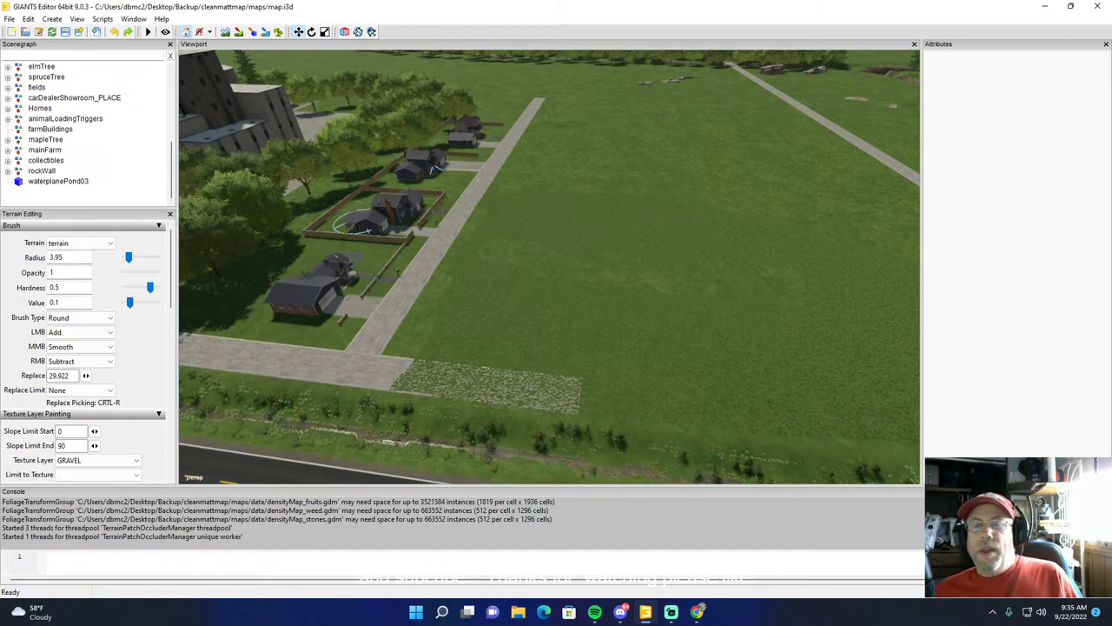
Step: Examine the map's open grassland, the roadside and the large dark field along the paved road
alt+drag(501, 240, 738, 246)
alt+drag(365, 246, 671, 169)
scroll(556, 179, up, 3)
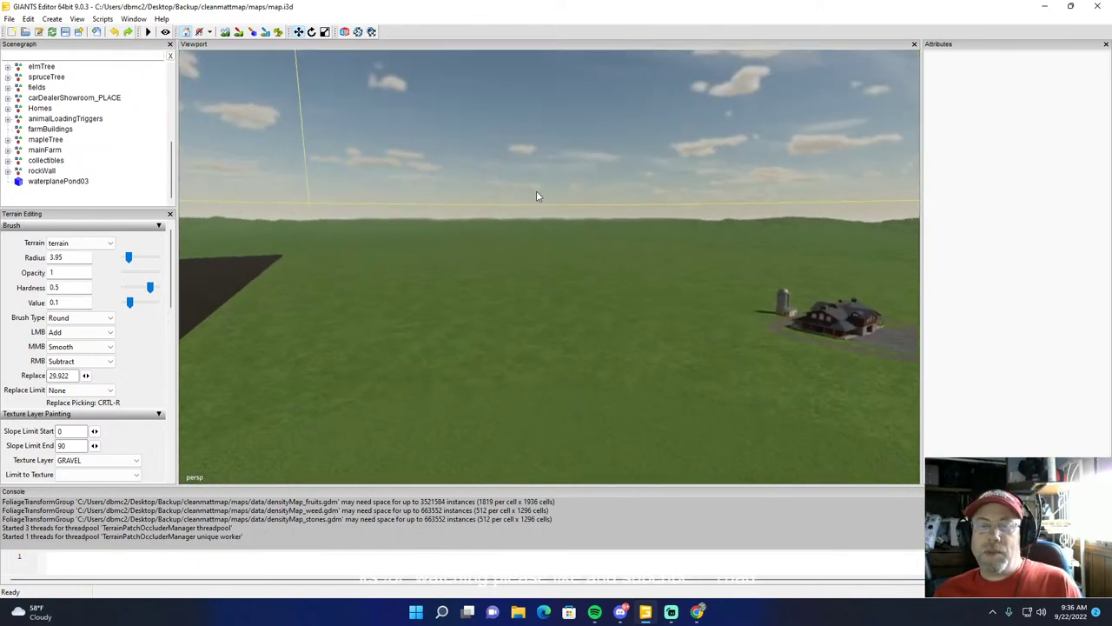
alt+drag(475, 229, 435, 279)
right_drag(436, 283, 326, 209)
scroll(326, 209, up, 3)
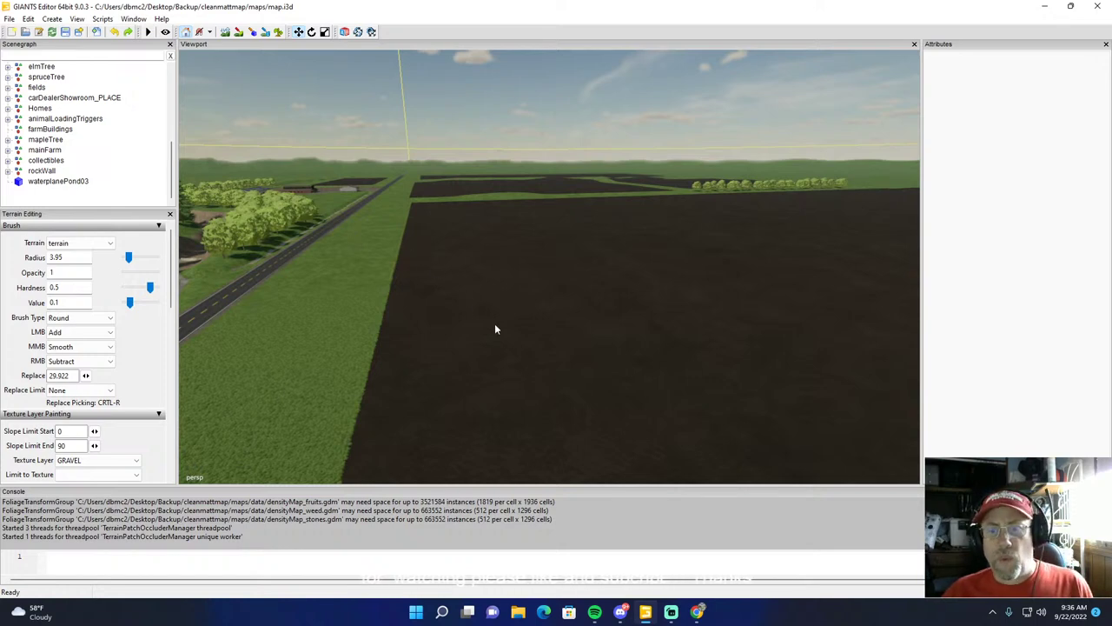
alt+drag(306, 306, 326, 316)
right_drag(327, 321, 443, 304)
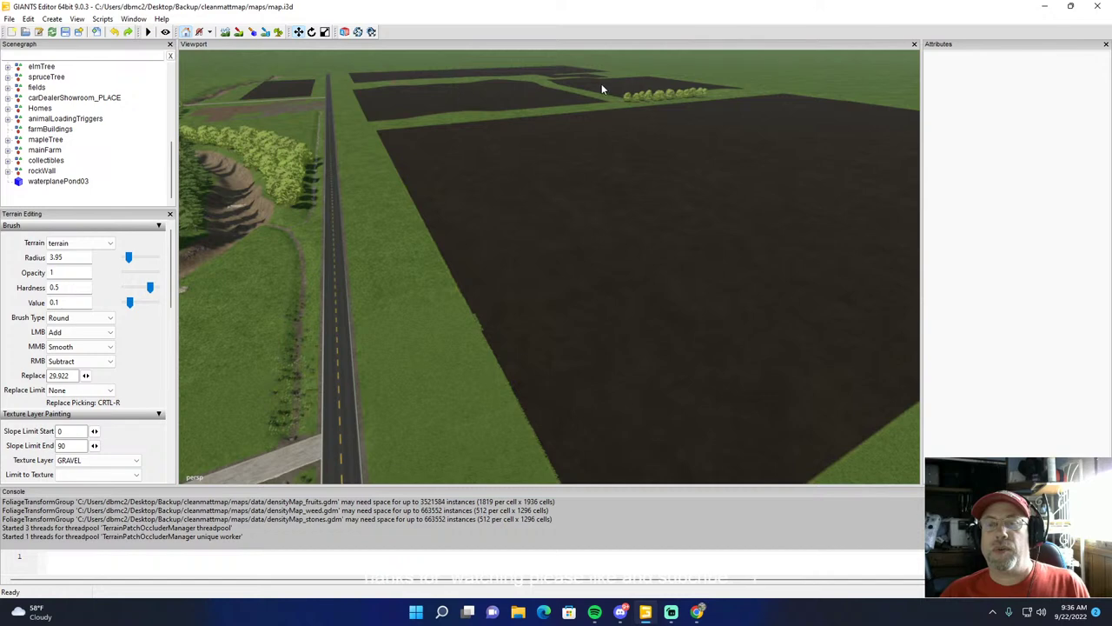
right_drag(269, 93, 510, 270)
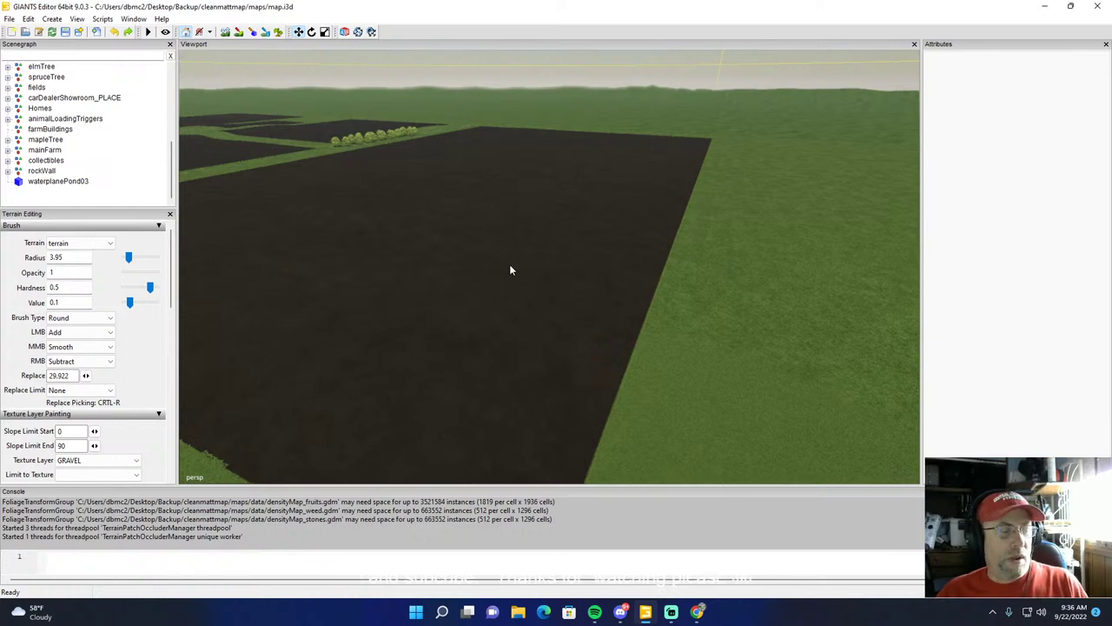
right_drag(510, 271, 282, 249)
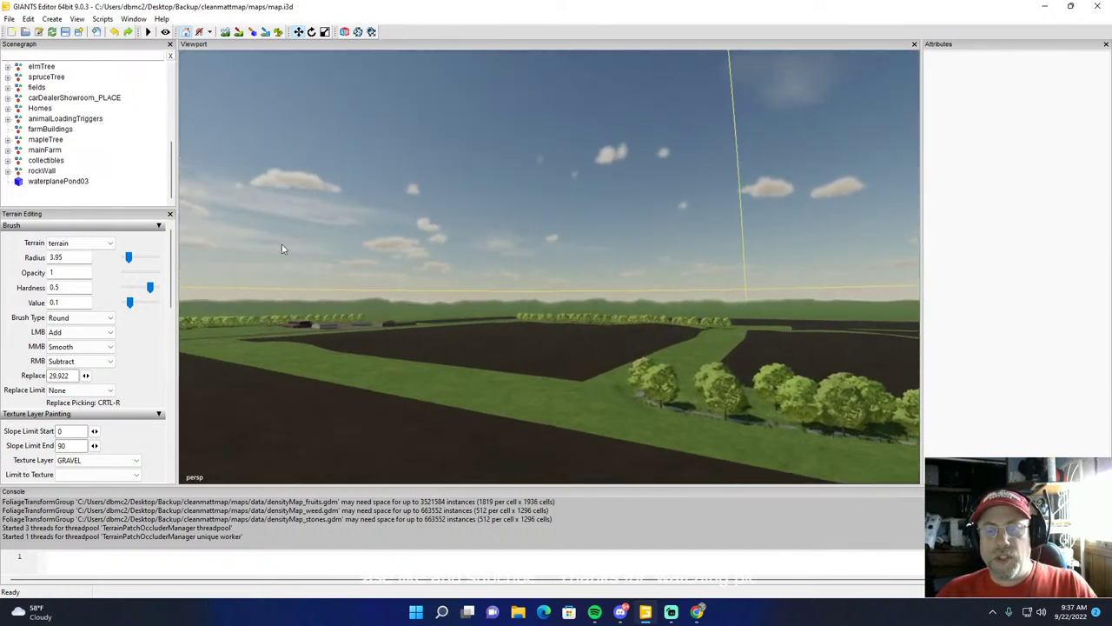
Step: Survey the neighbouring fields and tree lines across to the dirt clearing in the spruce forest
scroll(281, 249, up, 8)
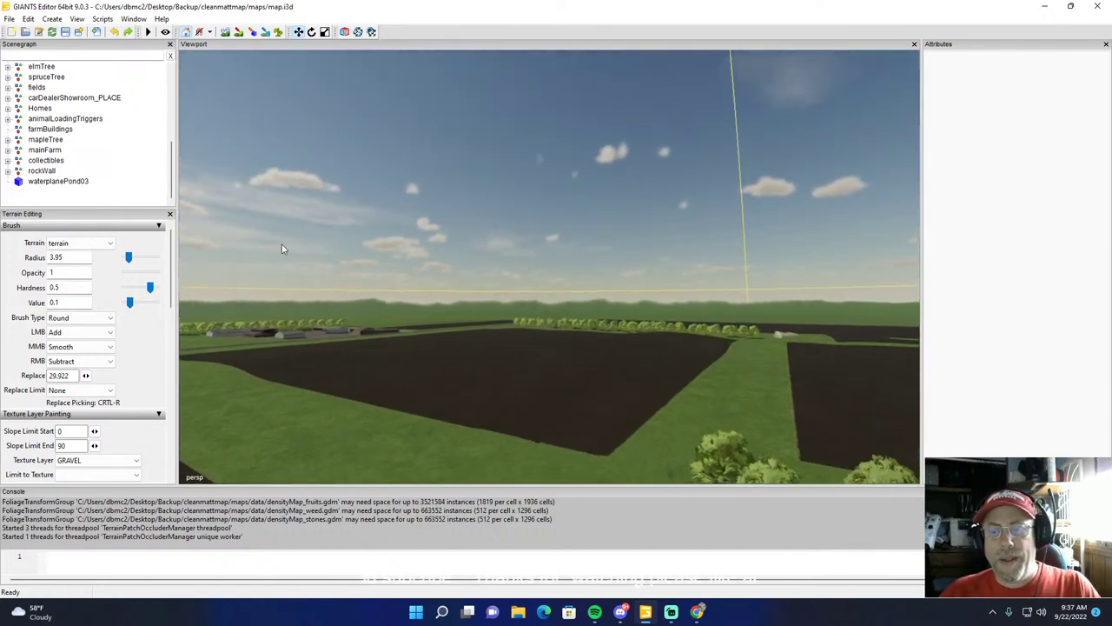
key(w)
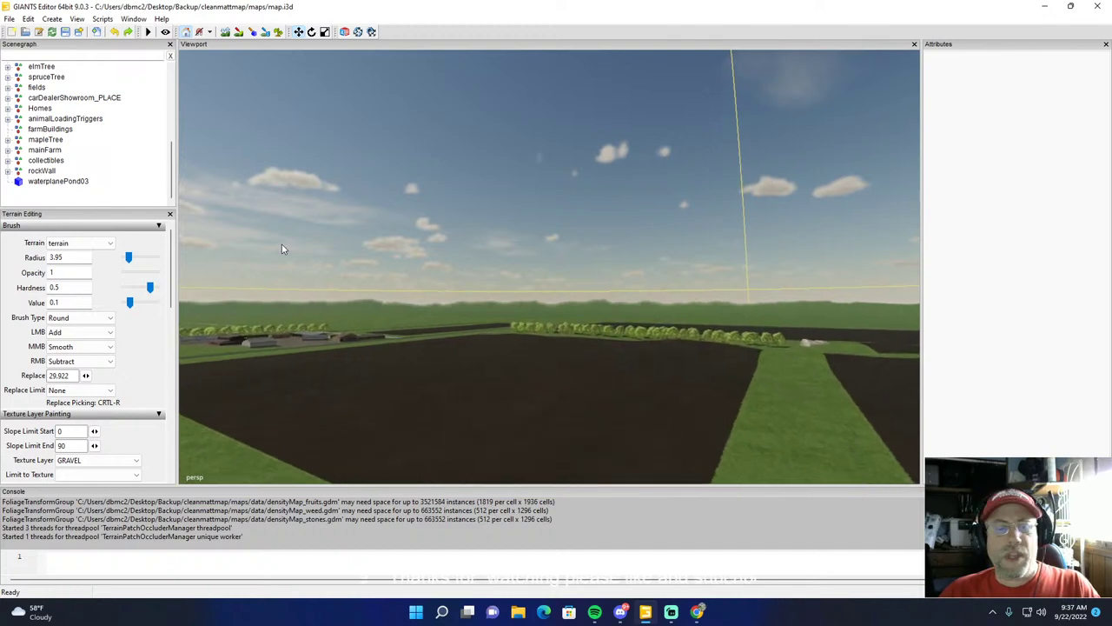
key(w)
alt+drag(490, 350, 325, 354)
key(w)
scroll(328, 347, up, 3)
scroll(325, 353, up, 4)
key(w)
right_drag(325, 354, 532, 294)
key(w)
key(w)
key(w)
key(w)
key(w)
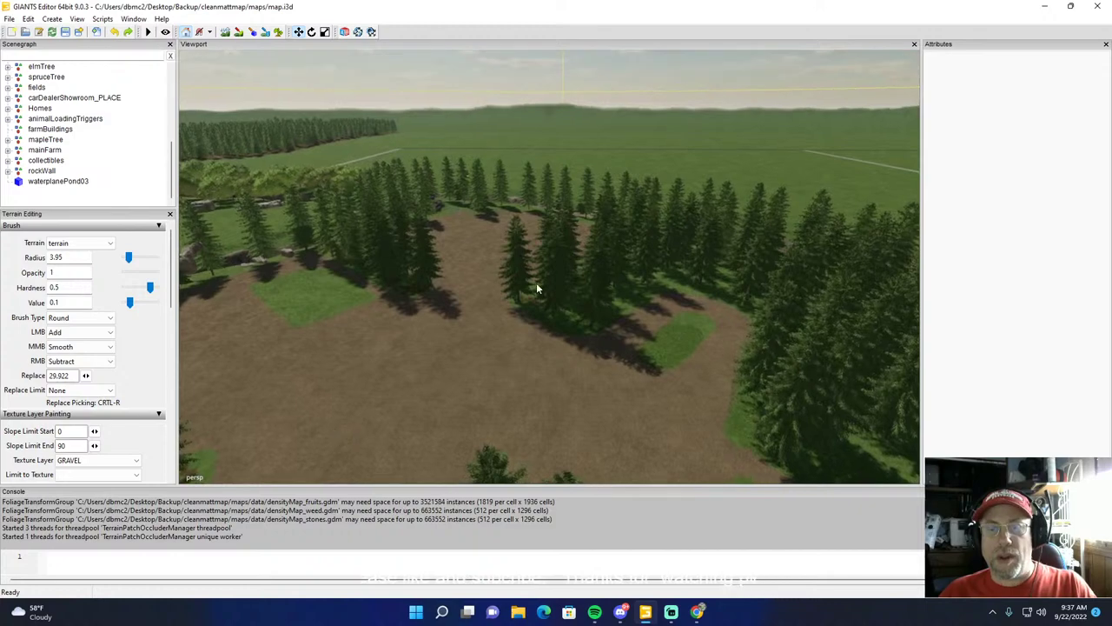
Step: Inspect the grass strips between the dark fields and the open grassland beside the field's edge
right_drag(388, 329, 536, 369)
right_drag(595, 329, 509, 367)
scroll(389, 349, up, 5)
right_drag(592, 415, 536, 345)
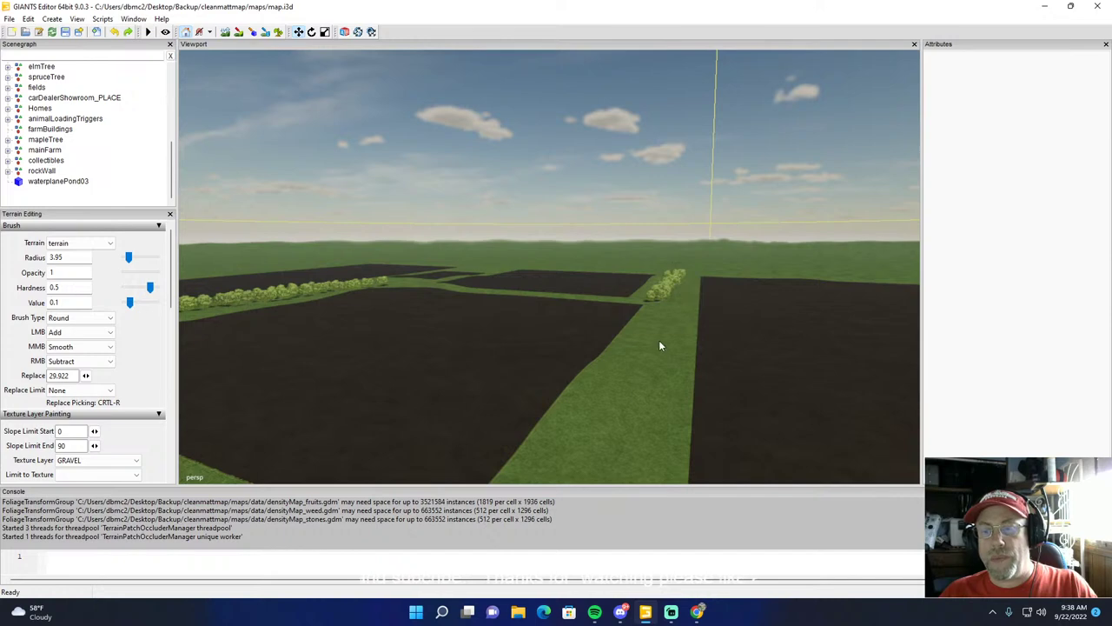
right_drag(608, 421, 623, 425)
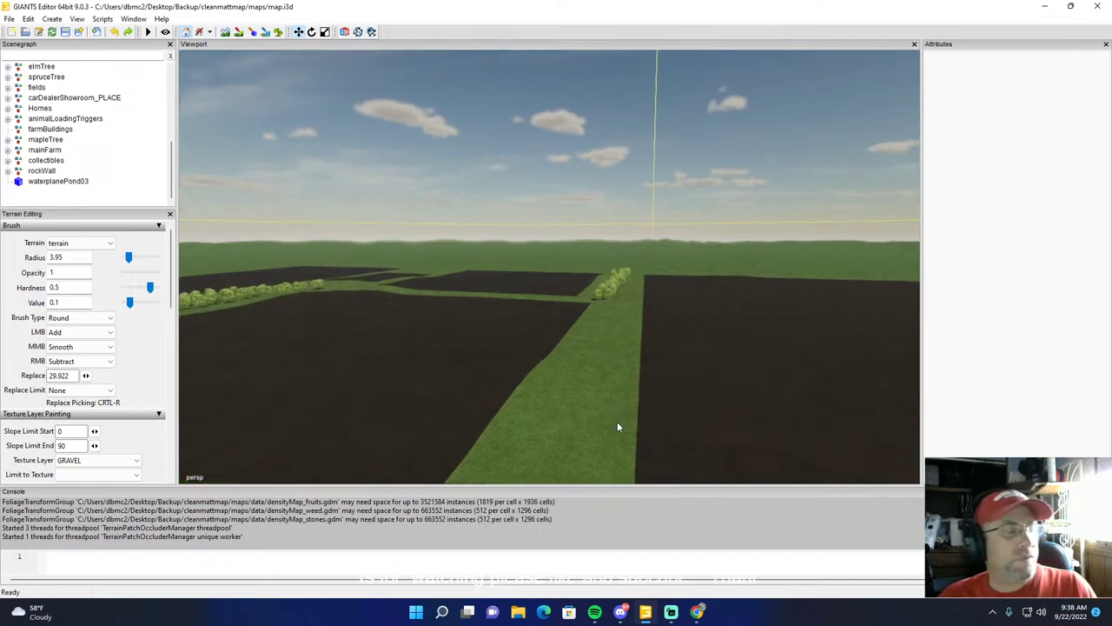
right_drag(591, 415, 635, 376)
key(w)
scroll(835, 384, up, 3)
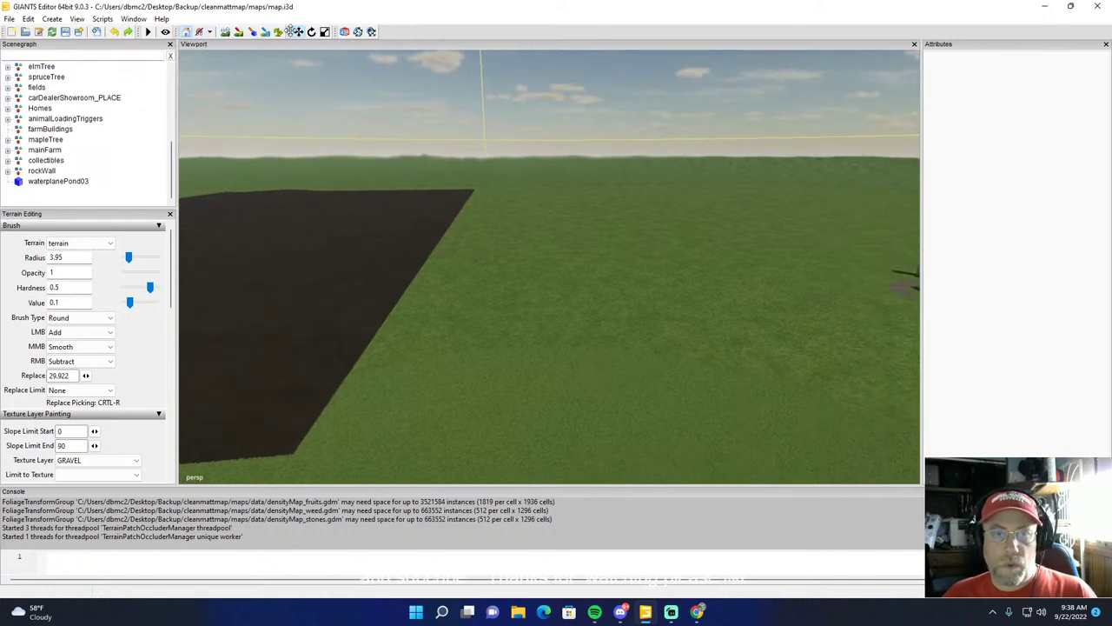
Step: Set the terrain brush to the Square type and enlarge its radius to 61.95
scroll(532, 317, up, 1)
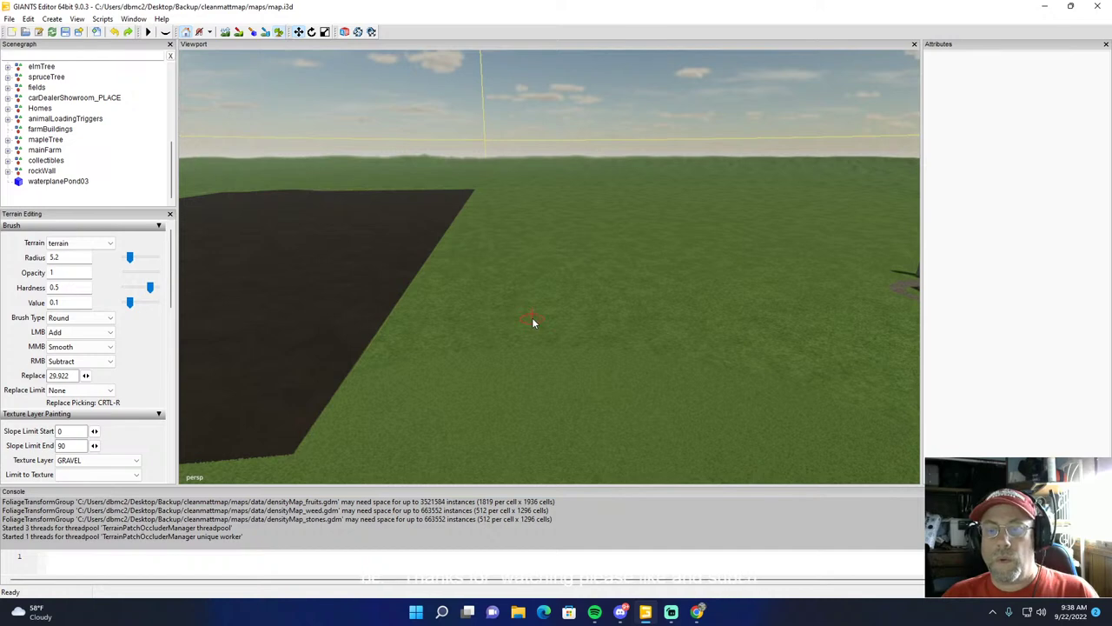
click(76, 321)
ctrl+scroll(491, 420, up, 5)
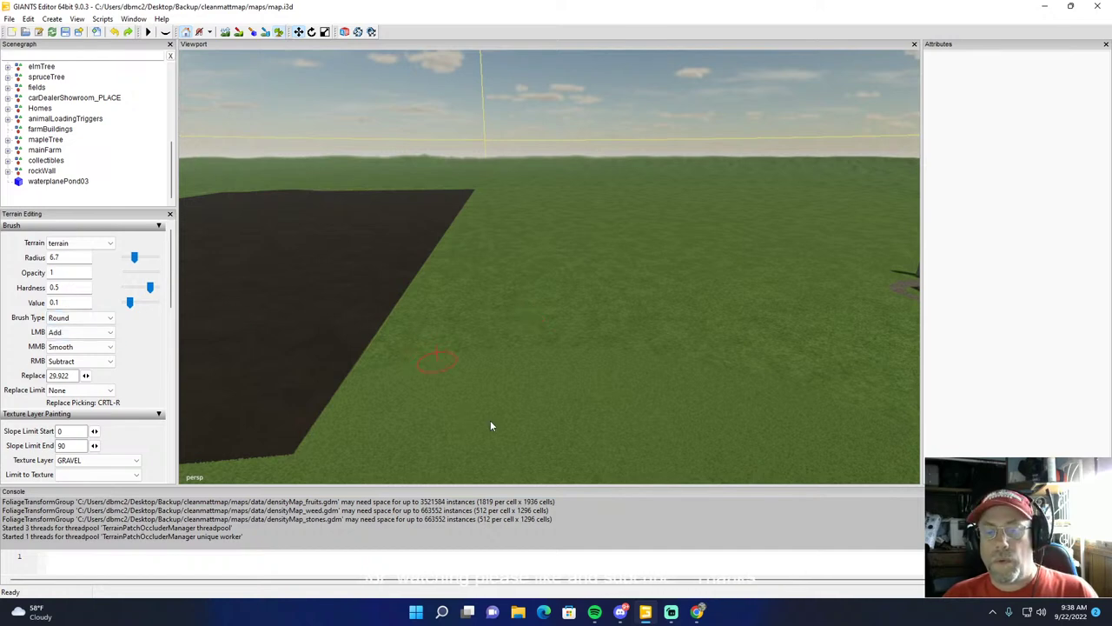
click(81, 318)
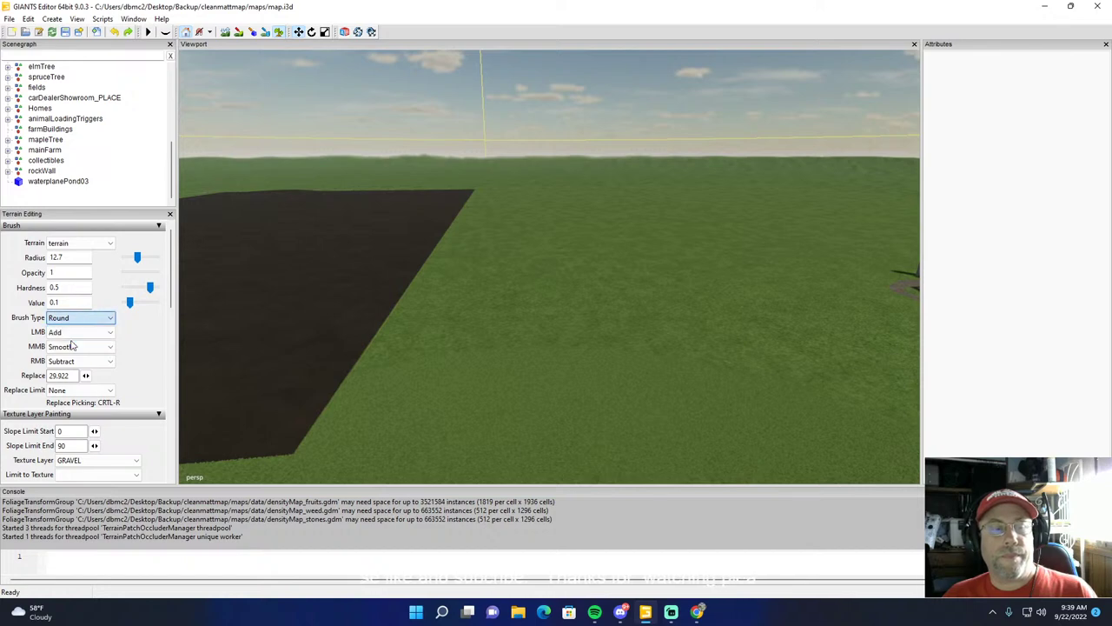
click(77, 338)
ctrl+scroll(539, 373, up, 5)
ctrl+scroll(539, 387, up, 12)
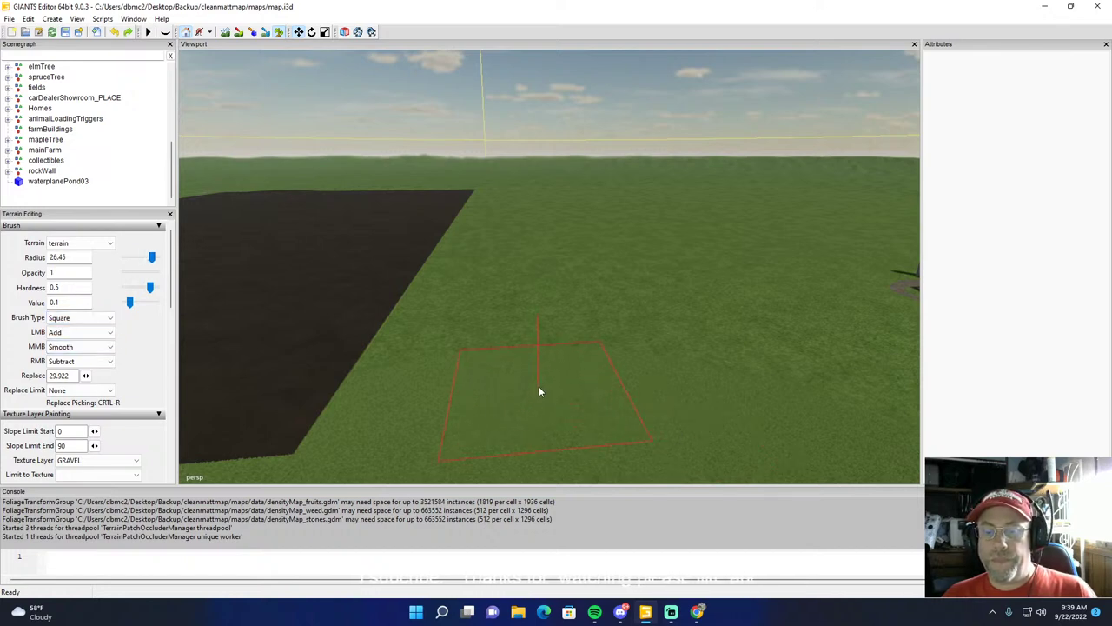
ctrl+scroll(551, 361, up, 15)
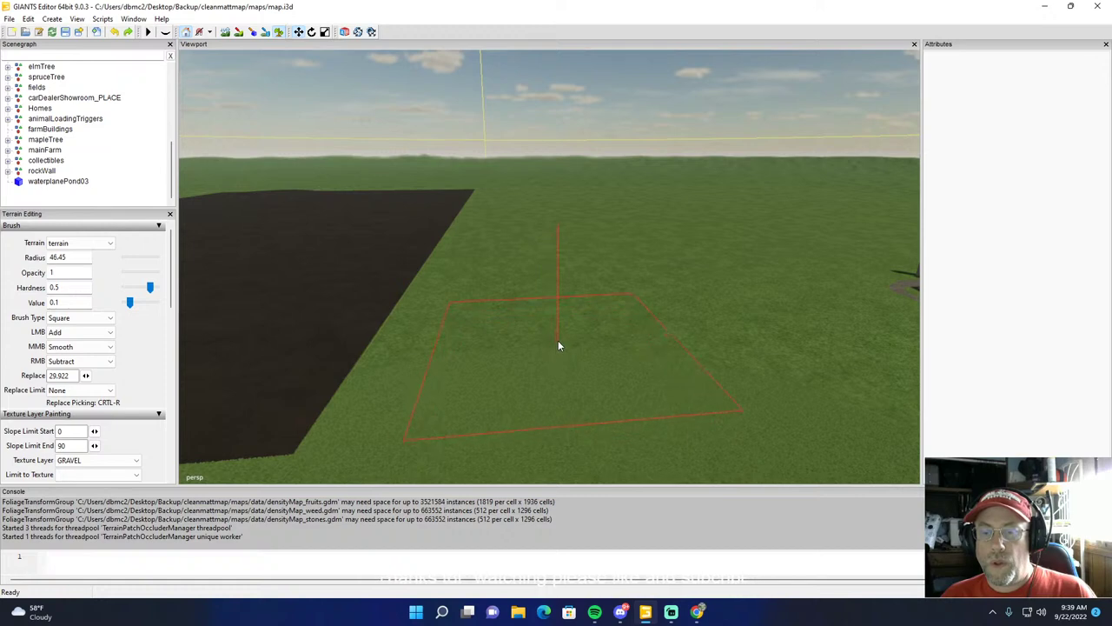
ctrl+scroll(576, 311, up, 1)
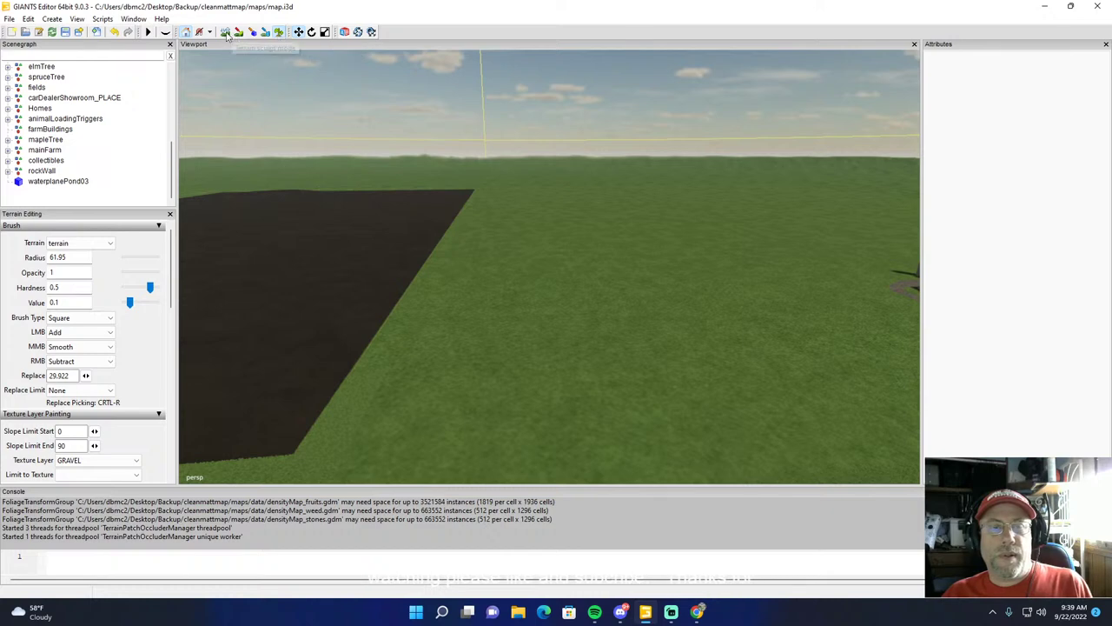
scroll(723, 347, up, 1)
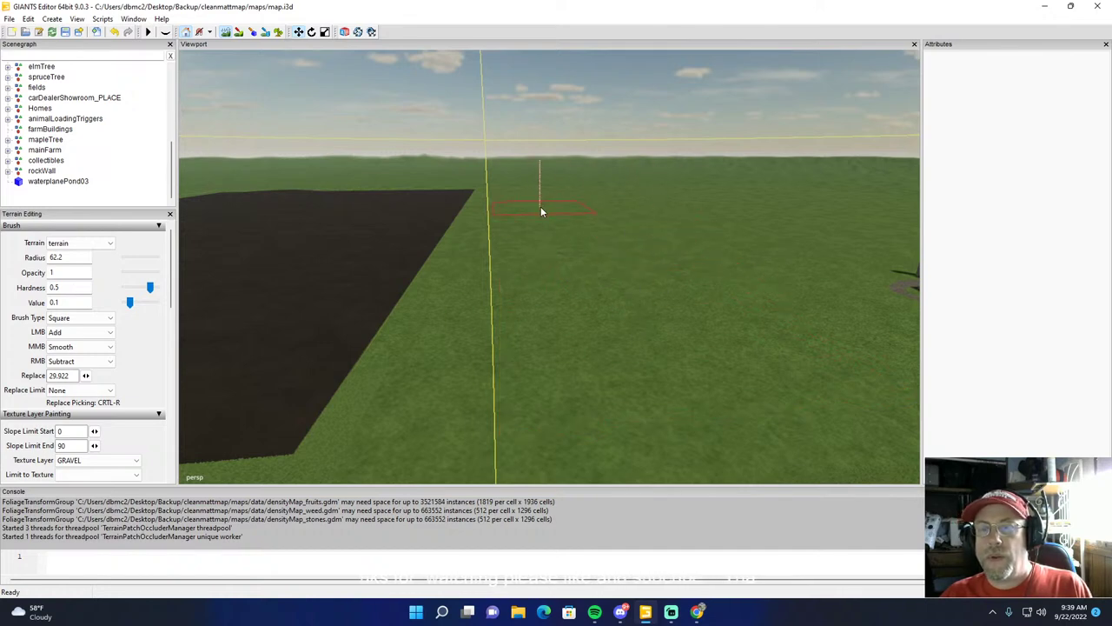
scroll(285, 47, down, 1)
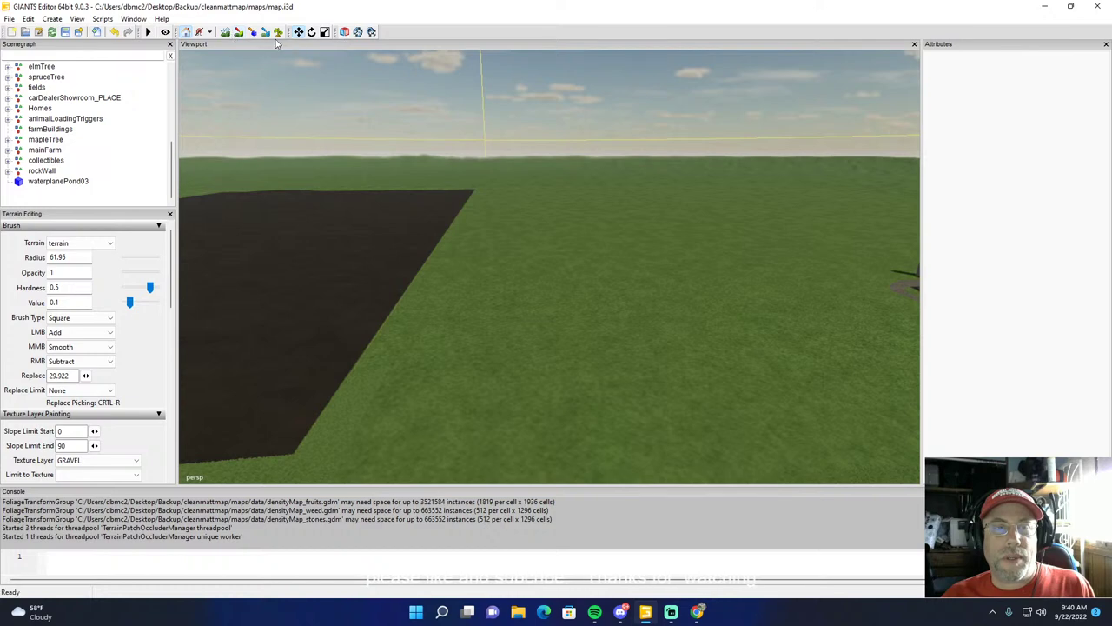
Step: Configure foliage layer painting with the terrainDetail layer and the Cultivated ground type
scroll(159, 360, down, 3)
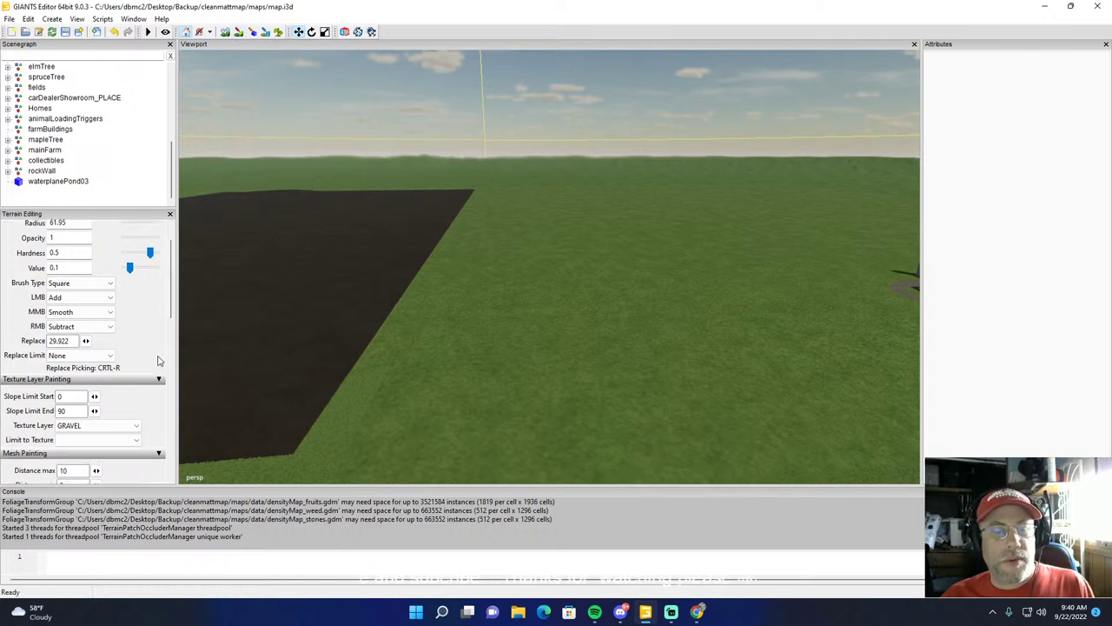
scroll(148, 425, down, 4)
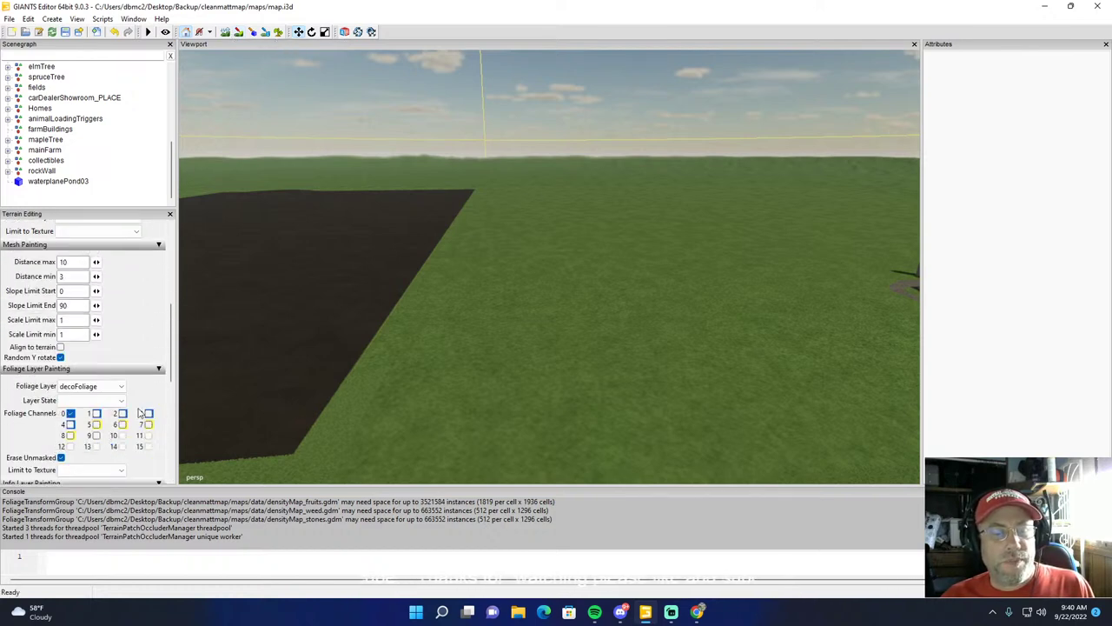
click(90, 388)
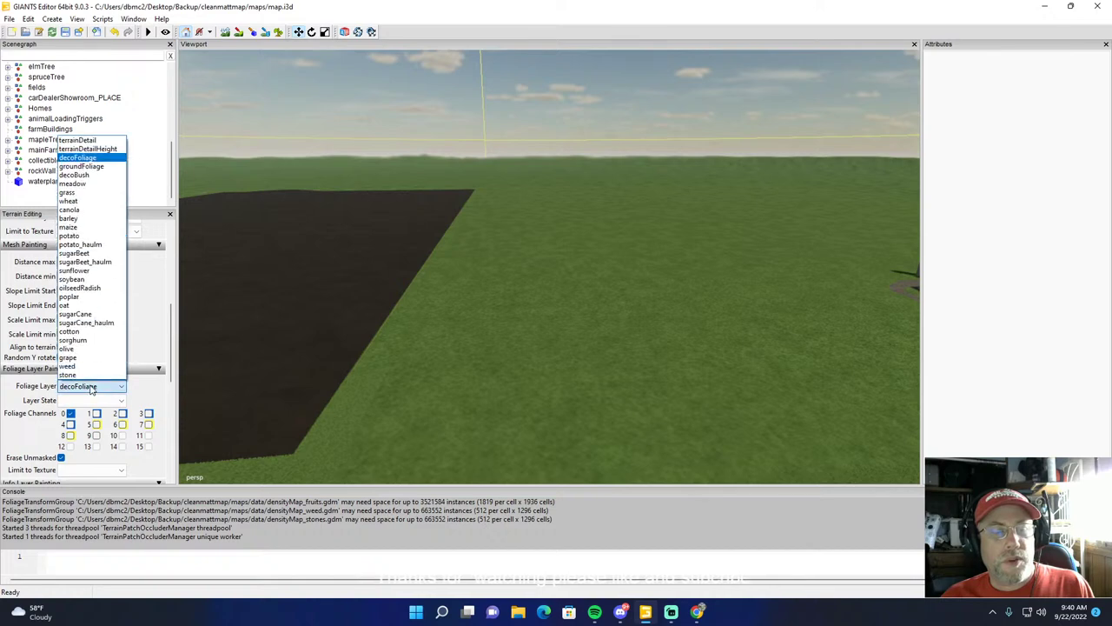
click(85, 141)
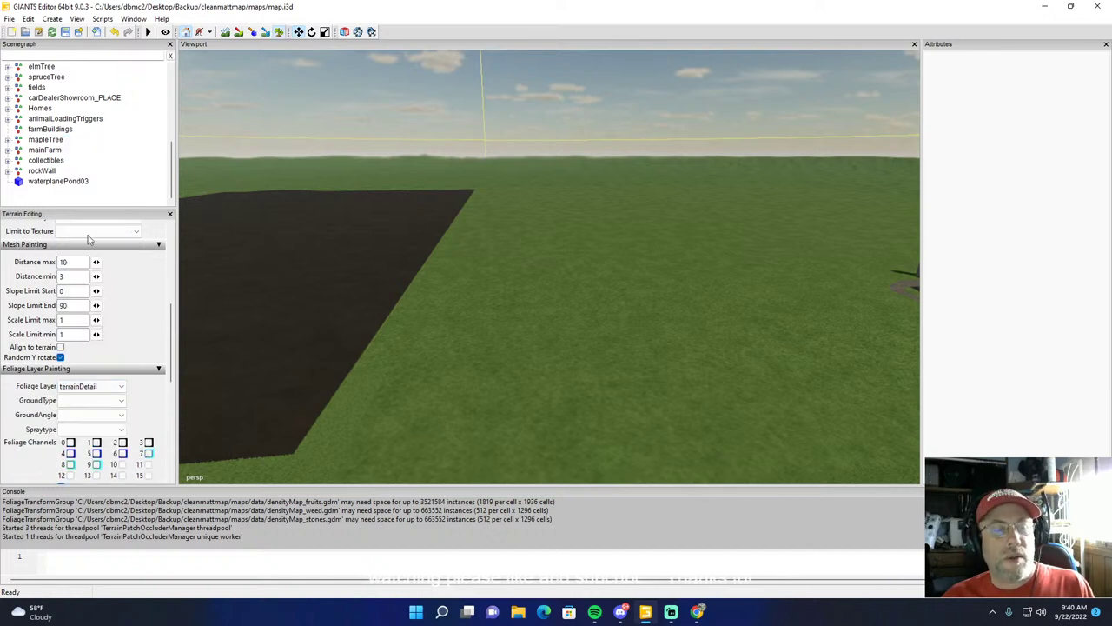
click(86, 402)
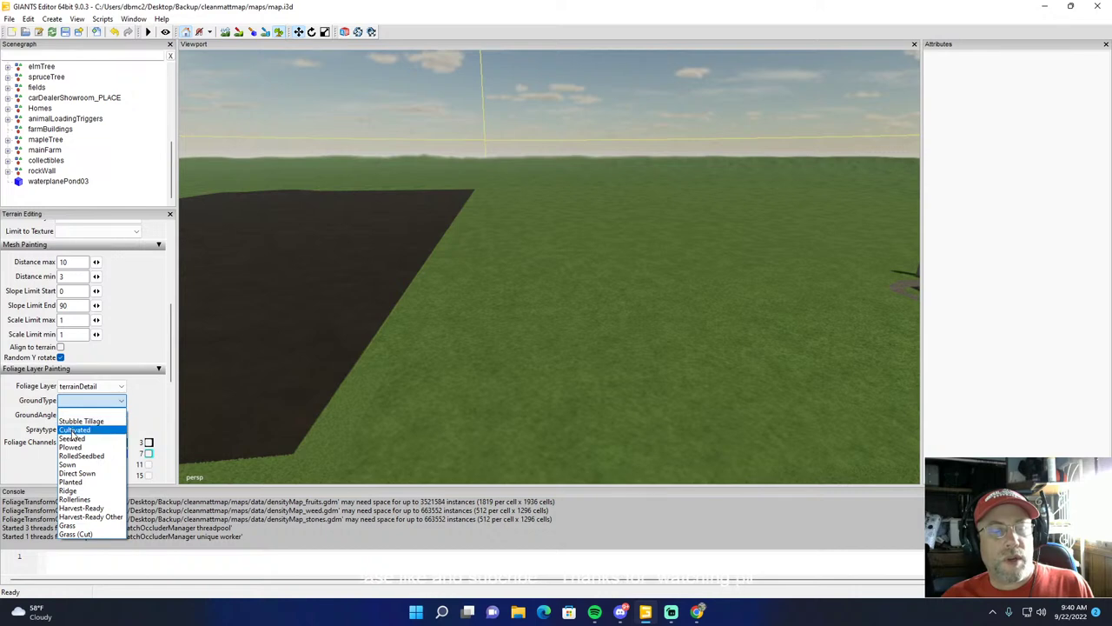
click(74, 430)
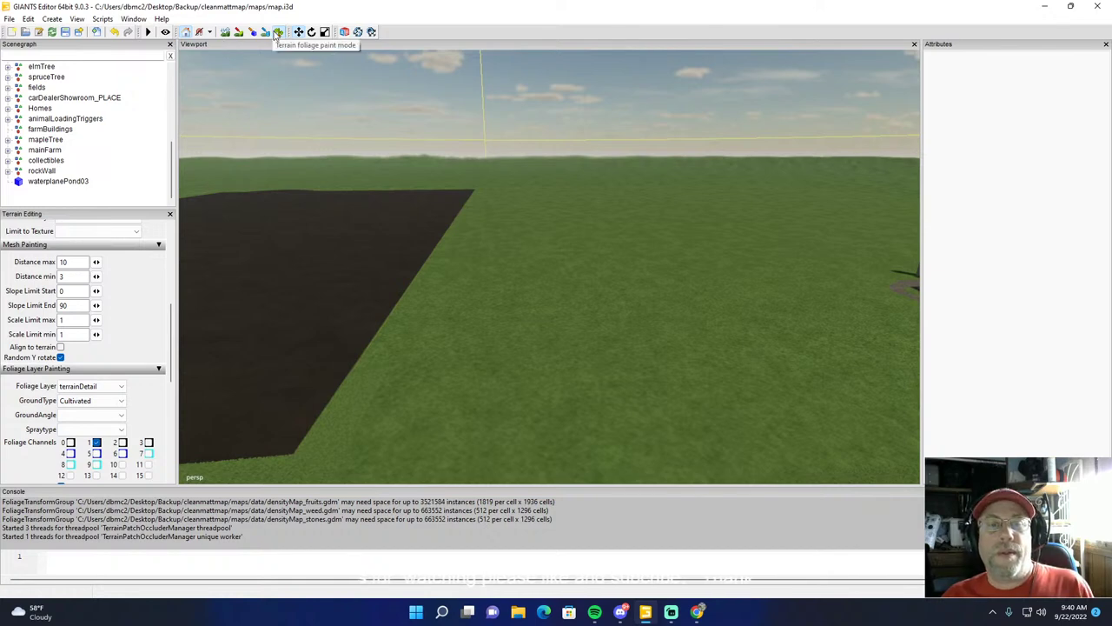
alt+drag(470, 105, 399, 130)
right_drag(399, 135, 366, 132)
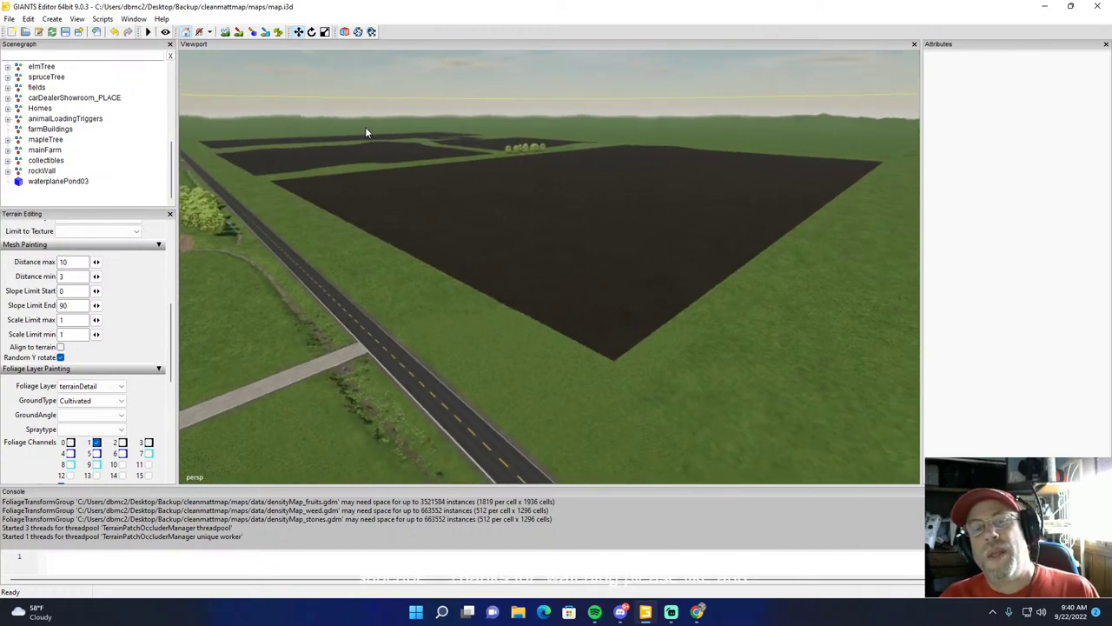
alt+drag(366, 128, 377, 129)
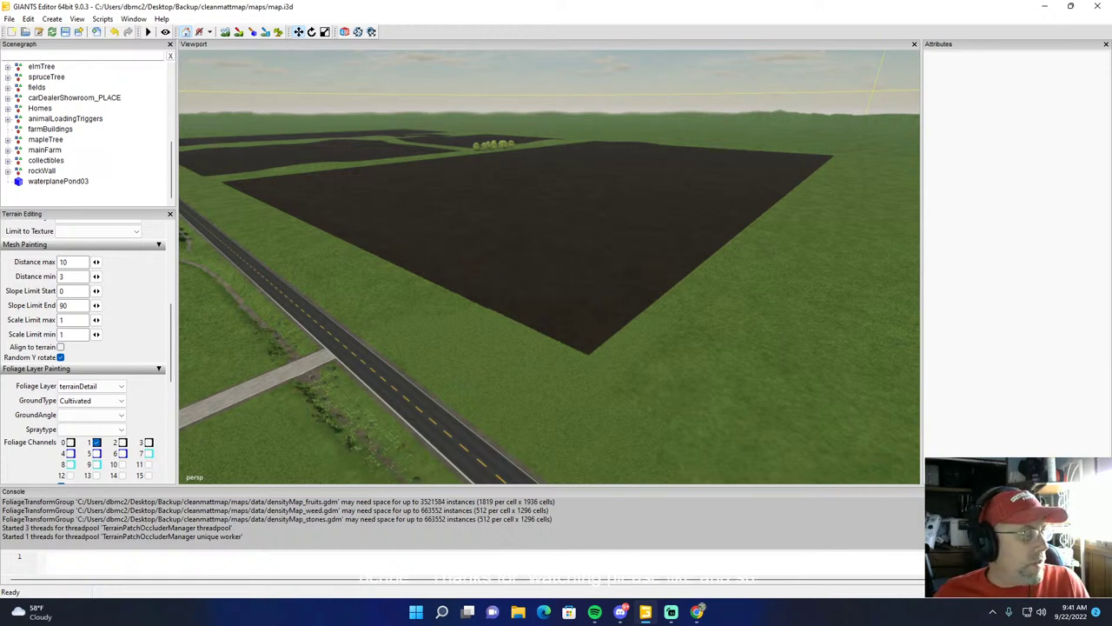
Step: Switch to the Streamlabs dashboard in the browser and show Cloudbot's loyalty users list
key(alt+Tab)
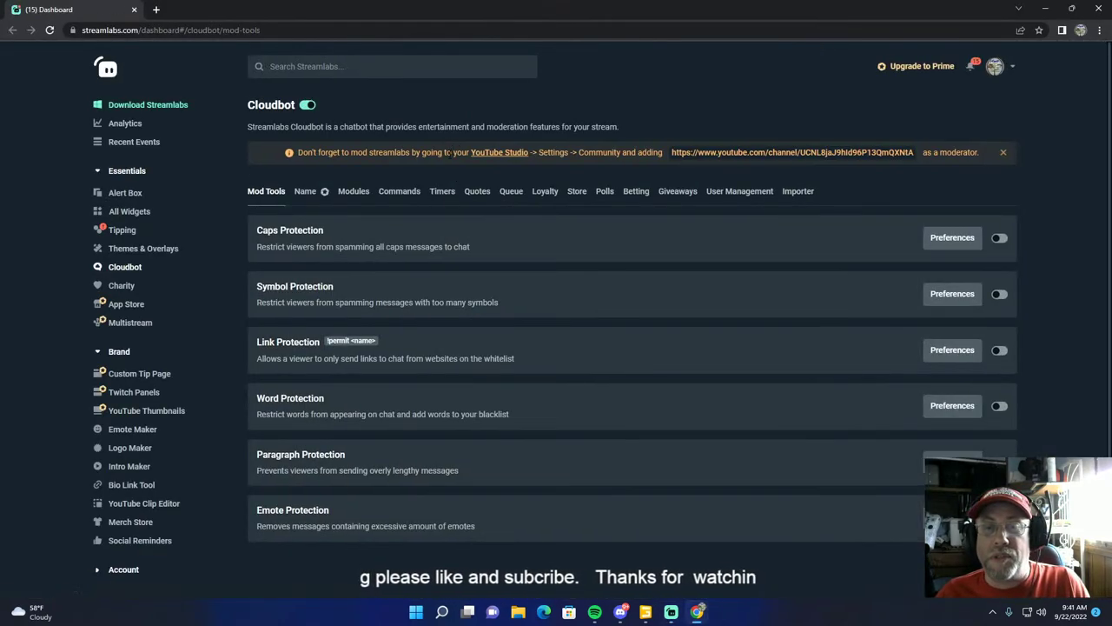
click(539, 195)
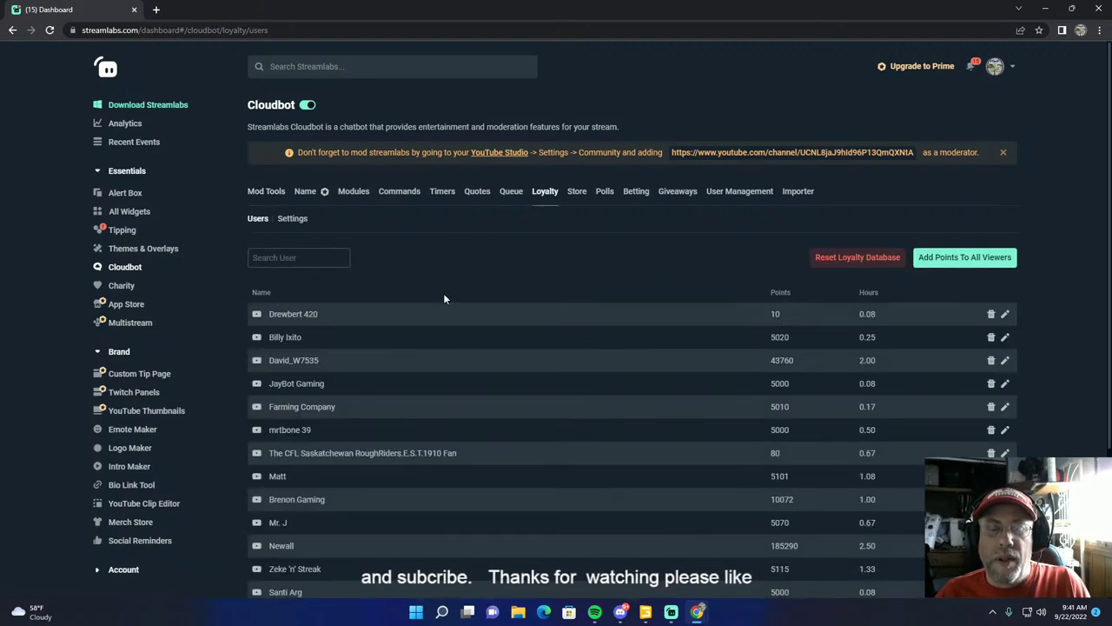
scroll(463, 345, down, 3)
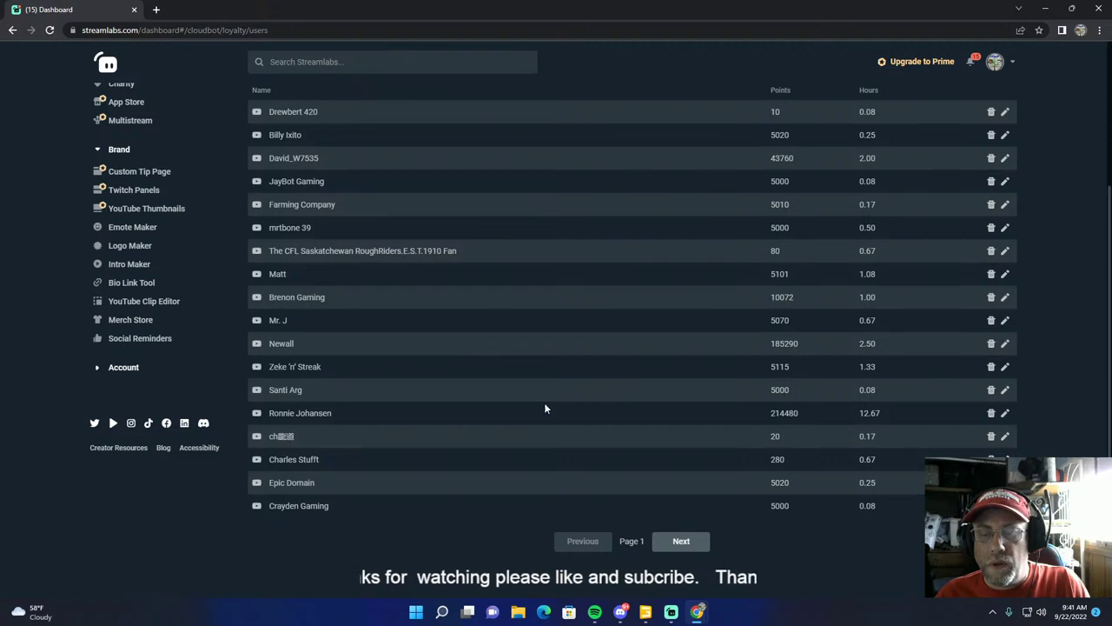
Step: Set the points of the viewer with 260 points on page 4 of the loyalty list to 5000 and save the profile
click(681, 541)
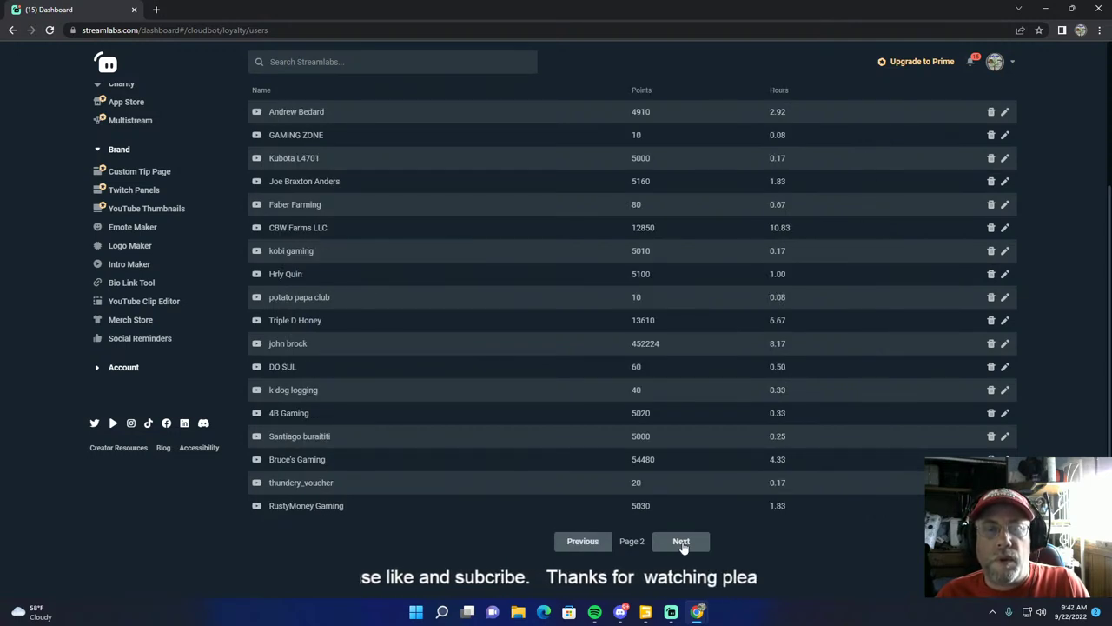
click(681, 542)
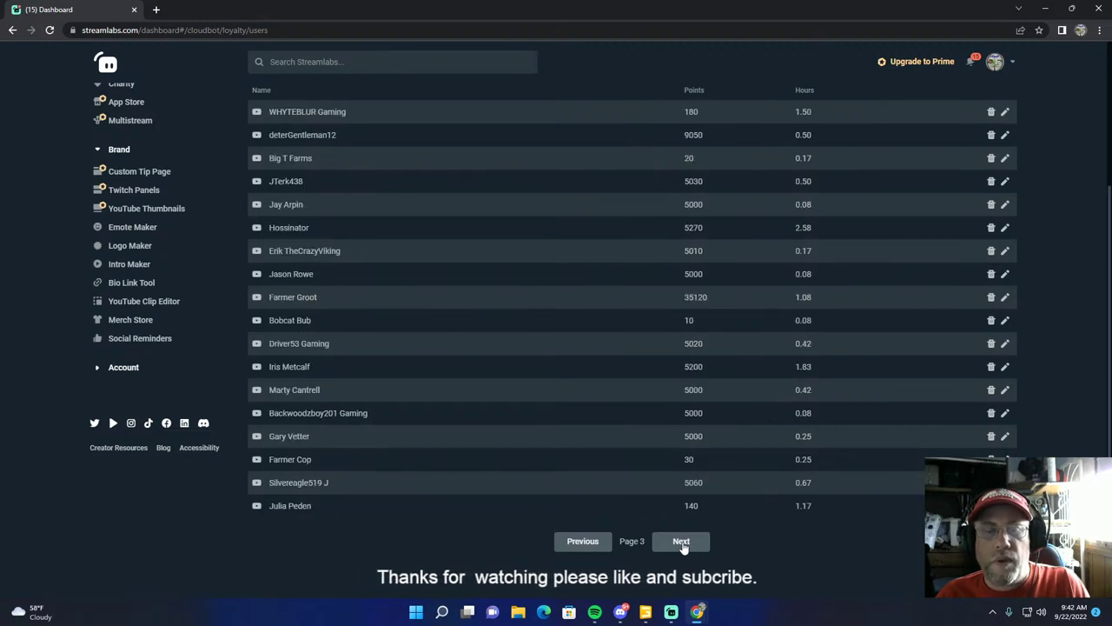
click(681, 541)
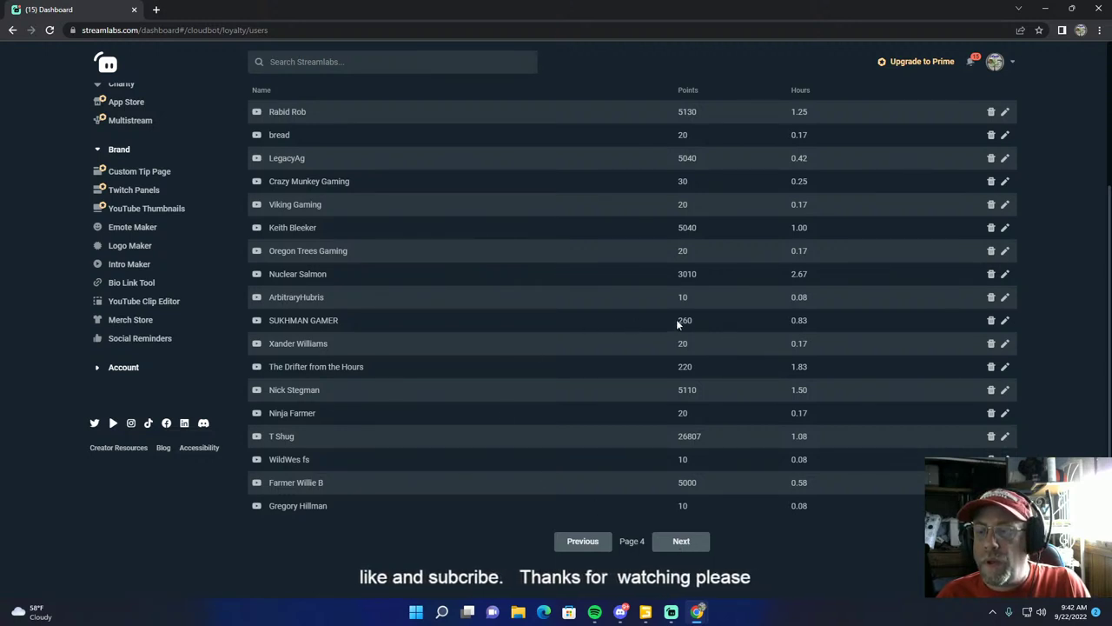
click(1004, 319)
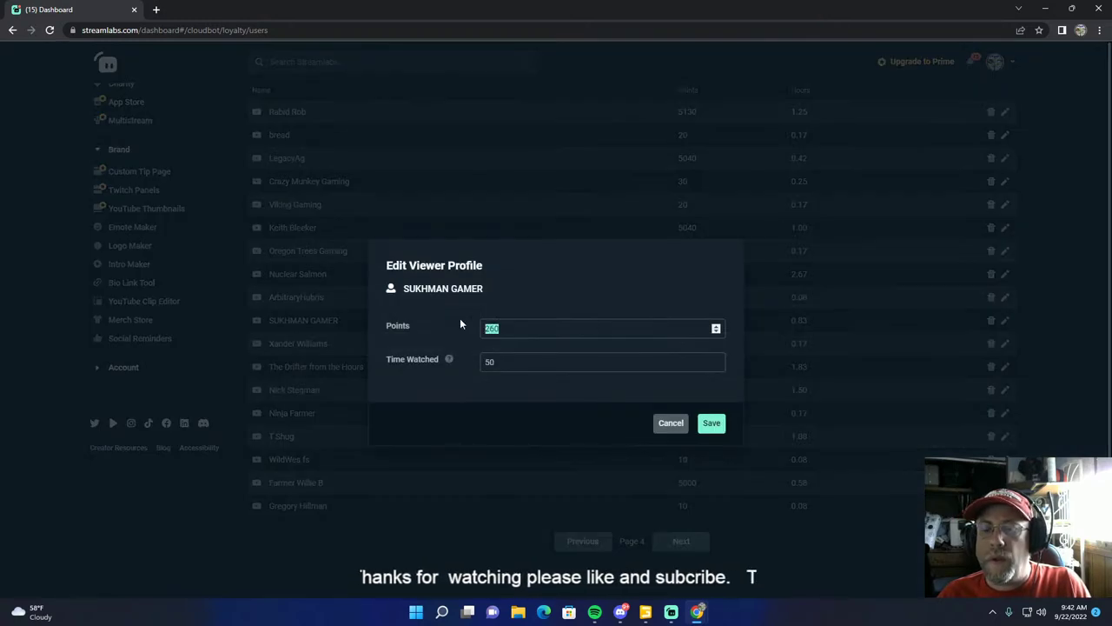
text(000)
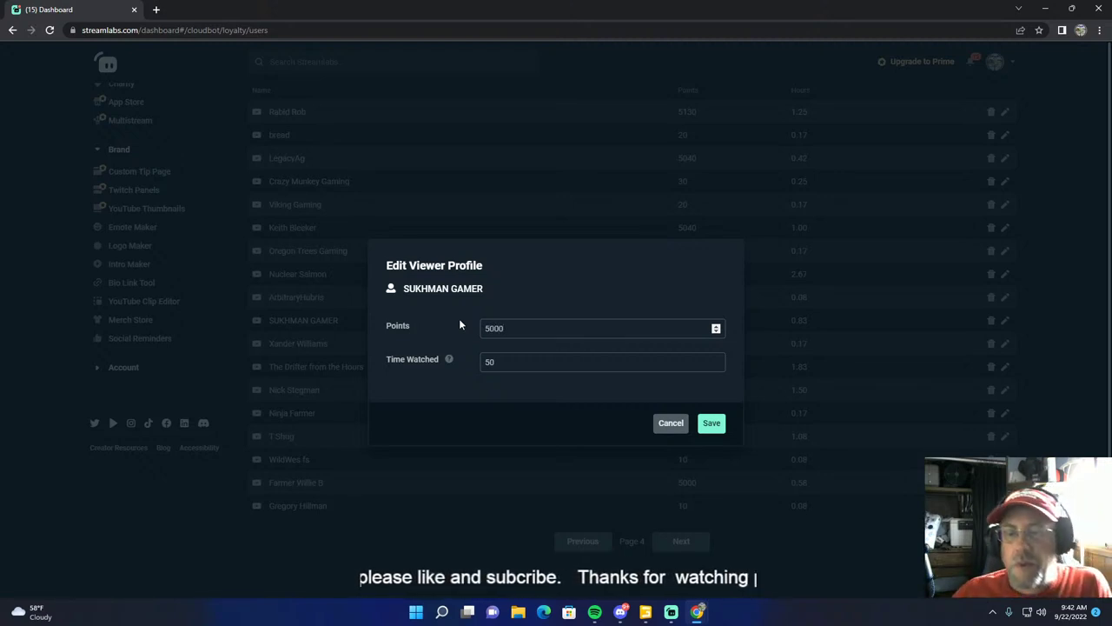
click(708, 422)
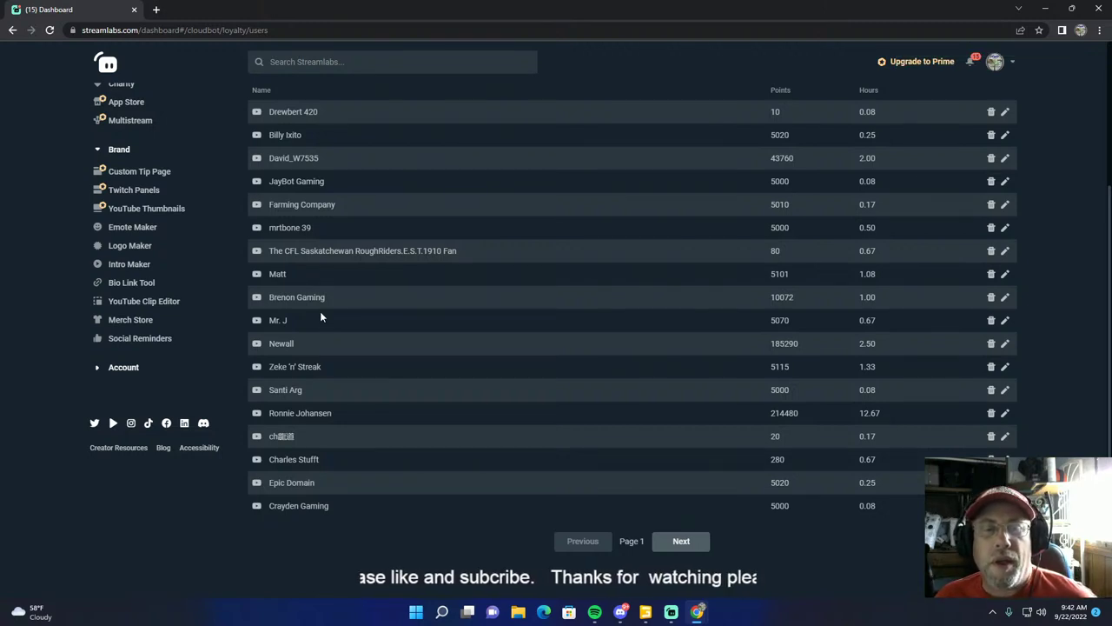
Step: Review the loyalty users list through page 3 and close the Streamlabs dashboard to return to GIANTS Editor
click(681, 541)
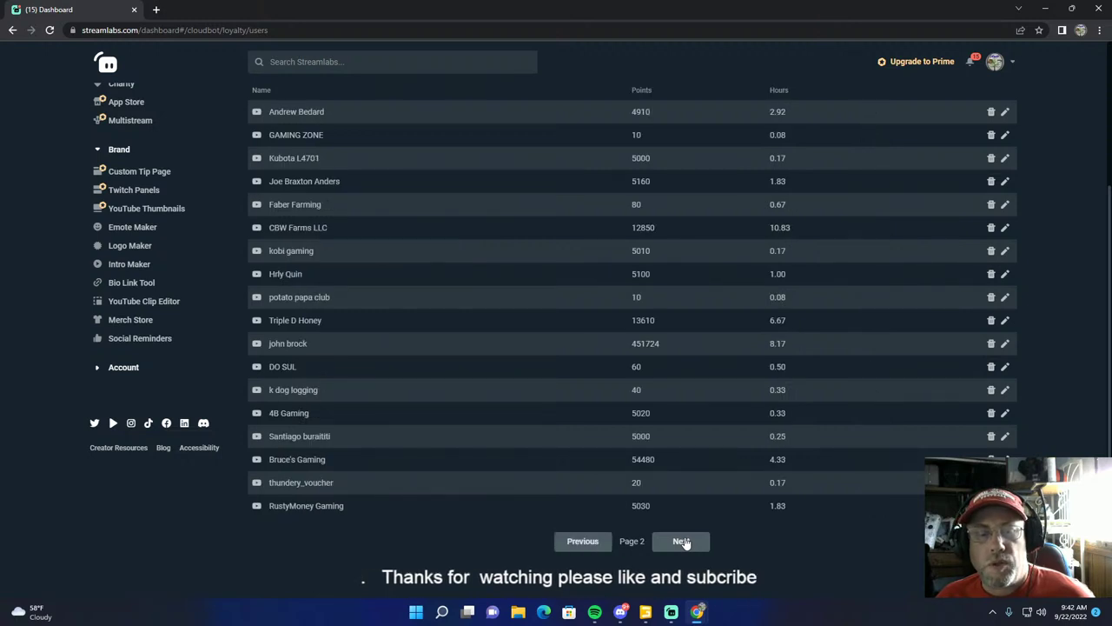
click(682, 542)
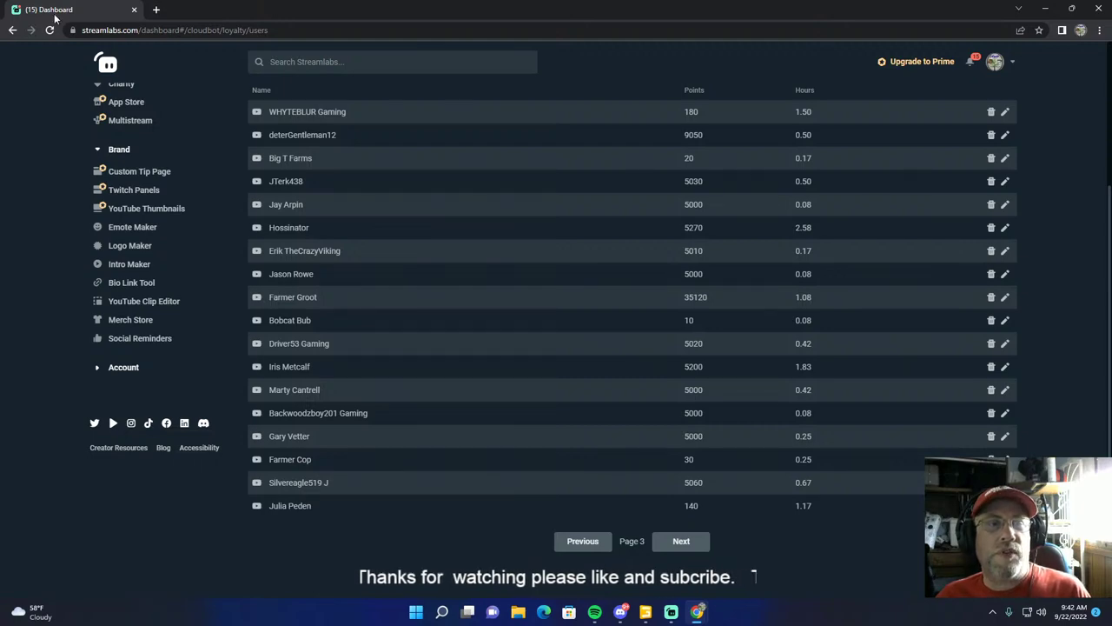
click(134, 9)
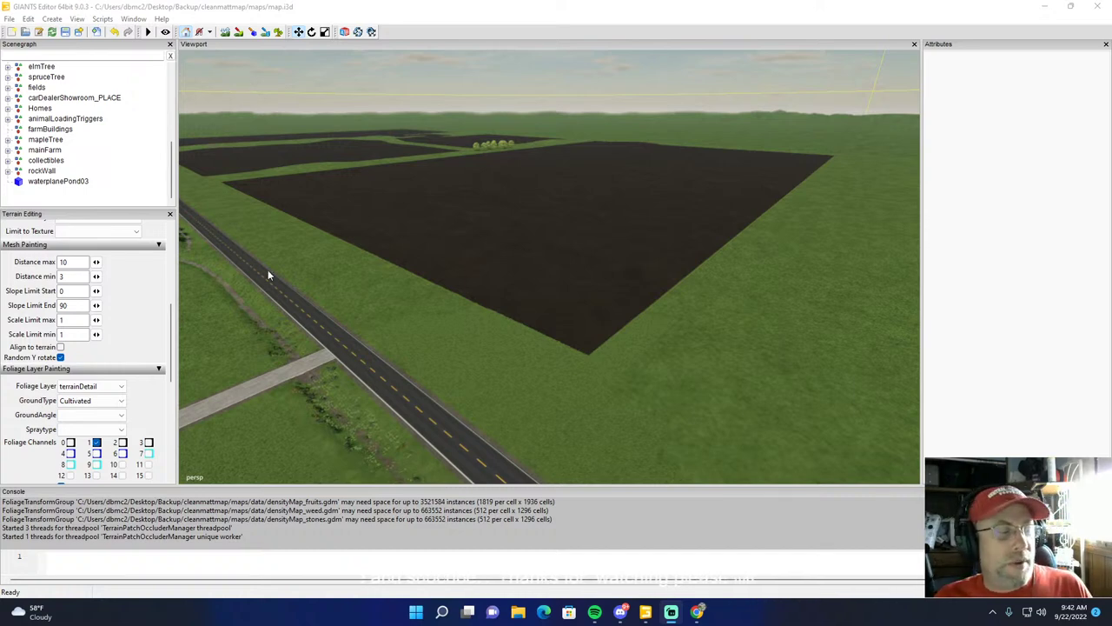
Step: Paint one square cultivated field on the grass beside the large dark field, leaving a grass strip between them
alt+drag(391, 299, 527, 250)
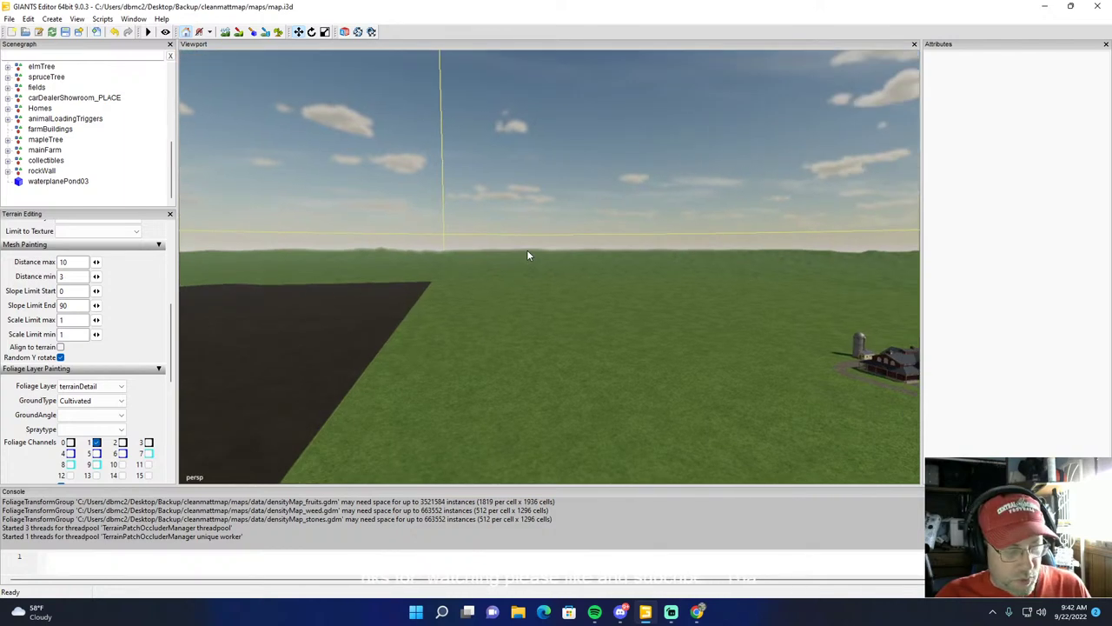
right_drag(527, 255, 509, 335)
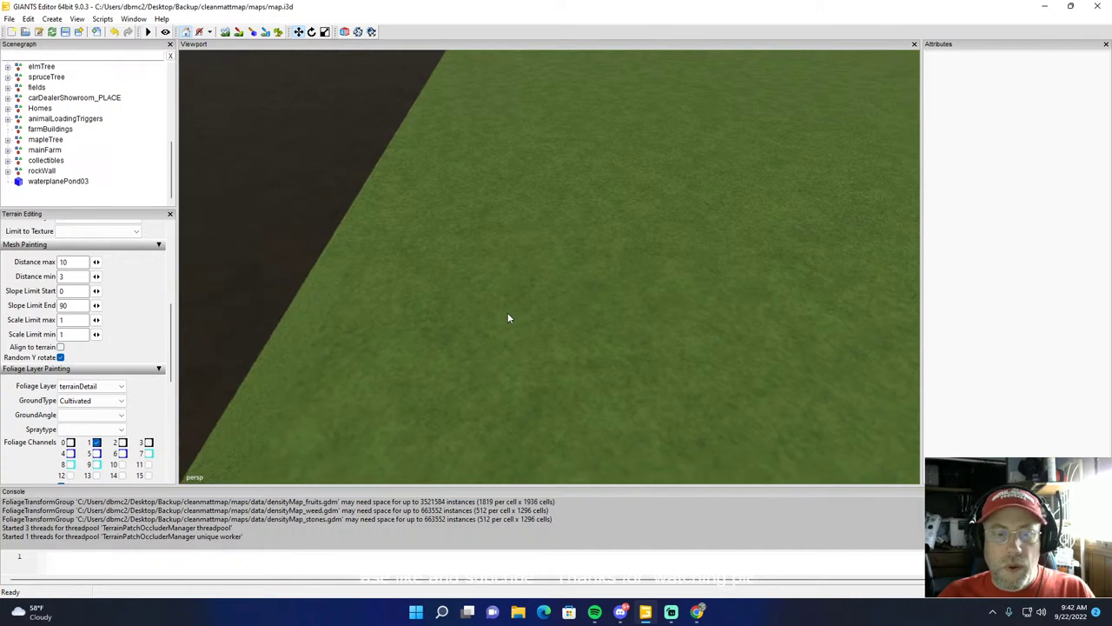
scroll(500, 306, down, 6)
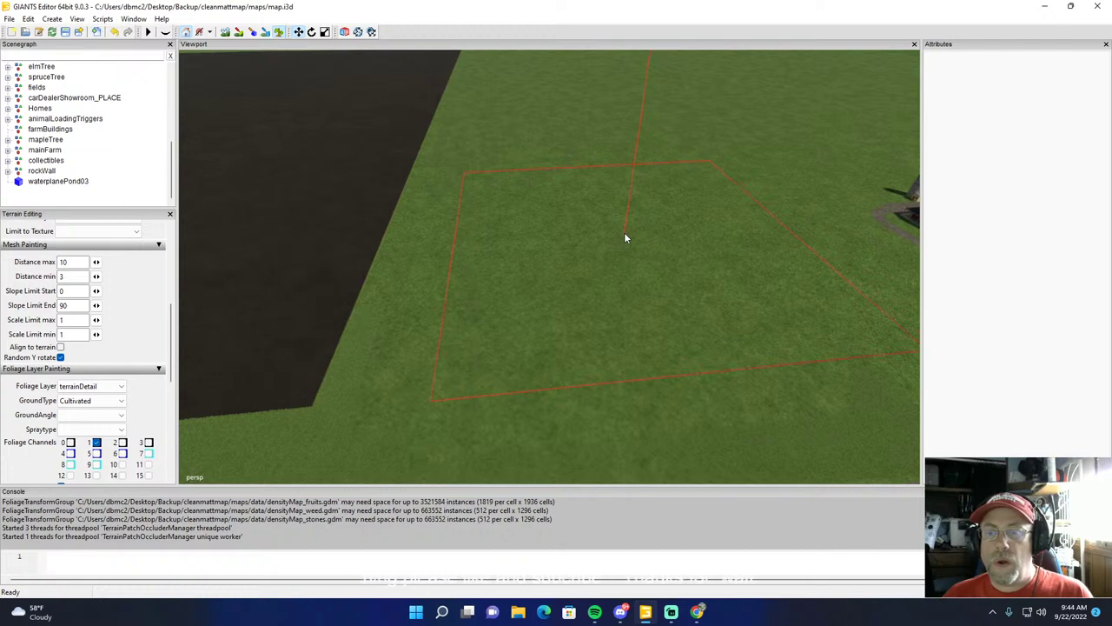
click(624, 232)
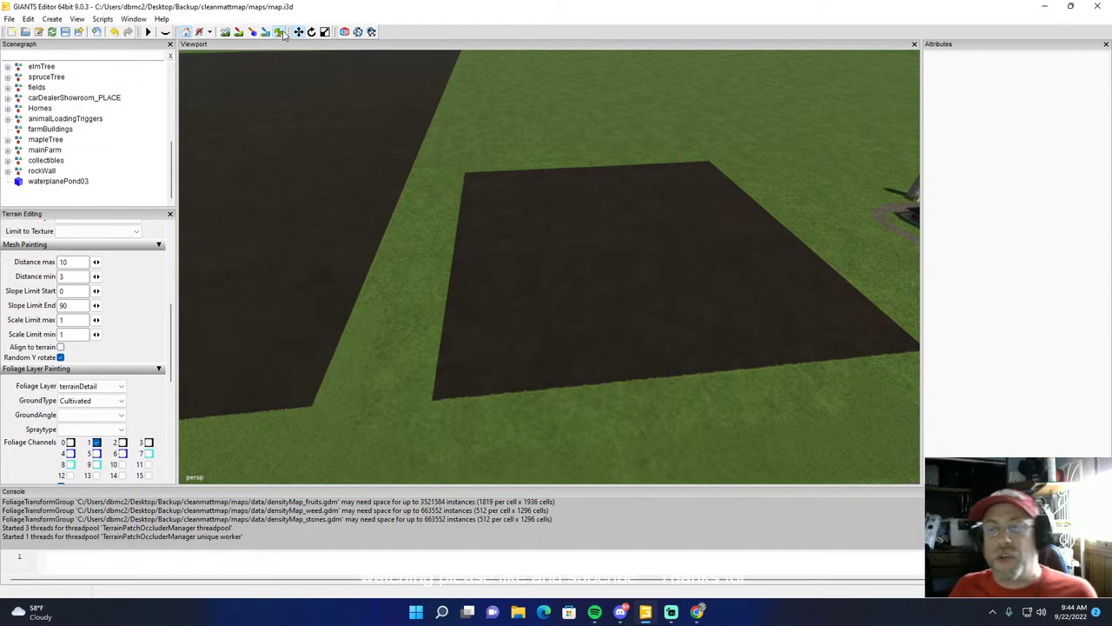
click(281, 32)
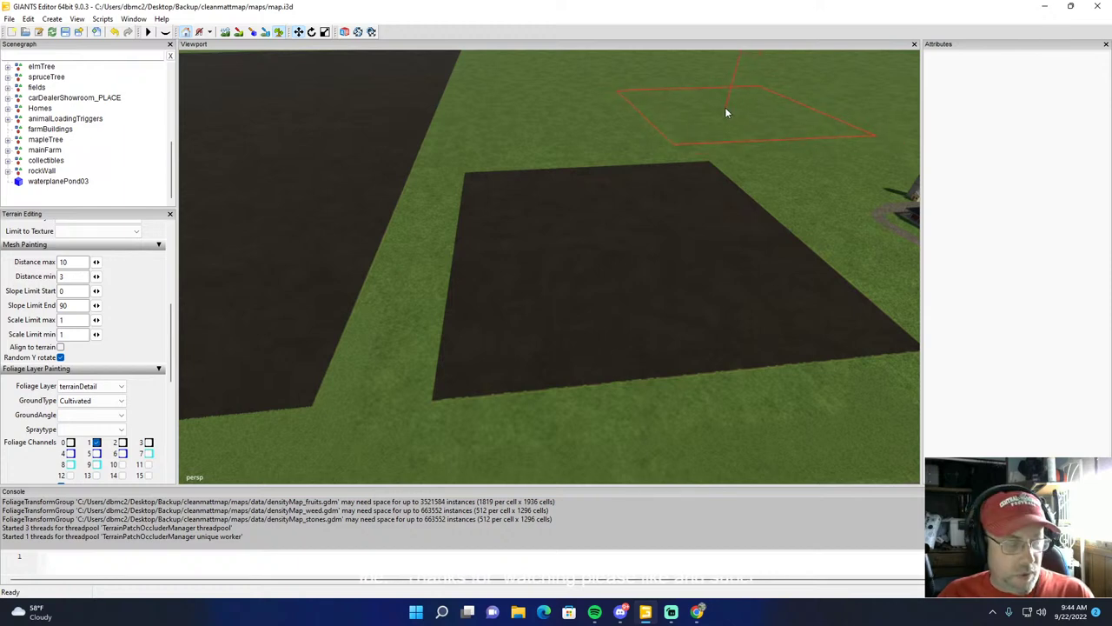
click(280, 34)
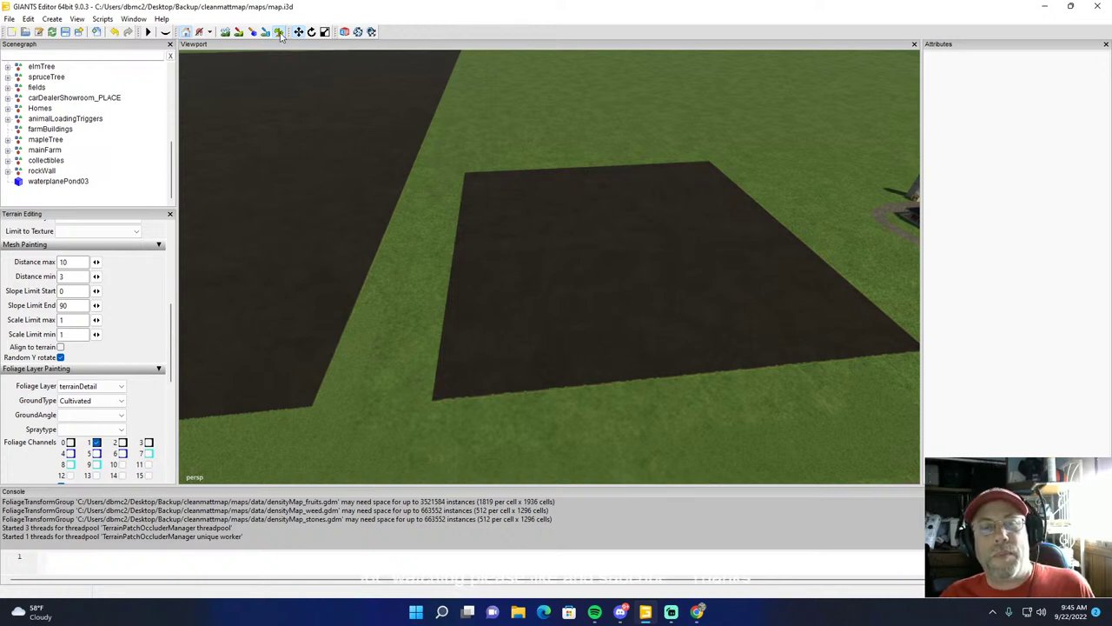
Step: Paint two more square cultivated fields side by side beyond the first one, separated by narrow grass strips
alt+drag(491, 144, 493, 202)
right_drag(492, 203, 484, 181)
scroll(521, 88, up, 8)
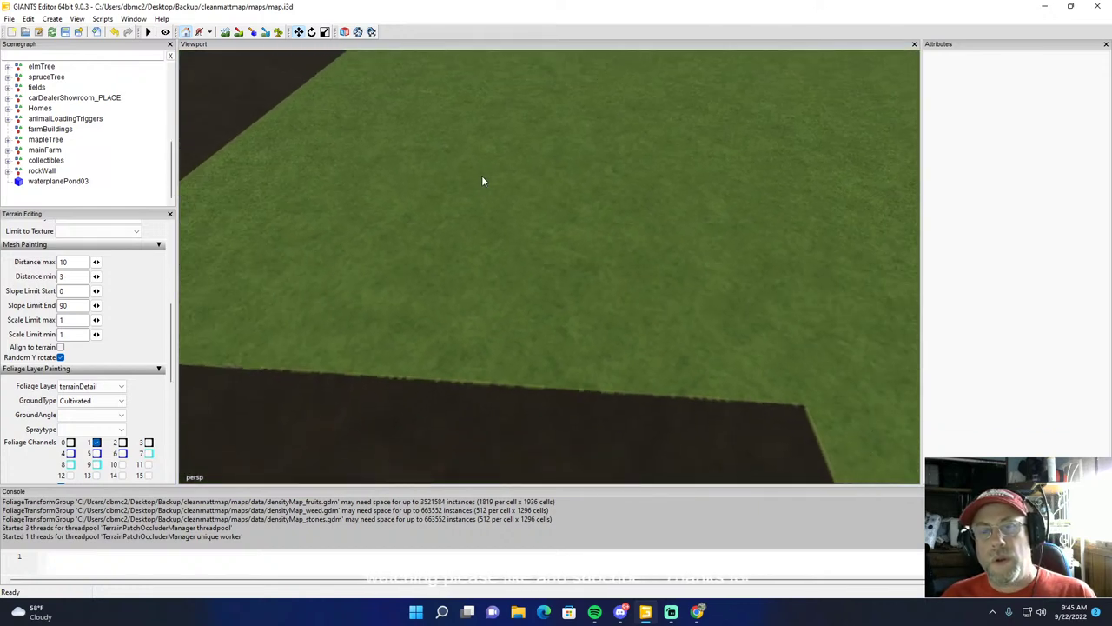
scroll(482, 176, down, 8)
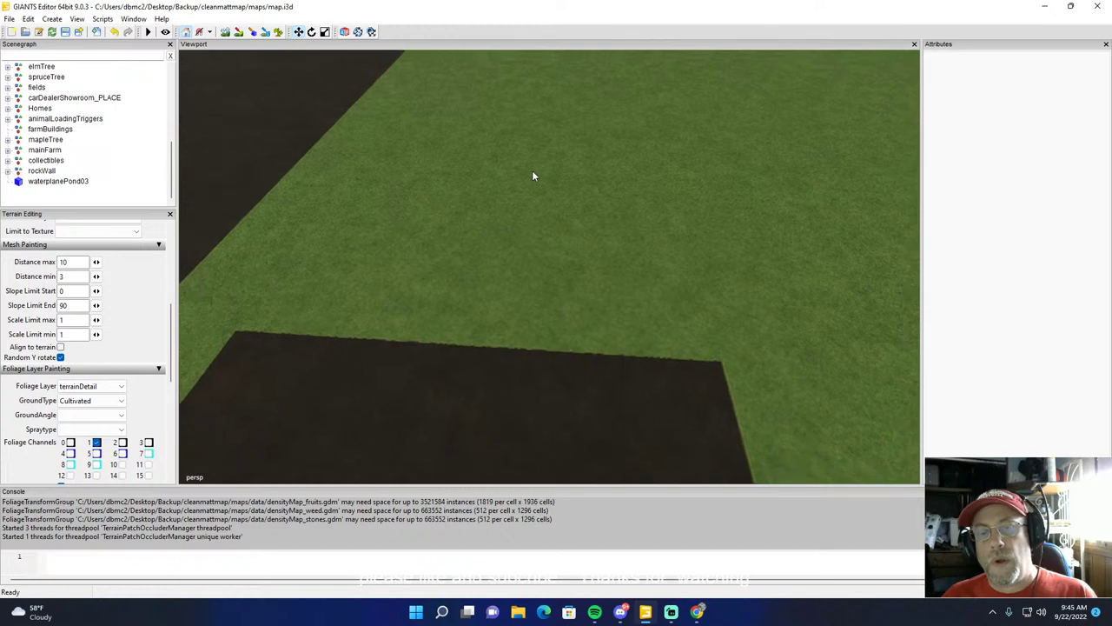
key(s)
right_drag(533, 196, 638, 184)
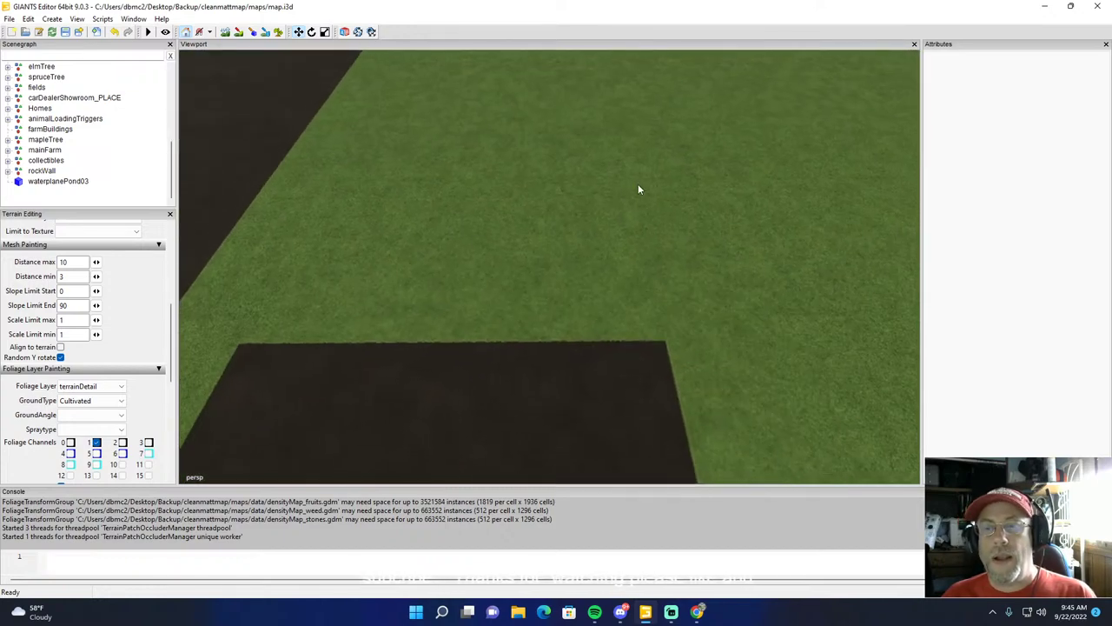
click(278, 31)
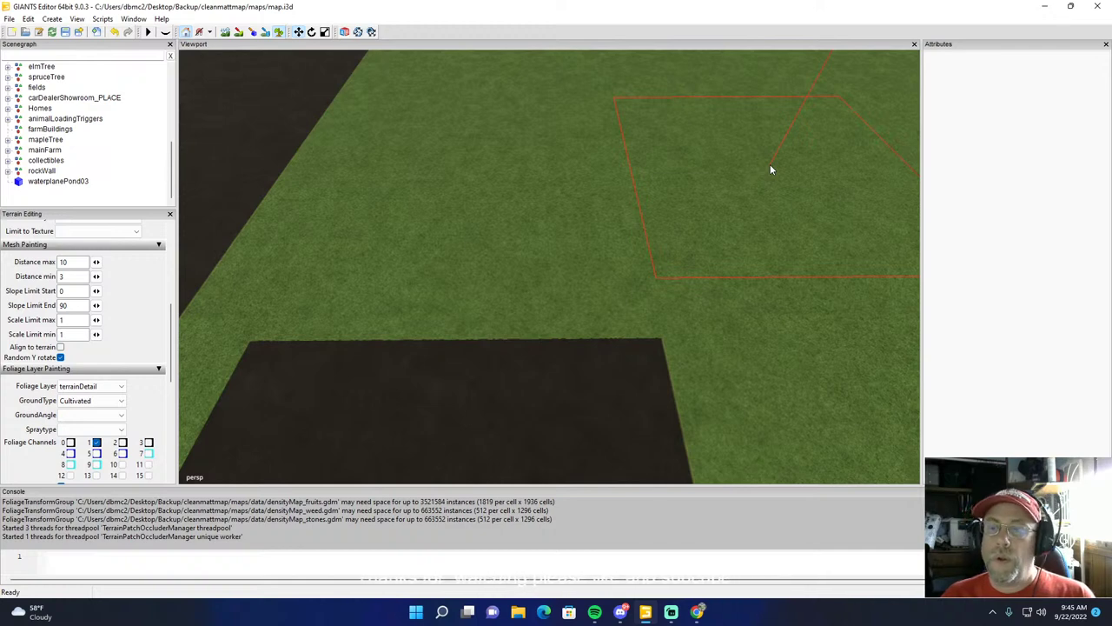
click(706, 174)
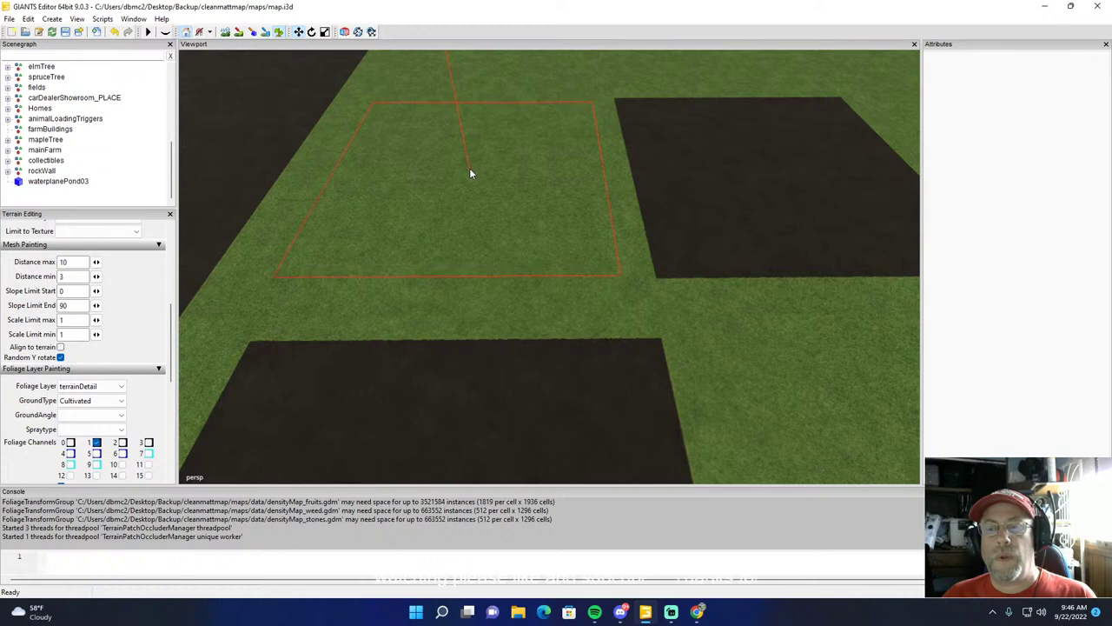
click(470, 173)
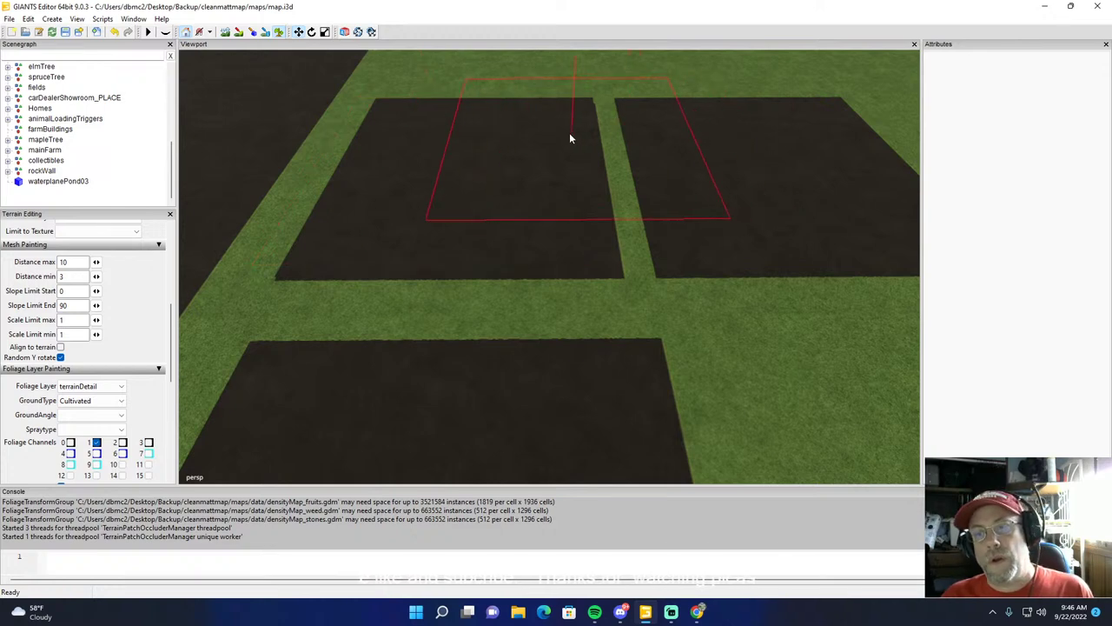
click(278, 33)
Step: Paint a smaller square cultivated field on the grass between the first square field and the house
scroll(346, 116, down, 1)
scroll(346, 116, down, 6)
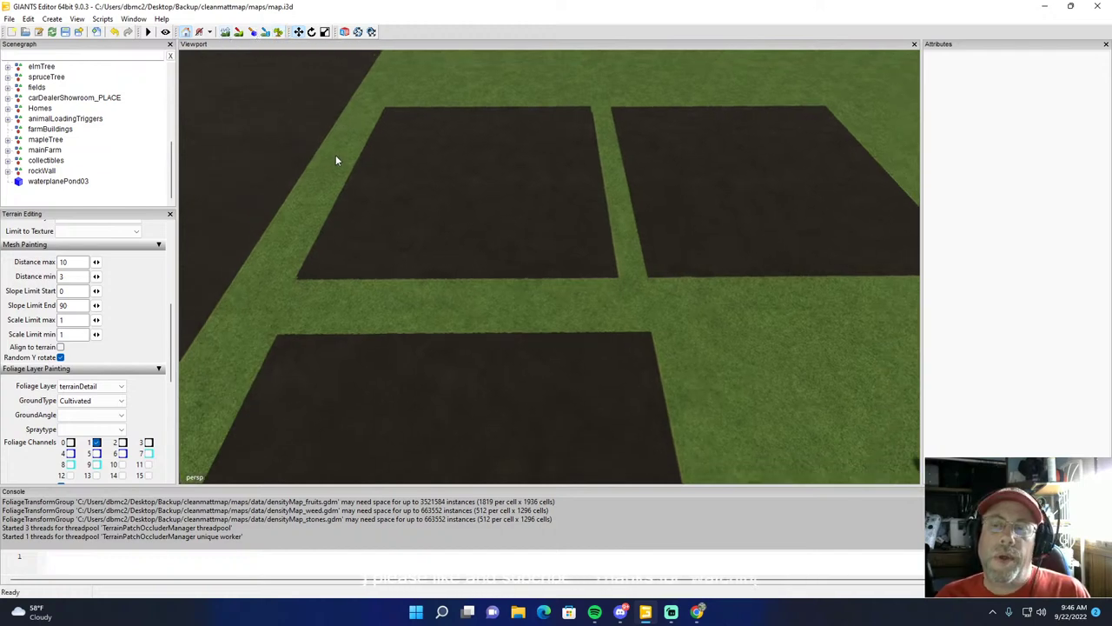
scroll(448, 189, down, 4)
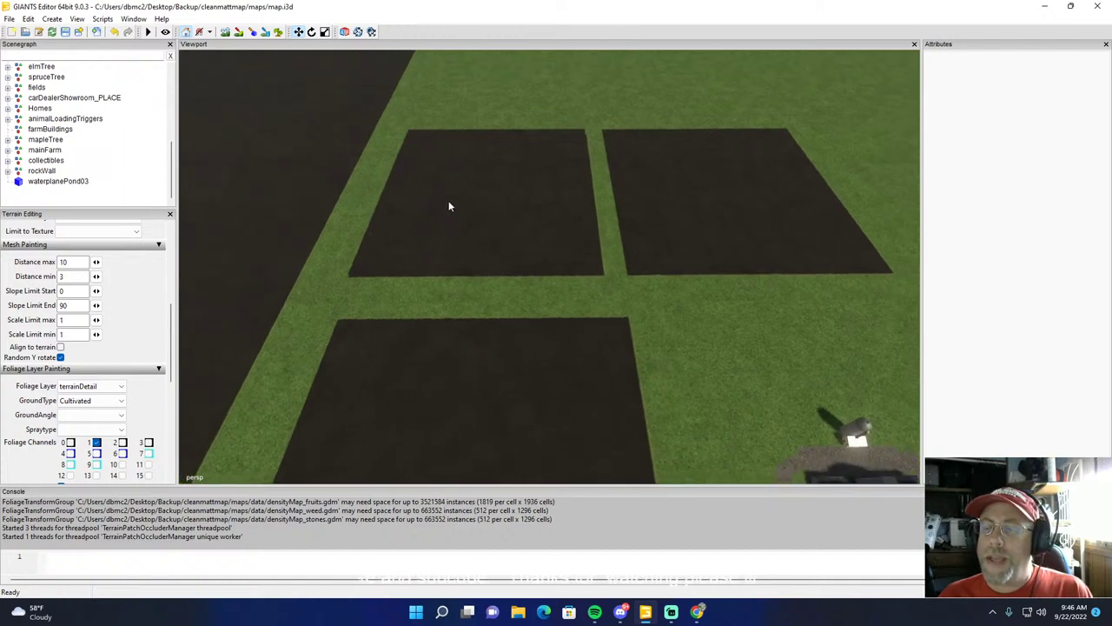
scroll(445, 186, down, 4)
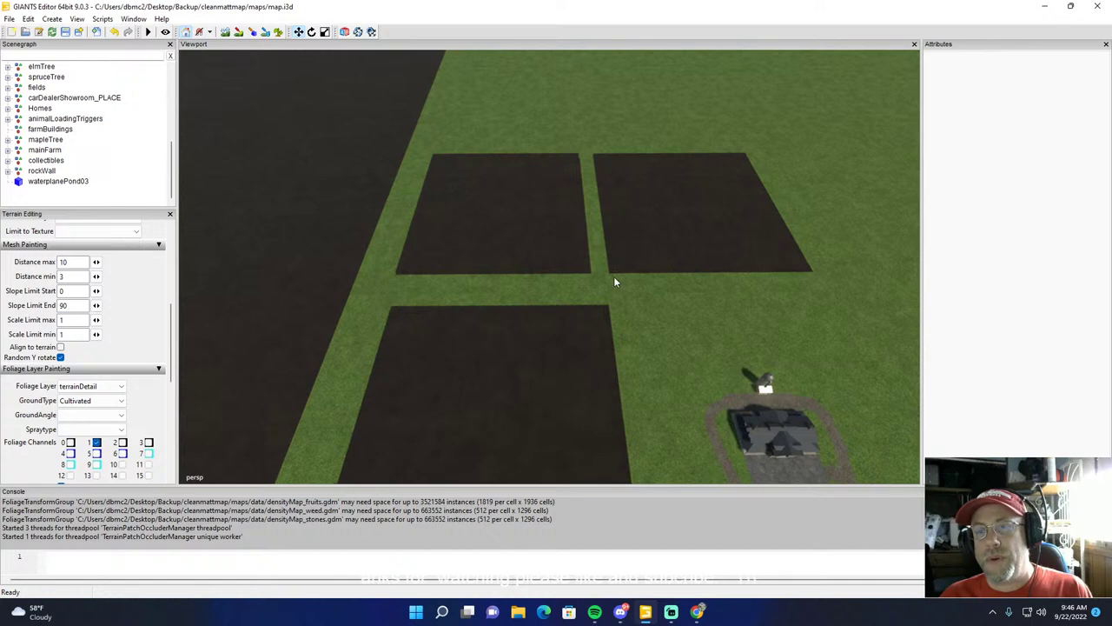
alt+drag(647, 305, 692, 310)
alt+drag(642, 267, 577, 252)
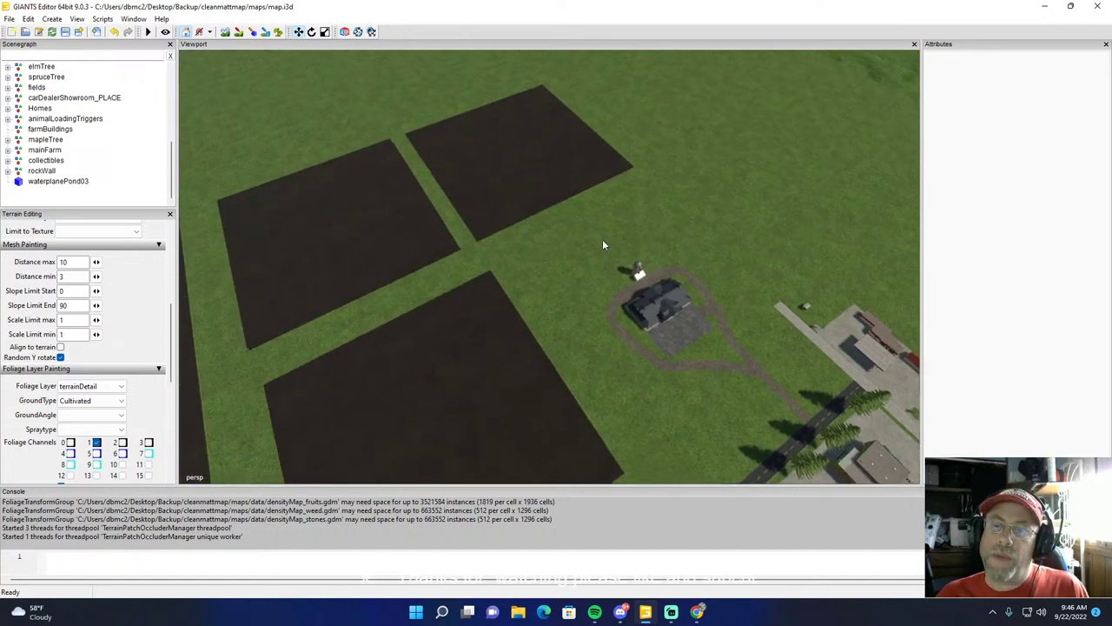
click(277, 32)
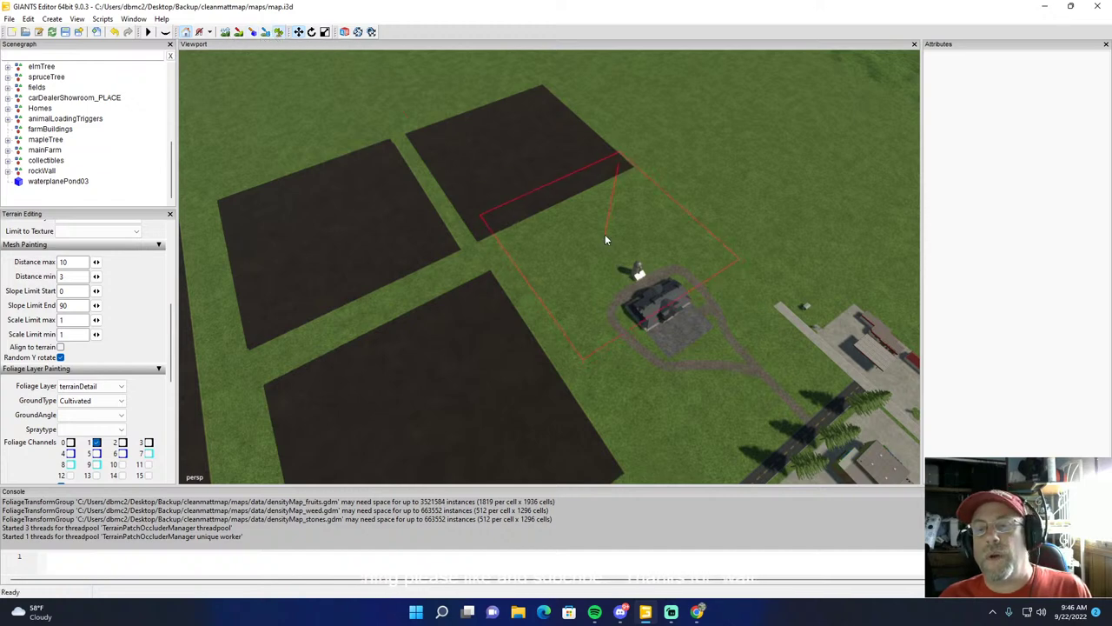
click(556, 272)
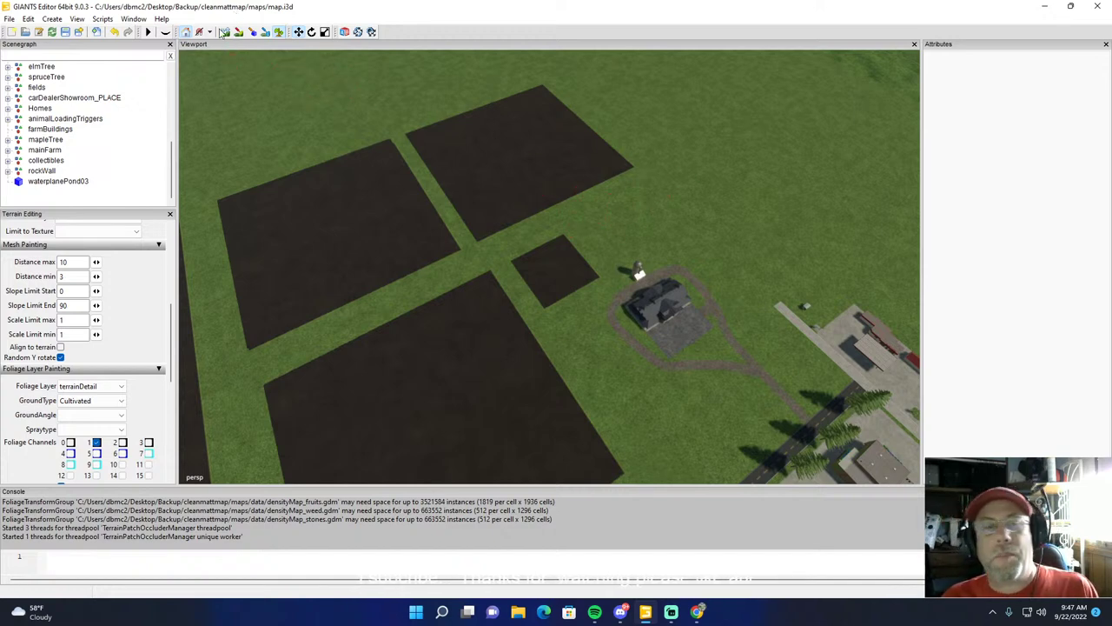
click(278, 32)
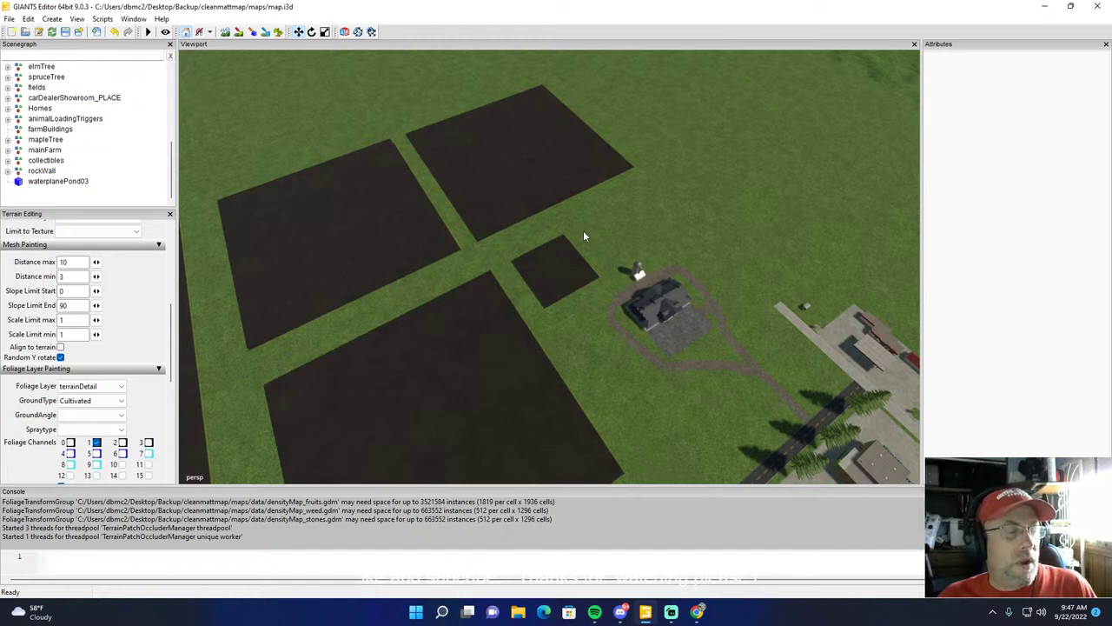
Step: Survey the surrounding map with its woodland and roads, and review the layout of the painted fields near the house
alt+drag(635, 142, 869, 96)
alt+drag(350, 87, 535, 240)
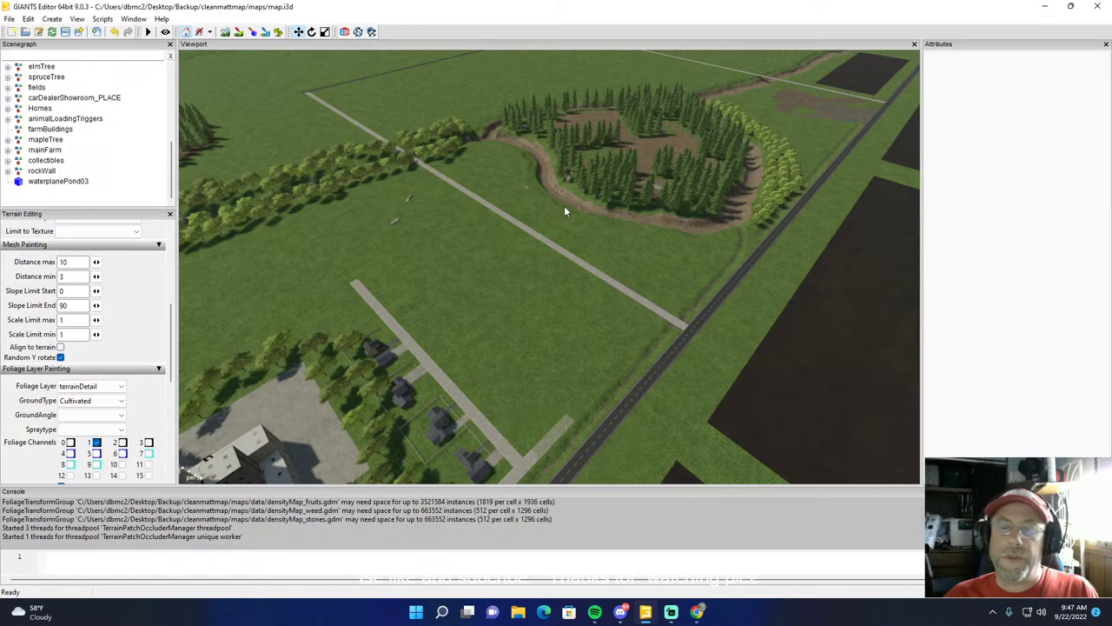
alt+drag(425, 262, 749, 271)
alt+drag(664, 268, 557, 239)
right_drag(557, 245, 697, 288)
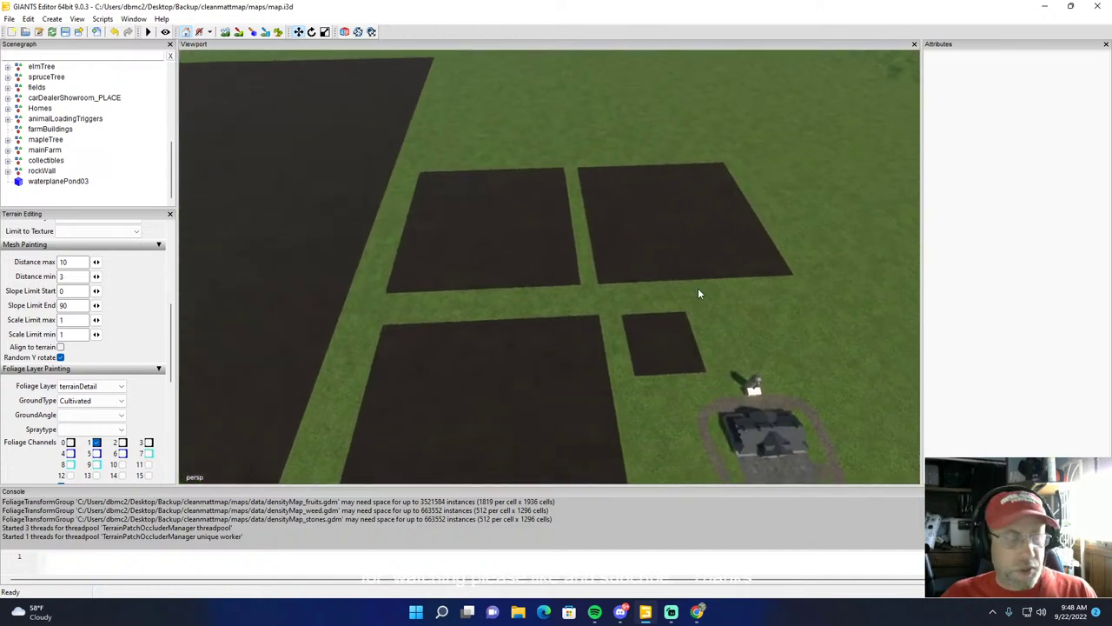
right_drag(699, 293, 725, 274)
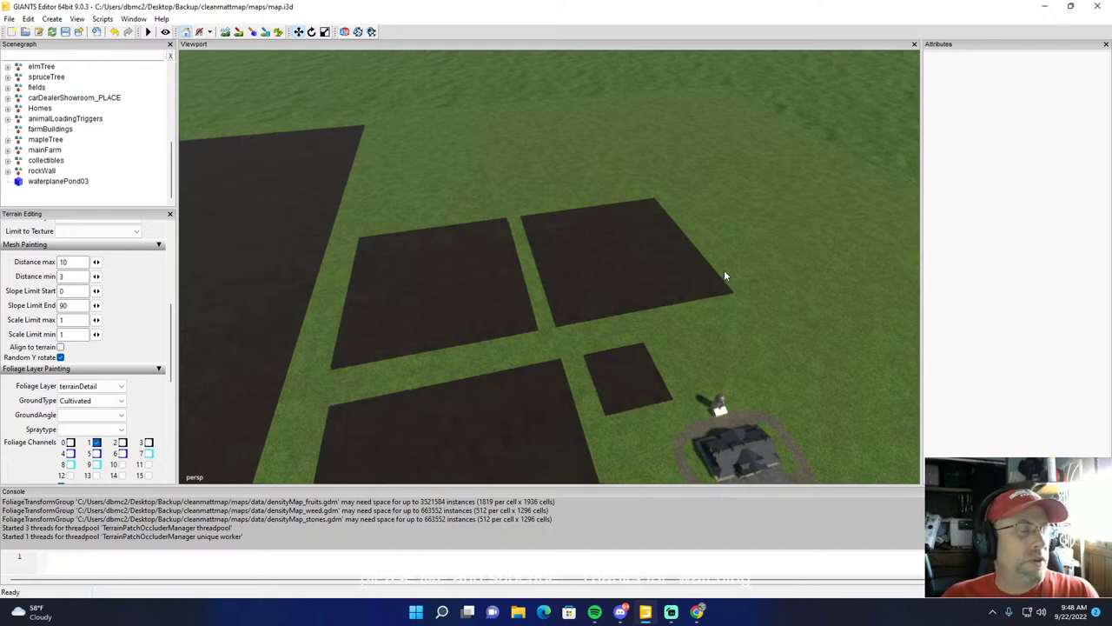
Step: Examine the painted fields up close, focusing on the far corner of the field where grass still covers the soil
scroll(725, 271, up, 5)
scroll(726, 276, up, 5)
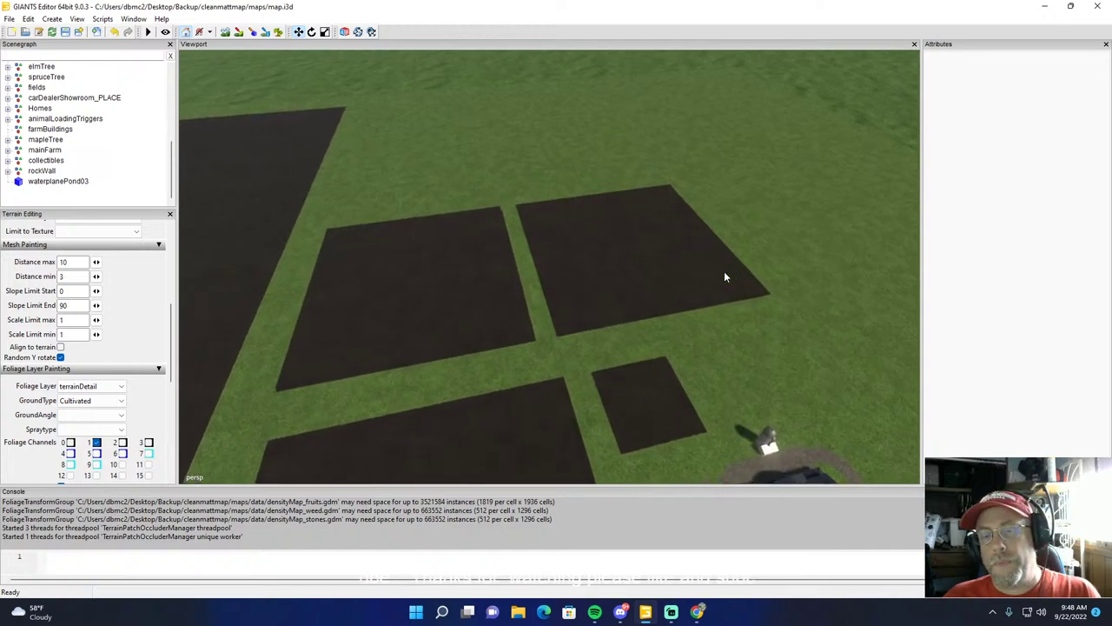
scroll(725, 272, up, 5)
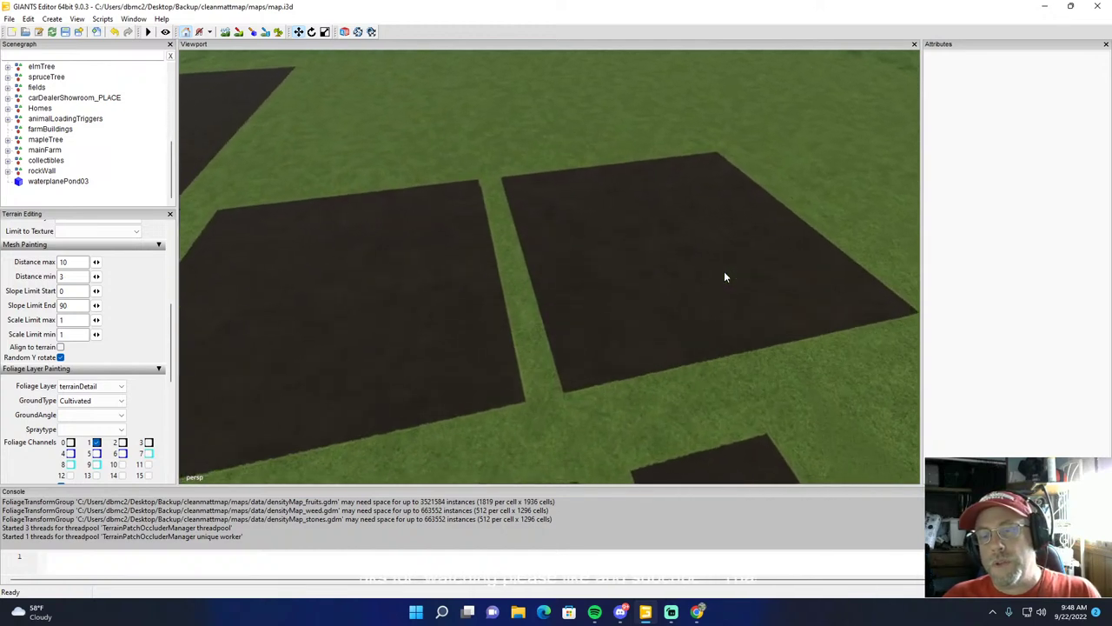
alt+drag(725, 272, 920, 277)
scroll(942, 251, up, 4)
right_drag(919, 277, 757, 194)
scroll(756, 193, up, 2)
alt+drag(756, 193, 884, 288)
scroll(884, 293, down, 4)
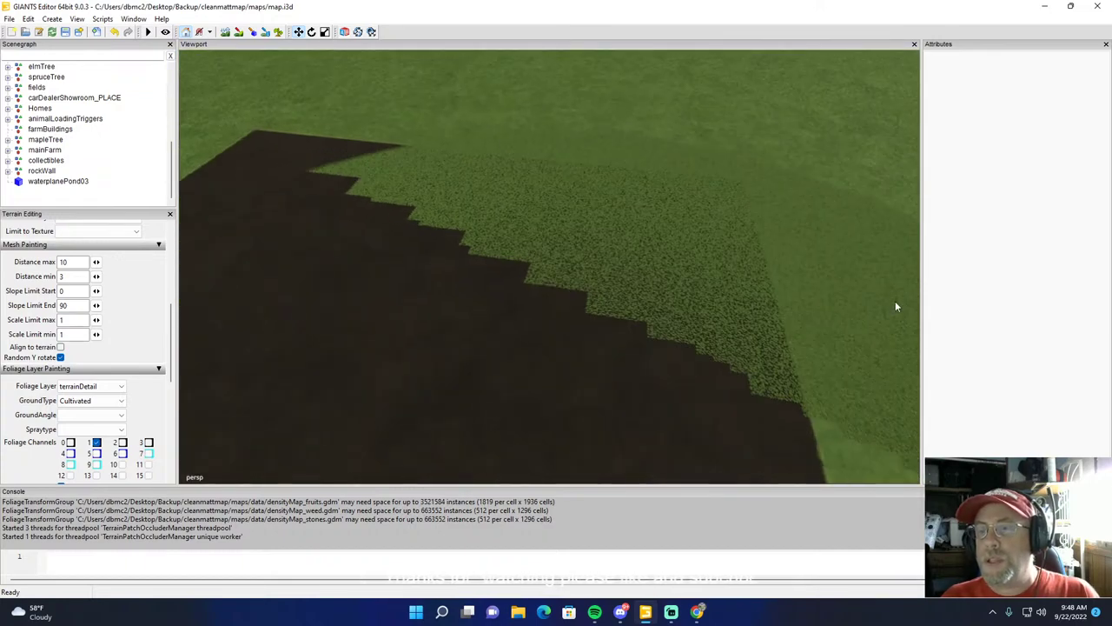
Step: Switch the foliage layer to meadow and erase the leftover grass covering the corner of the cultivated field
click(276, 33)
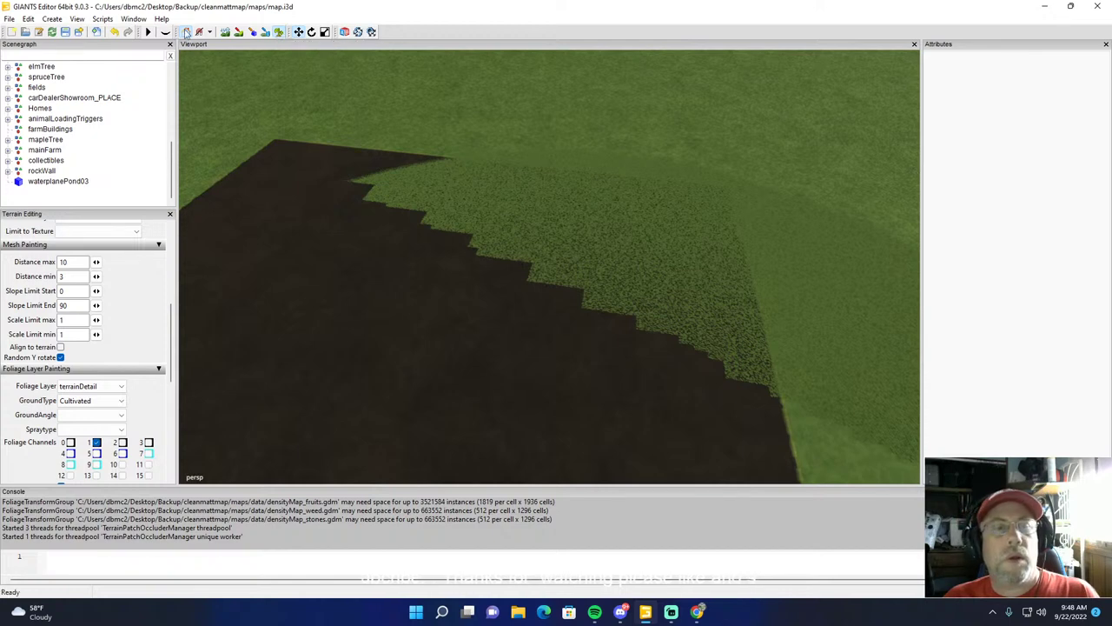
click(115, 33)
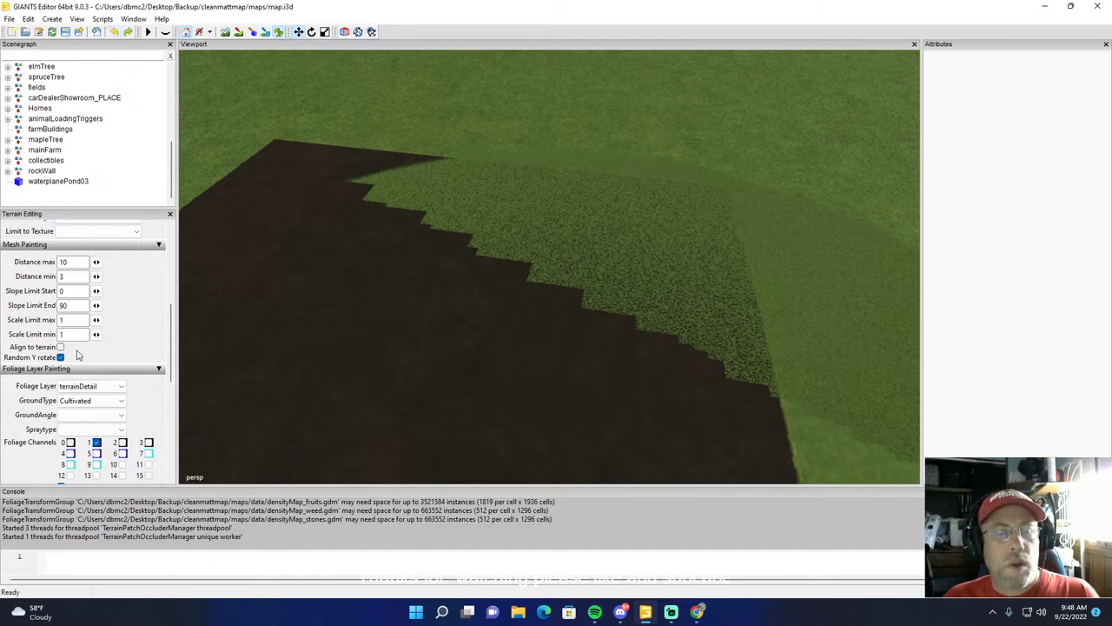
scroll(153, 408, down, 2)
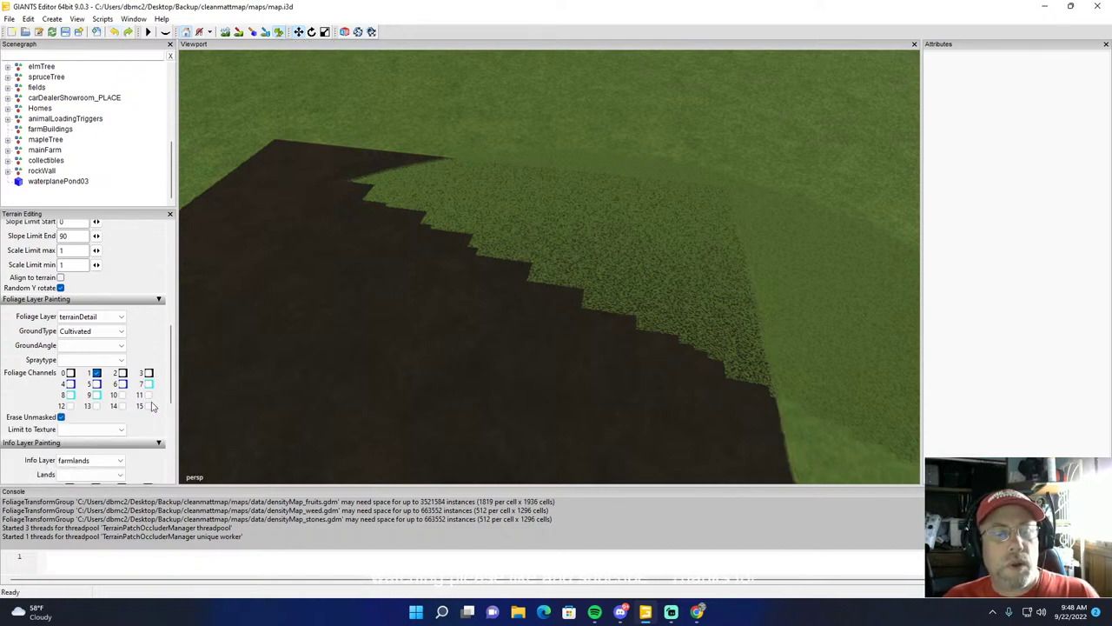
scroll(153, 406, down, 1)
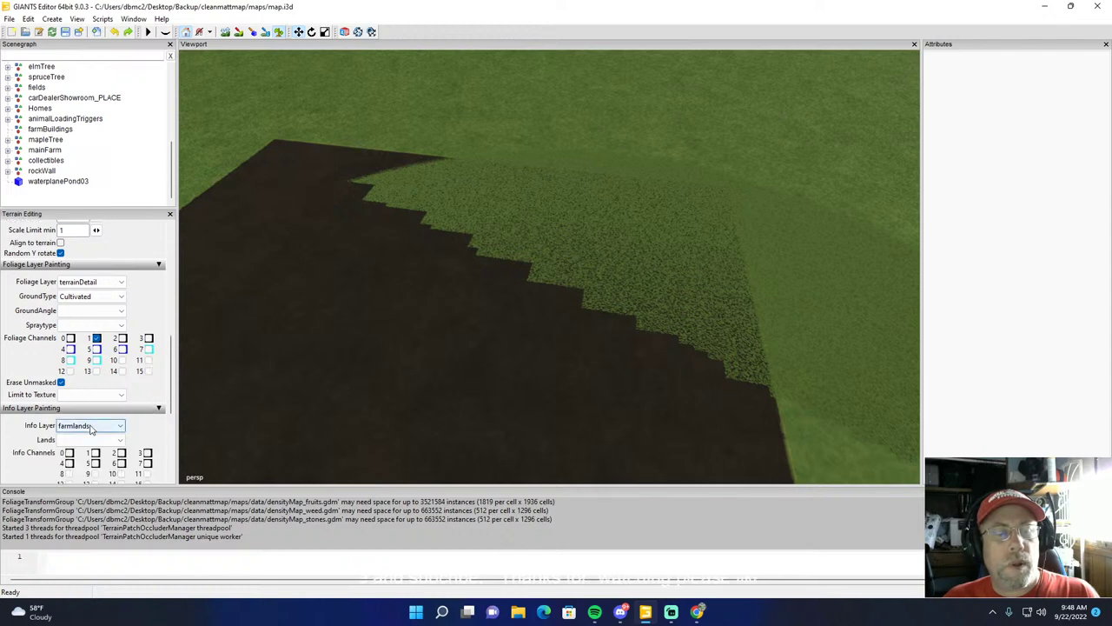
click(78, 284)
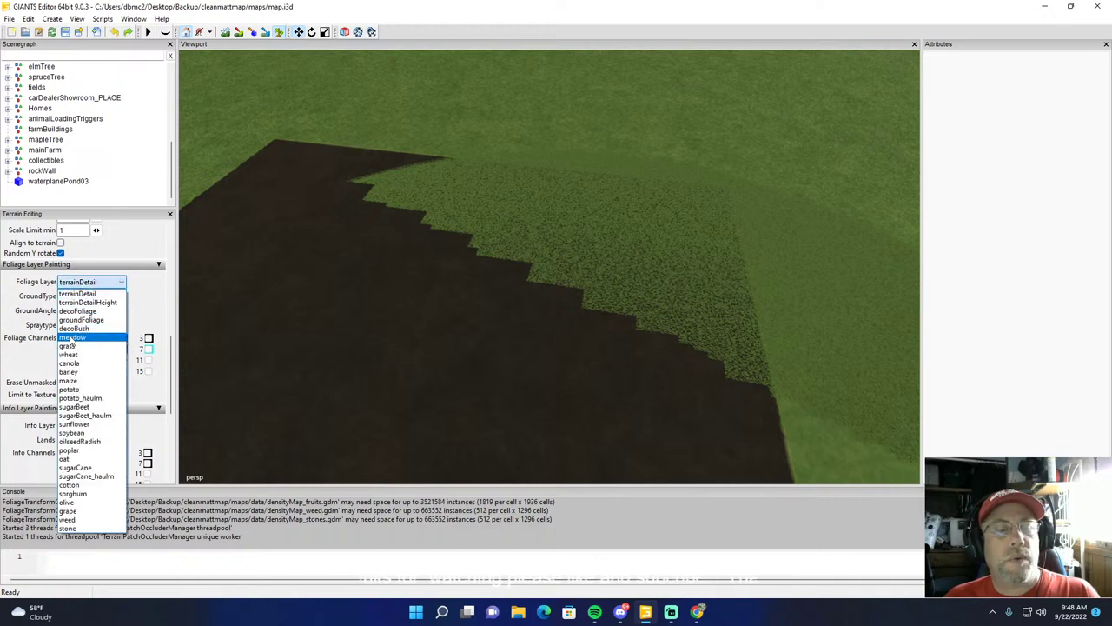
click(73, 339)
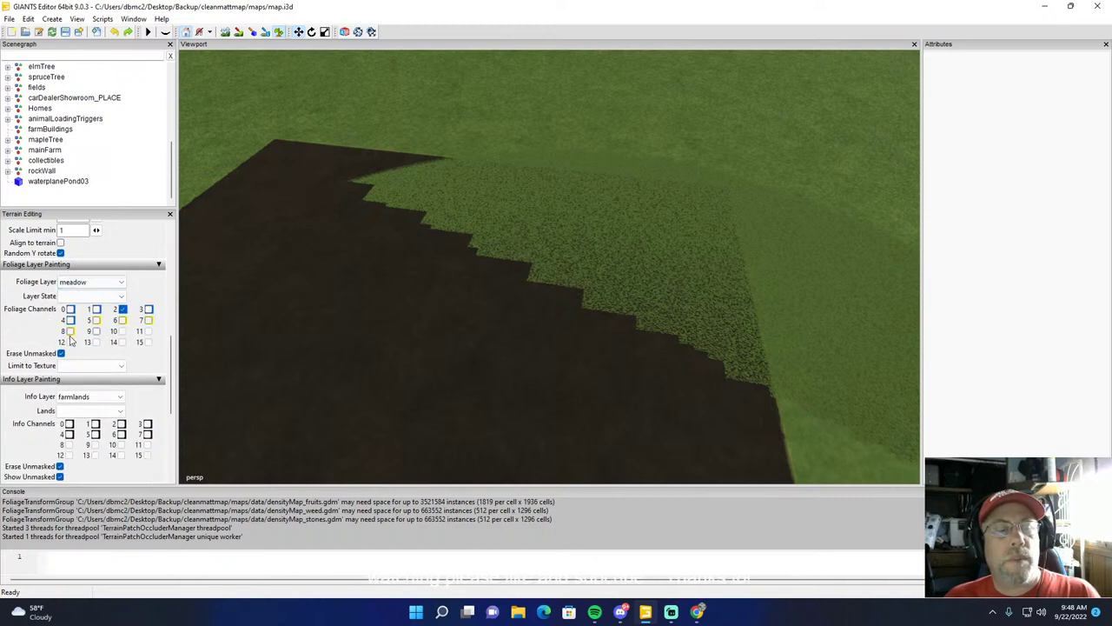
click(93, 298)
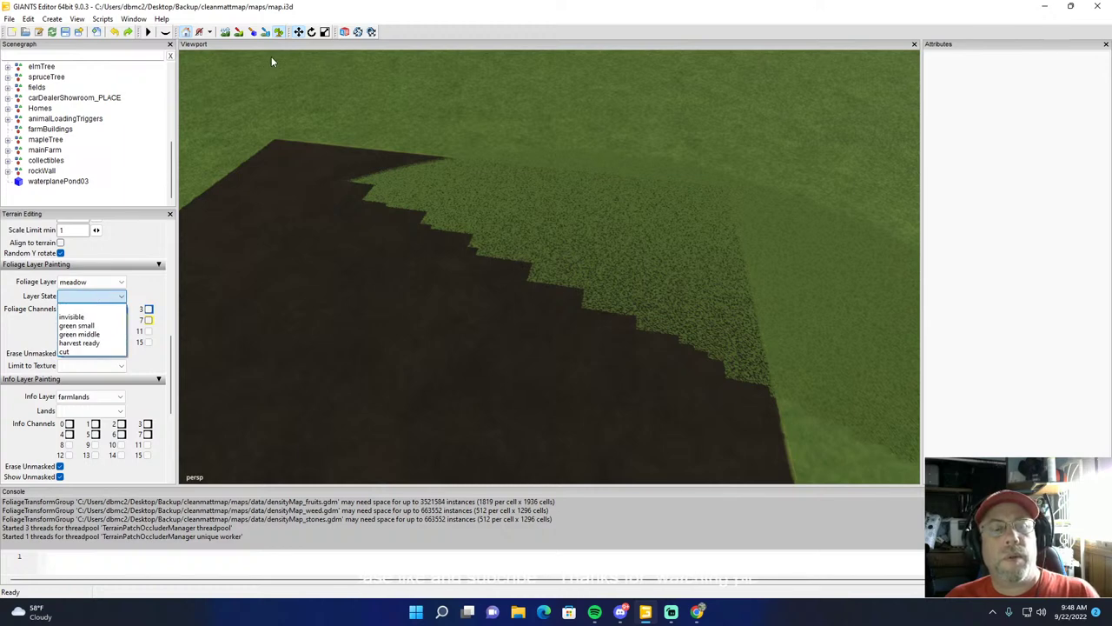
click(280, 32)
mouse_move(529, 294)
mouse_down()
mouse_move(581, 301)
mouse_move(616, 284)
mouse_up()
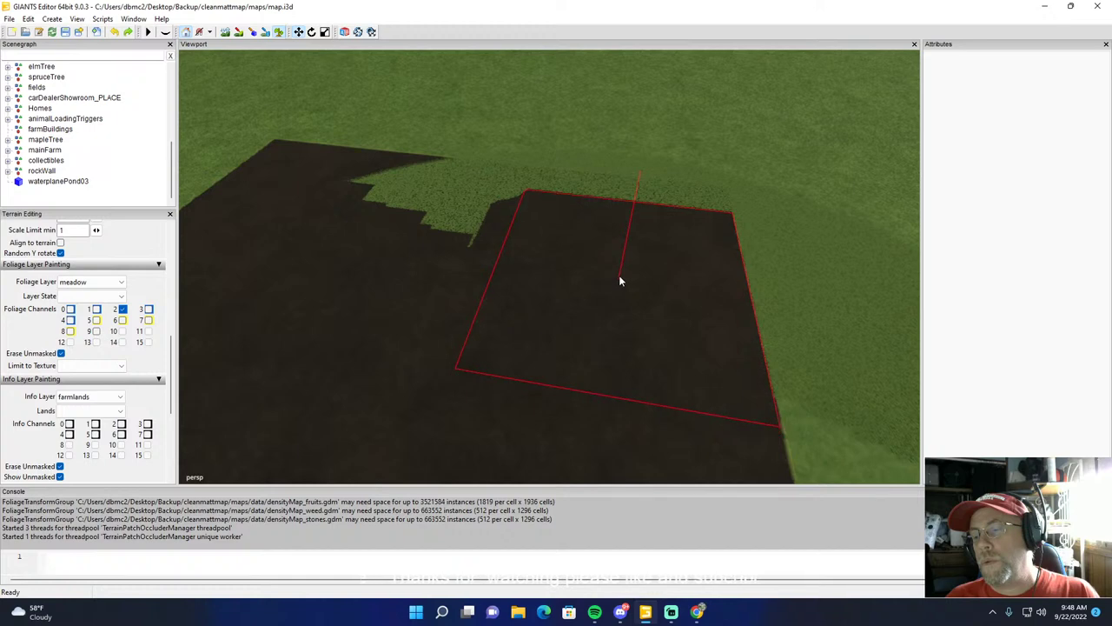
mouse_move(619, 283)
mouse_down()
mouse_move(418, 247)
mouse_move(345, 217)
mouse_move(437, 235)
mouse_move(460, 223)
mouse_move(632, 240)
mouse_move(577, 226)
mouse_move(436, 214)
mouse_move(342, 187)
mouse_move(294, 200)
mouse_up()
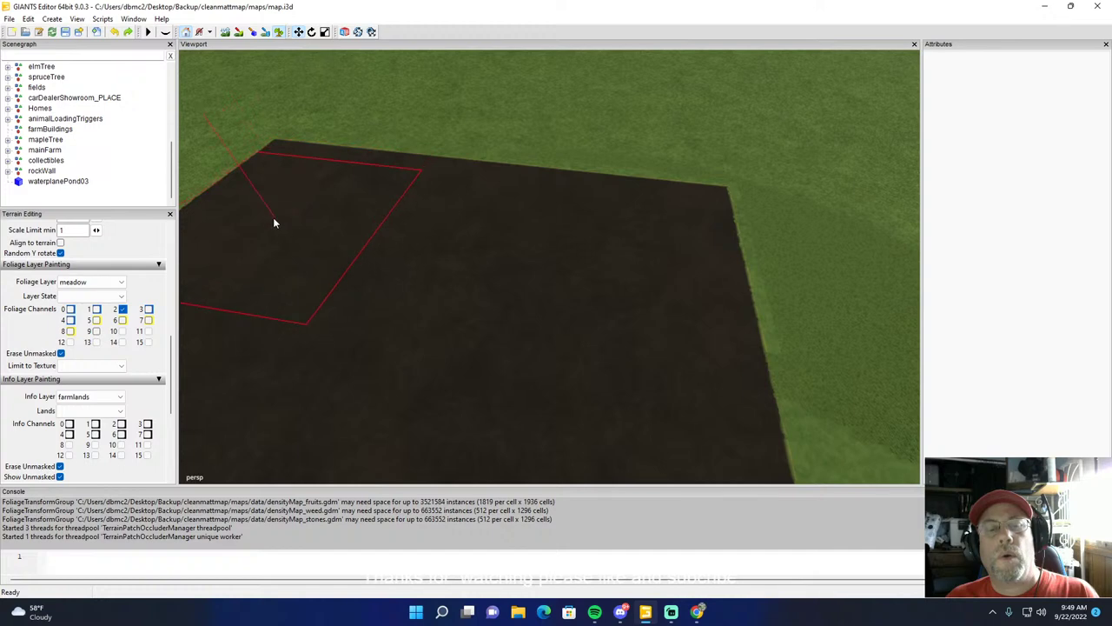
Step: Erase the meadow grass from the area beside the silo, between the large dark field and the house
click(278, 35)
alt+drag(547, 214, 414, 229)
right_drag(414, 230, 485, 343)
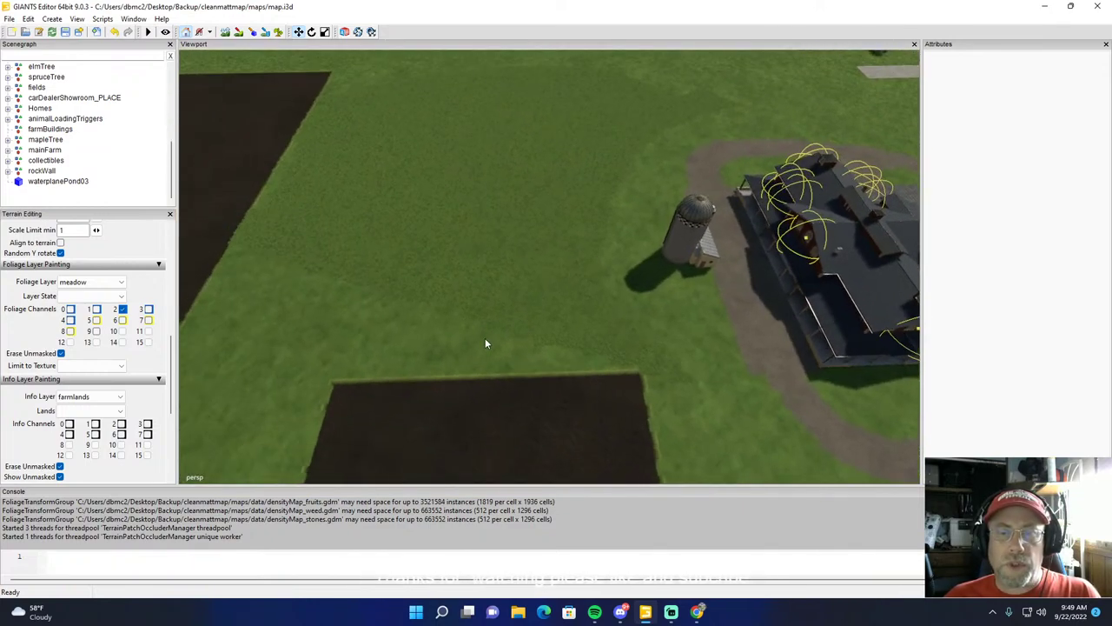
click(279, 32)
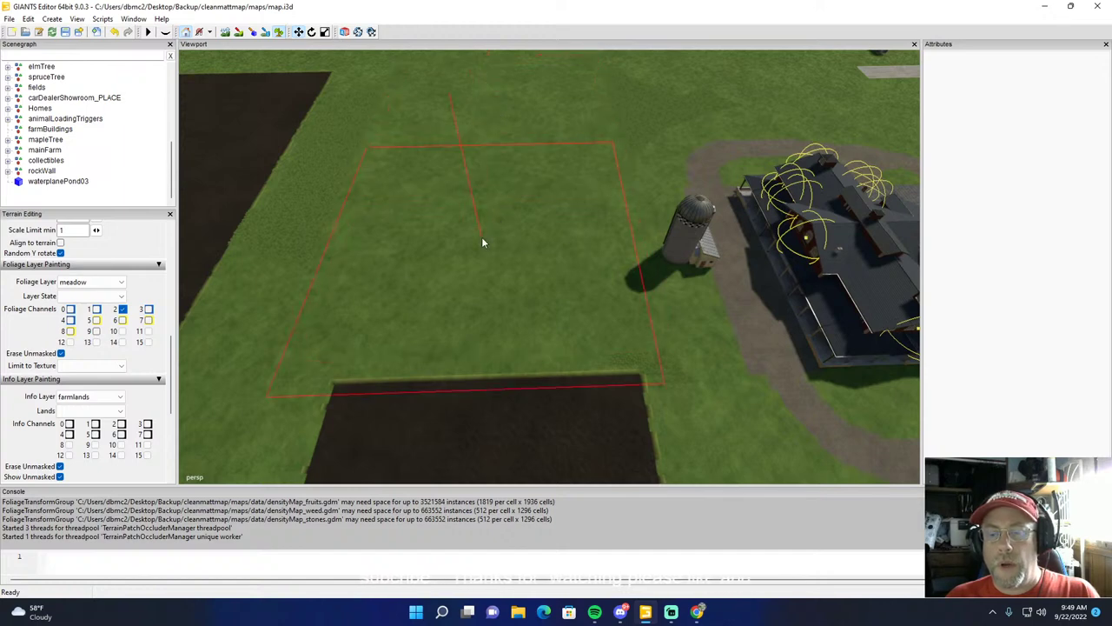
scroll(495, 297, down, 5)
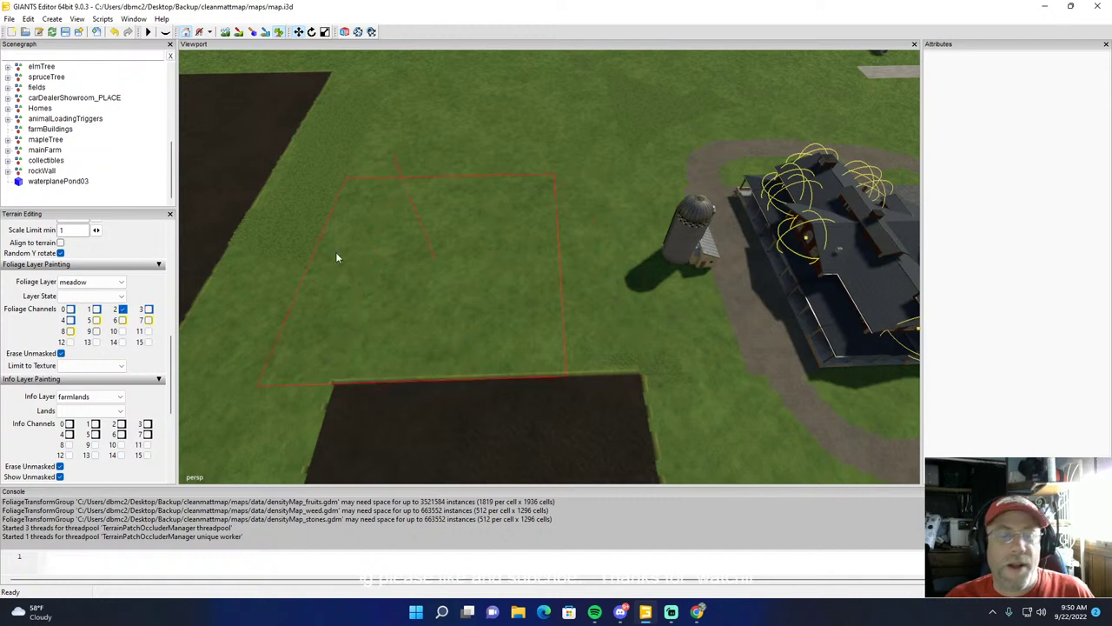
Step: Paint Cultivated ground on the terrainDetail layer over the cleared area beside the silo, extending the existing field through it
click(91, 282)
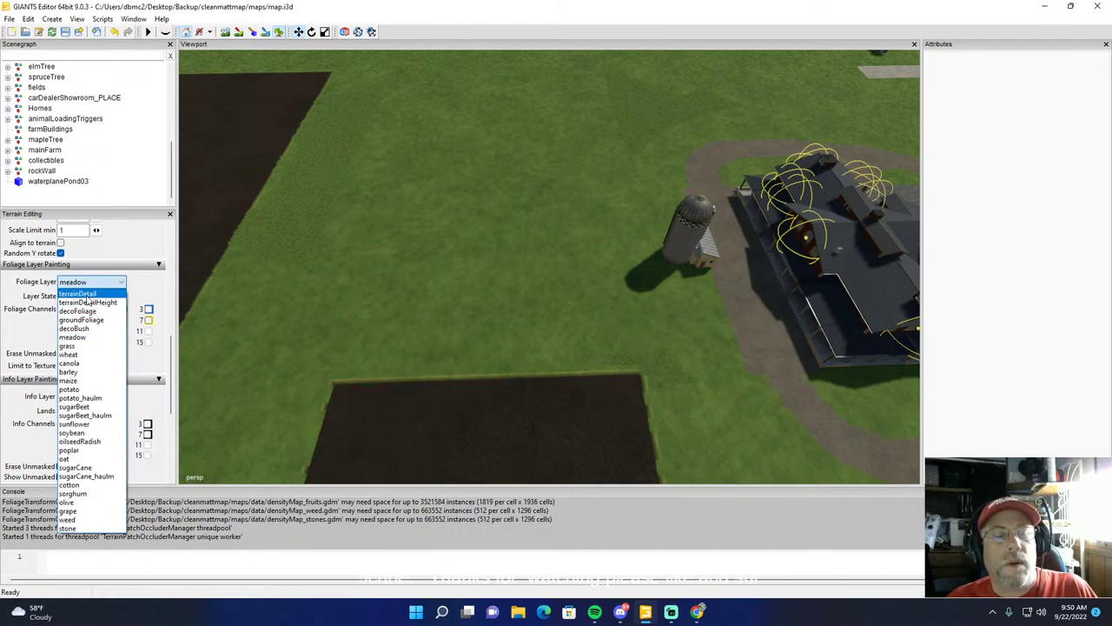
click(82, 295)
click(83, 301)
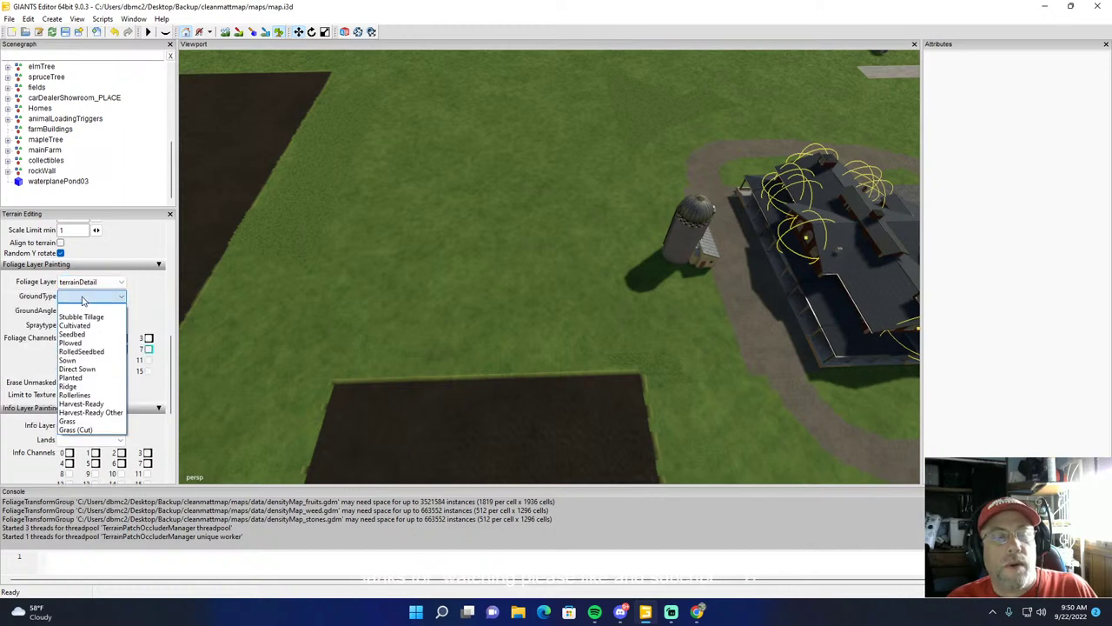
click(77, 318)
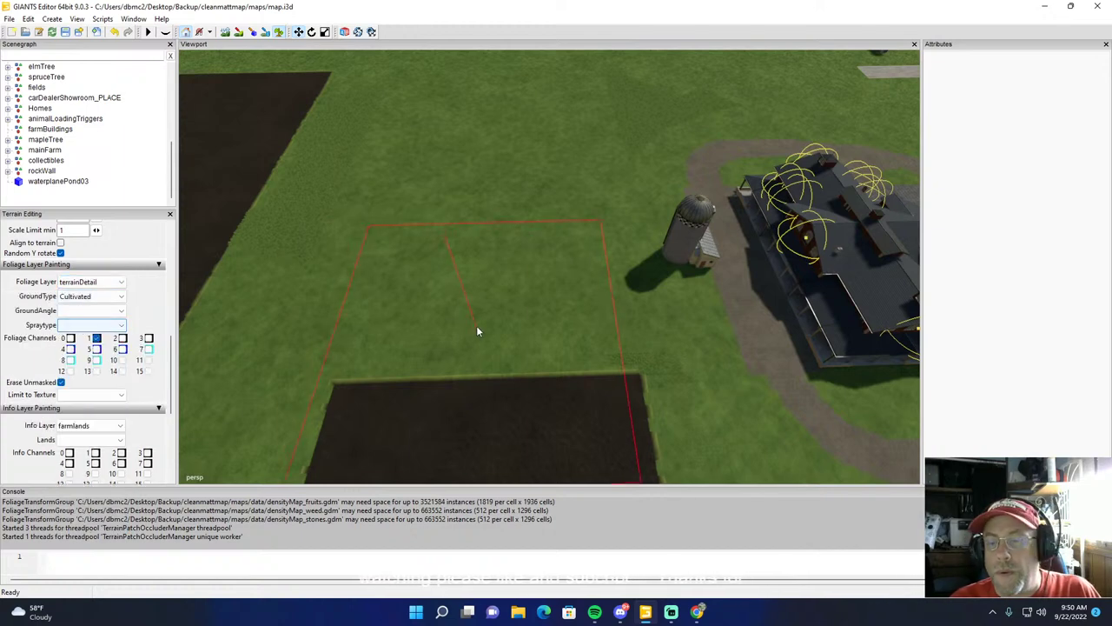
click(495, 280)
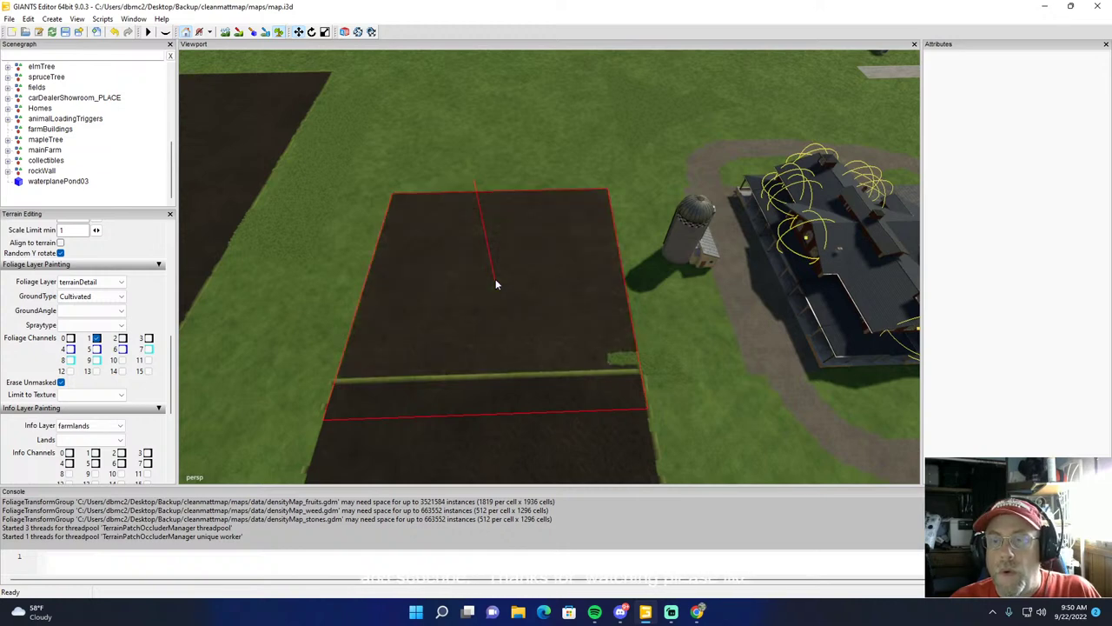
click(505, 139)
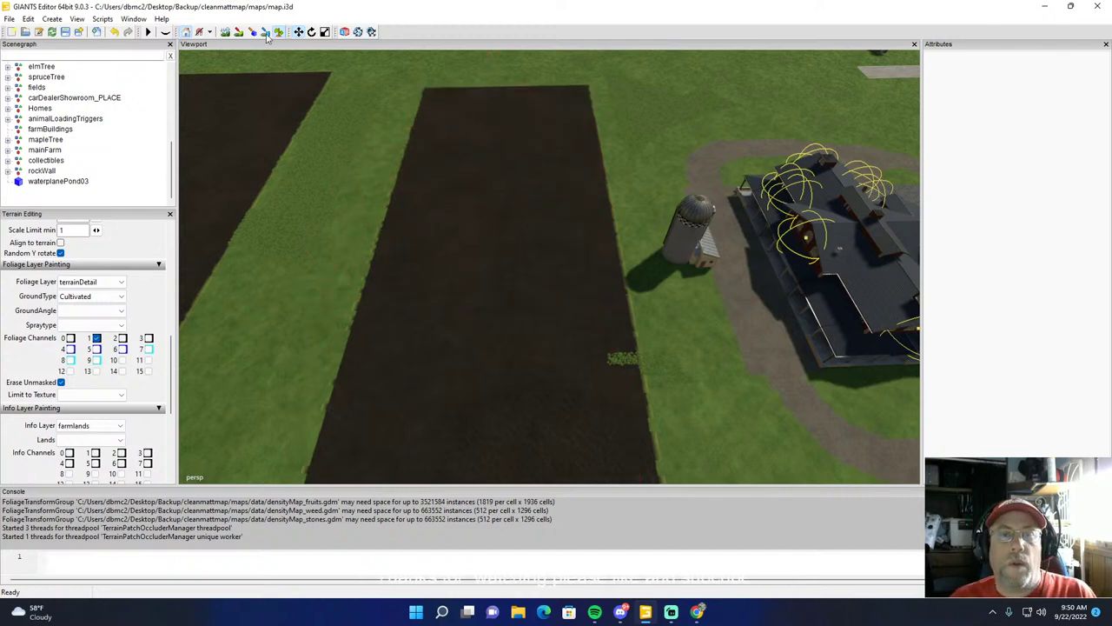
Step: Extend the outer end of the cultivated field slightly farther into the grass
alt+drag(456, 152, 250, 133)
scroll(455, 41, up, 8)
scroll(453, 37, up, 3)
scroll(248, 133, down, 2)
right_drag(248, 137, 578, 198)
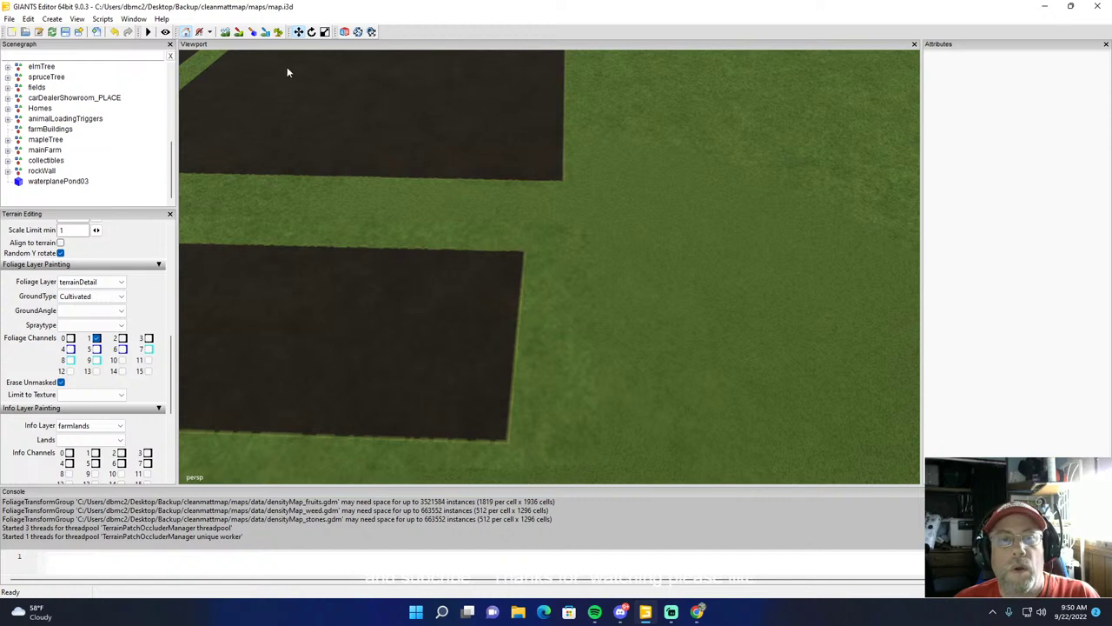
click(278, 33)
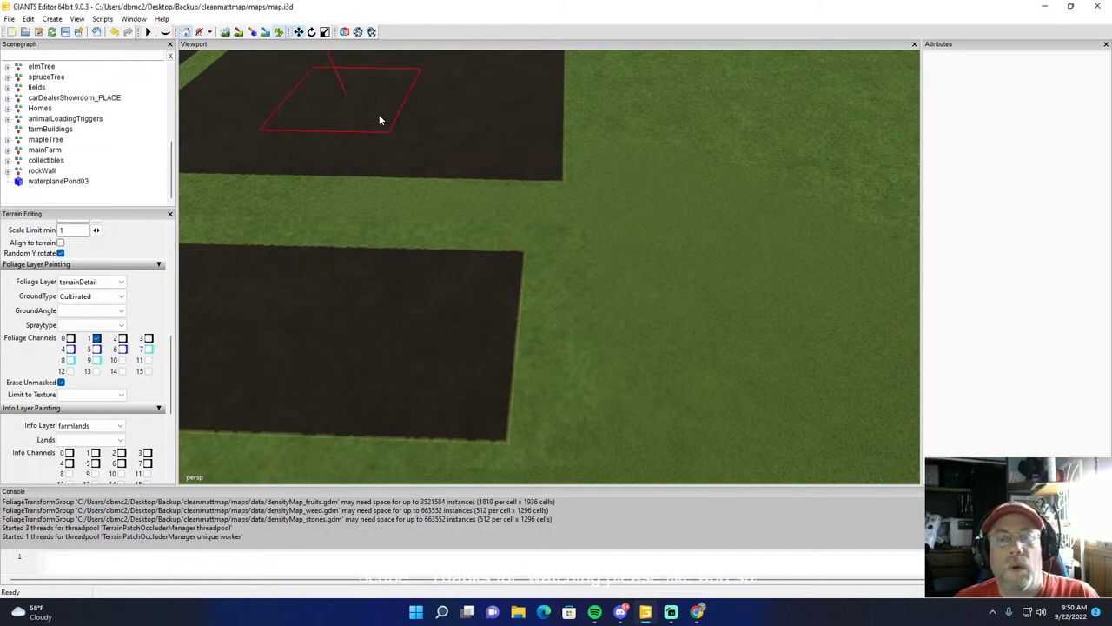
click(454, 328)
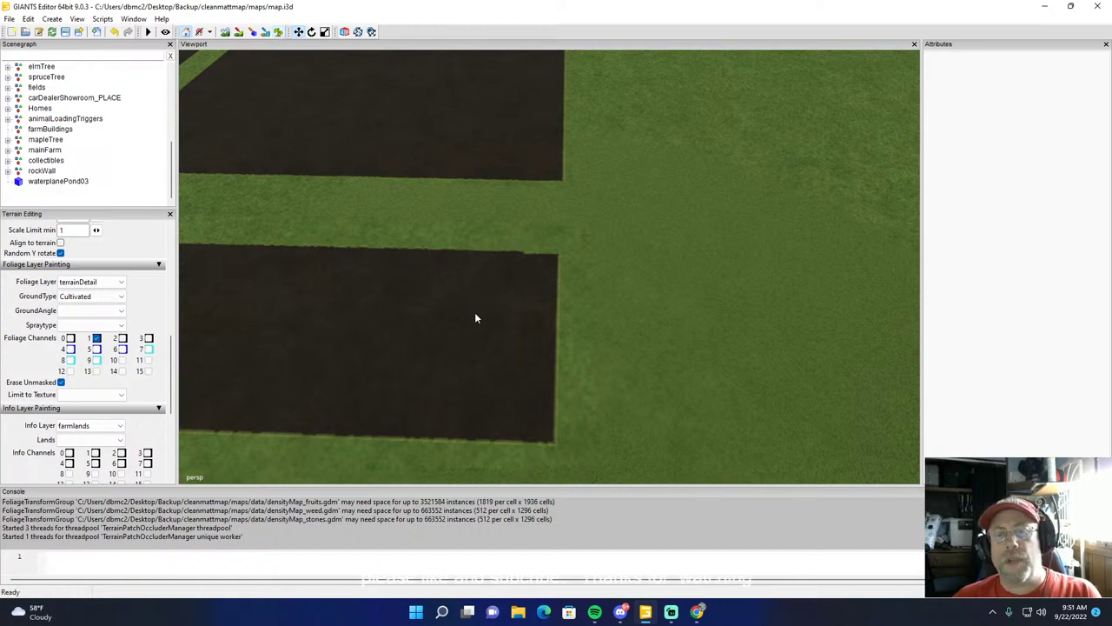
Step: Even out the stepped edge at the field's outer corner with Cultivated ground
right_drag(474, 318, 468, 230)
scroll(468, 227, up, 3)
alt+drag(469, 227, 453, 294)
right_drag(452, 298, 487, 347)
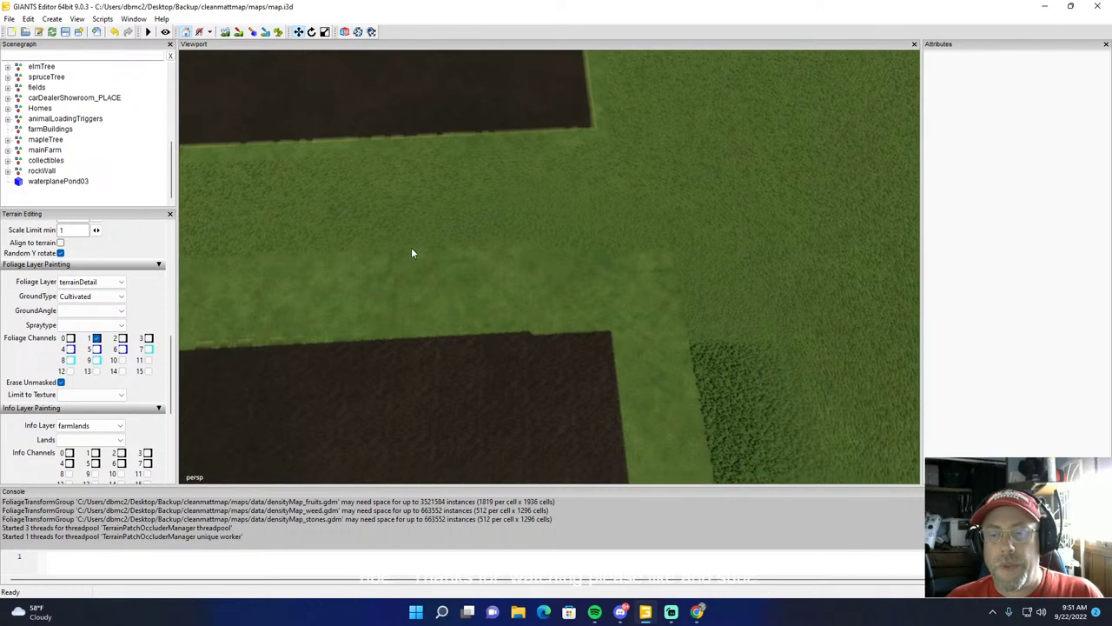
click(279, 35)
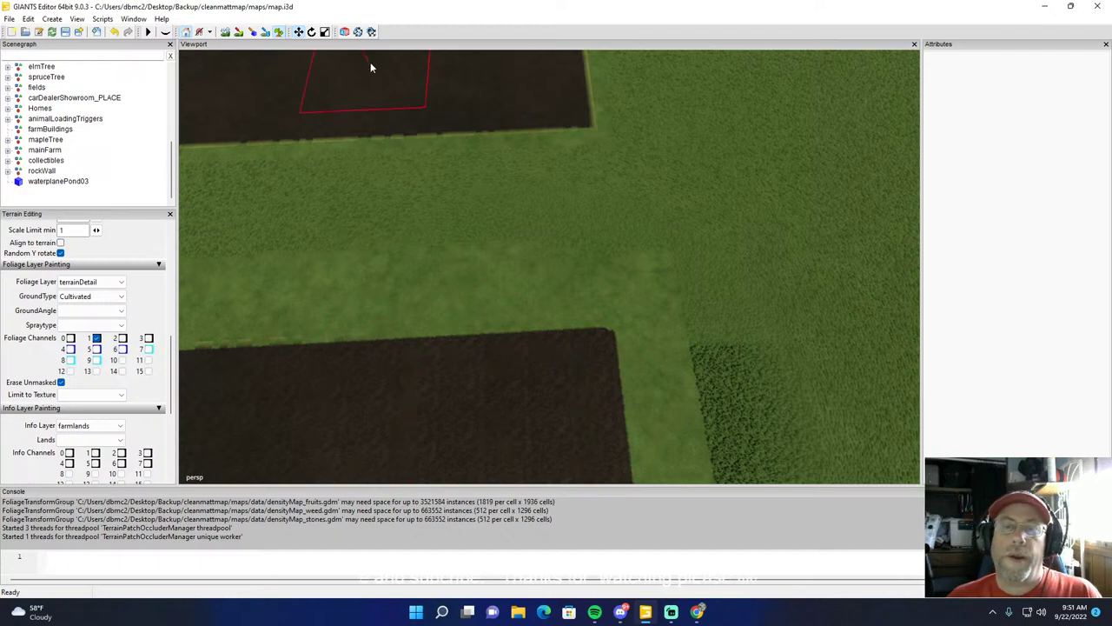
Step: Clear the ground type and erase the thin cultivated strip jutting out from the end of the field
scroll(413, 197, down, 1)
right_drag(413, 201, 665, 293)
scroll(665, 293, down, 1)
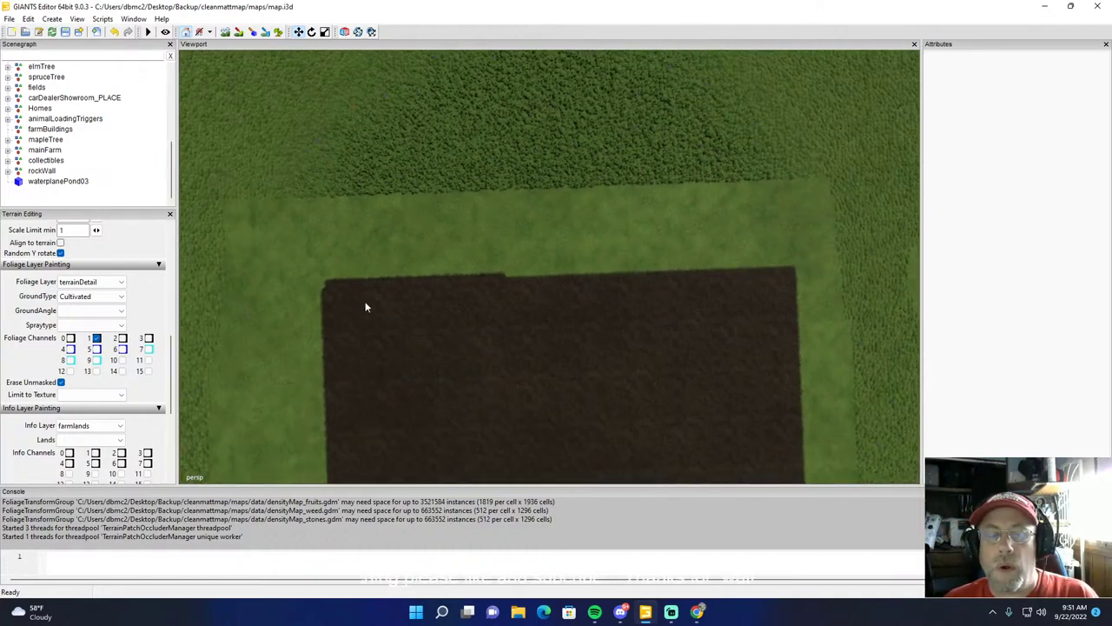
click(73, 297)
click(74, 306)
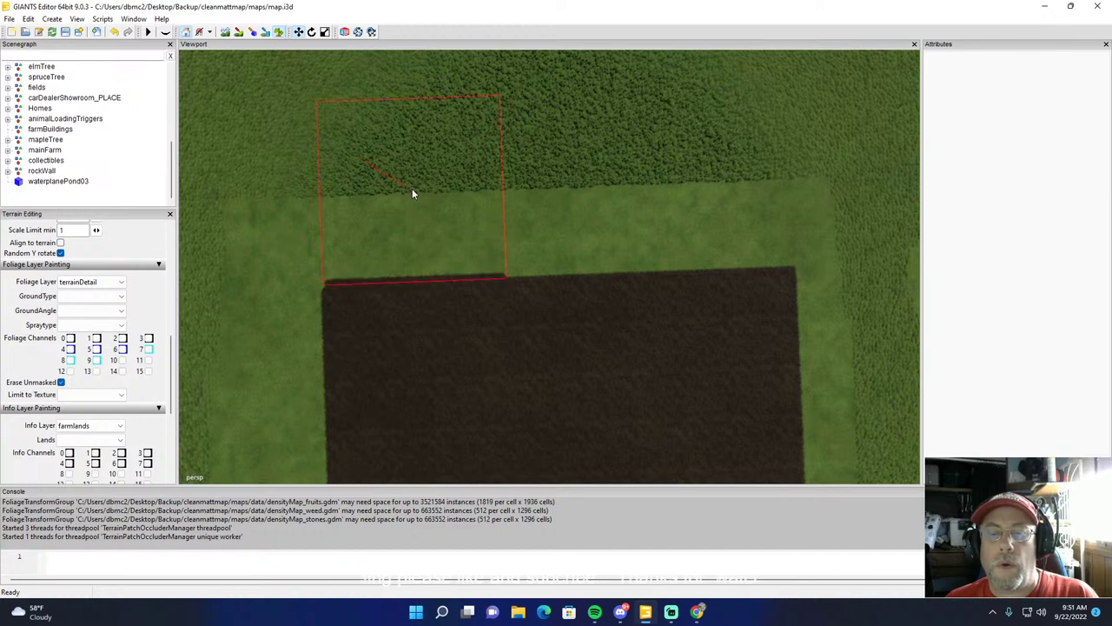
click(278, 33)
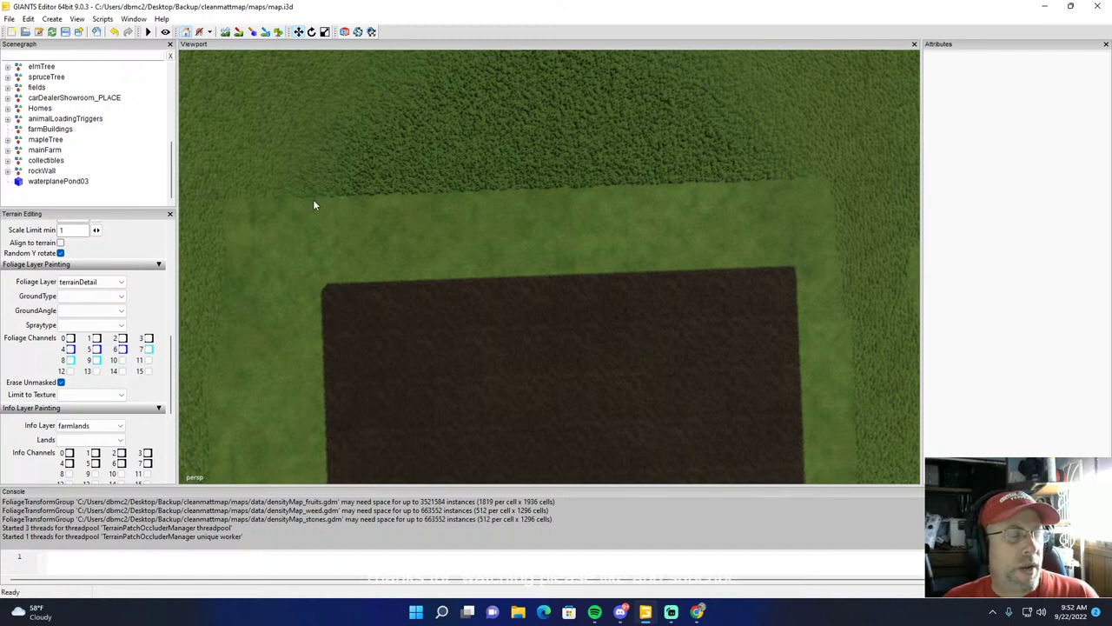
Step: Switch the foliage layer to meadow and erase the leftover grass clump straddling the field's edge
alt+drag(324, 196, 505, 146)
middle_drag(504, 149, 683, 105)
alt+drag(661, 209, 661, 221)
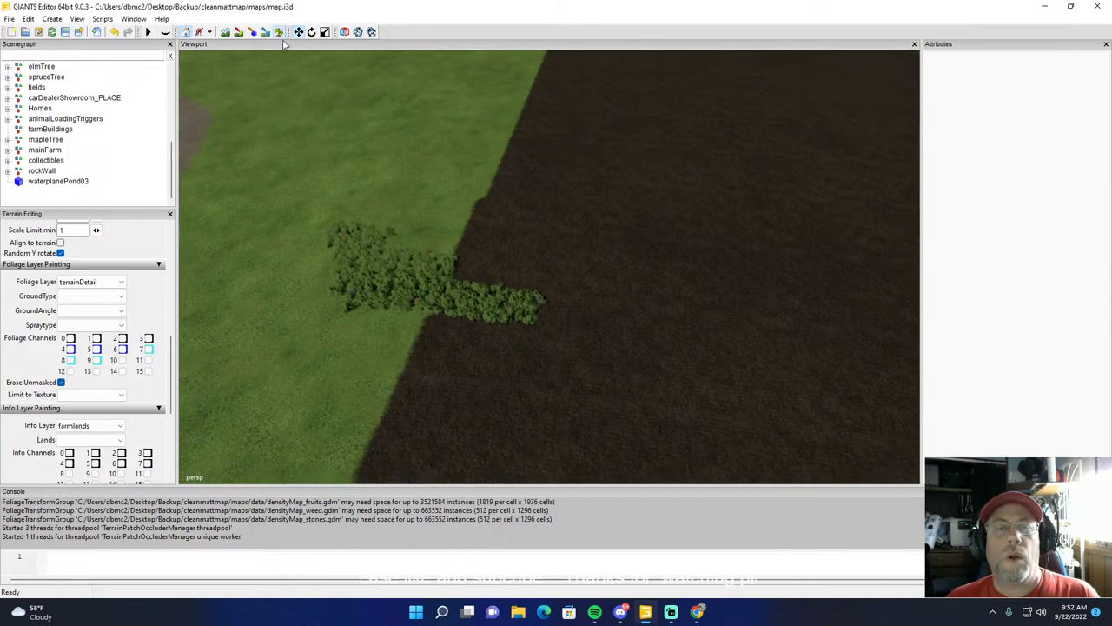
click(92, 281)
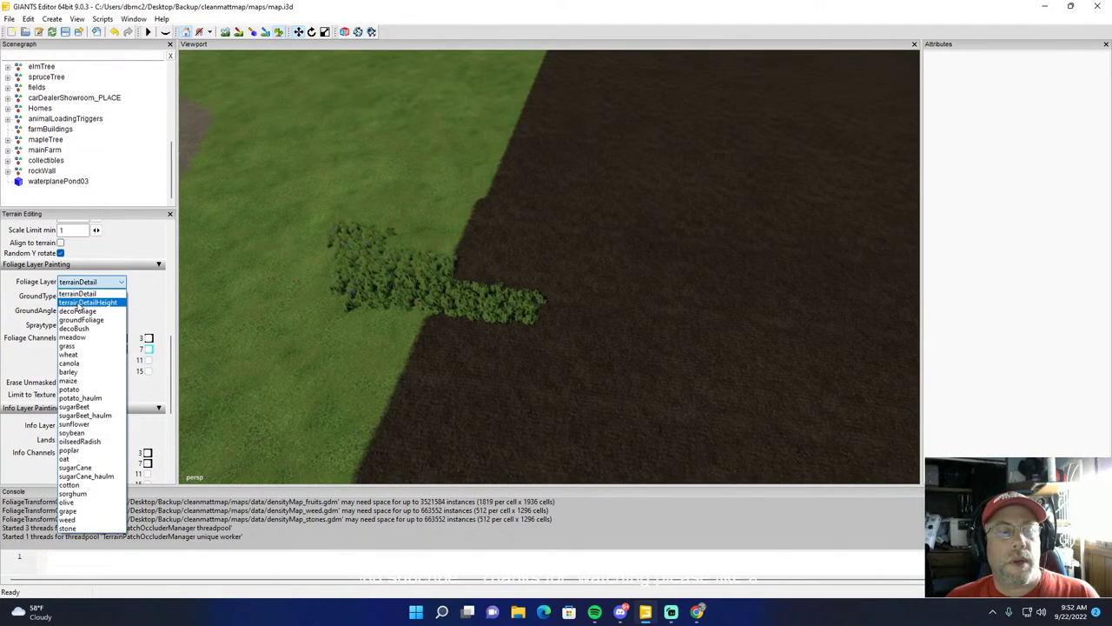
click(74, 338)
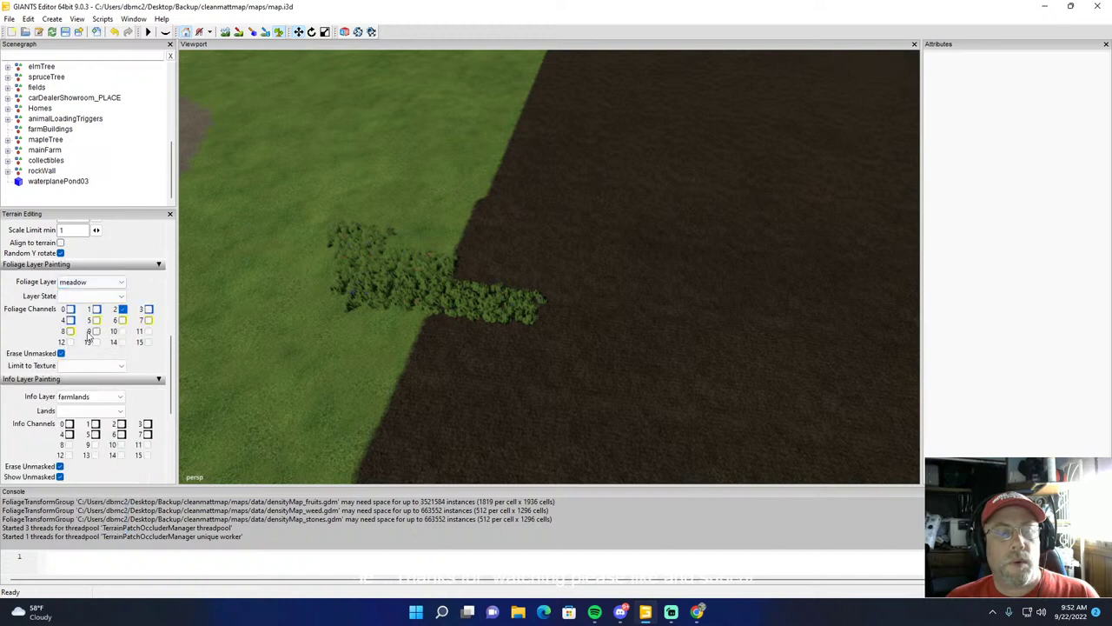
right_drag(633, 255, 571, 260)
mouse_move(571, 263)
mouse_down()
mouse_move(504, 258)
mouse_move(606, 226)
mouse_move(318, 183)
mouse_up()
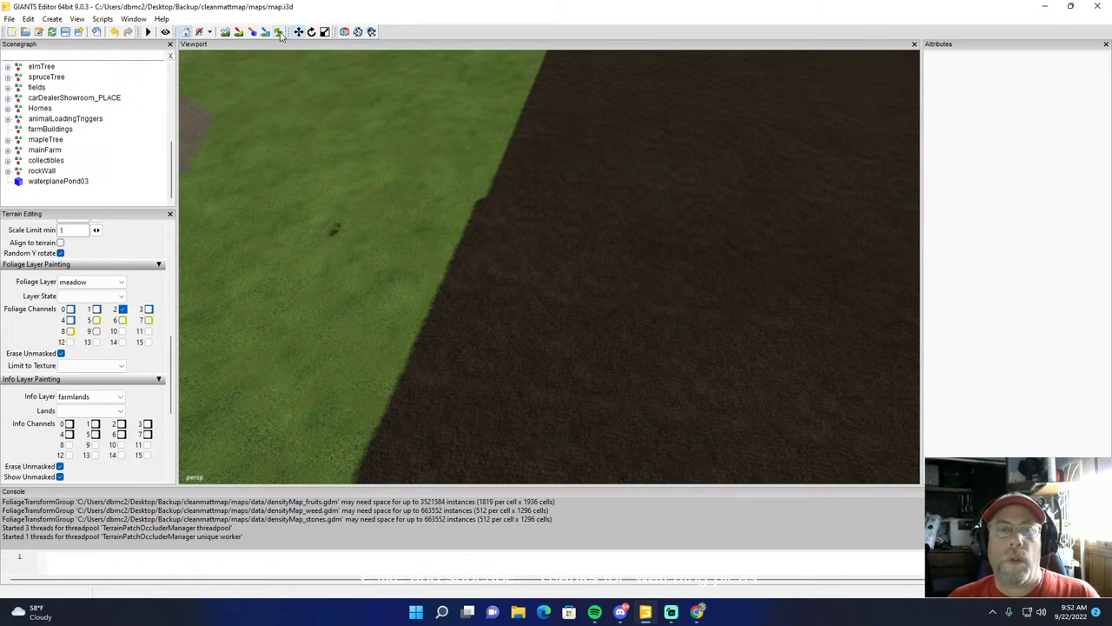
Step: Set foliage painting back to the terrainDetail layer with the Cultivated ground type
click(91, 283)
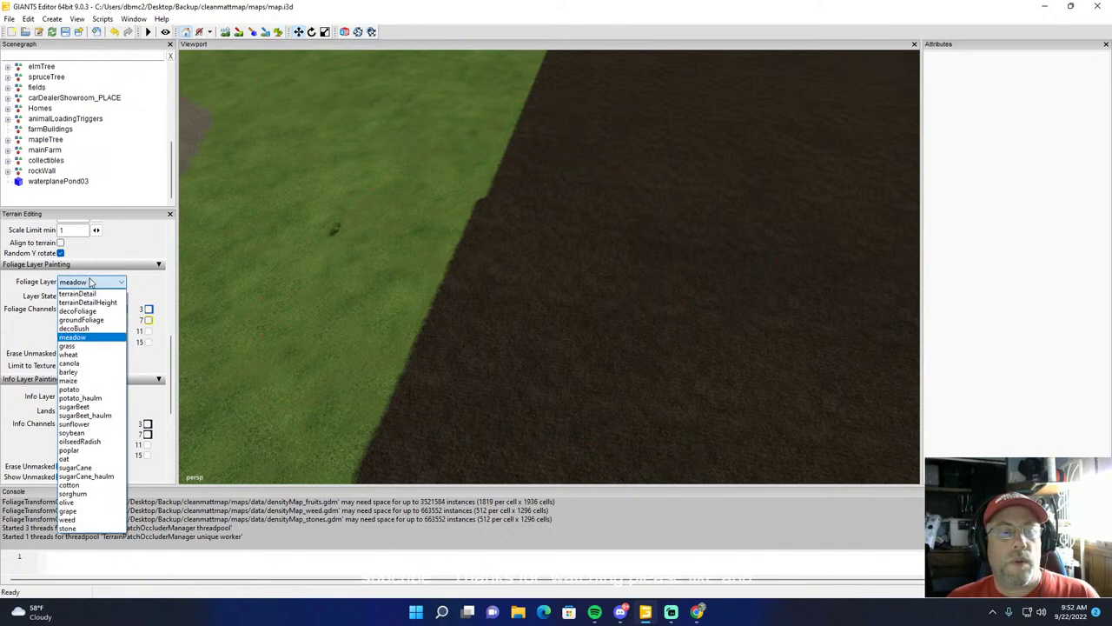
click(87, 294)
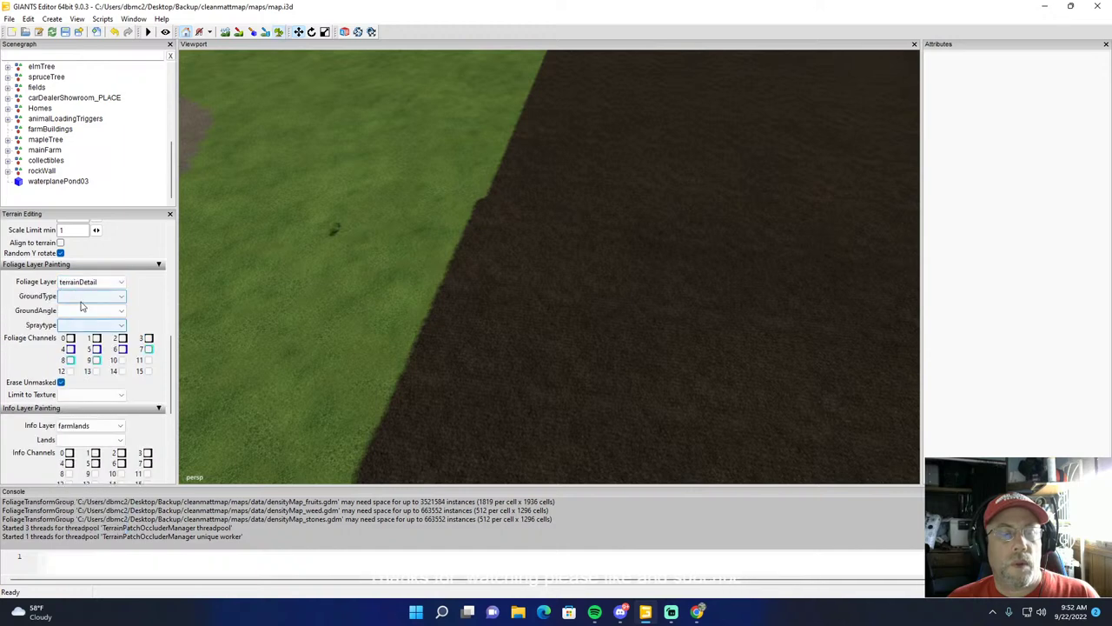
click(87, 297)
click(75, 325)
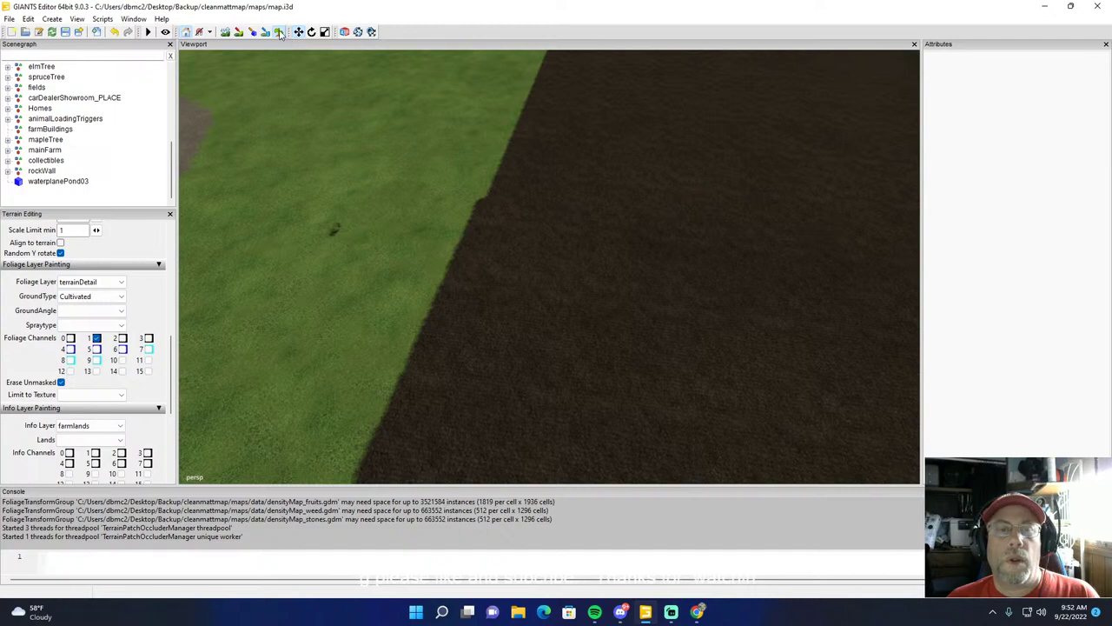
Step: Straighten the notched long edge of the field up to its corner with Cultivated ground
alt+drag(646, 115, 466, 144)
right_drag(466, 149, 419, 115)
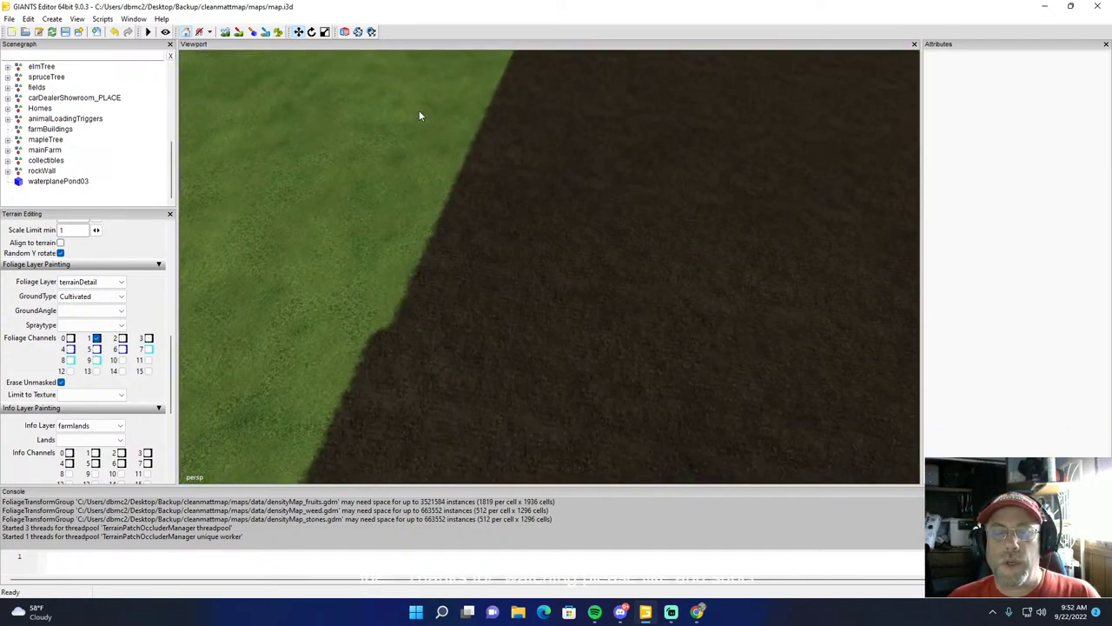
click(280, 33)
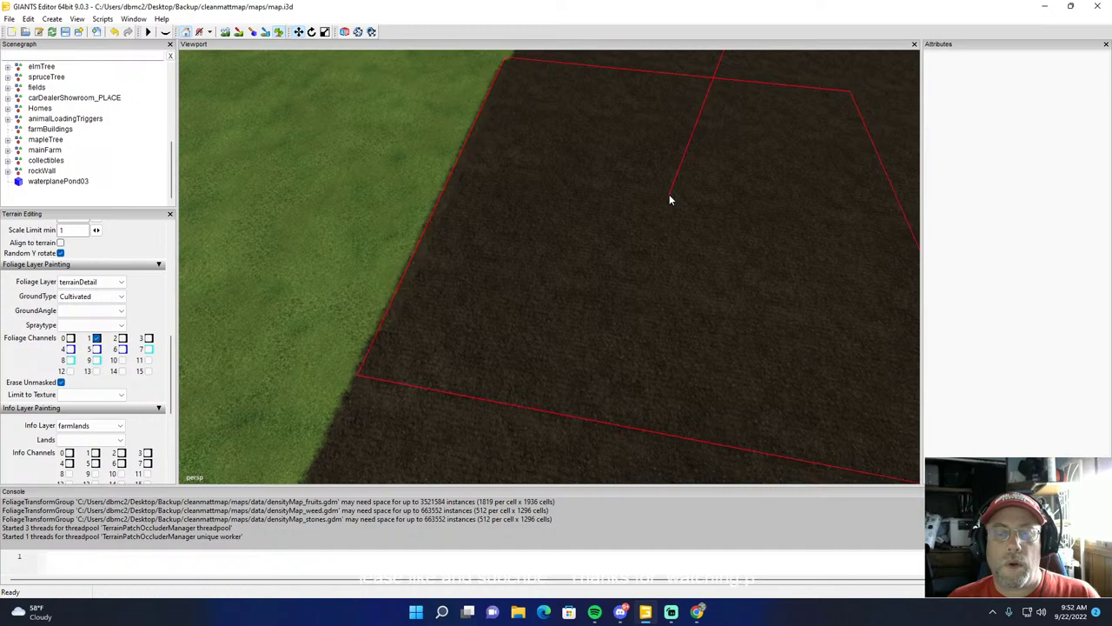
alt+drag(555, 139, 582, 27)
right_drag(583, 31, 546, 182)
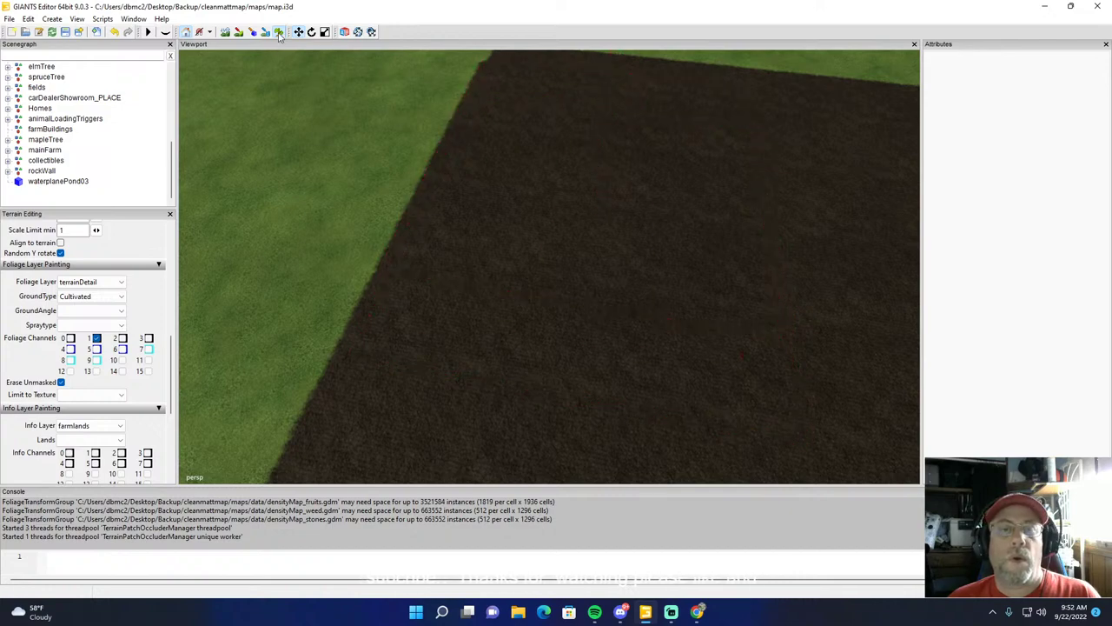
Step: Fill the small notch at the field corner facing the grass strip with Cultivated ground
right_drag(540, 176, 570, 181)
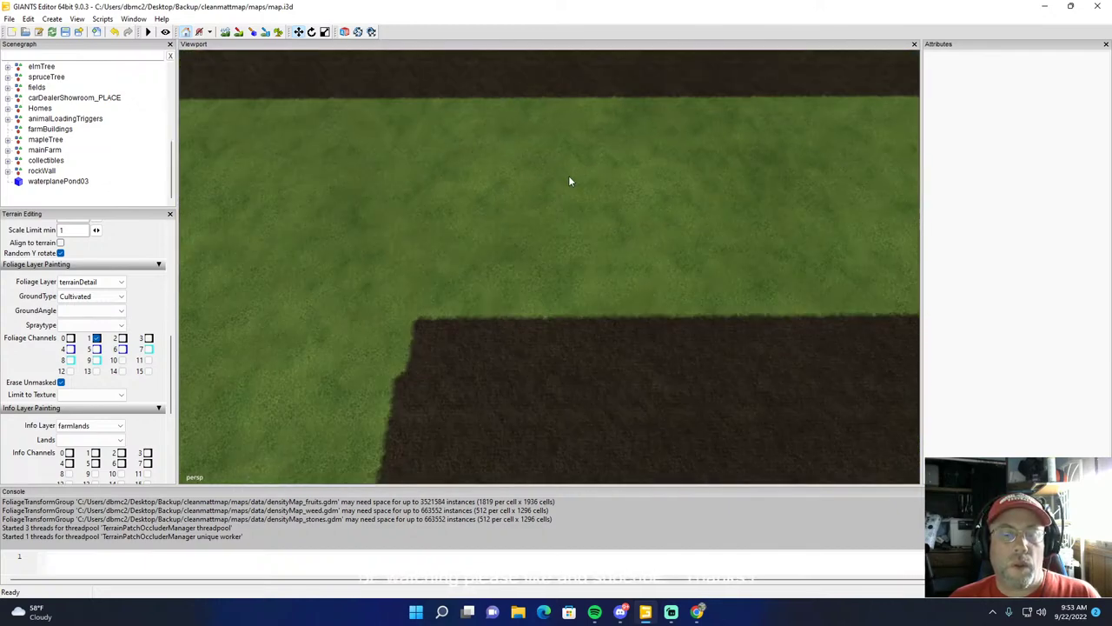
scroll(458, 172, down, 1)
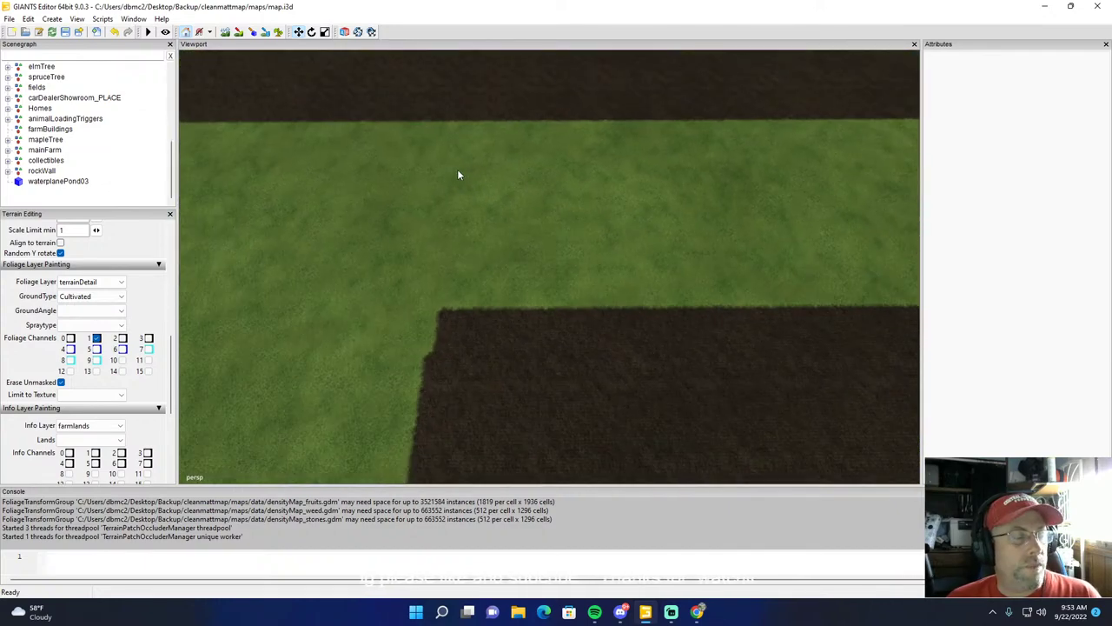
click(278, 32)
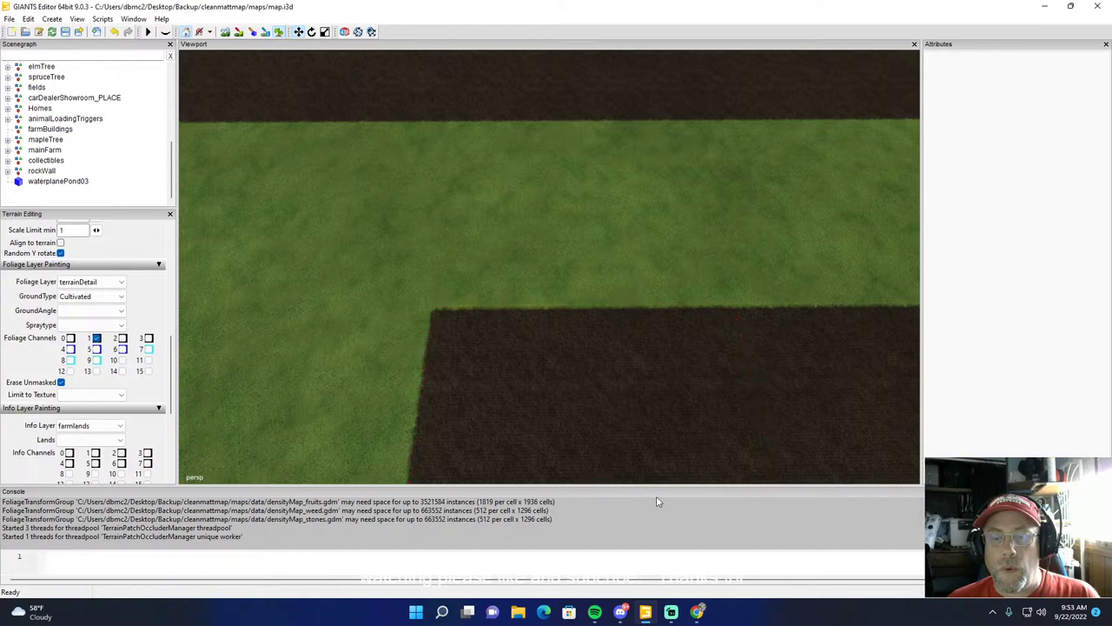
Step: Fill the stepped corner of the field across the grass strip with Cultivated ground
click(279, 32)
mouse_move(695, 287)
alt+mouse_down()
mouse_move(831, 344)
mouse_move(616, 382)
mouse_move(591, 361)
mouse_move(738, 397)
alt+mouse_up()
scroll(591, 360, up, 6)
right_drag(737, 402, 497, 311)
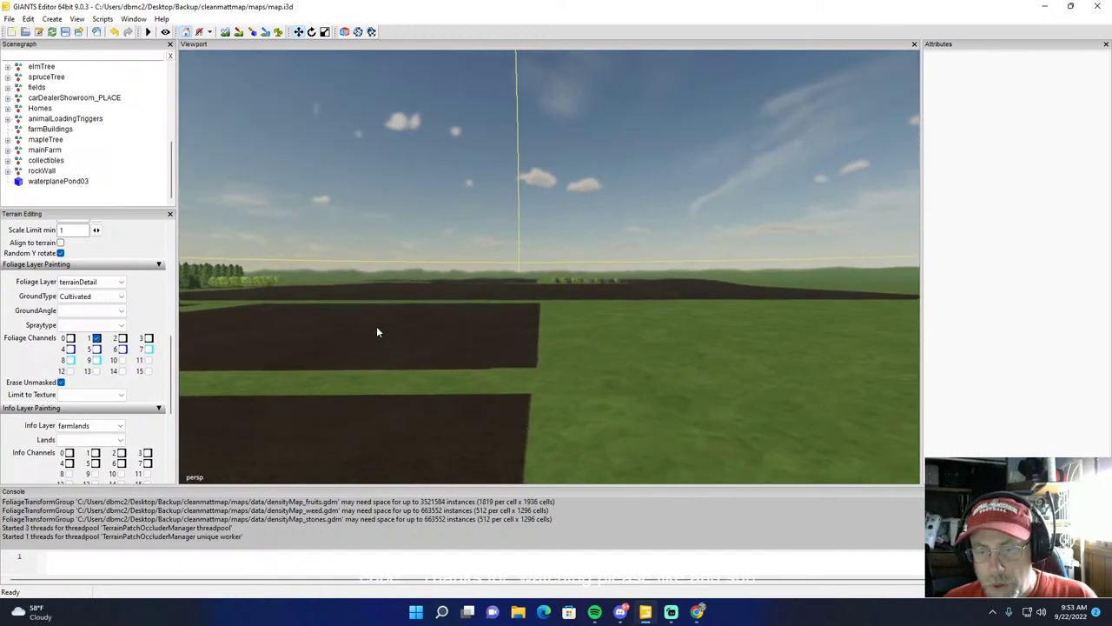
scroll(377, 327, up, 8)
key(w)
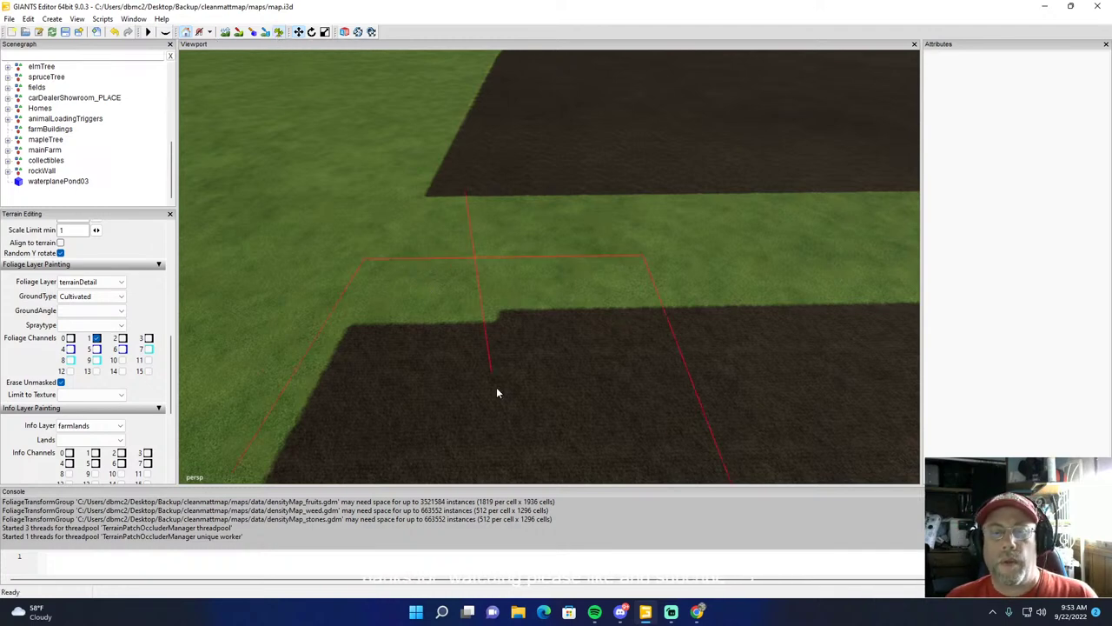
click(475, 443)
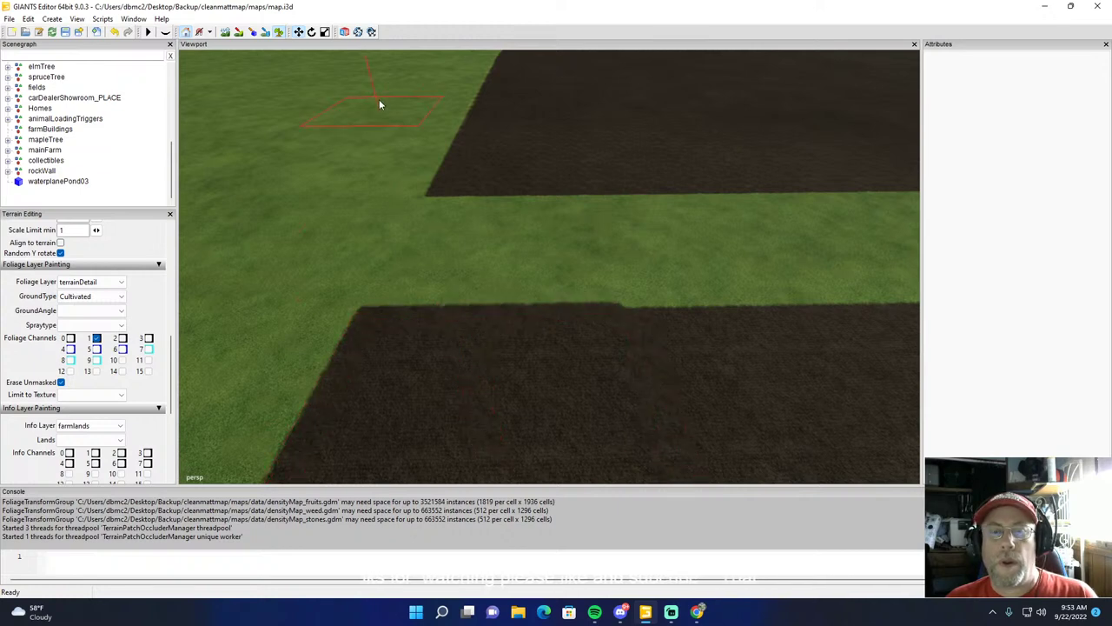
Step: Clear the ground type and erase the cultivated overhang along that field's end so its edge is straight
click(86, 298)
click(85, 309)
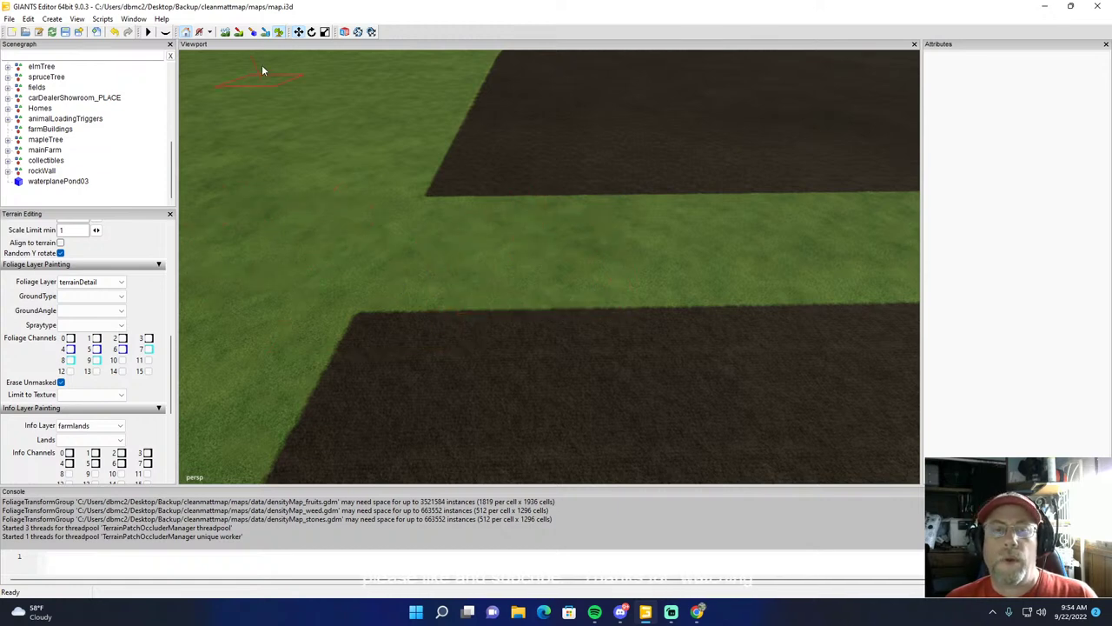
click(279, 35)
Step: Set the ground type back to Cultivated and square off the notched field corner opposite the meadow grass strip
scroll(382, 198, down, 2)
scroll(390, 227, down, 5)
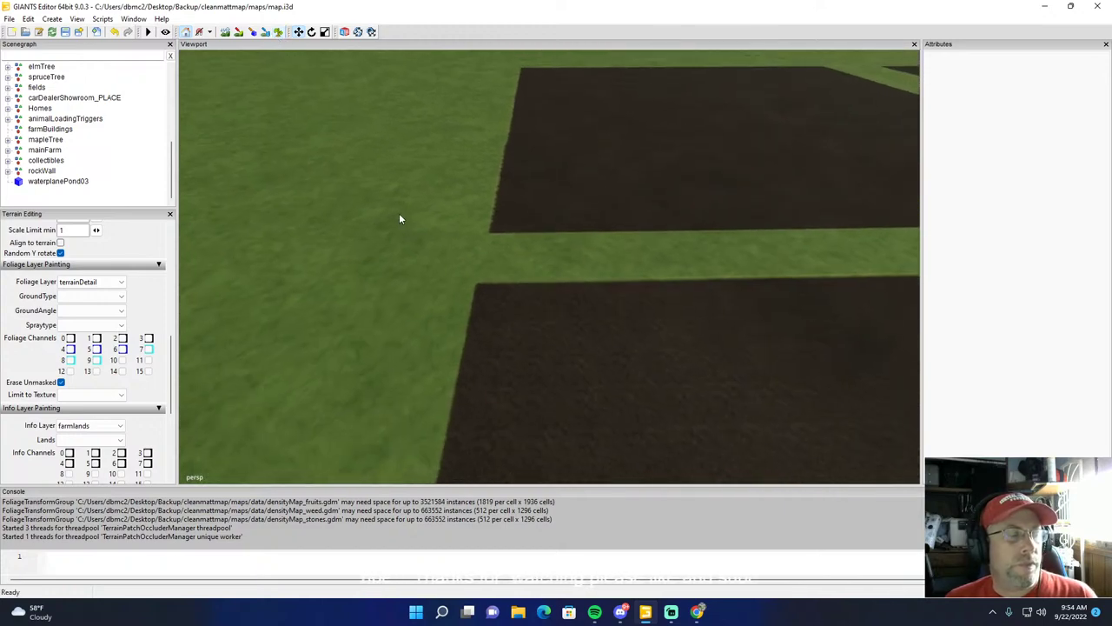
alt+drag(400, 210, 488, 230)
right_drag(488, 235, 437, 372)
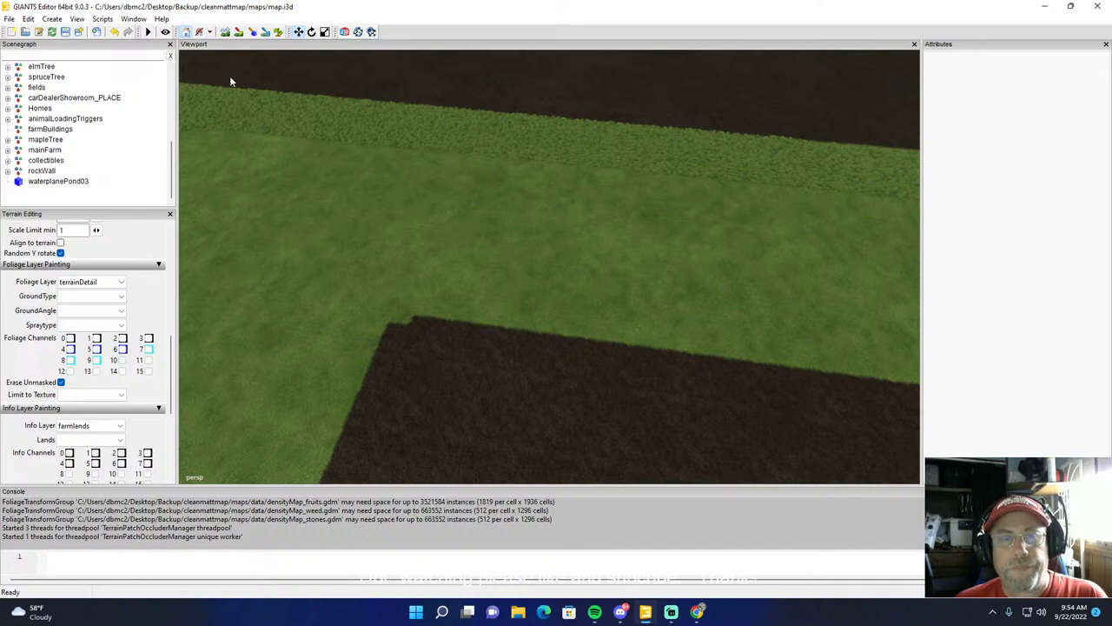
click(100, 296)
click(88, 326)
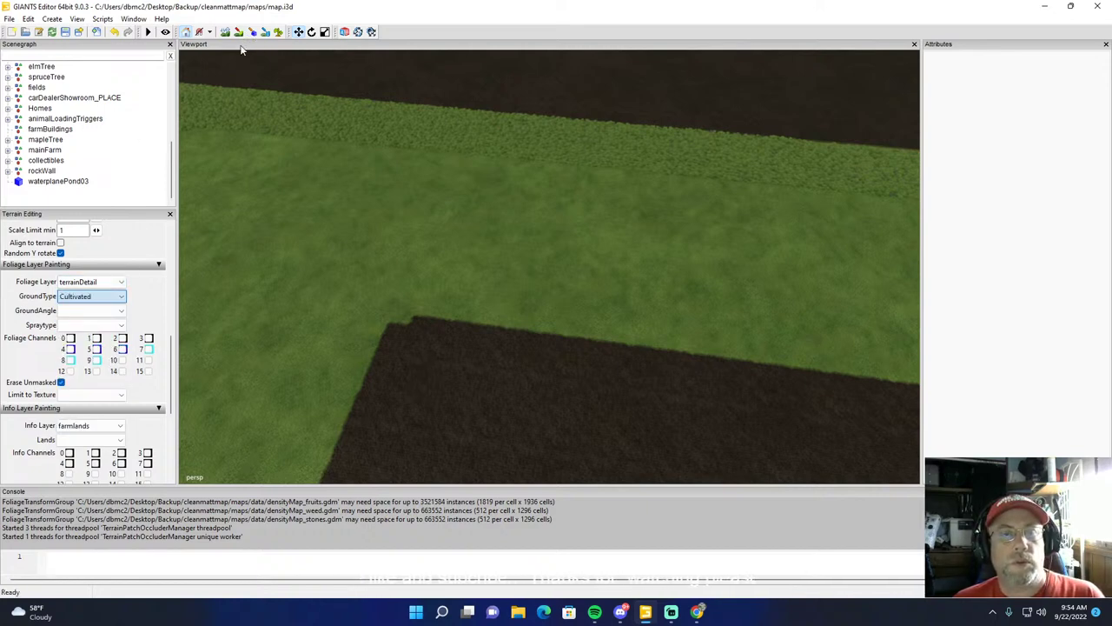
click(278, 32)
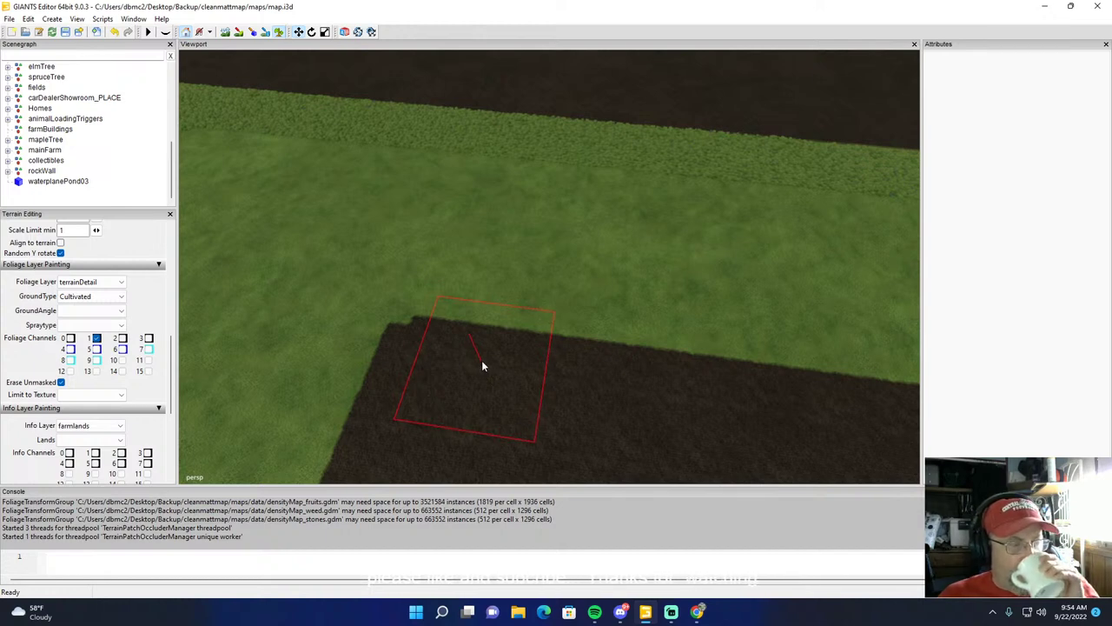
click(433, 382)
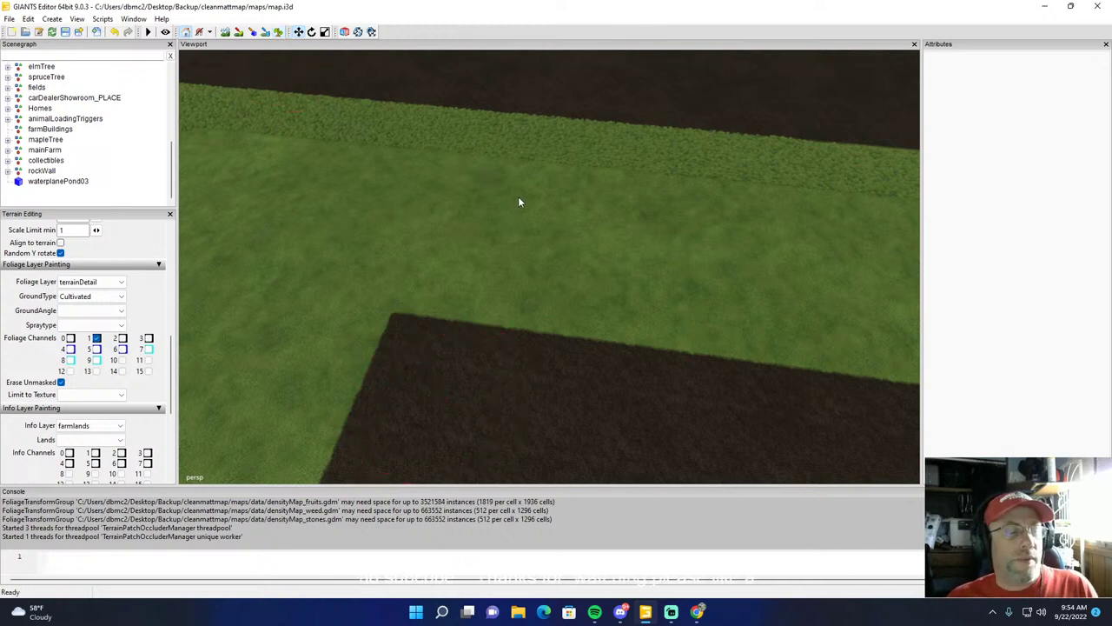
Step: Switch the foliage layer to meadow and erase the tall grass overlapping the field's edge beside the road
alt+drag(597, 202, 439, 164)
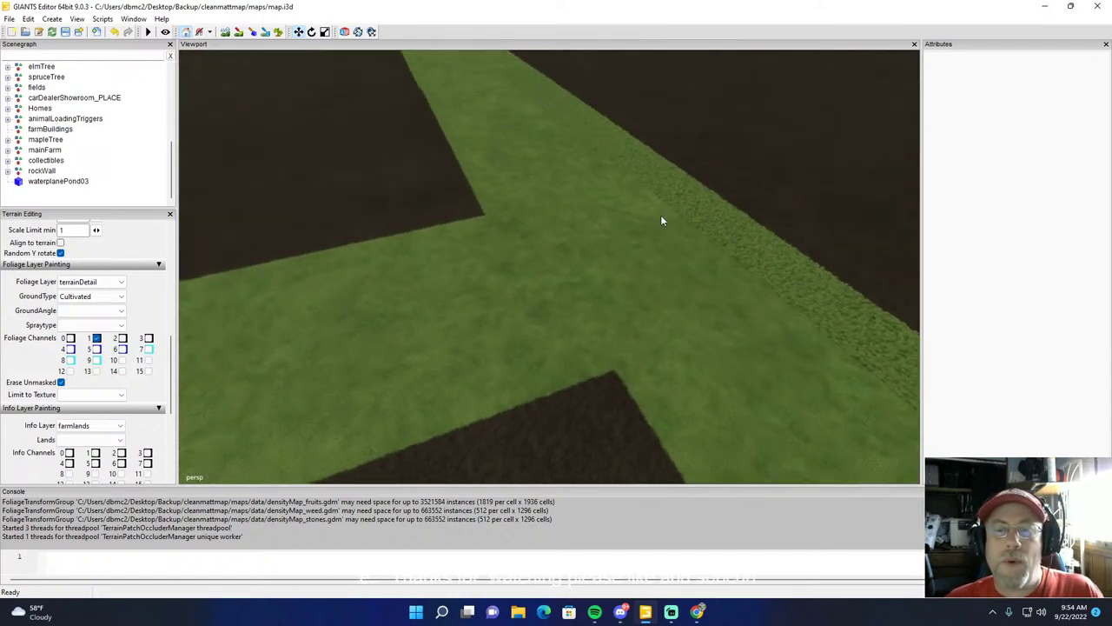
middle_drag(550, 213, 476, 113)
scroll(477, 108, up, 2)
mouse_move(477, 108)
alt+mouse_down()
mouse_move(490, 129)
mouse_move(480, 105)
alt+mouse_up()
scroll(482, 115, up, 3)
scroll(480, 105, up, 5)
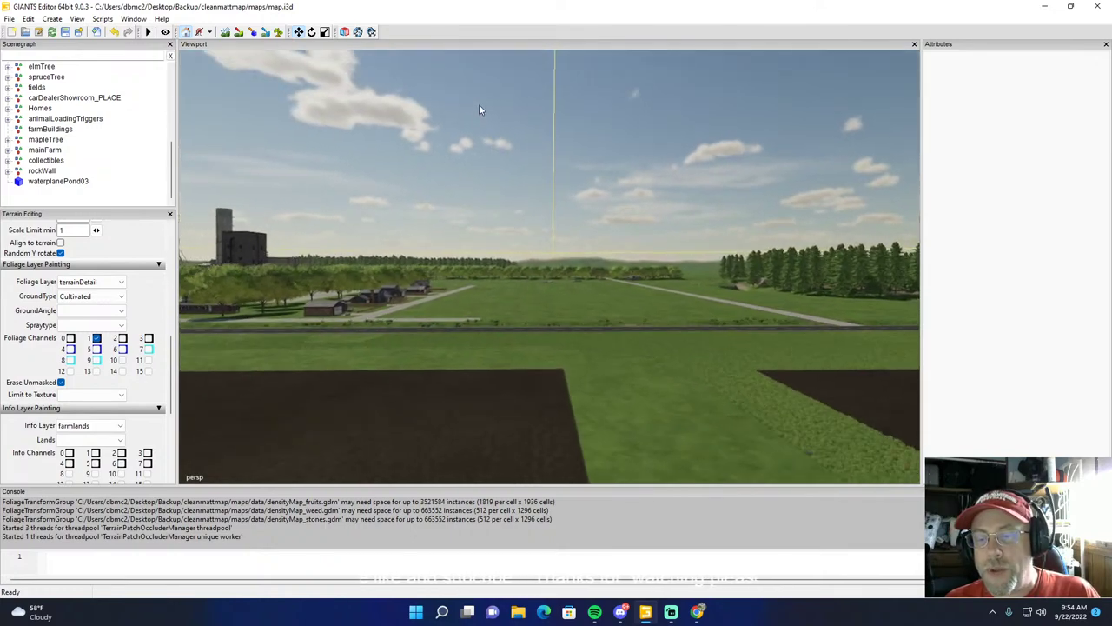
middle_drag(479, 110, 284, 154)
alt+drag(284, 154, 244, 91)
scroll(244, 91, up, 5)
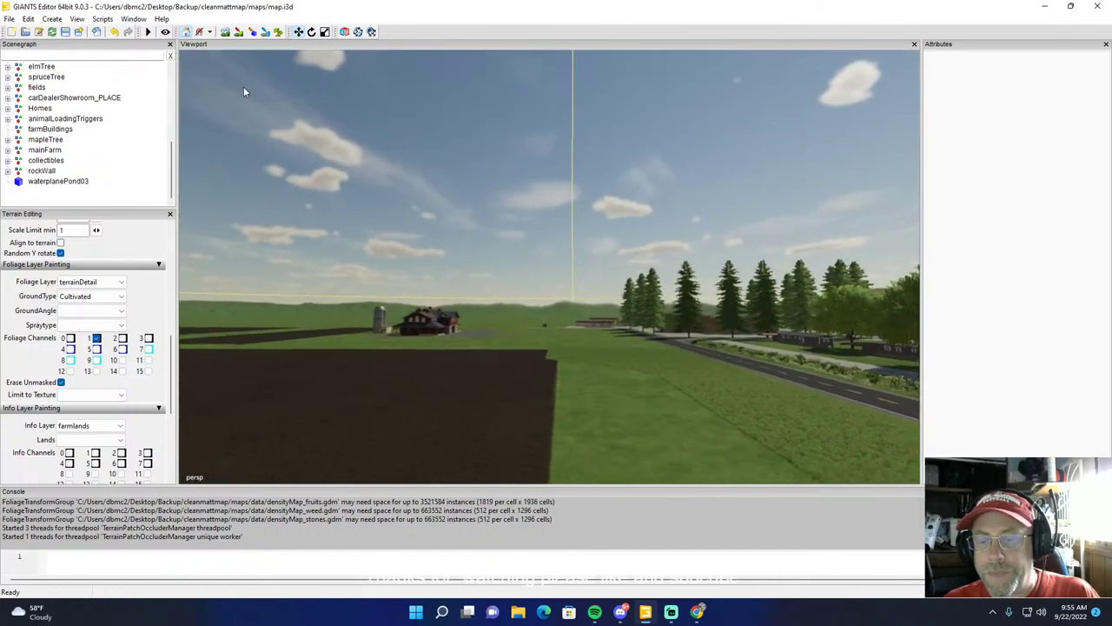
middle_drag(243, 94, 171, 116)
alt+drag(547, 211, 594, 216)
scroll(598, 218, up, 5)
middle_drag(597, 217, 519, 213)
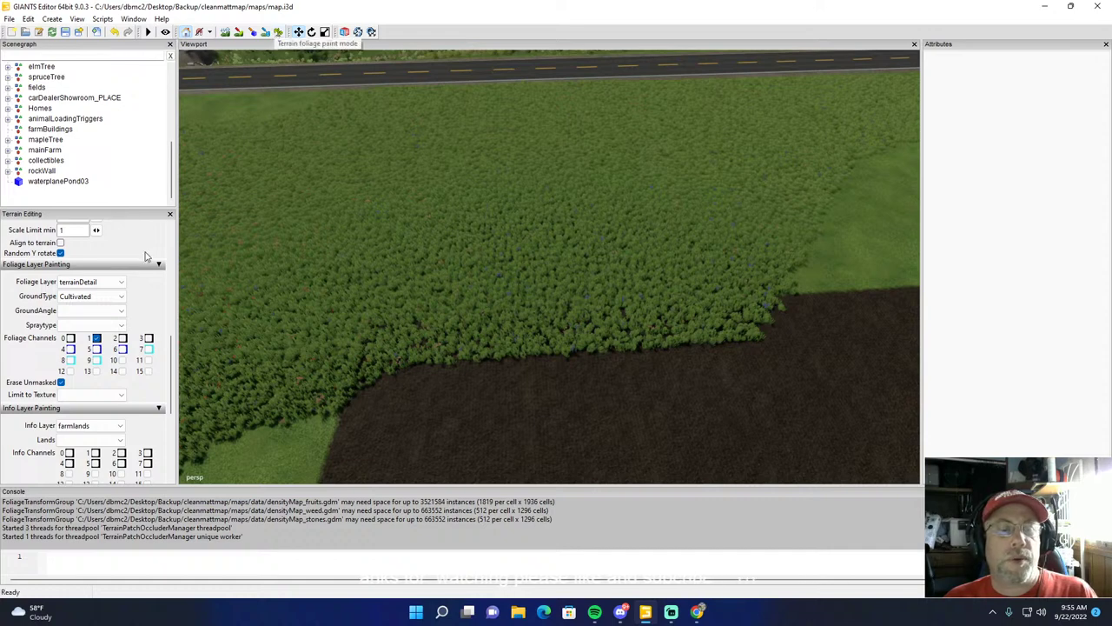
click(78, 284)
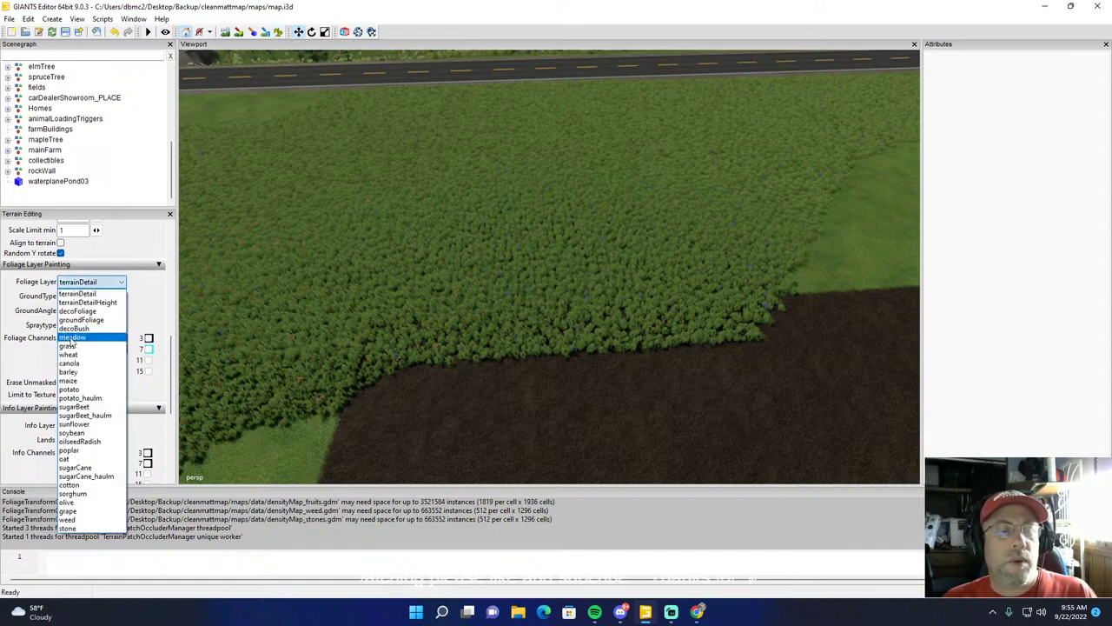
click(73, 343)
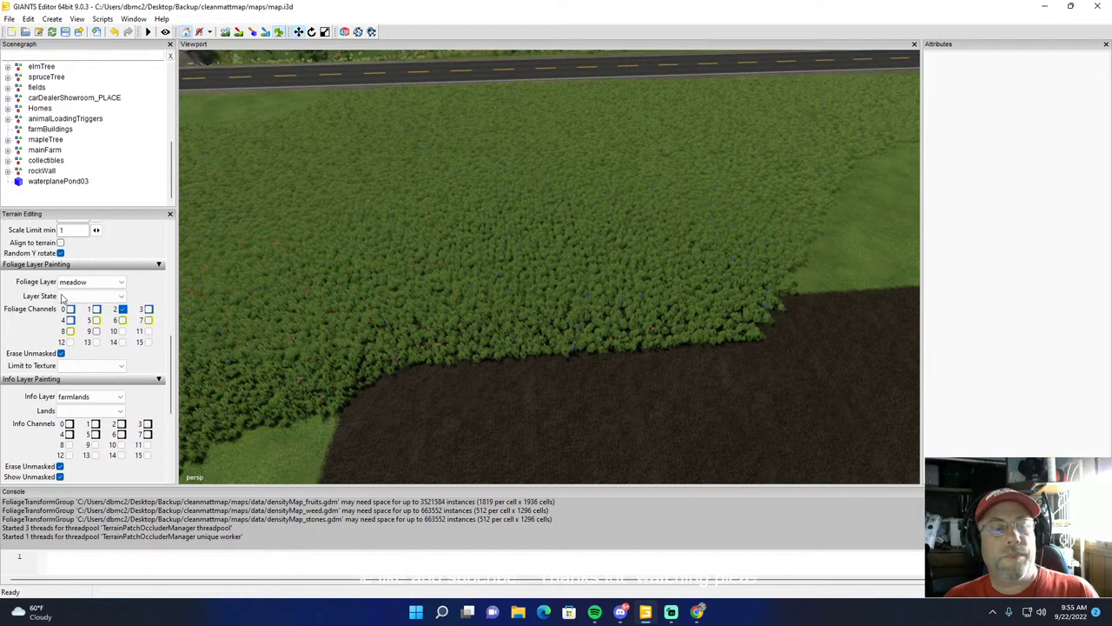
mouse_move(698, 392)
mouse_down()
mouse_move(762, 370)
mouse_move(438, 395)
mouse_up()
click(278, 32)
Step: Look over the painted fields around the farmyard and along the road from several angles
scroll(470, 151, down, 1)
scroll(469, 151, down, 2)
alt+drag(415, 177, 475, 143)
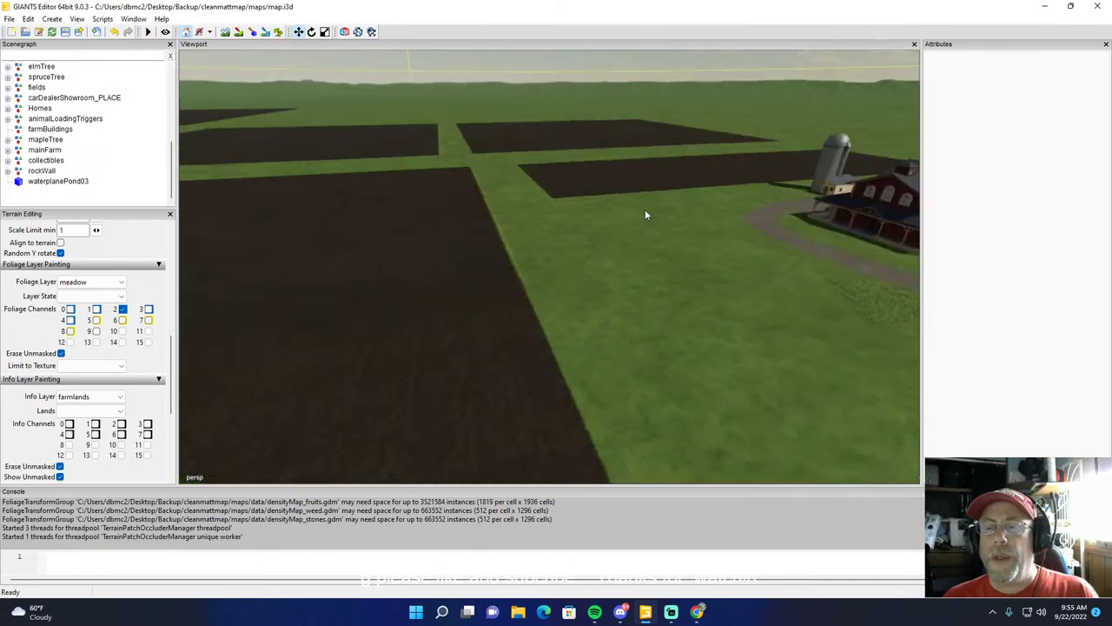
alt+drag(553, 320, 525, 223)
right_drag(525, 227, 704, 334)
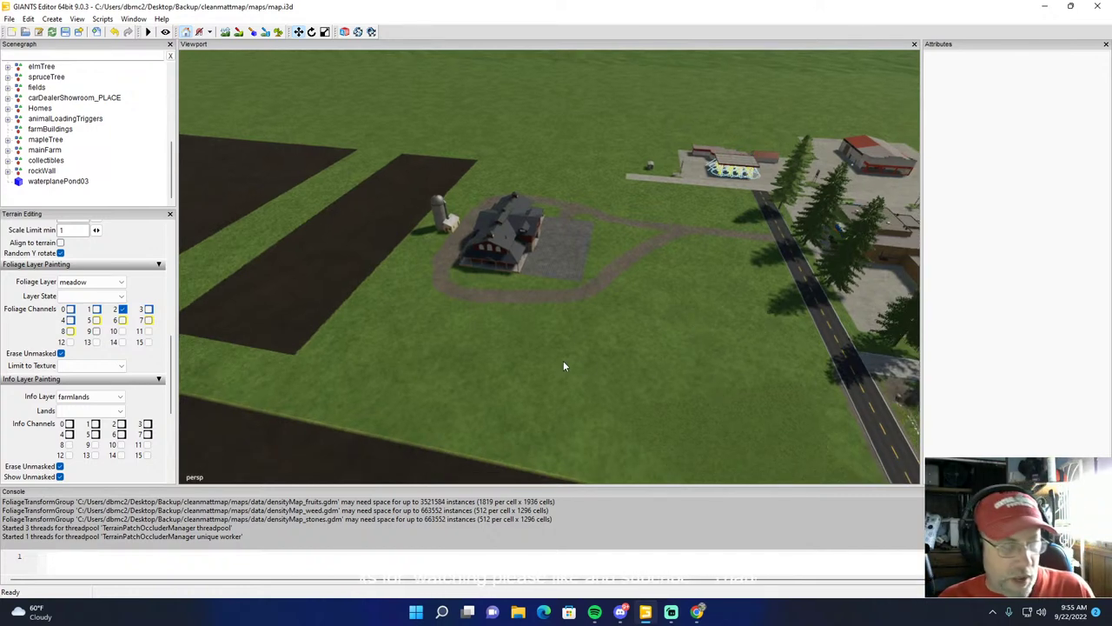
right_drag(708, 347, 409, 305)
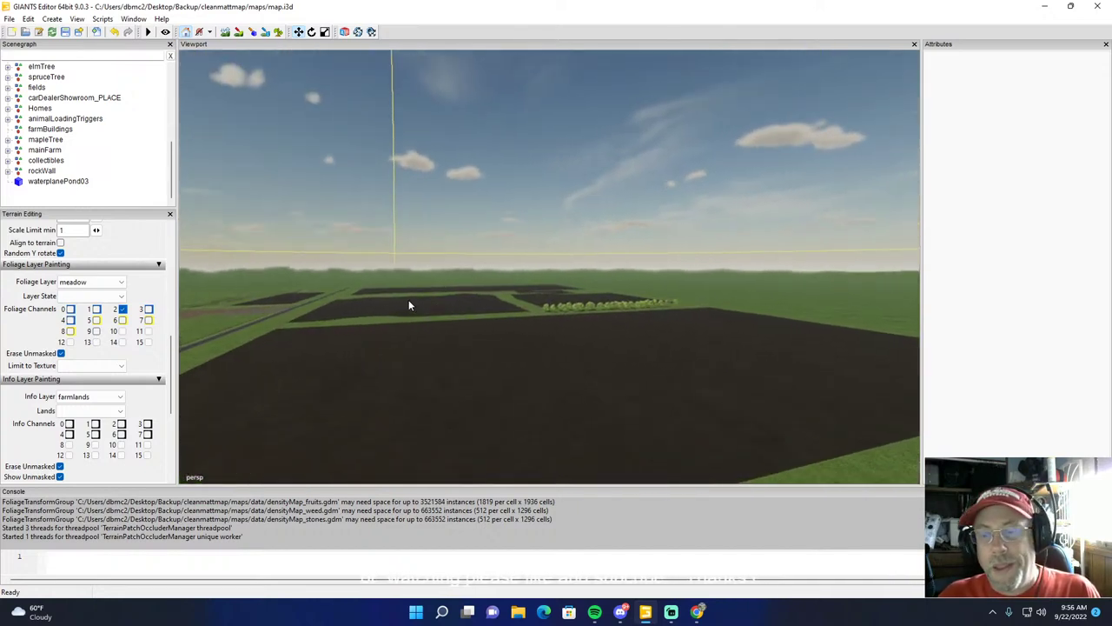
right_drag(409, 304, 901, 350)
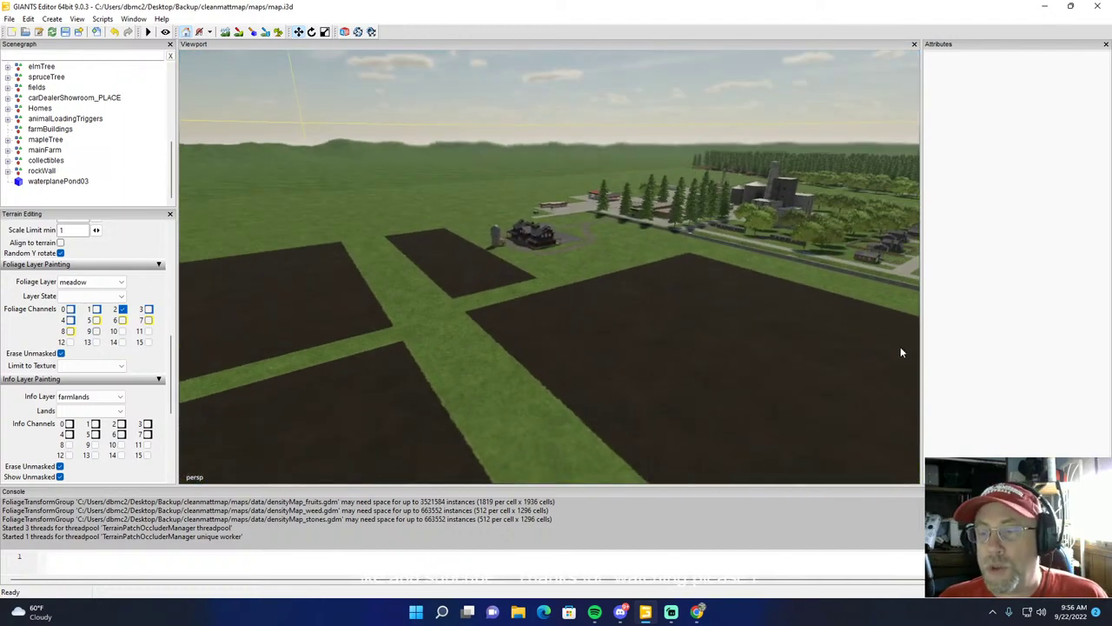
right_drag(762, 340, 579, 310)
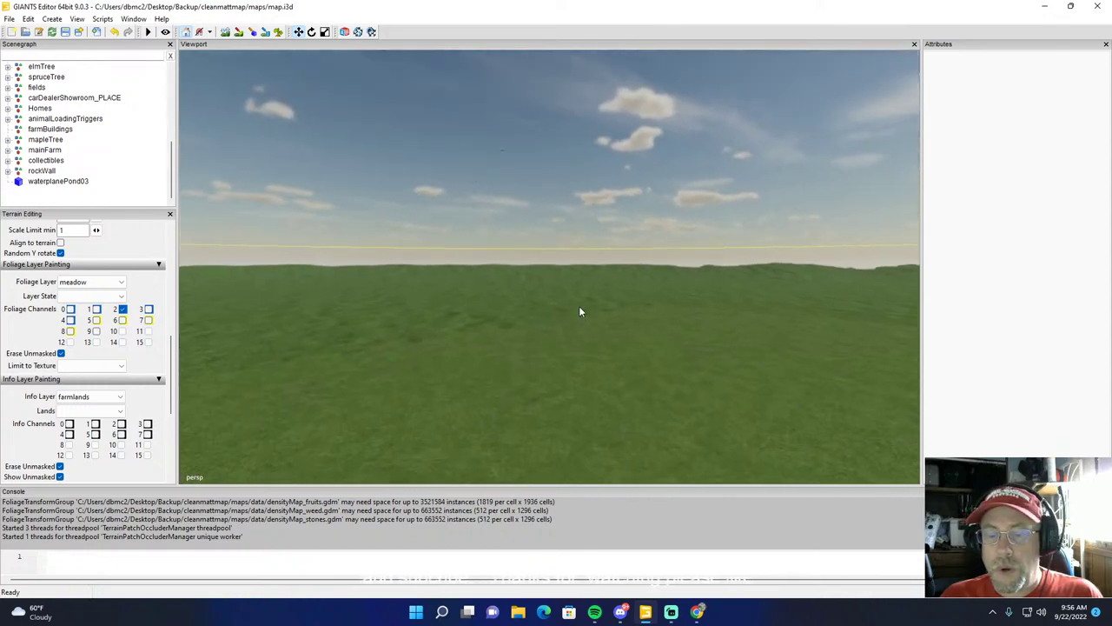
right_drag(580, 311, 390, 409)
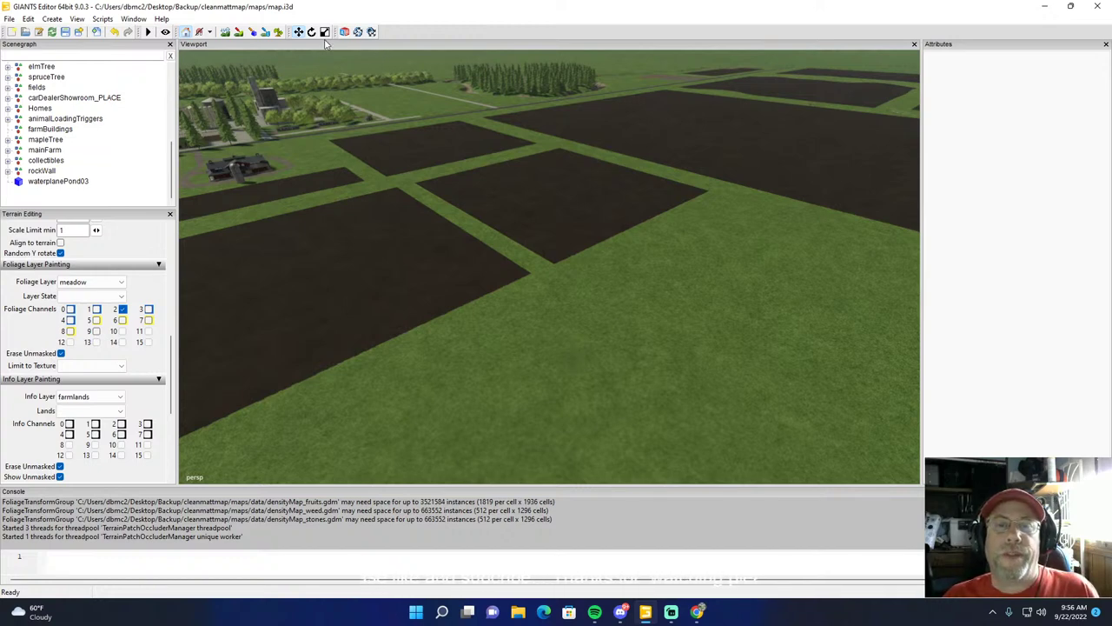
alt+drag(581, 297, 494, 132)
right_drag(494, 138, 514, 221)
scroll(513, 217, up, 5)
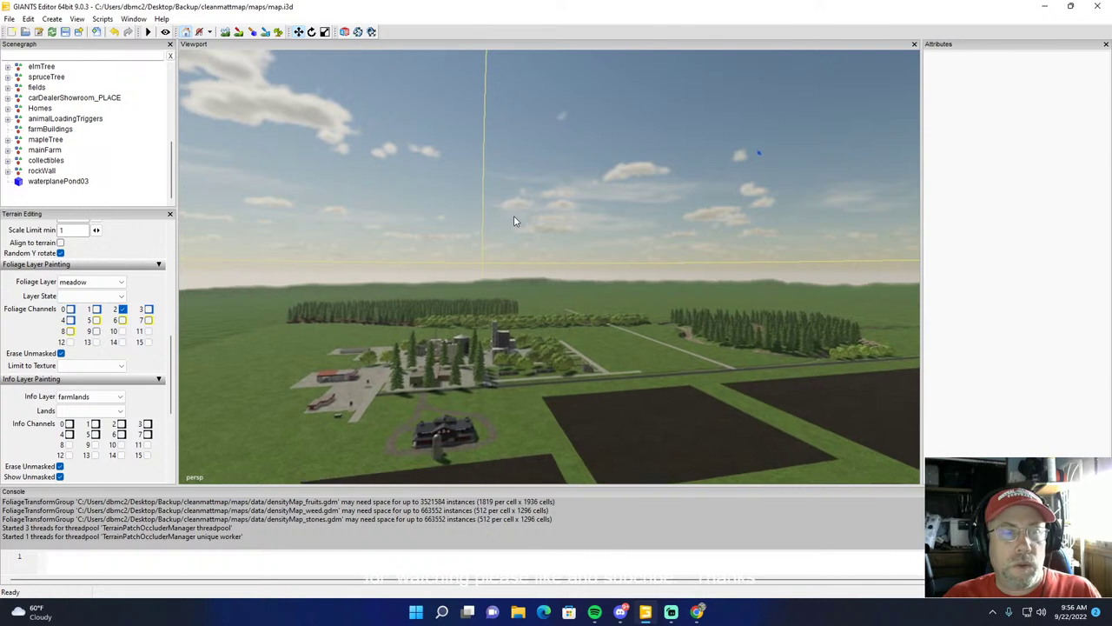
Step: Set the Translate Y of the waterplanePond03 water plane to 22.901
click(59, 181)
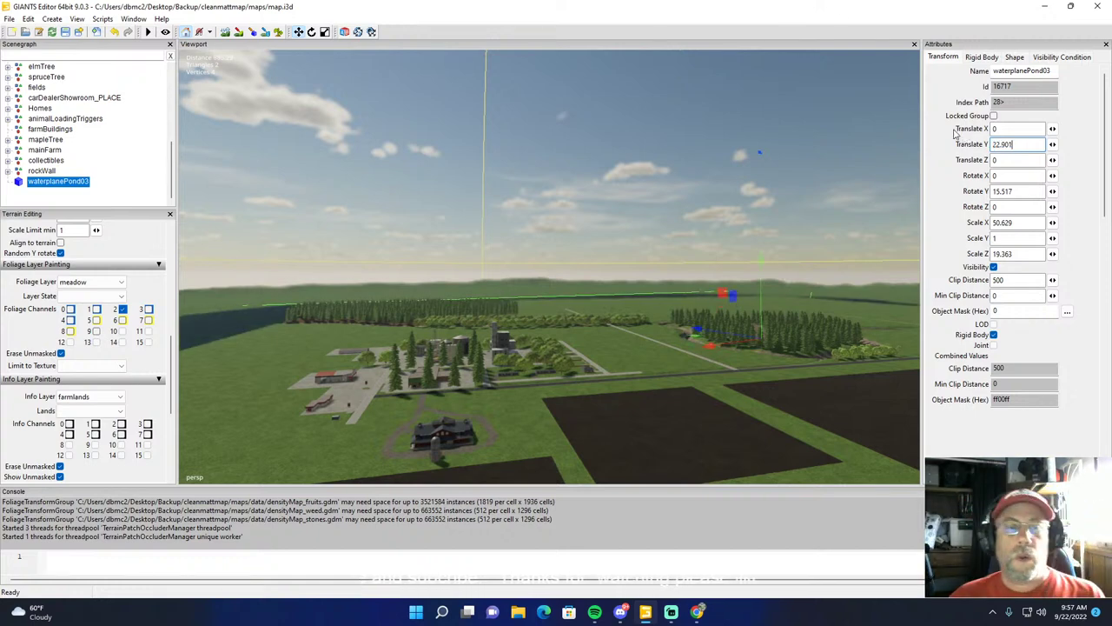
click(472, 227)
Step: Examine the water beyond the town and in the river around the pine forest
alt+drag(472, 227, 439, 245)
scroll(438, 246, up, 7)
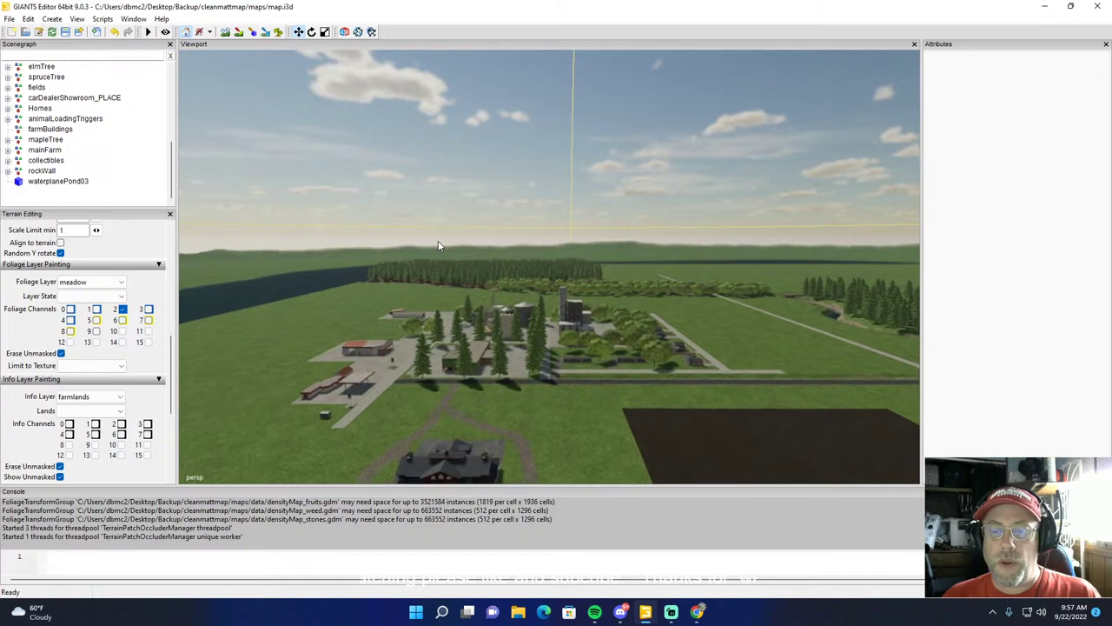
scroll(441, 244, up, 5)
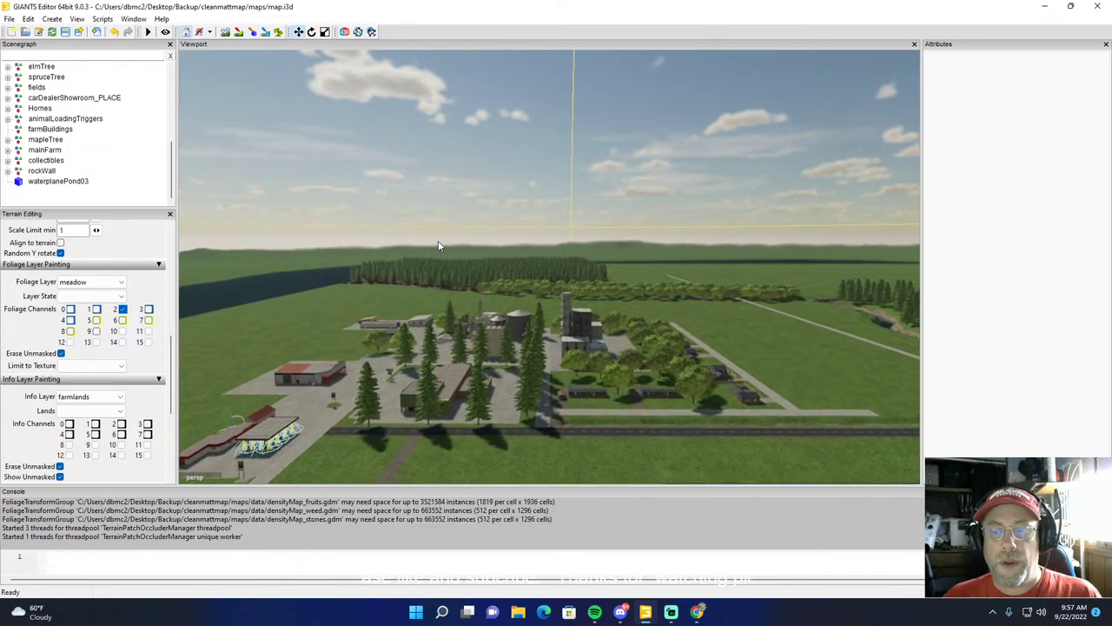
right_drag(448, 239, 541, 234)
scroll(542, 234, up, 5)
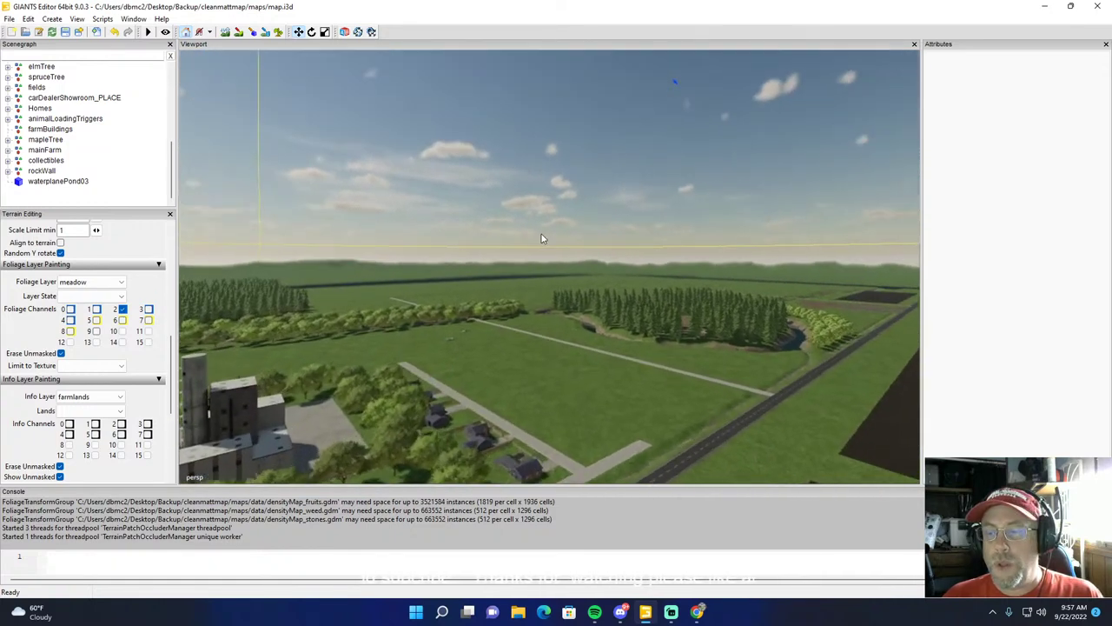
scroll(543, 236, up, 5)
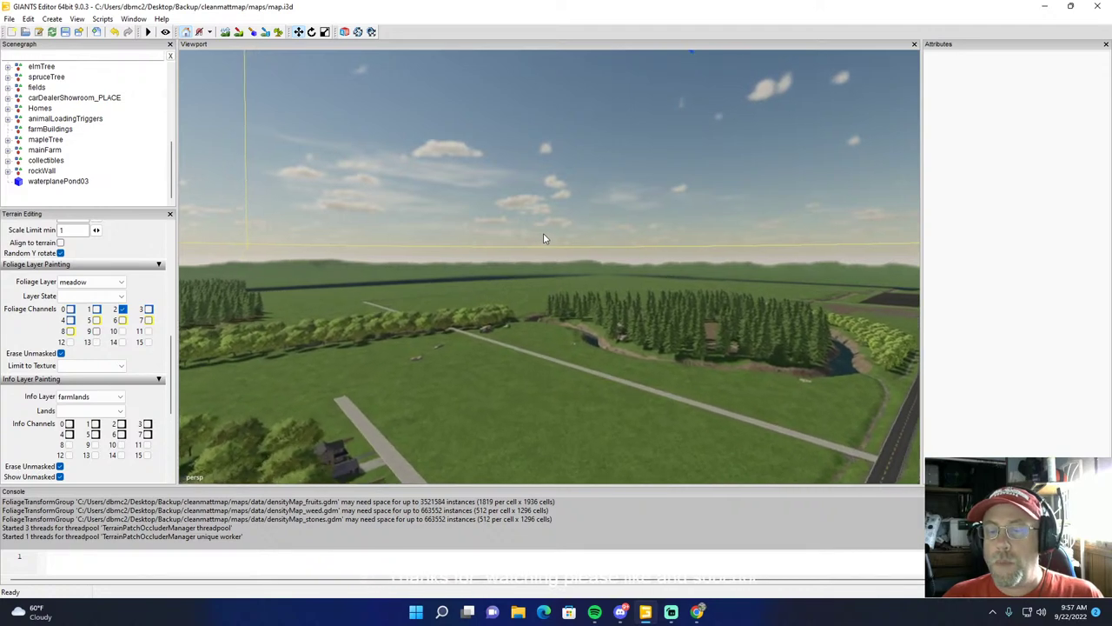
scroll(545, 235, up, 3)
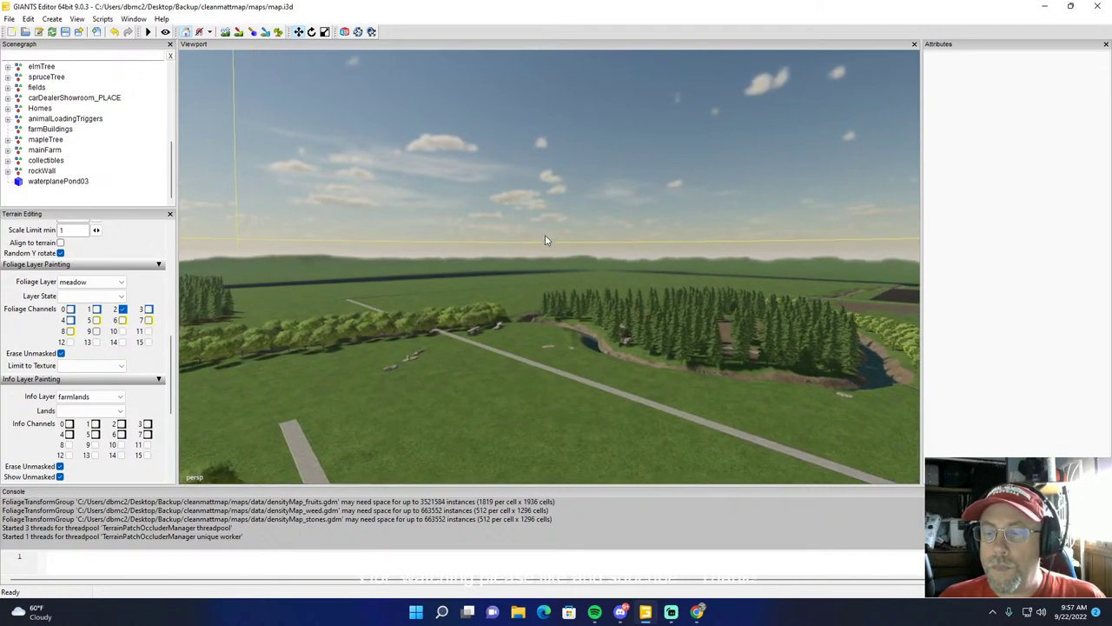
scroll(546, 237, up, 5)
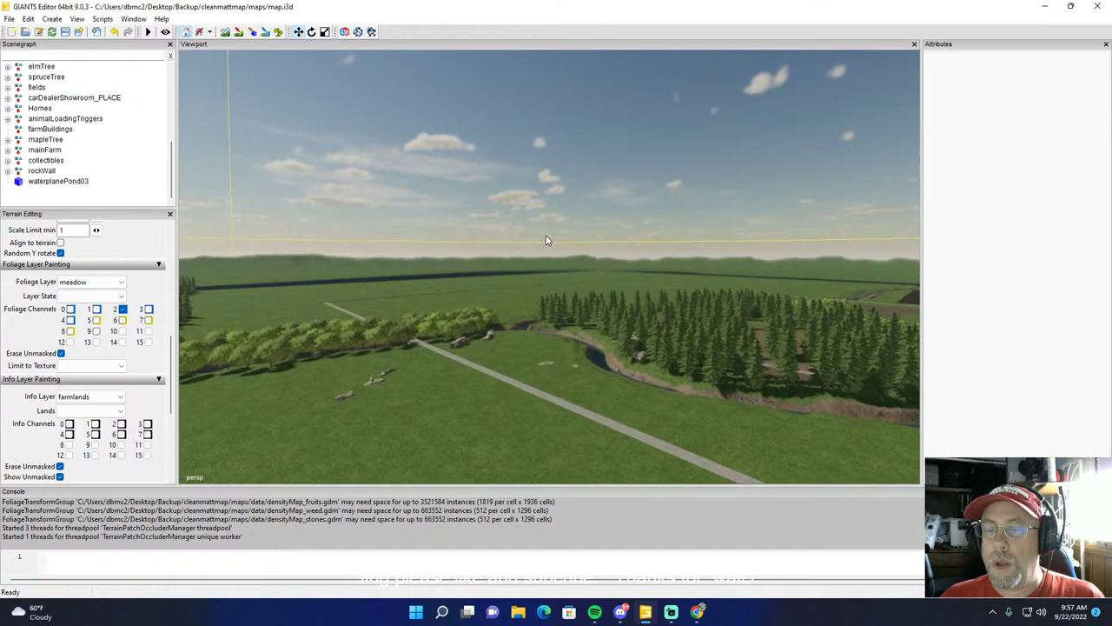
Step: Inspect the river bed and its banks beside the pine forest up close
scroll(549, 237, up, 5)
alt+drag(549, 237, 582, 279)
scroll(582, 278, up, 5)
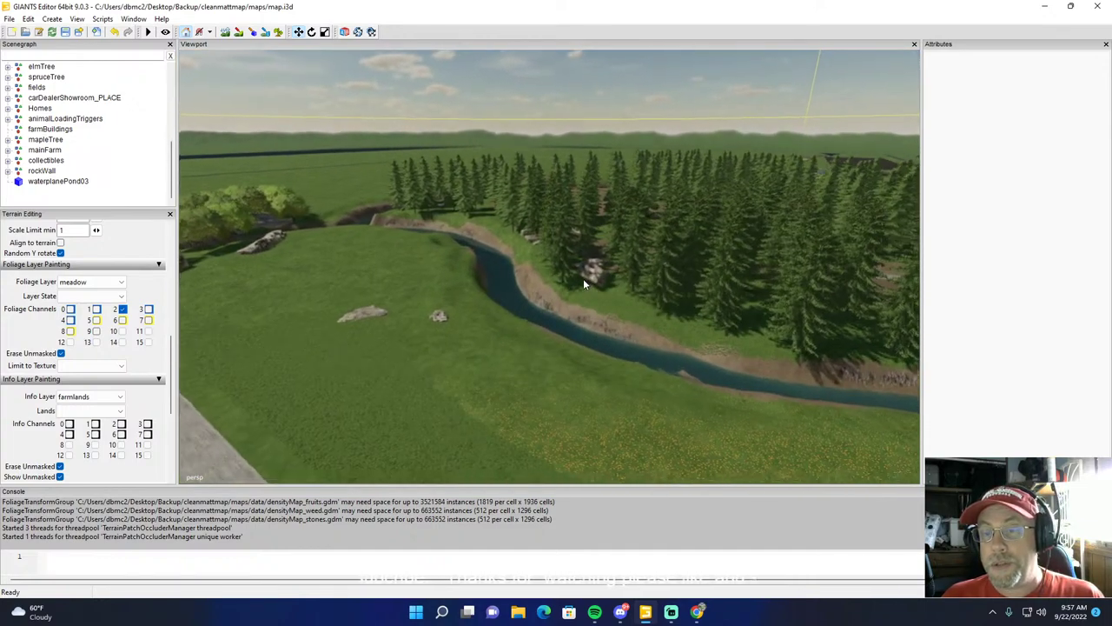
scroll(584, 280, up, 6)
alt+drag(586, 281, 559, 301)
right_drag(559, 305, 837, 275)
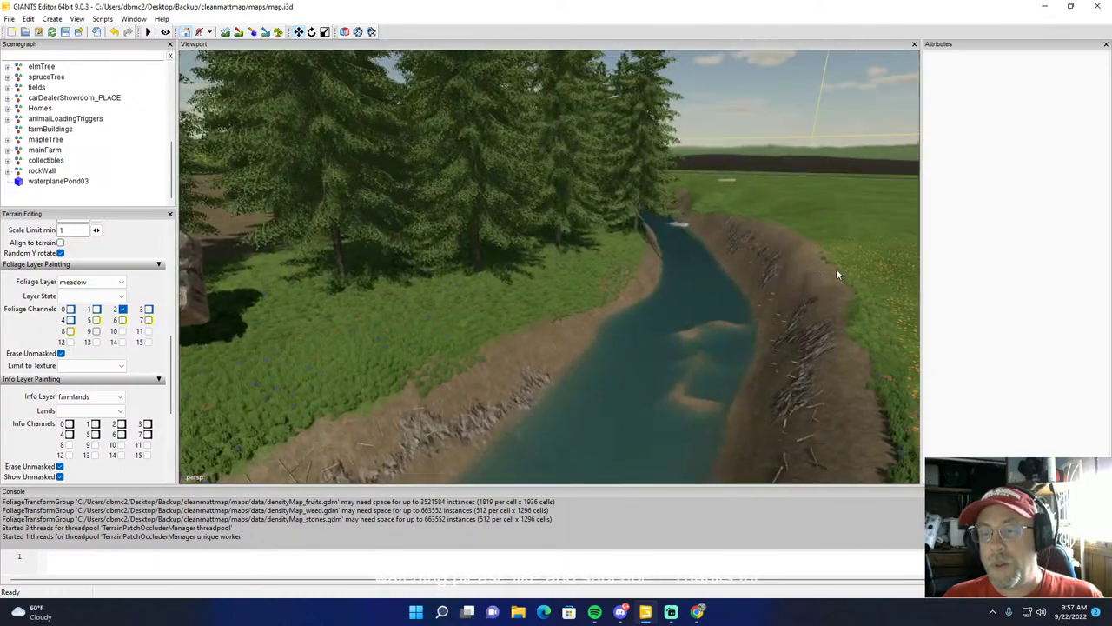
Step: Look over the painted fields and the water channel along the map's edge, turning back towards the town
right_drag(710, 299, 834, 256)
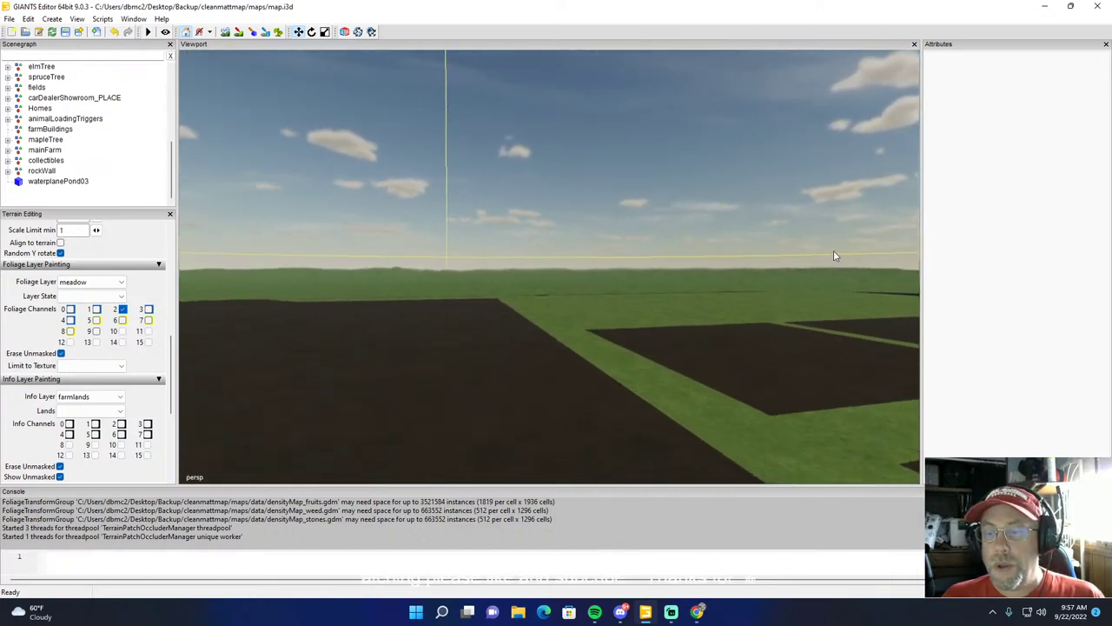
scroll(835, 253, up, 5)
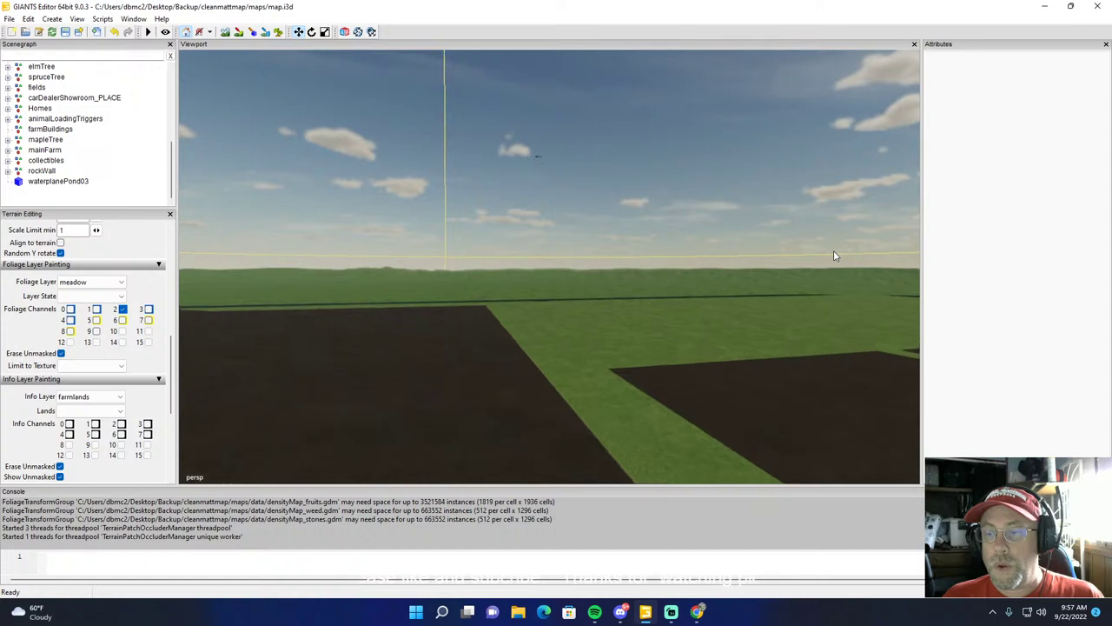
key(w)
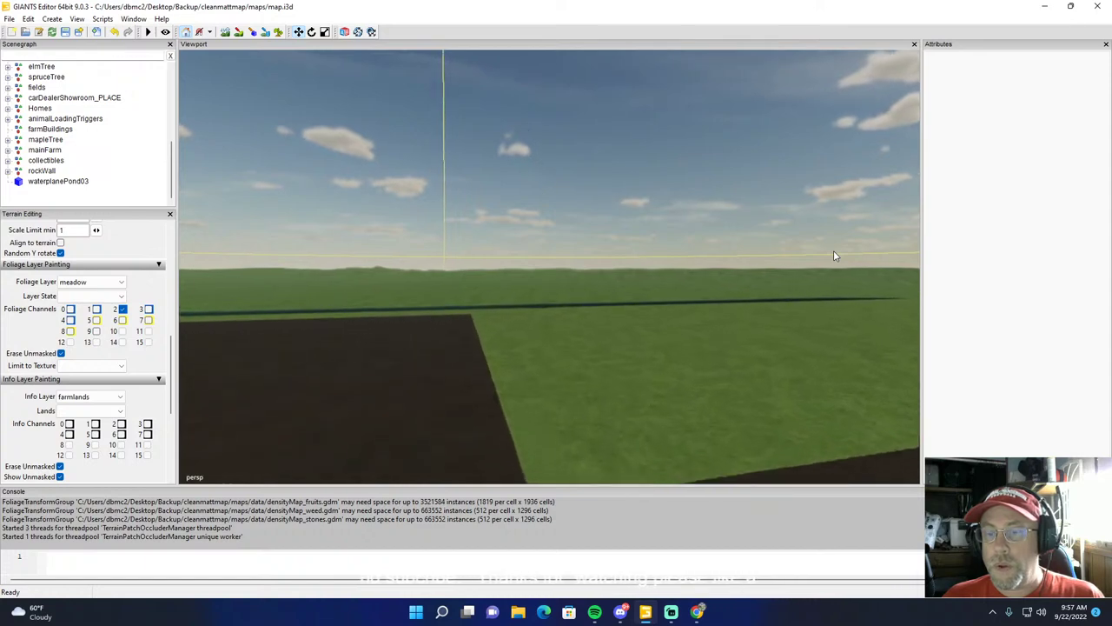
right_drag(833, 256, 802, 289)
alt+drag(801, 289, 891, 279)
scroll(890, 279, up, 3)
right_drag(890, 279, 352, 238)
scroll(351, 234, up, 6)
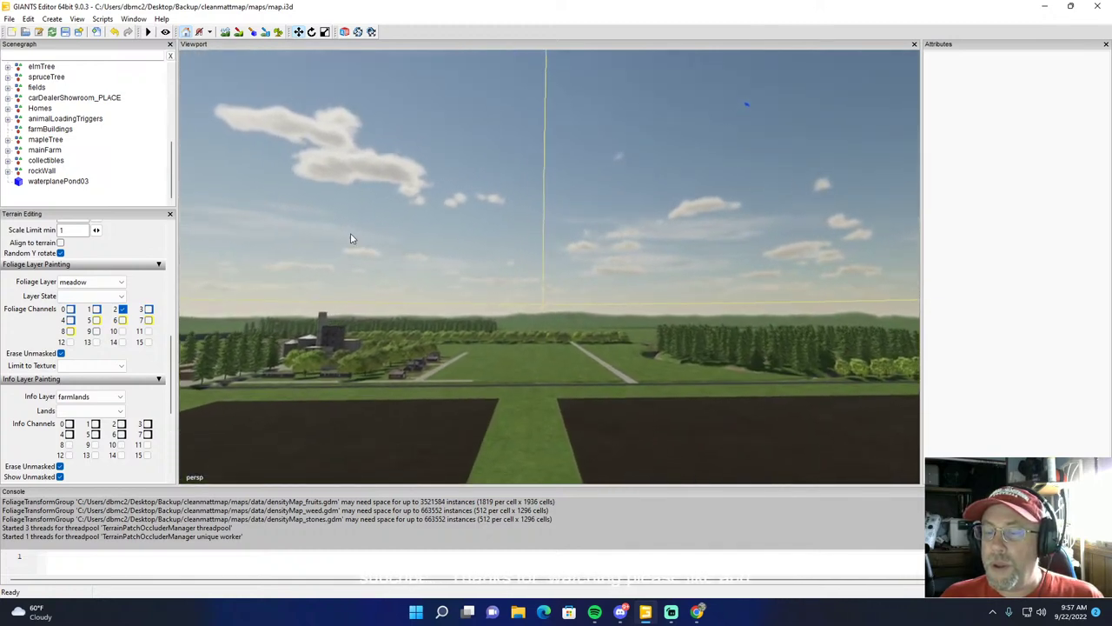
Step: Examine the river's course around the pine forest, from the road to the flowering meadow
scroll(350, 233, up, 8)
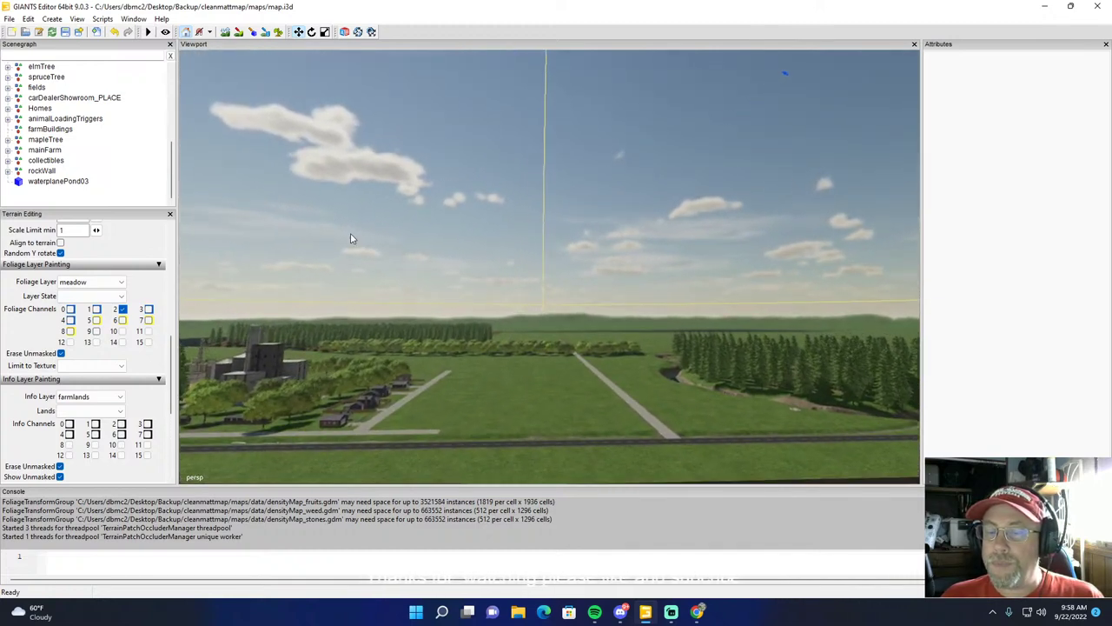
scroll(352, 237, up, 5)
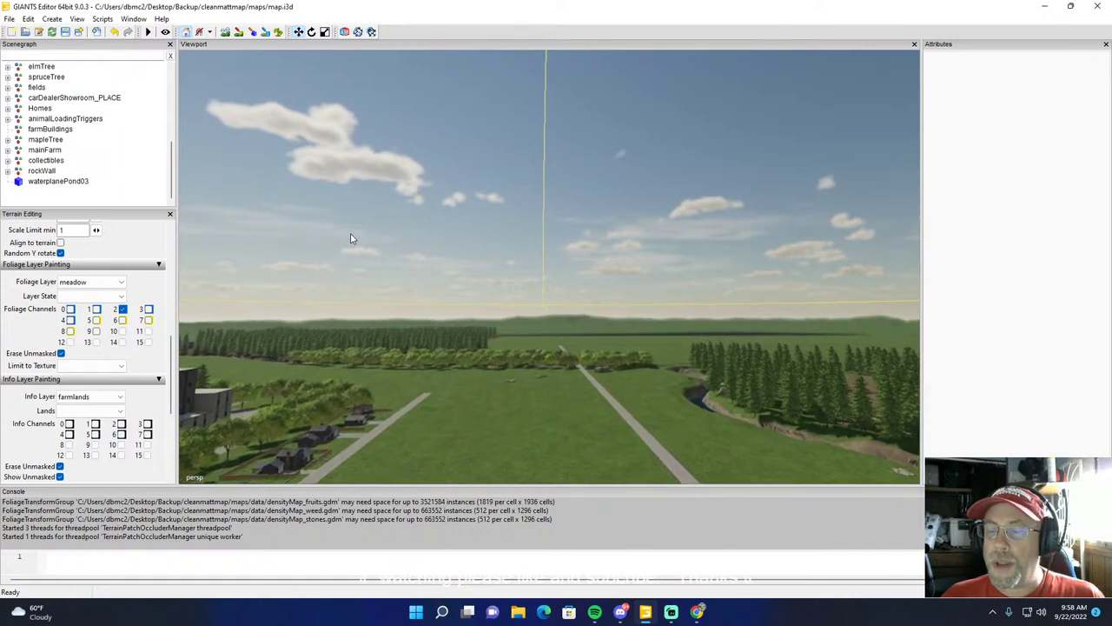
alt+drag(351, 239, 510, 296)
scroll(429, 297, up, 4)
scroll(505, 263, up, 3)
right_drag(510, 301, 537, 288)
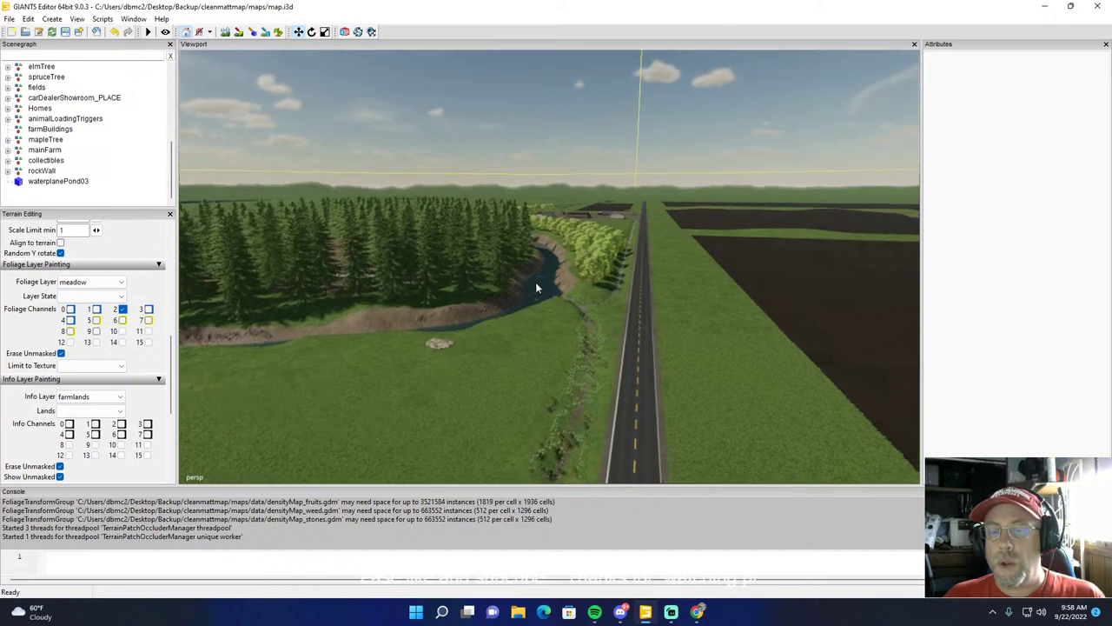
alt+drag(535, 283, 470, 316)
right_drag(454, 285, 447, 242)
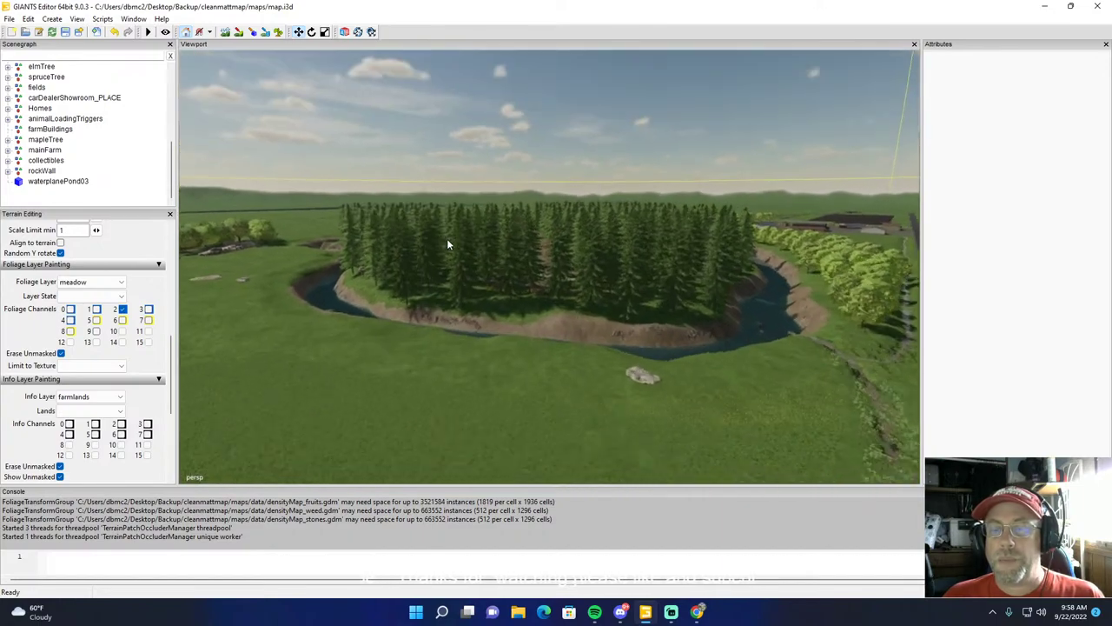
scroll(448, 240, up, 10)
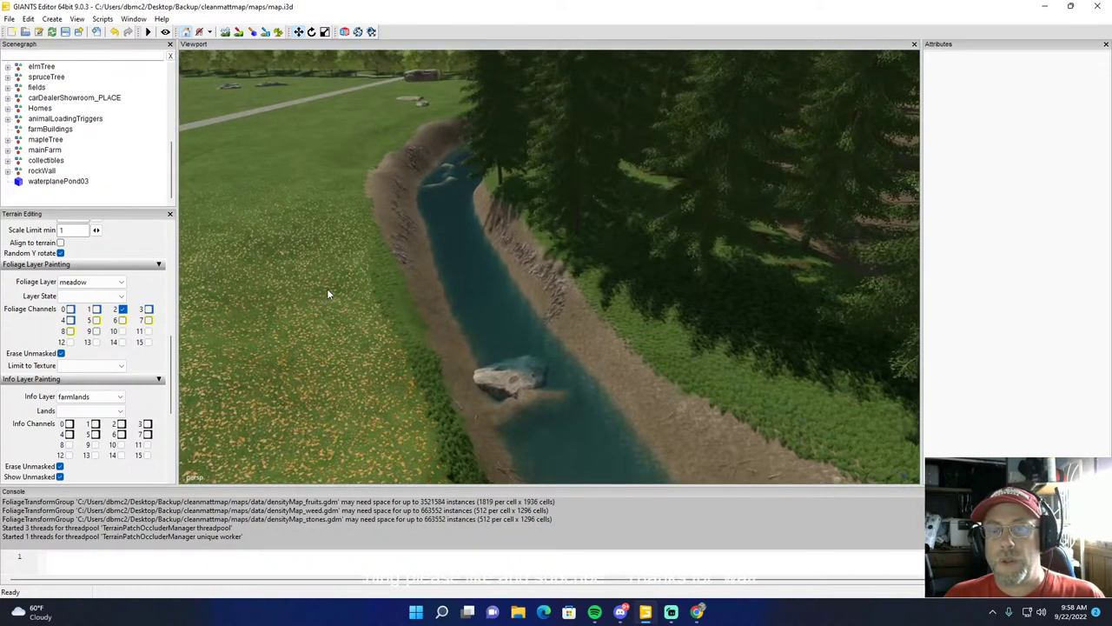
right_drag(327, 289, 160, 211)
alt+drag(160, 211, 486, 243)
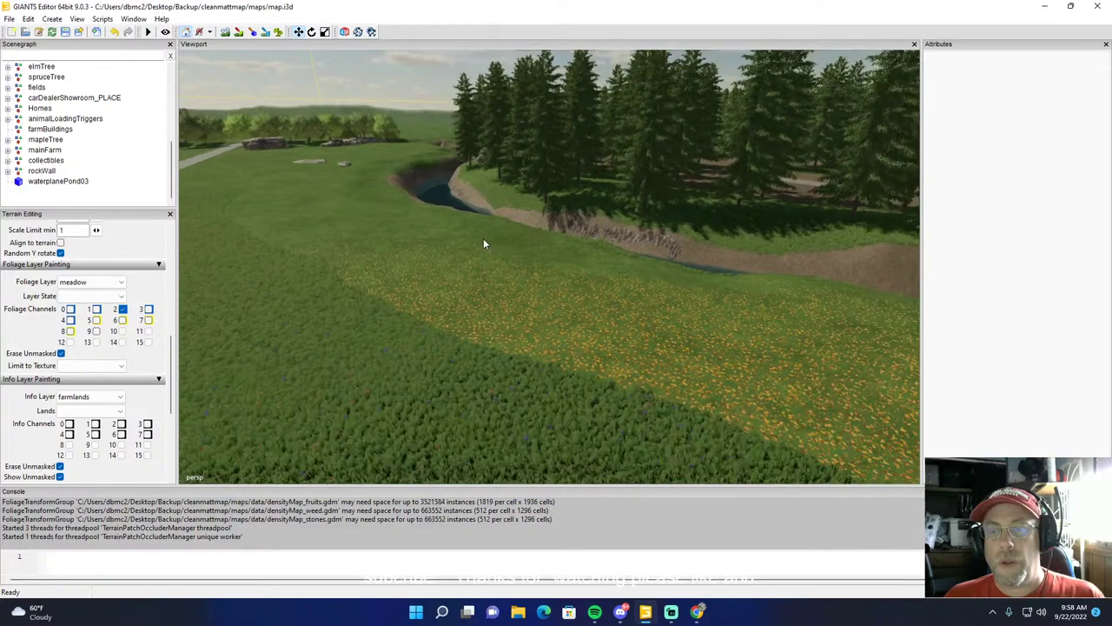
Step: Look over the open grass between the painted fields and the water channel at the map's edge
scroll(484, 239, down, 3)
right_drag(513, 286, 503, 314)
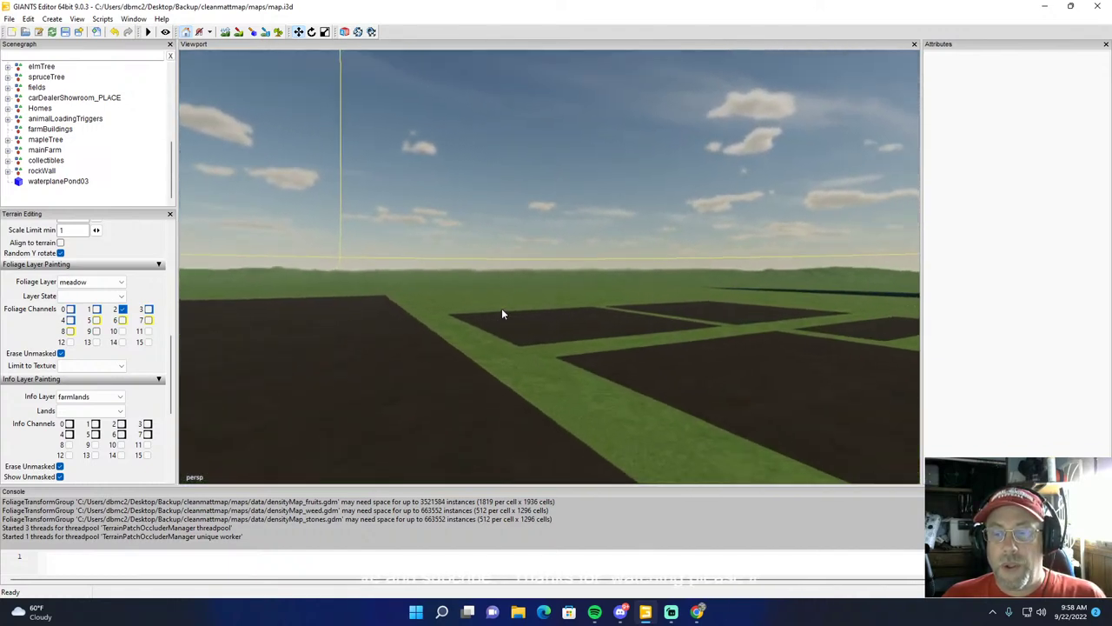
key(w)
right_drag(502, 309, 386, 264)
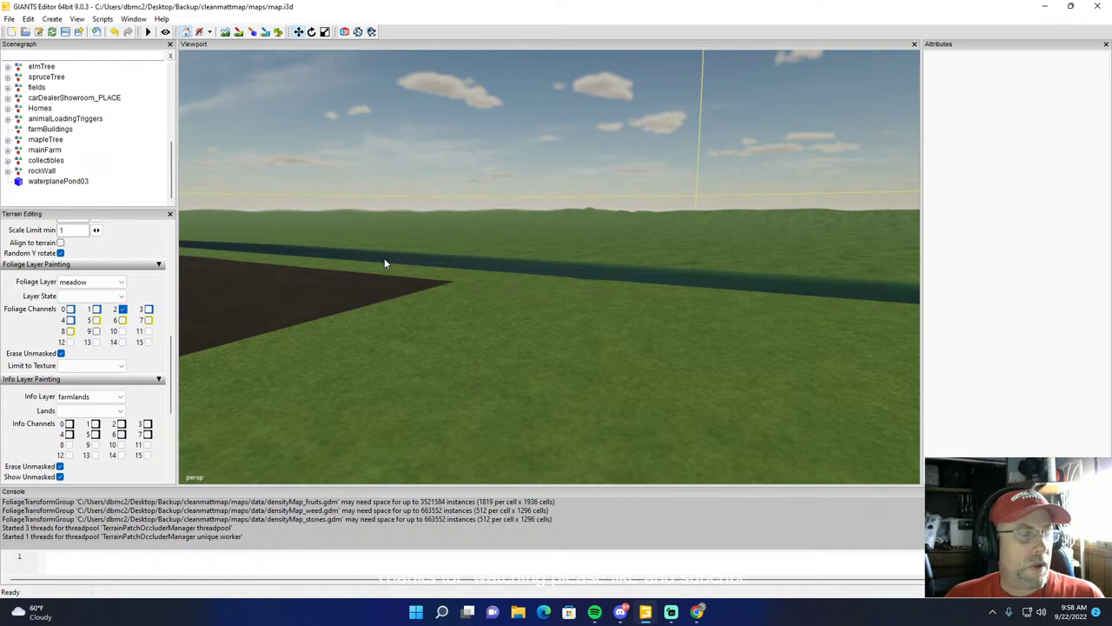
right_drag(384, 259, 563, 270)
alt+drag(562, 266, 801, 221)
right_drag(800, 227, 572, 279)
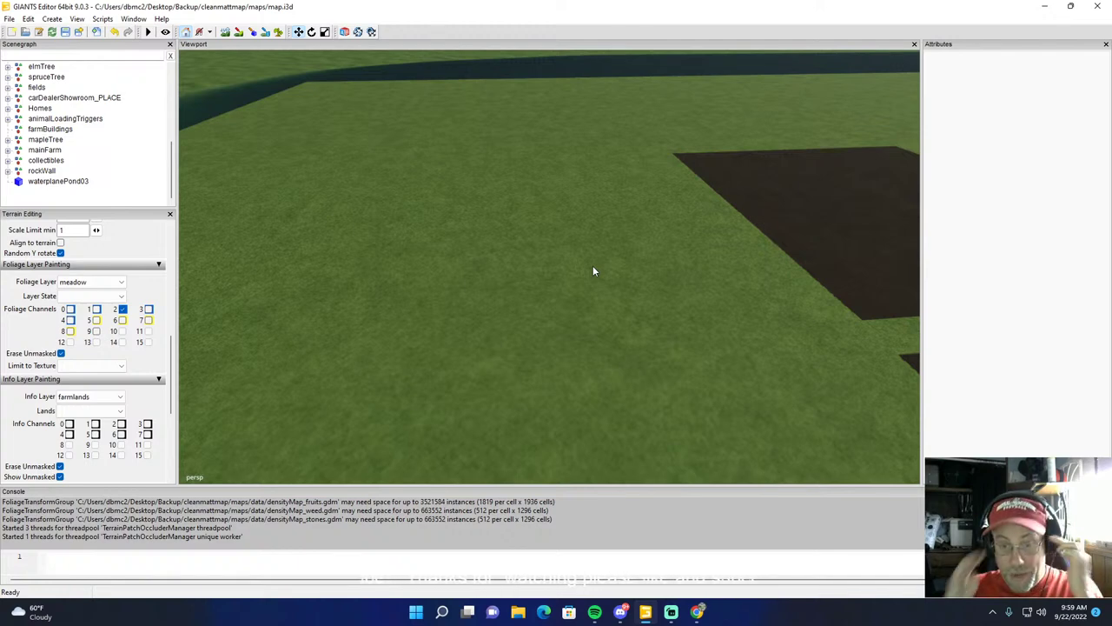
right_drag(605, 292, 442, 256)
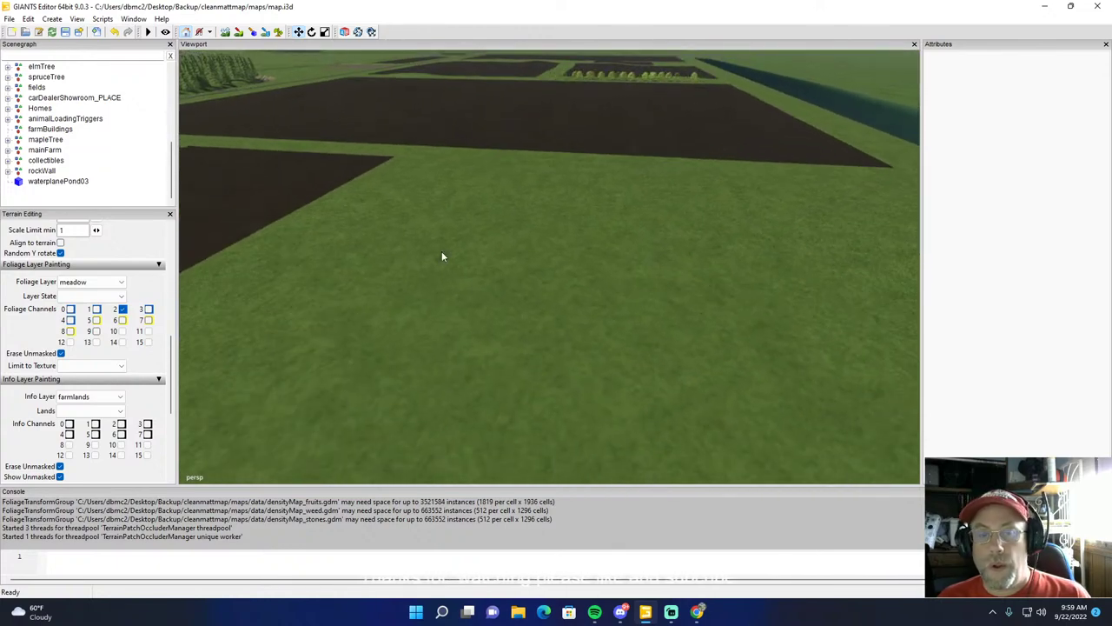
Step: Activate terrain sculpting and change the terrain brush type to Round
click(225, 33)
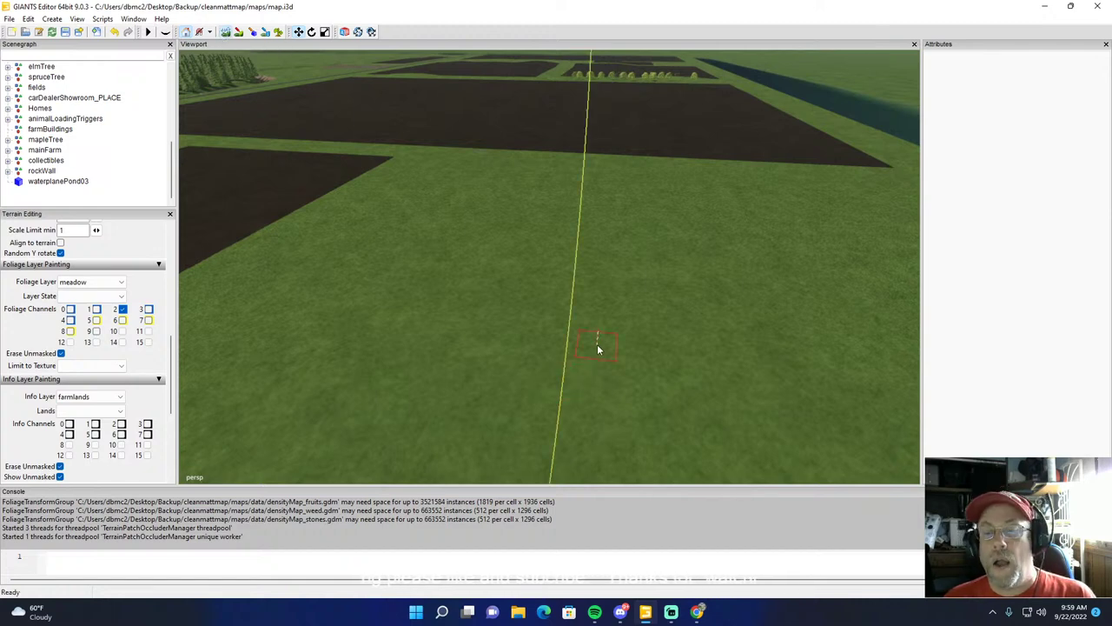
scroll(134, 257, up, 5)
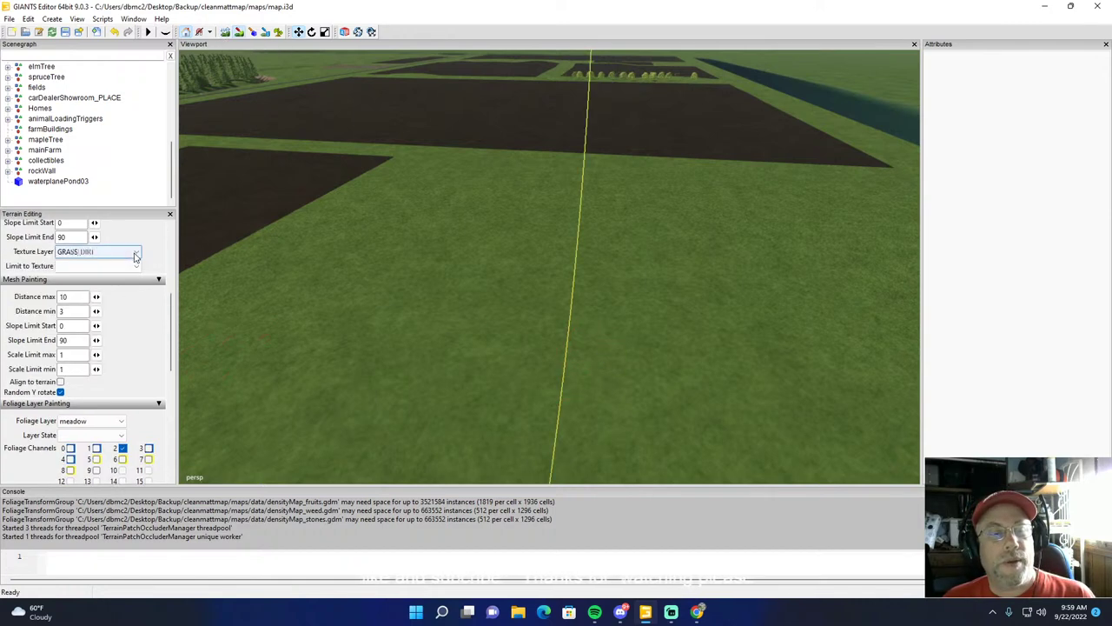
scroll(135, 257, up, 2)
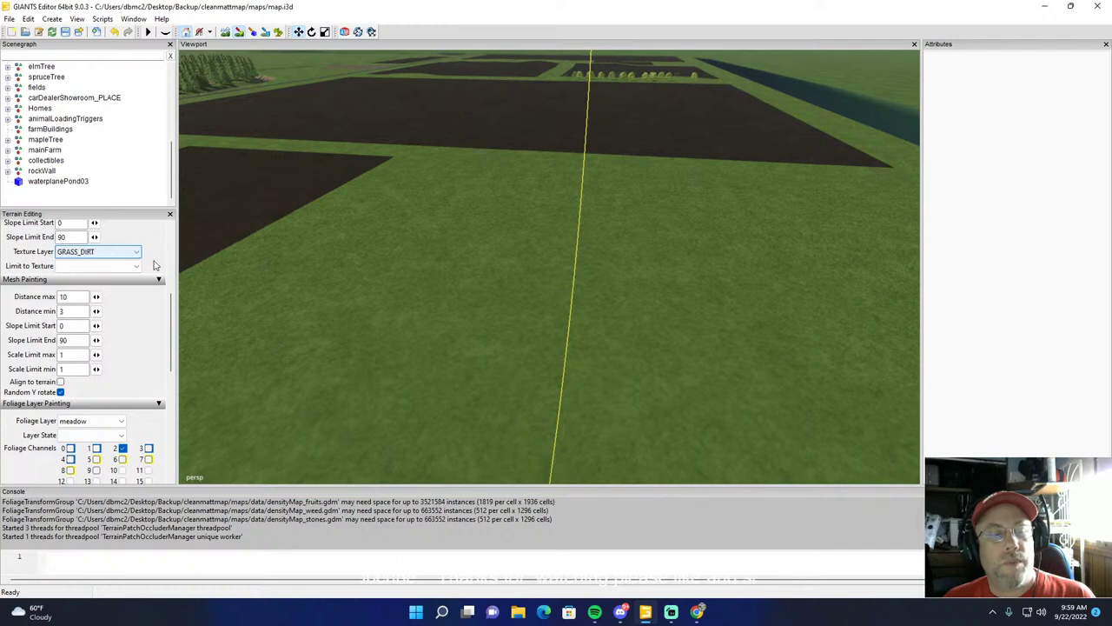
scroll(161, 262, up, 3)
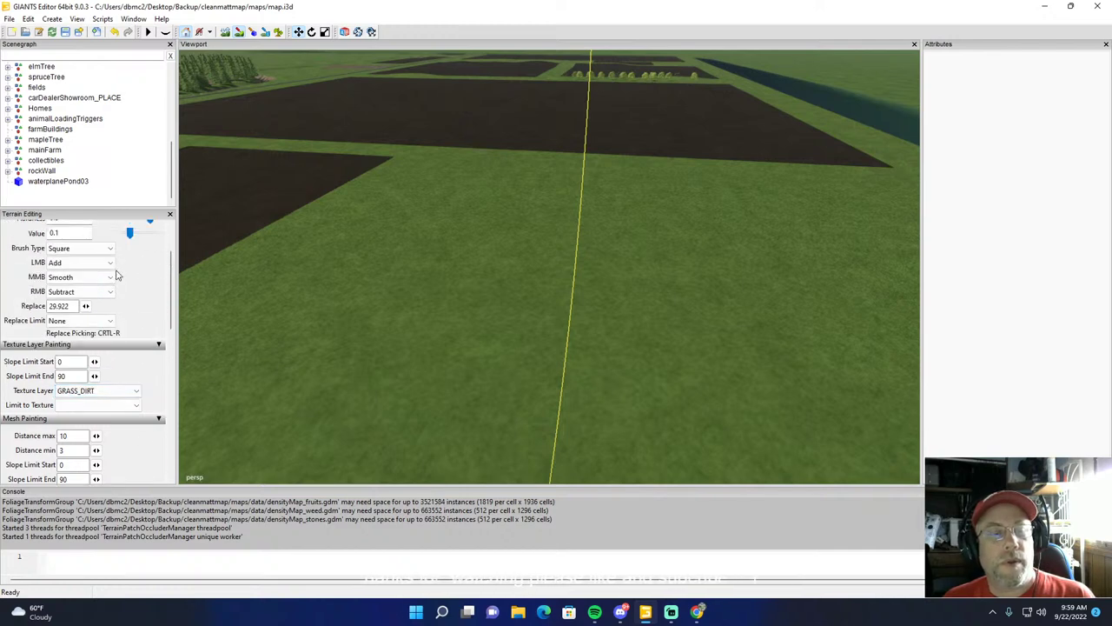
click(81, 249)
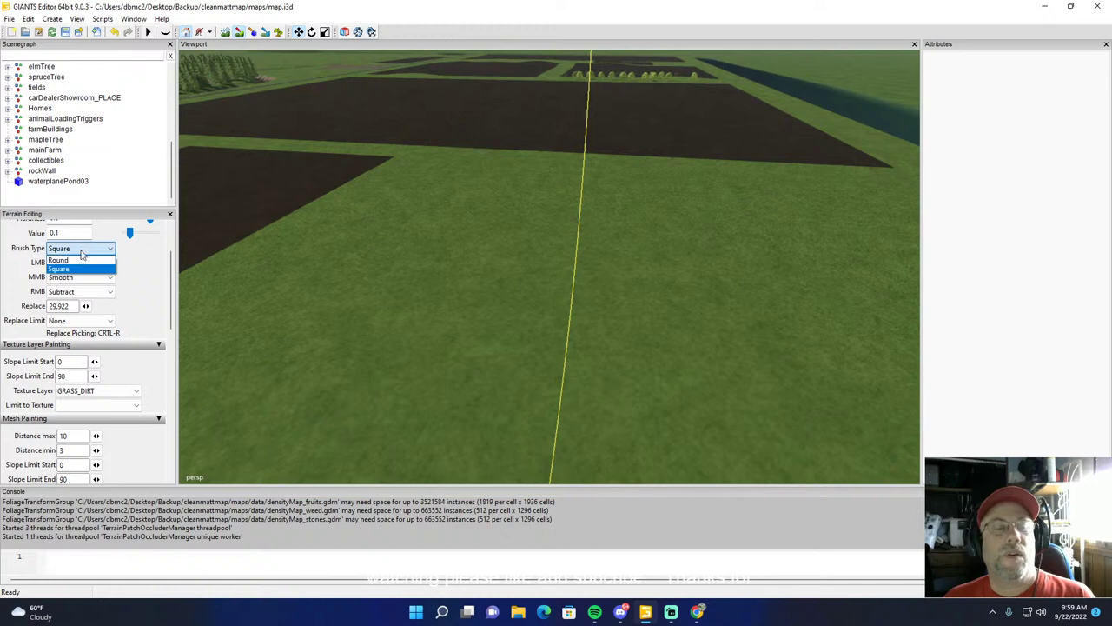
click(61, 260)
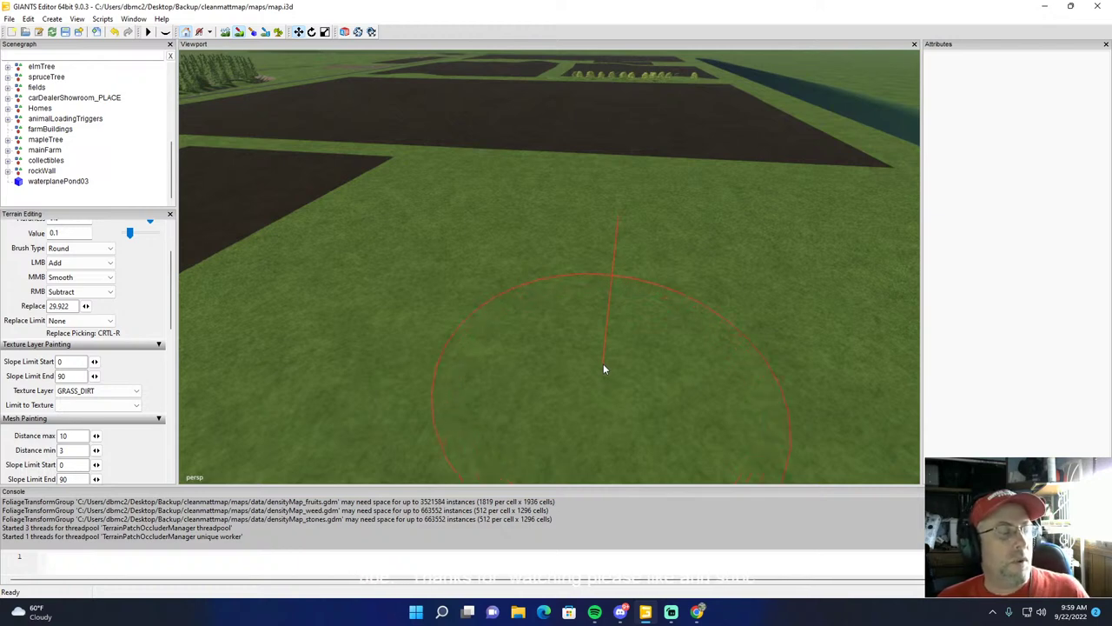
Step: Paint a patch of GRASS_DIRT on the open grass and undo it
drag(617, 362, 606, 347)
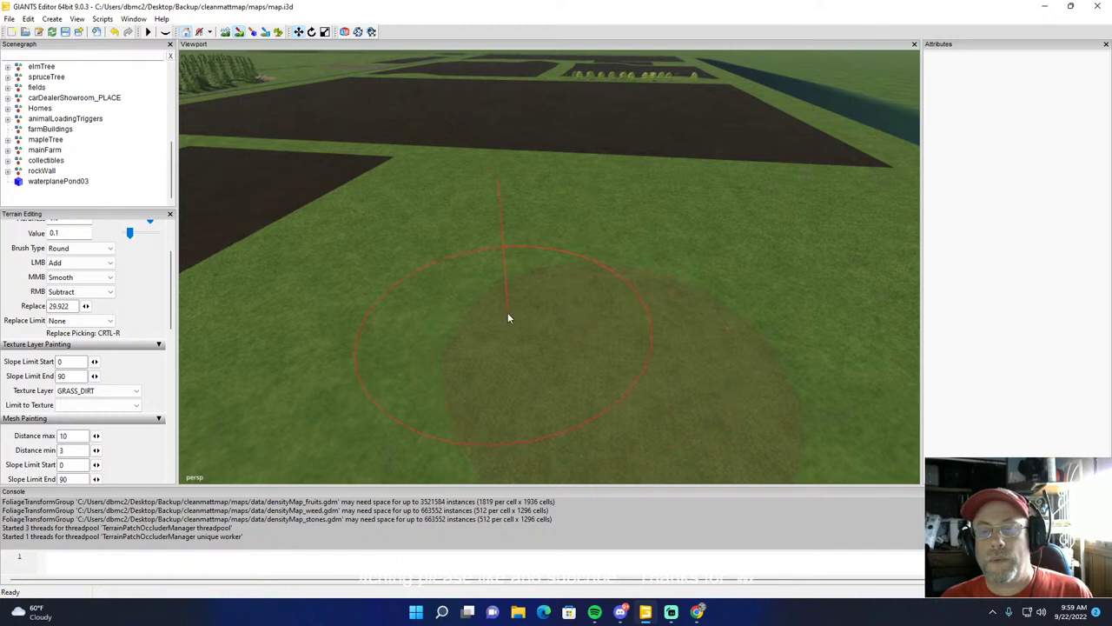
click(114, 33)
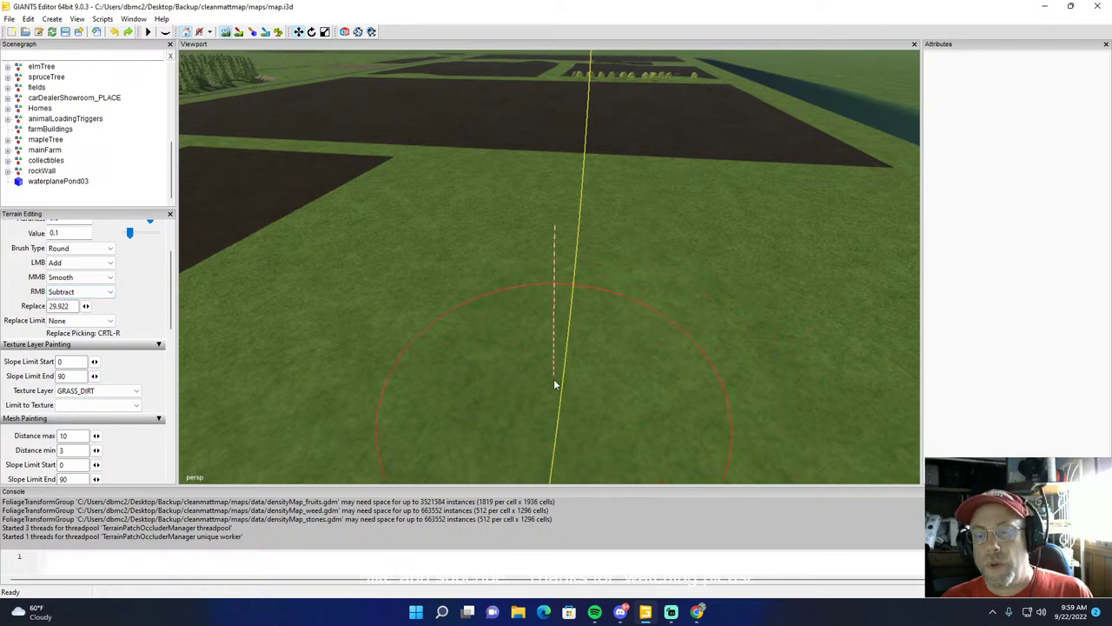
Step: Sculpt the open grass beside the fields down below the water level to form an irregular pond, and leave sculpting
mouse_move(539, 316)
right_down()
mouse_move(531, 388)
mouse_move(678, 425)
mouse_move(756, 407)
right_up()
mouse_move(756, 409)
mouse_down()
mouse_move(772, 397)
mouse_move(735, 383)
mouse_move(759, 367)
mouse_move(730, 354)
mouse_move(777, 365)
mouse_move(720, 356)
mouse_move(814, 354)
mouse_move(685, 295)
mouse_move(681, 278)
mouse_move(633, 295)
mouse_move(617, 265)
mouse_move(619, 283)
mouse_move(618, 273)
mouse_move(669, 290)
mouse_move(589, 249)
mouse_move(614, 276)
mouse_move(433, 284)
mouse_move(506, 293)
mouse_move(455, 318)
mouse_move(529, 321)
mouse_move(359, 360)
mouse_move(571, 345)
mouse_move(363, 384)
mouse_move(405, 394)
mouse_move(651, 365)
mouse_move(748, 303)
mouse_move(909, 355)
mouse_move(818, 332)
mouse_move(888, 359)
mouse_up()
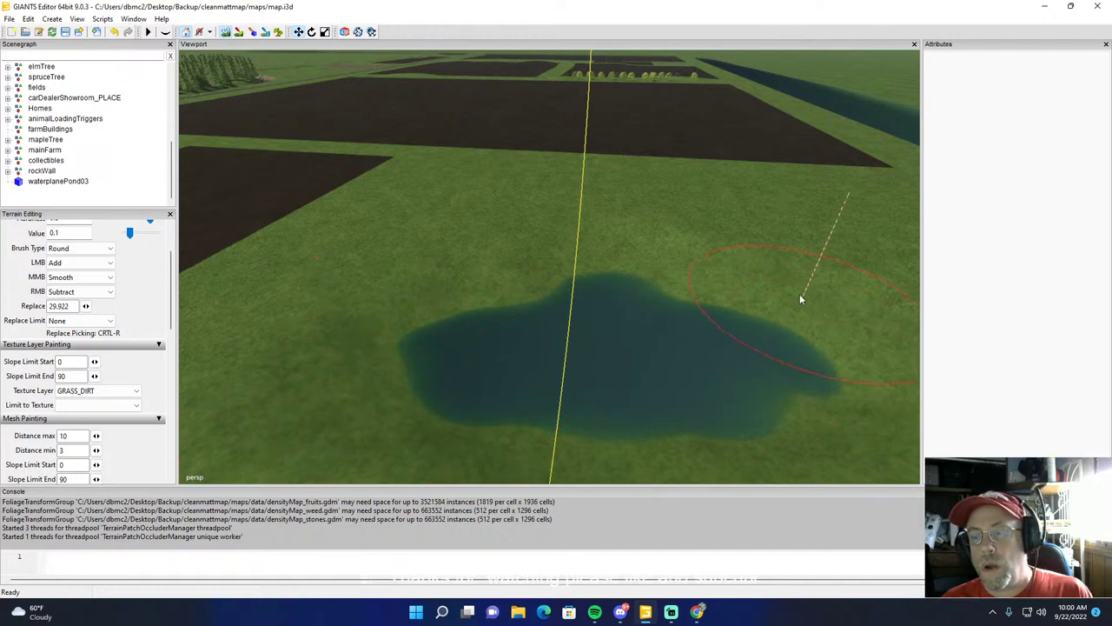
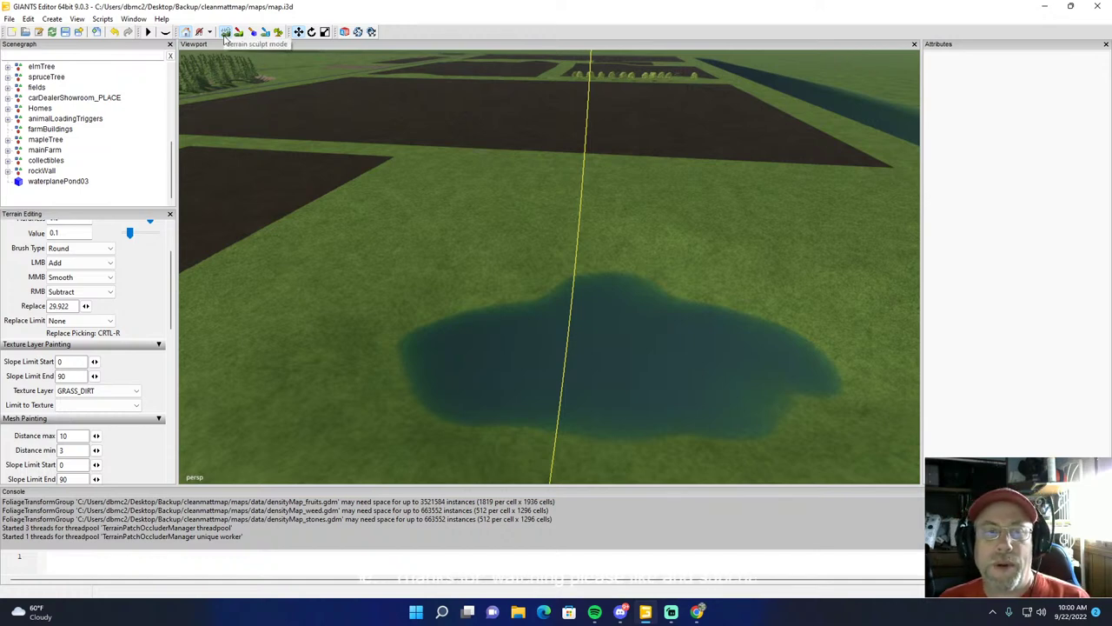
click(225, 35)
Step: Examine the new pond's shoreline and the sloping ground around it from several sides
alt+drag(463, 181, 422, 203)
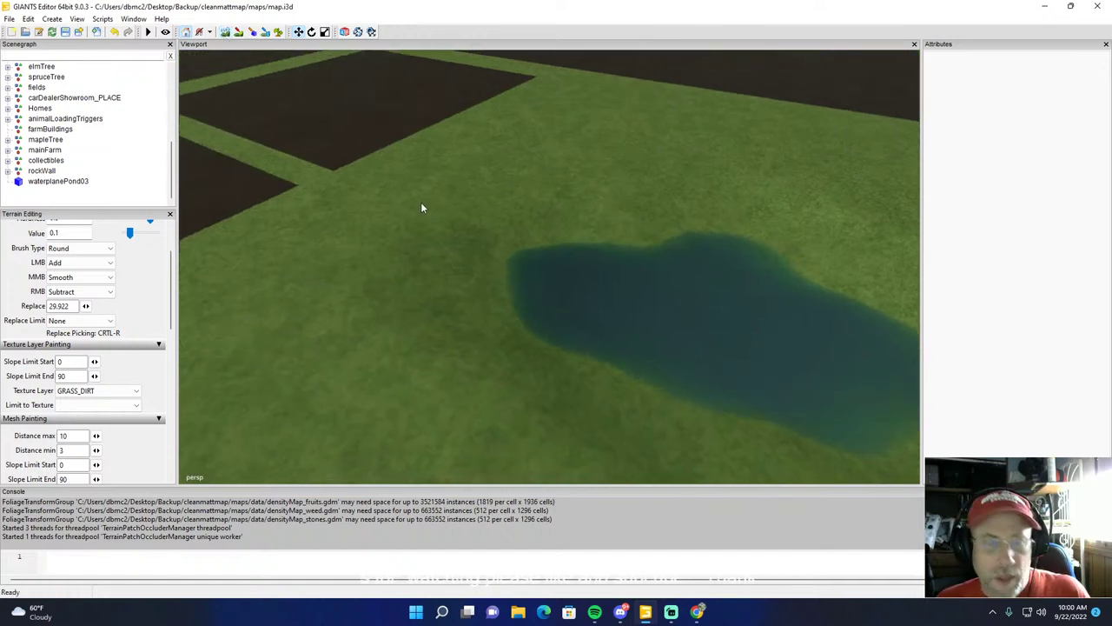
scroll(421, 202, down, 3)
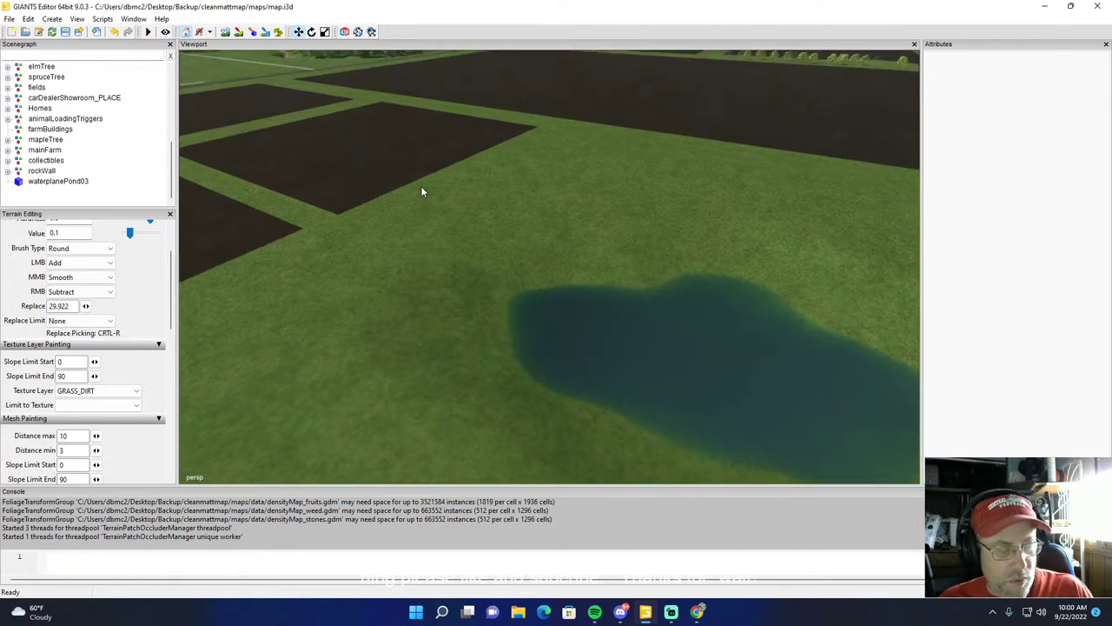
alt+drag(422, 187, 403, 175)
scroll(403, 175, up, 3)
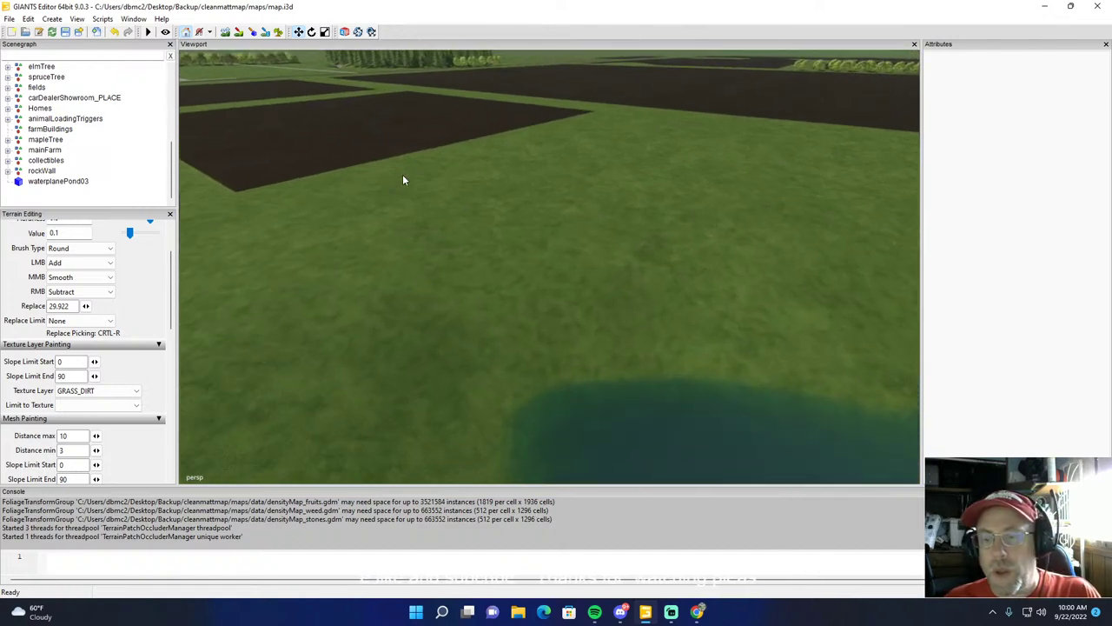
right_drag(403, 180, 550, 172)
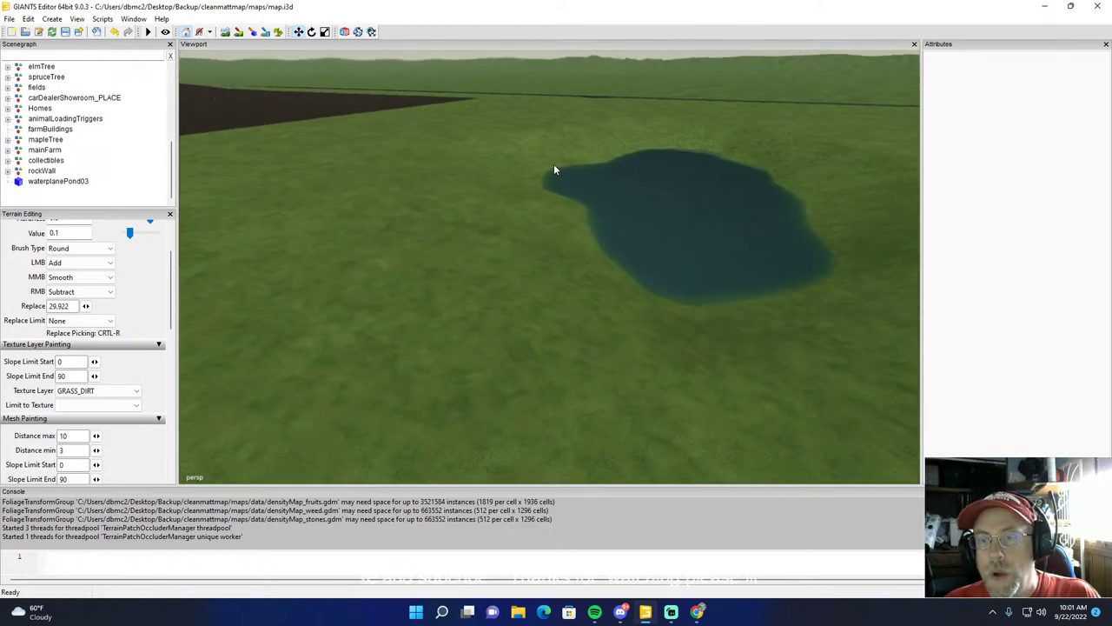
click(240, 33)
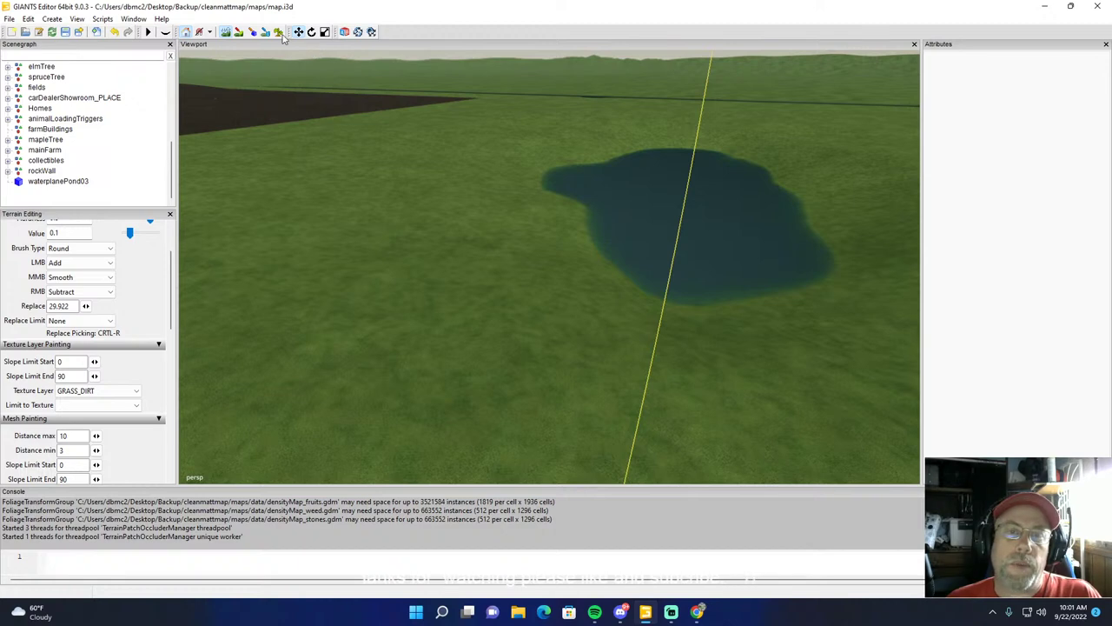
click(226, 35)
scroll(390, 127, down, 3)
mouse_move(392, 142)
alt+mouse_down()
mouse_move(598, 165)
mouse_move(589, 178)
alt+mouse_up()
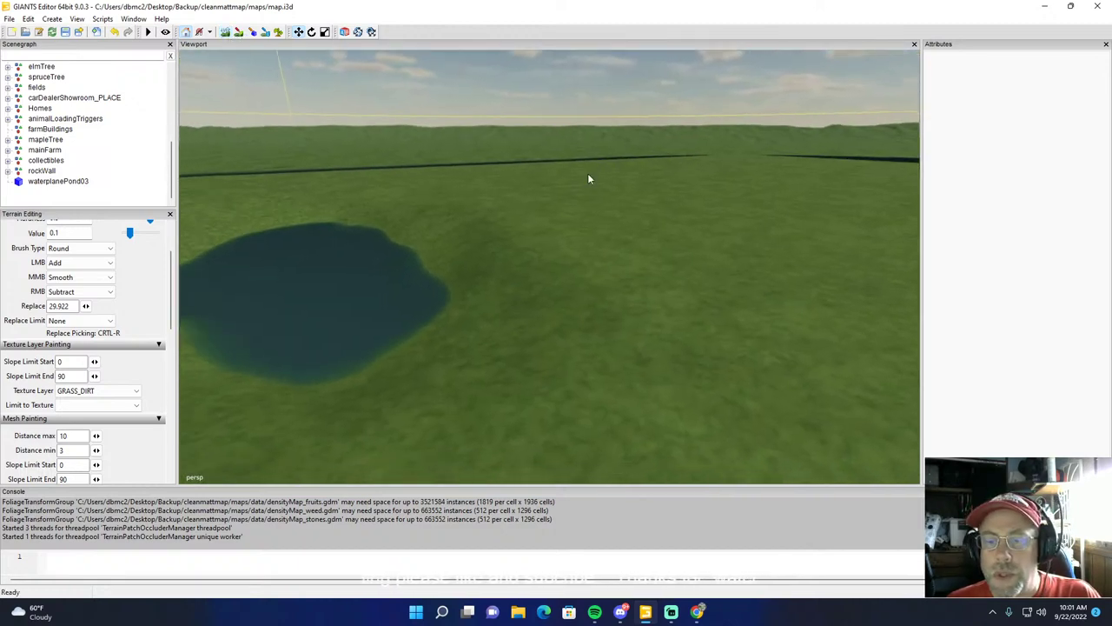
right_drag(588, 179, 382, 196)
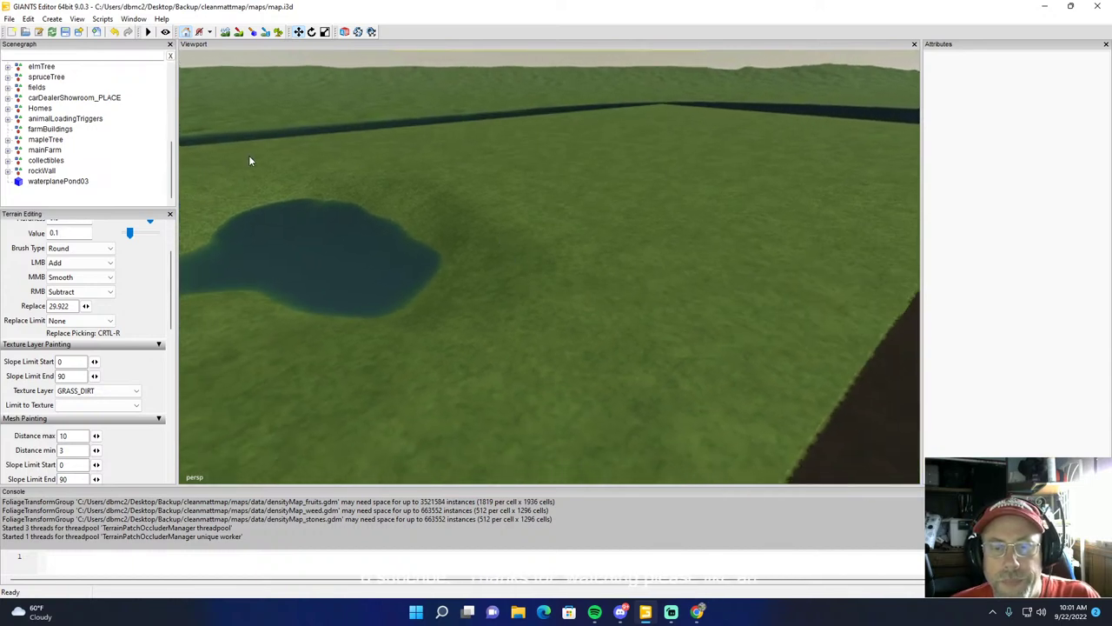
click(225, 33)
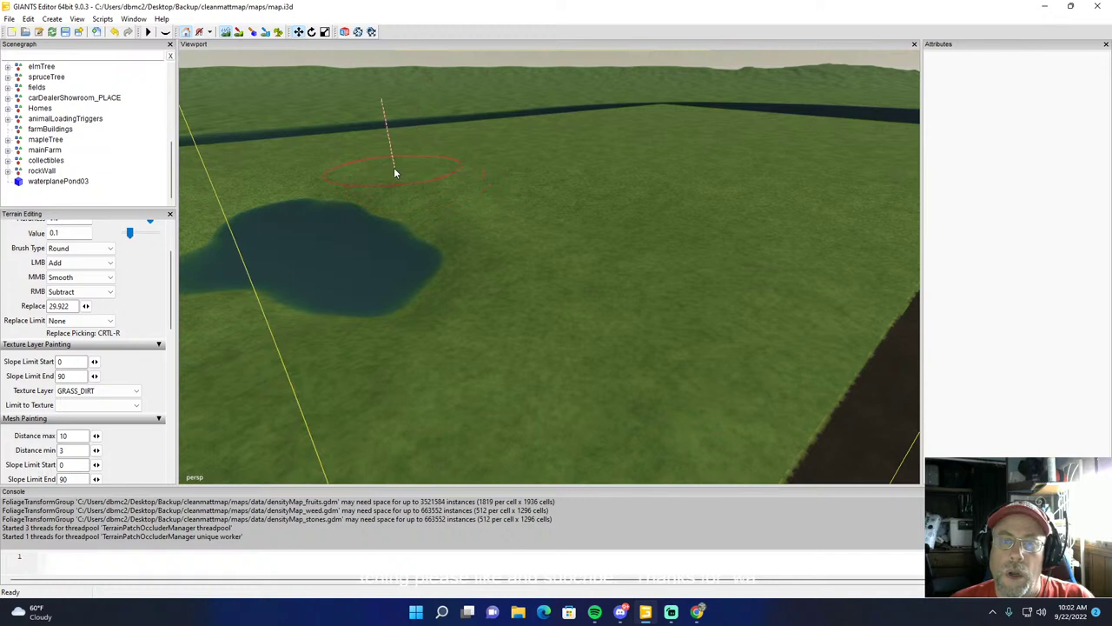
click(225, 32)
mouse_move(476, 208)
alt+mouse_down()
mouse_move(412, 220)
mouse_move(442, 200)
mouse_move(342, 190)
mouse_move(524, 238)
mouse_move(512, 217)
mouse_move(609, 214)
mouse_move(658, 179)
mouse_move(615, 168)
mouse_move(417, 189)
mouse_move(350, 184)
mouse_move(418, 200)
mouse_move(319, 127)
mouse_move(494, 193)
mouse_move(867, 197)
mouse_move(740, 214)
mouse_move(758, 246)
mouse_move(601, 273)
mouse_move(655, 288)
mouse_move(476, 139)
alt+mouse_up()
scroll(413, 218, up, 5)
alt+drag(549, 184, 398, 174)
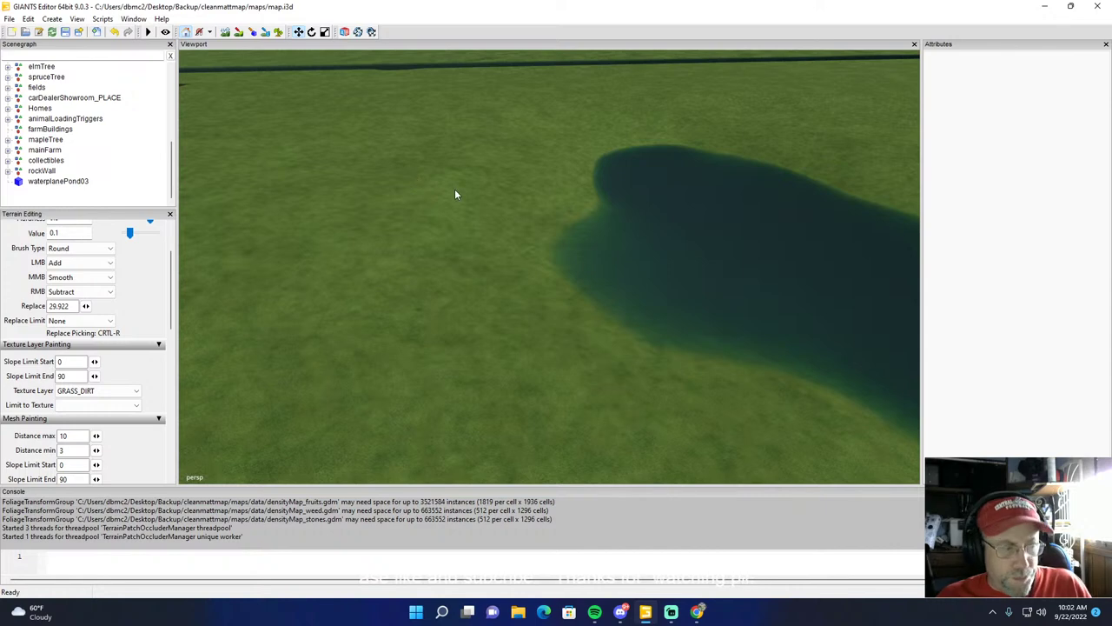
Step: Examine the open grass between the pond, the fields and the river from several angles
alt+drag(429, 224, 715, 215)
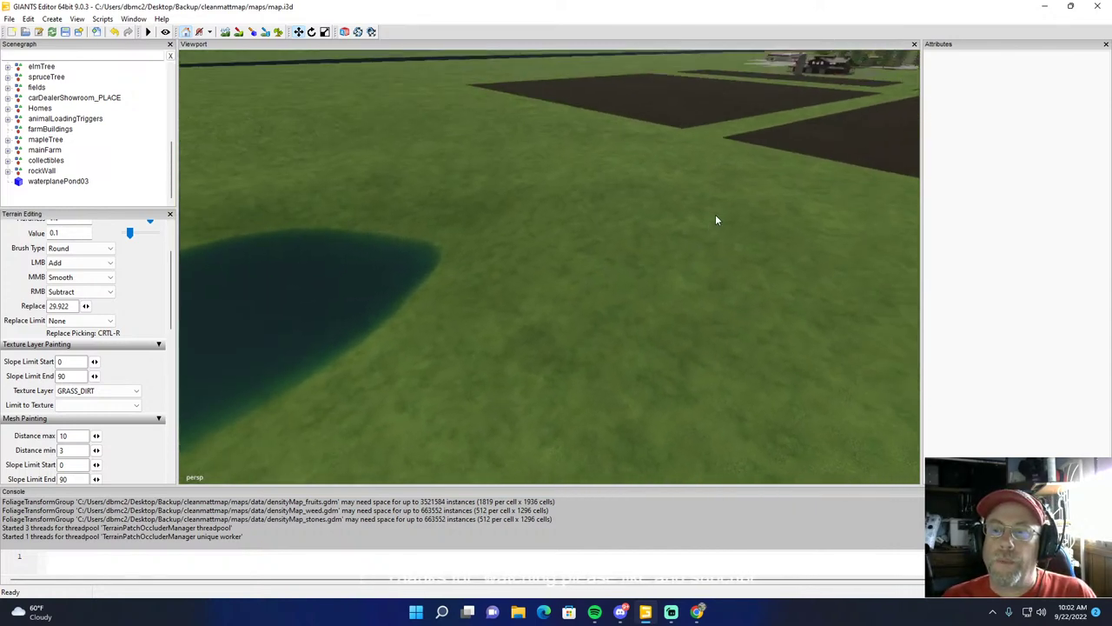
click(230, 33)
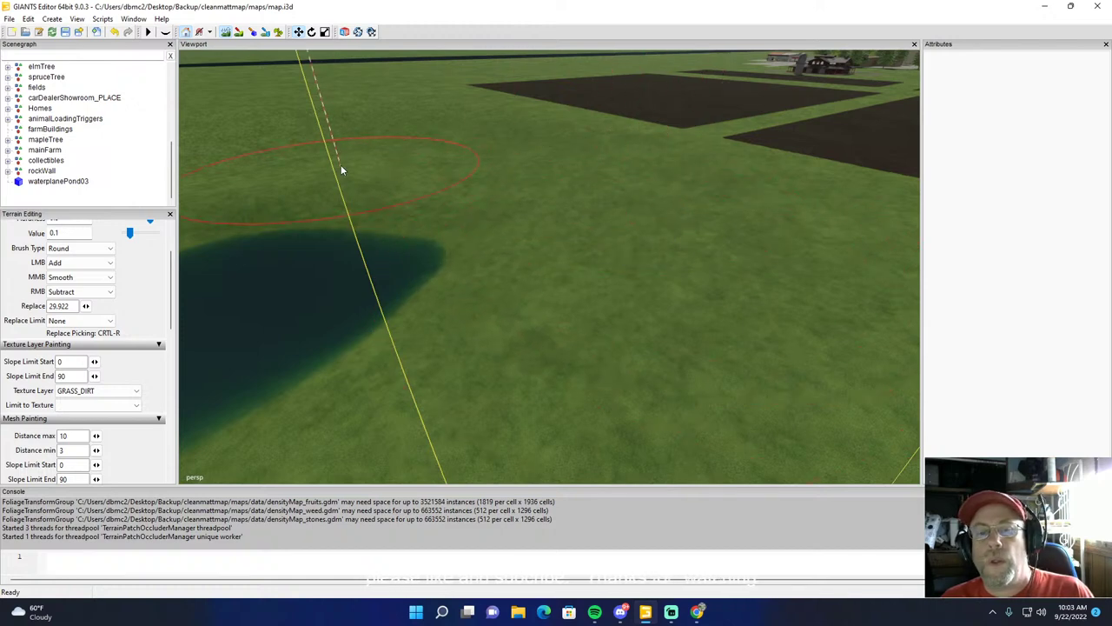
click(222, 32)
right_drag(624, 200, 561, 176)
scroll(562, 176, up, 8)
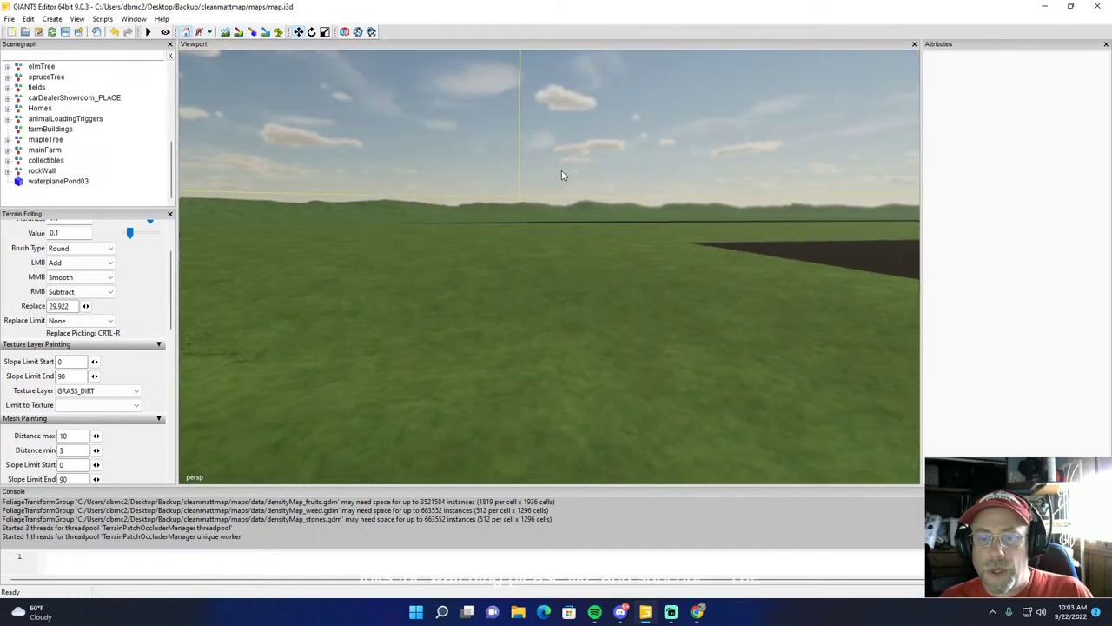
right_drag(561, 175, 416, 255)
alt+drag(416, 255, 591, 213)
scroll(588, 214, down, 5)
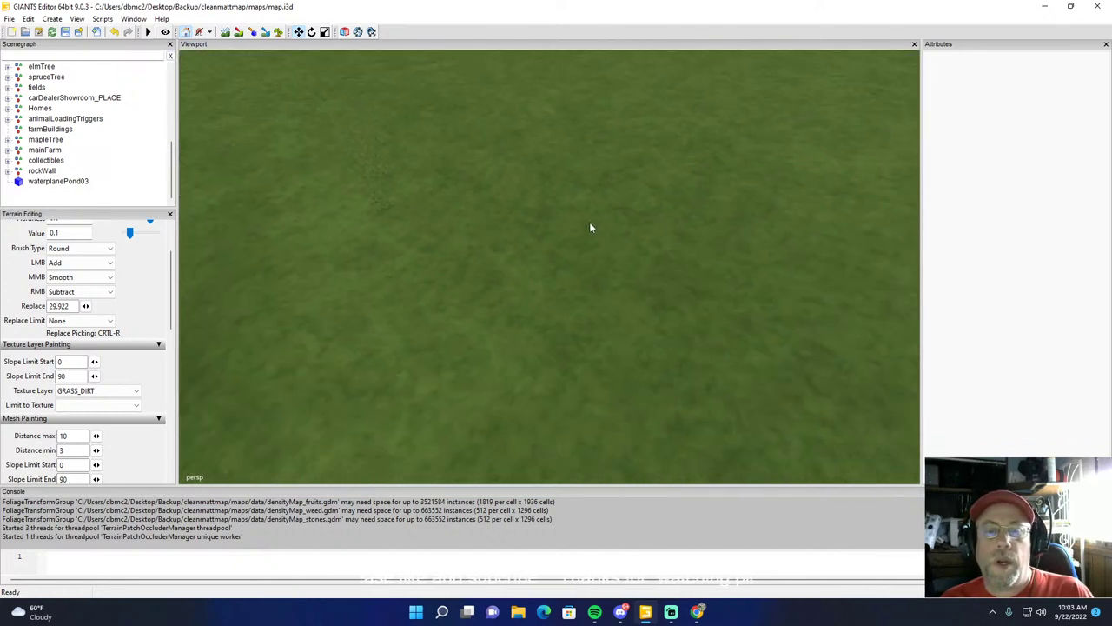
alt+drag(660, 236, 598, 220)
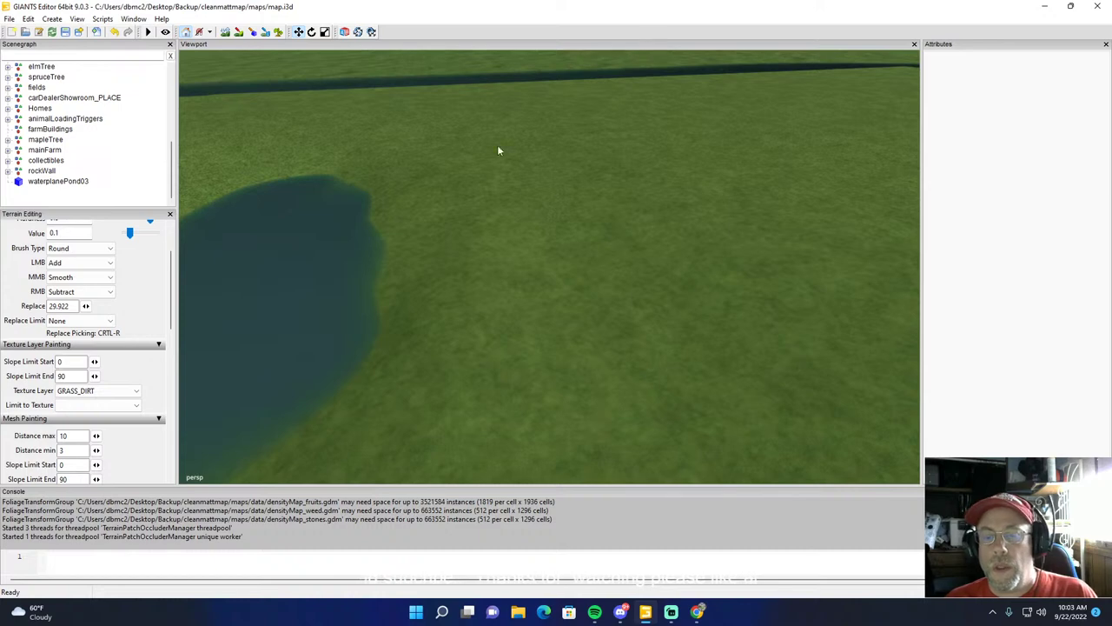
Step: Set the sculpting RMB action to Replace, pick the terrain height 25.082, reshape the grass beside the pond into a curved bank, and leave sculpting
click(227, 33)
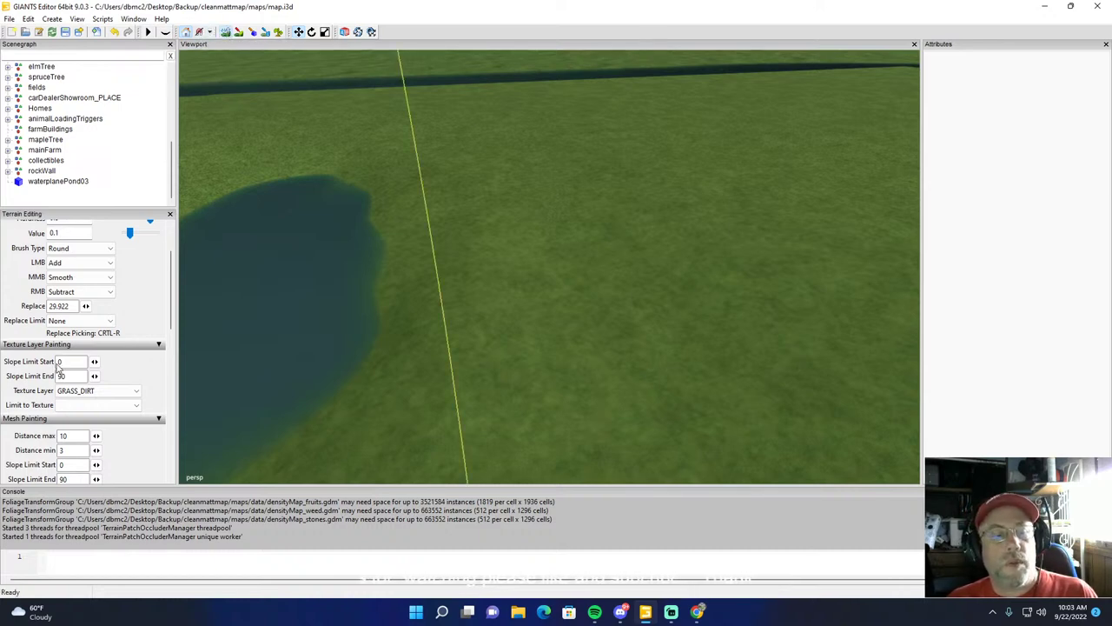
click(71, 293)
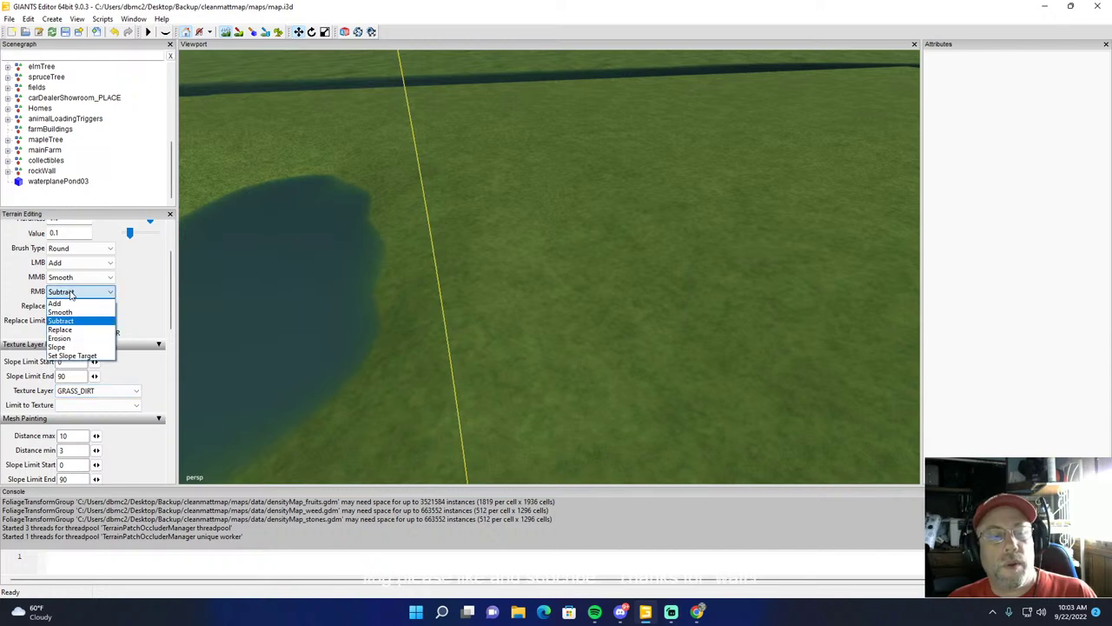
click(61, 331)
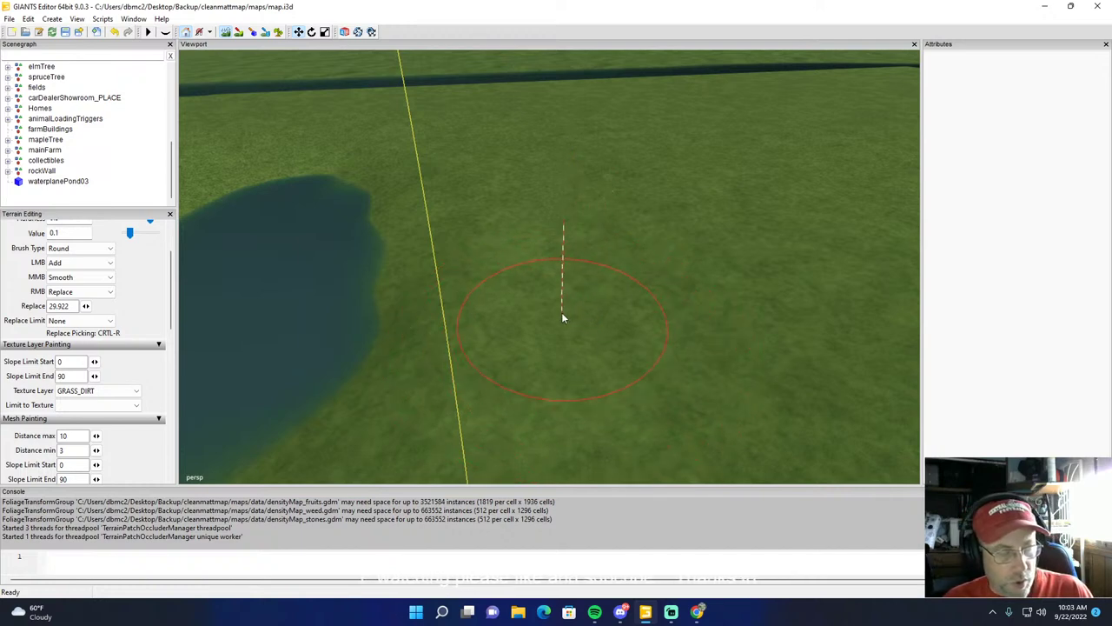
key(ctrl+r)
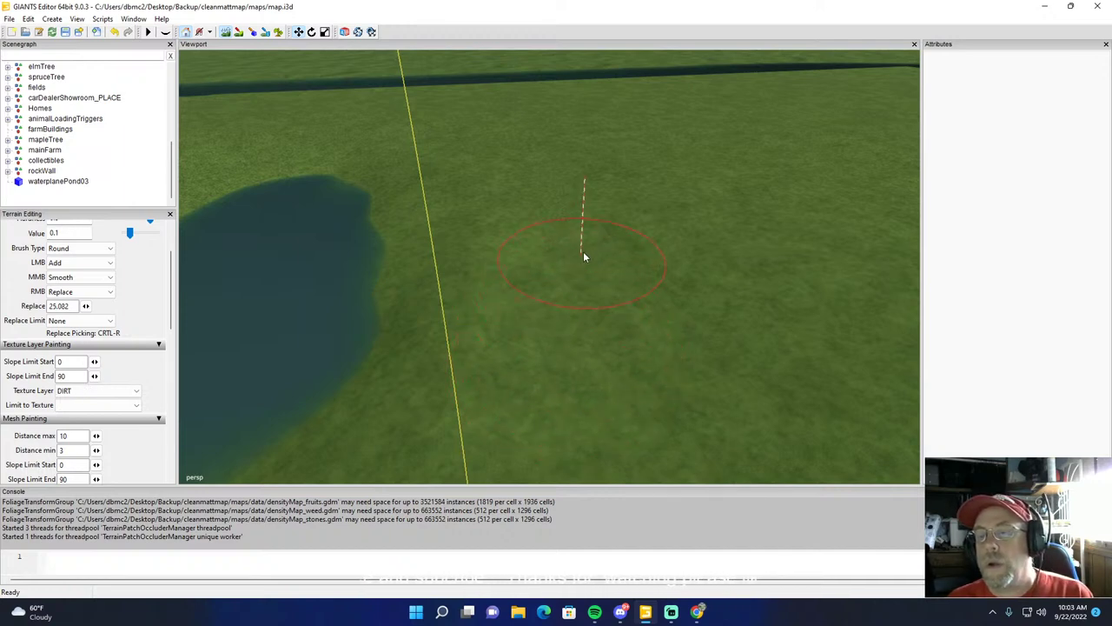
mouse_move(620, 238)
mouse_down()
mouse_move(666, 239)
mouse_move(740, 269)
mouse_move(768, 316)
mouse_move(727, 287)
mouse_up()
mouse_move(765, 343)
mouse_down()
mouse_move(775, 397)
mouse_move(695, 365)
mouse_up()
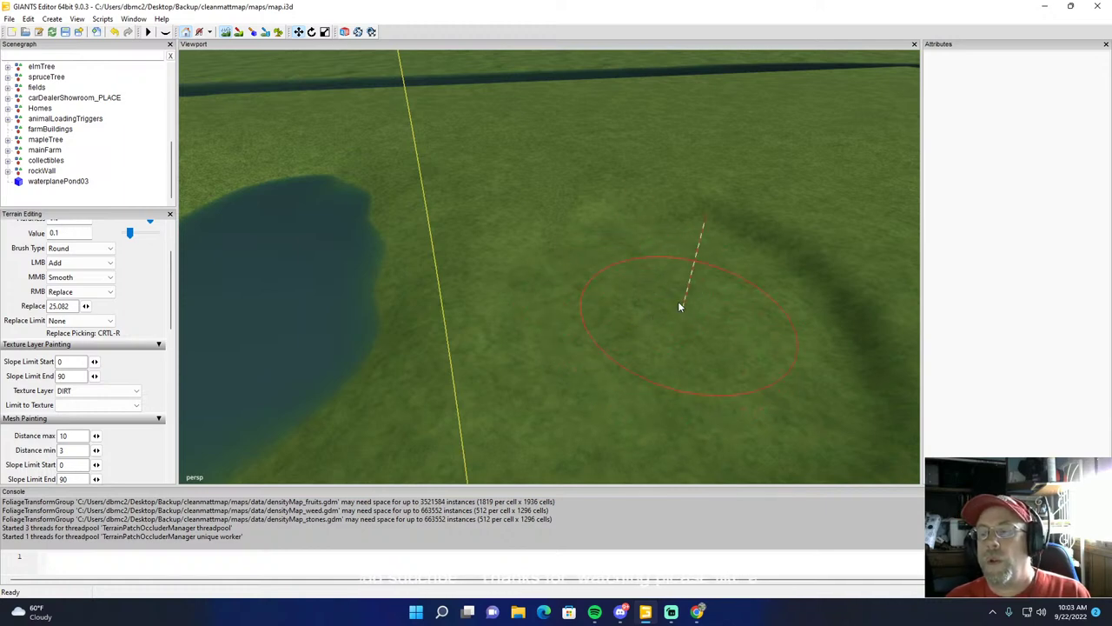
click(279, 32)
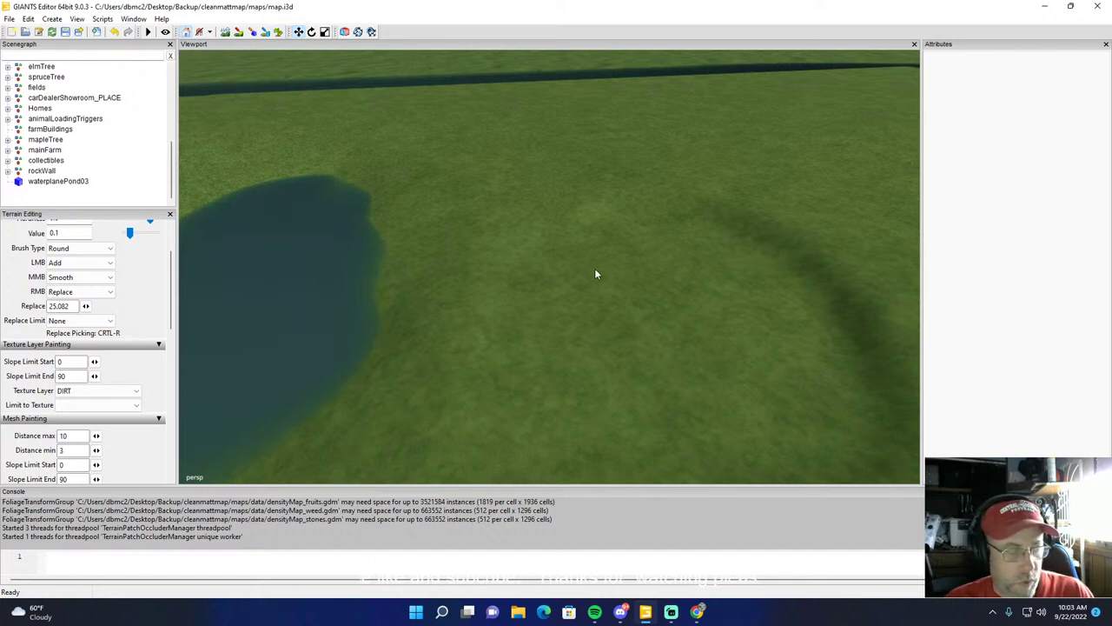
Step: Examine the curved bank and the surrounding grass back to the pond from several sides
click(279, 34)
click(225, 33)
click(231, 35)
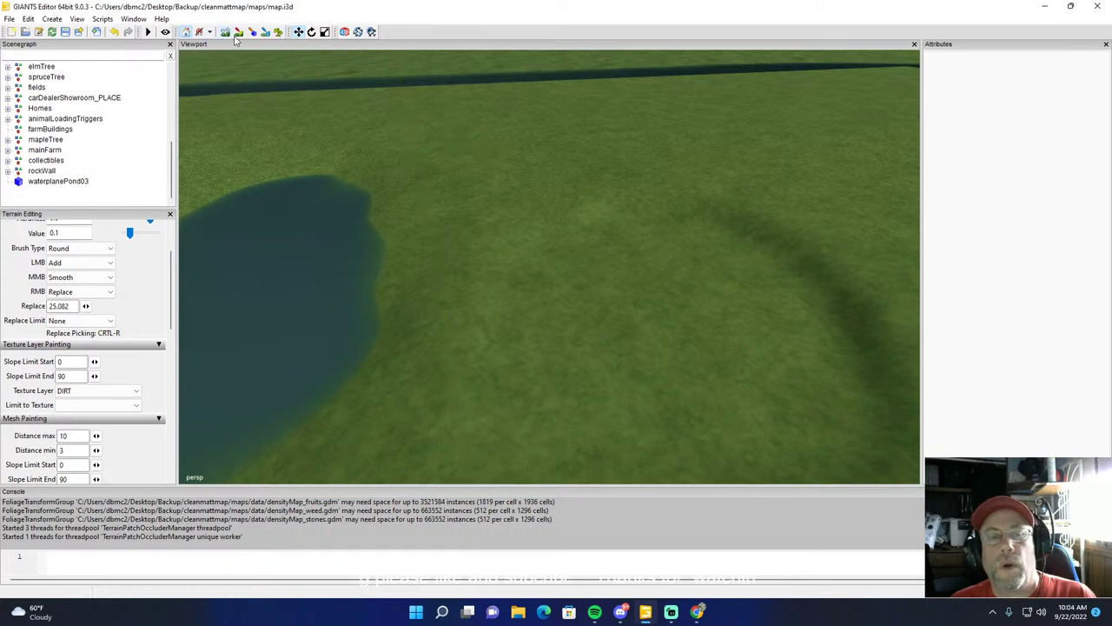
alt+drag(494, 188, 674, 190)
right_drag(674, 189, 591, 235)
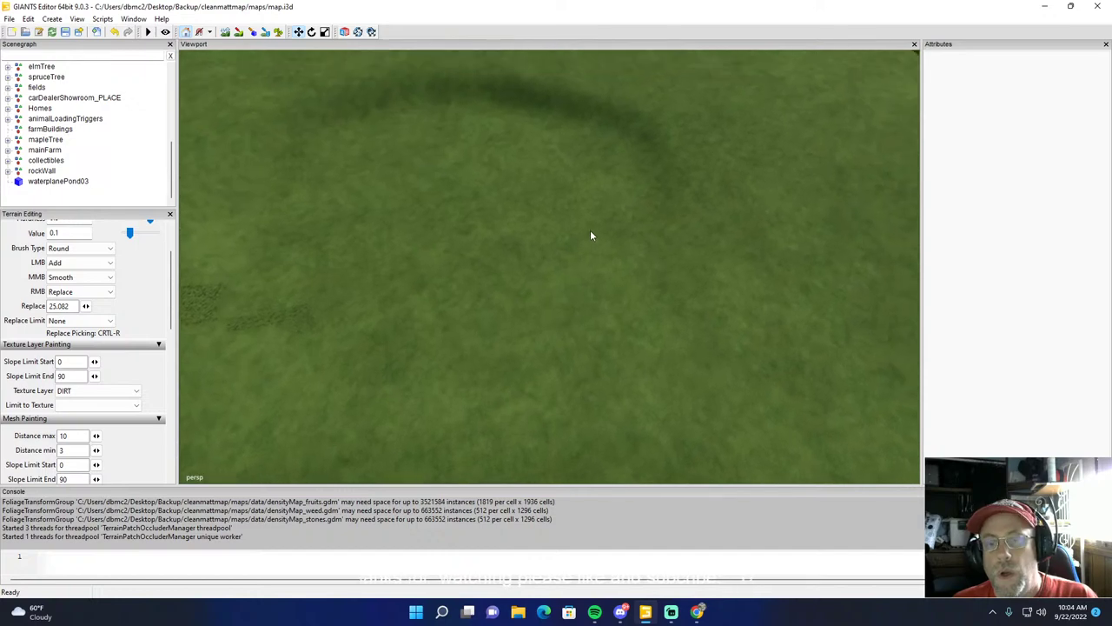
click(251, 32)
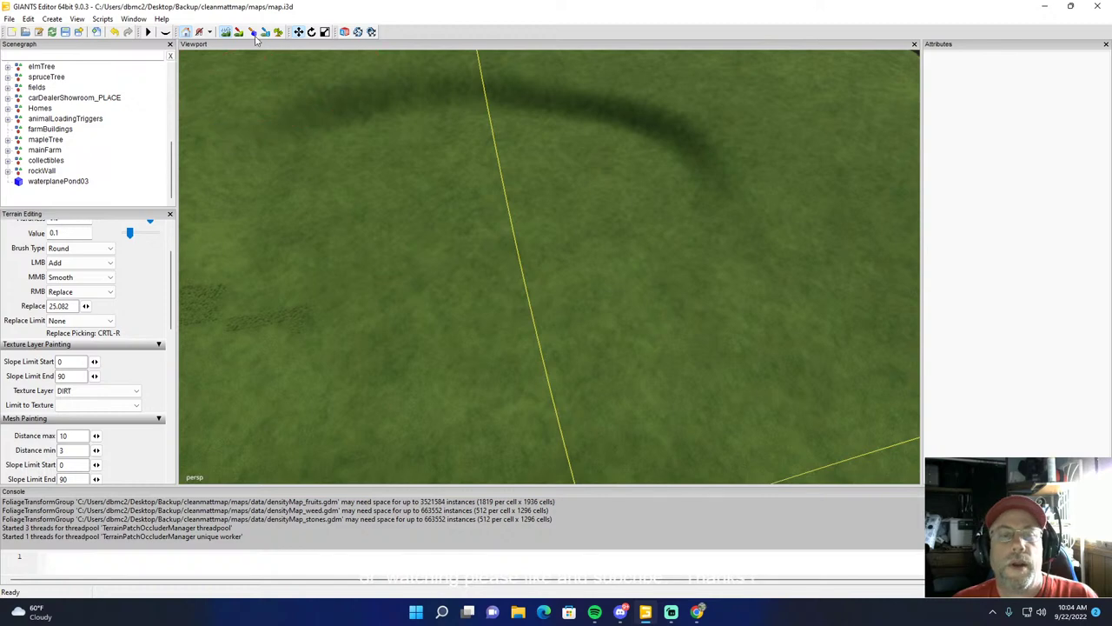
click(227, 33)
mouse_move(487, 125)
alt+mouse_down()
mouse_move(450, 61)
mouse_move(492, 15)
mouse_move(510, 63)
alt+mouse_up()
right_drag(510, 68, 309, 75)
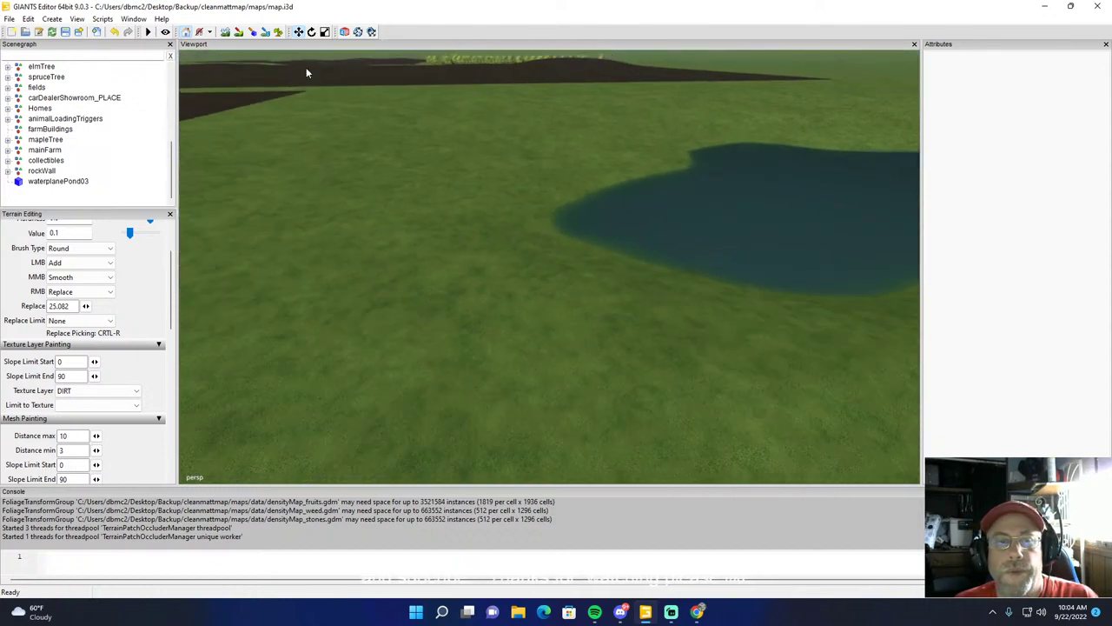
Step: Set the sculpting RMB action to Subtract, lower the terrain along the pond's field side to widen the pond, and leave sculpting
click(225, 33)
click(76, 291)
click(61, 321)
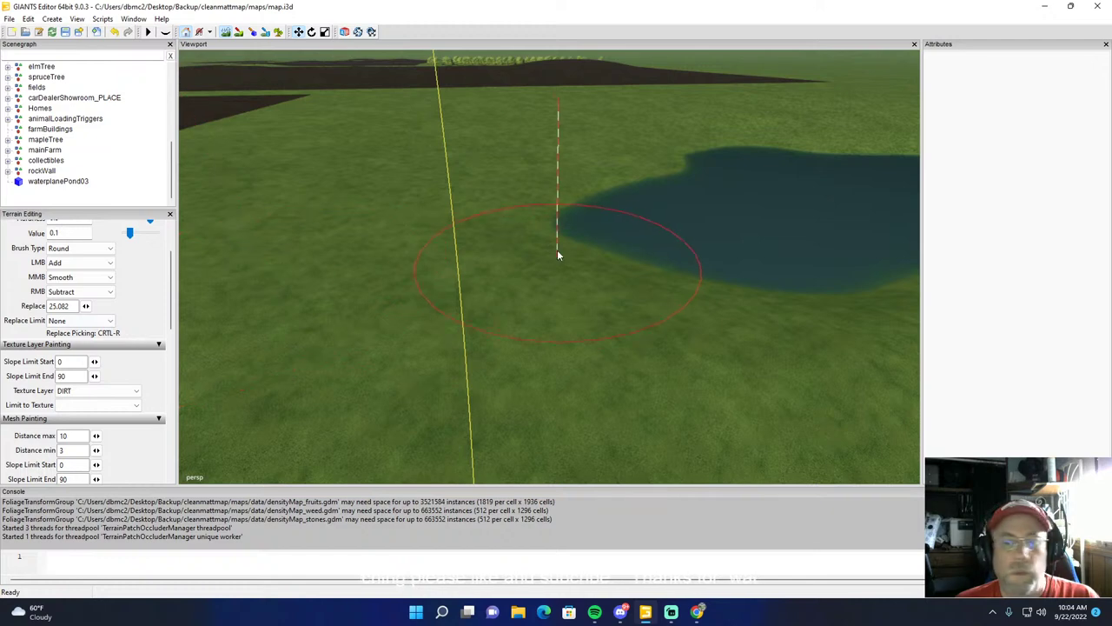
mouse_move(592, 223)
right_down()
mouse_move(323, 249)
mouse_move(527, 181)
mouse_move(554, 184)
mouse_move(531, 177)
mouse_move(467, 219)
mouse_move(556, 301)
mouse_move(547, 319)
mouse_move(571, 199)
mouse_move(556, 185)
mouse_move(576, 162)
mouse_move(476, 158)
right_up()
mouse_move(606, 139)
right_down()
mouse_move(708, 201)
mouse_move(619, 217)
mouse_move(672, 283)
mouse_move(795, 212)
mouse_move(546, 153)
mouse_move(427, 162)
mouse_move(457, 154)
mouse_move(362, 187)
mouse_move(392, 163)
mouse_move(513, 162)
mouse_move(433, 135)
right_up()
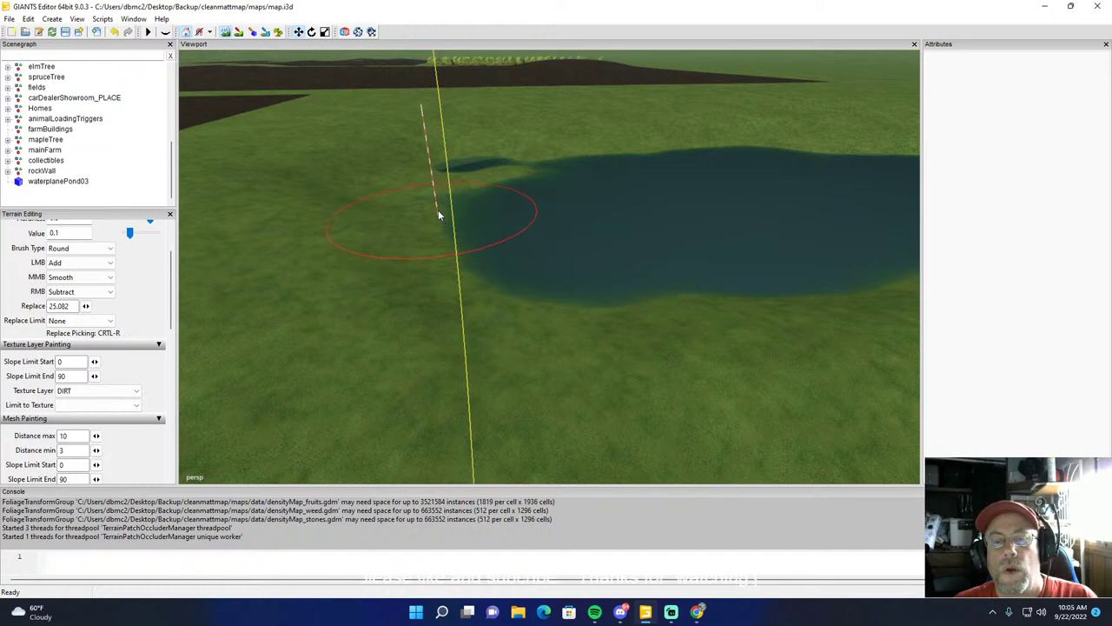
mouse_move(443, 223)
right_down()
mouse_move(325, 258)
mouse_move(327, 231)
right_up()
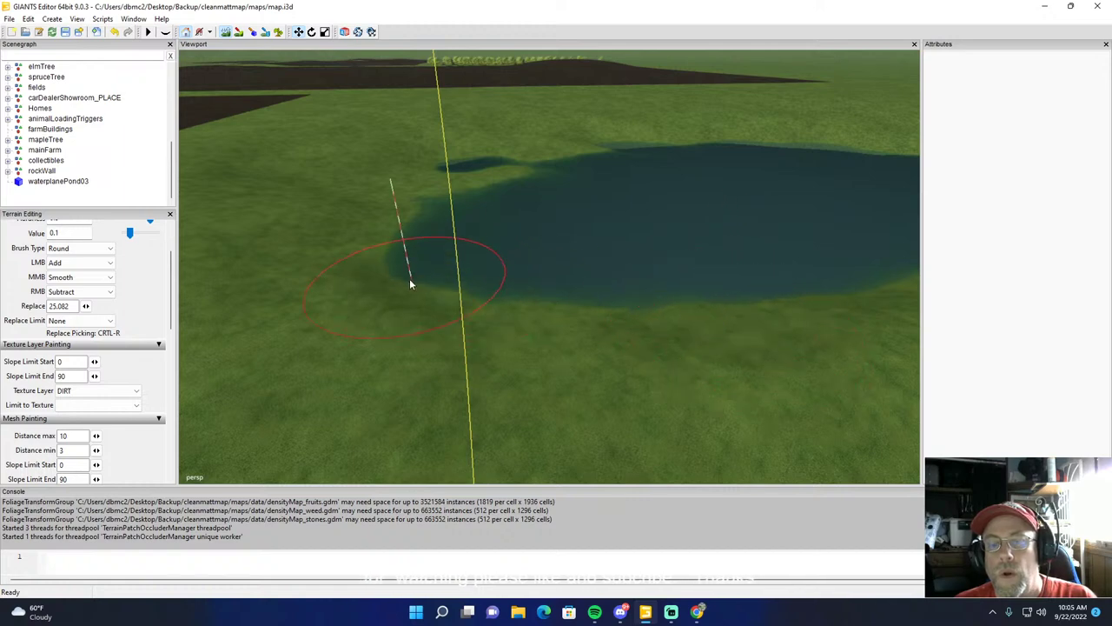
mouse_move(355, 265)
right_down()
mouse_move(336, 254)
mouse_move(388, 236)
right_up()
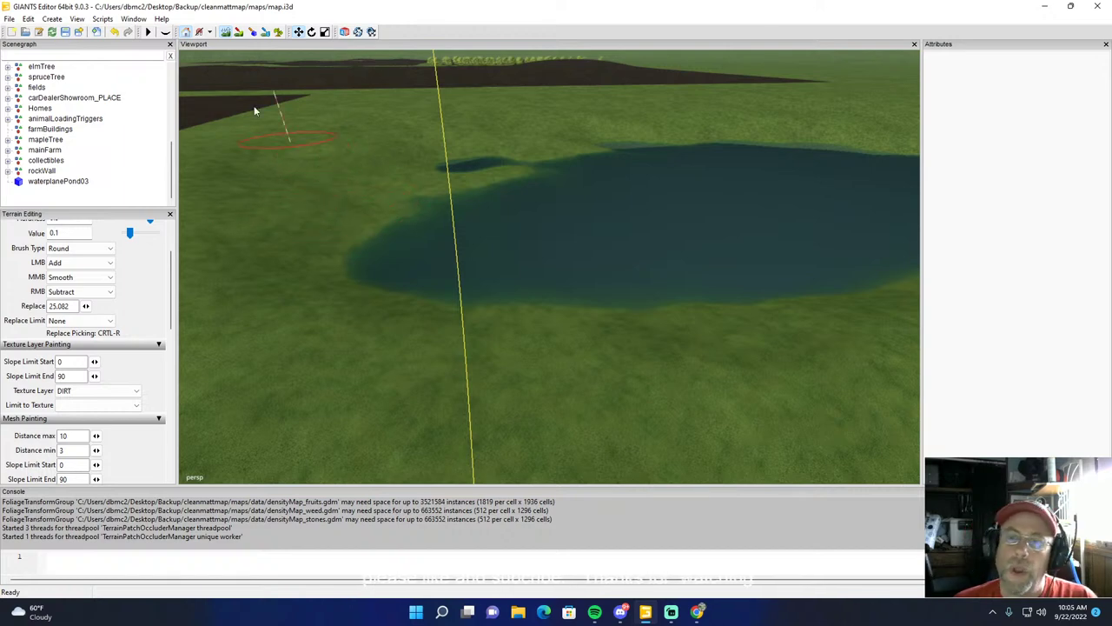
click(225, 32)
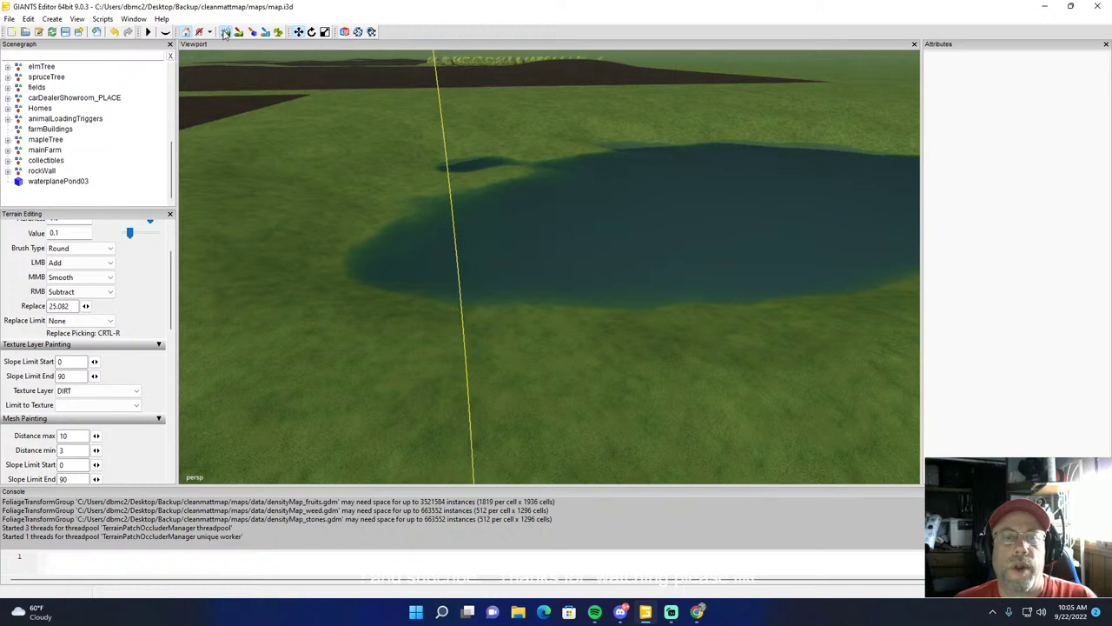
Step: Examine the enlarged pond, the curved bank, the adjoining fields and the ground towards the river from several sides
scroll(322, 161, down, 5)
scroll(335, 200, down, 5)
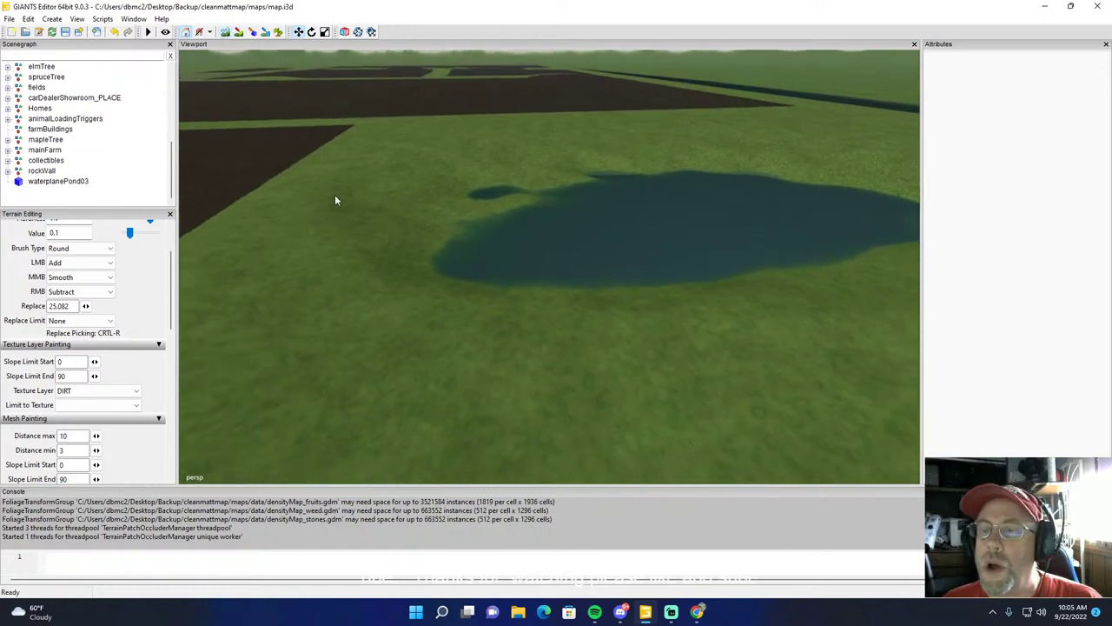
alt+drag(413, 232, 557, 278)
mouse_move(558, 278)
right_down()
mouse_move(561, 269)
mouse_move(455, 249)
mouse_move(447, 261)
mouse_move(501, 212)
mouse_move(598, 252)
mouse_move(596, 287)
mouse_move(643, 313)
mouse_move(585, 269)
mouse_move(609, 246)
mouse_move(841, 289)
mouse_move(370, 305)
mouse_move(514, 263)
mouse_move(522, 229)
mouse_move(504, 311)
mouse_move(471, 301)
mouse_move(401, 318)
mouse_move(504, 283)
mouse_move(462, 257)
mouse_move(629, 283)
mouse_move(446, 278)
mouse_move(313, 292)
mouse_move(504, 288)
mouse_move(683, 255)
mouse_move(710, 224)
mouse_move(718, 231)
mouse_move(310, 278)
mouse_move(337, 324)
mouse_move(342, 289)
mouse_move(390, 266)
mouse_move(406, 279)
mouse_move(457, 208)
mouse_move(450, 276)
mouse_move(440, 236)
mouse_move(449, 202)
right_up()
scroll(449, 197, up, 5)
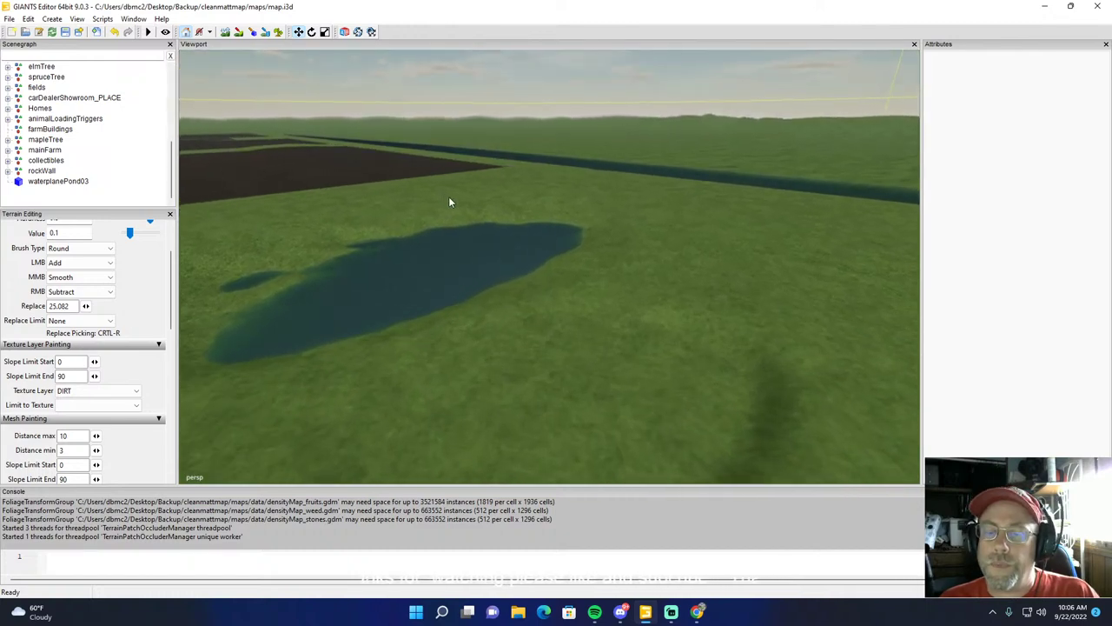
click(225, 32)
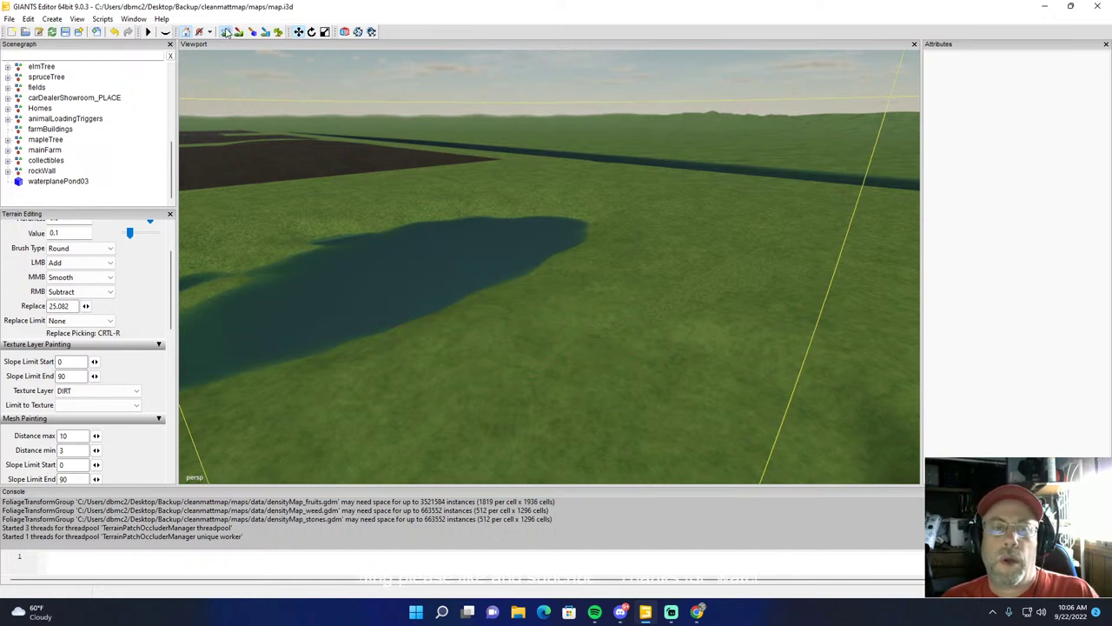
alt+drag(599, 177, 546, 133)
right_drag(545, 138, 812, 300)
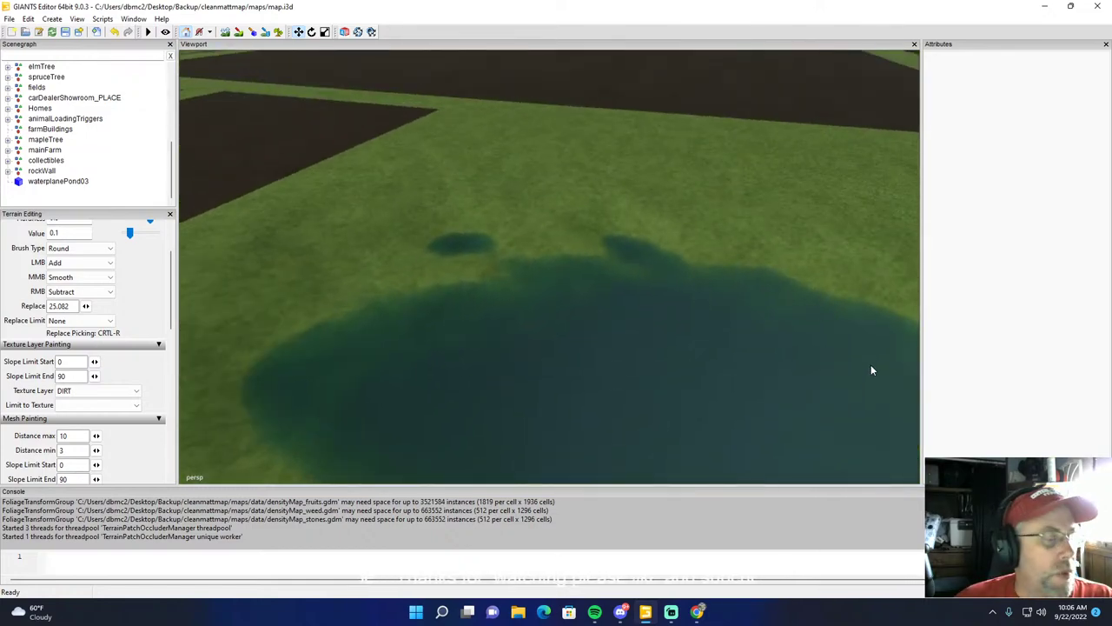
right_drag(830, 323, 587, 231)
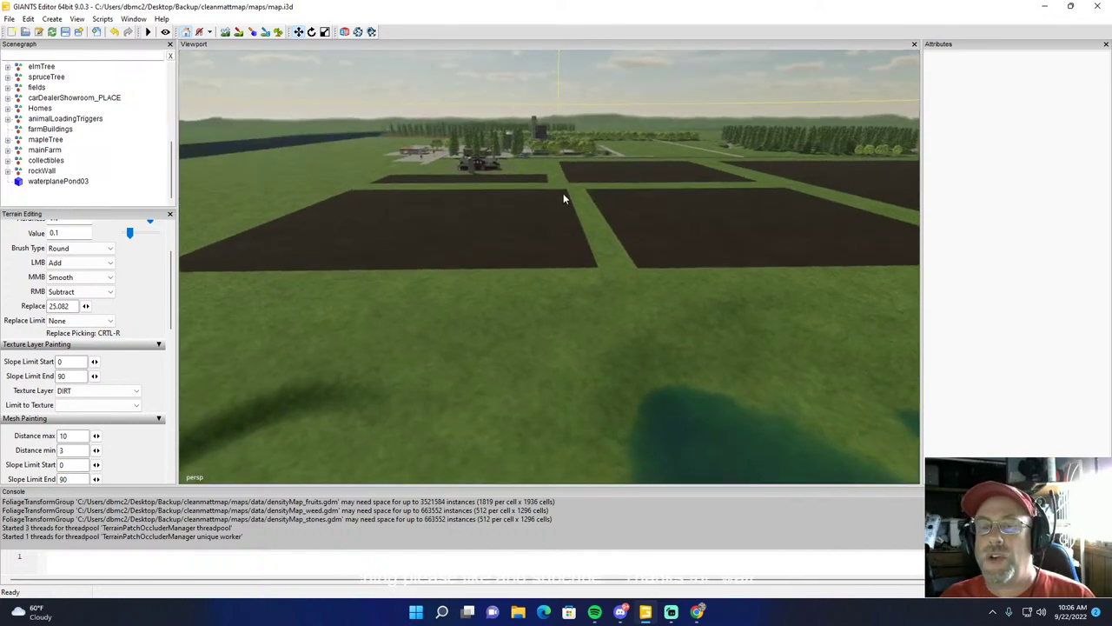
alt+drag(660, 203, 784, 204)
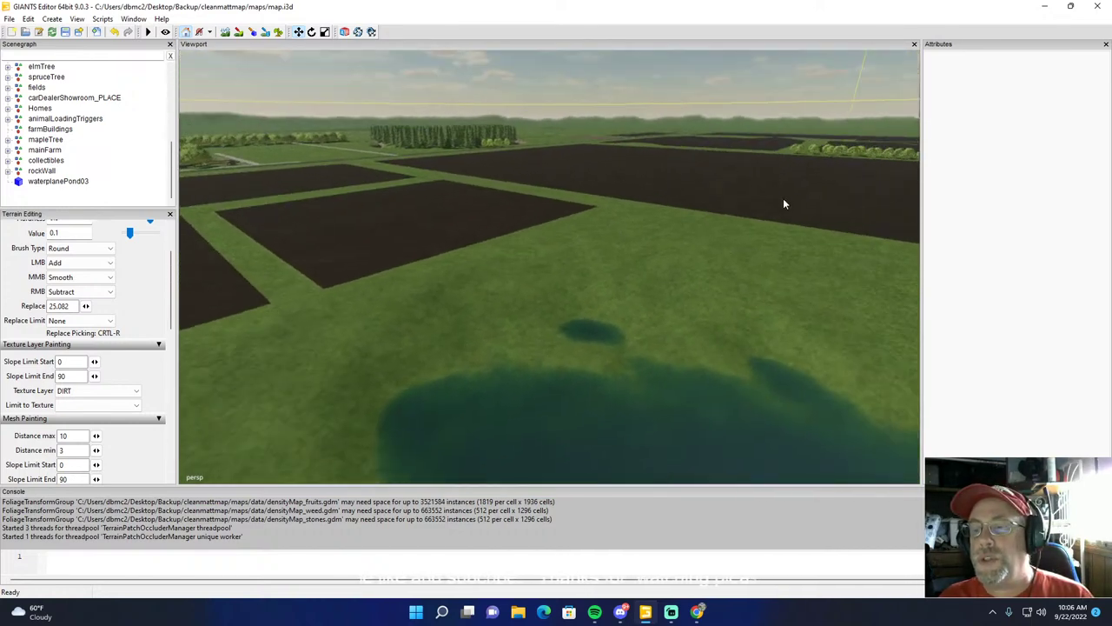
alt+drag(527, 228, 560, 223)
right_drag(561, 224, 353, 308)
right_drag(449, 263, 657, 196)
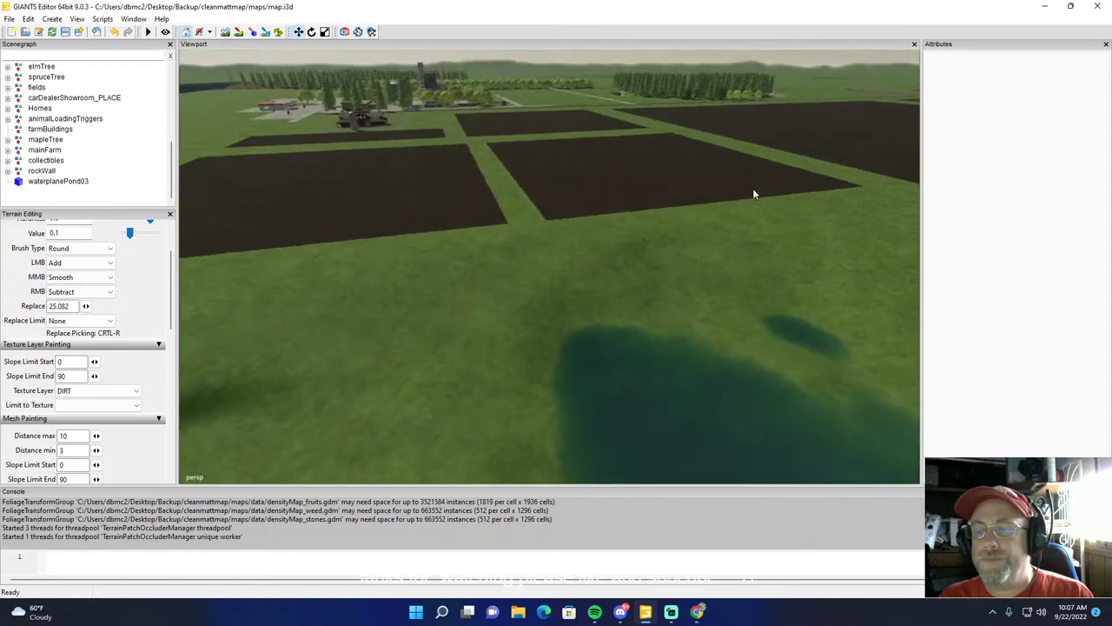
right_drag(745, 215, 796, 289)
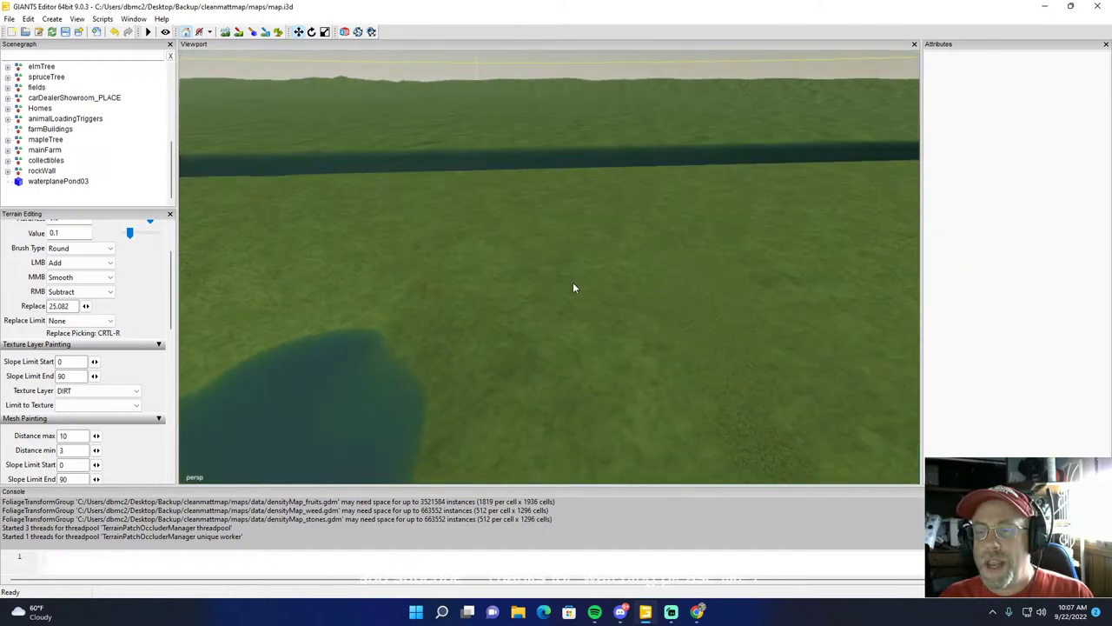
right_drag(717, 239, 753, 198)
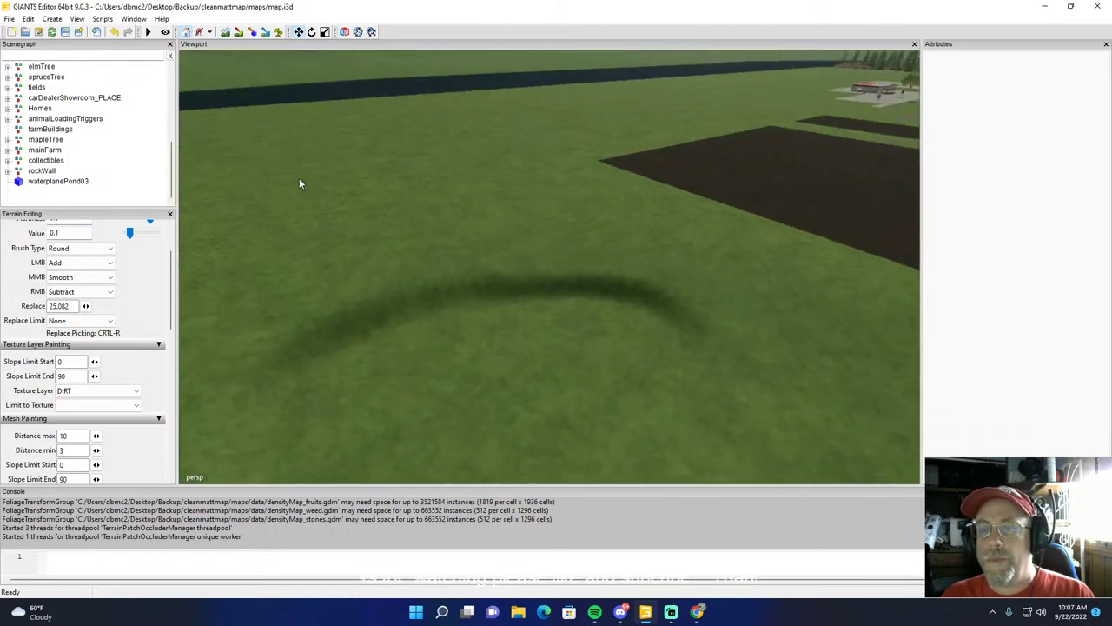
right_drag(508, 174, 438, 201)
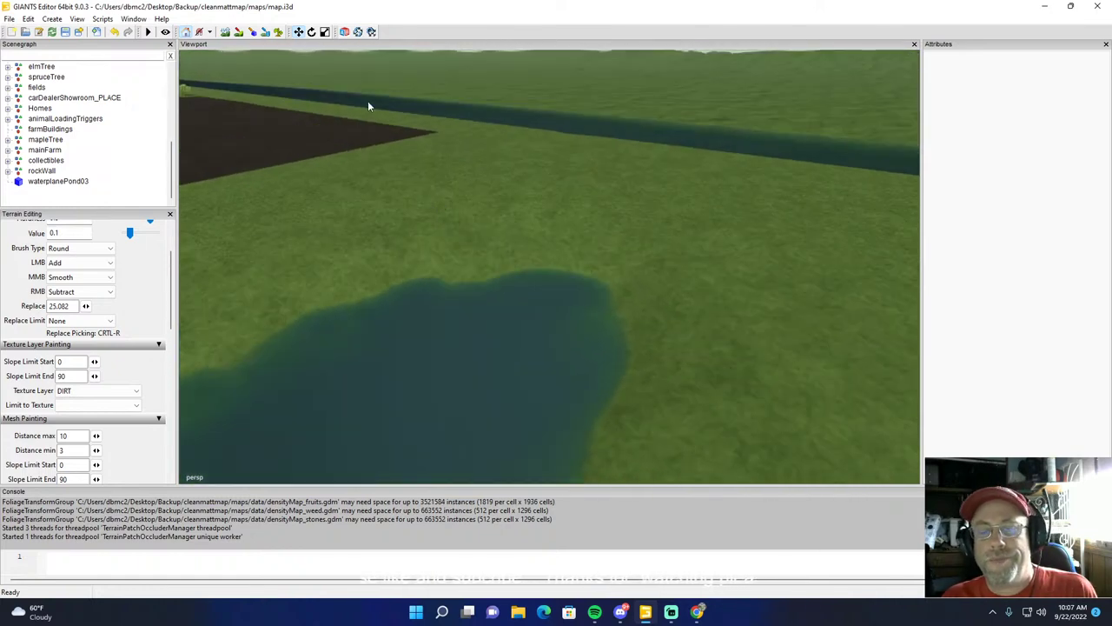
Step: Lower the terrain at the pond's river end to carve side inlets and a channel connecting the pond to the river, and leave sculpting
click(226, 33)
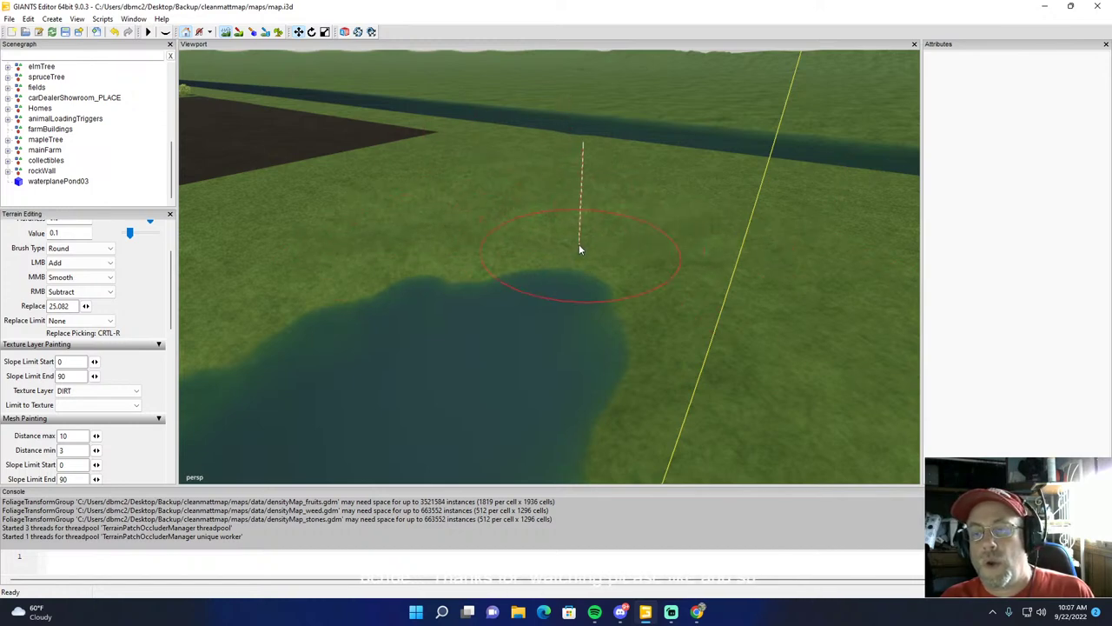
right_click(431, 224)
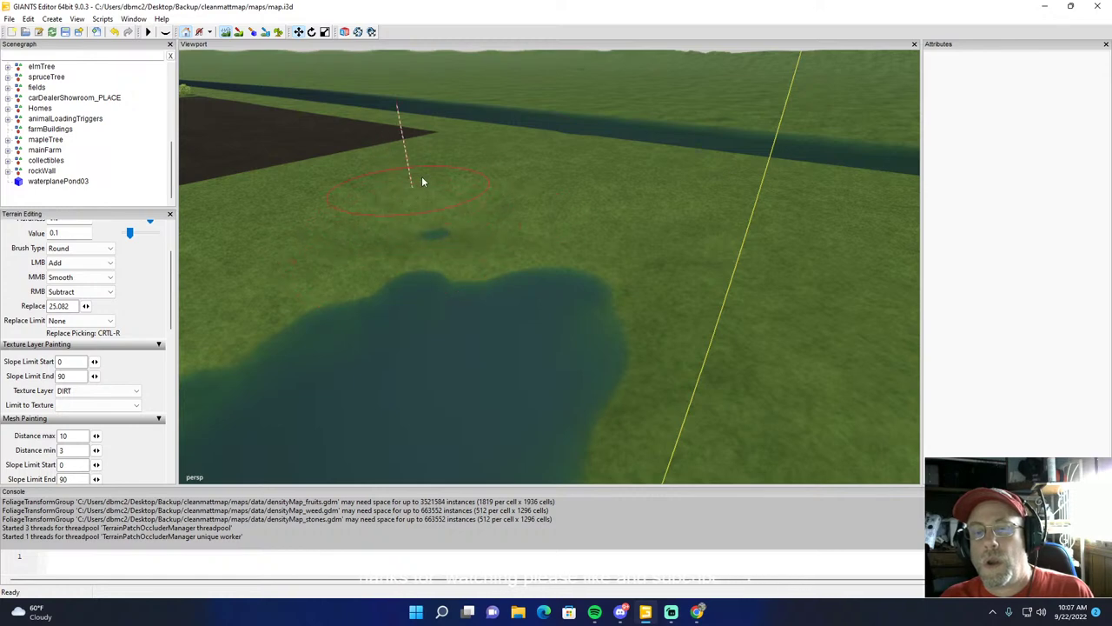
mouse_move(437, 257)
right_down()
mouse_move(405, 269)
mouse_move(491, 239)
right_up()
mouse_move(706, 296)
right_down()
mouse_move(831, 325)
mouse_move(697, 334)
mouse_move(852, 305)
mouse_move(800, 282)
right_up()
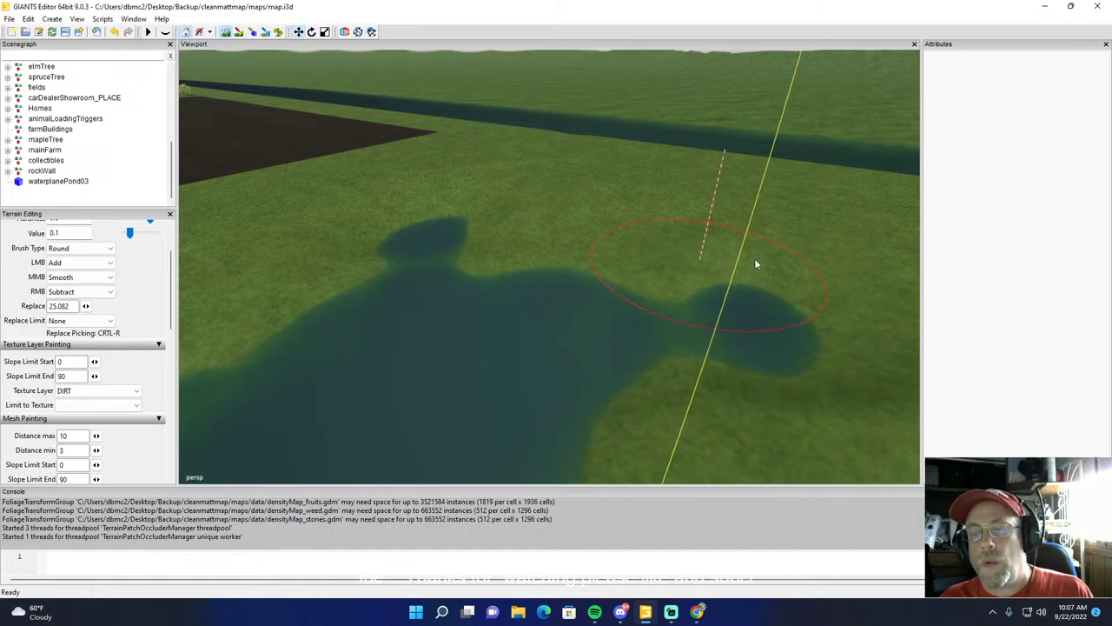
mouse_move(613, 222)
right_down()
mouse_move(622, 205)
mouse_move(574, 185)
mouse_move(547, 218)
mouse_move(549, 246)
right_up()
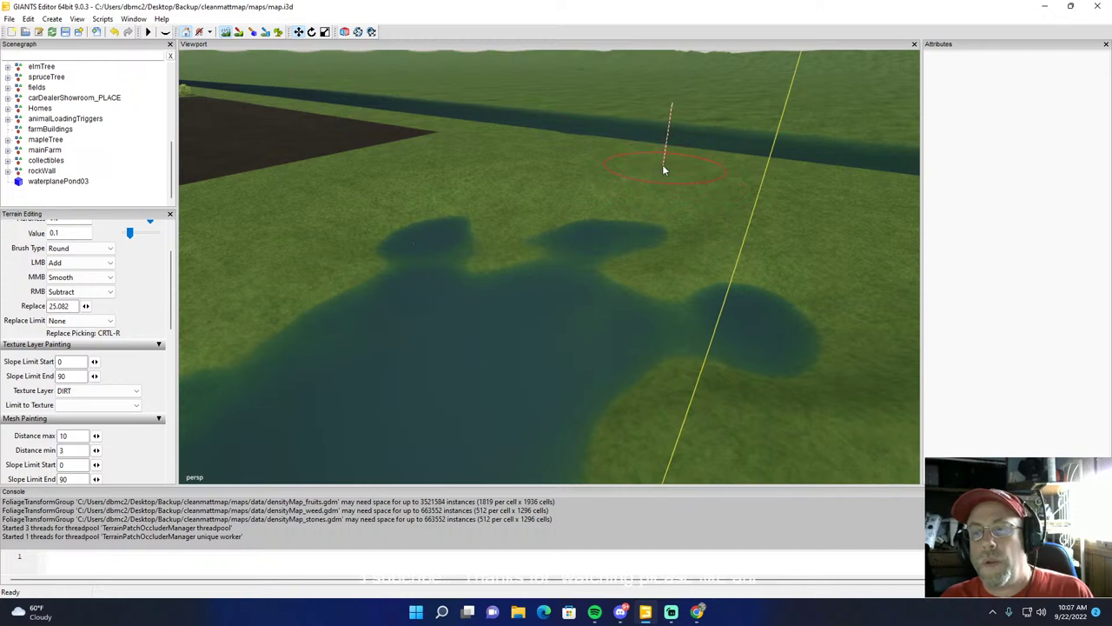
mouse_move(665, 165)
right_down()
mouse_move(678, 162)
mouse_move(675, 172)
mouse_move(680, 161)
mouse_move(671, 171)
right_up()
mouse_move(654, 208)
right_down()
mouse_move(696, 164)
mouse_move(686, 193)
right_up()
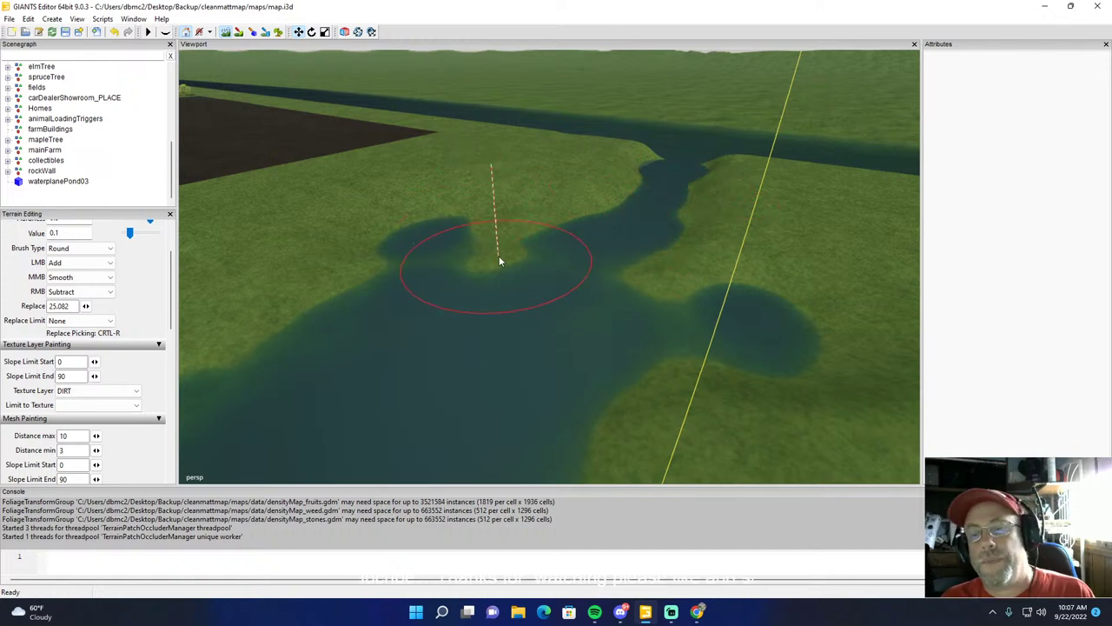
click(222, 34)
Step: Resume sculpting and lower the grass beside the inlets on the field side to extend the pond towards the field
scroll(463, 167, down, 1)
alt+drag(462, 162, 411, 178)
mouse_move(411, 183)
right_down()
mouse_move(507, 241)
mouse_move(549, 231)
mouse_move(325, 268)
mouse_move(392, 218)
mouse_move(688, 186)
mouse_move(670, 209)
mouse_move(522, 251)
mouse_move(698, 286)
mouse_move(678, 345)
mouse_move(449, 357)
mouse_move(306, 295)
mouse_move(631, 265)
mouse_move(474, 296)
mouse_move(469, 273)
mouse_move(583, 261)
mouse_move(801, 263)
mouse_move(596, 276)
mouse_move(651, 240)
mouse_move(873, 239)
mouse_move(700, 277)
mouse_move(692, 220)
mouse_move(539, 260)
mouse_move(409, 259)
mouse_move(500, 240)
right_up()
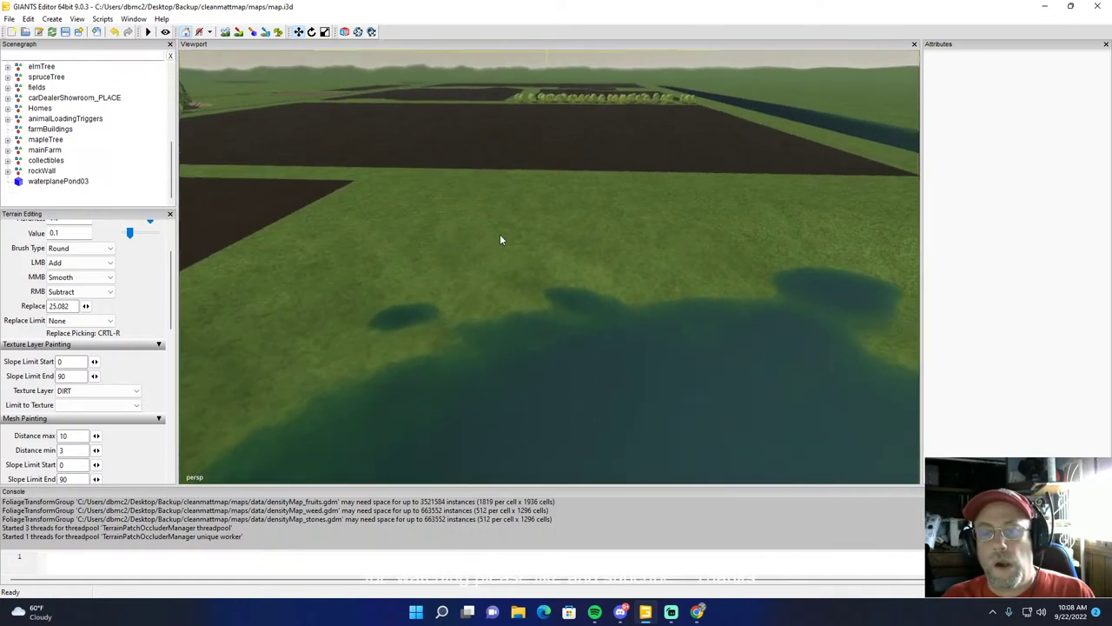
right_drag(539, 276, 598, 248)
key(w)
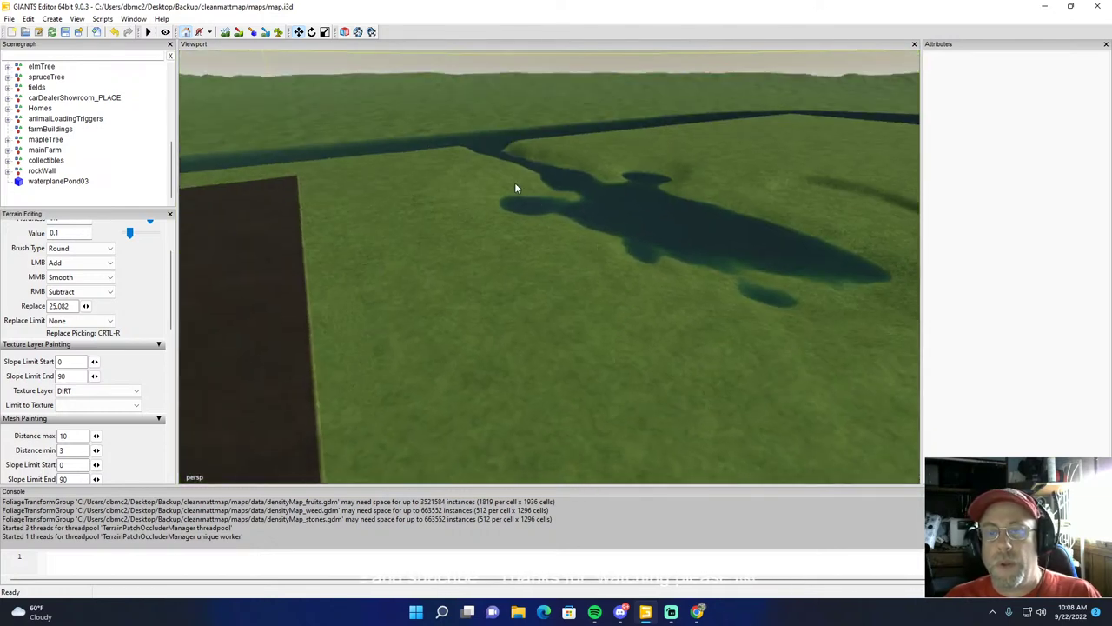
click(226, 33)
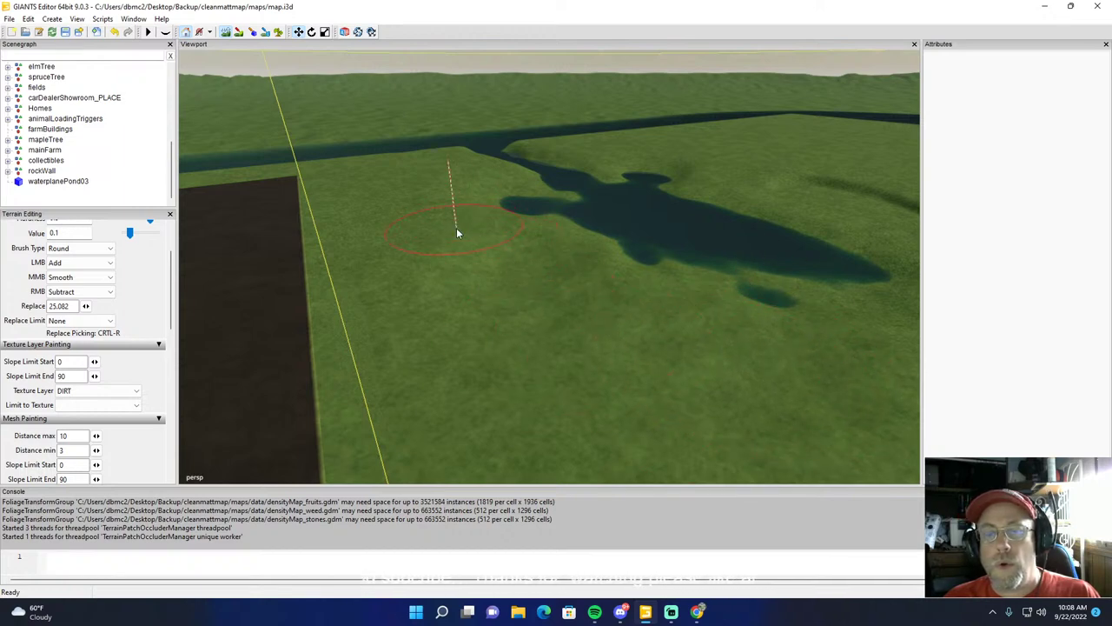
right_click(556, 255)
mouse_move(572, 251)
right_down()
mouse_move(544, 233)
mouse_move(501, 233)
right_up()
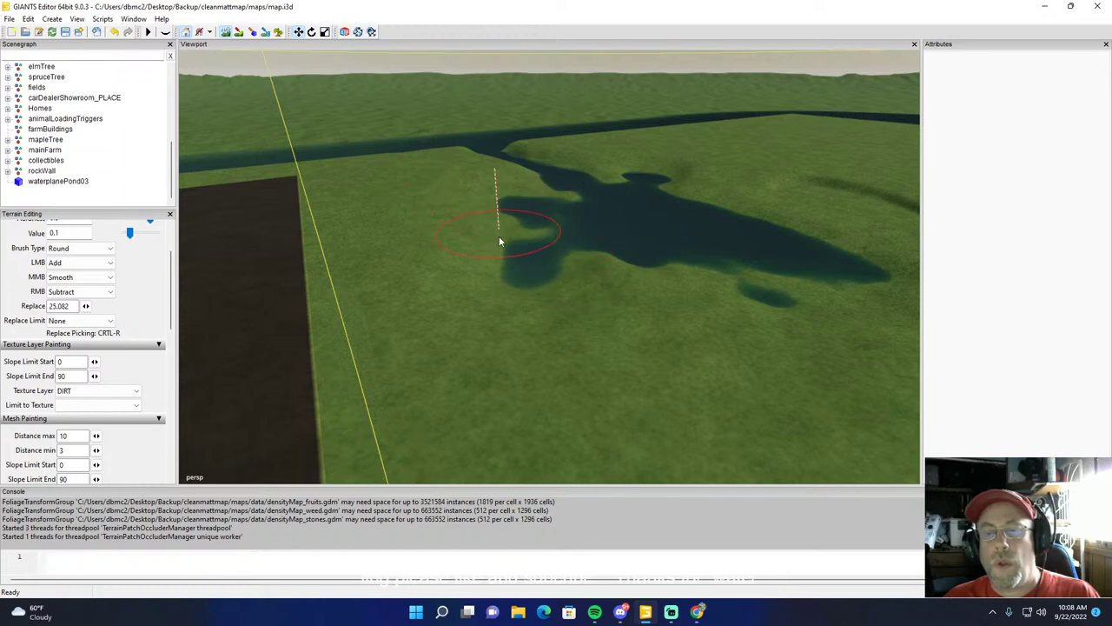
Step: Lower more ground on the field side to merge the separate puddle into the pond, smooth the raised spots in its bed, and leave sculpting
right_click(695, 293)
mouse_move(677, 301)
right_down()
mouse_move(628, 293)
mouse_move(599, 261)
mouse_move(757, 308)
mouse_move(791, 351)
mouse_move(751, 368)
mouse_move(637, 377)
mouse_move(696, 384)
right_up()
mouse_move(639, 371)
mouse_down()
mouse_move(576, 348)
mouse_move(721, 365)
mouse_move(839, 346)
mouse_move(784, 339)
mouse_move(540, 233)
mouse_up()
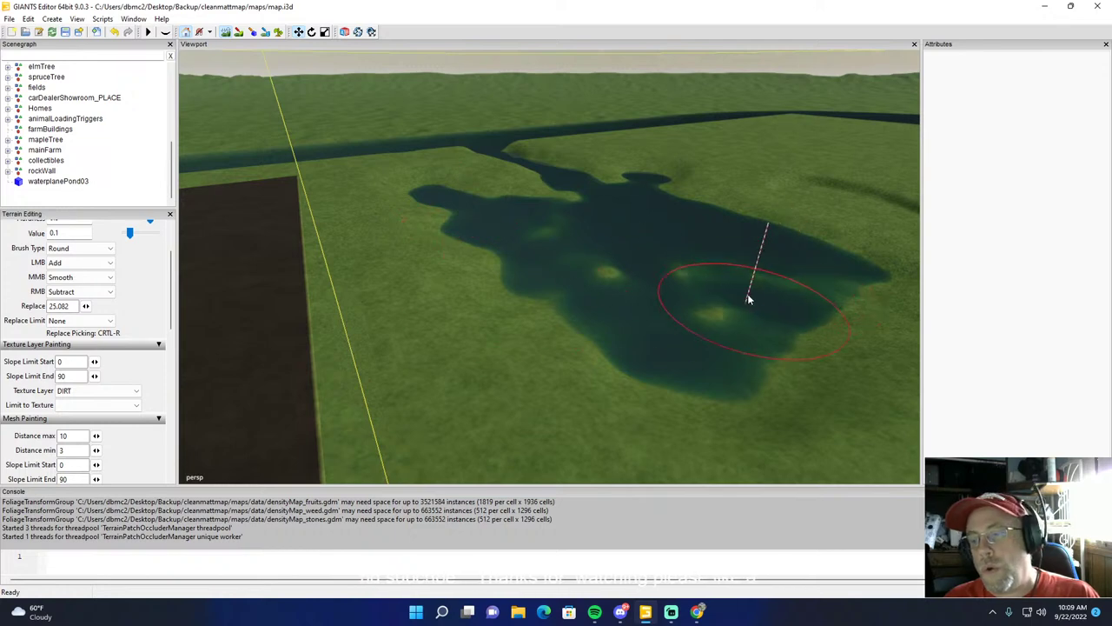
mouse_move(710, 300)
middle_down()
mouse_move(574, 234)
mouse_move(718, 296)
mouse_move(799, 268)
mouse_move(809, 330)
mouse_move(842, 345)
mouse_move(833, 364)
mouse_move(818, 351)
middle_up()
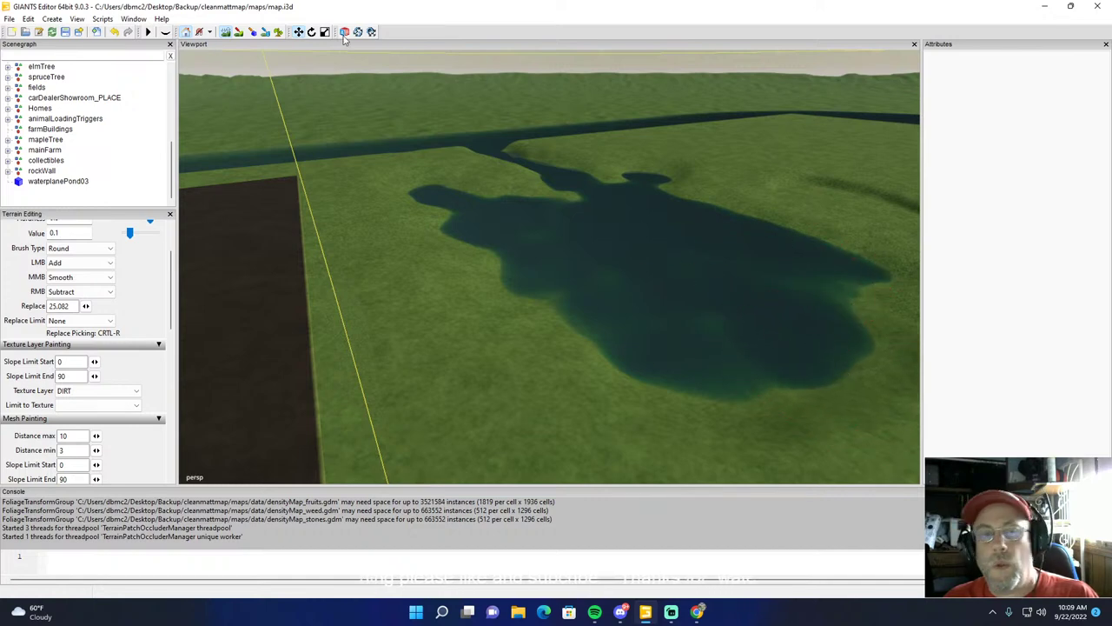
click(230, 35)
Step: Examine the widened pond, its river channel, the adjoining fields and the curved bank from several sides
alt+drag(377, 140, 578, 163)
scroll(561, 167, up, 2)
scroll(578, 163, up, 5)
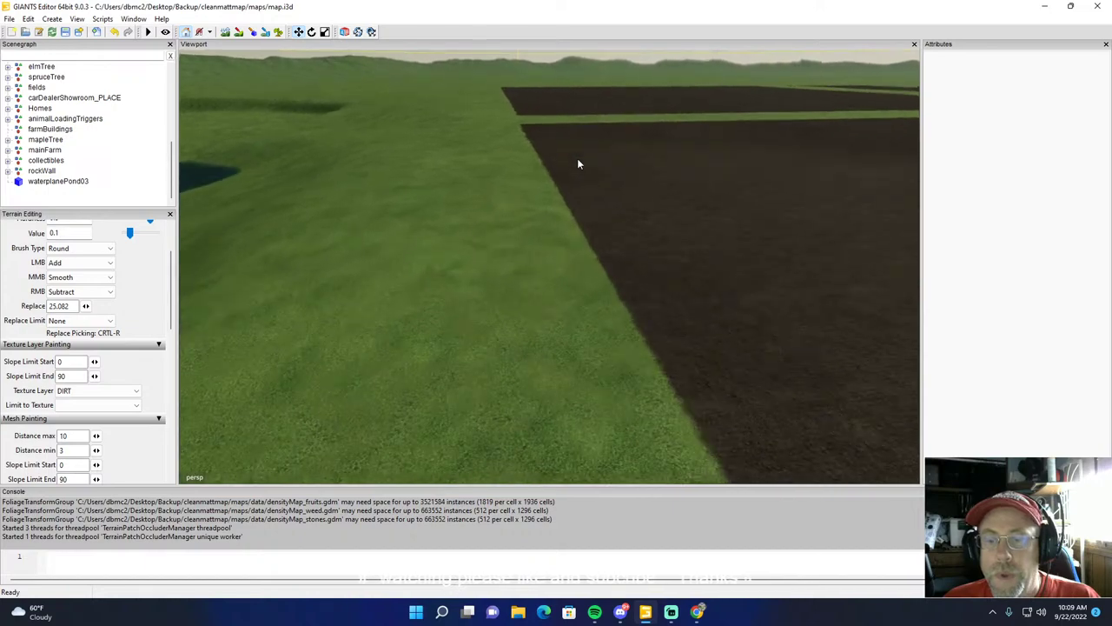
scroll(579, 163, up, 3)
right_drag(579, 164, 610, 175)
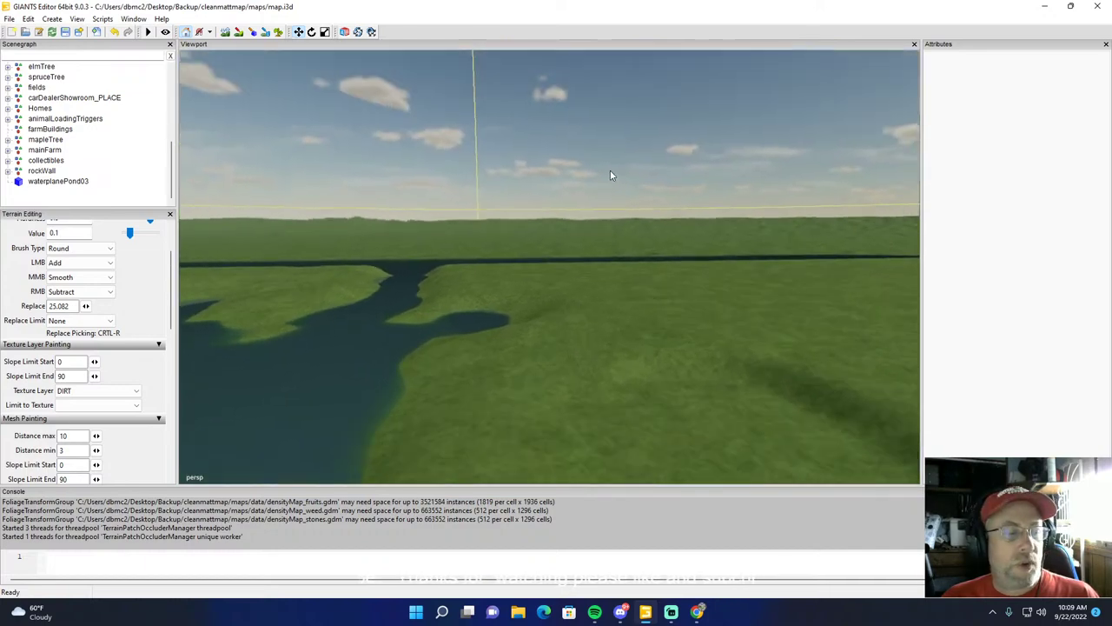
scroll(610, 175, up, 5)
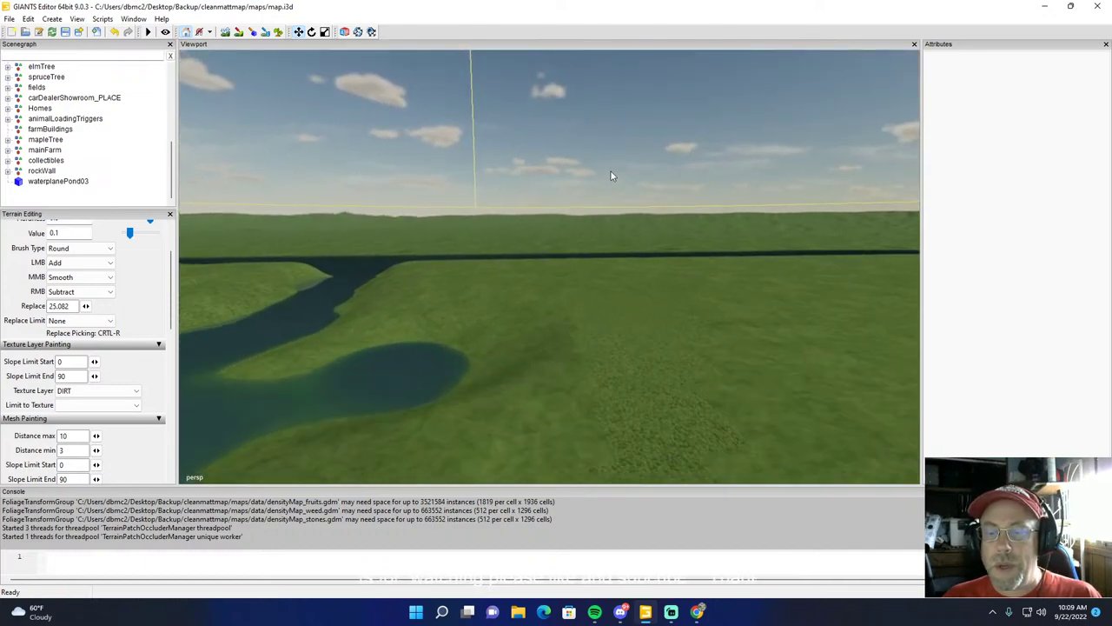
right_drag(611, 171, 1103, 230)
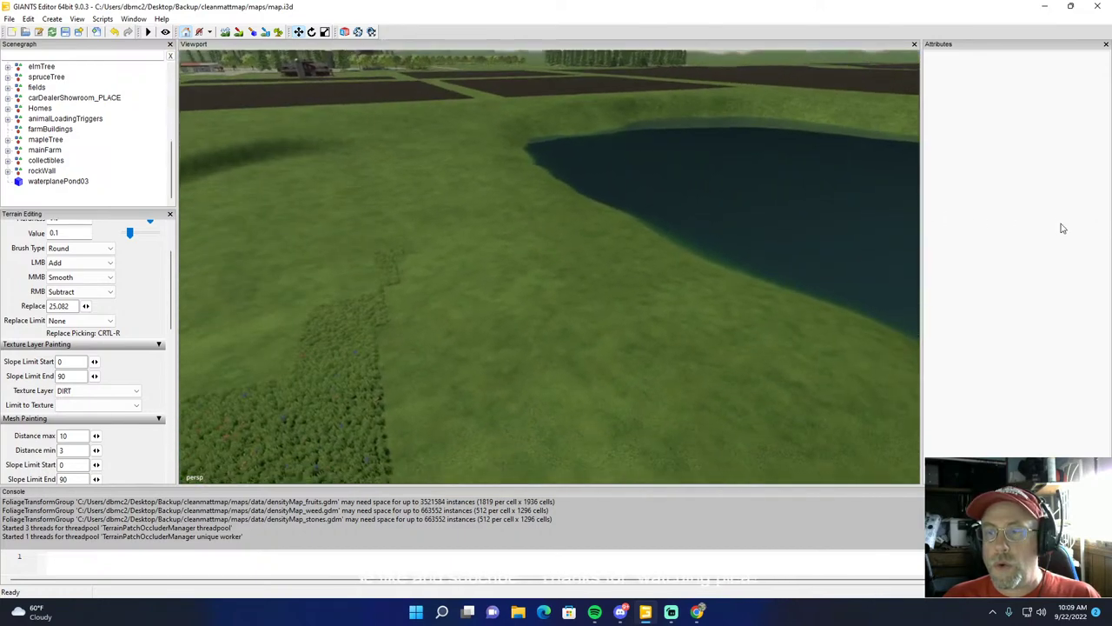
right_drag(636, 205, 444, 151)
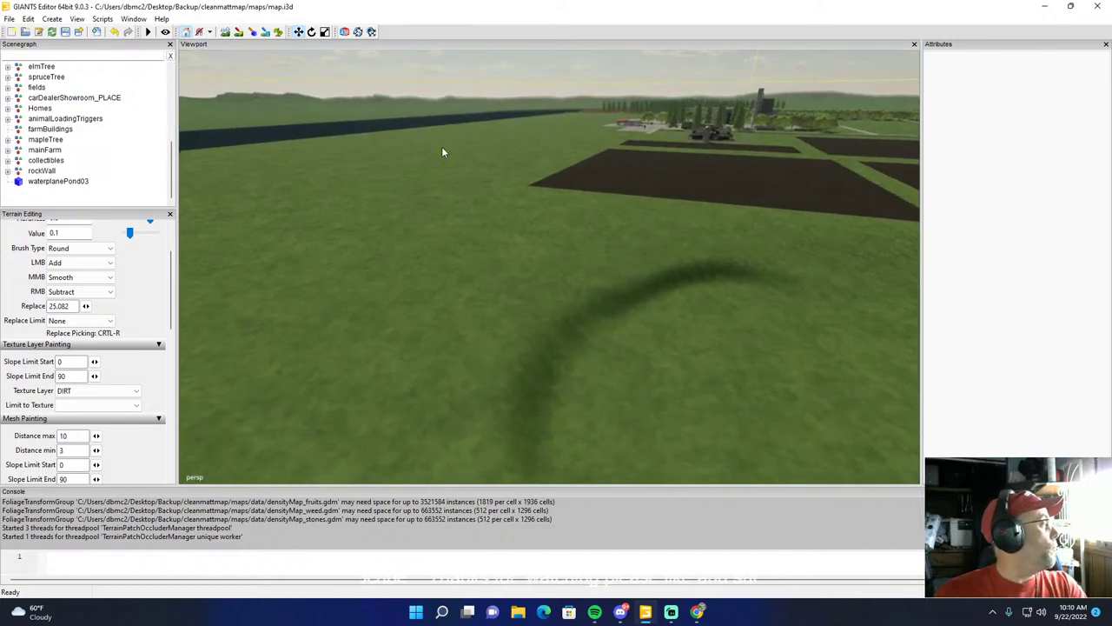
Step: Use foliage painting on the meadow layer to erase the leftover strip of plants on the grass beside the pond
mouse_move(442, 152)
right_down()
mouse_move(817, 186)
mouse_move(611, 199)
mouse_move(508, 175)
mouse_move(713, 218)
mouse_move(869, 206)
mouse_move(851, 187)
mouse_move(688, 190)
right_up()
scroll(576, 186, down, 6)
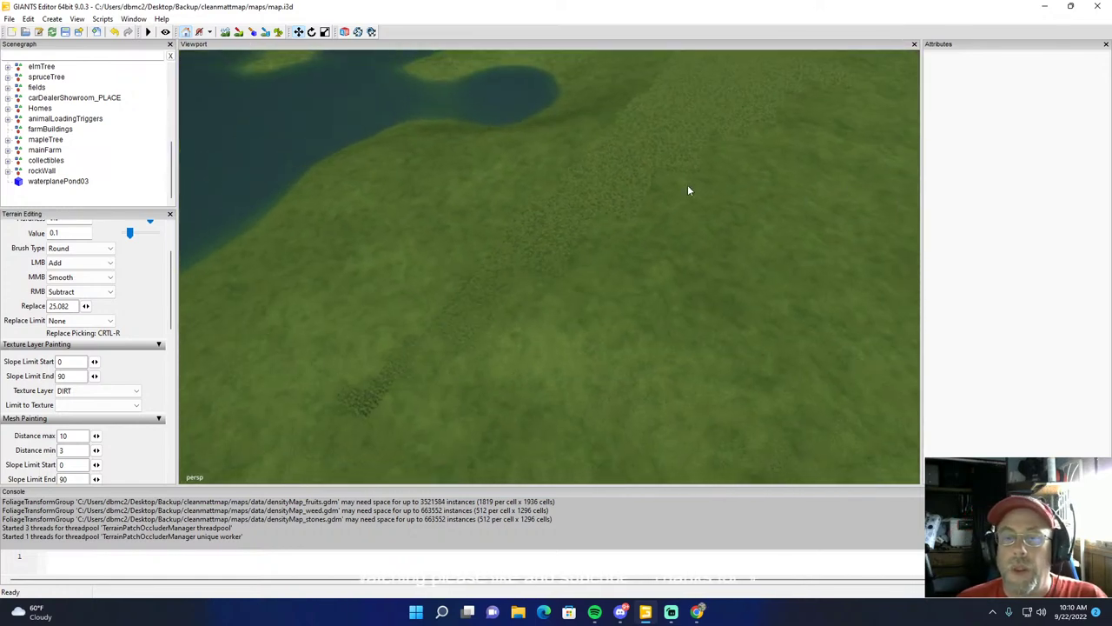
click(284, 32)
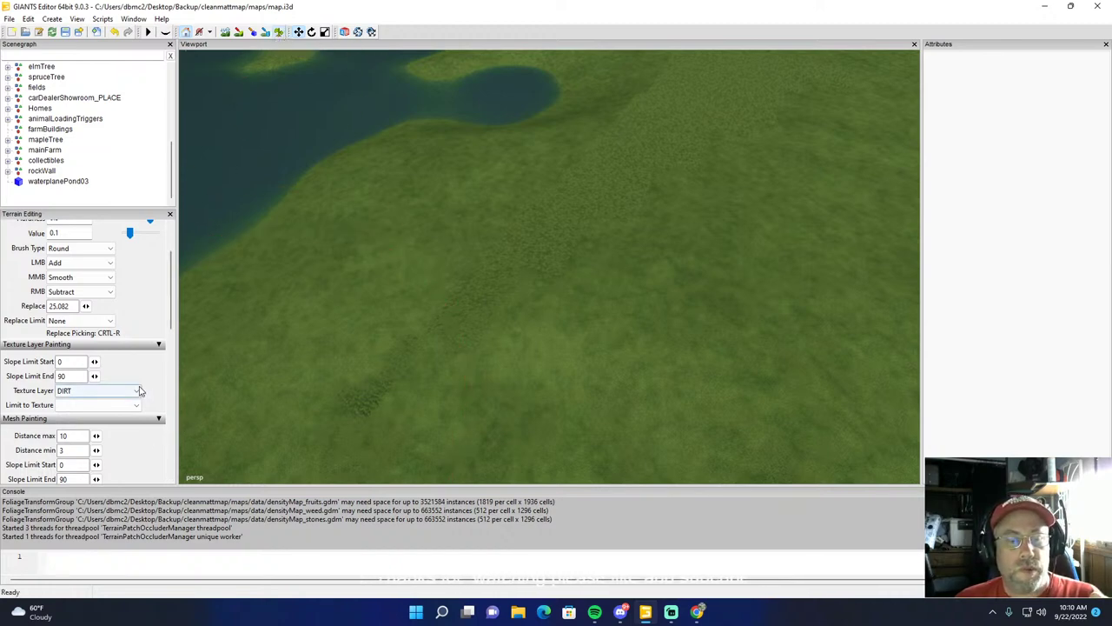
scroll(146, 399, down, 5)
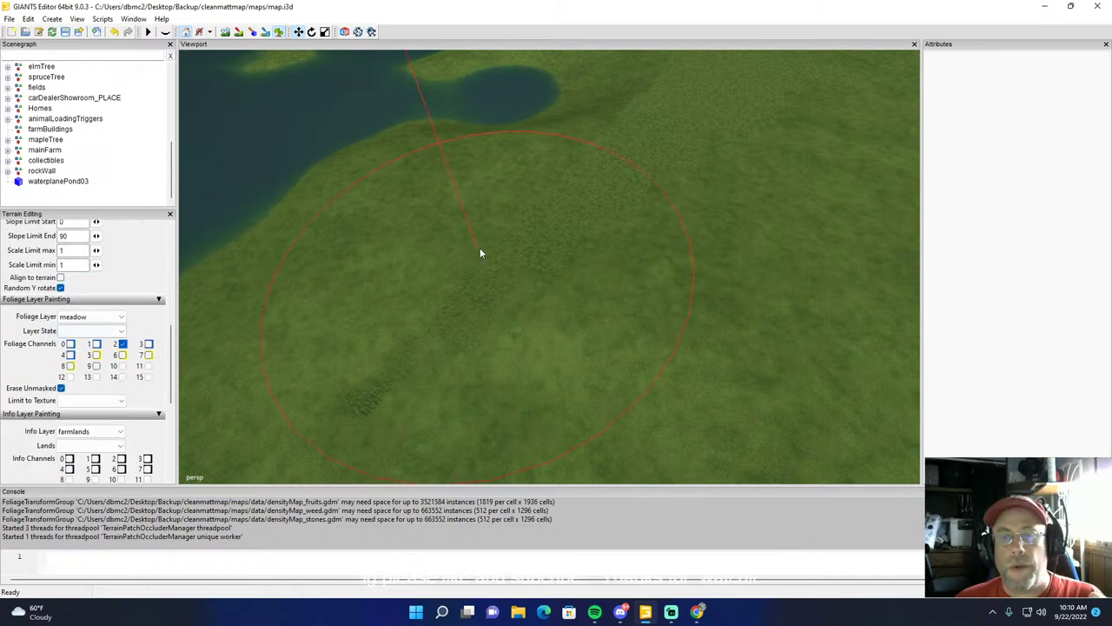
mouse_move(499, 271)
right_down()
mouse_move(543, 257)
mouse_move(685, 153)
right_up()
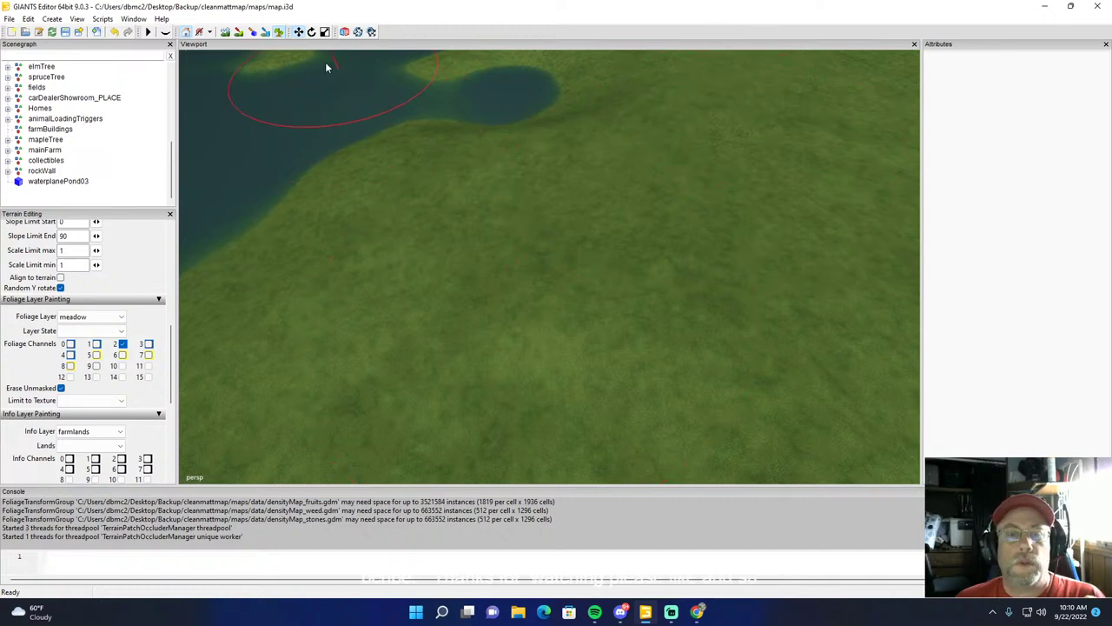
Step: Examine the pond's shoreline, the cleared grass and the surrounding ground from several sides
scroll(428, 100, down, 4)
alt+drag(557, 218, 567, 175)
right_drag(567, 176, 534, 268)
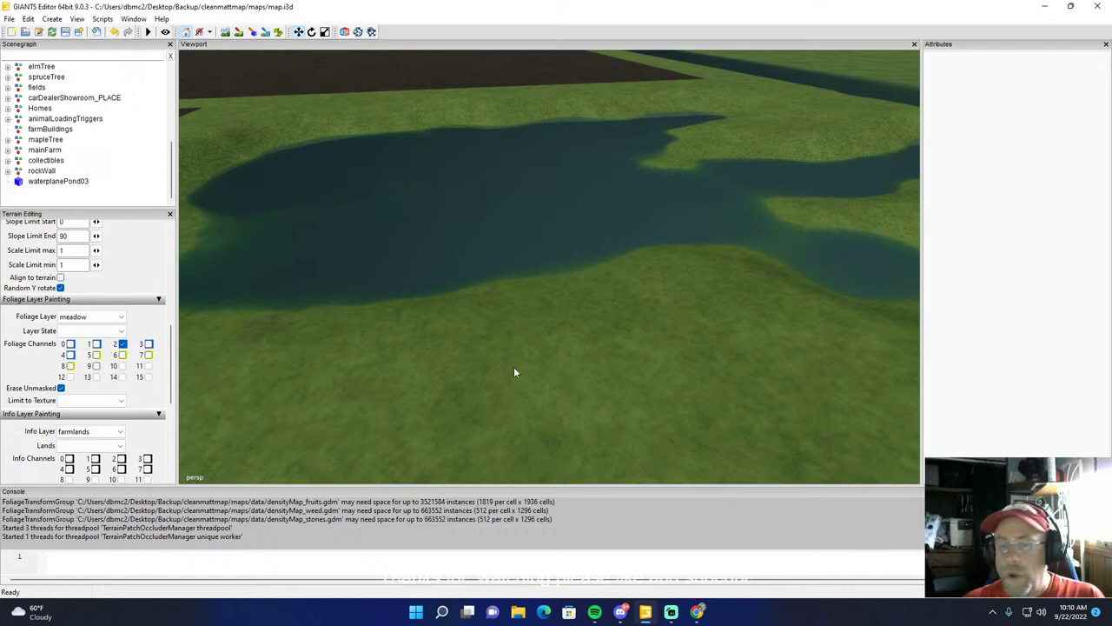
right_drag(525, 393, 479, 388)
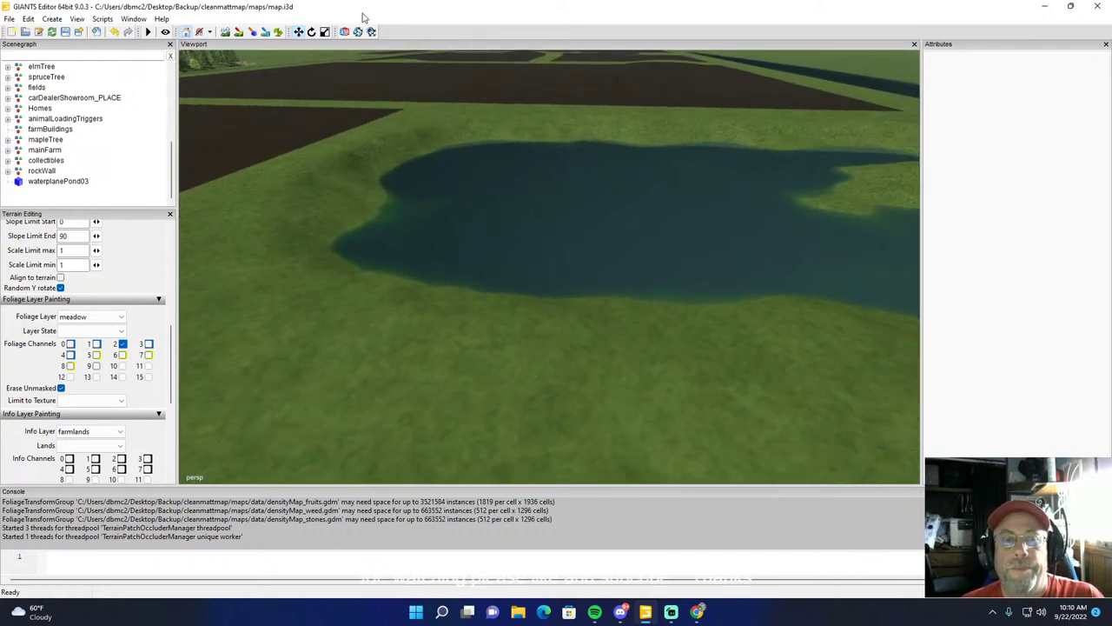
click(225, 32)
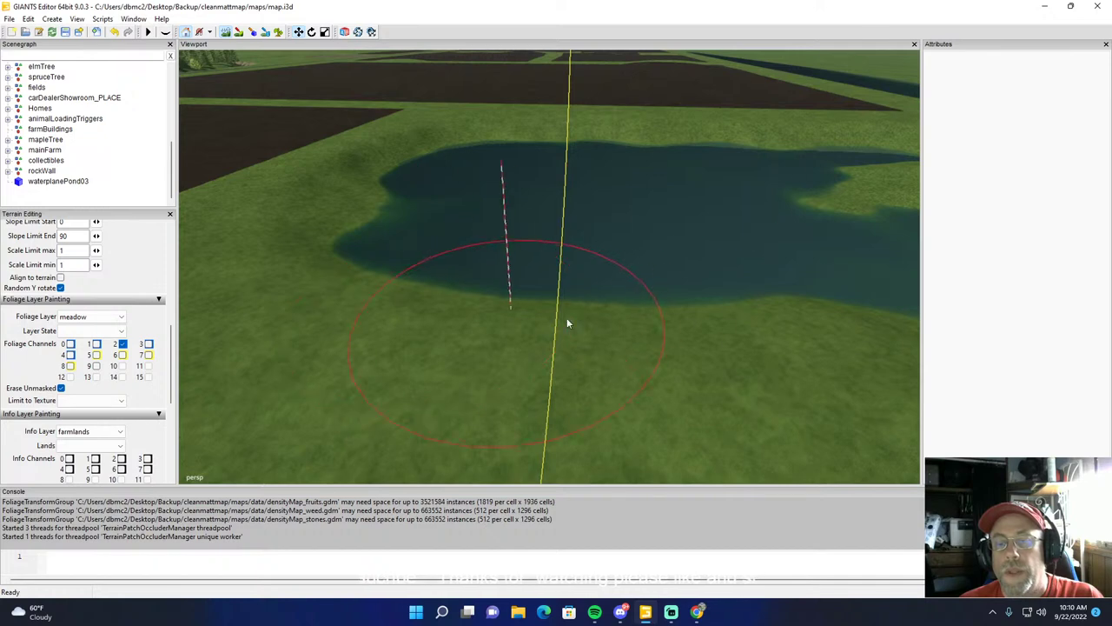
click(225, 33)
alt+right_drag(467, 159, 455, 228)
alt+drag(455, 228, 265, 213)
scroll(496, 278, up, 4)
alt+drag(487, 278, 263, 299)
right_drag(264, 304, 670, 213)
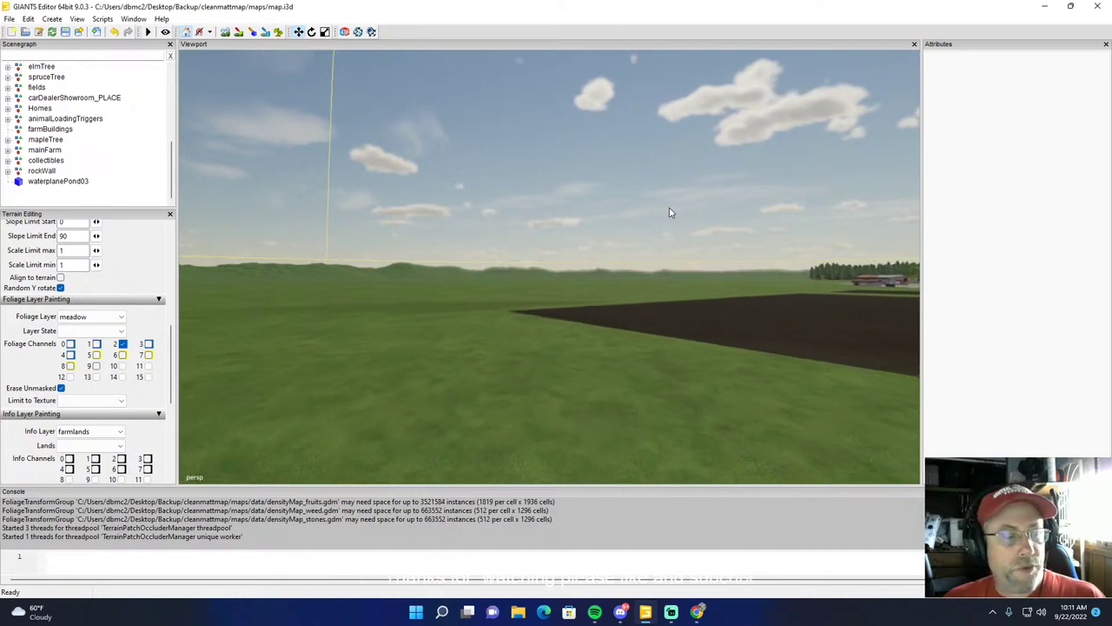
Step: Save the map and examine the curved bank, the pond and the neighbouring field edges from above
scroll(669, 212, up, 2)
alt+drag(597, 252, 763, 292)
right_drag(763, 293, 753, 341)
scroll(753, 341, down, 6)
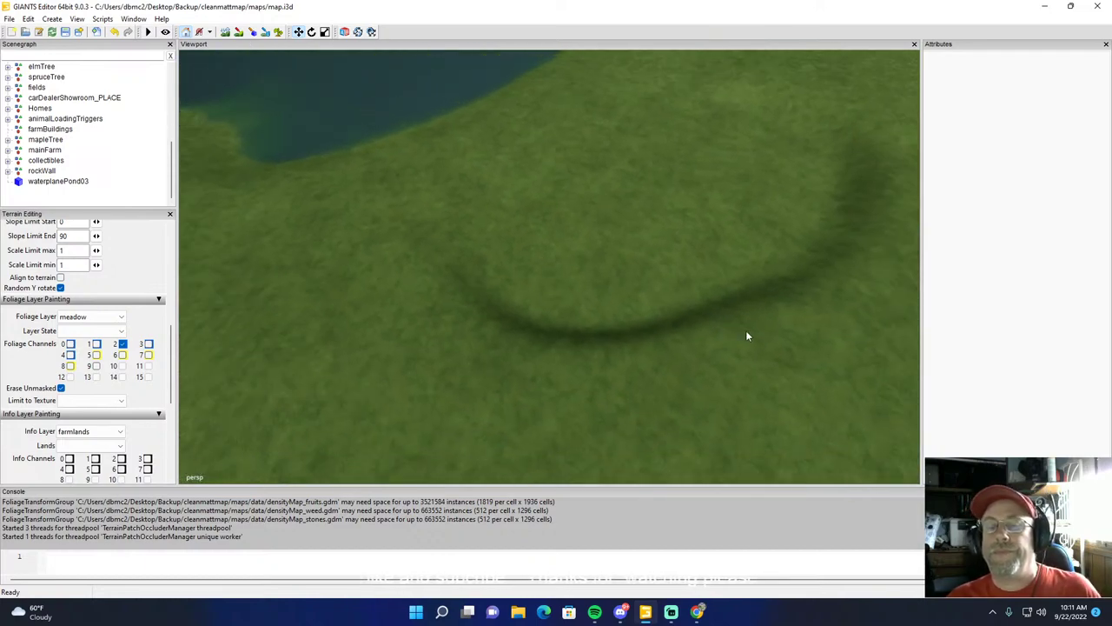
scroll(743, 322, down, 4)
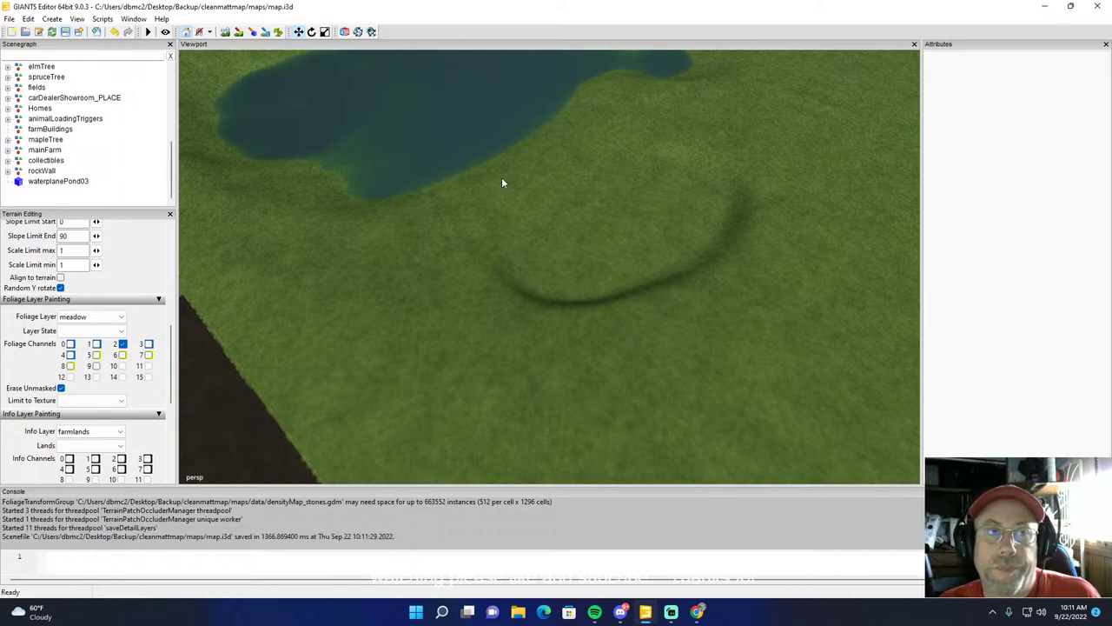
right_drag(502, 177, 398, 124)
alt+drag(398, 120, 469, 177)
scroll(465, 171, down, 6)
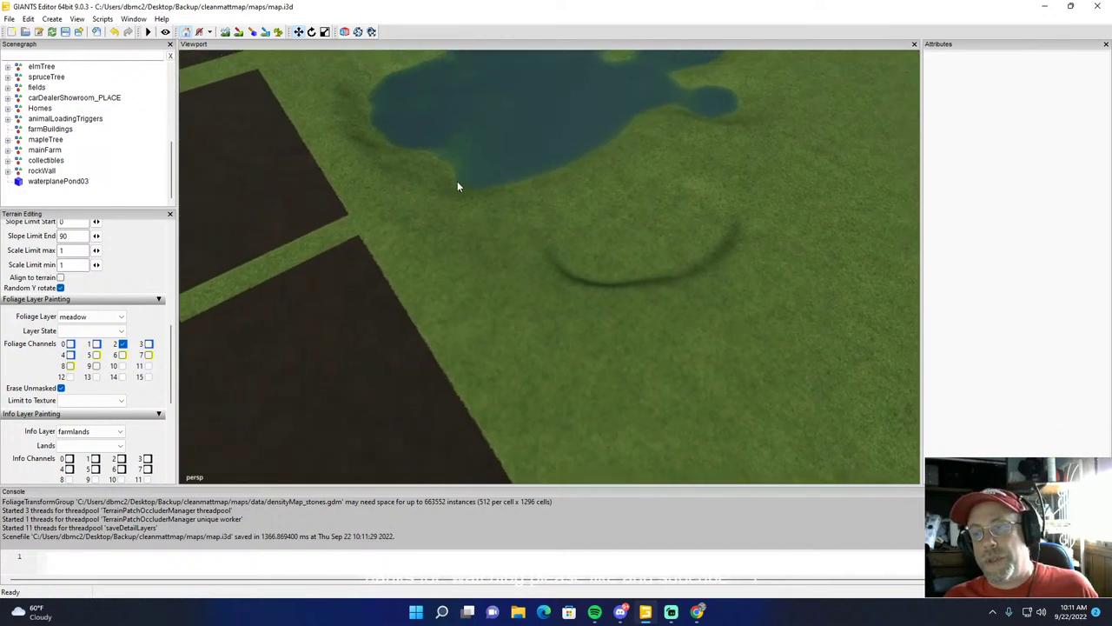
scroll(458, 186, down, 3)
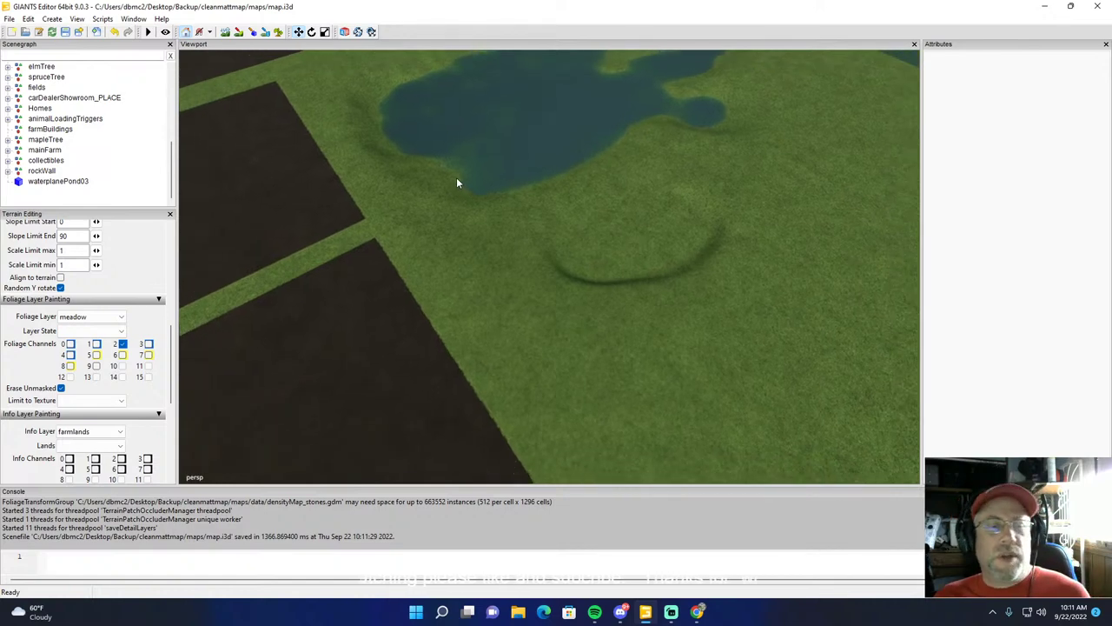
Step: Cancel the first attempt to exit, save map.i3d again, and close the editor
click(1096, 8)
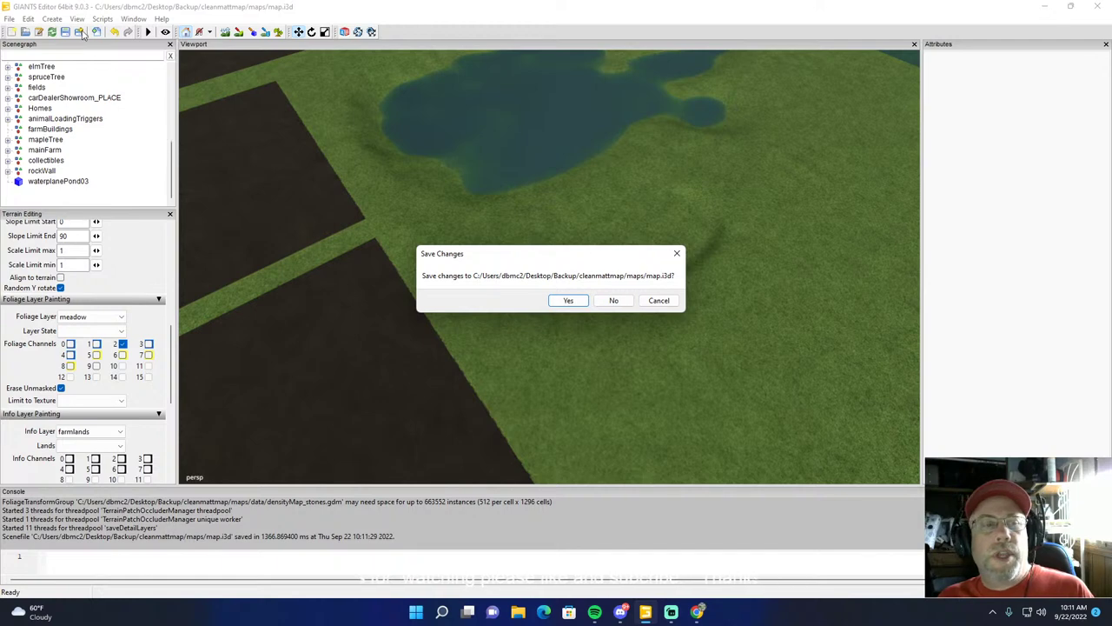
click(658, 301)
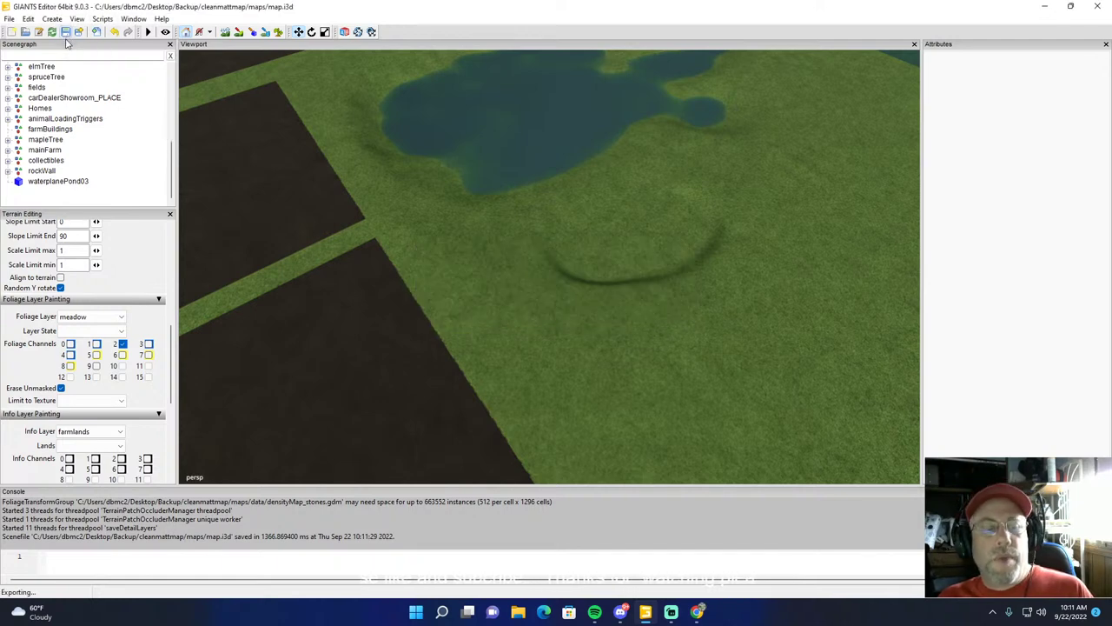
click(1100, 7)
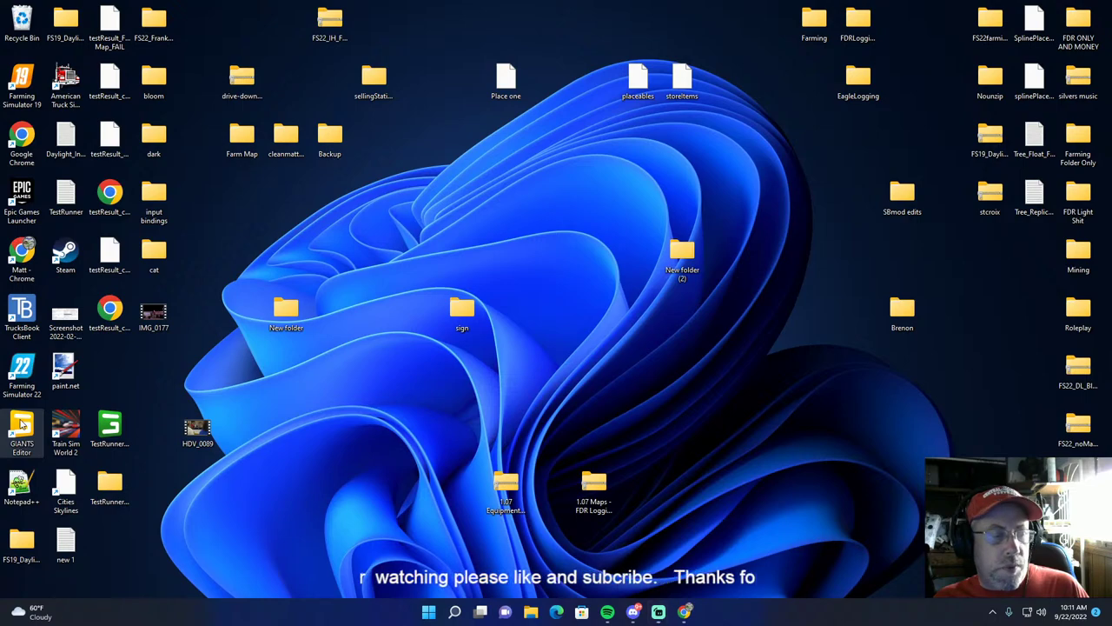
Step: Launch GIANTS Editor, dismiss the welcome window, and create a new mod from the game based on Map : Mod Map US
double_click(22, 423)
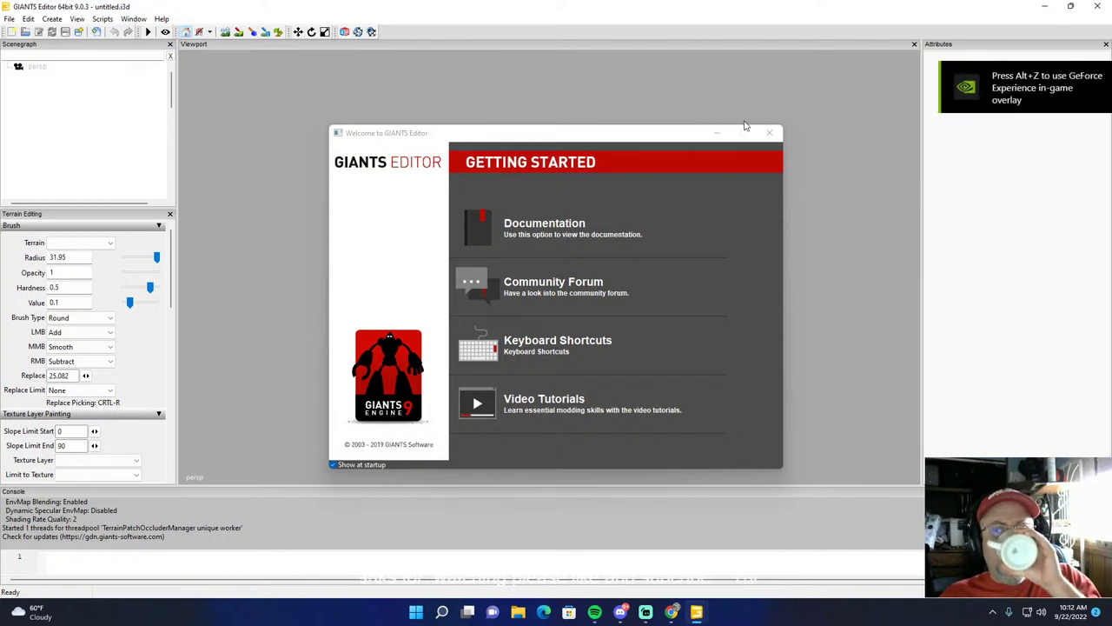
click(768, 135)
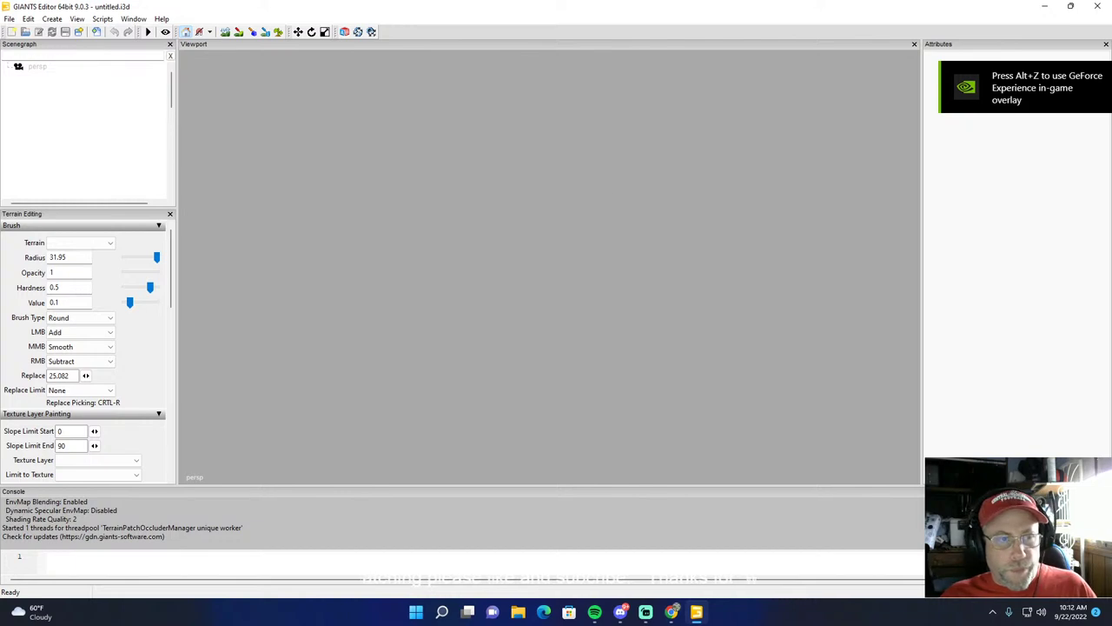
click(9, 19)
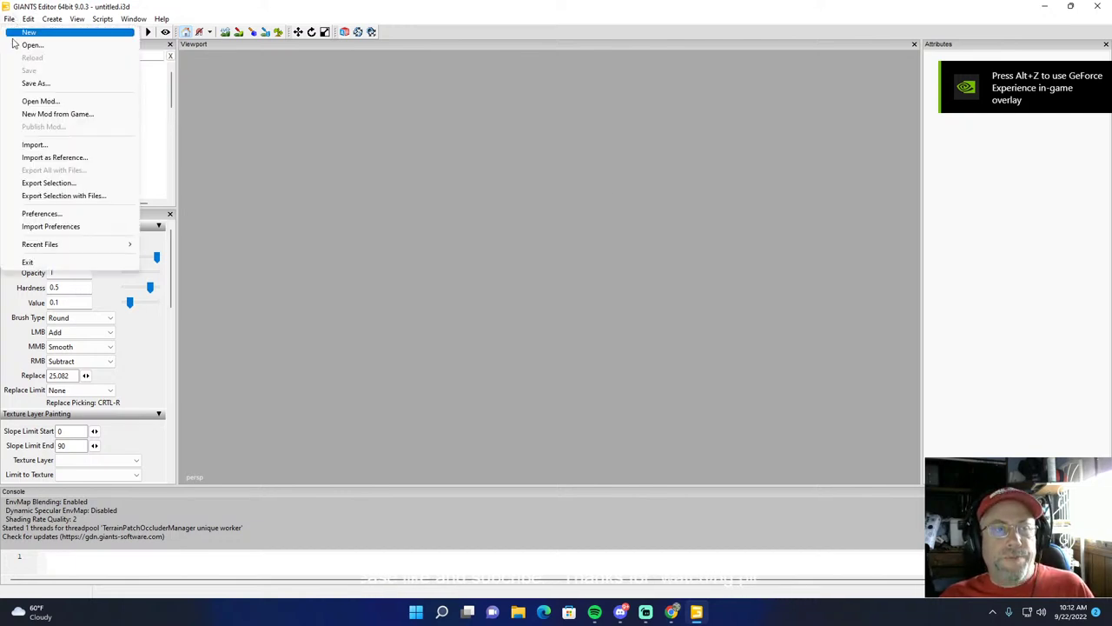
click(37, 115)
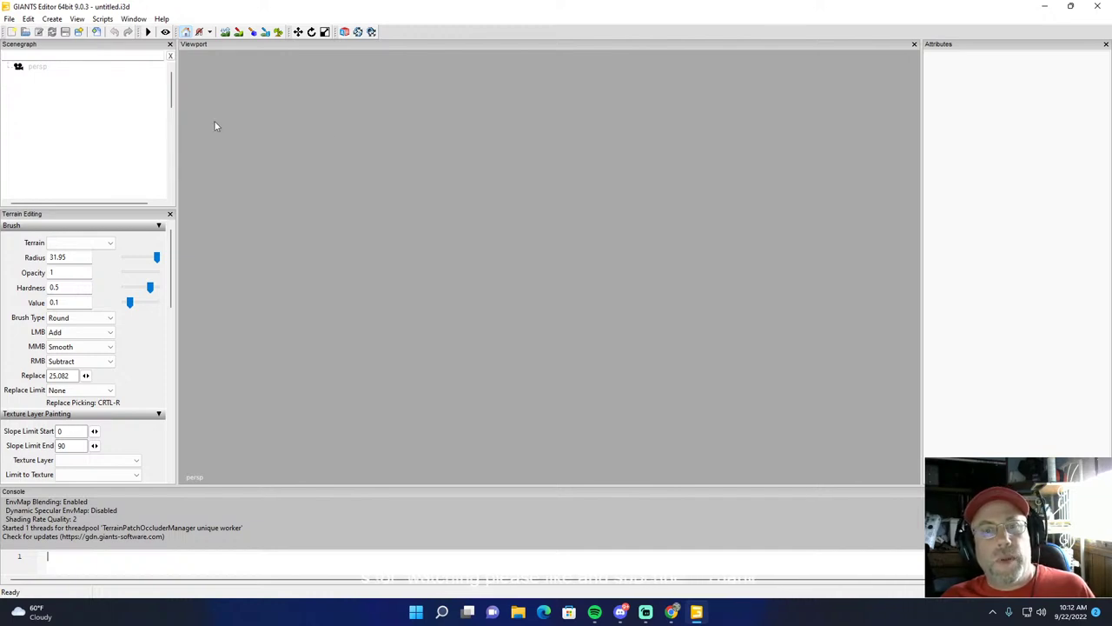
click(561, 254)
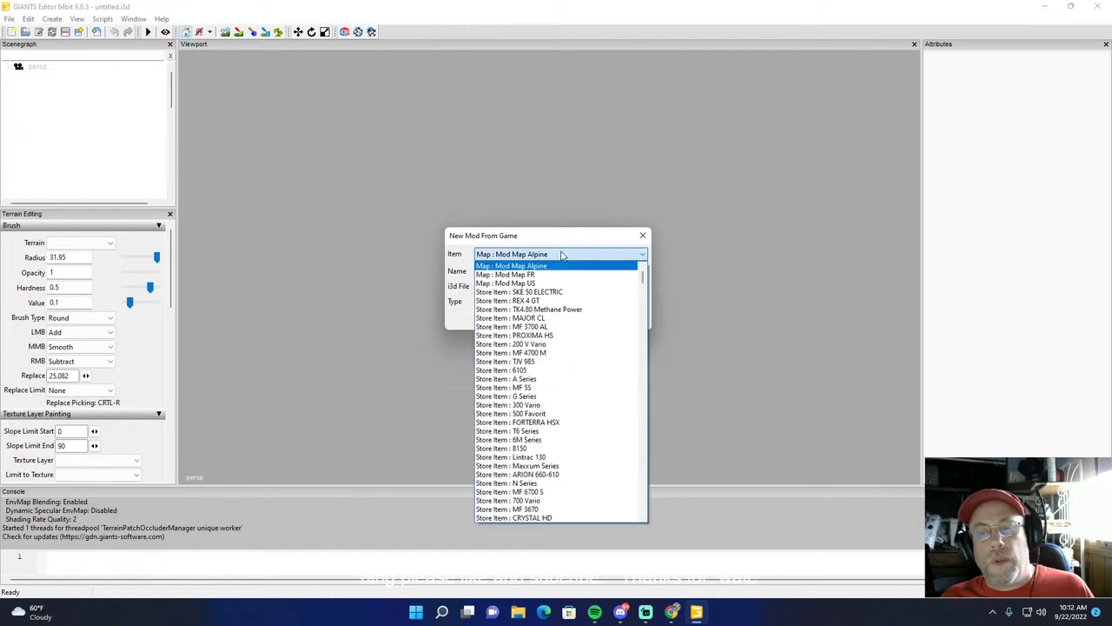
click(539, 286)
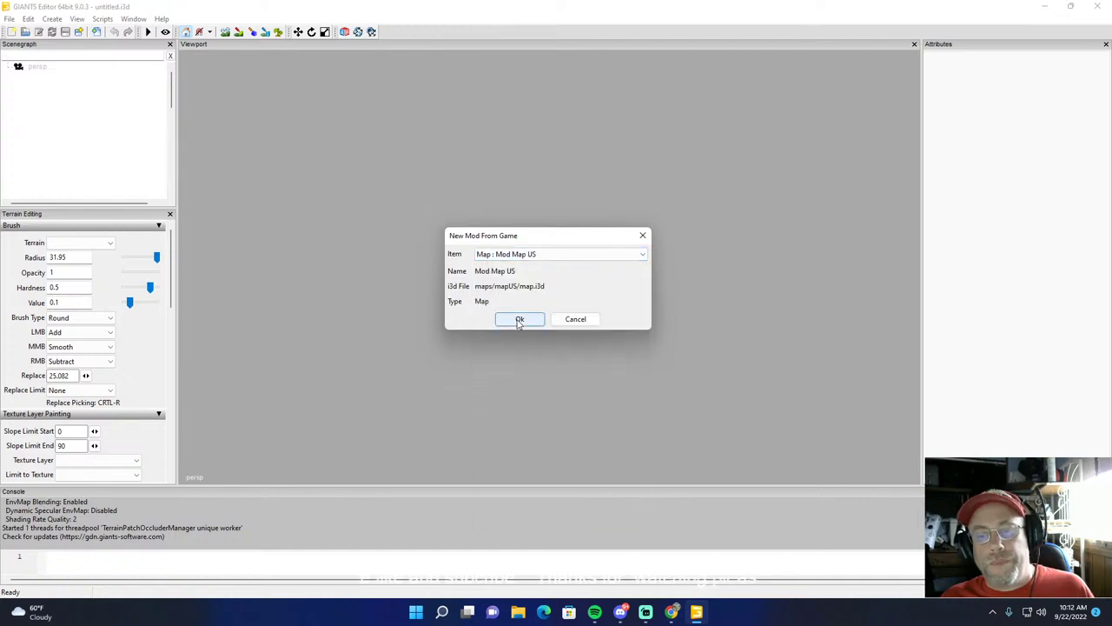
click(520, 319)
click(591, 279)
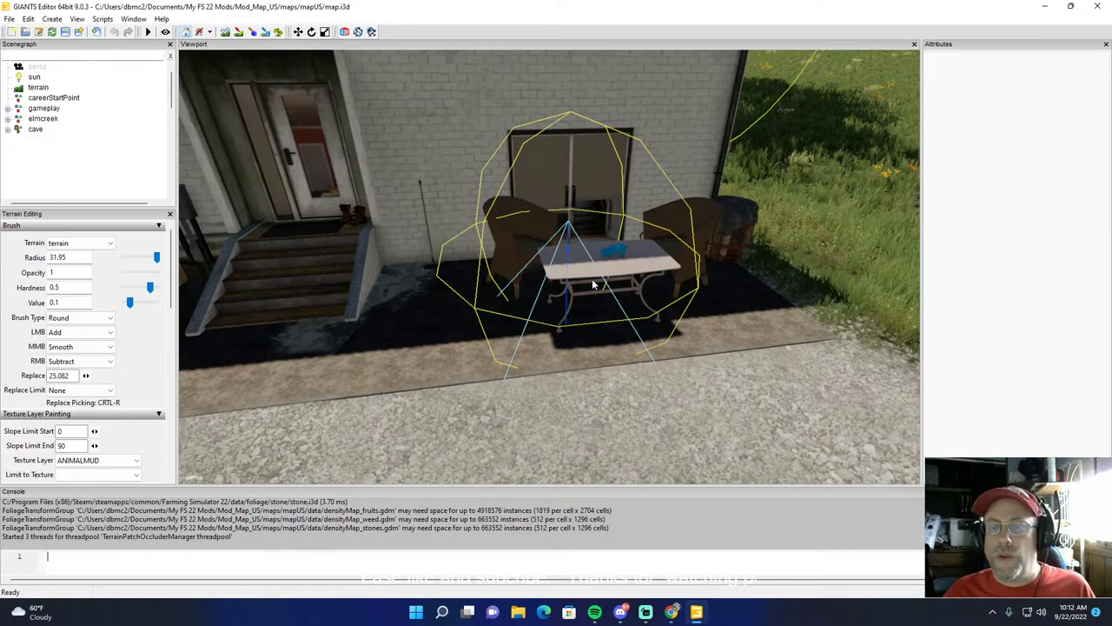
Step: Survey the new US map from the farmhouse patio out over the road, railway and surrounding fields
alt+drag(400, 269, 409, 312)
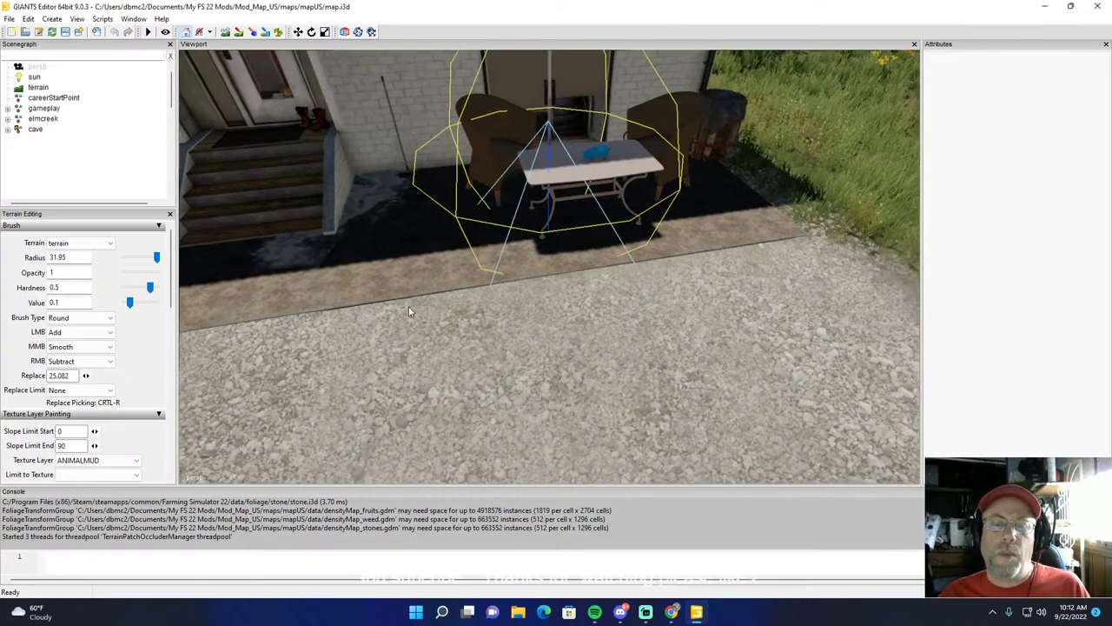
scroll(410, 309, down, 10)
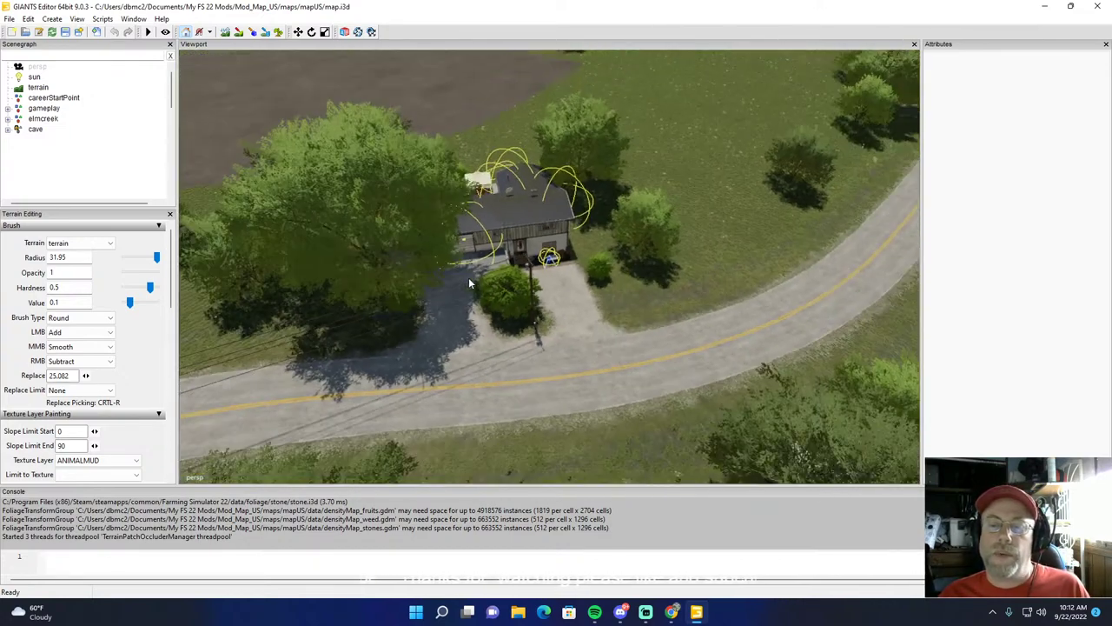
right_drag(468, 277, 625, 237)
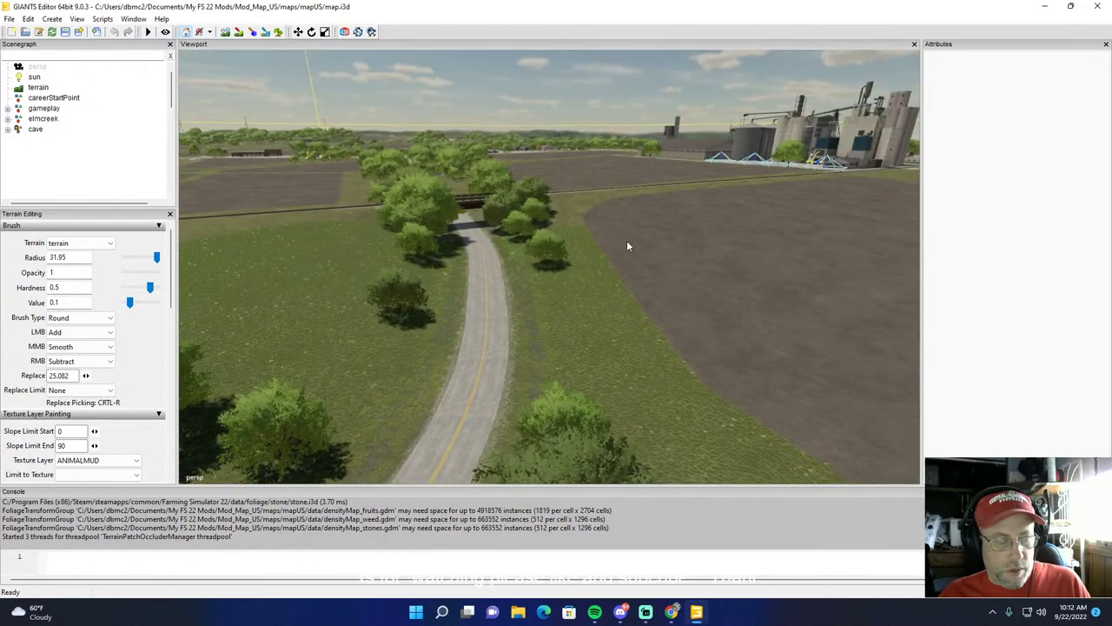
alt+drag(625, 290, 645, 266)
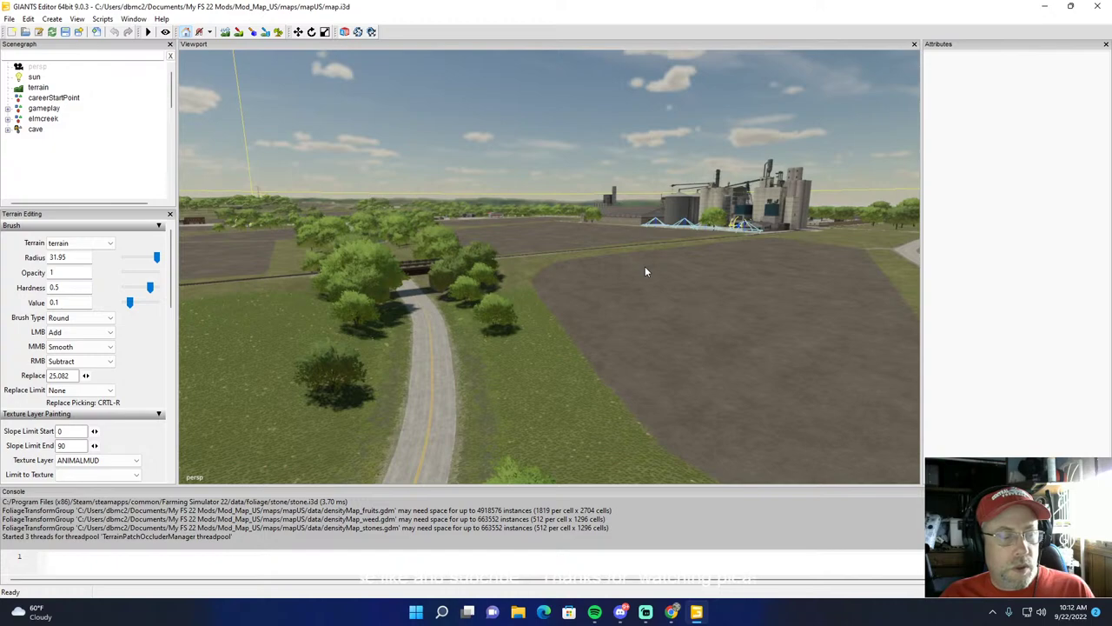
right_drag(645, 272, 393, 247)
scroll(393, 247, up, 2)
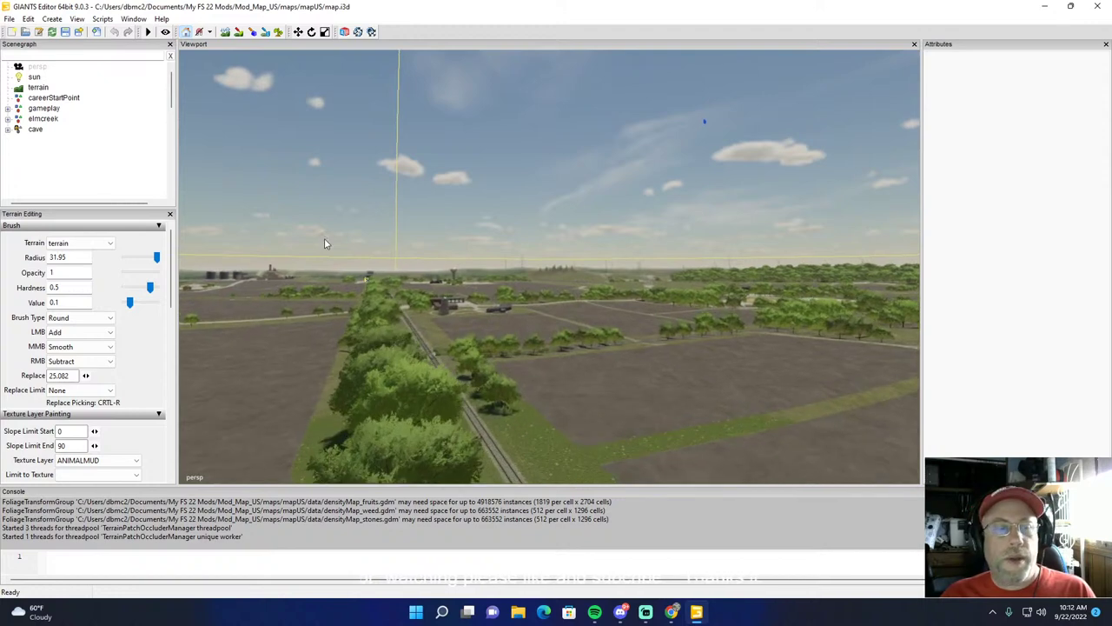
Step: Review the buyAndSellPoints areas under elmcreek in the scene hierarchy and select bowlingCenterRestaurant
click(6, 119)
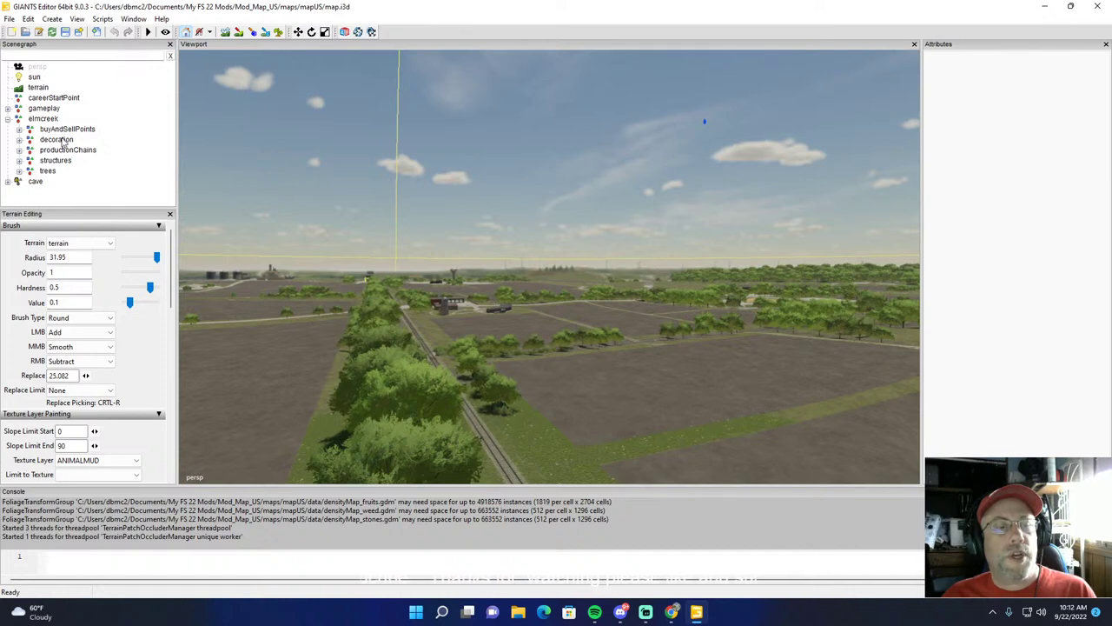
click(19, 129)
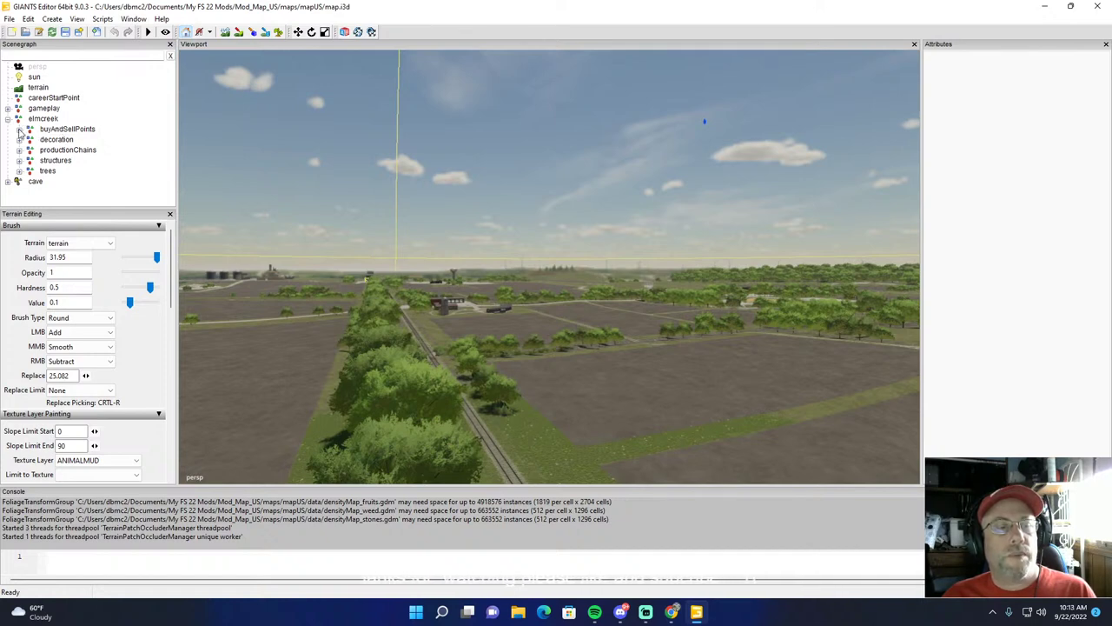
scroll(130, 145, down, 2)
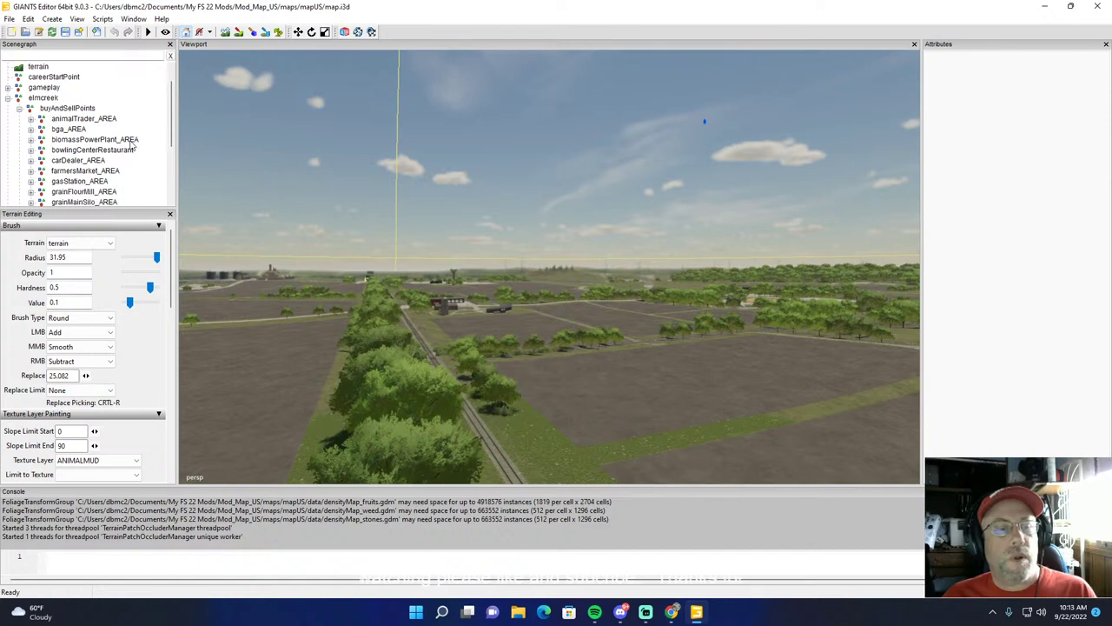
scroll(130, 145, down, 2)
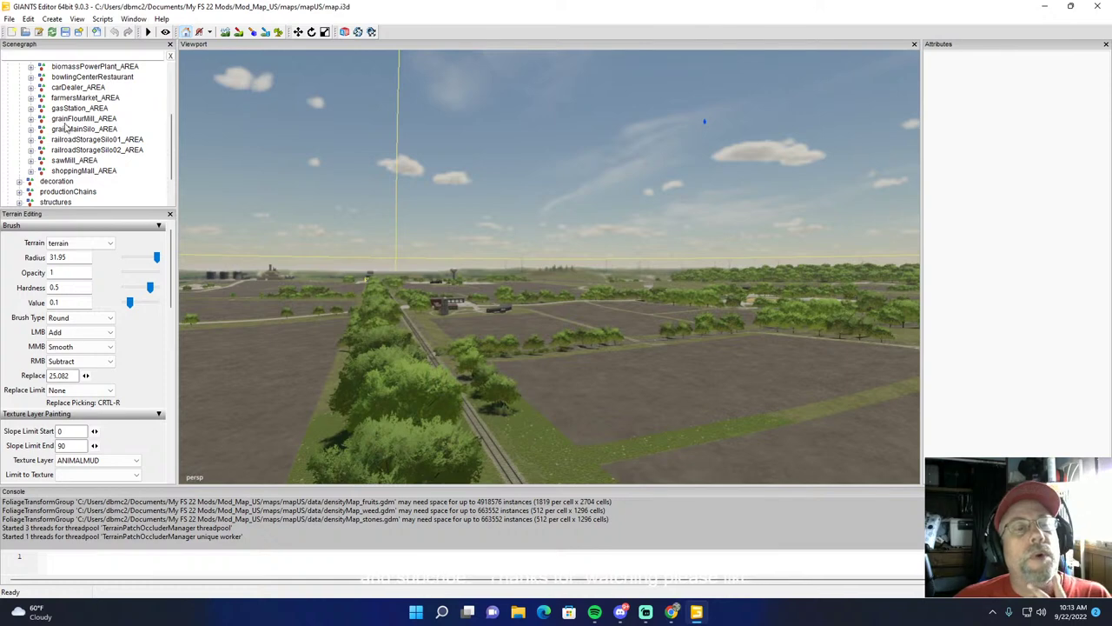
scroll(85, 104, up, 1)
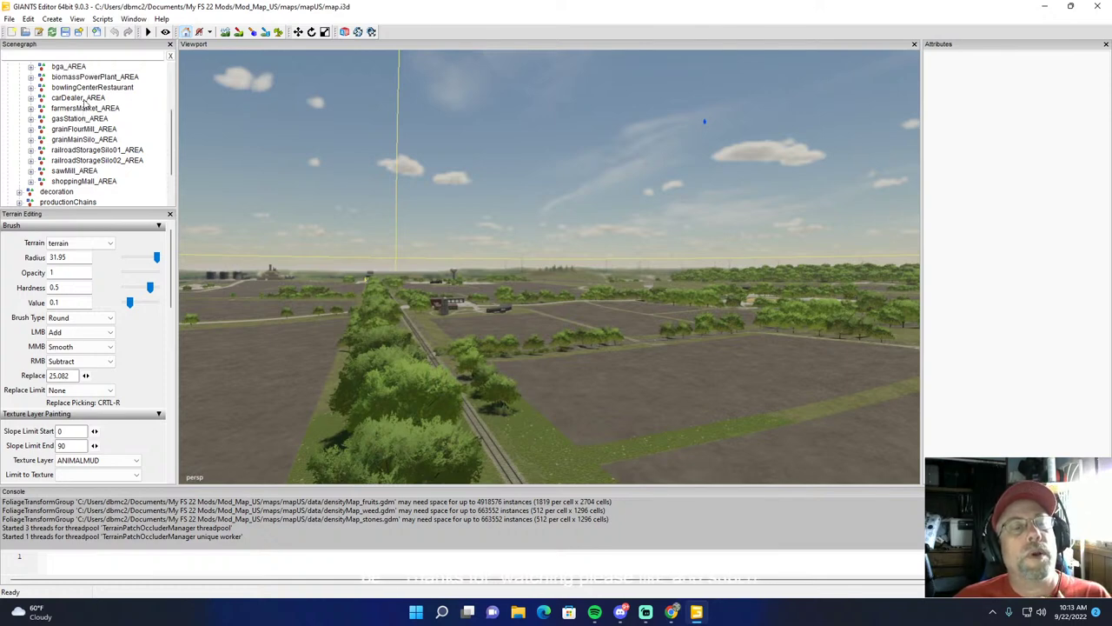
scroll(85, 104, up, 3)
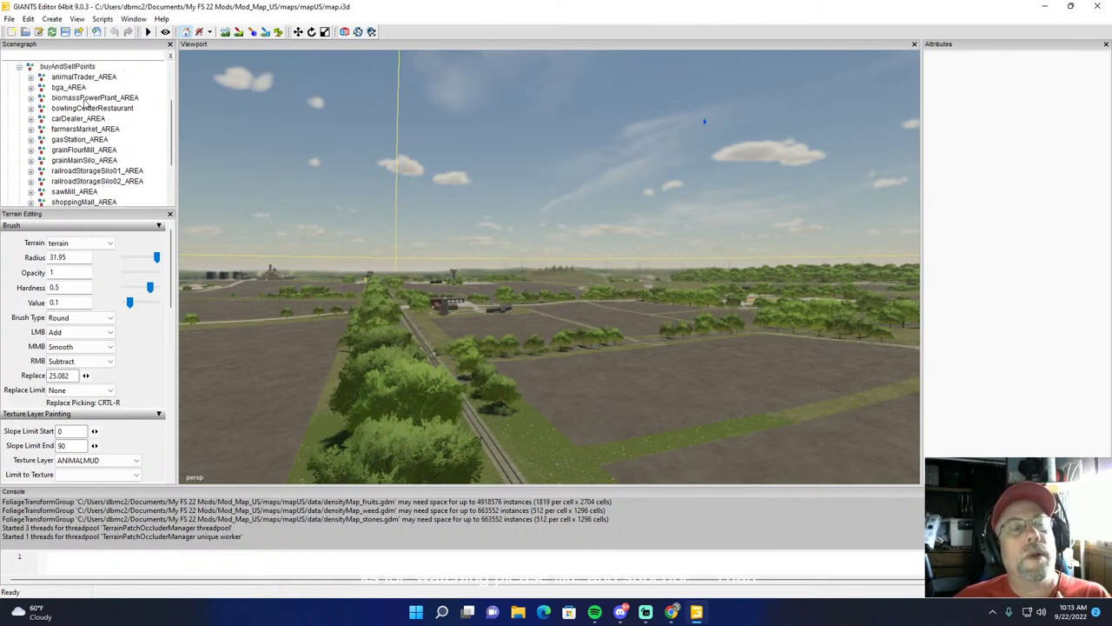
scroll(84, 104, up, 1)
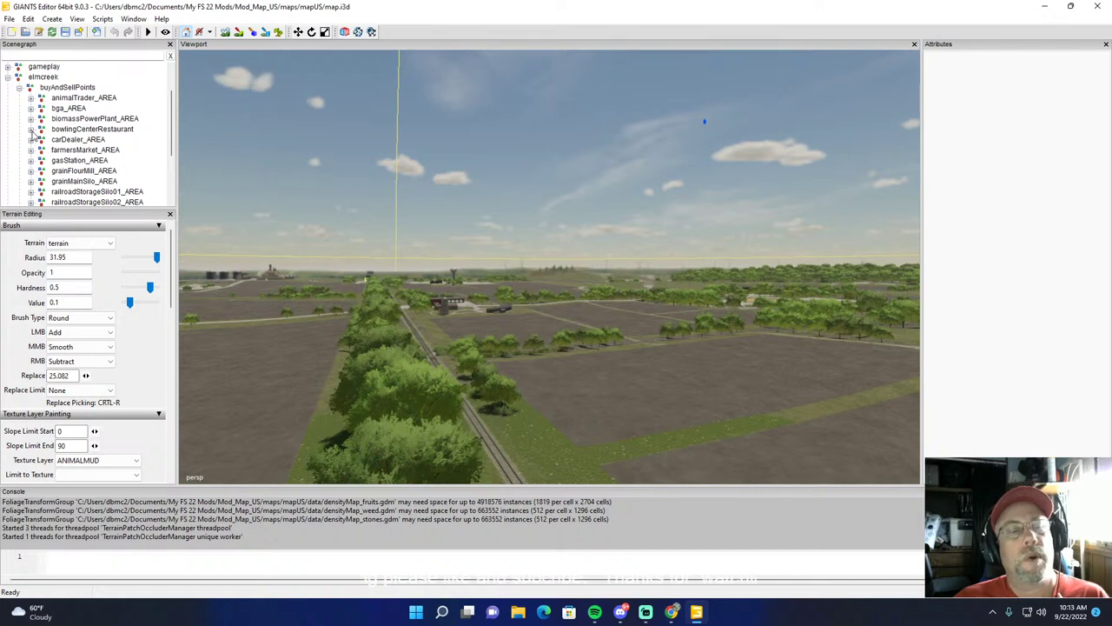
click(74, 131)
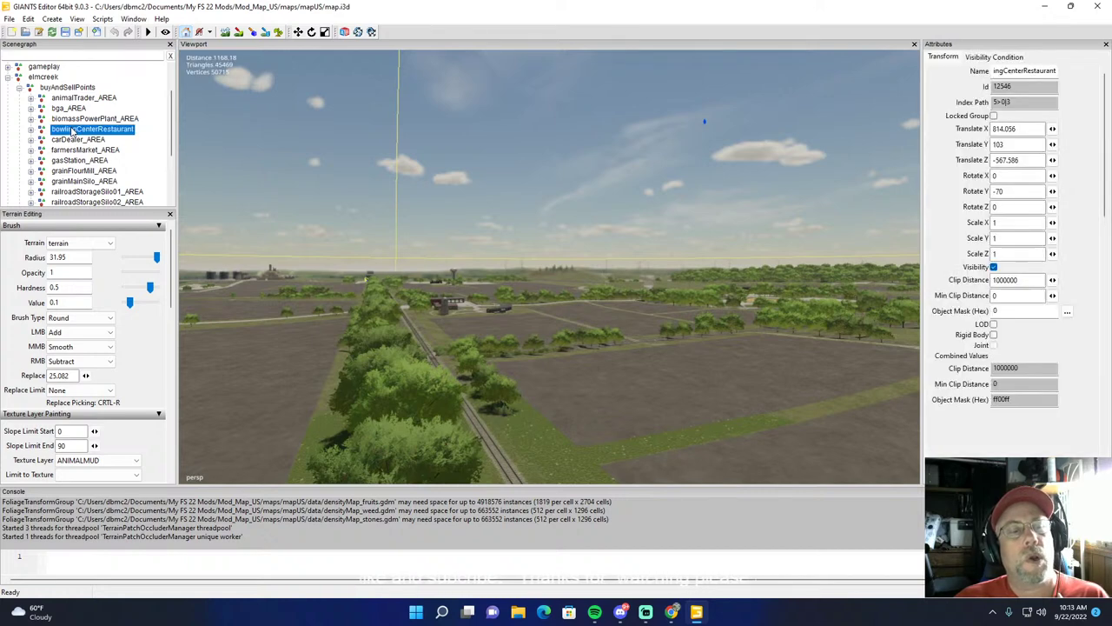
alt+drag(295, 180, 283, 230)
right_drag(282, 230, 280, 191)
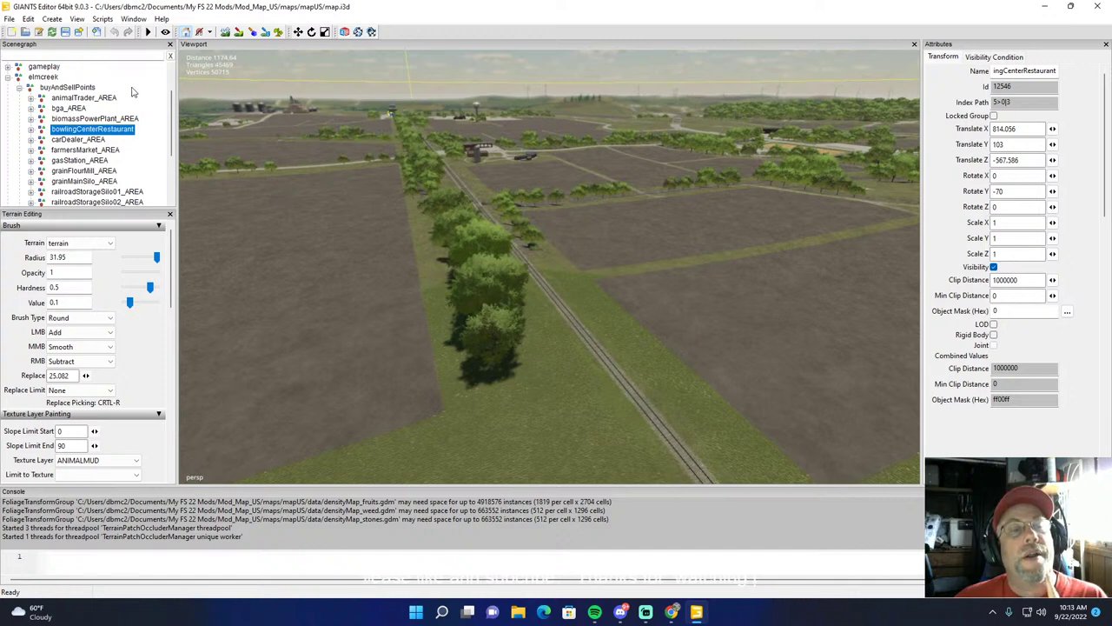
Step: Find fastFoodRestaurant_SPOT among the productionChains, select it, and bring its location on the map into view
scroll(150, 108, down, 2)
scroll(150, 109, down, 2)
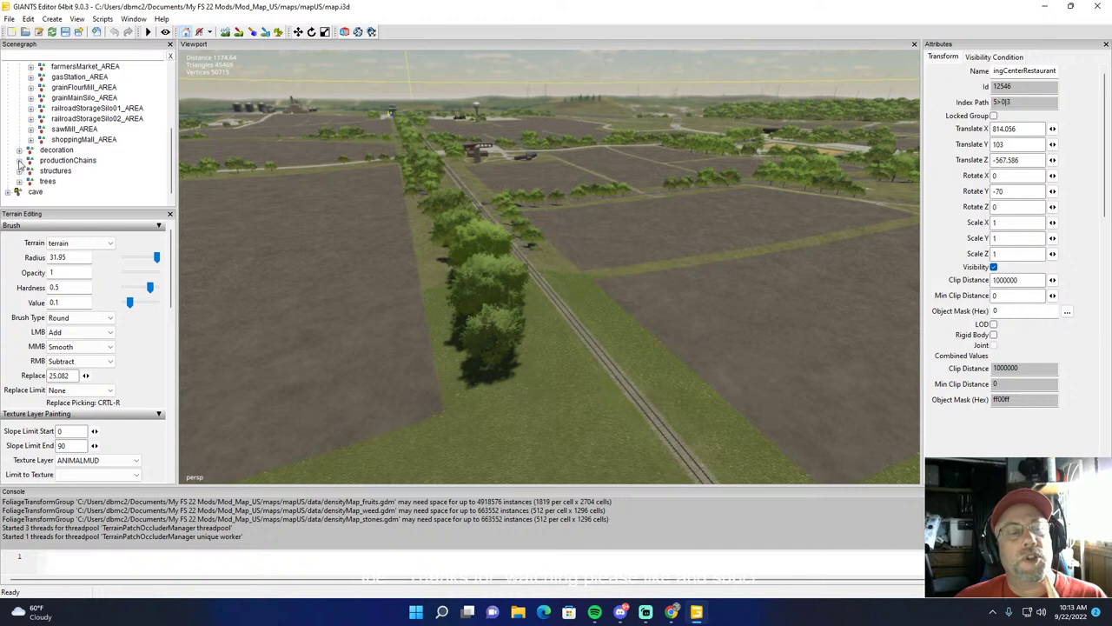
click(20, 160)
scroll(125, 157, down, 2)
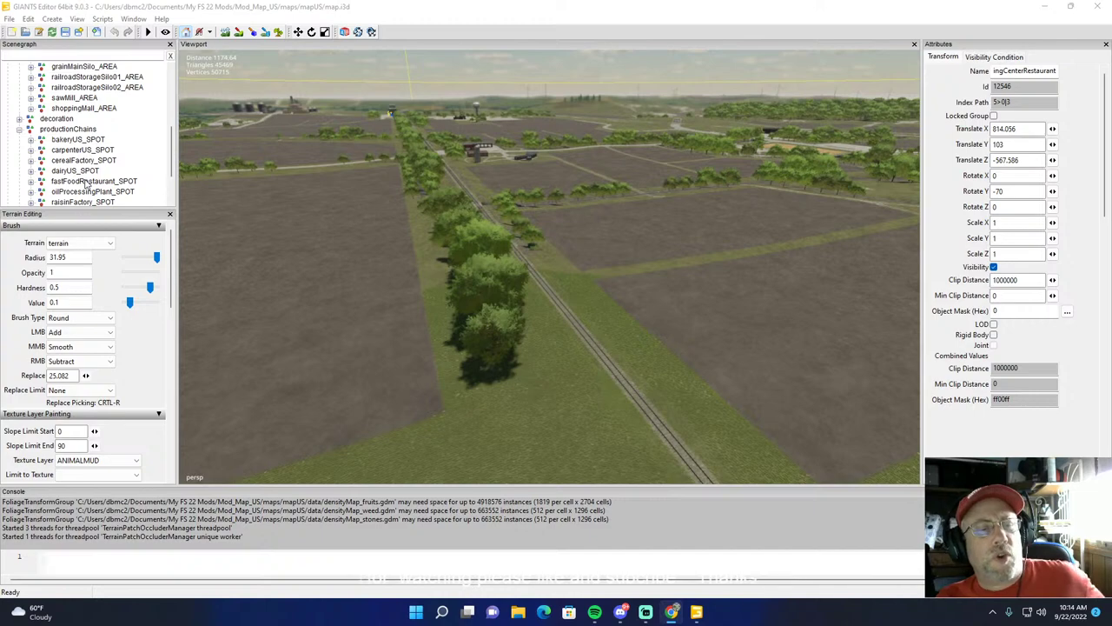
click(90, 181)
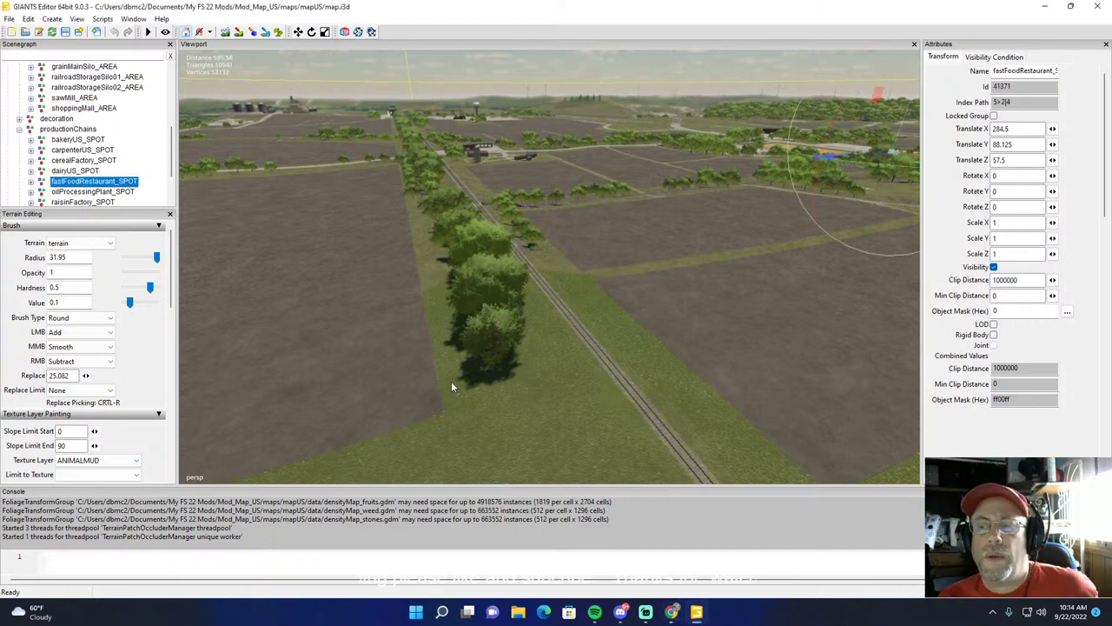
key(f)
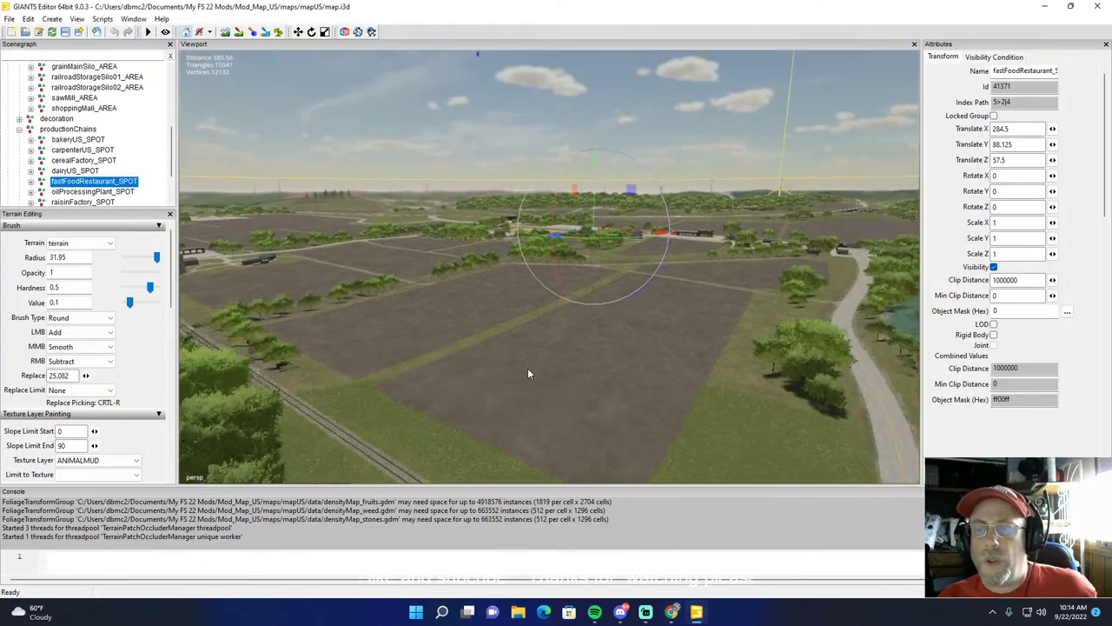
alt+drag(530, 372, 559, 325)
scroll(559, 325, up, 4)
middle_drag(557, 327, 514, 364)
scroll(514, 363, up, 6)
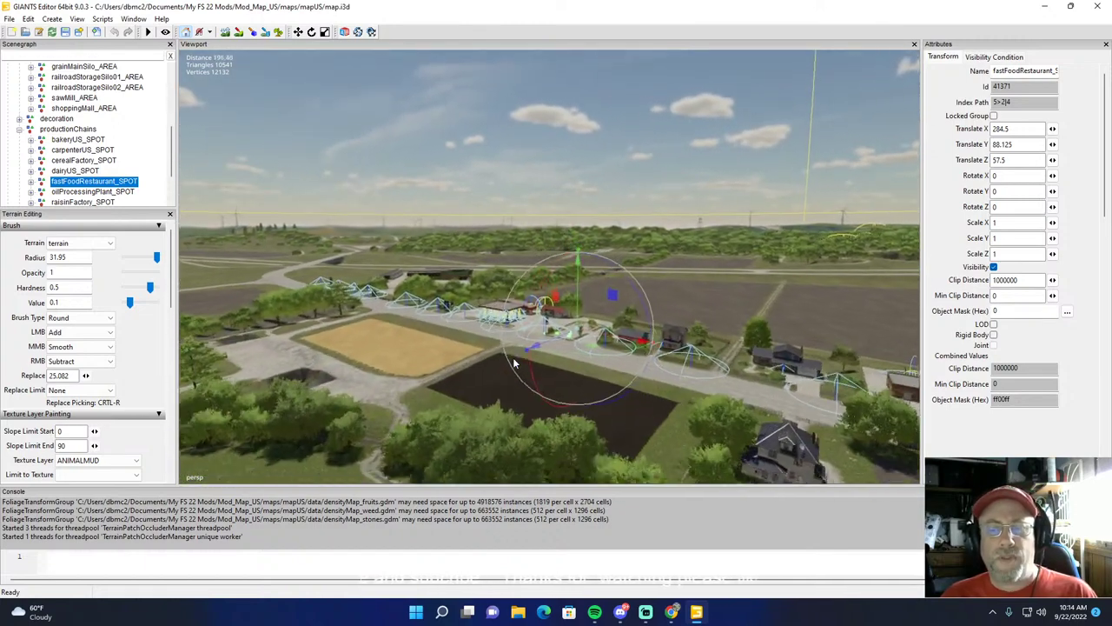
Step: Examine the fast food restaurant lot up close, including its paved area, outdoor tables, roadside sign and planting strips
scroll(513, 359, up, 10)
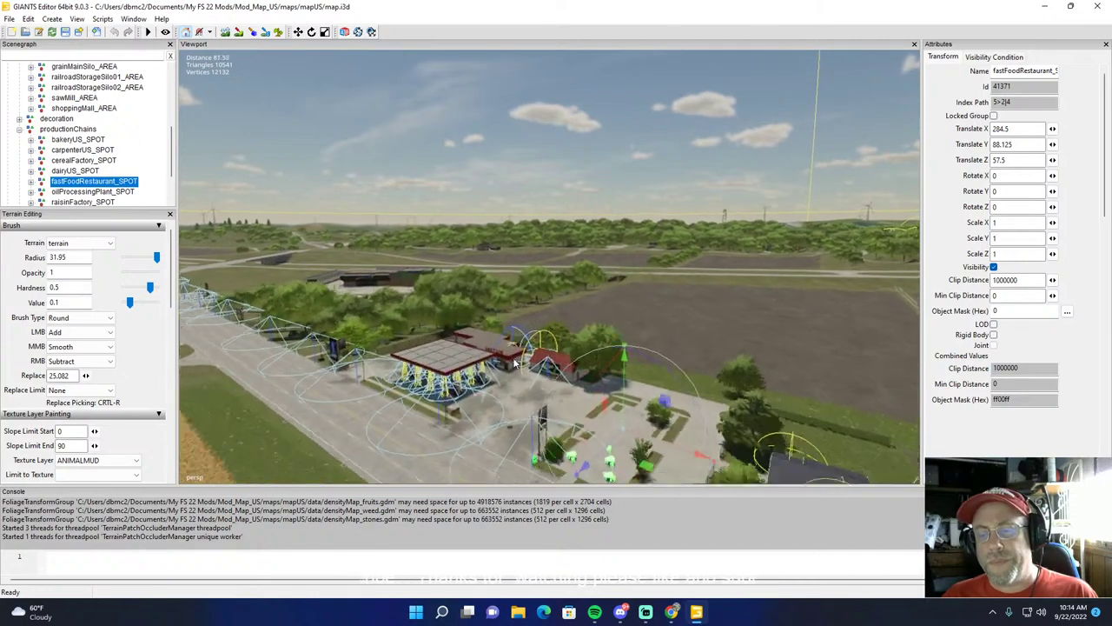
scroll(513, 358, up, 2)
alt+drag(529, 364, 726, 426)
middle_drag(287, 323, 395, 402)
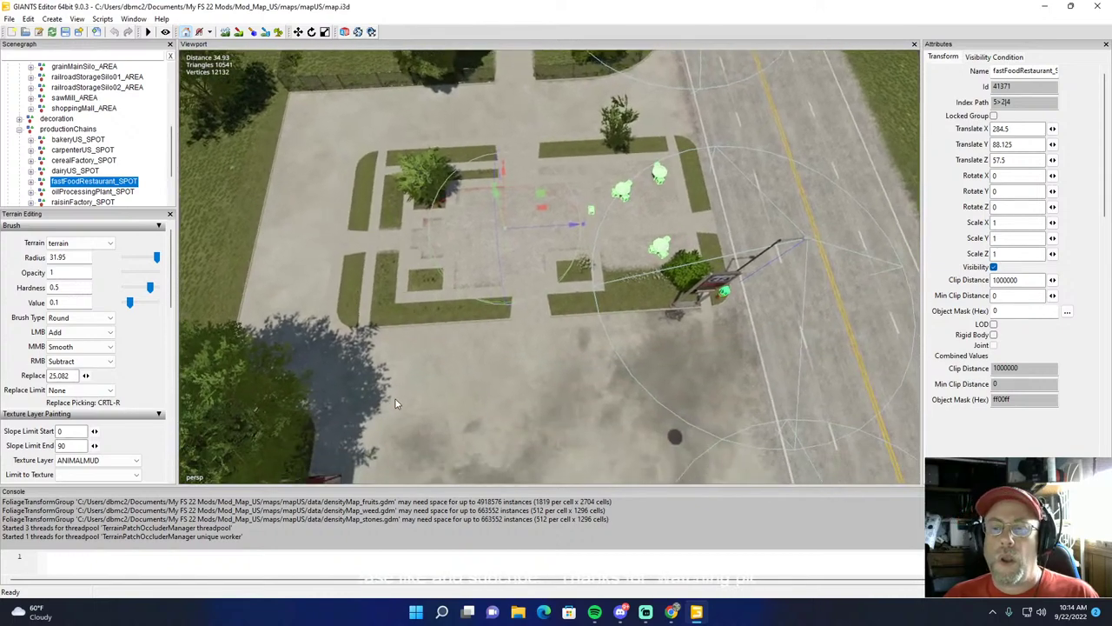
alt+drag(396, 398, 465, 355)
scroll(535, 356, up, 3)
middle_drag(464, 358, 531, 342)
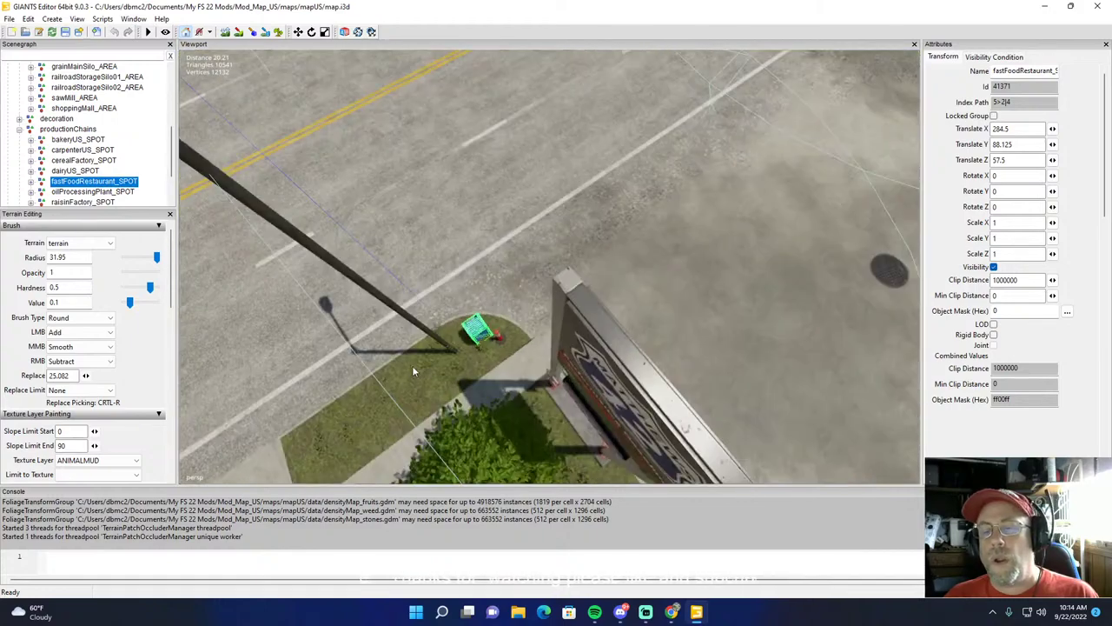
middle_drag(412, 371, 261, 284)
alt+drag(261, 284, 155, 298)
alt+drag(291, 306, 201, 313)
scroll(196, 307, down, 3)
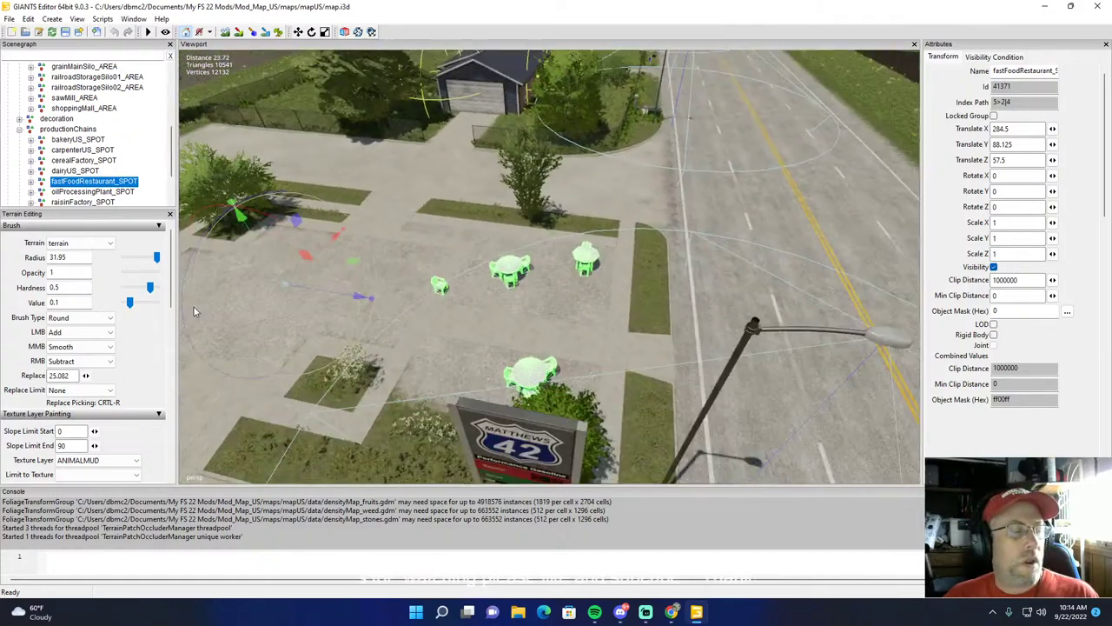
scroll(193, 309, down, 4)
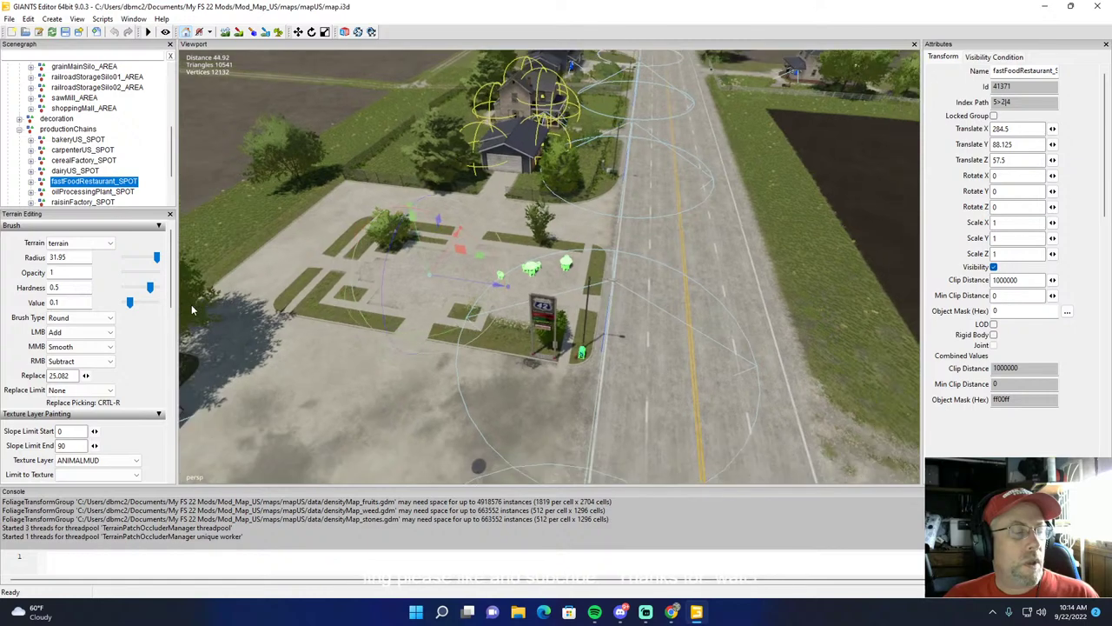
alt+drag(376, 353, 343, 354)
scroll(333, 319, up, 4)
middle_drag(343, 358, 415, 391)
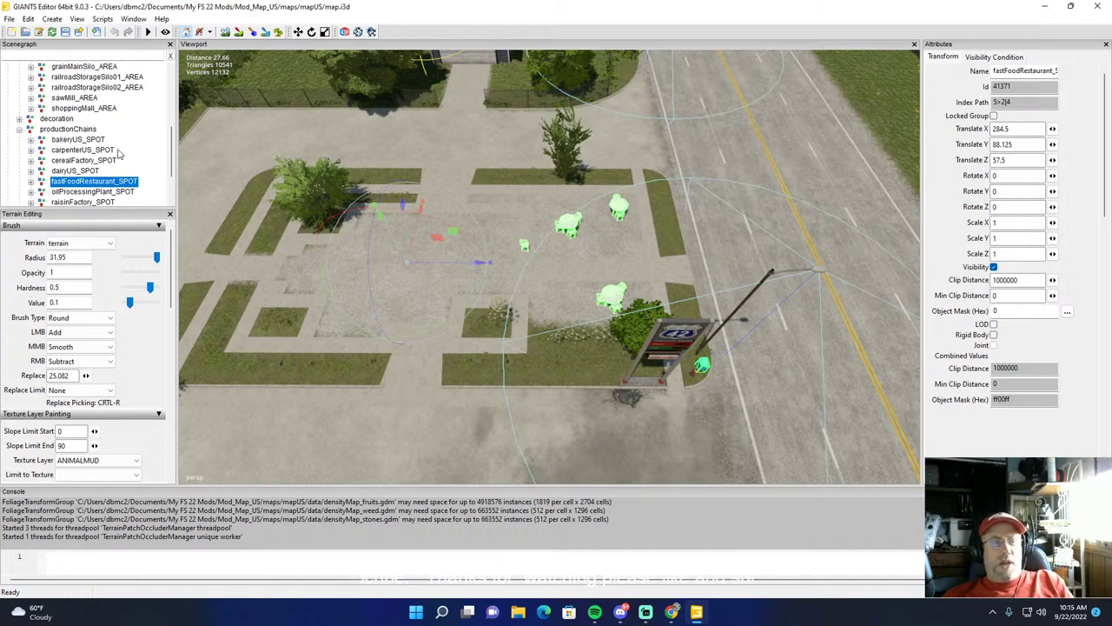
Step: Select bowlingCenterRestaurant among the buyAndSellPoints and examine its location in the fields
scroll(119, 153, up, 2)
scroll(120, 153, up, 1)
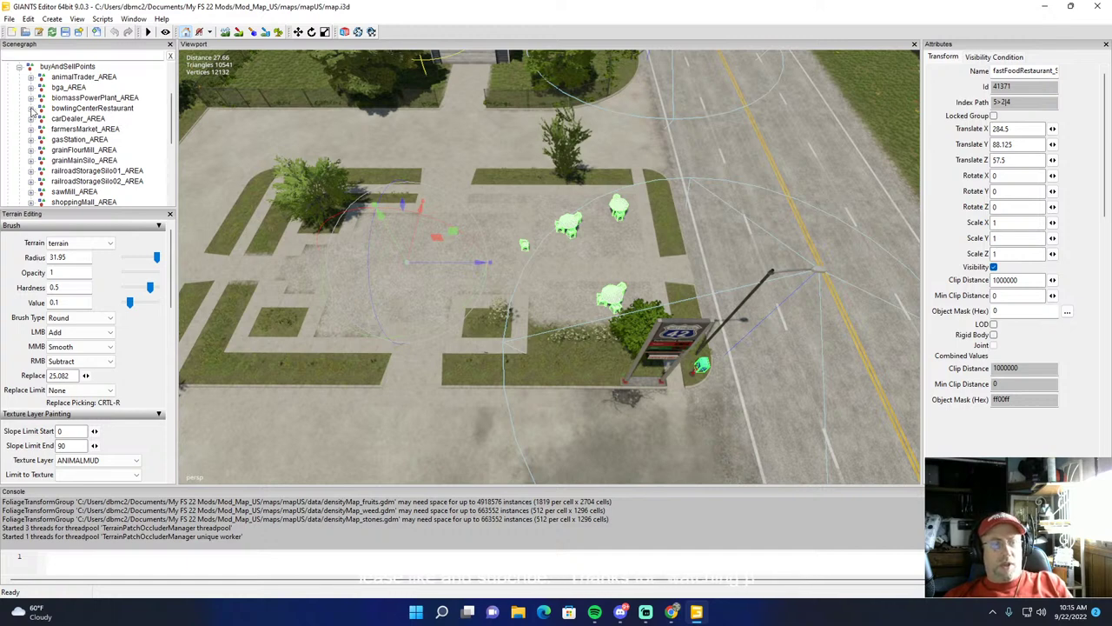
alt+drag(322, 286, 569, 174)
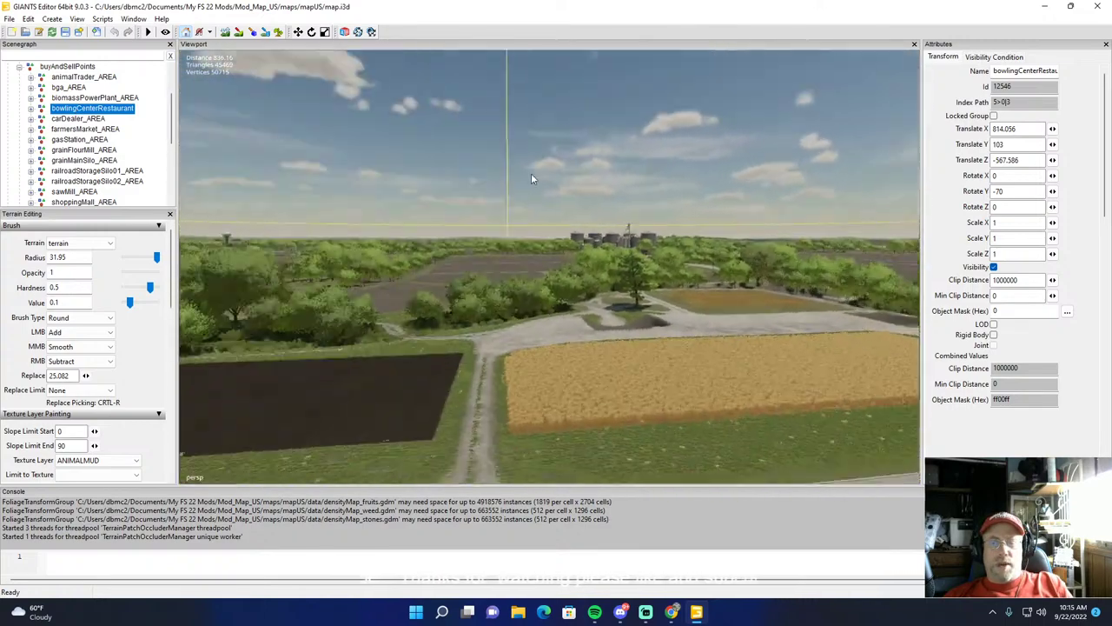
key(f)
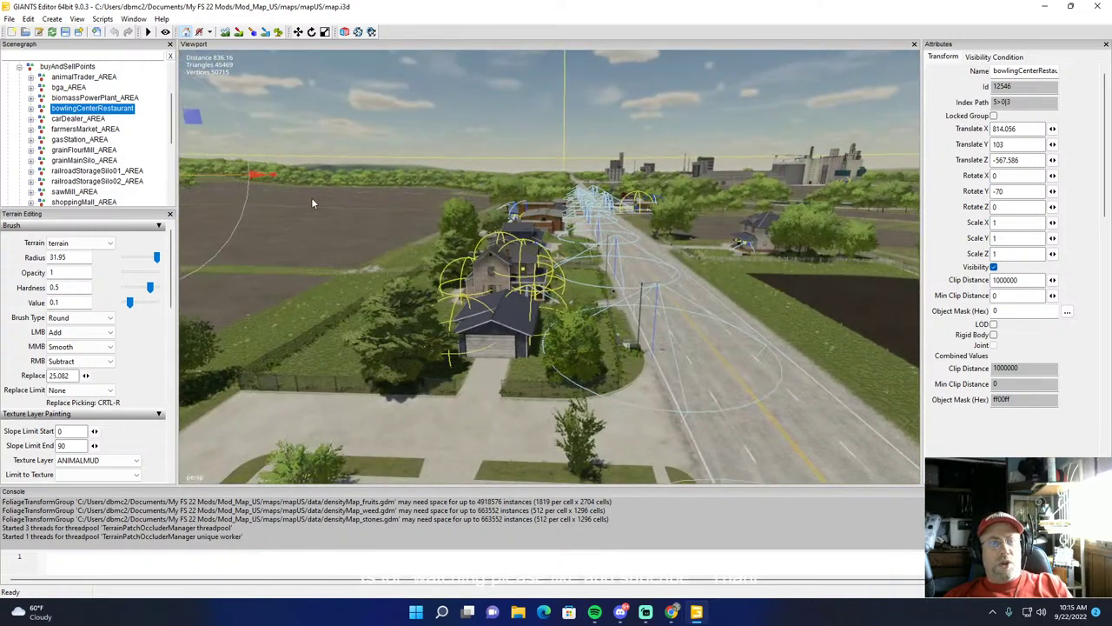
scroll(312, 203, up, 3)
alt+drag(334, 201, 326, 168)
right_drag(325, 163, 201, 160)
scroll(200, 160, up, 8)
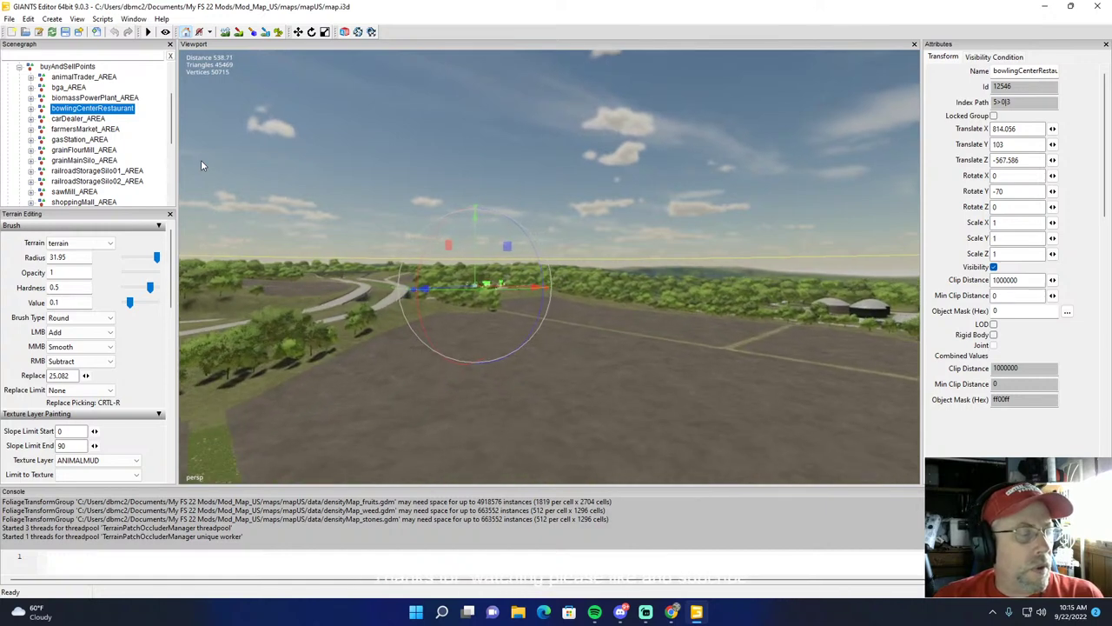
right_drag(201, 161, 201, 165)
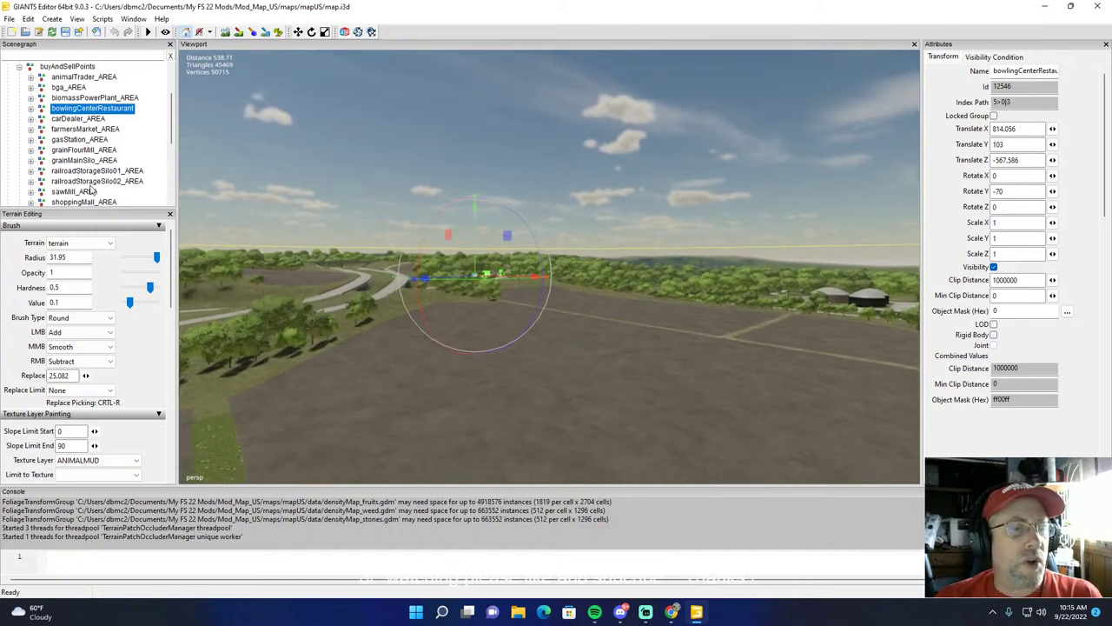
Step: Select fastFoodRestaurant_SPOT among the productionChains and bring its whole roadside lot into view
scroll(149, 152, down, 4)
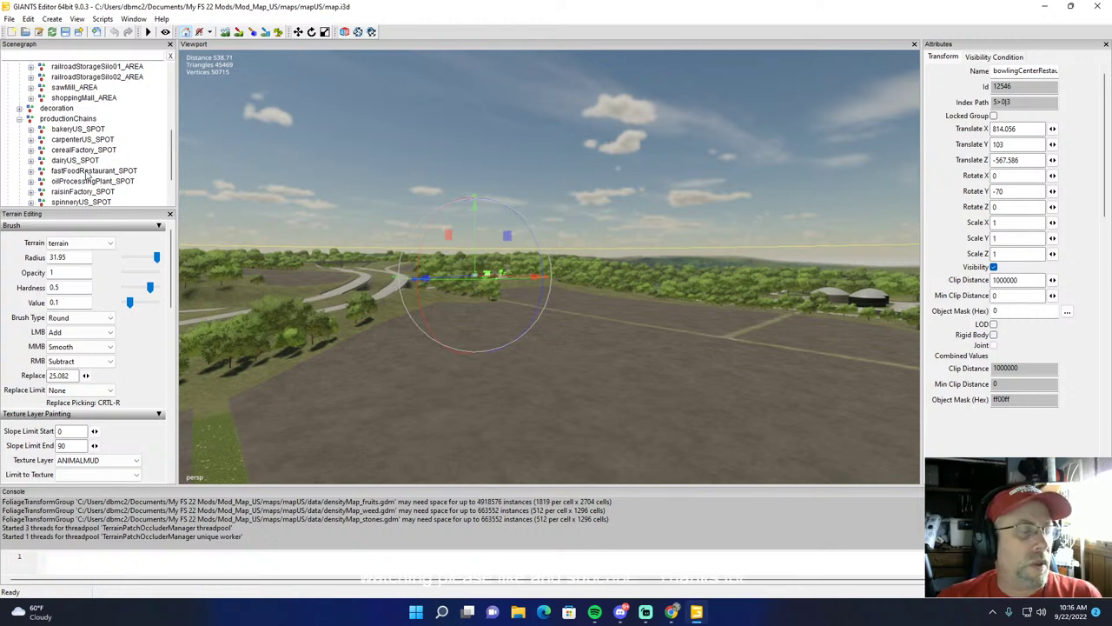
click(89, 172)
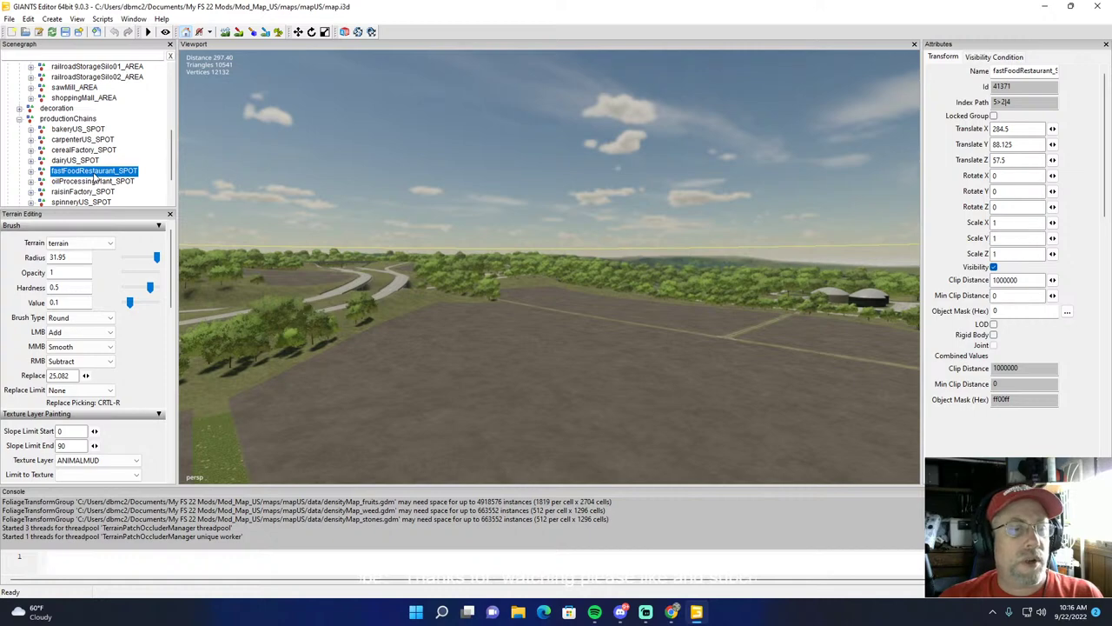
scroll(195, 165, down, 2)
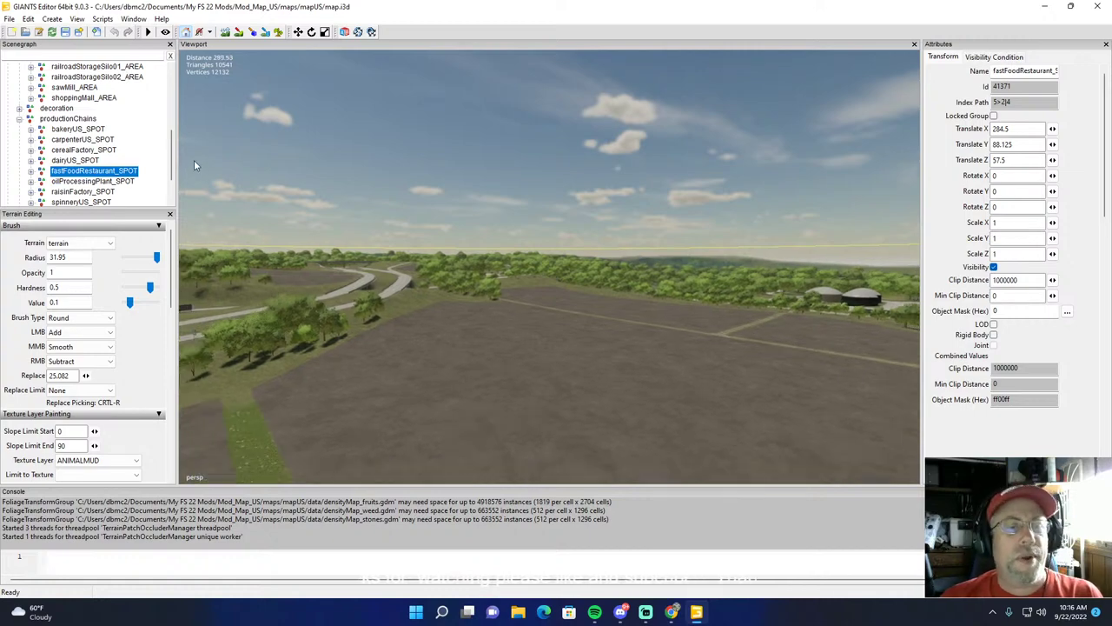
key(f)
alt+drag(651, 224, 596, 222)
scroll(625, 206, up, 5)
scroll(596, 222, up, 5)
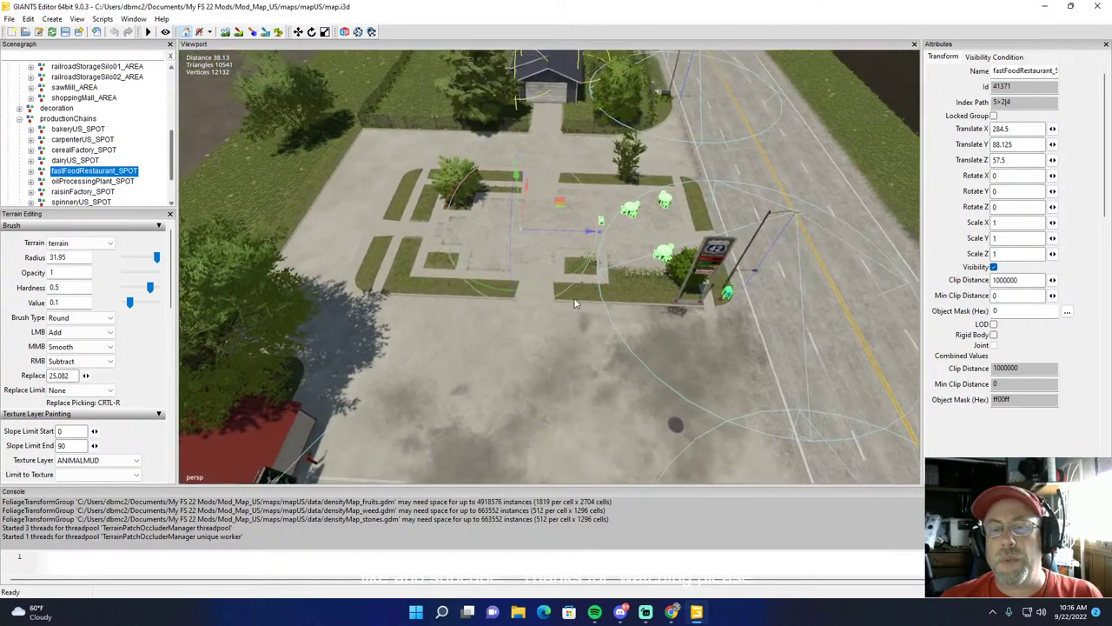
scroll(575, 299, up, 3)
alt+drag(574, 299, 578, 349)
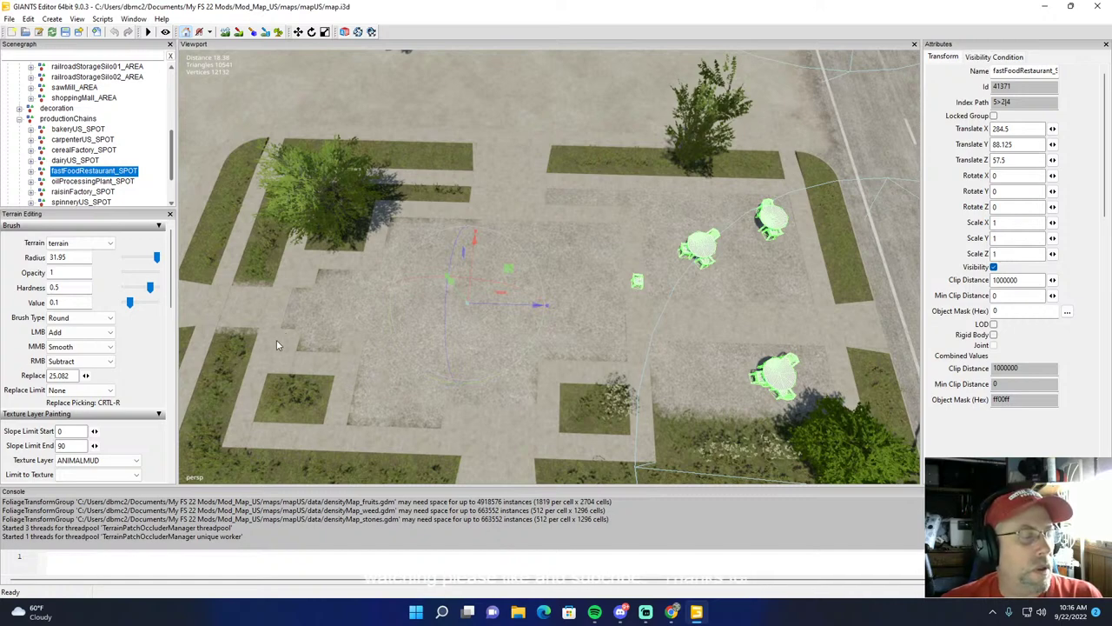
scroll(276, 340, down, 3)
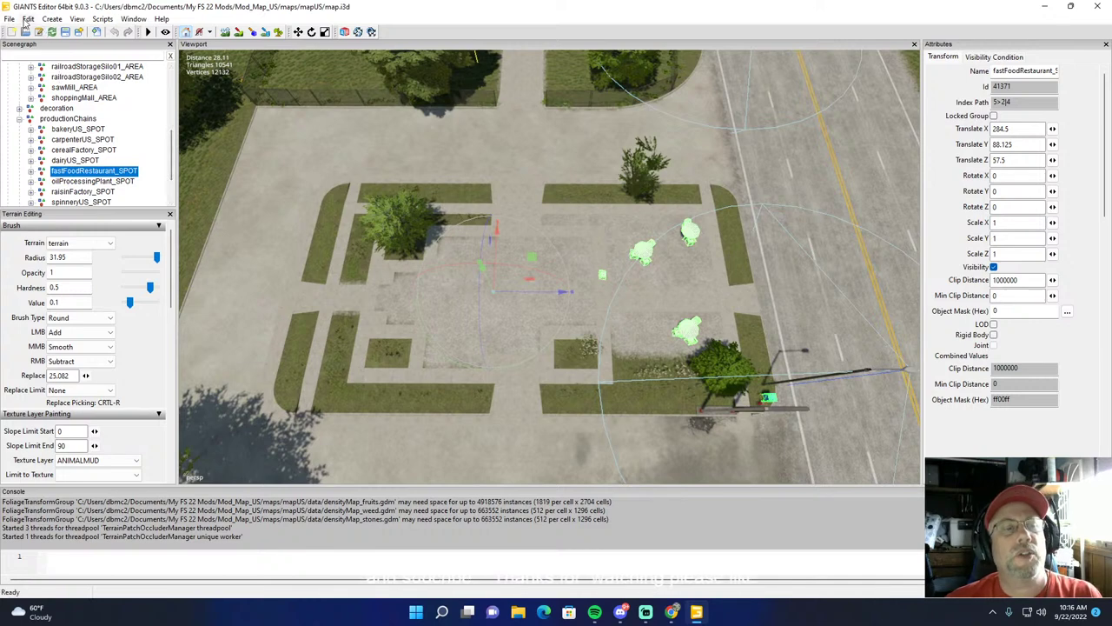
Step: Export the selected restaurant with its files as fastFood into the cleanmattmap imports folder, accepting the parent directory structure
click(12, 19)
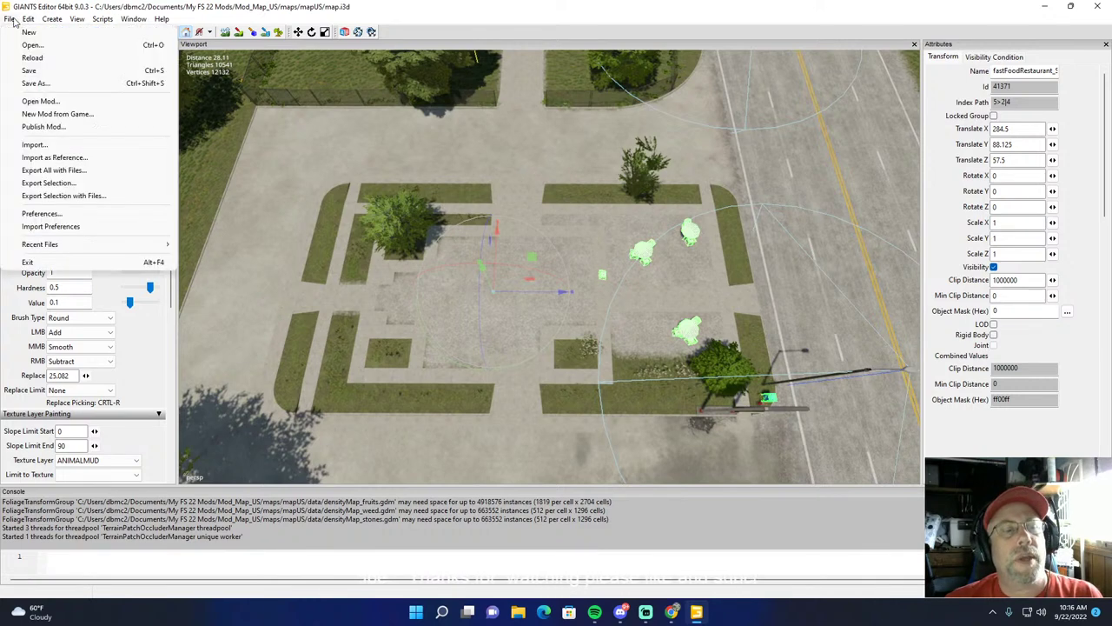
click(51, 198)
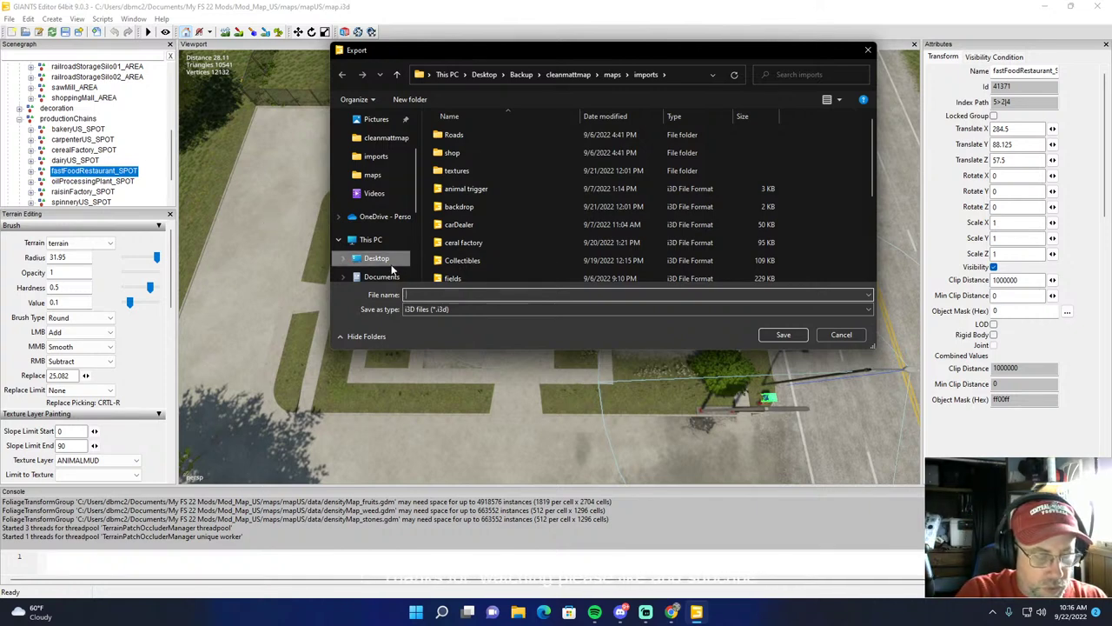
text(fast)
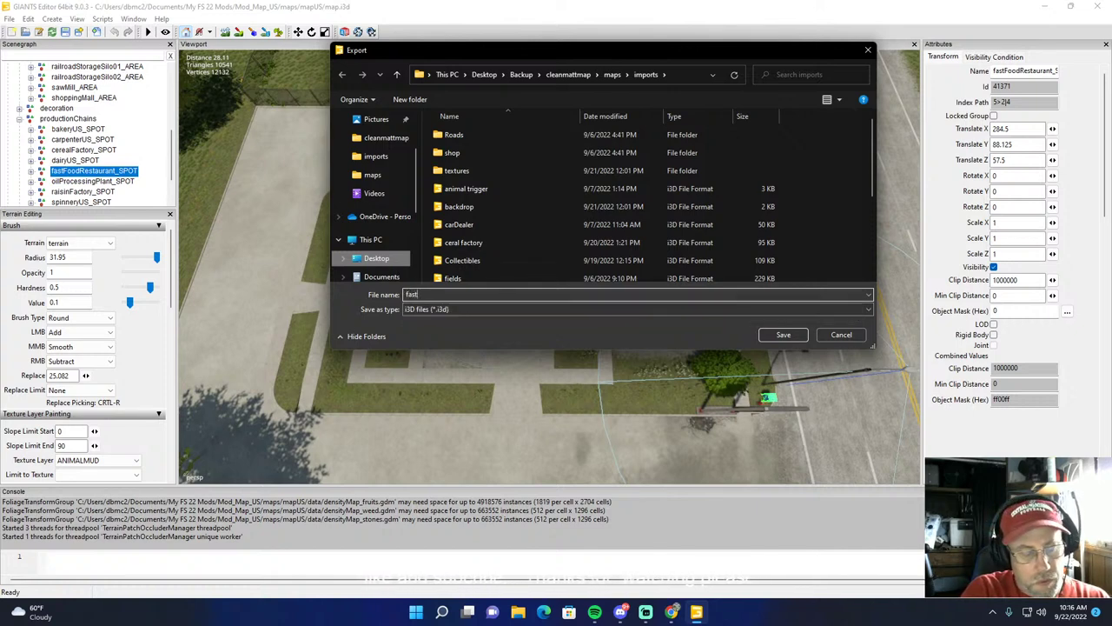
text(Food)
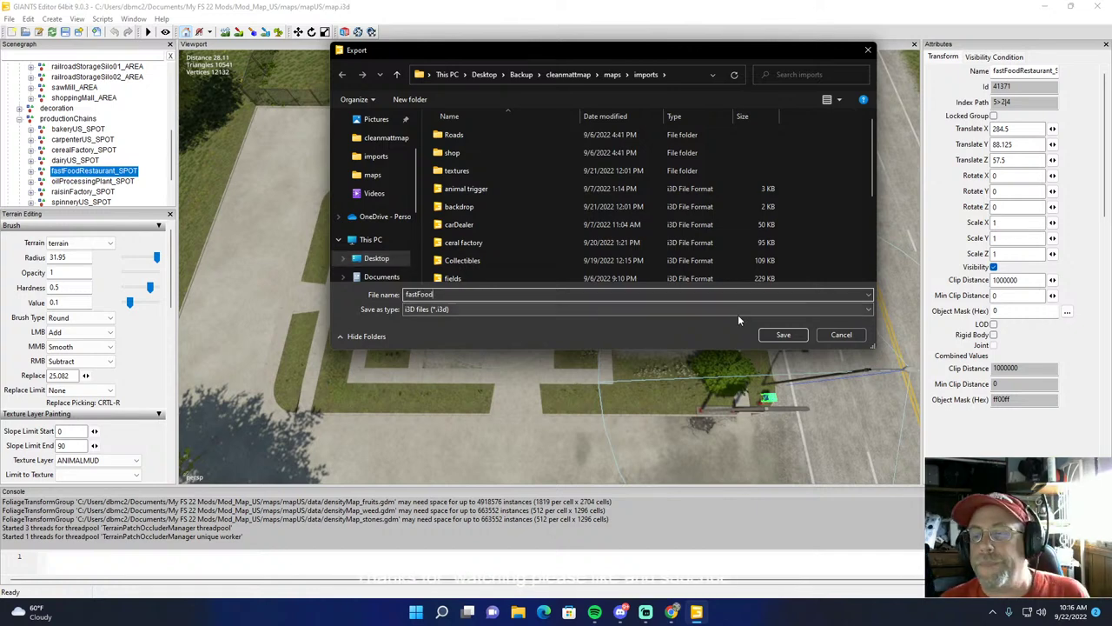
click(781, 334)
click(583, 300)
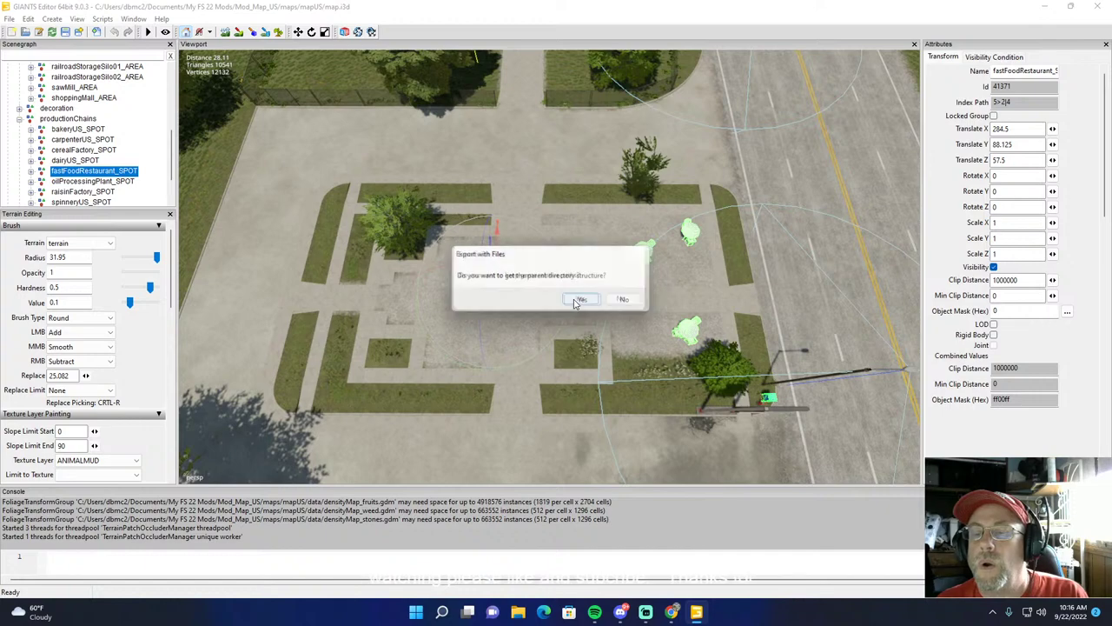
click(581, 299)
Step: Close the US map and its editor window without saving the changes
scroll(561, 293, down, 3)
scroll(550, 281, down, 3)
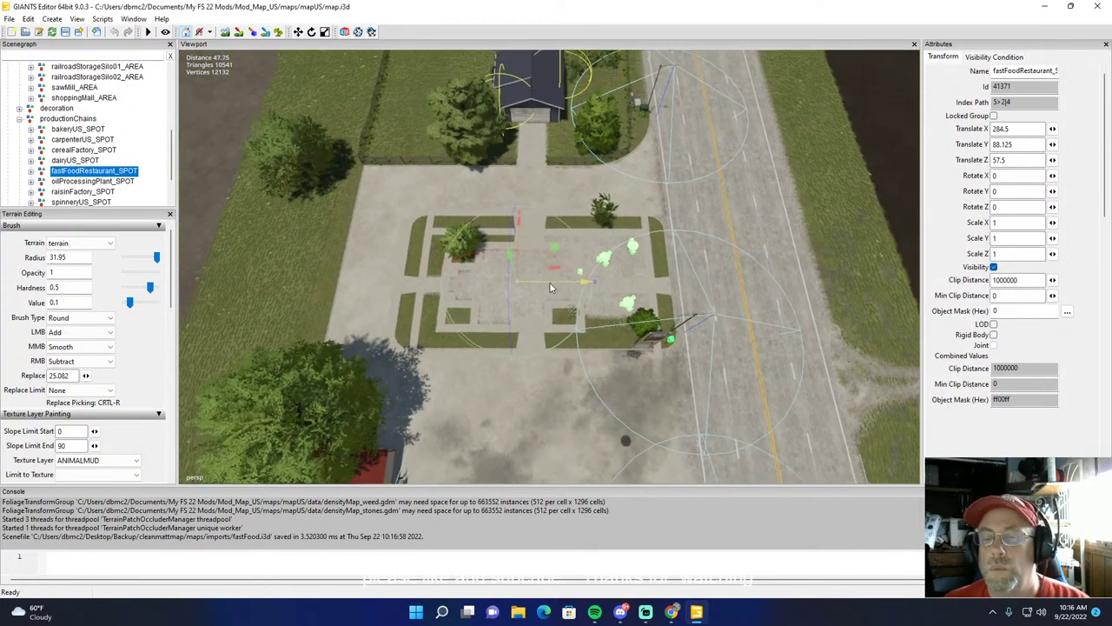
middle_drag(414, 338, 589, 259)
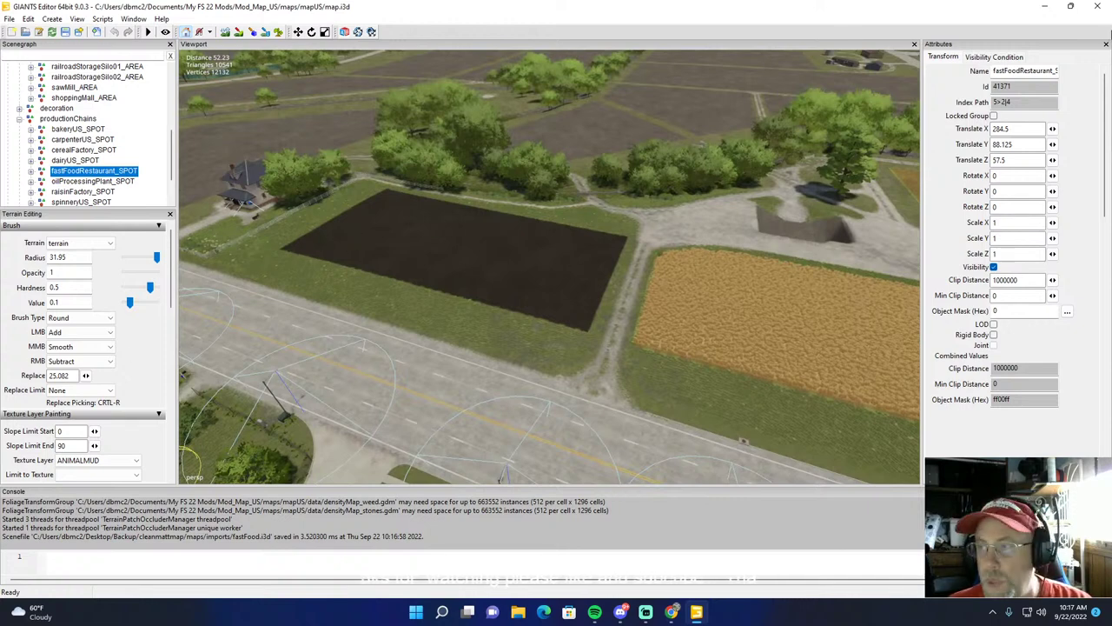
click(1099, 9)
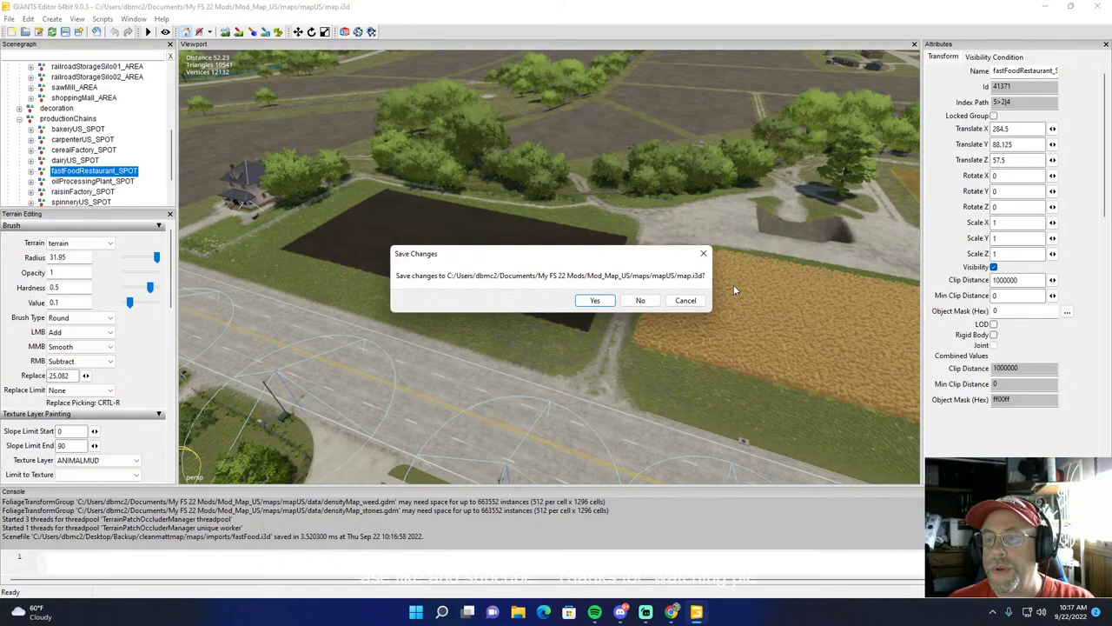
click(640, 300)
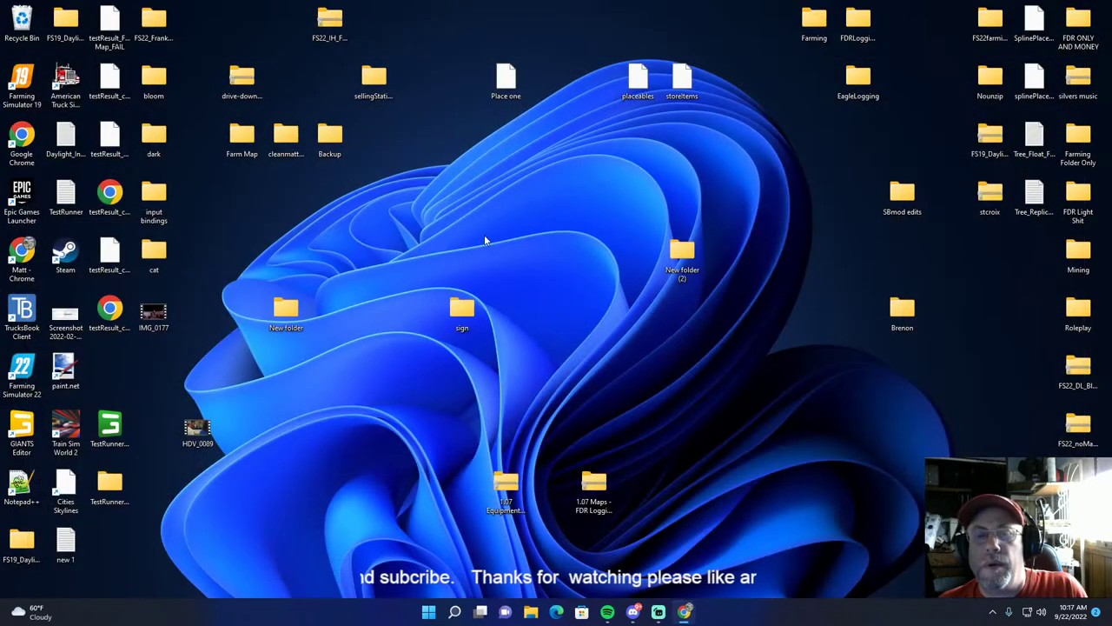
Step: Open map.i3d from Backup > cleanmattmap > maps on the desktop in GIANTS Editor and dismiss the welcome window
double_click(323, 139)
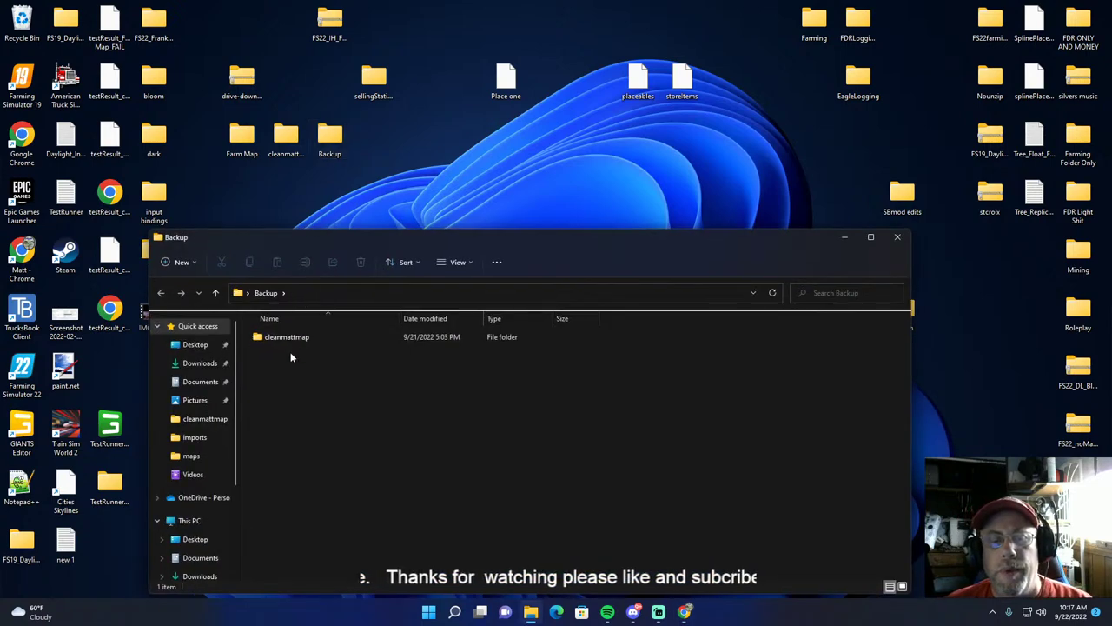
double_click(292, 337)
click(310, 339)
click(311, 344)
double_click(304, 338)
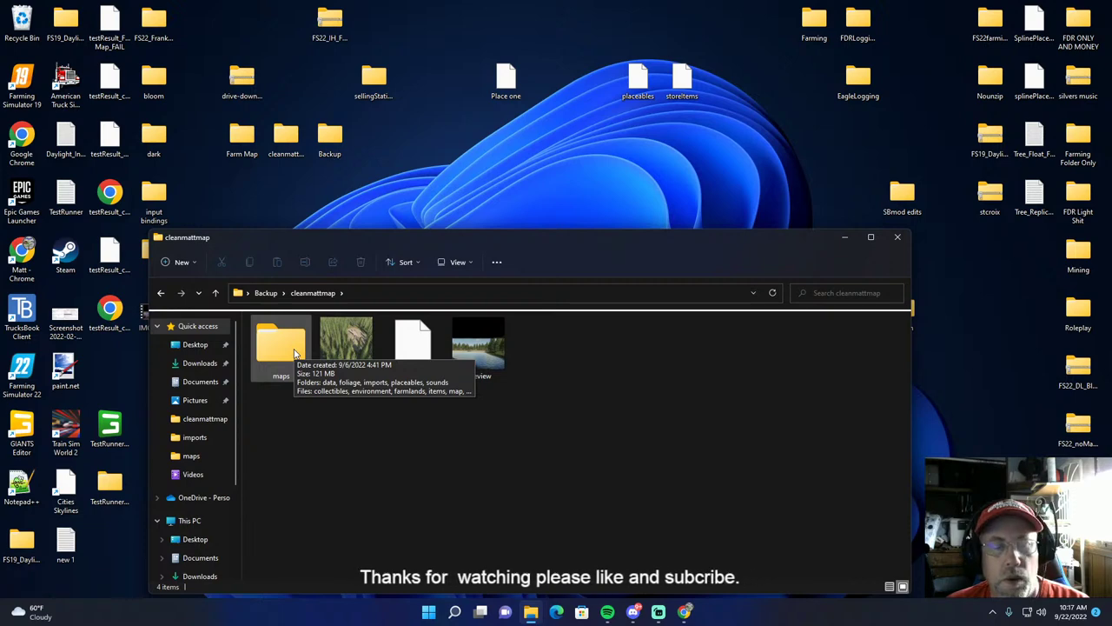
double_click(287, 346)
click(269, 499)
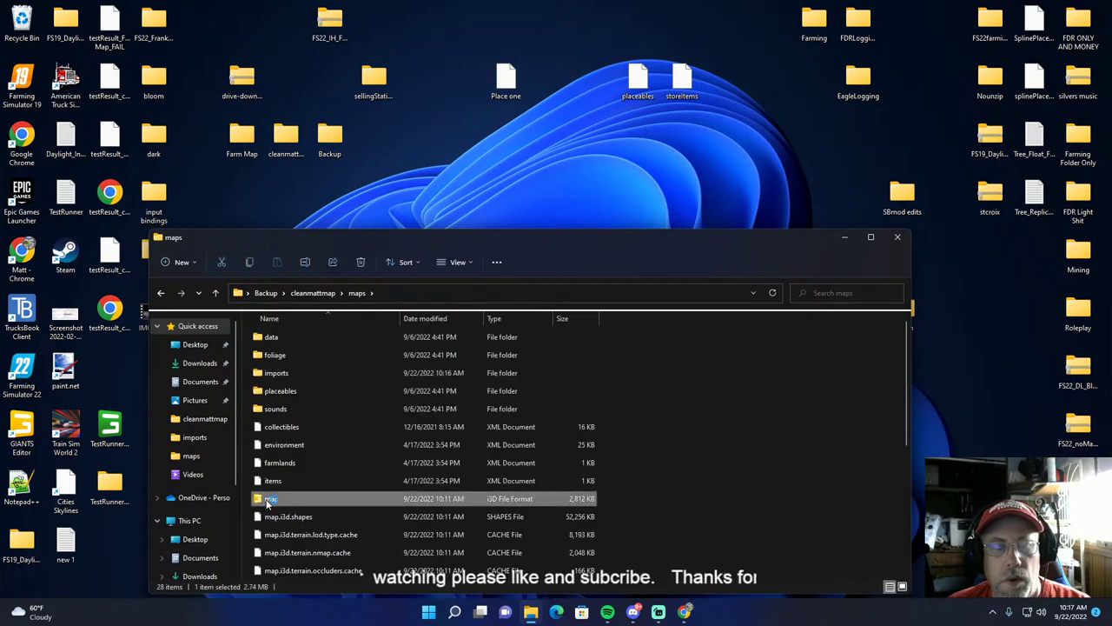
double_click(269, 501)
click(527, 372)
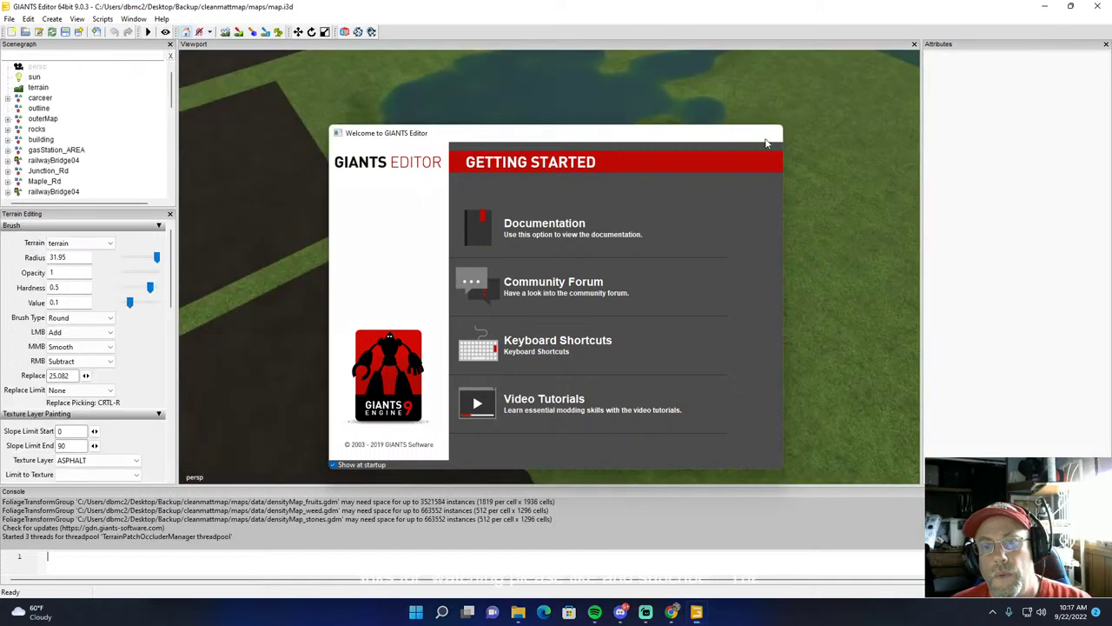
click(768, 136)
Step: Paint an oval patch of the CONCRETE texture with a brush radius of 22.7 on the grass inside the curved ridge beyond the lake
alt+drag(700, 197, 705, 147)
scroll(729, 146, up, 5)
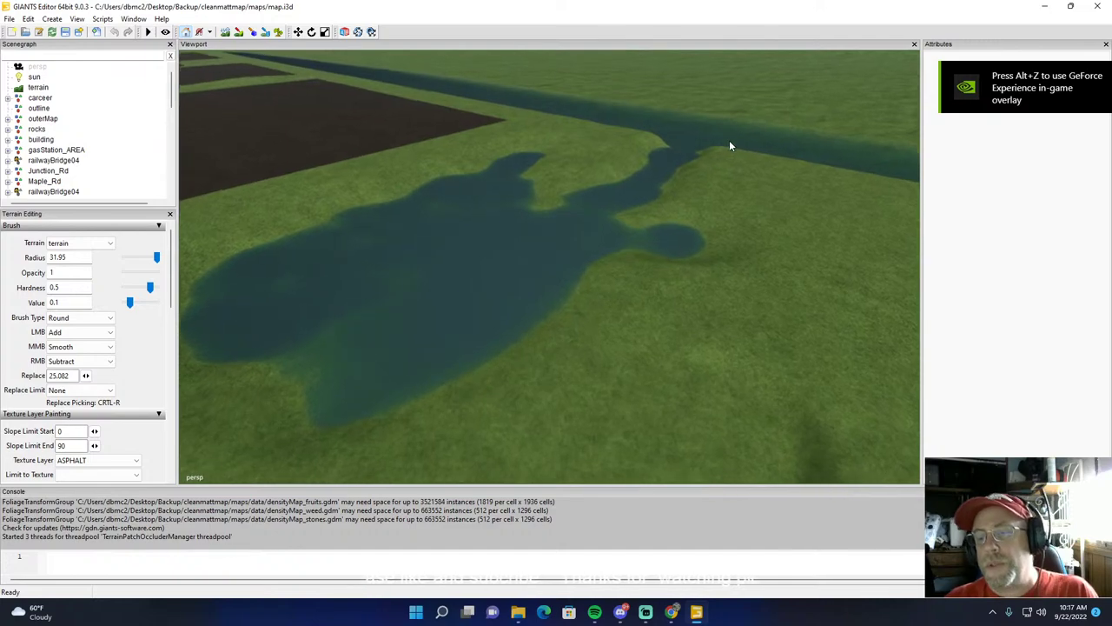
scroll(729, 146, up, 6)
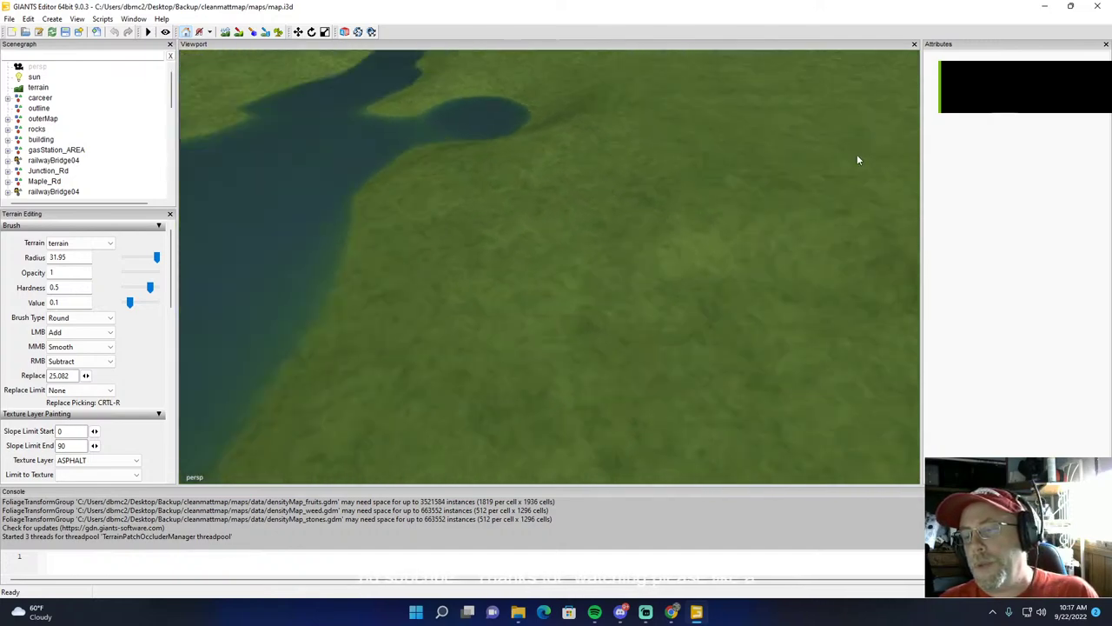
scroll(783, 228, up, 2)
scroll(808, 235, down, 5)
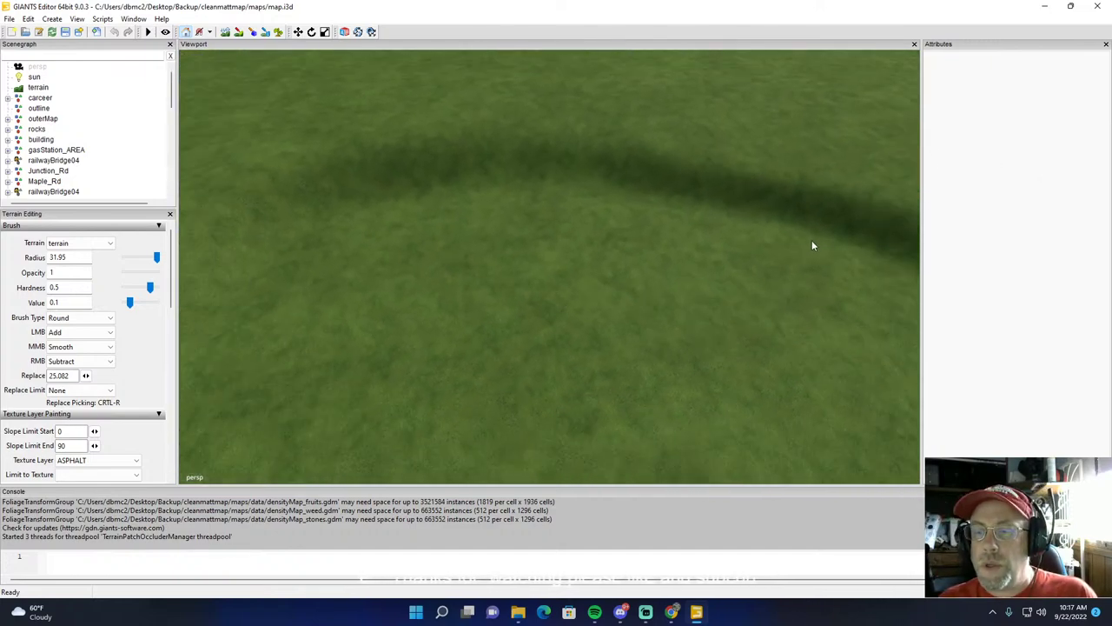
scroll(808, 250, down, 2)
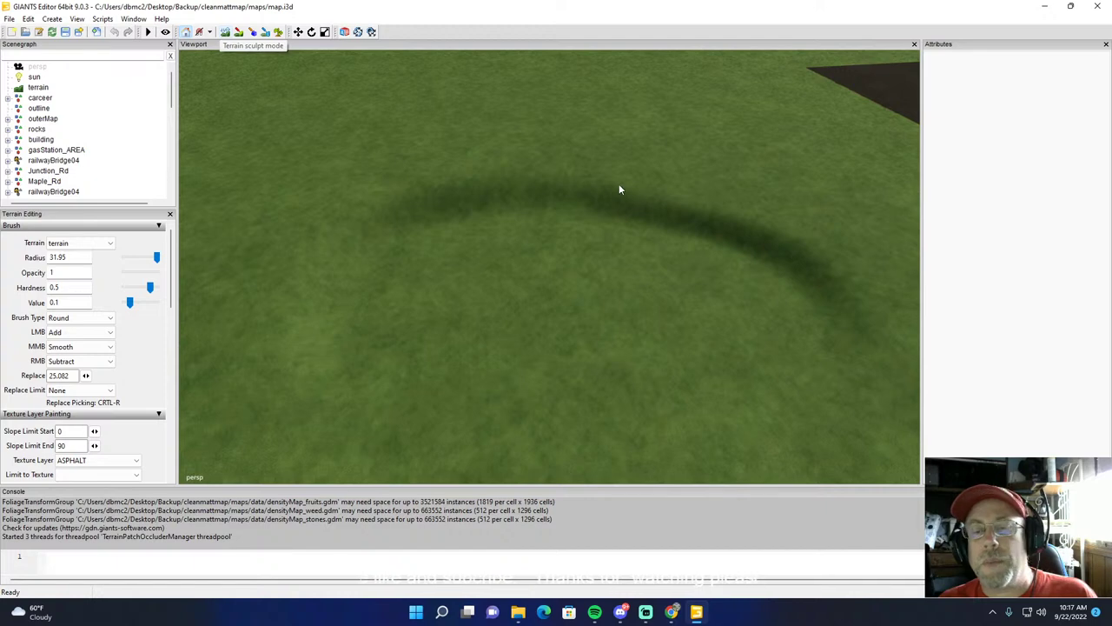
click(225, 32)
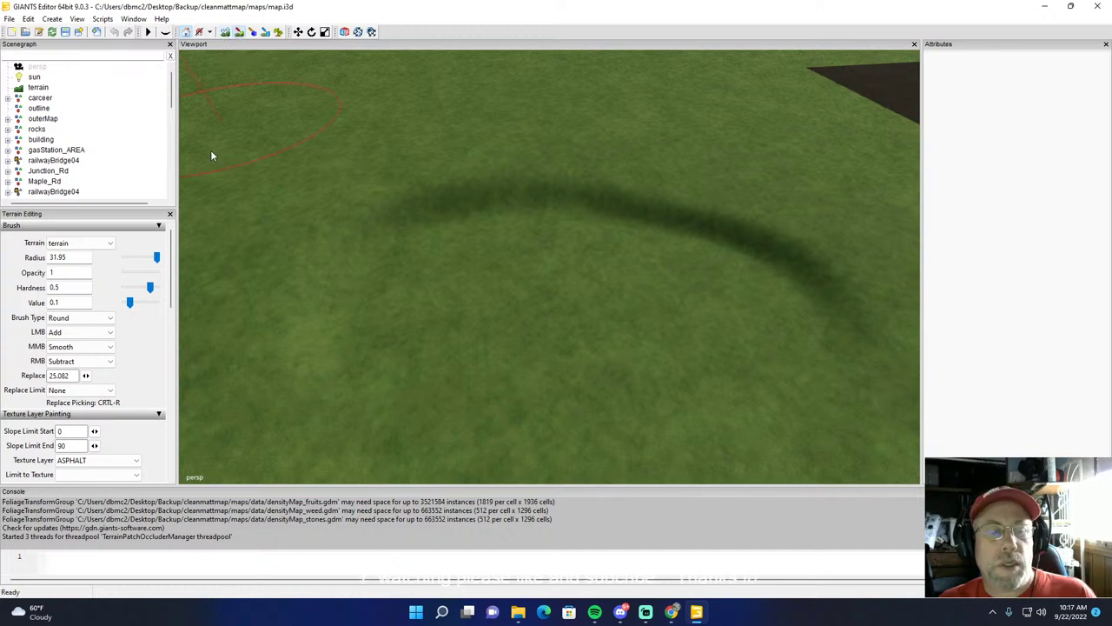
click(92, 461)
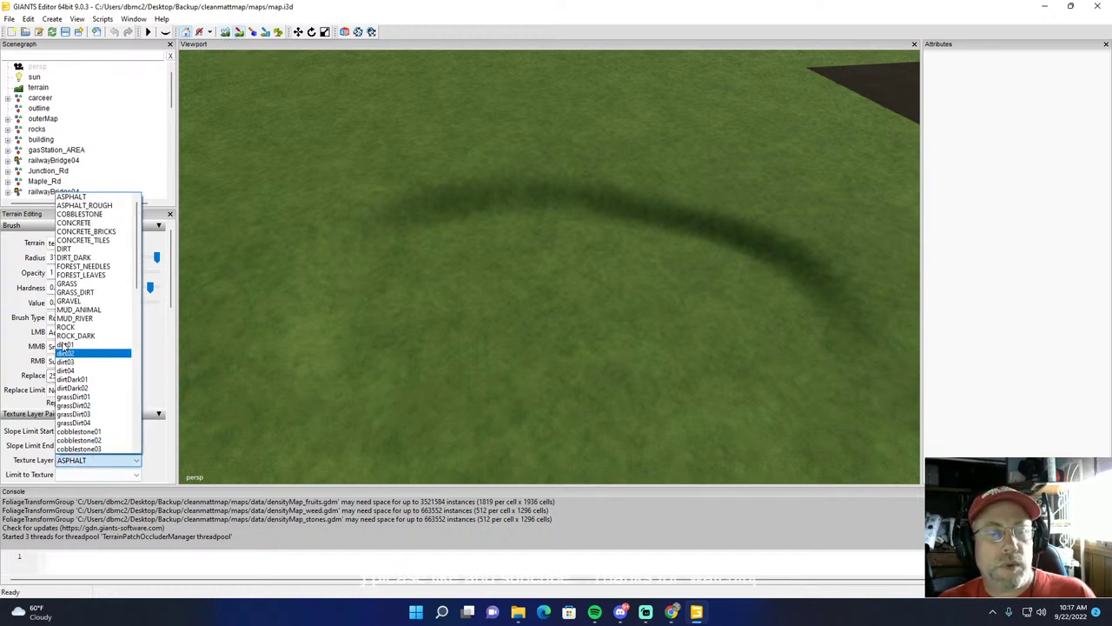
click(70, 224)
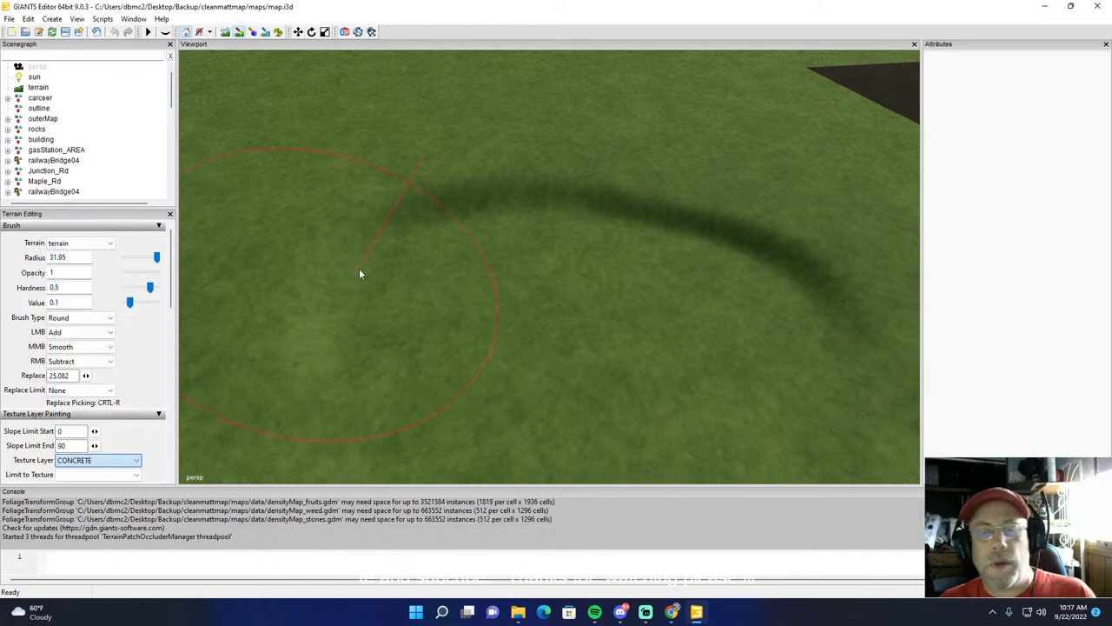
ctrl+scroll(643, 308, down, 5)
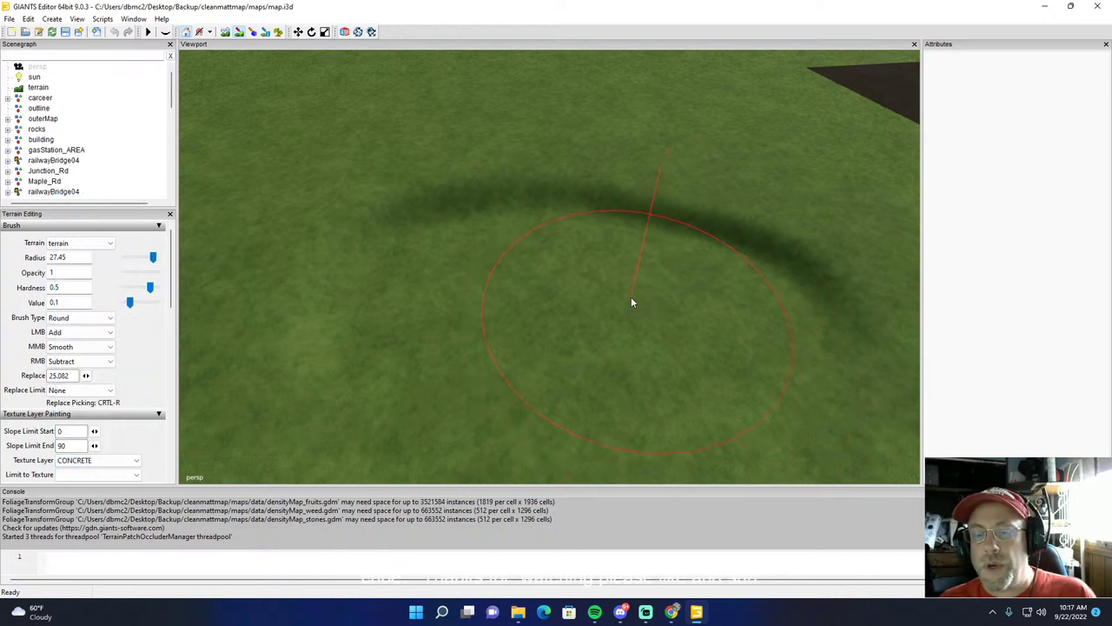
ctrl+scroll(630, 299, down, 1)
mouse_move(629, 298)
mouse_down()
mouse_move(482, 288)
mouse_move(500, 324)
mouse_move(629, 335)
mouse_move(702, 313)
mouse_move(676, 321)
mouse_up()
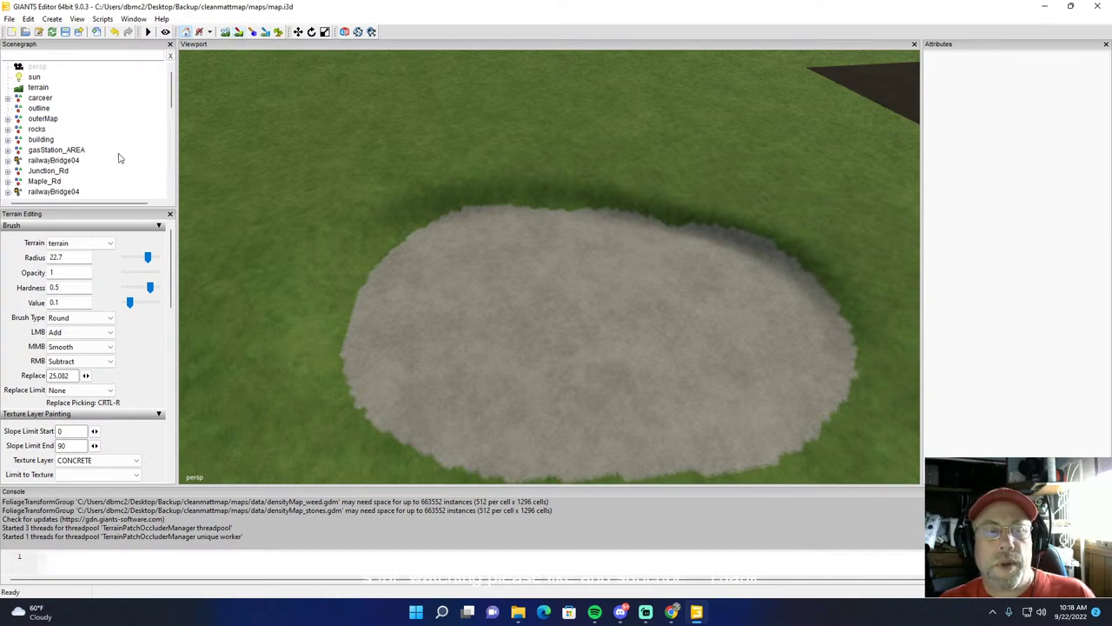
Step: Import fastFood.i3d from the cleanmattmap imports folder into the map and close the import window
click(9, 18)
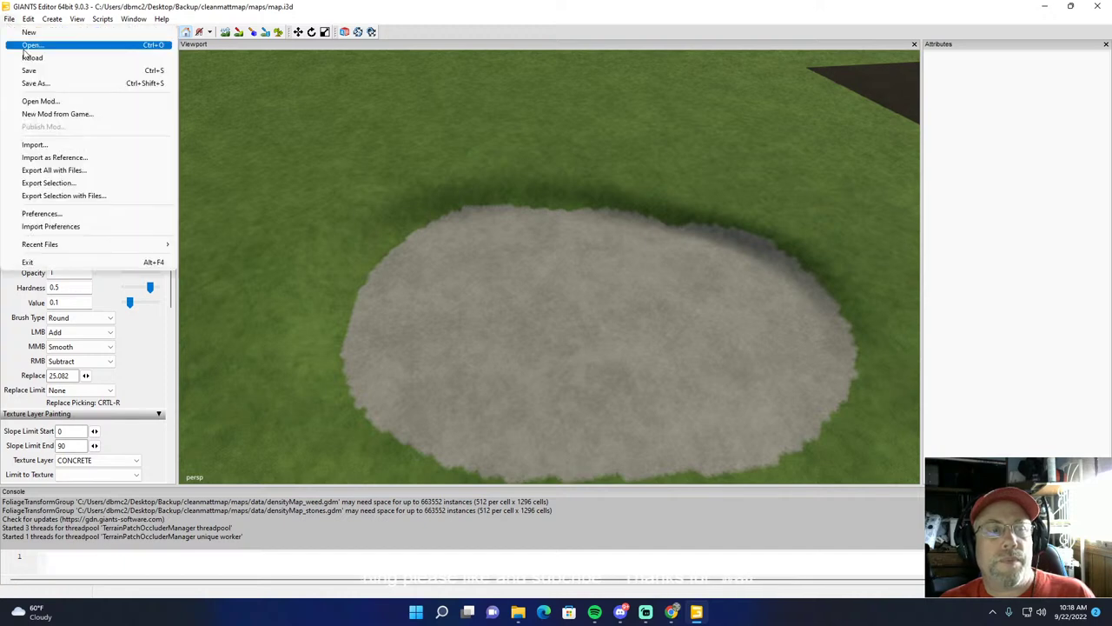
click(36, 146)
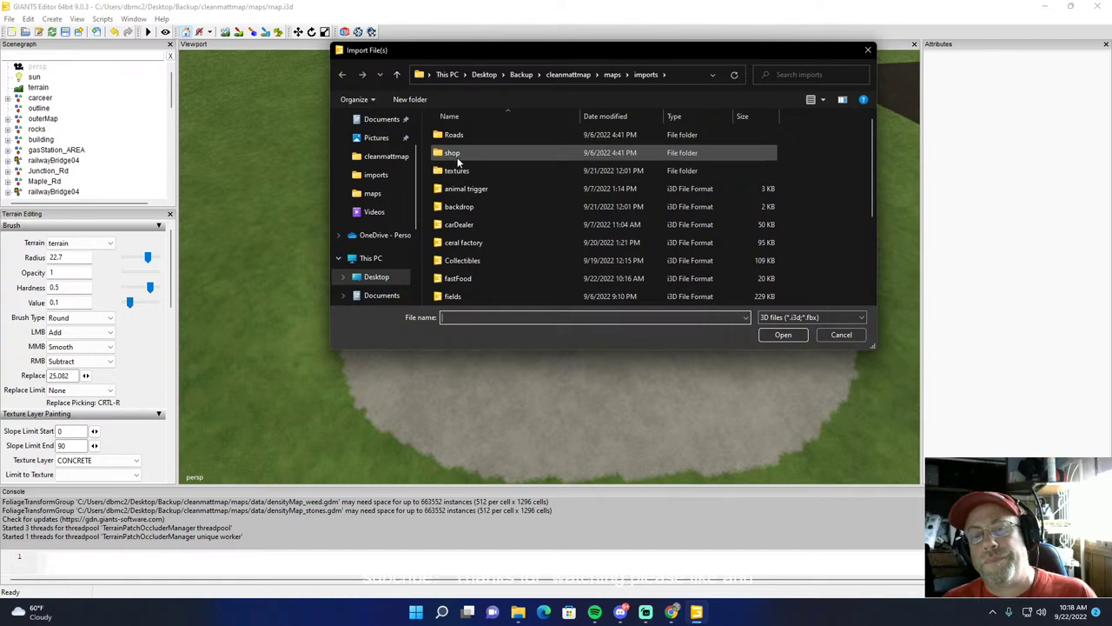
scroll(465, 244, down, 1)
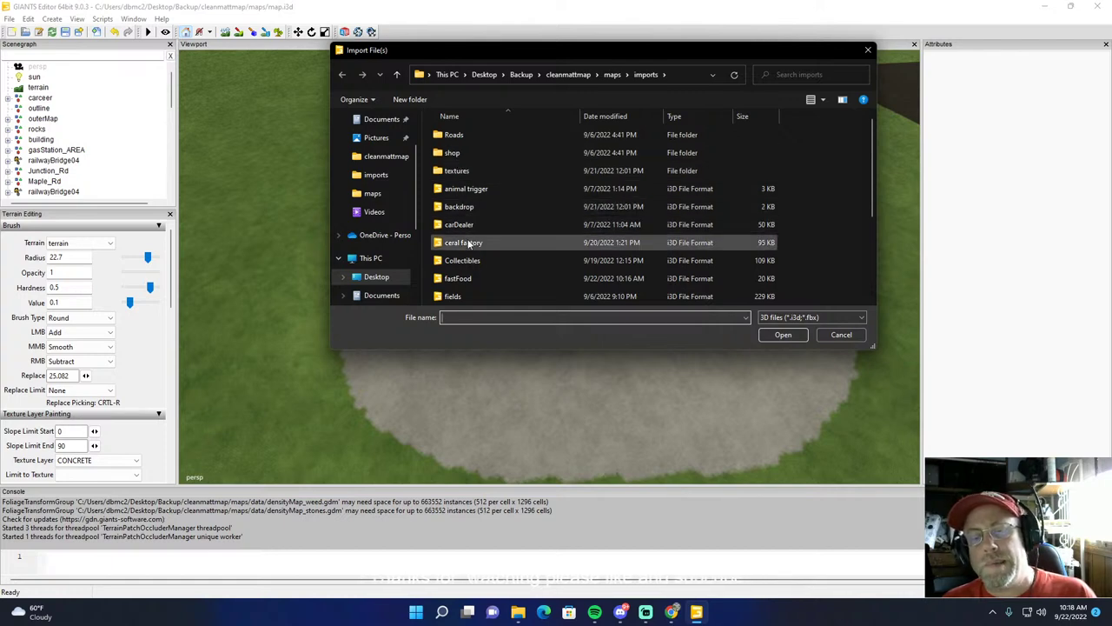
drag(458, 224, 118, 141)
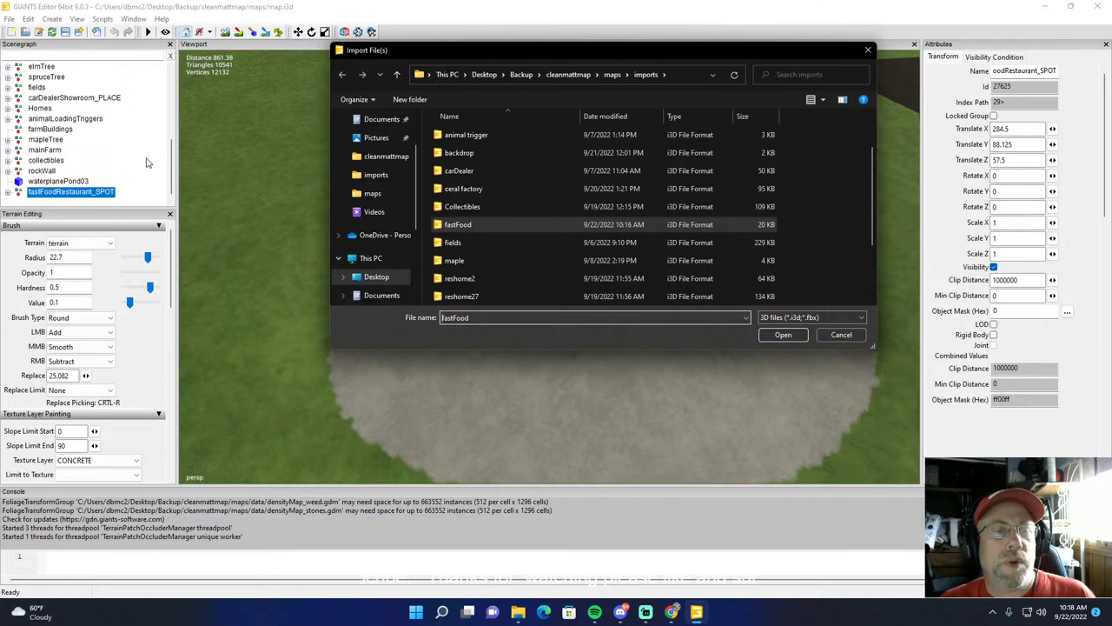
click(867, 50)
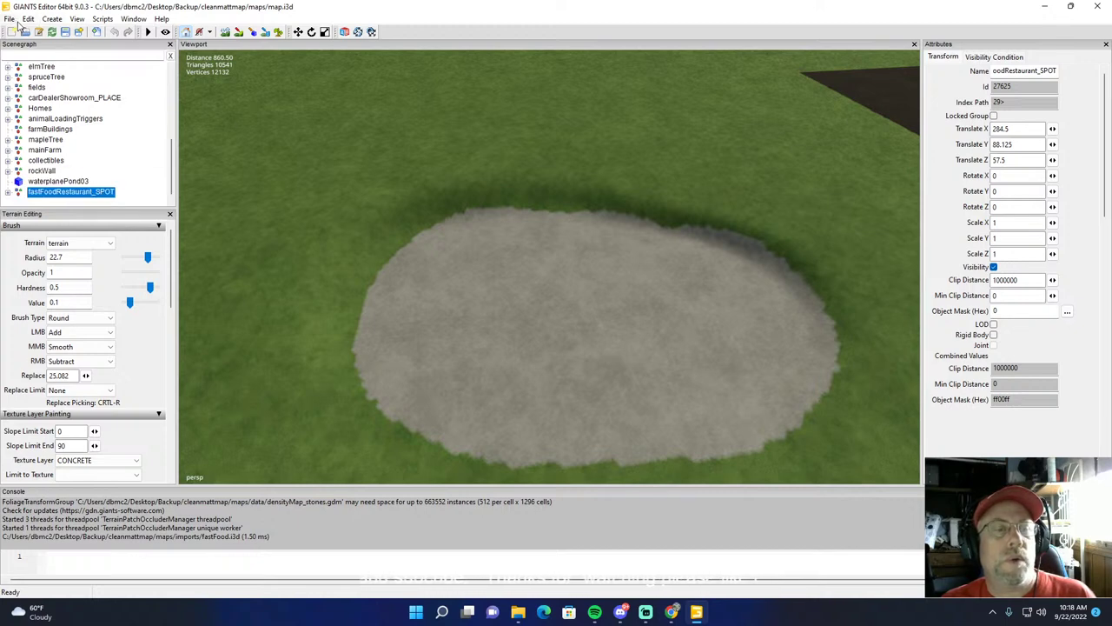
Step: Cut the imported fastFoodRestaurant_SPOT group and paste it inside the production group
click(28, 18)
click(124, 92)
scroll(124, 96, up, 2)
click(42, 88)
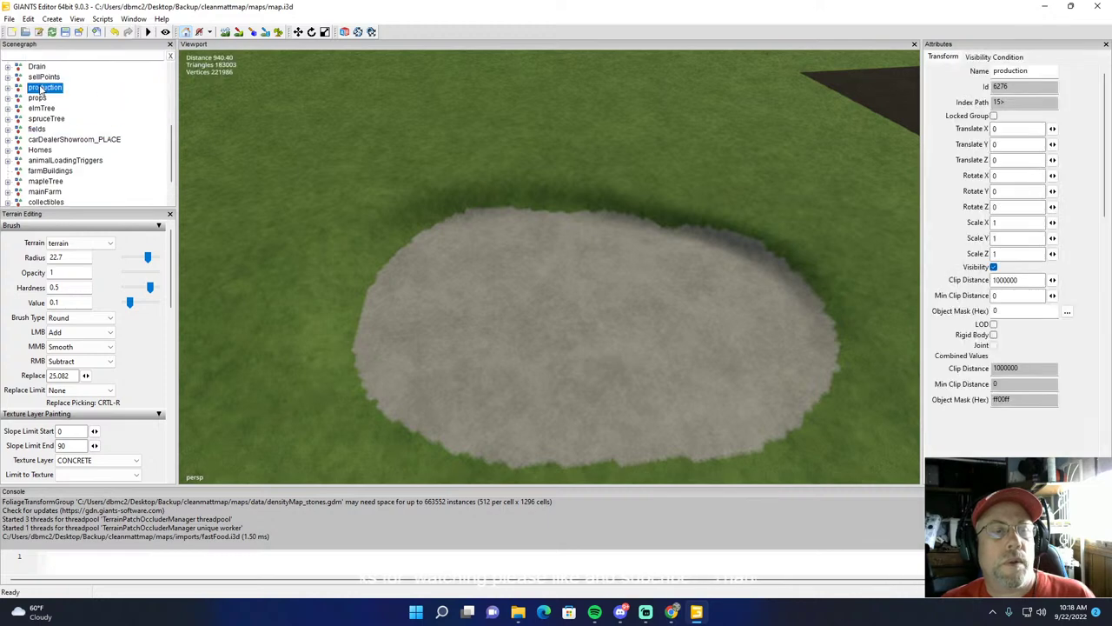
click(28, 19)
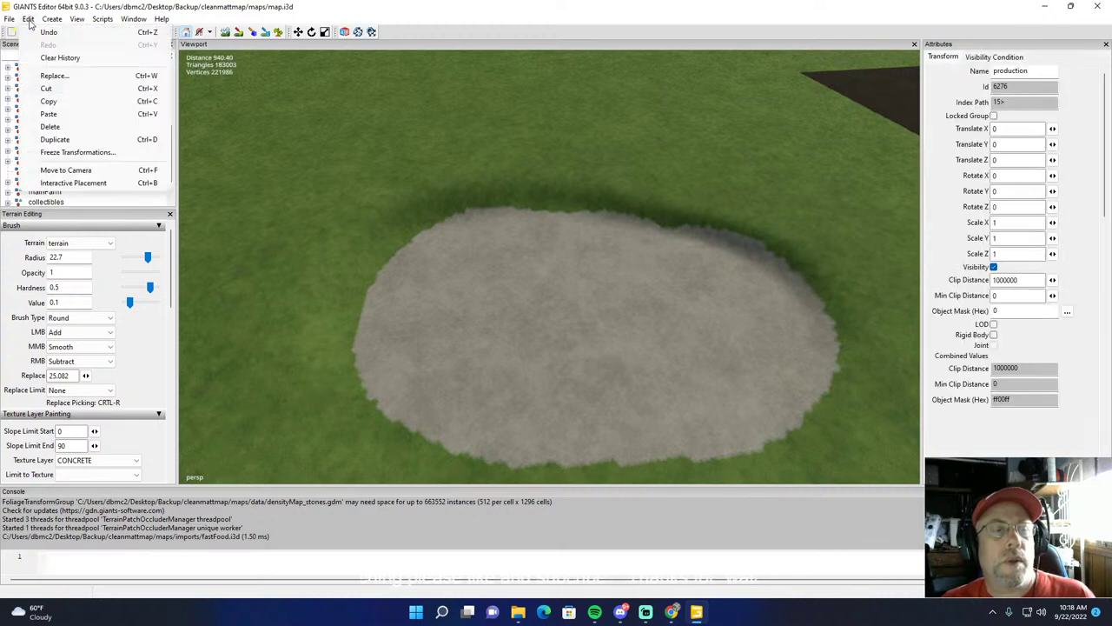
click(45, 118)
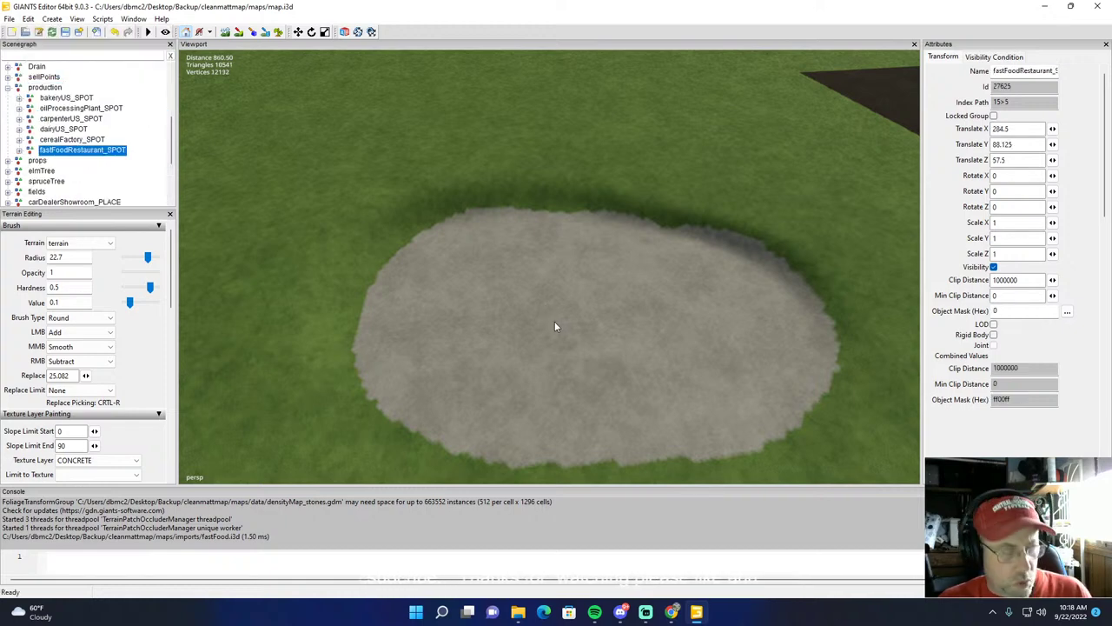
Step: Place the restaurant group on the concrete patch with Interactive Placement and shift it to about X 581.955, Z -751.273
key(ctrl+b)
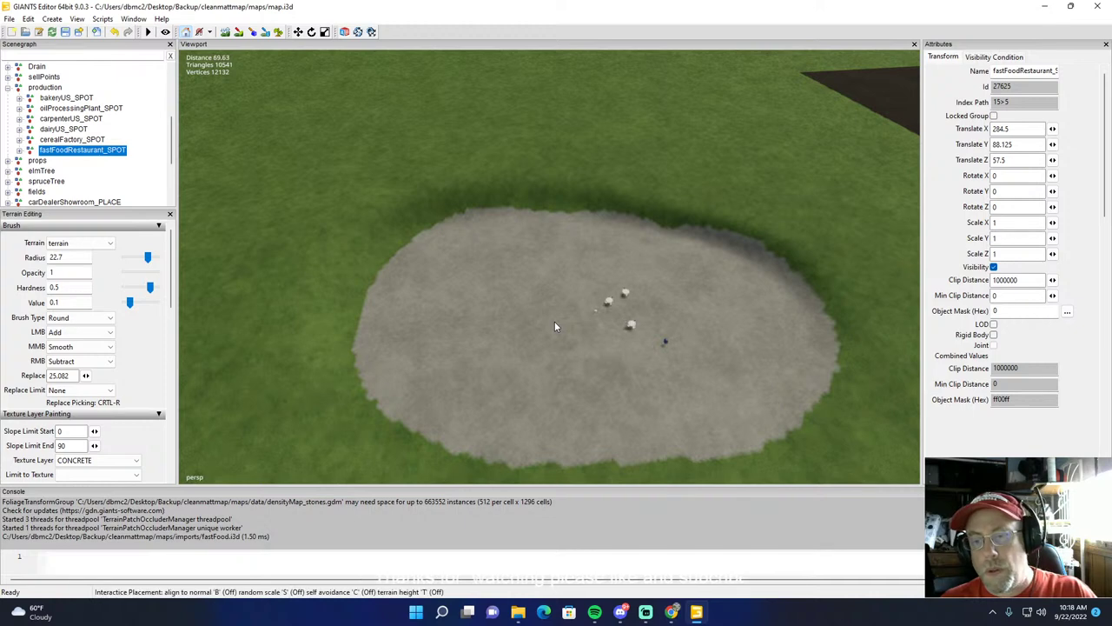
click(555, 322)
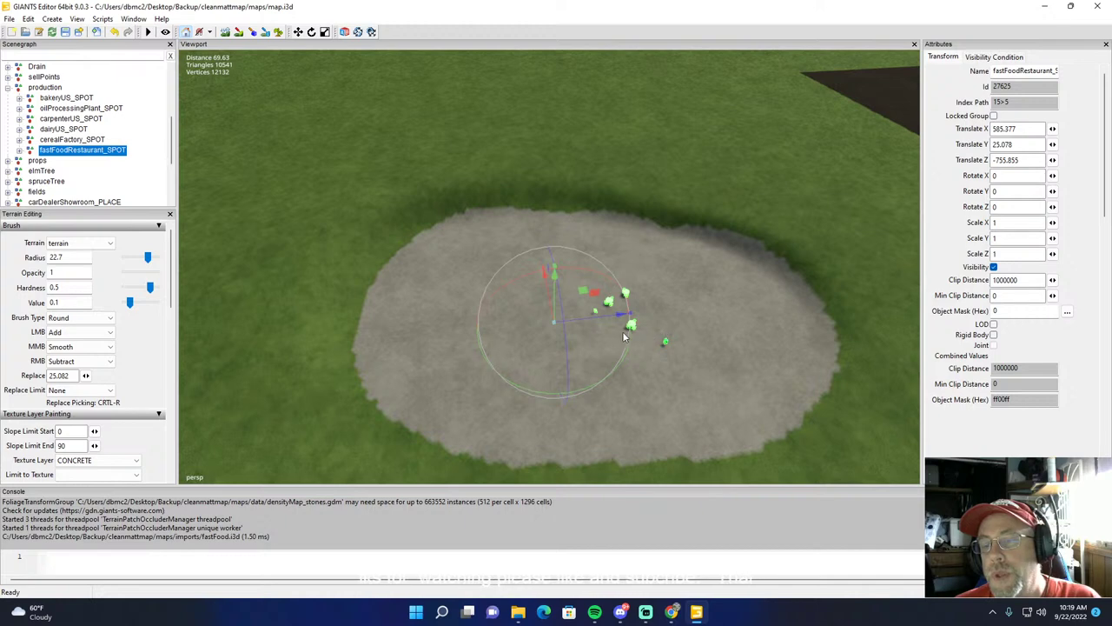
drag(586, 317, 618, 332)
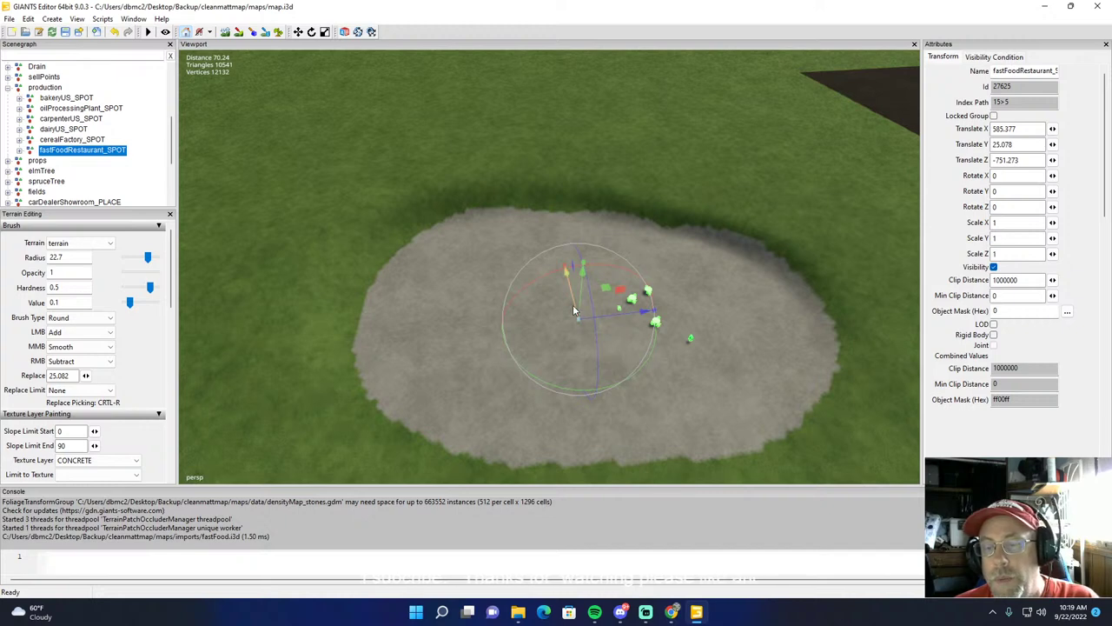
drag(578, 306, 572, 322)
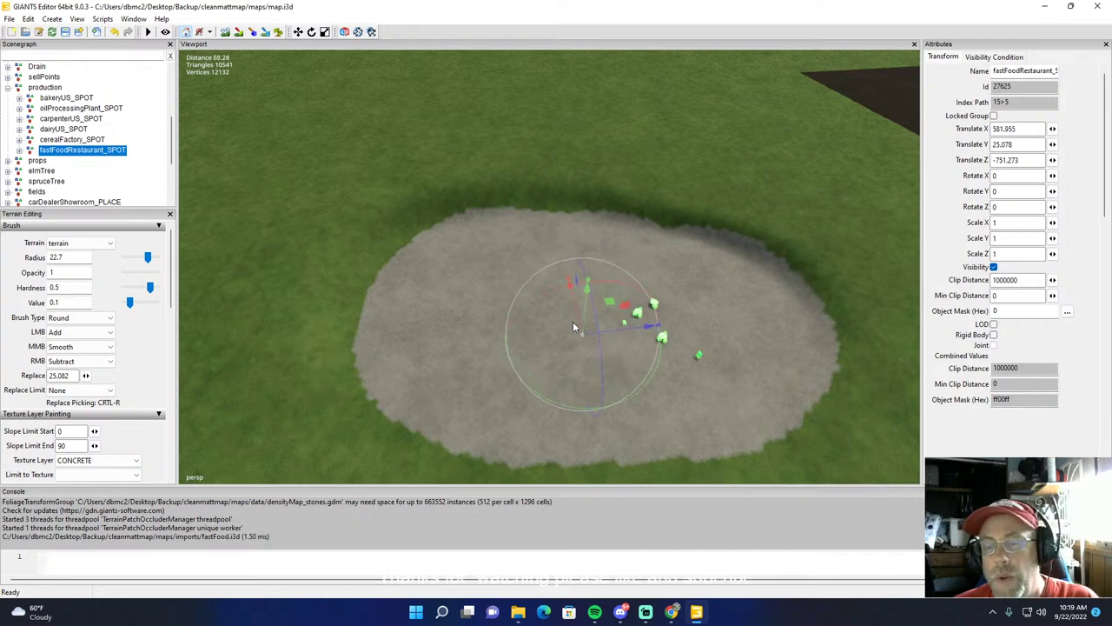
Step: Set the restaurant group's Y rotation to -90
alt+drag(702, 361, 756, 373)
scroll(873, 359, up, 5)
right_drag(755, 372, 514, 344)
scroll(514, 348, down, 8)
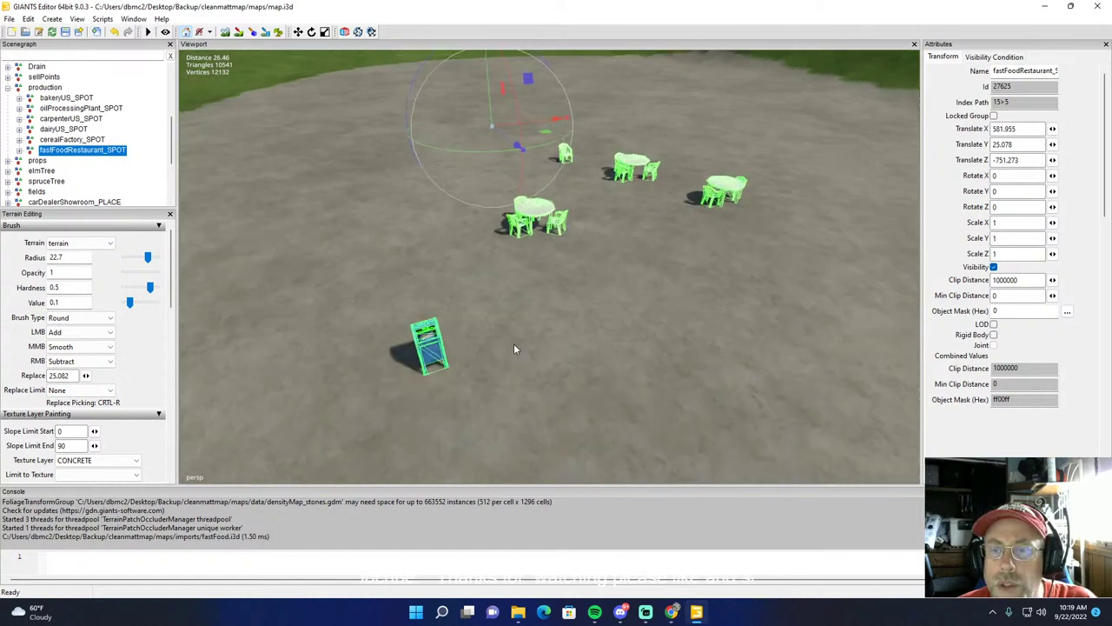
scroll(513, 345, down, 4)
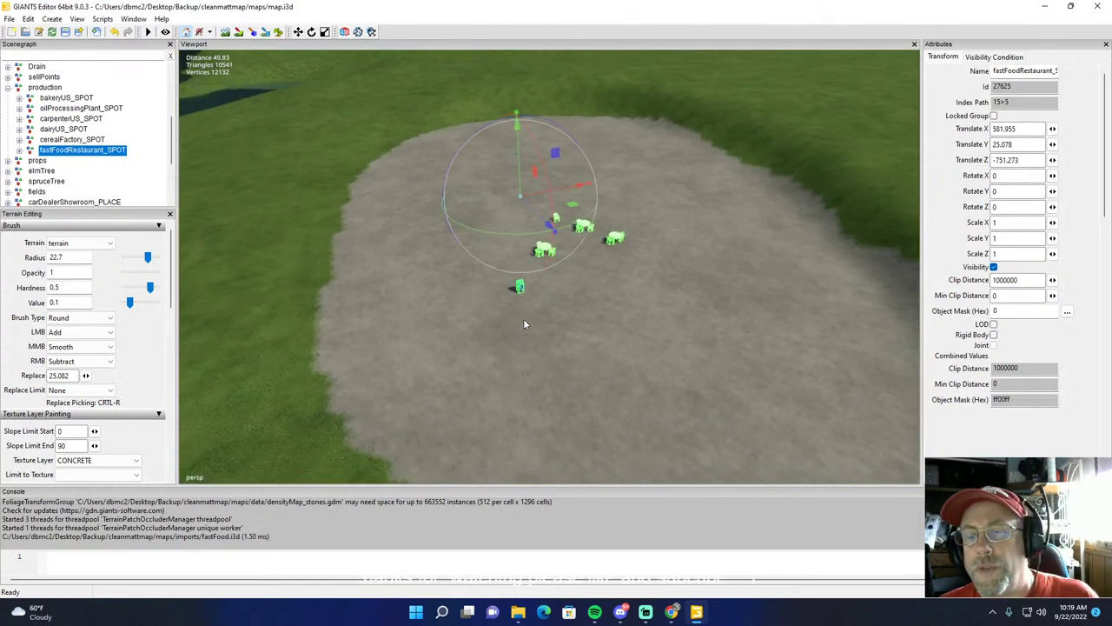
drag(540, 238, 453, 217)
drag(1038, 191, 996, 191)
text(-9)
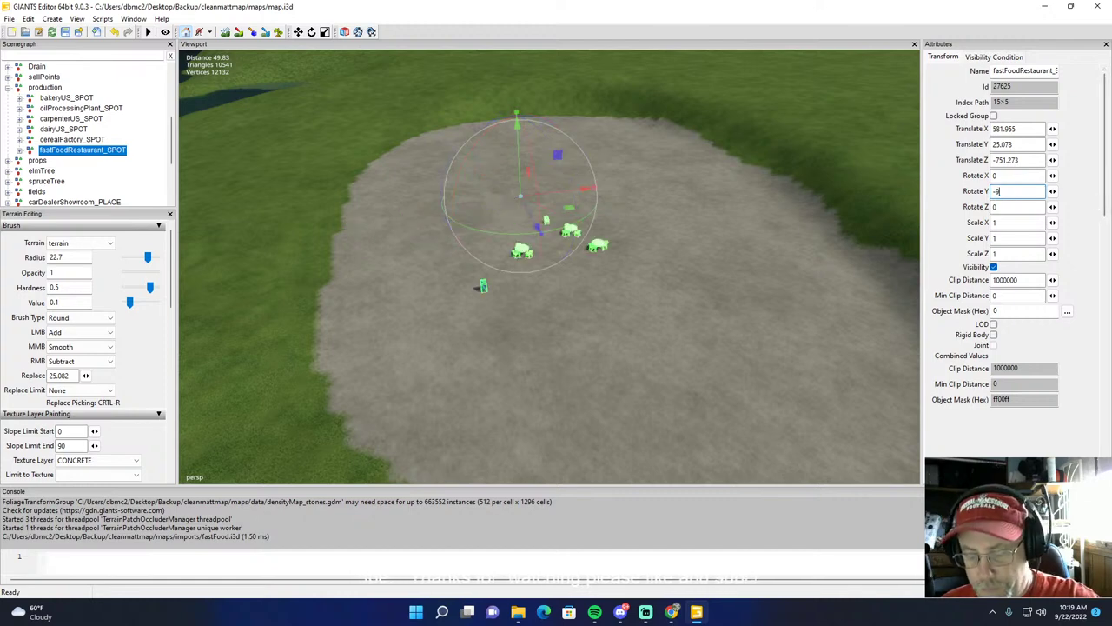
text(0)
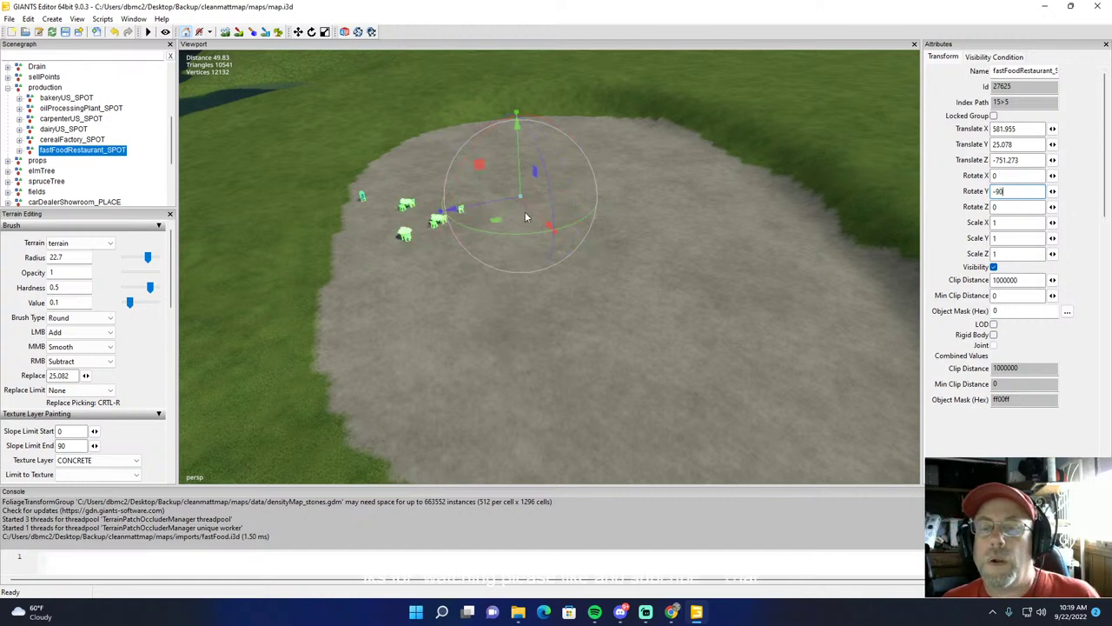
Step: Reposition the rotated restaurant group on the concrete patch at about X 587.757, Z -749.65
drag(527, 206, 679, 361)
drag(564, 281, 633, 254)
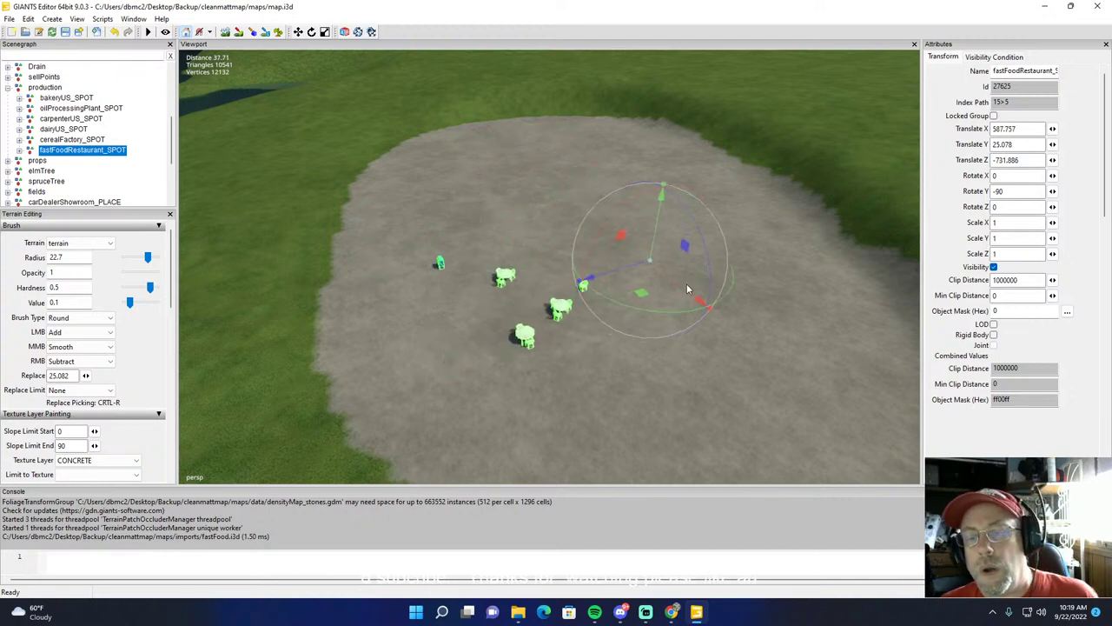
right_drag(694, 398, 646, 386)
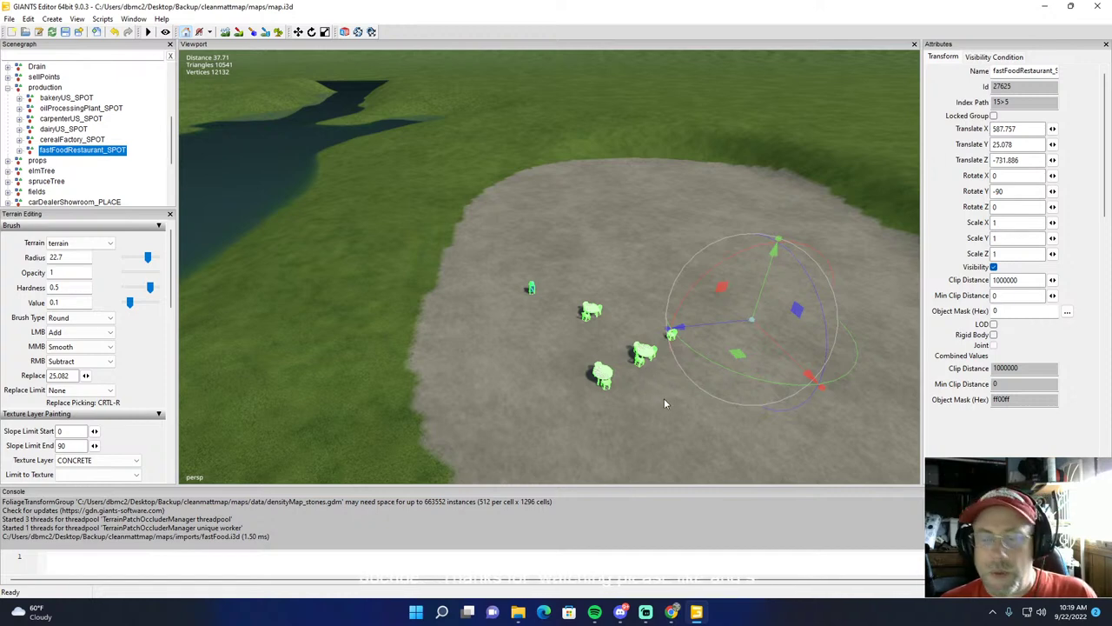
right_drag(671, 407, 655, 385)
alt+drag(655, 384, 805, 429)
scroll(820, 386, up, 1)
scroll(806, 376, down, 6)
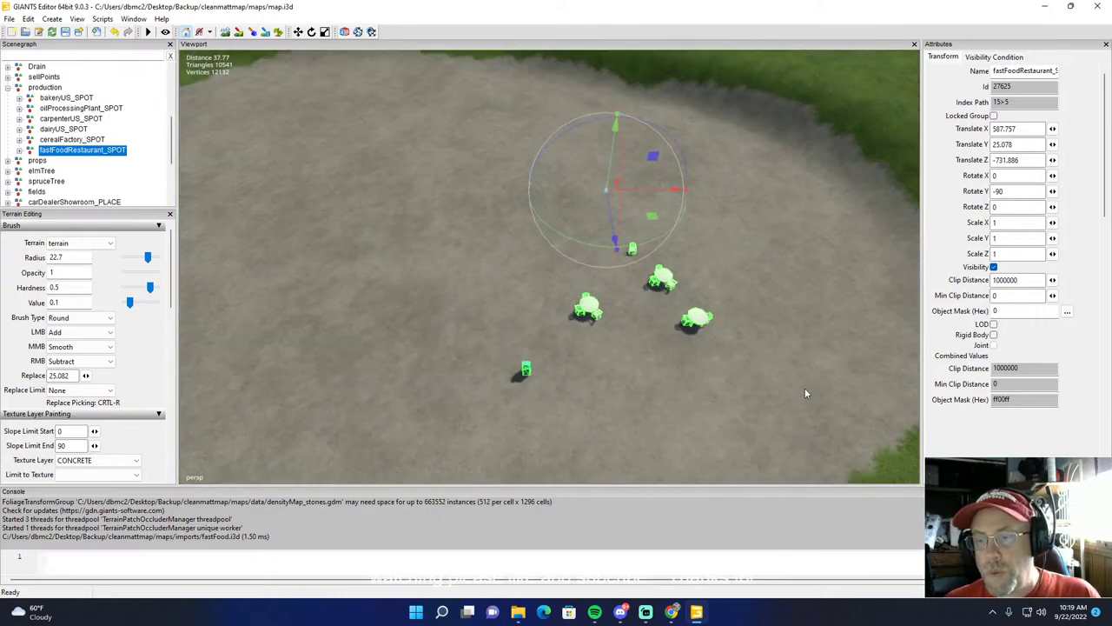
drag(620, 212, 469, 217)
alt+drag(625, 267, 450, 293)
scroll(644, 206, up, 3)
scroll(339, 284, down, 3)
scroll(450, 293, down, 3)
right_drag(449, 290, 672, 280)
scroll(671, 281, down, 4)
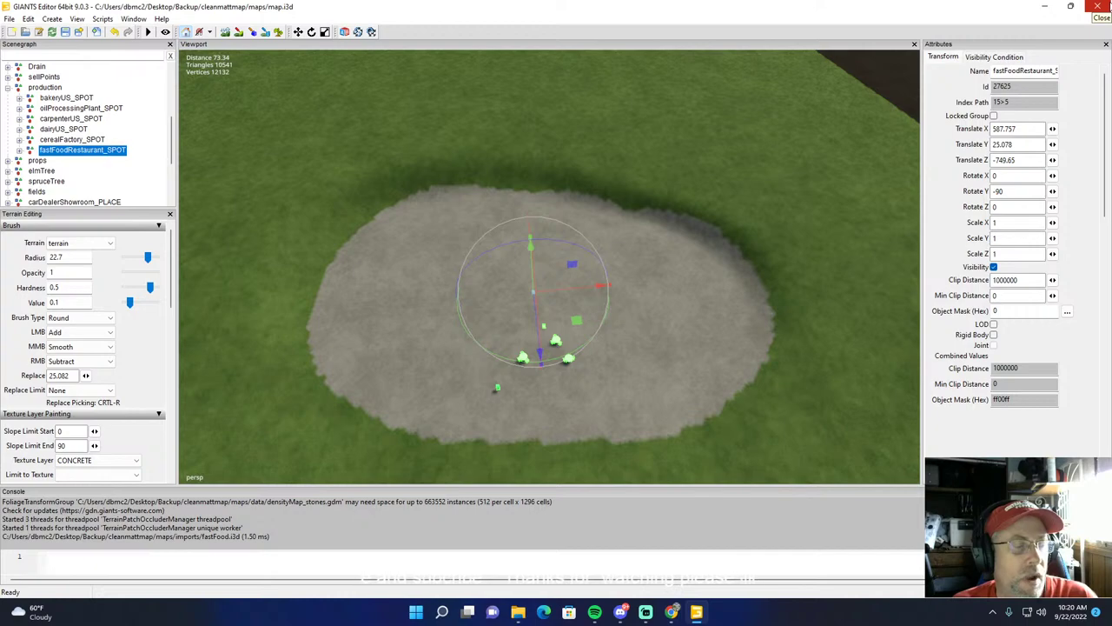
Step: Minimize the map editor and open the placeables file from the desktop in Notepad++
click(1044, 12)
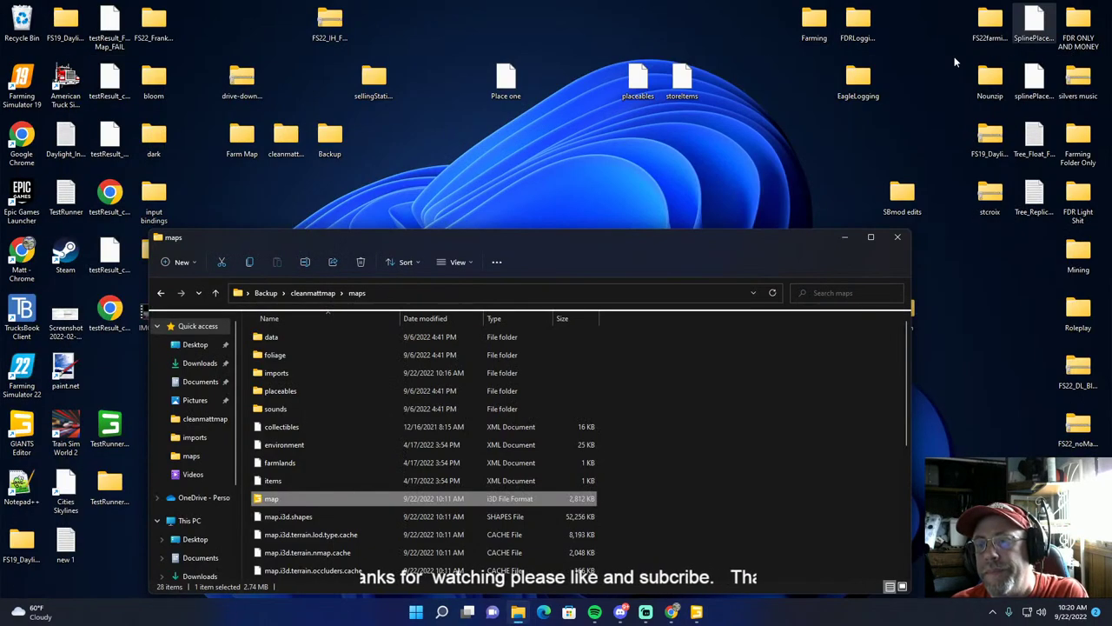
double_click(678, 84)
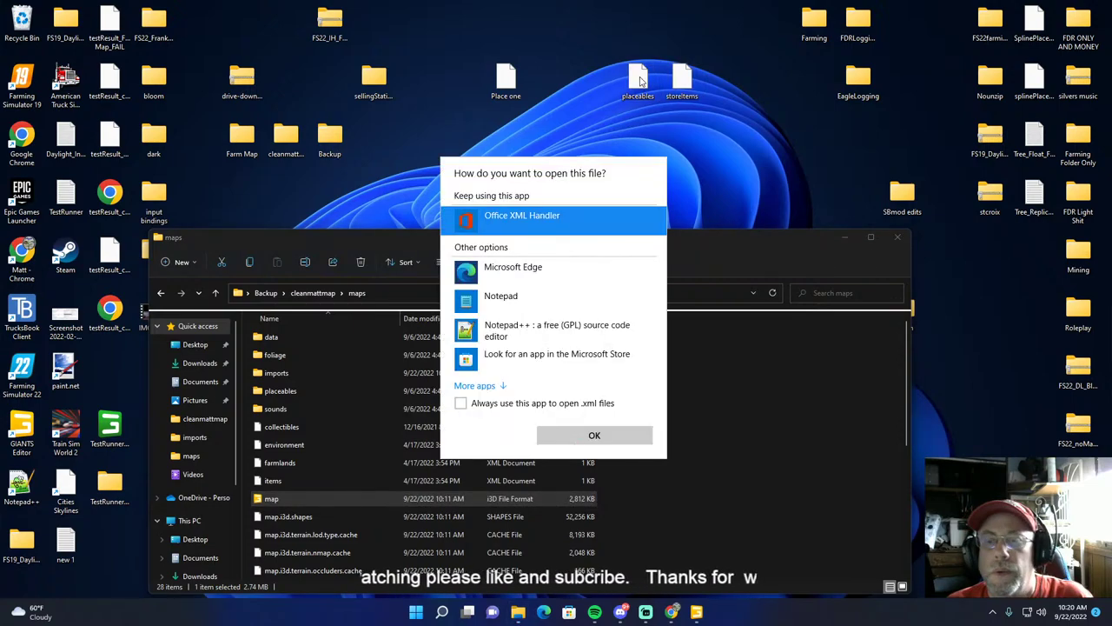
double_click(532, 330)
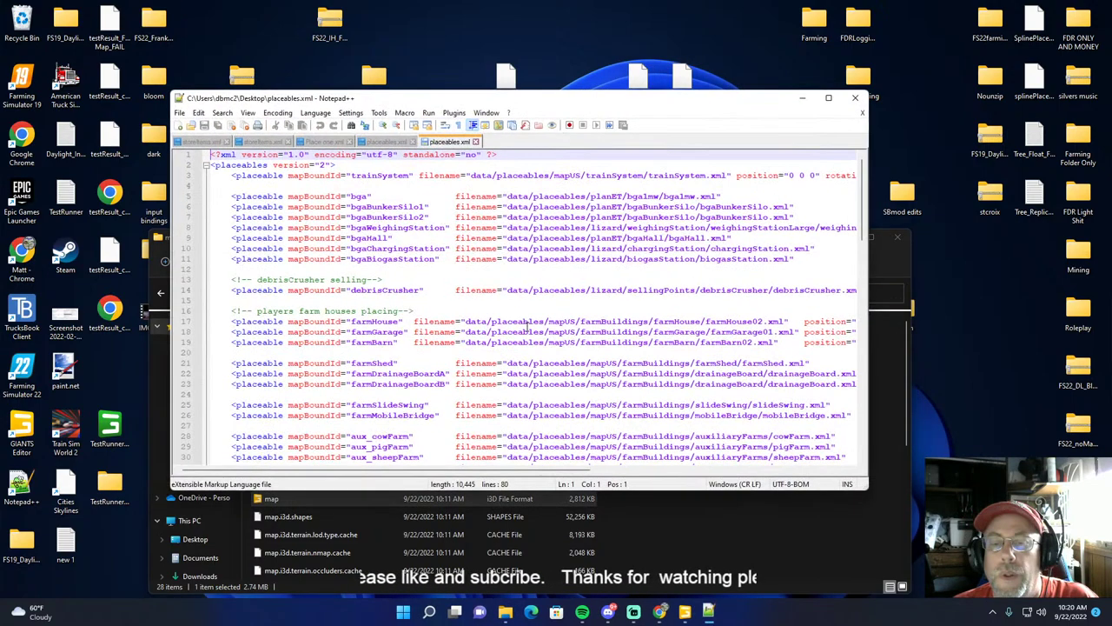
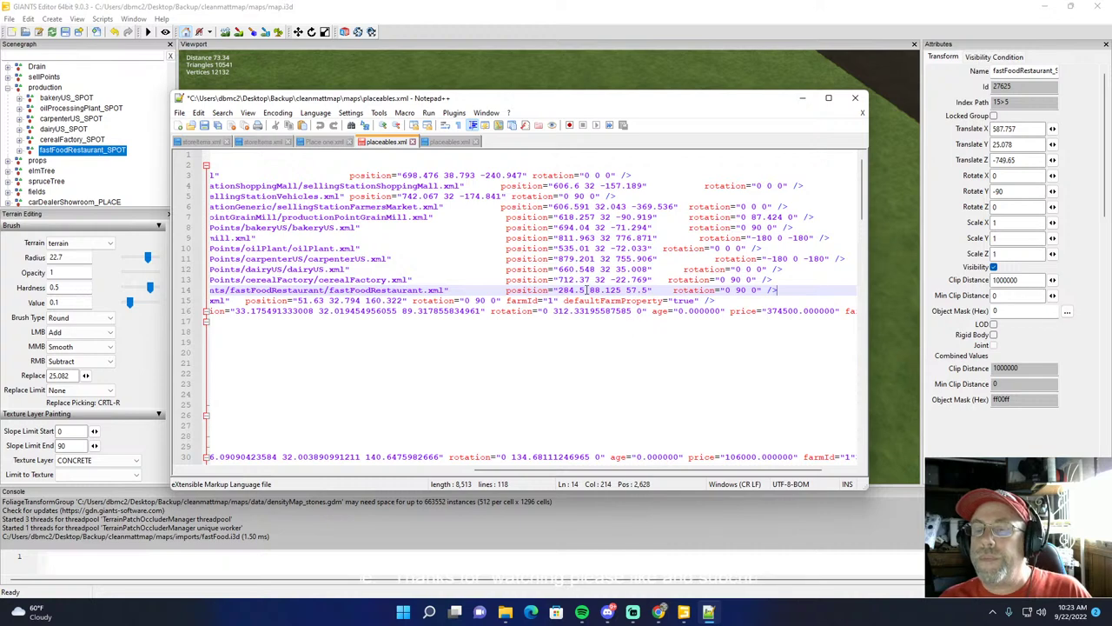
Step: Set the X position of the fastFoodRestaurant entry in the cleanmattmap placeables.xml to 587.757
click(589, 289)
key(BackSpace)
key(BackSpace)
key(BackSpace)
key(BackSpace)
key(BackSpace)
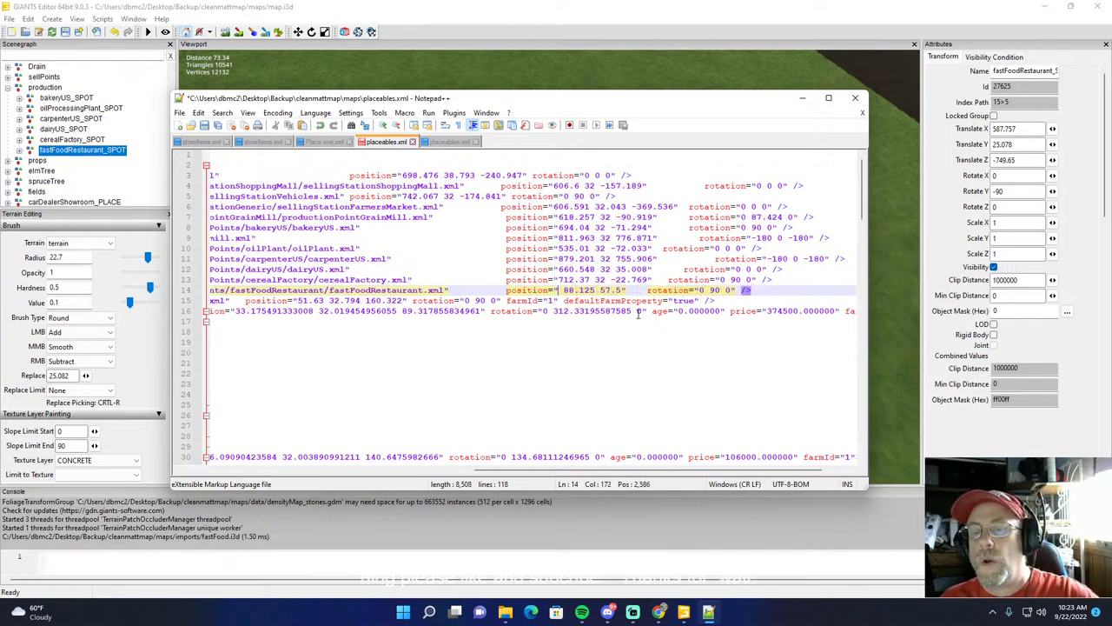
text(587.757)
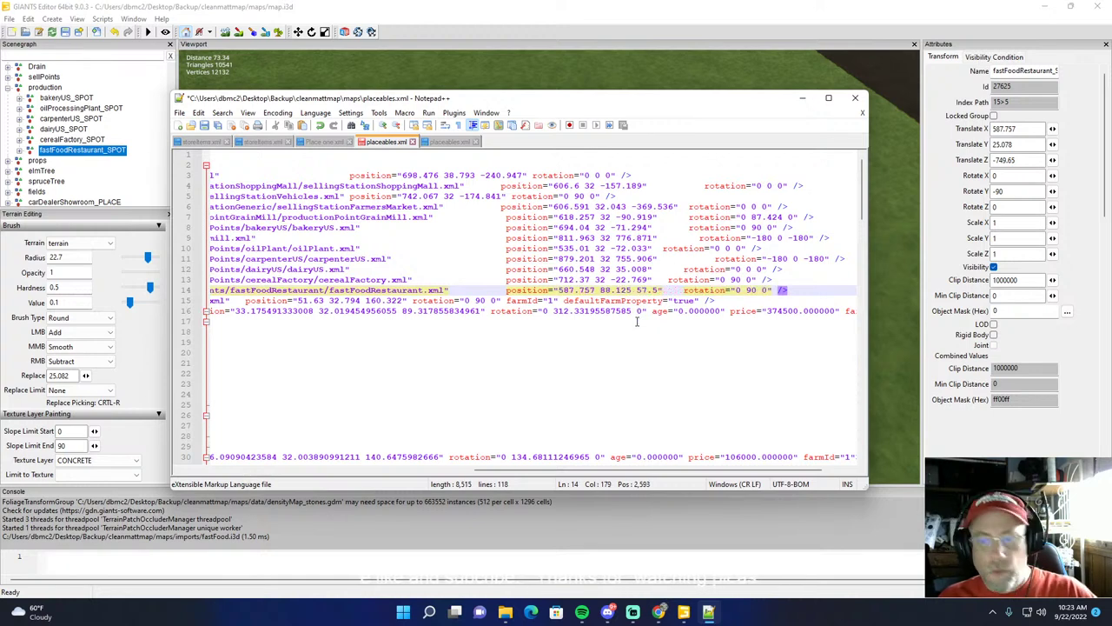
Step: Copy the restaurant's Translate Y value, 25.078, from GIANTS Editor into the entry's Y position in placeables.xml
drag(1025, 146, 977, 148)
key(ctrl+c)
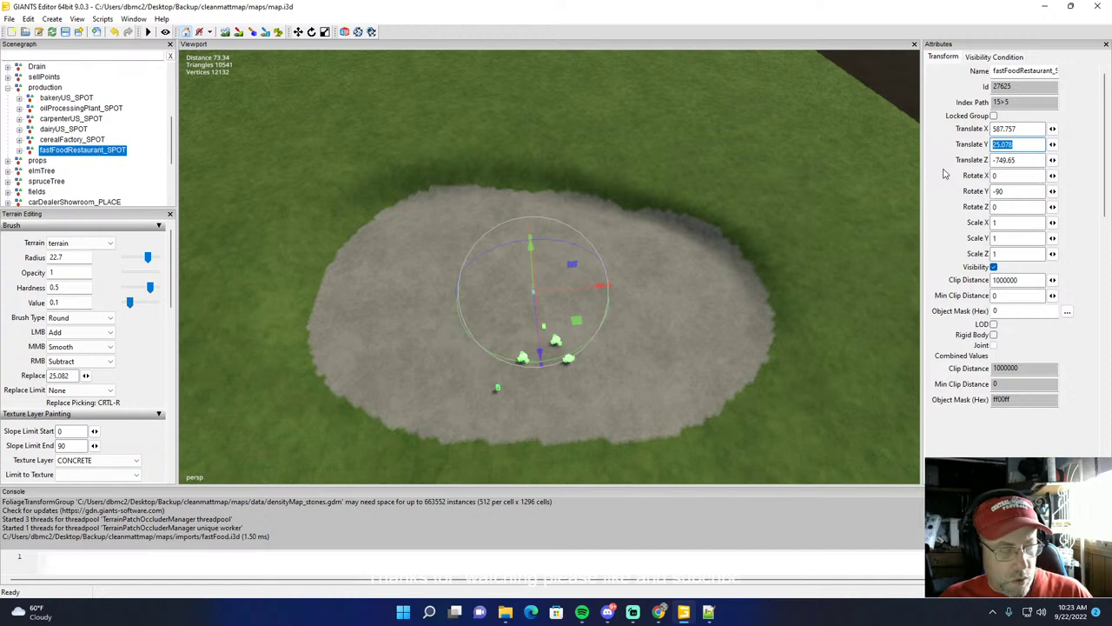
click(708, 613)
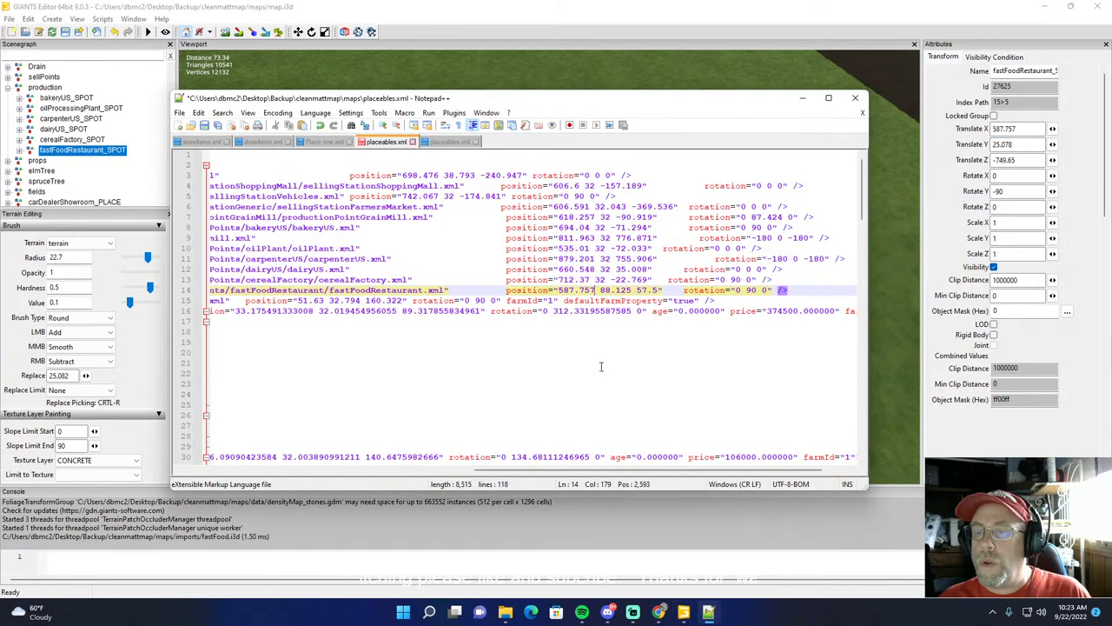
click(632, 292)
key(BackSpace)
key(BackSpace)
key(BackSpace)
key(BackSpace)
key(BackSpace)
key(BackSpace)
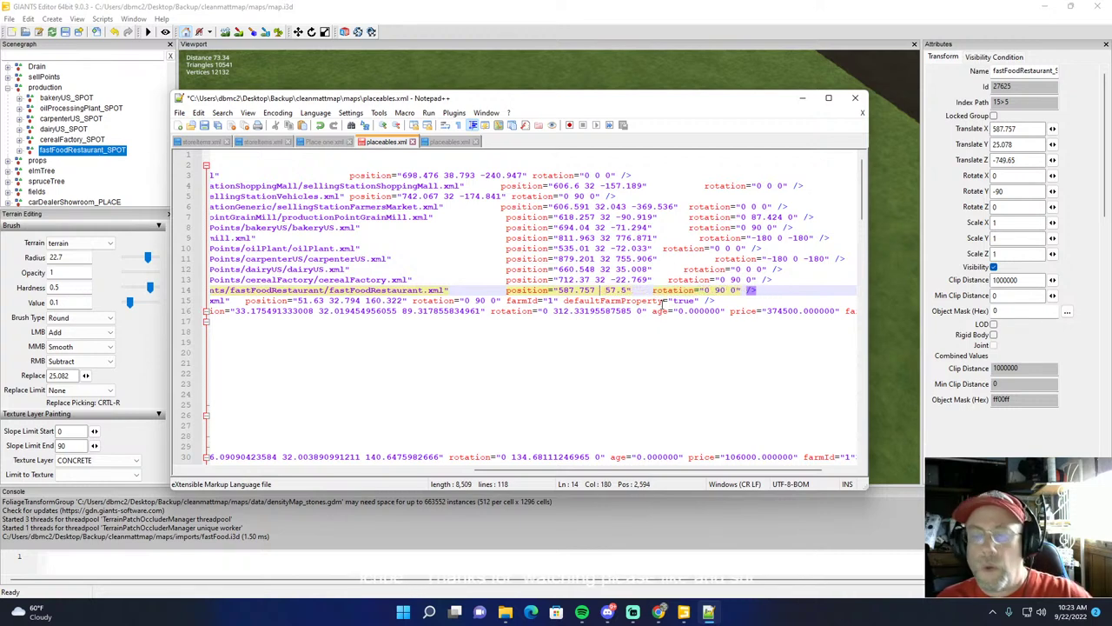
key(ctrl+v)
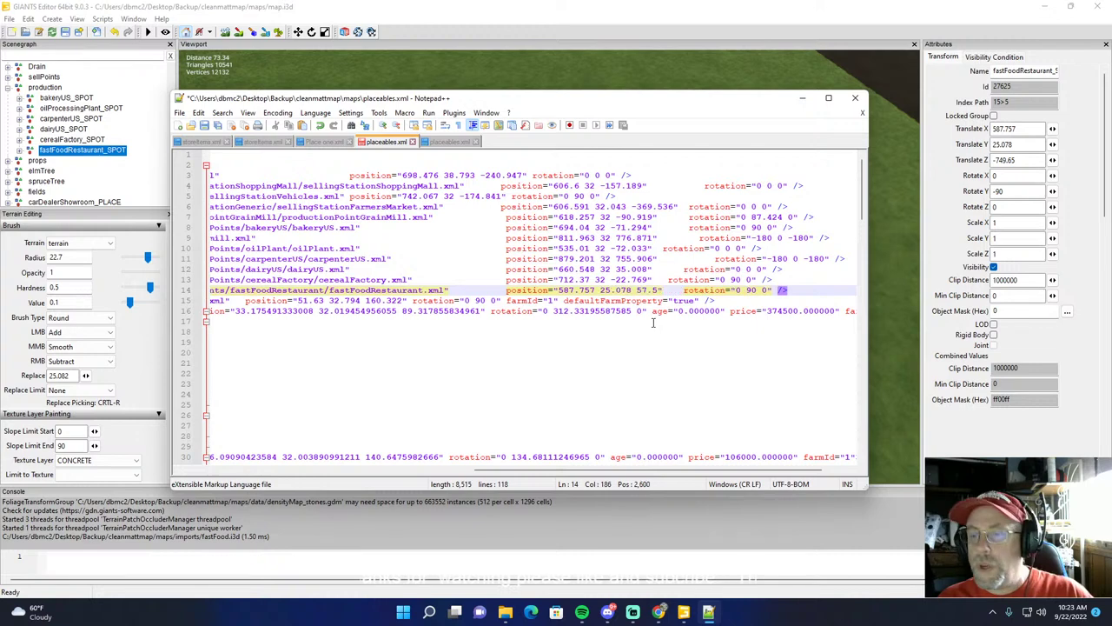
Step: Copy the restaurant's Translate Z value, -749.65, from GIANTS Editor into the entry's Z position in placeables.xml
click(1024, 161)
key(ctrl+c)
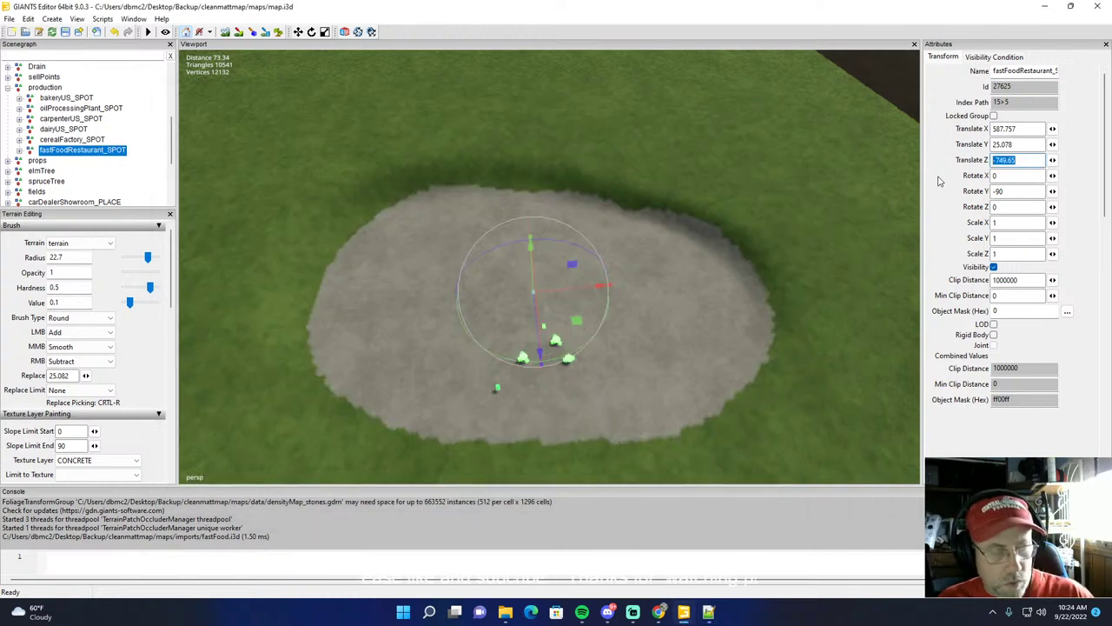
click(708, 613)
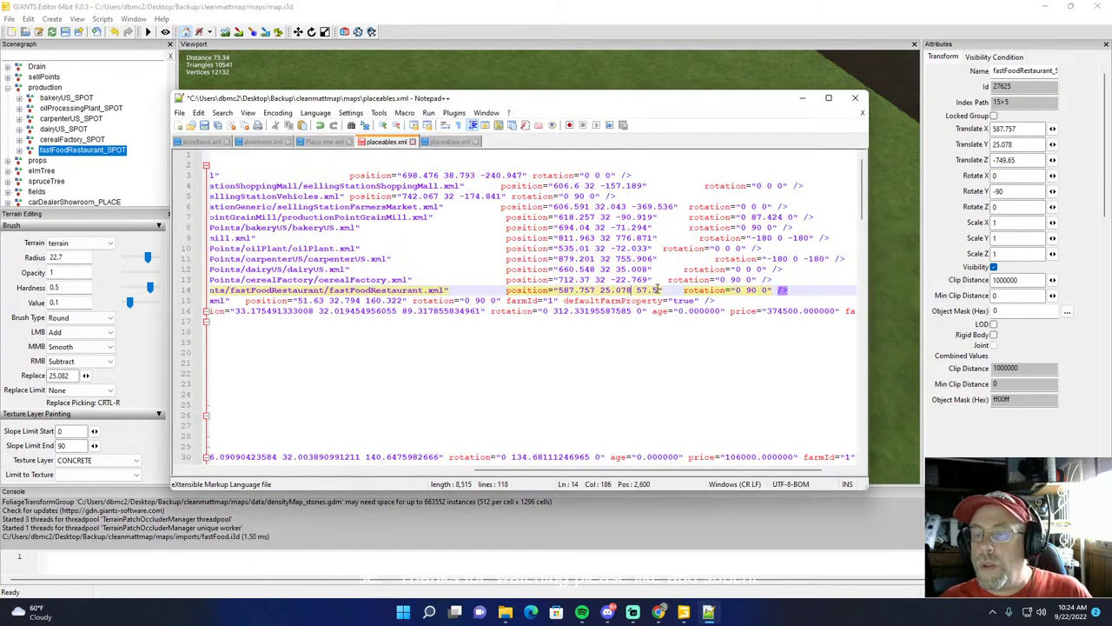
key(BackSpace)
key(BackSpace)
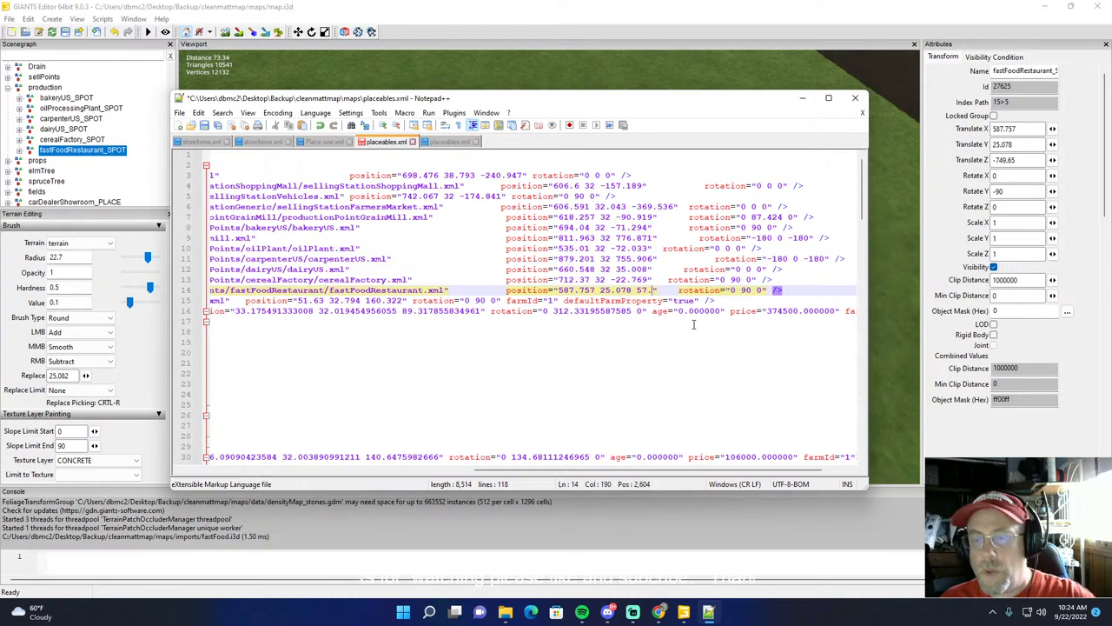
key(BackSpace)
key(BackSpace)
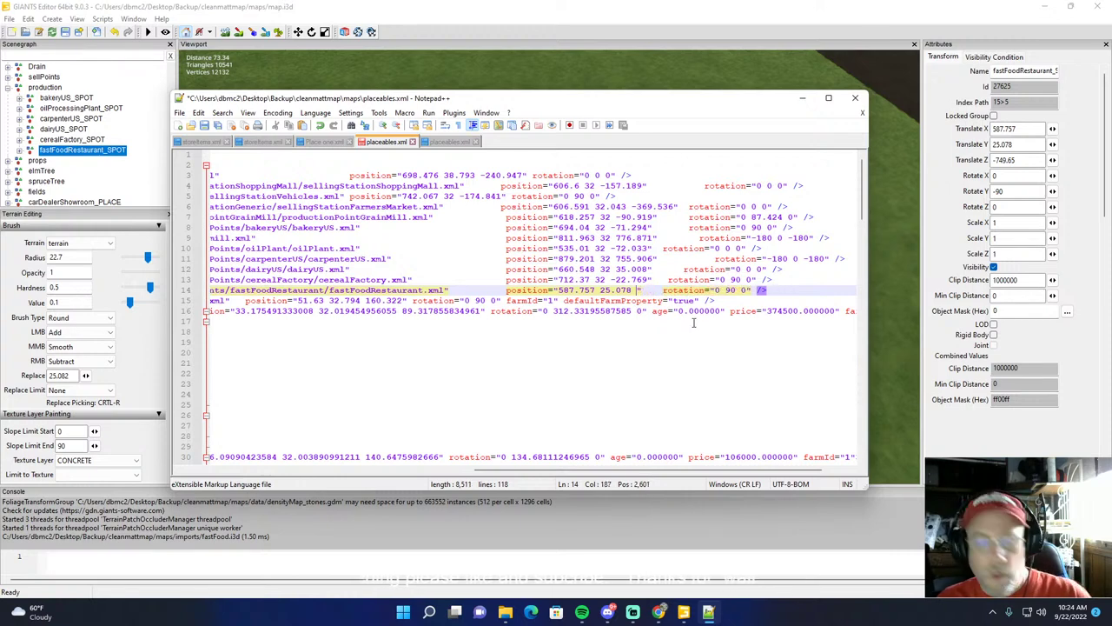
key(ctrl+v)
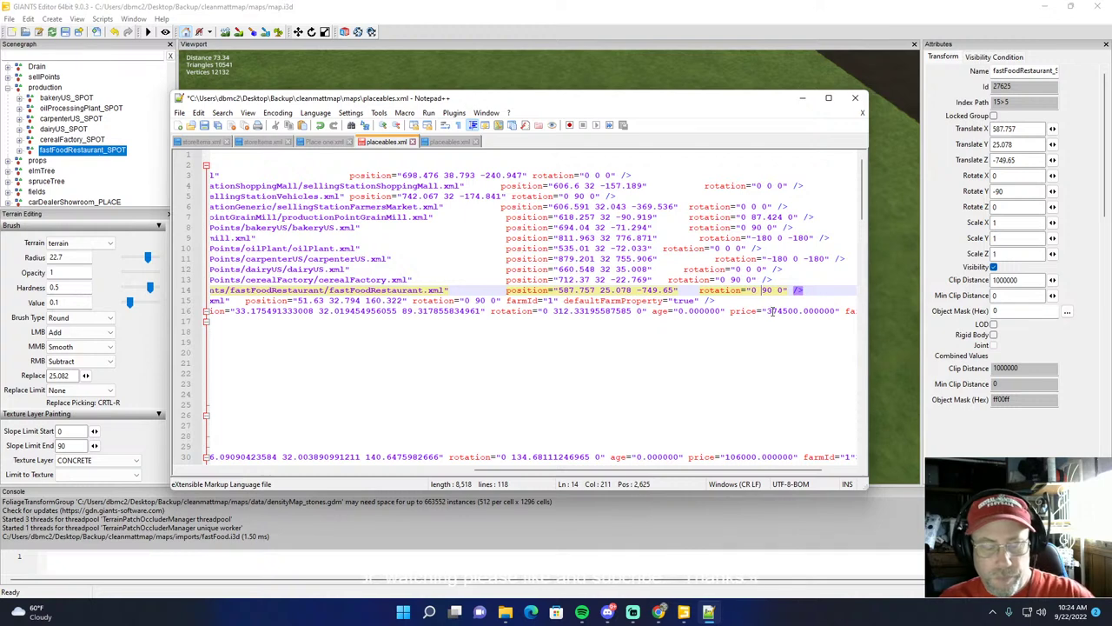
Step: Change the fastFoodRestaurant entry's Y rotation to -90, save the map's placeables.xml and close the desktop copy
text(-)
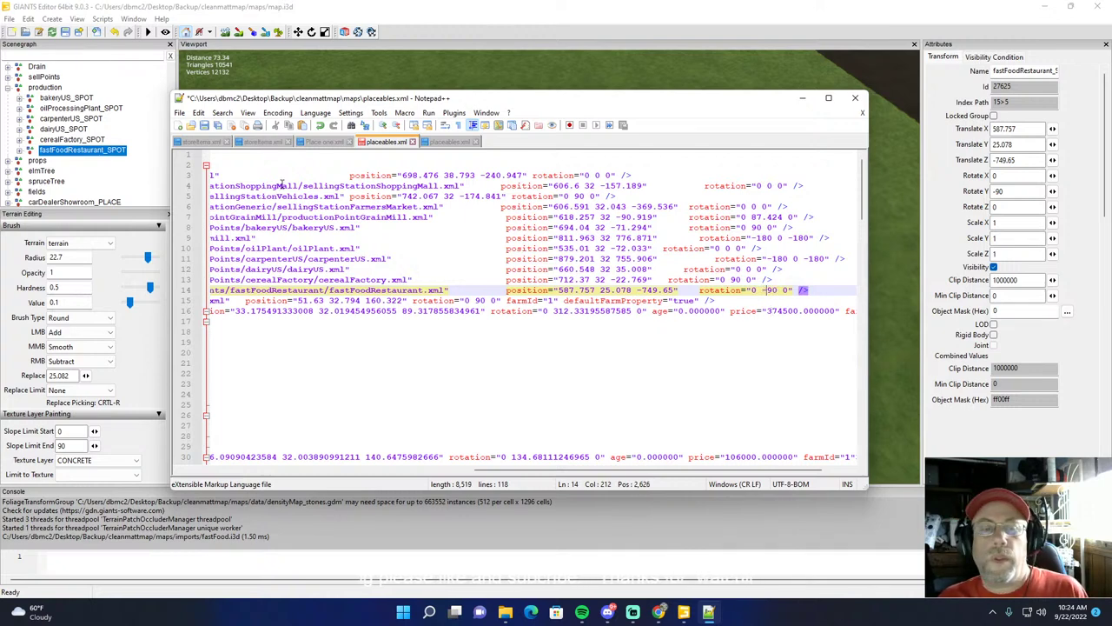
click(205, 125)
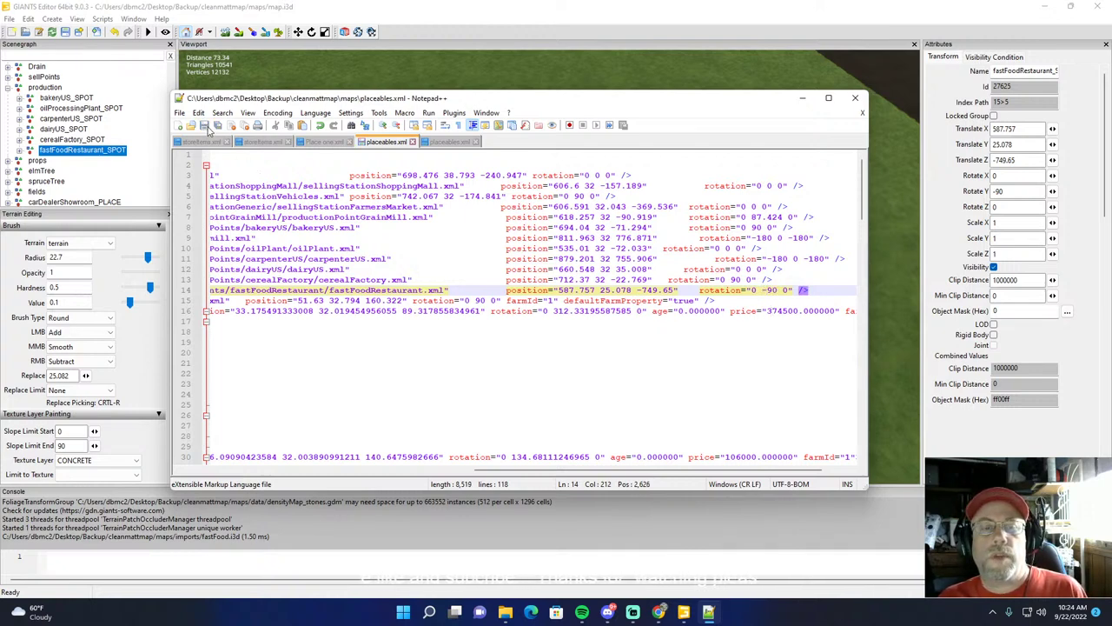
click(476, 143)
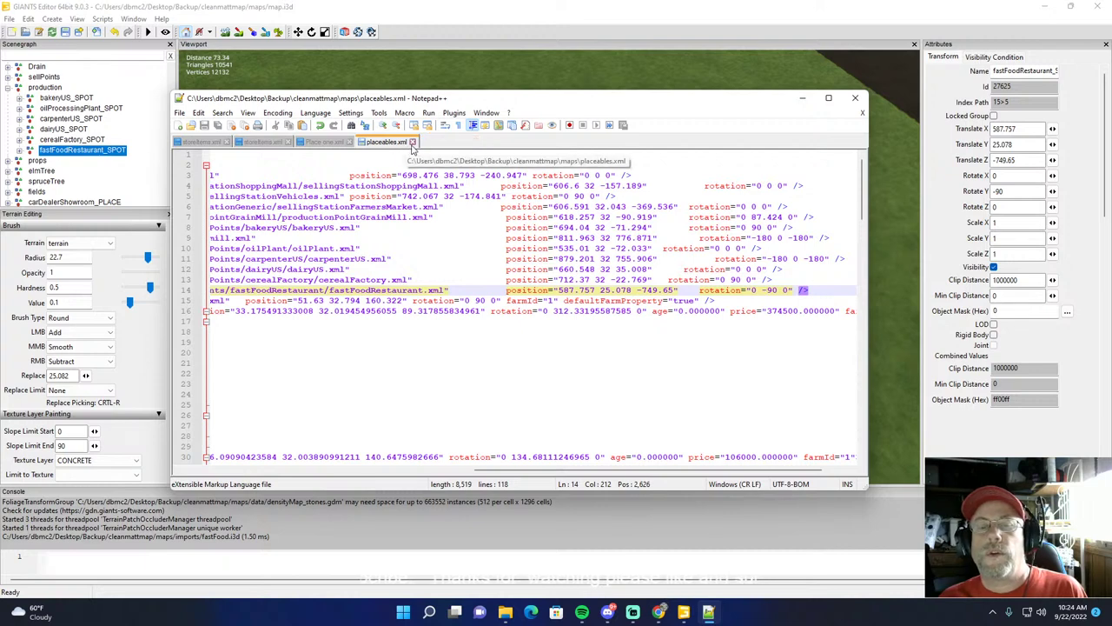
Step: Close the placeables and storeItems XML files and exit the text editor
click(413, 142)
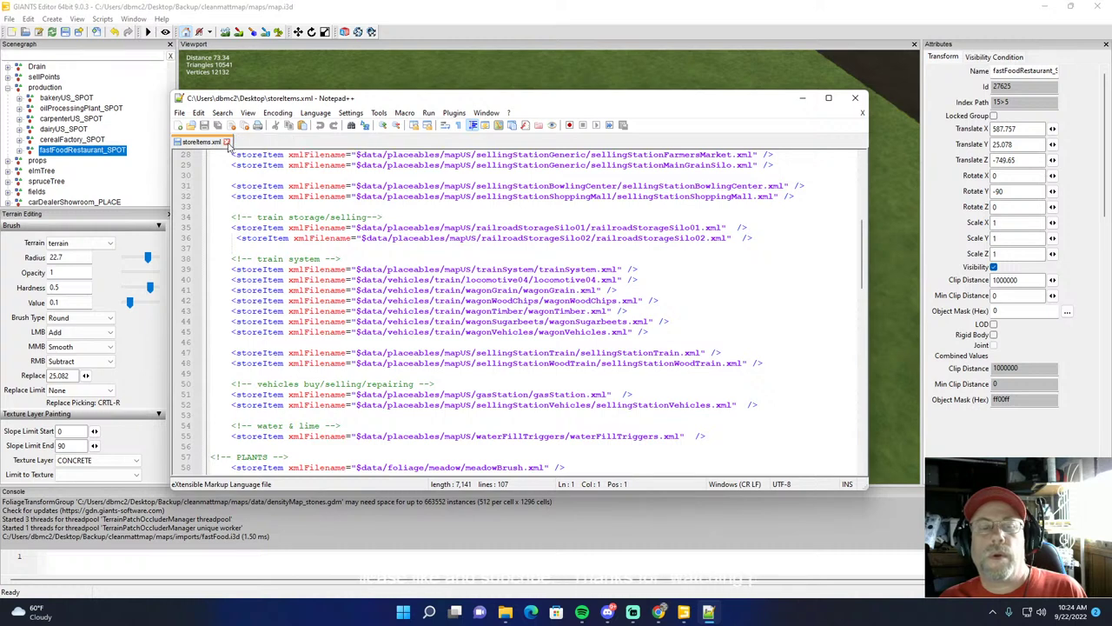
click(227, 142)
click(855, 100)
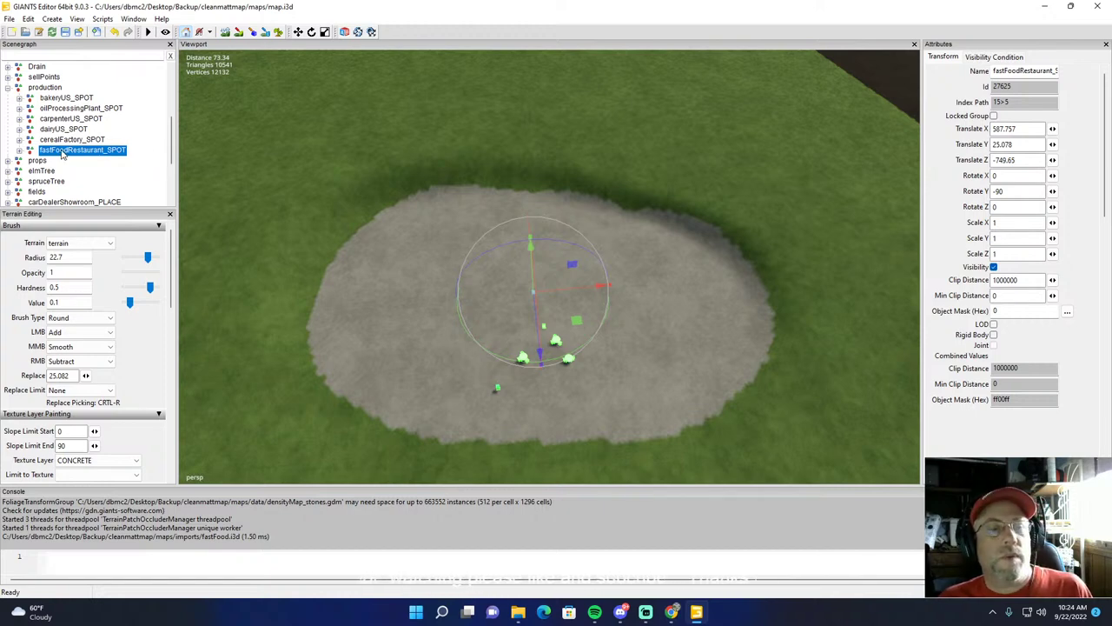
Step: Save the map.i3d scene and exit the map editor
click(66, 32)
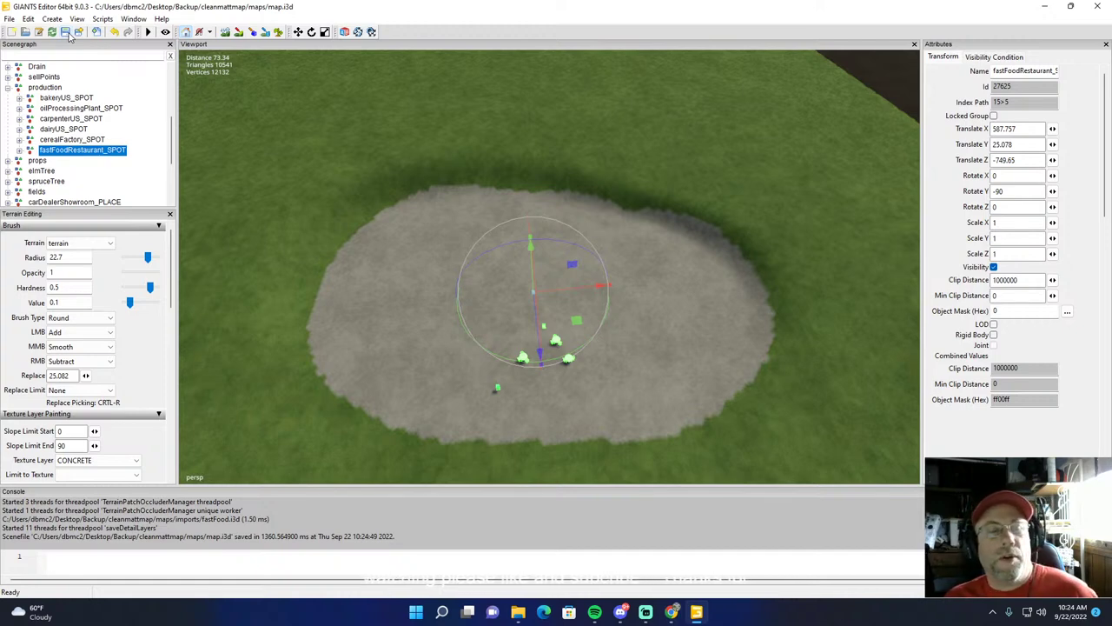
click(1100, 7)
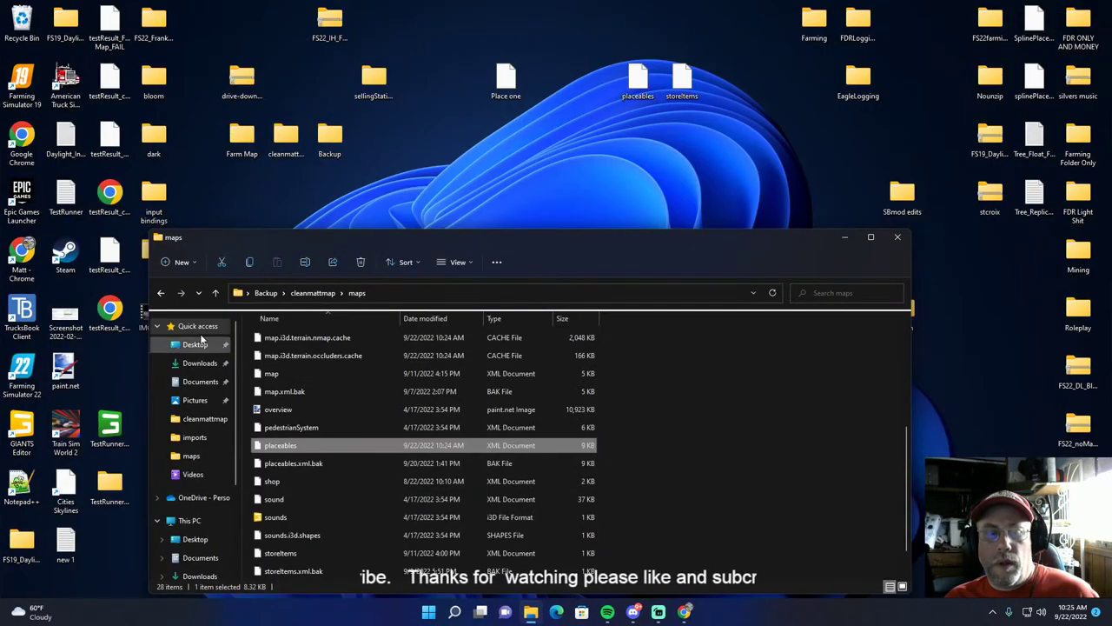
Step: Compress the four items of the cleanmattmap folder into one ZIP archive and move it to the desktop
click(160, 293)
drag(249, 391, 538, 328)
right_click(341, 361)
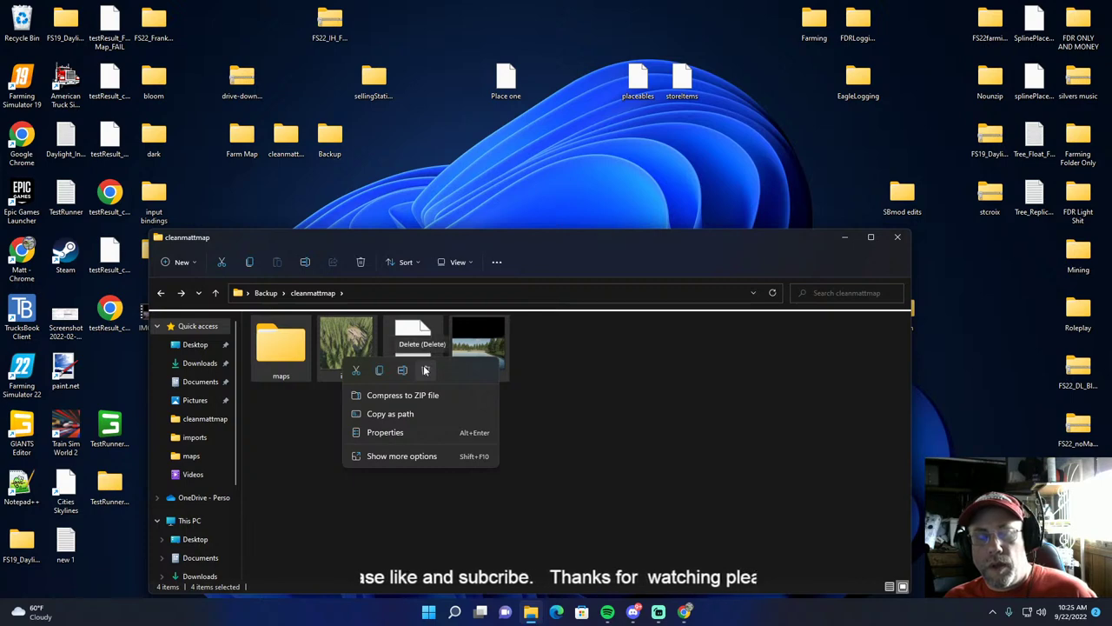
click(397, 396)
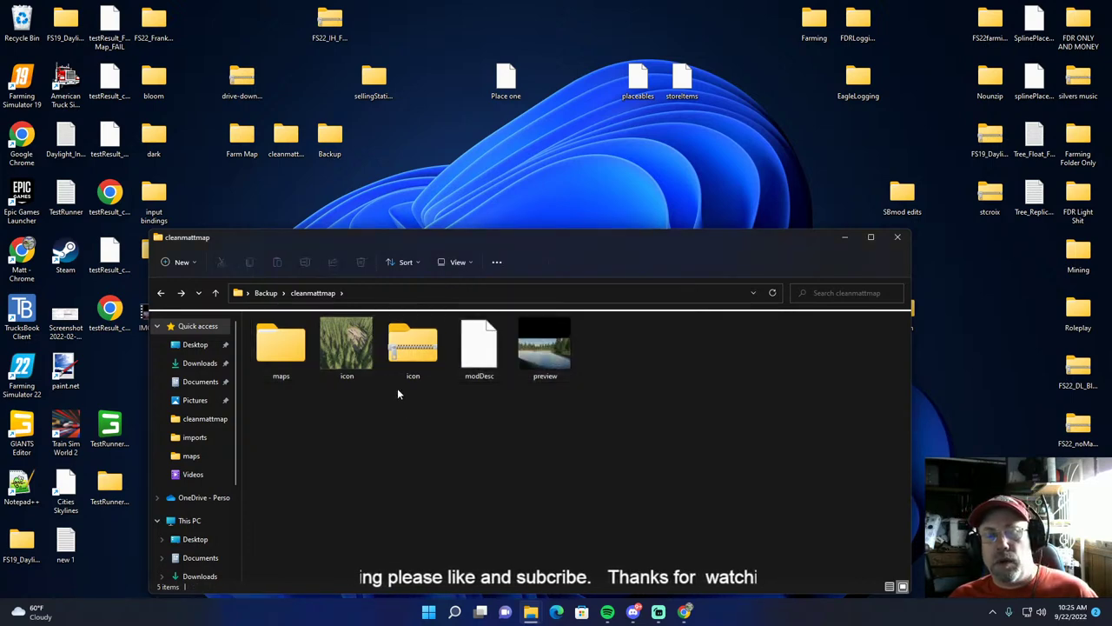
drag(413, 347, 562, 54)
click(897, 236)
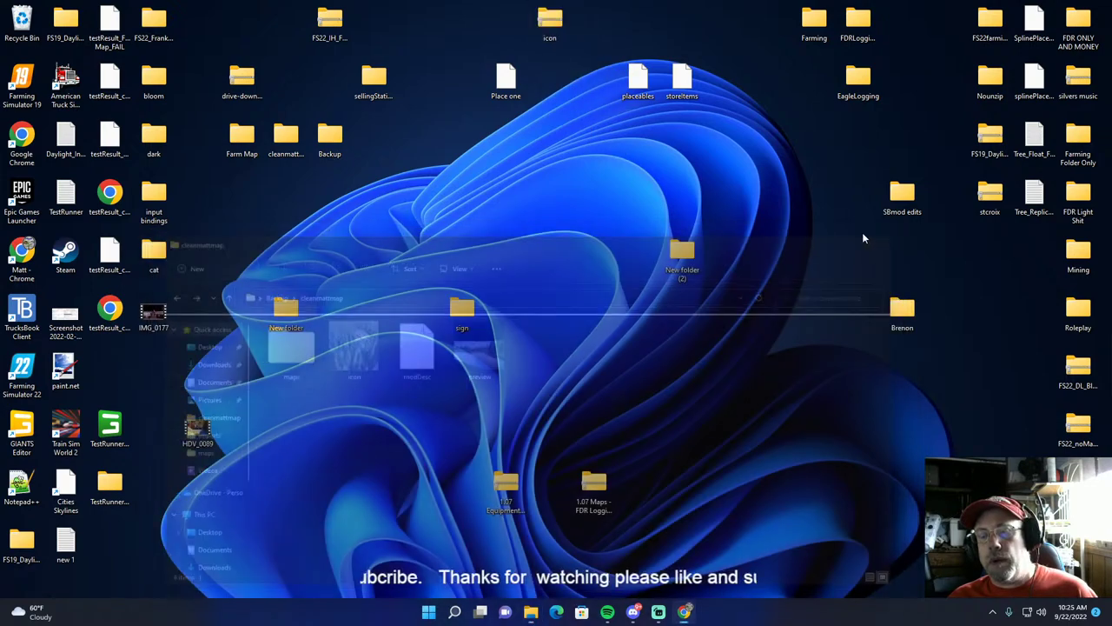
Step: Open the mods folder inside Documents, My Games, FarmingSimulator2022
click(534, 612)
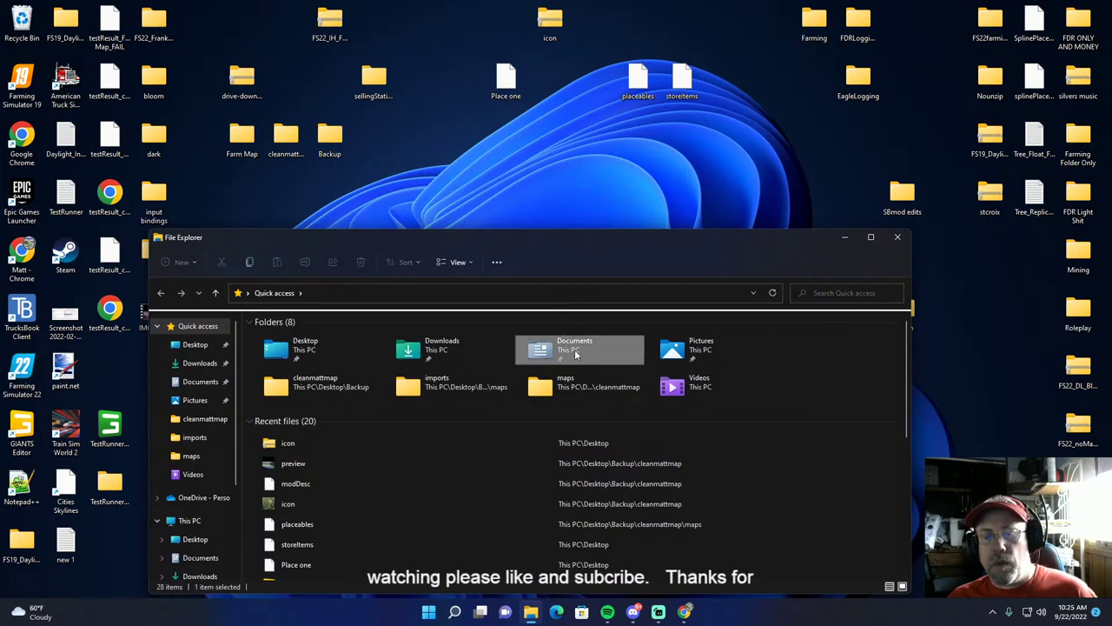
double_click(576, 352)
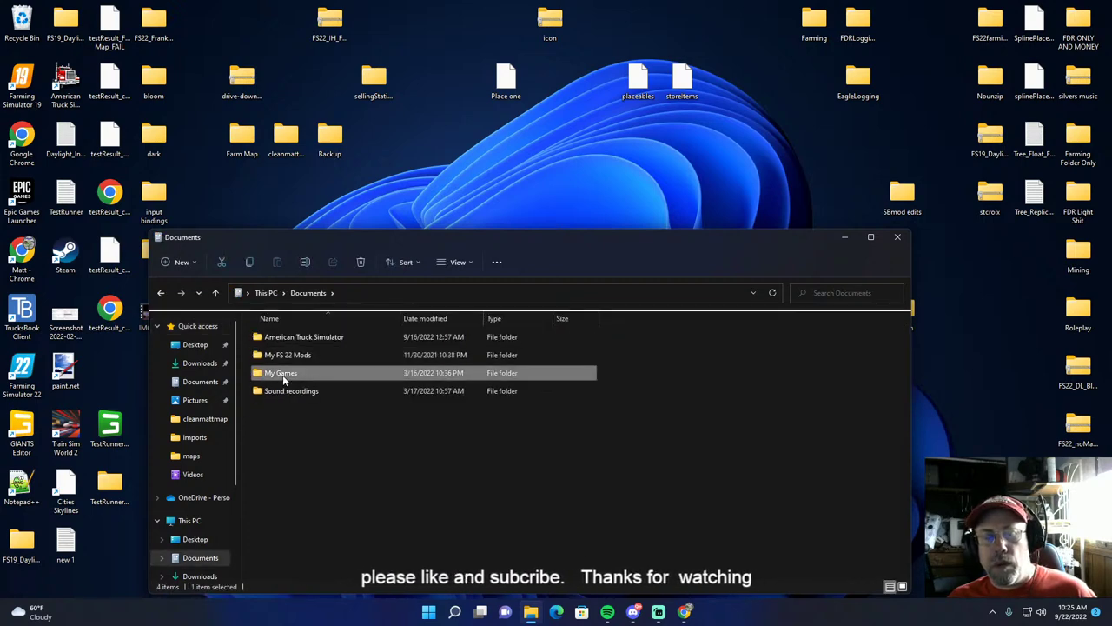
double_click(282, 375)
click(283, 356)
double_click(283, 356)
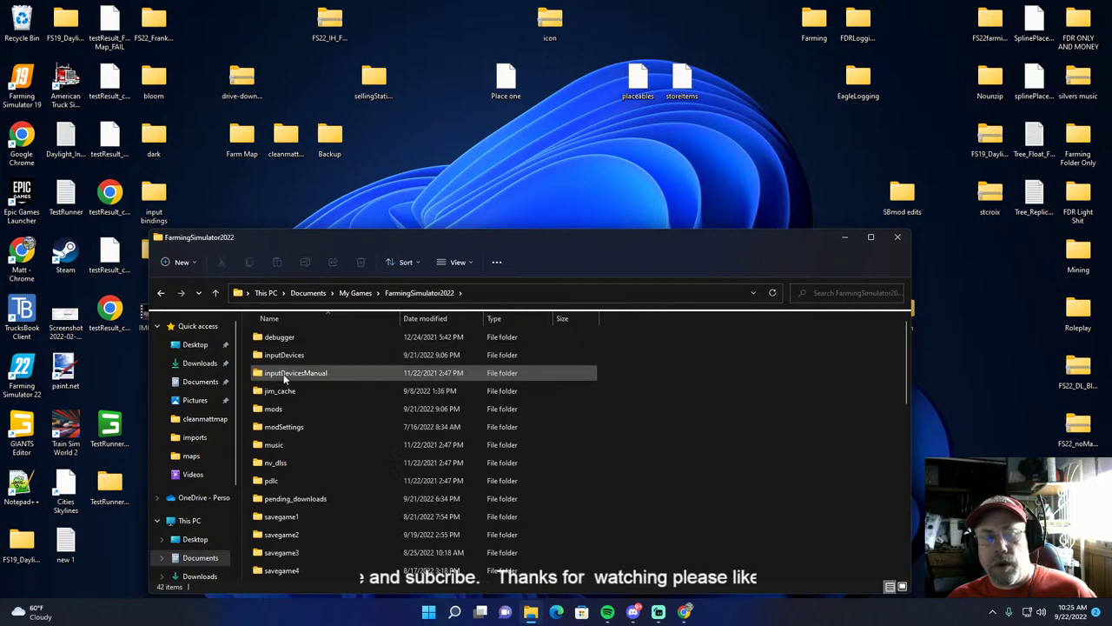
double_click(287, 409)
Step: Delete the previous map archive, the last ZIP in the mods folder
scroll(287, 422, down, 2)
scroll(285, 438, down, 10)
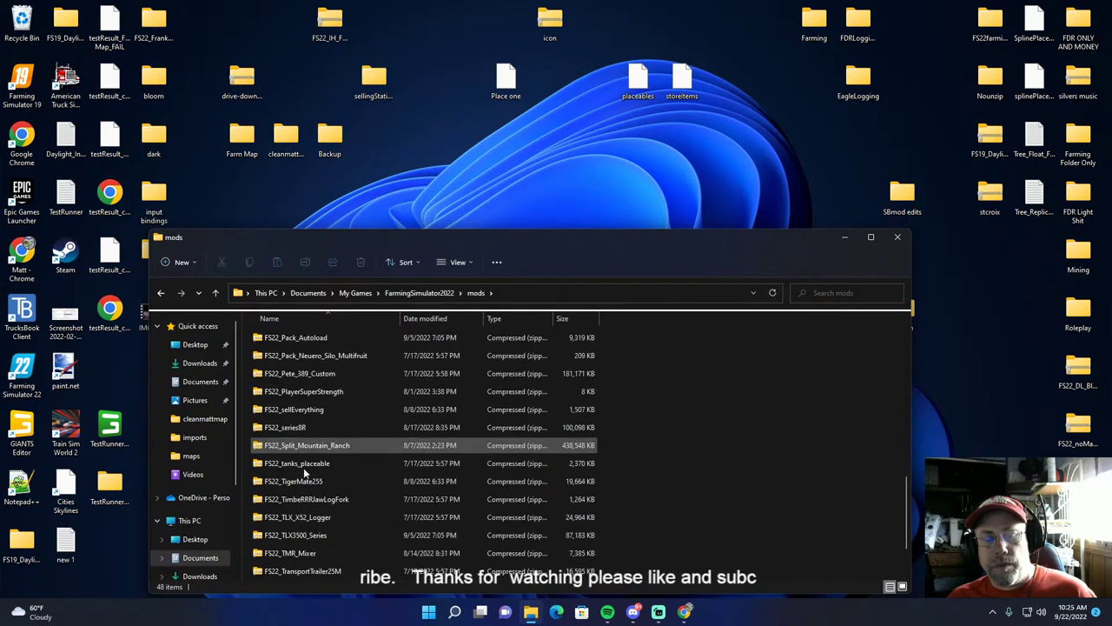
click(280, 572)
right_click(283, 574)
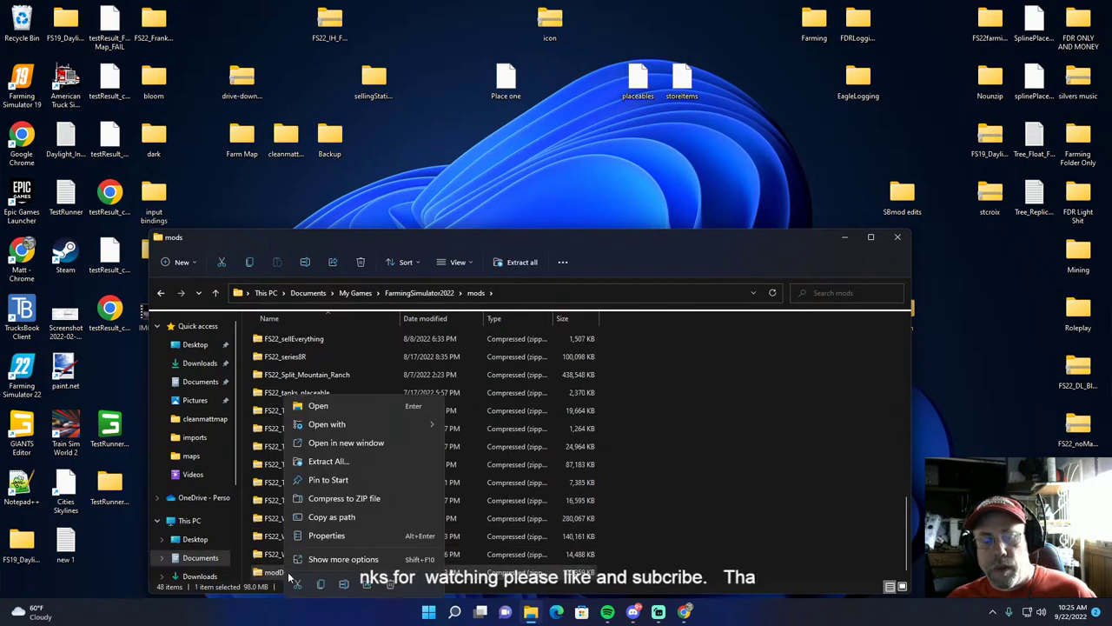
click(413, 582)
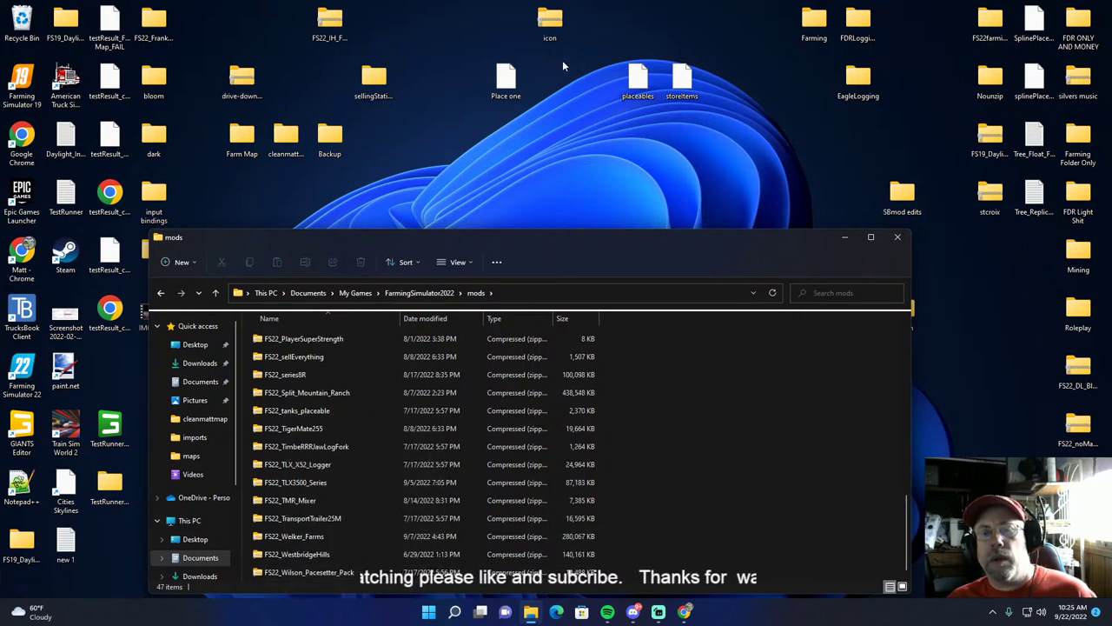
Step: Move the icon ZIP archive from the desktop into the mods folder and close the folder window
drag(550, 20, 720, 395)
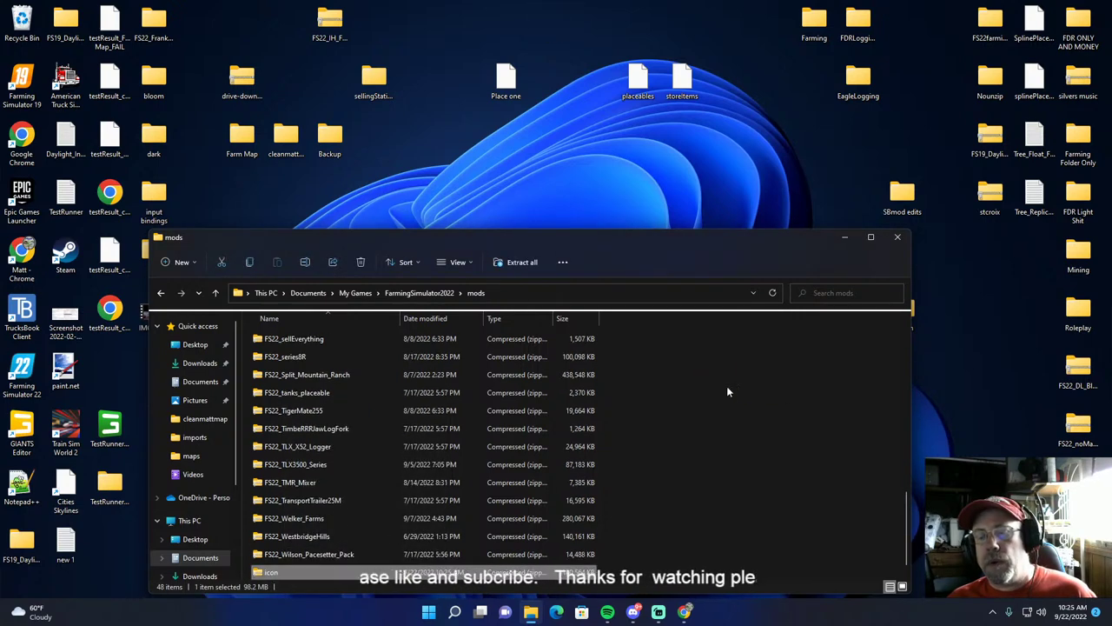
click(897, 237)
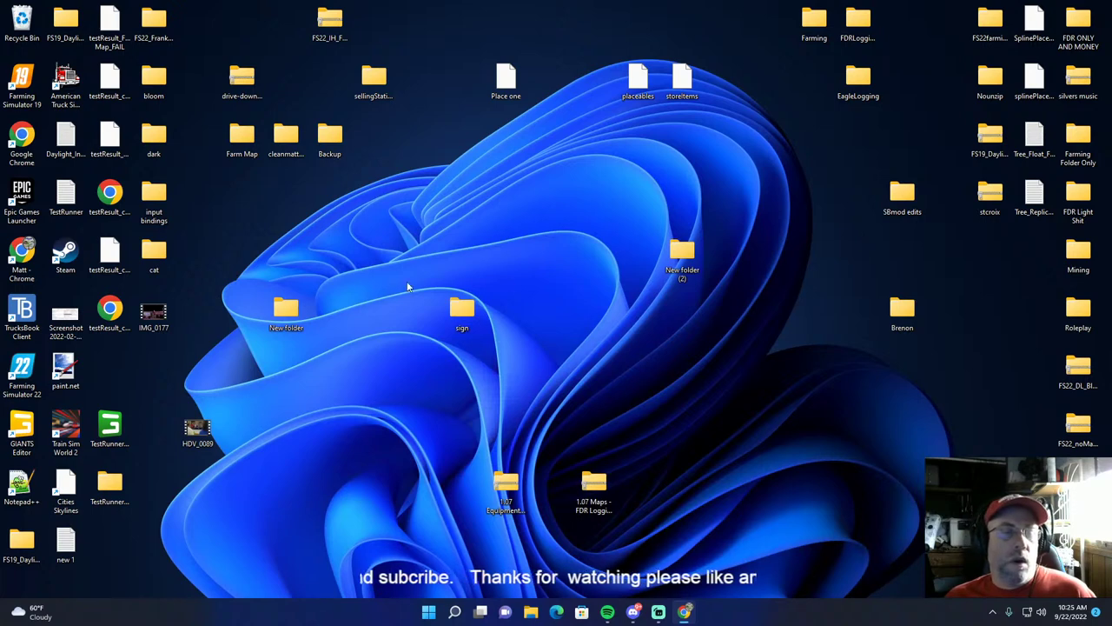
Step: Launch Farming Simulator 22 and skip the intro videos to reach the main menu
double_click(22, 372)
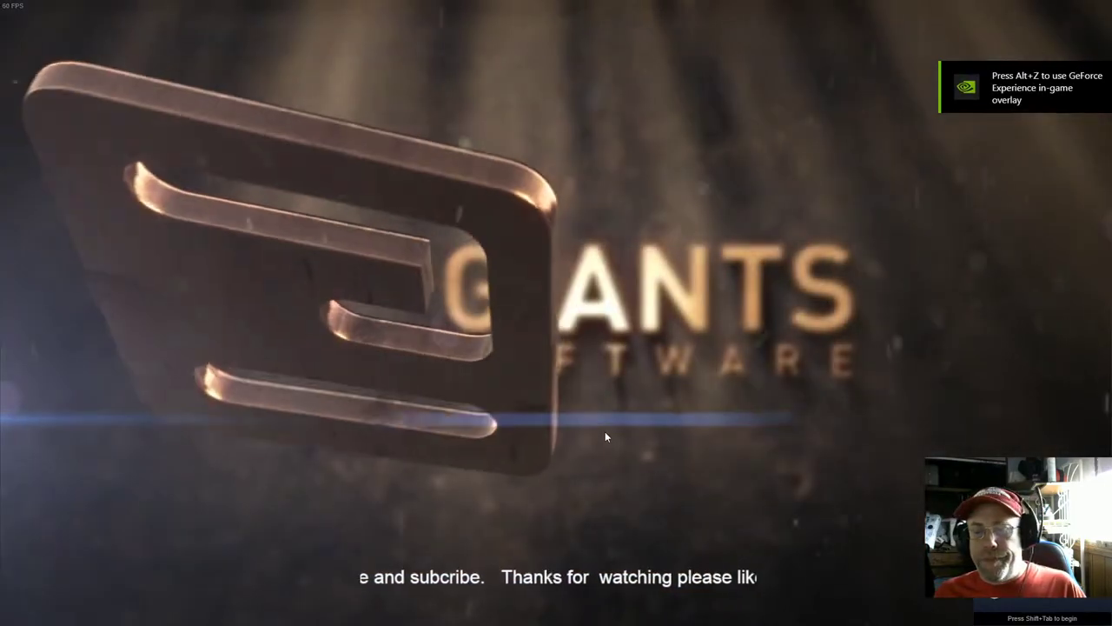
click(600, 427)
click(479, 402)
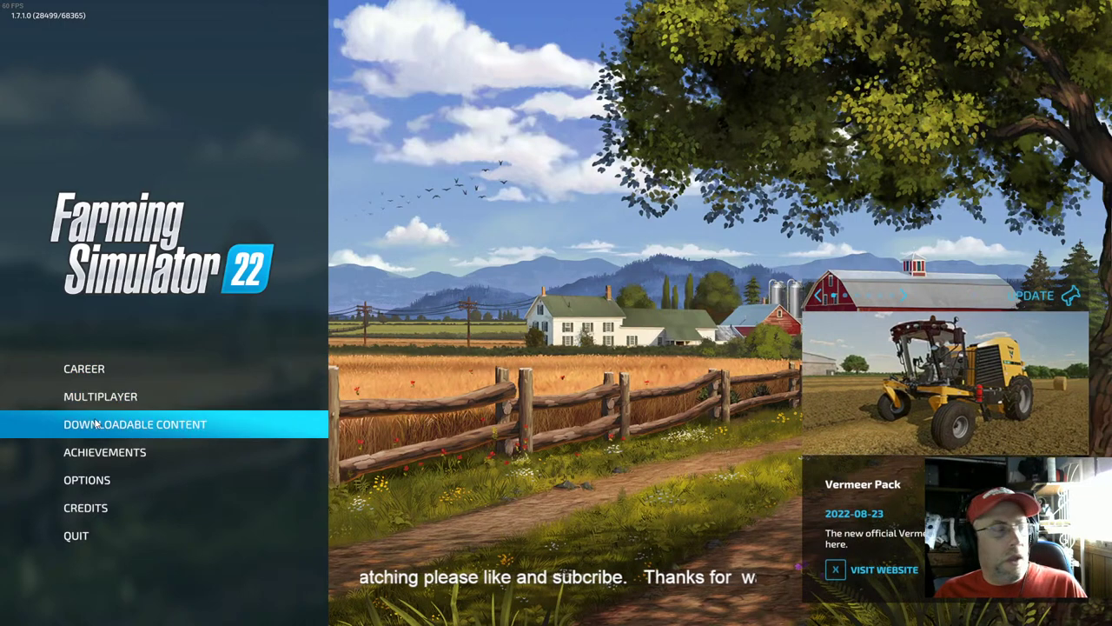
Step: Delete Game save 6 from the career game saves
click(95, 370)
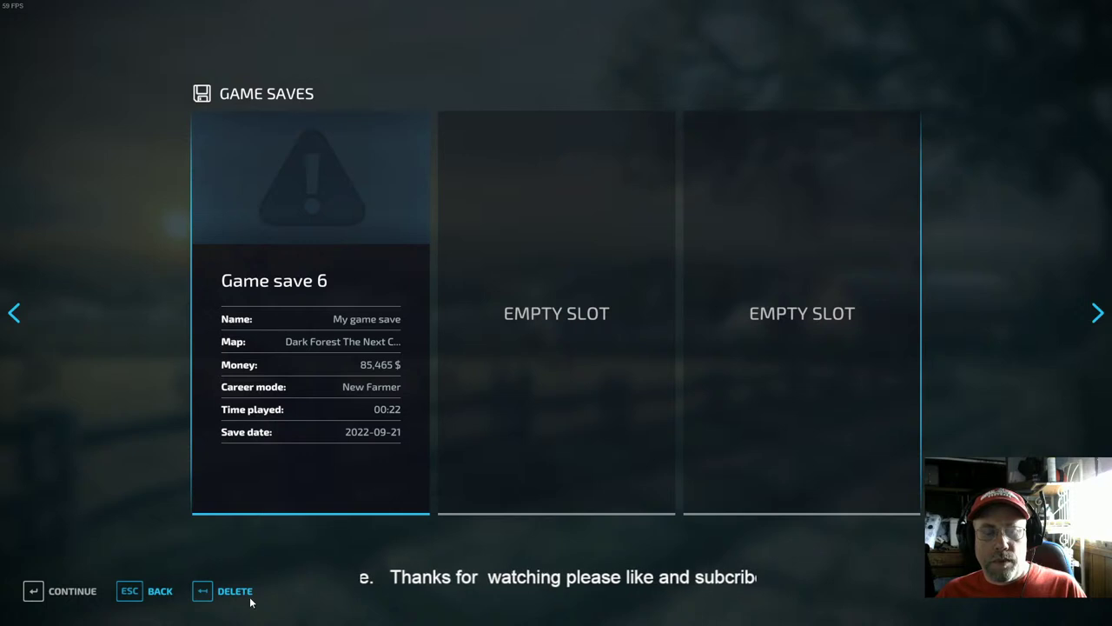
click(235, 592)
click(388, 400)
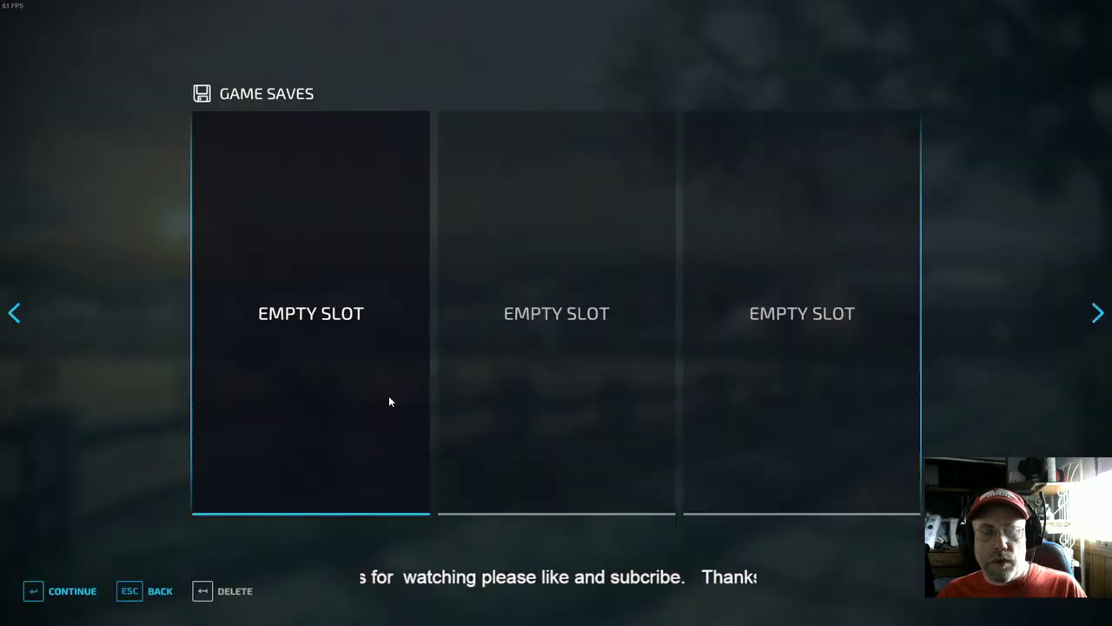
Step: Start a New Farmer career on the Dark Forest The Next Chapter map with all mods enabled and the default character
click(71, 590)
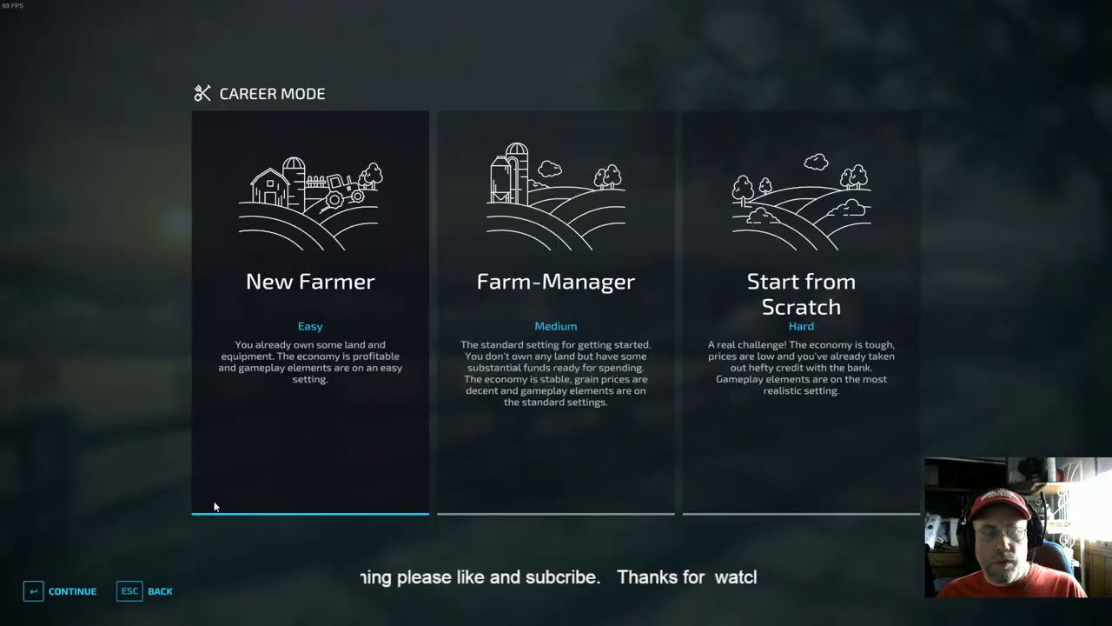
click(90, 589)
scroll(277, 439, down, 14)
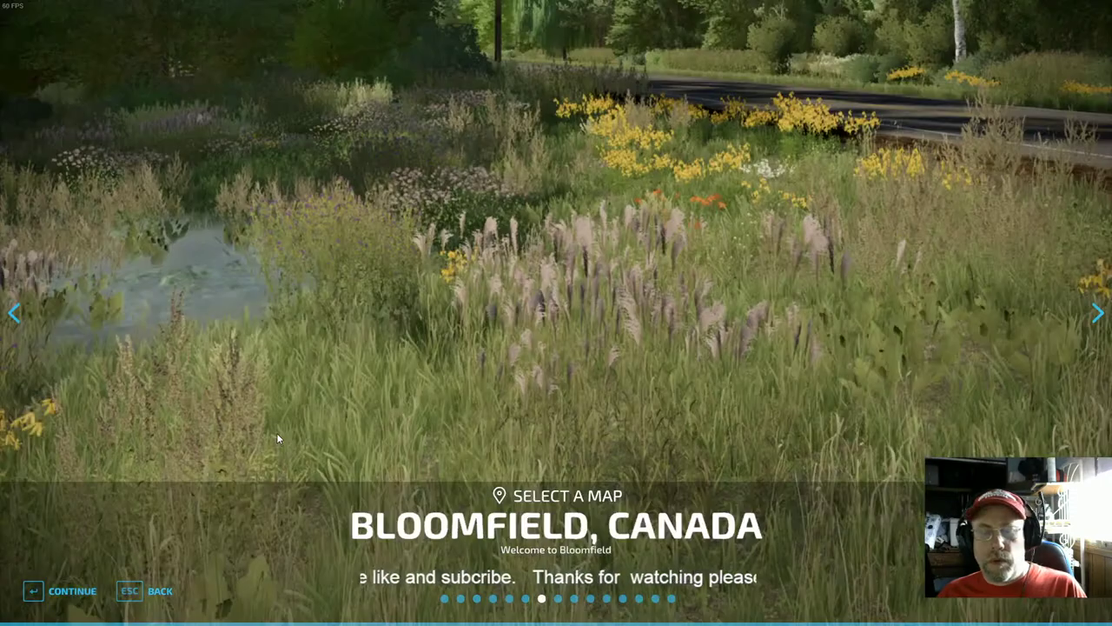
click(70, 591)
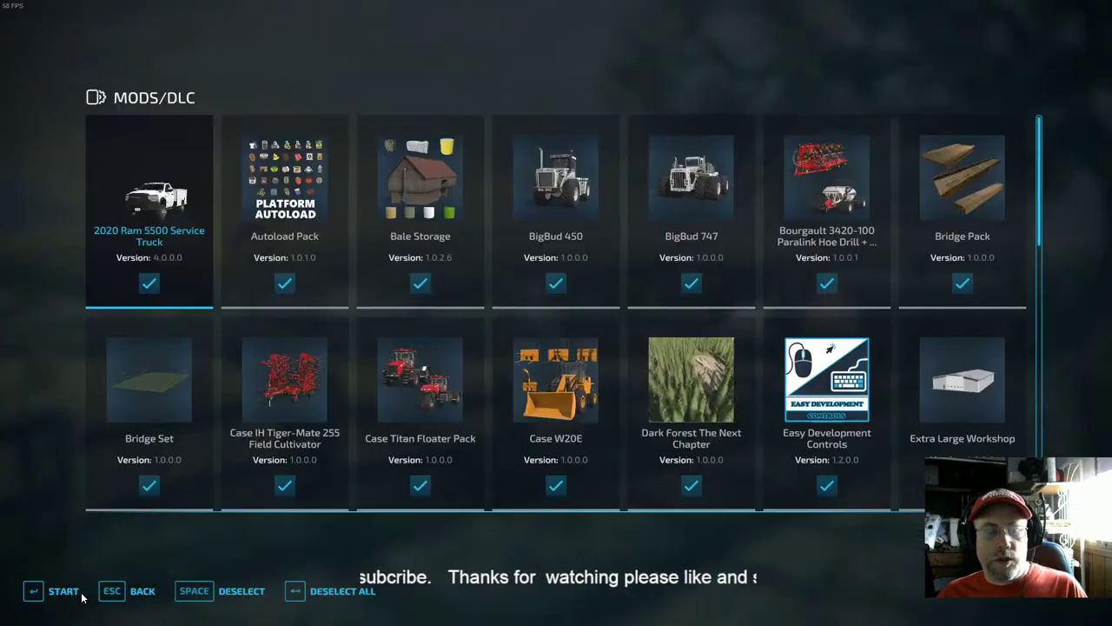
click(54, 592)
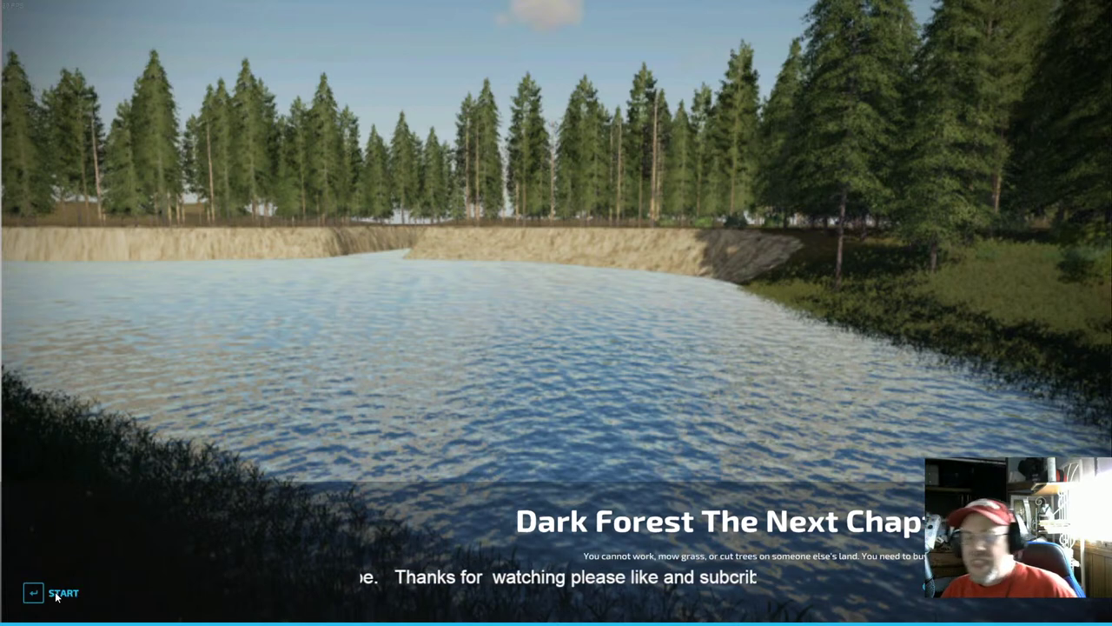
click(57, 596)
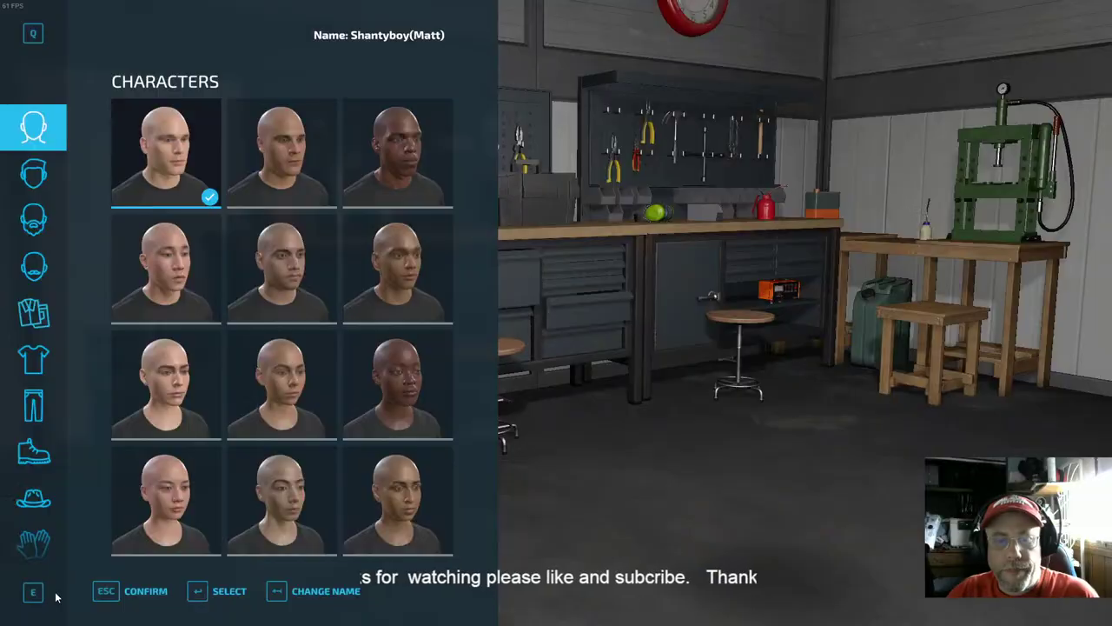
key(Escape)
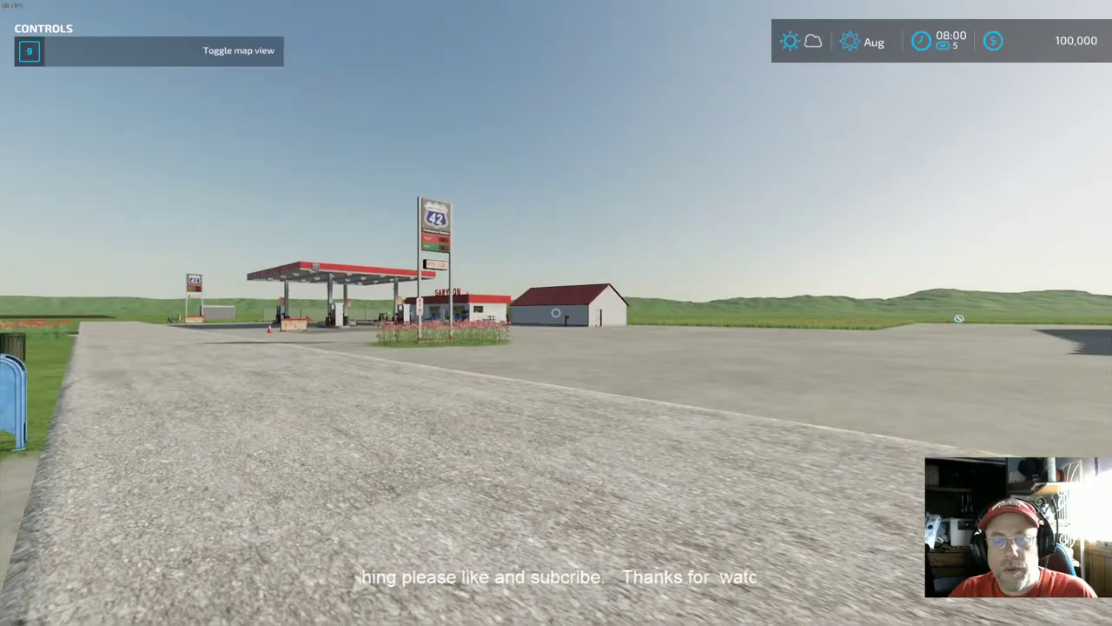
Step: Walk toward the gas station and go to the Cars category of the vehicle shop
key(w)
key(w)
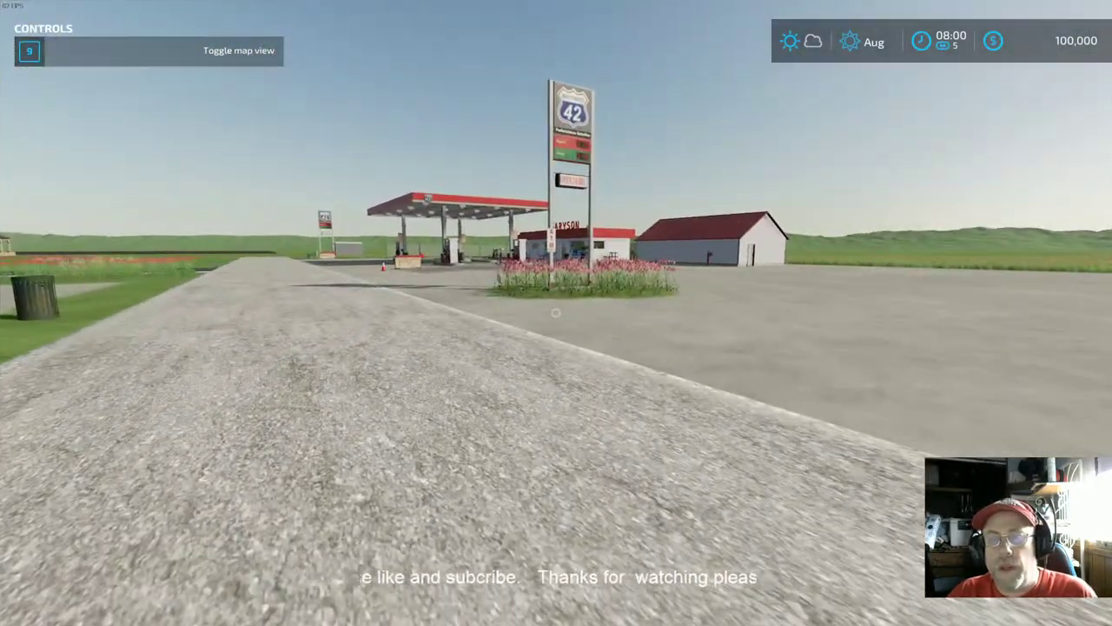
key(p)
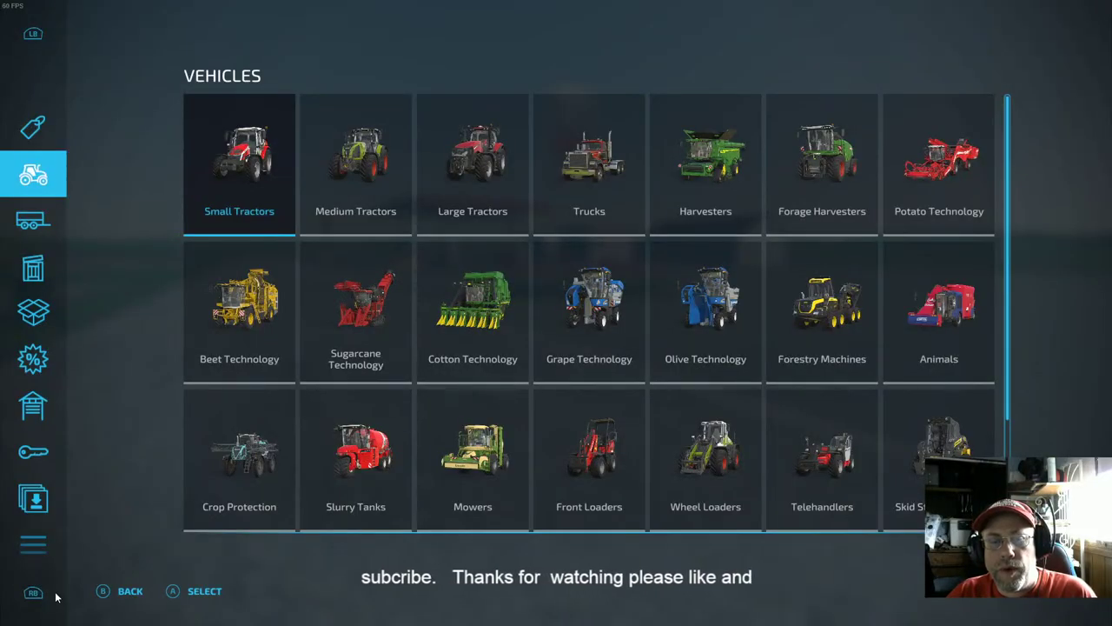
key(Down)
key(Down)
key(Down)
key(Right)
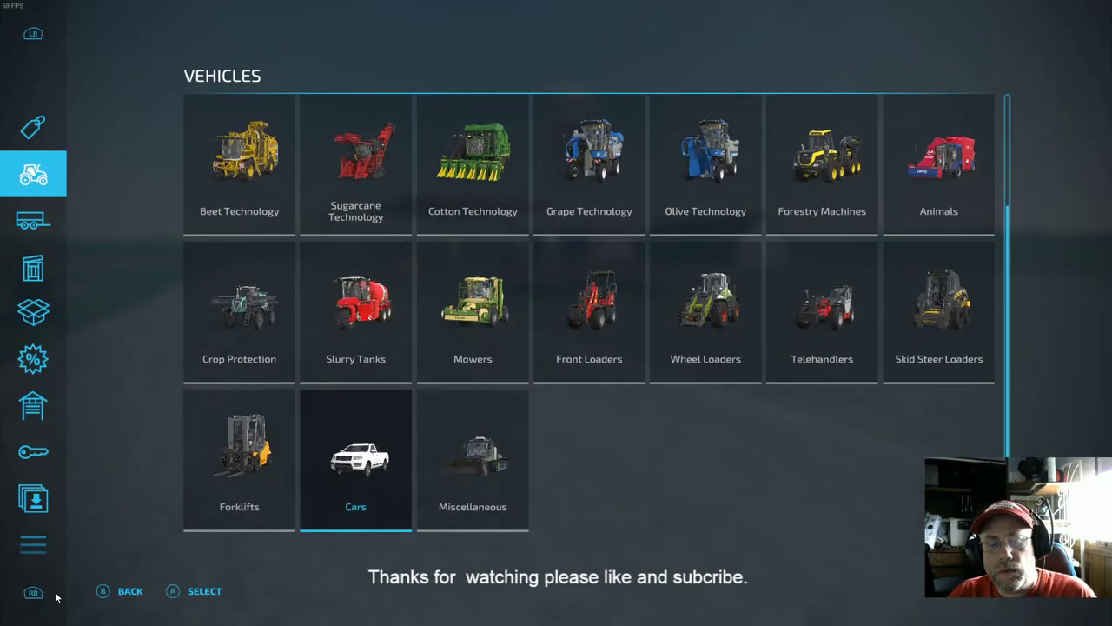
Step: Buy the John Deere XUV865M Gator, leave the shop and get into the vehicle
key(Return)
key(Return)
key(Return)
key(Return)
key(Return)
key(Escape)
key(Tab)
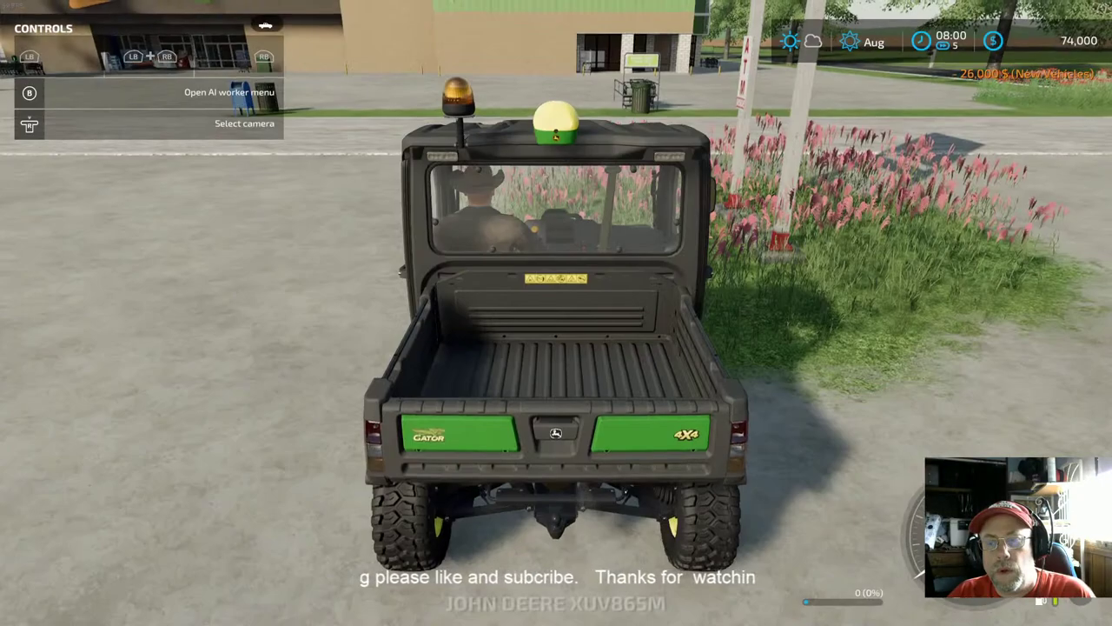
Step: Zoom the camera out and drive the Gator from the gas station to the paved road beside the grocery store
scroll(556, 313, down, 3)
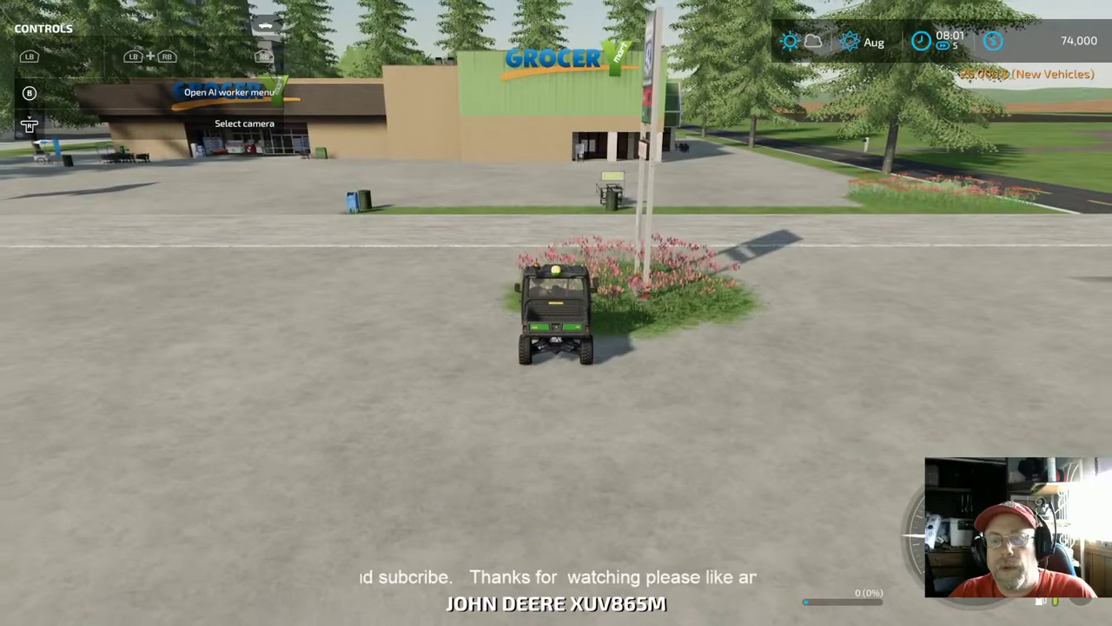
key(w)
key(a)
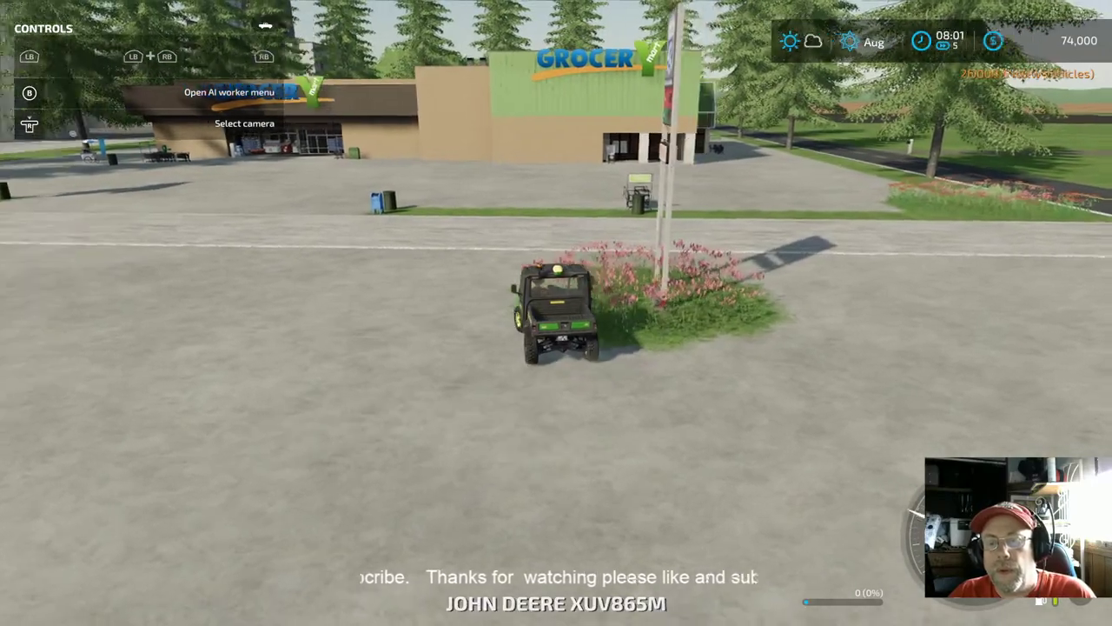
key(w)
key(d)
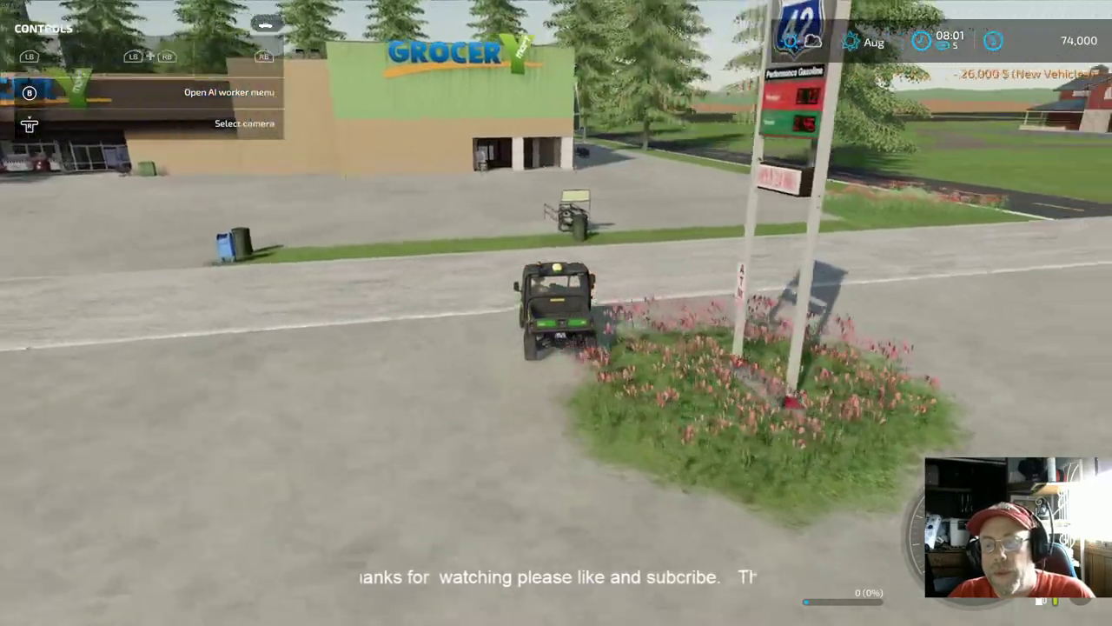
key(a)
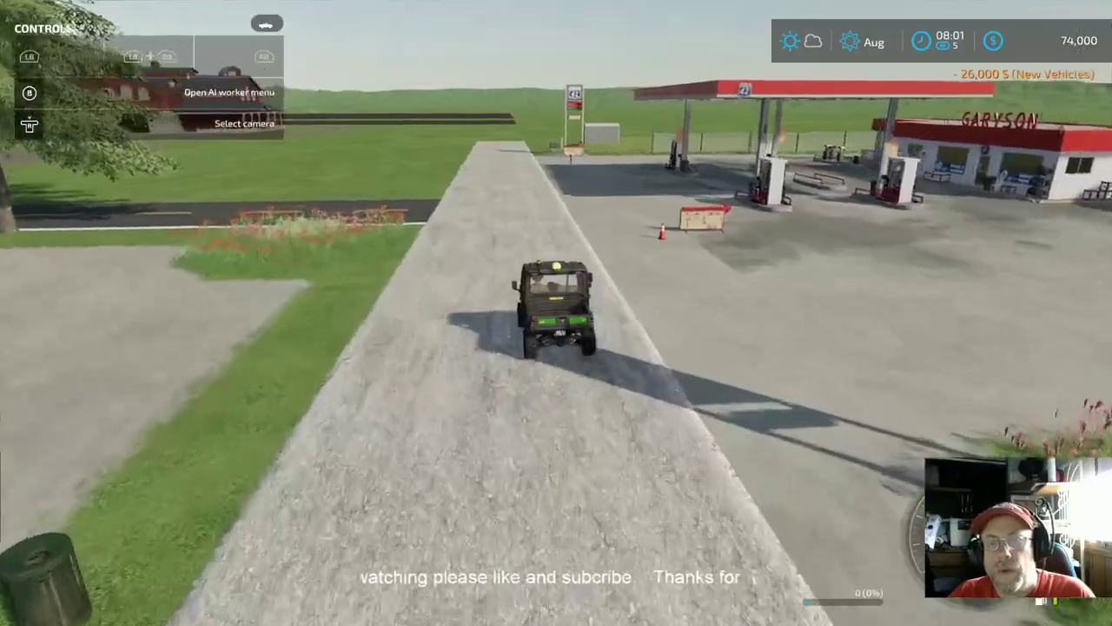
key(a)
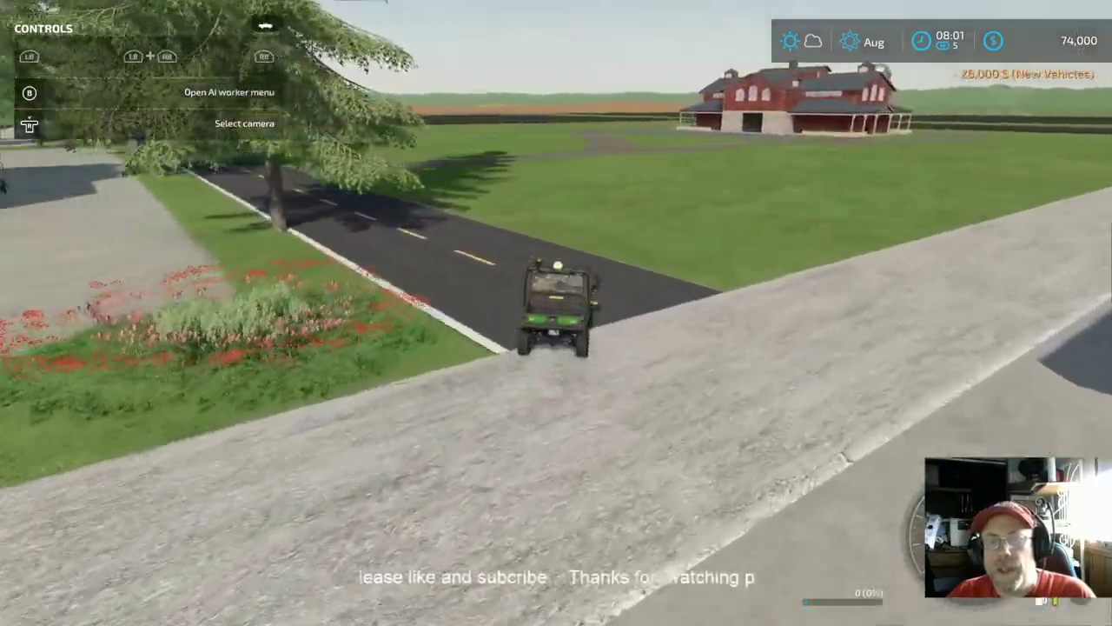
Step: Drive off the paved road and across the grass past the red barn toward the plowed fields
key(d)
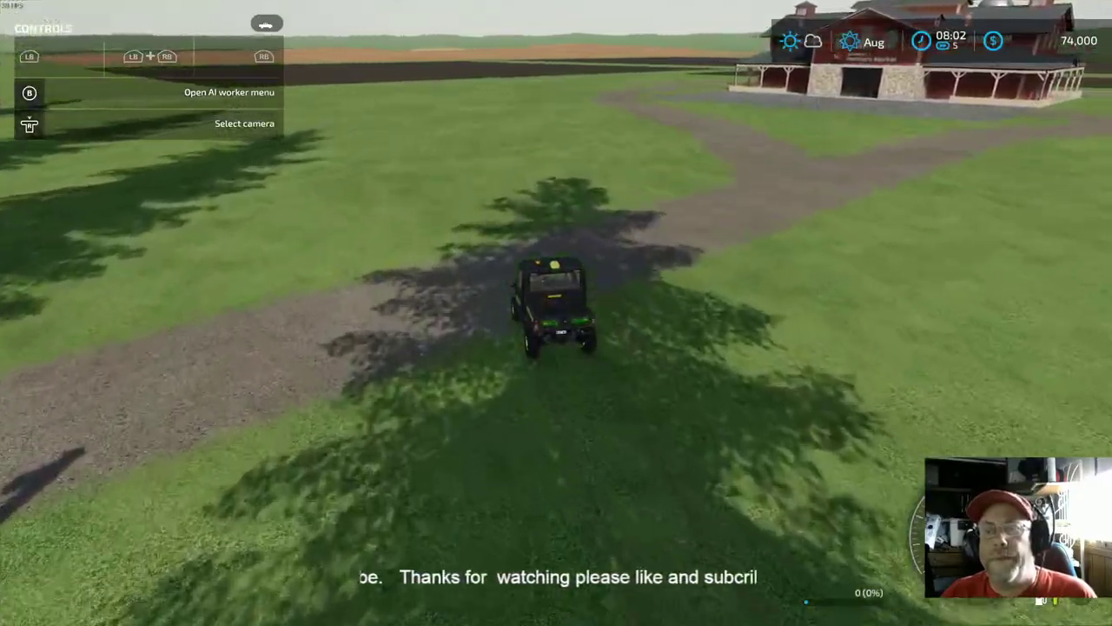
key(a)
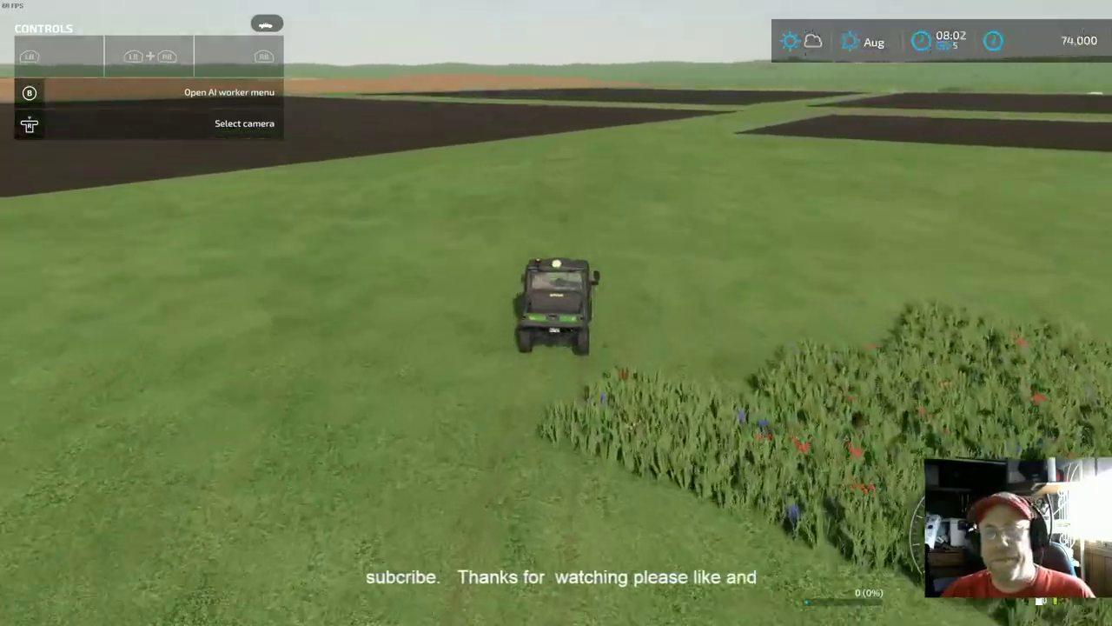
key(d)
key(w)
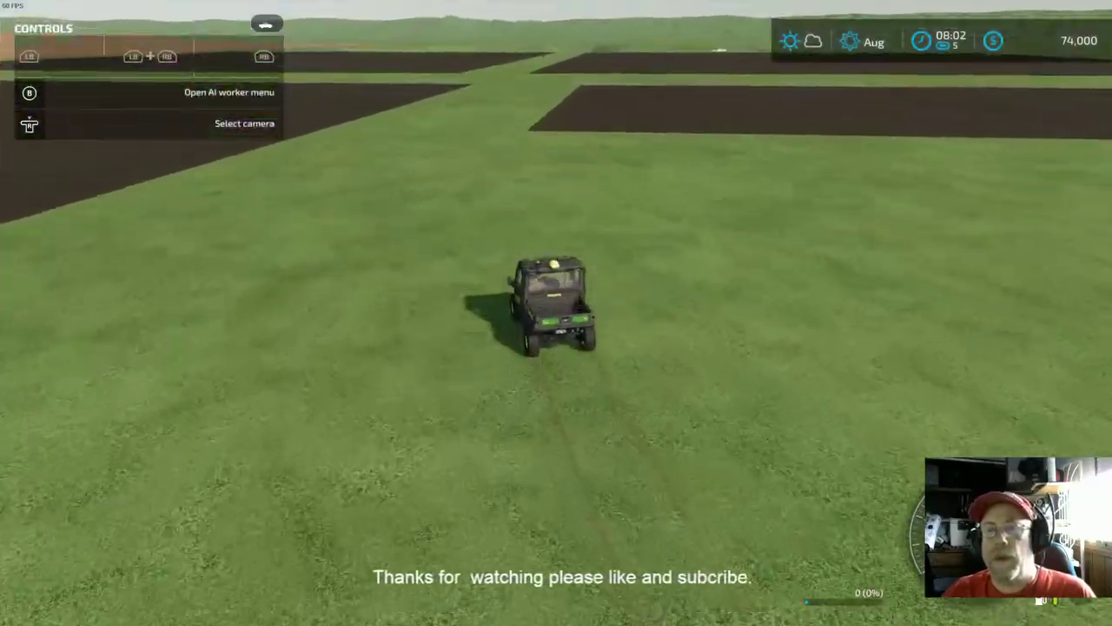
key(d)
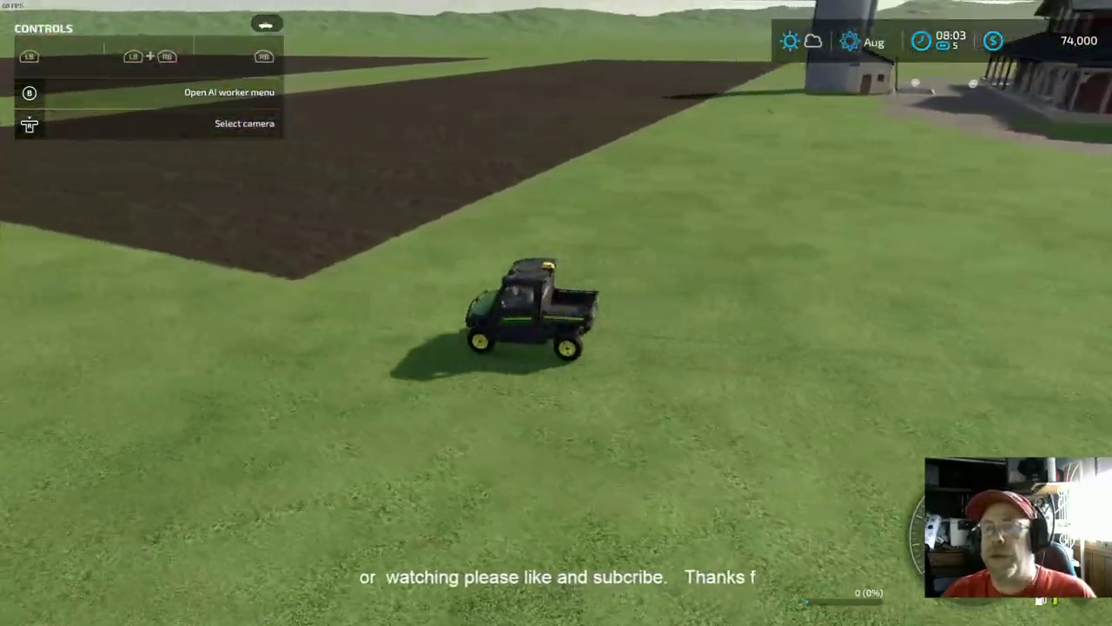
key(w)
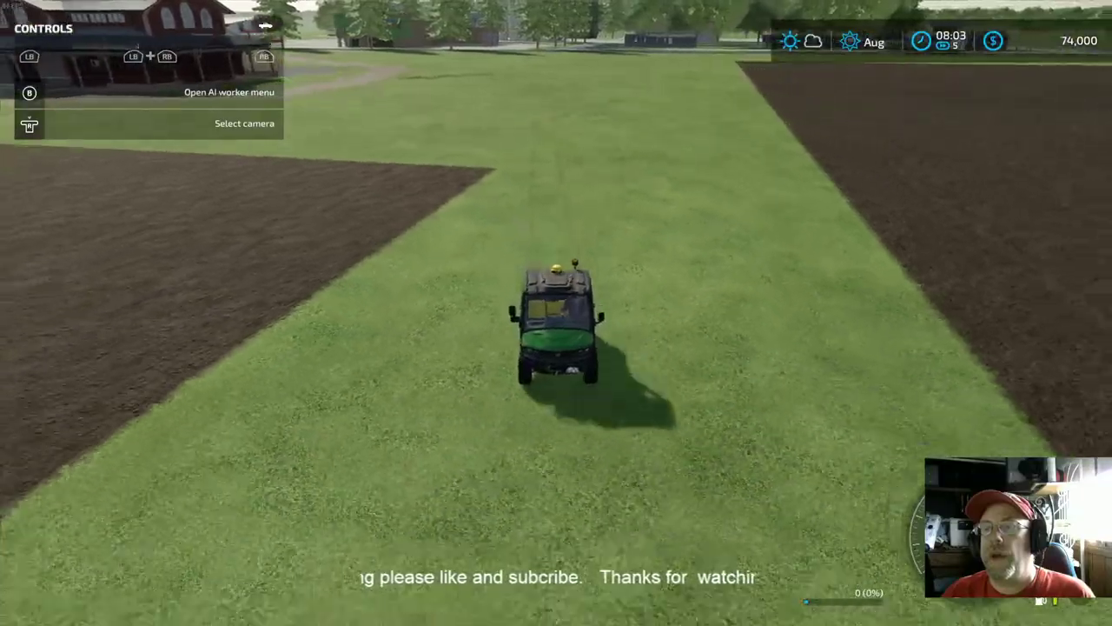
Step: Follow the grass strip between the plowed fields toward the lake
key(w)
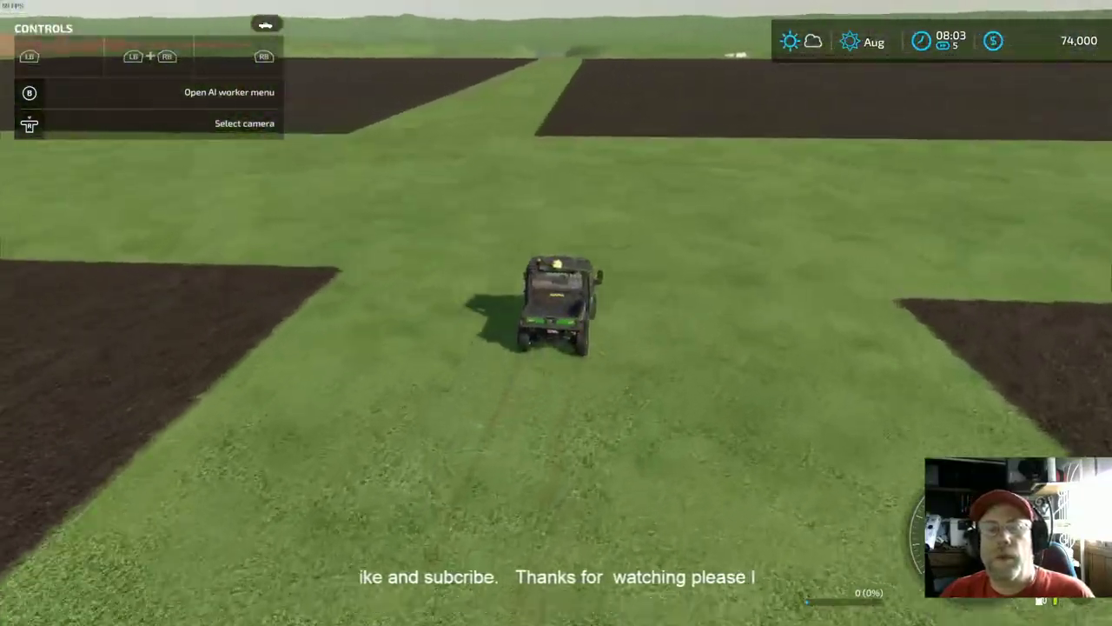
key(w)
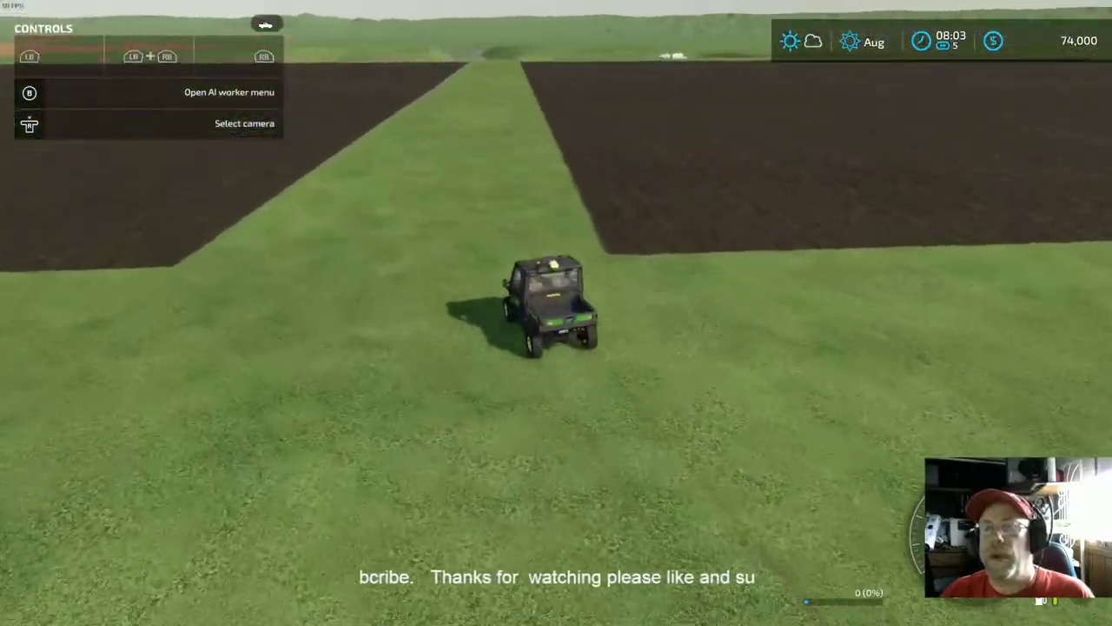
key(w)
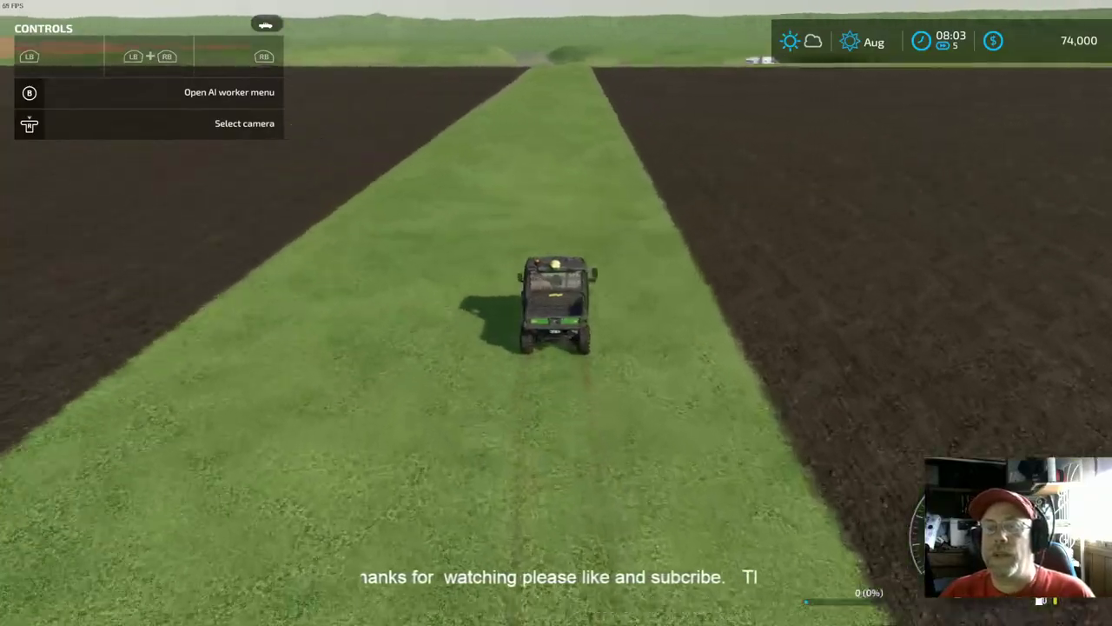
key(w)
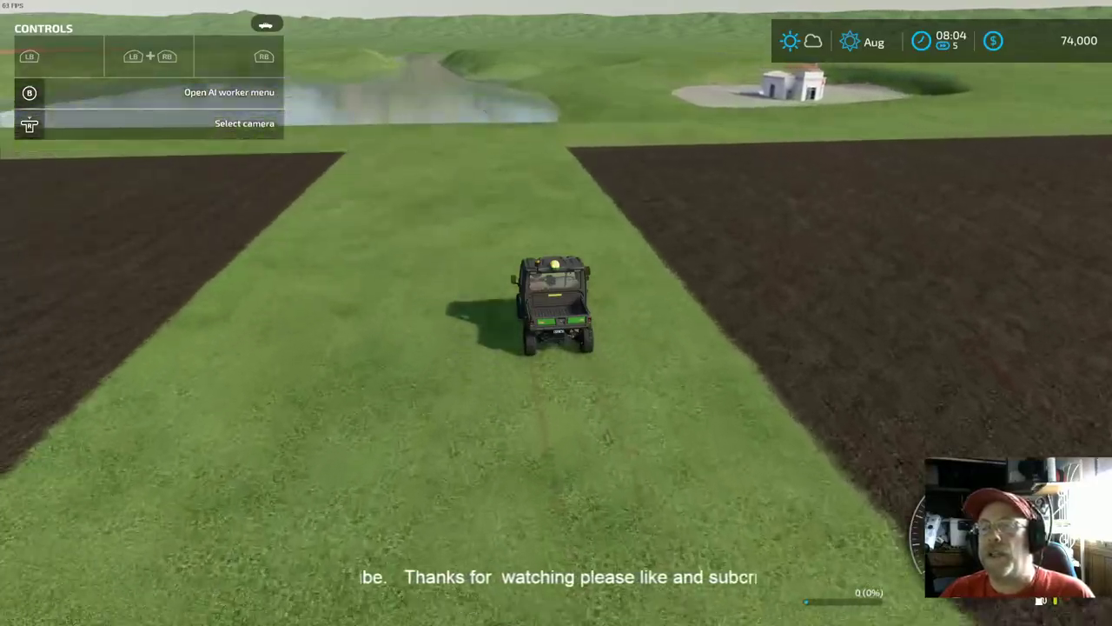
Step: Leave the field strip and drive over the grass onto the gravel lot of the white diner building
key(a)
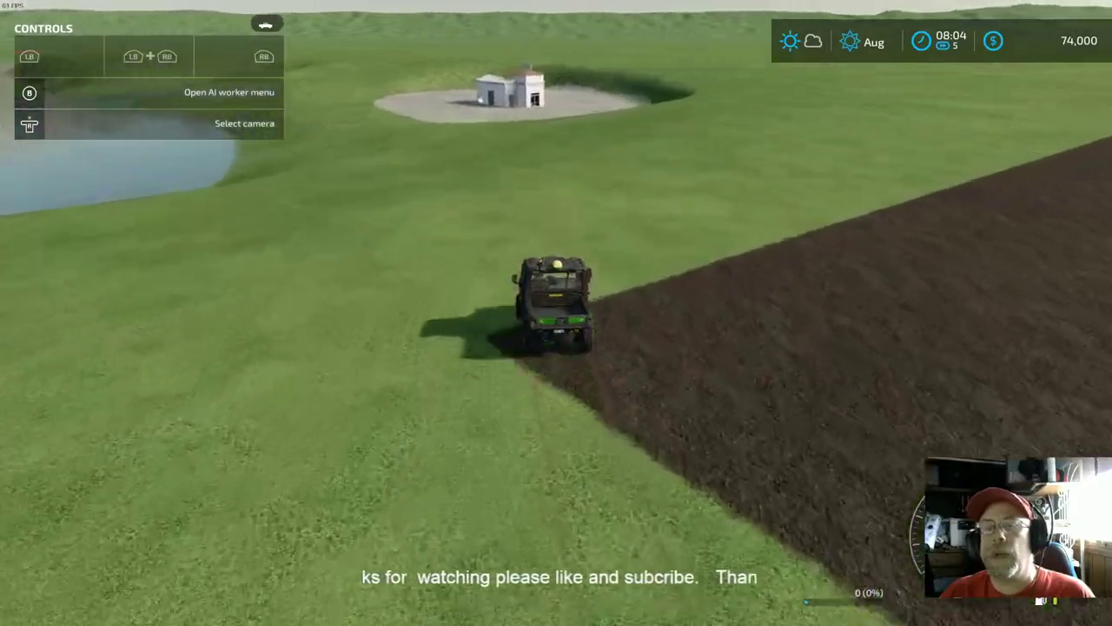
key(w)
key(w)
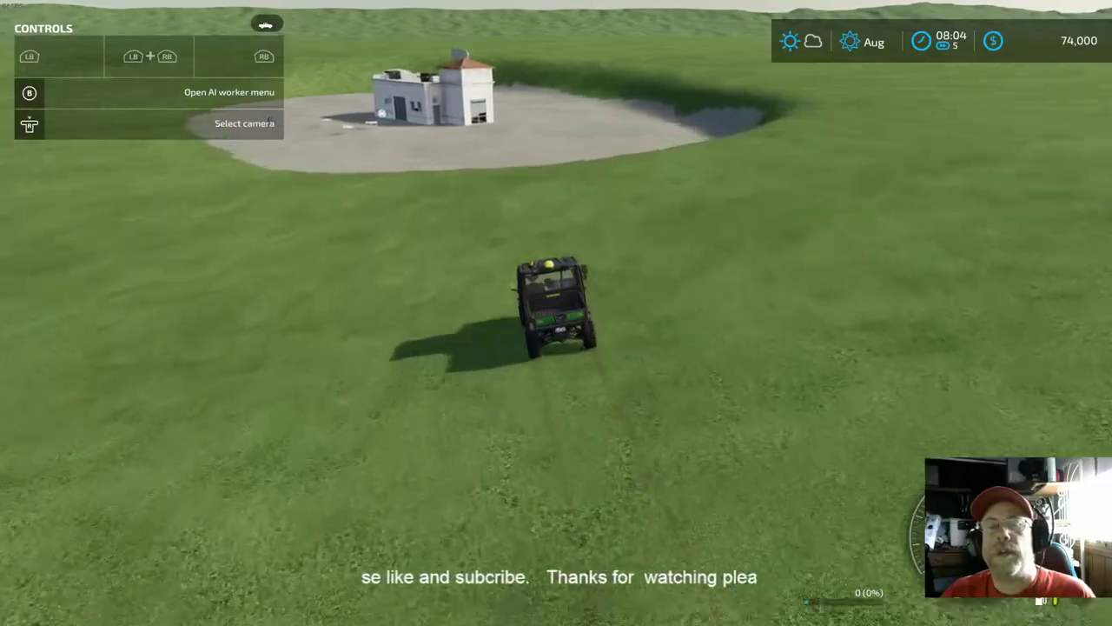
key(a)
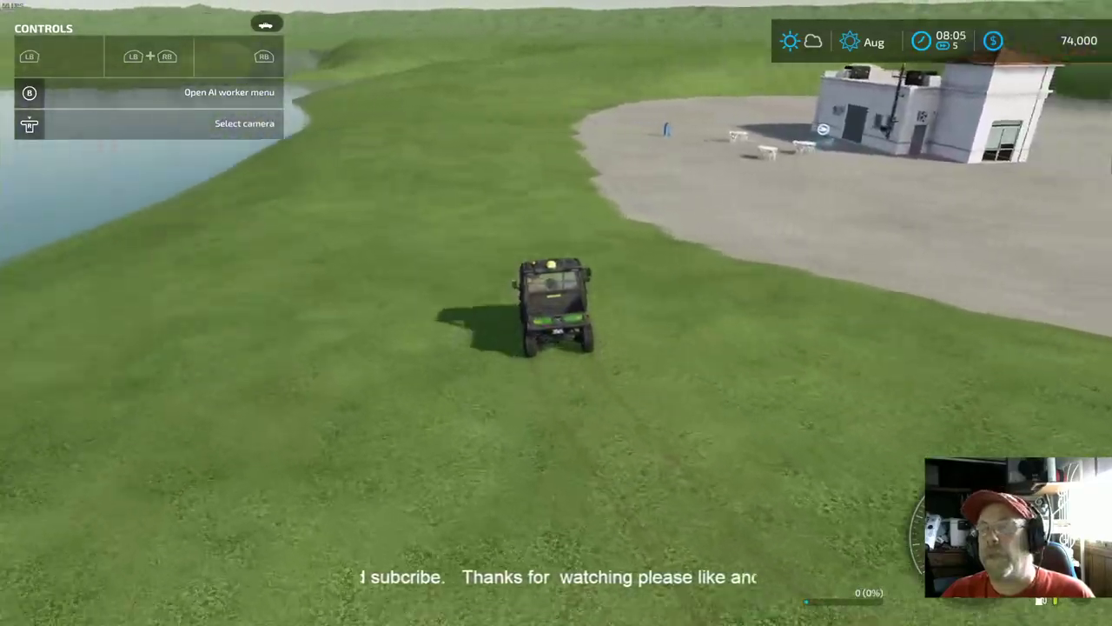
key(d)
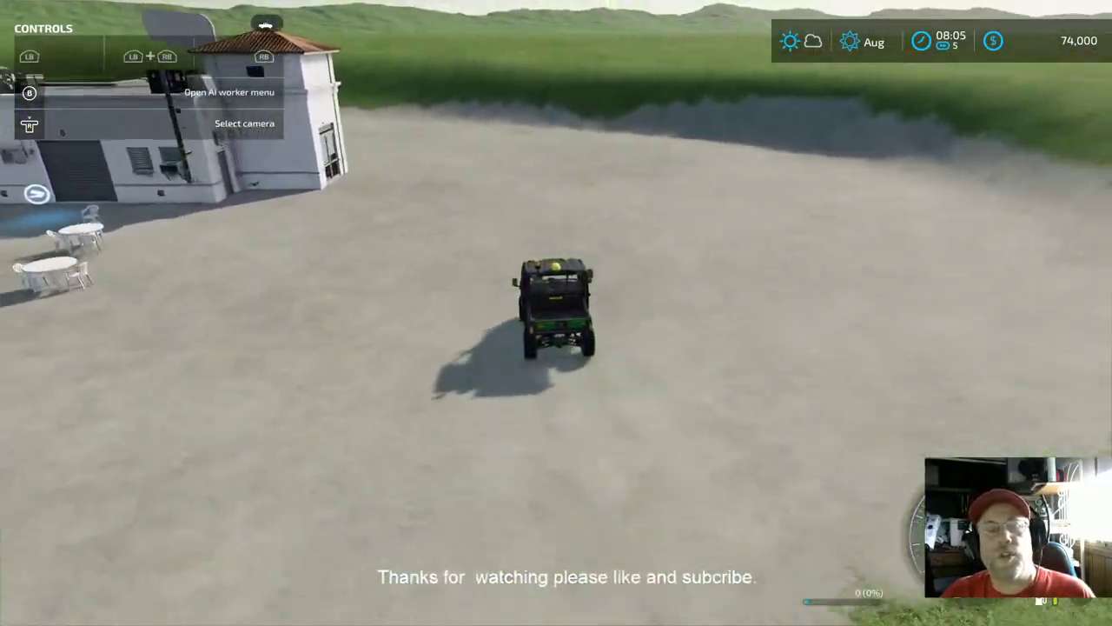
key(w)
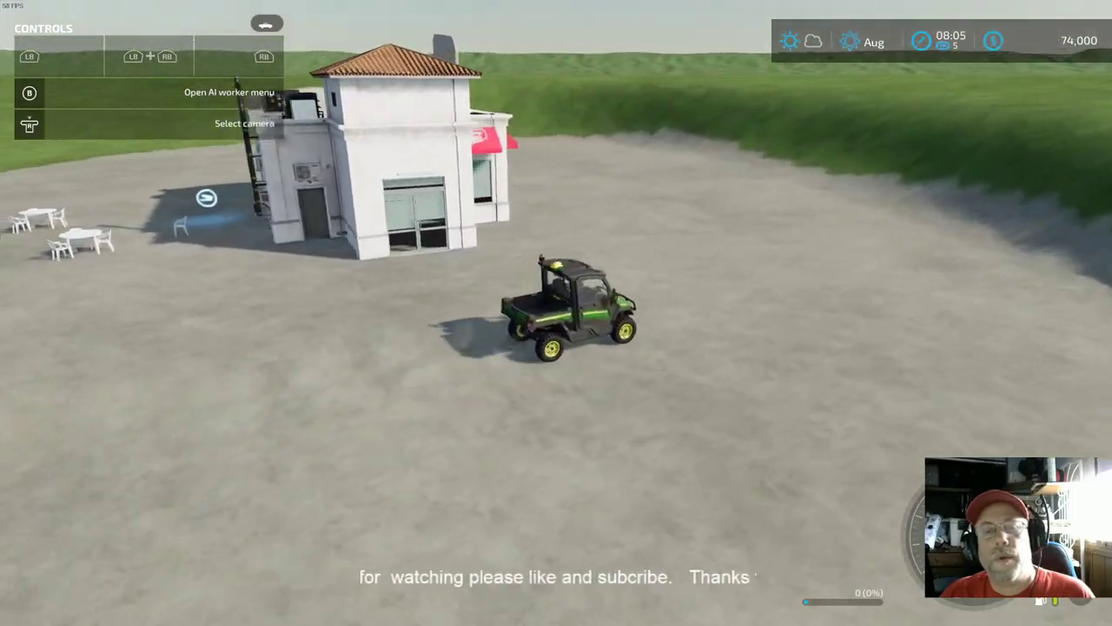
Step: Circle the diner with the Gator to inspect its front entrance, signs and side walls
key(a)
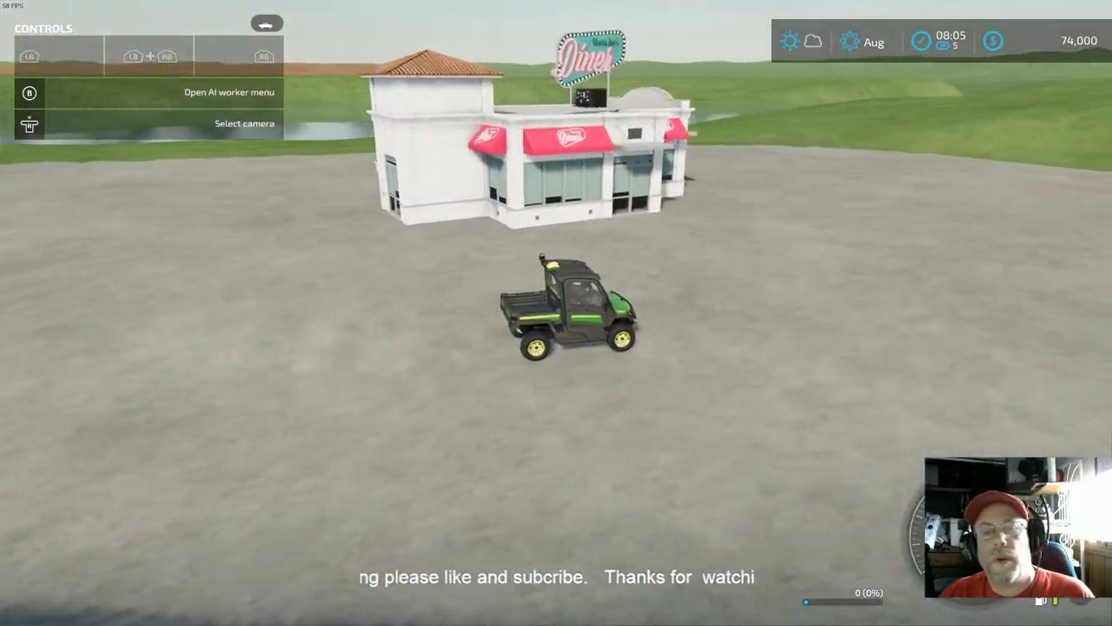
key(a)
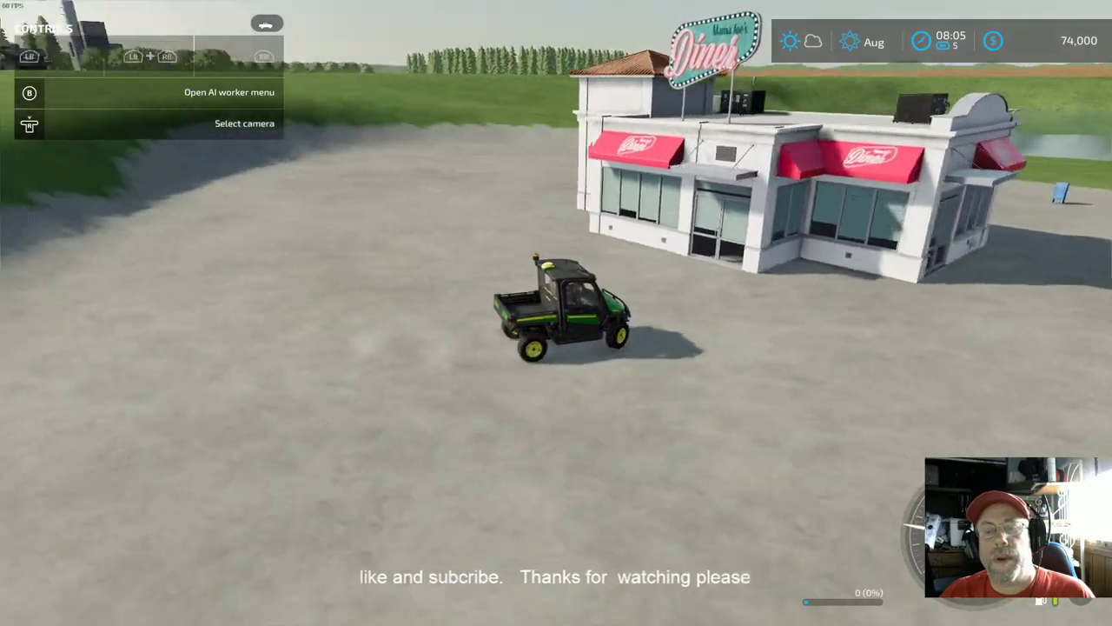
key(a)
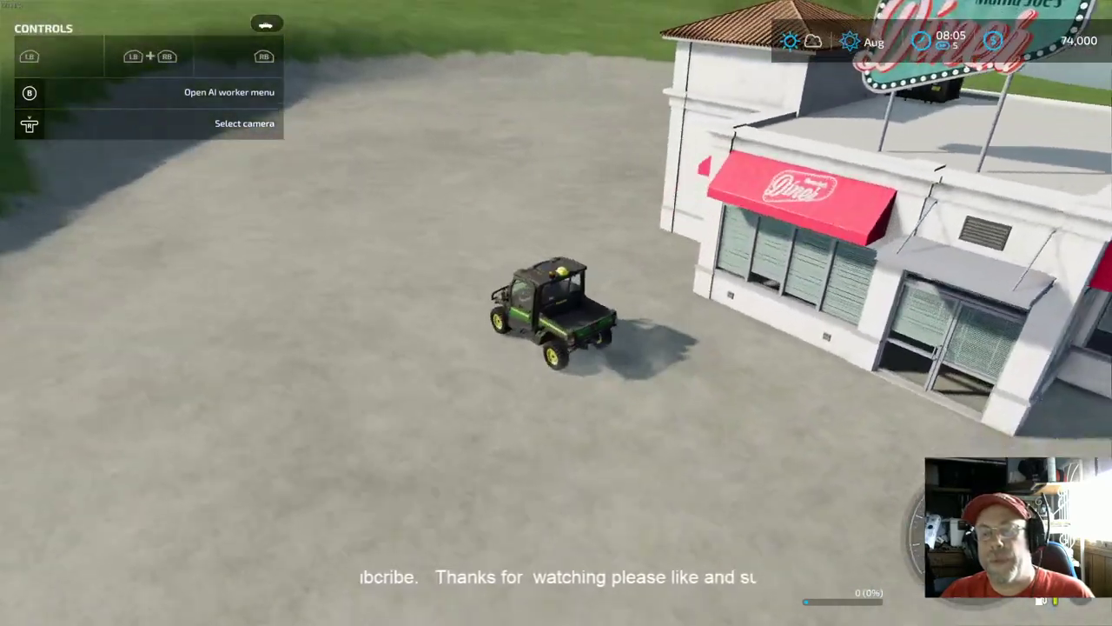
key(w)
key(d)
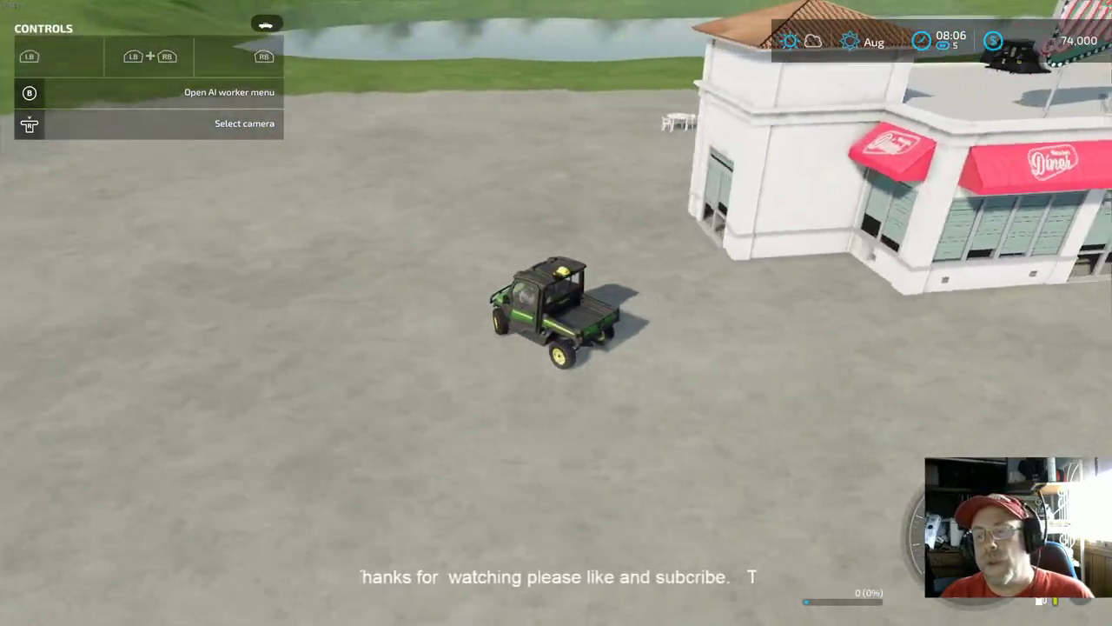
key(w)
key(d)
key(w)
key(d)
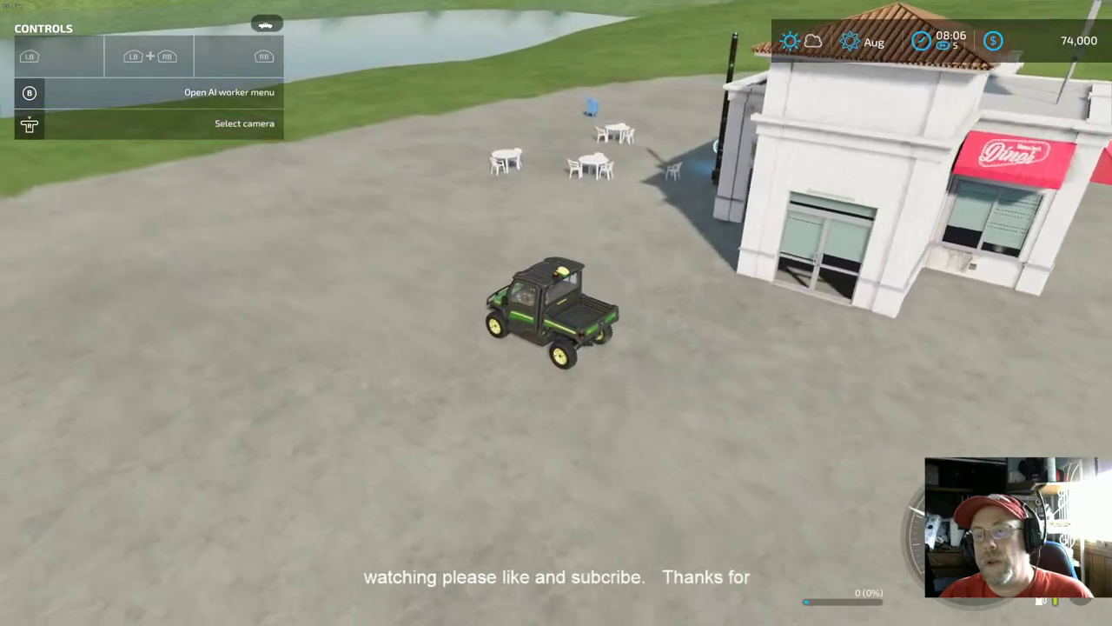
Step: Drive past the outdoor tables behind the diner and run into the blue mailbox to test its collision
key(a)
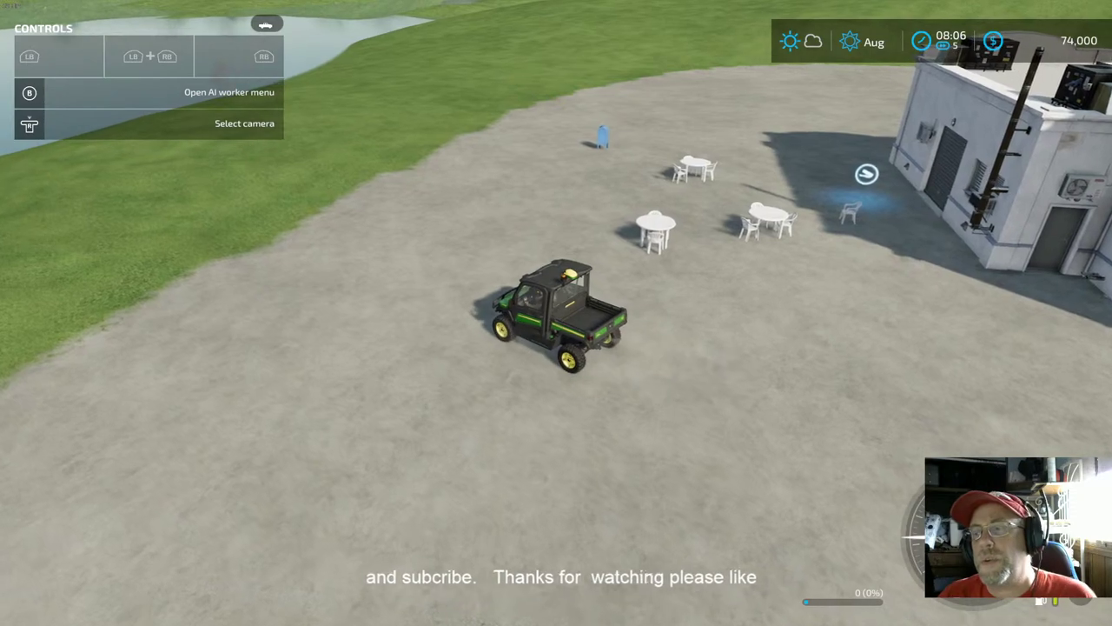
key(d)
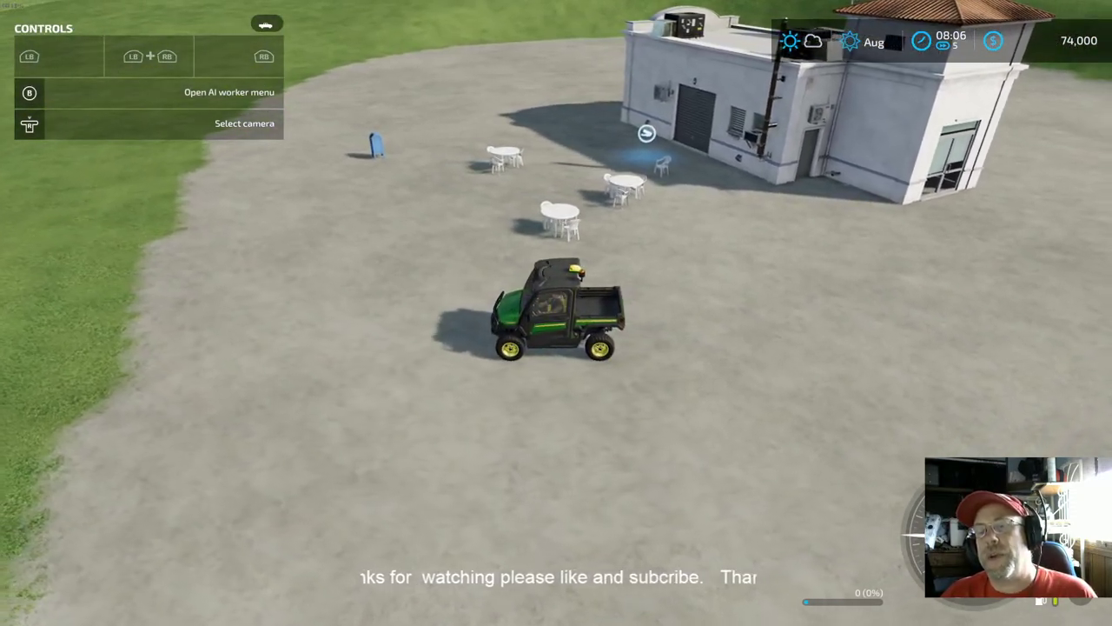
key(w)
key(d)
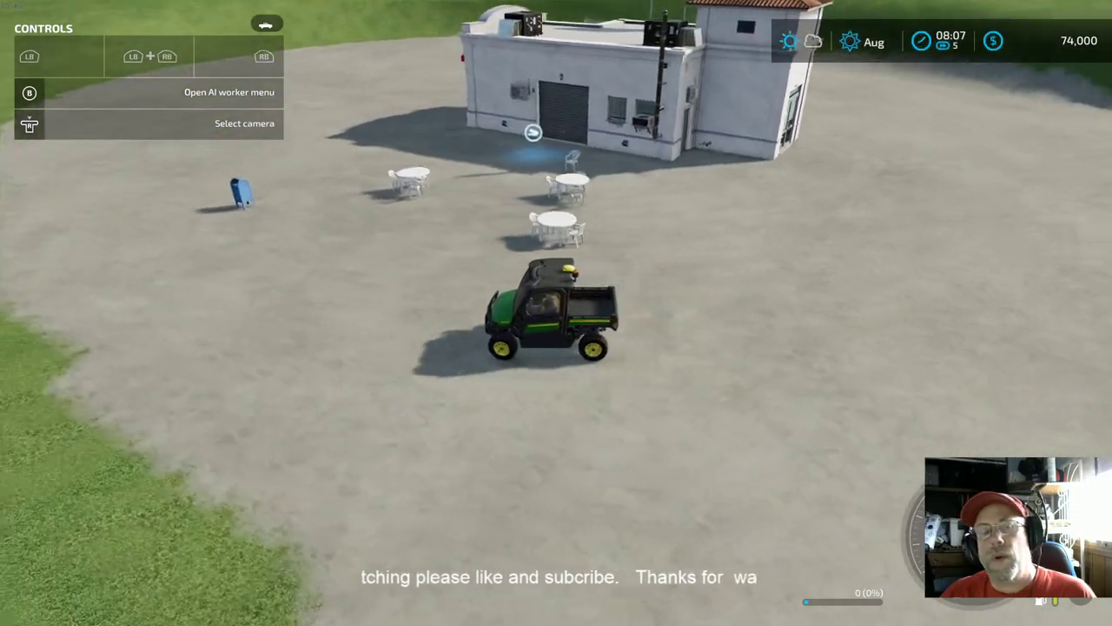
key(w)
key(d)
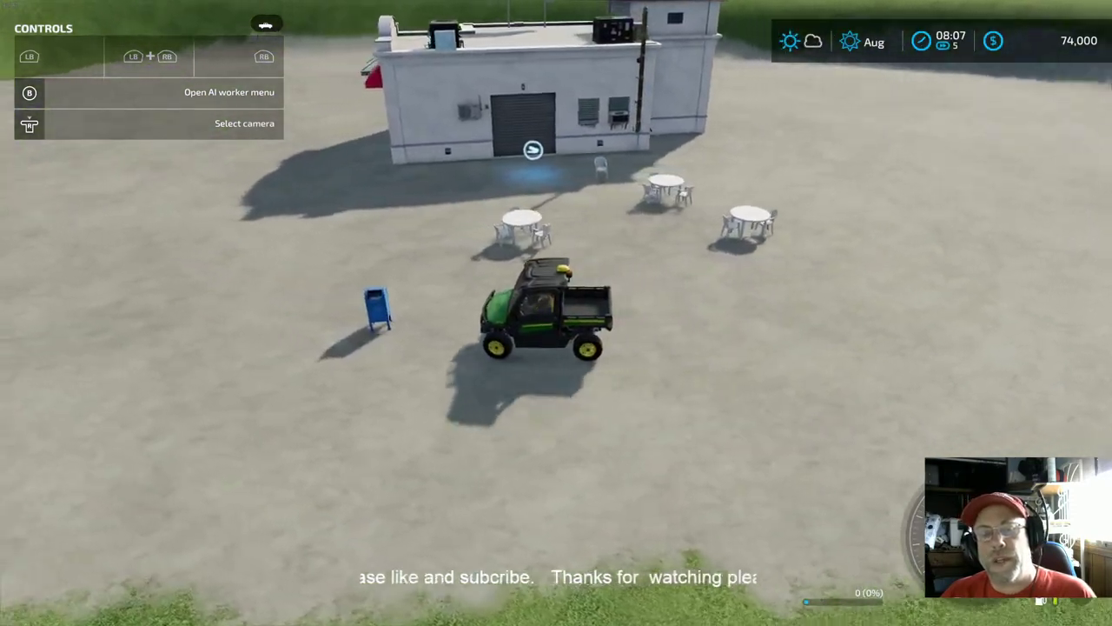
key(w)
key(a)
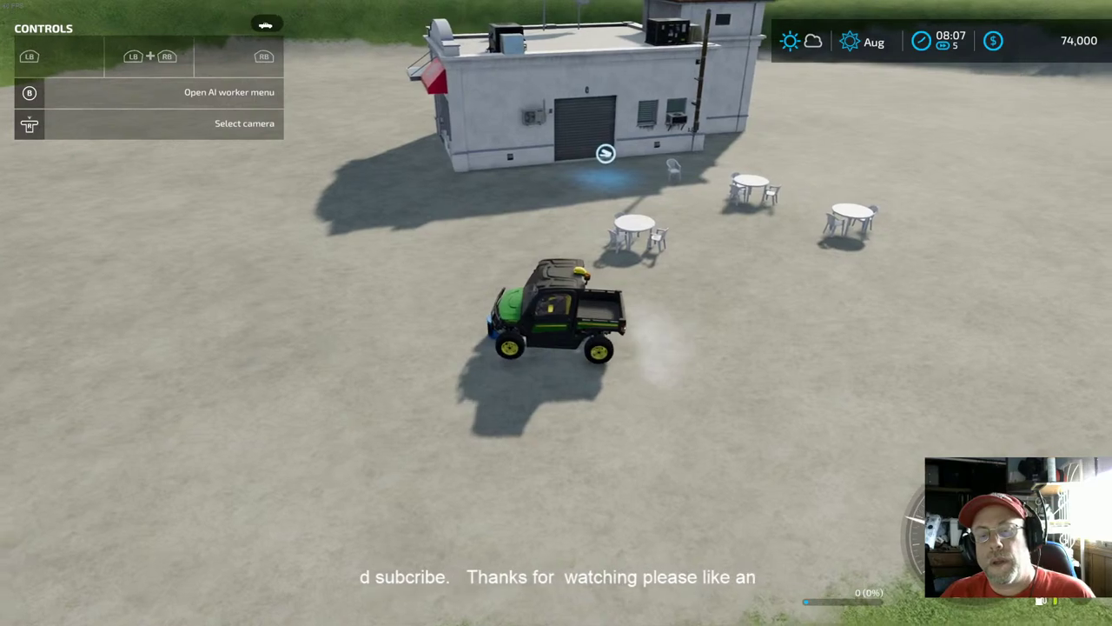
key(d)
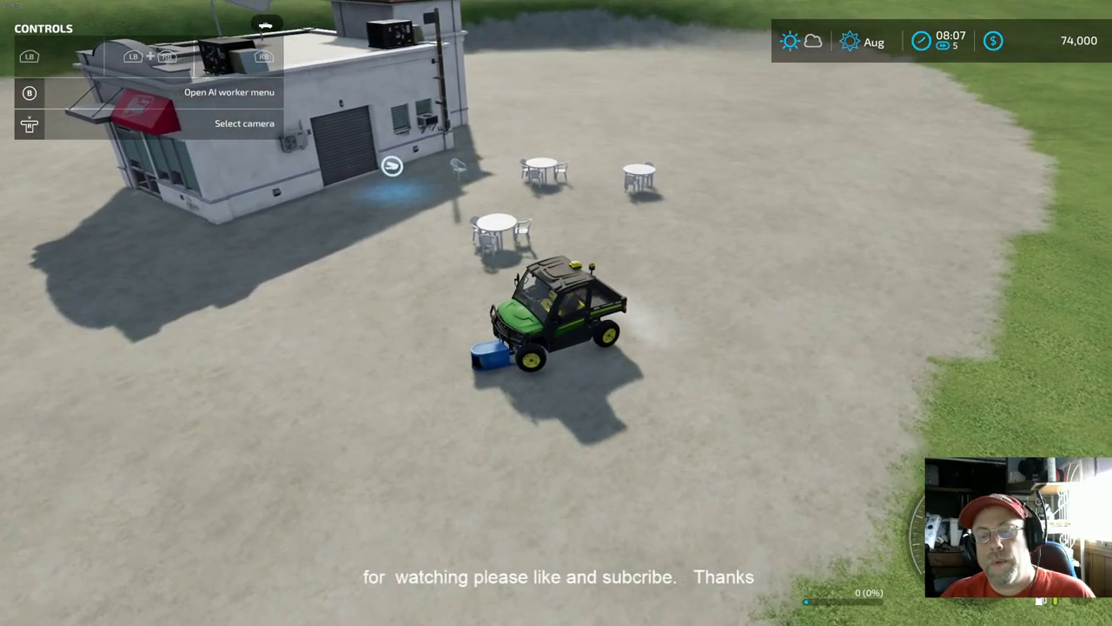
Step: Back away from the mailbox, leave the diner lot and drive across the grass to the lake's shore
key(s)
key(d)
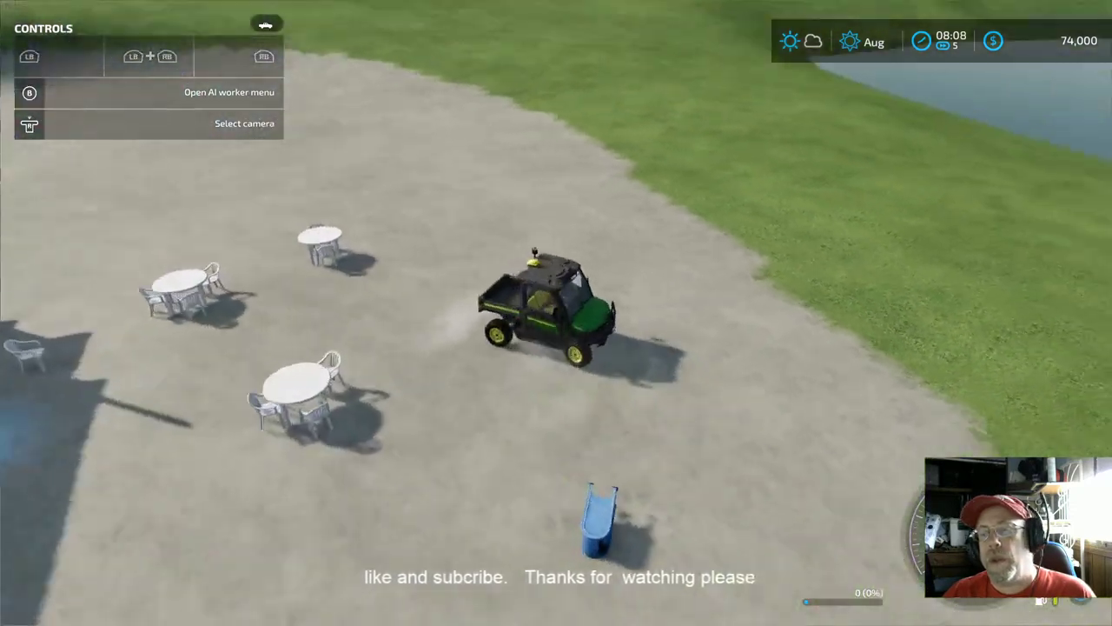
key(w)
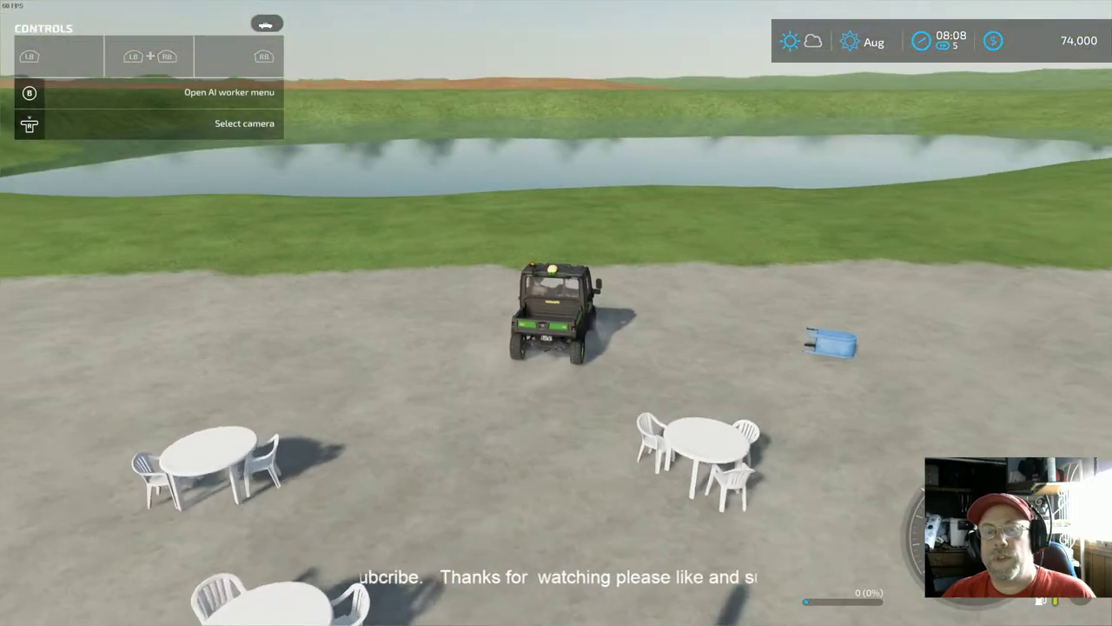
key(w)
key(a)
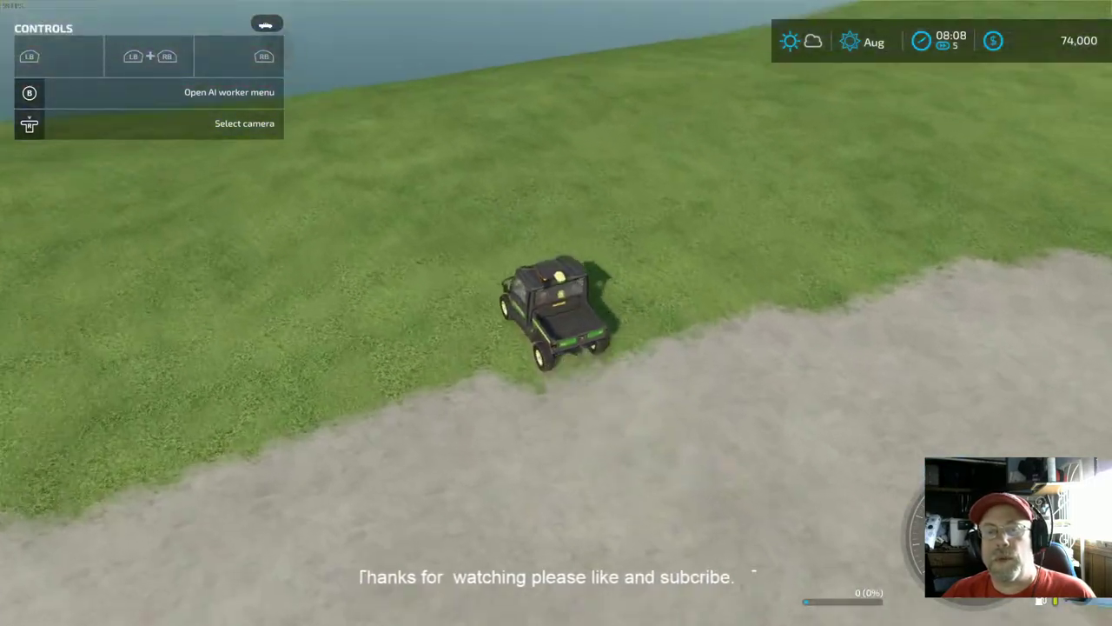
key(w)
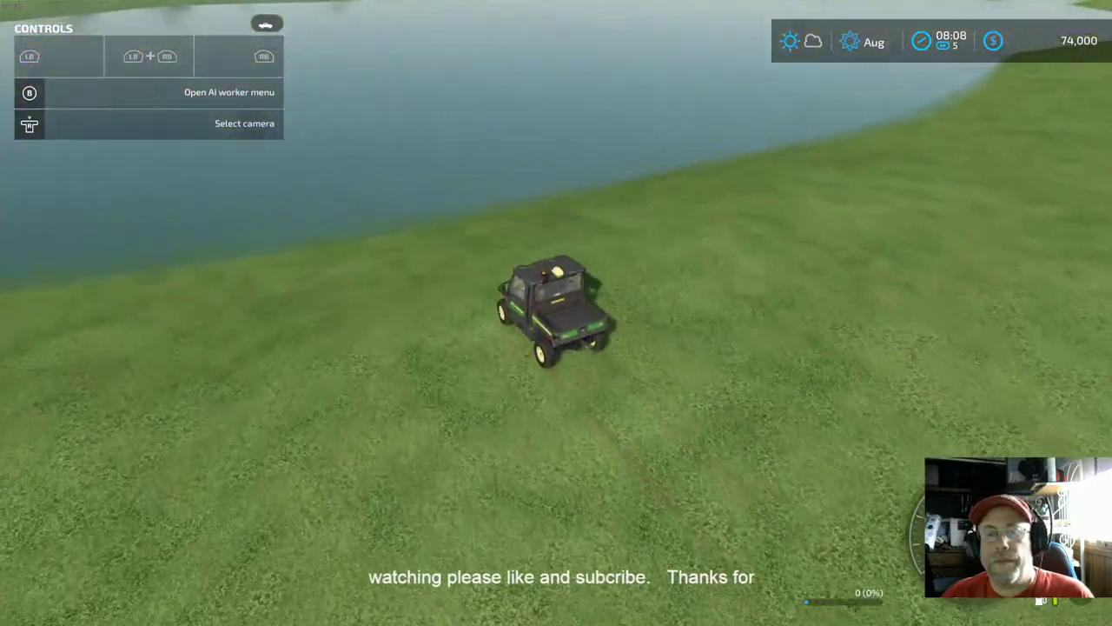
key(d)
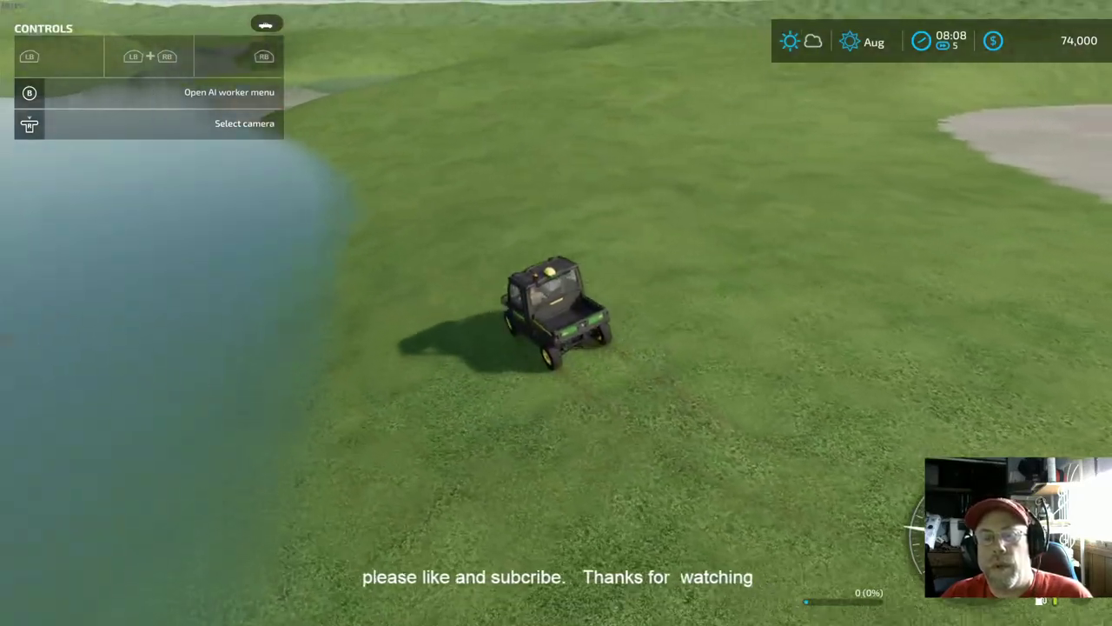
Step: Drive the Gator along the lake's grassy shore to inspect the water's edge and the surrounding terrain
key(w)
key(d)
key(w)
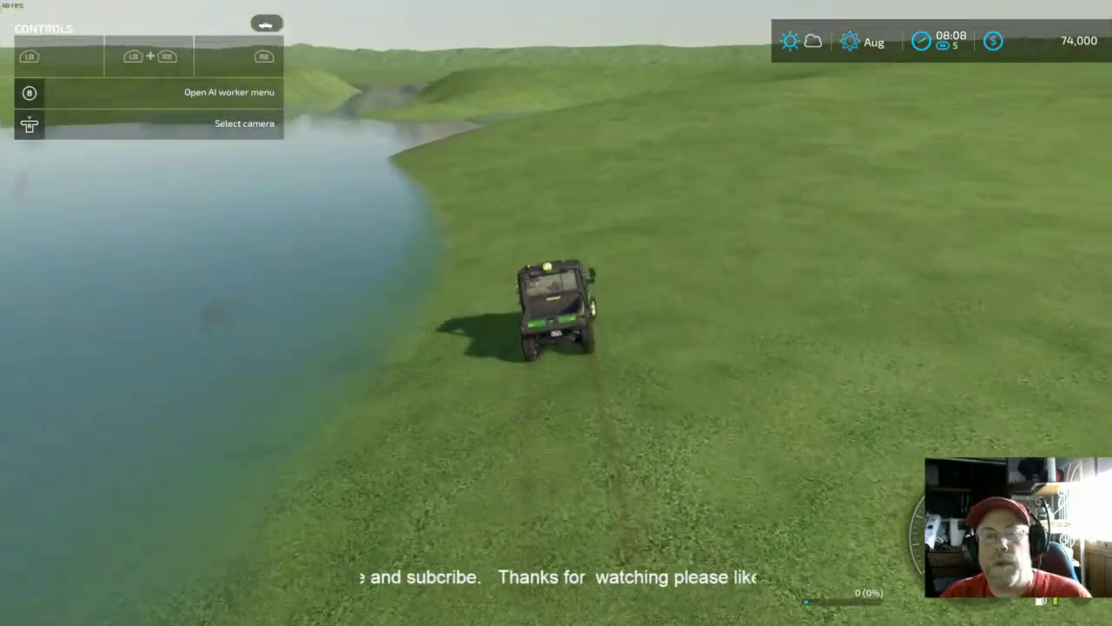
key(w)
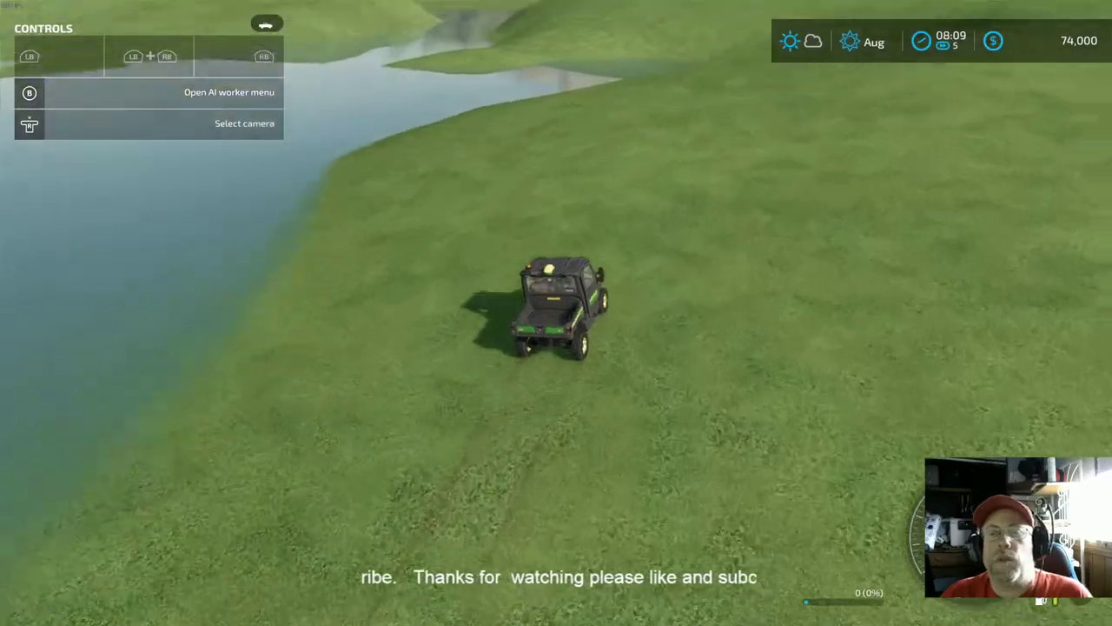
key(w)
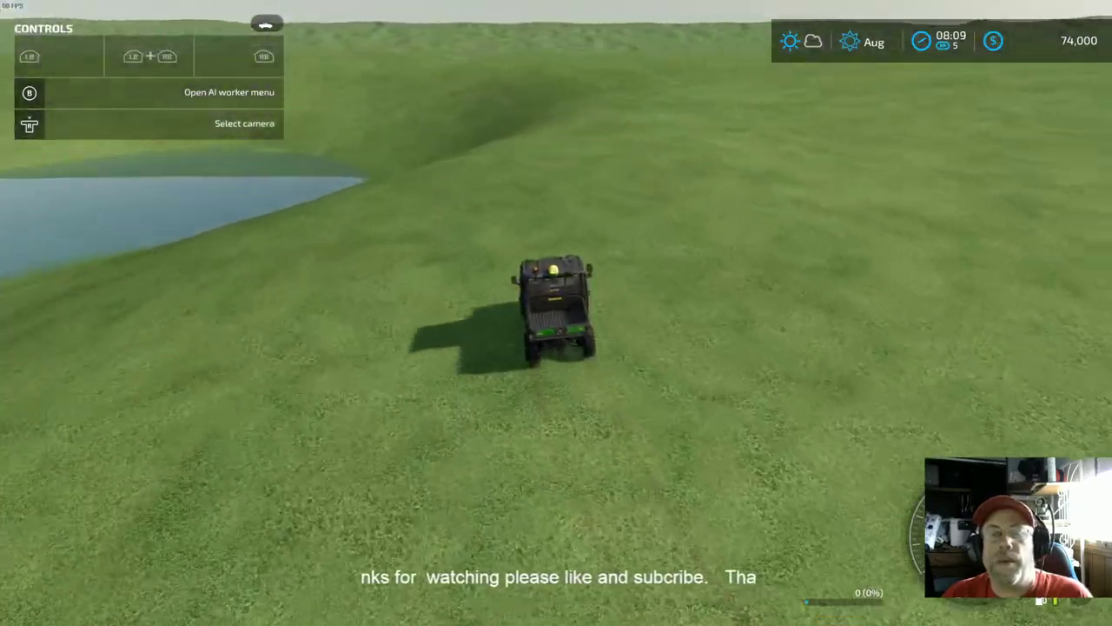
key(w)
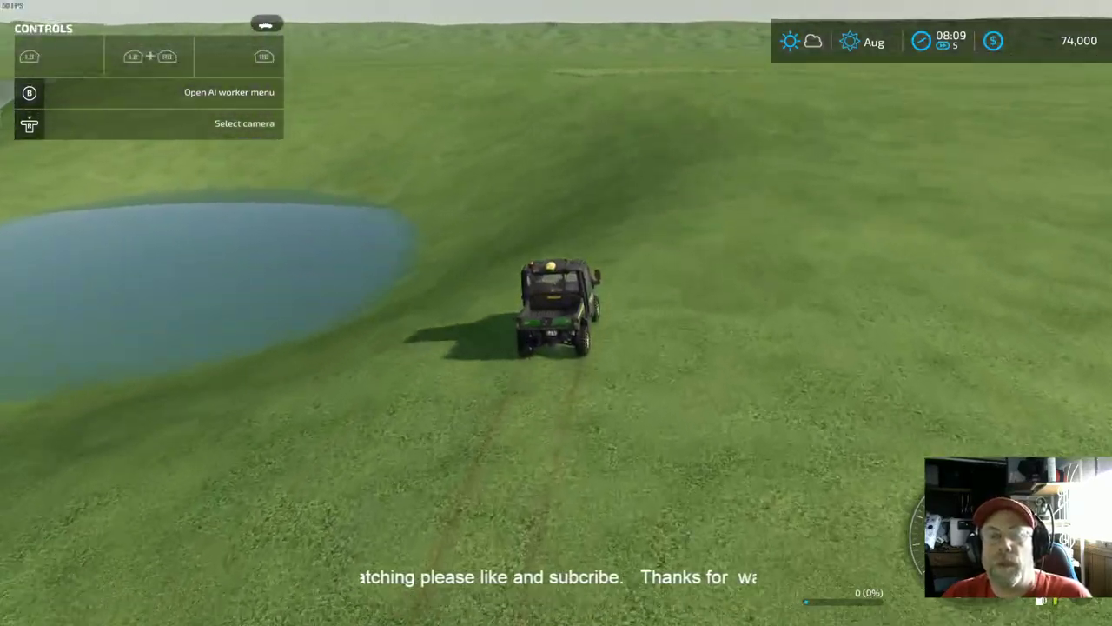
Step: Drive over the grassy rise between the bodies of water and follow the bank of the narrower channel
key(d)
key(w)
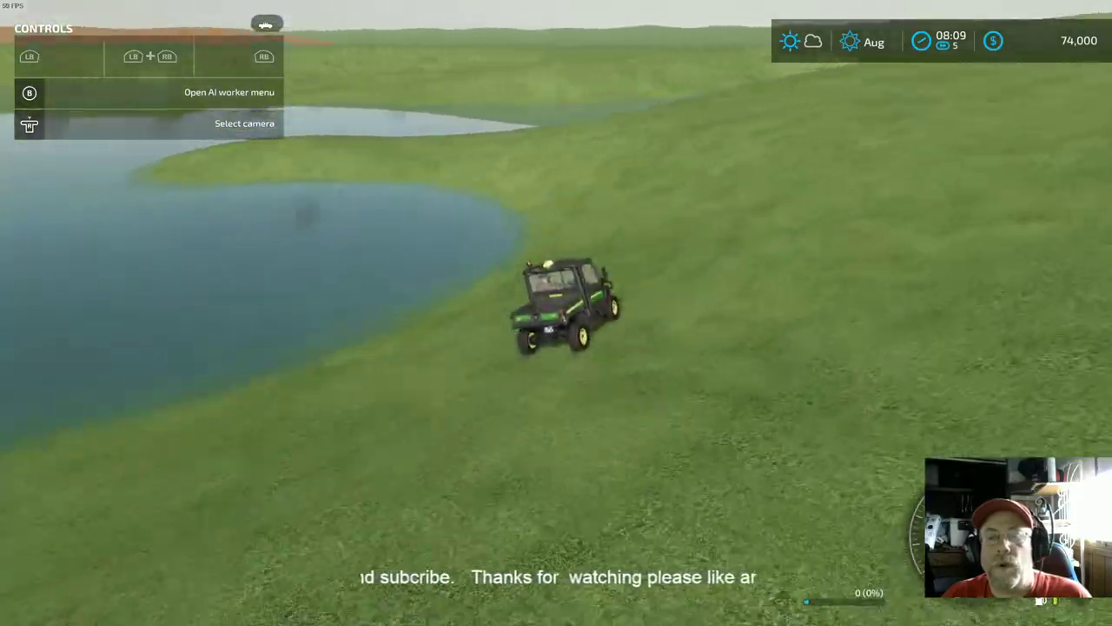
key(w)
key(a)
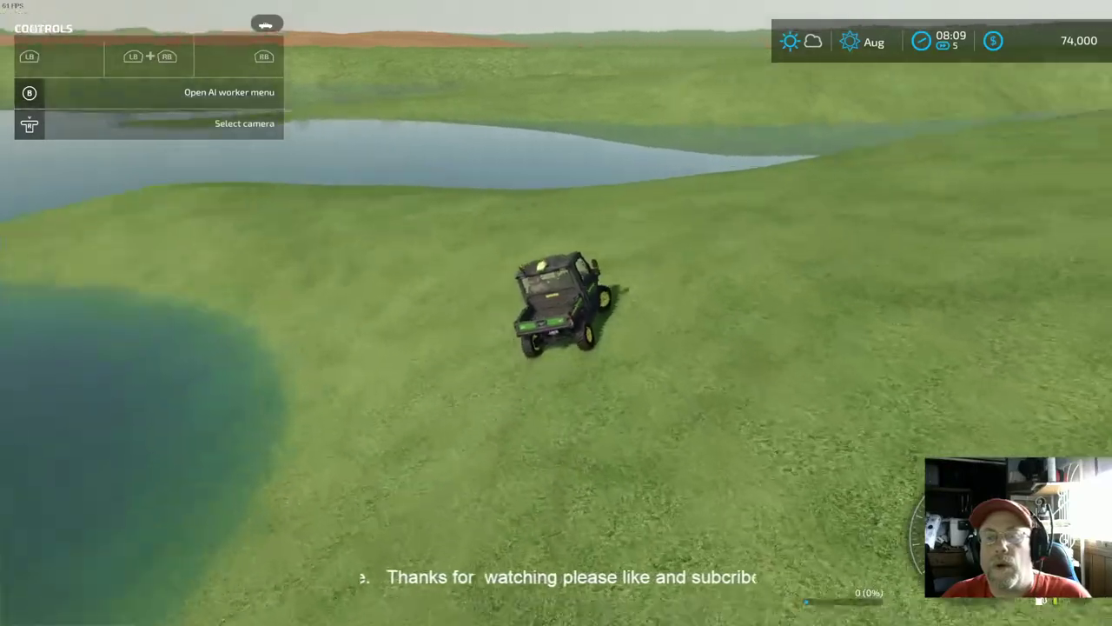
key(w)
key(d)
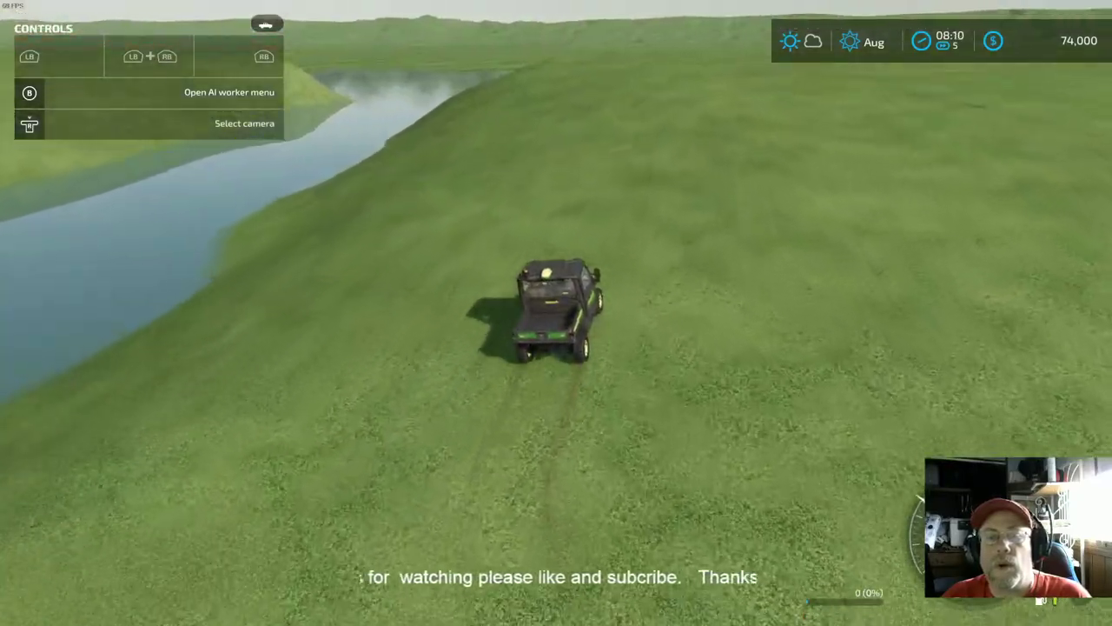
Step: Turn the Gator around near the water and drive back across the slope along the shore towards the diner
key(d)
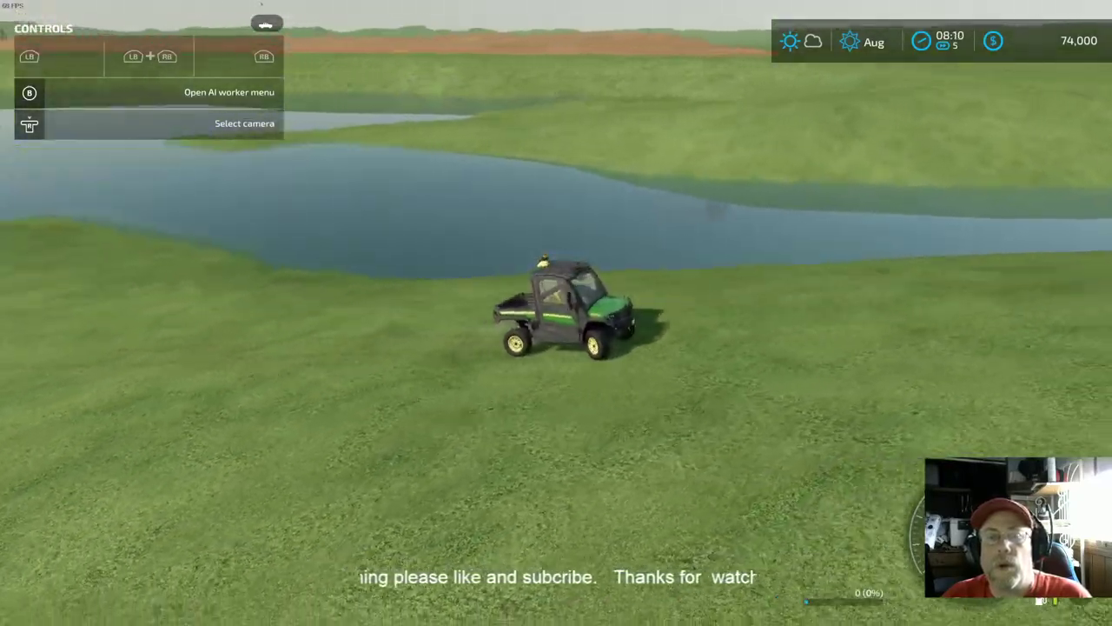
key(d)
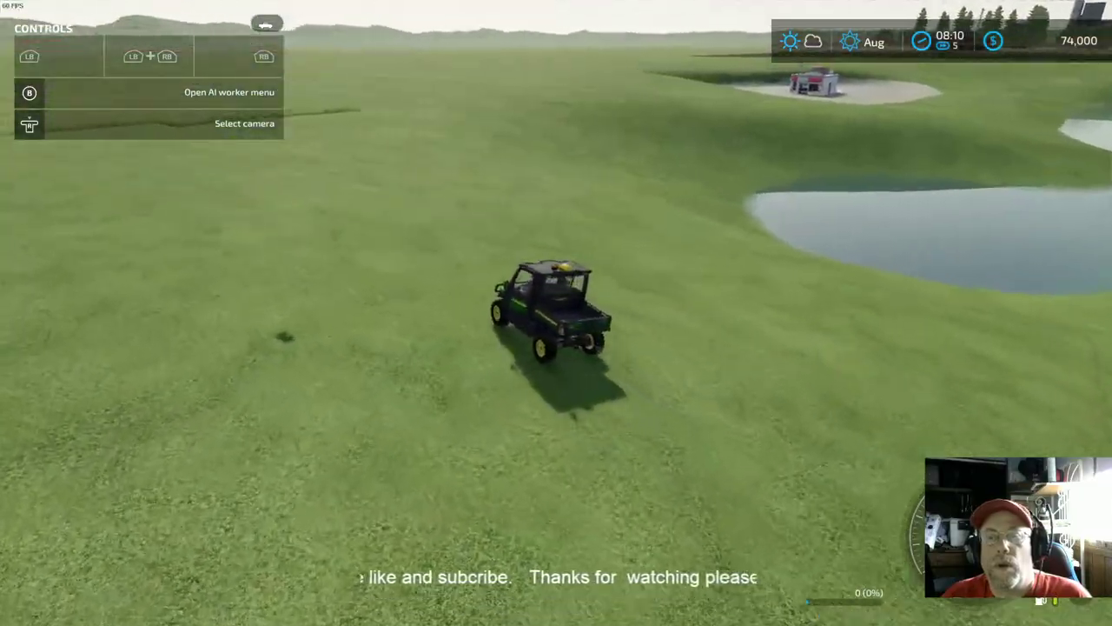
key(d)
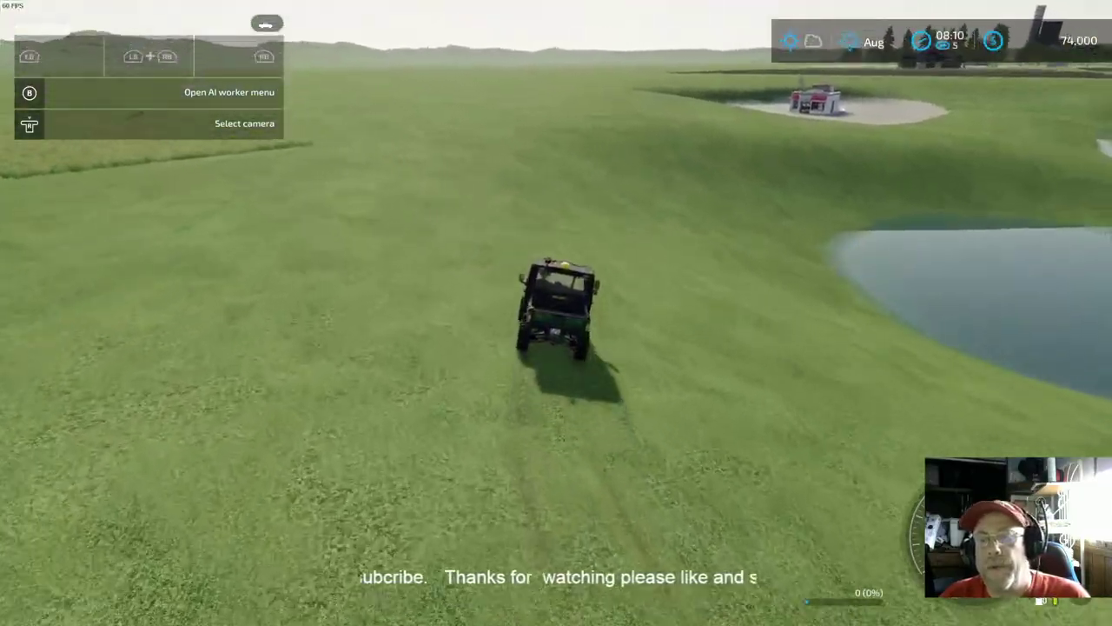
key(d)
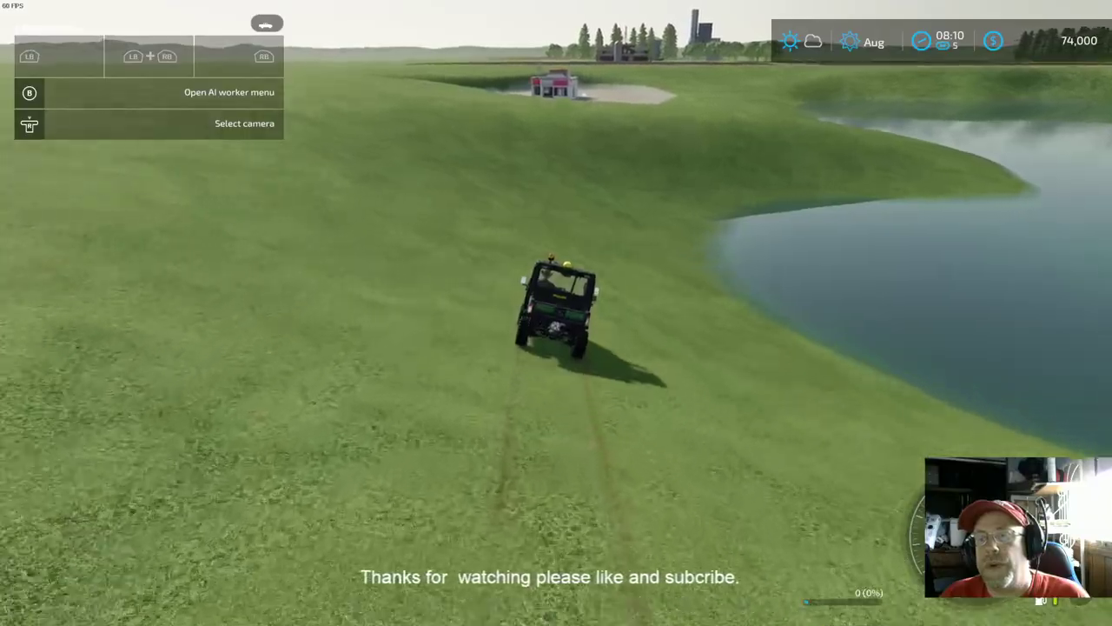
key(d)
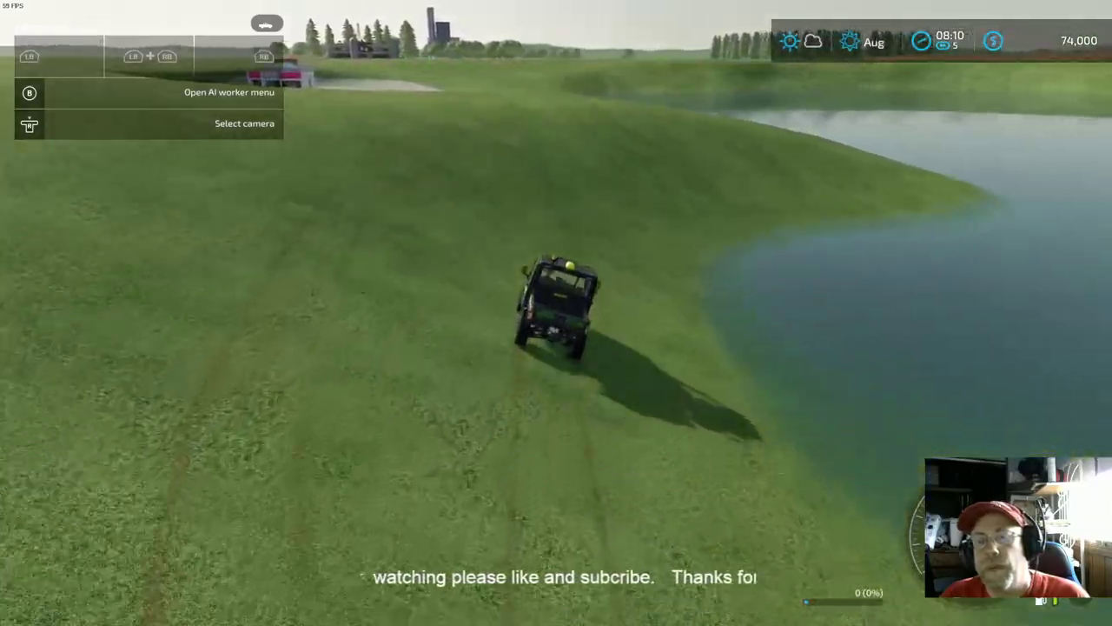
key(a)
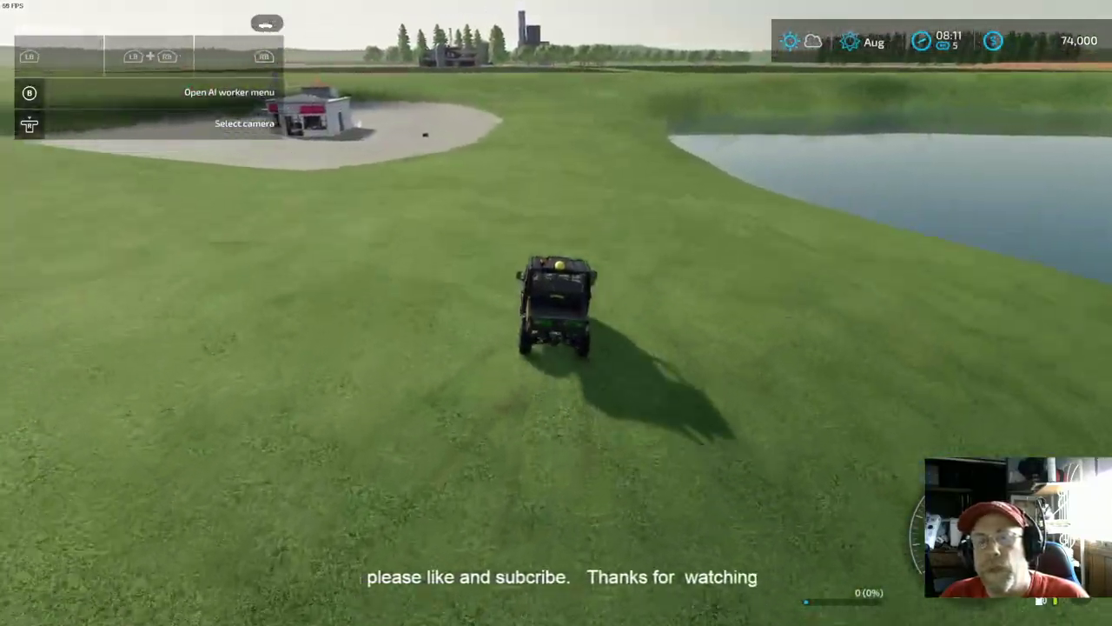
key(d)
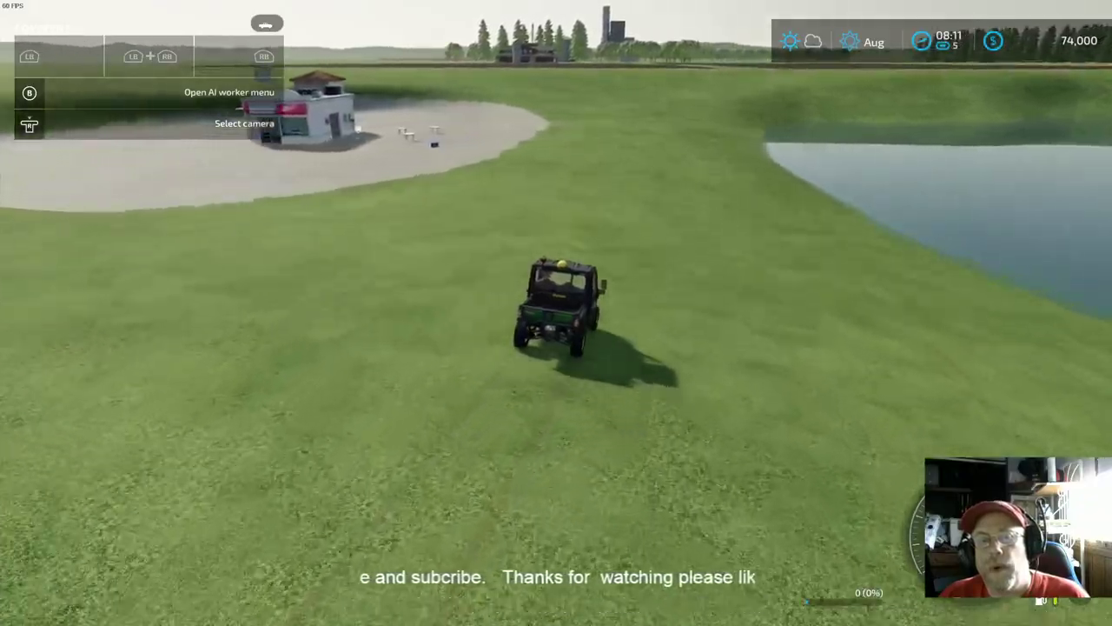
Step: Pass the diner's gravel lot and follow the lake's bank towards the dark ploughed field
key(a)
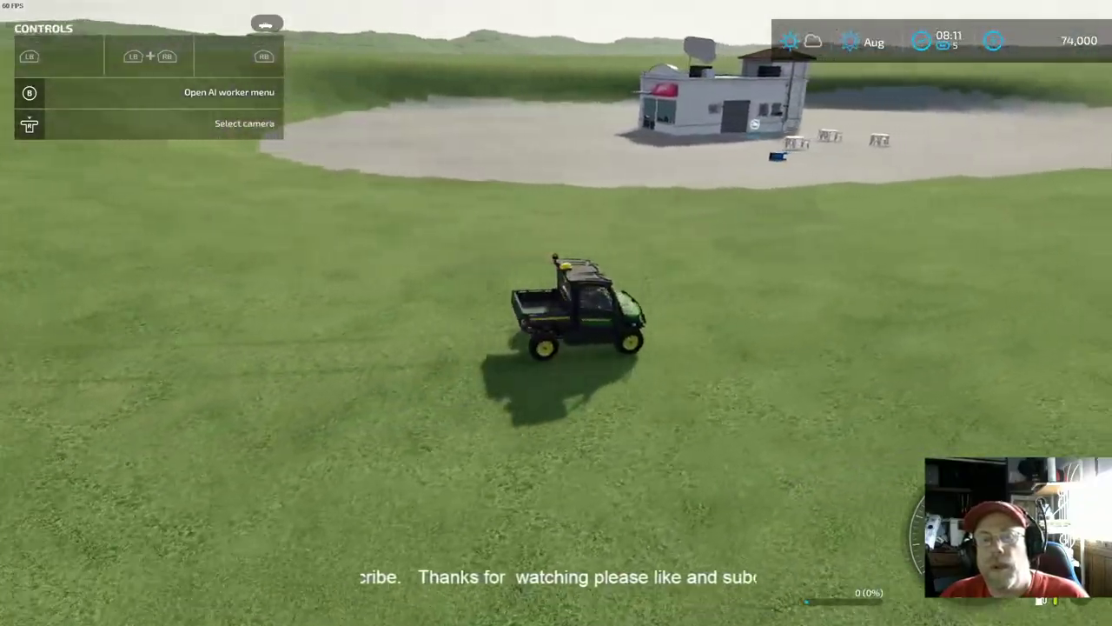
key(d)
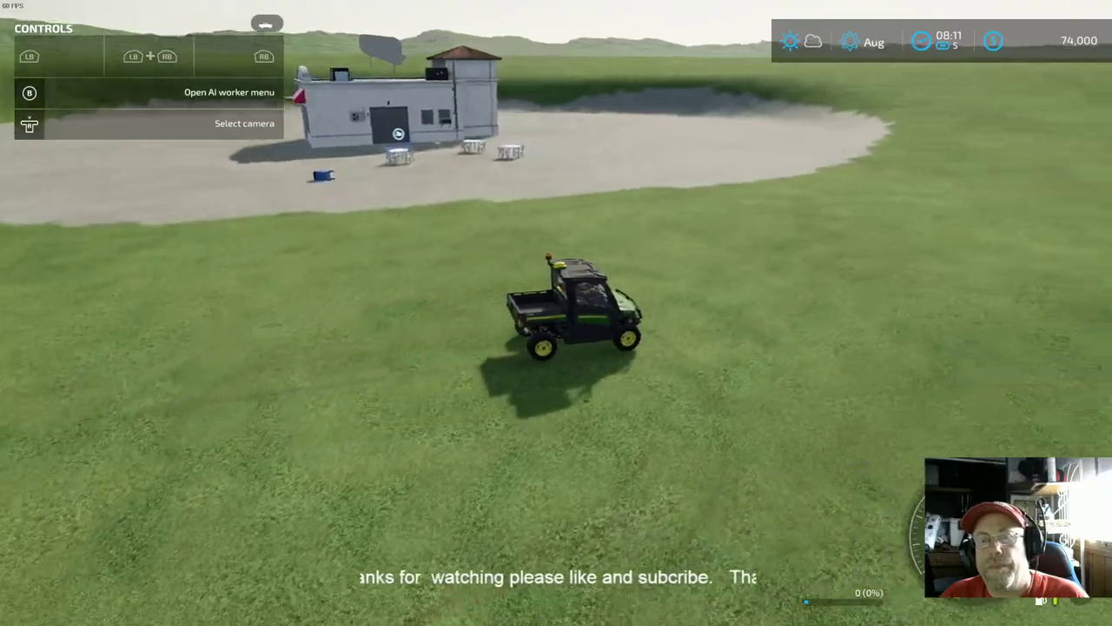
key(d)
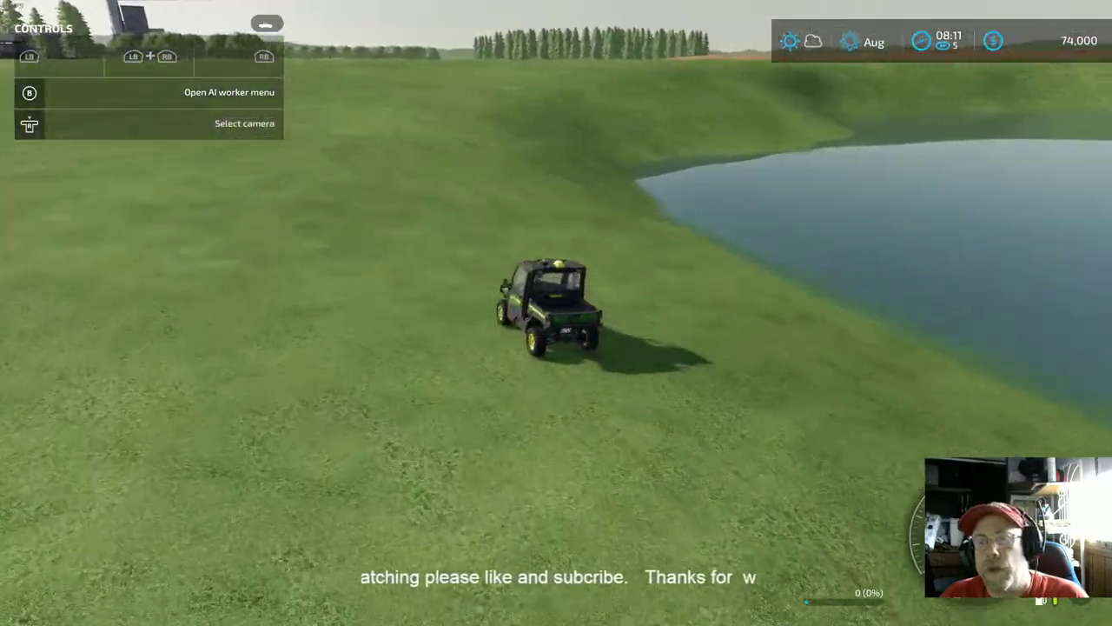
key(d)
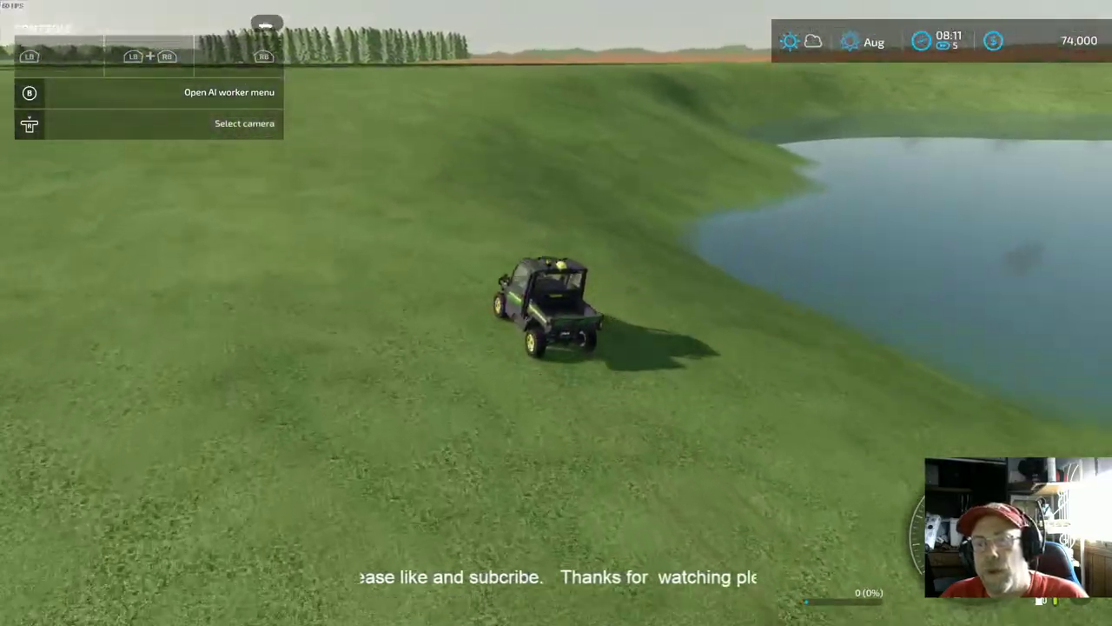
key(d)
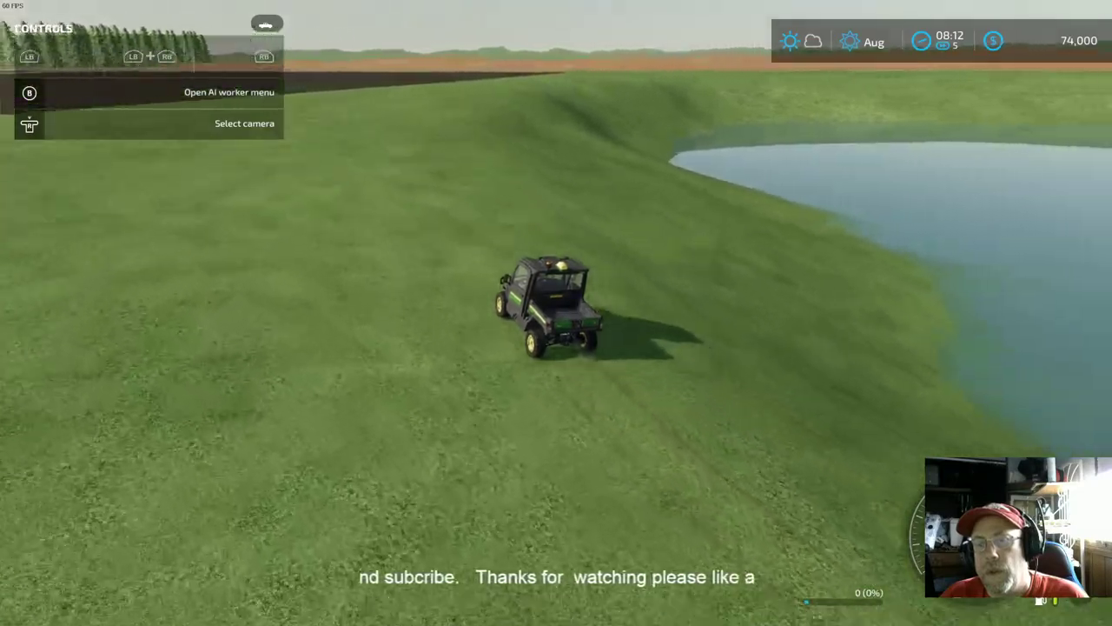
key(a)
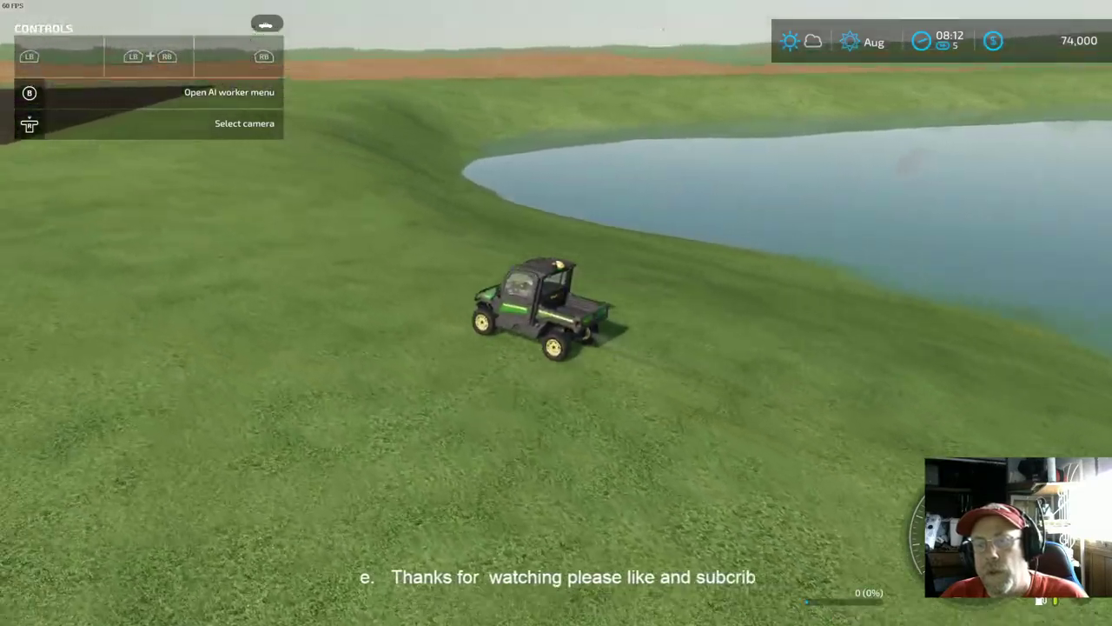
Step: Examine the lake from its upper bank while driving on towards the reddish-brown field
key(d)
key(d)
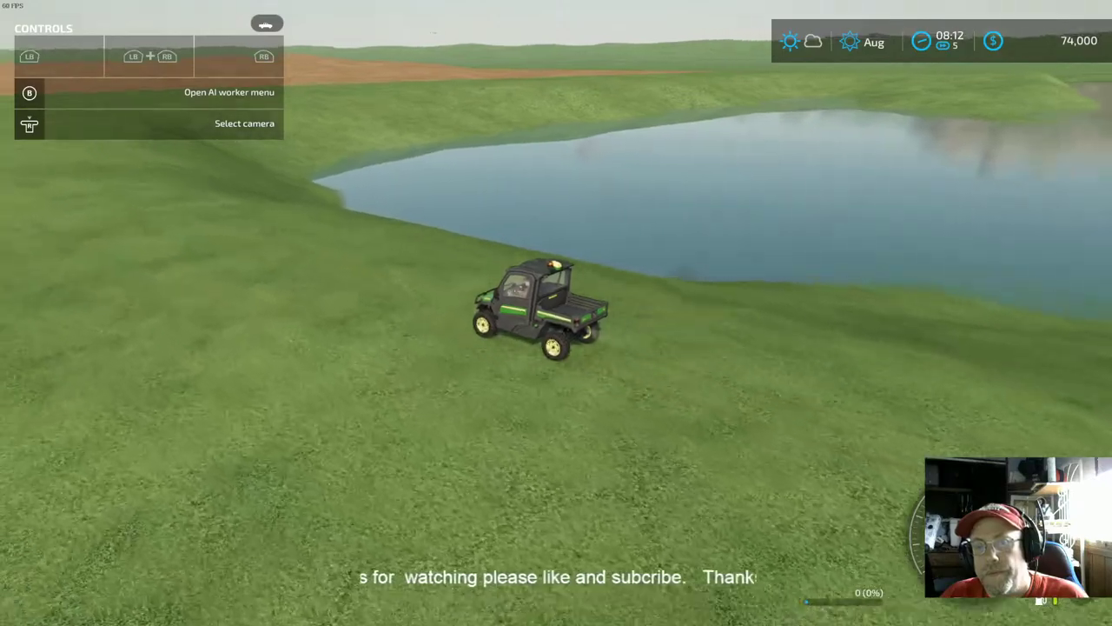
key(a)
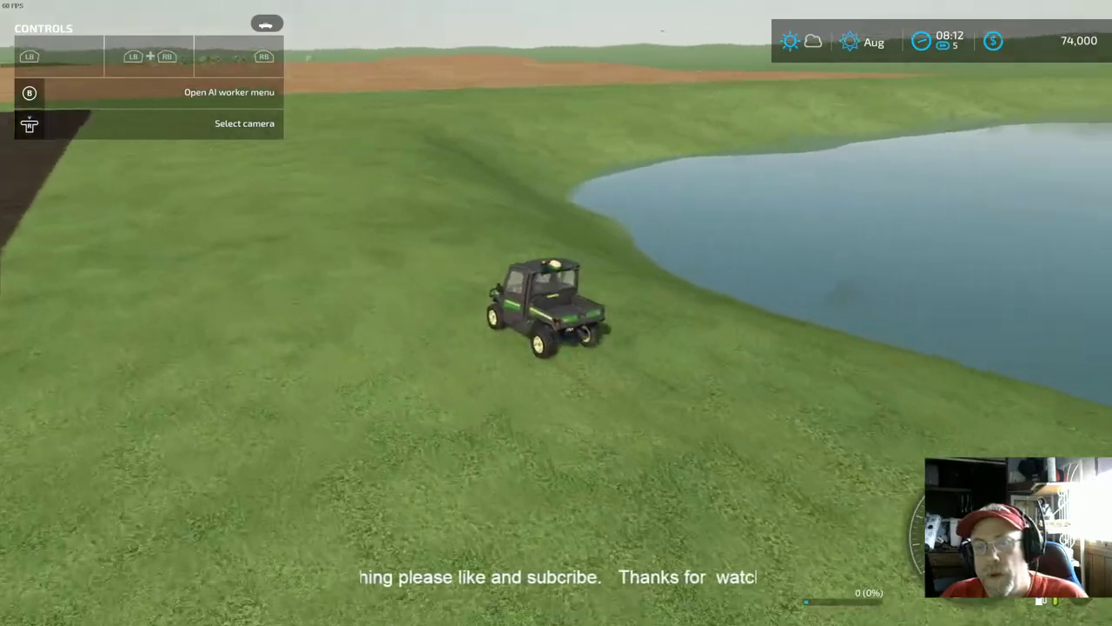
key(d)
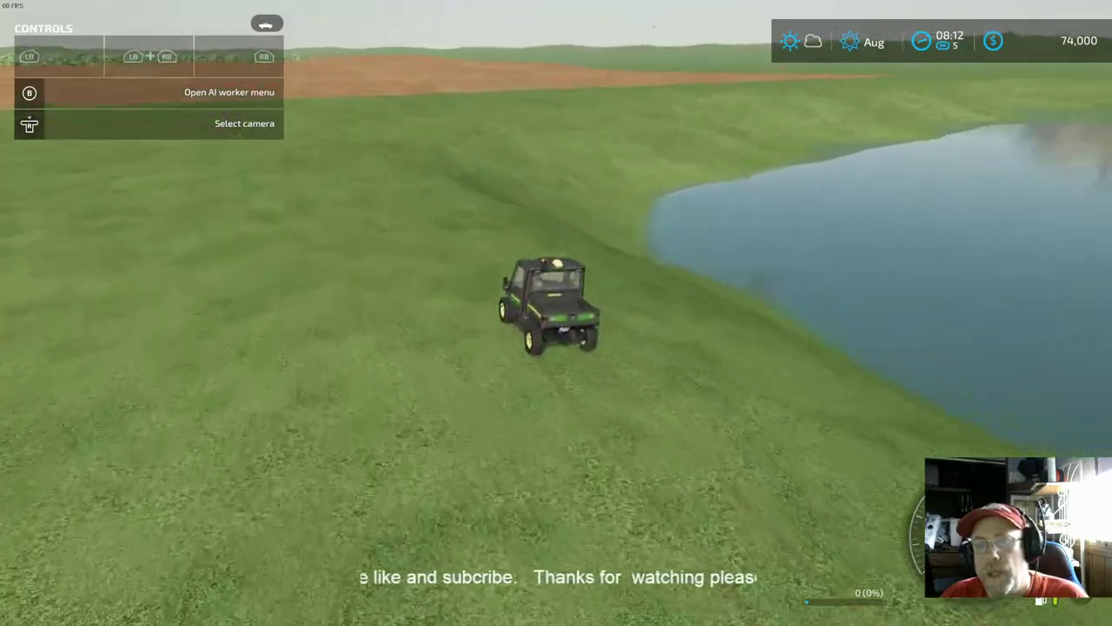
key(a)
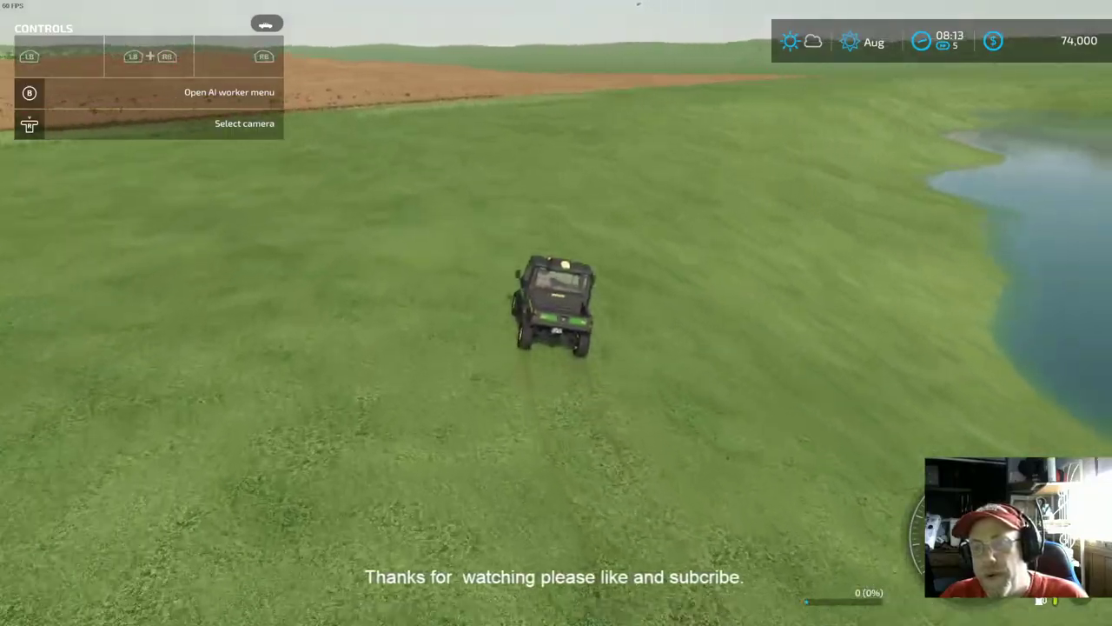
Step: Drive between the lake and the reddish-brown field, and turn towards the wildflower strip at the field's edge
key(d)
key(d)
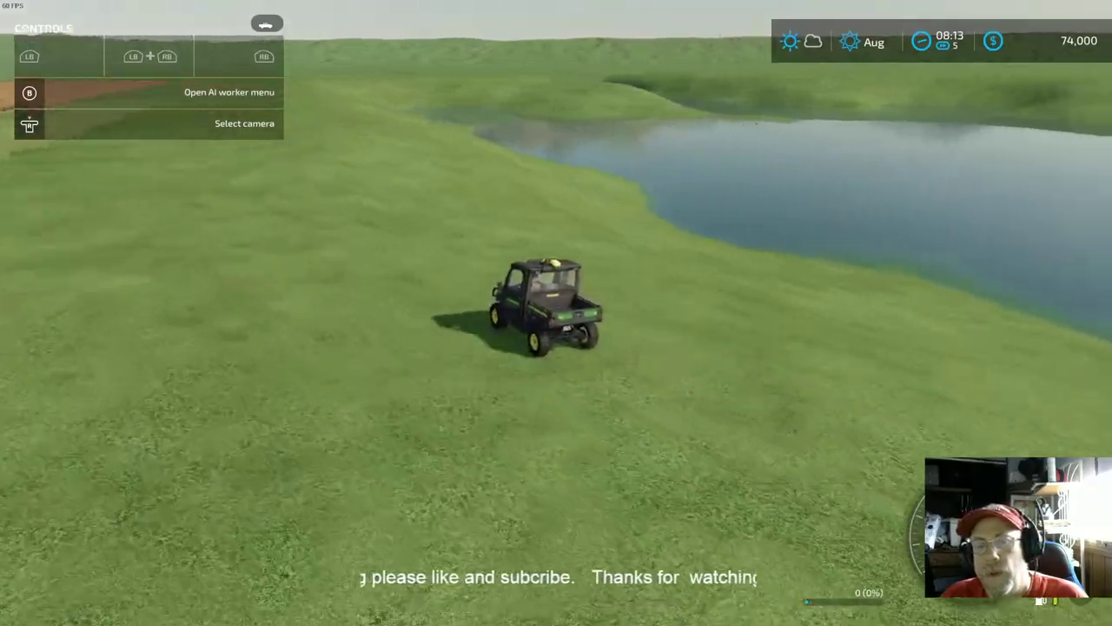
key(d)
key(a)
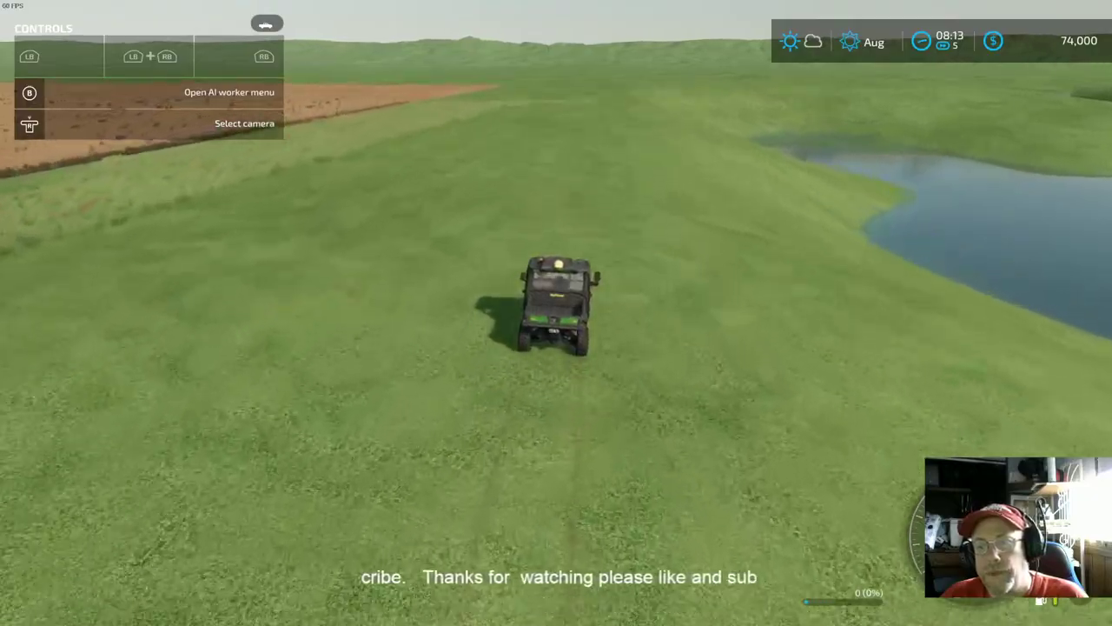
key(a)
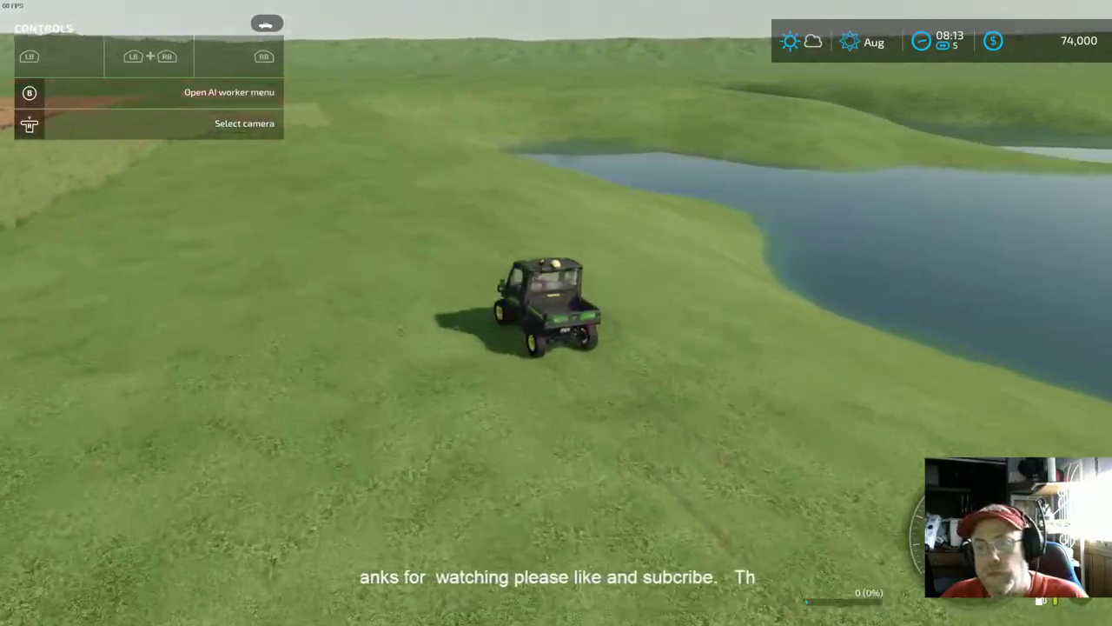
key(a)
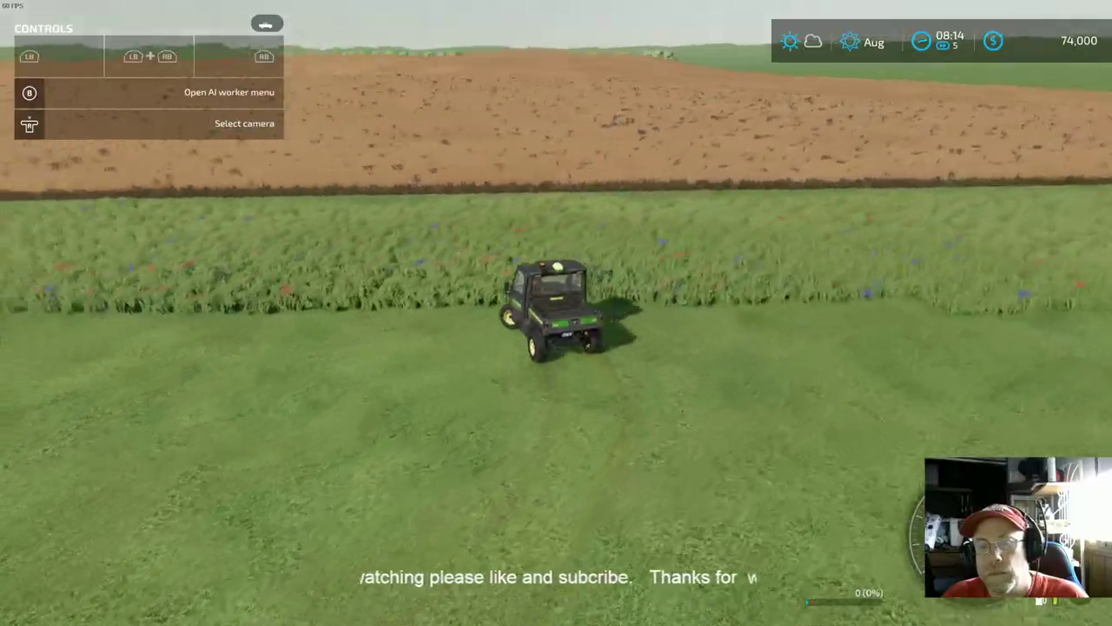
Step: Turn around at the wildflower strip and drive back along the lake's shore towards the dark ploughed field
key(a)
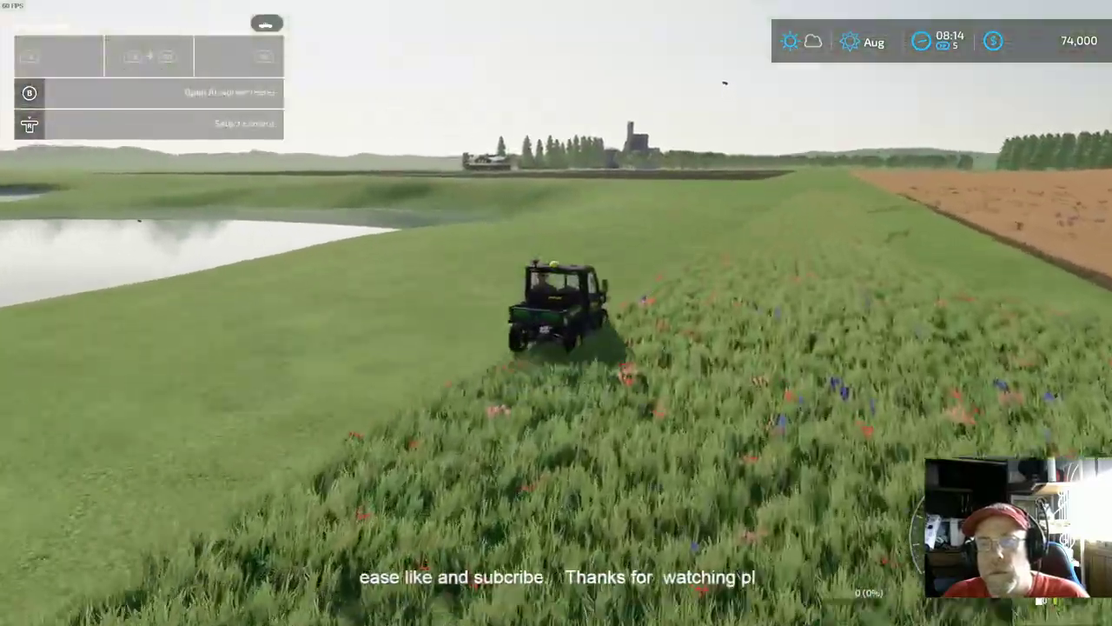
key(a)
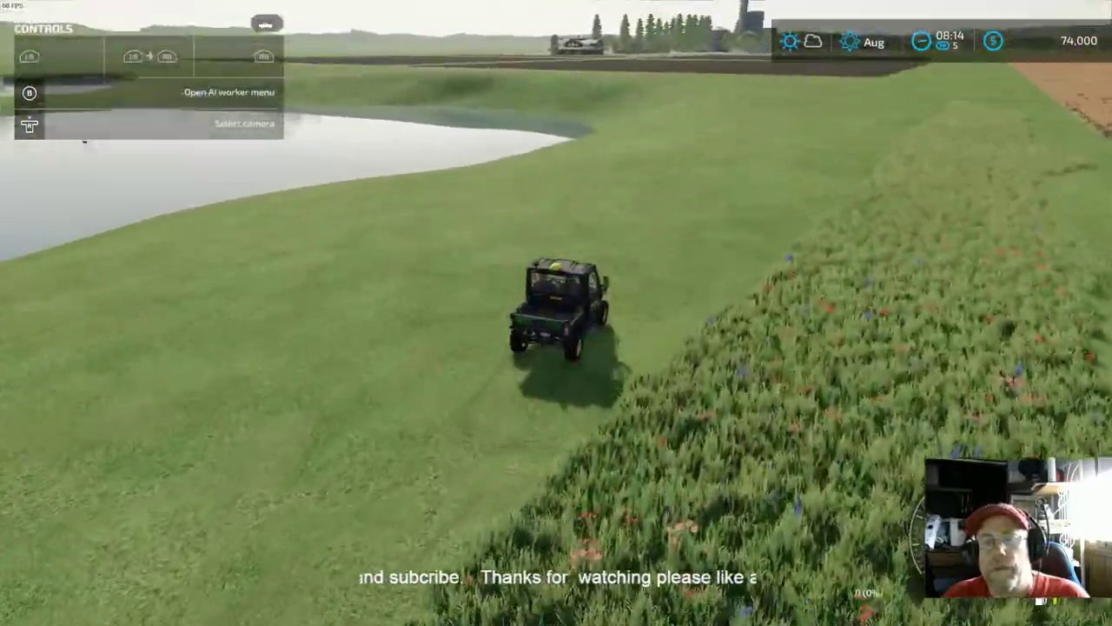
key(w)
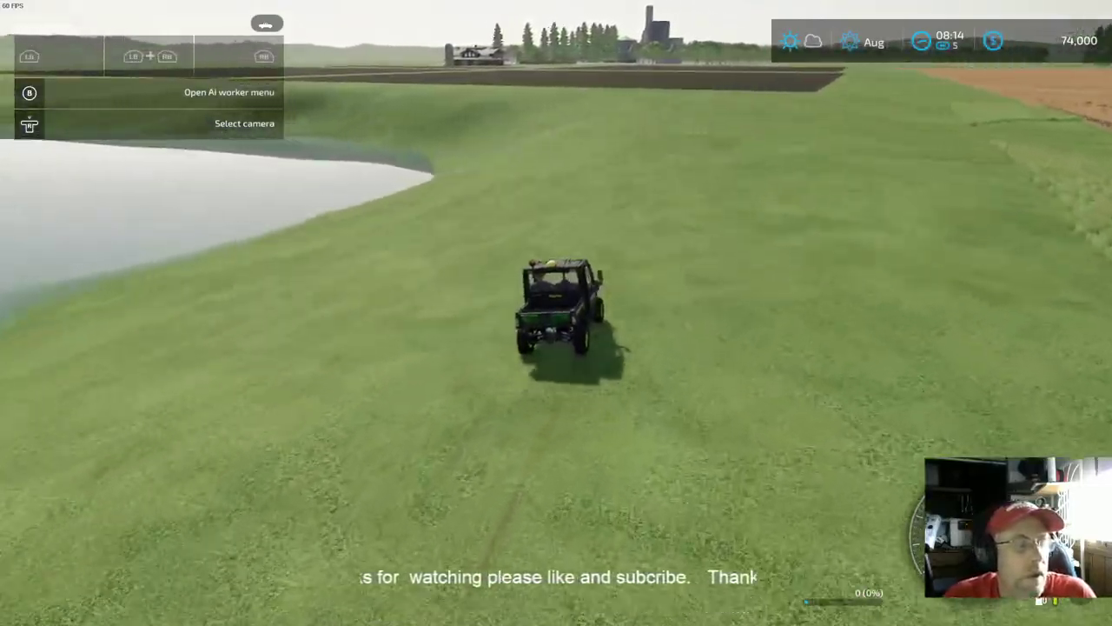
key(a)
key(d)
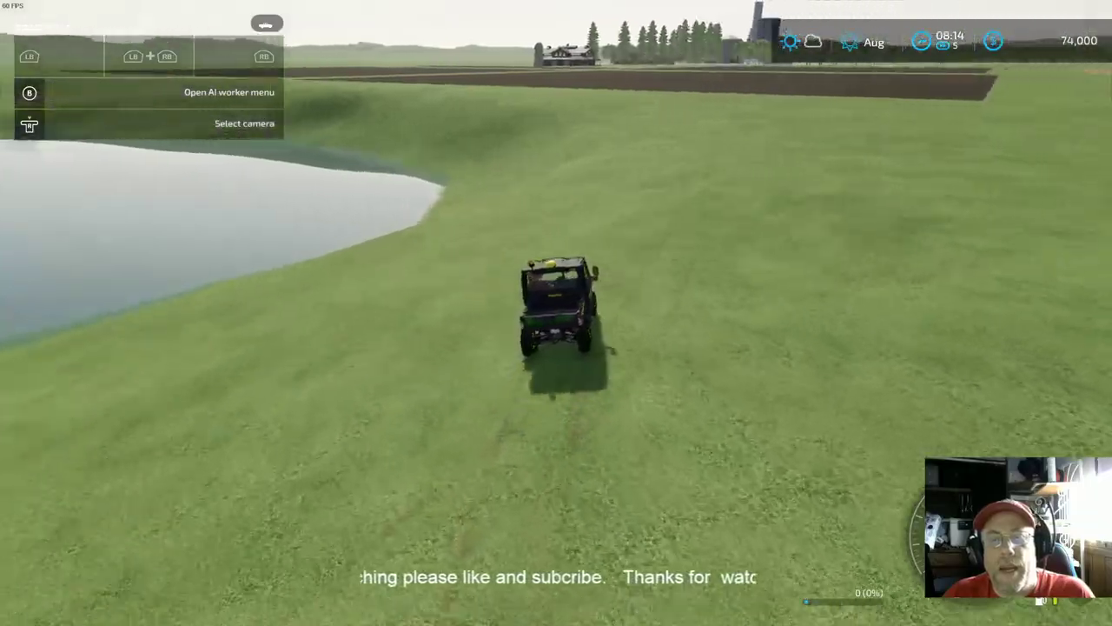
key(d)
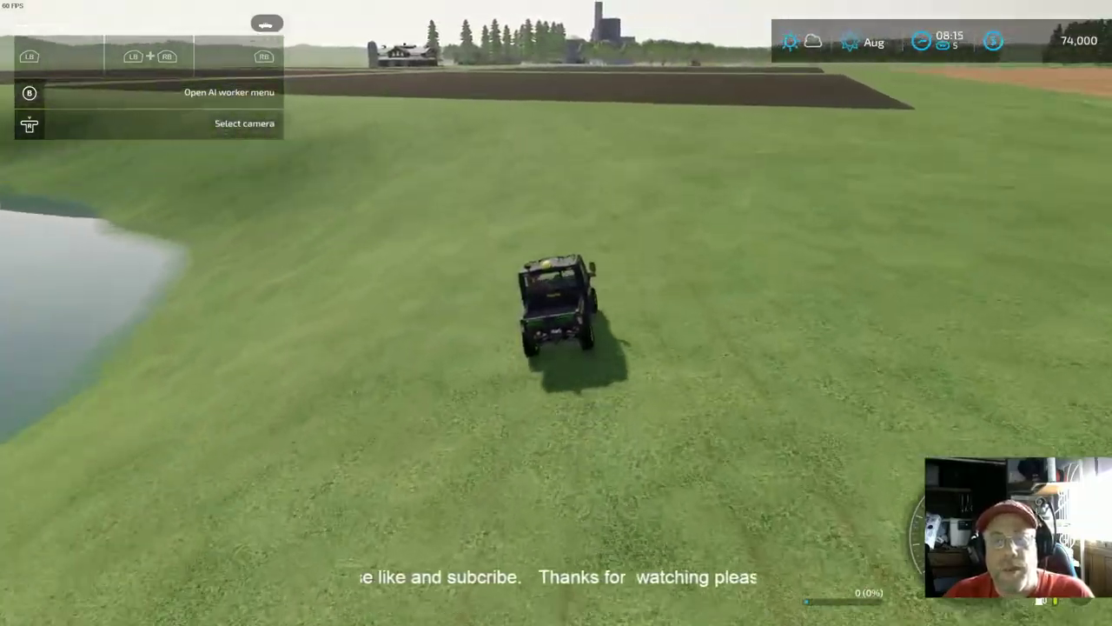
key(a)
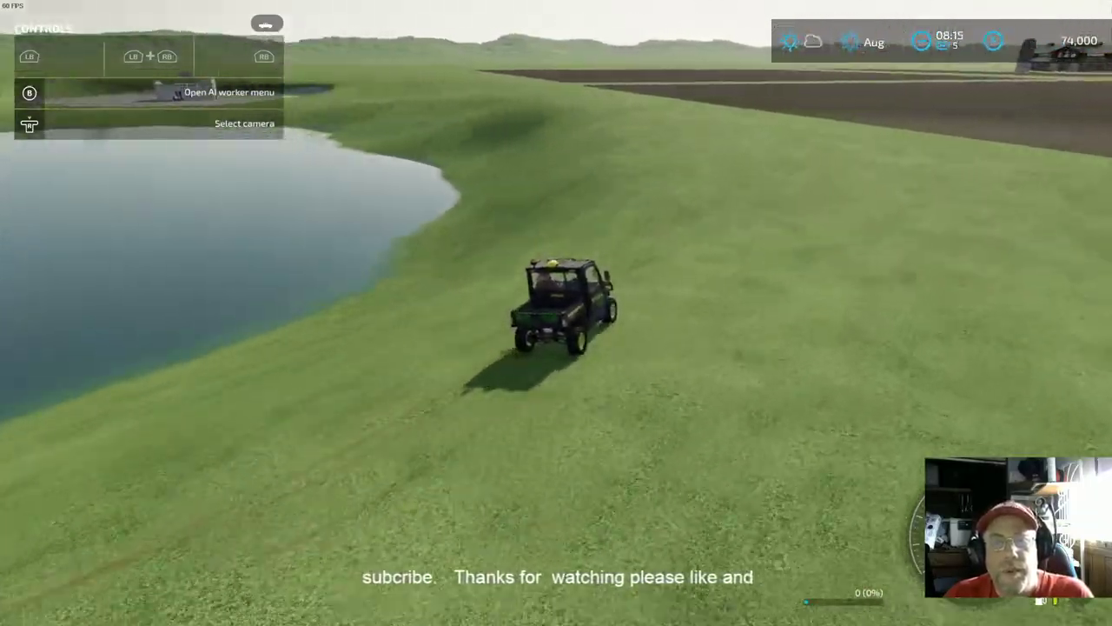
Step: Lease a Fendt 700 Vario with its standard configuration from the shop's medium tractors
key(p)
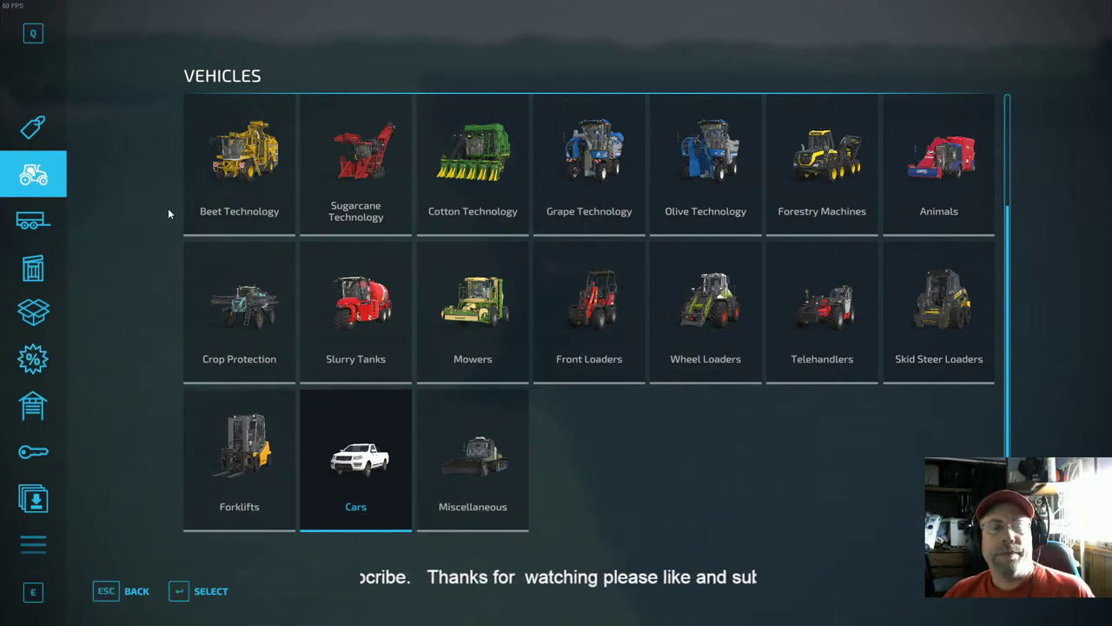
scroll(266, 206, up, 1)
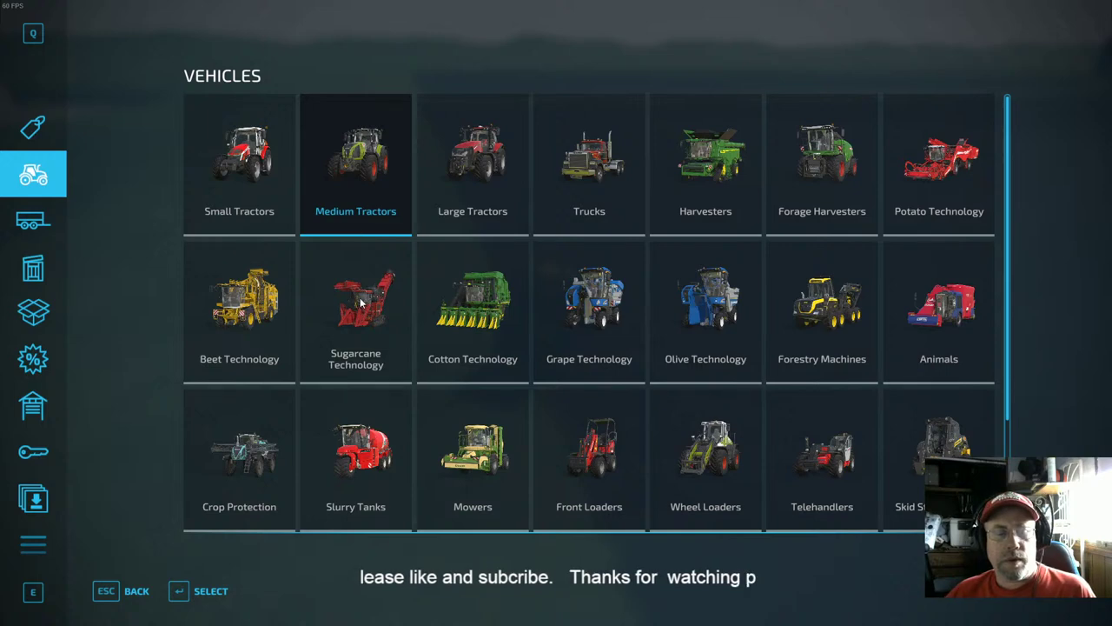
click(364, 172)
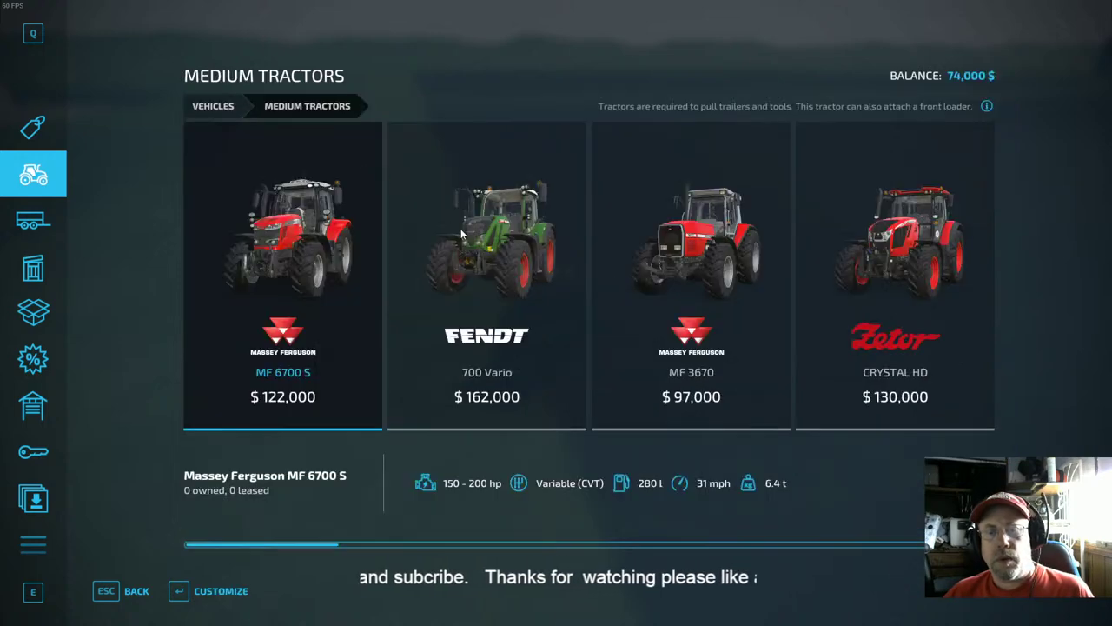
click(469, 308)
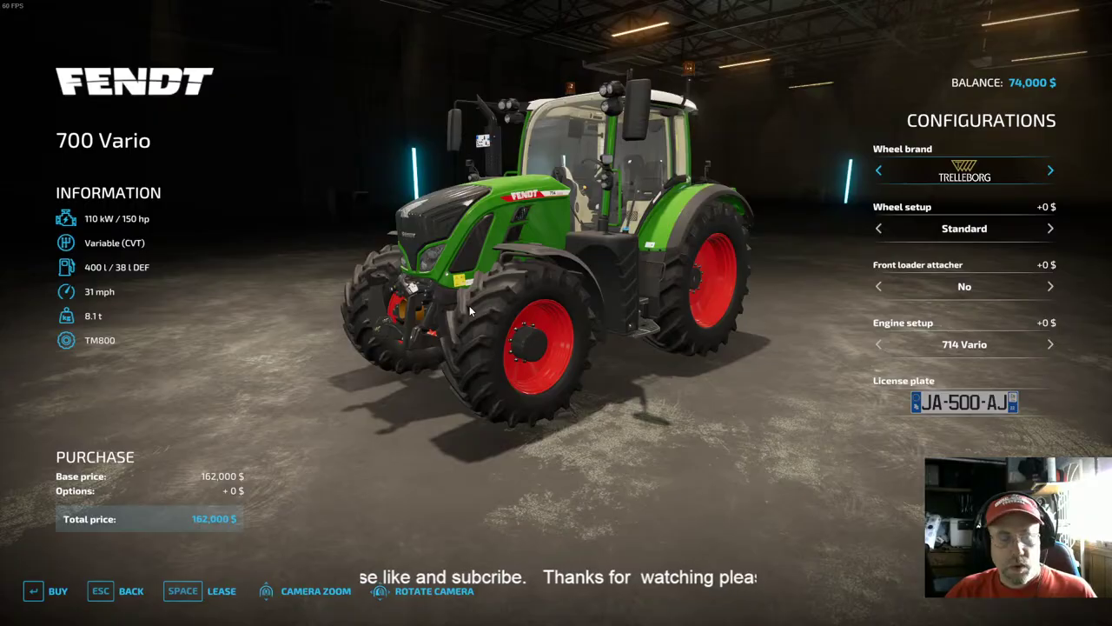
key(space)
key(Return)
key(Return)
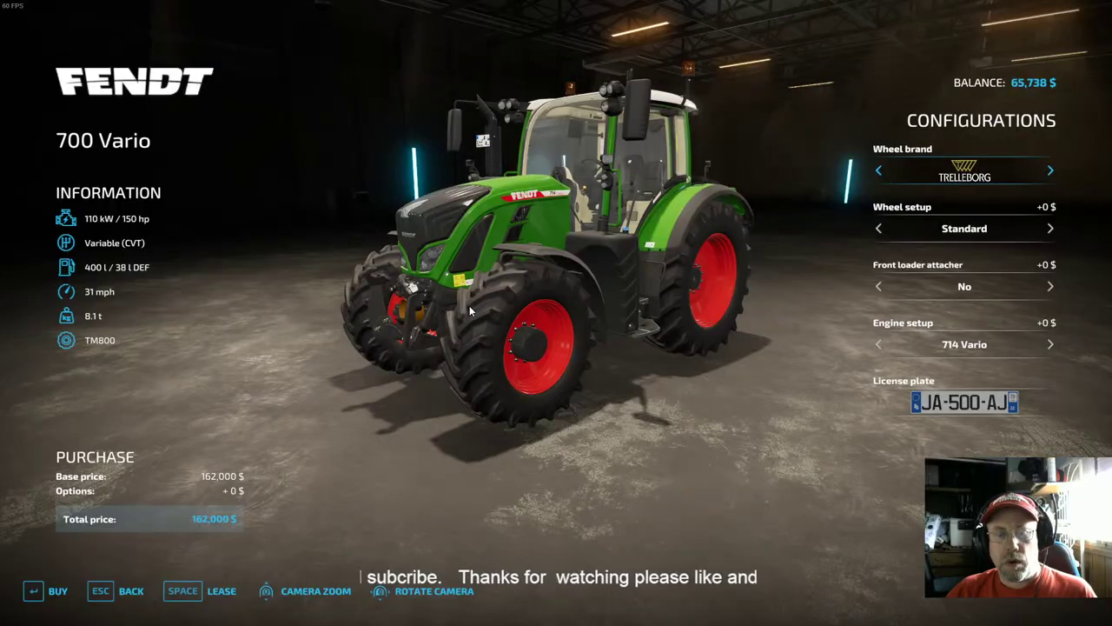
key(Escape)
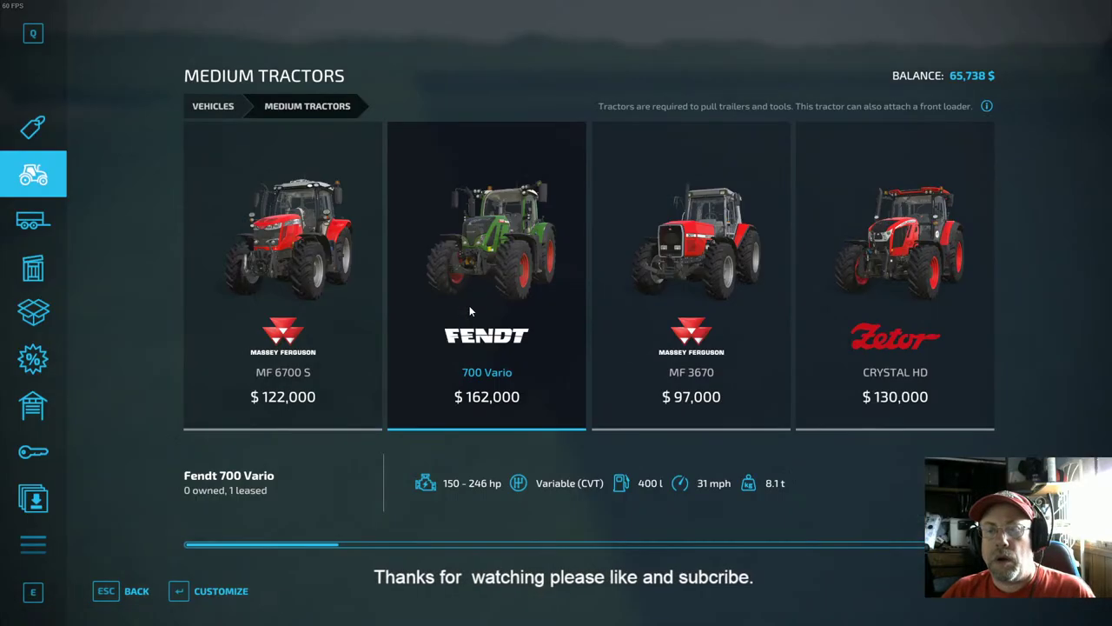
key(Escape)
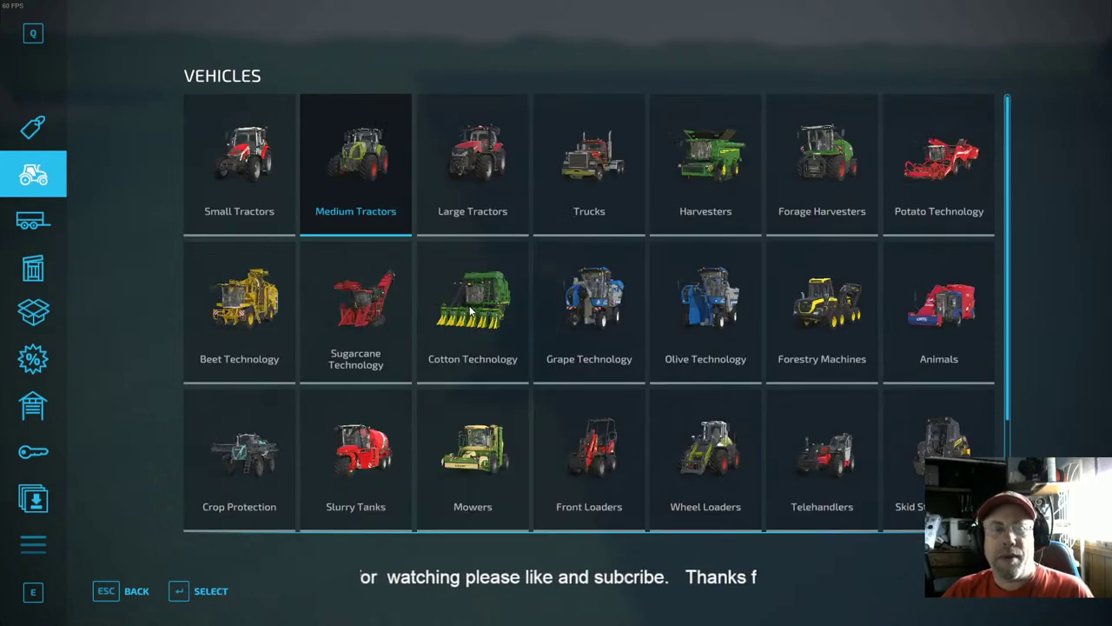
Step: Browse the shop's tool categories and open the Animals category
key(q)
key(e)
key(e)
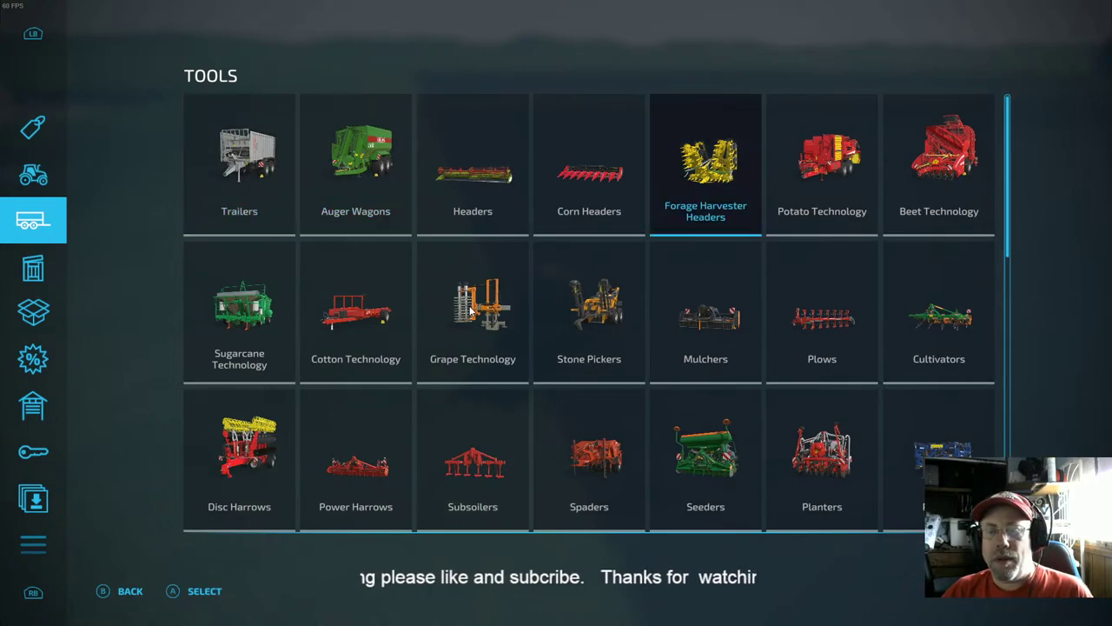
key(Down)
key(Down)
key(Right)
key(Down)
key(Down)
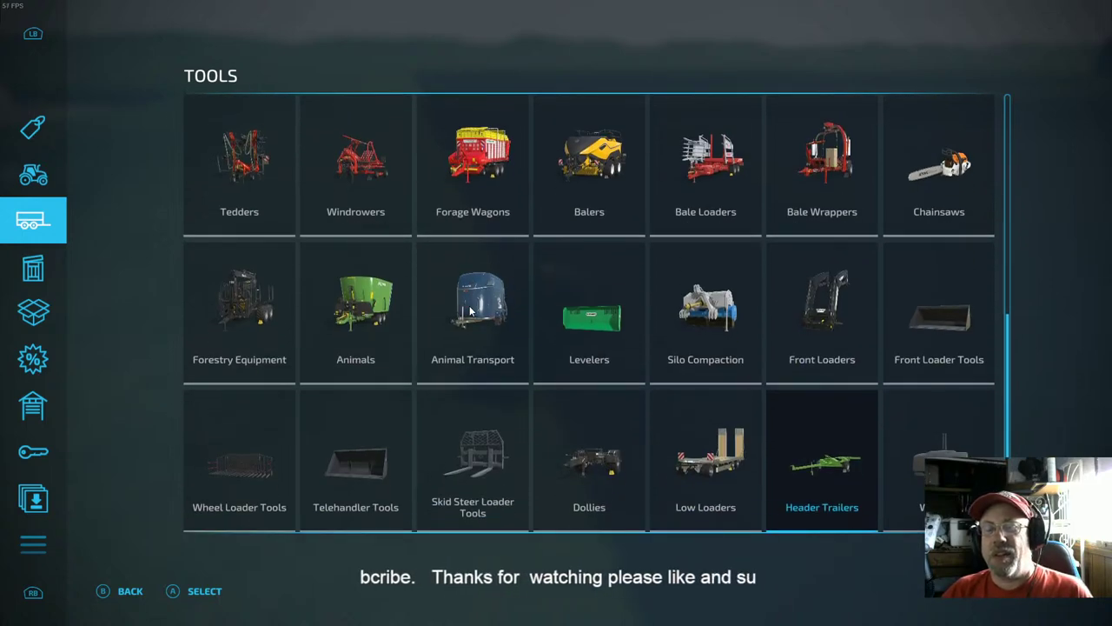
key(Left)
key(Left)
key(Left)
key(Left)
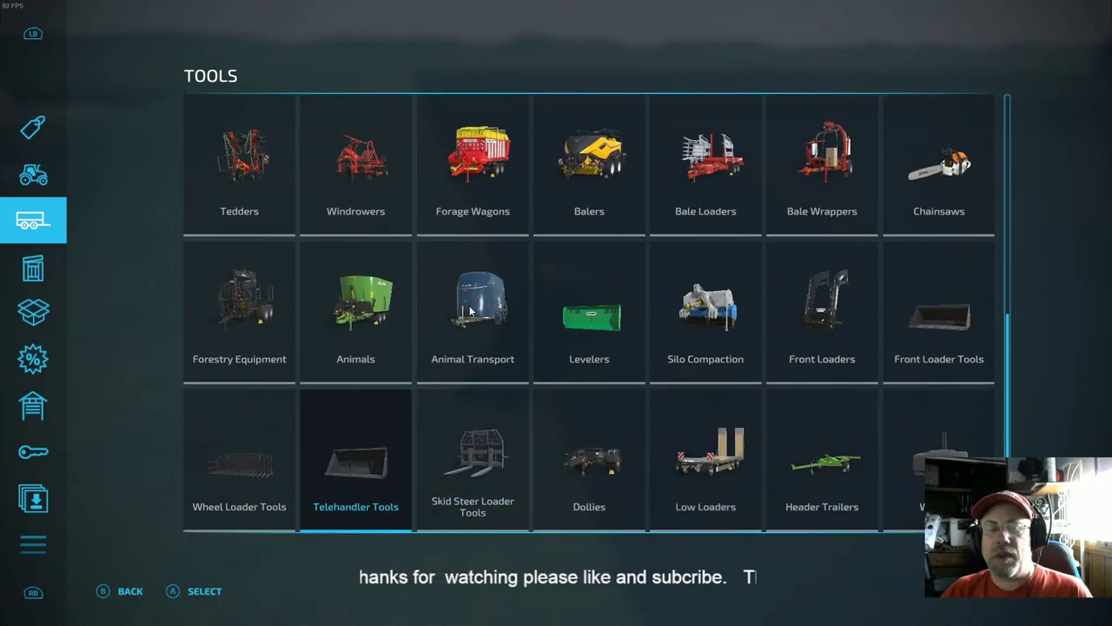
key(Up)
key(Return)
Step: Lease the Joskin Aquatrans 7300 S tanker and return to the map
key(Right)
key(Right)
key(Right)
key(Right)
key(Right)
key(Right)
key(Right)
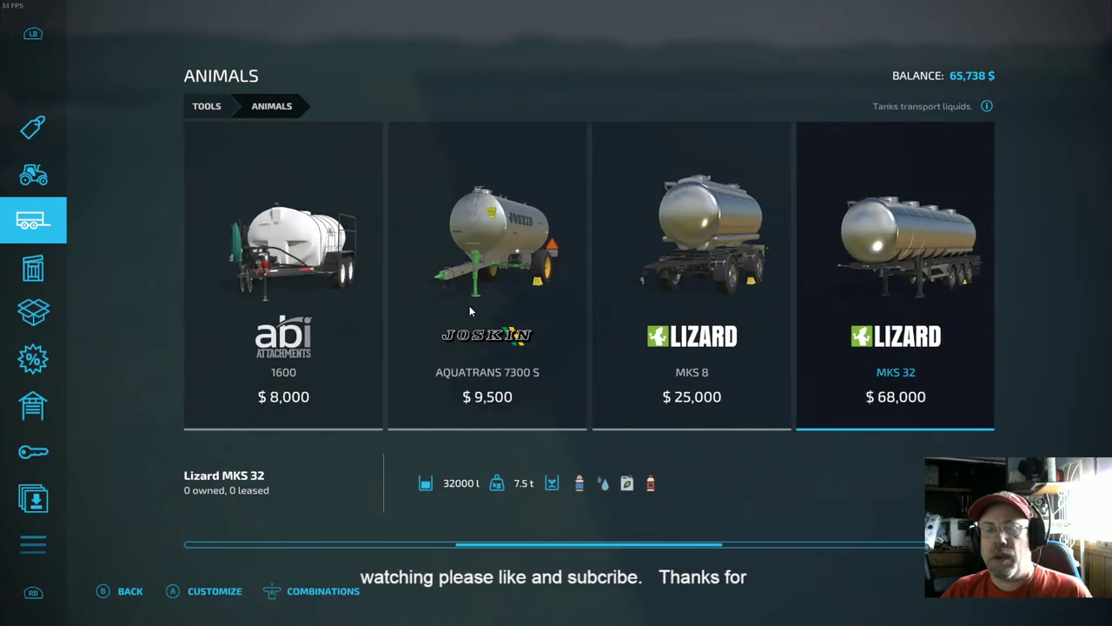
key(Left)
key(Left)
key(Return)
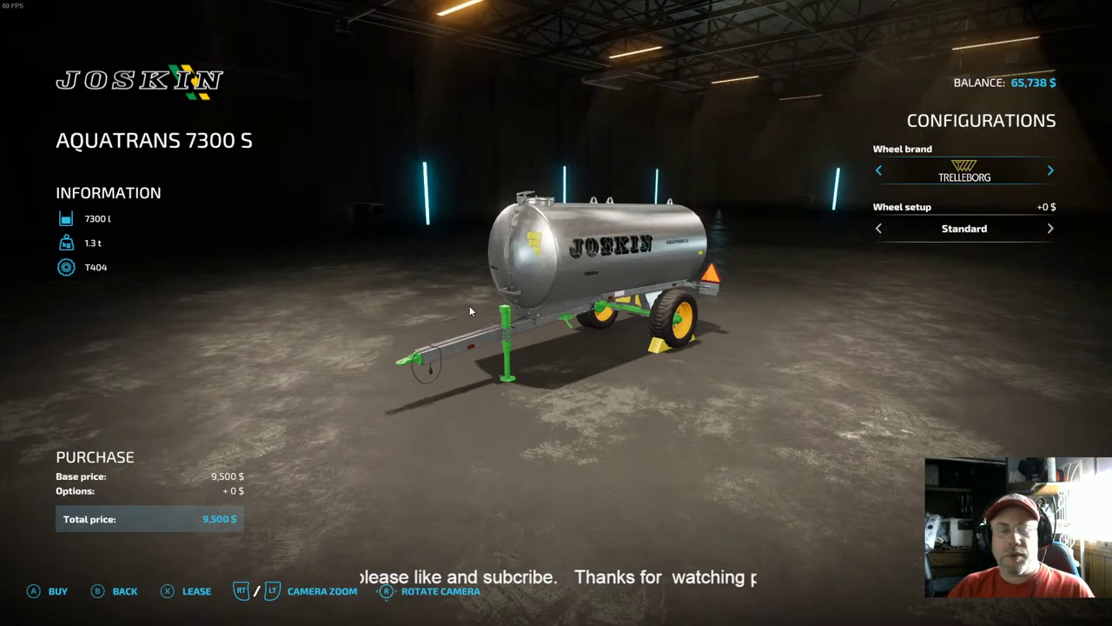
key(Return)
key(Return)
key(Escape)
key(Escape)
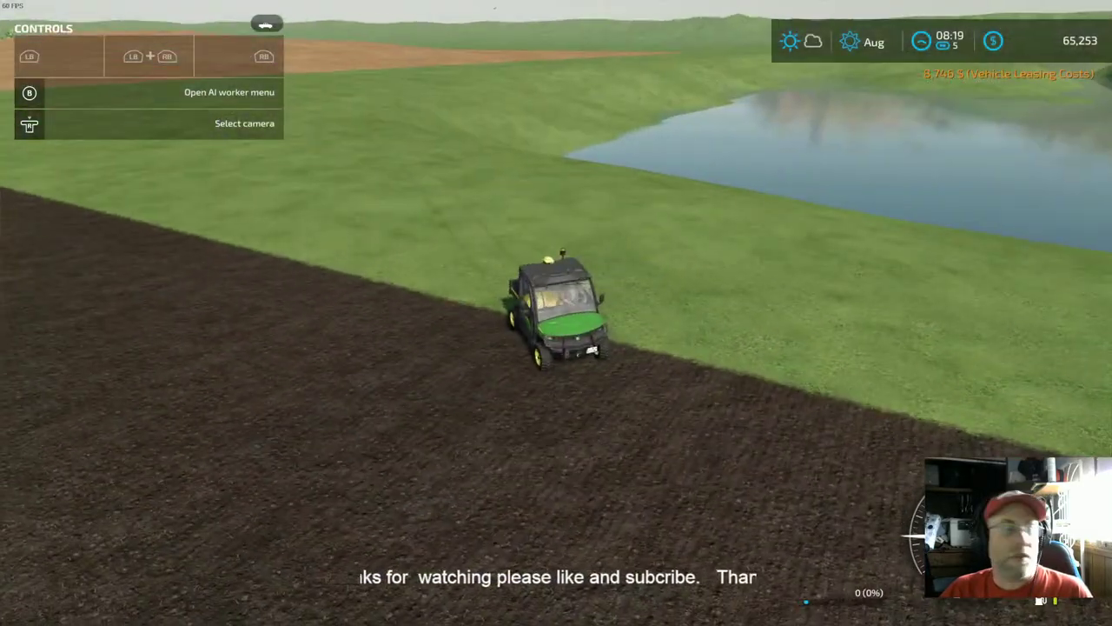
Step: Switch to the Fendt tractor, get out beside the lake and walk along the bank towards the diner
key(Tab)
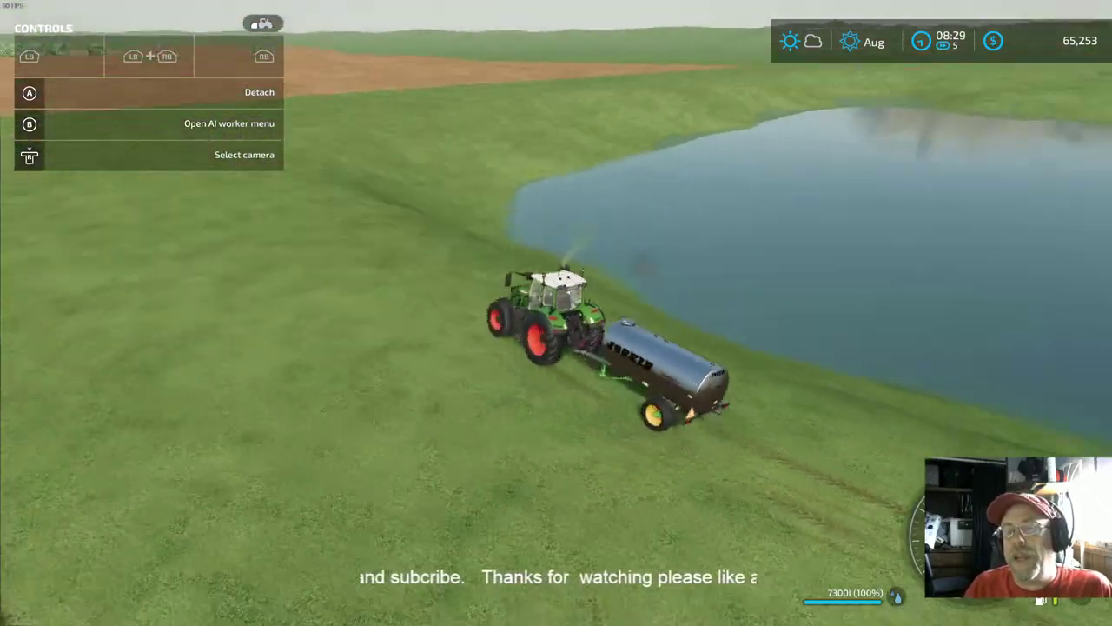
key(e)
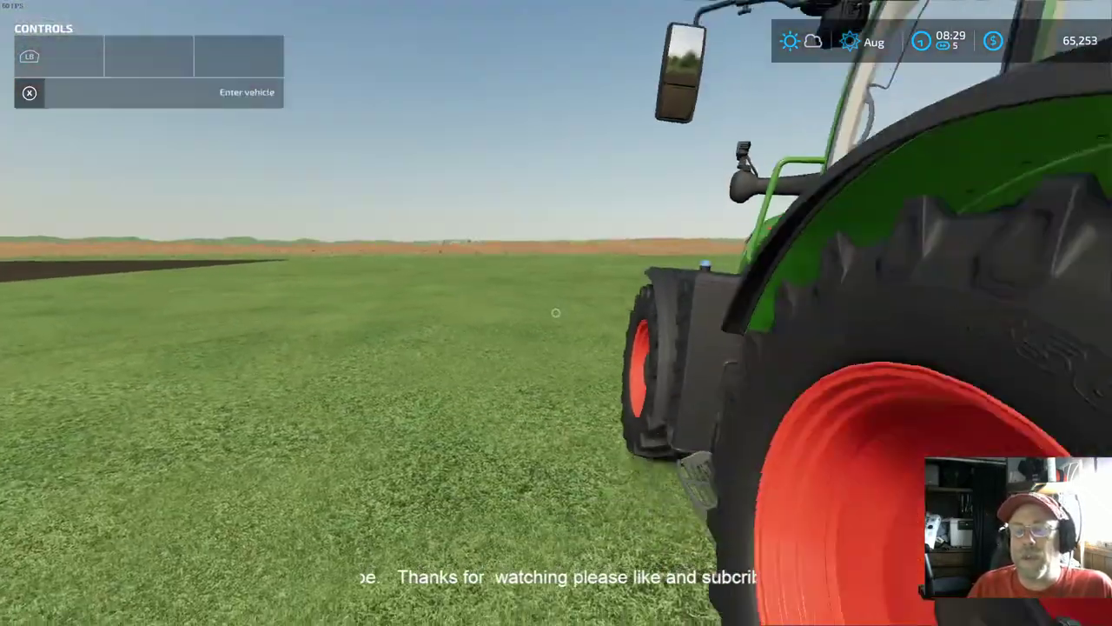
key(w)
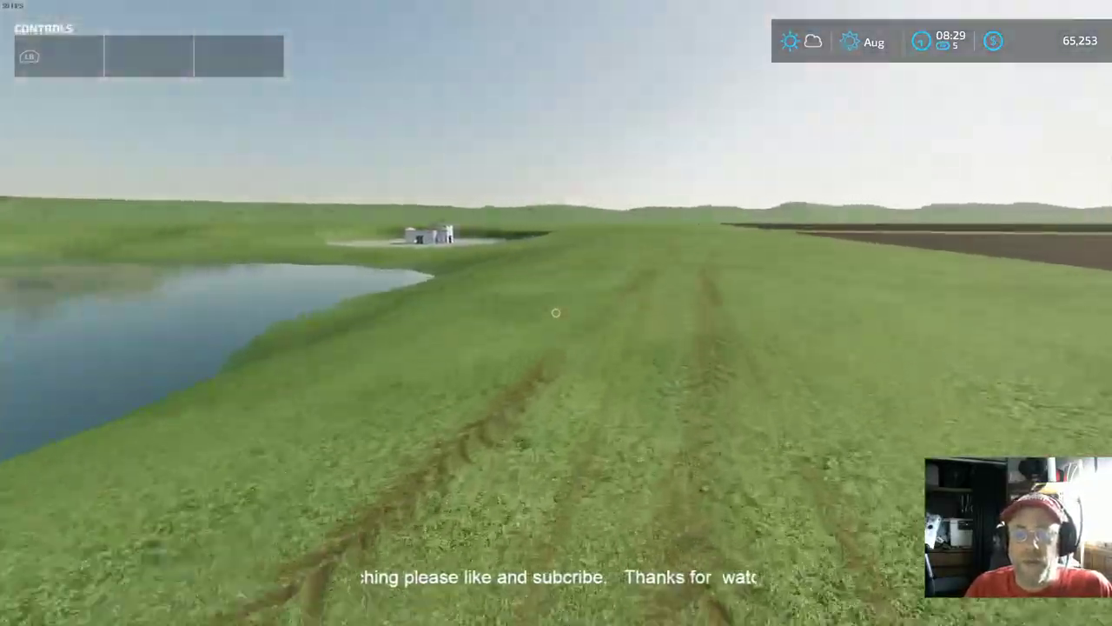
key(w)
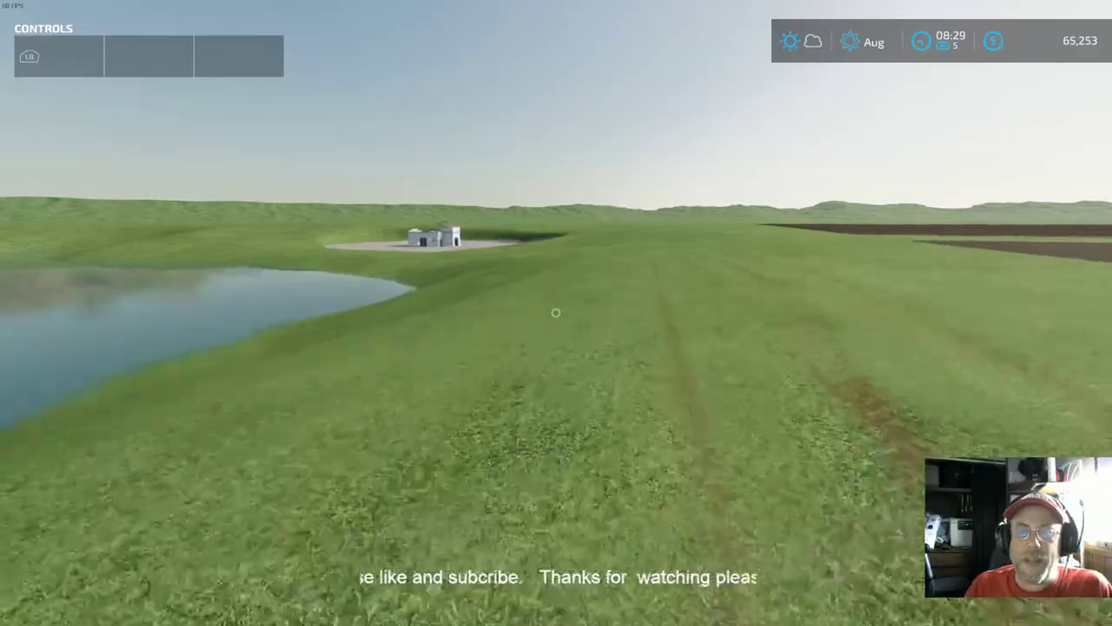
key(w)
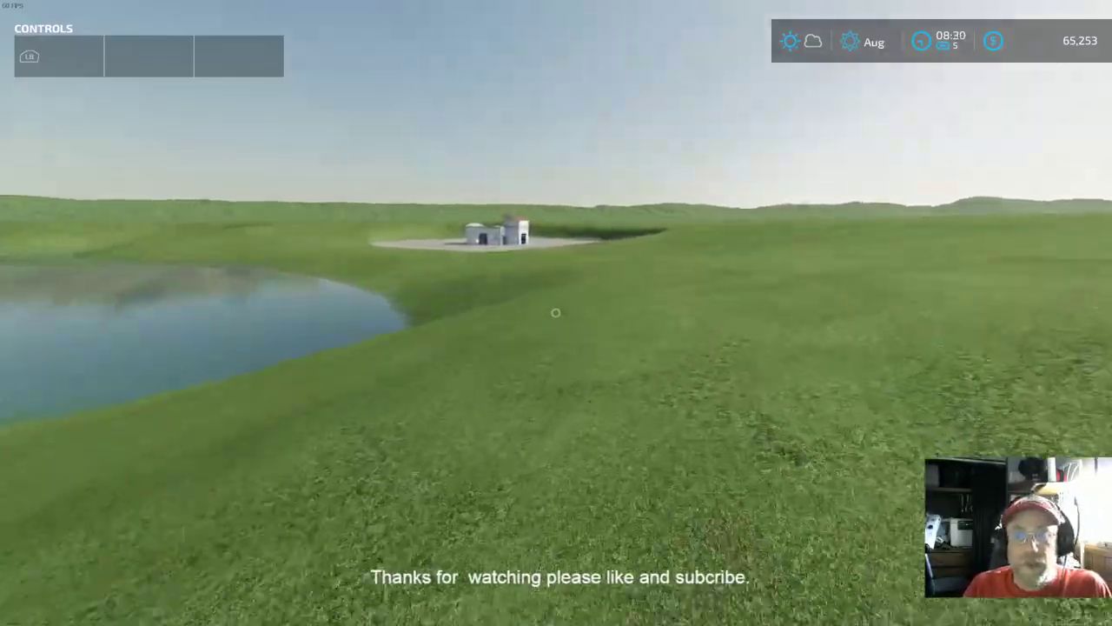
Step: Leave the lake's bank and cross the grass on foot to the diner's gravel lot
key(w)
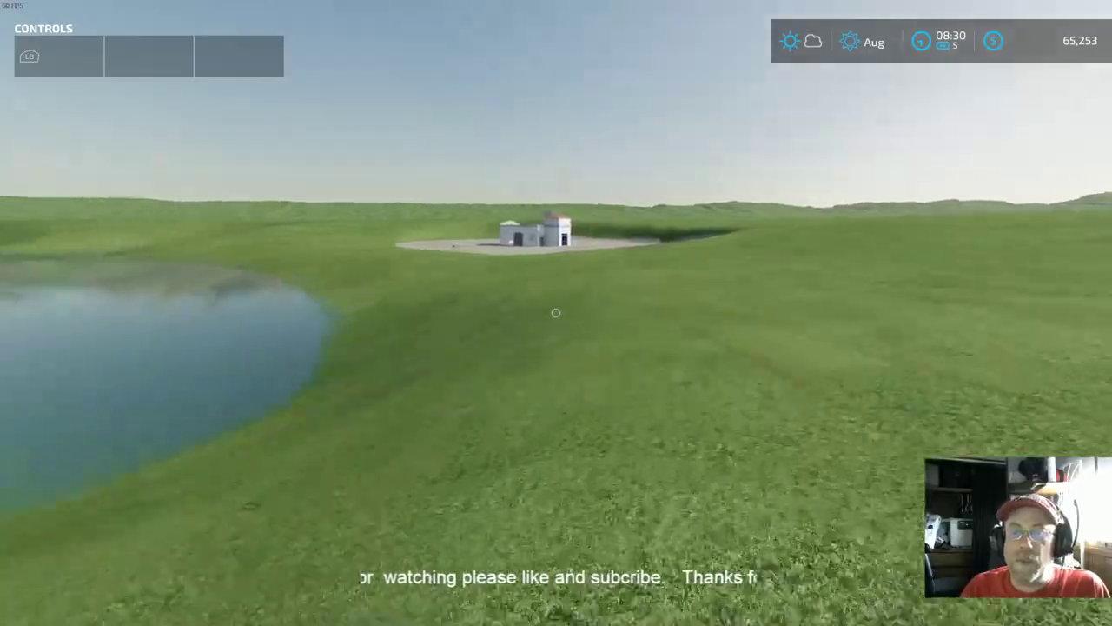
key(w)
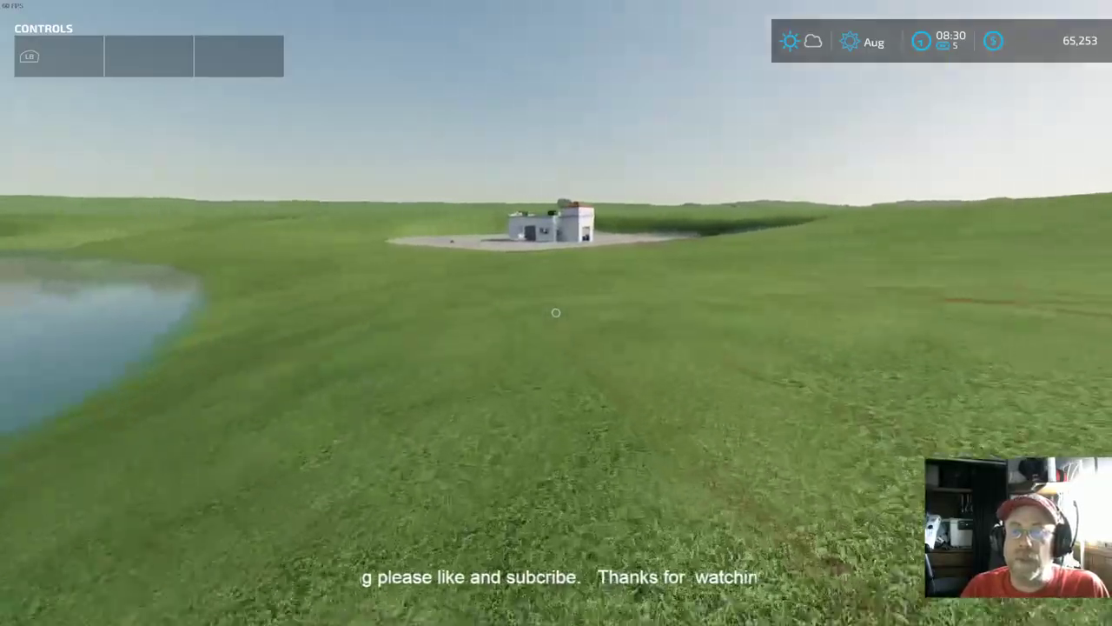
key(w)
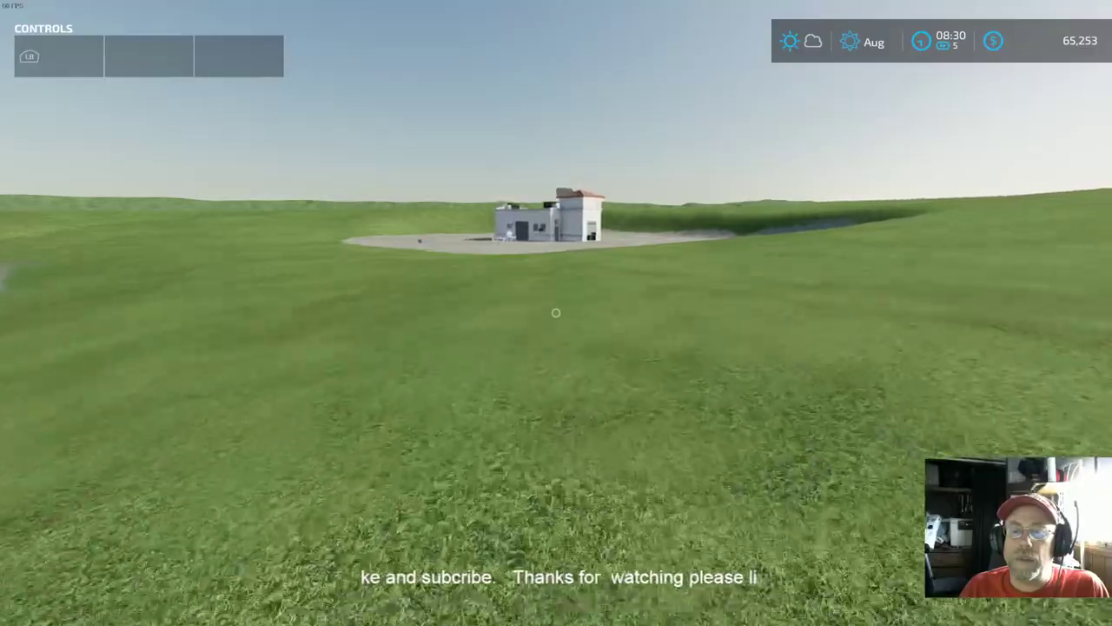
key(w)
key(w)
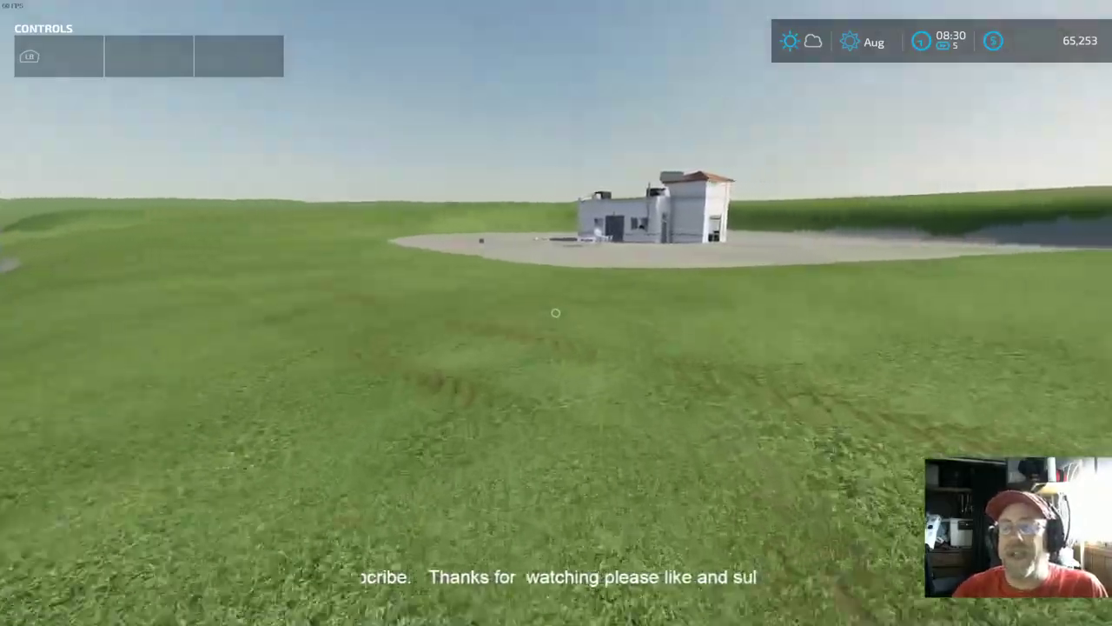
key(w)
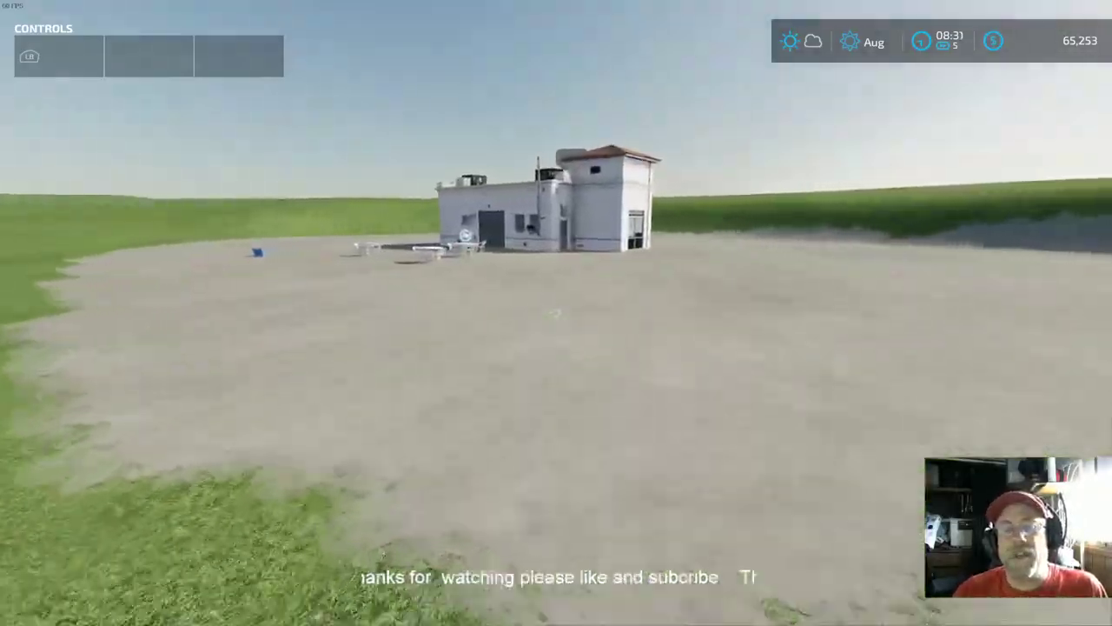
Step: Inspect the diner's entrance corner up close, and walk over to the nearest white plastic table
key(w)
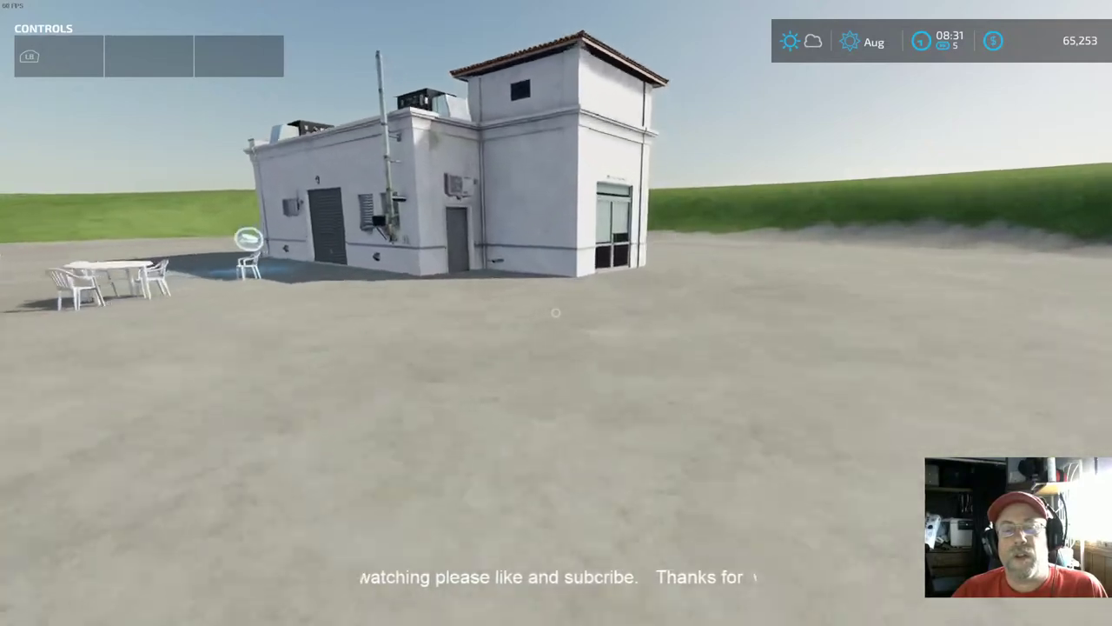
key(w)
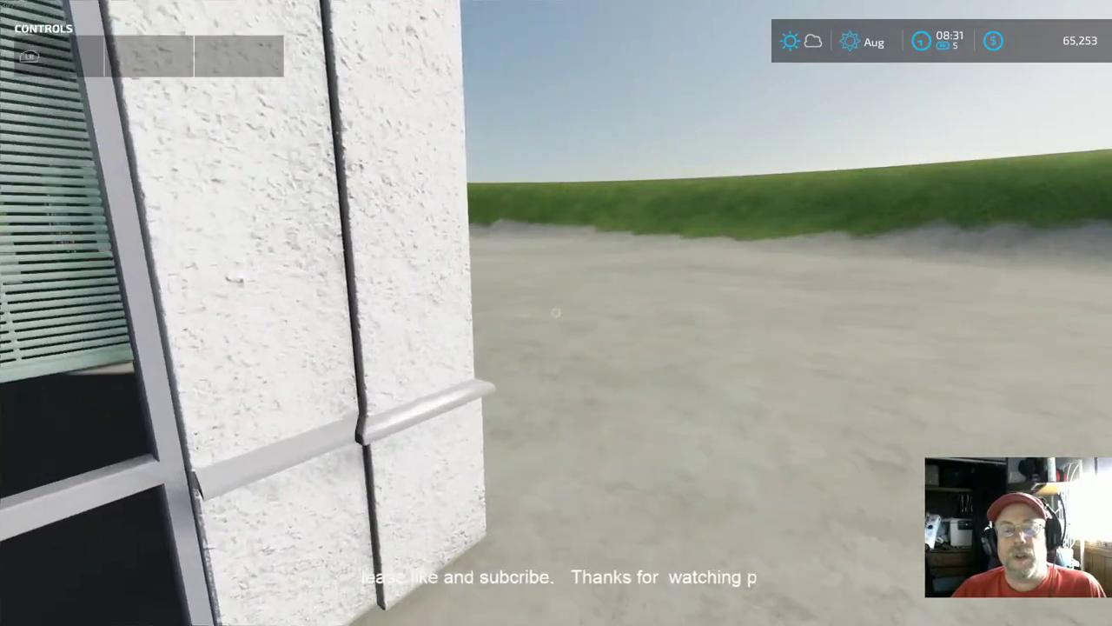
key(w)
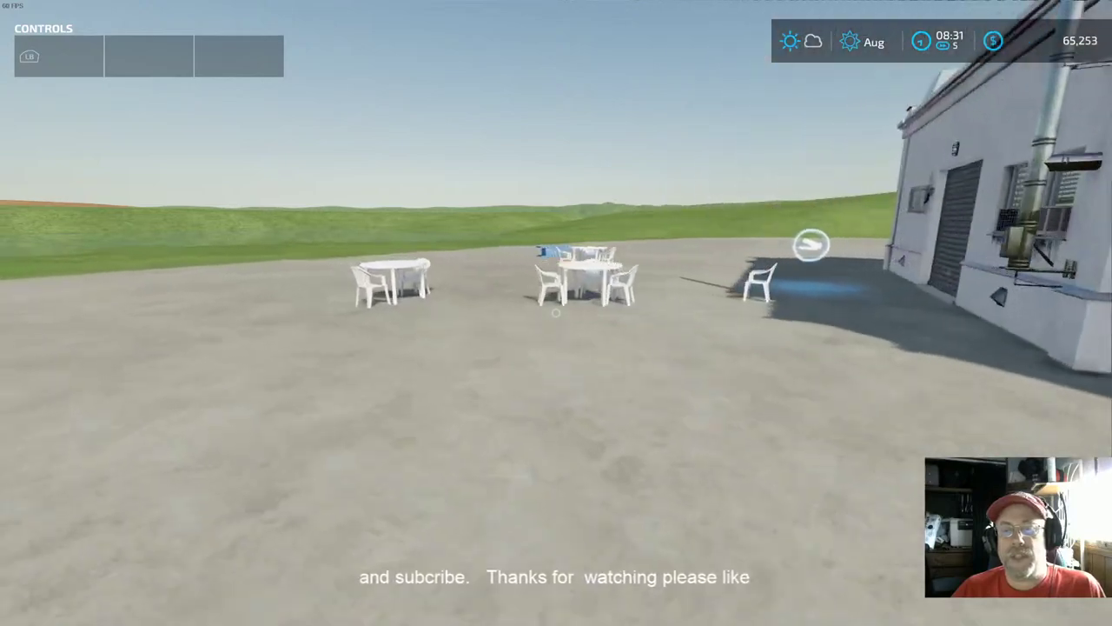
key(w)
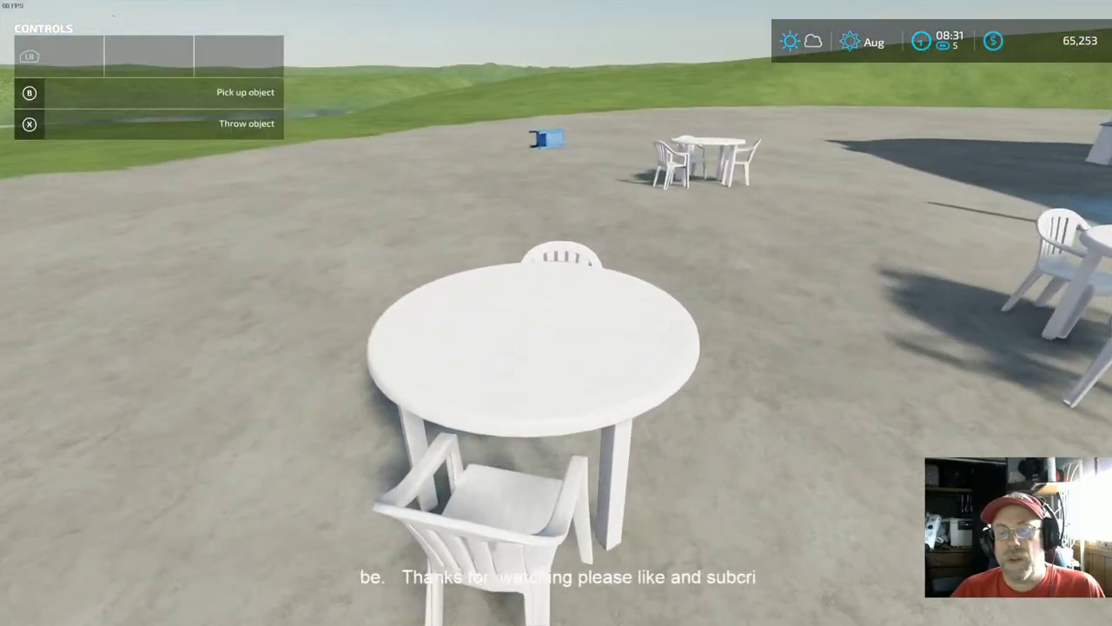
Step: Pick up the round white table, carry it down to the lake and throw it into the water
key(b)
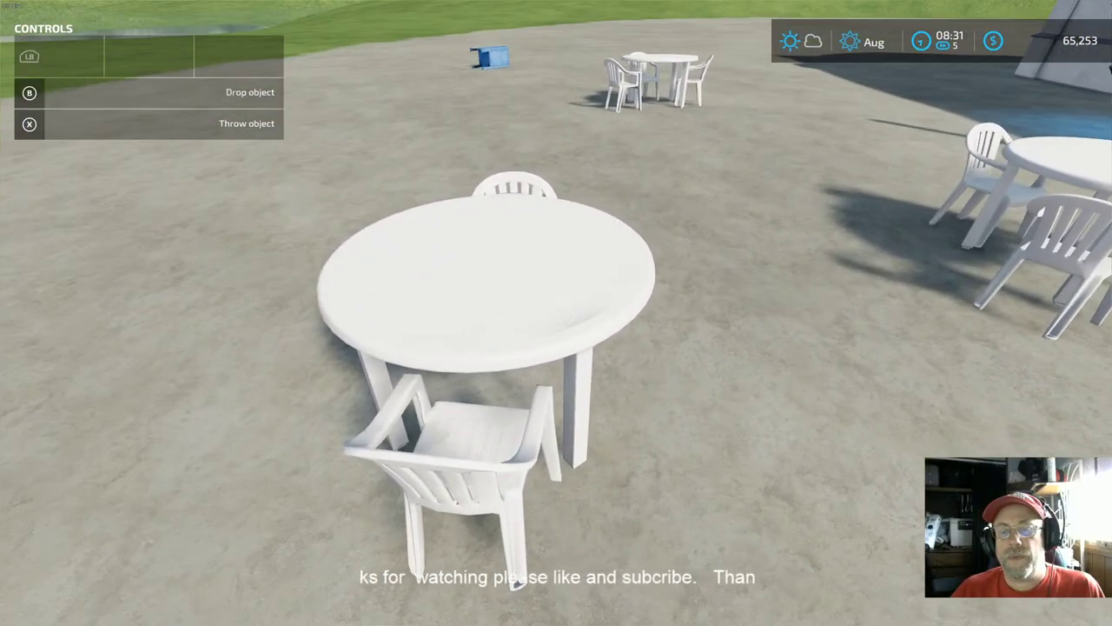
key(w)
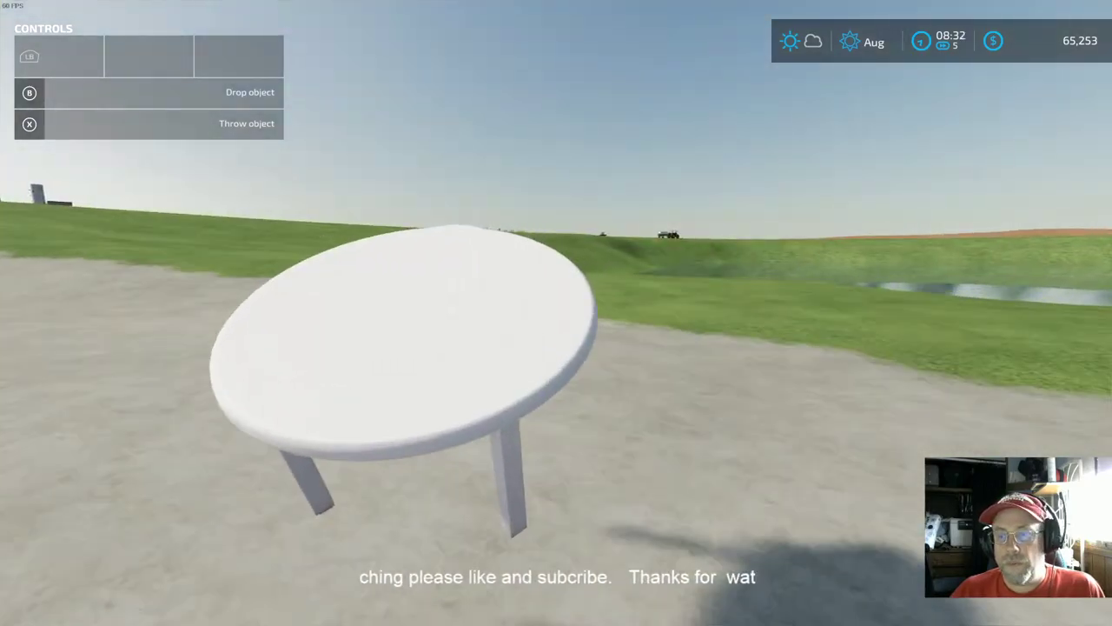
key(w)
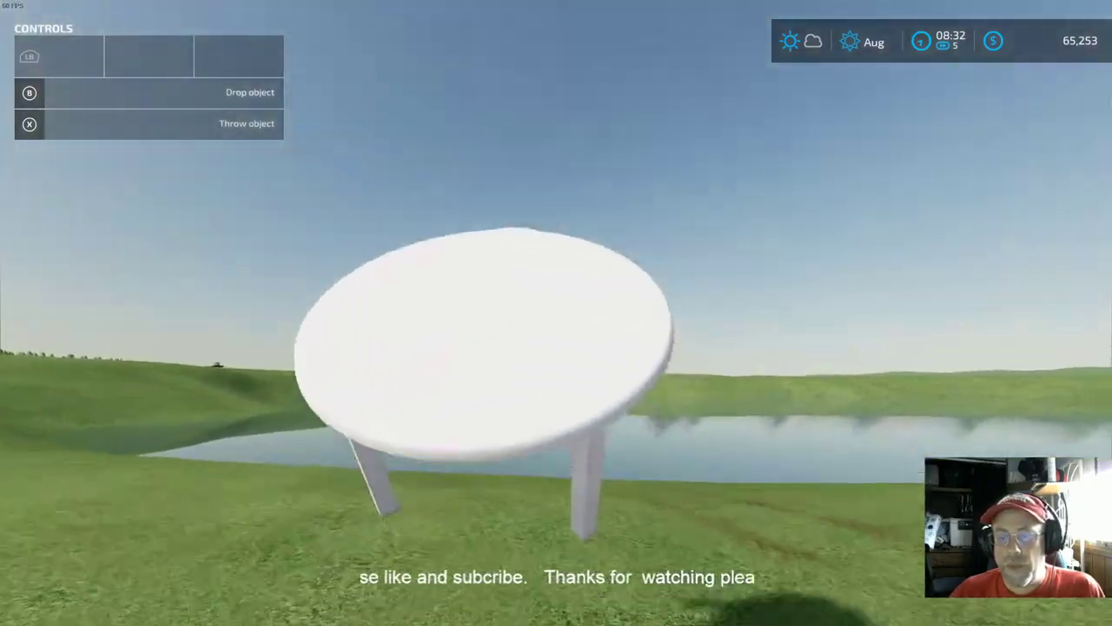
key(w)
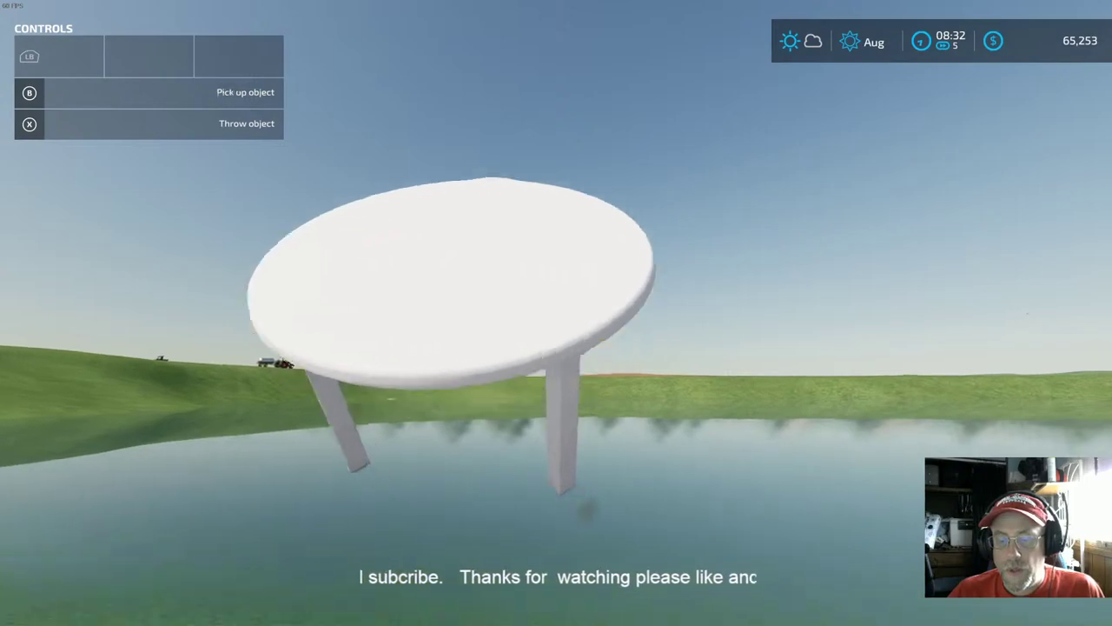
key(x)
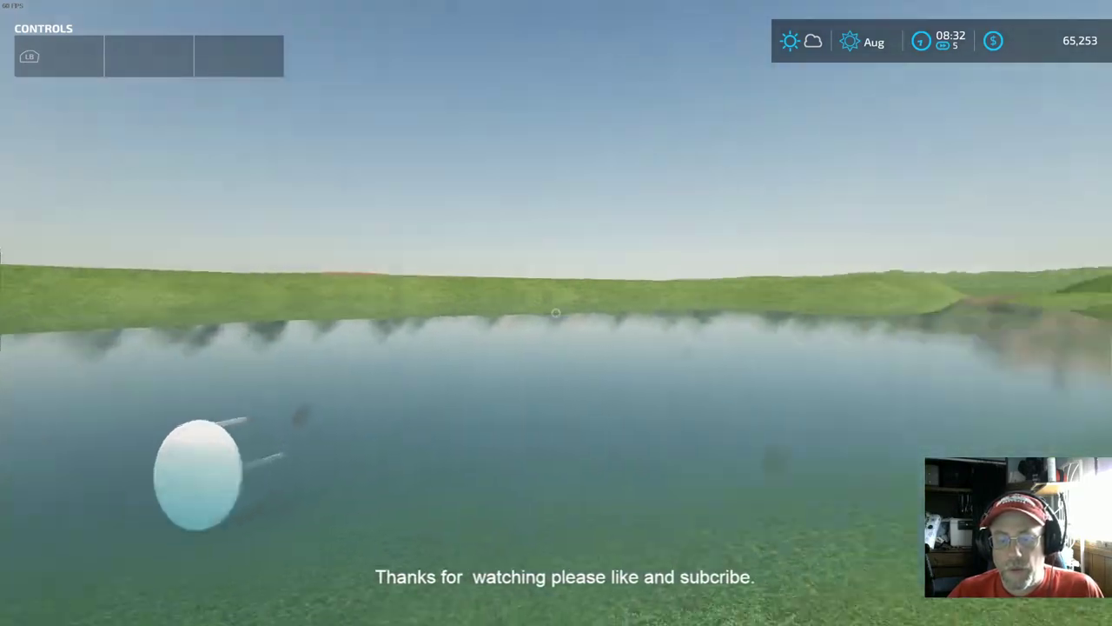
Step: Walk back from the lake to the remaining chairs in front of the diner
key(w)
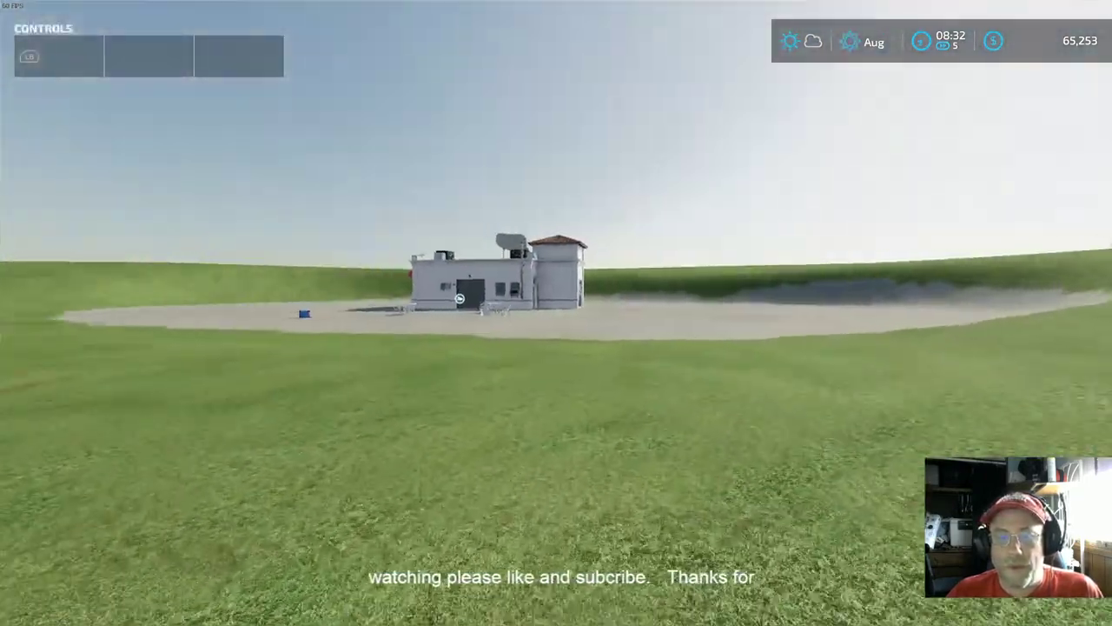
key(w)
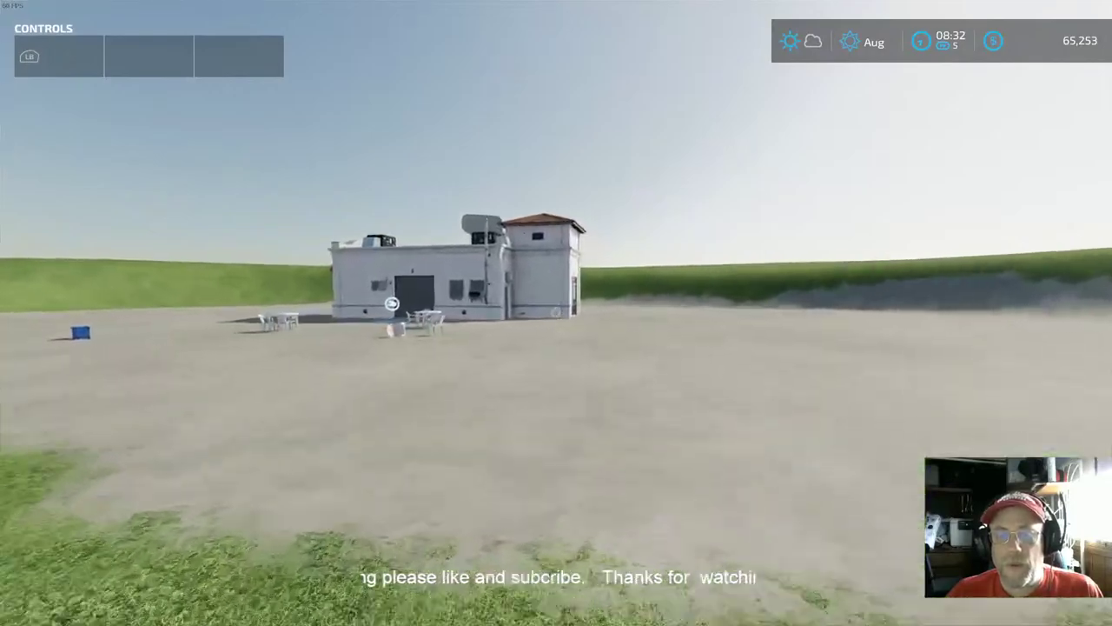
key(w)
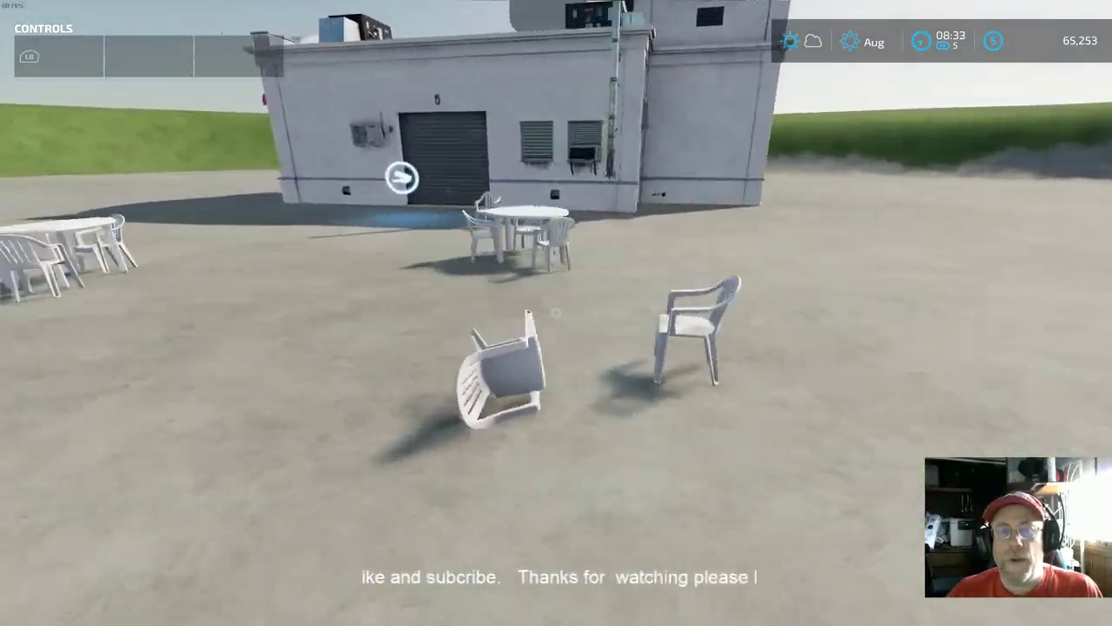
Step: Walk from the loose chairs around to the front of the diner and approach its entrance
key(w)
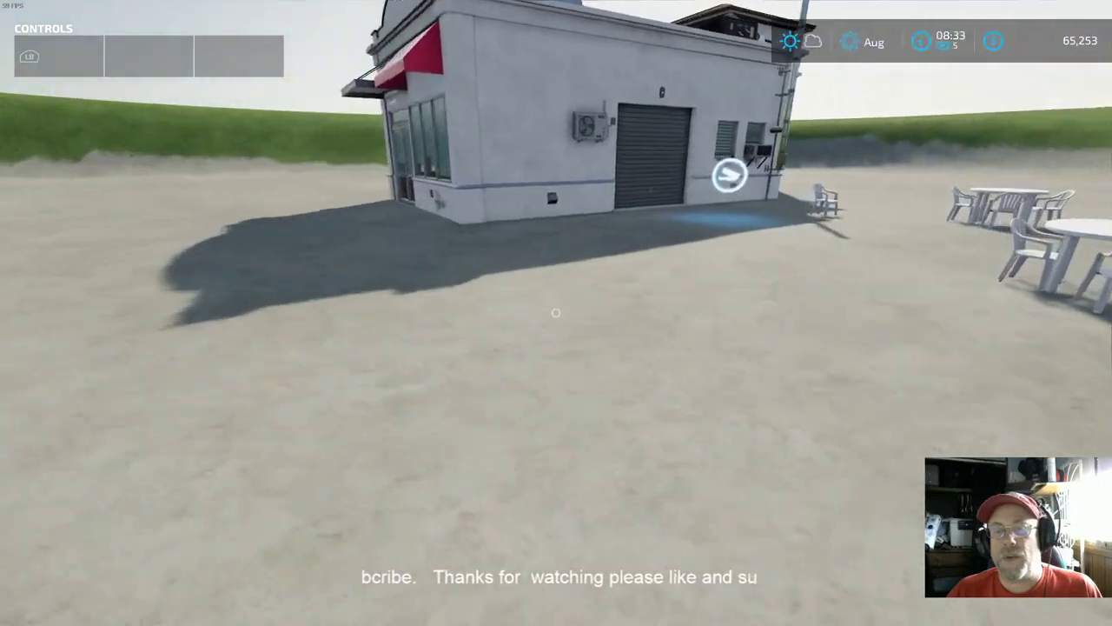
key(a)
key(s)
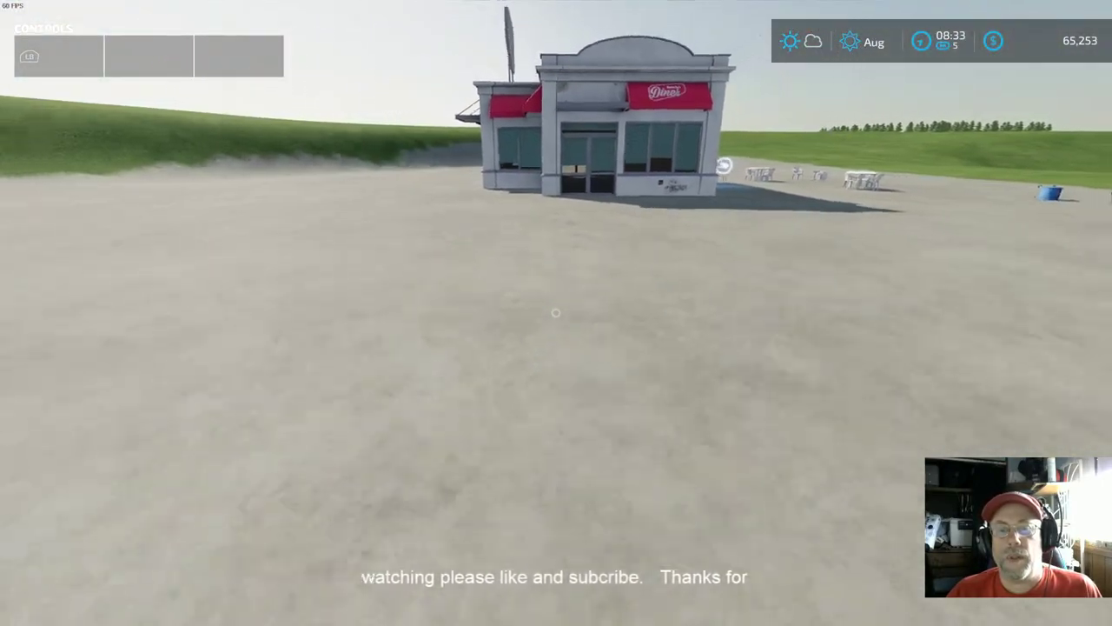
key(w)
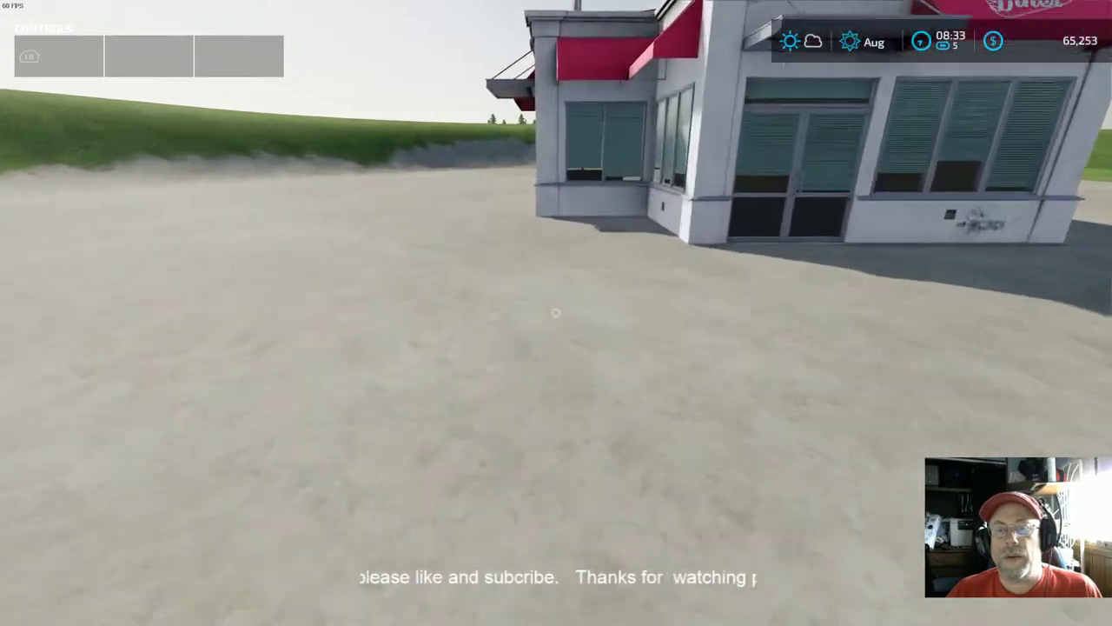
key(w)
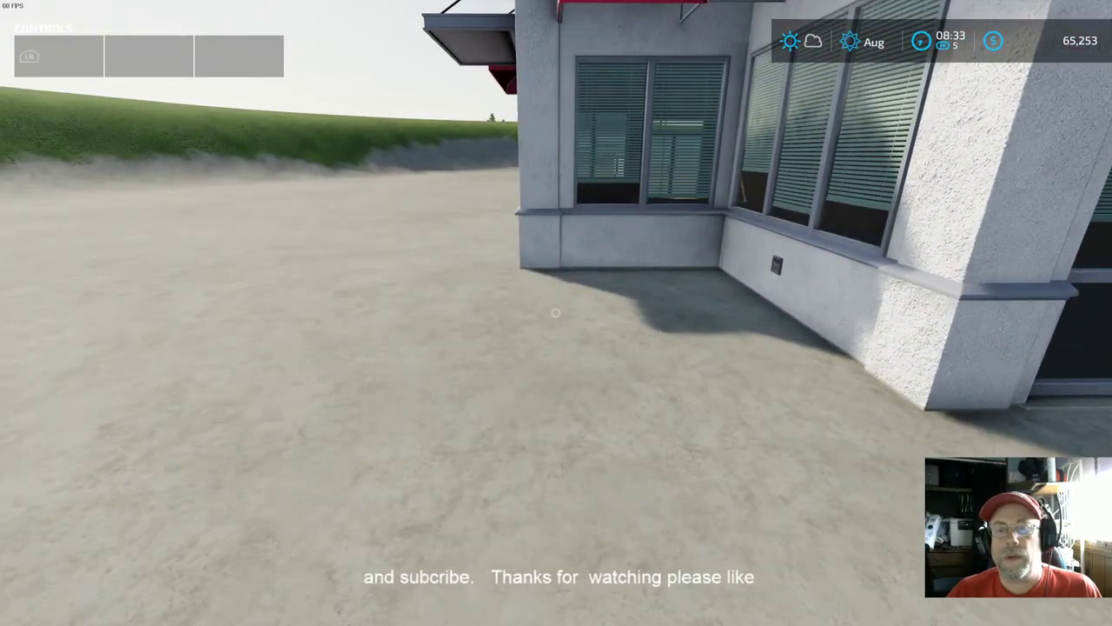
Step: Inspect the diner's entrance doors and front windows up close, ending at the corner facing the tables
key(w)
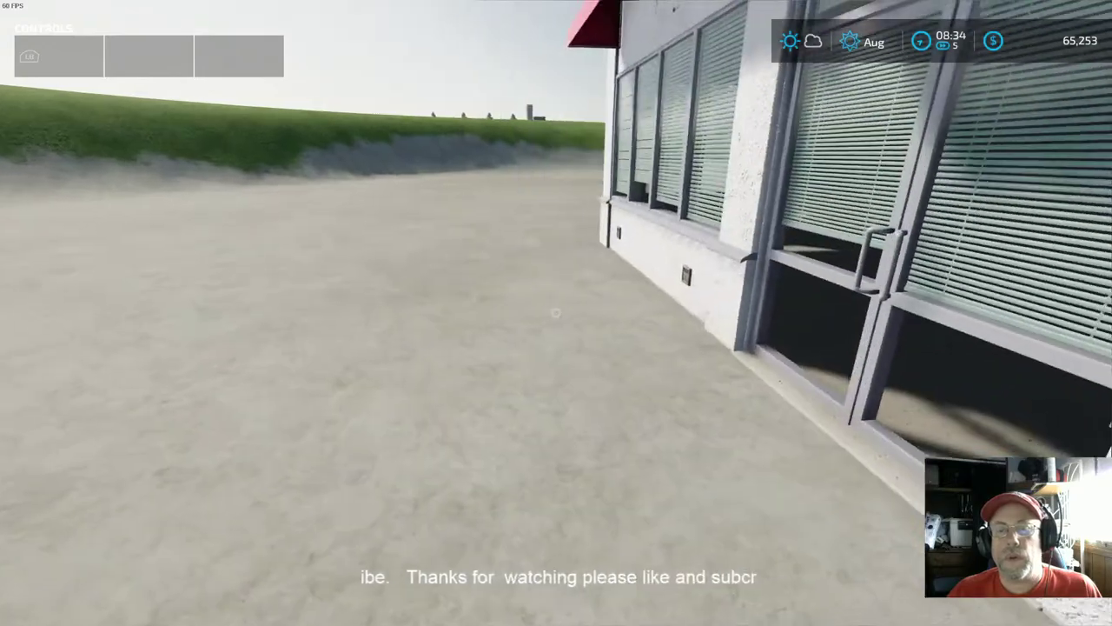
key(w)
key(w)
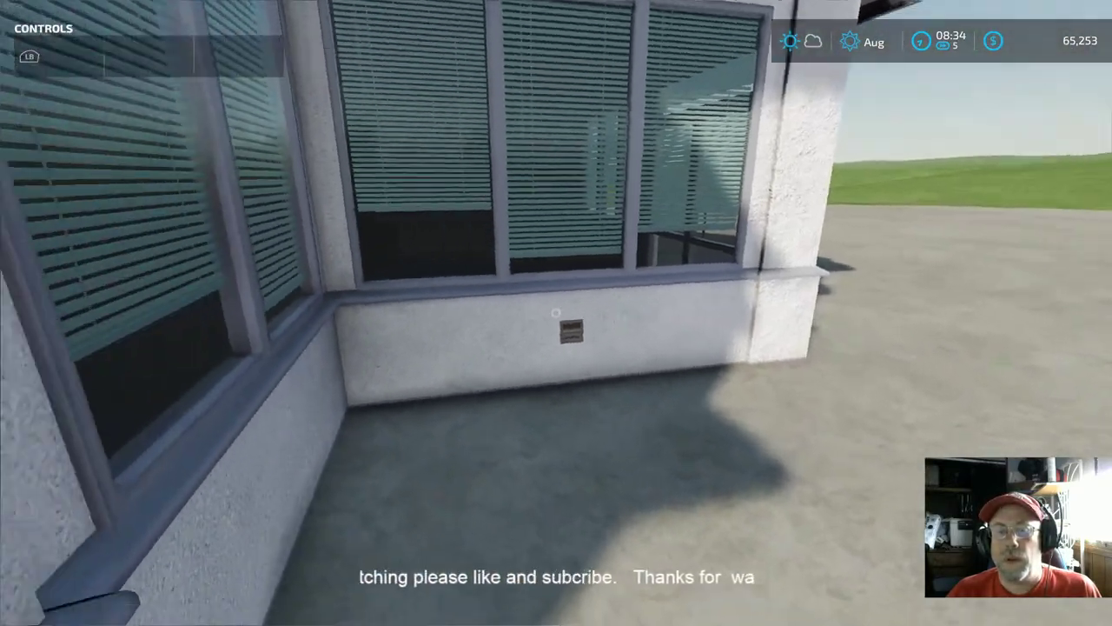
key(w)
key(s)
key(s)
key(d)
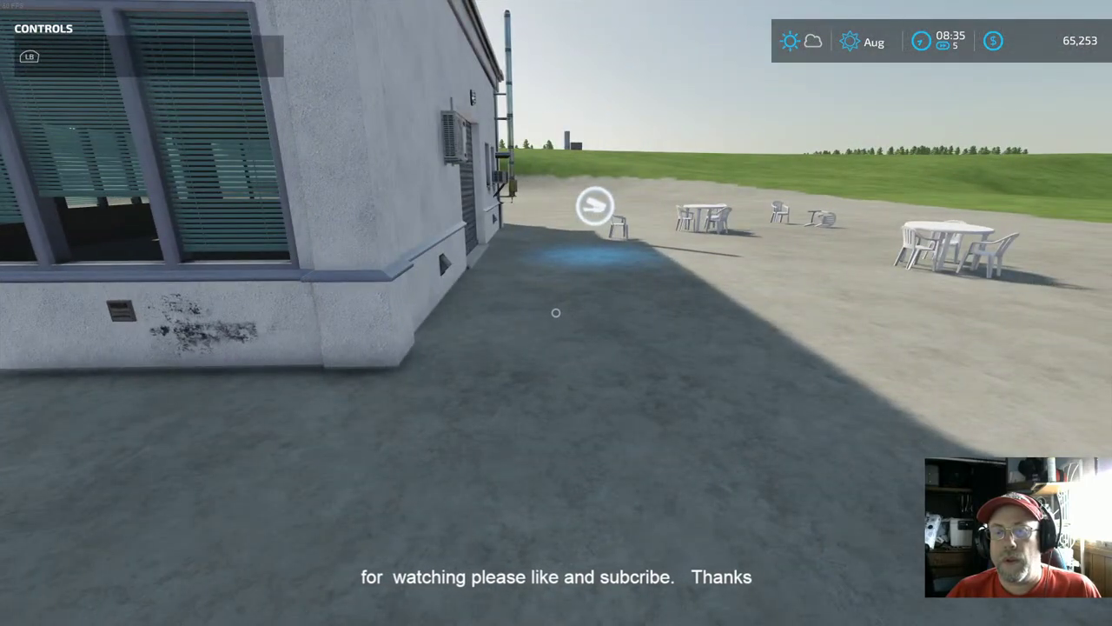
Step: Examine the diner's stained front corner and side wall, and walk out toward the plastic tables
key(a)
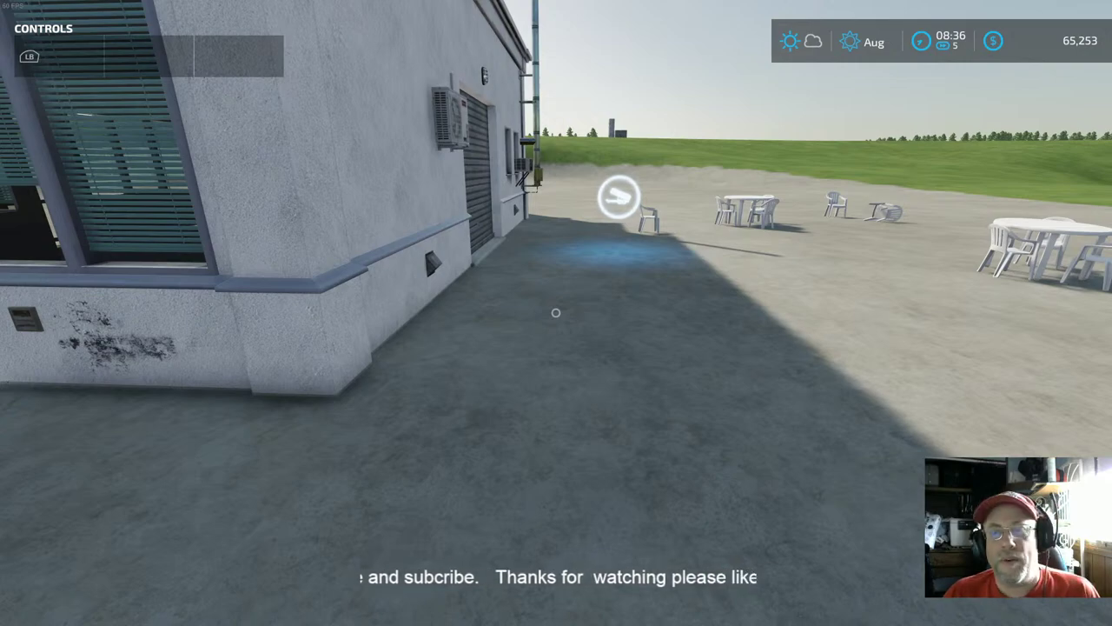
key(s)
key(a)
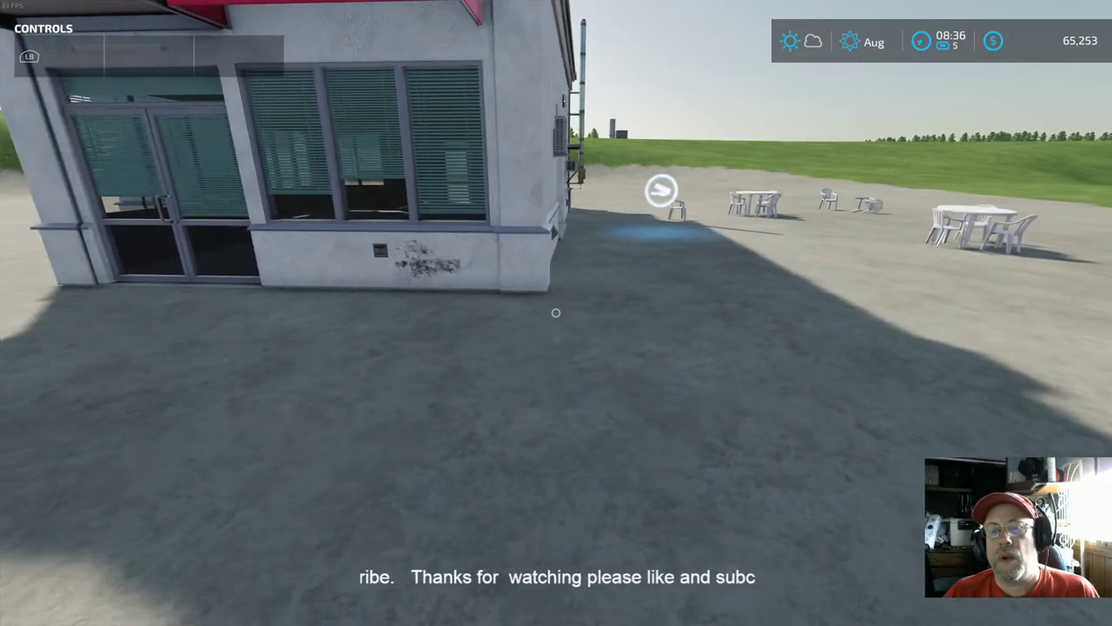
key(w)
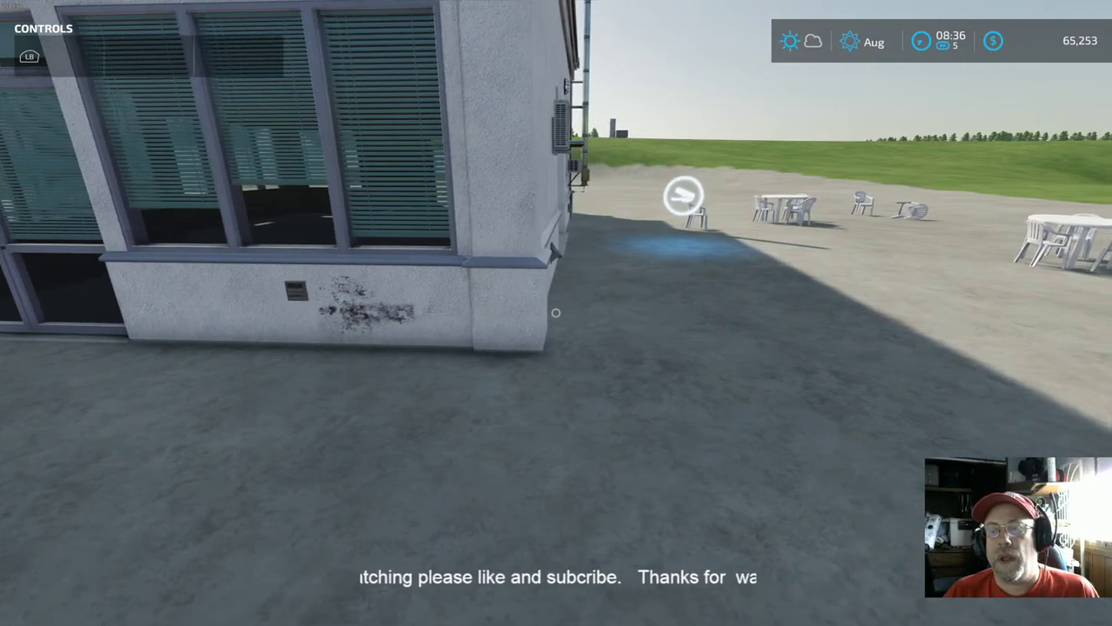
key(w)
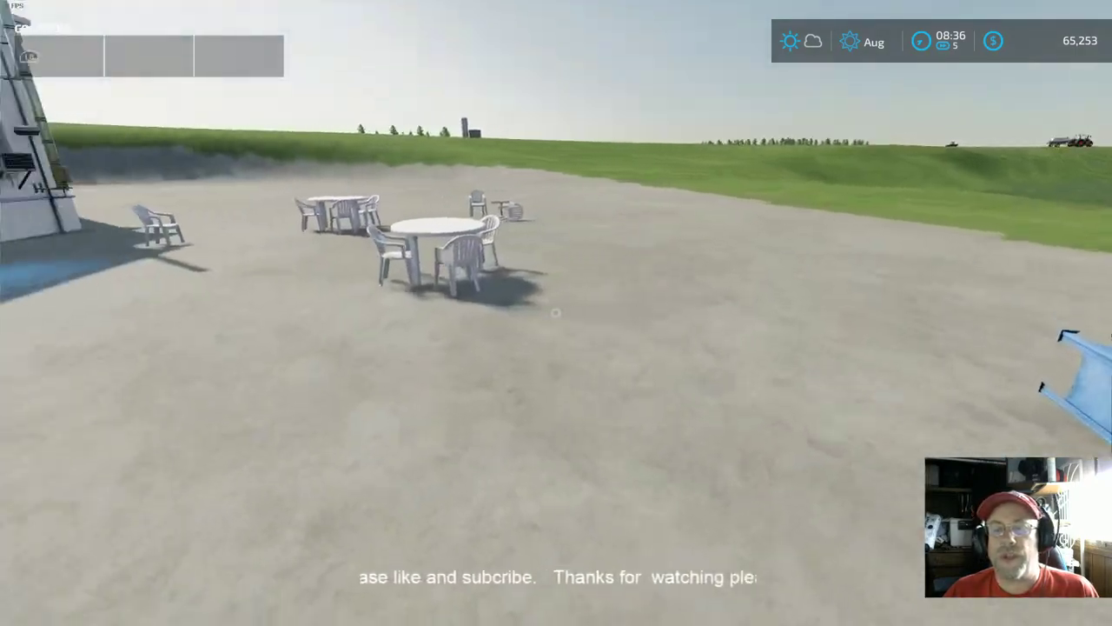
key(w)
key(w)
Step: Back away from the diner across the gravel onto the grass and survey the whole lot with the lake
key(s)
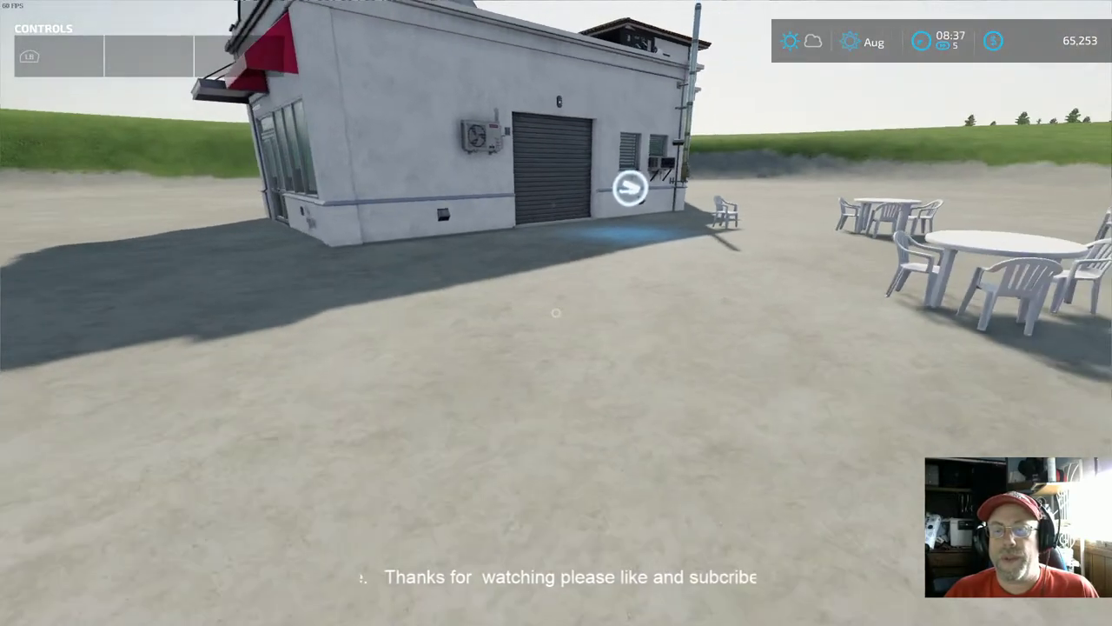
key(s)
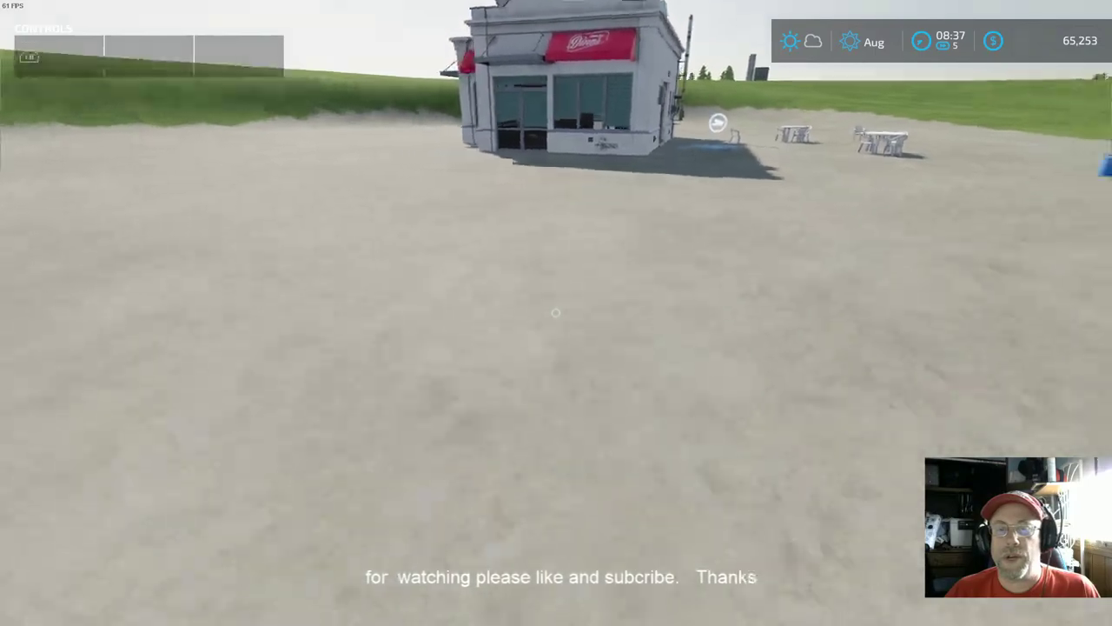
key(s)
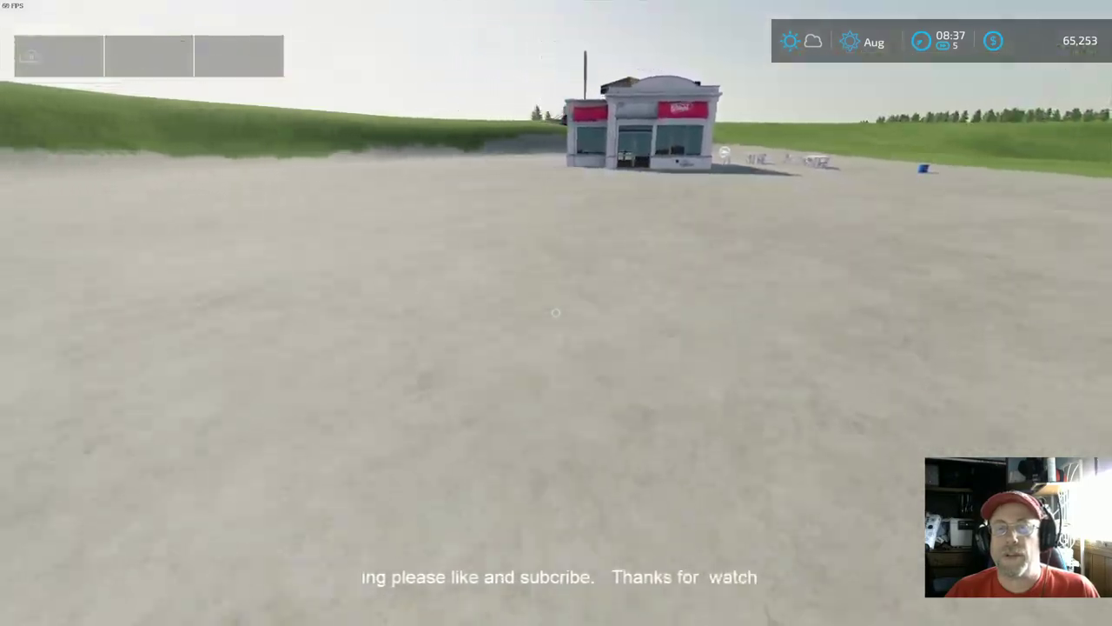
key(s)
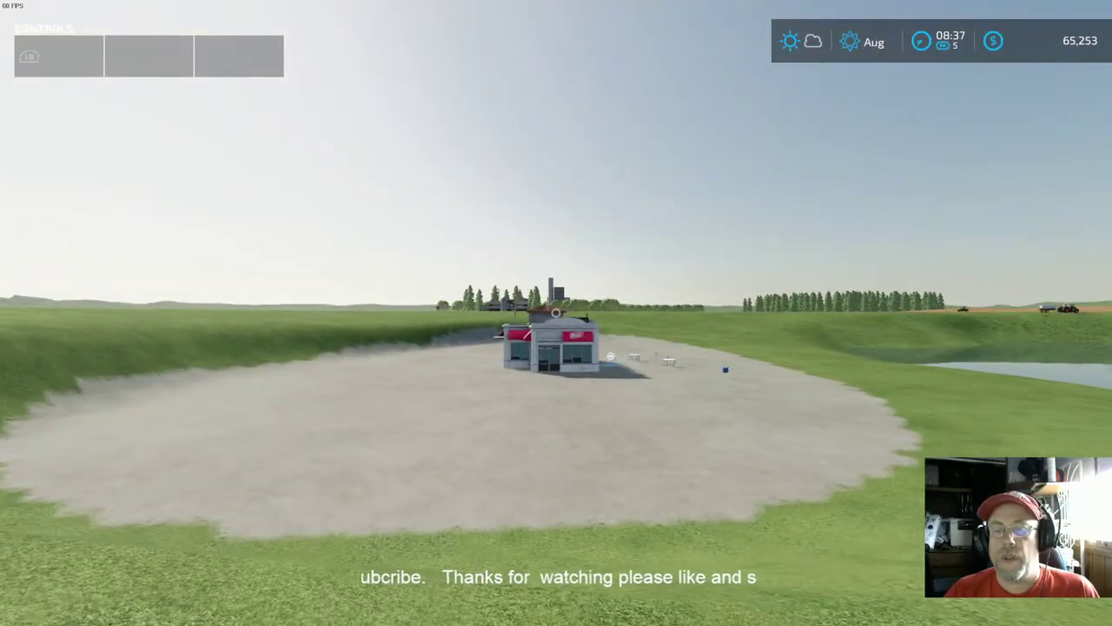
mouse_move(557, 313)
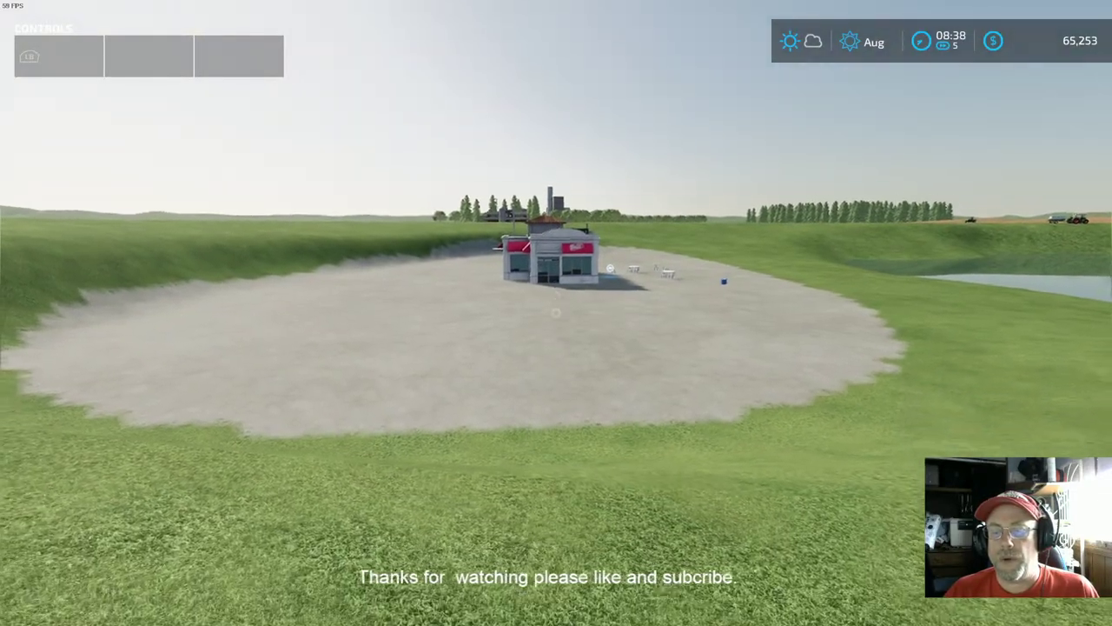
key(w)
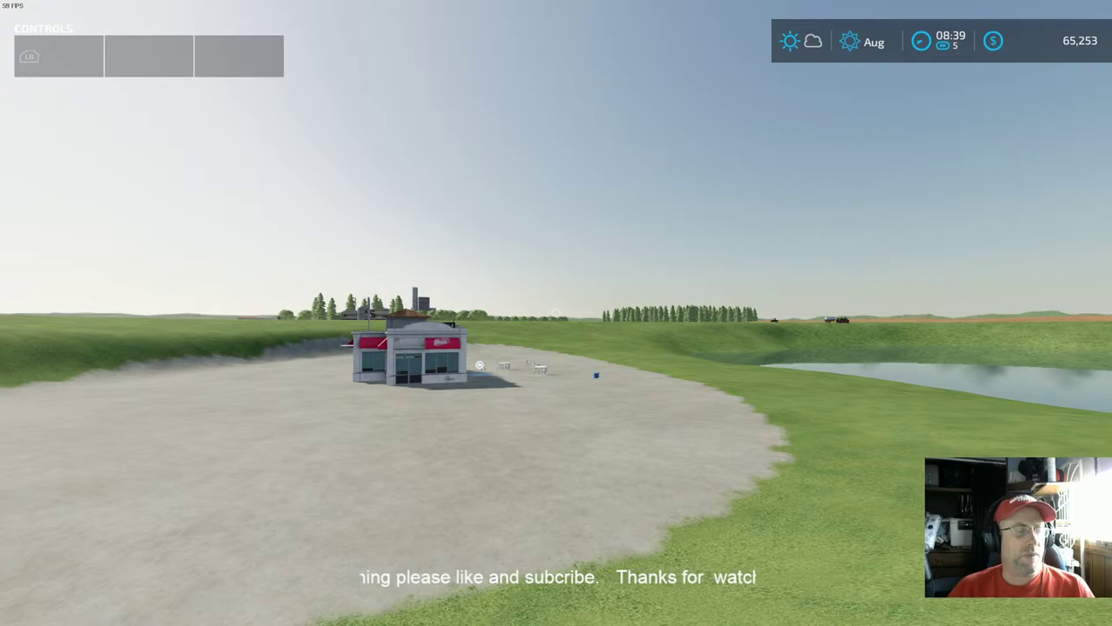
key(s)
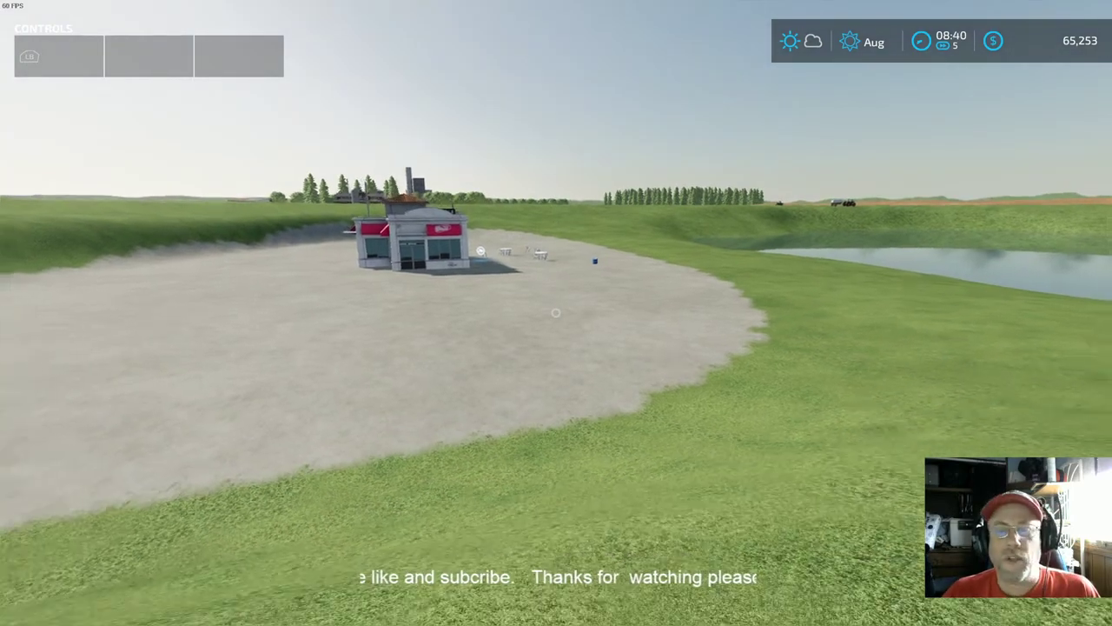
key(w)
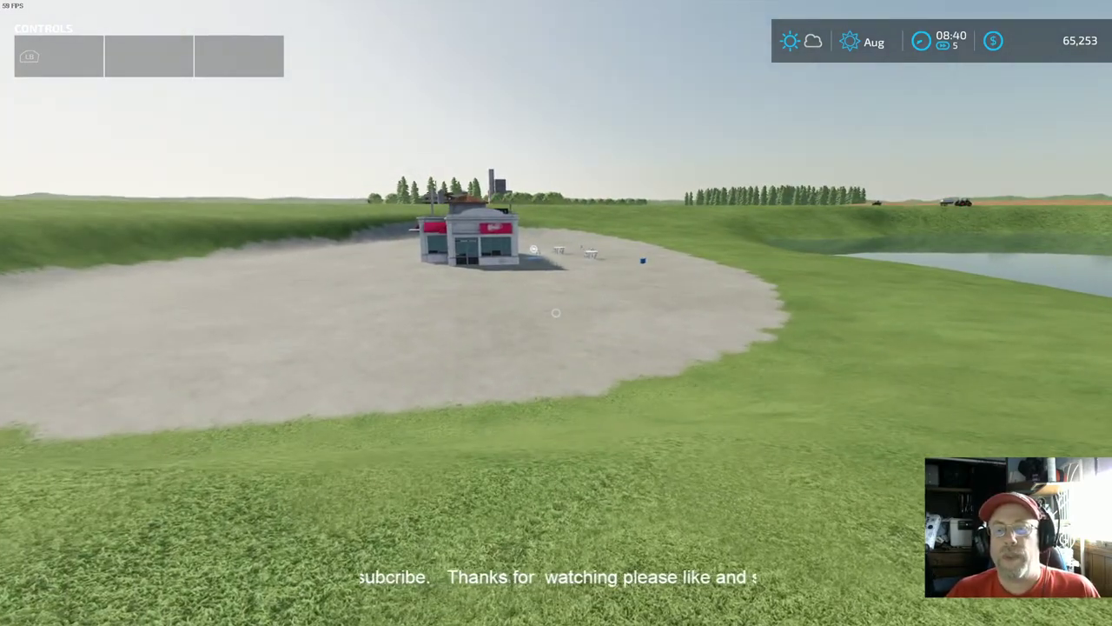
Step: Locate the Fast Food Restaurant selling point on the in-game map and visit it
key(Escape)
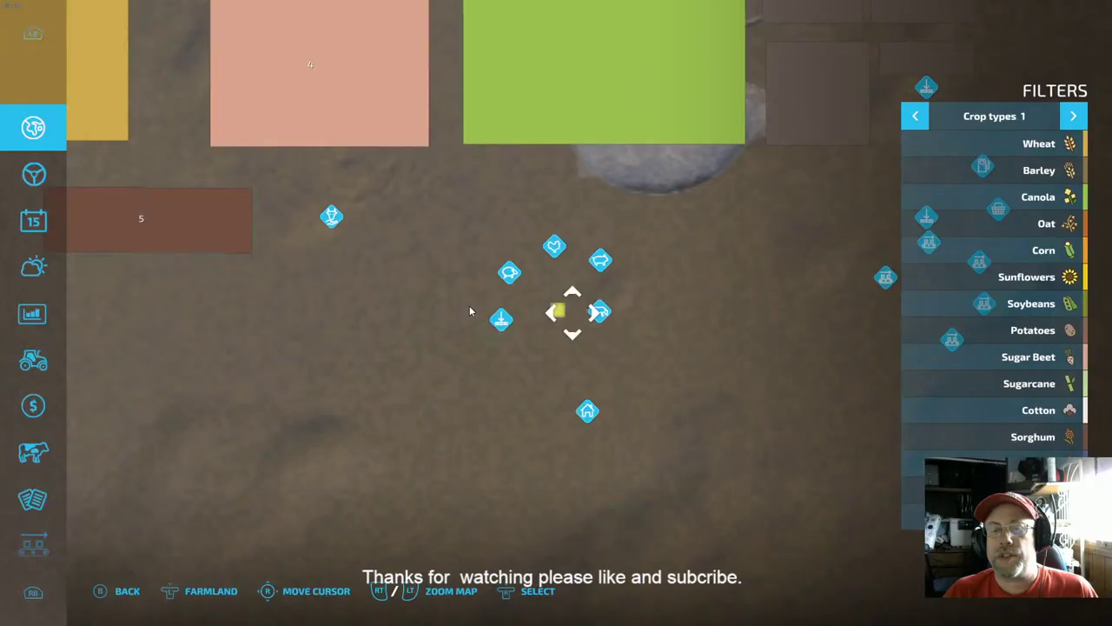
key(d)
key(w)
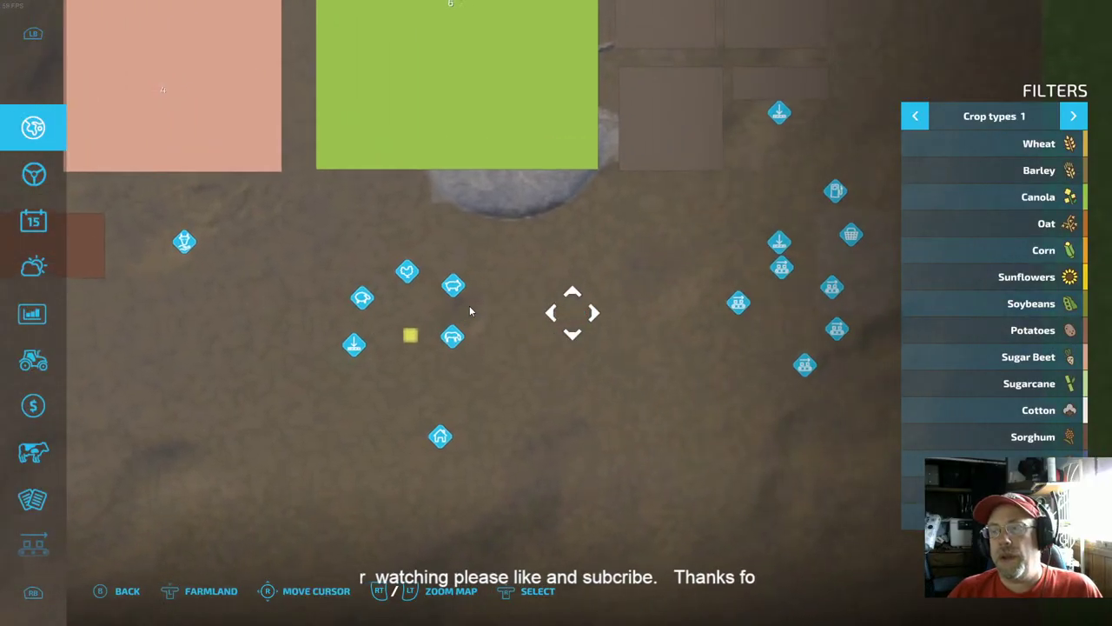
key(w)
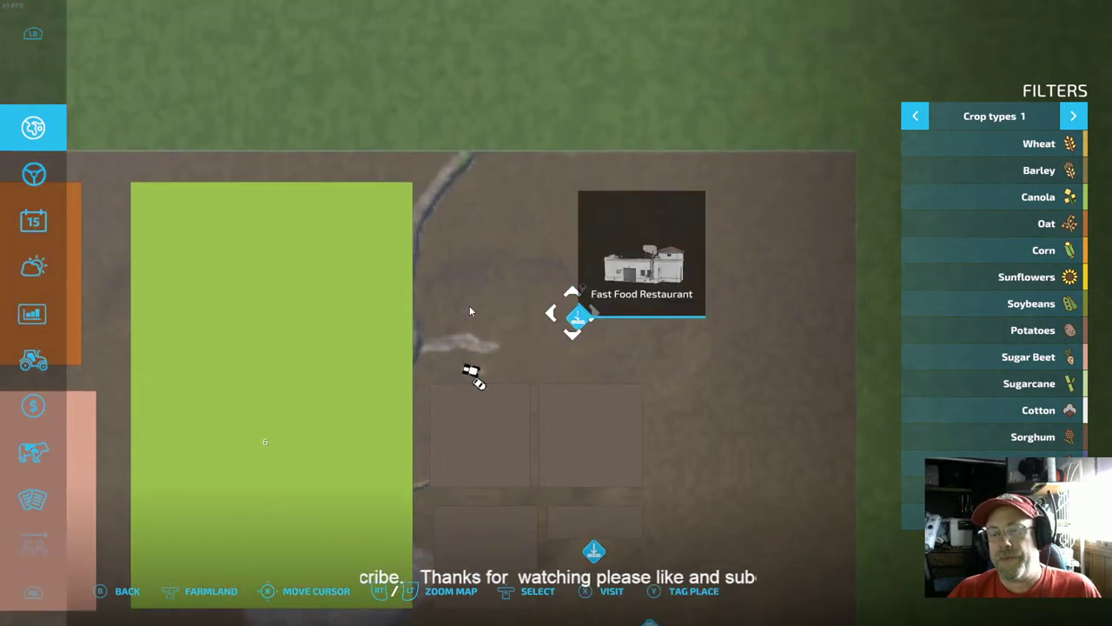
key(x)
key(w)
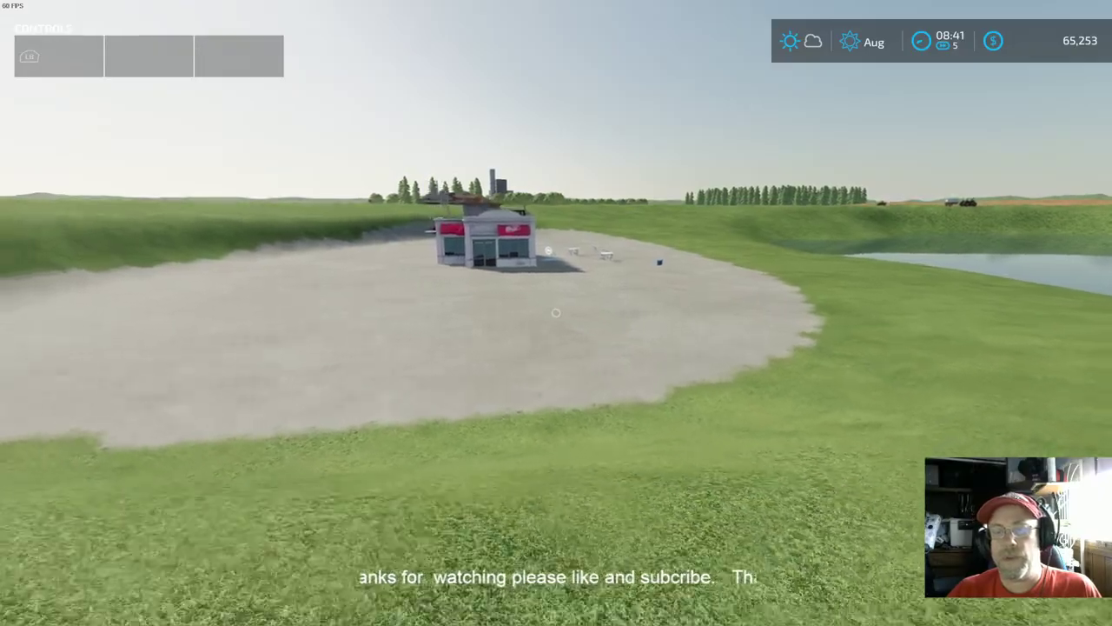
Step: End the career game without saving and quit Farming Simulator 22 to the desktop
key(Escape)
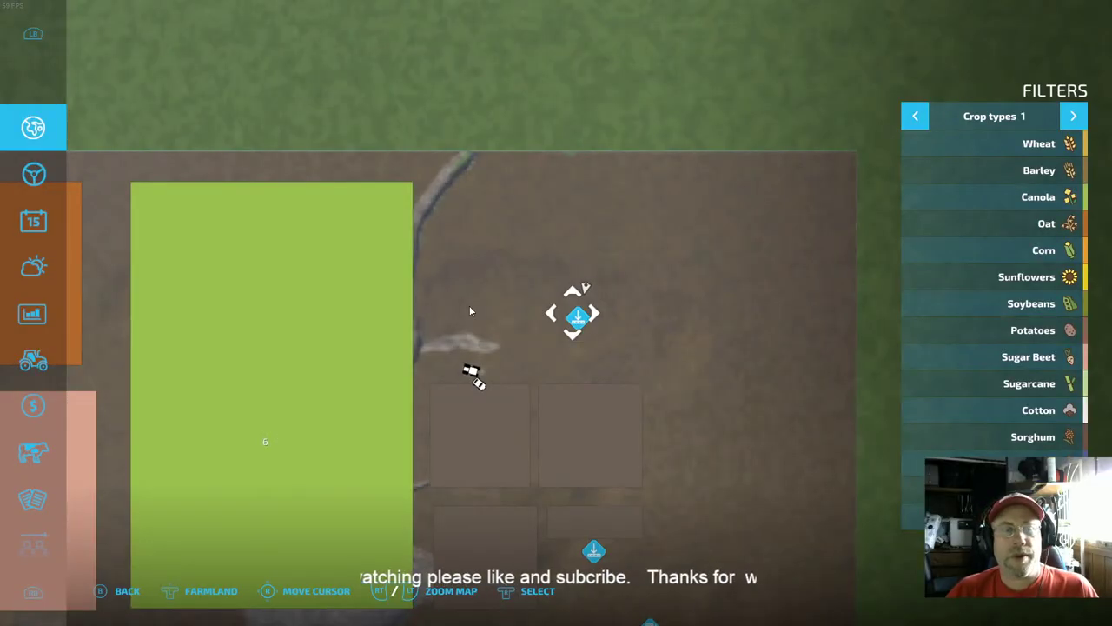
key(q)
key(y)
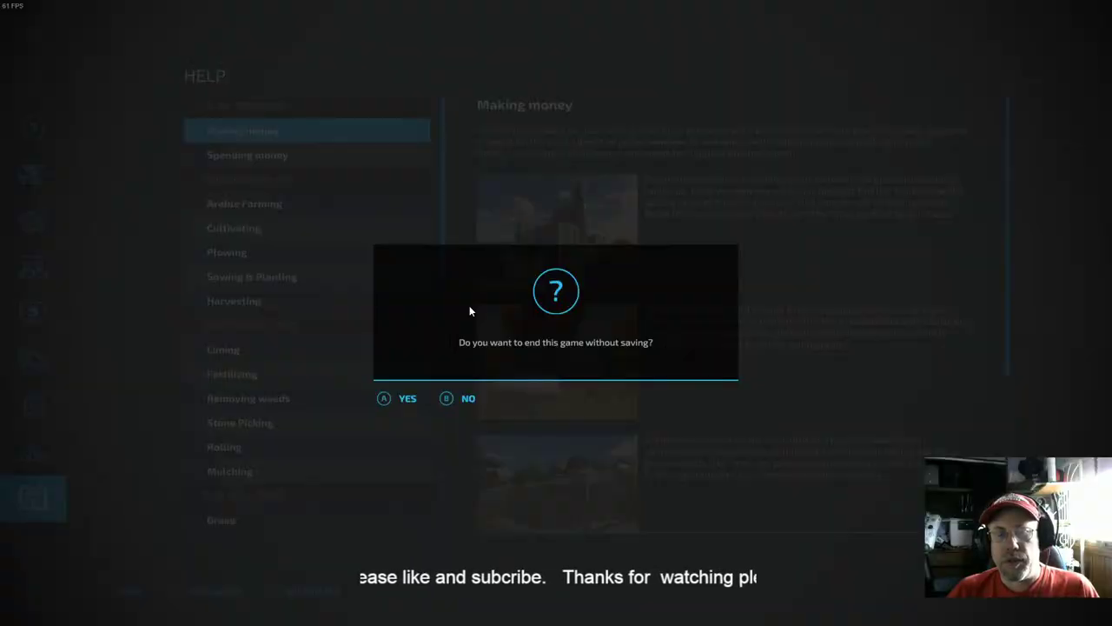
key(Return)
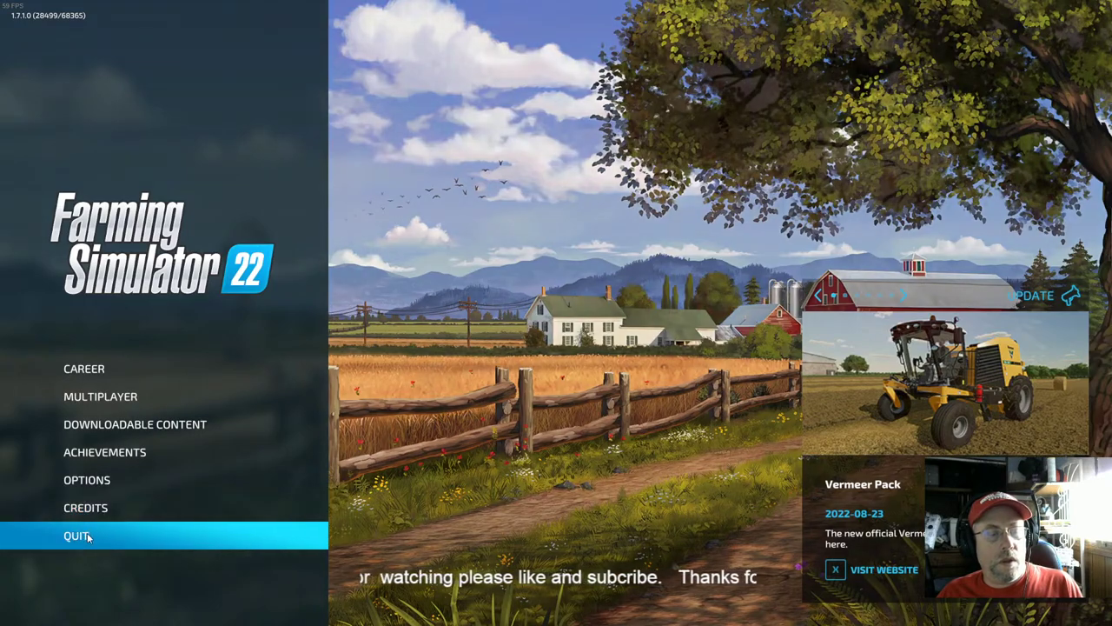
click(121, 536)
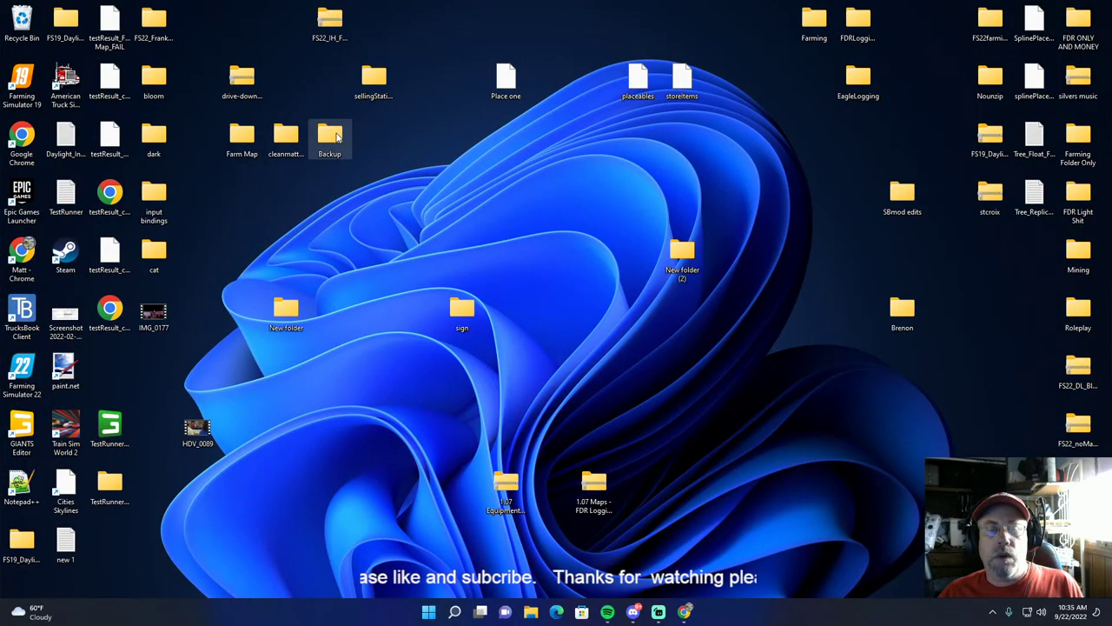
Step: Open the map i3D file from the Backup copy's cleanmattmap/maps folder in GIANTS Editor 9.0.3 and dismiss the welcome window
double_click(339, 136)
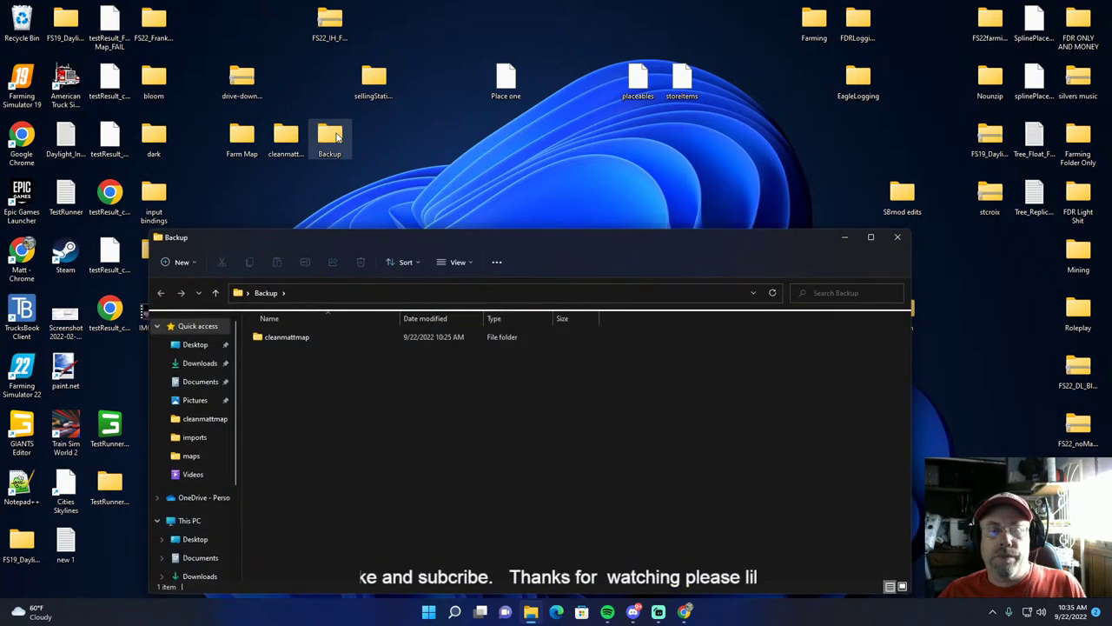
double_click(292, 337)
click(289, 348)
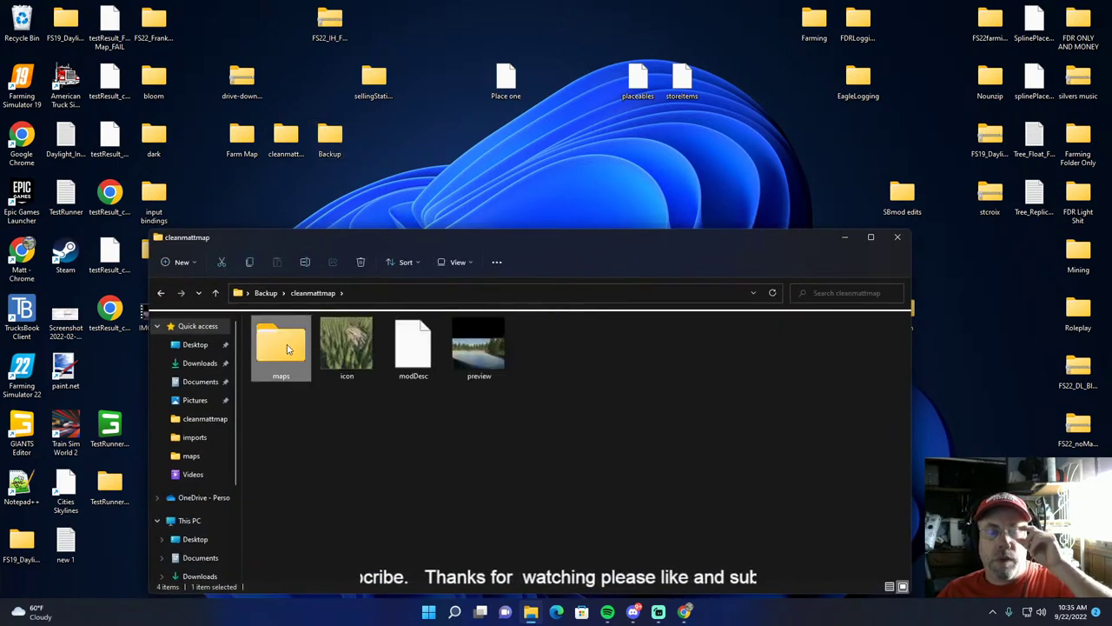
double_click(287, 349)
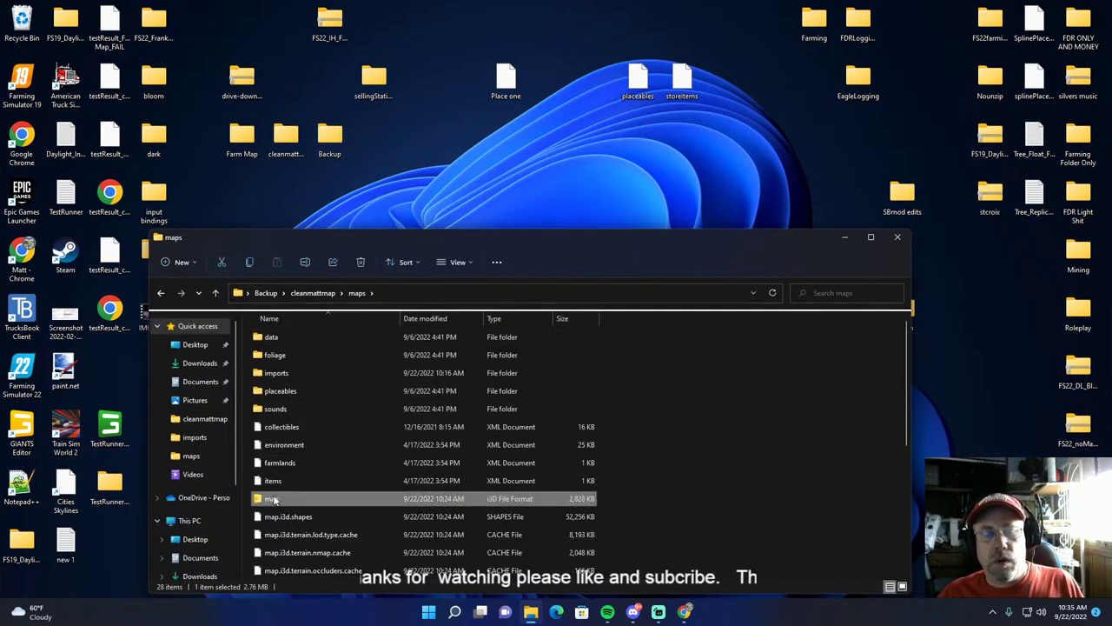
double_click(273, 499)
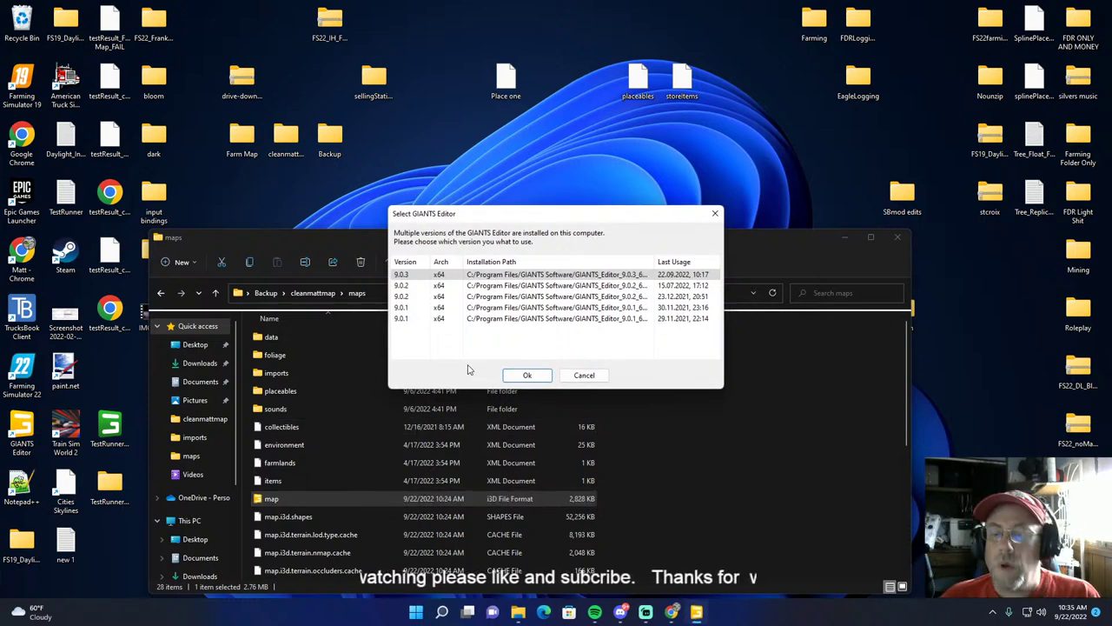
click(528, 375)
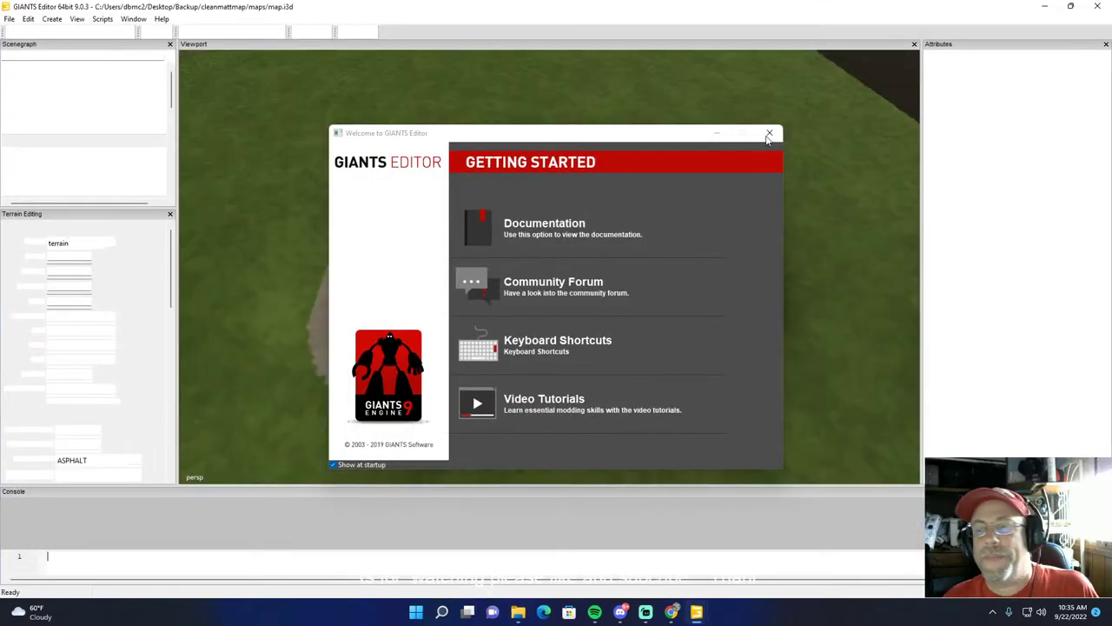
click(768, 135)
Step: Select the fastFoodRestaurant_SPOT group inside the production group of the scene
alt+drag(561, 209, 598, 250)
right_drag(598, 255, 581, 237)
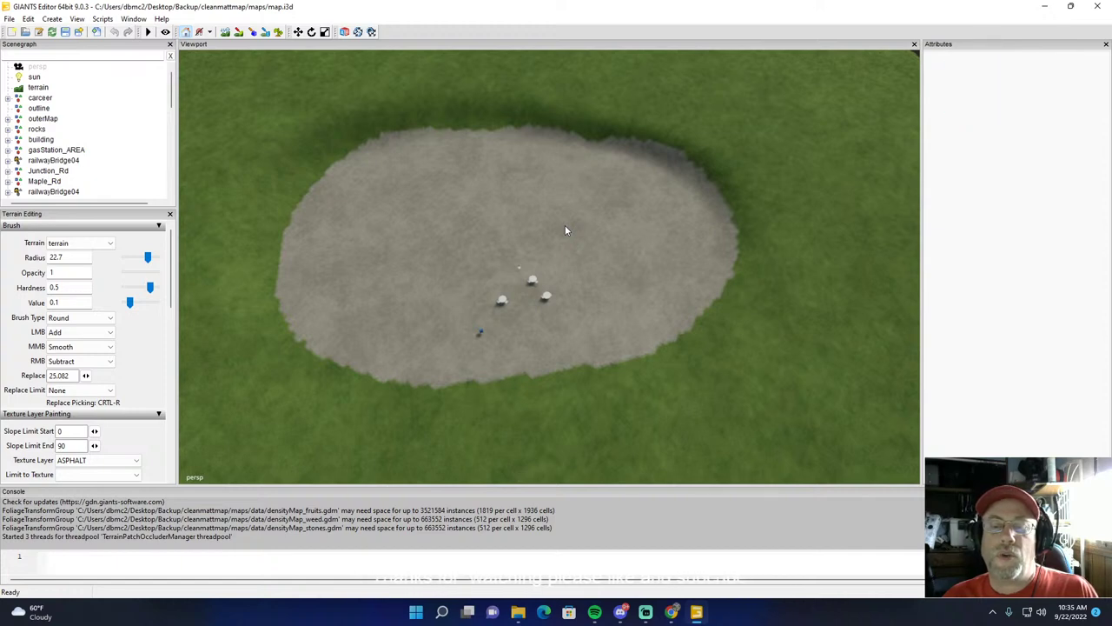
scroll(120, 141, down, 5)
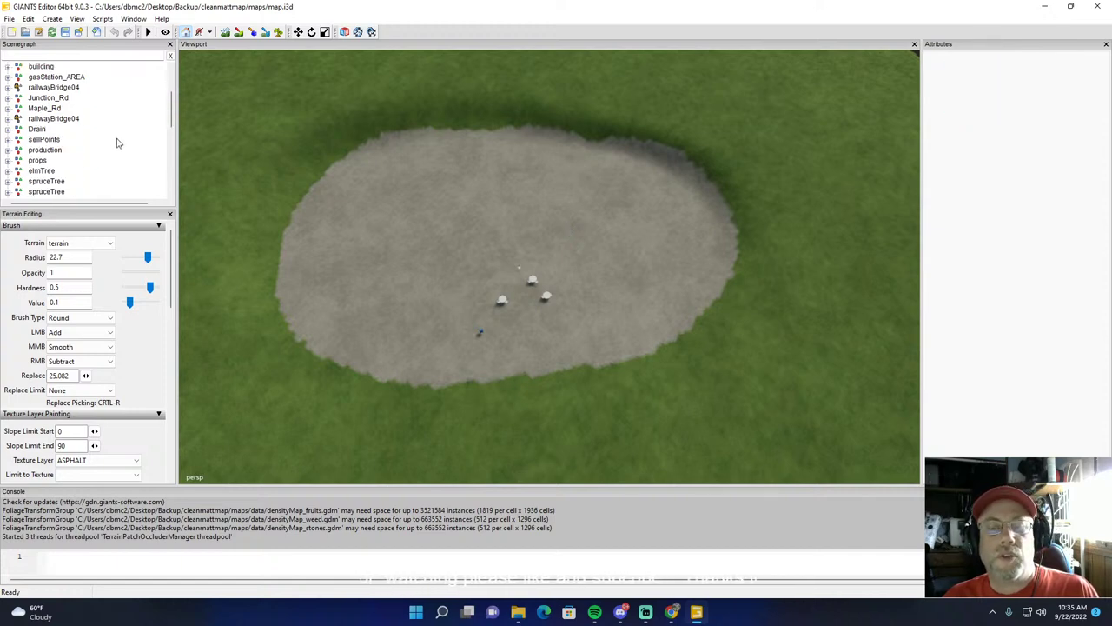
scroll(119, 141, down, 3)
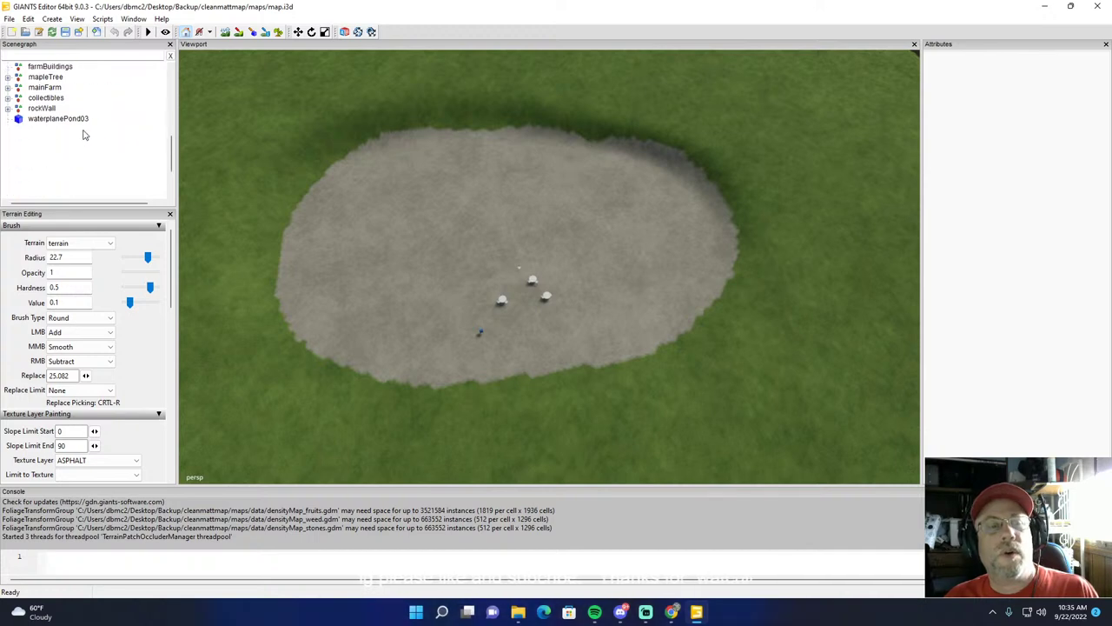
scroll(84, 135, up, 4)
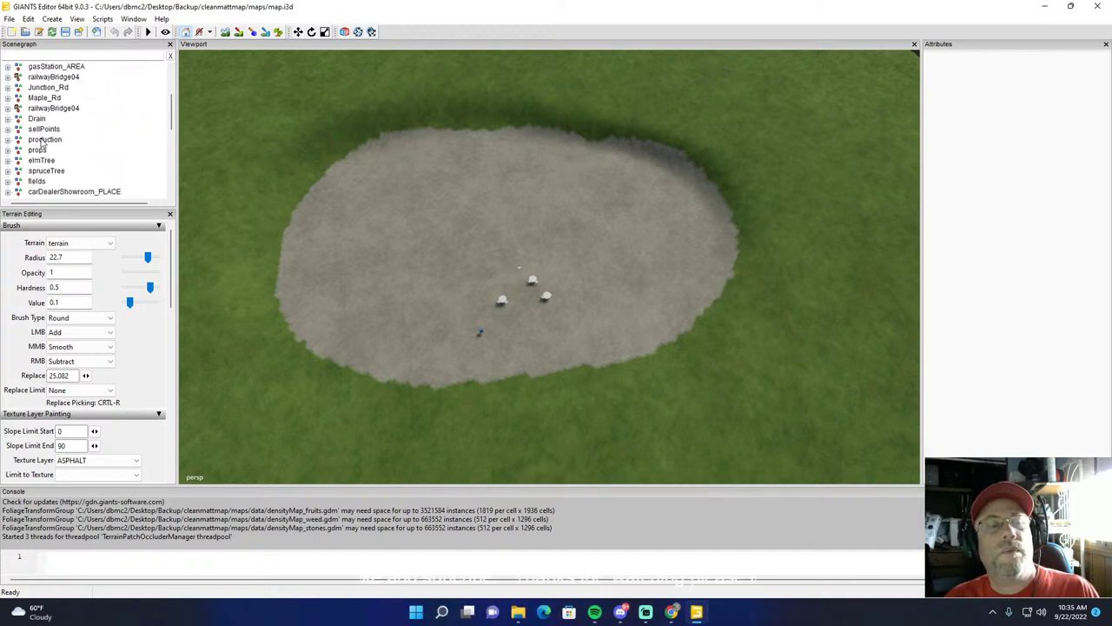
click(42, 140)
click(8, 140)
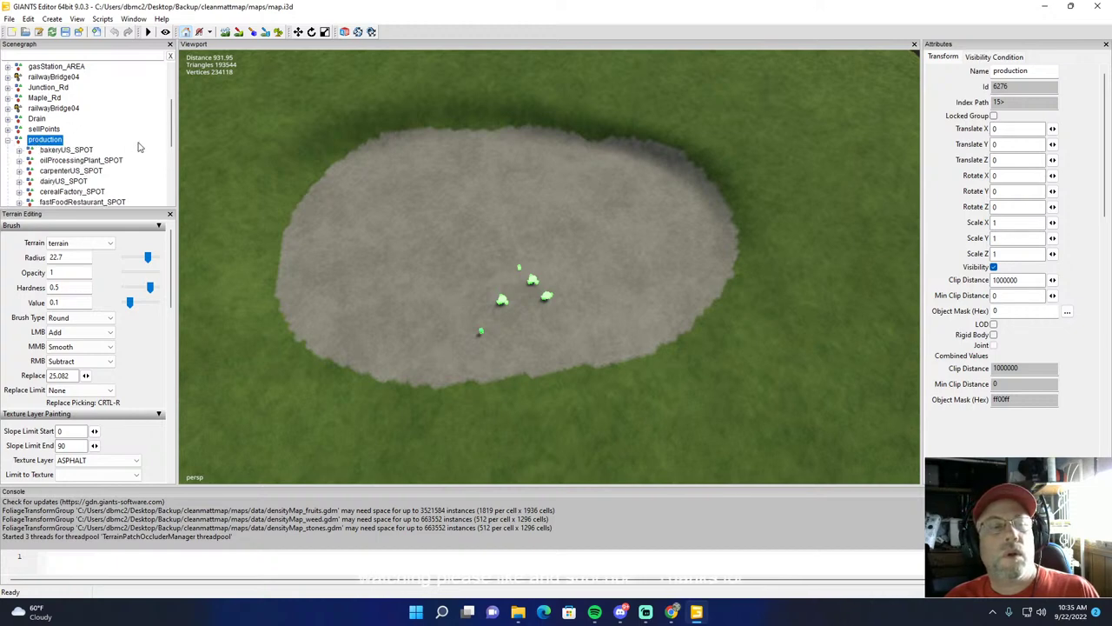
scroll(141, 146, down, 1)
click(56, 173)
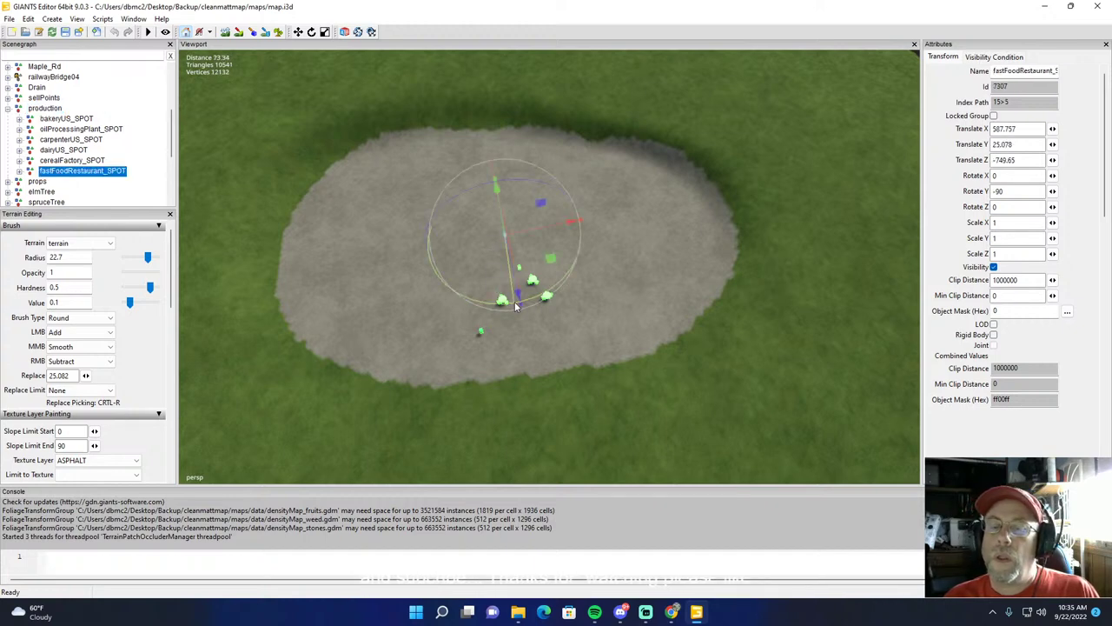
Step: Turn the fast food restaurant spot around to the opposite side of the gravel lot and set its Y rotation to 90
drag(515, 306, 506, 184)
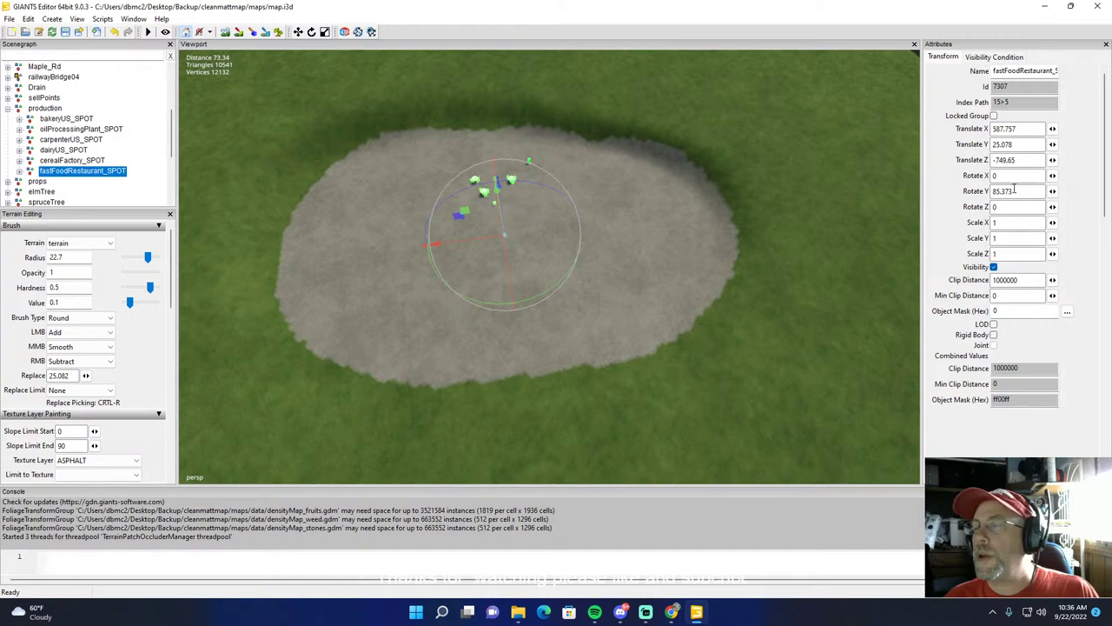
drag(1014, 189, 990, 191)
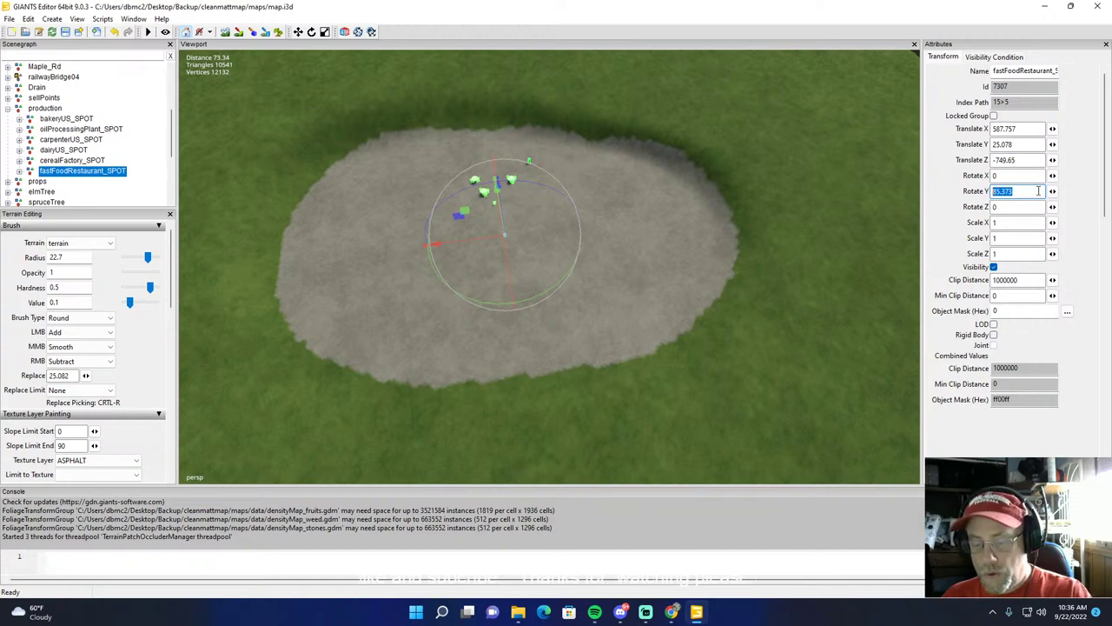
text(90)
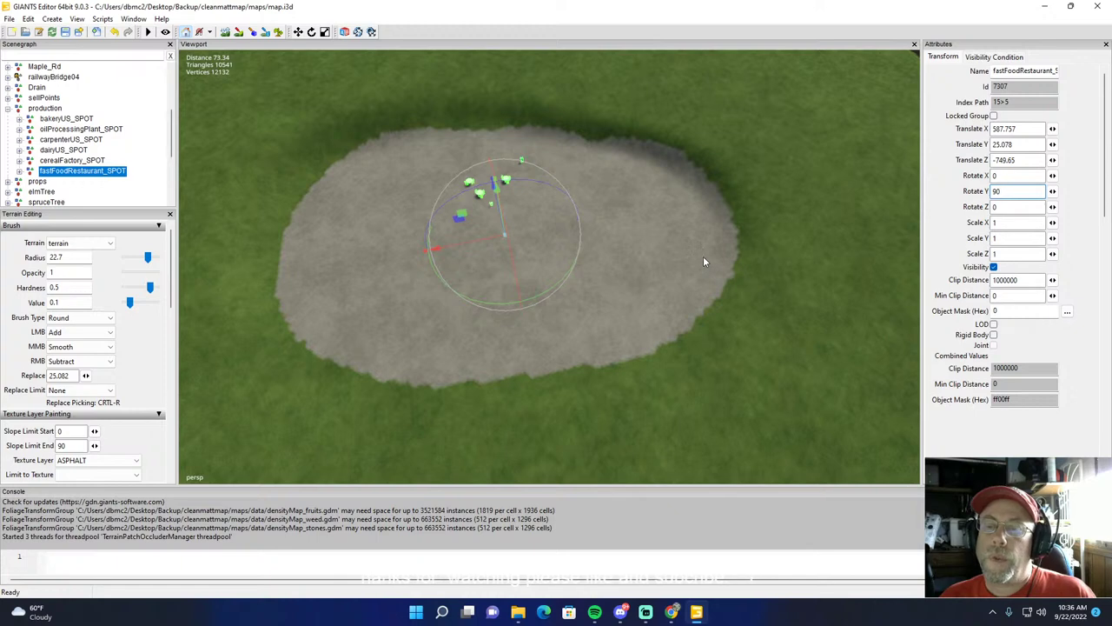
Step: Set up terrain texture painting with the GRASS layer and a brush radius of 6.7, and deselect the restaurant spot
alt+drag(703, 256, 682, 266)
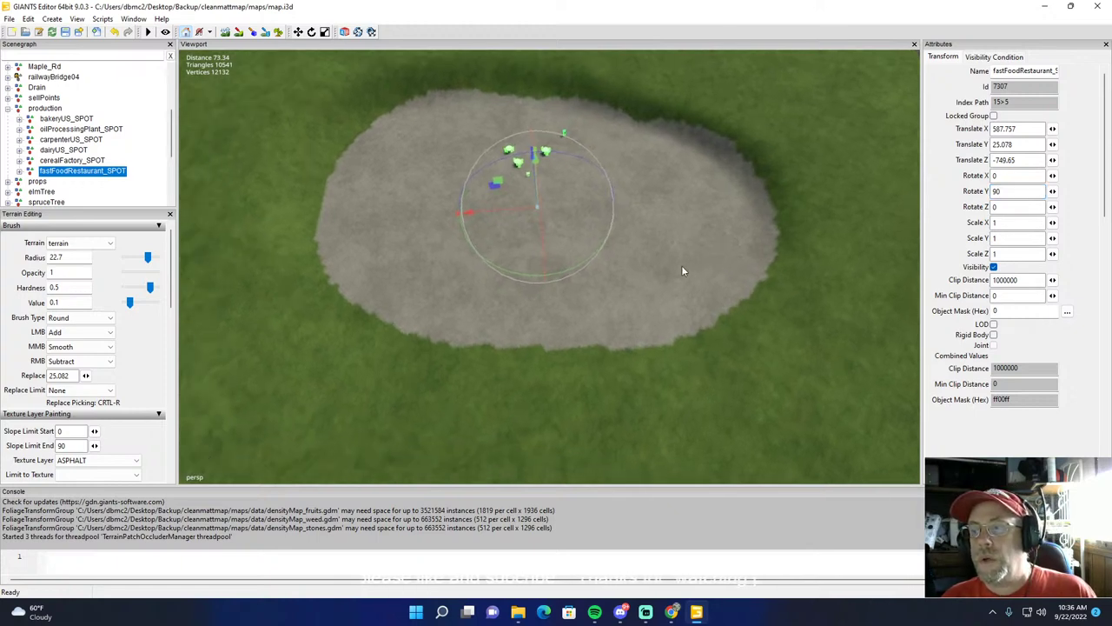
mouse_move(681, 271)
right_down()
mouse_move(472, 273)
mouse_move(288, 298)
mouse_move(269, 293)
mouse_move(231, 217)
mouse_move(521, 280)
mouse_move(676, 277)
right_up()
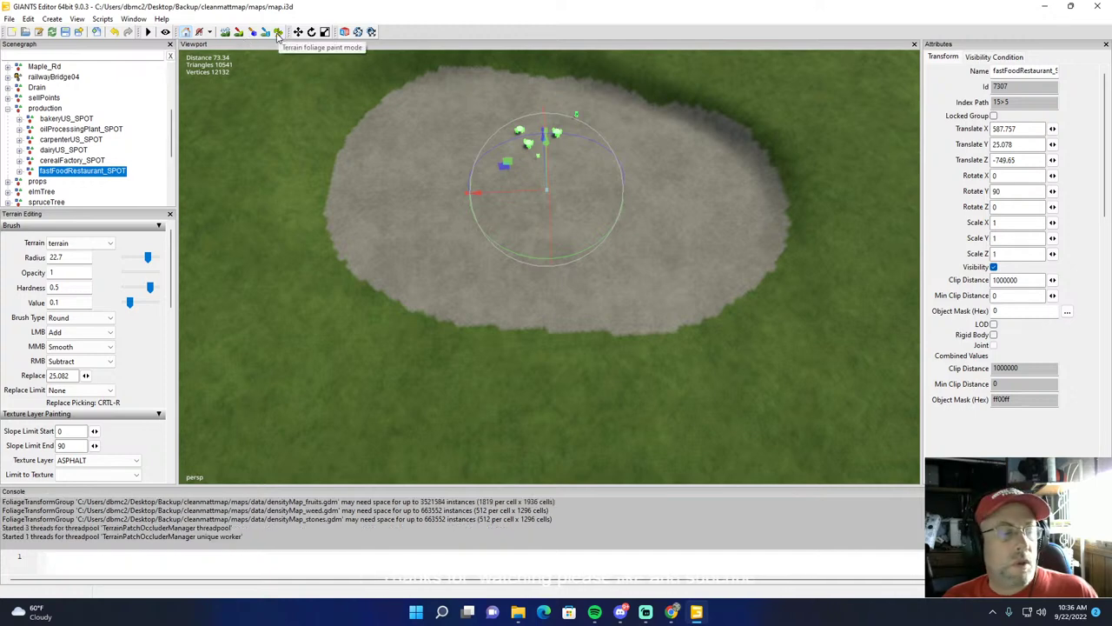
click(238, 33)
click(113, 461)
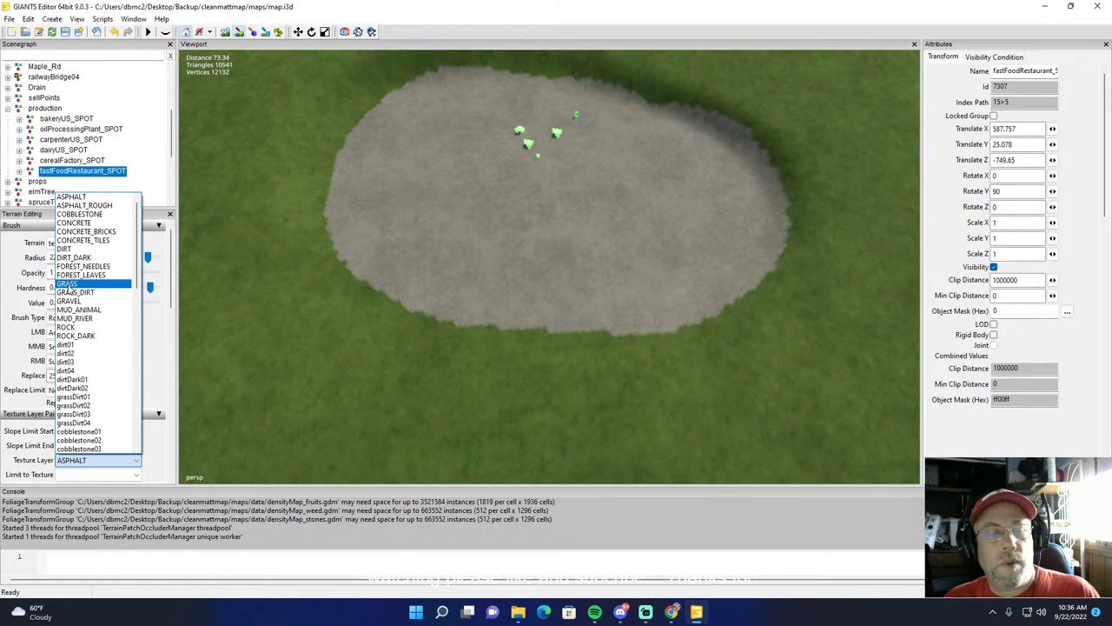
click(69, 286)
scroll(439, 147, down, 8)
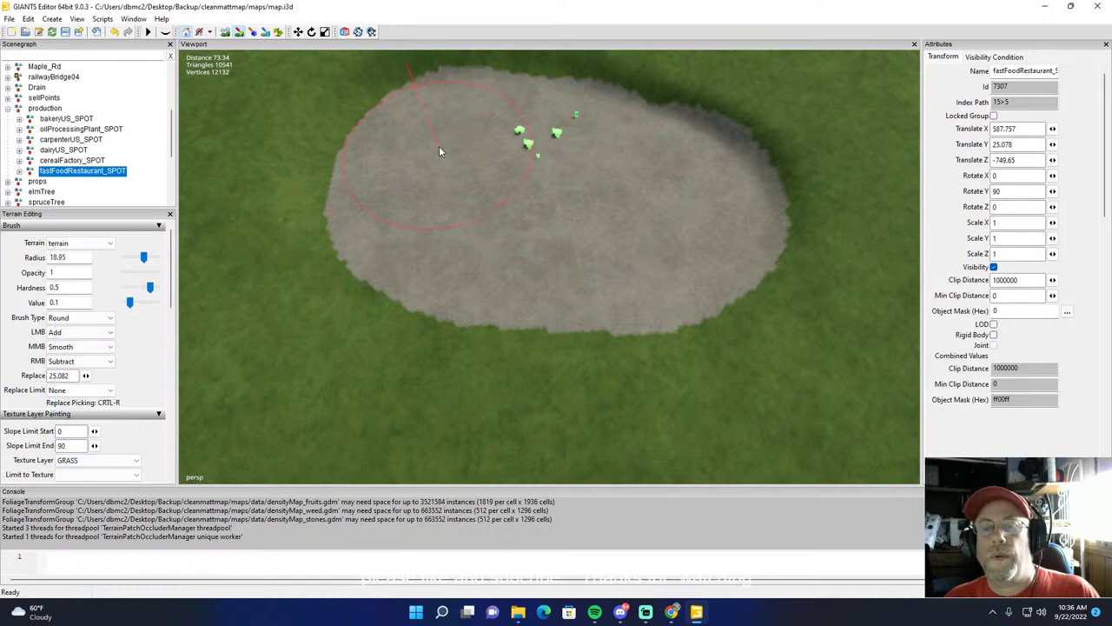
ctrl+scroll(435, 157, down, 7)
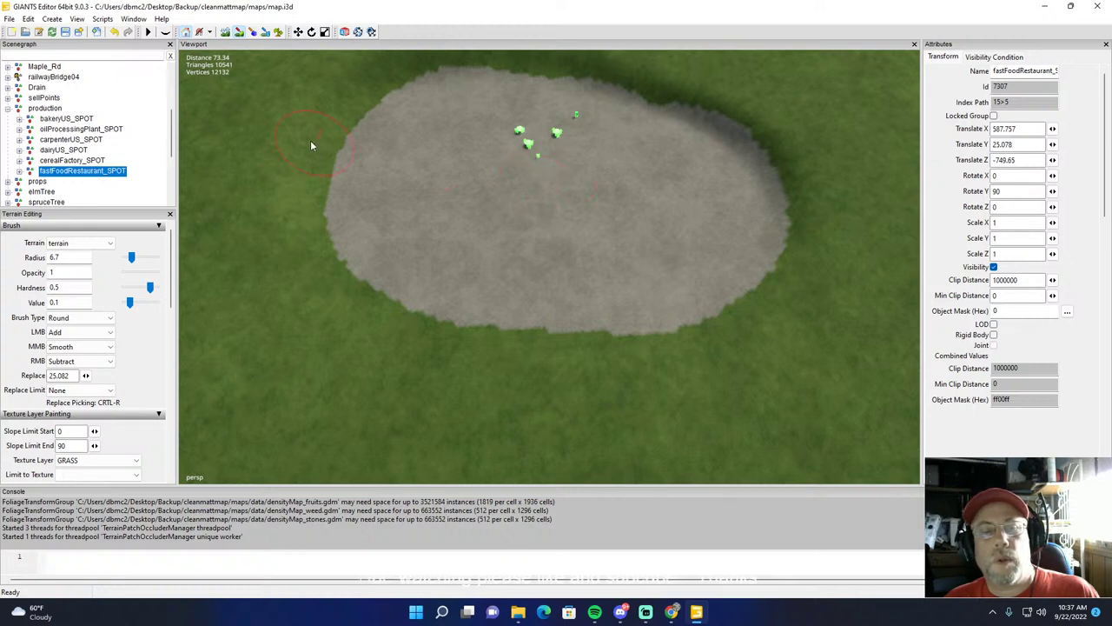
click(153, 114)
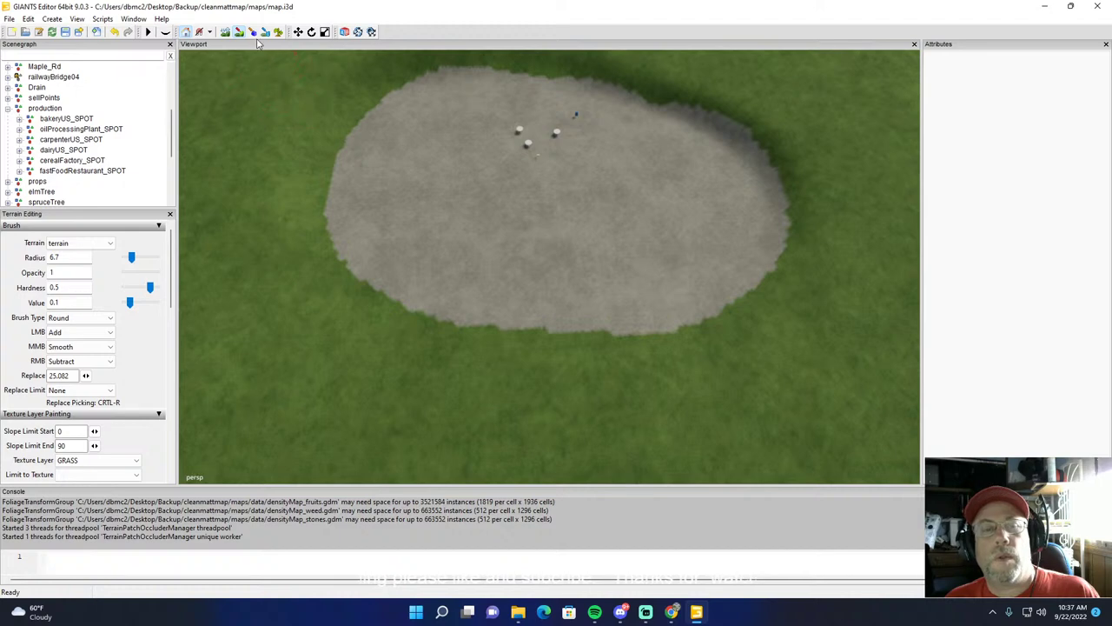
Step: Reselect fastFoodRestaurant_SPOT, shift it to an X position of about 583.7, and rotate it to about 79.8 degrees around Y
click(92, 172)
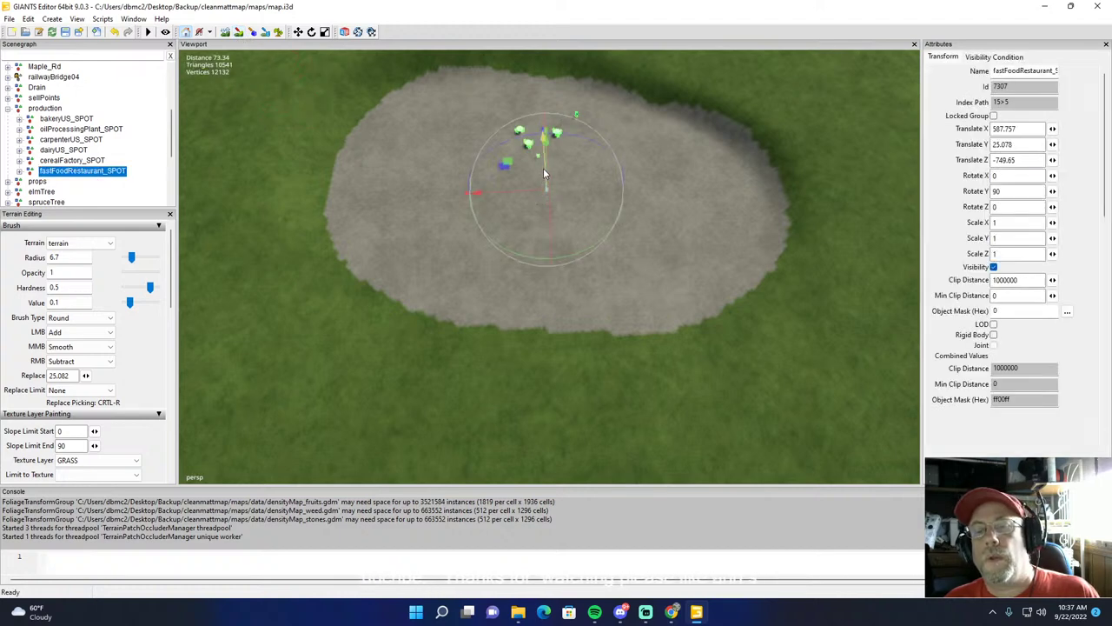
drag(544, 163, 535, 189)
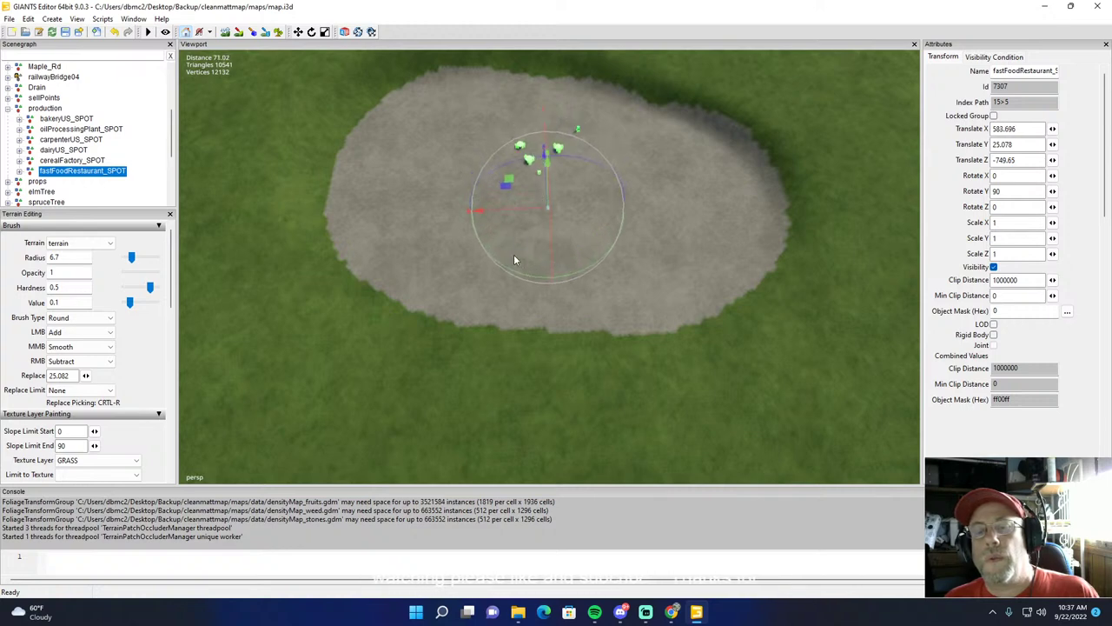
drag(524, 272, 508, 265)
alt+drag(685, 256, 662, 256)
mouse_move(663, 260)
right_down()
mouse_move(707, 261)
mouse_move(652, 295)
mouse_move(427, 269)
mouse_move(677, 272)
mouse_move(674, 249)
right_up()
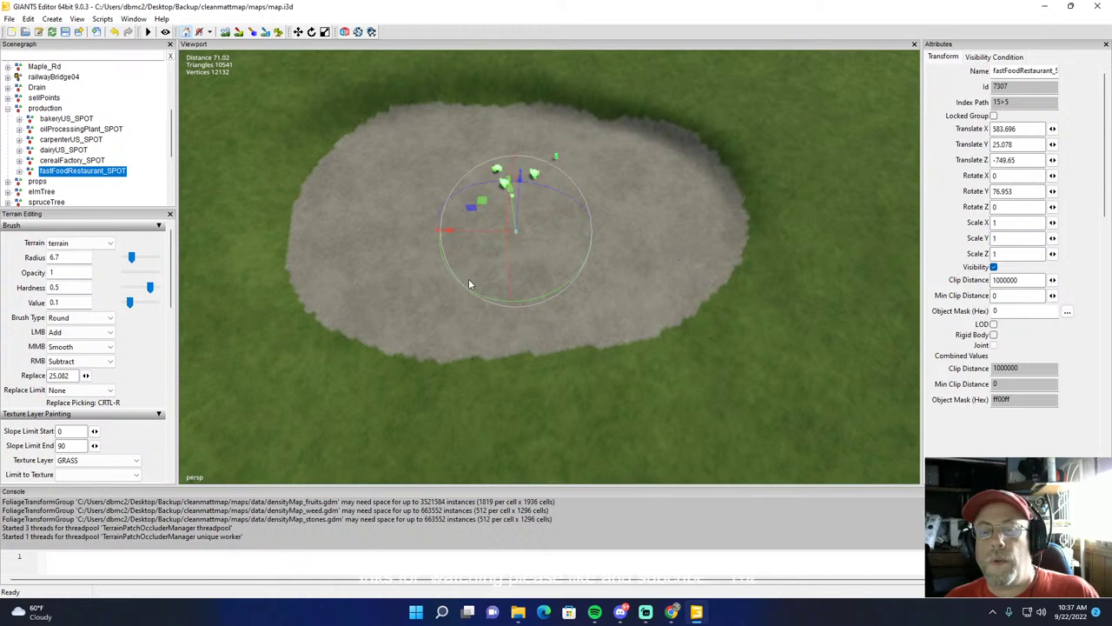
drag(488, 295, 492, 299)
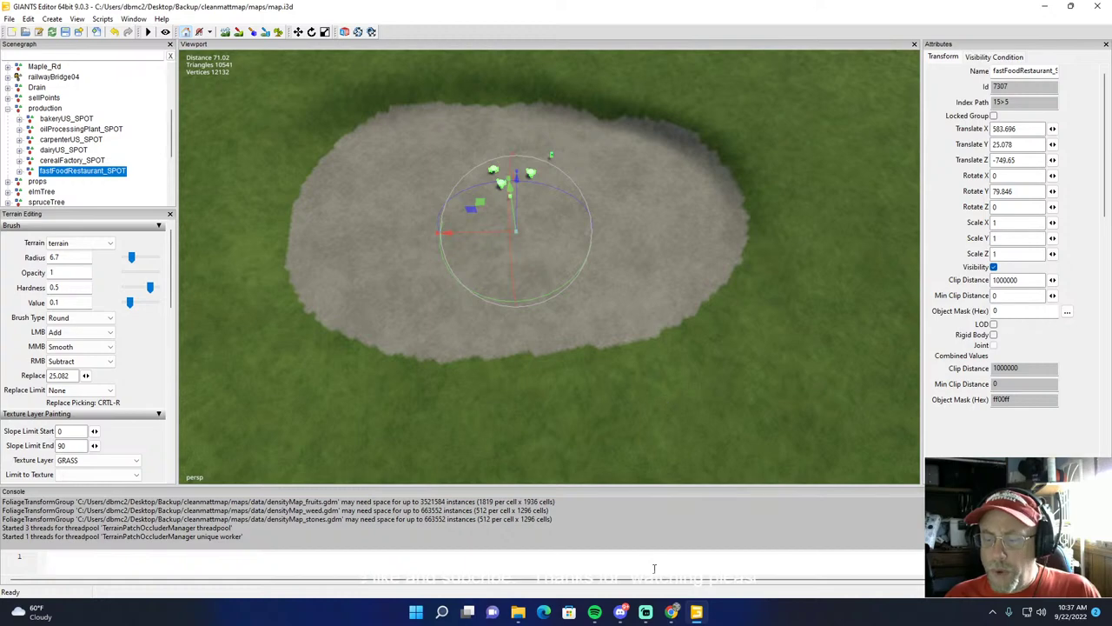
Step: Open the placeables XML file from the Backup copy's cleanmattmap/maps folder in Notepad++
click(1044, 6)
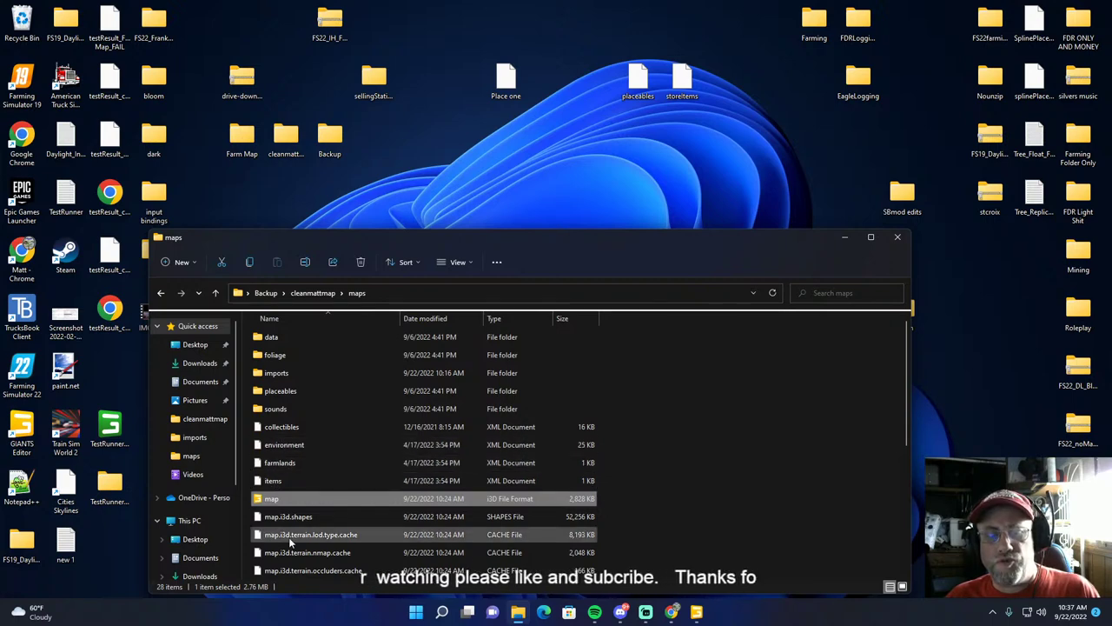
scroll(289, 537, down, 2)
scroll(290, 537, down, 1)
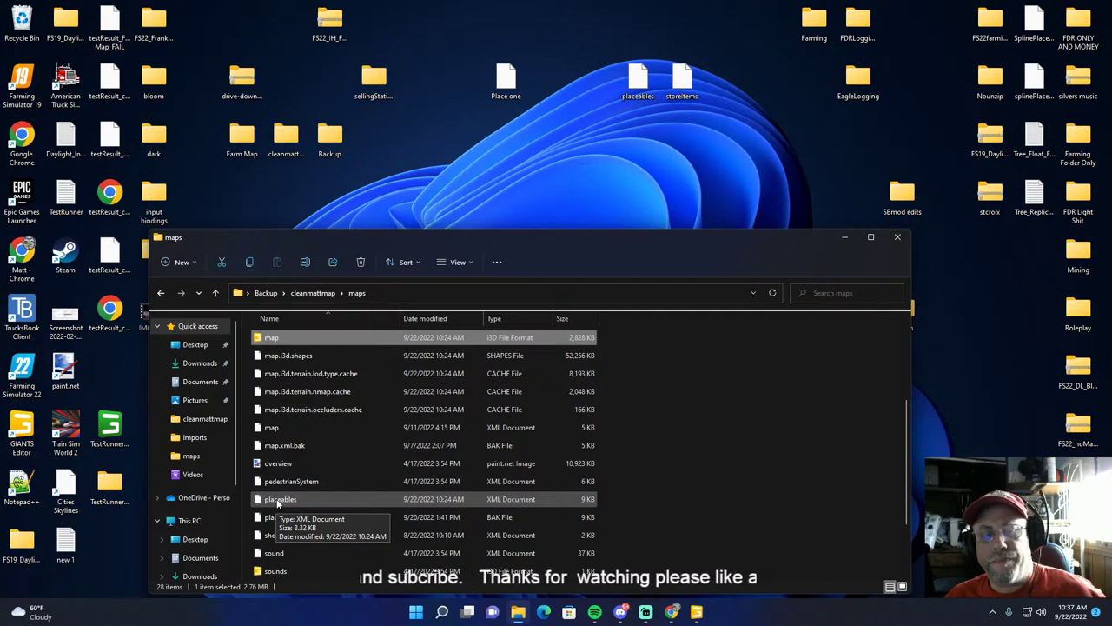
double_click(278, 501)
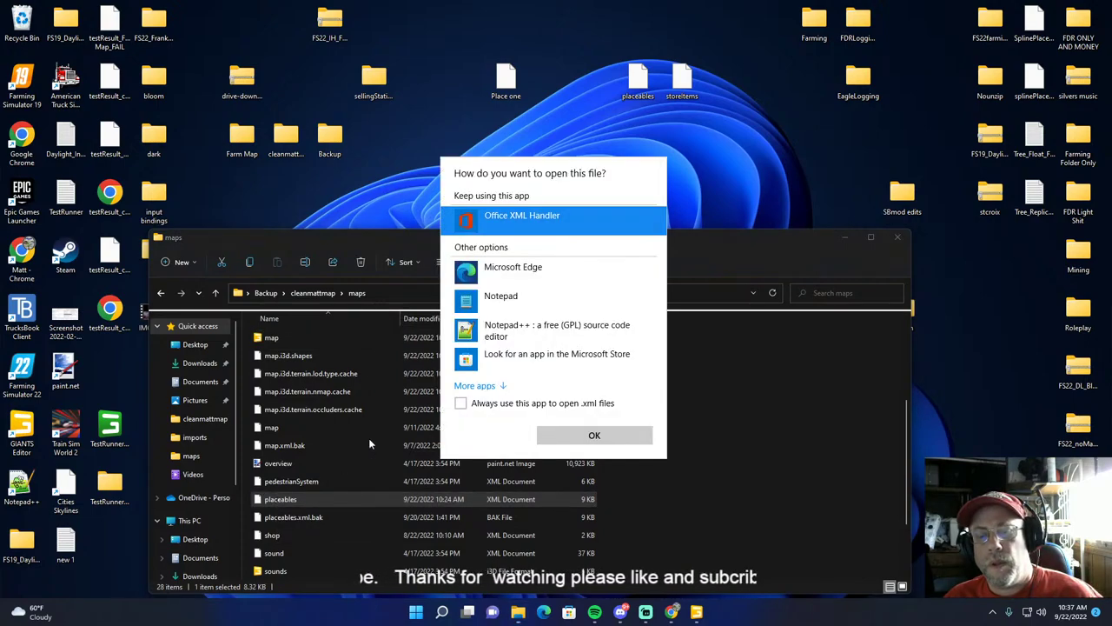
double_click(516, 329)
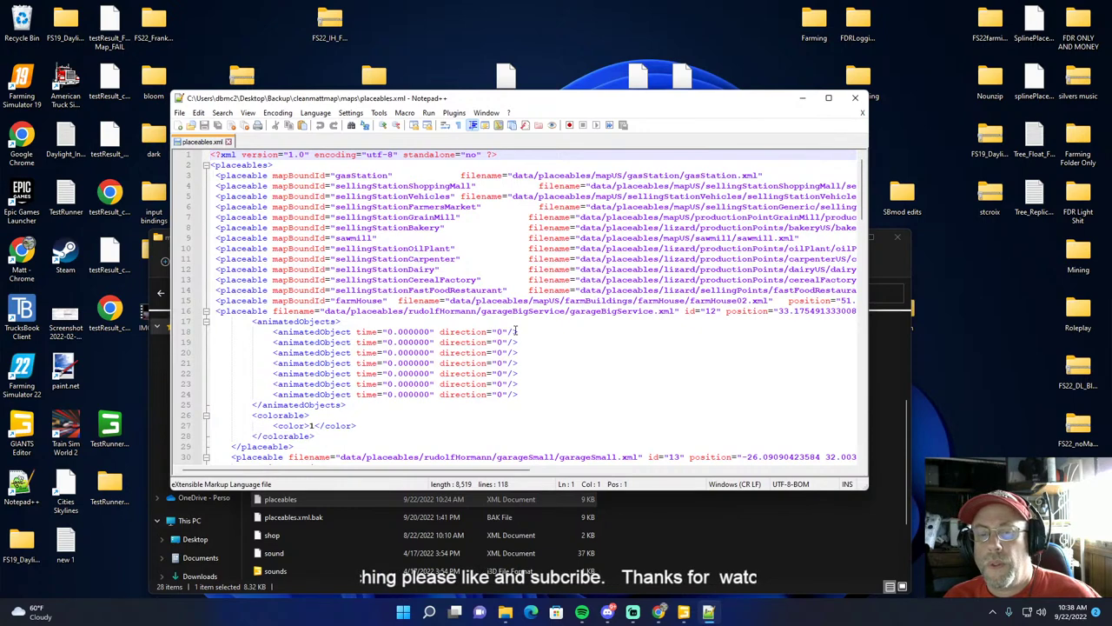
Step: Replace the X position in the fastFoodRestaurant entry of placeables.xml with 583.696, copied from the spot's Translate X in GIANTS Editor
drag(495, 470, 680, 471)
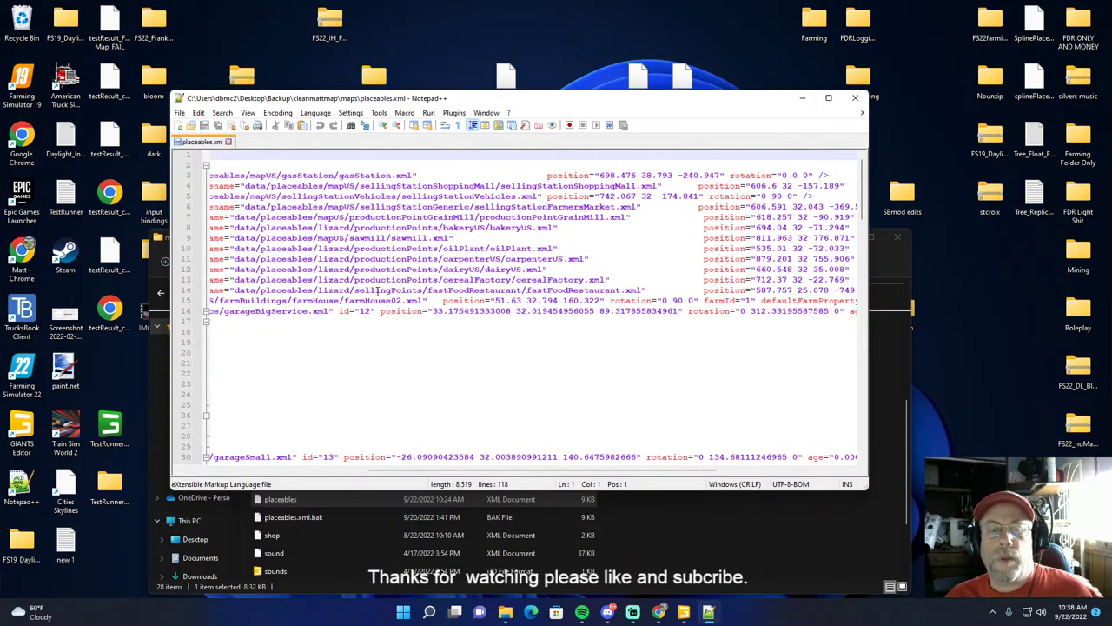
drag(463, 471, 618, 474)
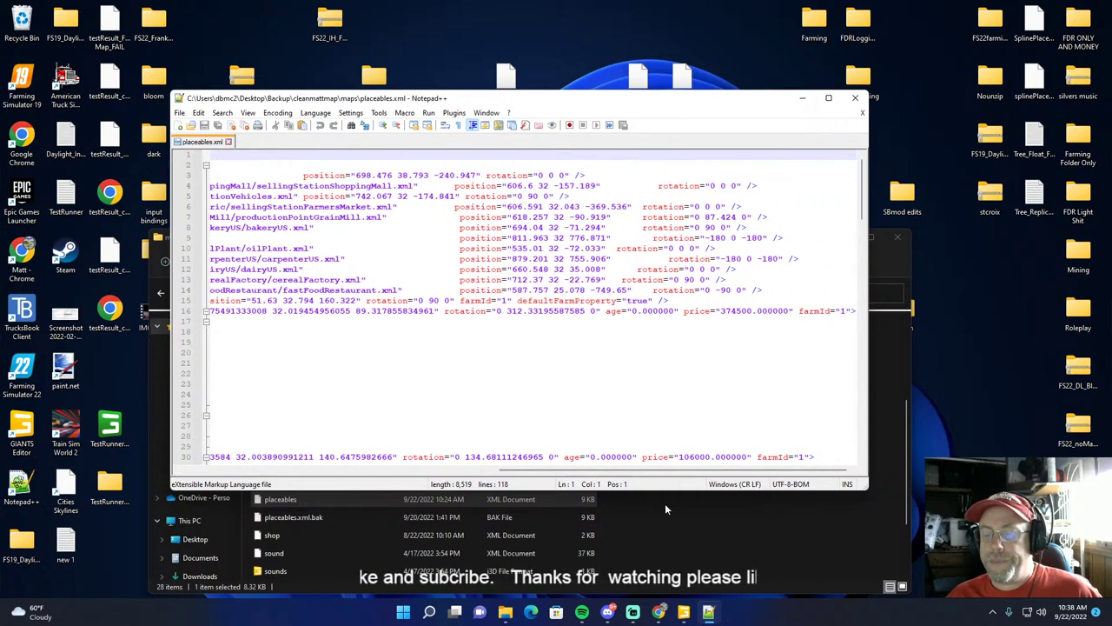
click(682, 614)
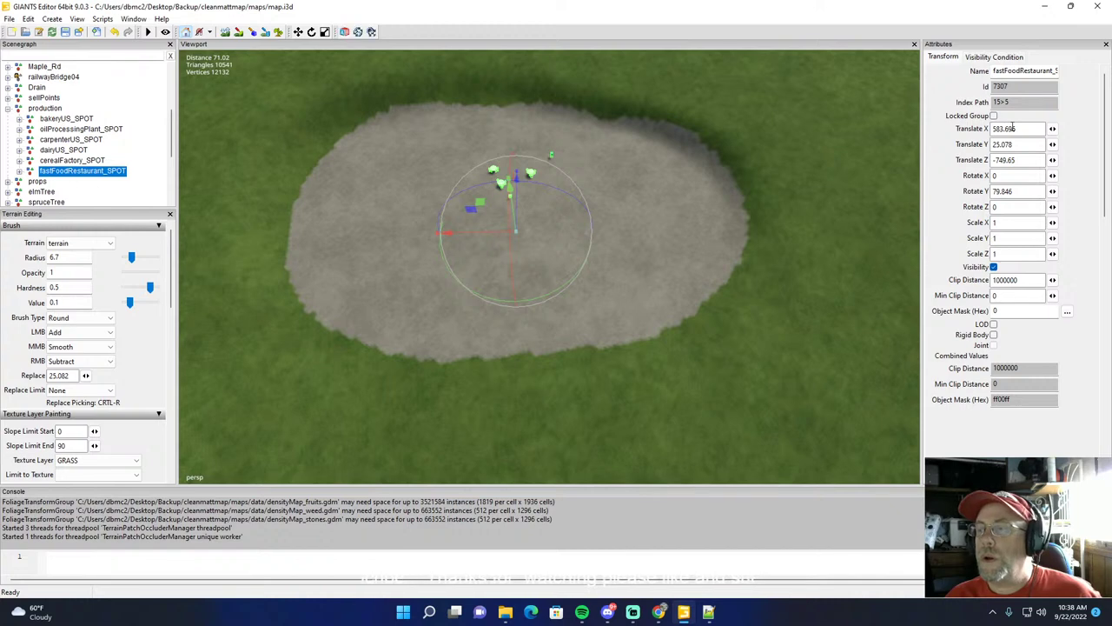
double_click(1024, 128)
key(ctrl+c)
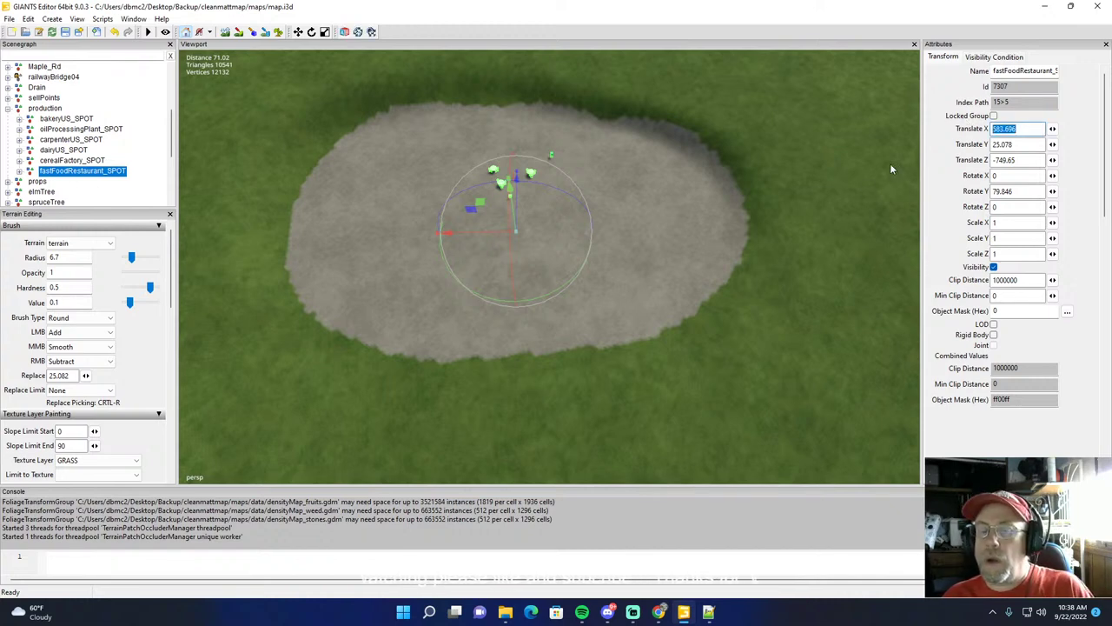
click(708, 613)
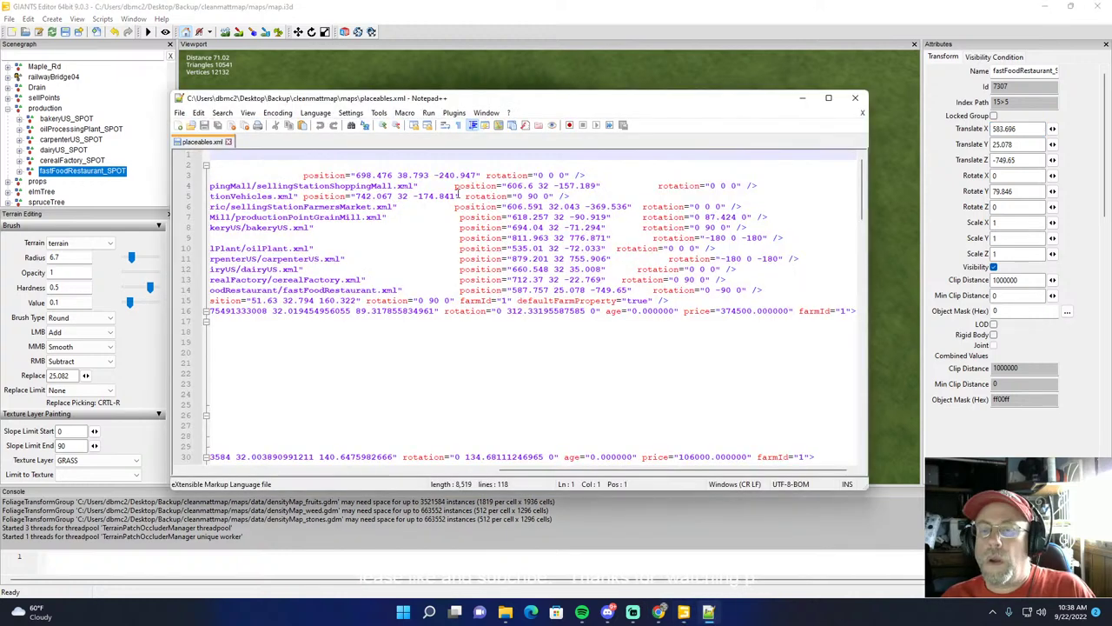
click(553, 290)
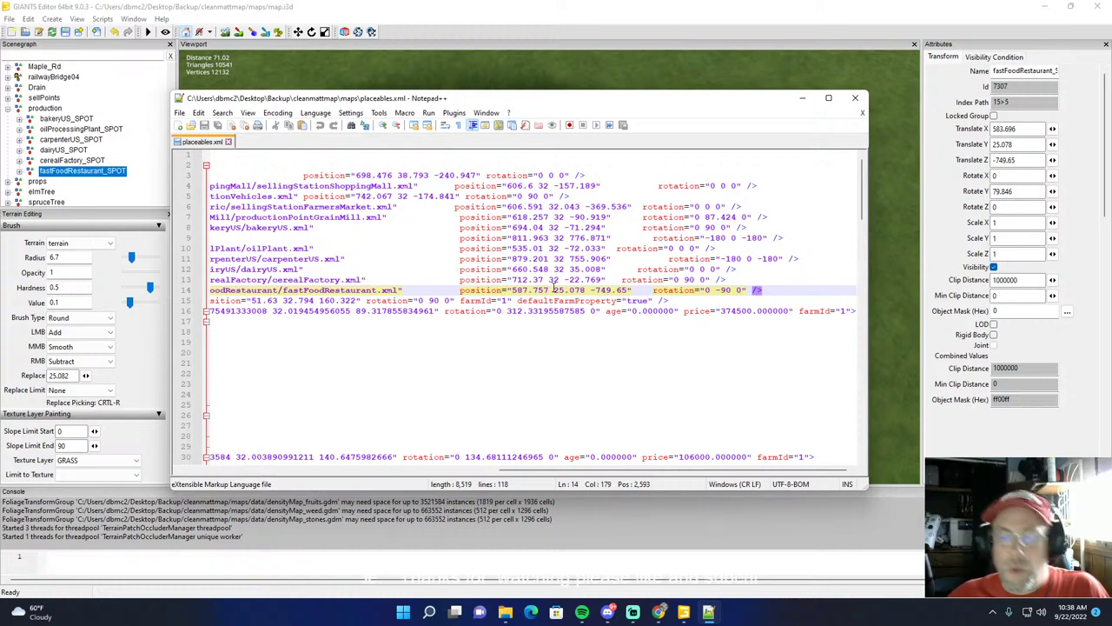
key(BackSpace)
key(BackSpace)
key(BackSpace)
key(BackSpace)
key(BackSpace)
key(BackSpace)
key(BackSpace)
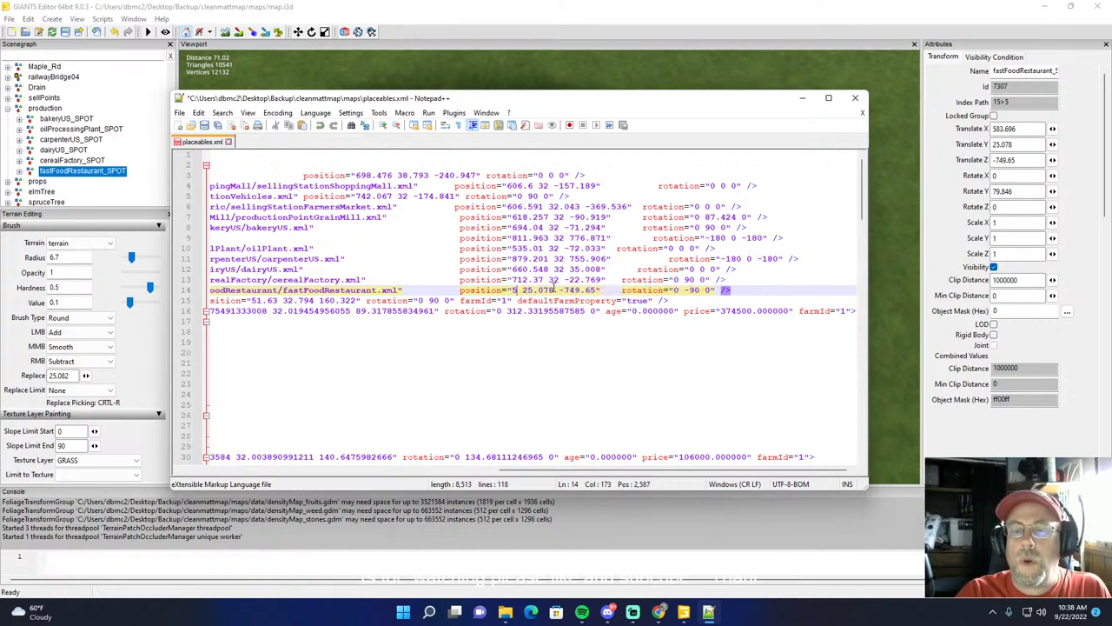
key(ctrl+v)
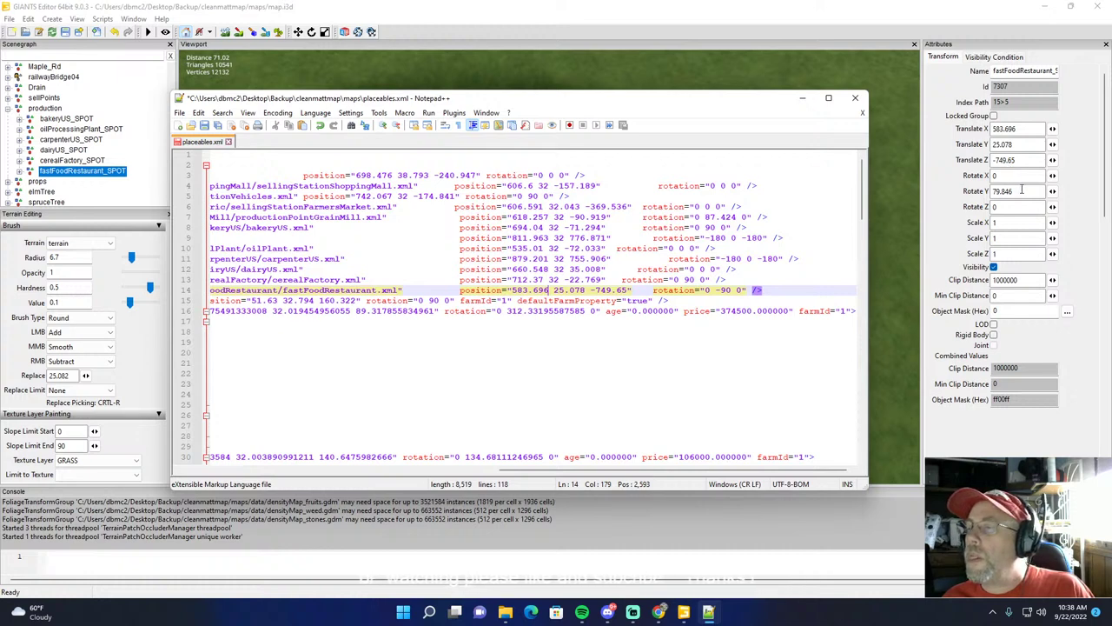
Step: Replace the Y rotation in the fastFoodRestaurant entry with 79.846, copied from the spot's Rotate Y in GIANTS Editor
click(1022, 190)
key(ctrl+c)
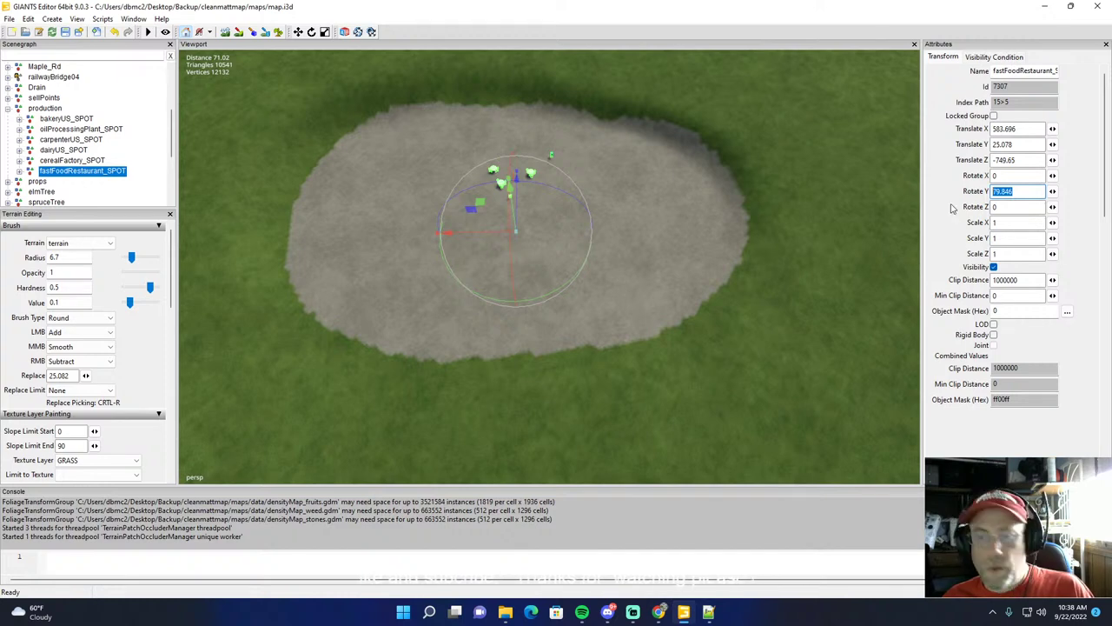
click(709, 612)
click(735, 290)
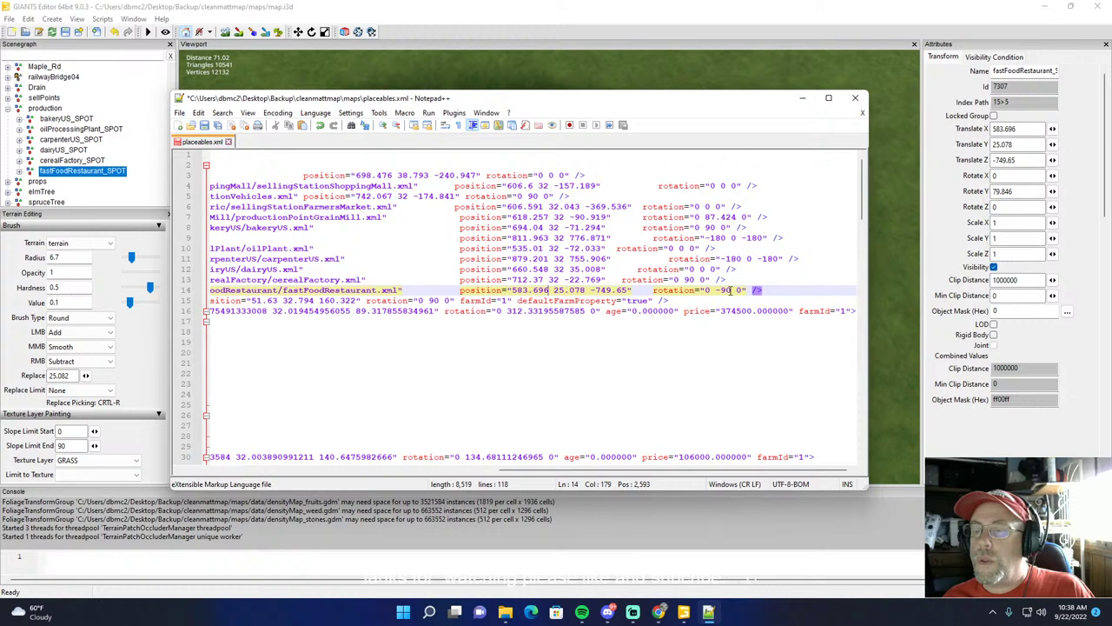
key(BackSpace)
key(BackSpace)
key(BackSpace)
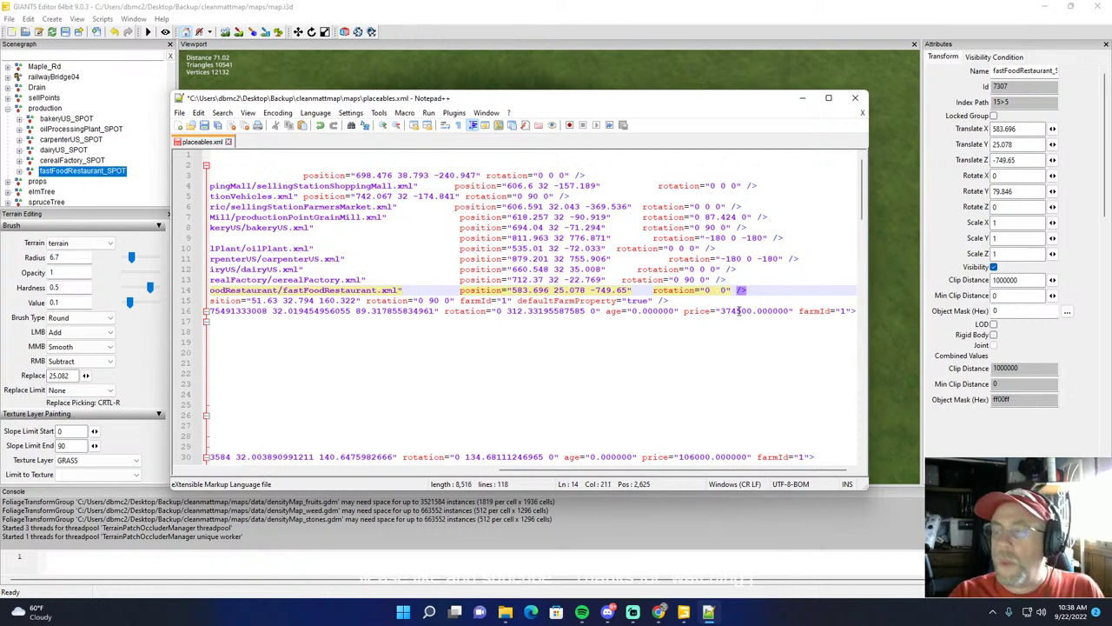
key(ctrl+v)
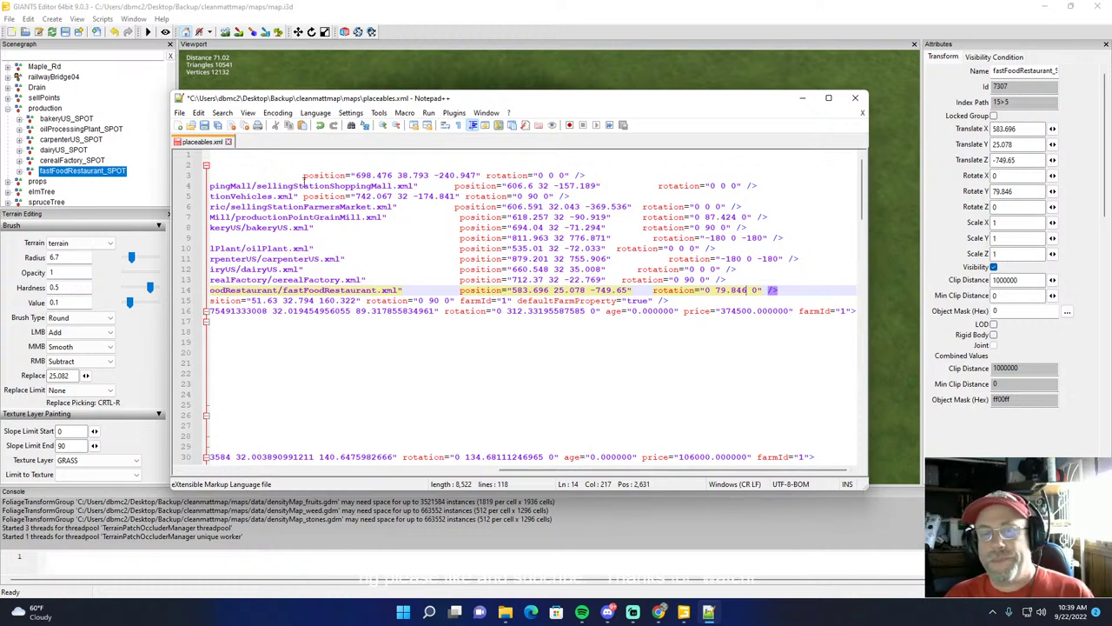
Step: Save the edited placeables.xml and close Notepad++
click(205, 125)
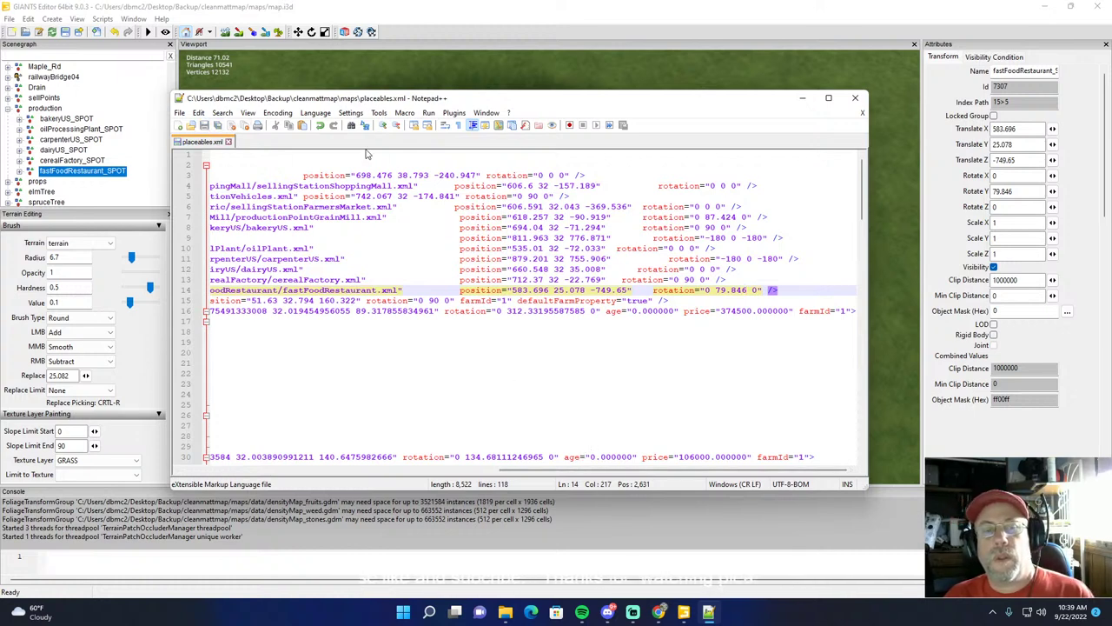
click(848, 97)
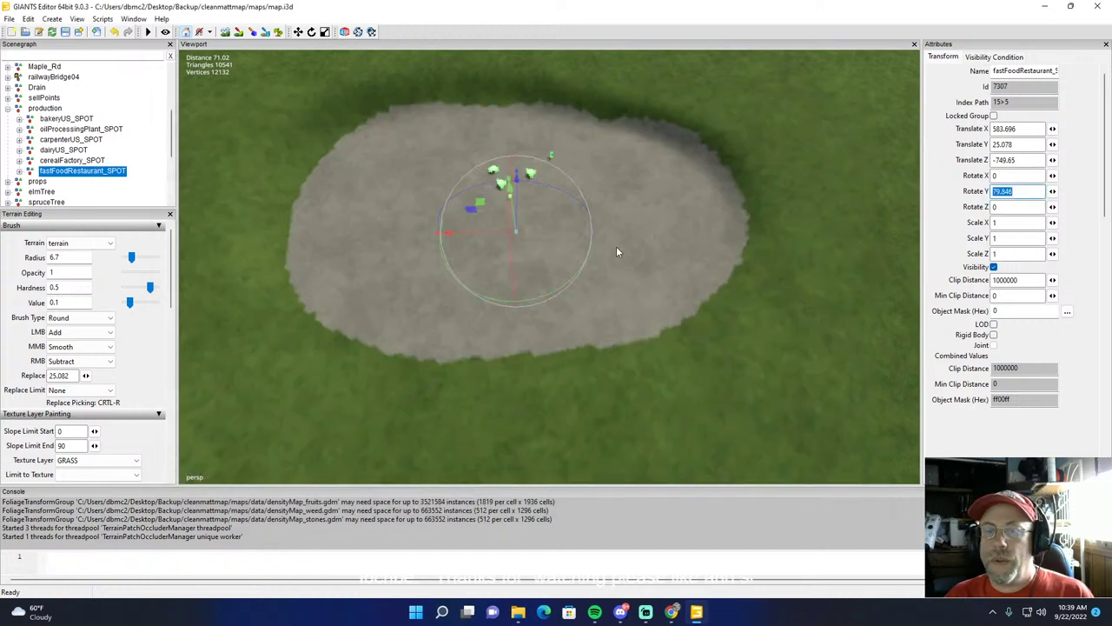
Step: Paint a horseshoe-shaped GRASS strip over the gravel pad around the restaurant spot, using a brush radius of 4.2
click(237, 33)
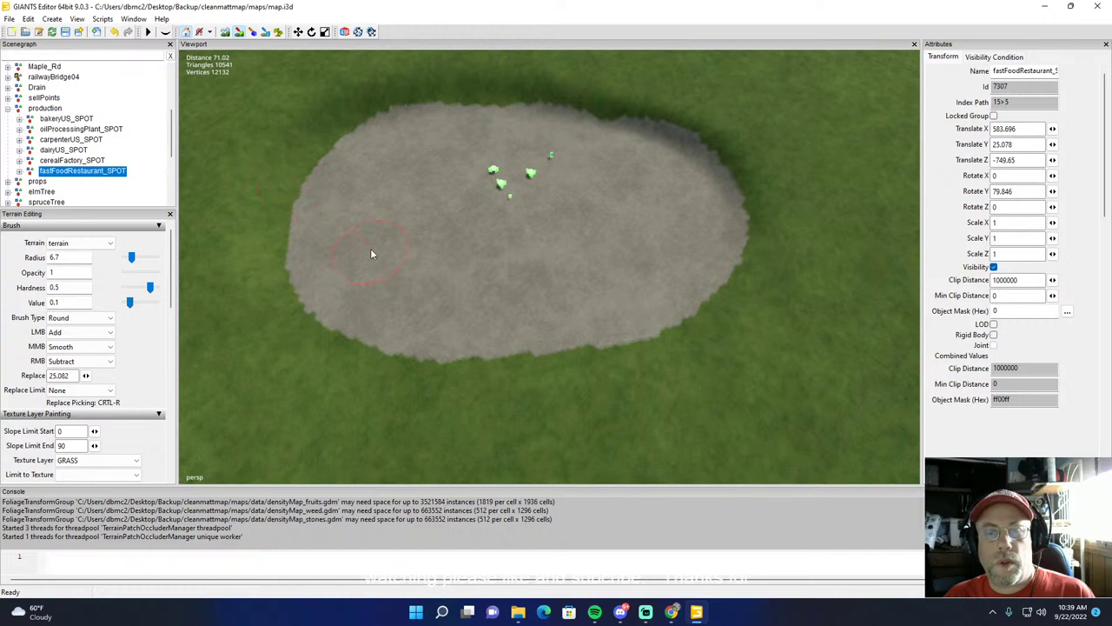
scroll(372, 246, down, 10)
scroll(372, 239, up, 4)
ctrl+scroll(374, 236, up, 1)
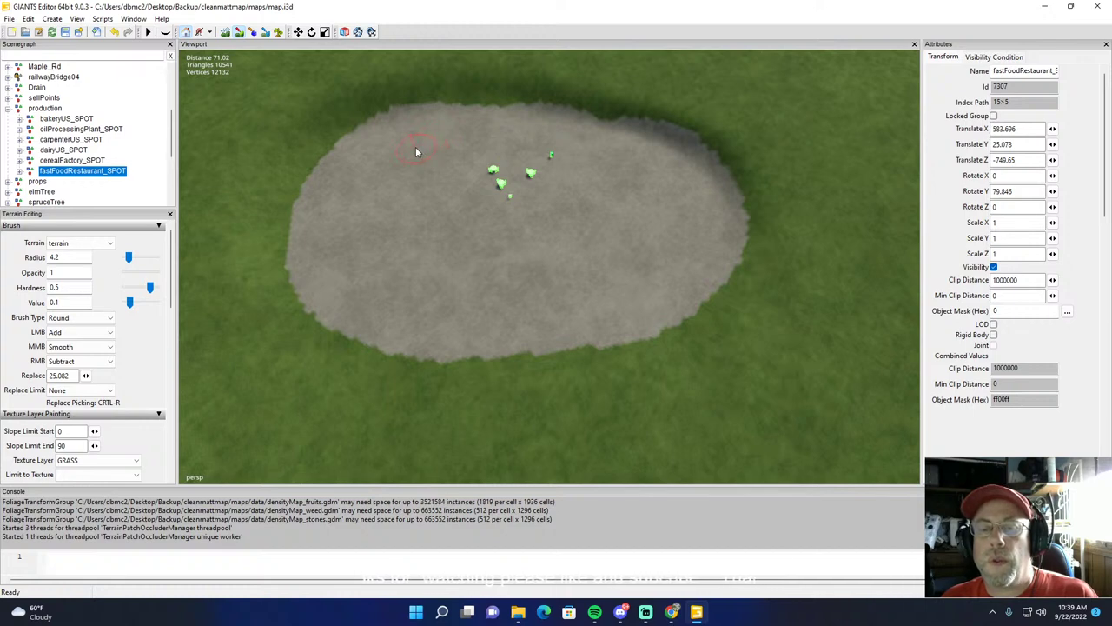
mouse_move(415, 152)
mouse_down()
mouse_move(387, 205)
mouse_move(390, 232)
mouse_up()
click(400, 262)
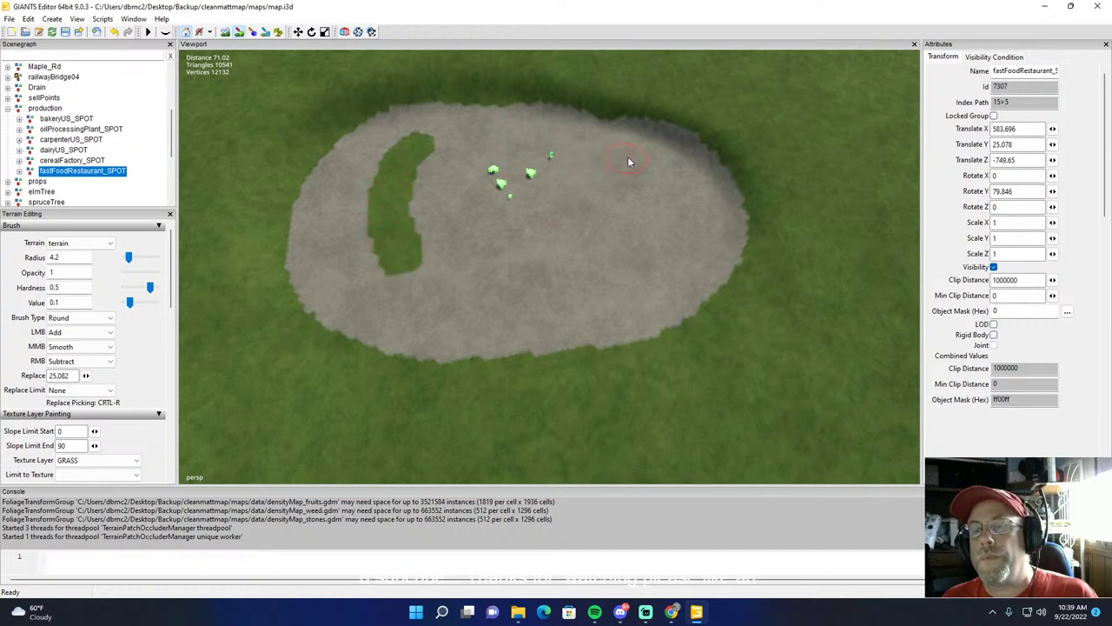
drag(629, 163, 641, 196)
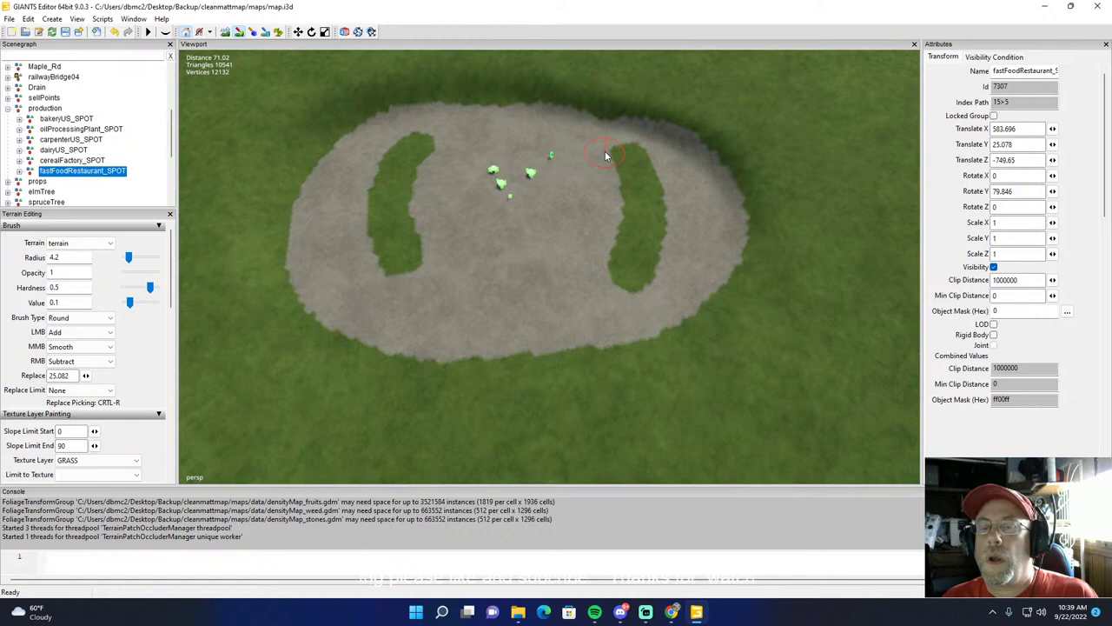
drag(606, 155, 510, 137)
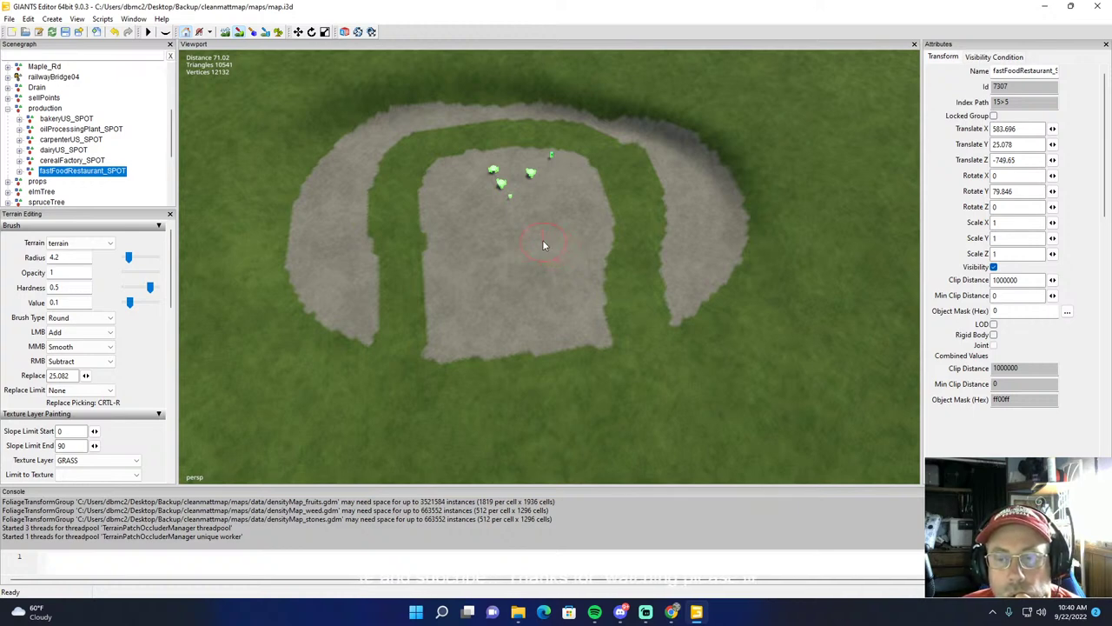
drag(398, 211, 404, 289)
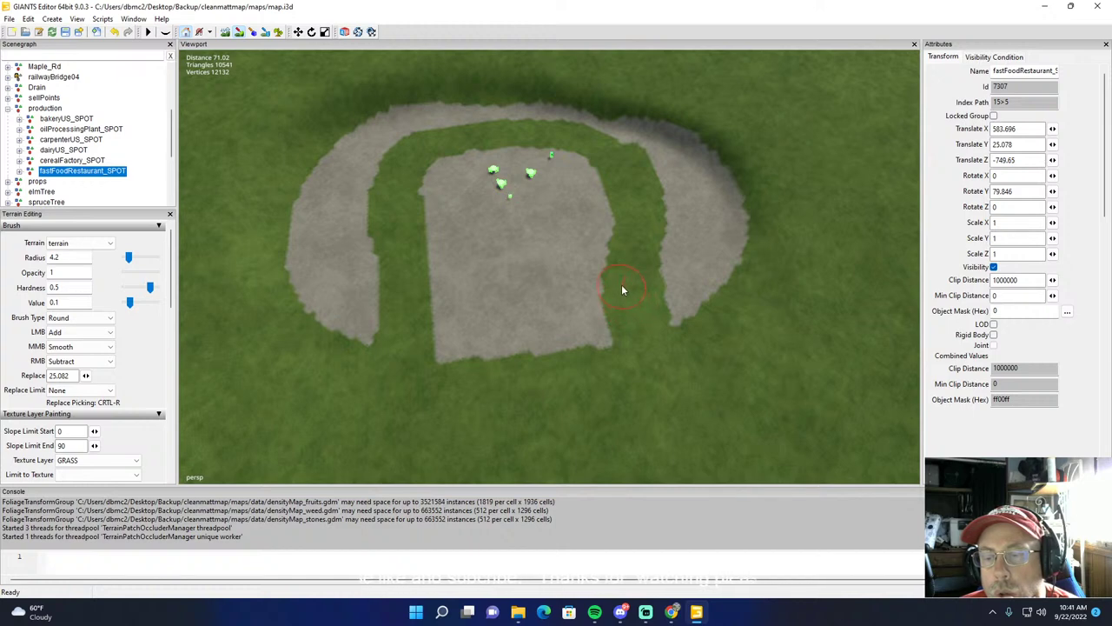
mouse_move(622, 289)
mouse_down()
mouse_move(636, 241)
mouse_move(622, 174)
mouse_up()
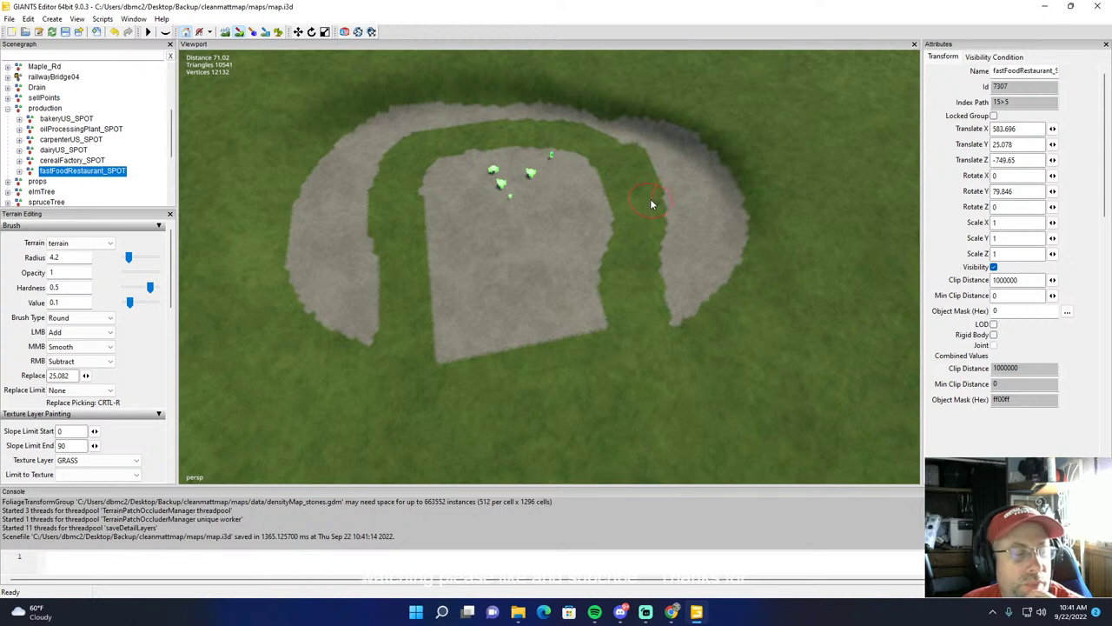
Step: Save the map.i3d scene and close GIANTS Editor
click(66, 35)
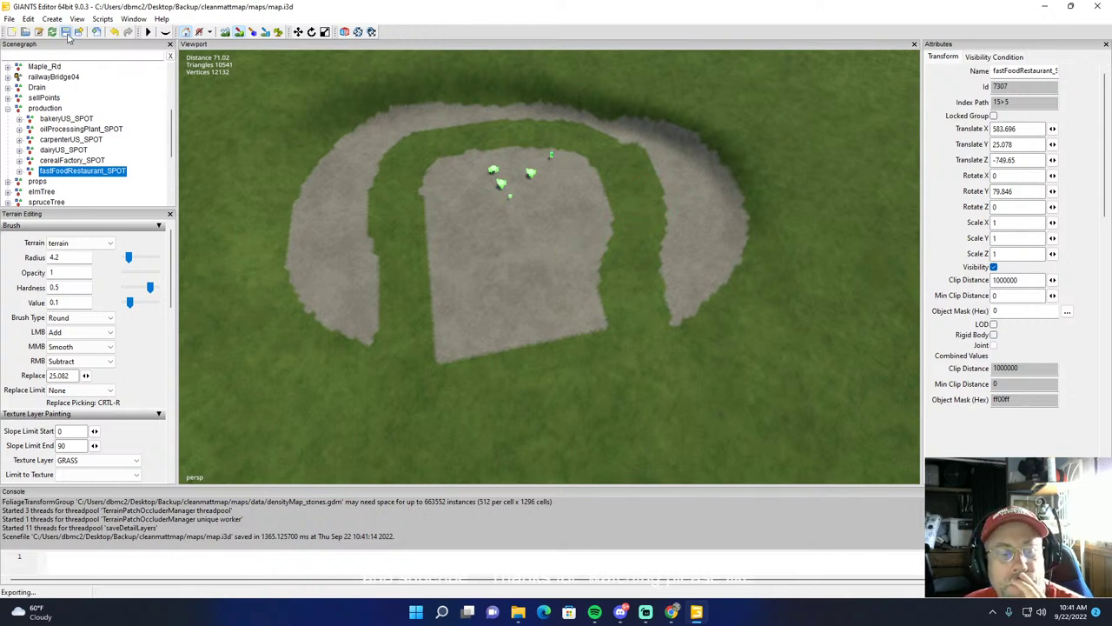
click(1094, 7)
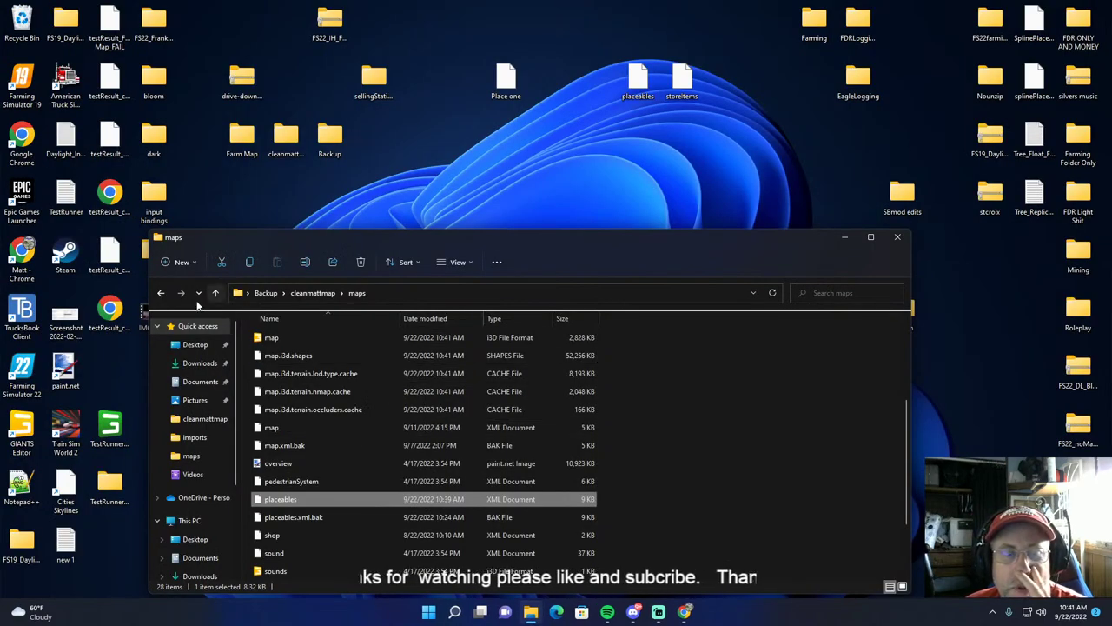
Step: Compress all contents of the Backup copy's cleanmattmap folder into a ZIP named modDesc and put it on the desktop
click(161, 293)
drag(289, 420, 505, 318)
right_click(388, 343)
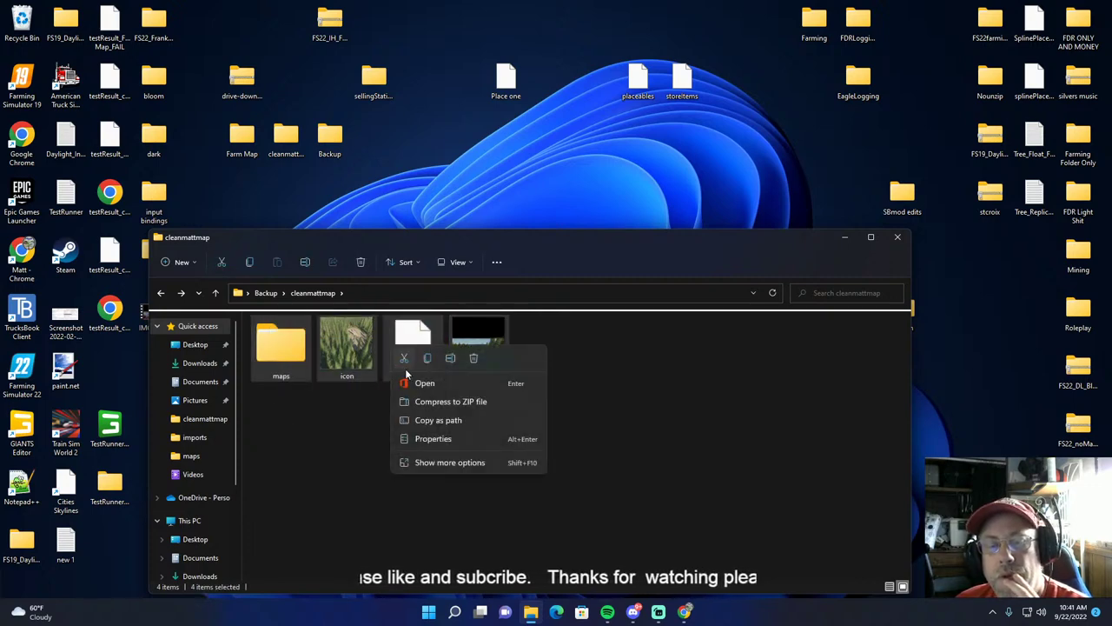
click(432, 402)
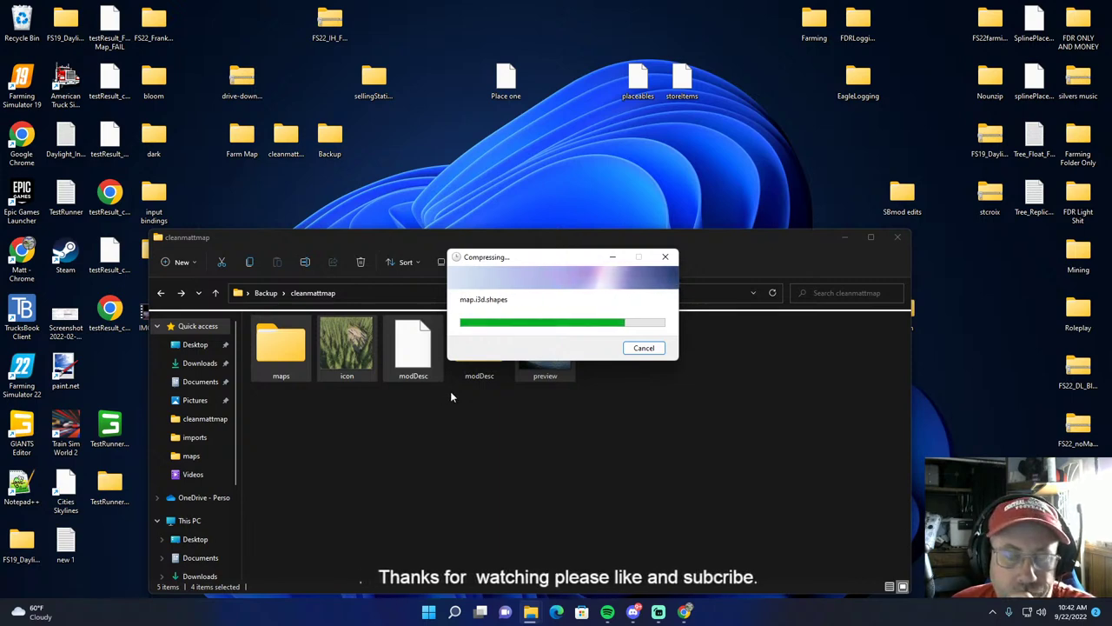
key(Return)
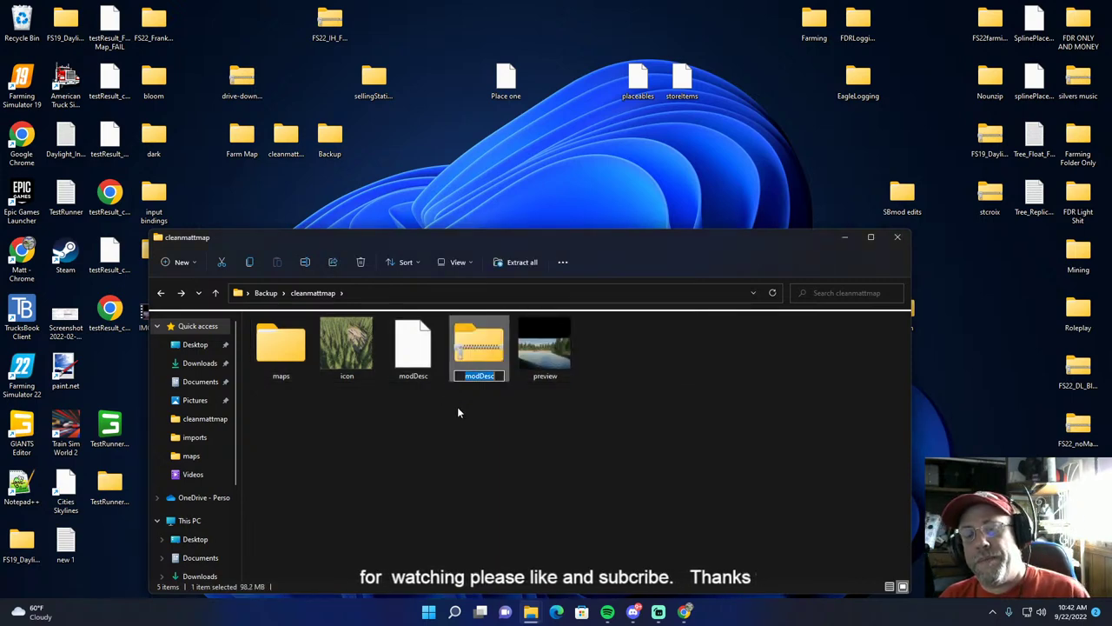
drag(477, 352, 566, 52)
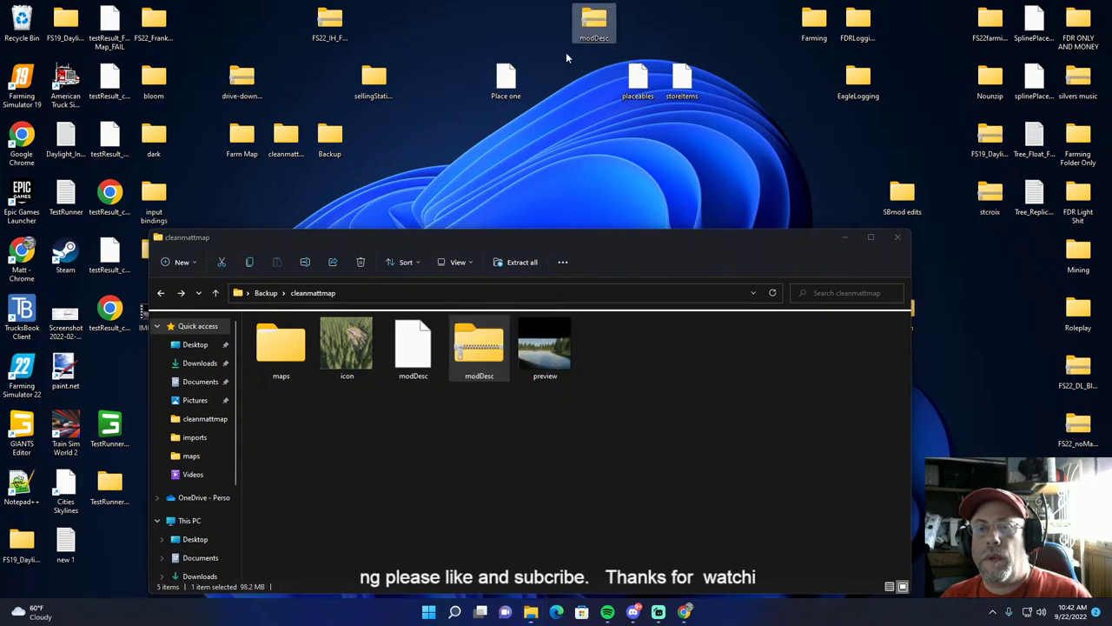
click(898, 236)
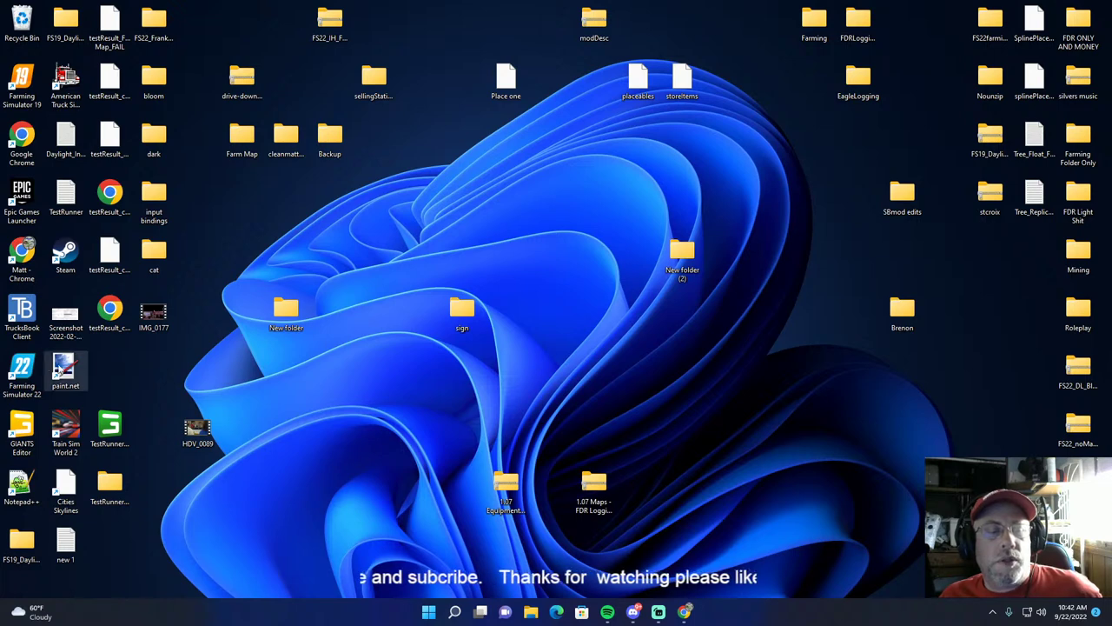
double_click(22, 370)
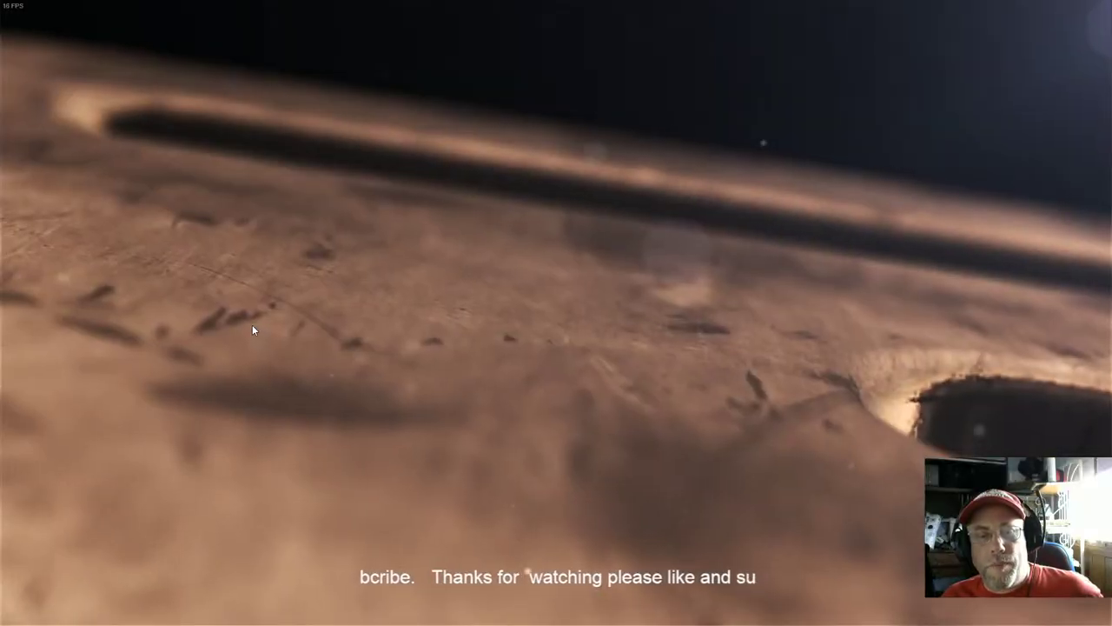
click(252, 325)
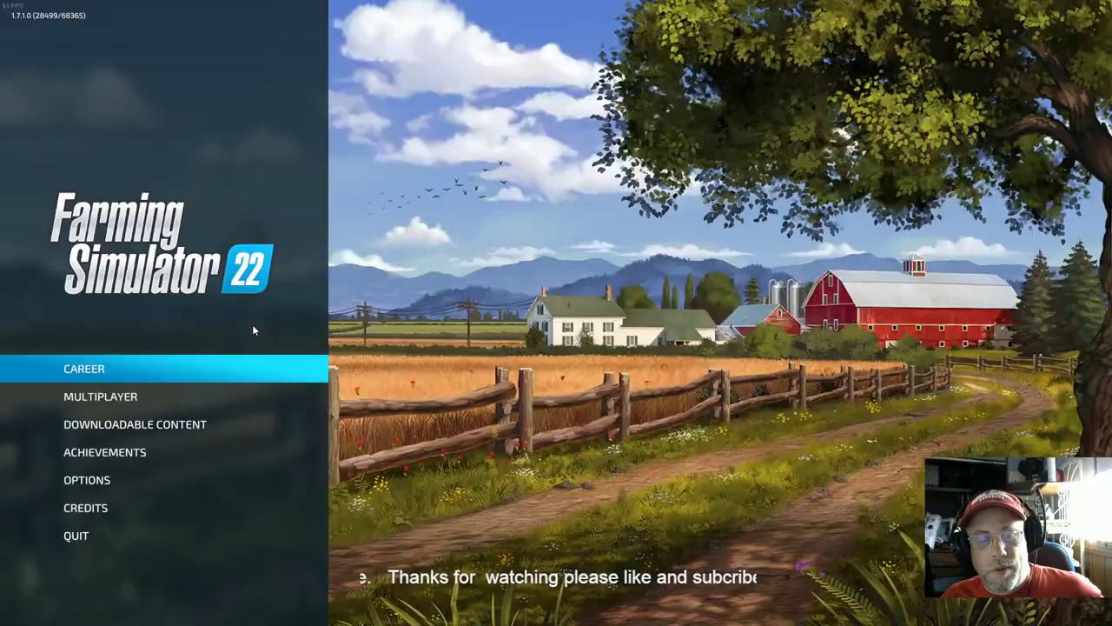
click(78, 535)
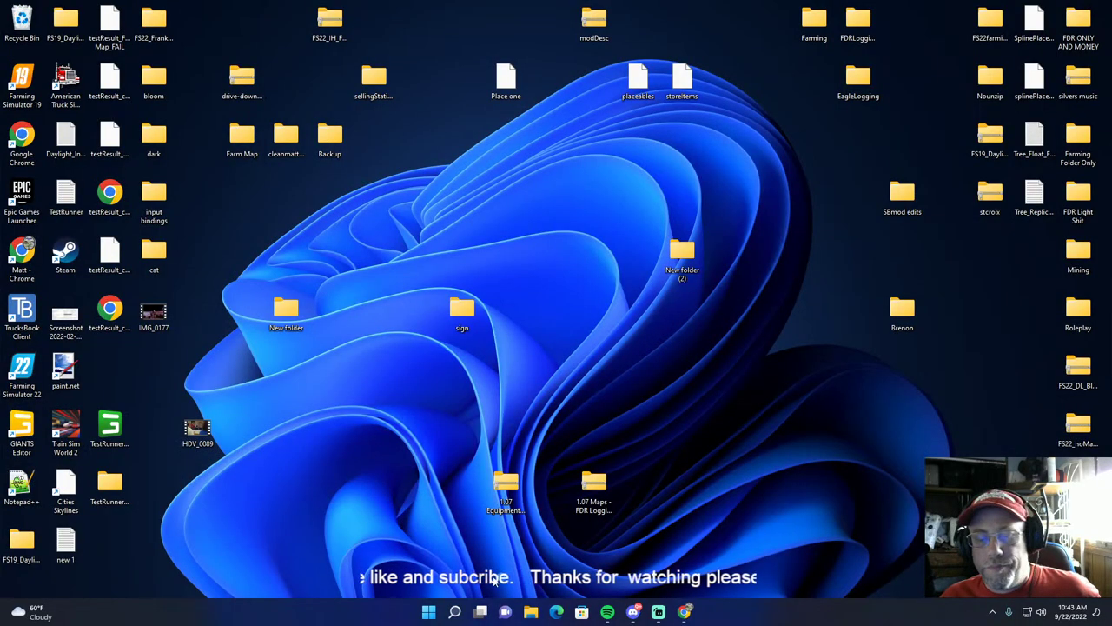
Step: Open the mods folder of FarmingSimulator2022 within Documents > My Games in File Explorer
click(531, 612)
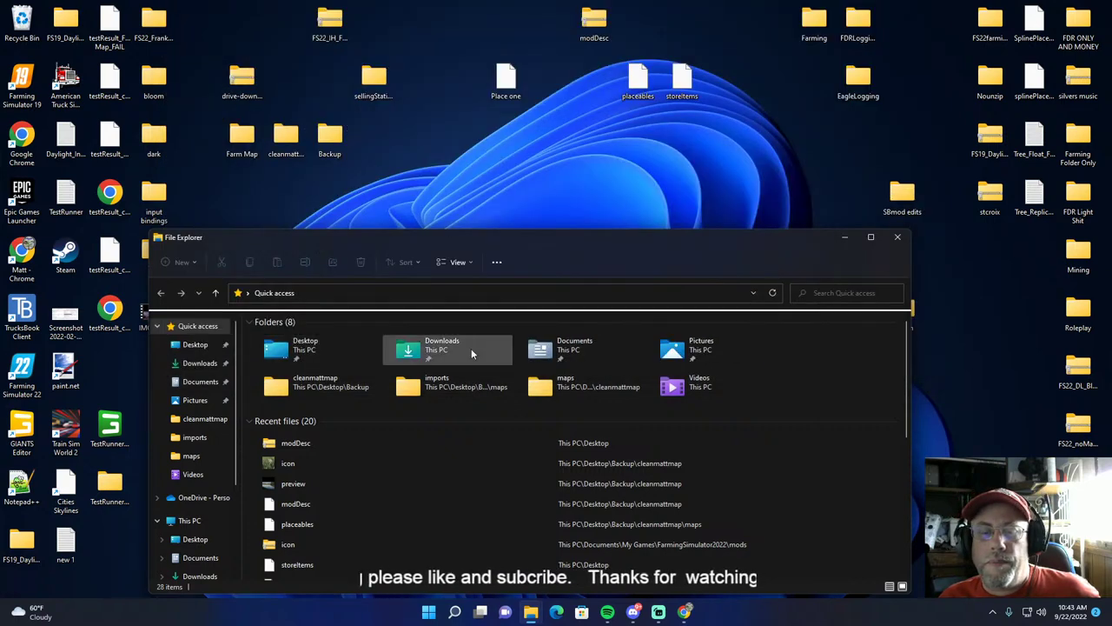
double_click(544, 354)
double_click(304, 373)
double_click(303, 354)
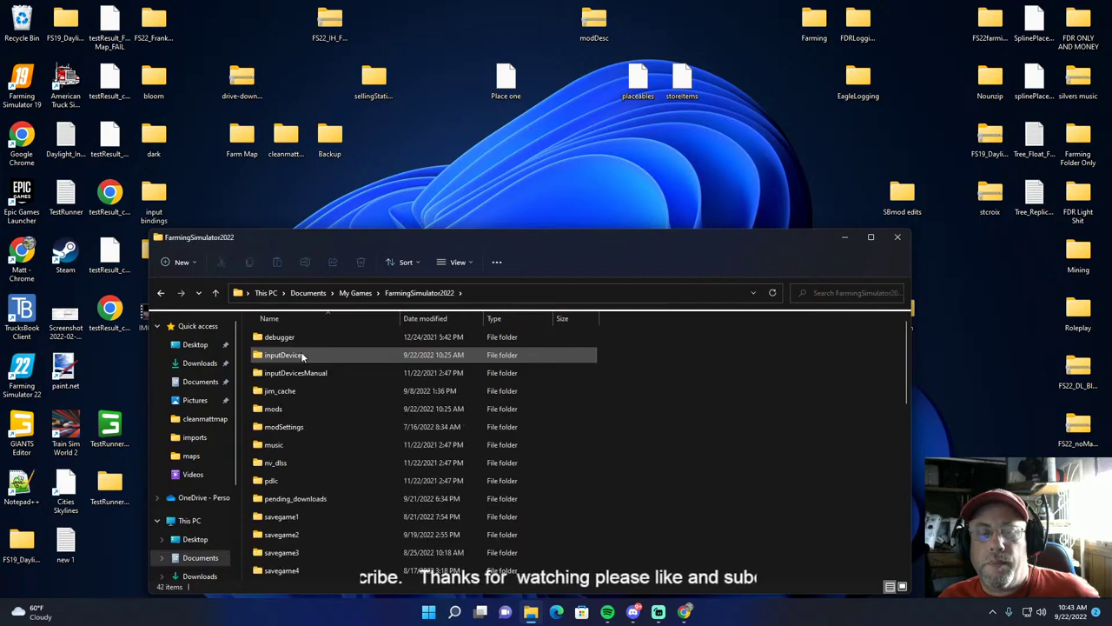
double_click(279, 409)
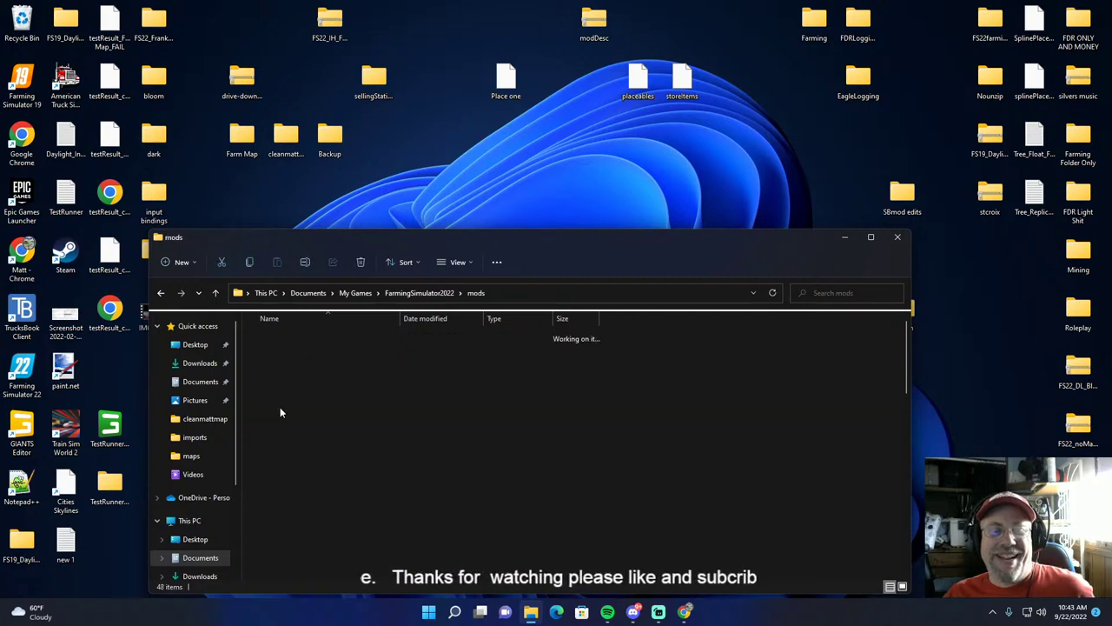
Step: Delete the old icon ZIP from the mods folder and move the modDesc ZIP in from the desktop
scroll(276, 445, down, 10)
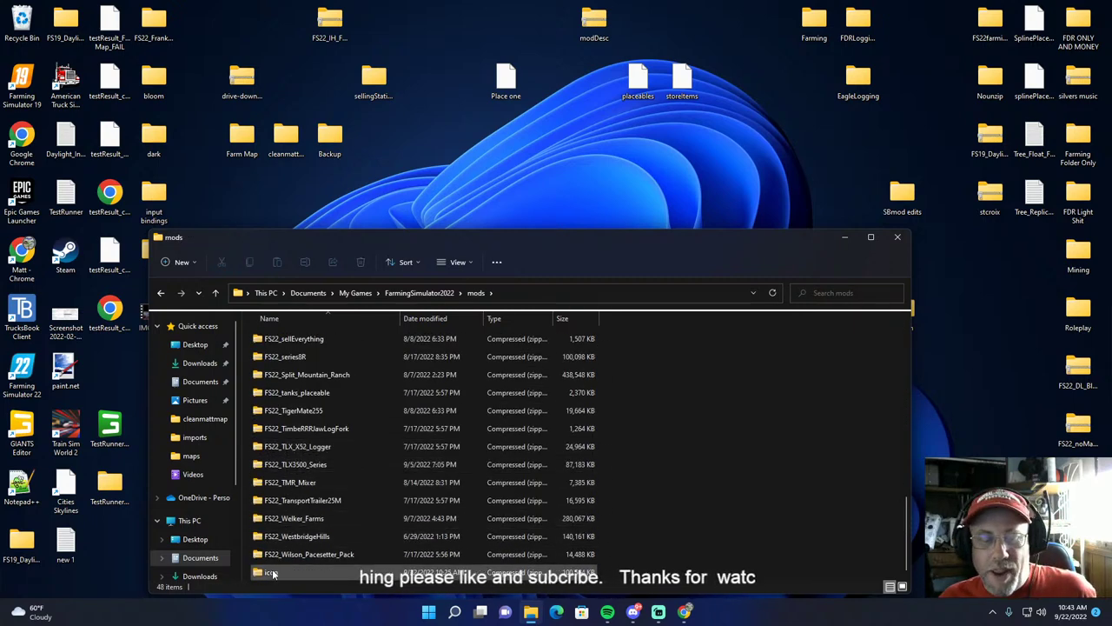
right_click(272, 572)
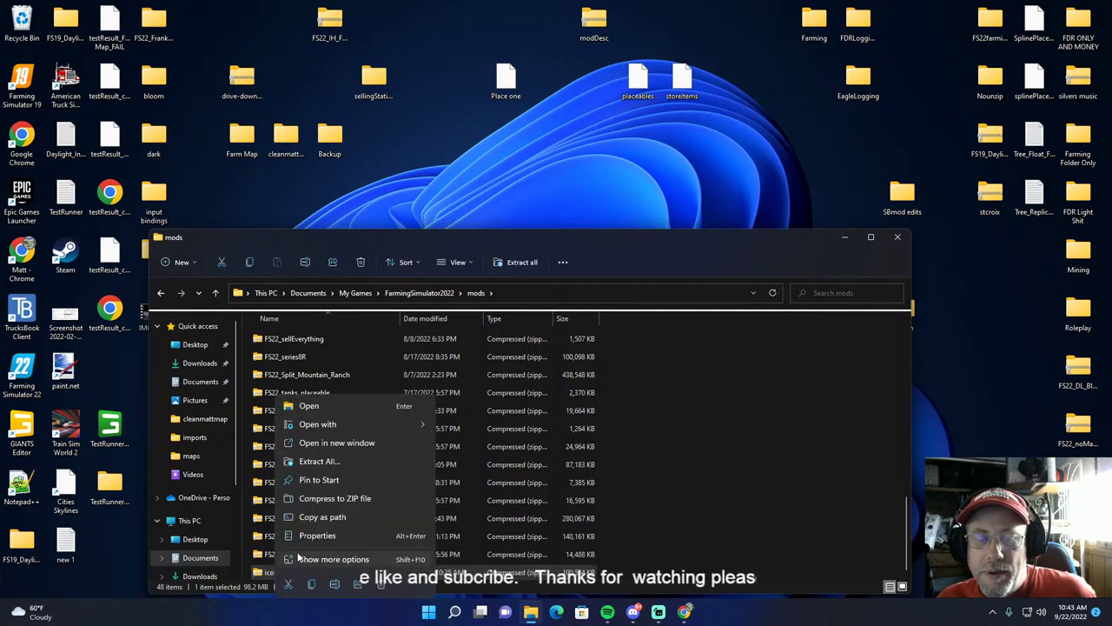
click(380, 584)
drag(594, 21, 617, 87)
drag(708, 377, 706, 378)
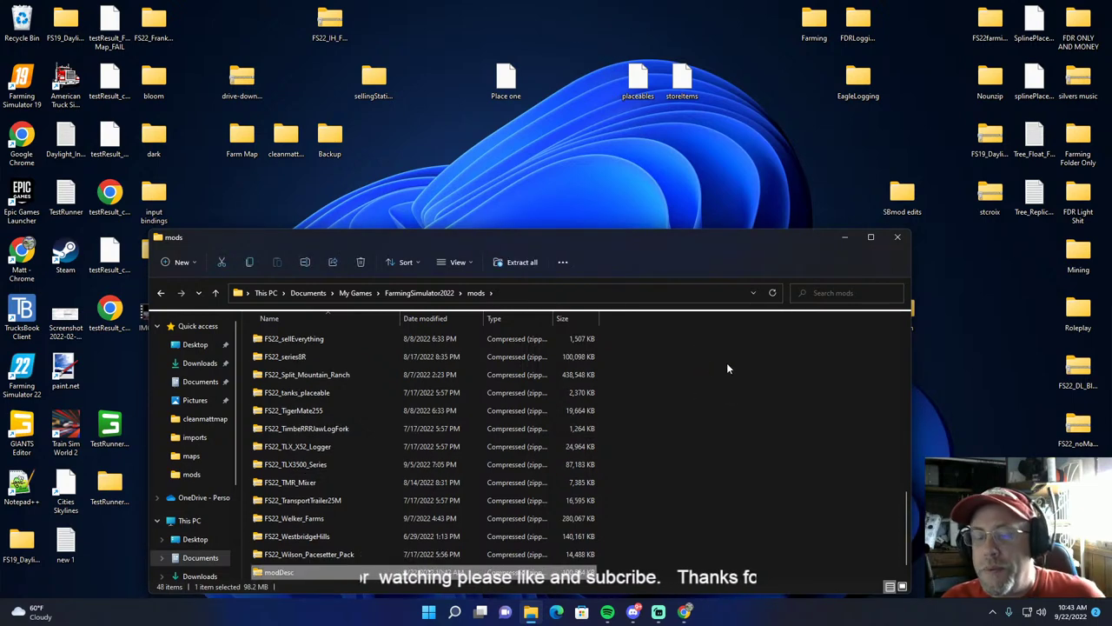
click(899, 237)
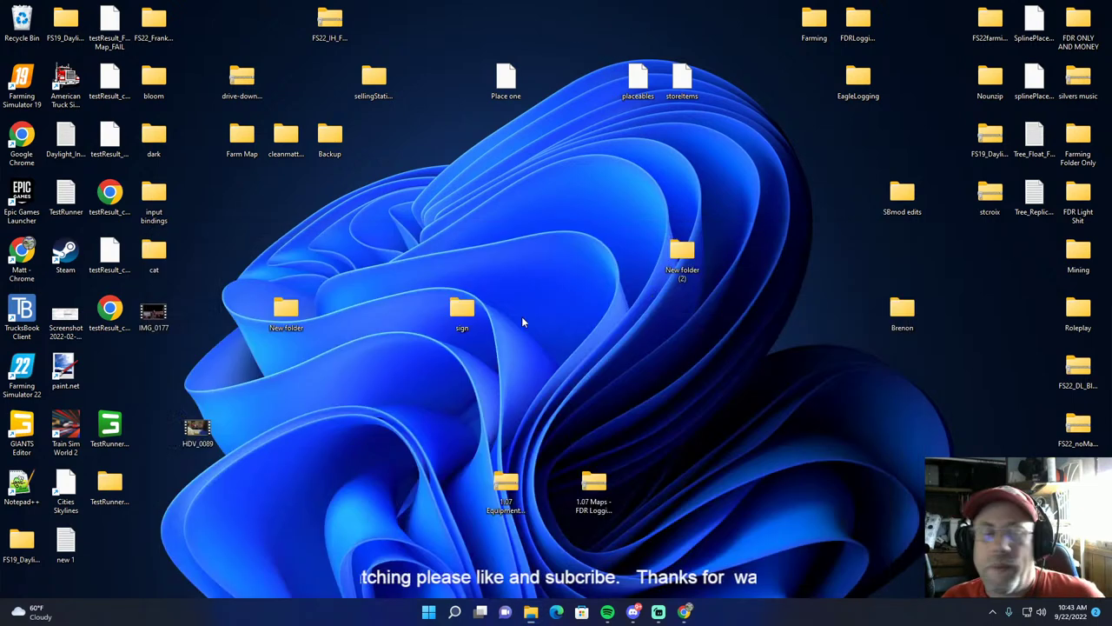
Step: Launch Farming Simulator 22 and open the career game saves
double_click(31, 369)
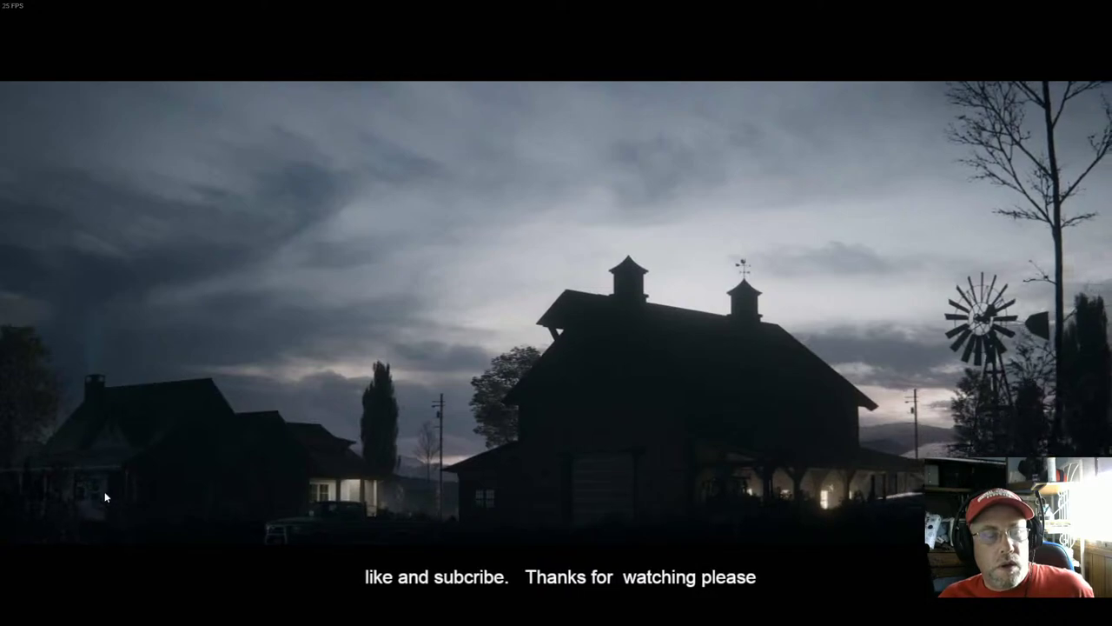
click(76, 529)
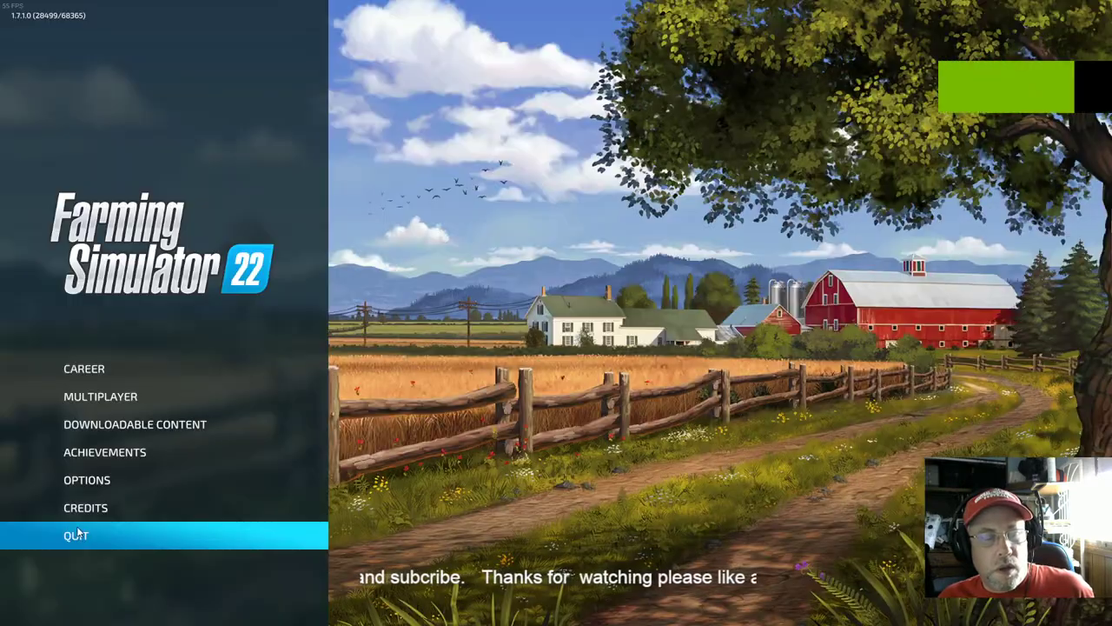
click(83, 369)
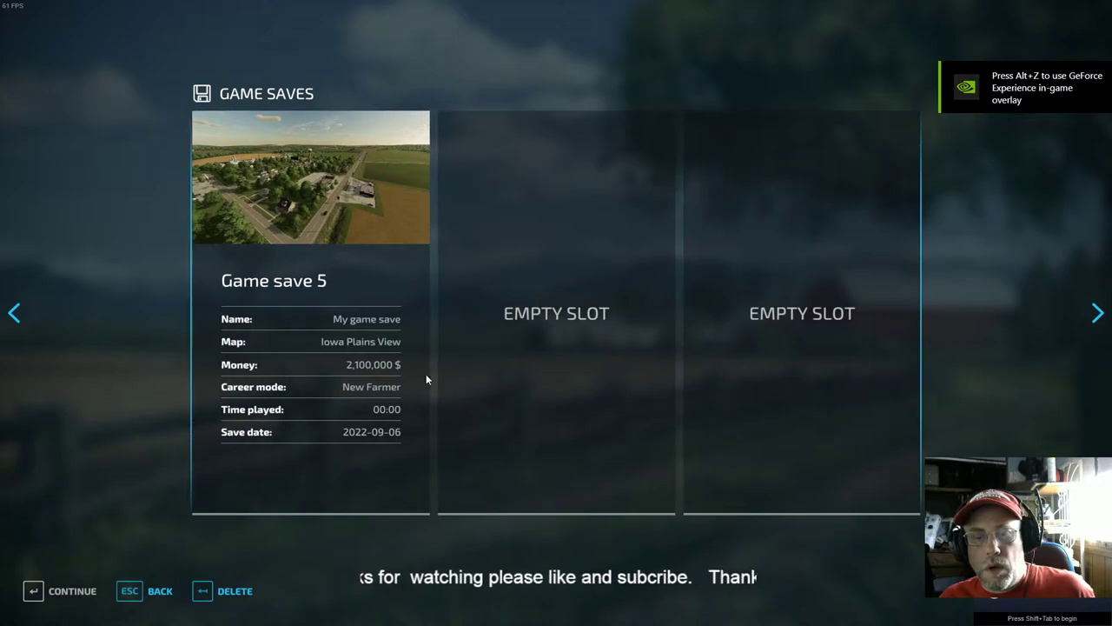
Step: Start a new career game on the Dark Forest The Next Chapter map
click(82, 587)
click(83, 590)
scroll(249, 436, down, 14)
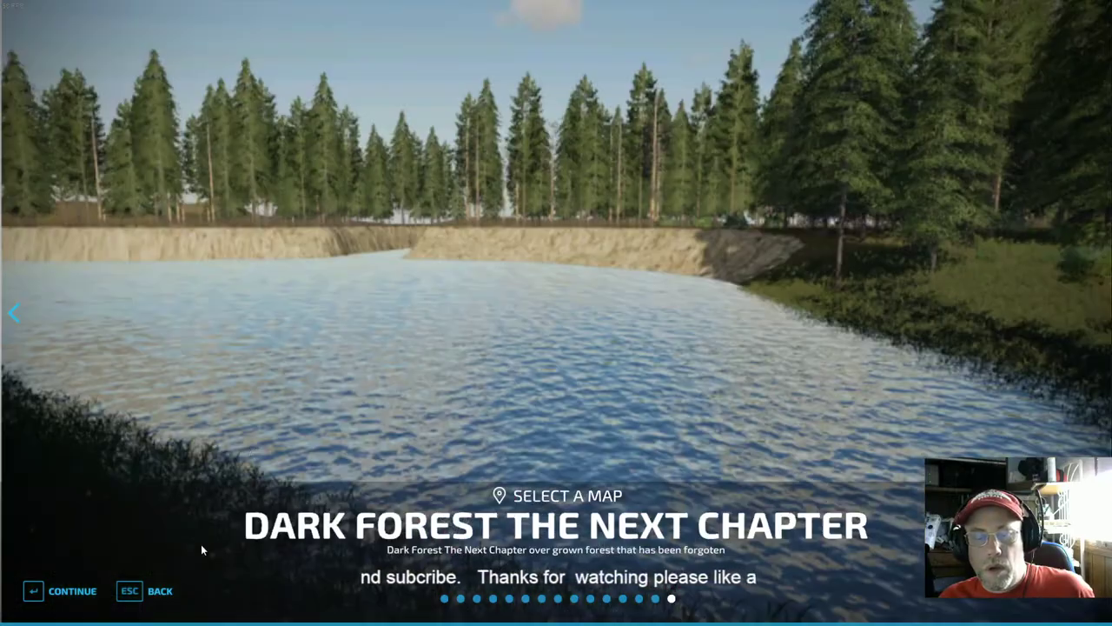
click(67, 591)
click(68, 591)
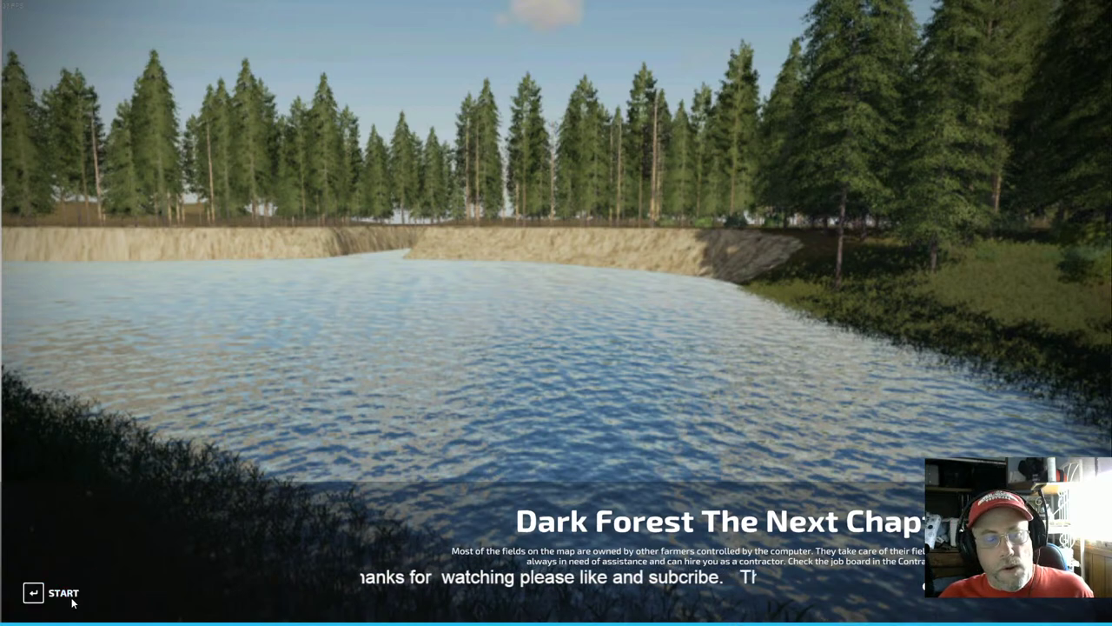
click(73, 599)
key(Escape)
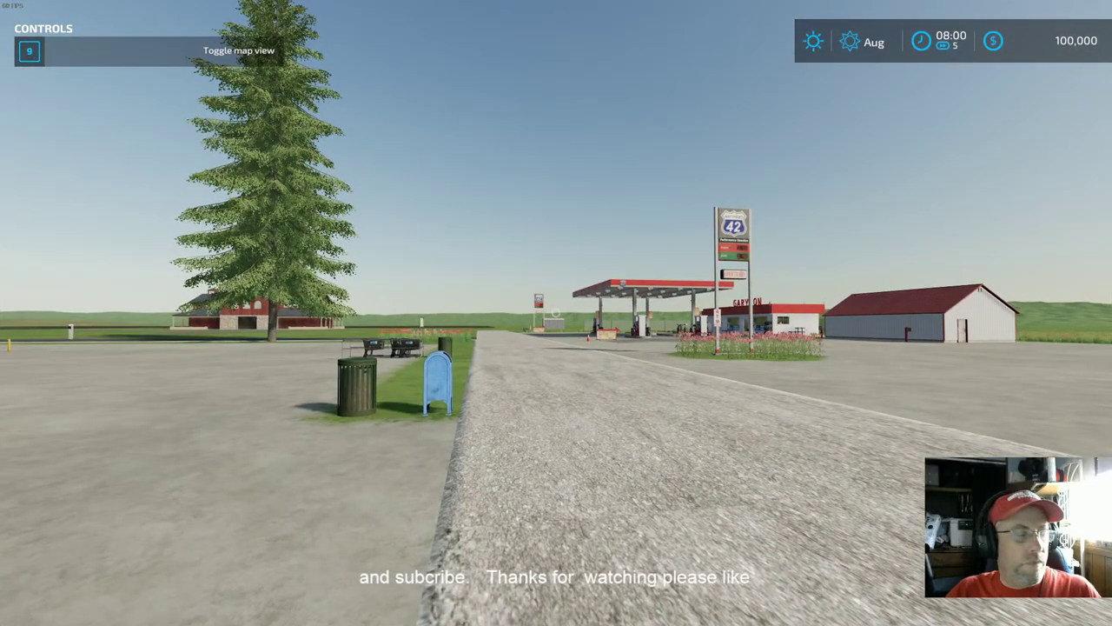
Step: Find the Fast Food Restaurant unloading point on the in-game map and visit it
key(Escape)
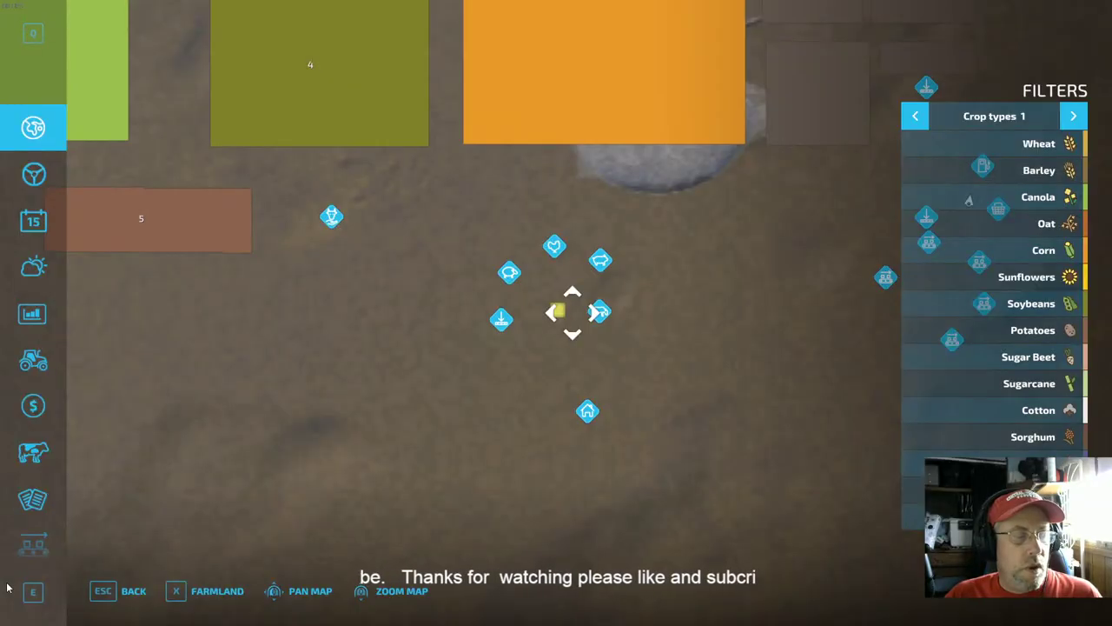
key(w)
key(d)
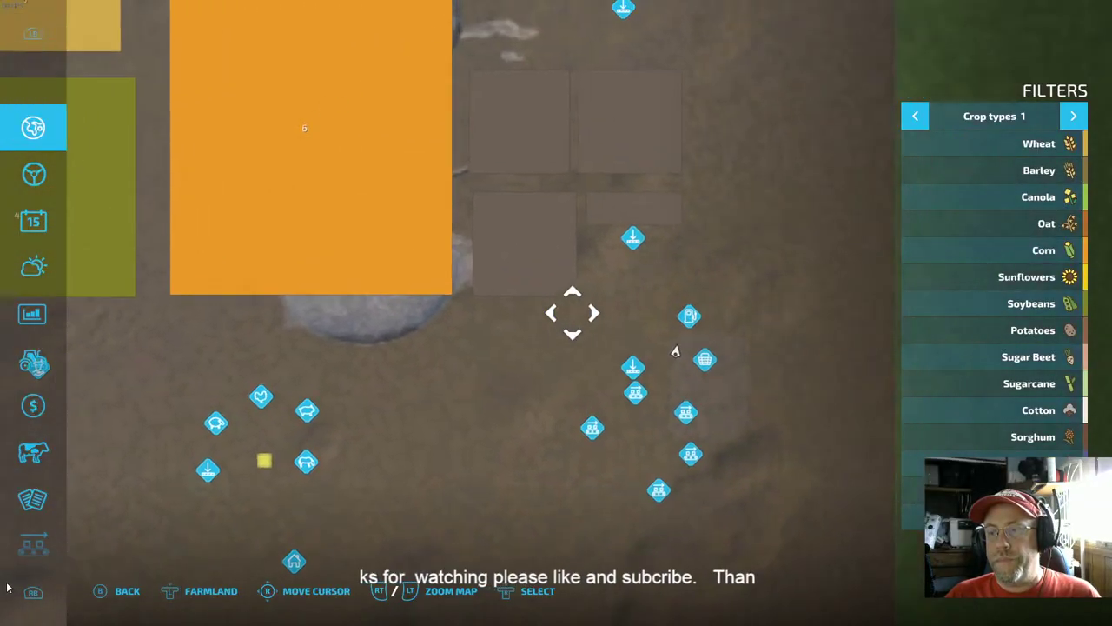
key(w)
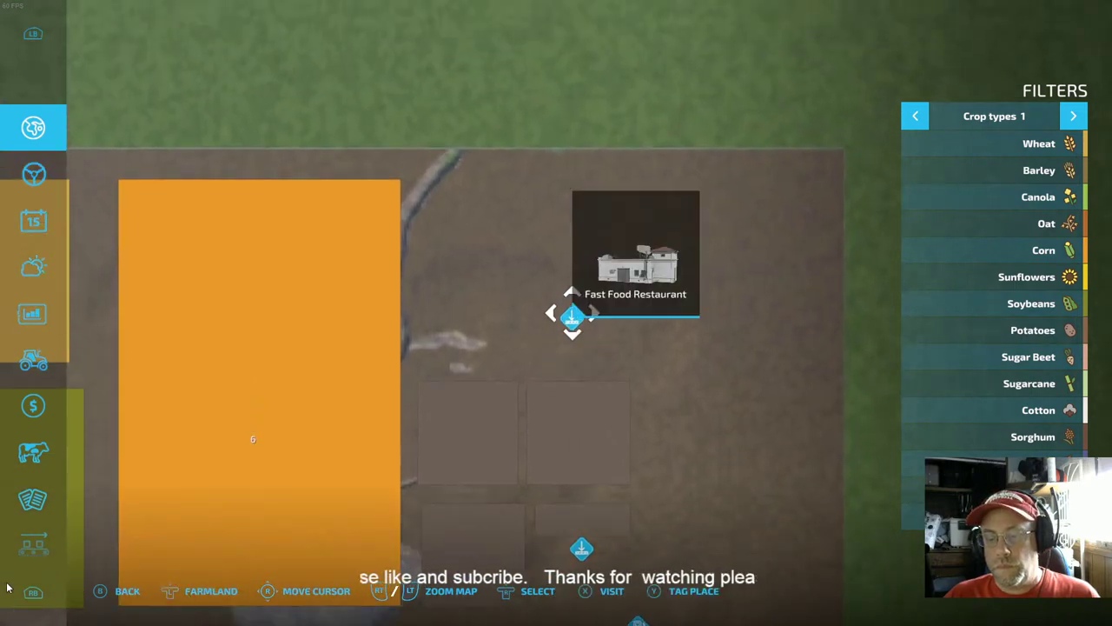
key(x)
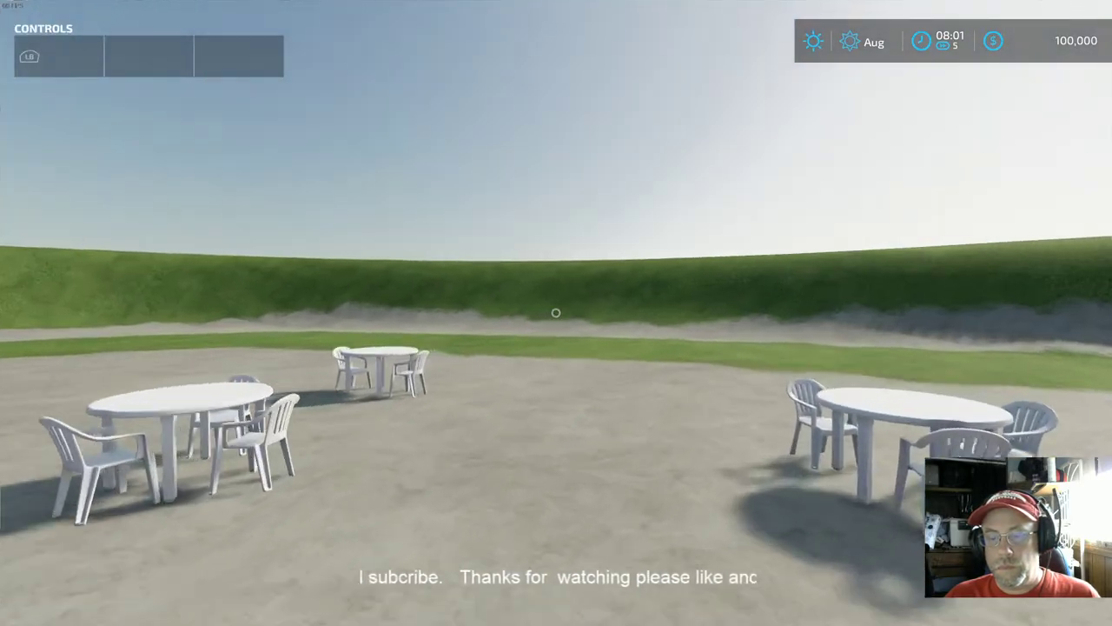
Step: Walk around the diner to examine its side walls, storefront, awnings and roof sign
key(w)
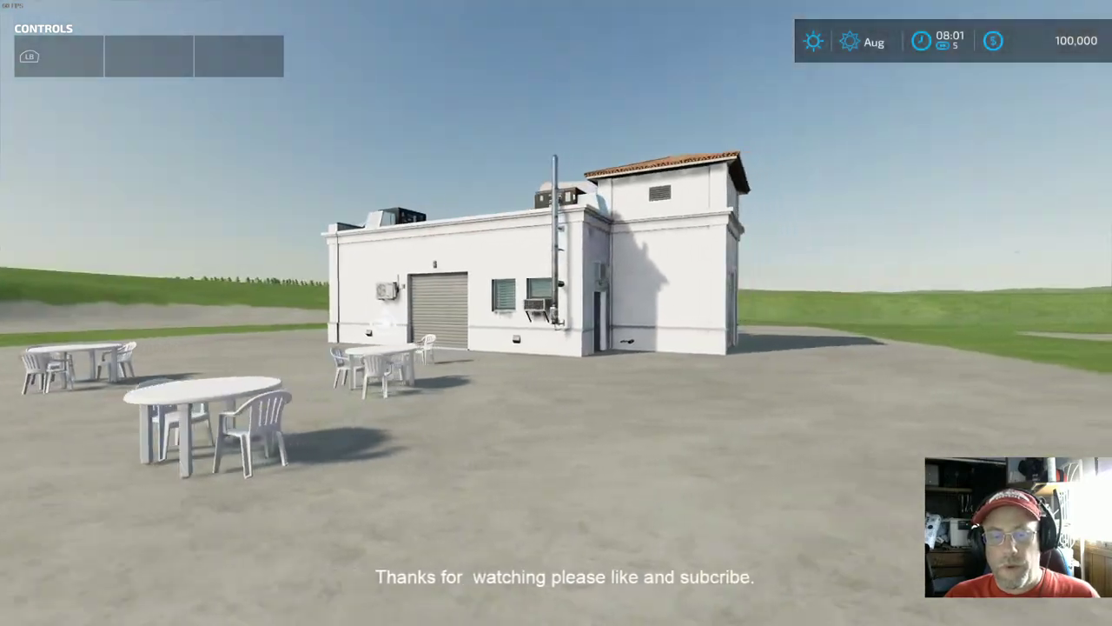
key(w)
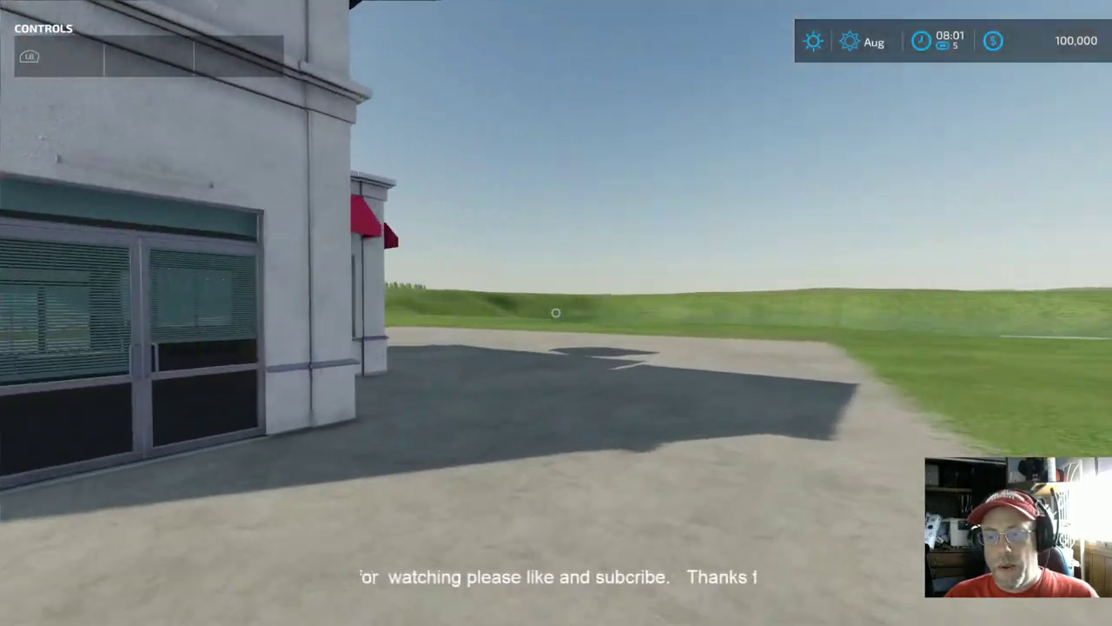
key(w)
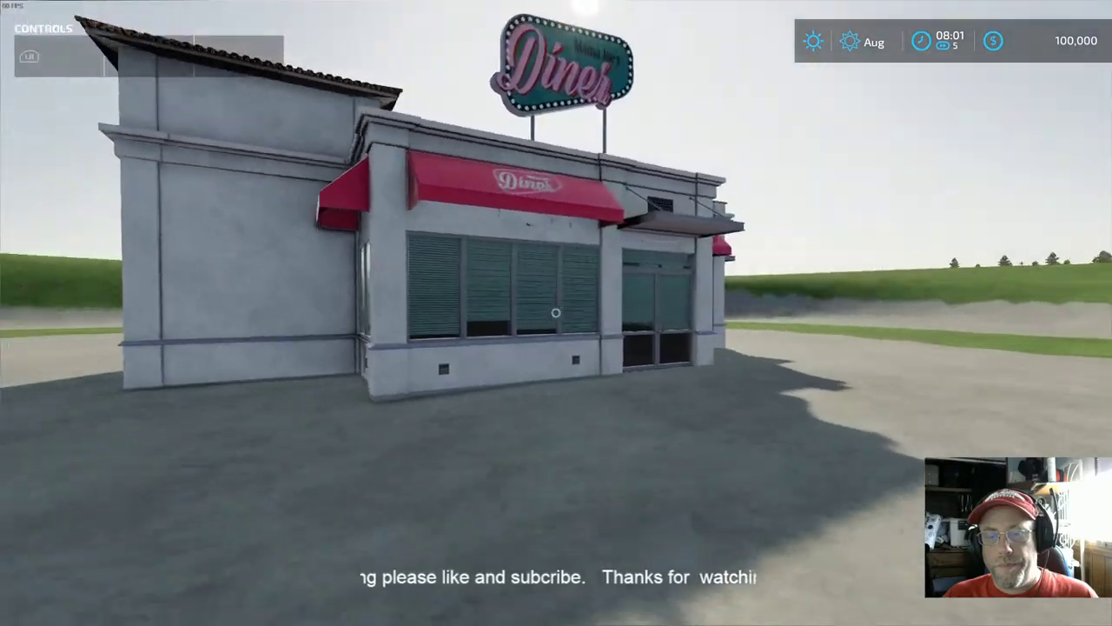
key(s)
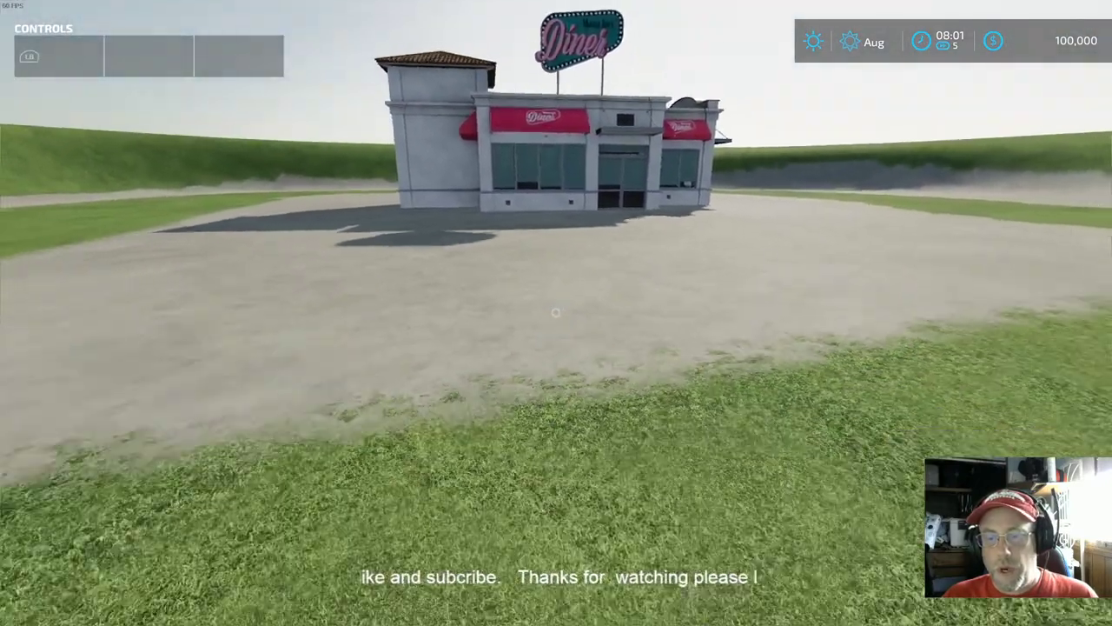
key(w)
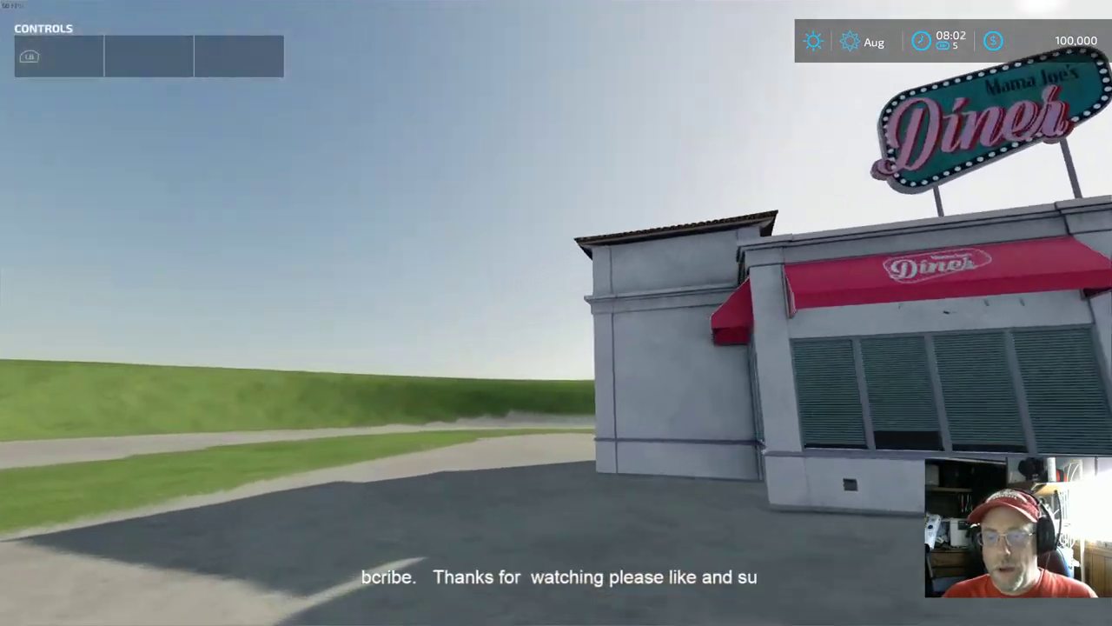
key(w)
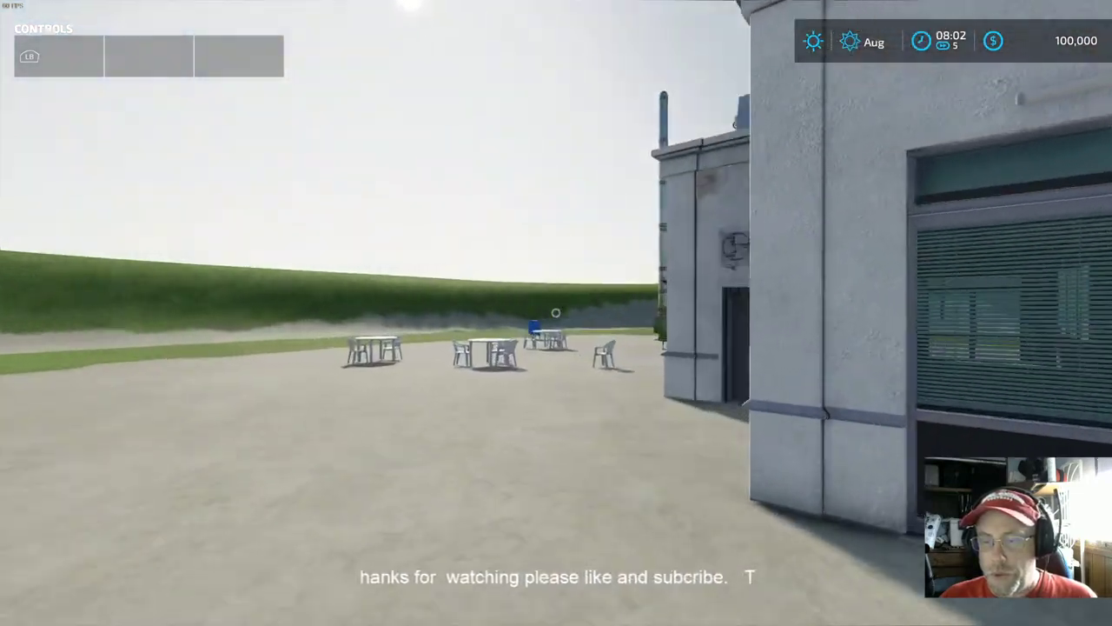
Step: Examine the unloading trigger by the rear roller door, and the diner's glass front entrance
key(w)
key(w)
key(s)
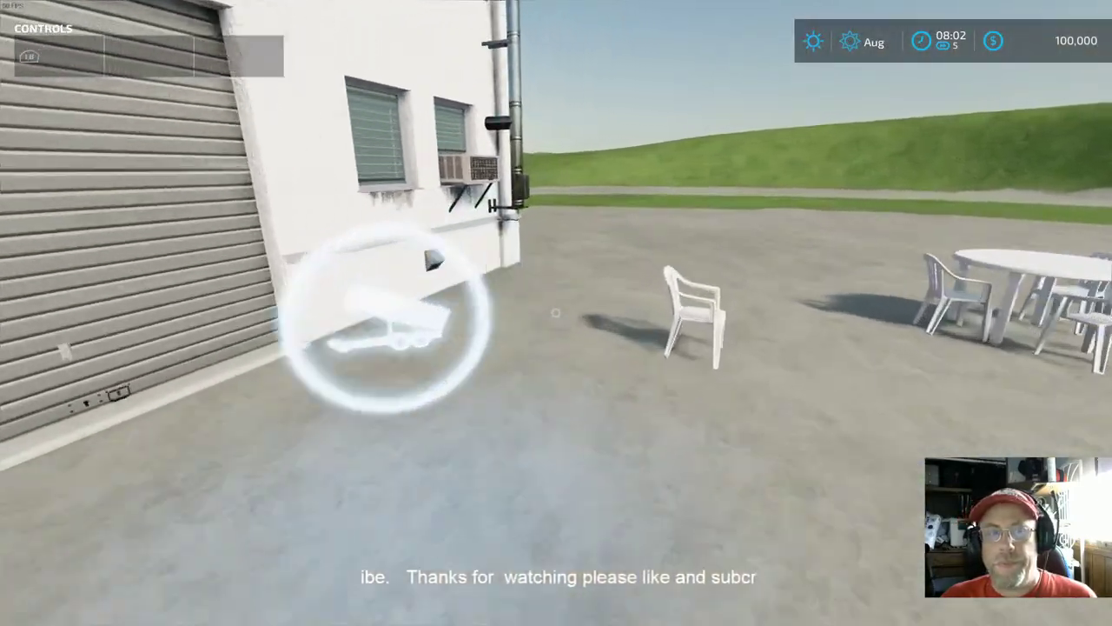
key(s)
key(w)
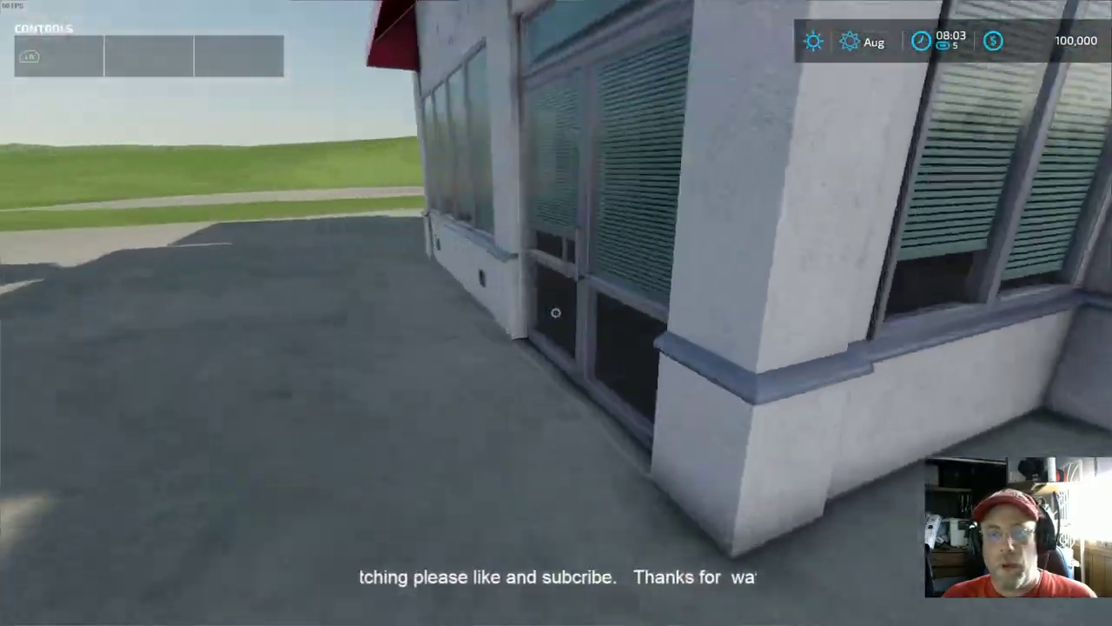
key(s)
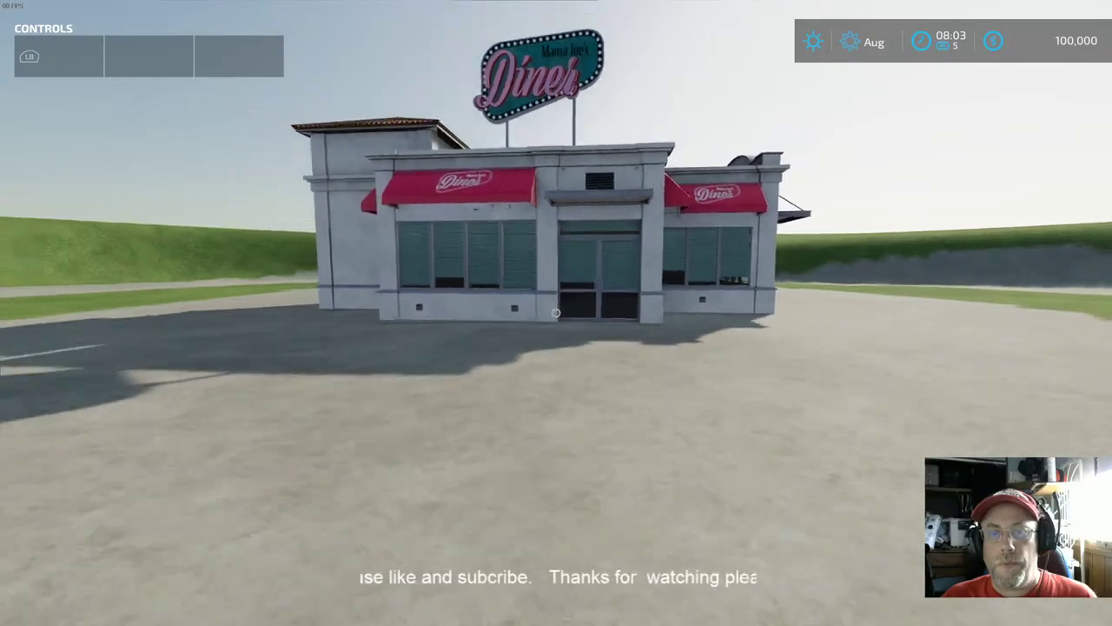
Step: Inspect the painted gravel and grass borders around the diner lot
key(w)
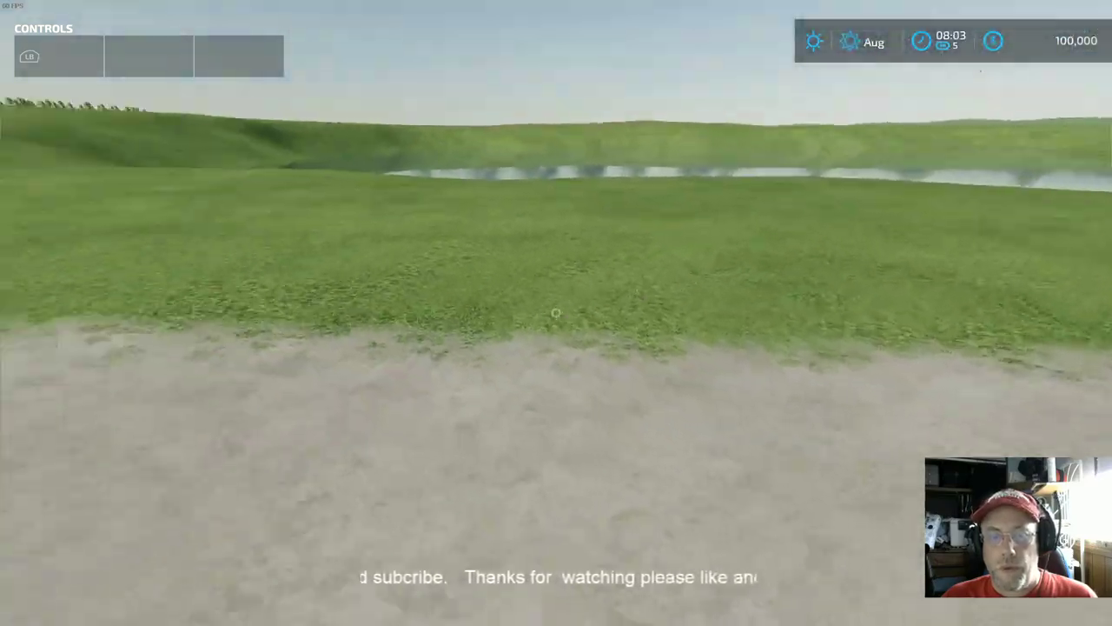
key(w)
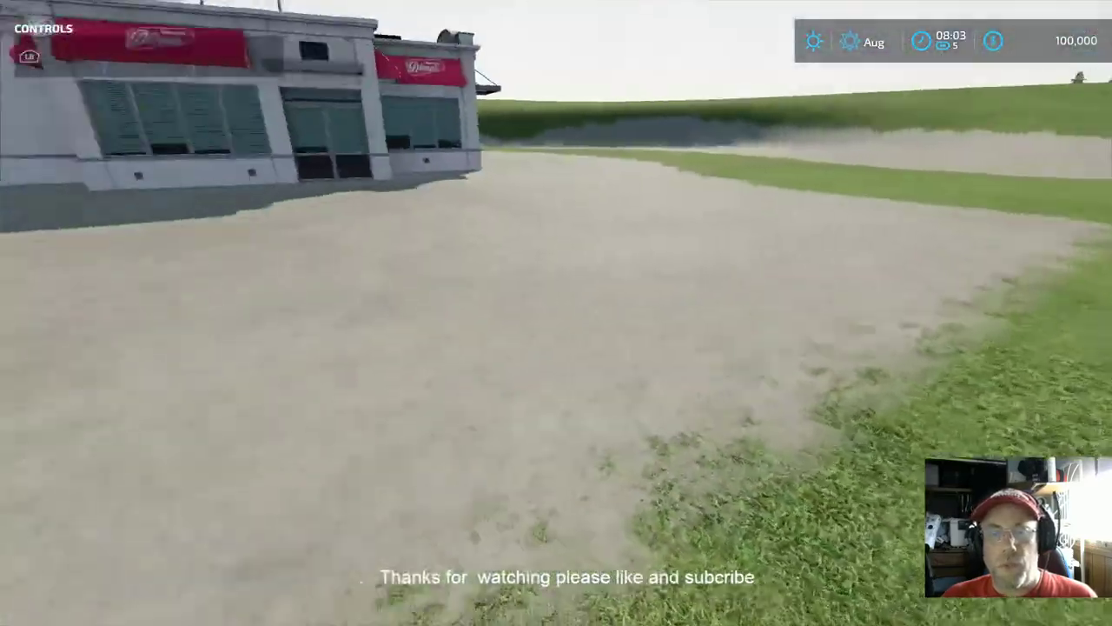
key(w)
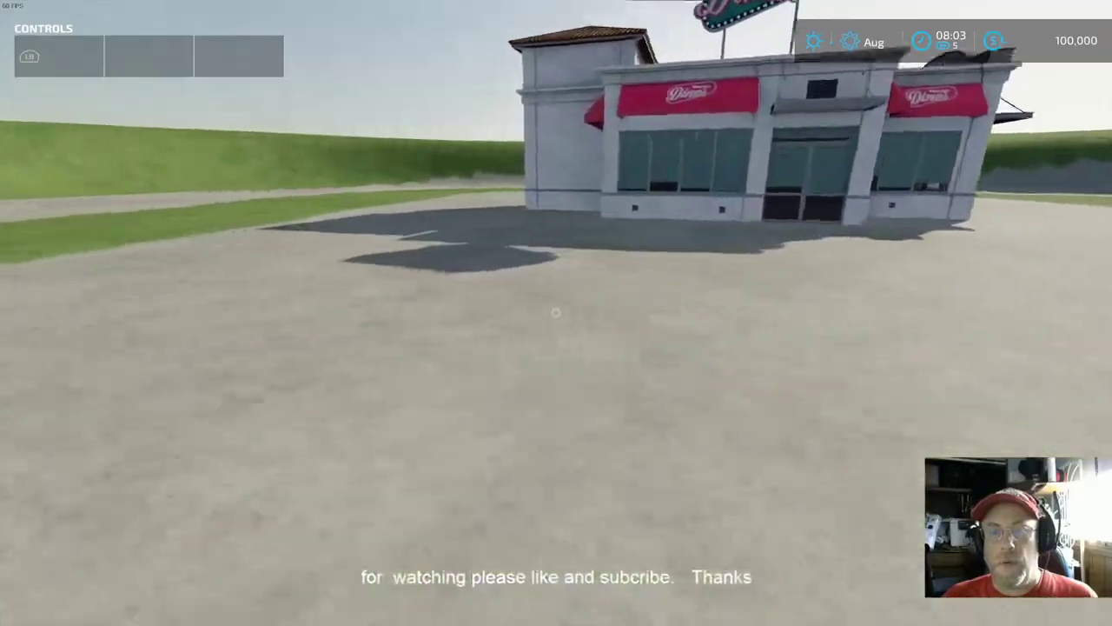
key(w)
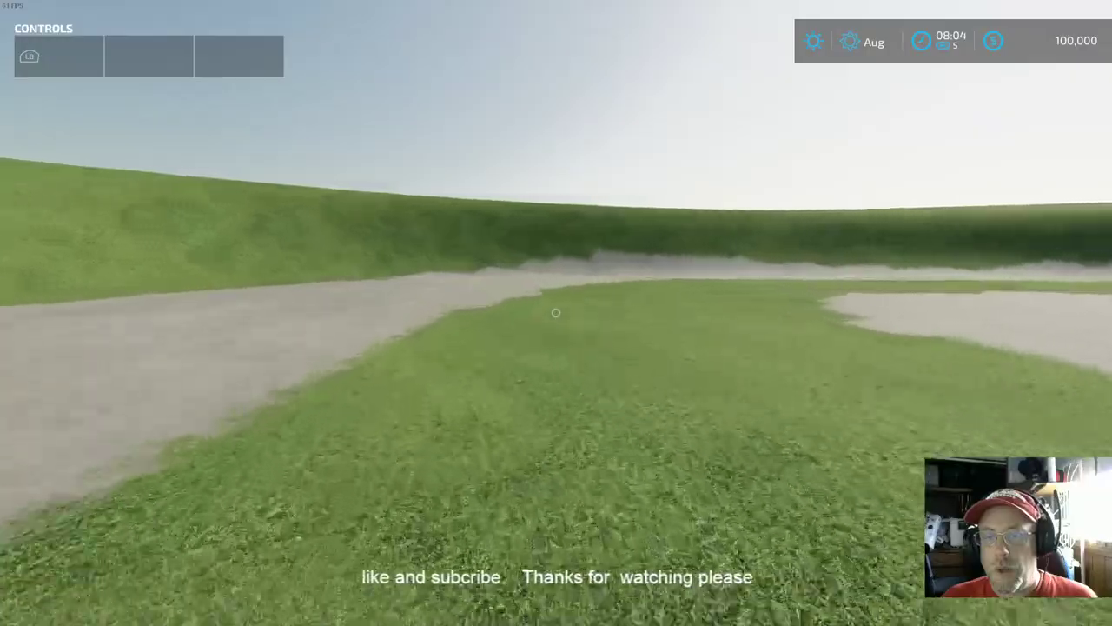
key(w)
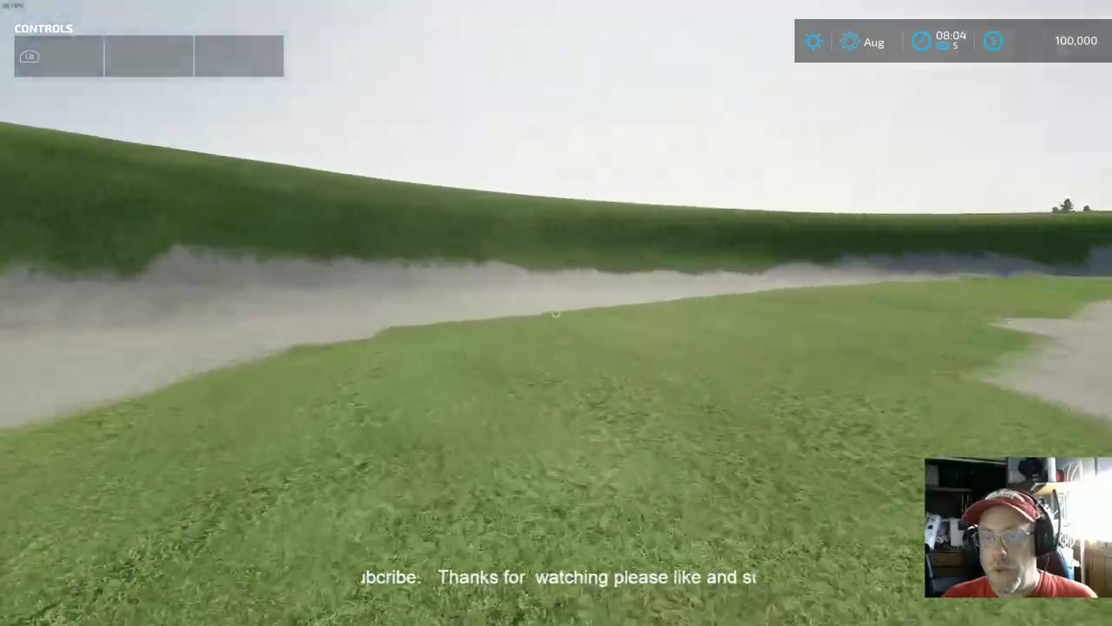
key(w)
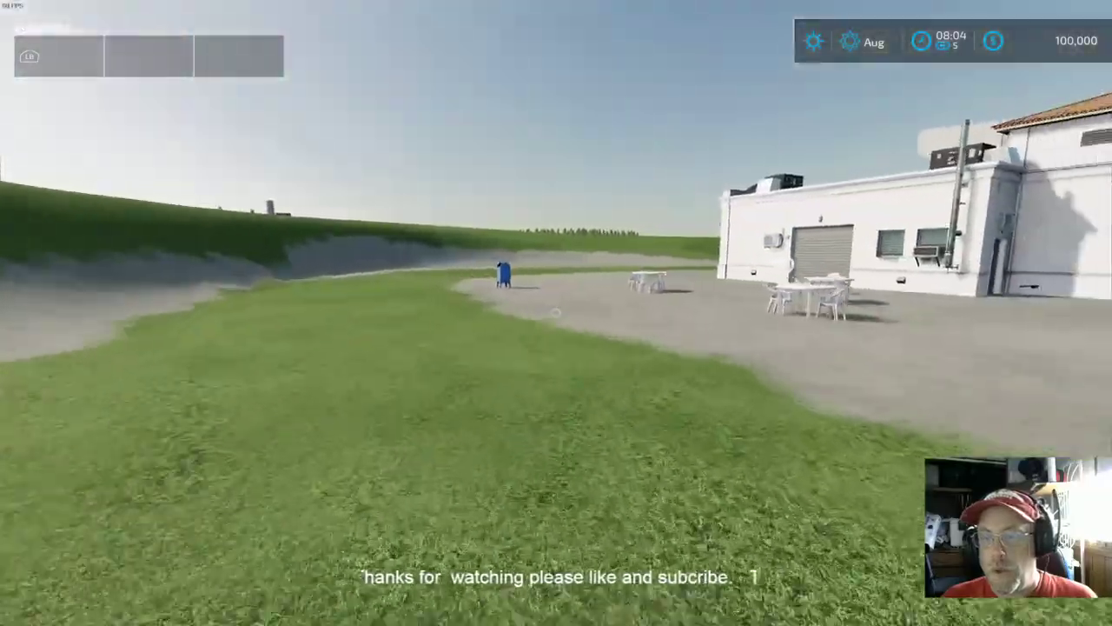
Step: Examine the outdoor tables and chairs behind the diner and the side entrance
key(w)
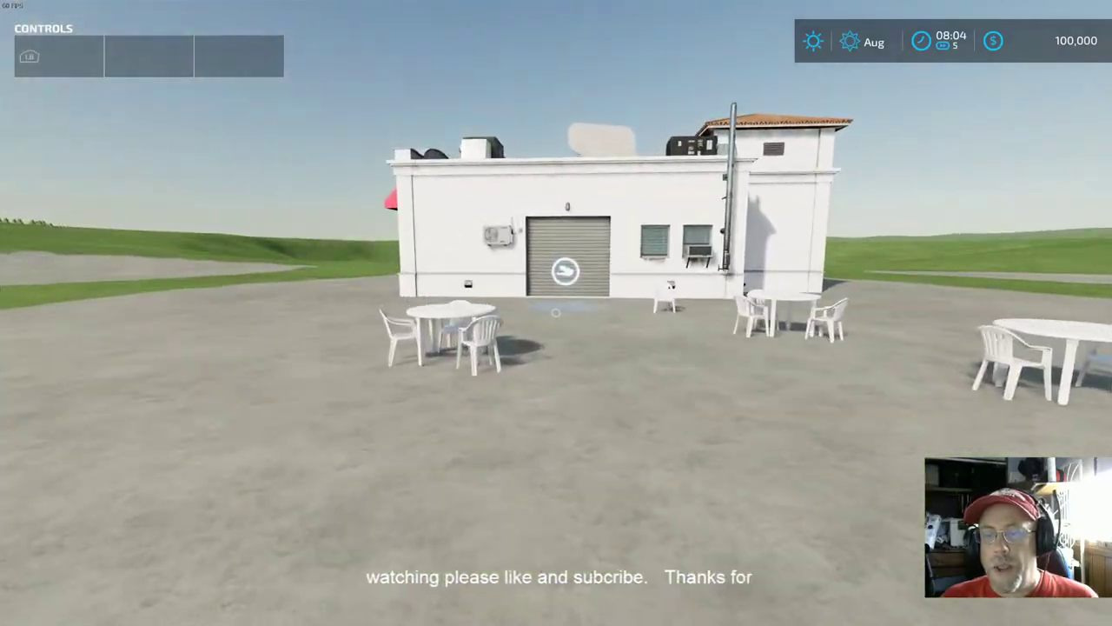
key(w)
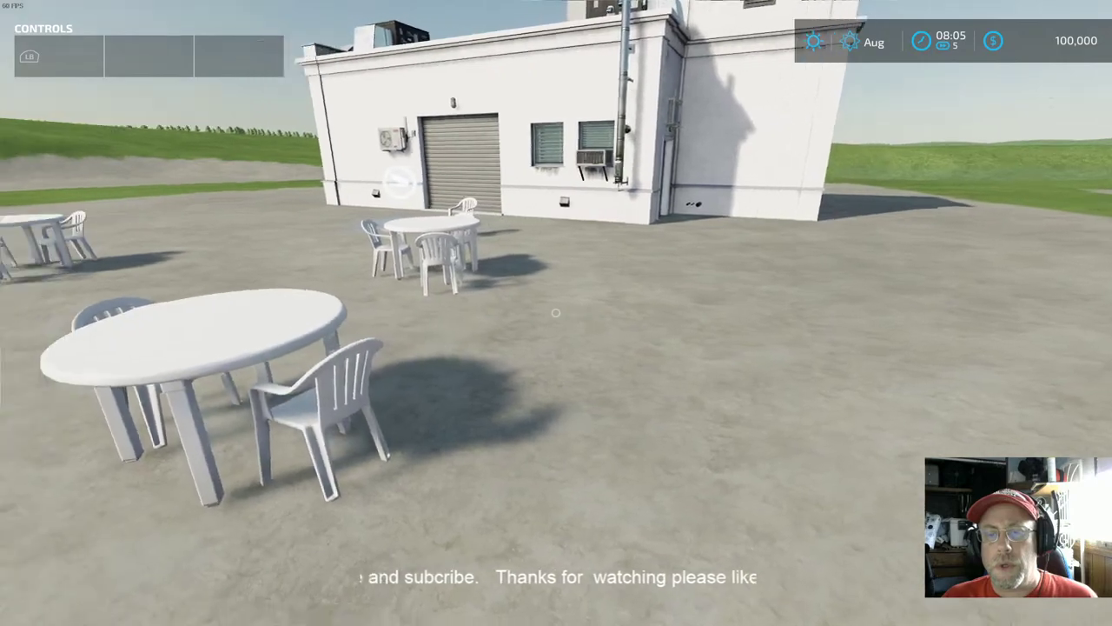
key(s)
key(w)
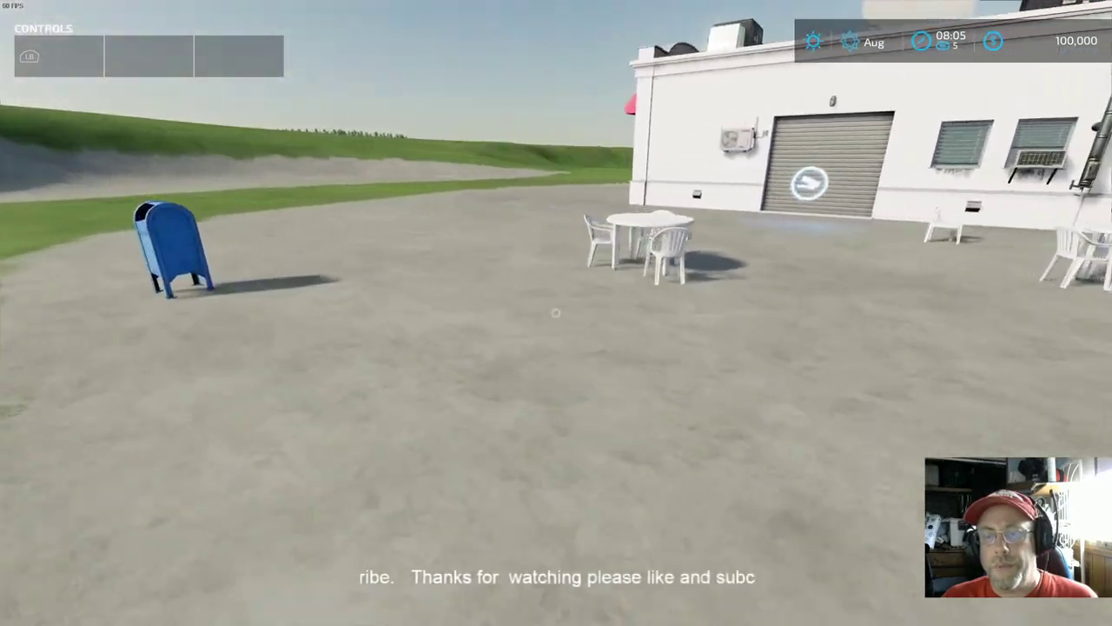
key(w)
key(w)
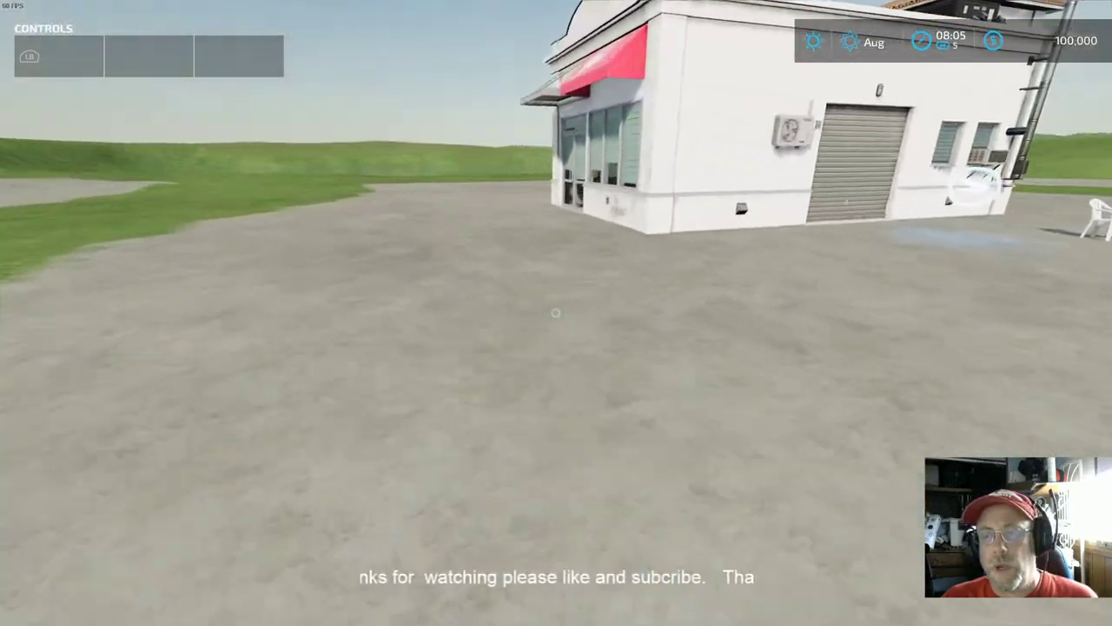
key(a)
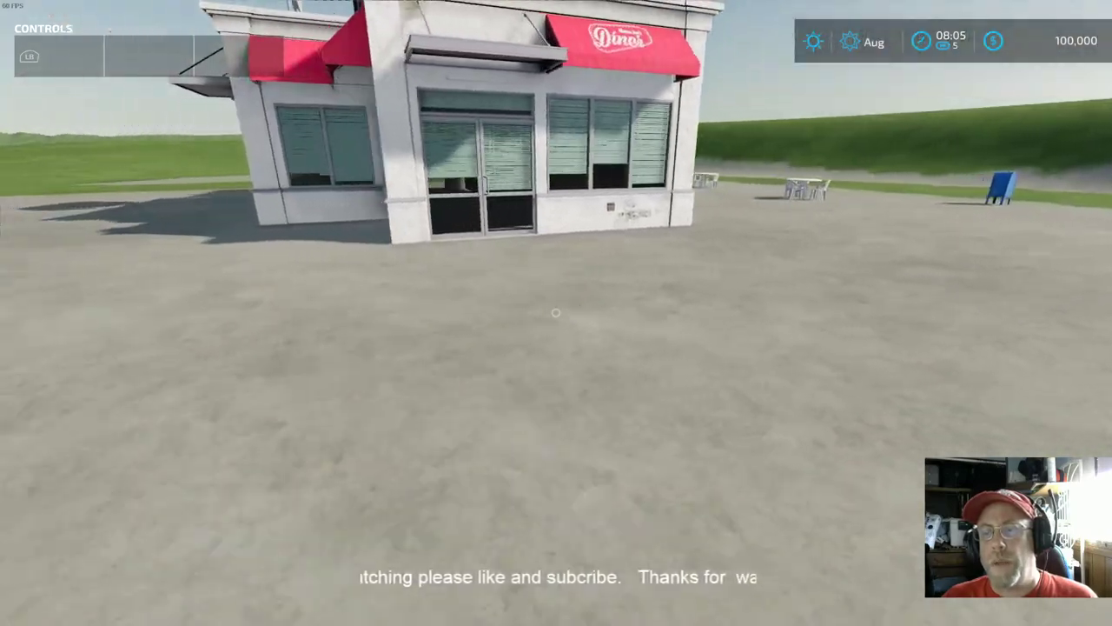
key(w)
key(d)
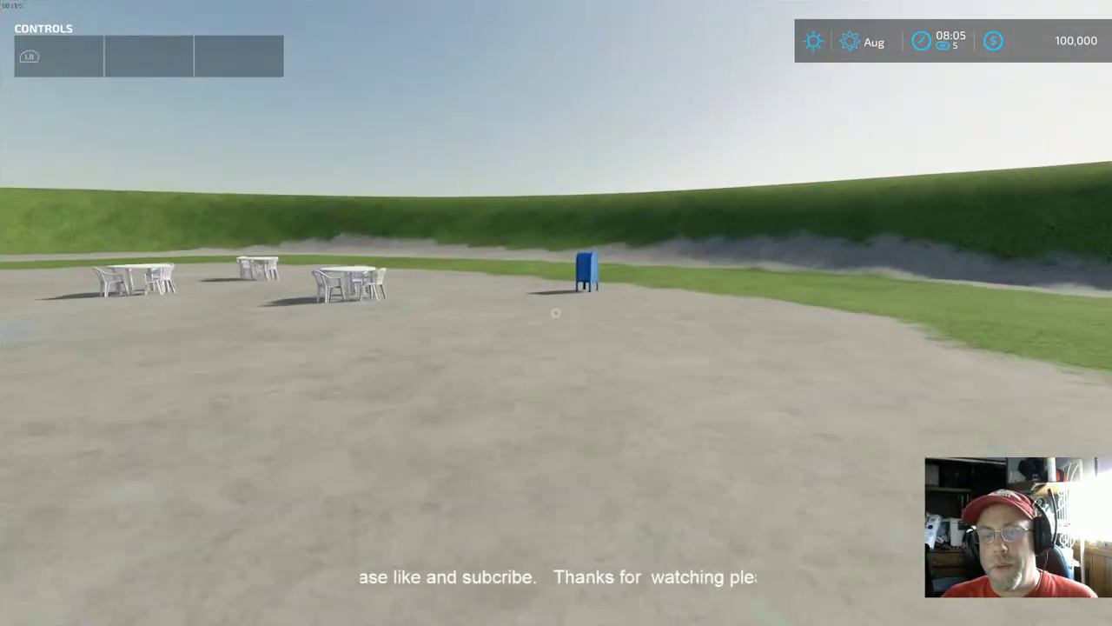
Step: Inspect the blue mailbox at the edge of the diner's gravel lot from several sides
key(w)
key(w)
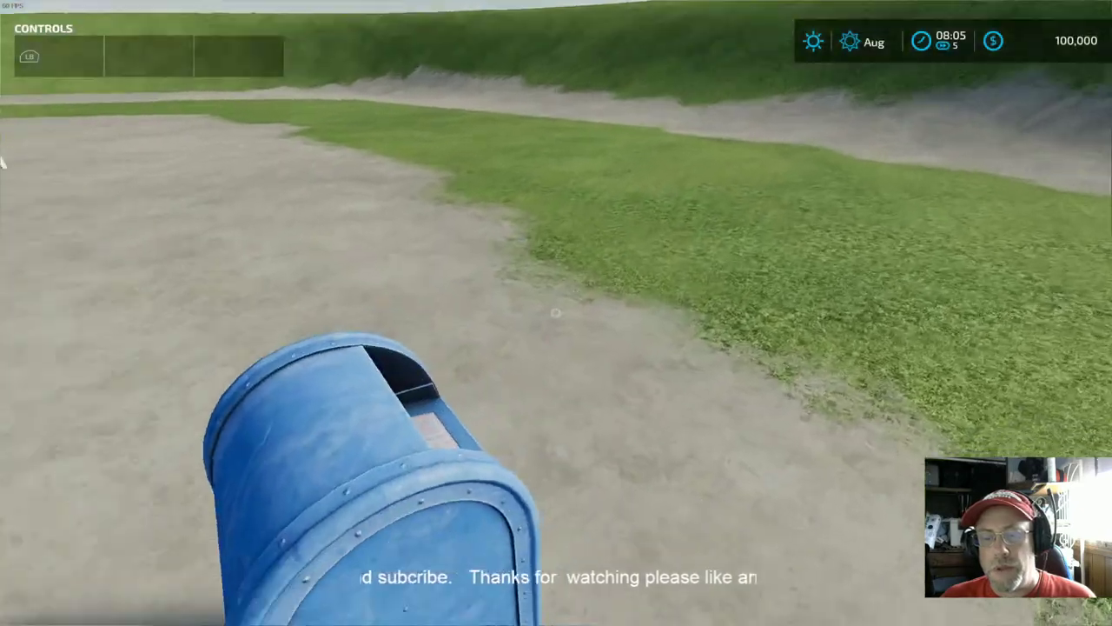
key(s)
key(w)
key(s)
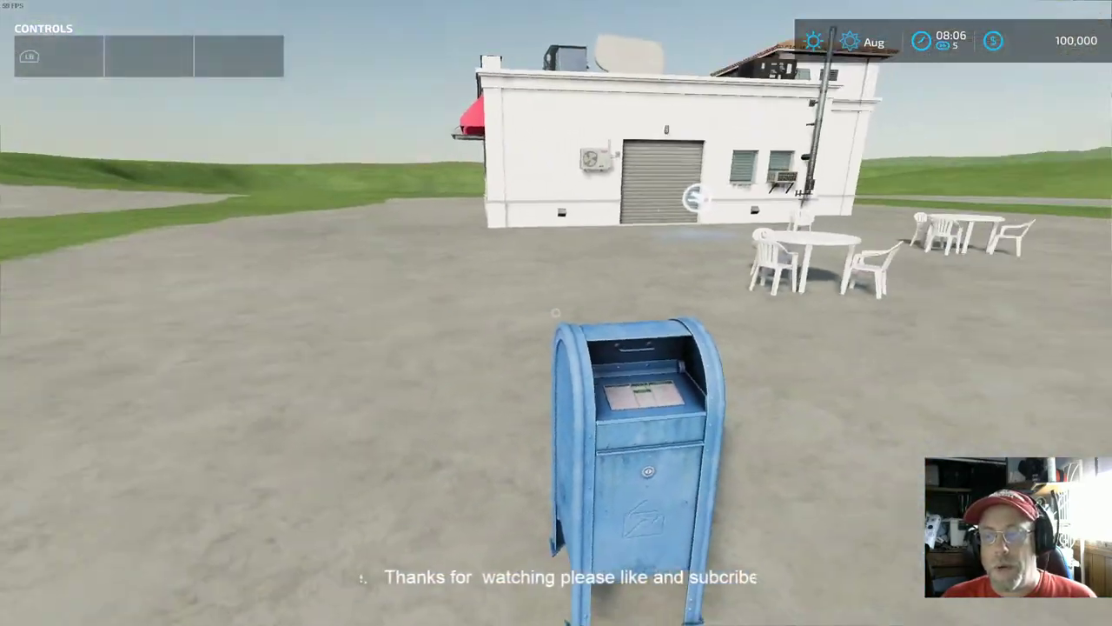
key(w)
key(w)
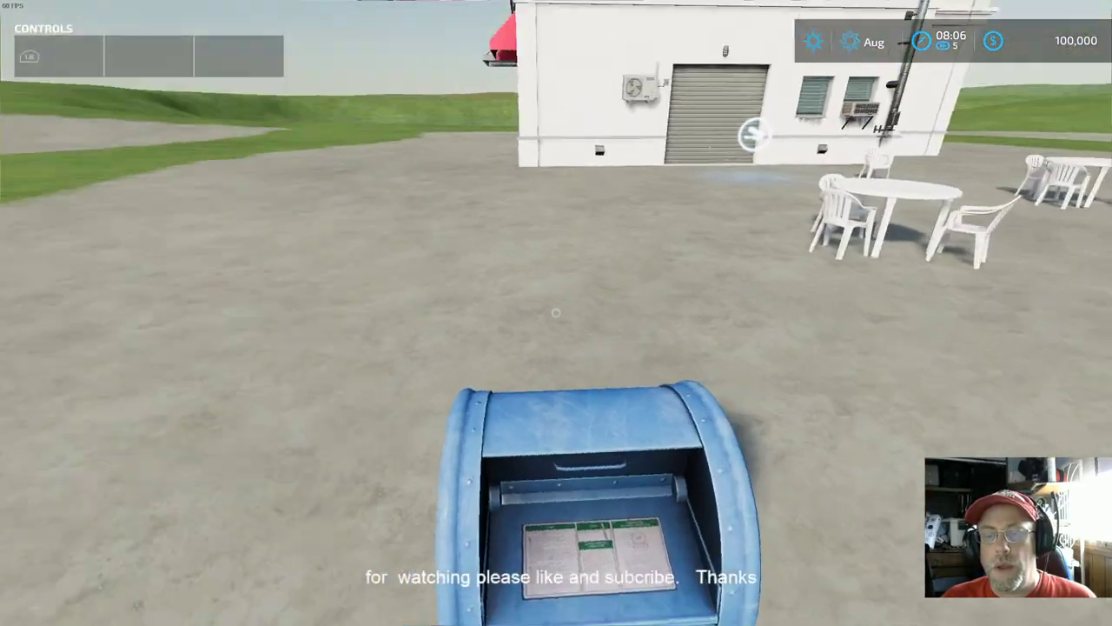
Step: Return to the diner's front and view the whole building from the grass
key(w)
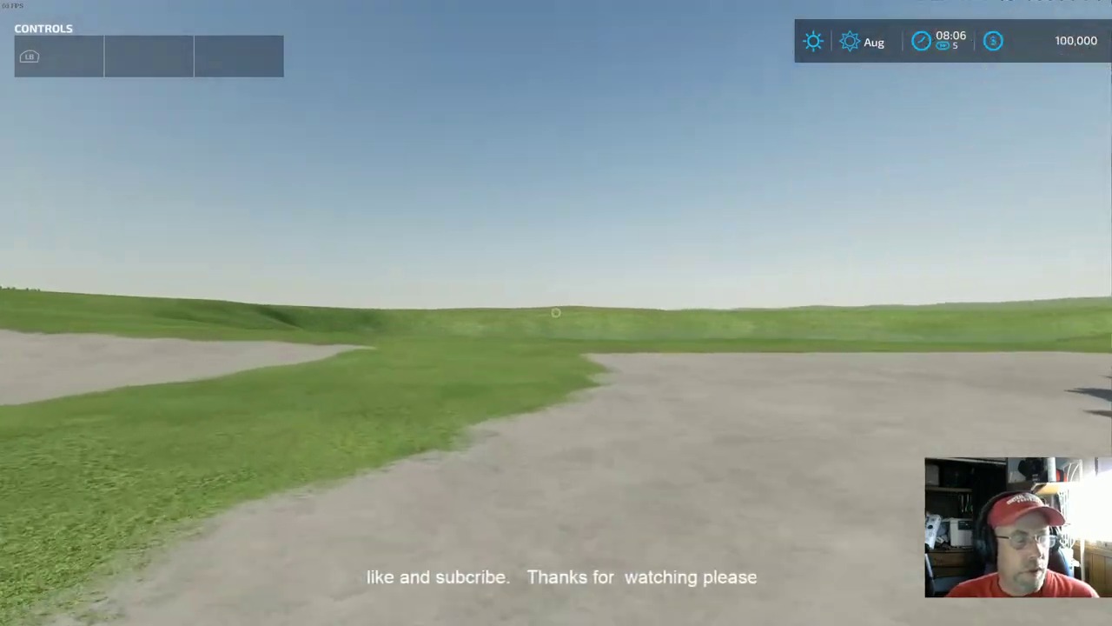
key(w)
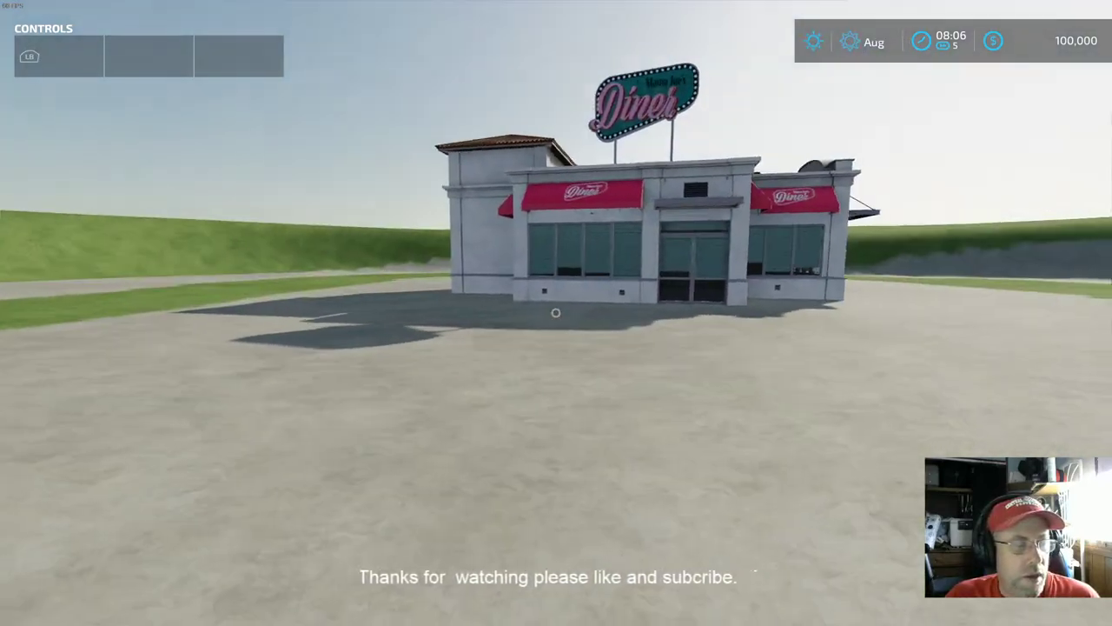
key(a)
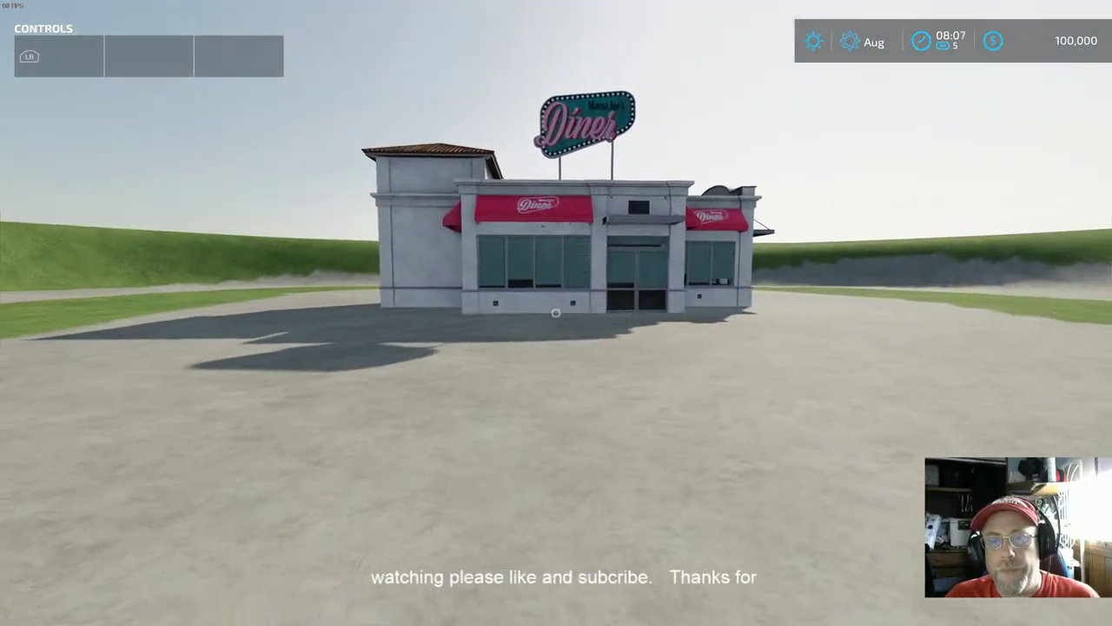
key(s)
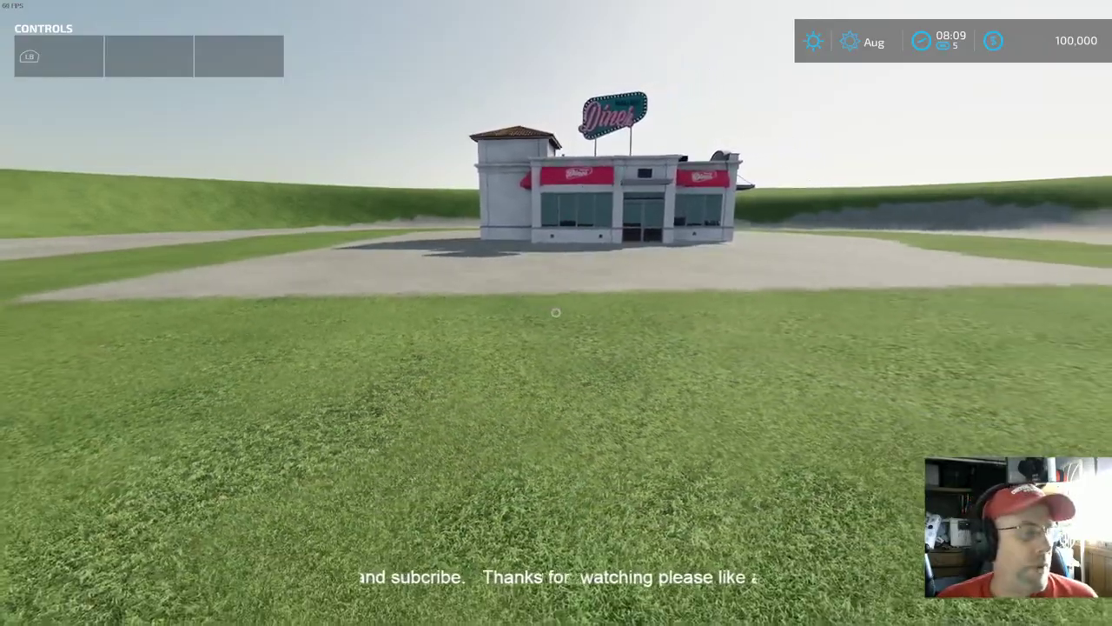
key(s)
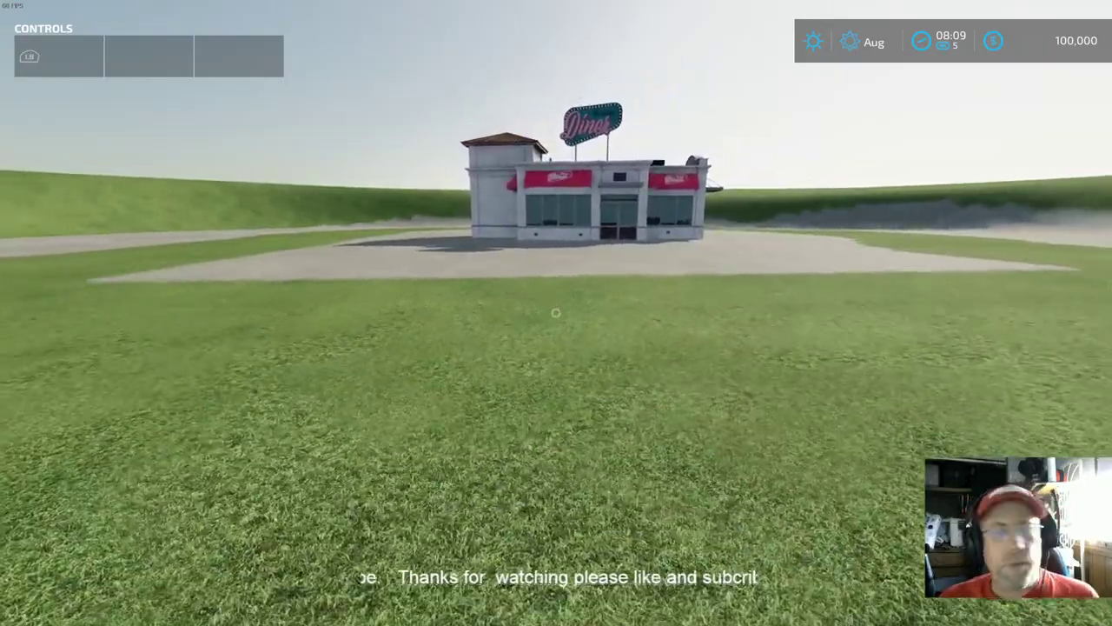
key(d)
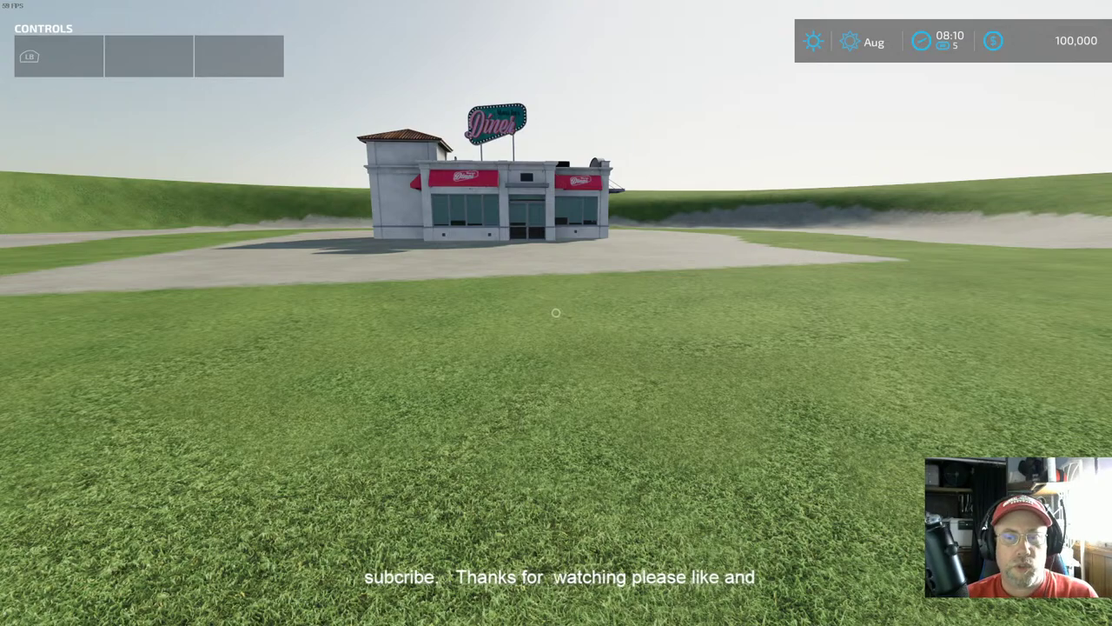
Step: Examine the in-game map around the diner, from the fields to the animal and production facilities
key(Escape)
key(s)
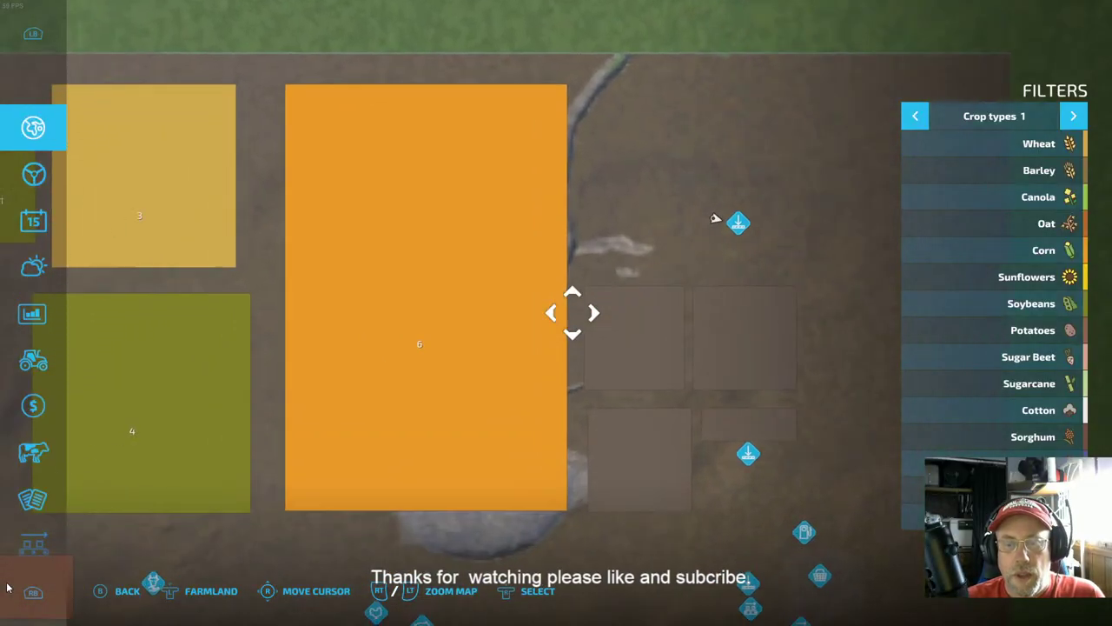
key(w)
key(s)
key(a)
key(d)
key(w)
key(a)
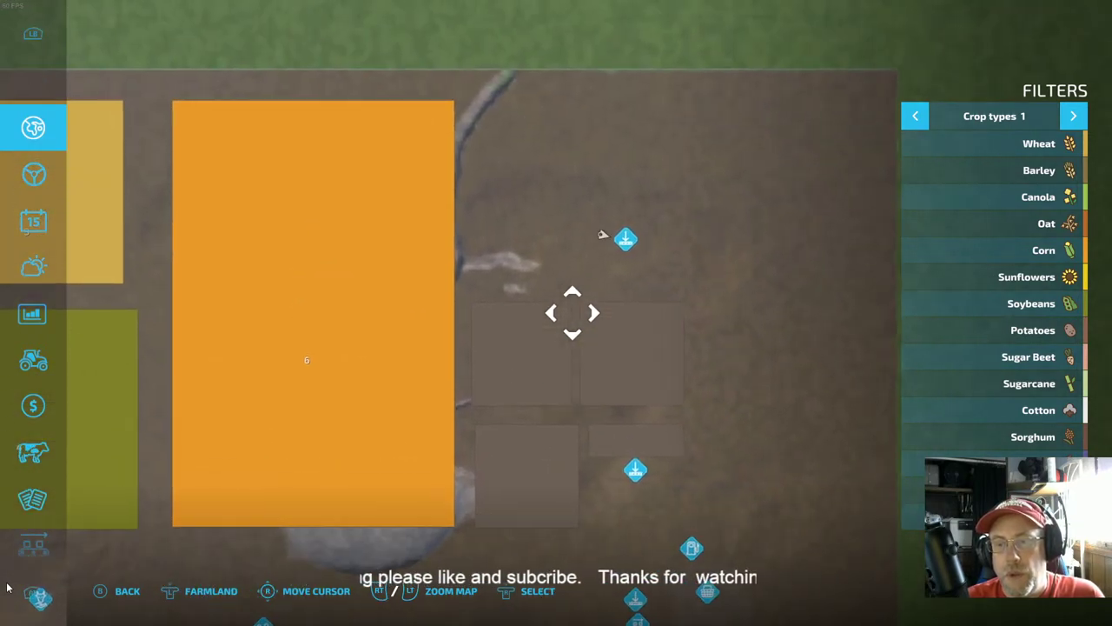
key(w)
key(d)
key(s)
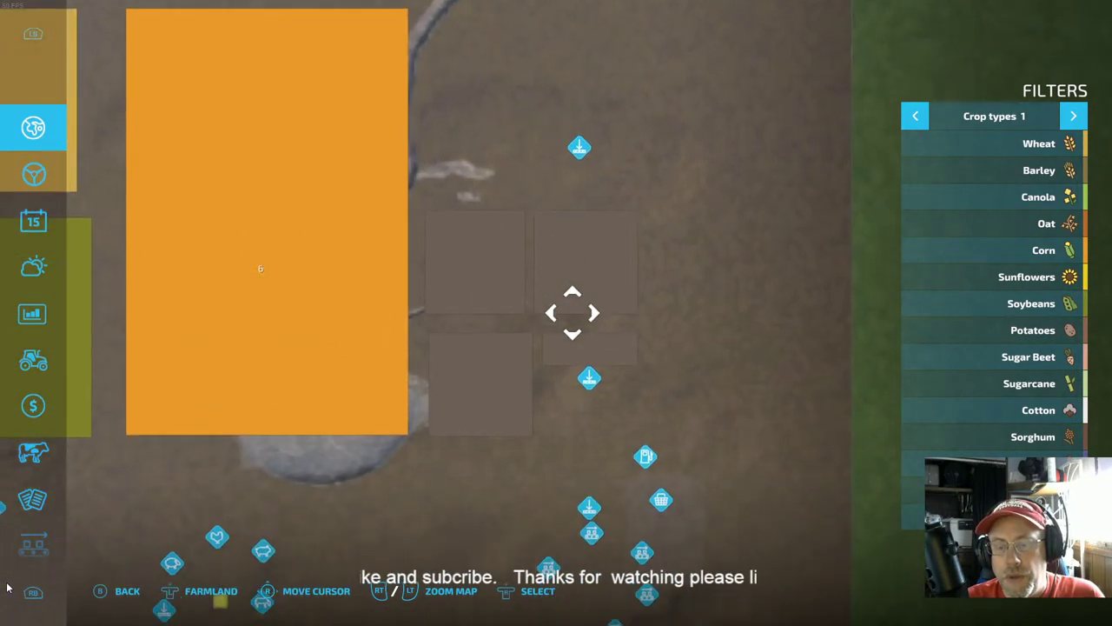
key(a)
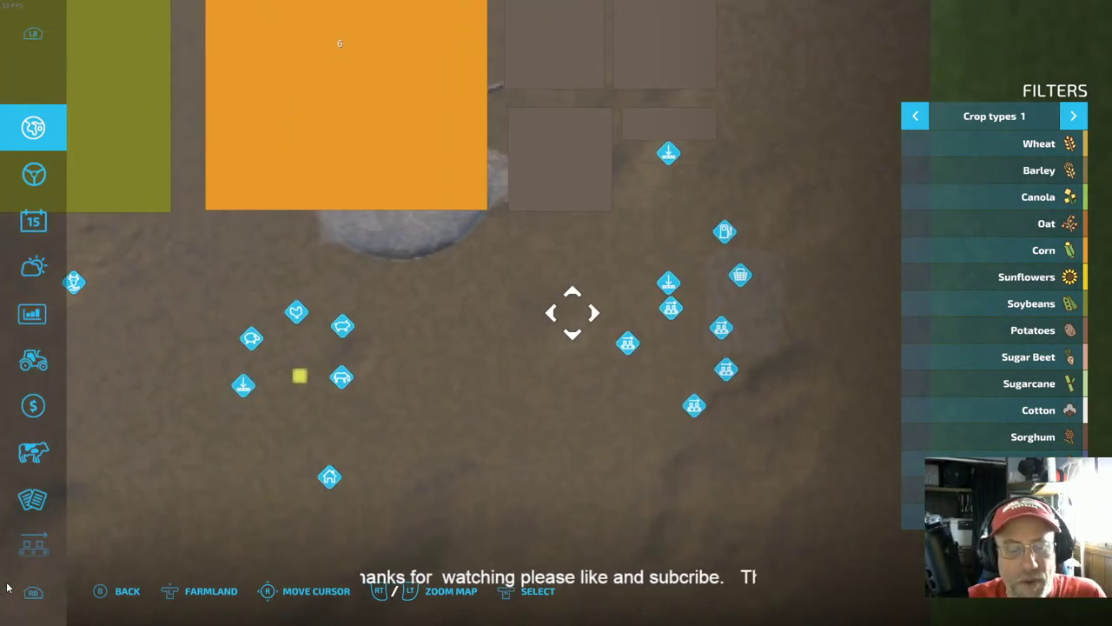
key(Escape)
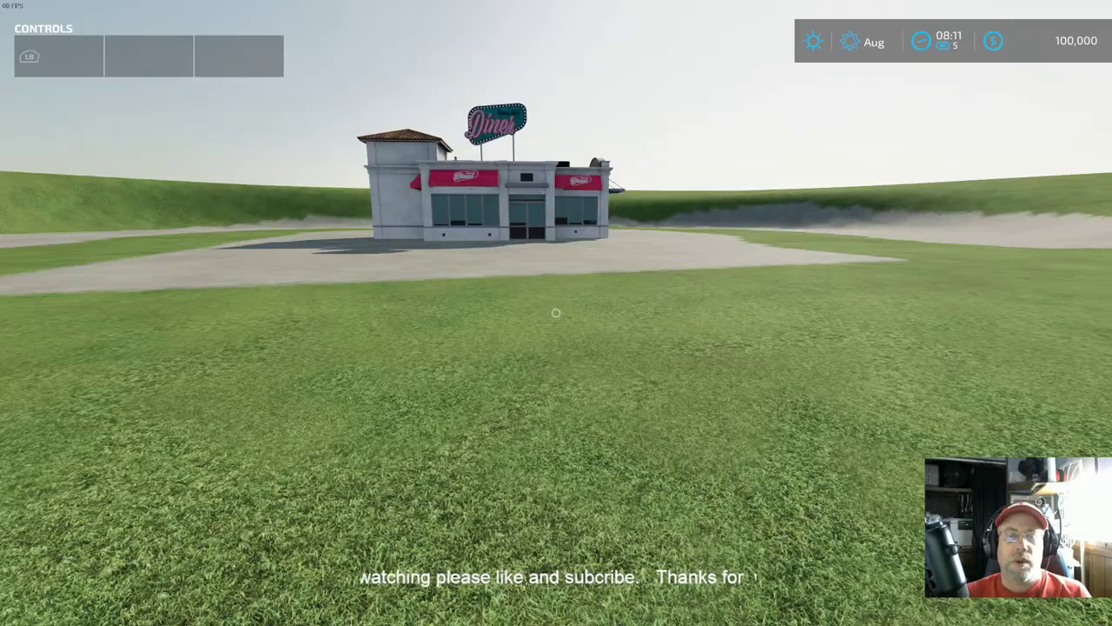
Step: End the game without saving and quit Farming Simulator 22
key(Escape)
key(q)
key(BackSpace)
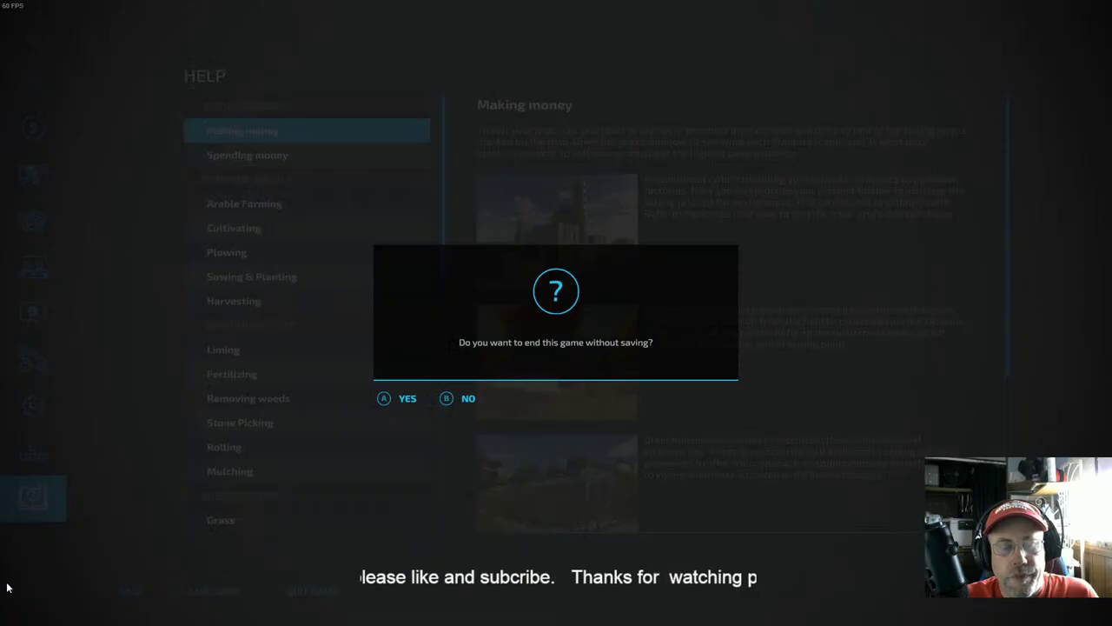
key(Return)
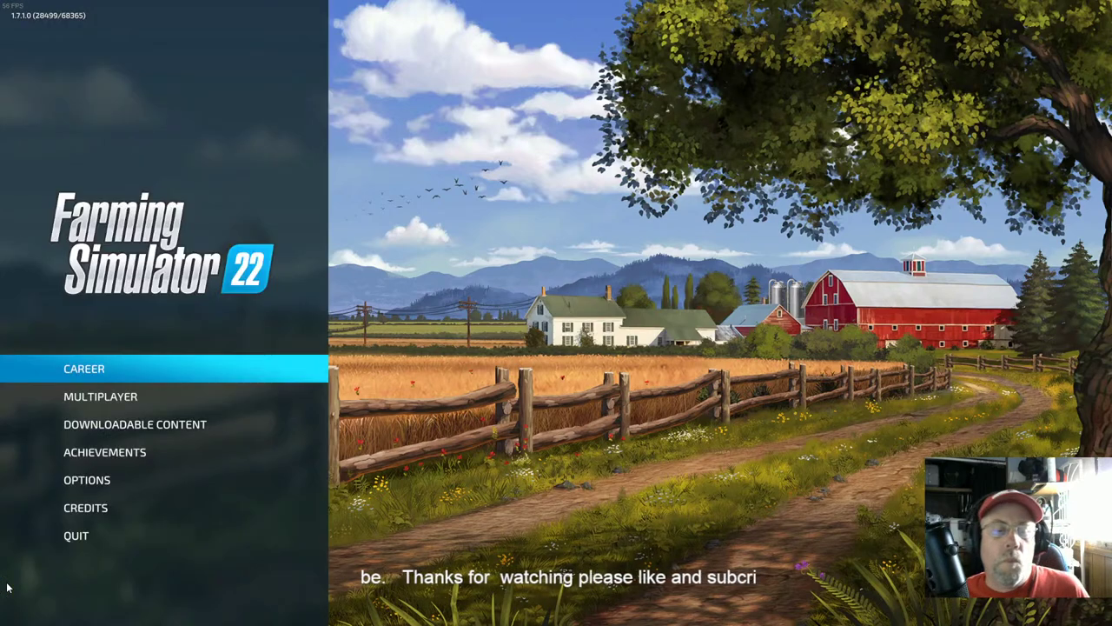
click(84, 539)
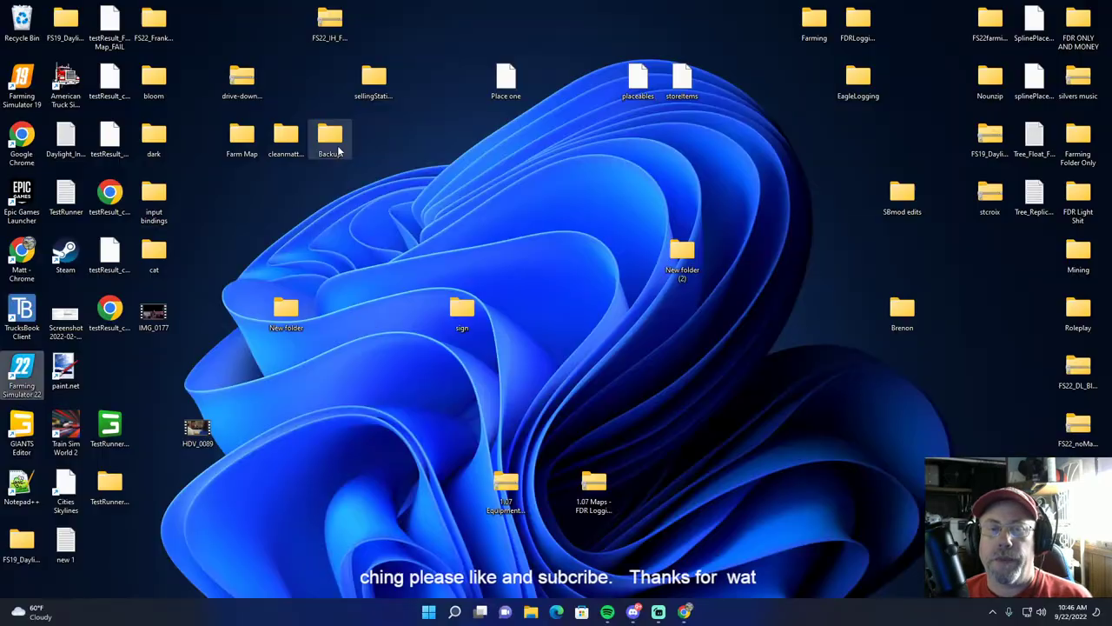
double_click(329, 139)
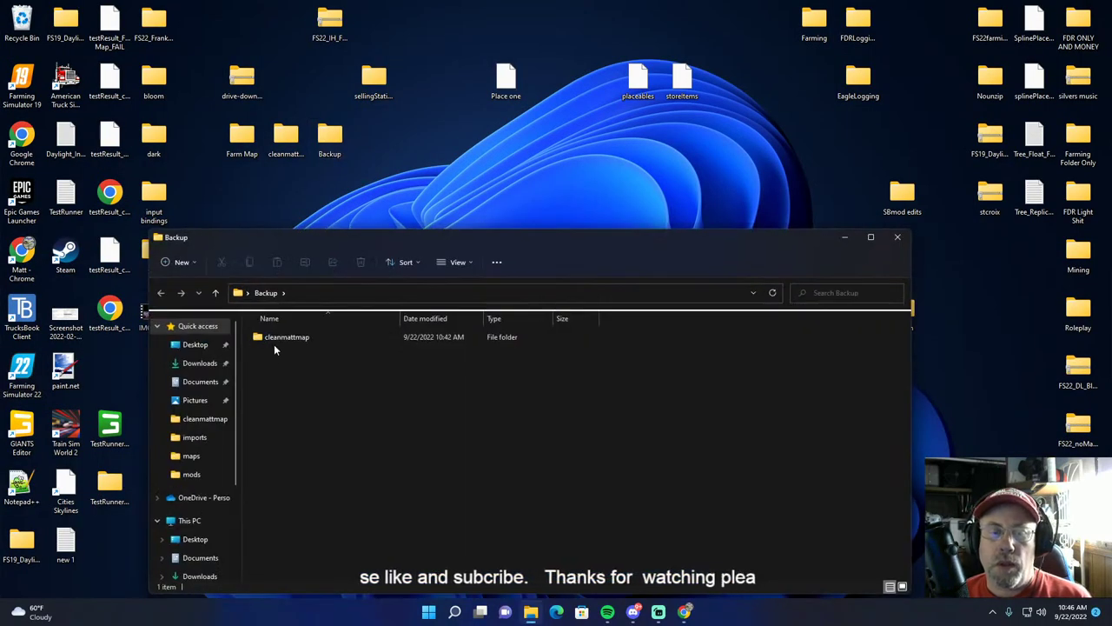
mouse_move(275, 340)
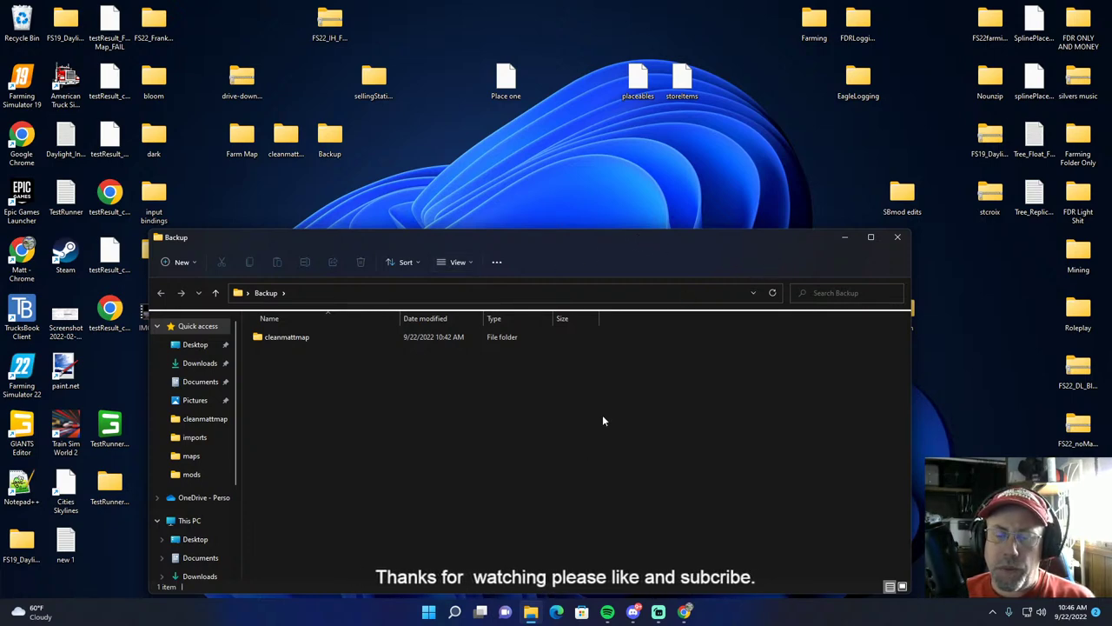
click(898, 237)
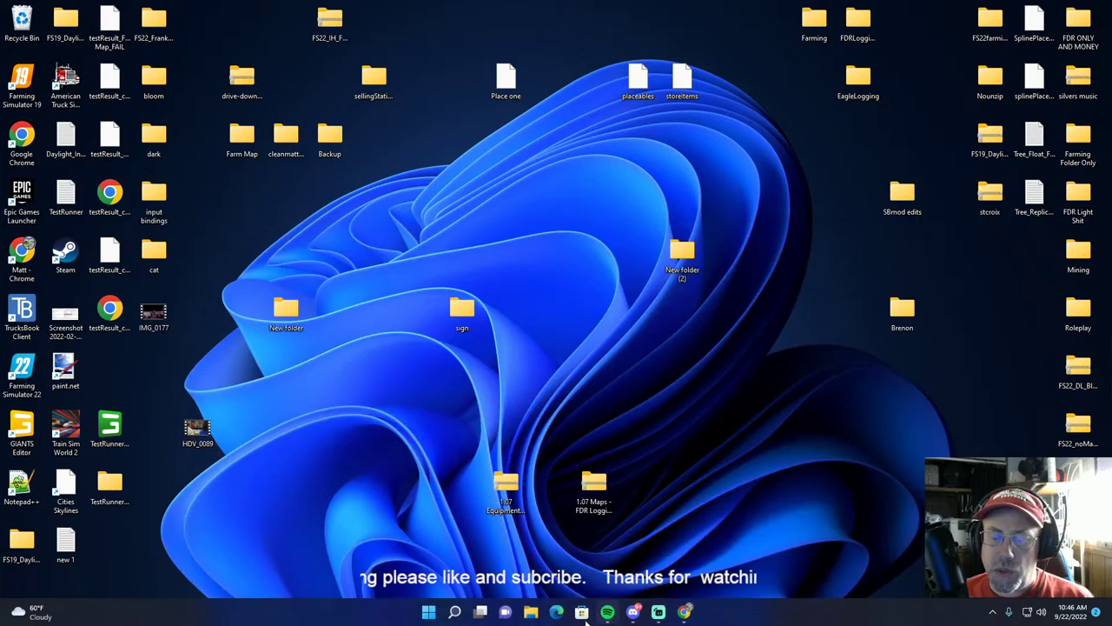
click(530, 613)
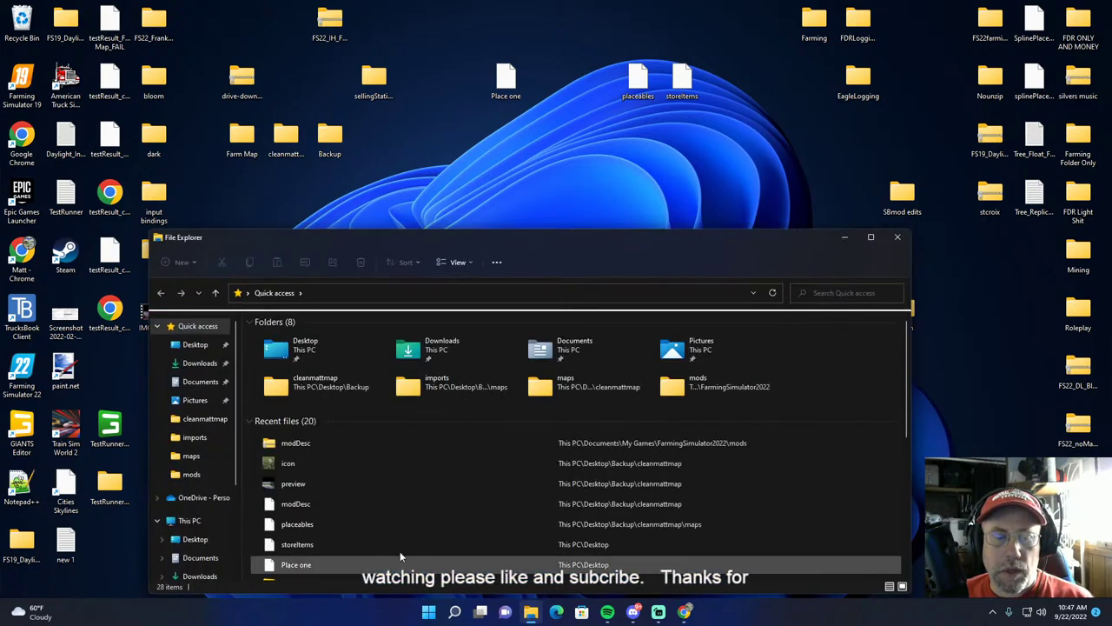
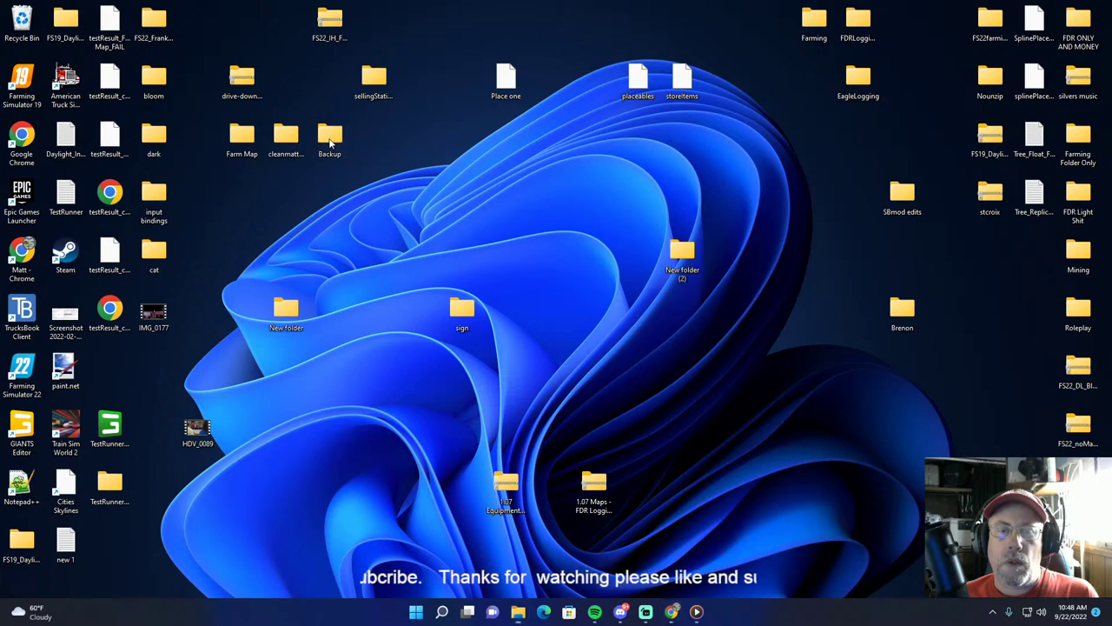
Step: Open the map i3d file from Backup > cleanmattmap > maps in GIANTS Editor 9.0.3 and dismiss the welcome window
double_click(302, 108)
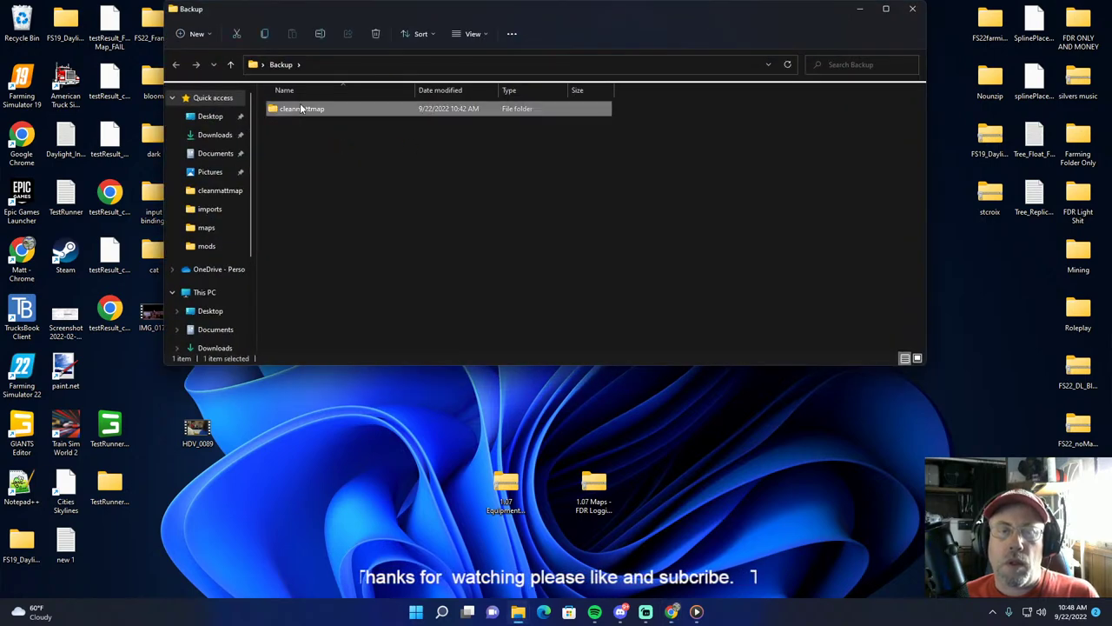
click(302, 108)
double_click(296, 116)
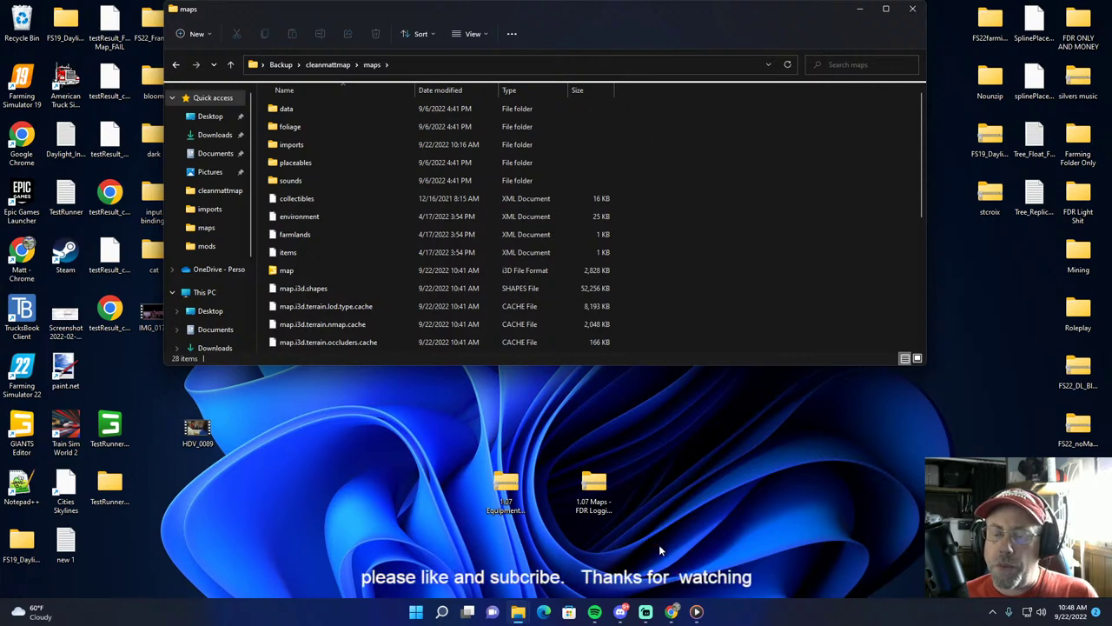
double_click(306, 270)
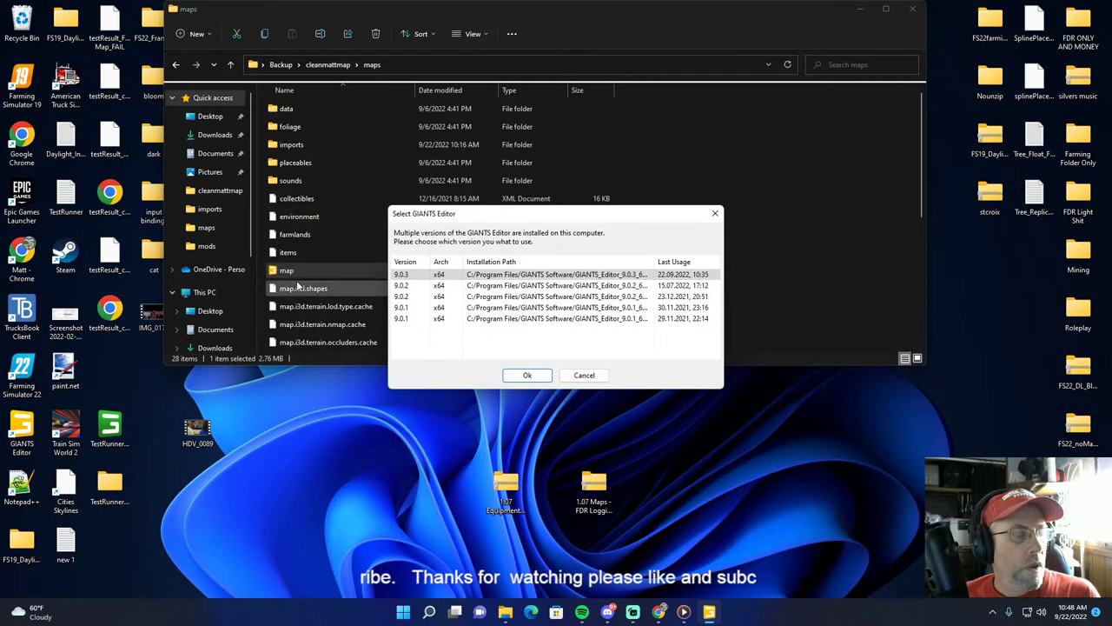
click(531, 374)
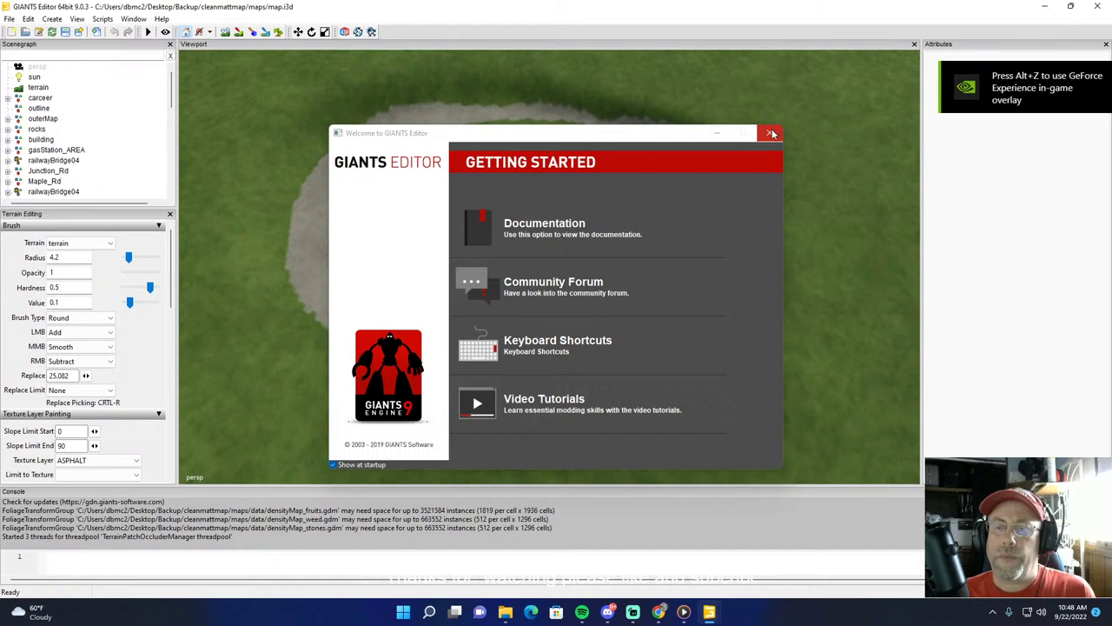
click(773, 133)
Step: Paint the GRASS texture over the inner edge of the curved gravel strip's end nearest the pond
scroll(634, 200, down, 3)
scroll(630, 193, up, 10)
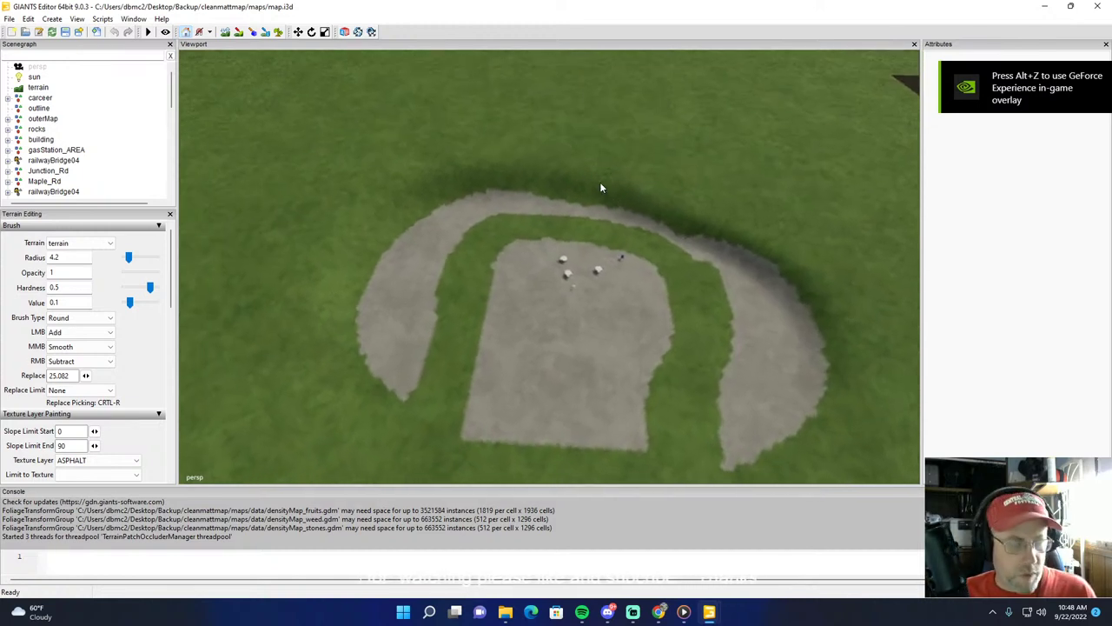
scroll(513, 165, up, 8)
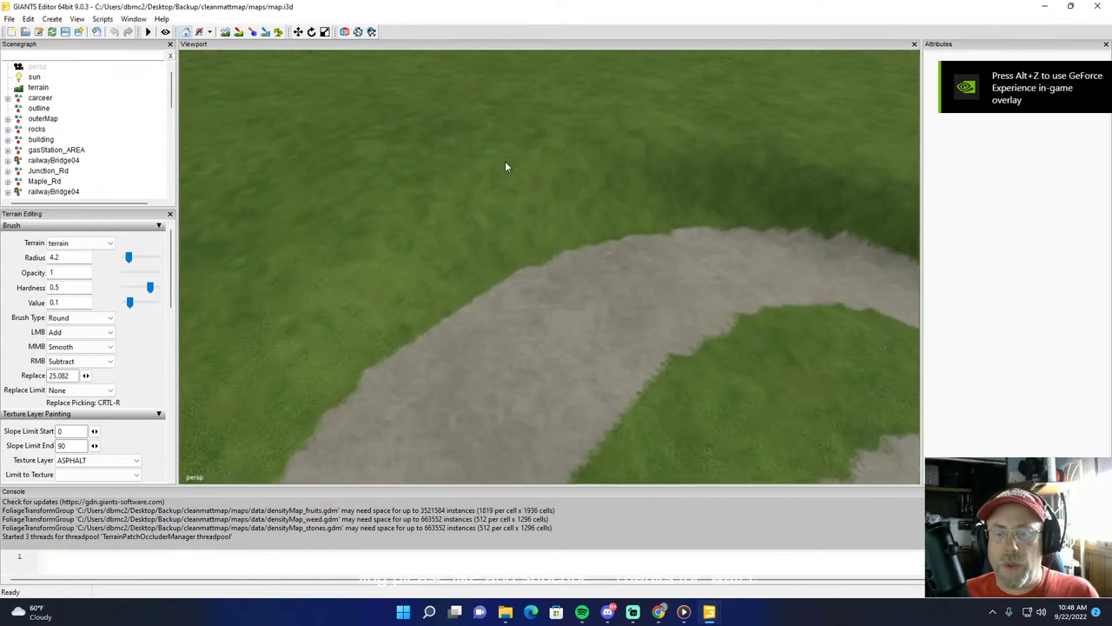
scroll(622, 125, up, 3)
alt+drag(612, 140, 855, 180)
scroll(650, 172, down, 8)
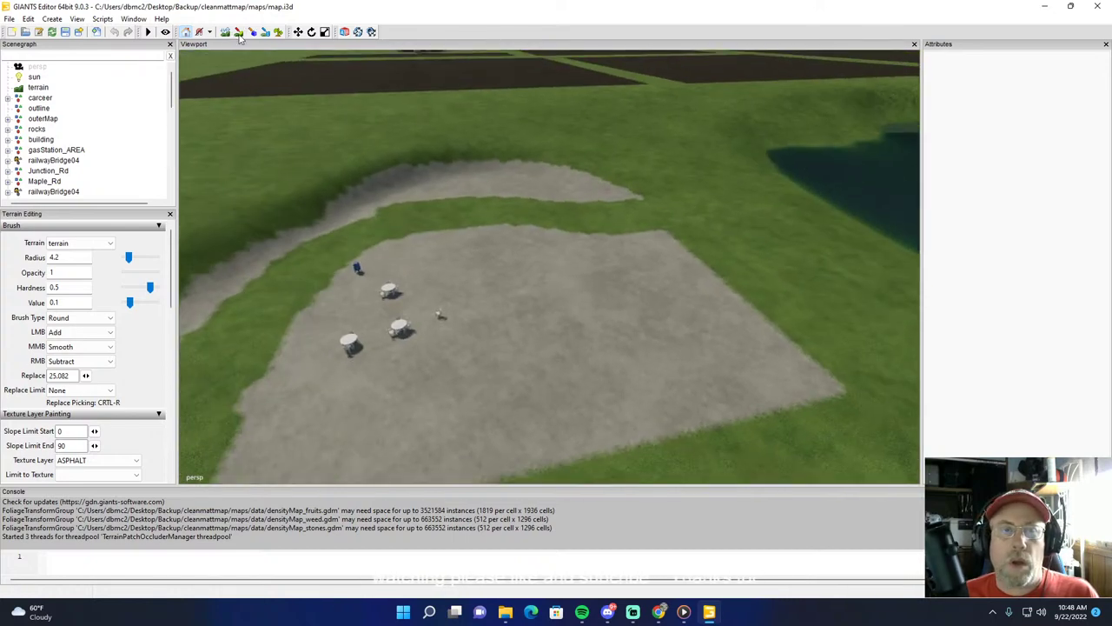
click(105, 460)
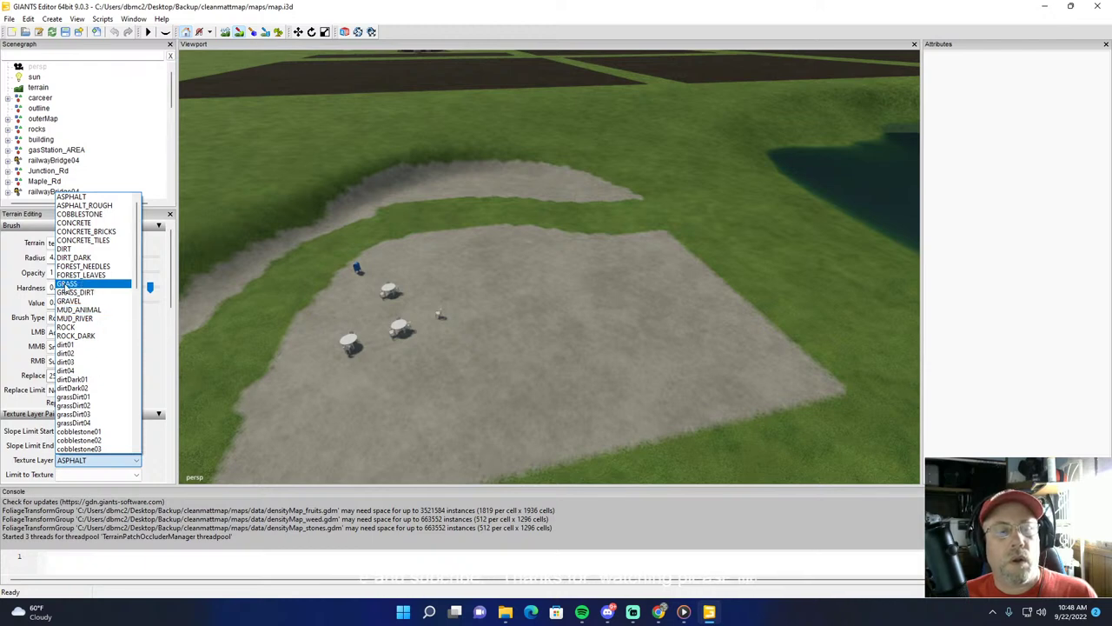
click(68, 284)
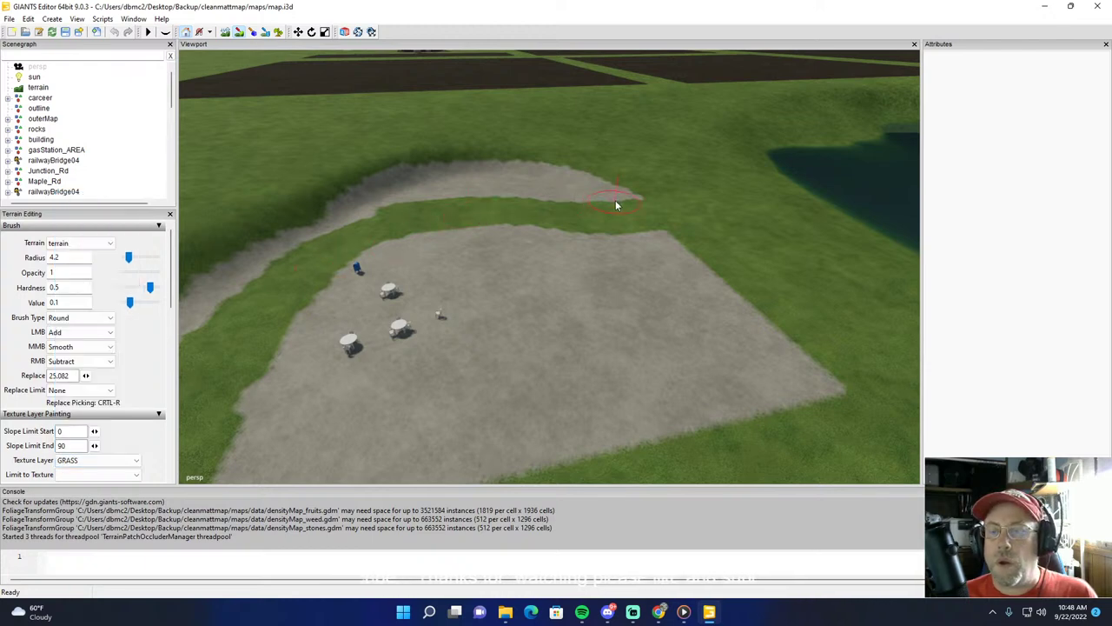
drag(628, 206, 561, 209)
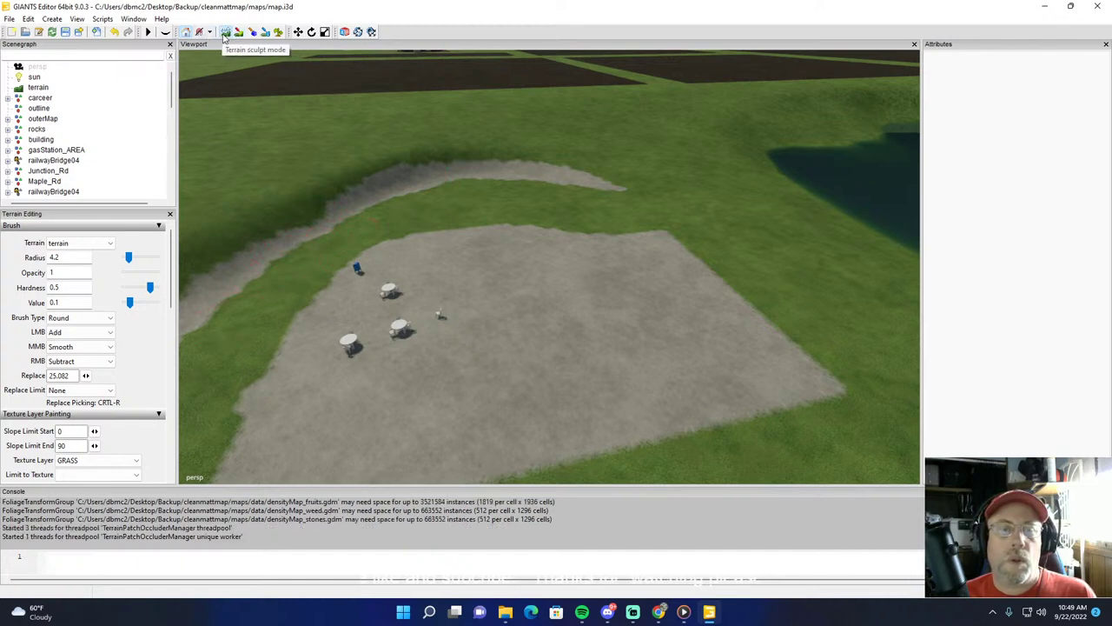
Step: Paint GRASS over the gravel strip along the bank and around its bend on the side away from the pond
alt+drag(472, 236, 180, 275)
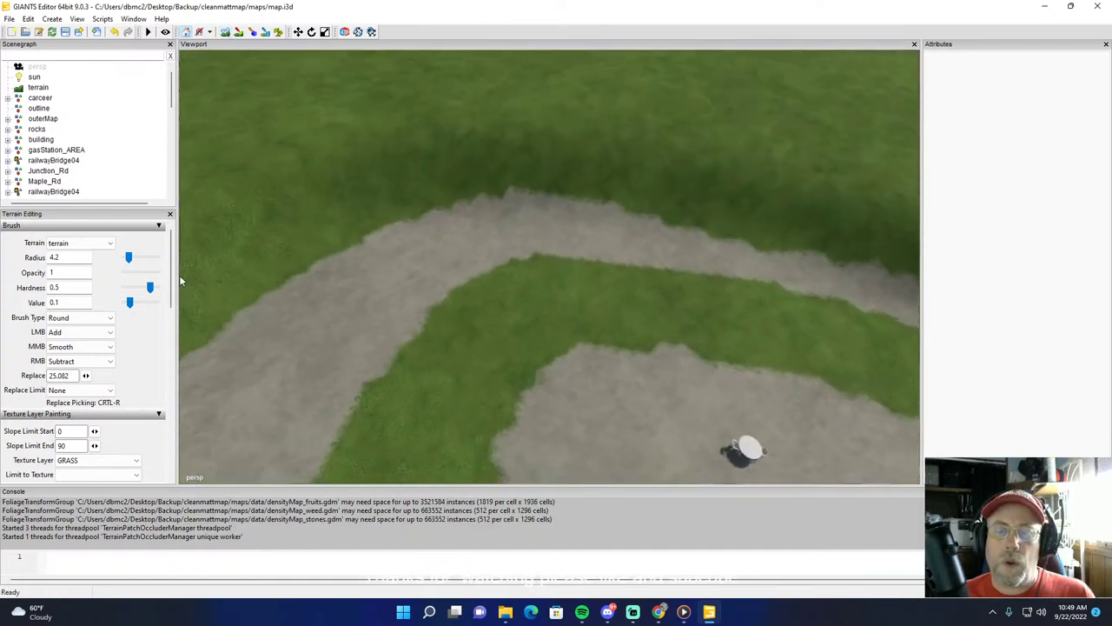
alt+drag(673, 205, 626, 192)
scroll(617, 186, down, 3)
middle_drag(615, 188, 488, 166)
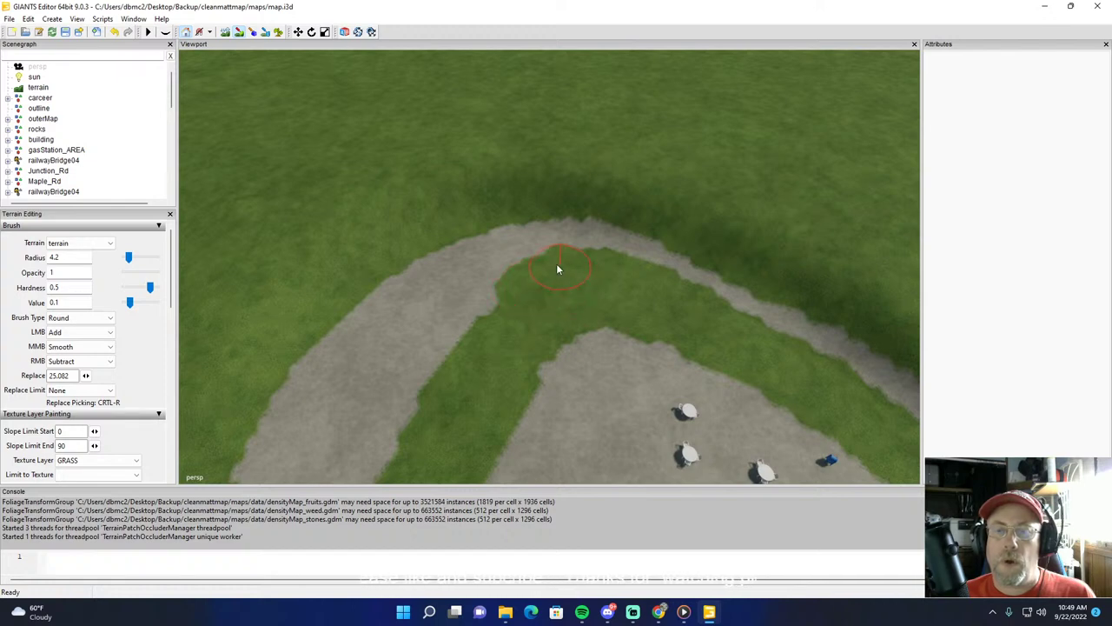
mouse_move(516, 255)
mouse_down()
mouse_move(578, 246)
mouse_move(829, 365)
mouse_move(887, 374)
mouse_up()
mouse_move(575, 252)
mouse_down()
mouse_move(432, 251)
mouse_move(311, 349)
mouse_move(368, 330)
mouse_move(449, 345)
mouse_move(243, 425)
mouse_move(384, 418)
mouse_move(337, 299)
mouse_up()
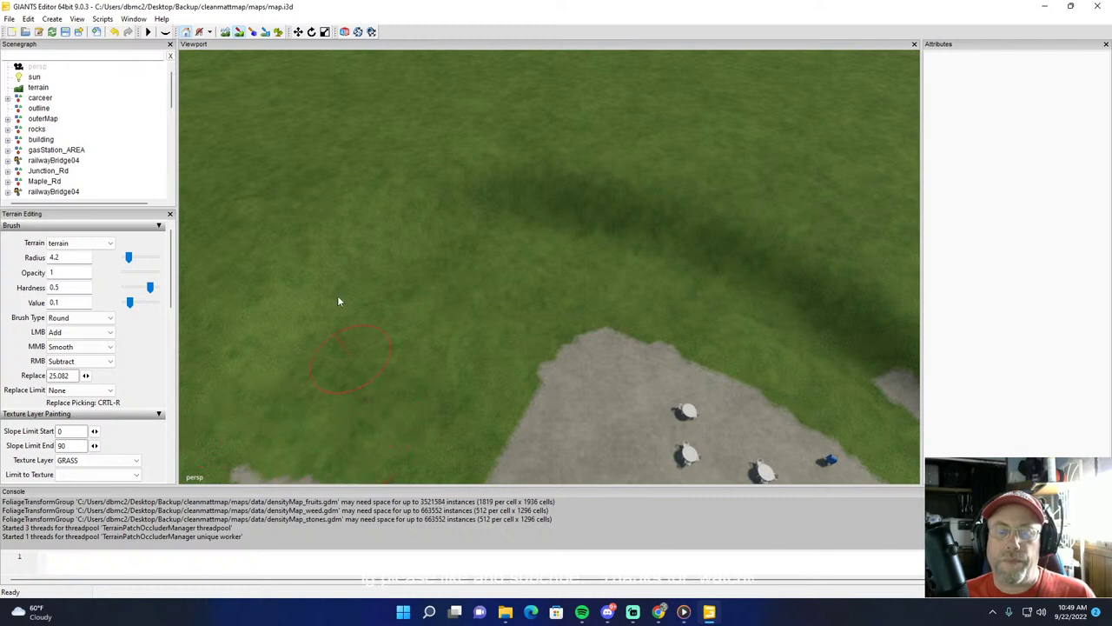
Step: Cover the isolated triangular gravel patch beyond the lot's corner with the GRASS texture
click(279, 35)
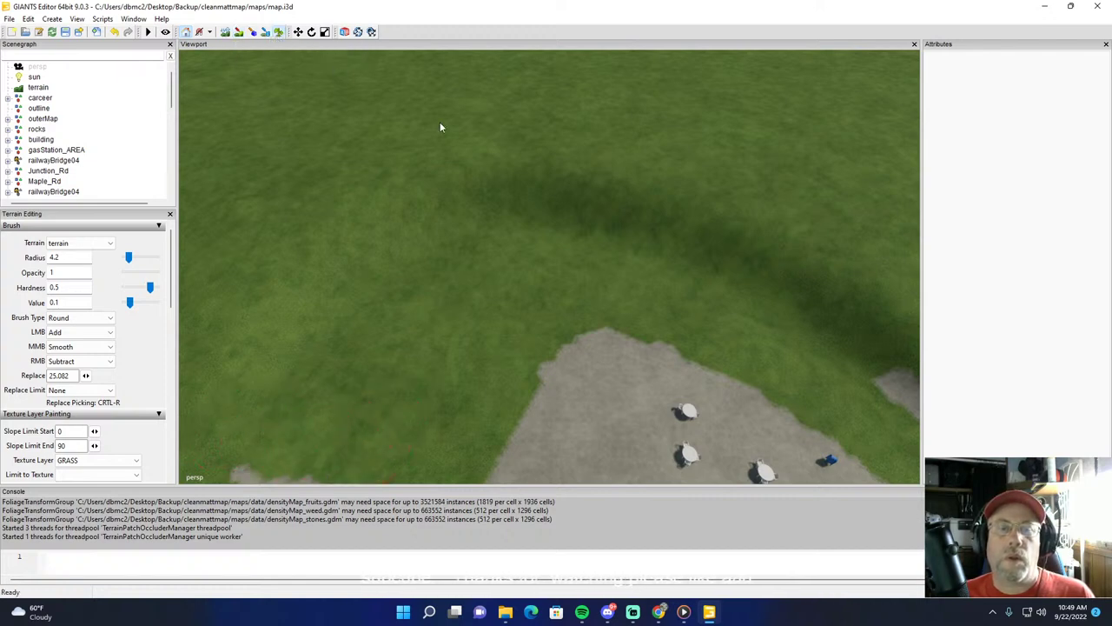
mouse_move(440, 122)
alt+mouse_down()
mouse_move(451, 180)
mouse_move(307, 193)
mouse_move(305, 206)
alt+mouse_up()
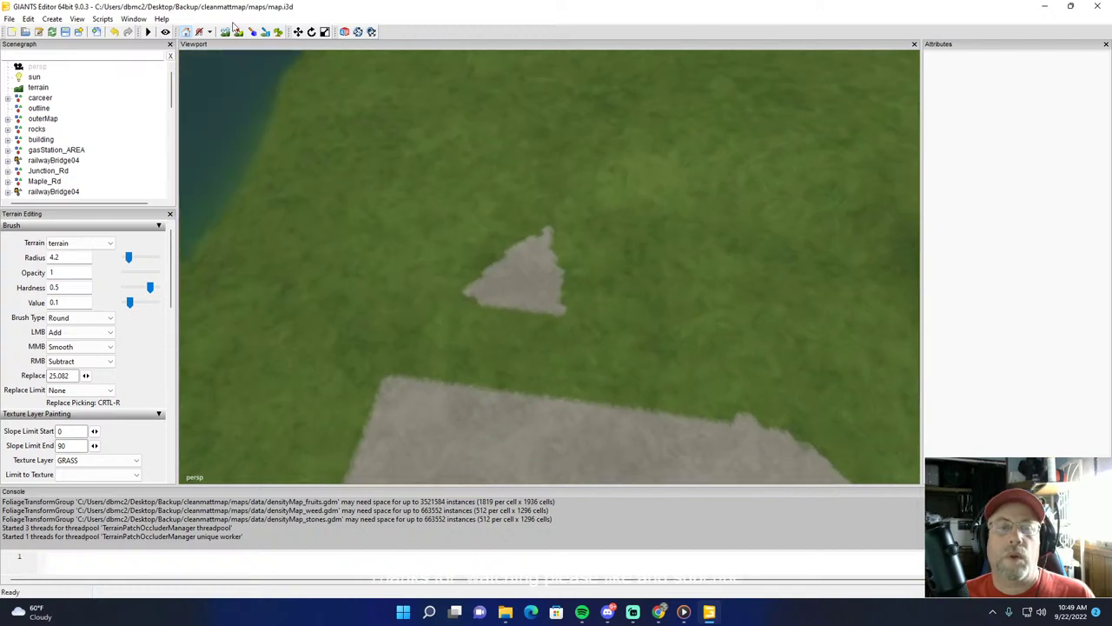
drag(547, 246, 520, 289)
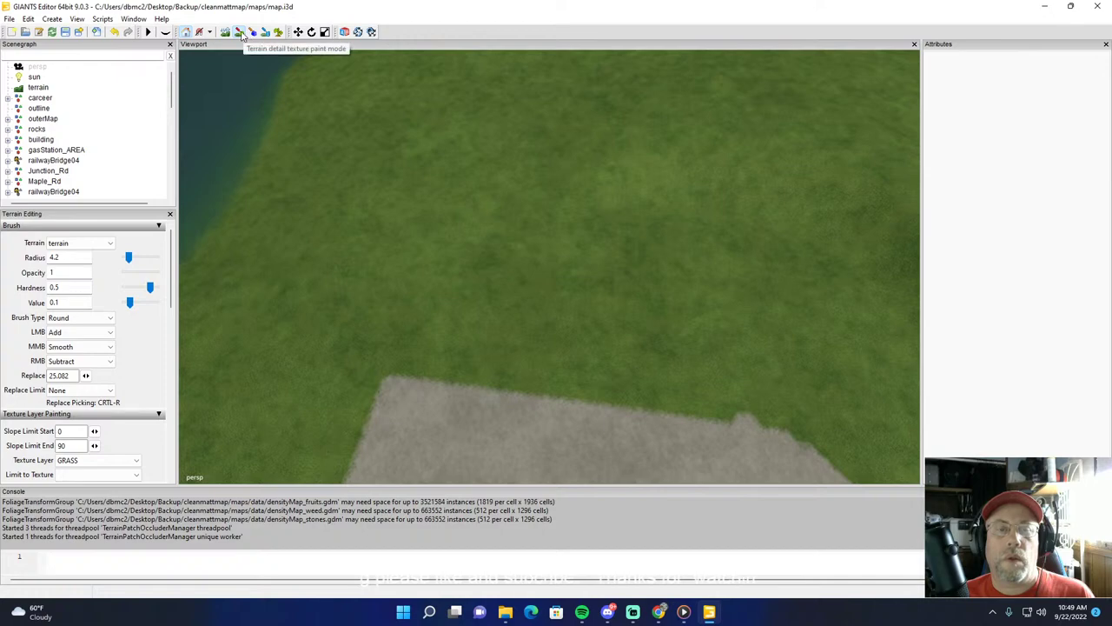
Step: Paint GRASS over the remaining curved gravel strip along the slope behind the blue mailbox
mouse_move(372, 151)
alt+mouse_down()
mouse_move(591, 124)
mouse_move(668, 84)
mouse_move(799, 162)
mouse_move(720, 174)
mouse_move(364, 49)
alt+mouse_up()
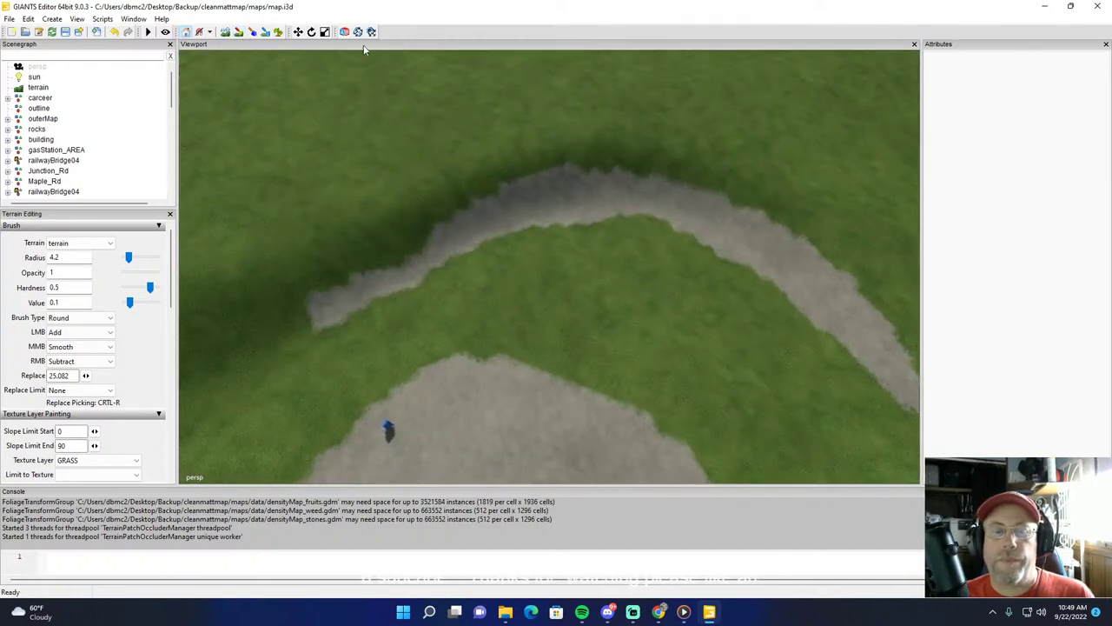
click(239, 32)
mouse_move(318, 314)
mouse_down()
mouse_move(377, 279)
mouse_move(570, 208)
mouse_move(743, 231)
mouse_move(864, 353)
mouse_up()
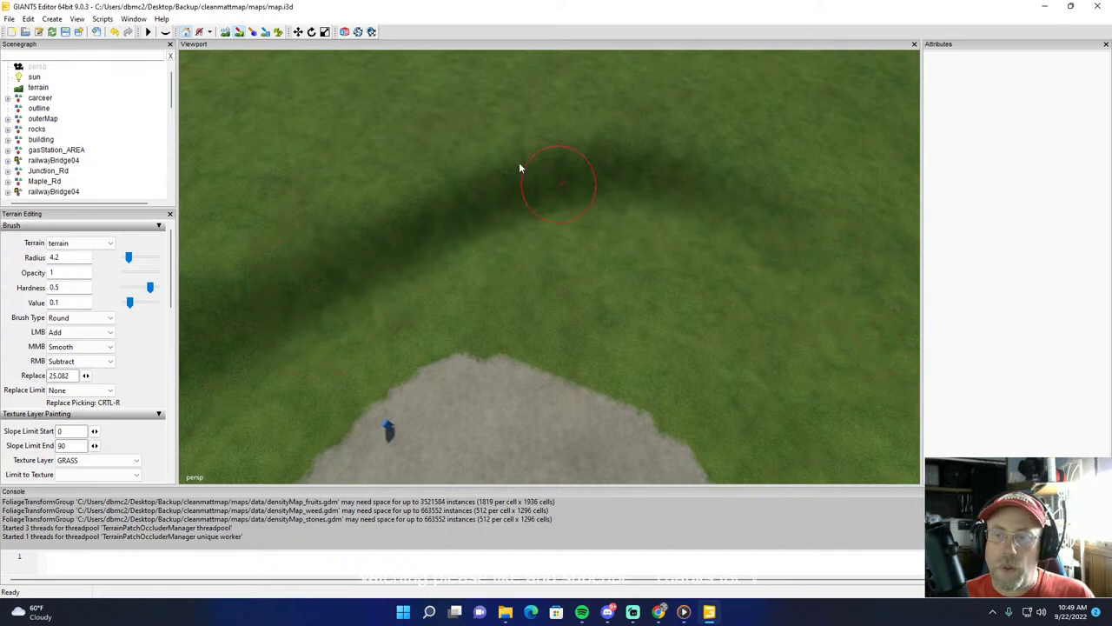
Step: Paint the mountainRock01 texture in a curved band along the slope behind the blue mailbox, starting with brush radius 3.2
click(100, 468)
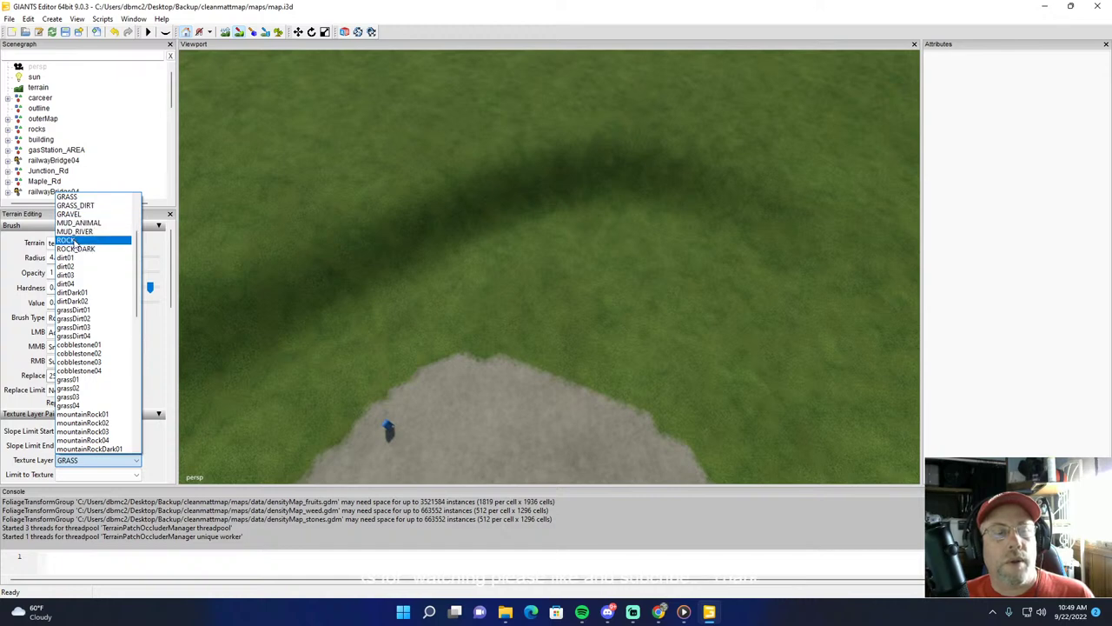
click(83, 414)
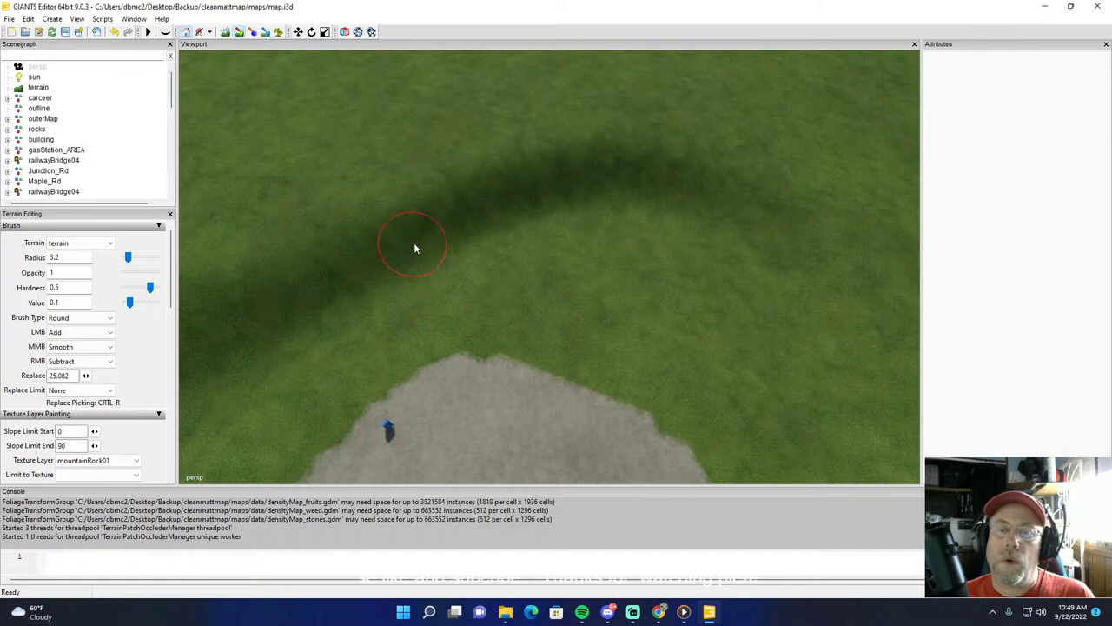
mouse_move(418, 230)
mouse_down()
mouse_move(509, 194)
mouse_move(669, 194)
mouse_move(780, 241)
mouse_move(805, 267)
mouse_up()
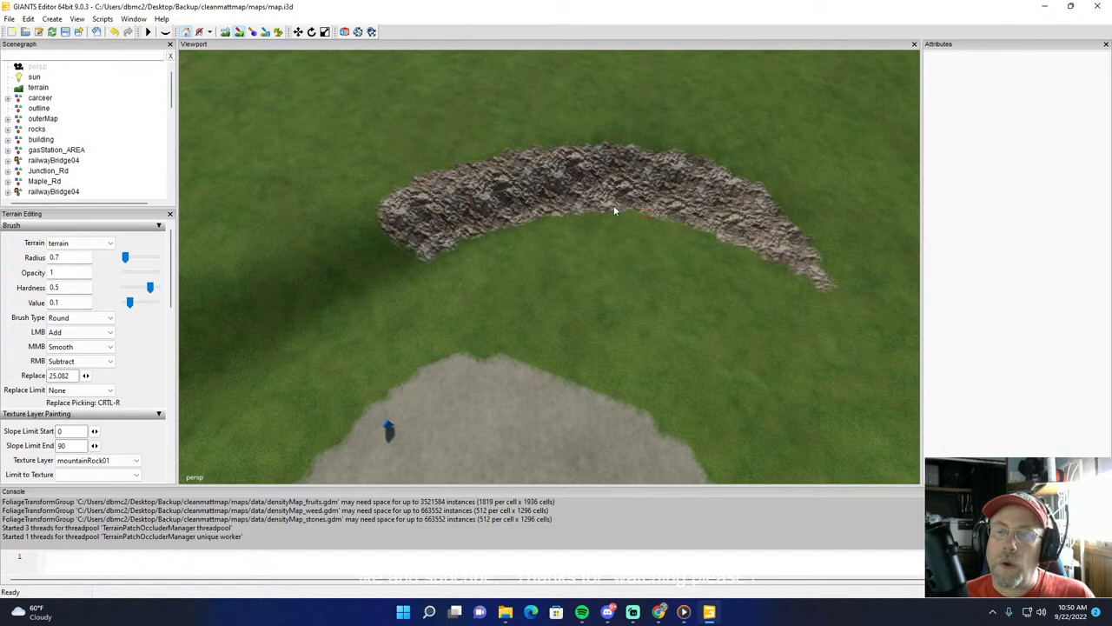
scroll(488, 202, up, 3)
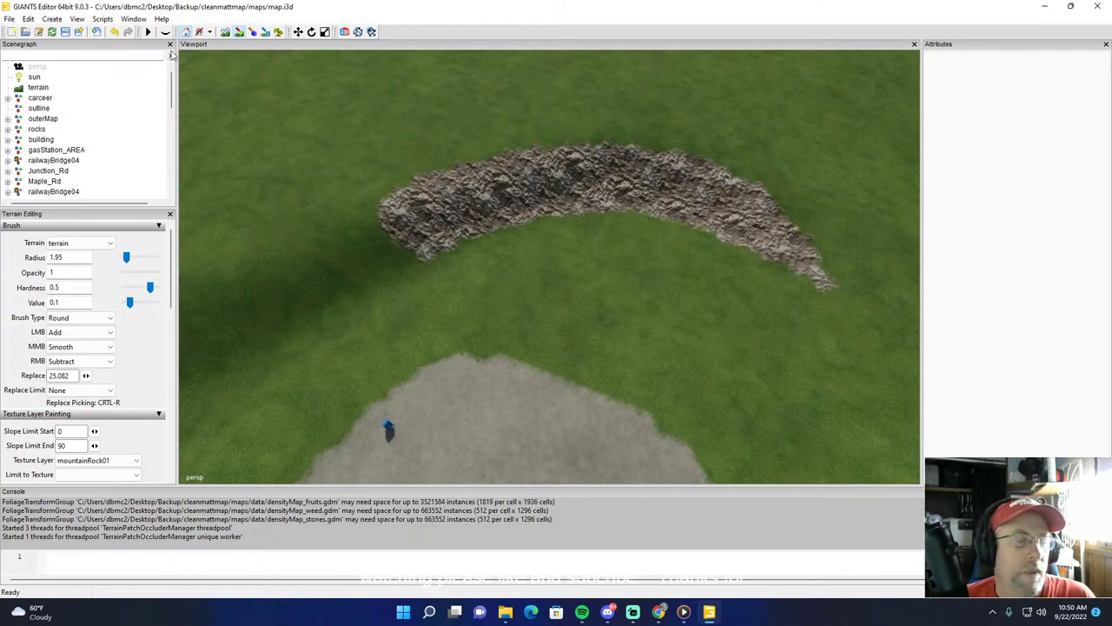
Step: Extend the mountainRock01 band along the slope from its open end behind the blue mailbox, using brush radius 3.45
alt+drag(382, 102, 362, 104)
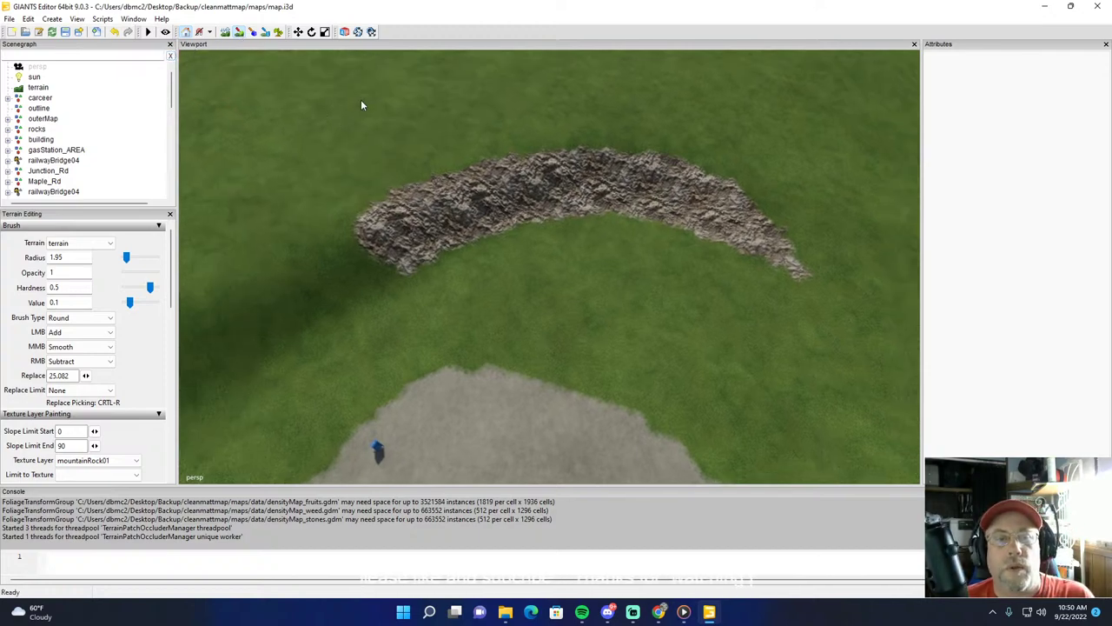
mouse_move(363, 104)
right_down()
mouse_move(369, 76)
mouse_move(193, 81)
right_up()
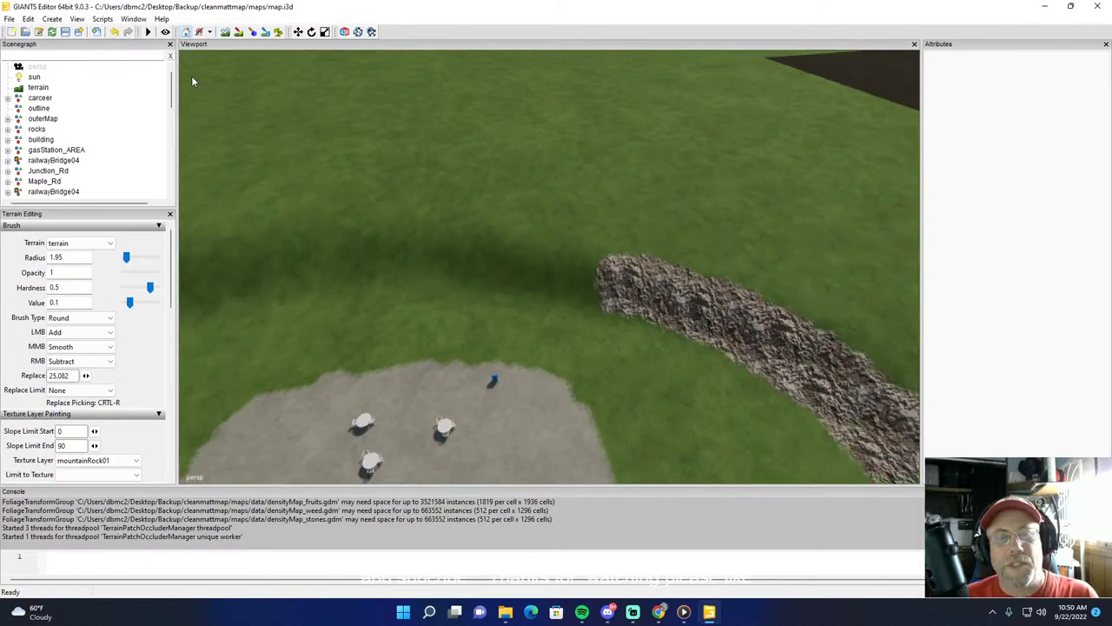
scroll(192, 77, down, 2)
scroll(380, 153, up, 4)
mouse_move(380, 153)
alt+mouse_down()
mouse_move(352, 154)
mouse_move(439, 128)
alt+mouse_up()
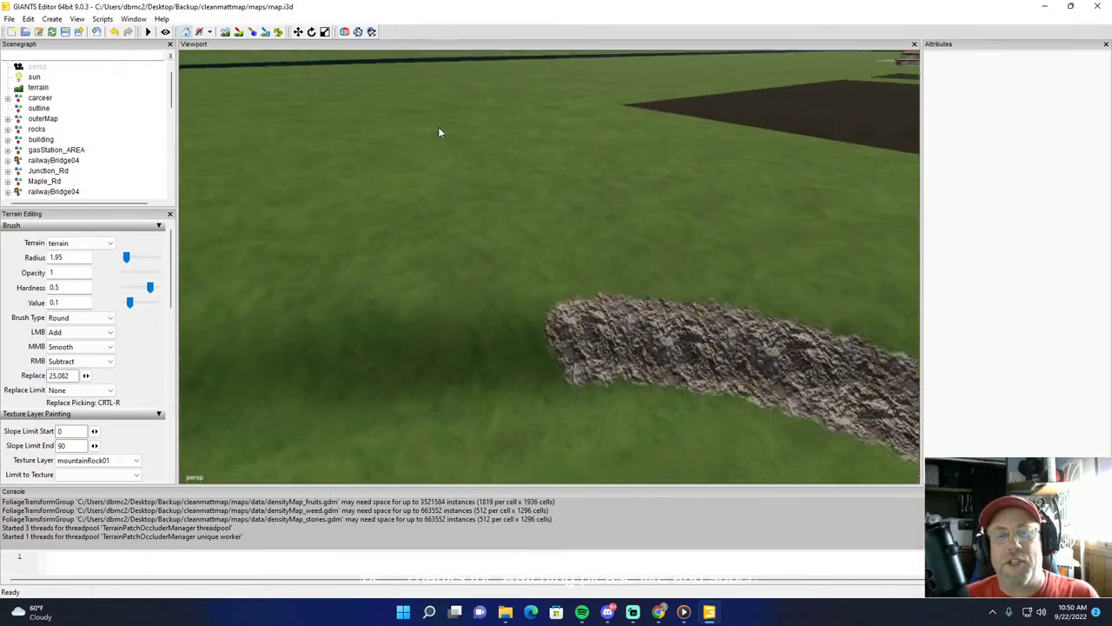
scroll(437, 129, down, 4)
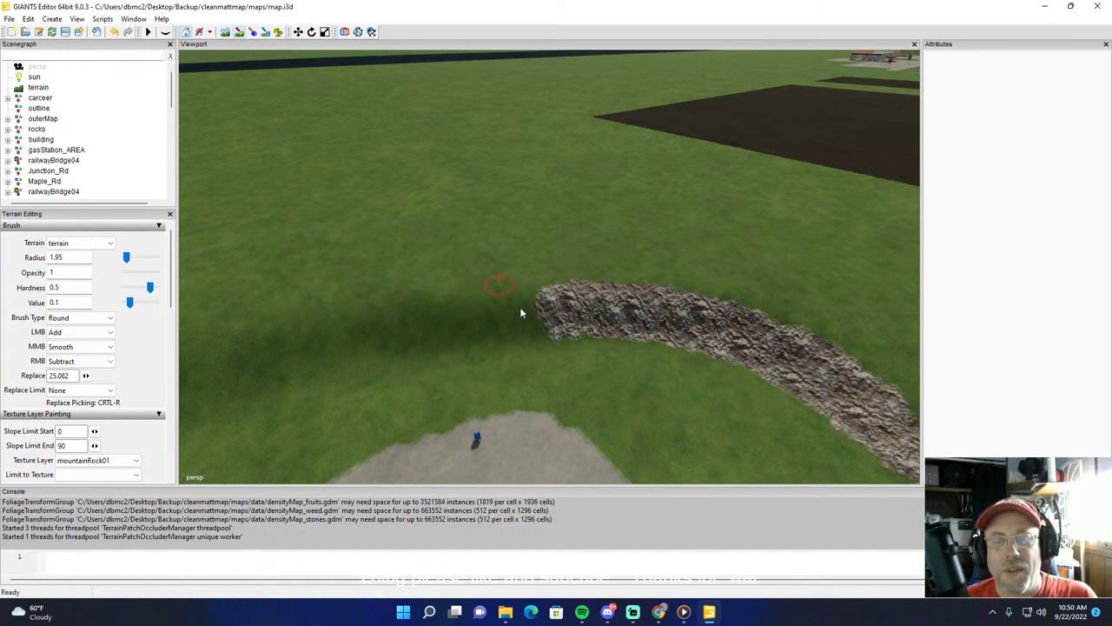
mouse_move(559, 314)
mouse_down()
mouse_move(463, 318)
mouse_move(294, 362)
mouse_up()
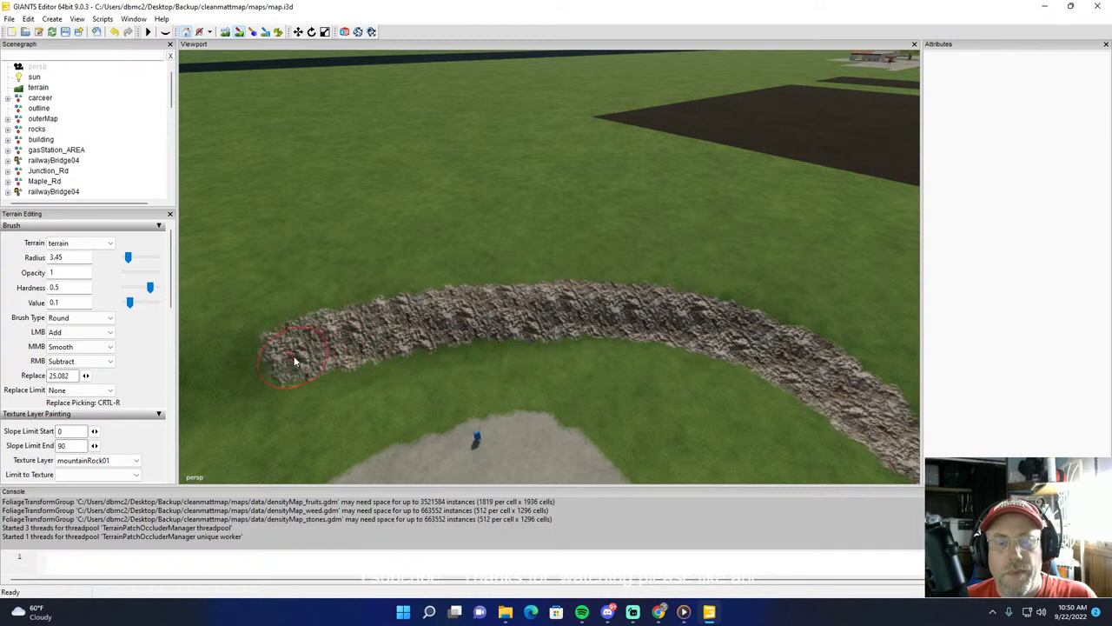
mouse_move(652, 315)
mouse_down()
mouse_move(783, 352)
mouse_move(850, 388)
mouse_move(756, 335)
mouse_move(652, 304)
mouse_move(400, 321)
mouse_move(287, 352)
mouse_up()
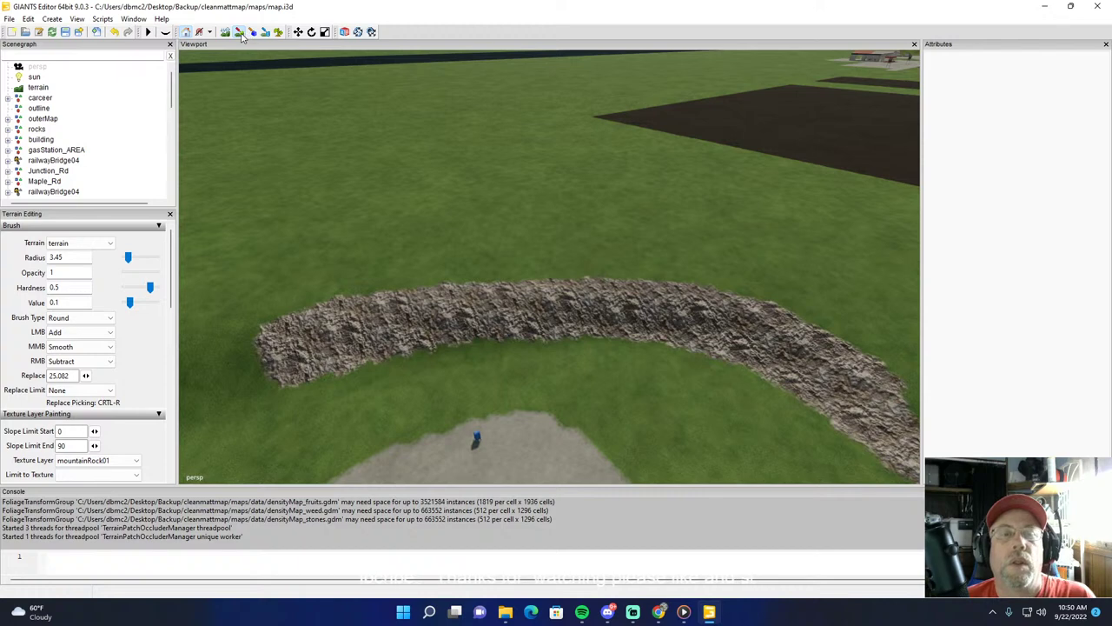
Step: Continue the mountainRock01 band around the slope behind the white tables, widening its outer edge with brush radius 3.45
alt+drag(474, 165, 337, 190)
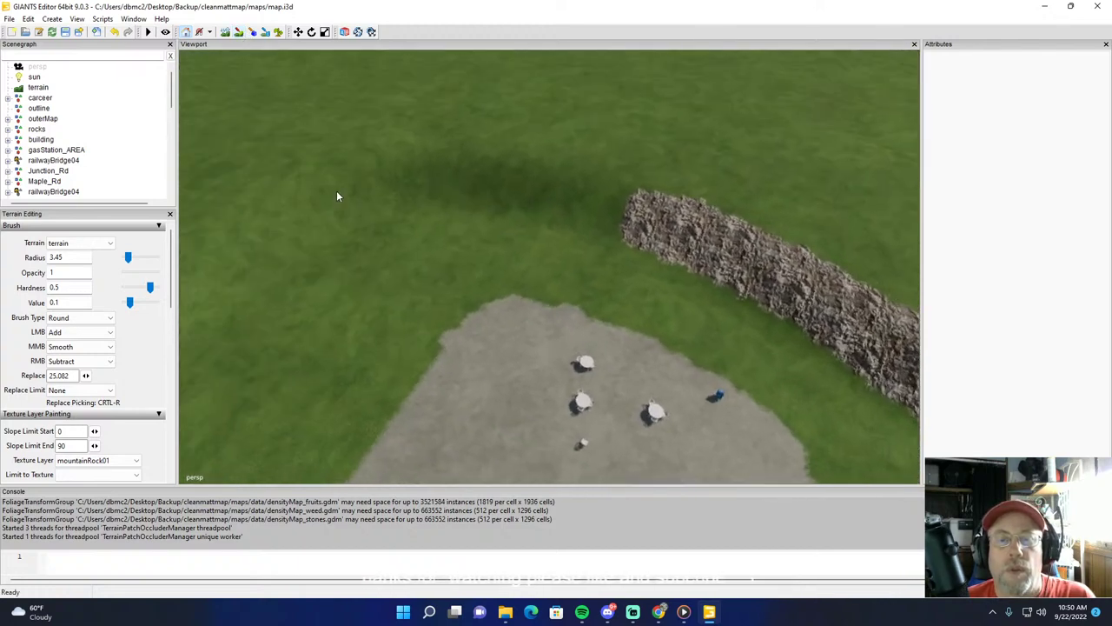
right_drag(338, 195, 298, 74)
click(242, 35)
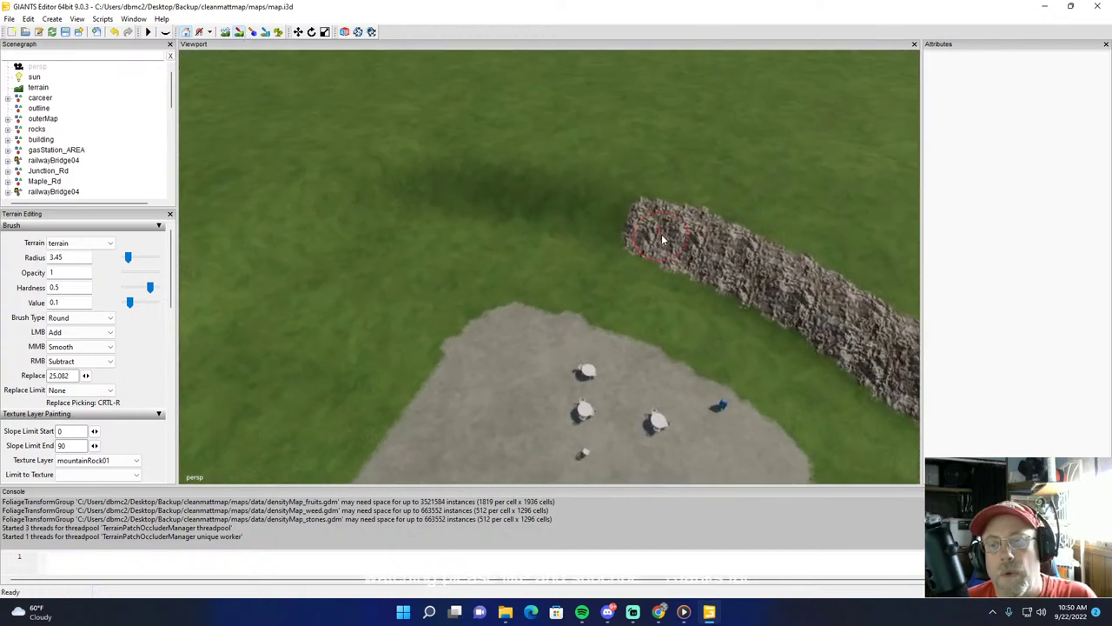
mouse_move(662, 236)
mouse_down()
mouse_move(442, 200)
mouse_move(475, 190)
mouse_up()
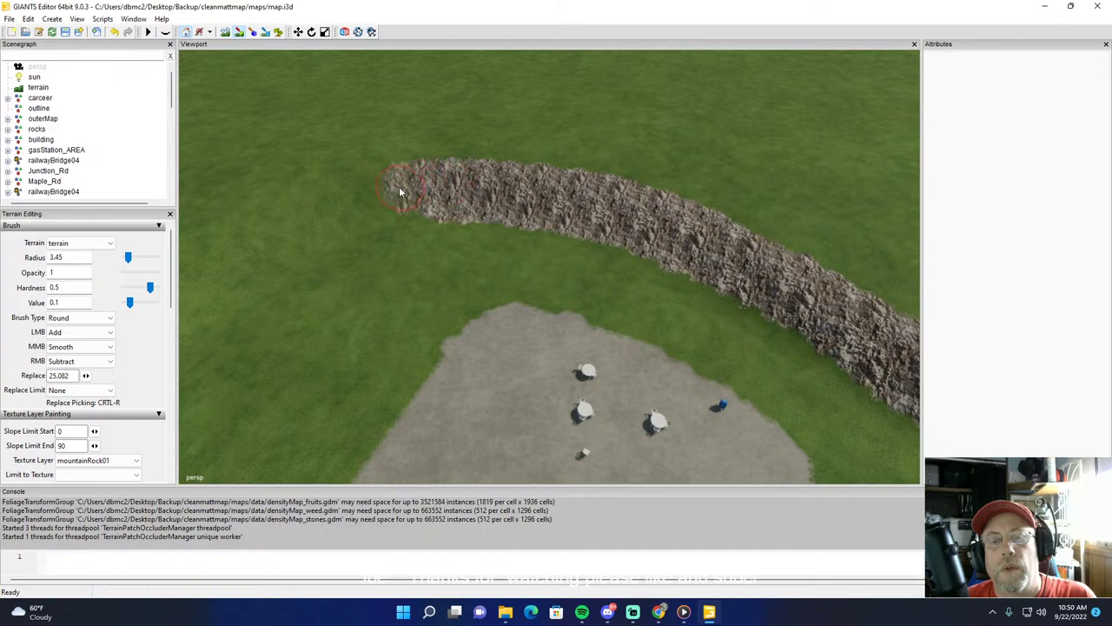
drag(291, 236, 432, 206)
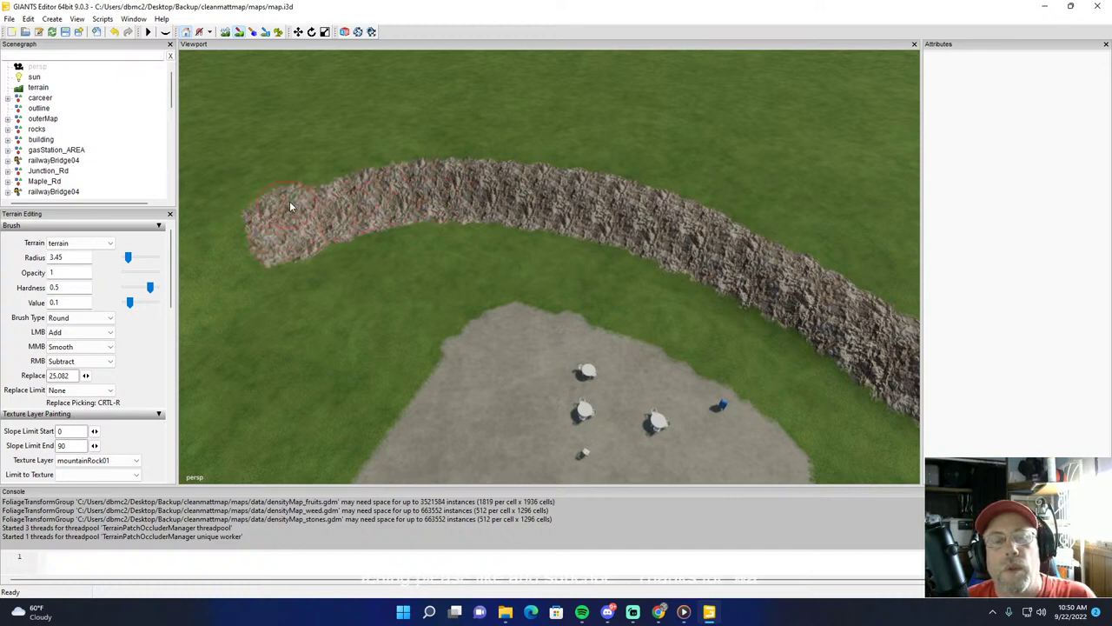
mouse_move(342, 187)
mouse_down()
mouse_move(429, 181)
mouse_move(579, 199)
mouse_move(599, 189)
mouse_up()
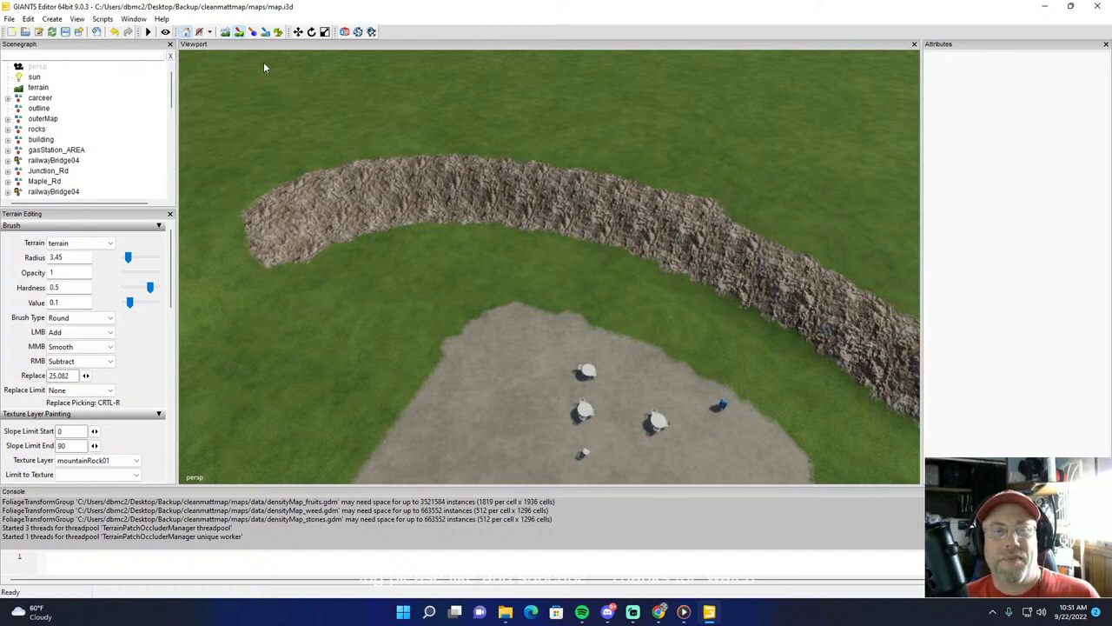
Step: Paint a tapering mountainRock01 tip at the band's end towards the pond, reducing the brush radius from 2.2 to 0.7
alt+drag(449, 185, 322, 160)
right_drag(322, 163, 348, 190)
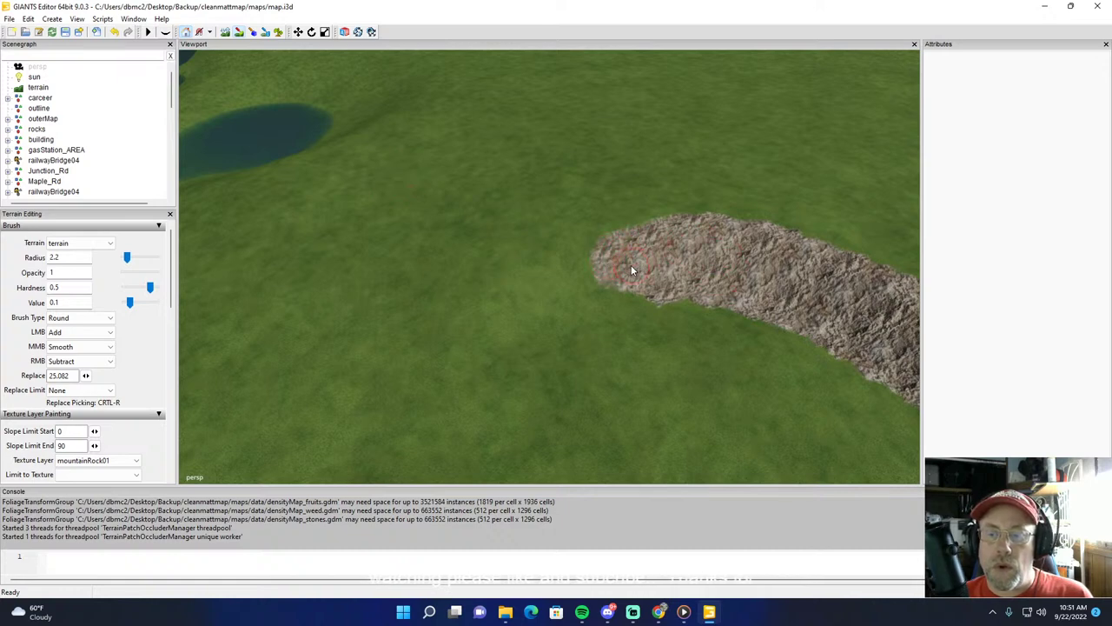
drag(536, 294, 474, 346)
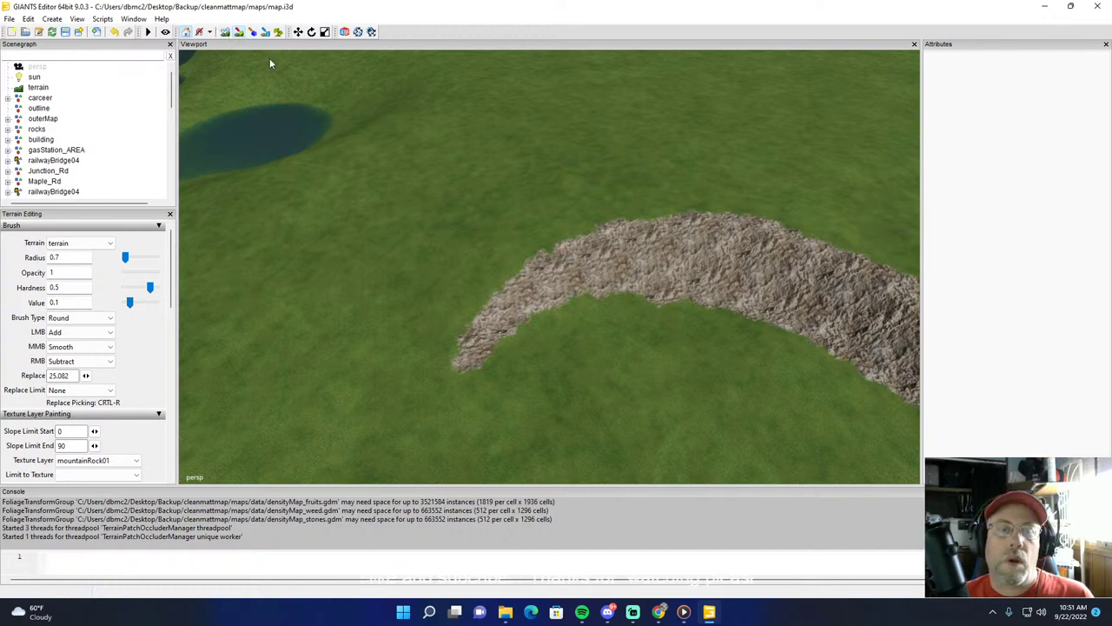
Step: View the restaurant lot from above and expand the production and fastFoodRestaurant_SPOT groups in the scene hierarchy
scroll(303, 94, down, 4)
alt+drag(376, 146, 646, 279)
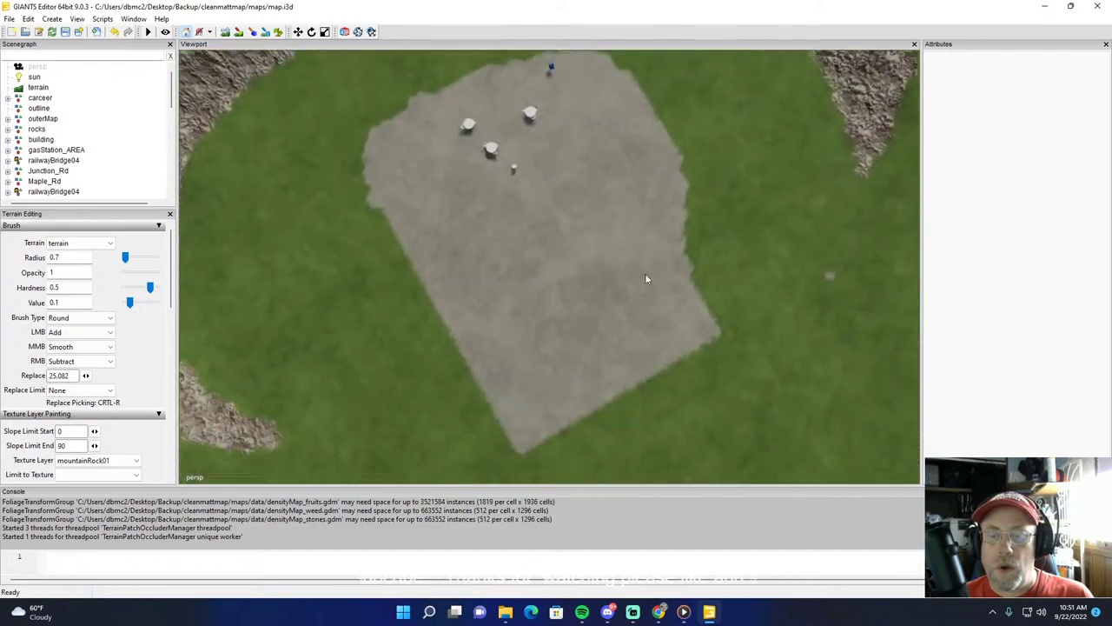
right_drag(645, 279, 587, 270)
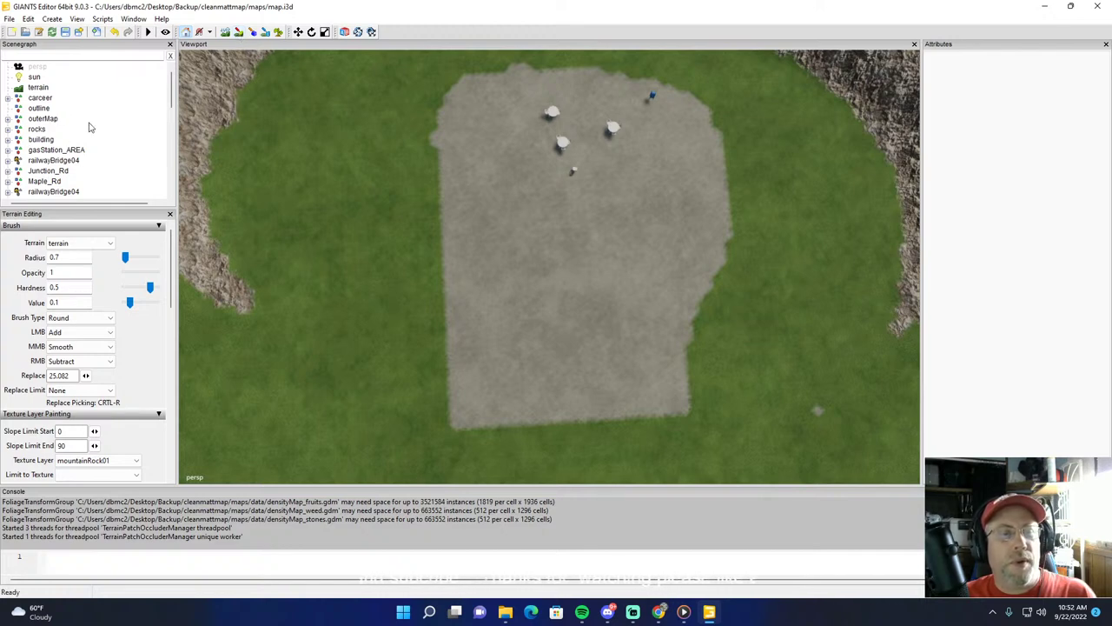
scroll(89, 127, down, 2)
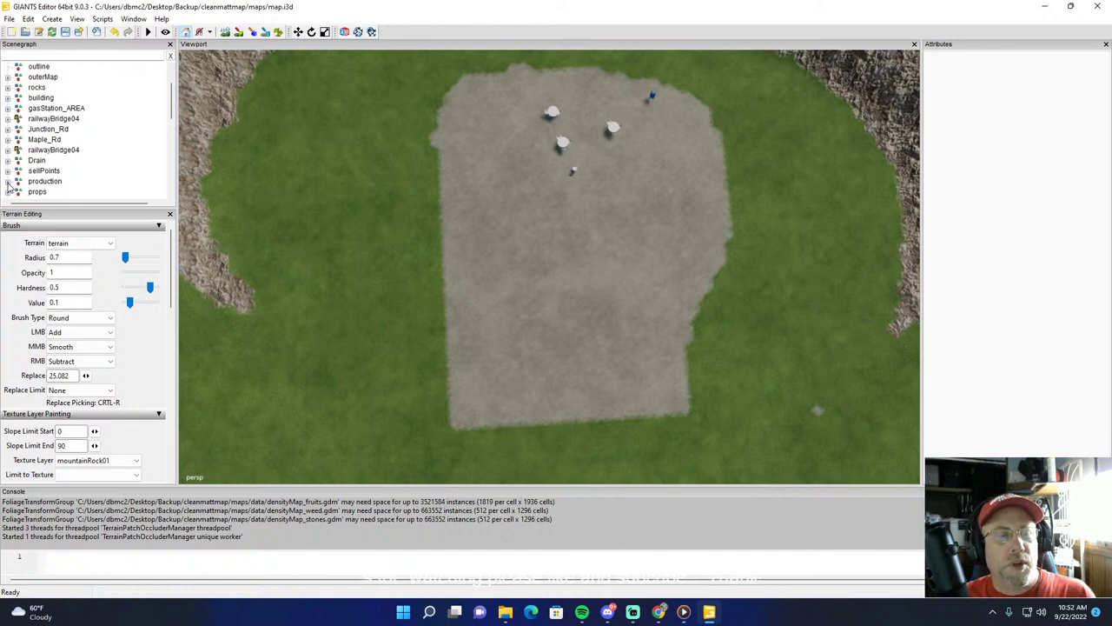
click(7, 181)
scroll(148, 153, down, 3)
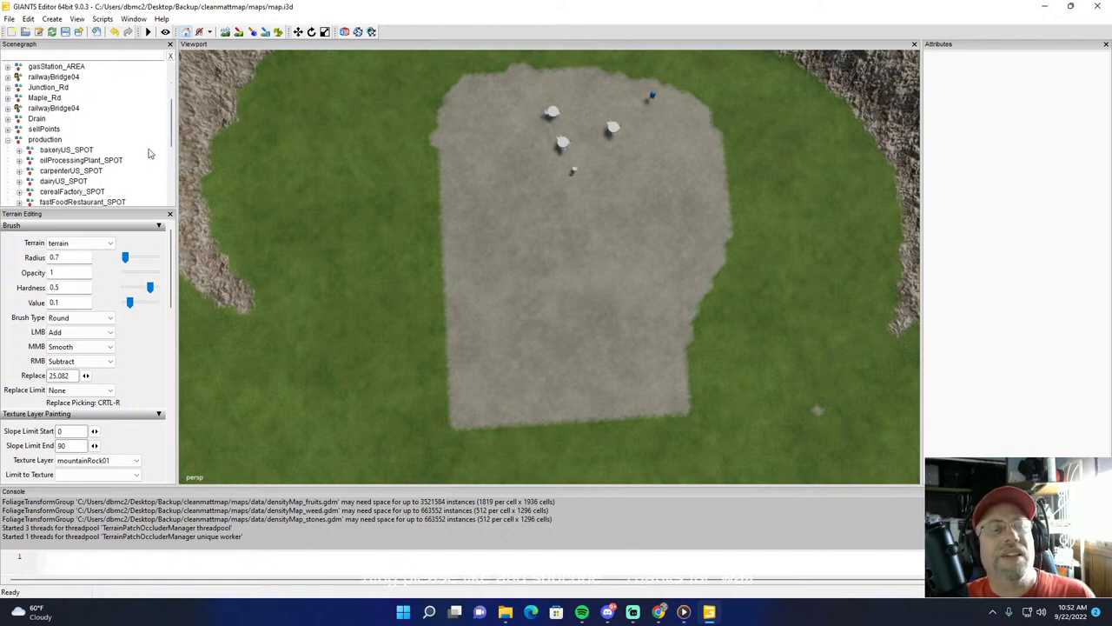
click(99, 191)
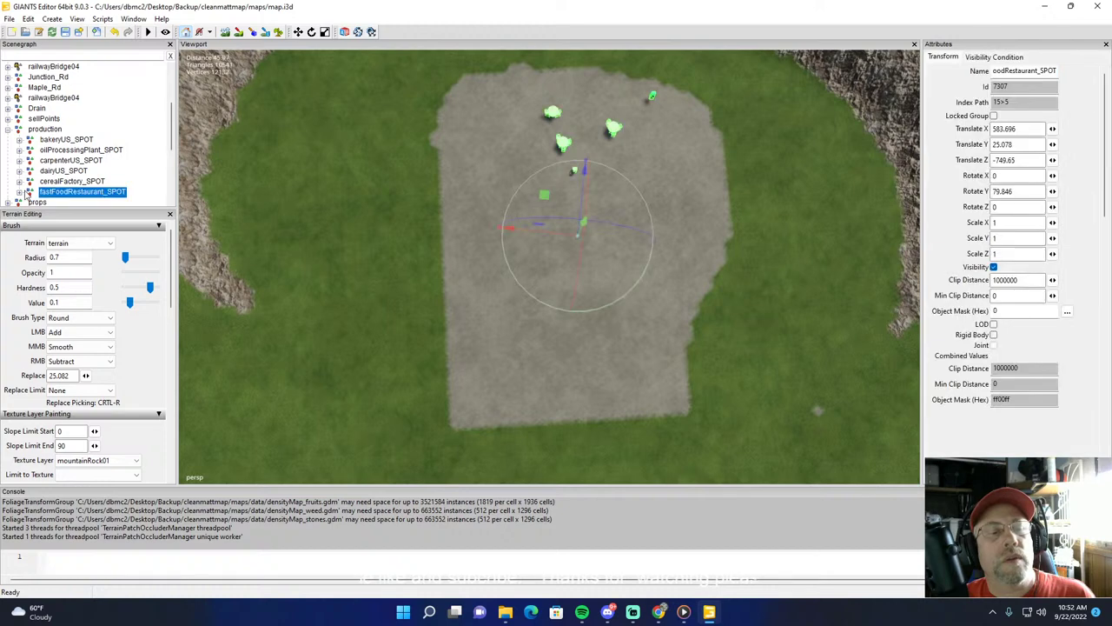
click(19, 195)
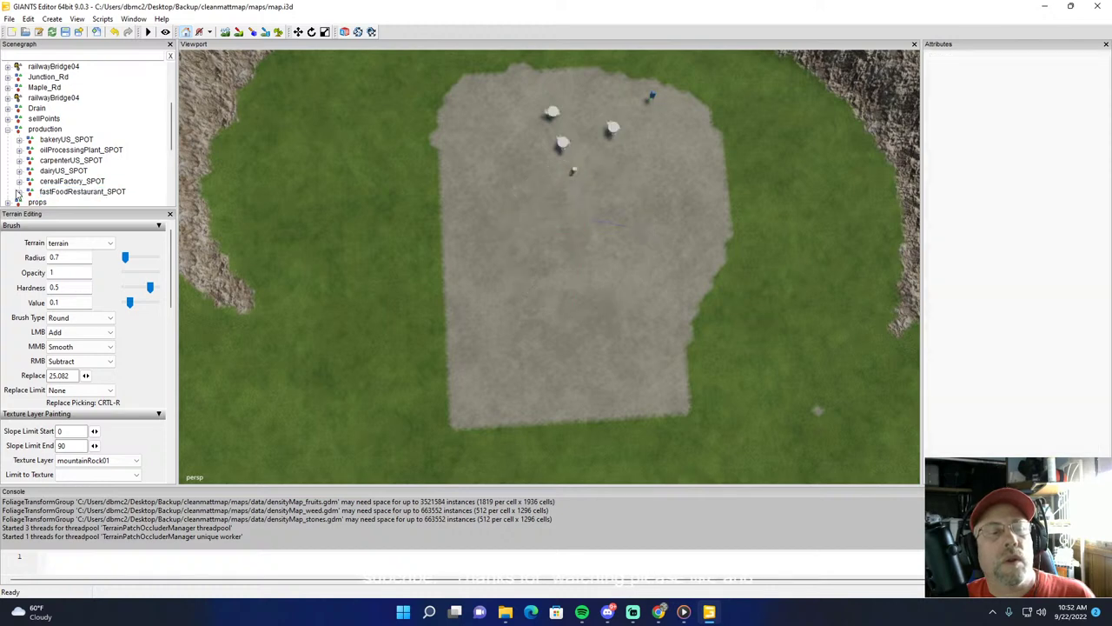
click(20, 192)
scroll(124, 152, down, 2)
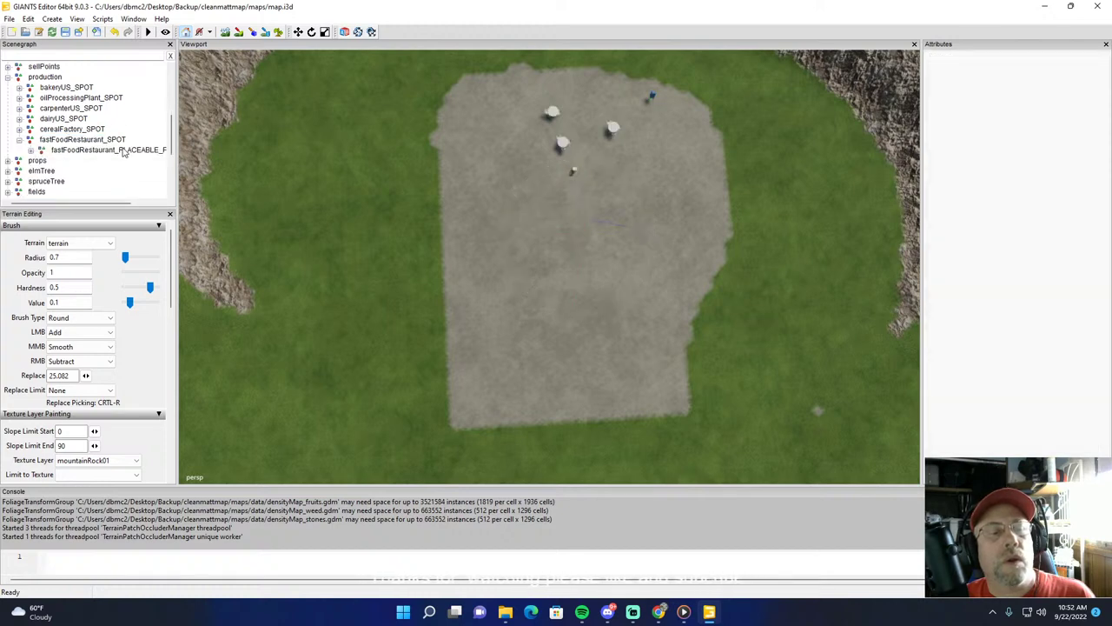
Step: Expand the props group and look through its objects, from inside01 to the seasonal time groups
scroll(123, 152, down, 2)
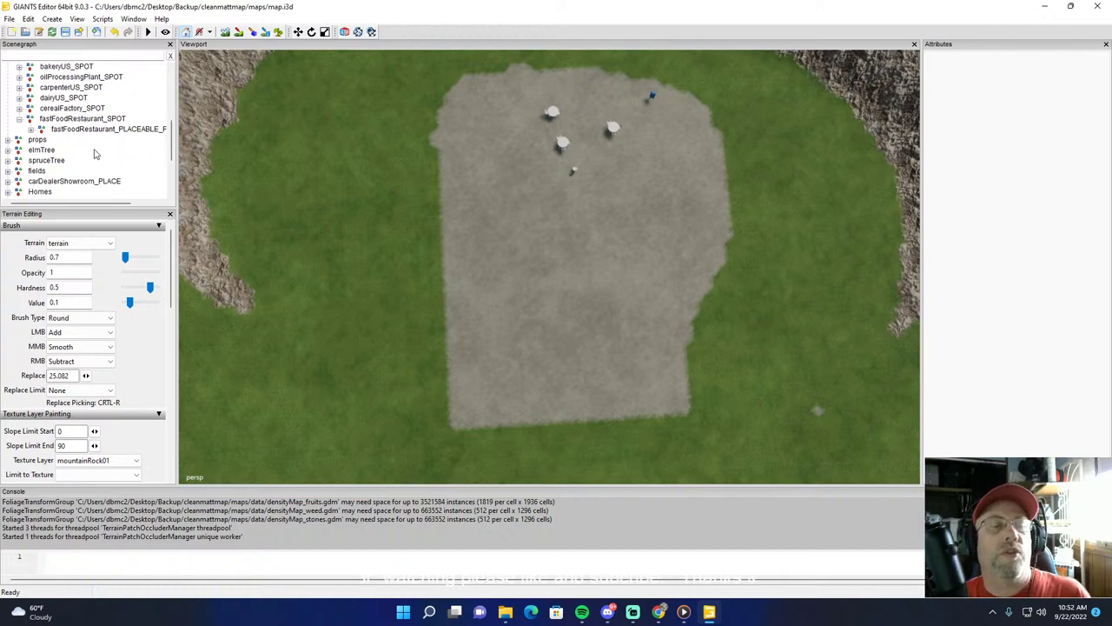
click(8, 140)
scroll(115, 156, down, 2)
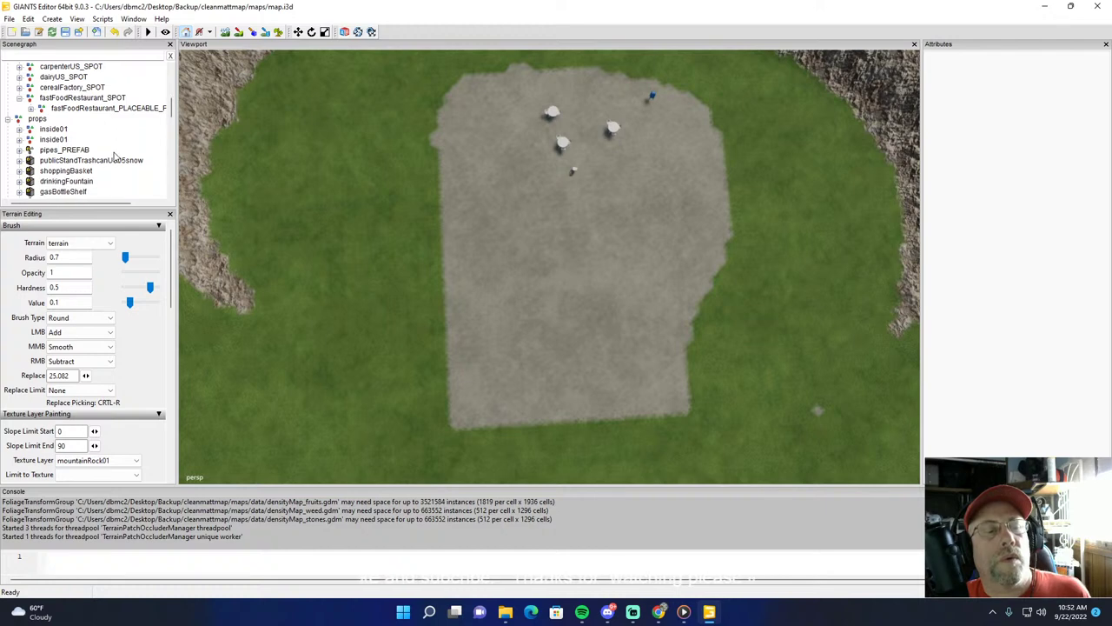
scroll(115, 157, down, 2)
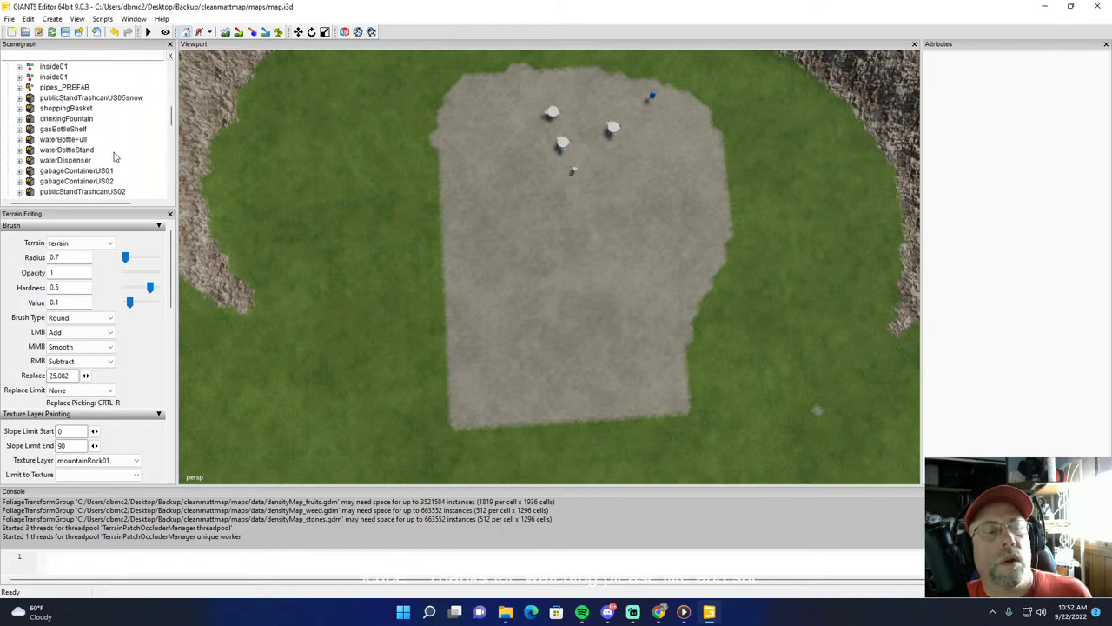
scroll(130, 152, down, 3)
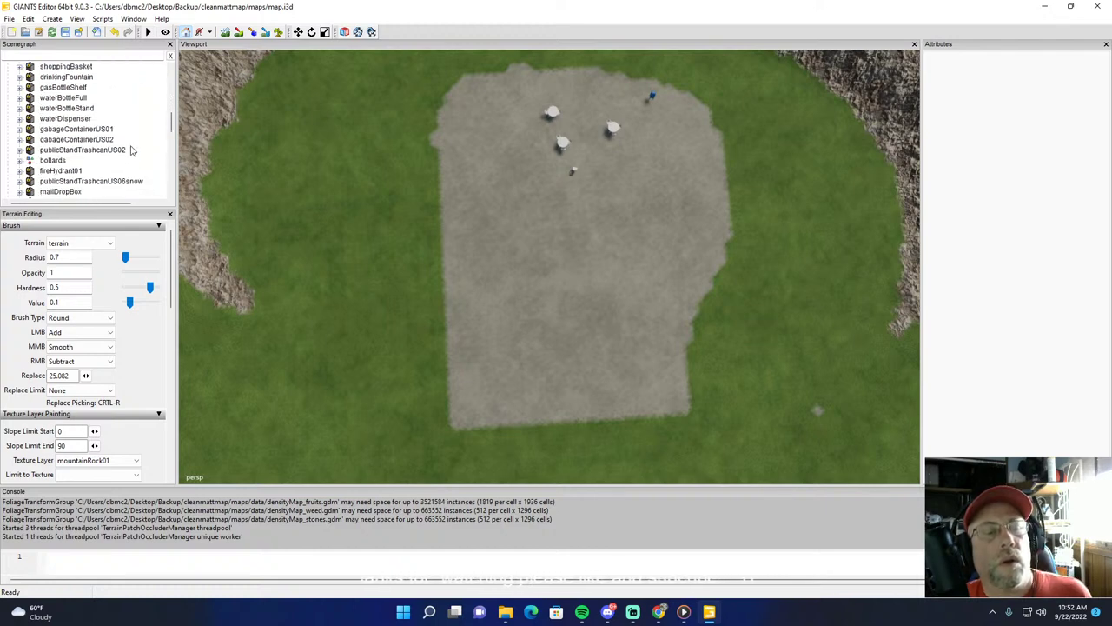
scroll(130, 151, down, 4)
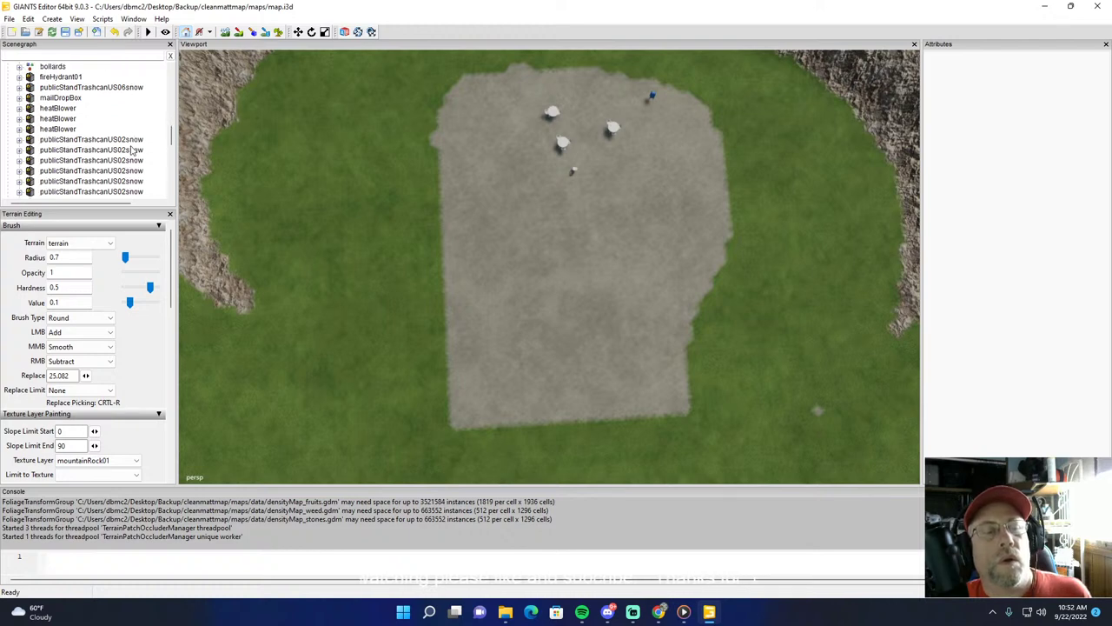
scroll(130, 150, down, 2)
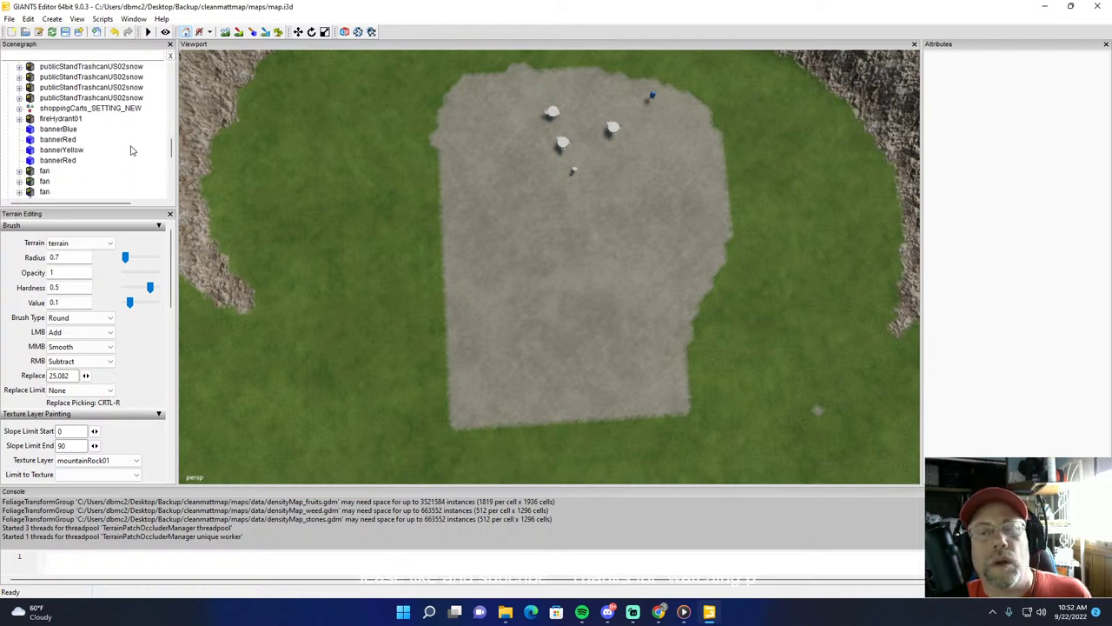
scroll(130, 150, down, 1)
scroll(131, 150, down, 10)
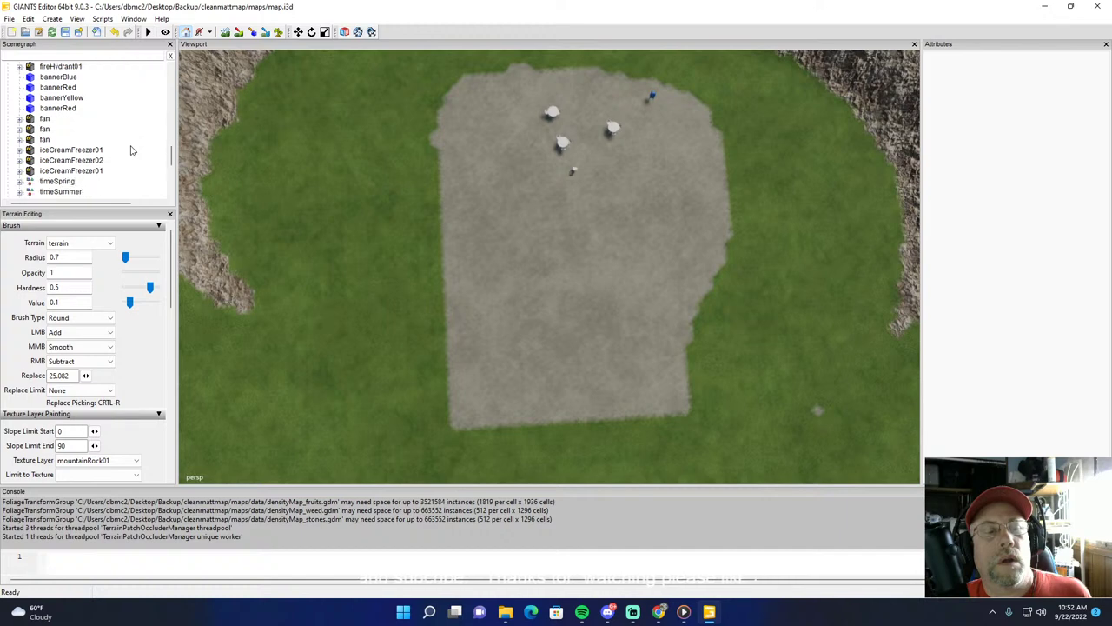
scroll(130, 150, up, 10)
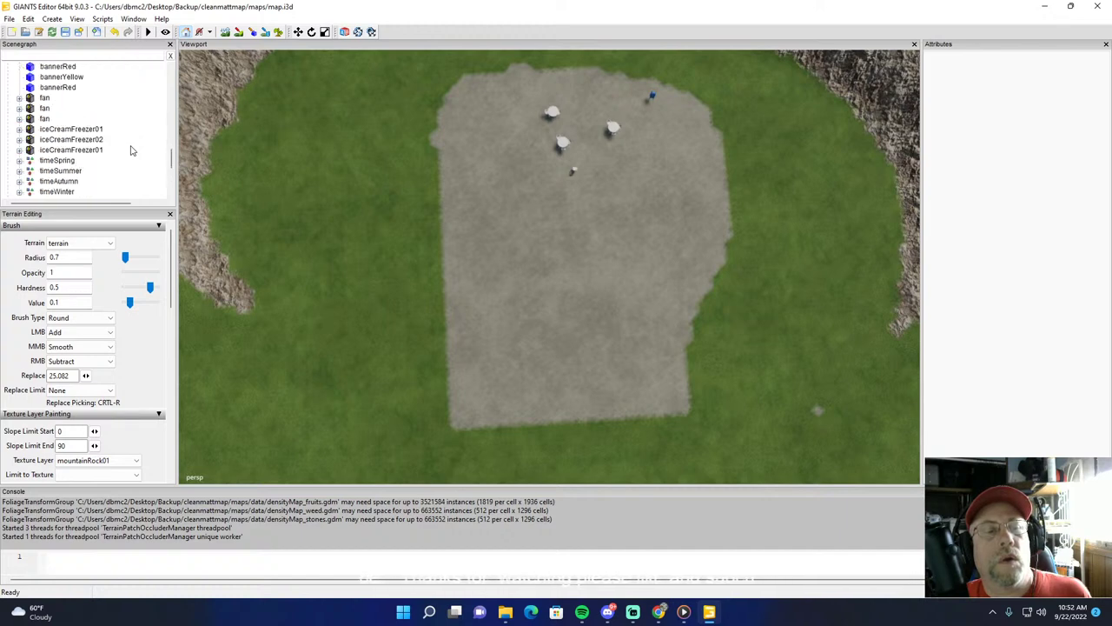
scroll(130, 150, up, 6)
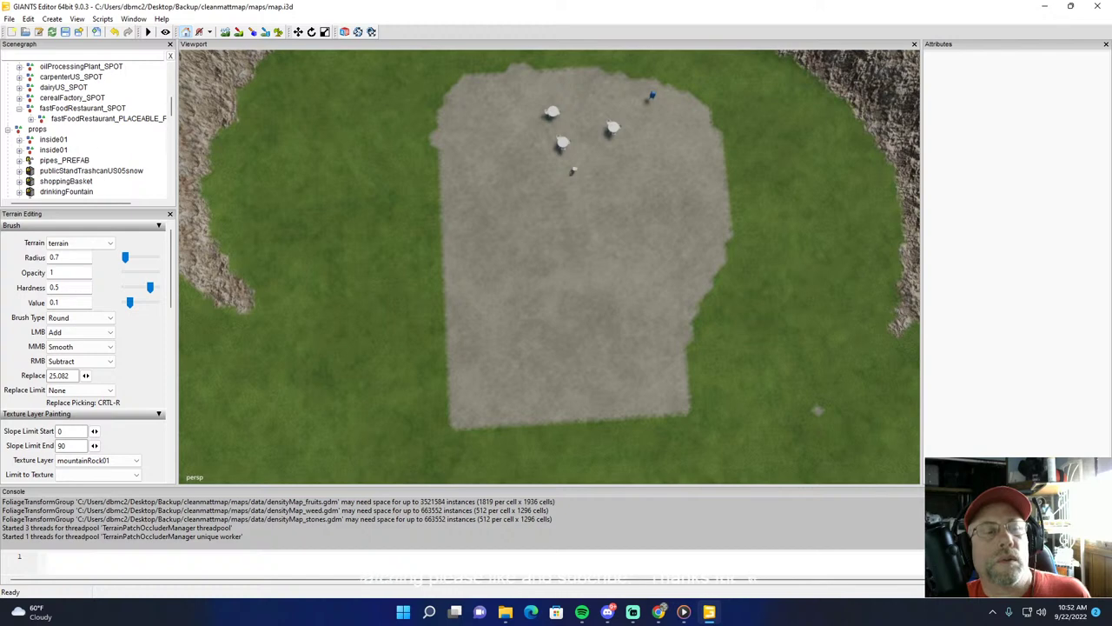
Step: Duplicate the first plasticTable02_PREFAB in the fast food restaurant's props and place the copy on the pad at about X 4.5, Z -8.4
click(8, 128)
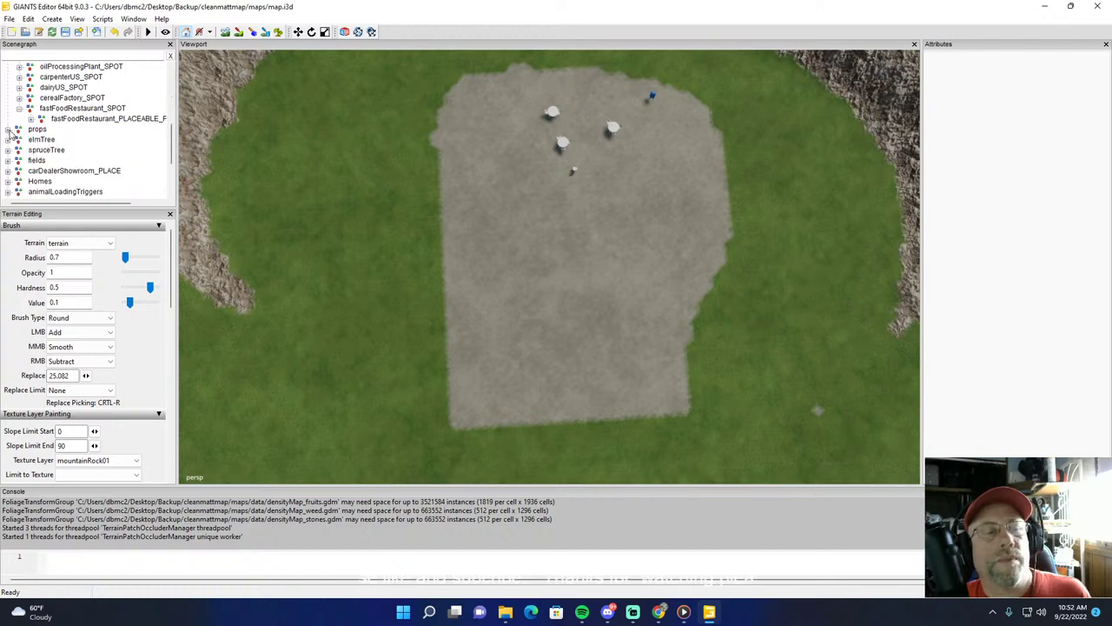
drag(11, 132, 35, 124)
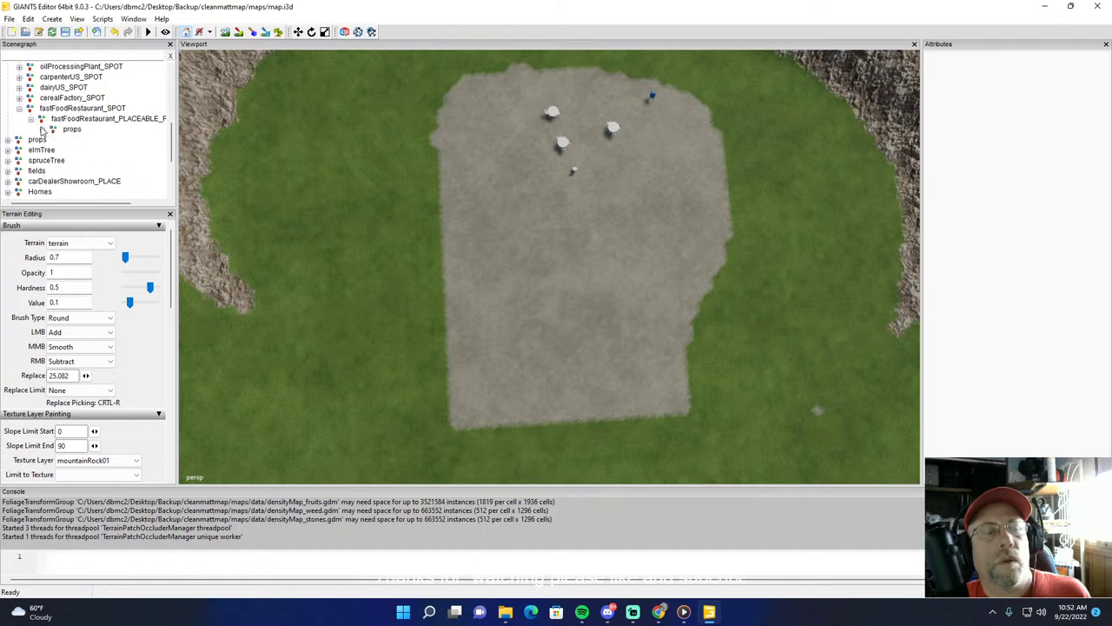
click(42, 129)
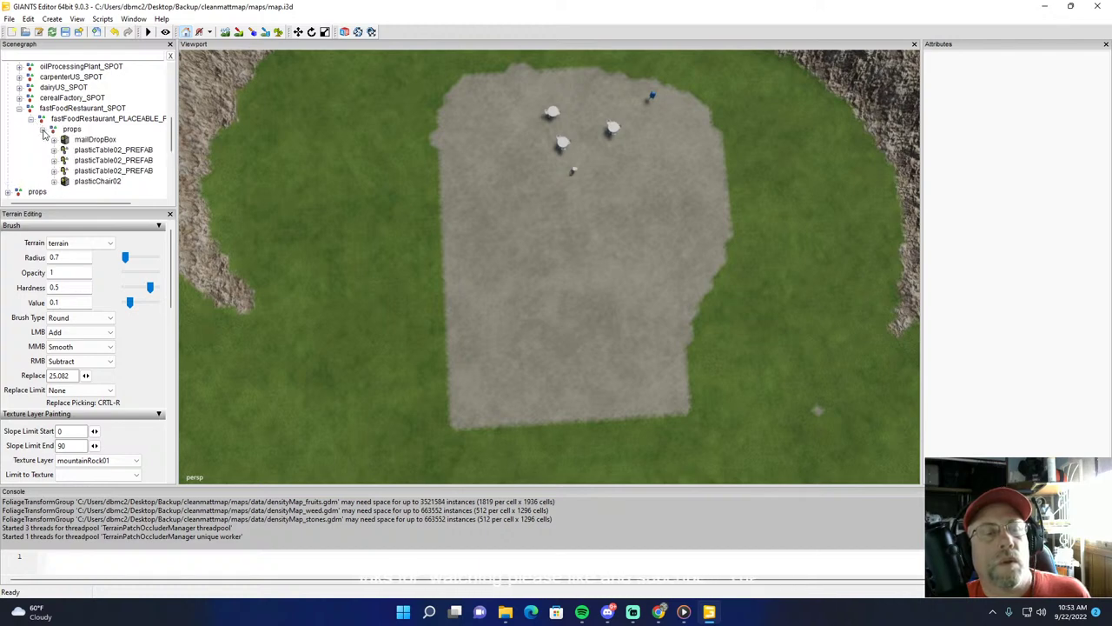
click(95, 151)
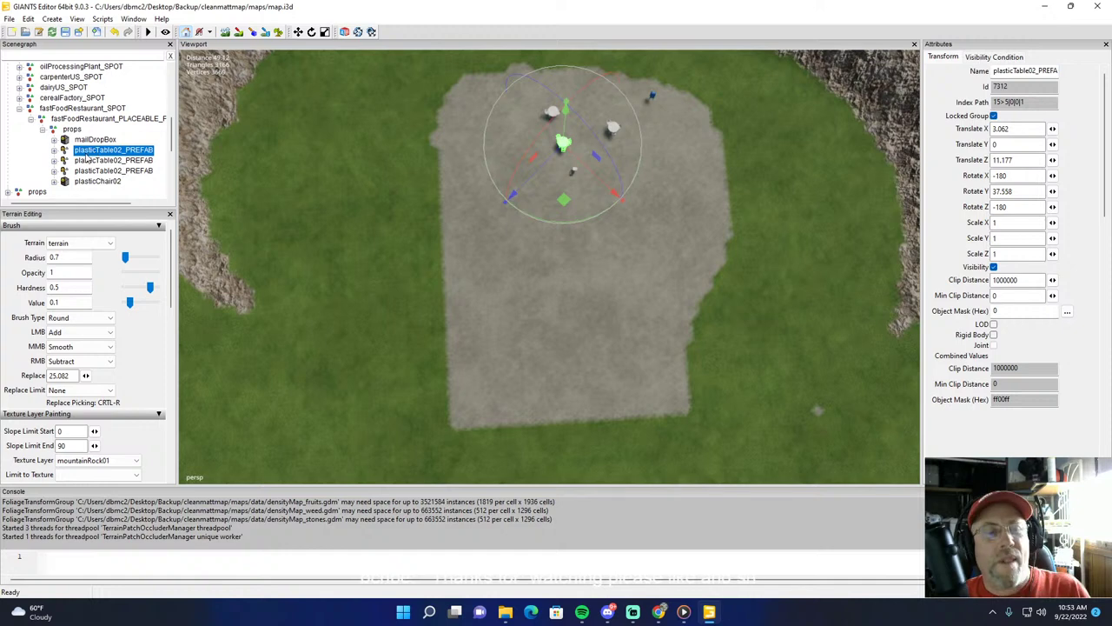
click(26, 20)
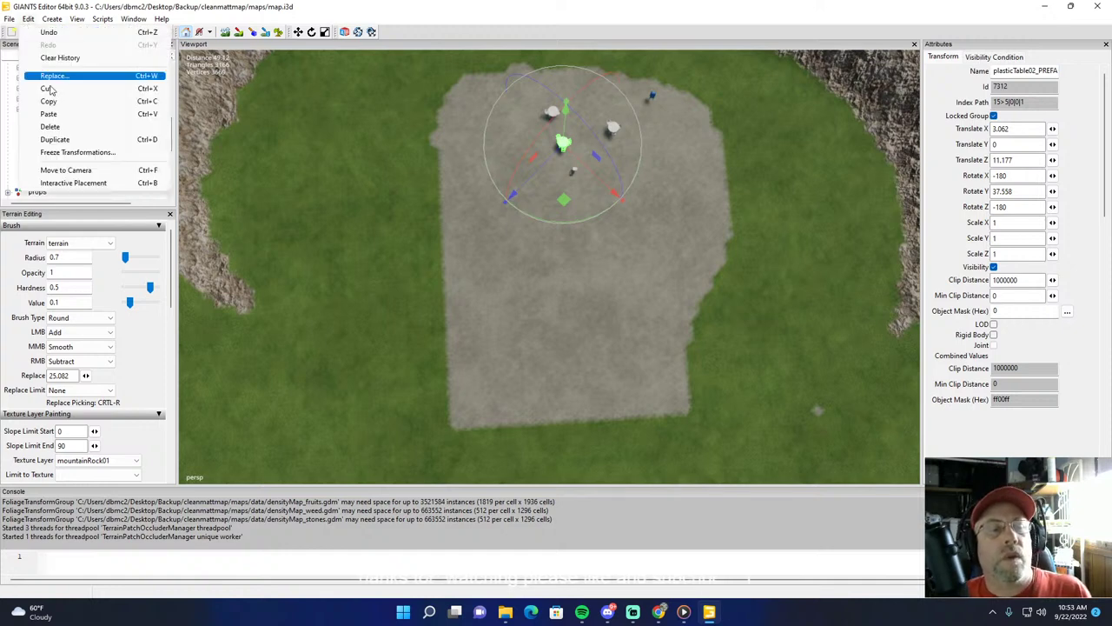
click(55, 139)
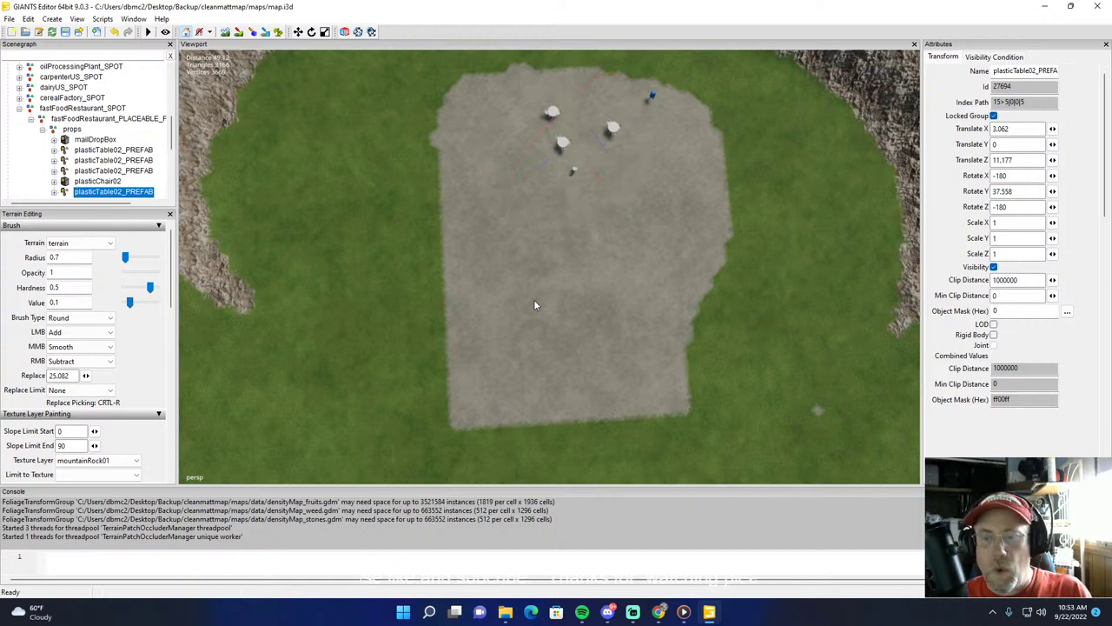
key(ctrl+b)
click(533, 302)
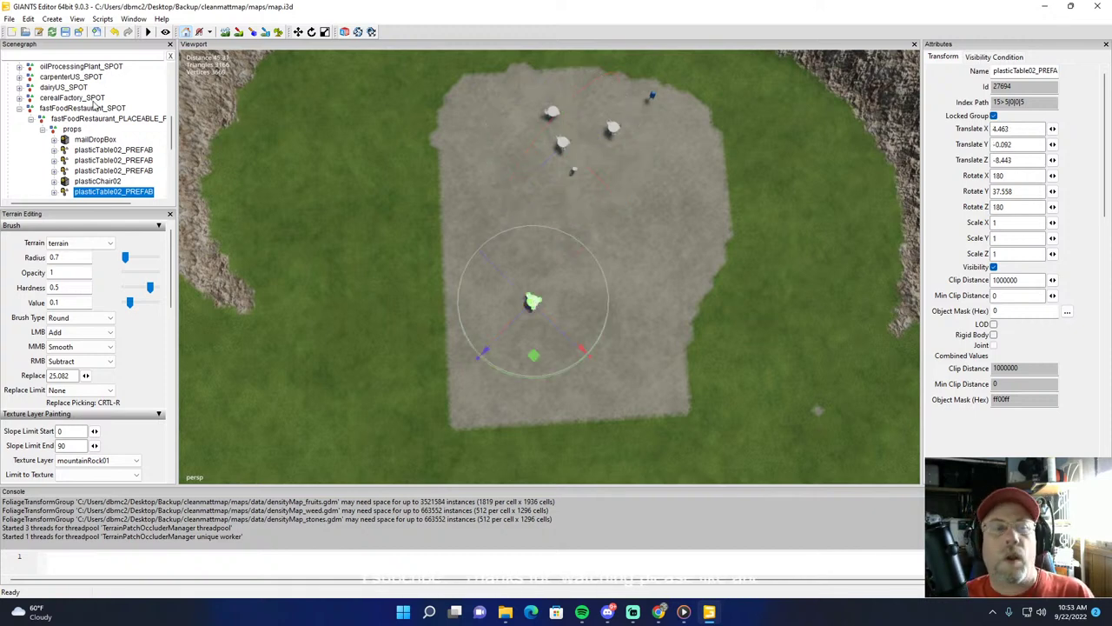
Step: Duplicate the newly placed plastic table and position the copy beside it on the pad at about X -1.8, Z -10
click(29, 20)
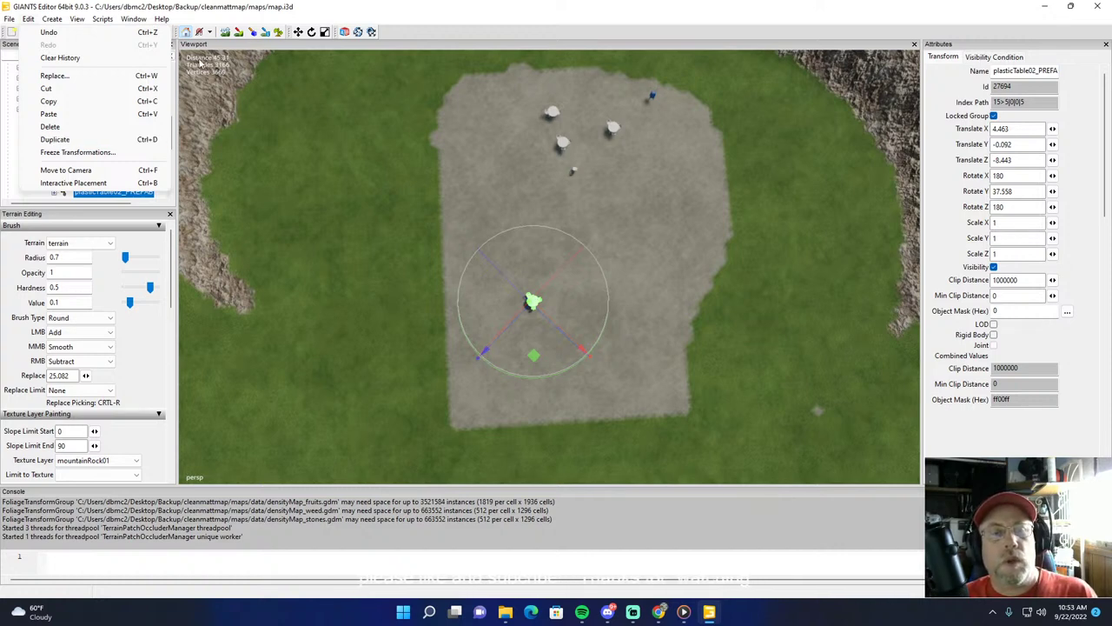
click(252, 33)
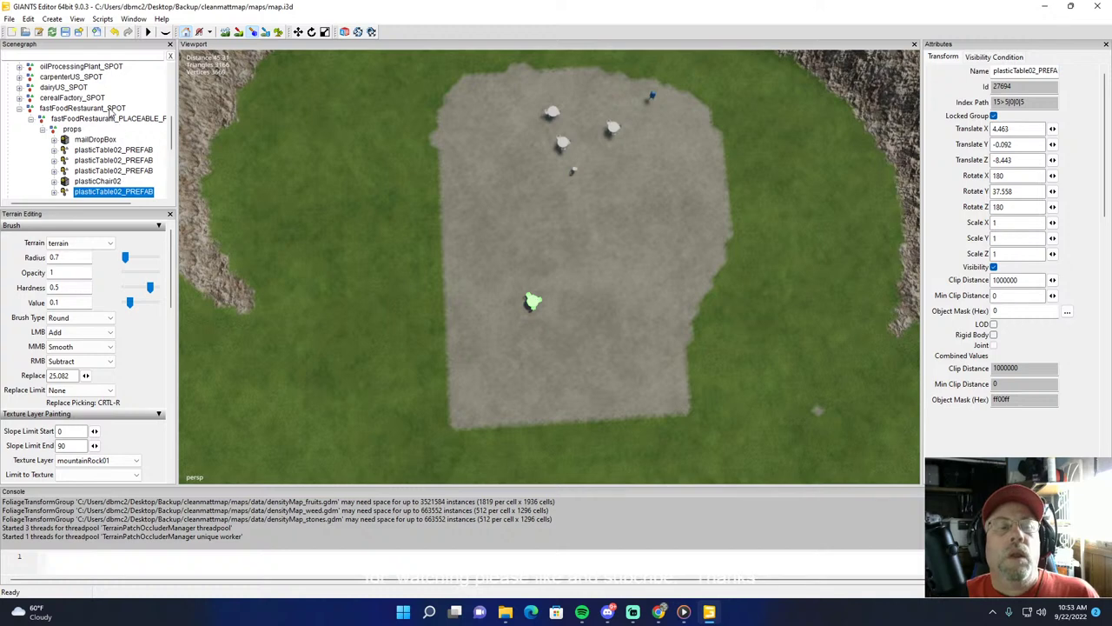
click(28, 18)
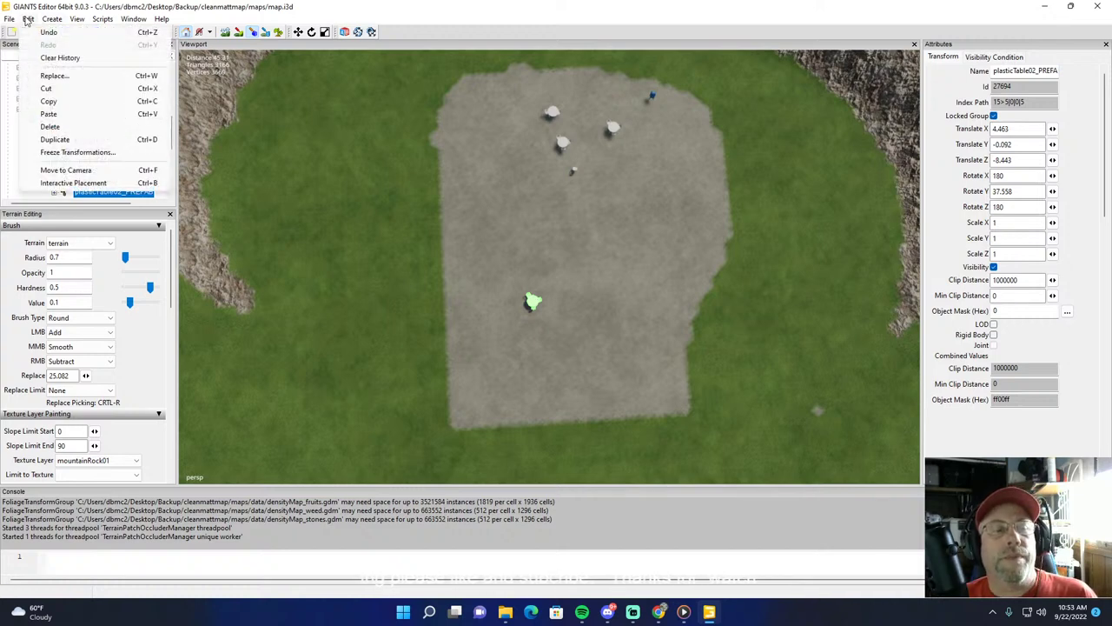
click(54, 139)
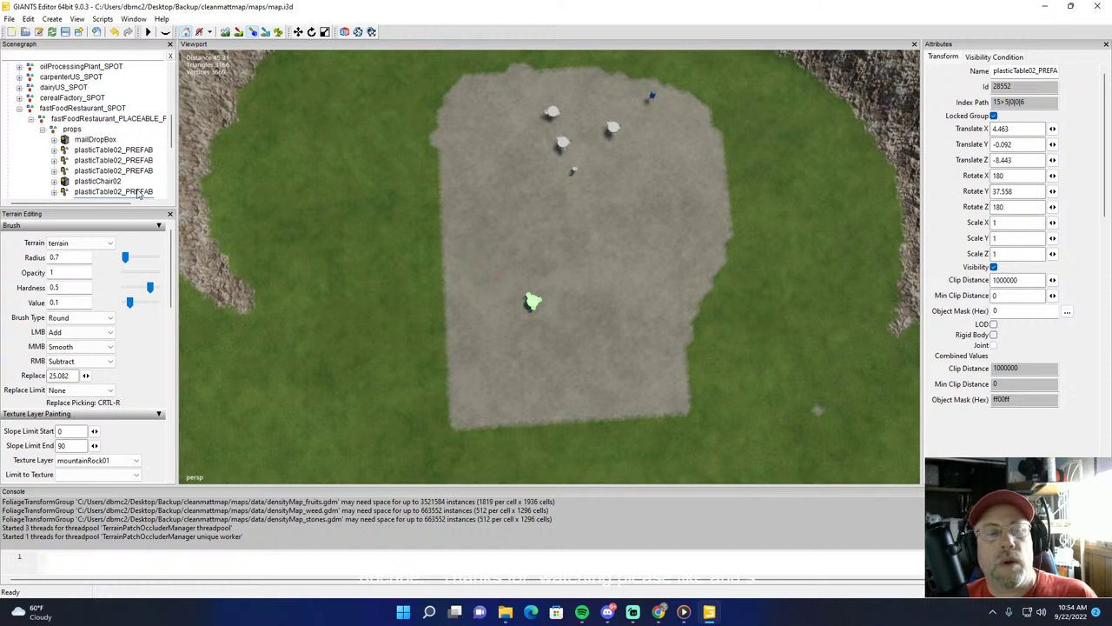
scroll(117, 174, down, 1)
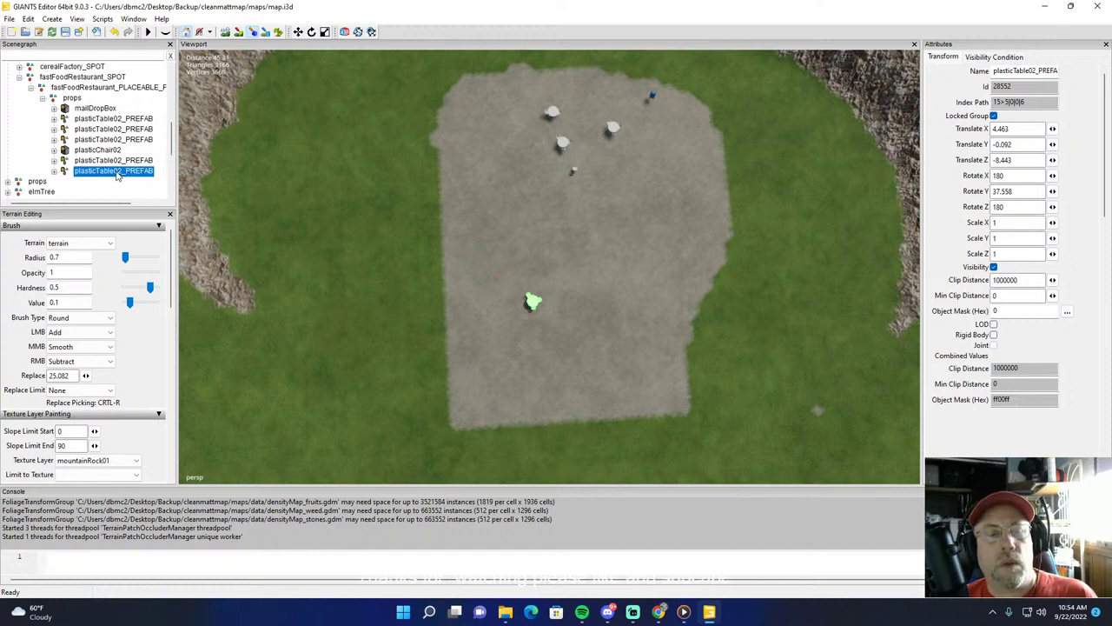
click(253, 32)
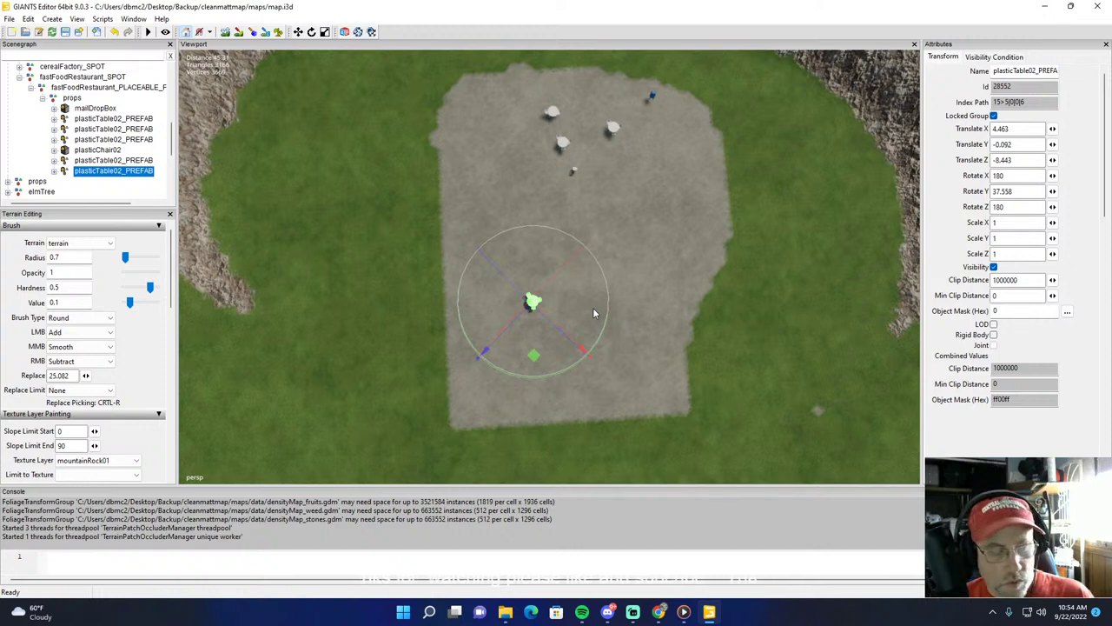
key(ctrl+b)
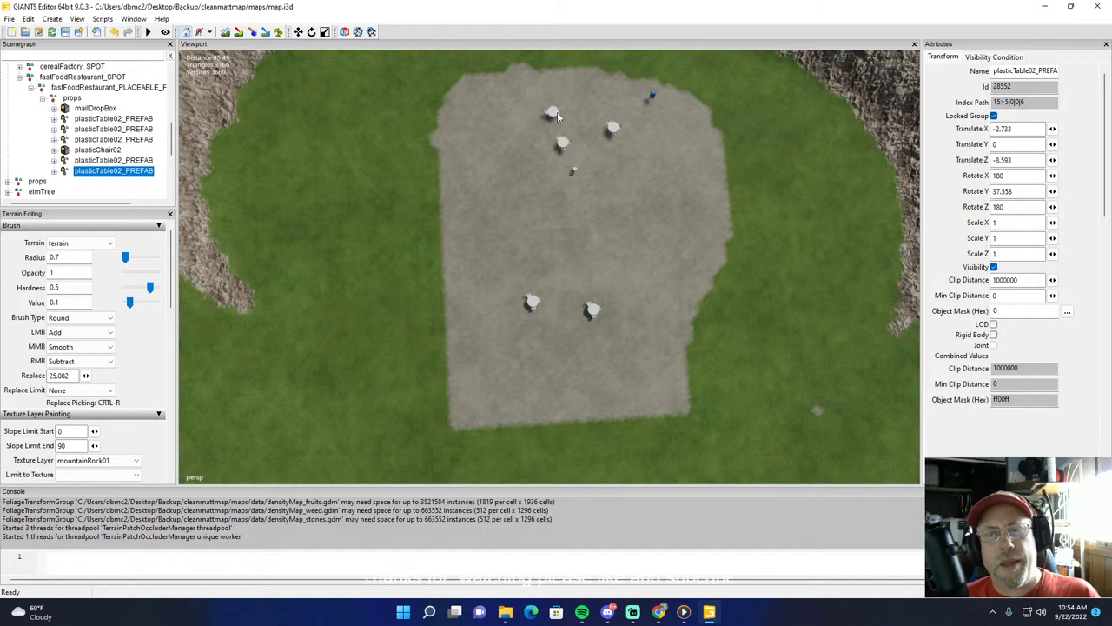
click(653, 95)
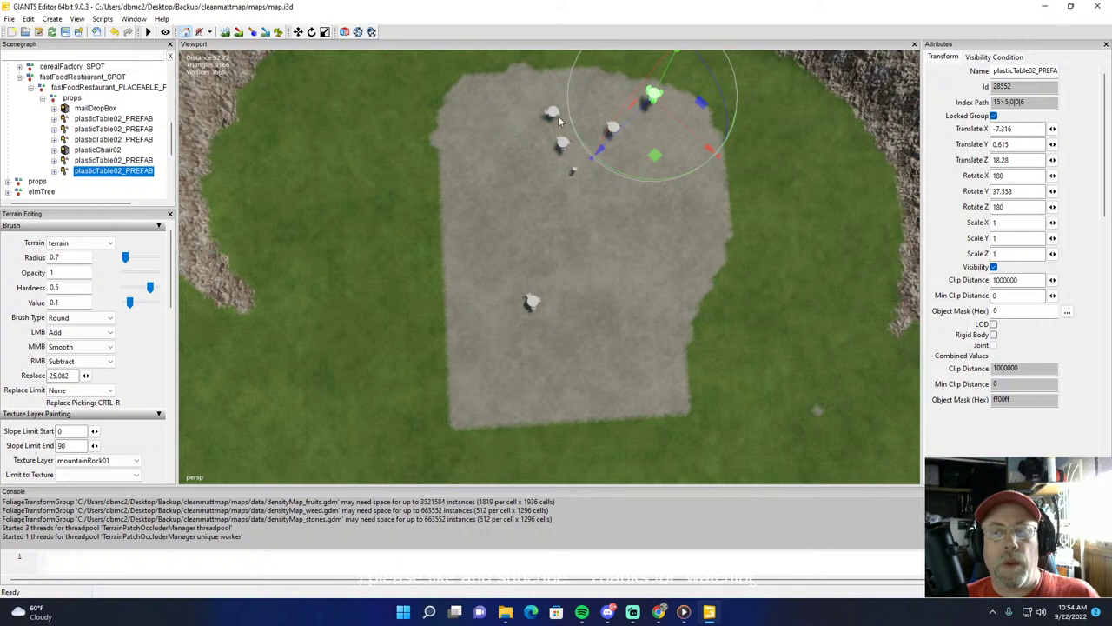
click(585, 323)
click(585, 322)
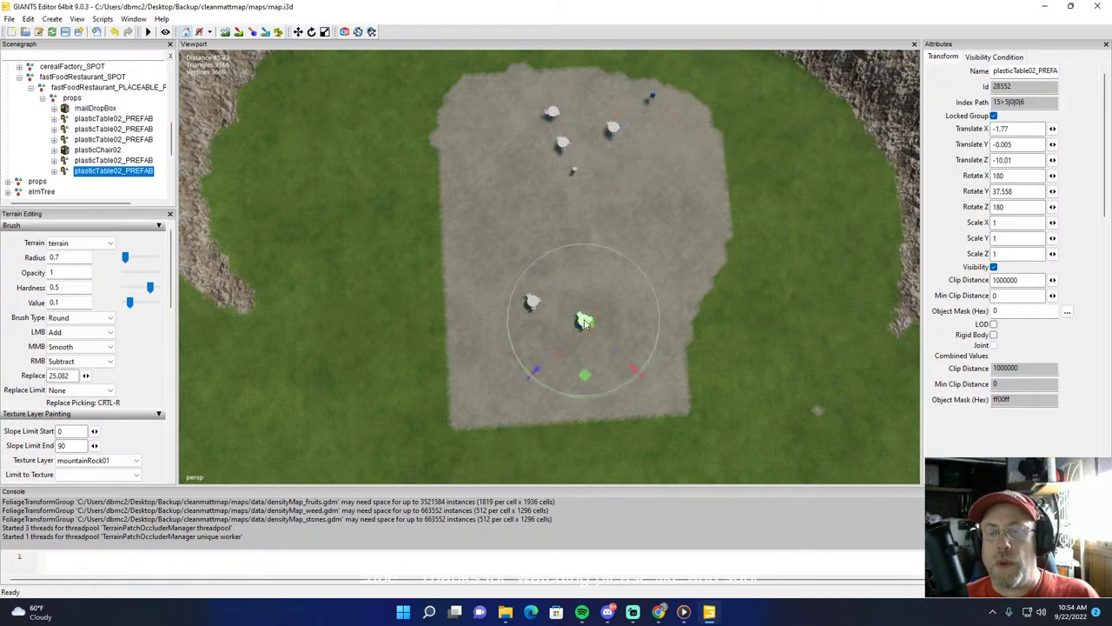
Step: Delete the mailDropBox from the fast food restaurant's props
click(169, 193)
click(140, 174)
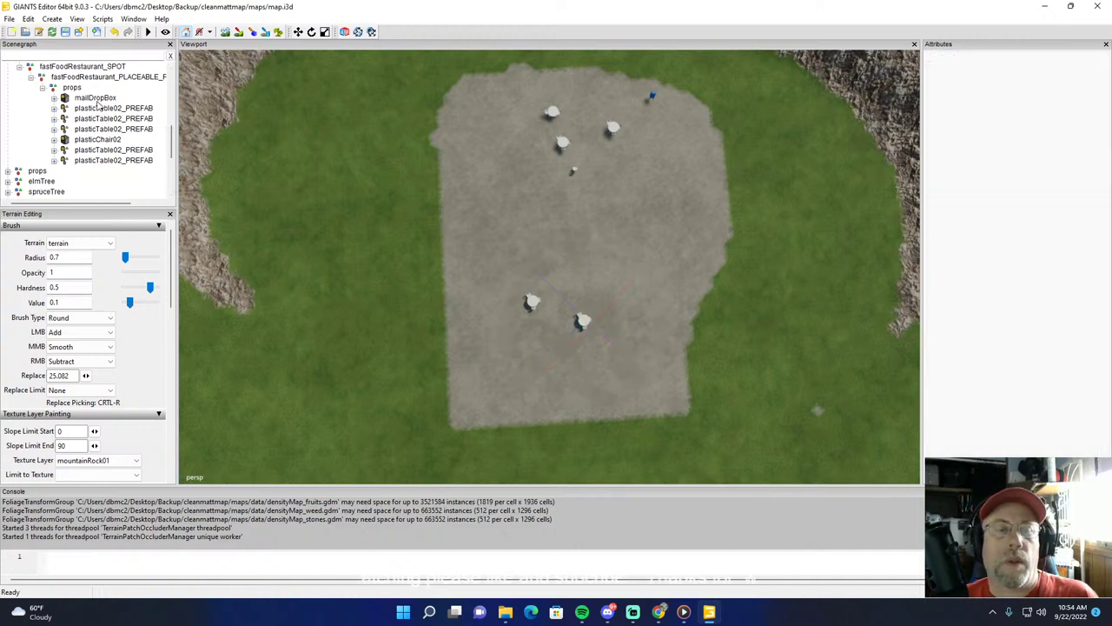
click(99, 98)
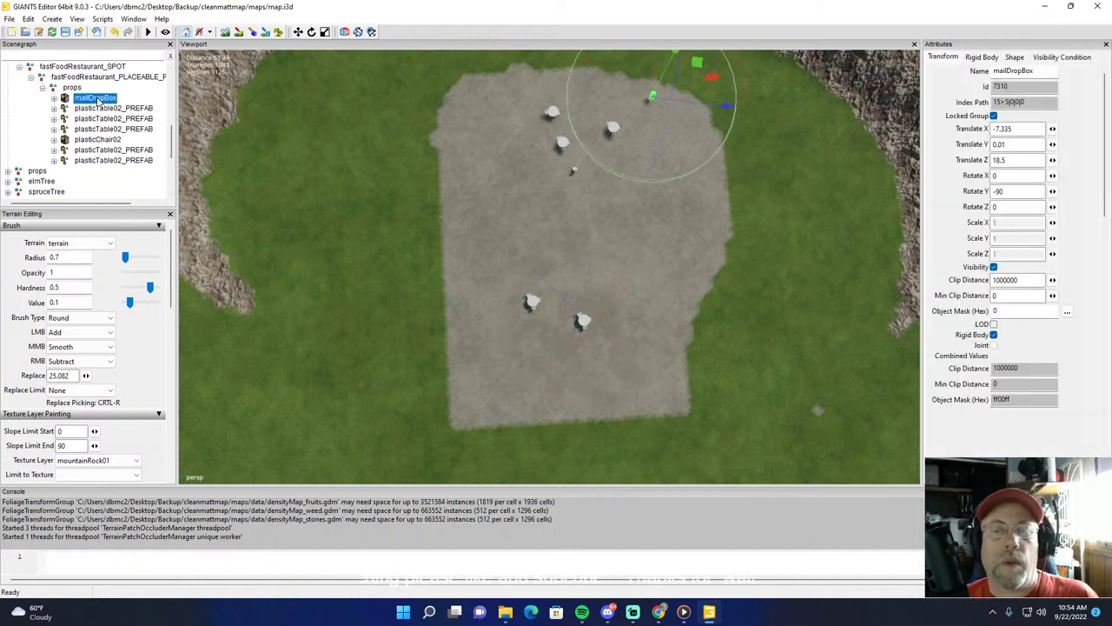
click(29, 19)
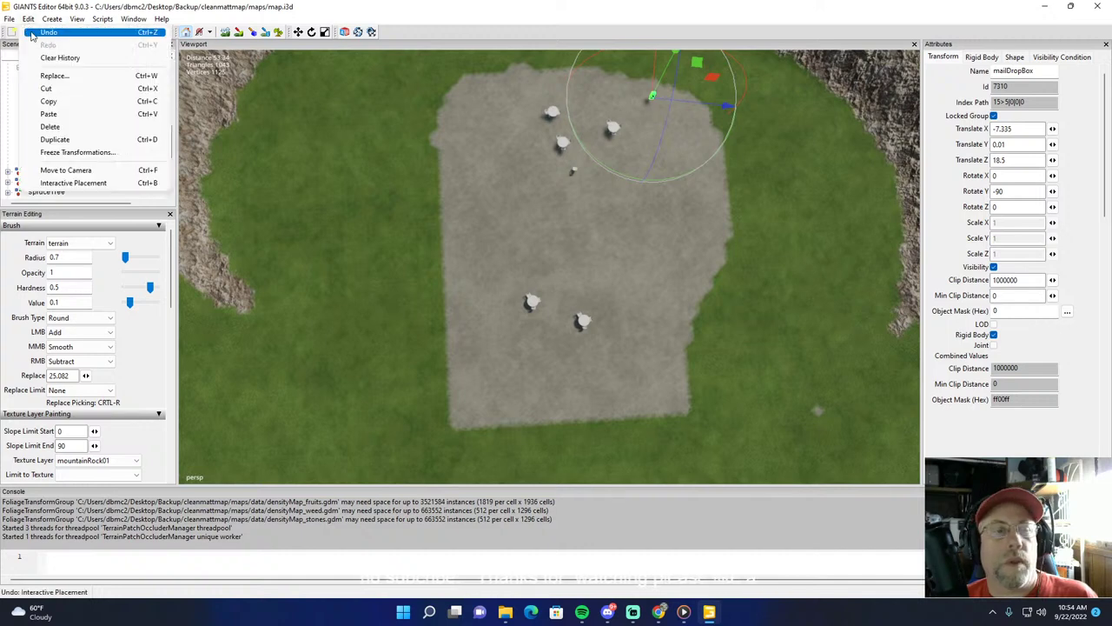
click(53, 127)
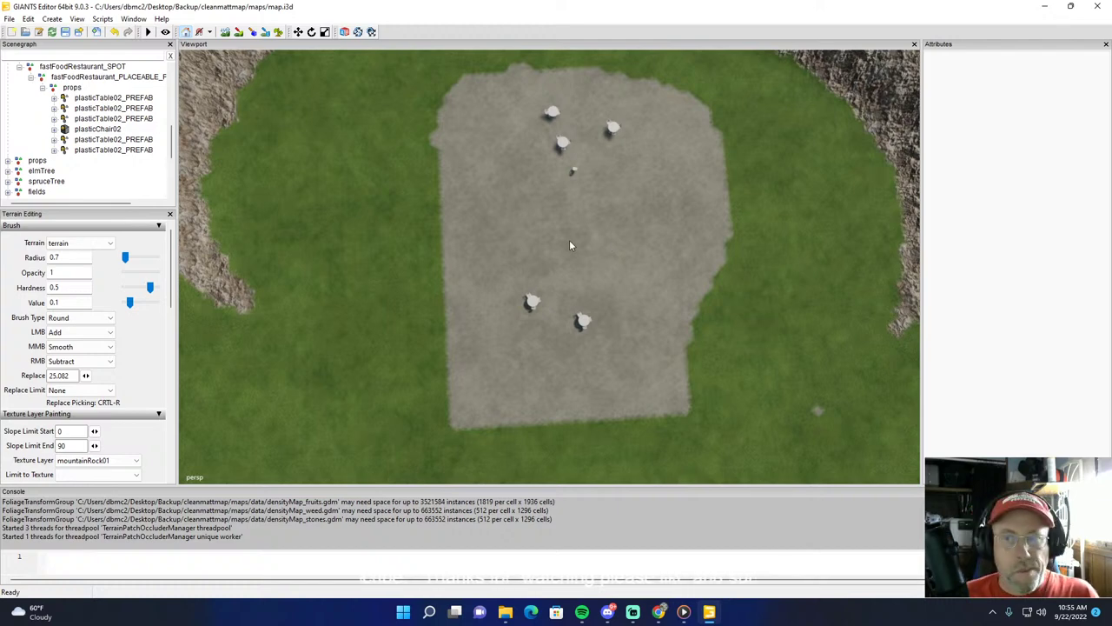
Step: Duplicate the last placed plastic table and move the copy to about X 1.4, Z -14.1, forming a triangle with the two placed tables
scroll(587, 217, down, 3)
scroll(585, 215, up, 1)
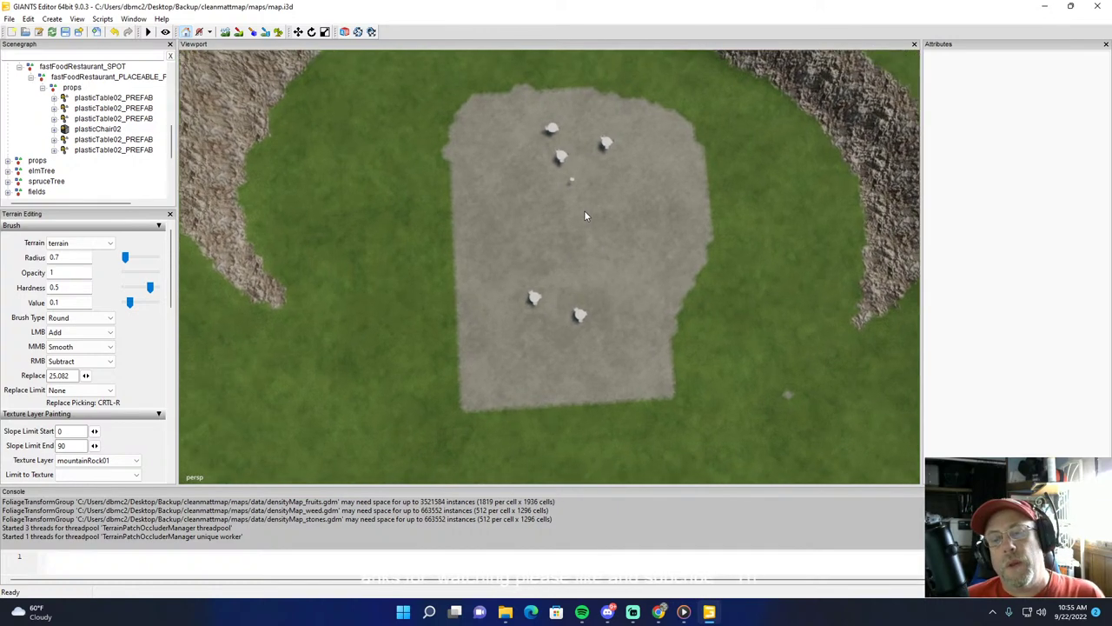
scroll(584, 215, up, 1)
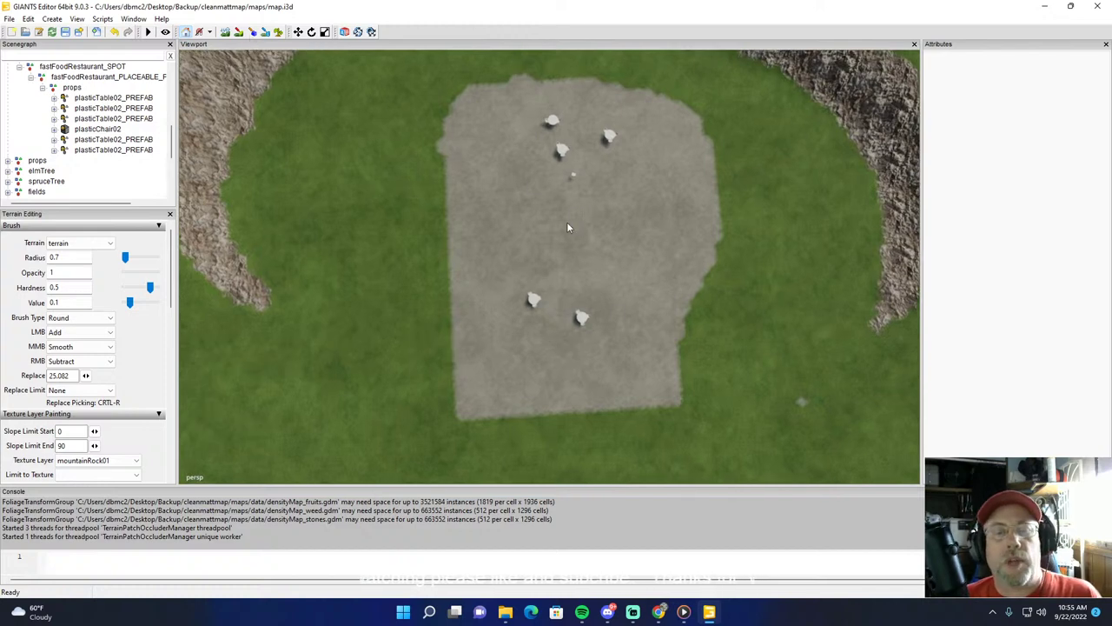
click(585, 327)
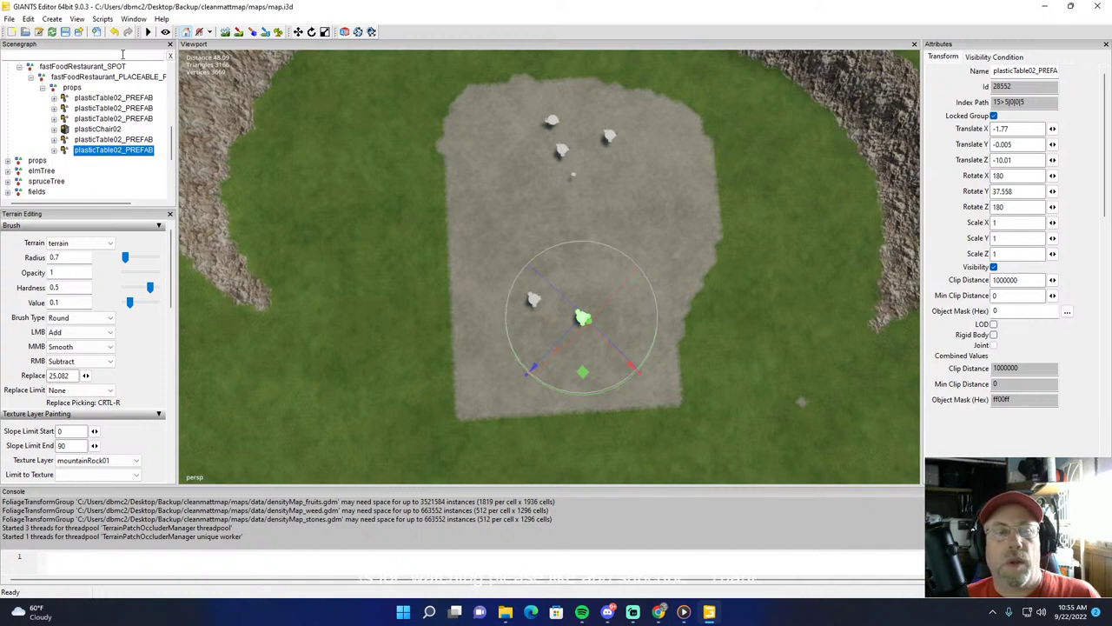
click(28, 18)
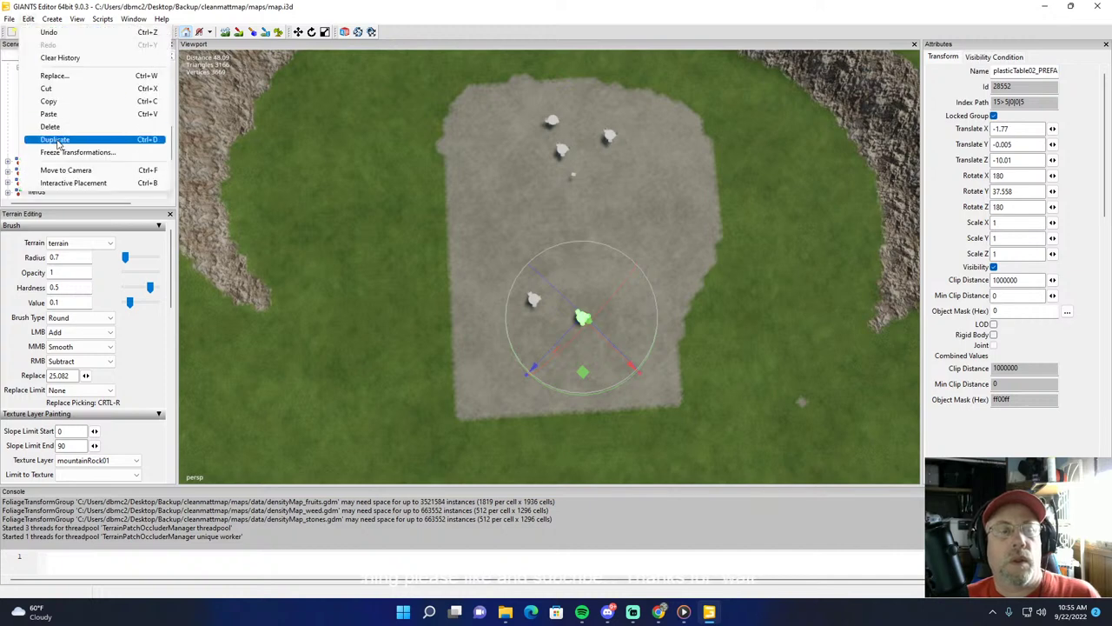
click(56, 140)
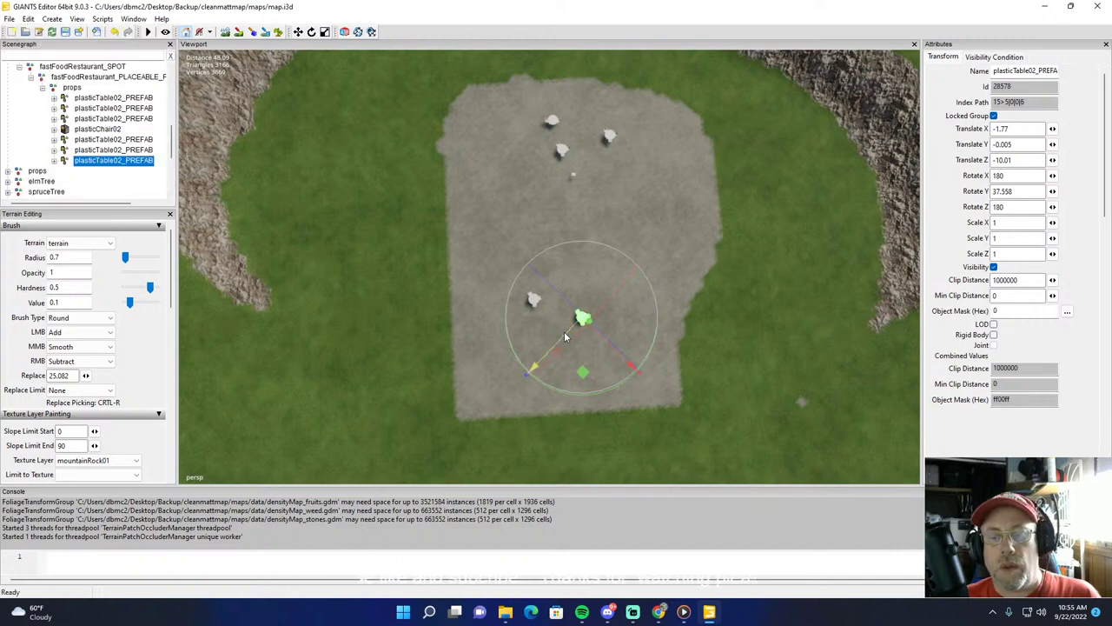
drag(564, 335, 532, 369)
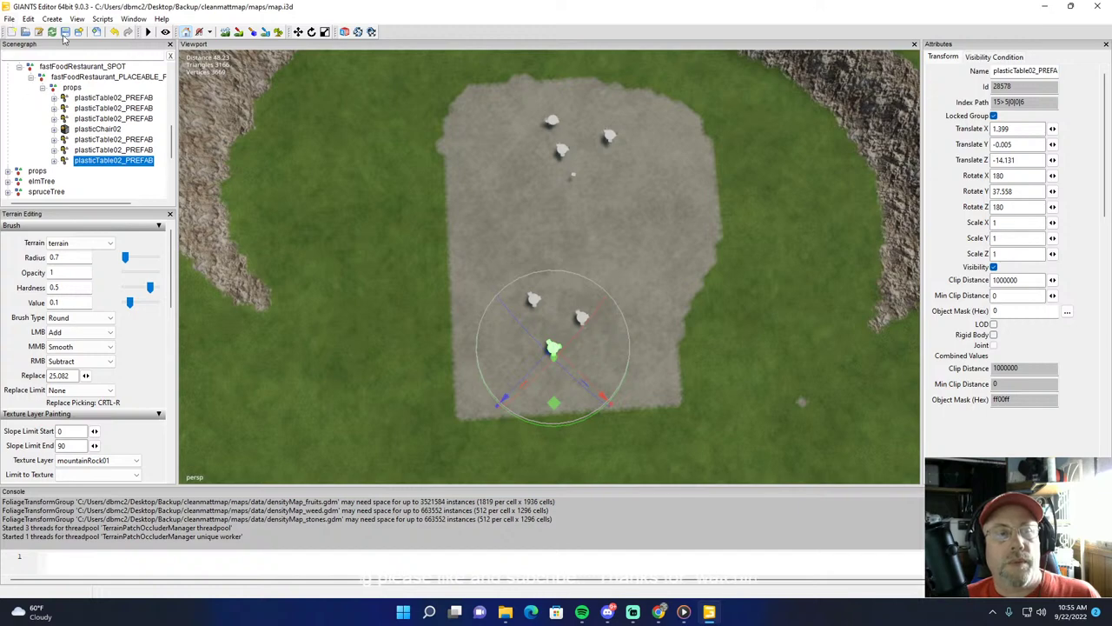
click(152, 181)
Step: Choose the DIRT texture layer for painting the lake shore beyond the restaurant's concrete pad
scroll(332, 196, down, 2)
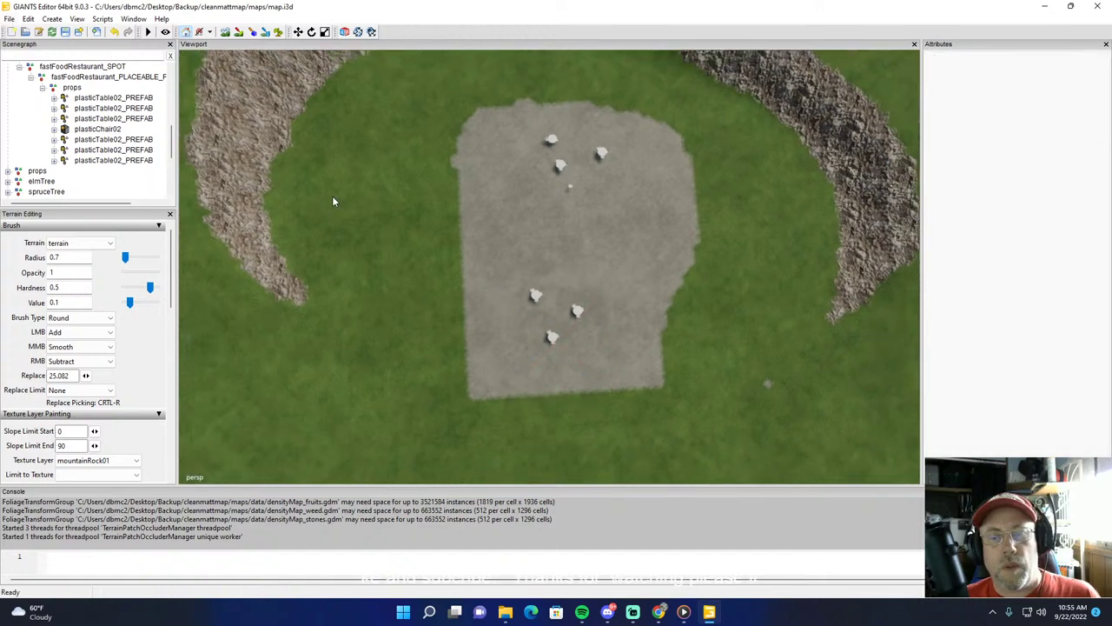
alt+drag(332, 195, 748, 149)
alt+drag(572, 218, 633, 196)
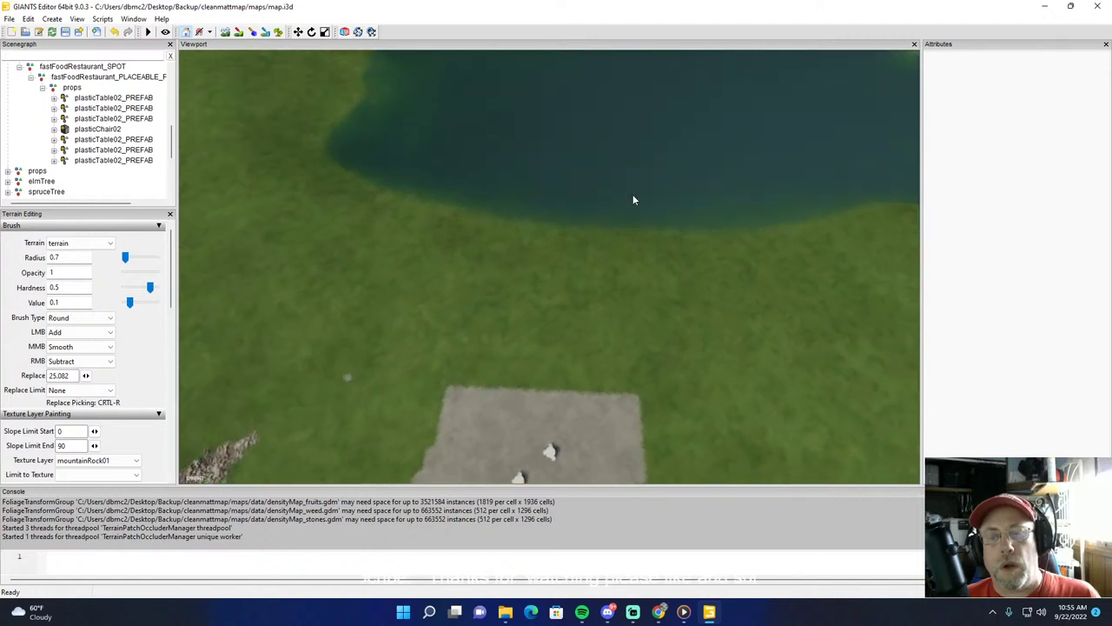
right_drag(633, 200, 642, 192)
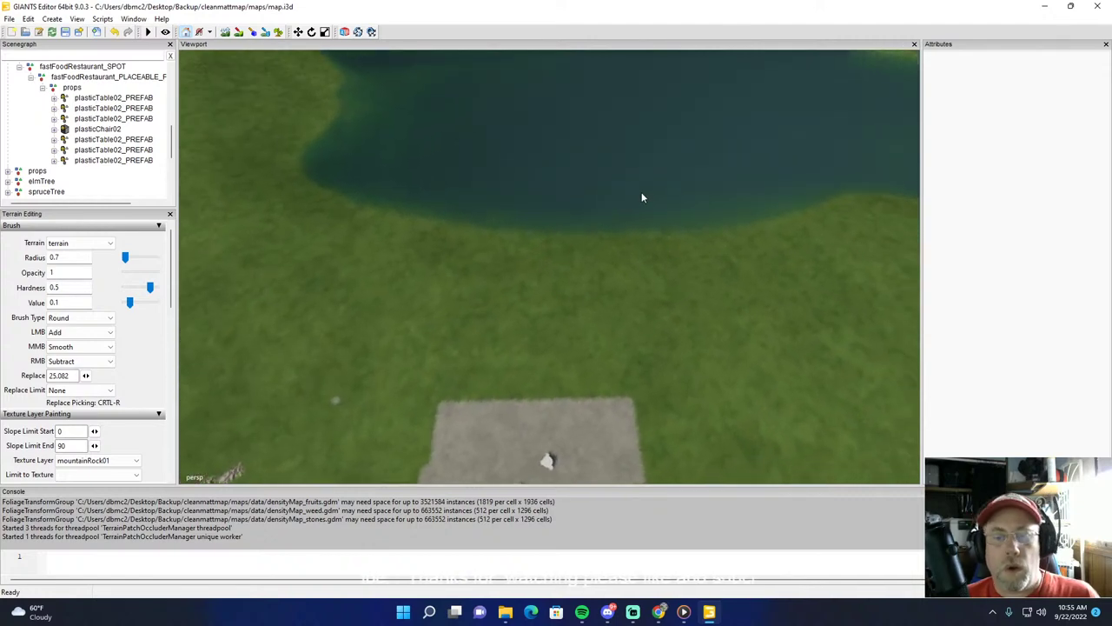
click(96, 460)
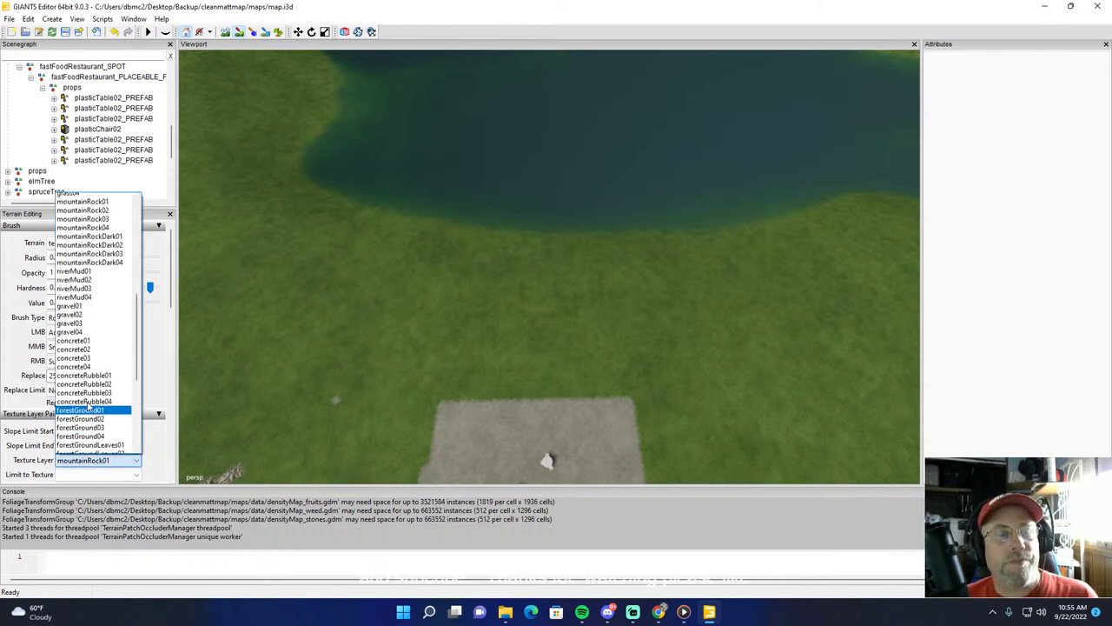
scroll(89, 405, up, 10)
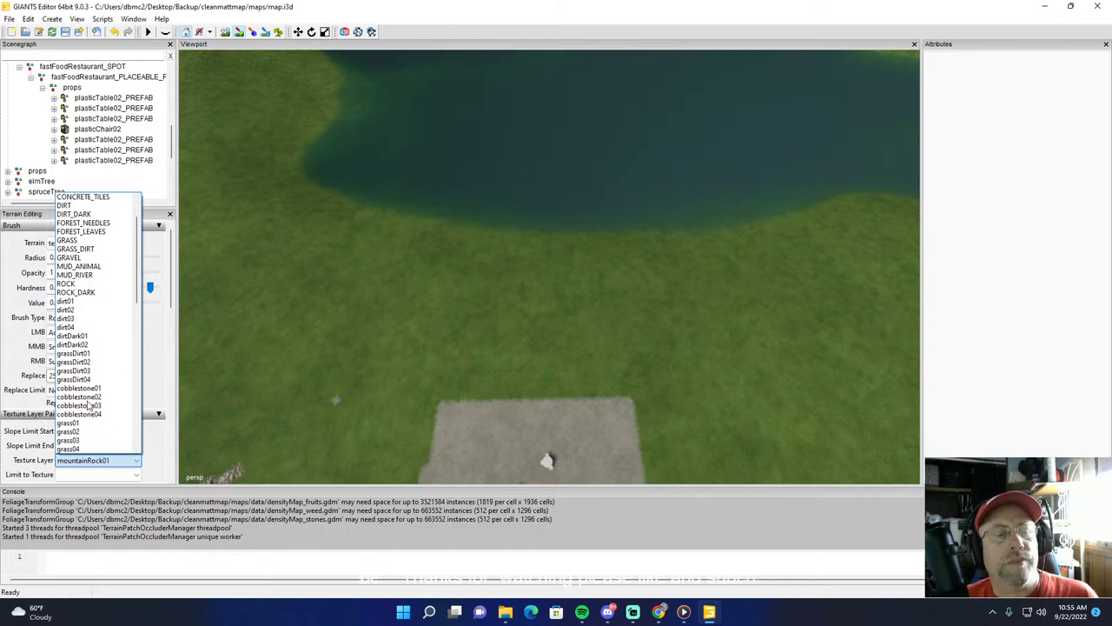
scroll(88, 405, up, 2)
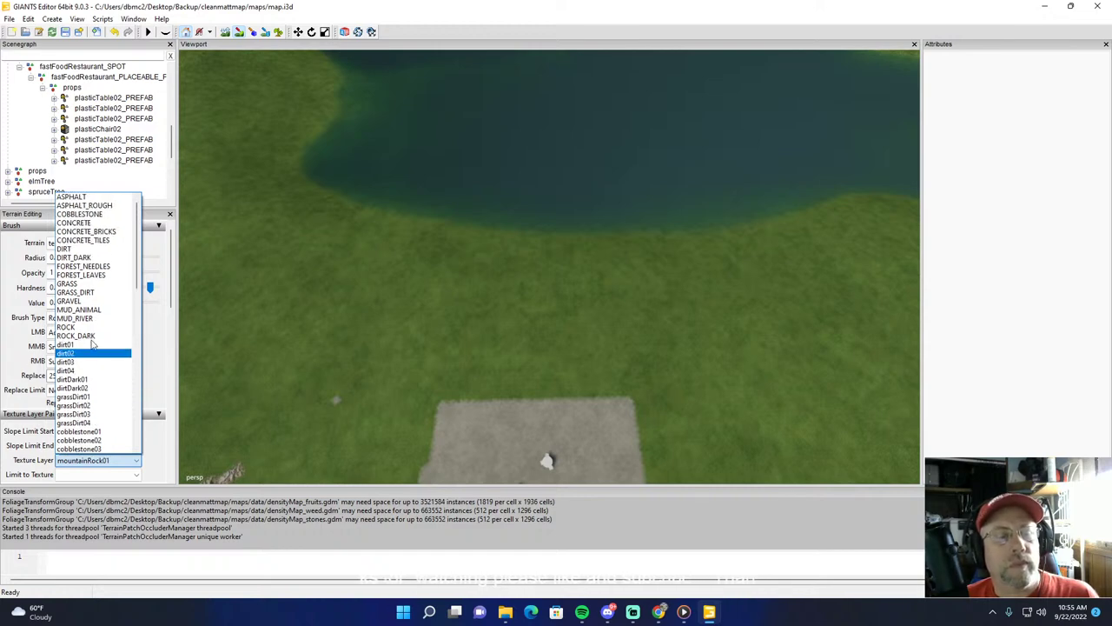
scroll(90, 330, down, 9)
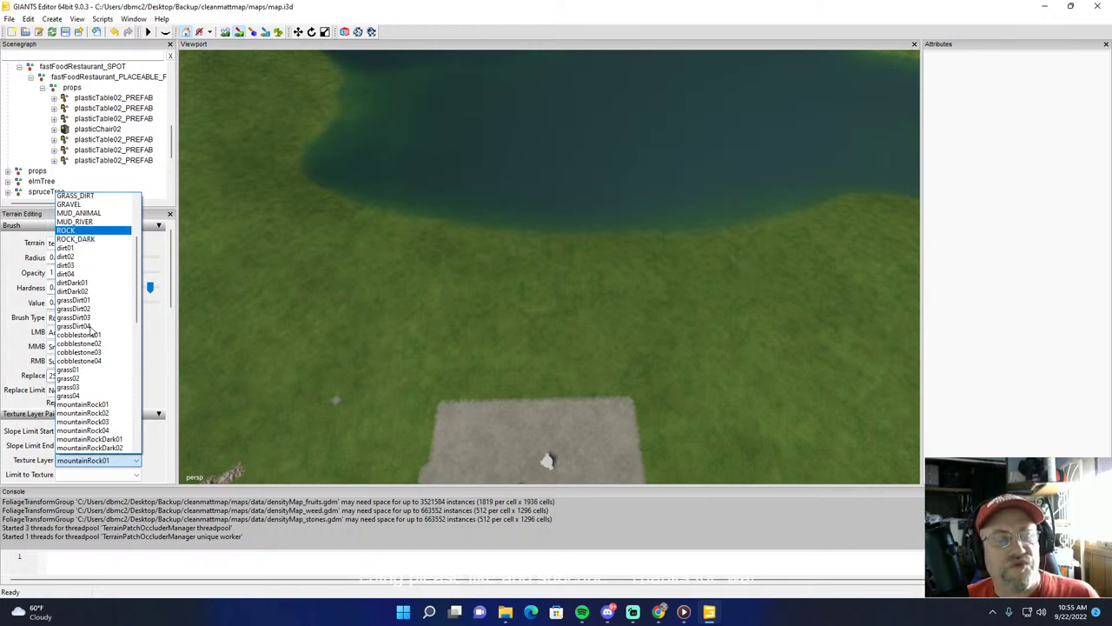
scroll(90, 331, down, 8)
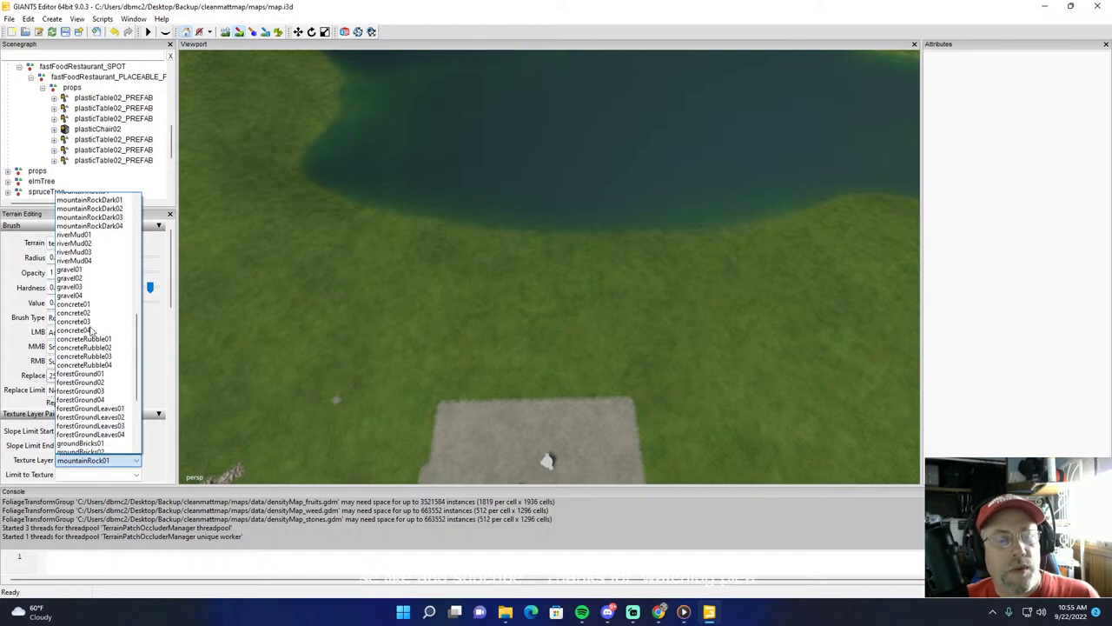
scroll(91, 332, down, 1)
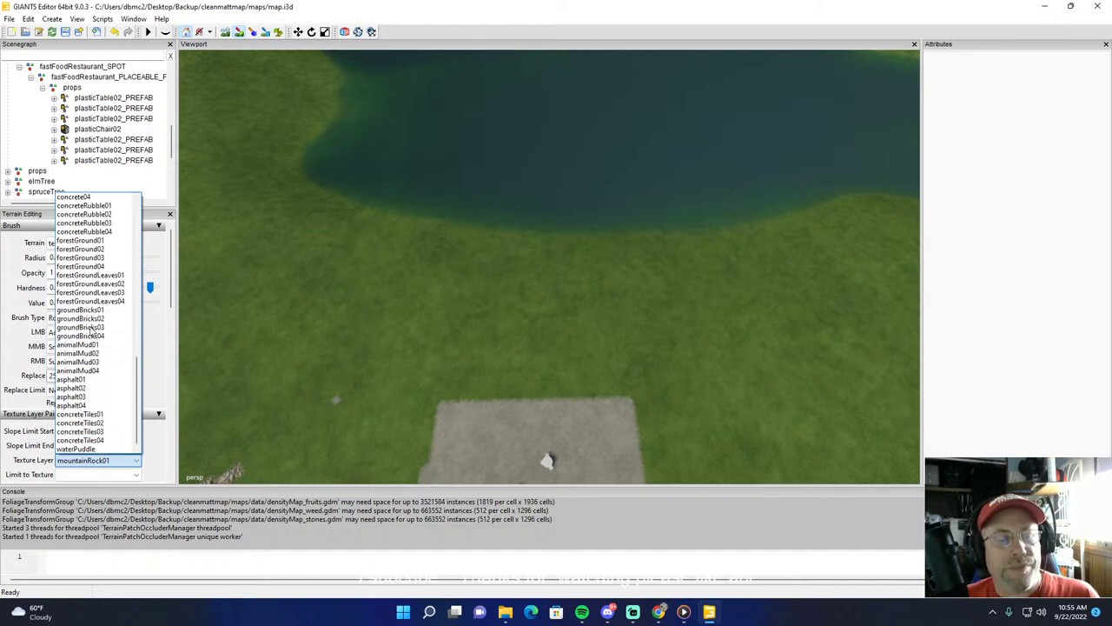
scroll(91, 330, up, 9)
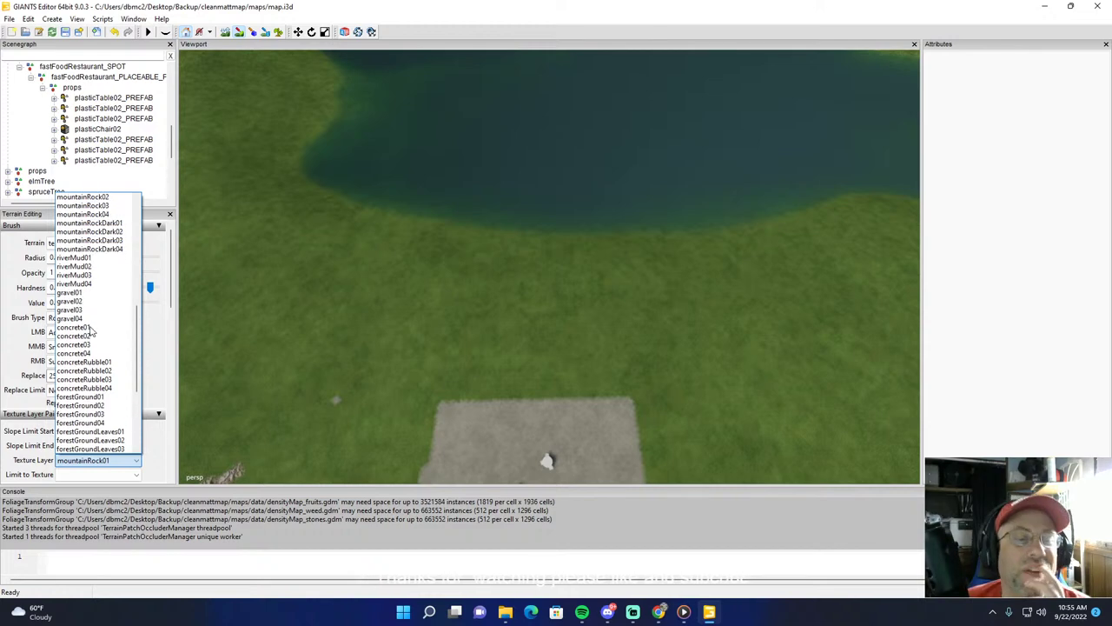
scroll(91, 331, up, 6)
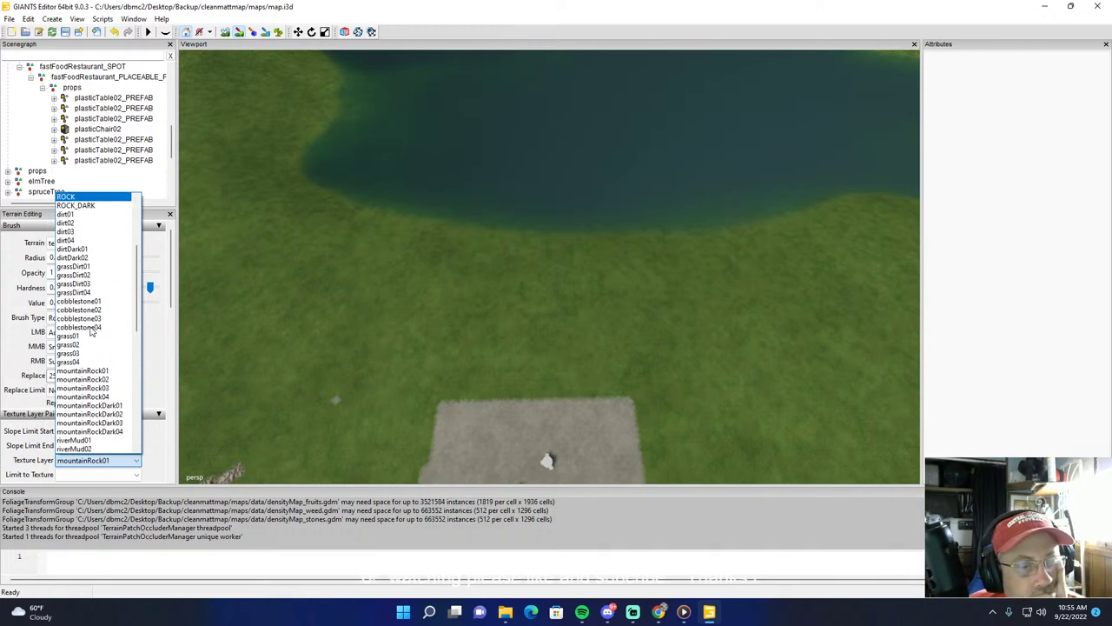
scroll(91, 332, up, 3)
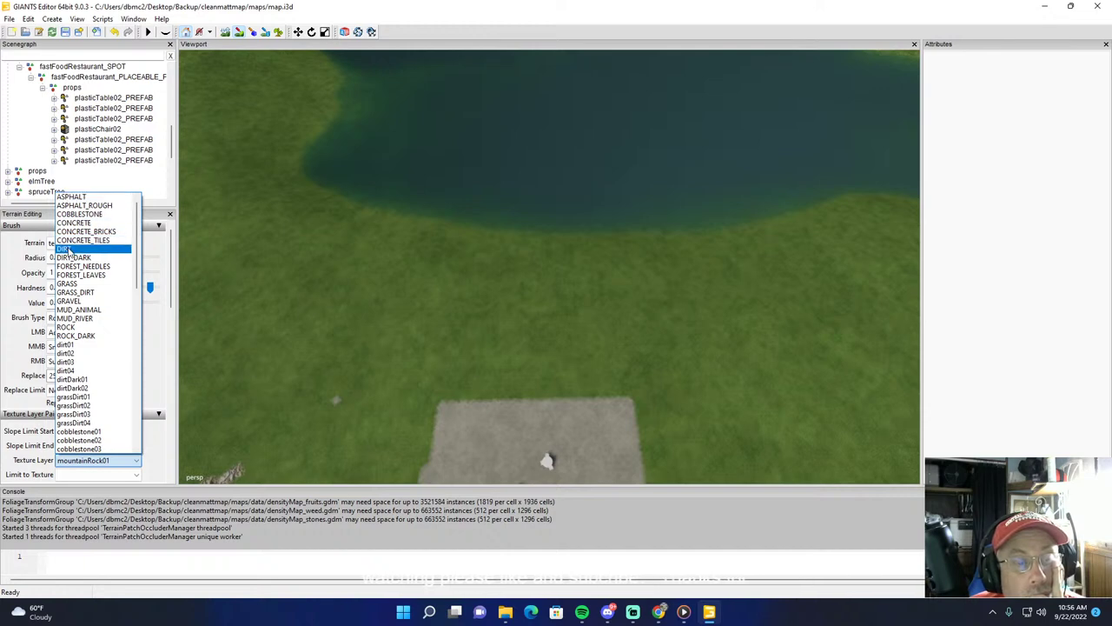
click(68, 250)
Step: Paint a wide DIRT band along the lake shore facing the concrete pad, using a brush radius of 9.95
scroll(584, 243, up, 8)
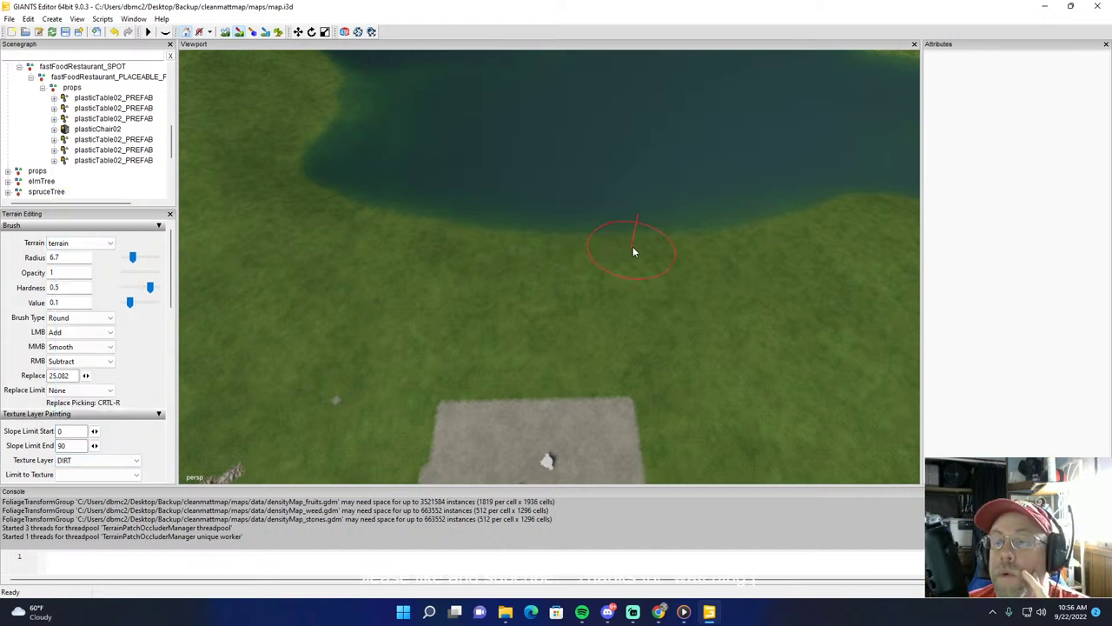
ctrl+scroll(669, 245, up, 3)
drag(729, 243, 492, 250)
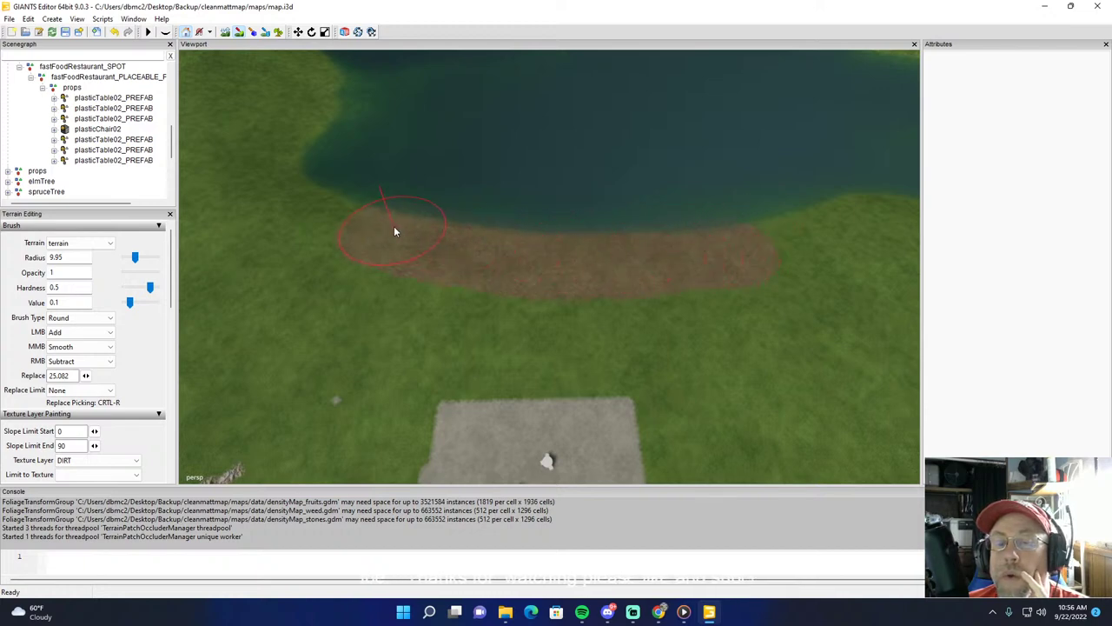
drag(394, 228, 453, 254)
drag(541, 270, 699, 261)
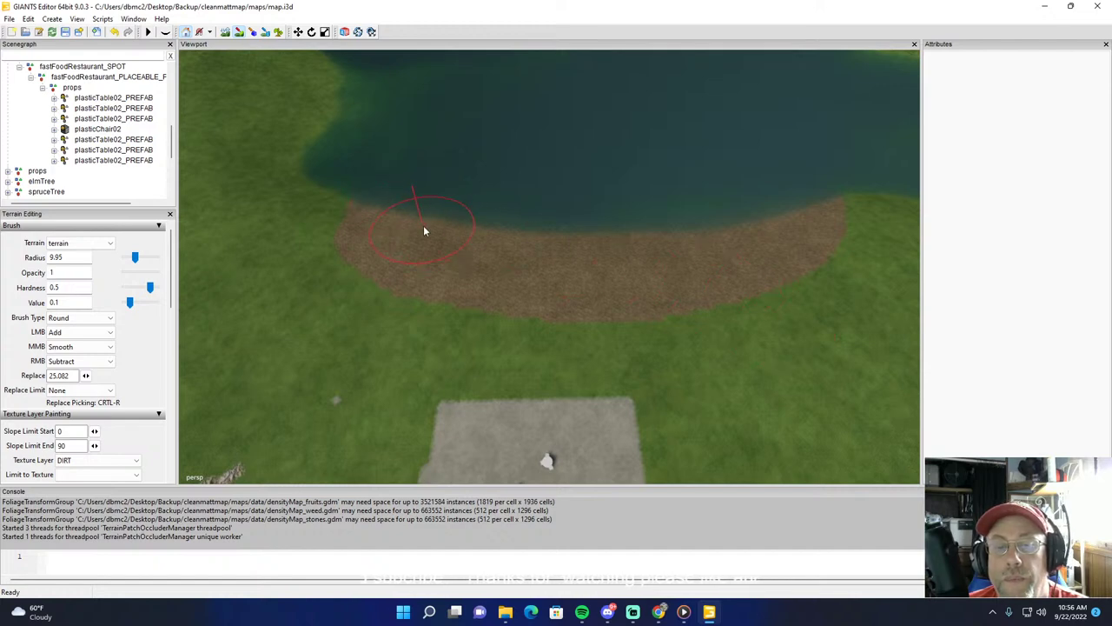
Step: Touch up the edges of the dirt band with smaller brush radii of 2.95 and 4.95, and leave texture painting
scroll(414, 224, down, 2)
ctrl+scroll(415, 228, down, 6)
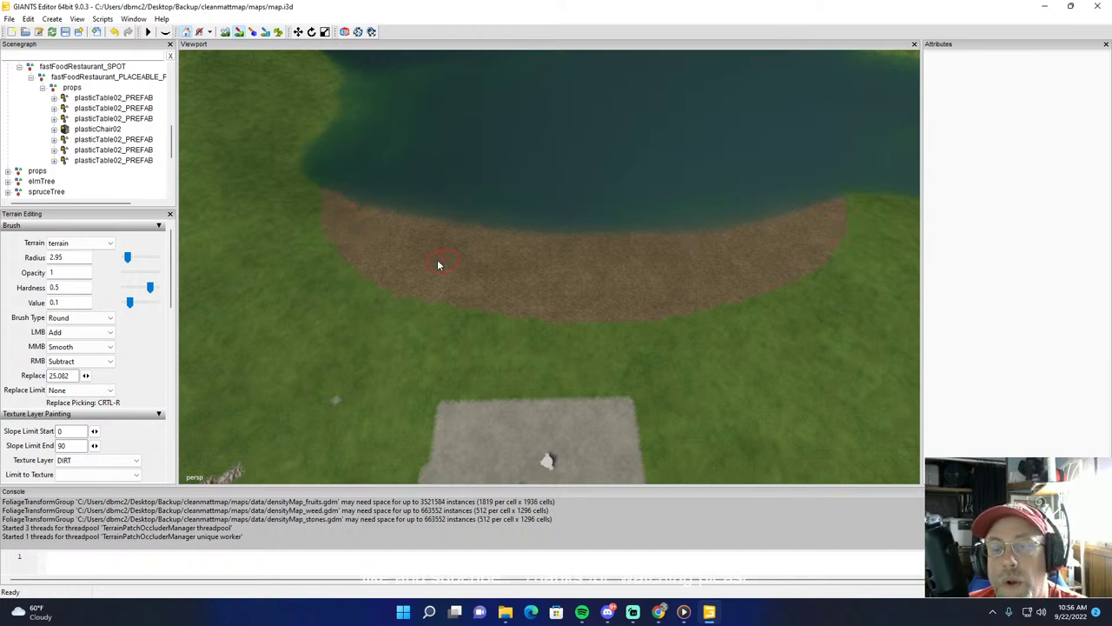
ctrl+scroll(423, 262, up, 2)
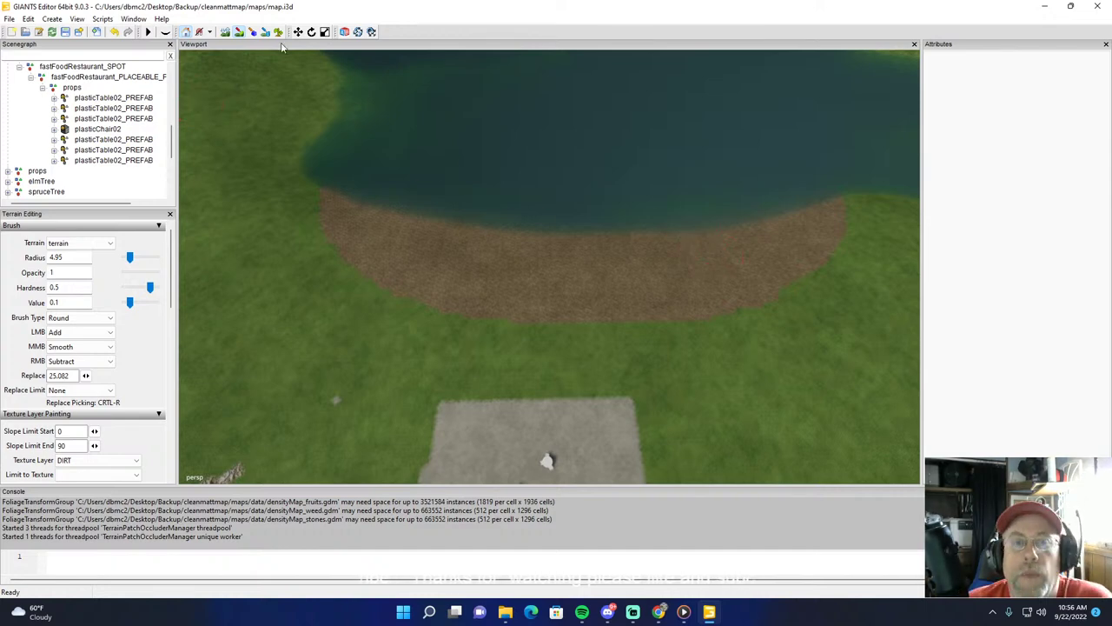
click(239, 34)
Step: Examine the painted dirt shore from close to the ground and from over the lake toward the concrete pad
alt+drag(365, 111, 673, 110)
right_drag(673, 113, 392, 104)
scroll(390, 105, up, 5)
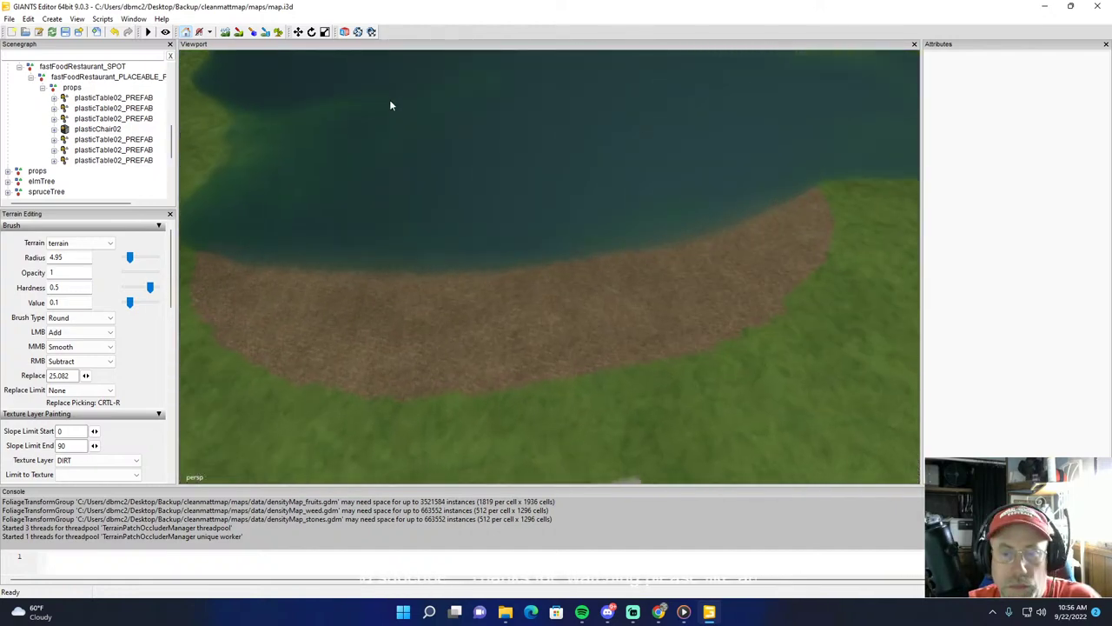
alt+drag(390, 104, 541, 7)
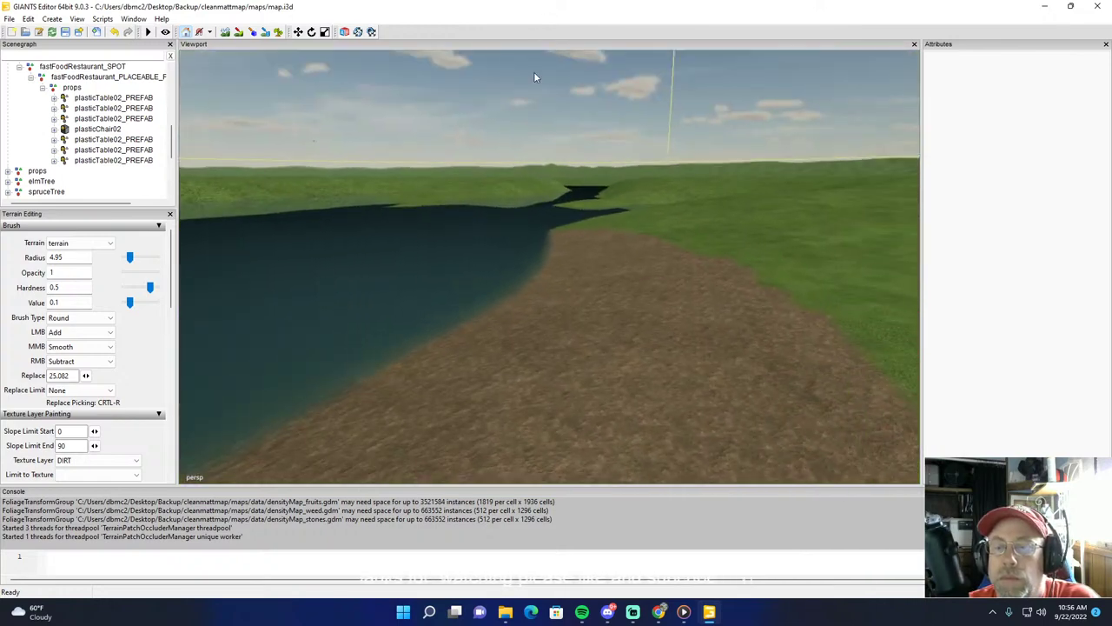
alt+drag(533, 76, 532, 65)
right_drag(533, 65, 733, 187)
right_drag(697, 238, 693, 244)
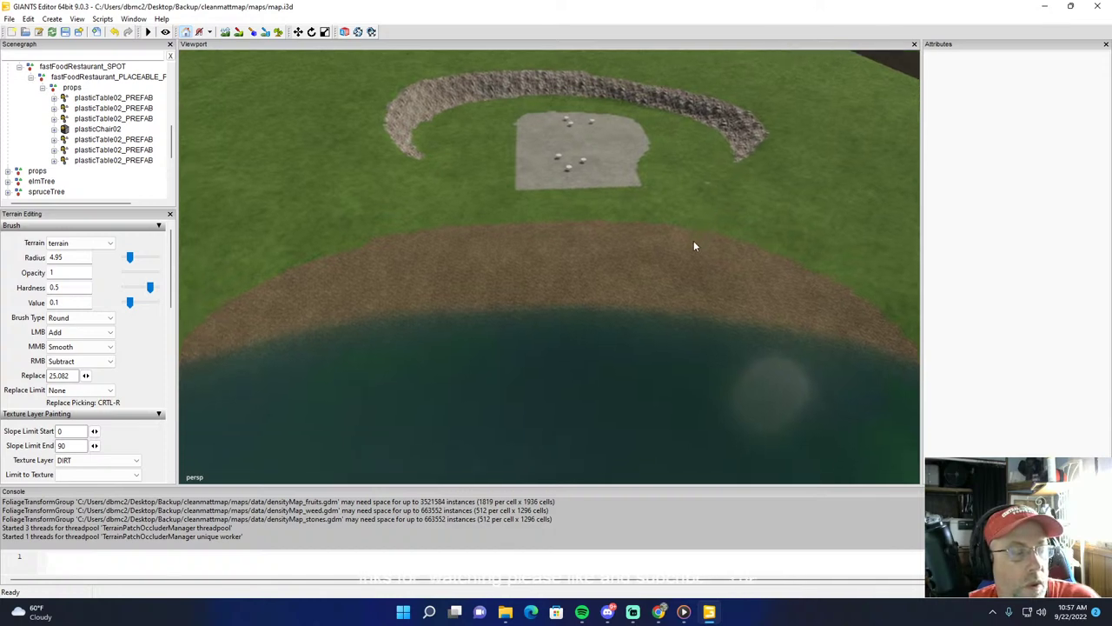
Step: Duplicate the pad's plastic table nearest the lake and place the copy on the dirt shore at about X 24, Z -49.8
click(567, 168)
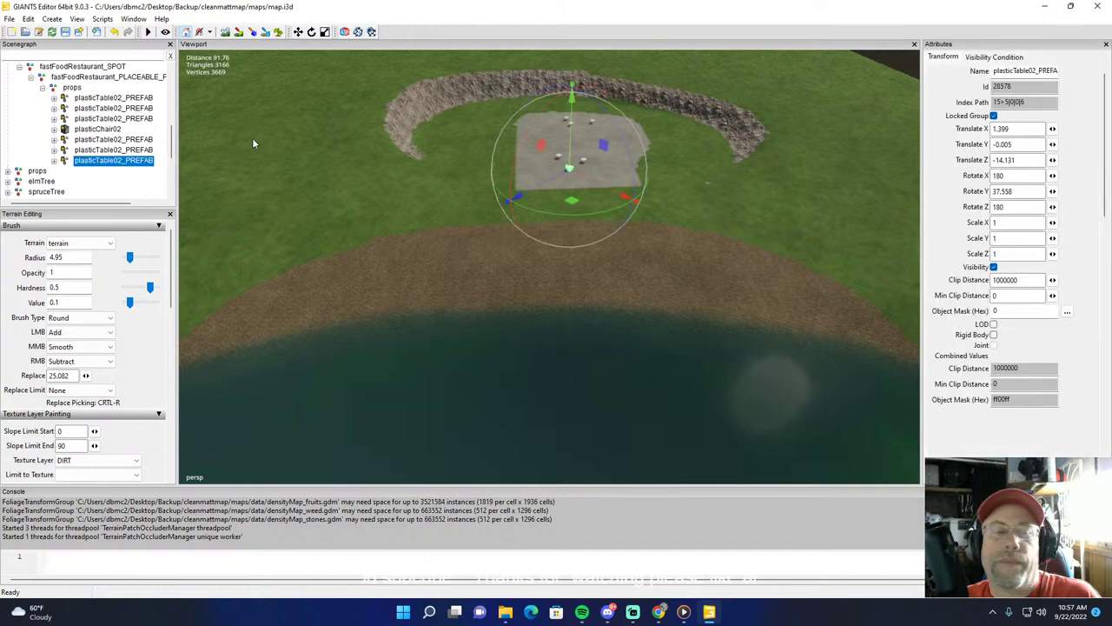
click(29, 19)
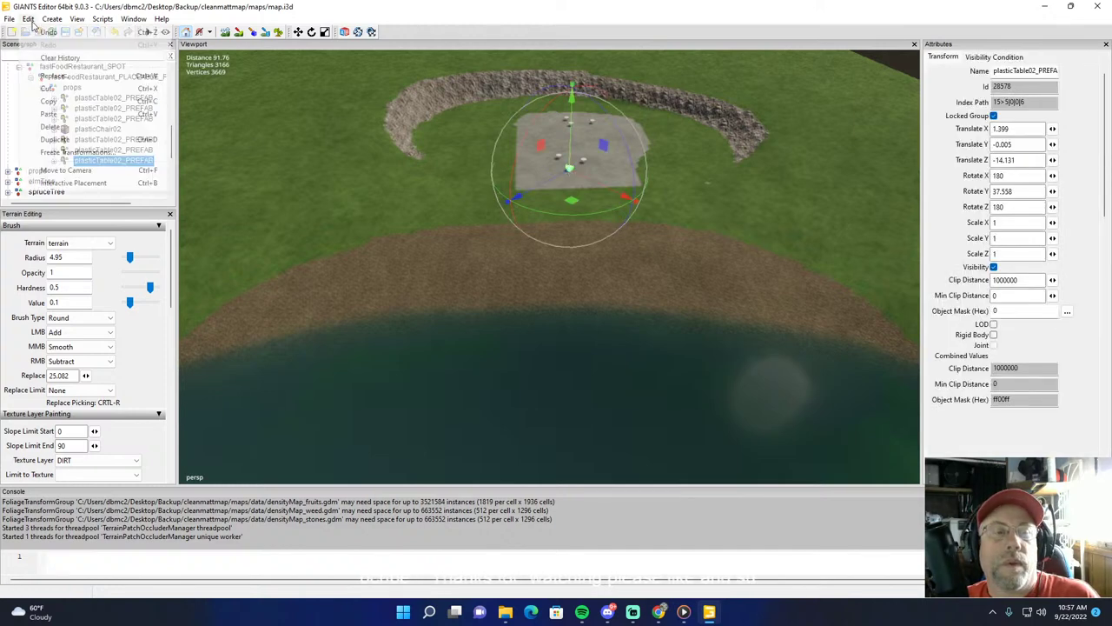
click(56, 140)
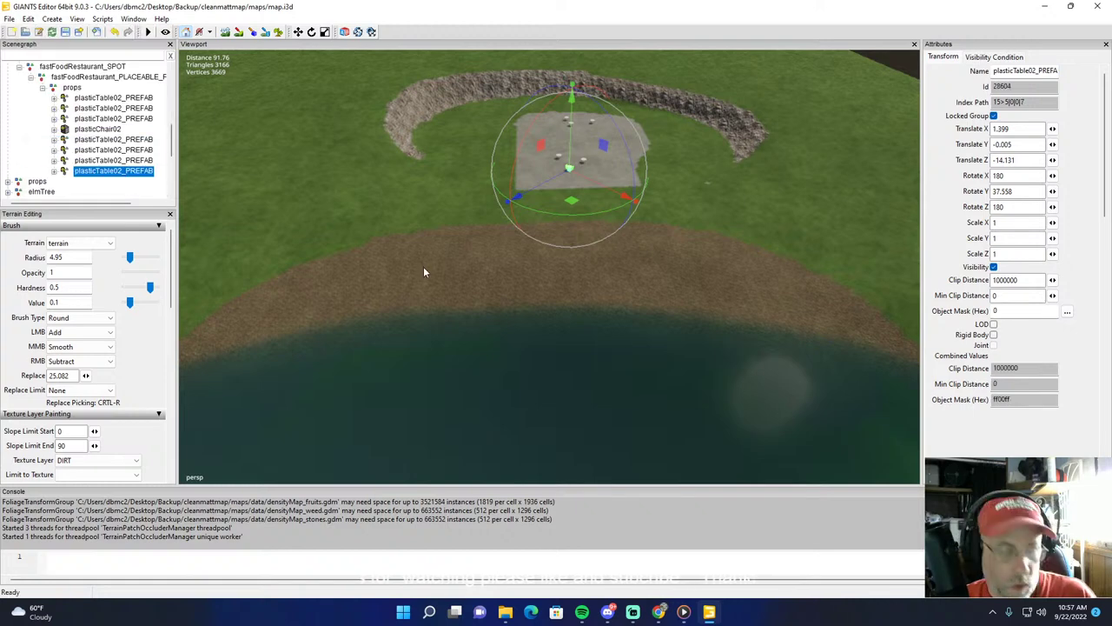
key(ctrl+b)
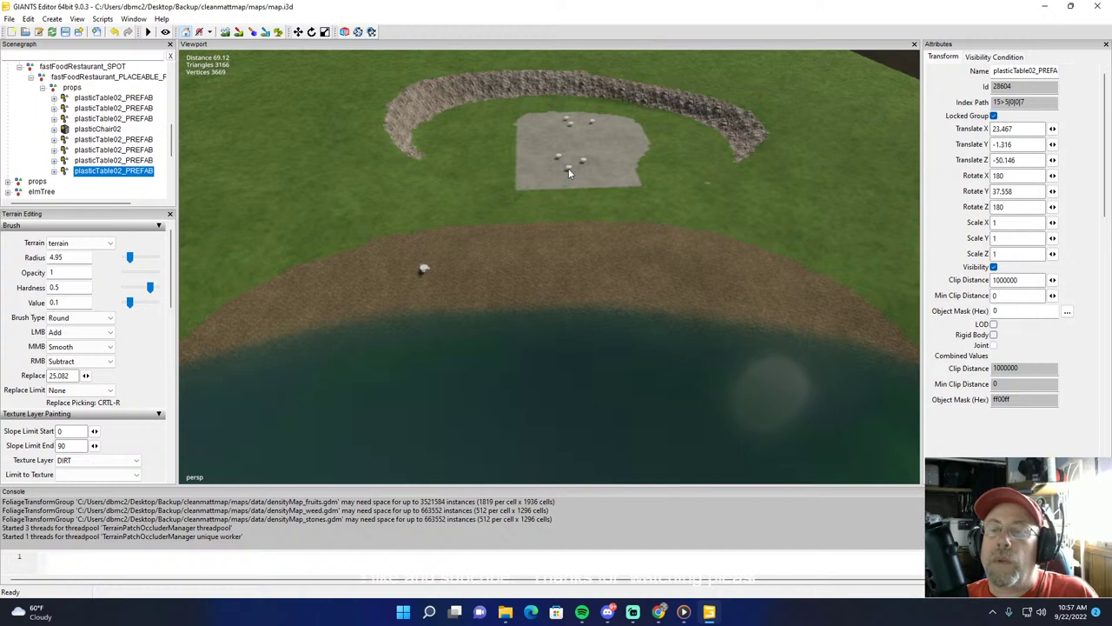
key(ctrl+shift+m)
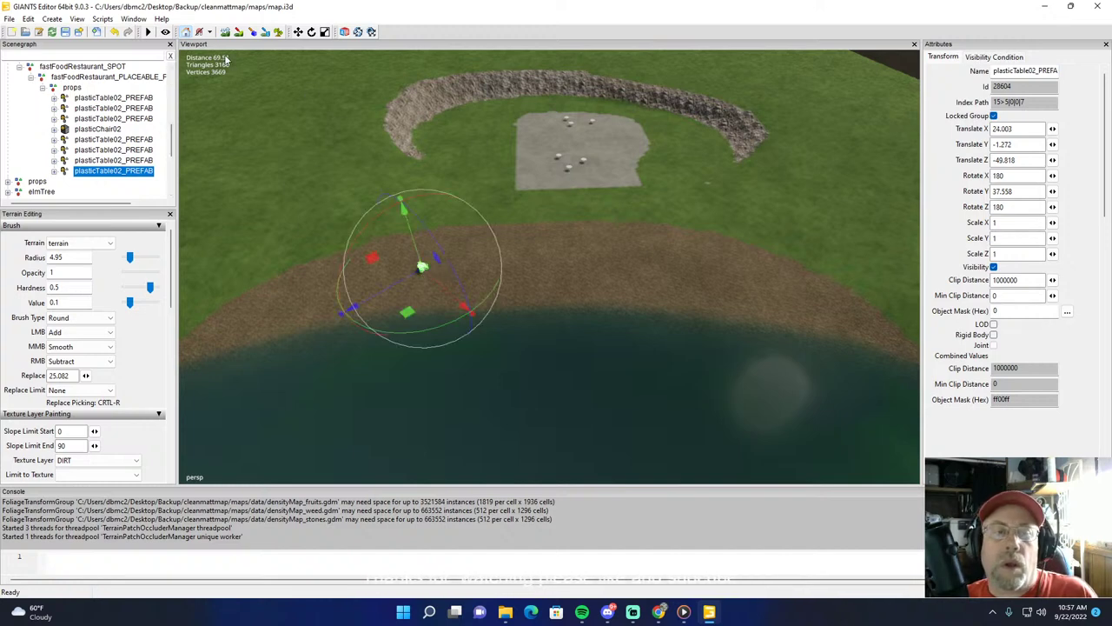
Step: Duplicate the shore table and place the copy near the middle of the dirt band at about X 4.1, Z -43.1
click(29, 19)
click(49, 136)
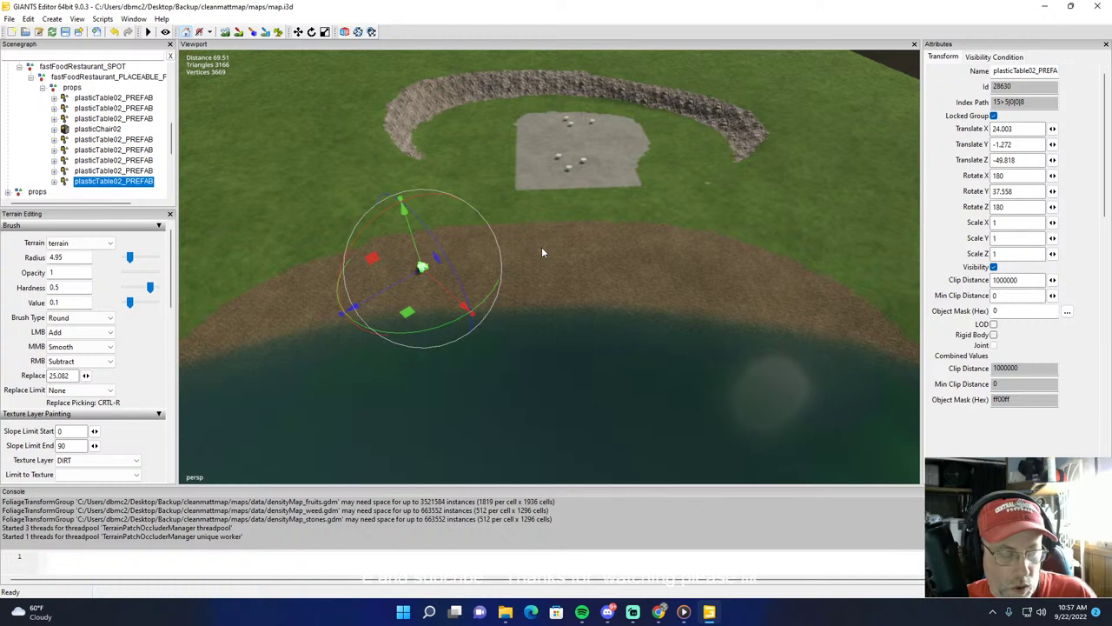
key(ctrl+shift+m)
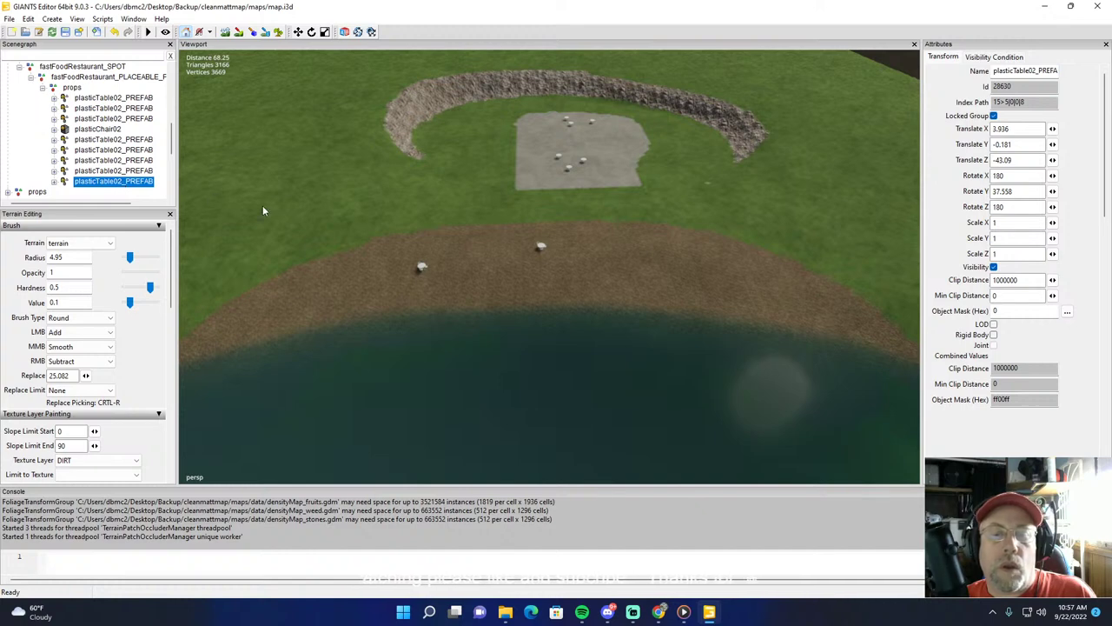
click(541, 250)
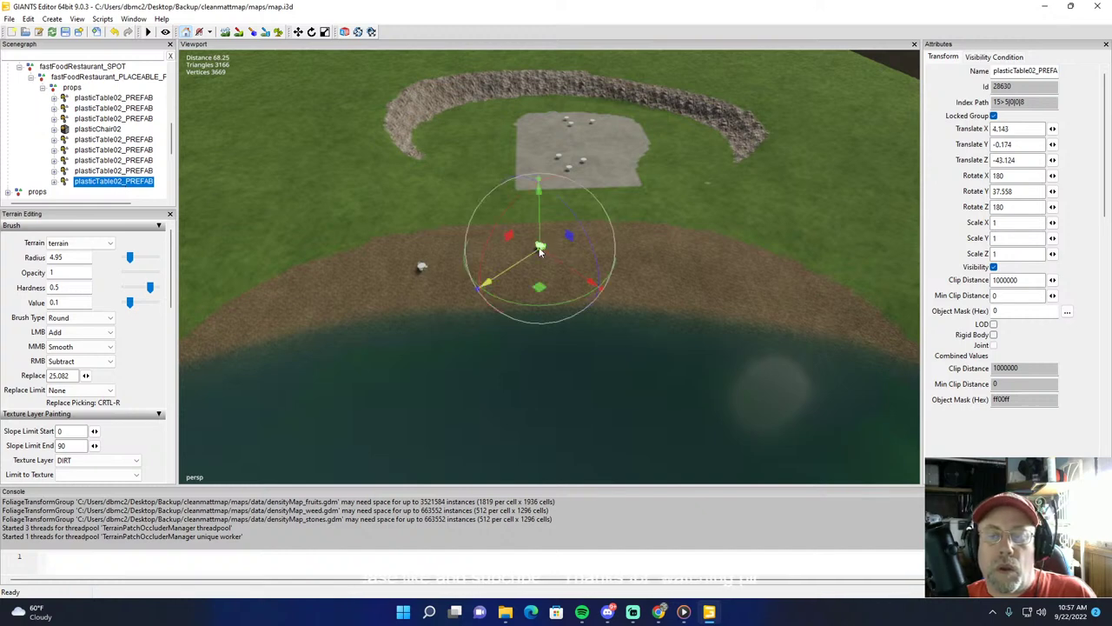
Step: Duplicate the middle shore table and place the copy farther along the dirt band at about X -22.7, Z -45.5
click(28, 19)
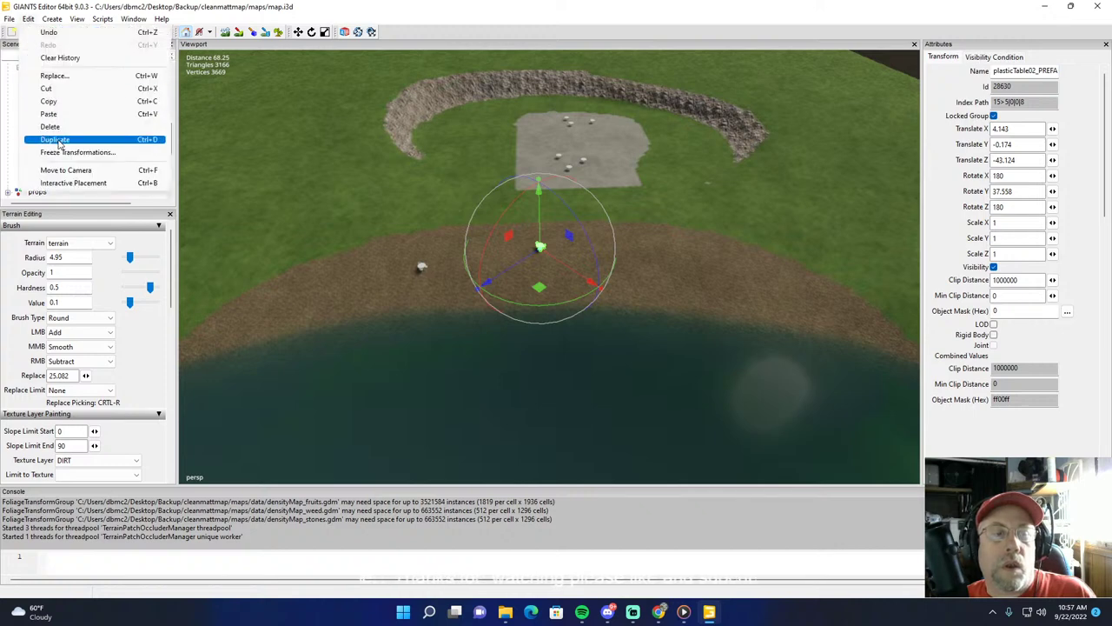
click(48, 139)
click(693, 272)
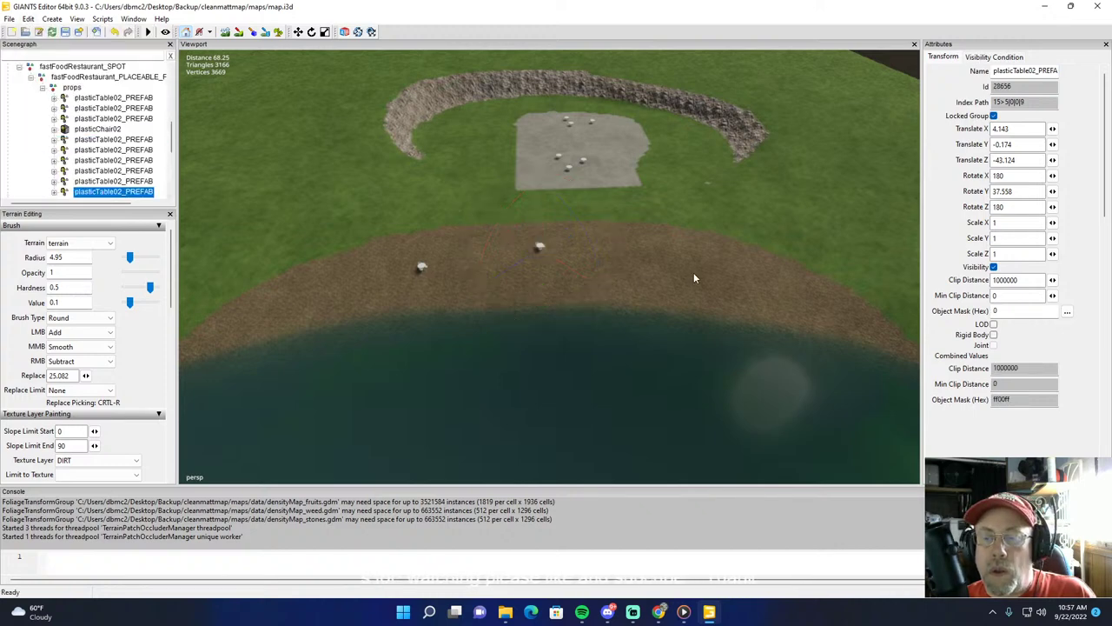
click(692, 273)
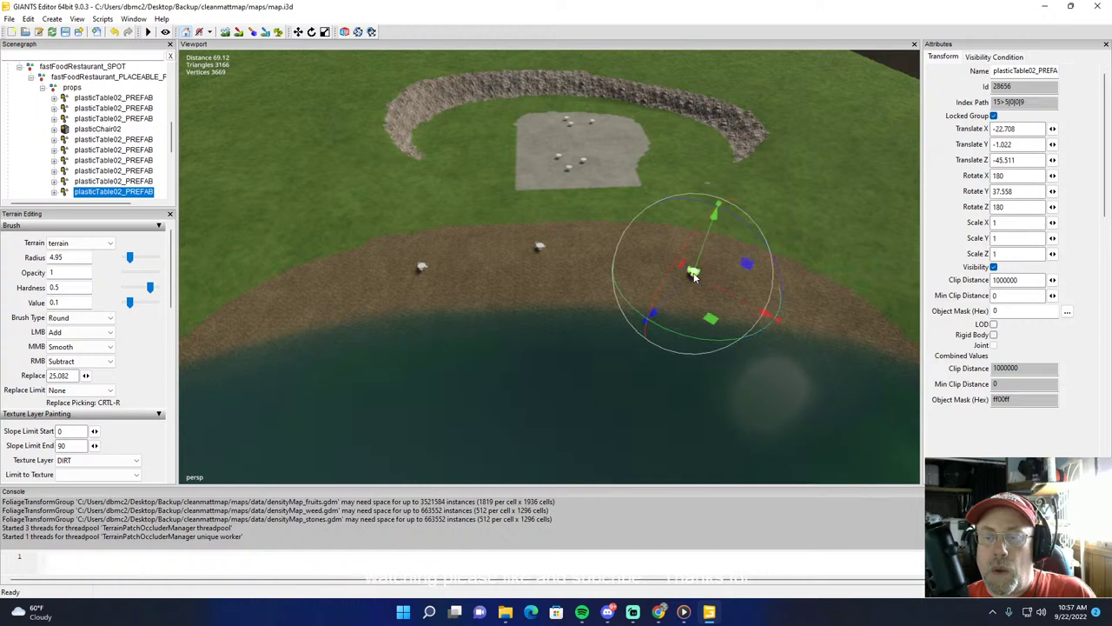
click(155, 130)
Step: Examine up close how a plastic table and its chairs sit on the dirt shore
alt+drag(471, 187, 517, 231)
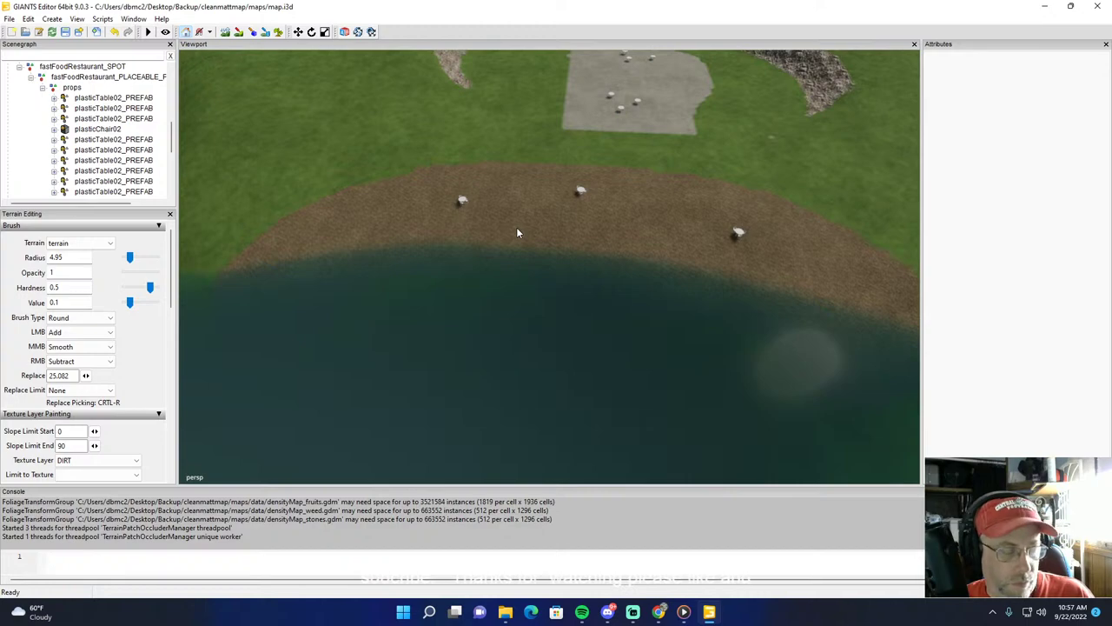
middle_drag(516, 227, 479, 207)
scroll(469, 199, up, 10)
alt+drag(479, 207, 427, 119)
scroll(459, 178, down, 5)
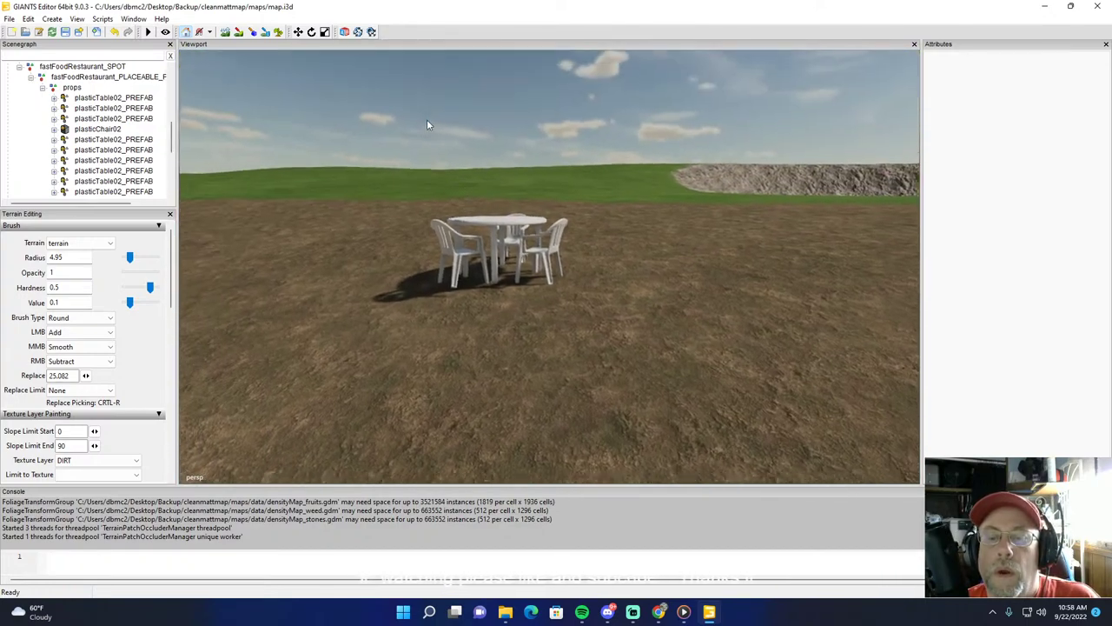
scroll(427, 119, up, 1)
scroll(427, 124, up, 3)
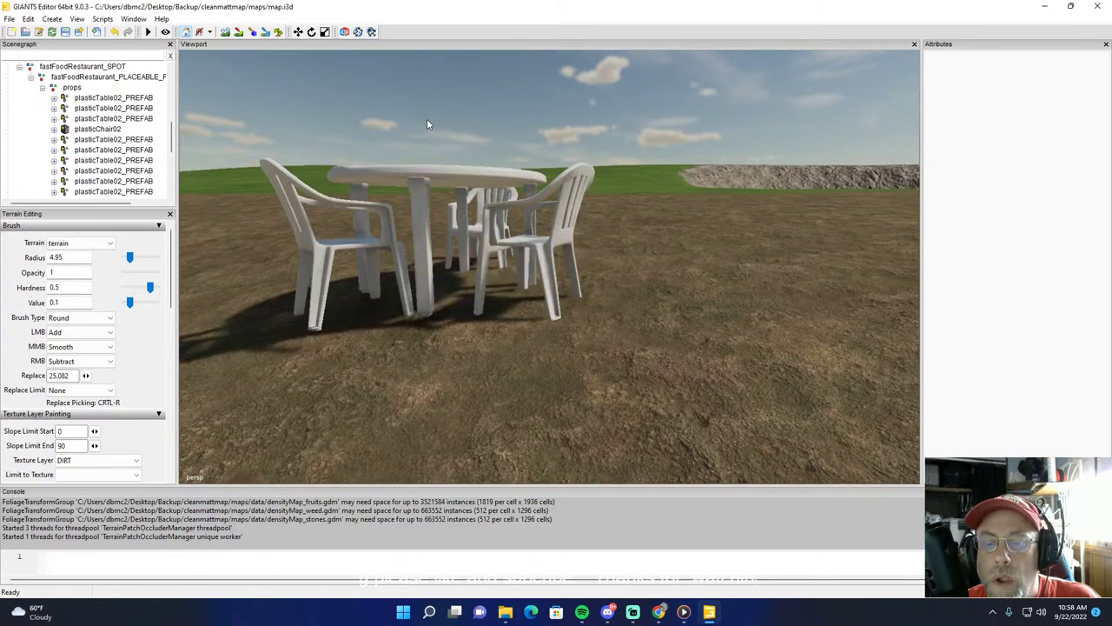
scroll(426, 123, up, 3)
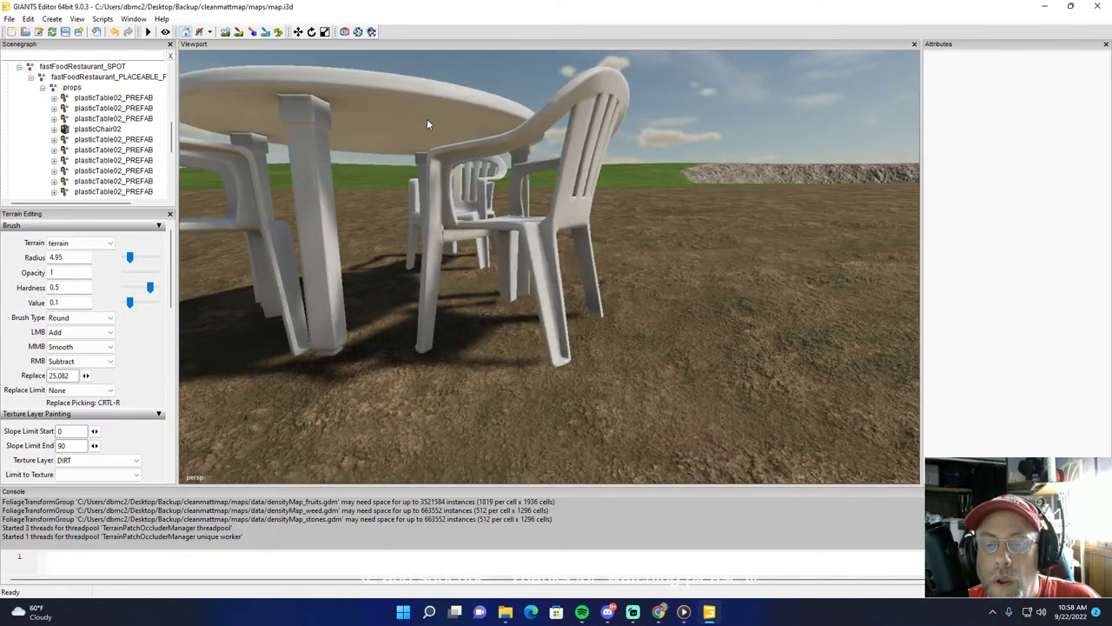
Step: Tilt the shore table at about X -22.7 to Rotate X about -173.2 and lower it to Translate Y about -1.10
middle_drag(427, 124, 445, 199)
scroll(444, 210, down, 5)
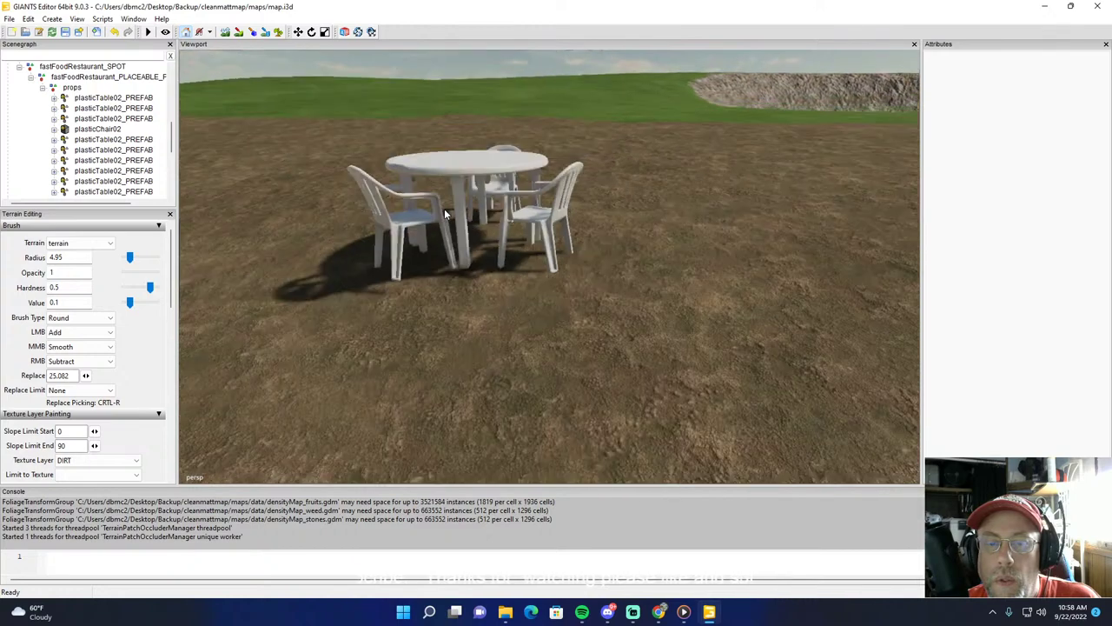
scroll(444, 209, down, 2)
scroll(455, 216, down, 3)
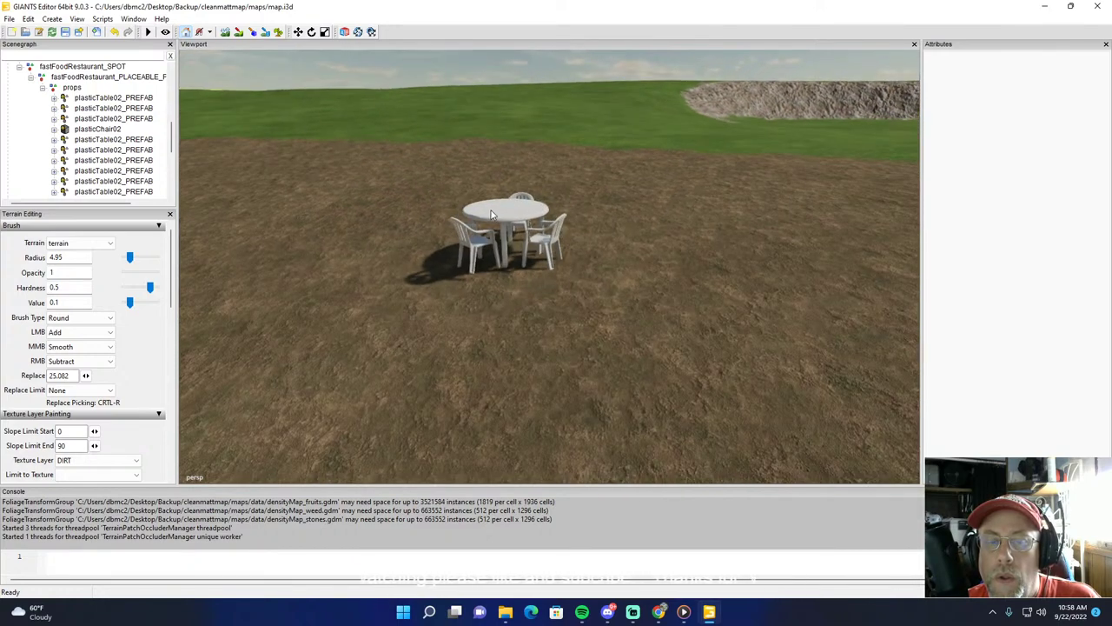
click(86, 192)
alt+drag(330, 240, 382, 241)
scroll(656, 194, up, 6)
scroll(569, 219, up, 4)
scroll(581, 162, down, 4)
right_drag(382, 240, 299, 232)
scroll(301, 224, up, 5)
scroll(303, 220, down, 3)
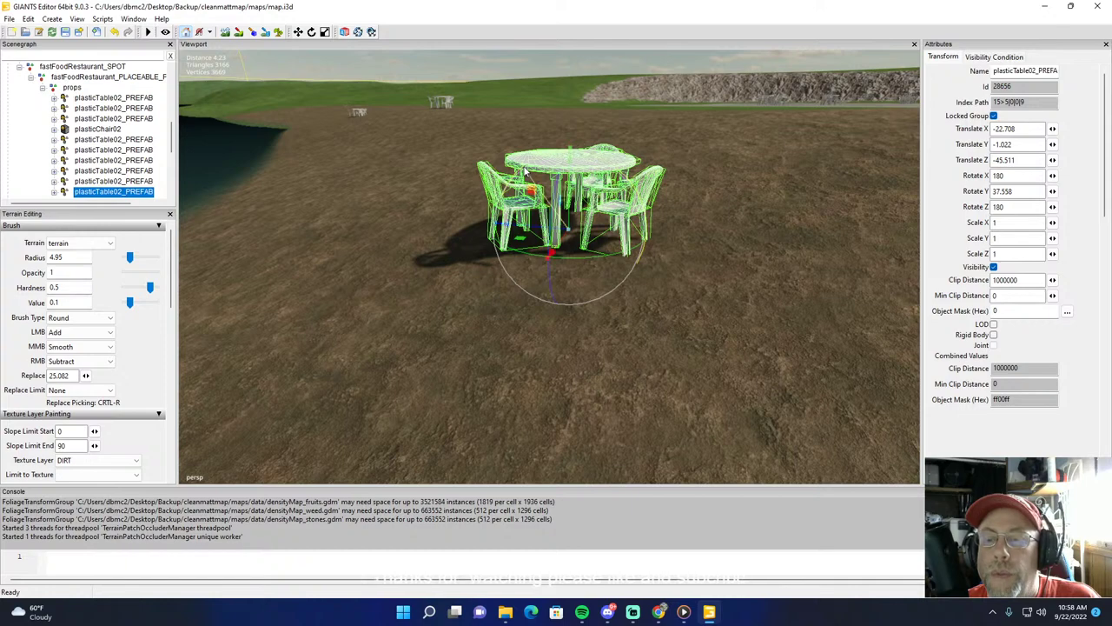
drag(525, 172, 566, 188)
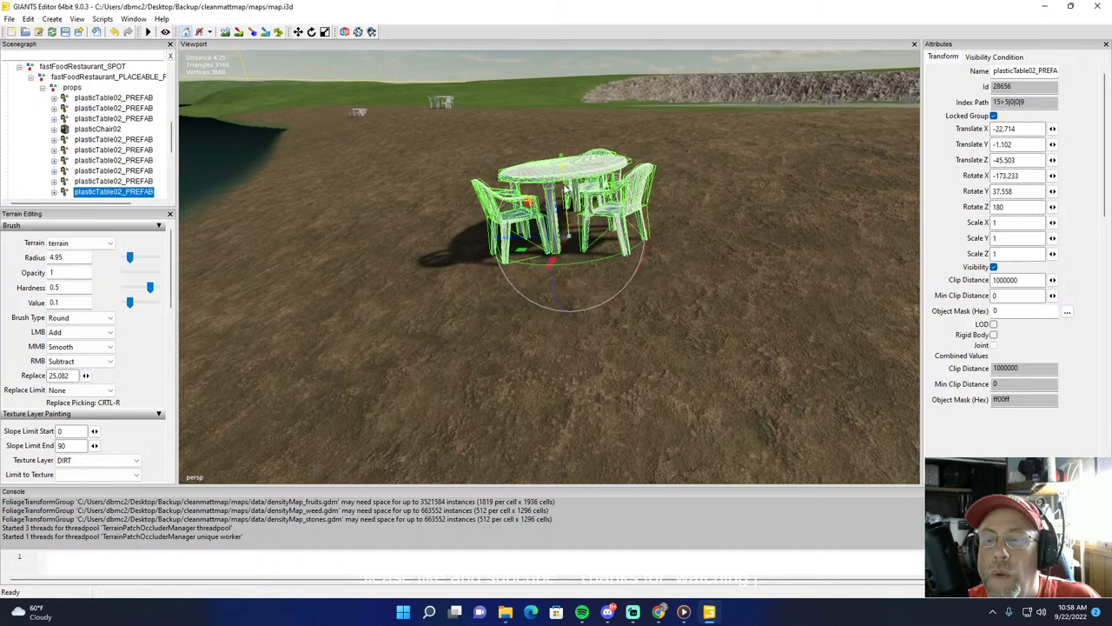
Step: Refine the same shore table's tilt to Rotate X about -174.2 and its height to Translate Y about -1.12, checking its legs against the dirt
click(143, 162)
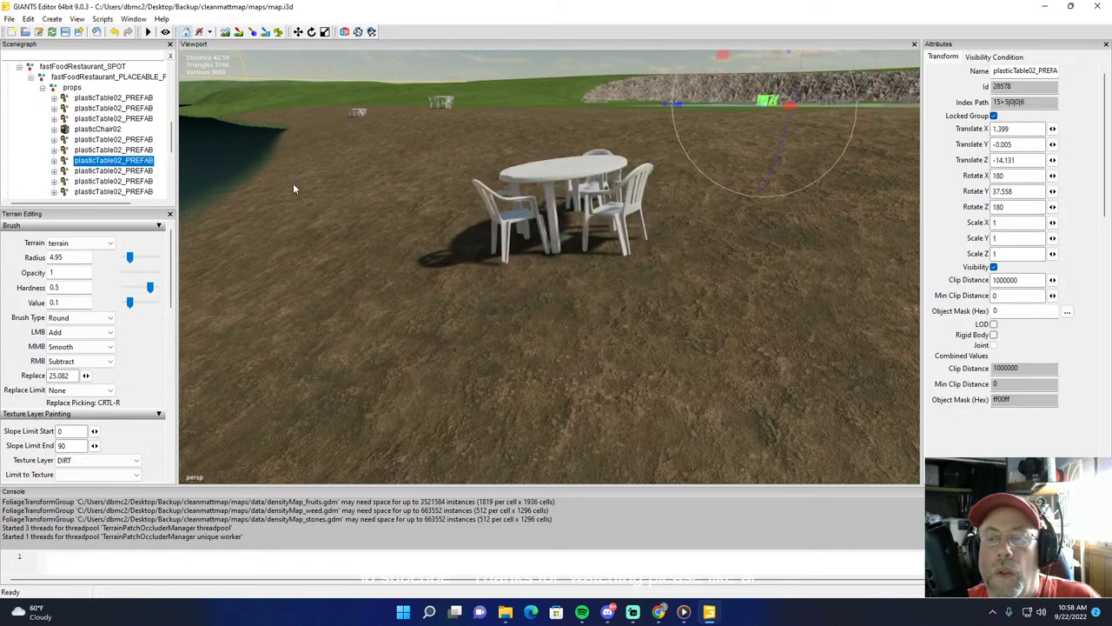
right_click(382, 205)
click(158, 143)
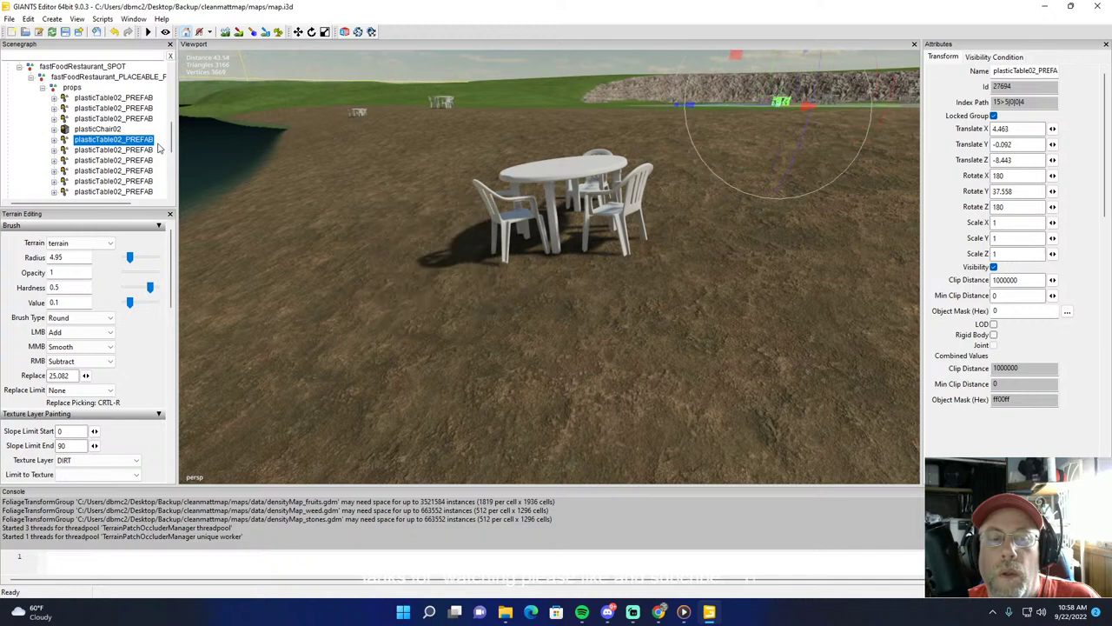
scroll(356, 185, up, 3)
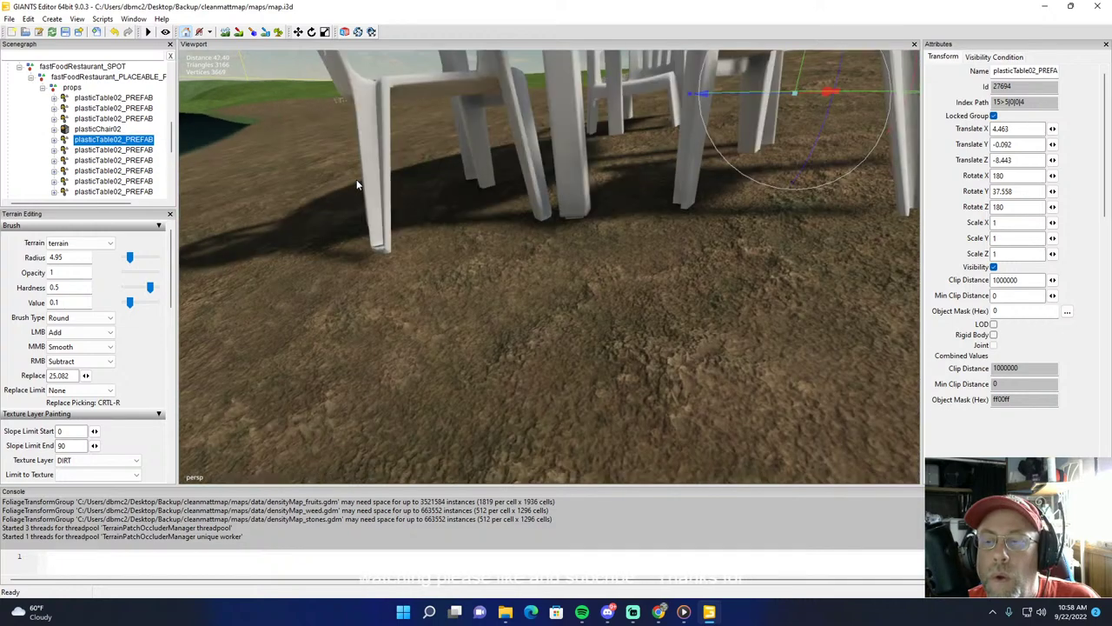
scroll(357, 176, down, 3)
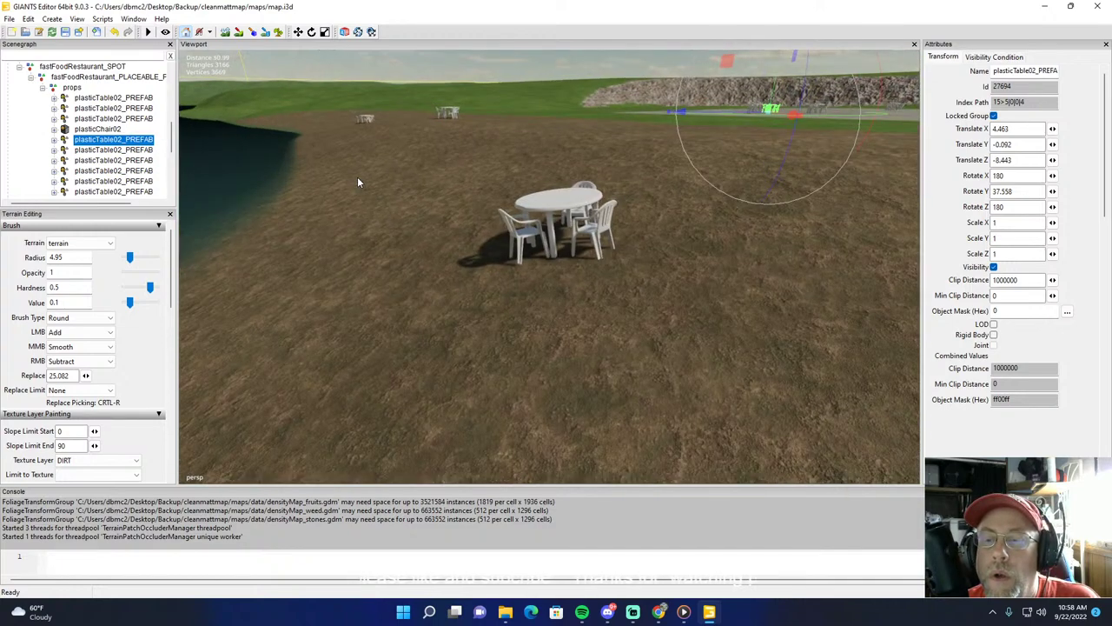
click(575, 190)
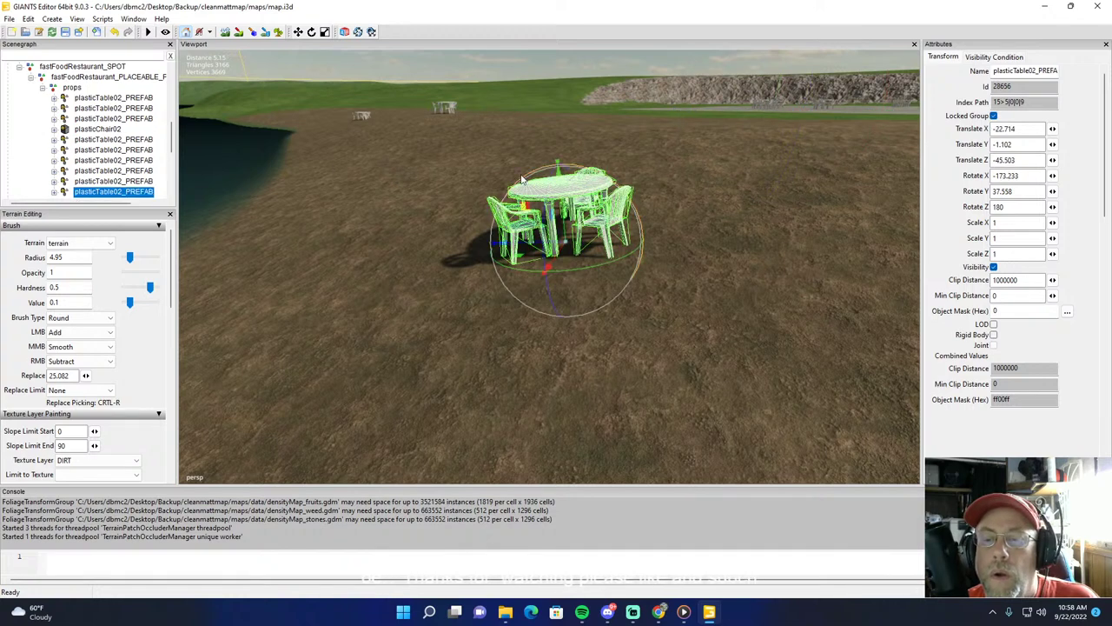
drag(523, 180, 564, 193)
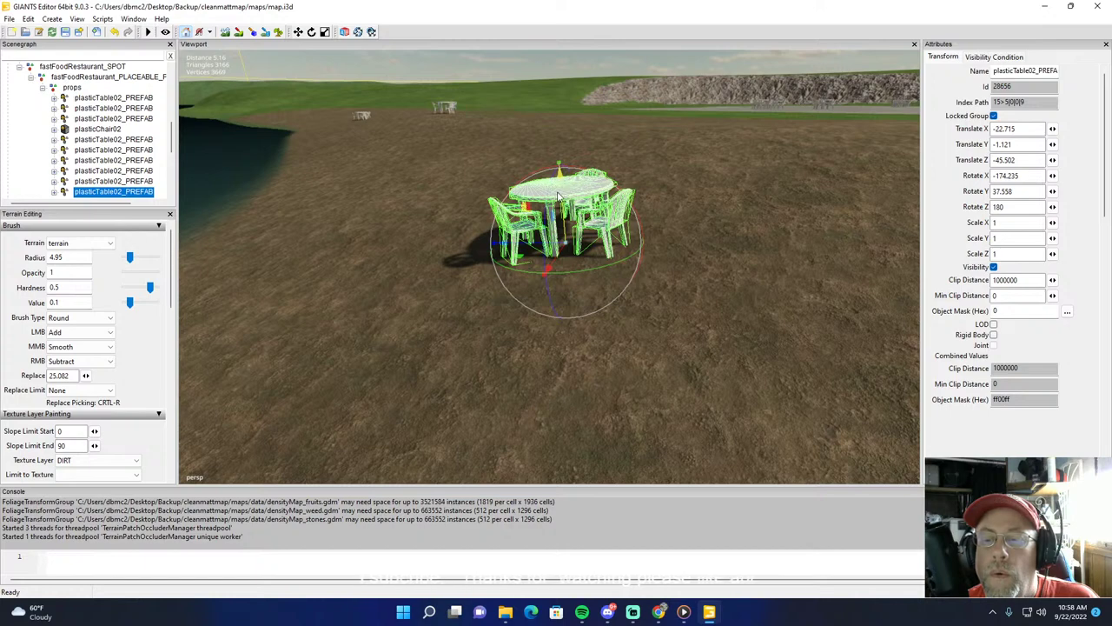
scroll(450, 215, up, 4)
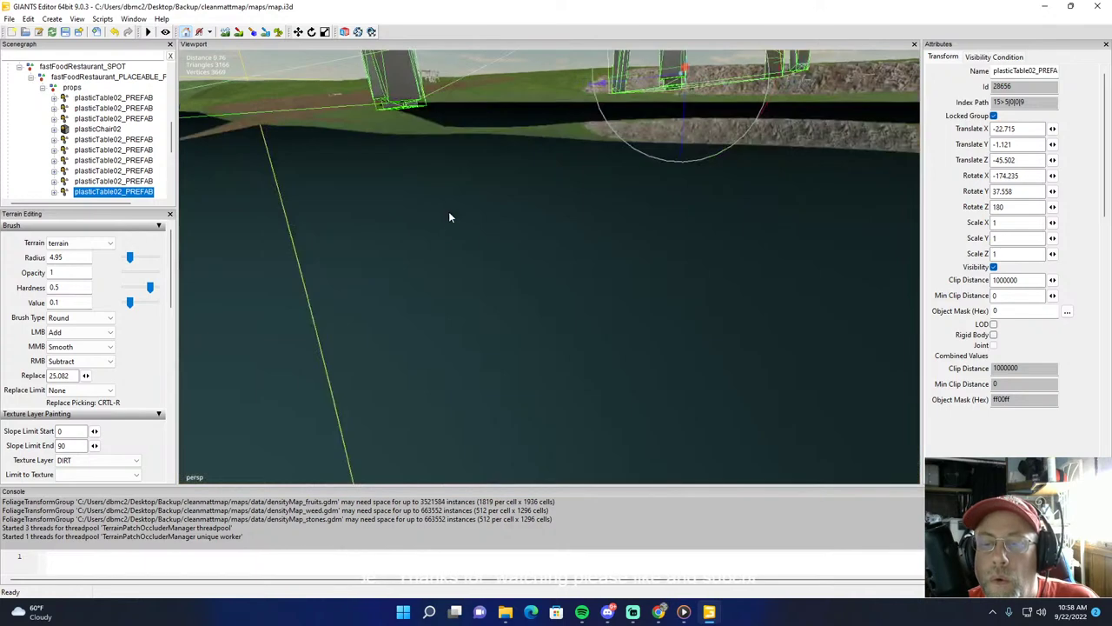
scroll(449, 218, down, 5)
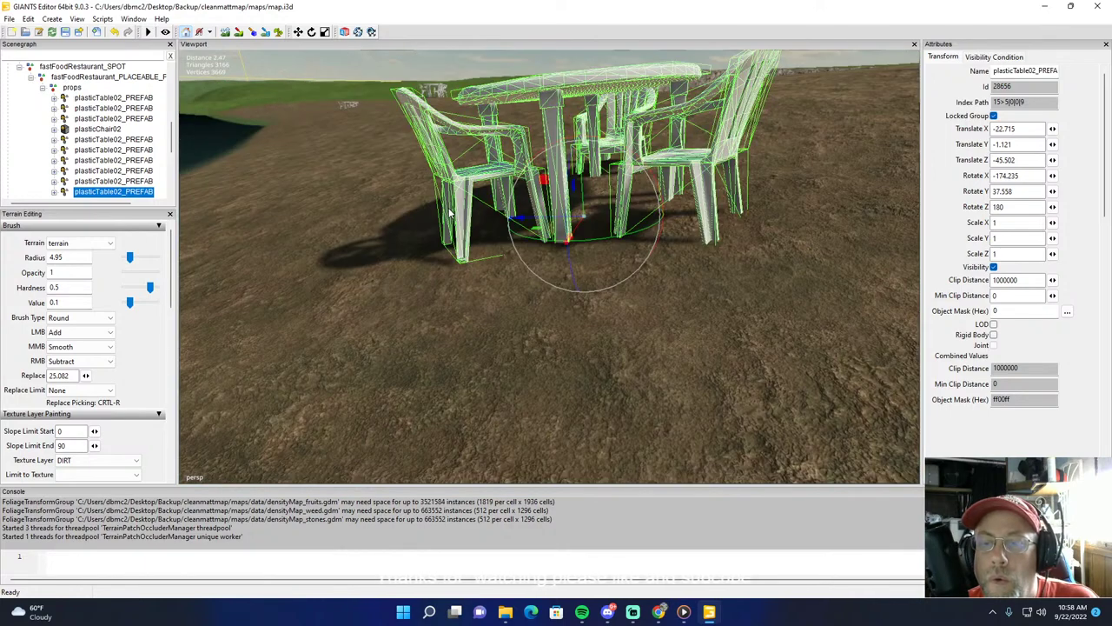
scroll(450, 215, up, 2)
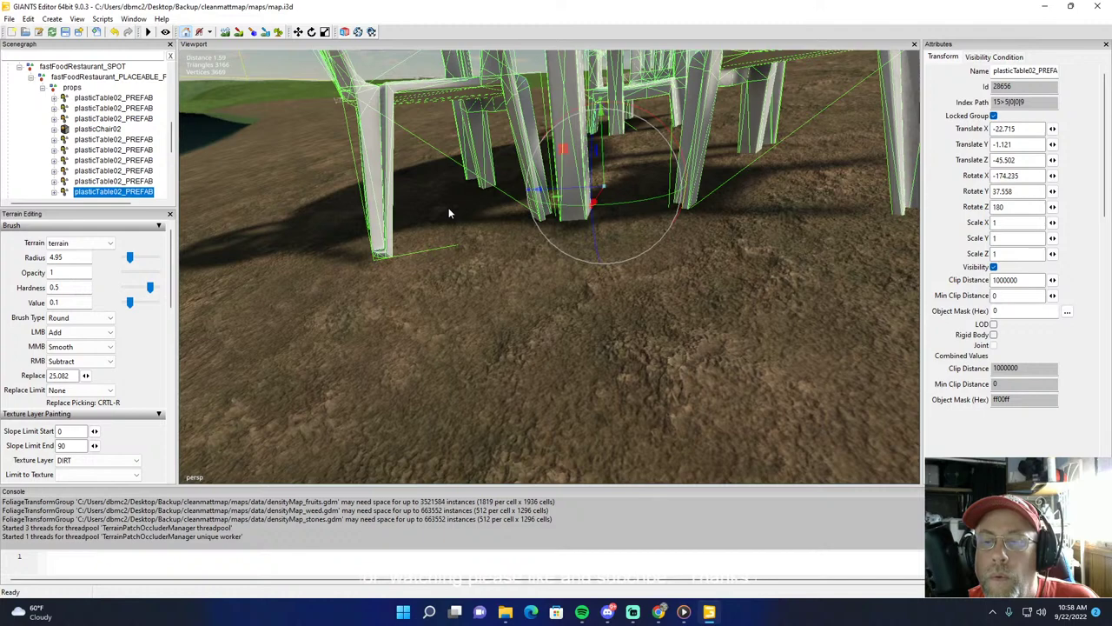
scroll(449, 209, down, 8)
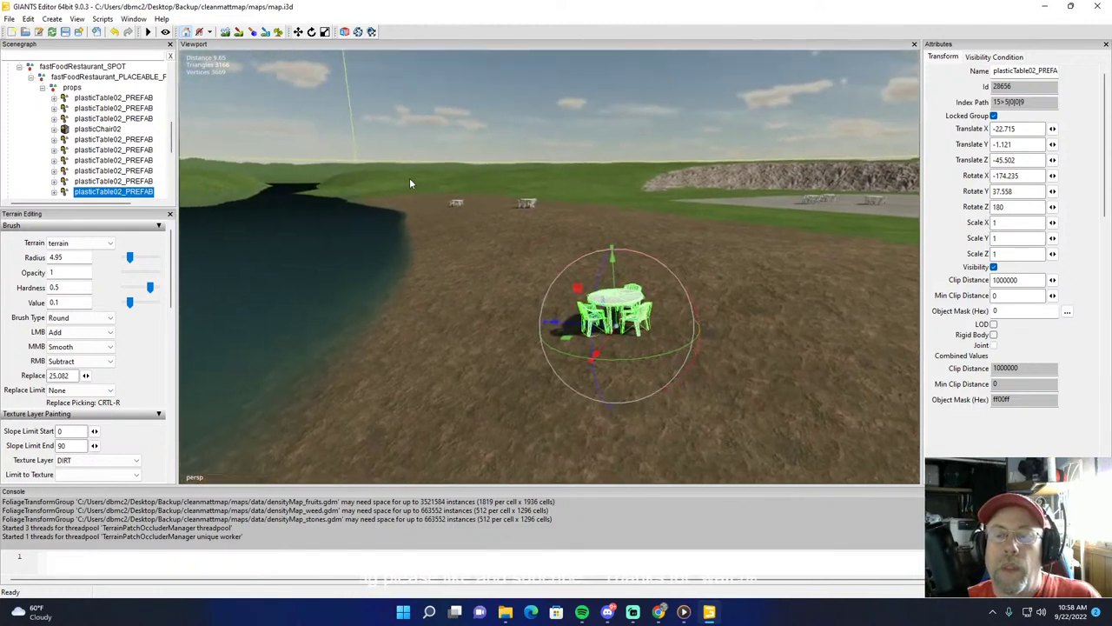
Step: Tilt the middle shore table to Rotate X about -179.1 and lower it to Translate Y about -0.22
alt+drag(410, 179, 395, 155)
scroll(397, 155, up, 6)
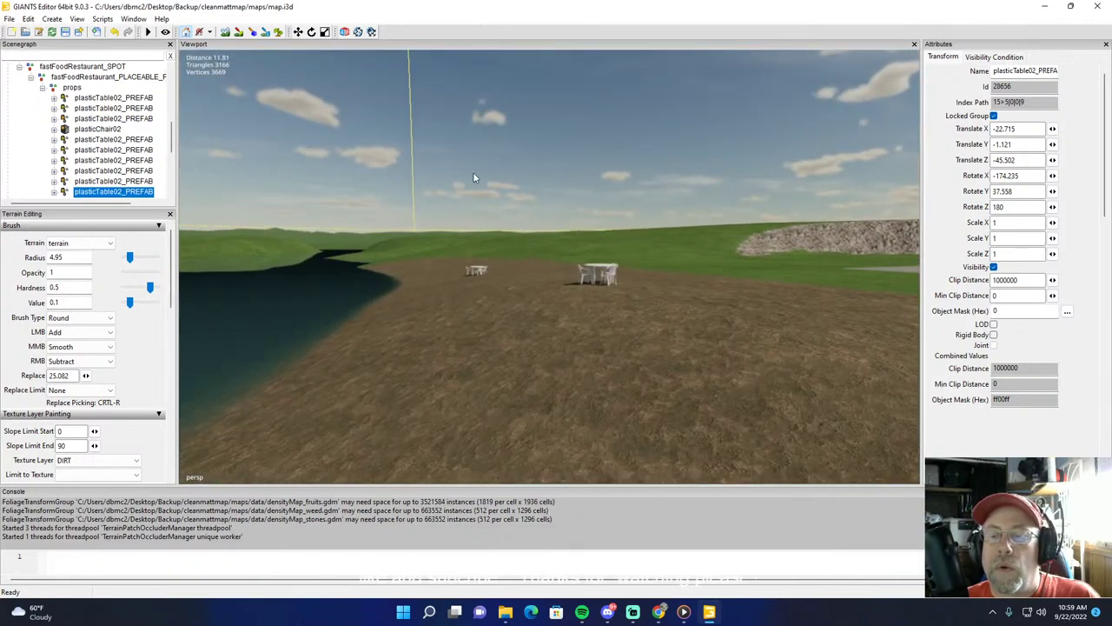
alt+drag(474, 173, 519, 215)
scroll(503, 169, up, 6)
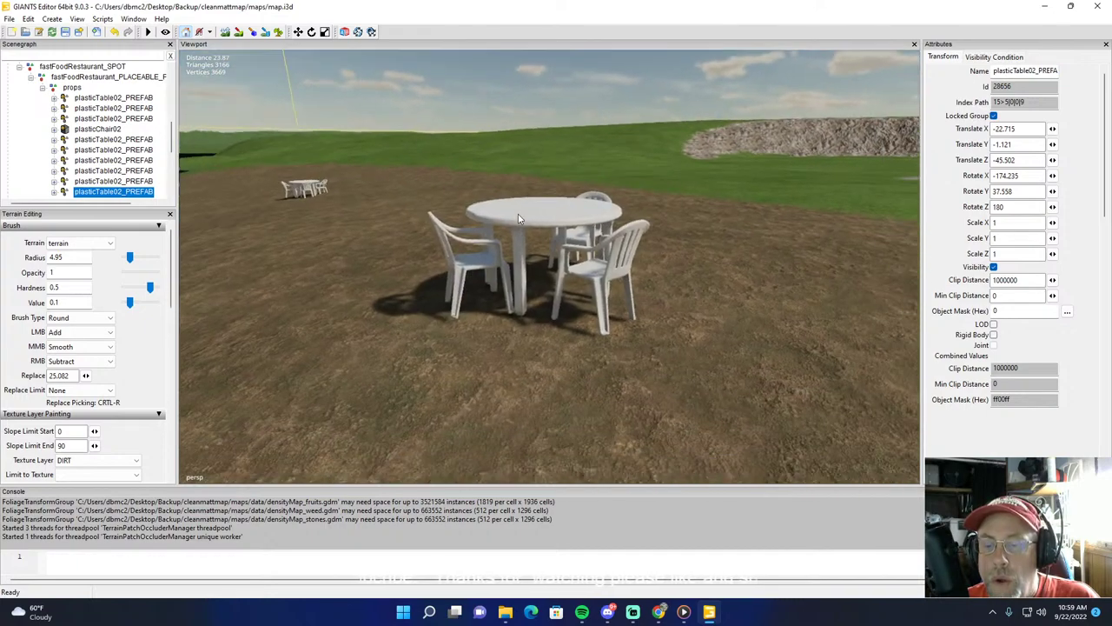
click(519, 218)
scroll(397, 252, up, 5)
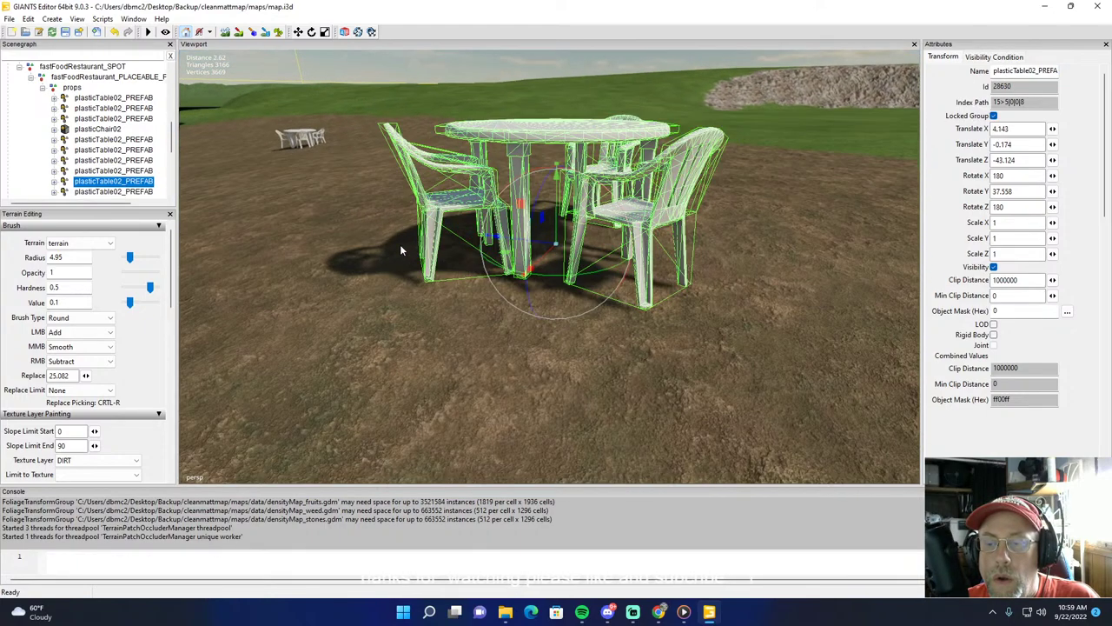
scroll(402, 250, up, 3)
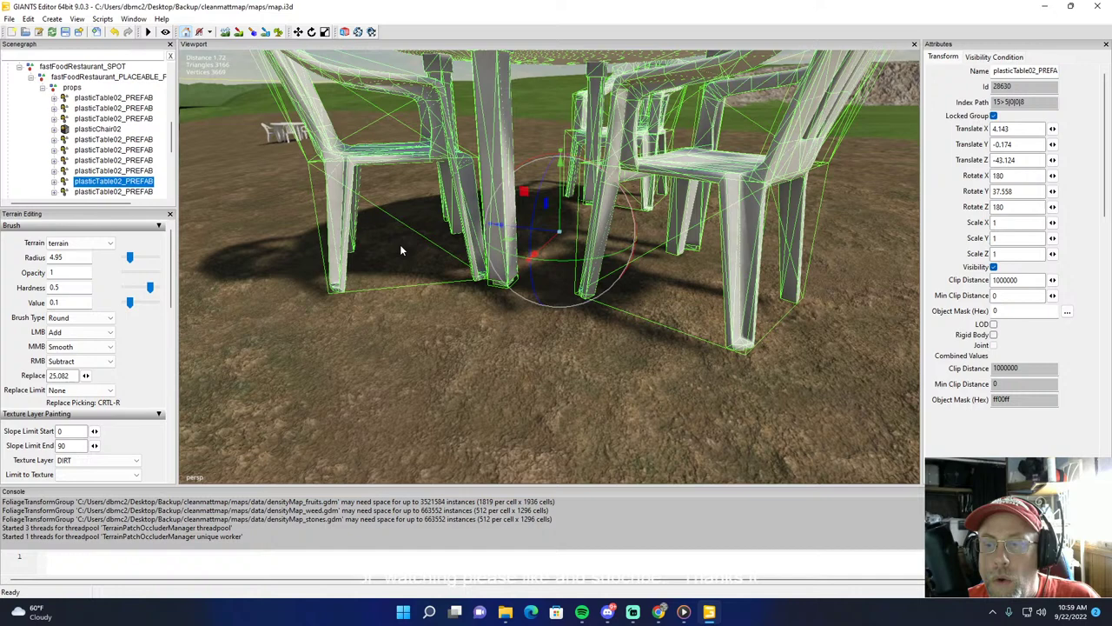
scroll(400, 244, down, 5)
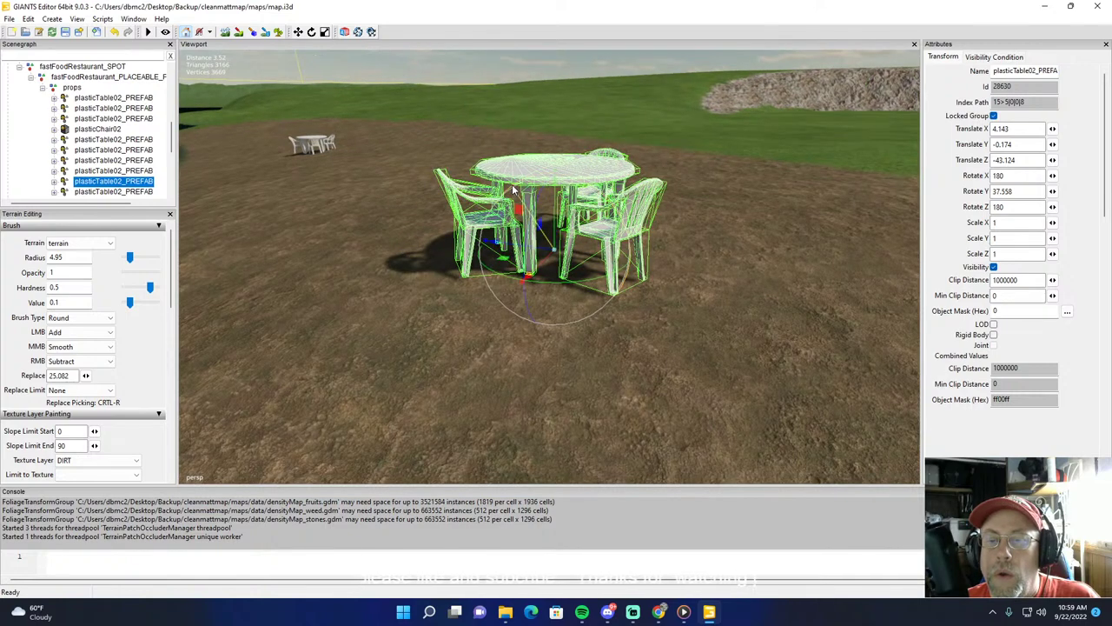
drag(512, 188, 556, 205)
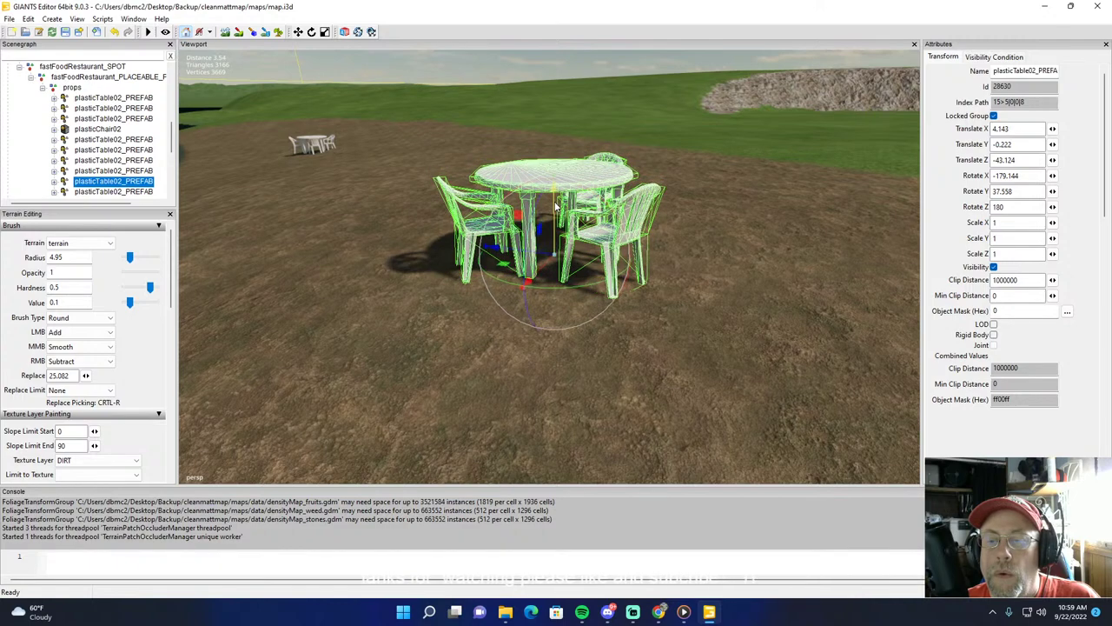
Step: Tilt the remaining shore table at about X 24 to Rotate X about -175.8 and lower it to Translate Y about -1.36
click(315, 142)
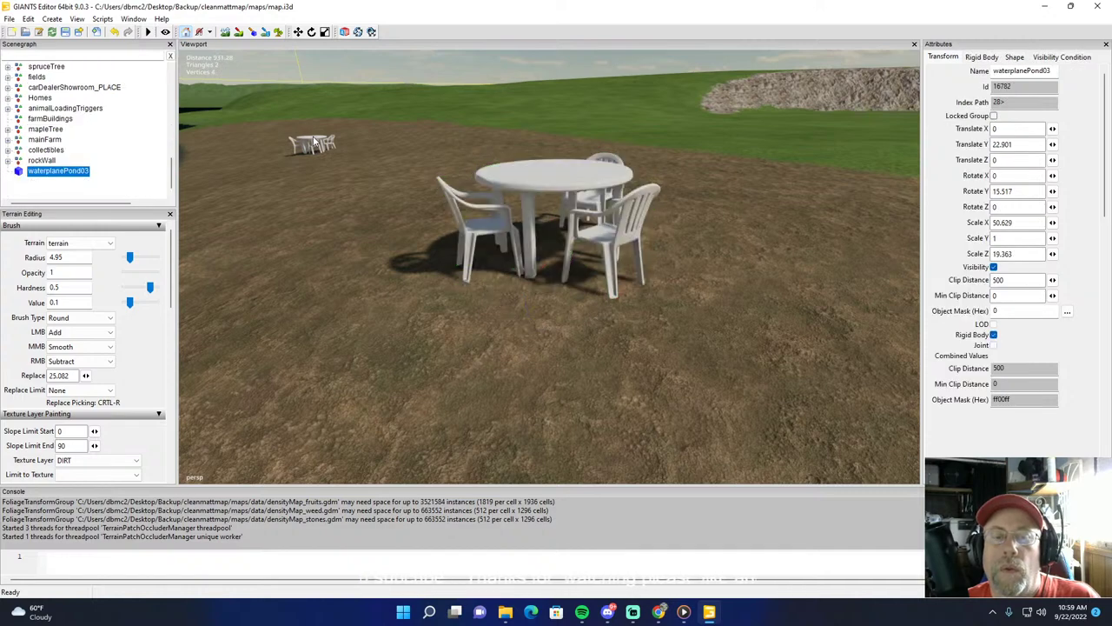
alt+drag(366, 183, 304, 129)
scroll(306, 130, up, 5)
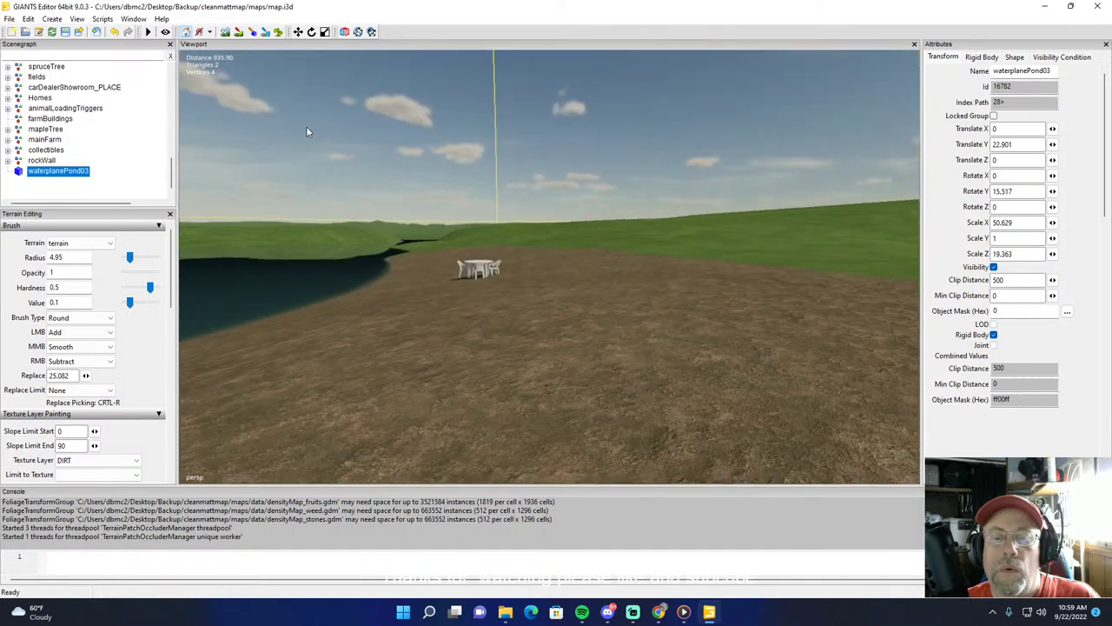
alt+drag(495, 234, 415, 225)
scroll(414, 225, up, 5)
alt+drag(487, 209, 739, 254)
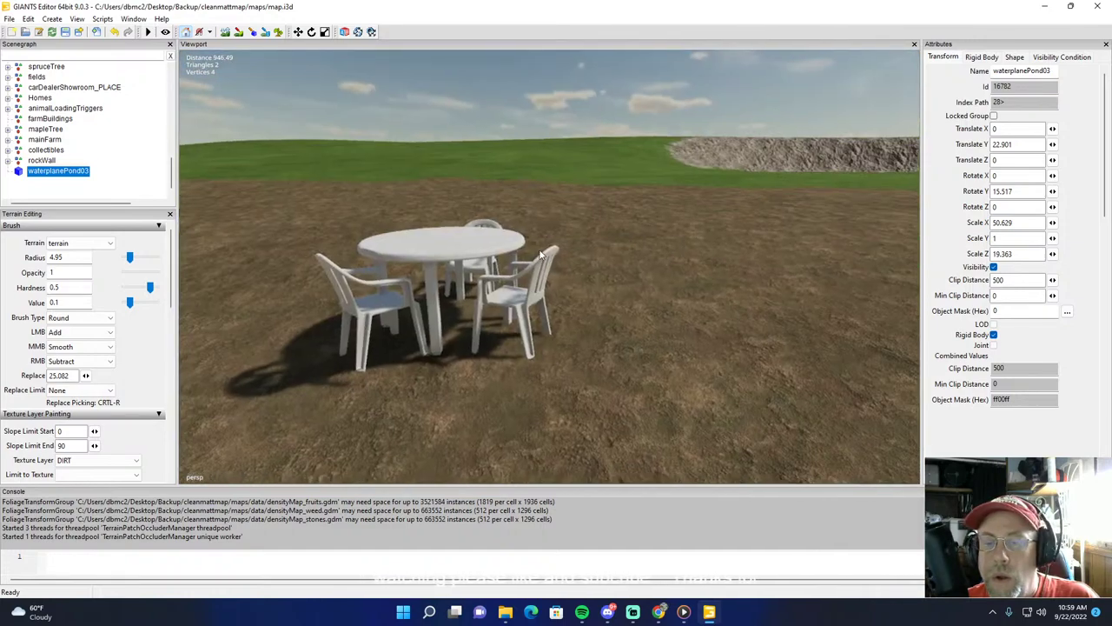
click(467, 249)
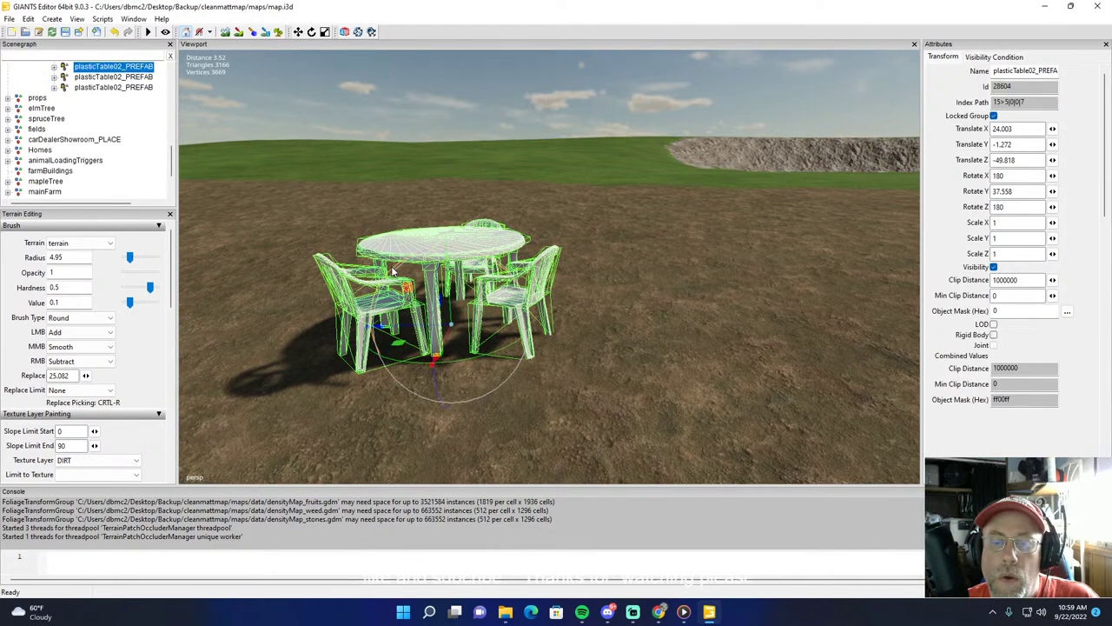
drag(392, 273, 449, 278)
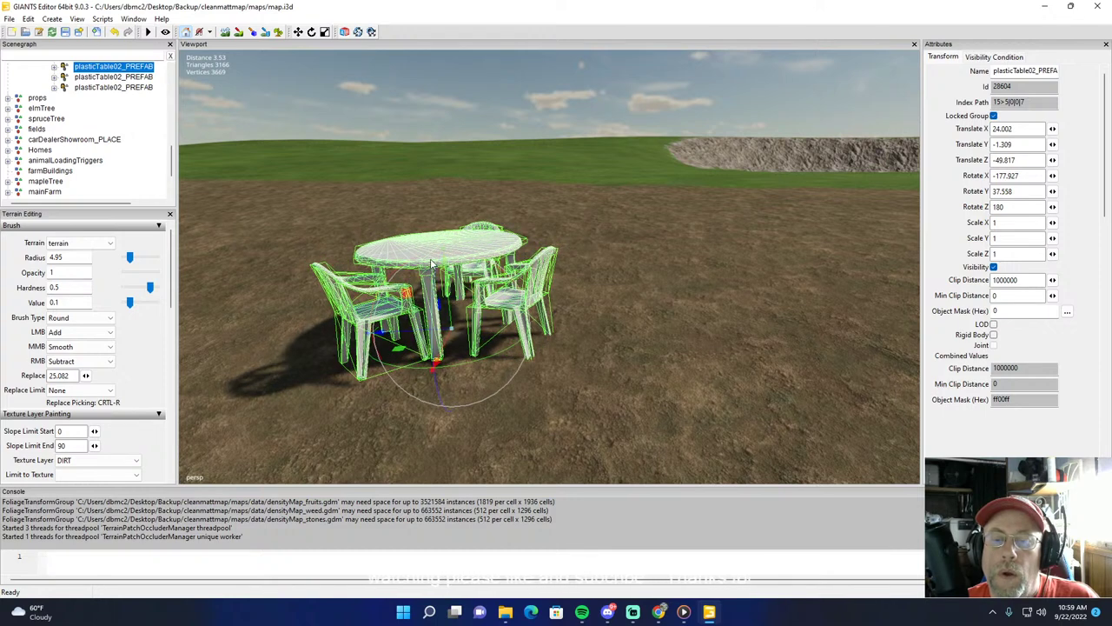
drag(413, 266, 447, 285)
click(161, 179)
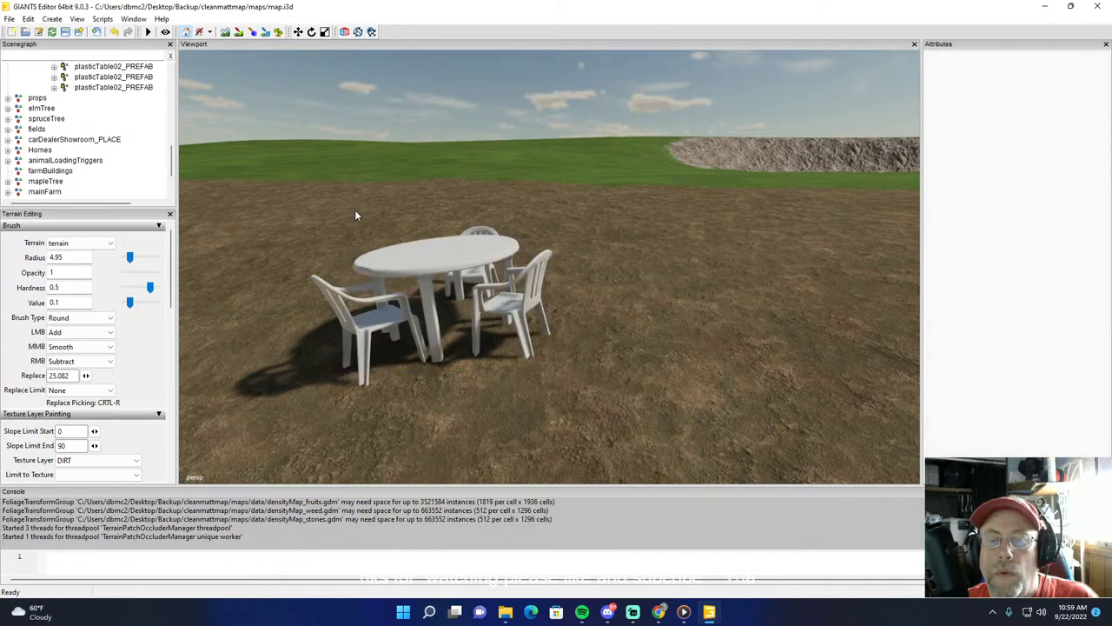
Step: Tilt the X 24 shore table sideways to Rotate X about -172, Y 37 and Z -173.7, and set its height to Translate Y about -1.30
scroll(356, 214, down, 5)
alt+drag(492, 247, 362, 284)
scroll(527, 221, up, 5)
scroll(482, 273, up, 3)
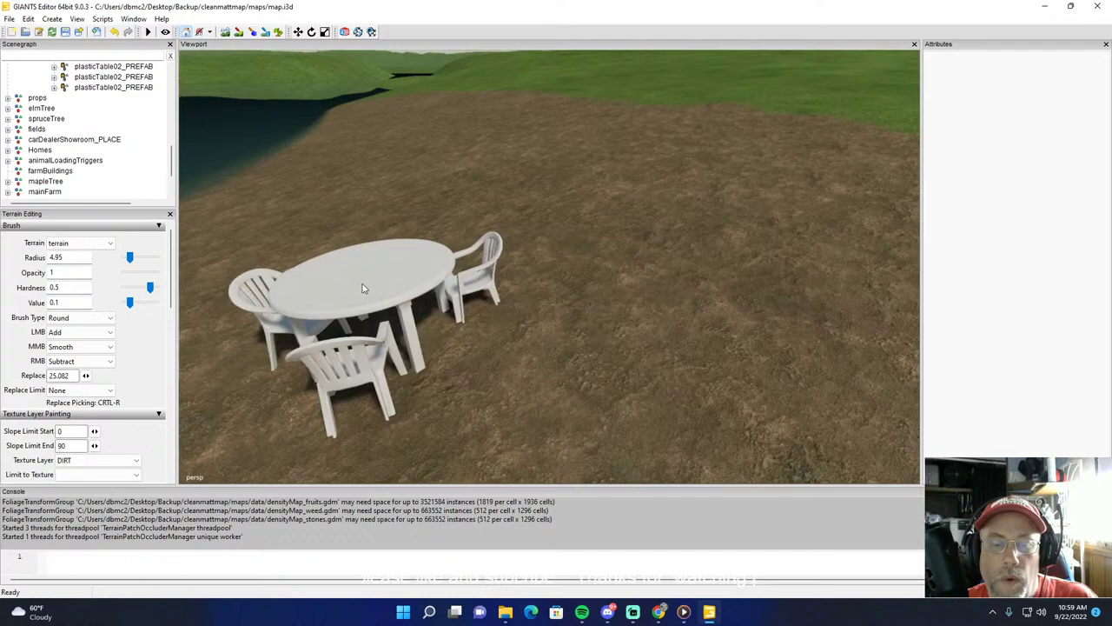
right_drag(559, 305, 535, 314)
click(542, 297)
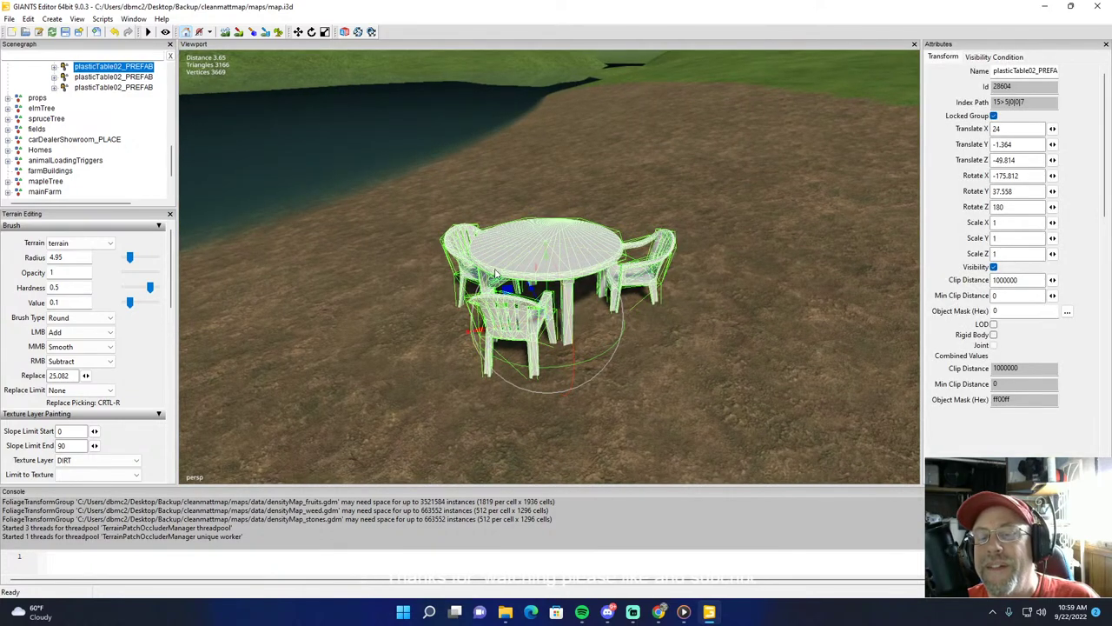
drag(493, 275, 539, 265)
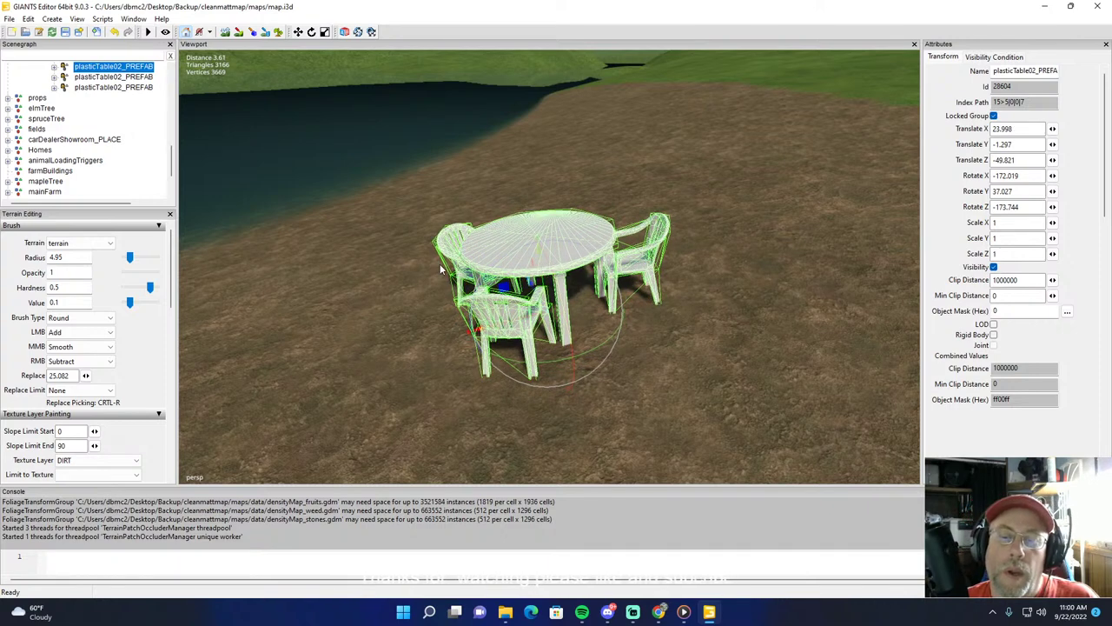
click(401, 239)
Step: Review the layout of the shore tables, the dirt band and the concrete pad with its tables from above
scroll(399, 237, down, 5)
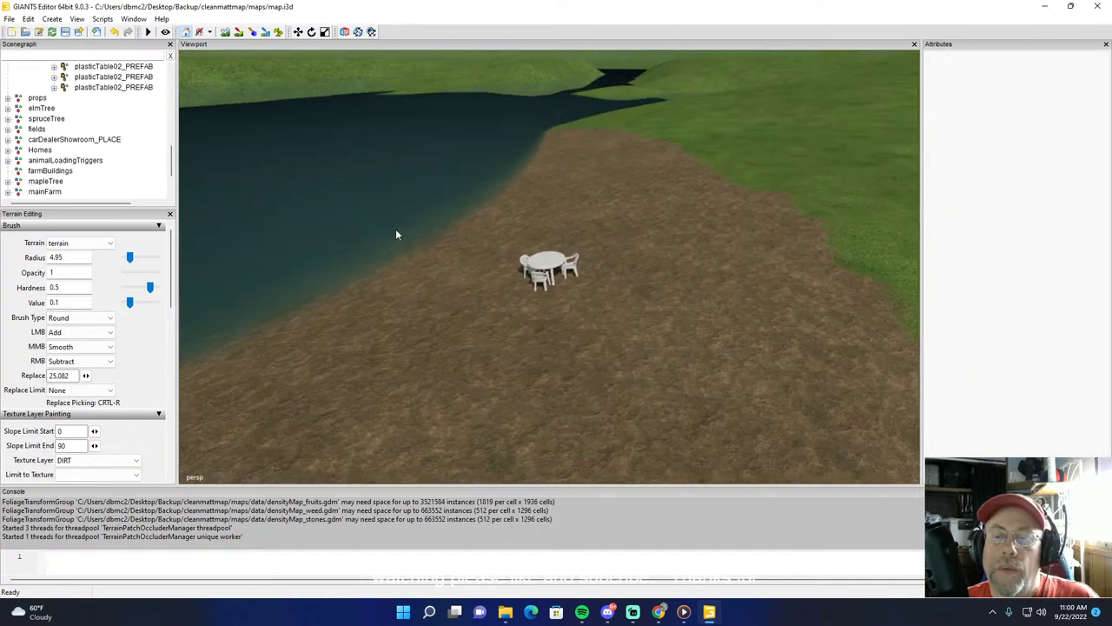
scroll(396, 230, down, 4)
alt+drag(391, 239, 304, 295)
scroll(303, 285, down, 3)
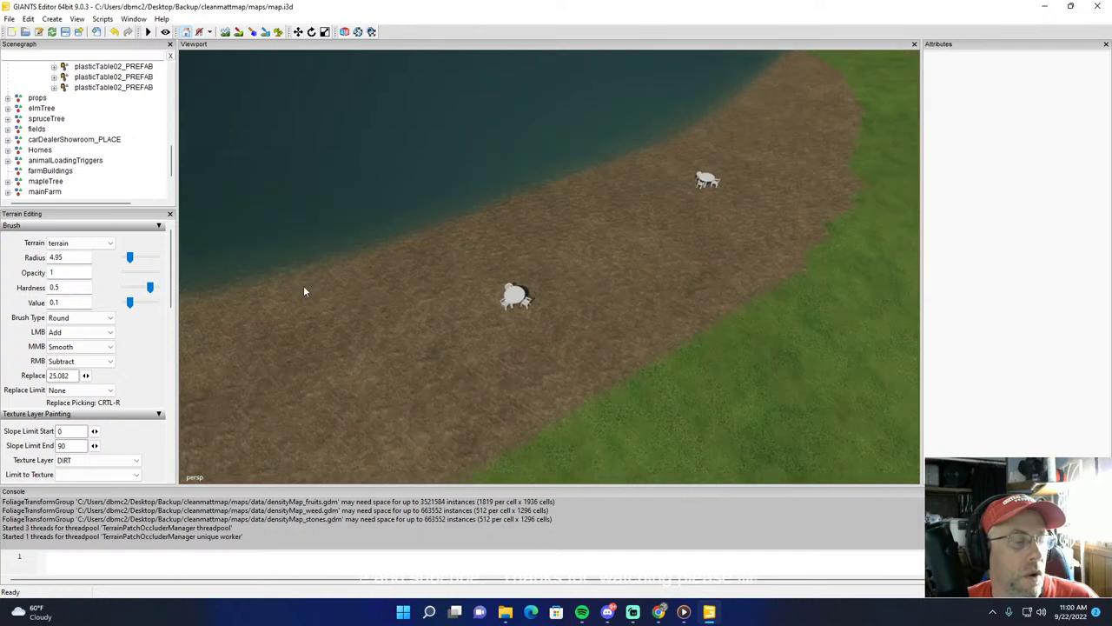
right_drag(303, 292, 301, 255)
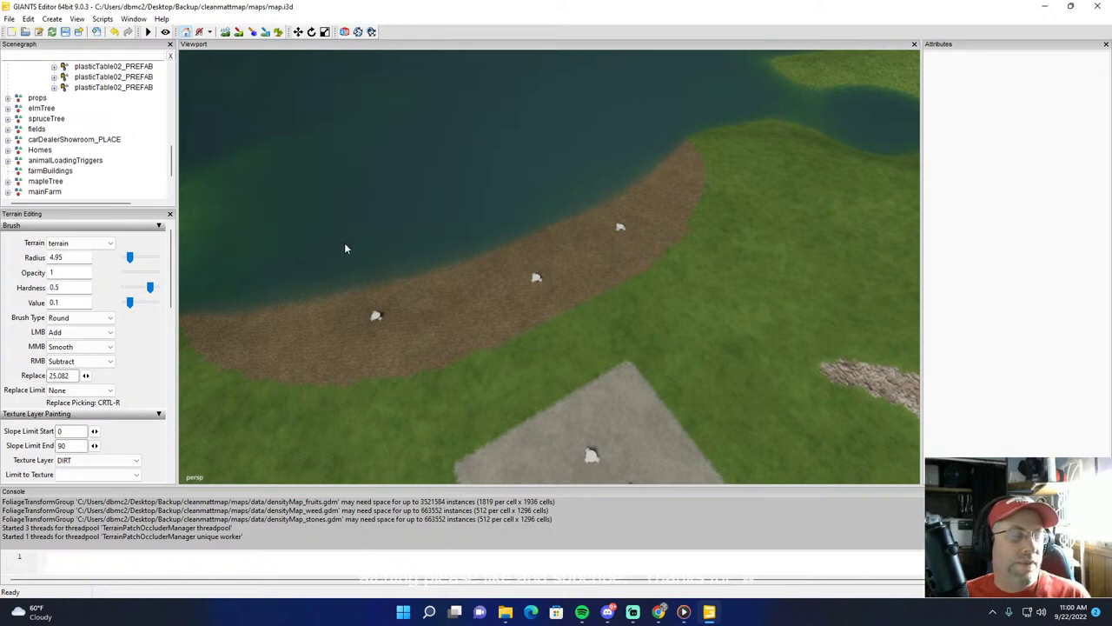
right_drag(467, 263, 763, 299)
alt+drag(487, 307, 353, 233)
right_drag(353, 238, 488, 258)
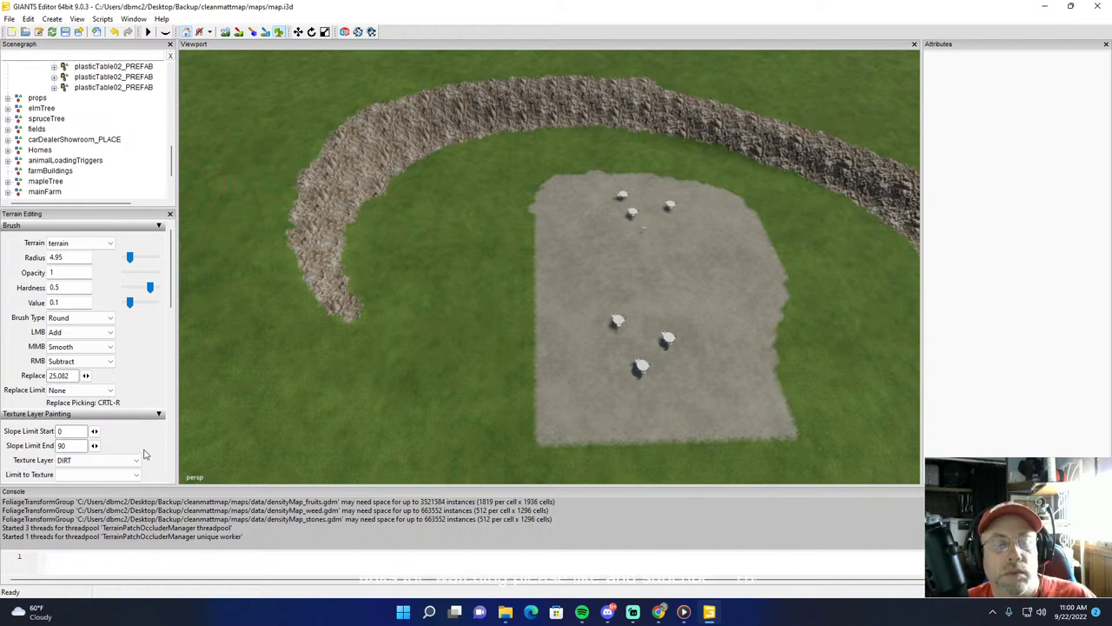
Step: Check which layer states the groundFoliage layer offers for foliage painting
drag(172, 300, 166, 372)
click(81, 387)
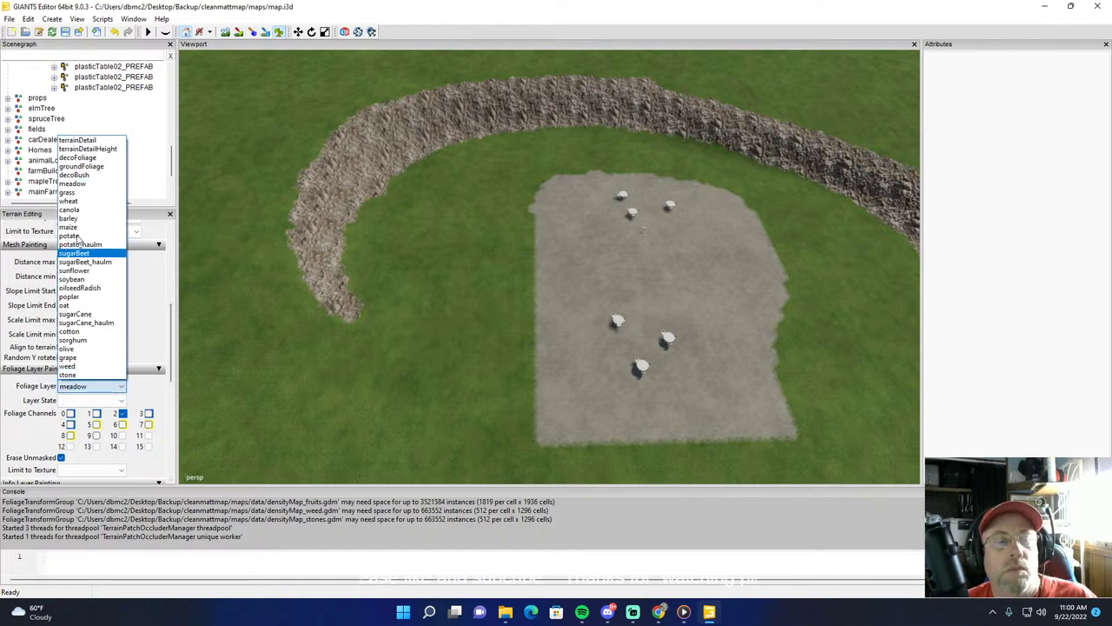
click(79, 177)
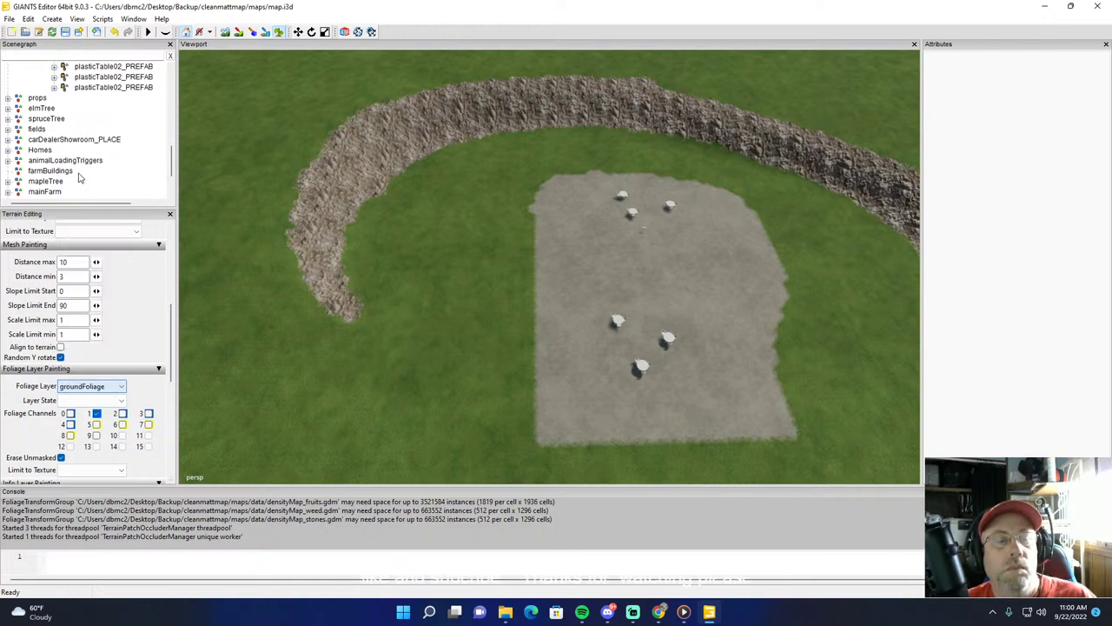
click(84, 400)
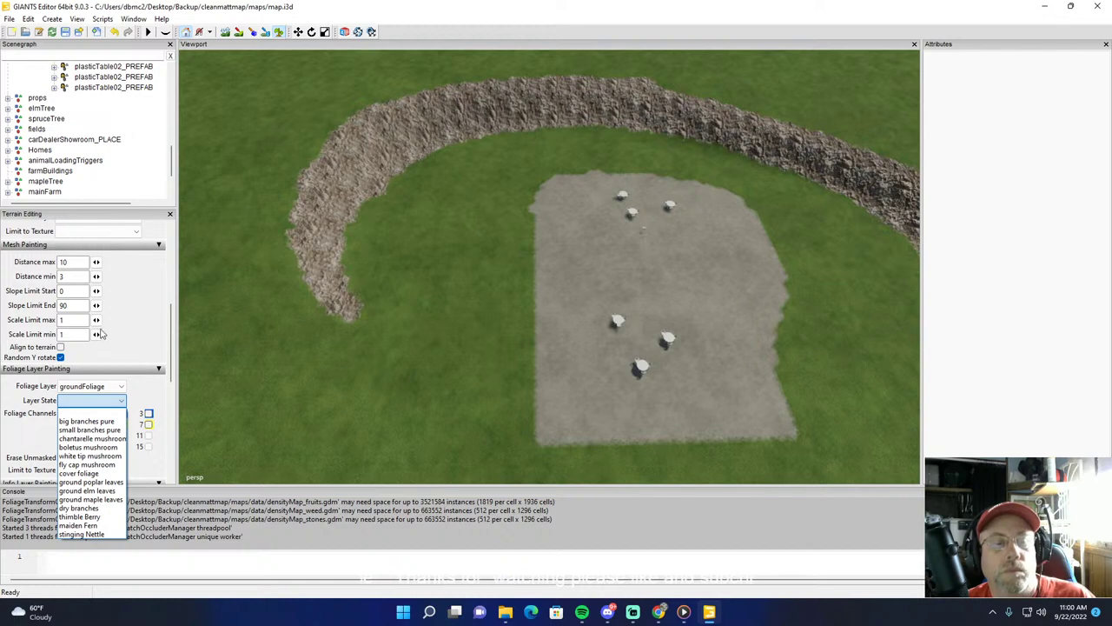
click(71, 391)
click(79, 388)
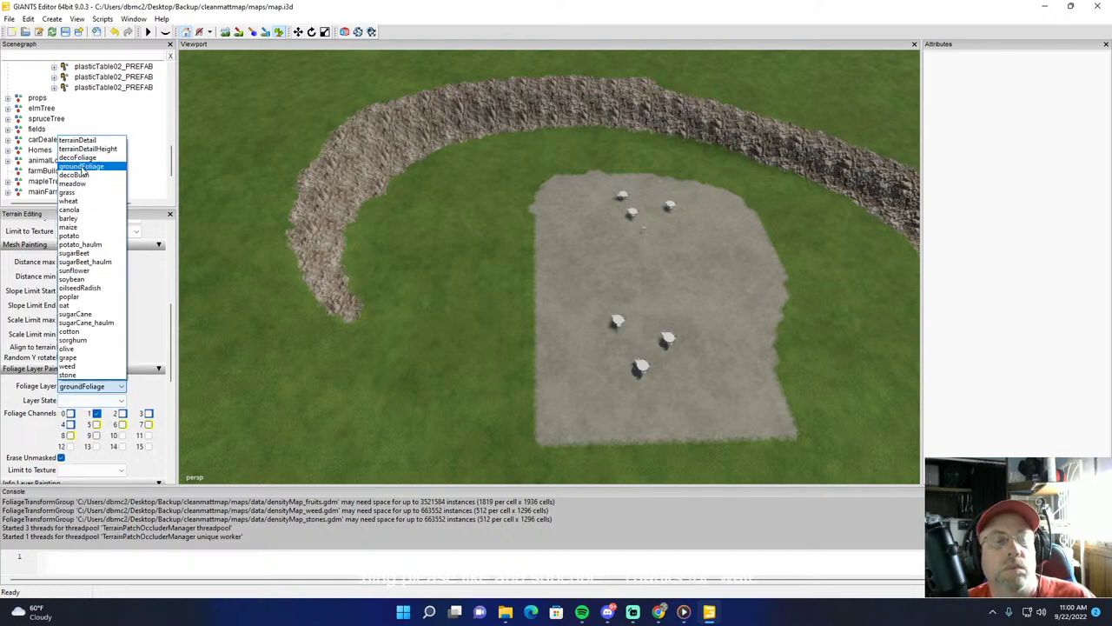
click(84, 167)
click(77, 405)
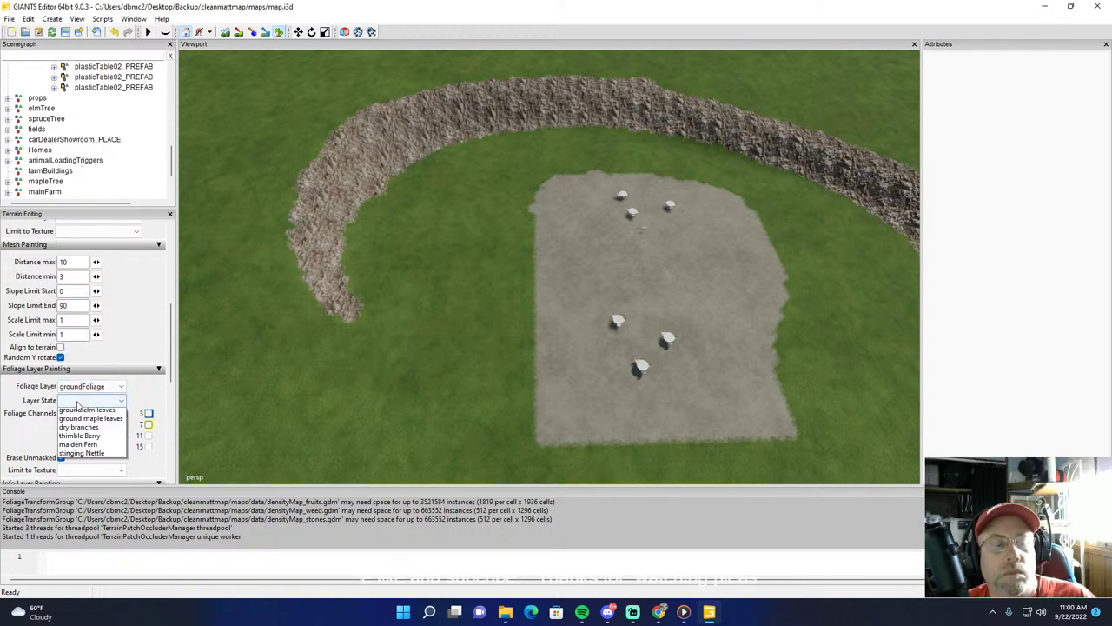
click(92, 389)
Step: Set foliage painting to the decoFoliage layer with the grass low layer state
click(80, 385)
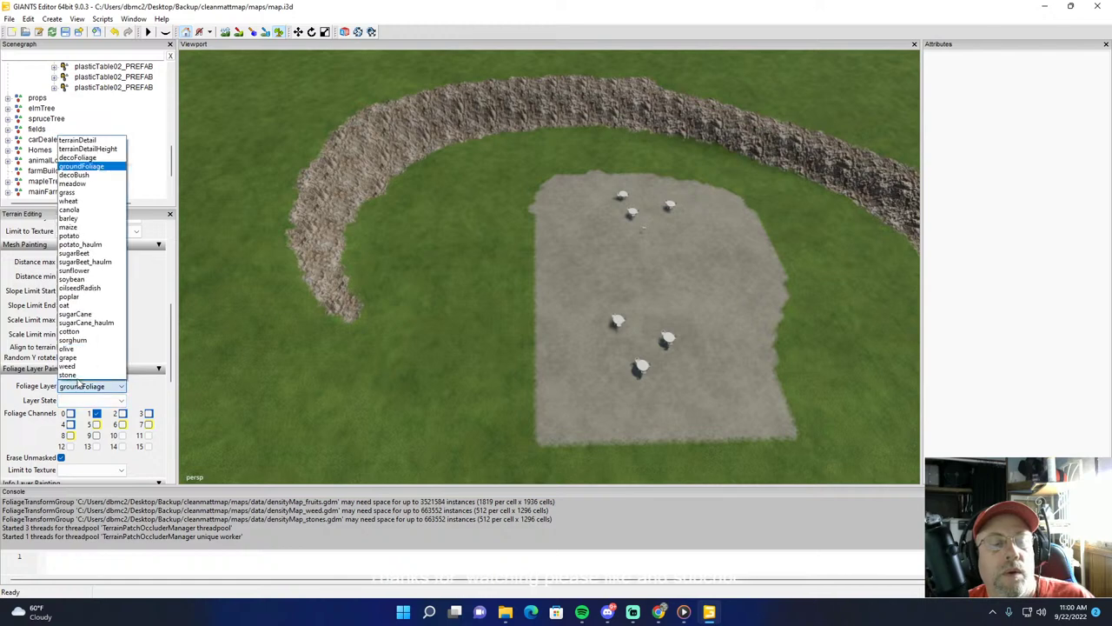
click(106, 158)
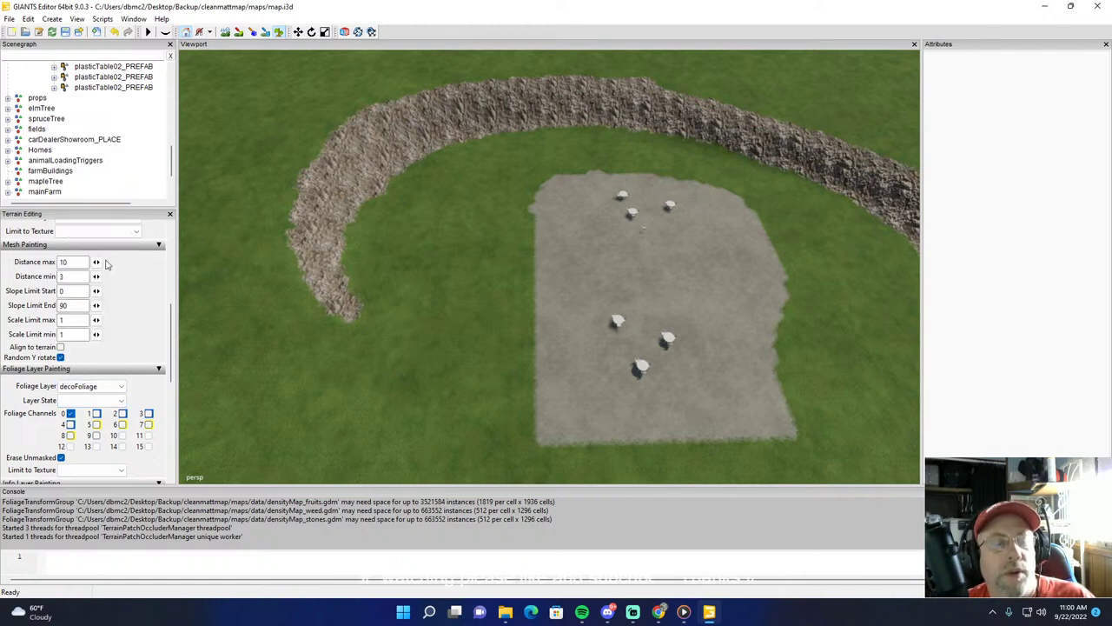
click(82, 401)
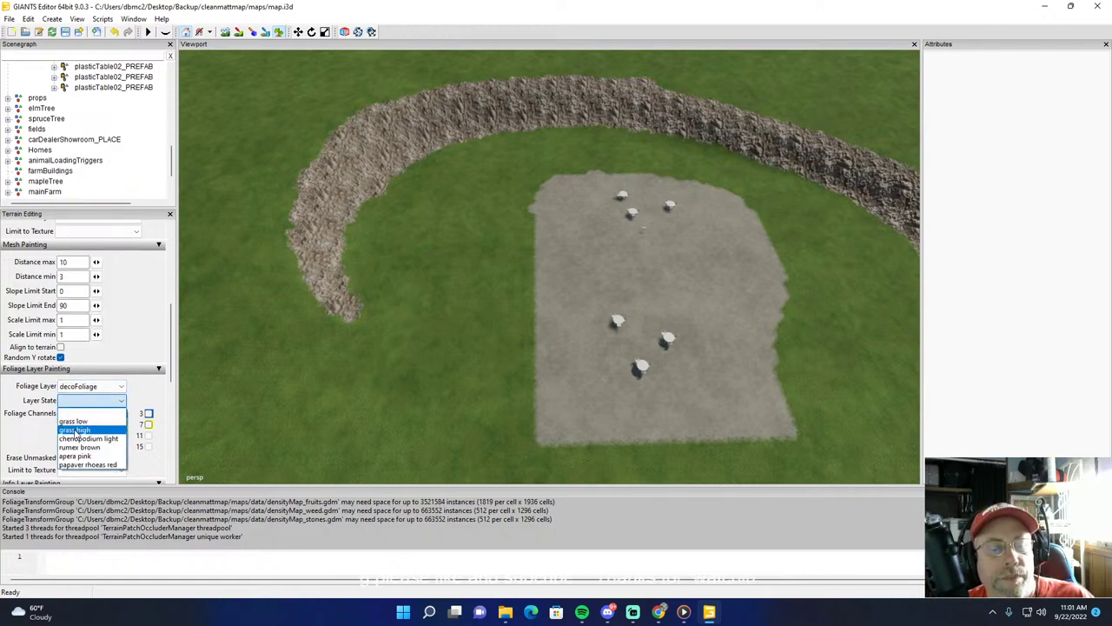
click(80, 421)
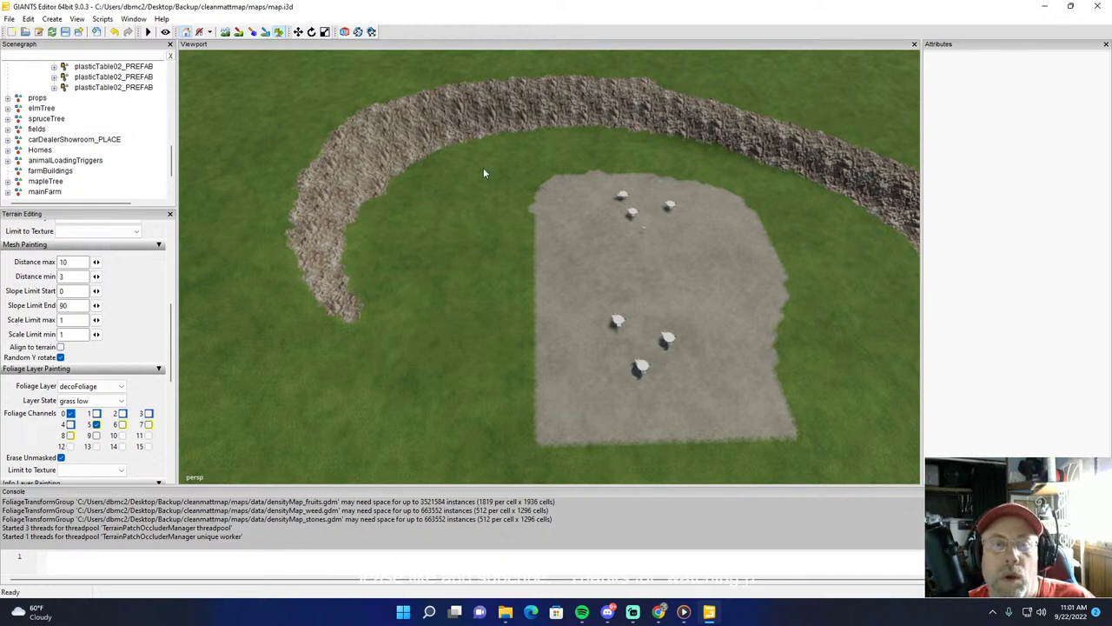
Step: Paint grass low foliage over the ground between the concrete pad's long straight edge and the rock band
alt+drag(464, 196, 507, 210)
scroll(431, 198, up, 4)
scroll(429, 196, up, 3)
scroll(462, 175, down, 3)
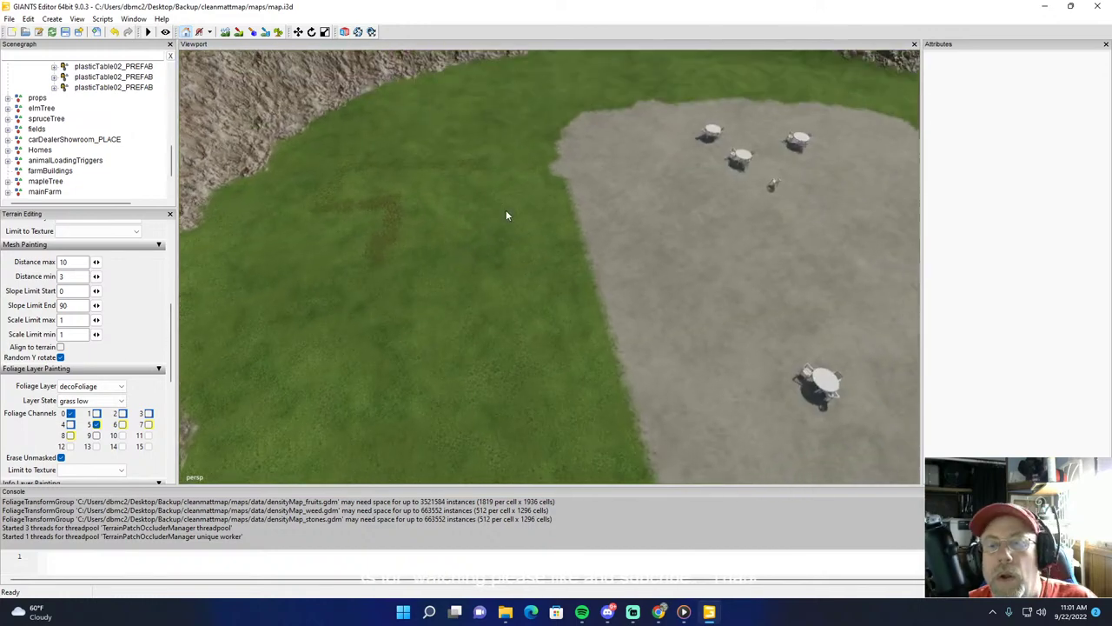
right_drag(505, 209, 490, 211)
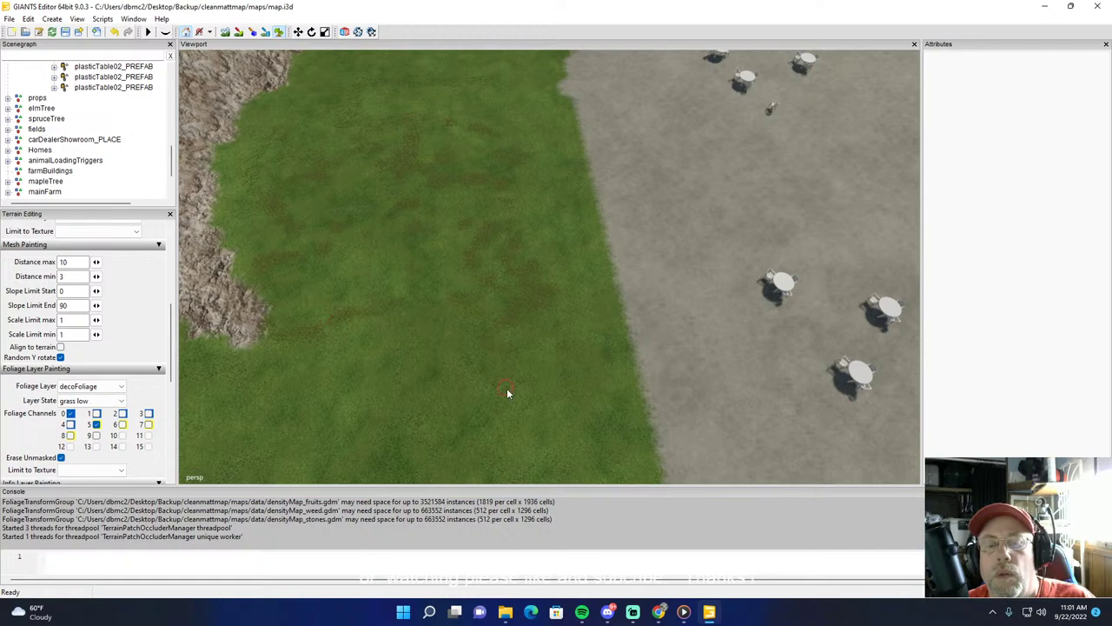
click(276, 32)
mouse_move(322, 139)
alt+mouse_down()
mouse_move(288, 19)
mouse_move(421, 64)
mouse_move(474, 184)
mouse_move(471, 170)
alt+mouse_up()
right_drag(471, 170, 476, 190)
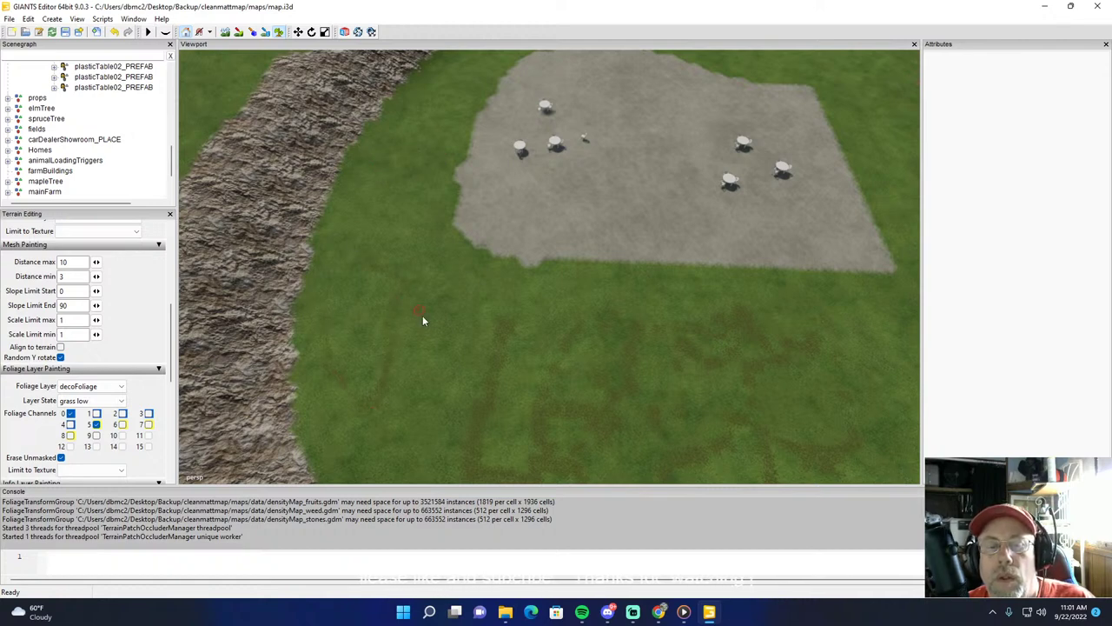
mouse_move(413, 277)
mouse_down()
mouse_move(400, 260)
mouse_move(459, 305)
mouse_move(574, 335)
mouse_move(784, 337)
mouse_up()
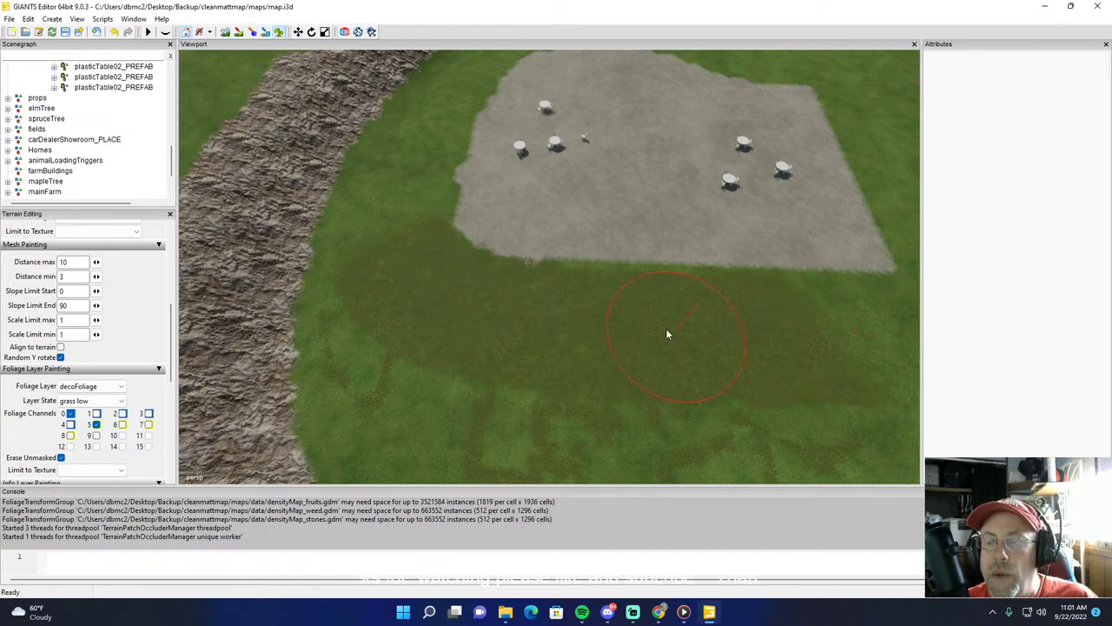
mouse_move(668, 334)
mouse_down()
mouse_move(591, 323)
mouse_move(779, 352)
mouse_move(726, 392)
mouse_move(377, 339)
mouse_move(386, 398)
mouse_up()
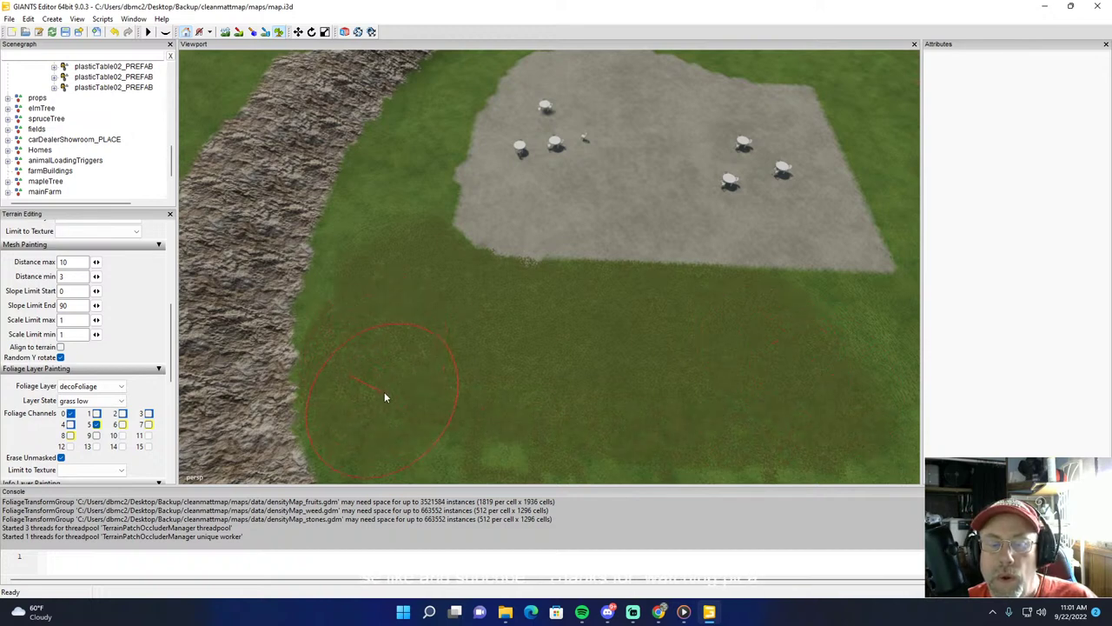
drag(372, 346, 369, 304)
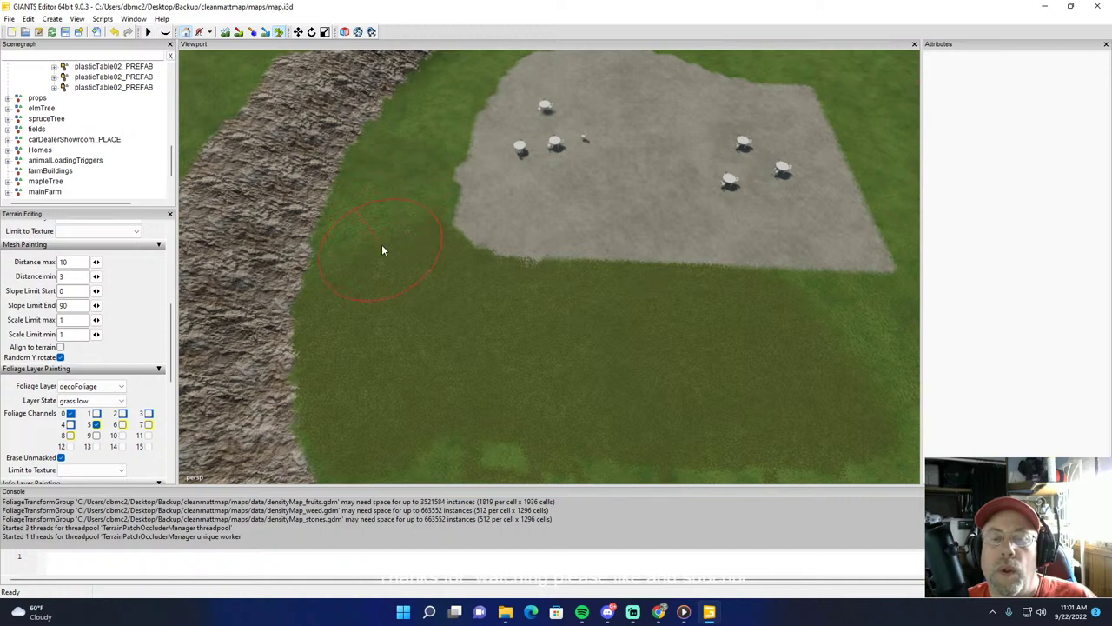
Step: Fill the patchy ground along the inner edge of the rock band's tapered end with grass low foliage
click(275, 33)
mouse_move(381, 173)
alt+mouse_down()
mouse_move(379, 190)
mouse_move(344, 206)
alt+mouse_up()
scroll(316, 159, down, 5)
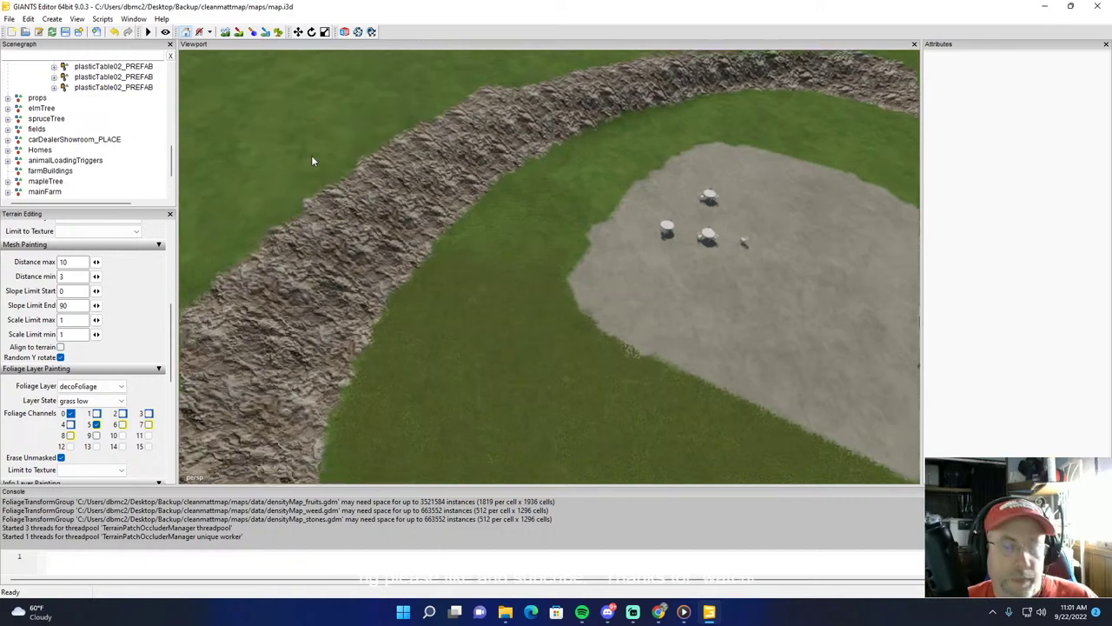
scroll(569, 228, up, 5)
alt+drag(569, 229, 825, 221)
scroll(729, 230, down, 2)
scroll(805, 206, down, 4)
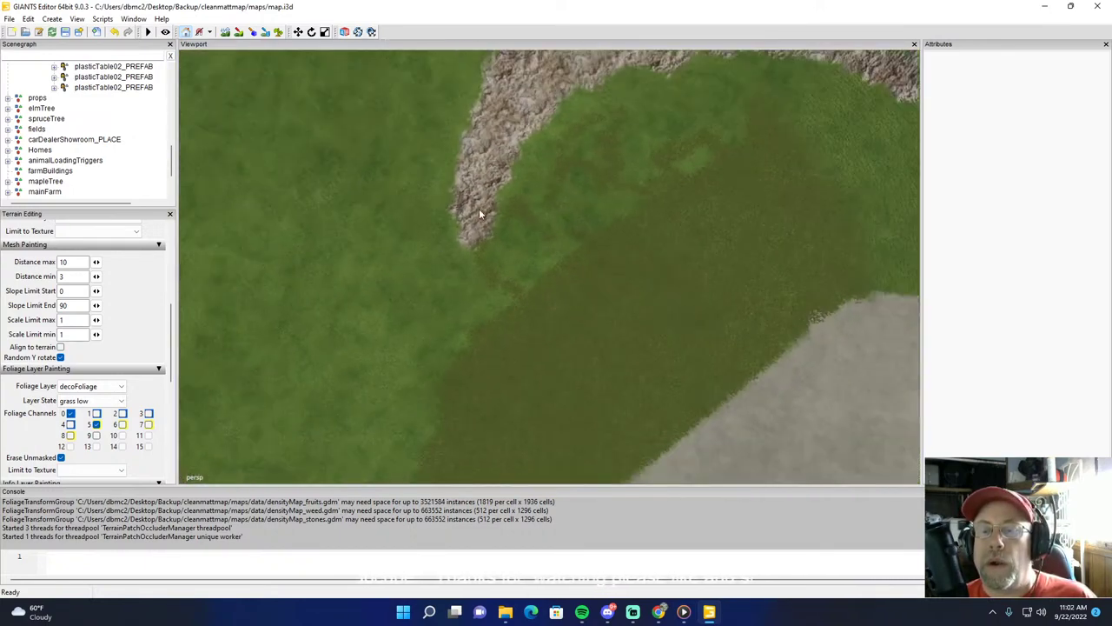
alt+drag(479, 208, 563, 198)
click(278, 32)
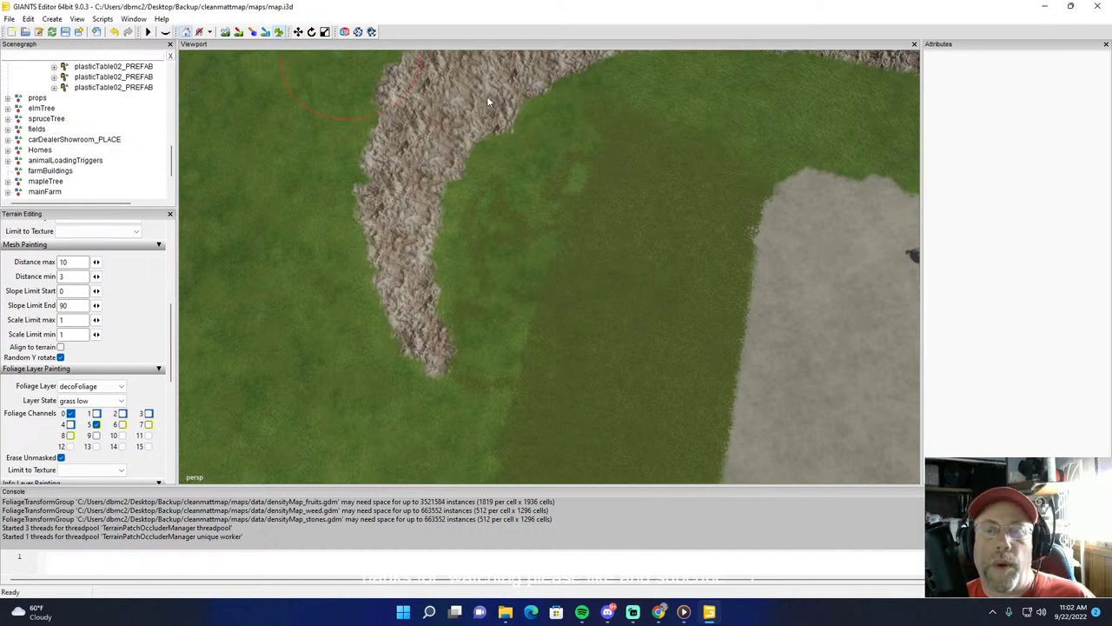
mouse_move(602, 127)
mouse_down()
mouse_move(585, 126)
mouse_move(528, 177)
mouse_move(508, 226)
mouse_move(534, 388)
mouse_up()
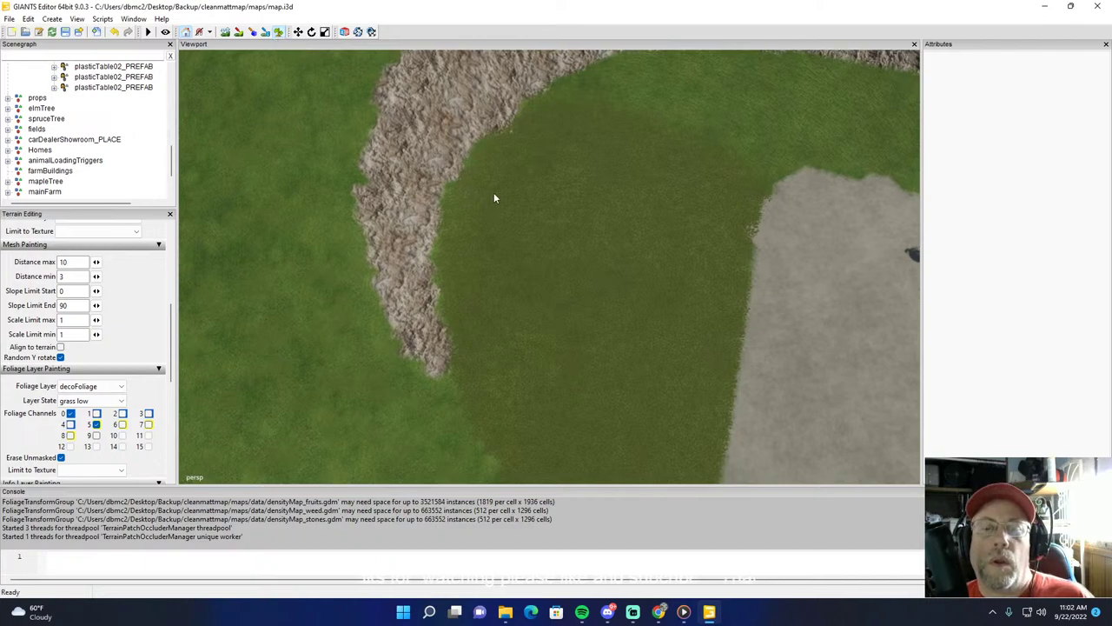
Step: Paint grass low foliage along the strip between the rock band and the pad's edge beside the three-table group
alt+drag(494, 192, 807, 187)
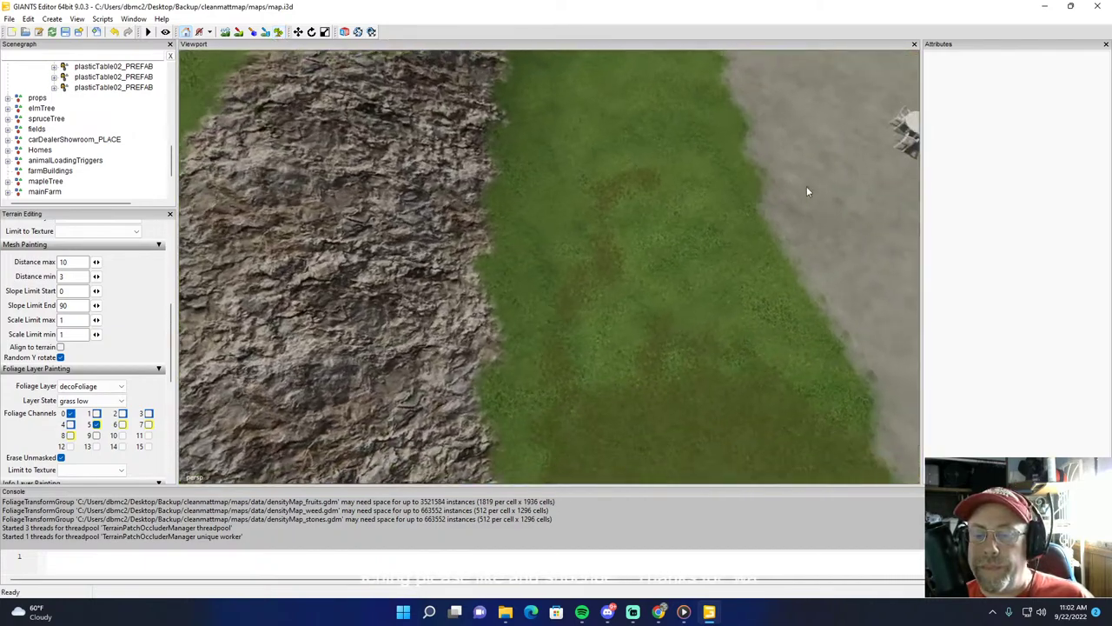
scroll(807, 186, down, 4)
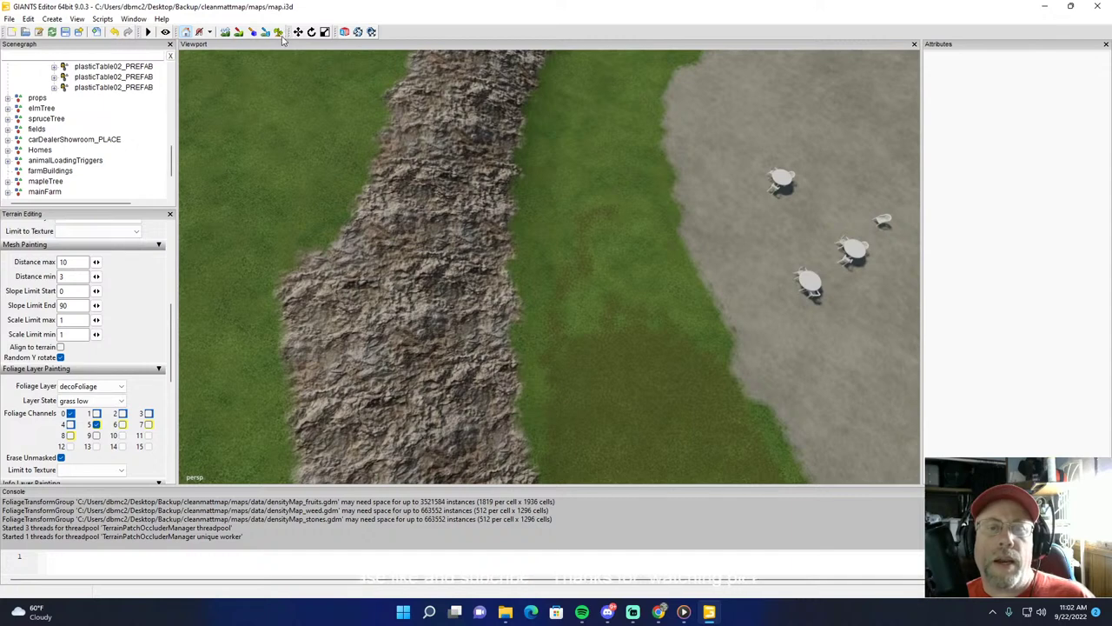
mouse_move(594, 149)
mouse_down()
mouse_move(579, 124)
mouse_move(574, 263)
mouse_move(595, 386)
mouse_move(591, 167)
mouse_move(607, 139)
mouse_move(629, 278)
mouse_move(656, 348)
mouse_up()
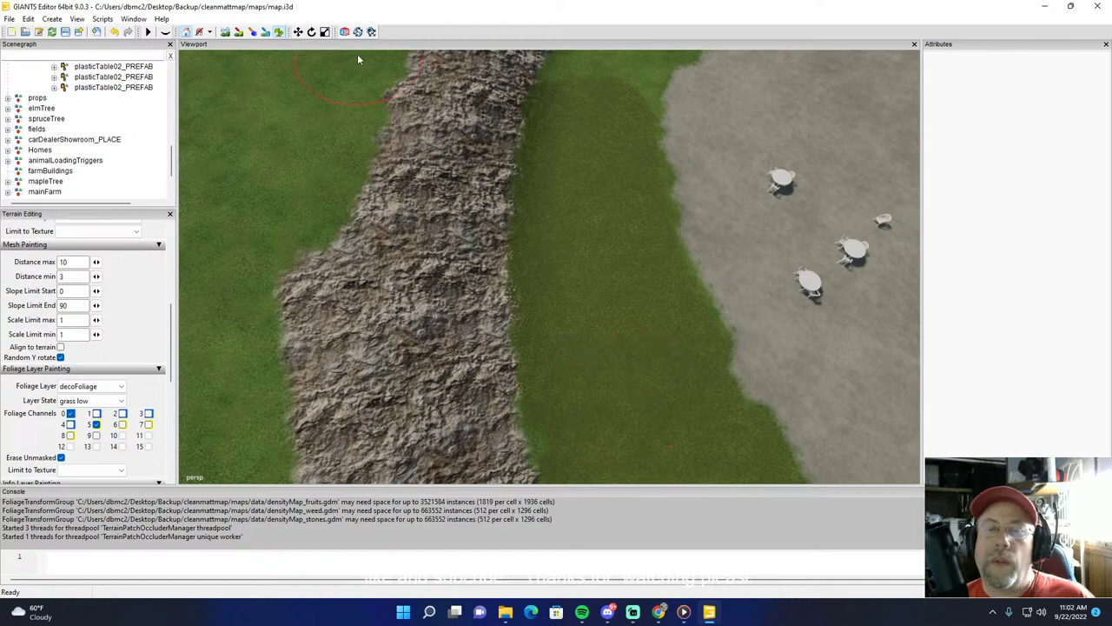
Step: Continue the grass low foliage around the pad's rounded end to the far tip of the rock band
alt+drag(540, 193, 652, 135)
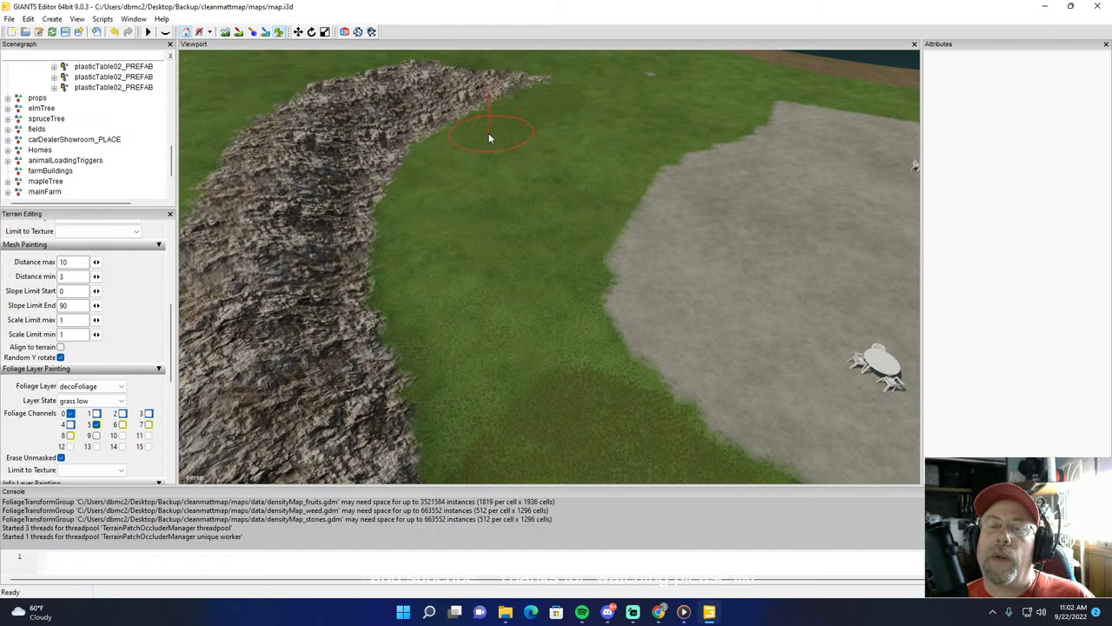
mouse_move(447, 175)
mouse_down()
mouse_move(446, 247)
mouse_move(517, 411)
mouse_up()
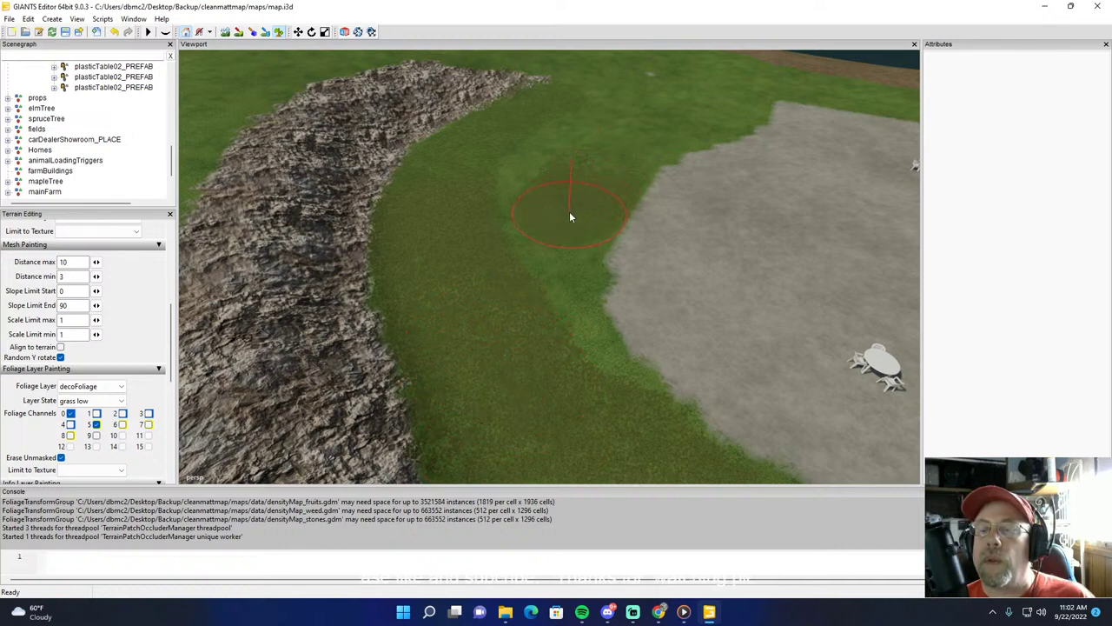
mouse_move(569, 218)
mouse_down()
mouse_move(541, 268)
mouse_move(531, 328)
mouse_move(542, 383)
mouse_up()
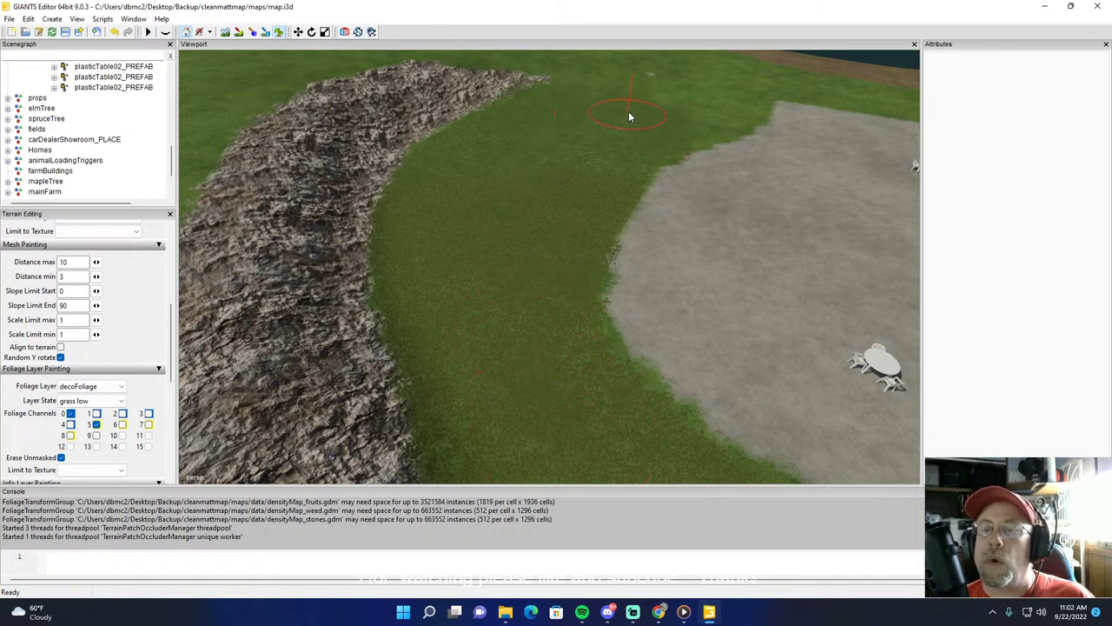
click(279, 33)
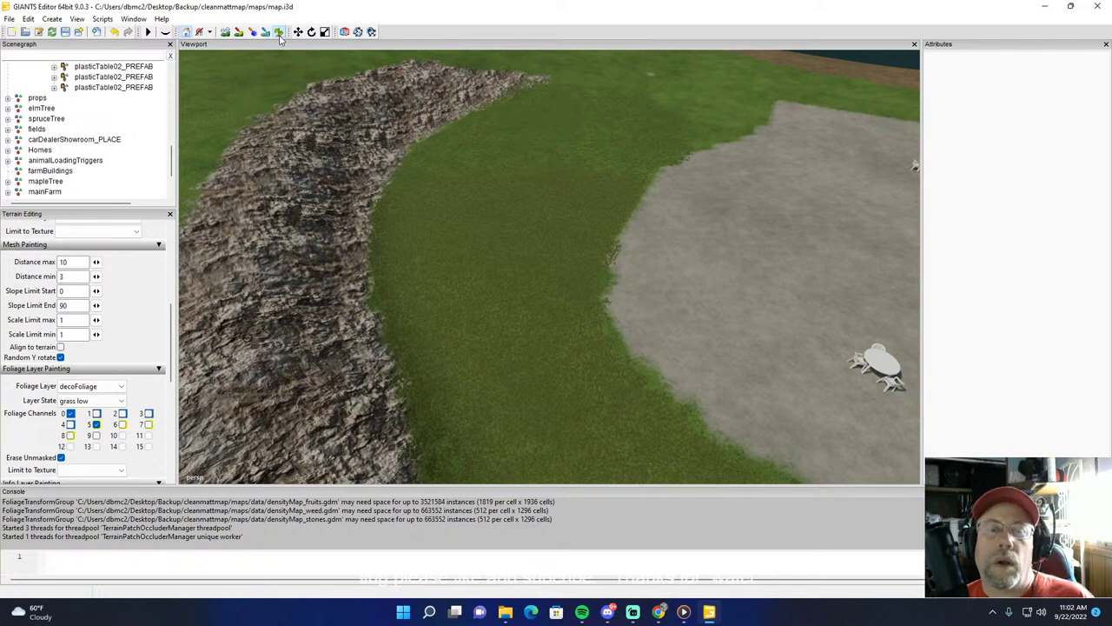
Step: Review the painted grass around the concrete pad, rock band and lake shore from a distance and close up
scroll(424, 99, down, 5)
scroll(424, 100, down, 6)
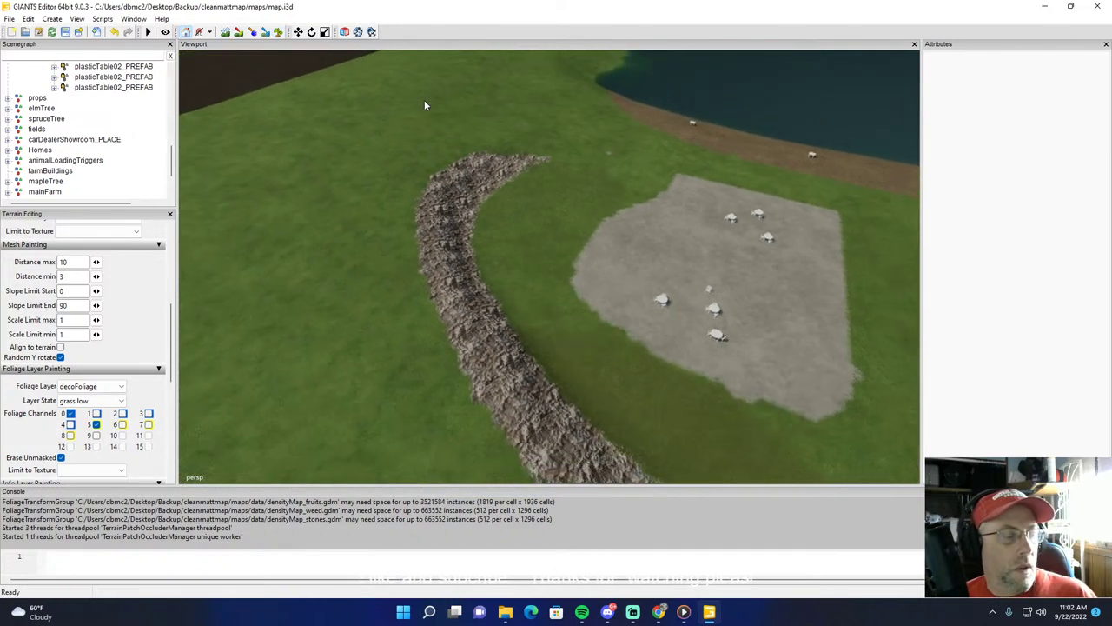
scroll(424, 100, down, 2)
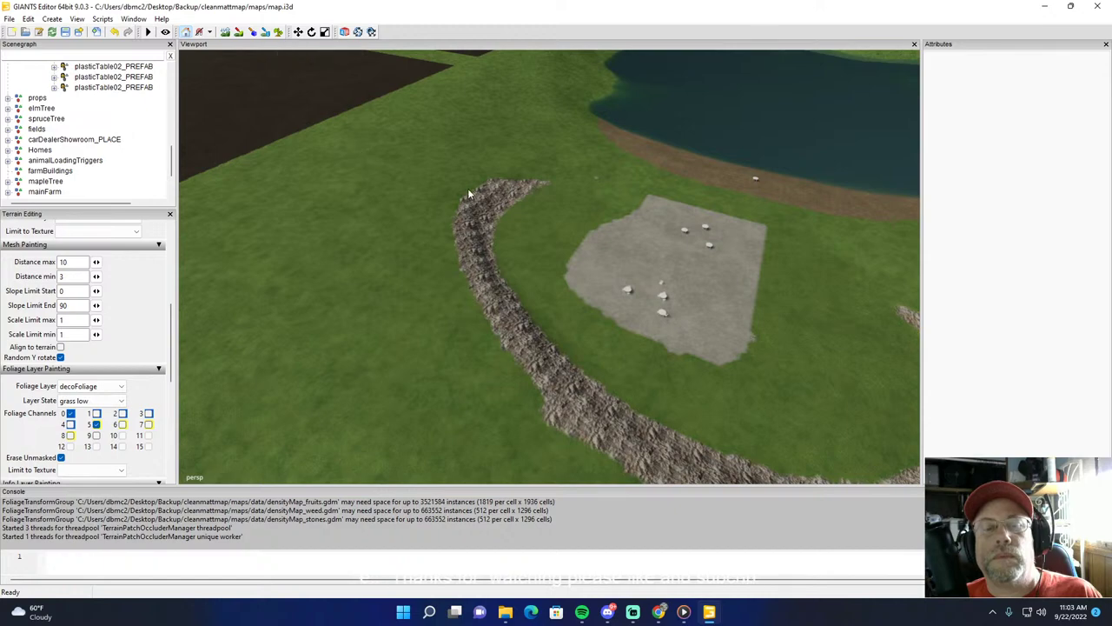
alt+drag(467, 187, 517, 205)
middle_drag(516, 208, 571, 161)
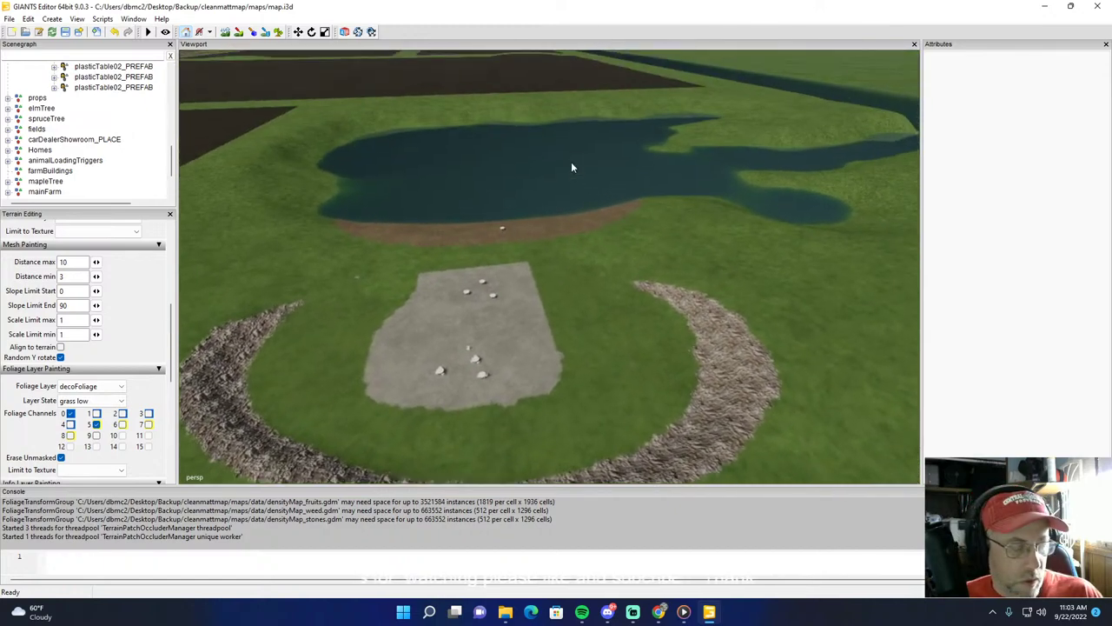
alt+drag(572, 167, 611, 170)
scroll(626, 151, up, 3)
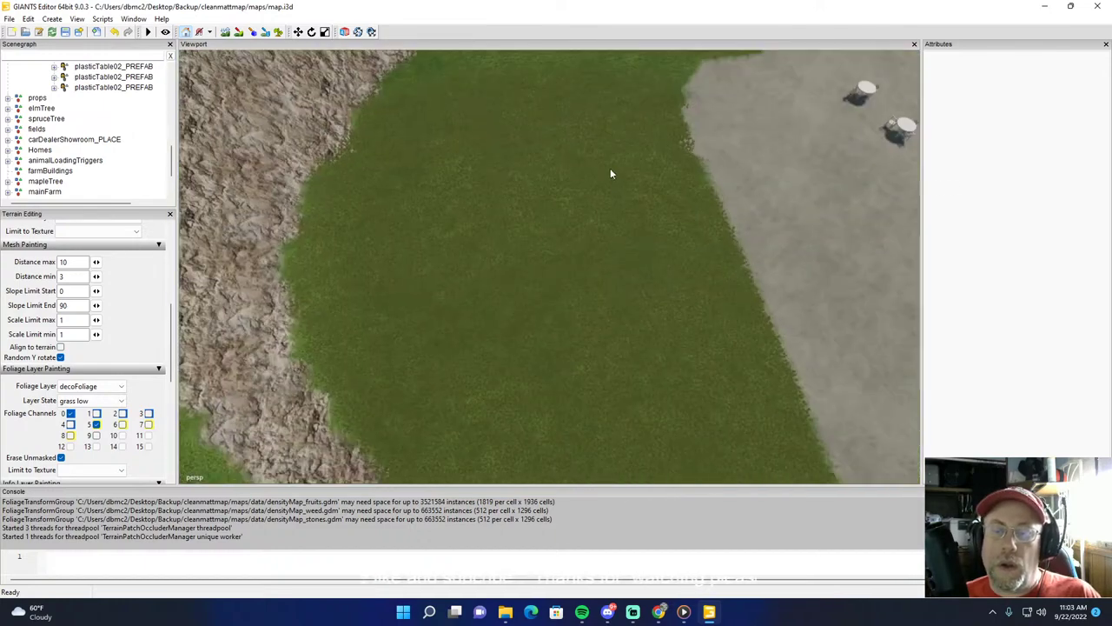
scroll(610, 168, down, 8)
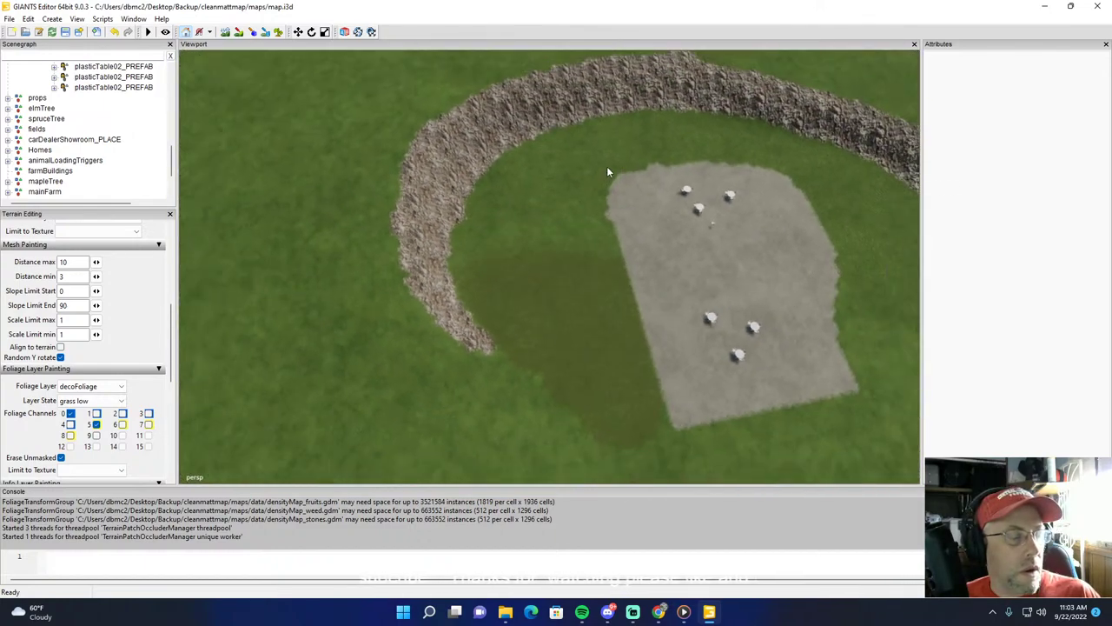
scroll(608, 171, down, 3)
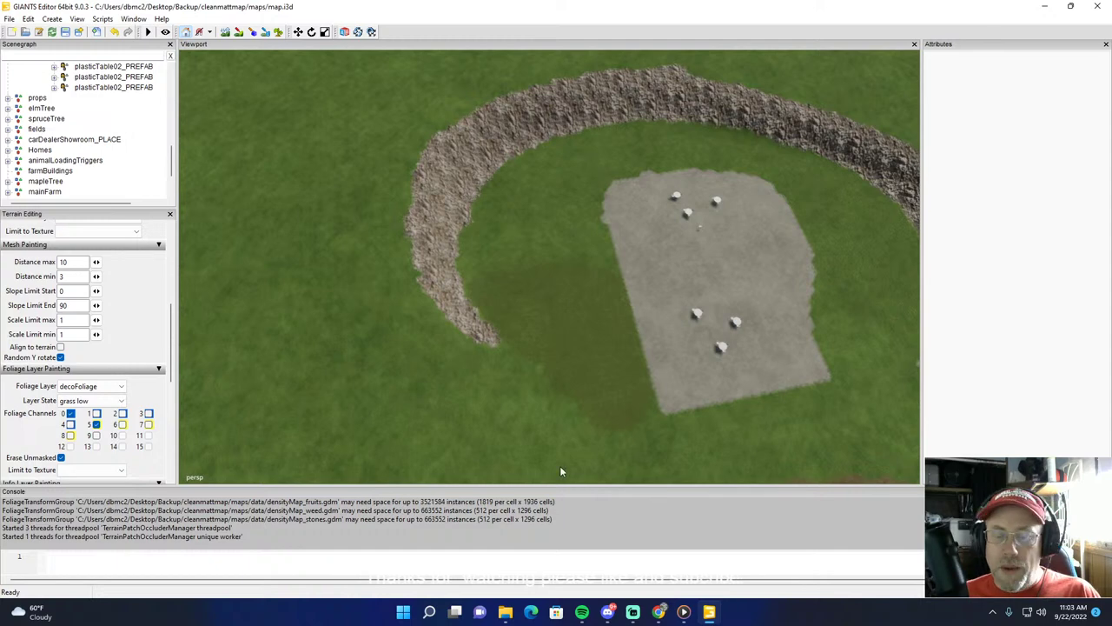
Step: Switch to Media Player and lower the music playback volume
click(684, 612)
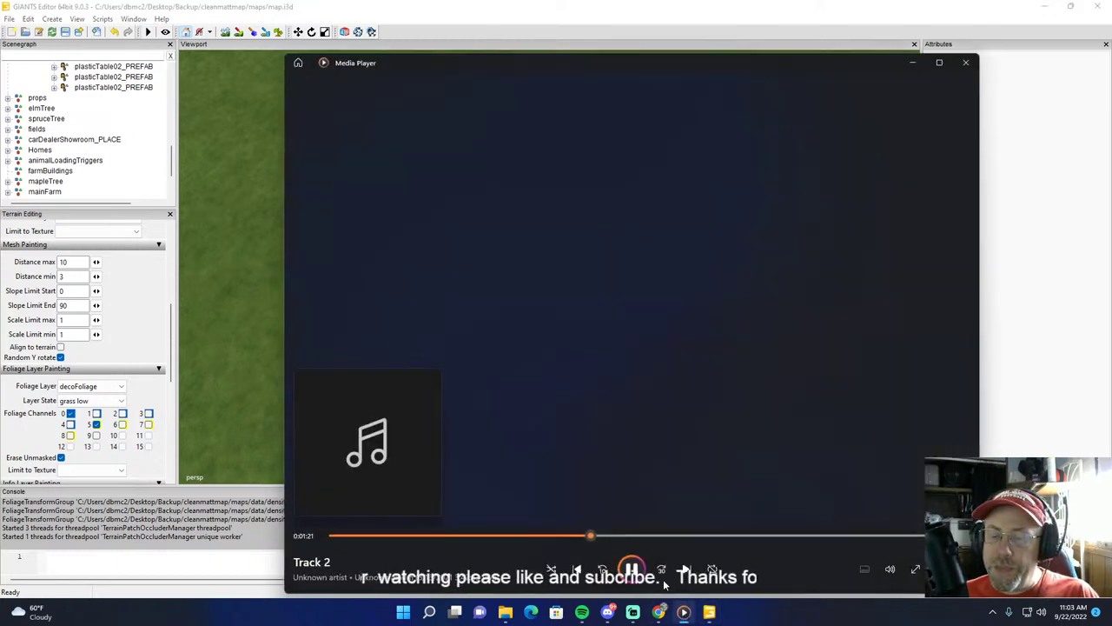
click(890, 569)
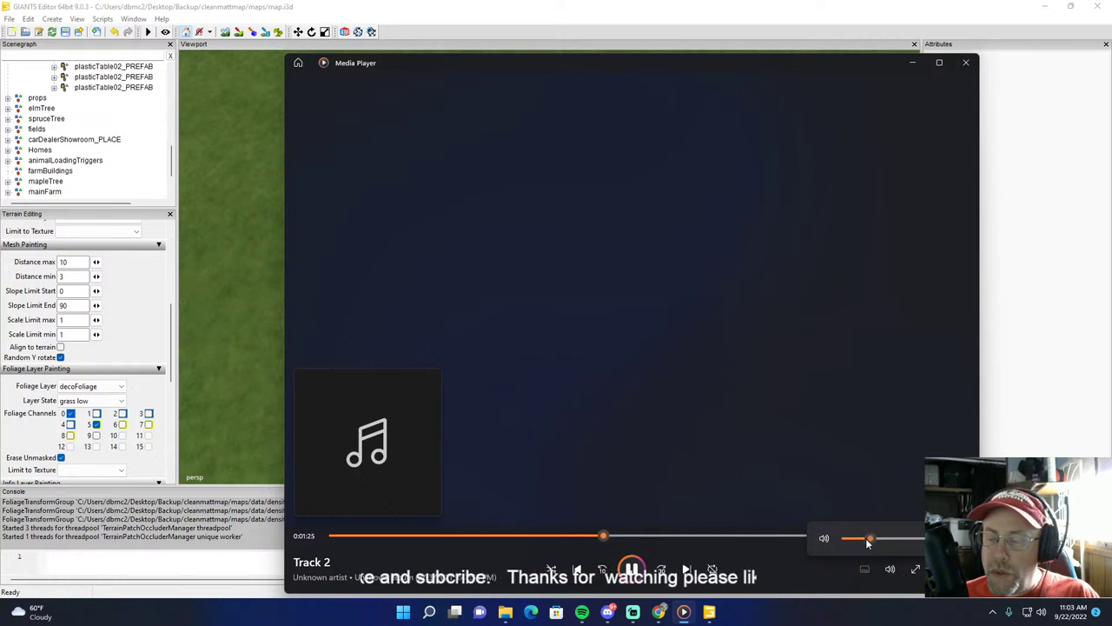
drag(872, 538, 857, 540)
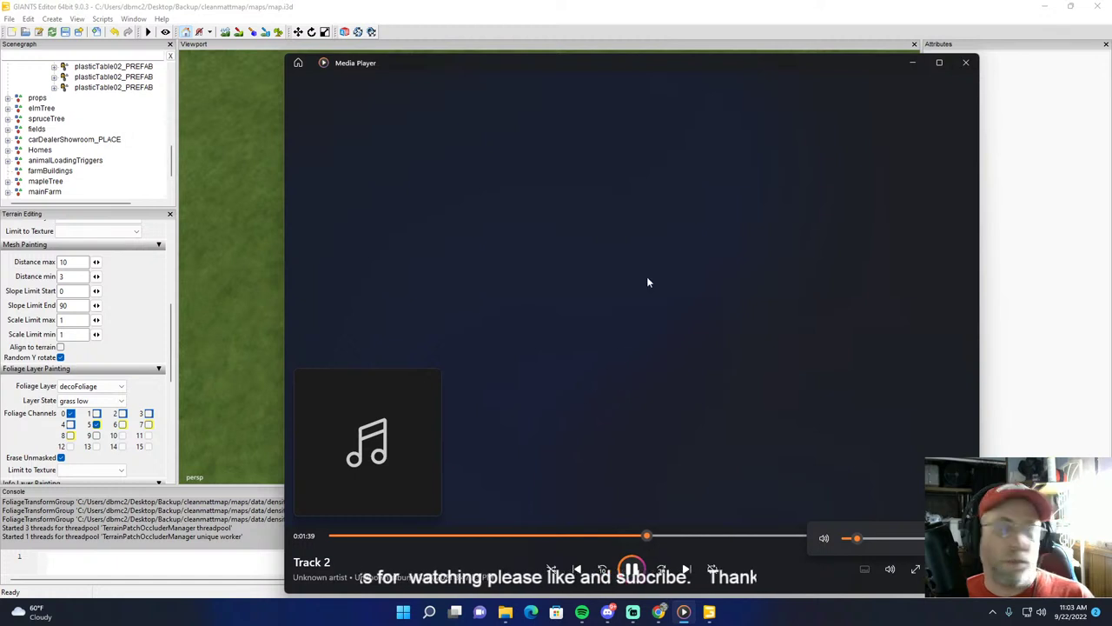
Step: Close Media Player and paint groundFoliage ground maple leaves over the grass strip between the near rock band and the pad's straight edge
click(969, 62)
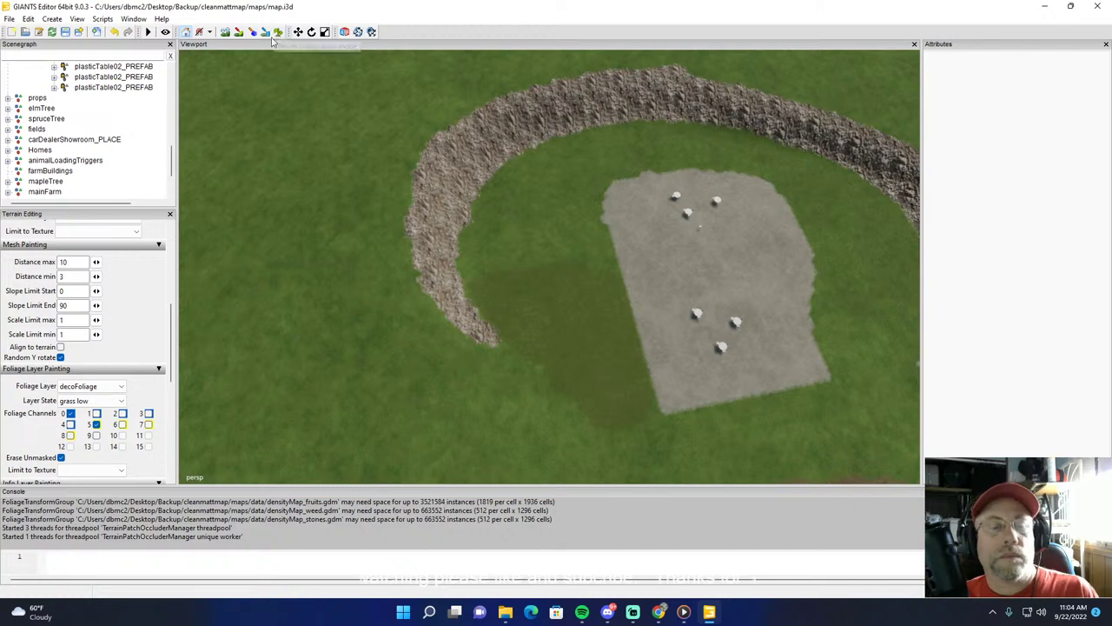
click(99, 386)
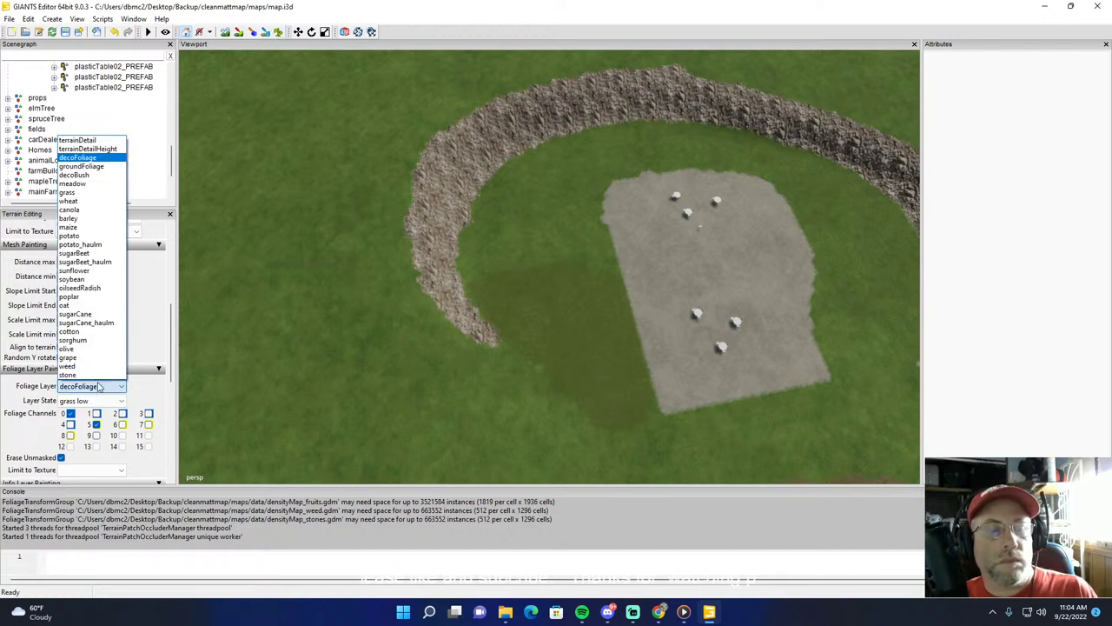
click(78, 166)
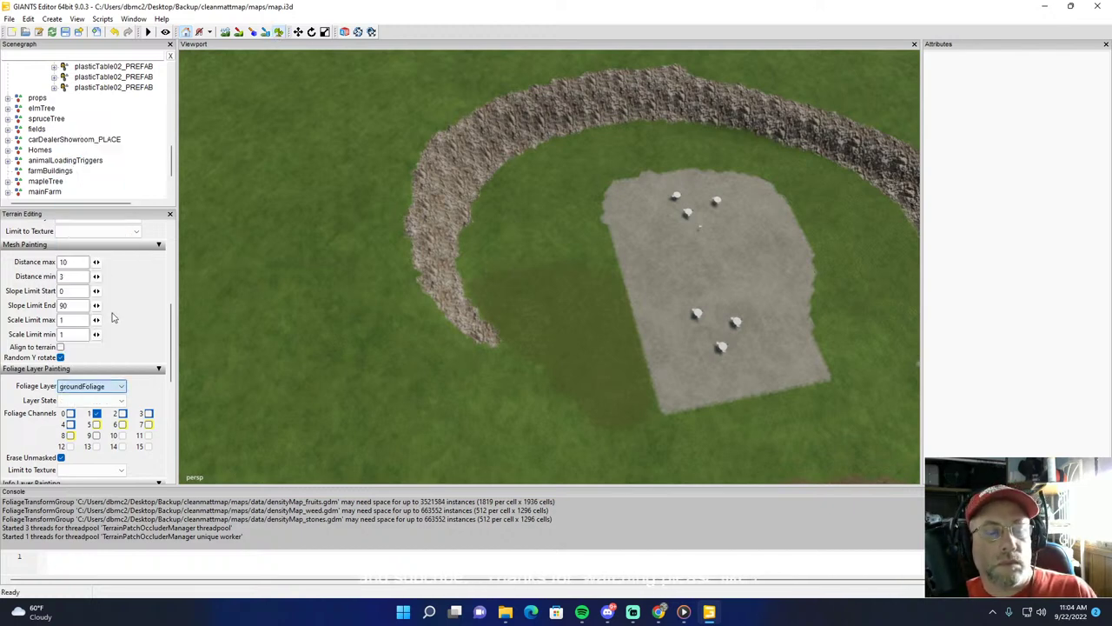
click(91, 400)
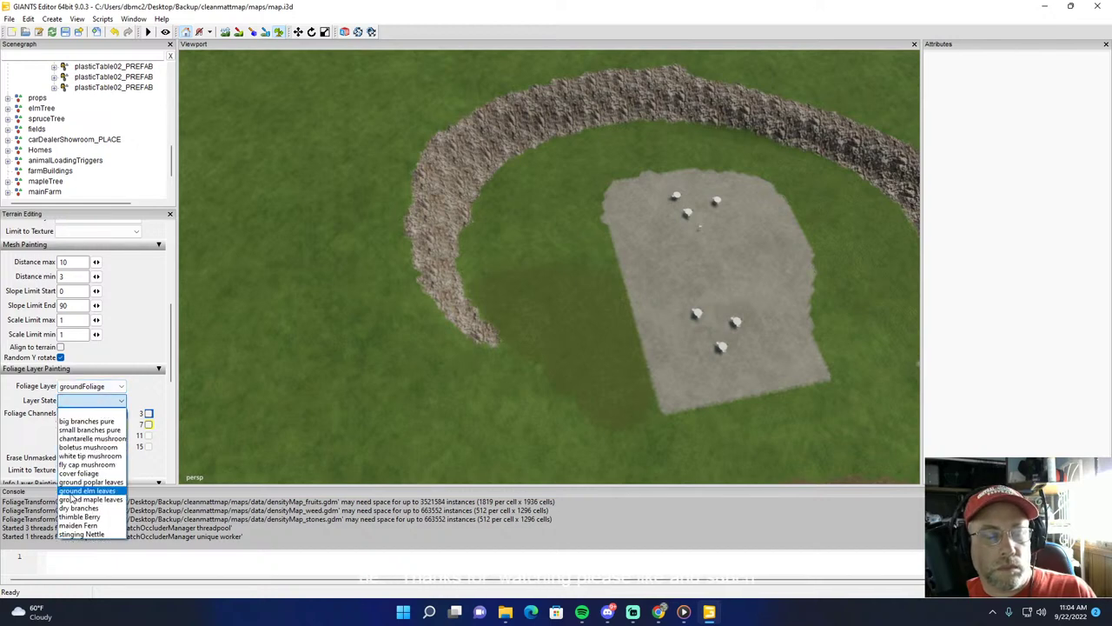
click(75, 499)
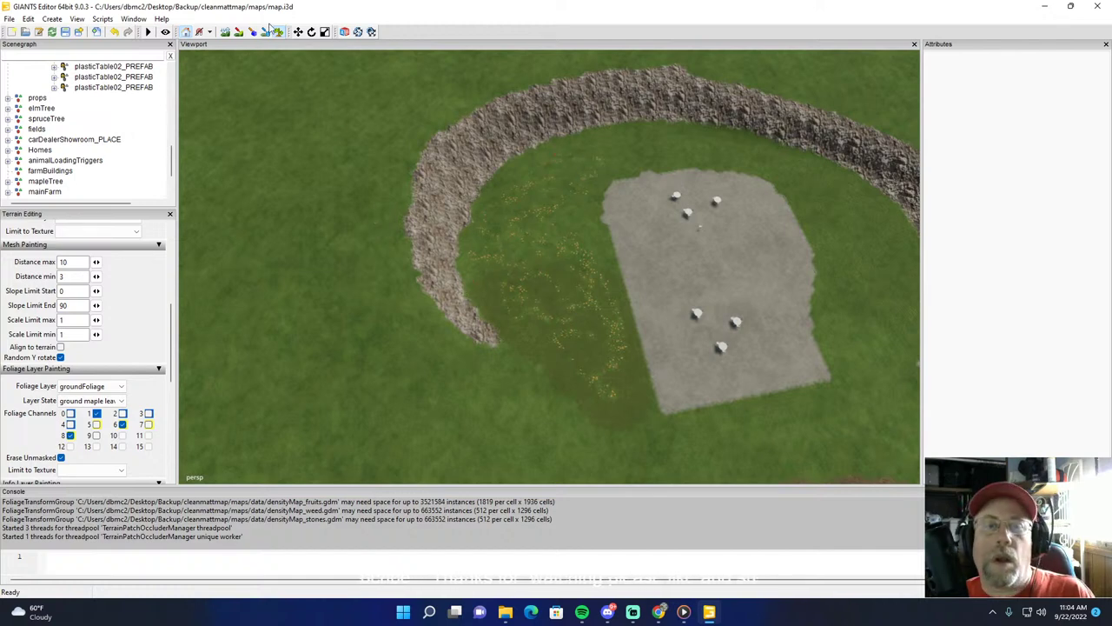
Step: Fill in more ground maple leaves close to the concrete edge within the strip beside the pad
right_drag(508, 207, 489, 149)
scroll(489, 149, up, 3)
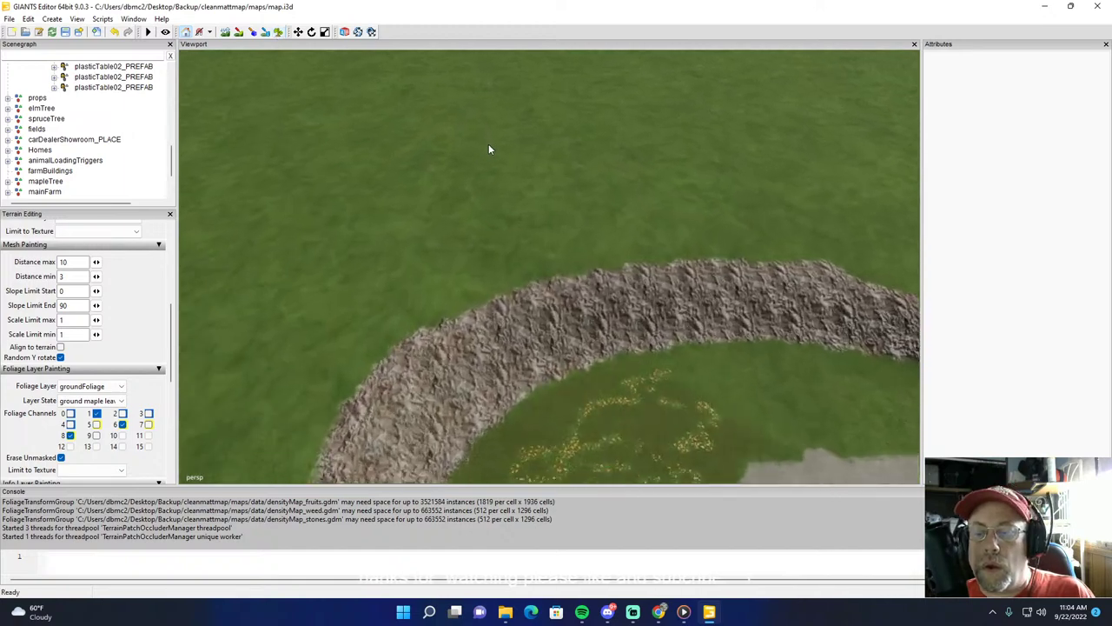
alt+drag(488, 150, 723, 197)
right_drag(723, 198, 708, 199)
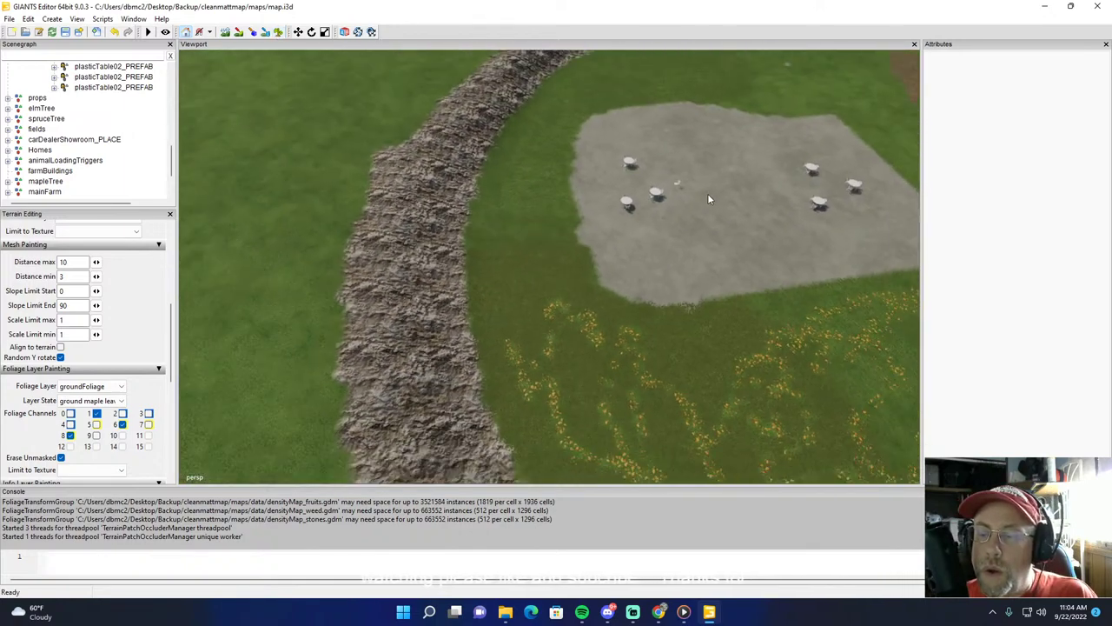
click(278, 33)
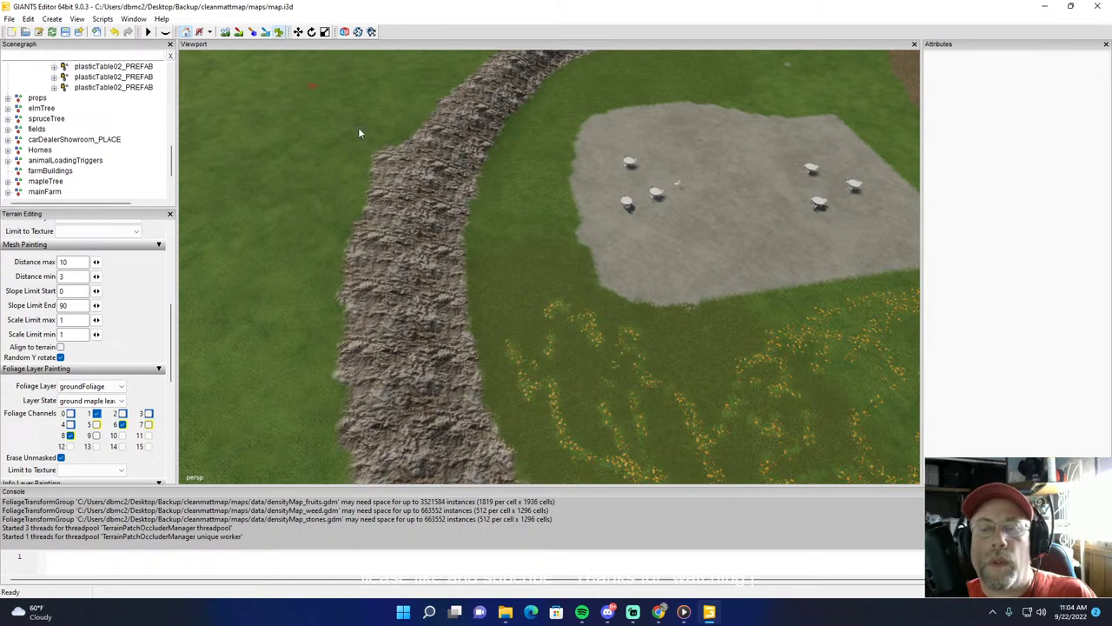
mouse_move(693, 318)
mouse_down()
mouse_move(720, 397)
mouse_move(750, 320)
mouse_up()
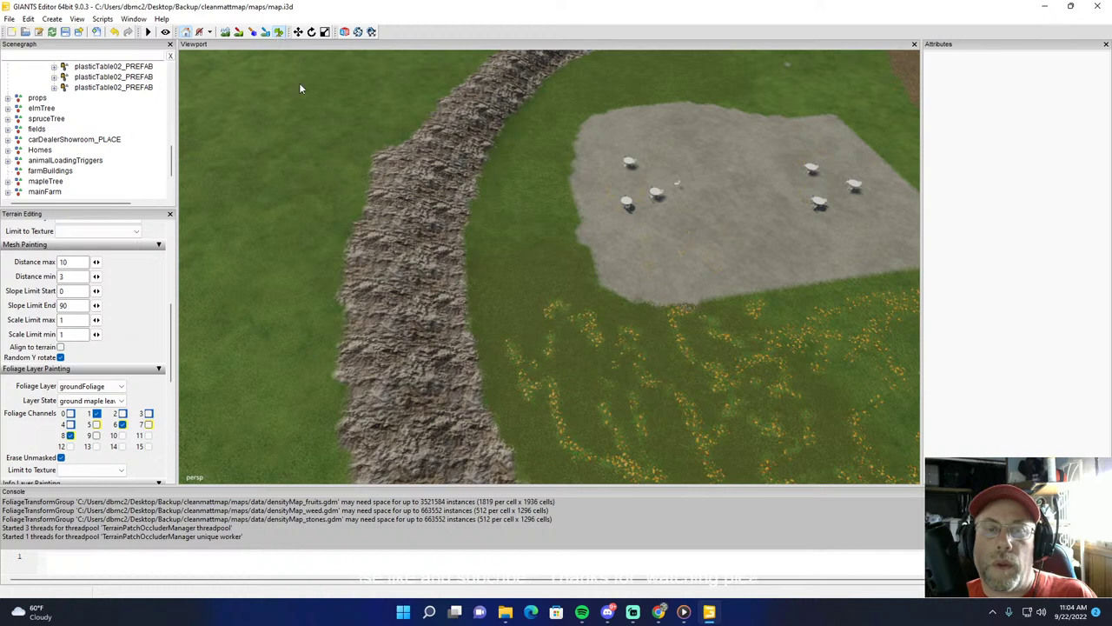
Step: Extend the ground maple leaves around the pad's rounded end to the far tip of the rock band
scroll(546, 272, down, 2)
scroll(532, 247, up, 2)
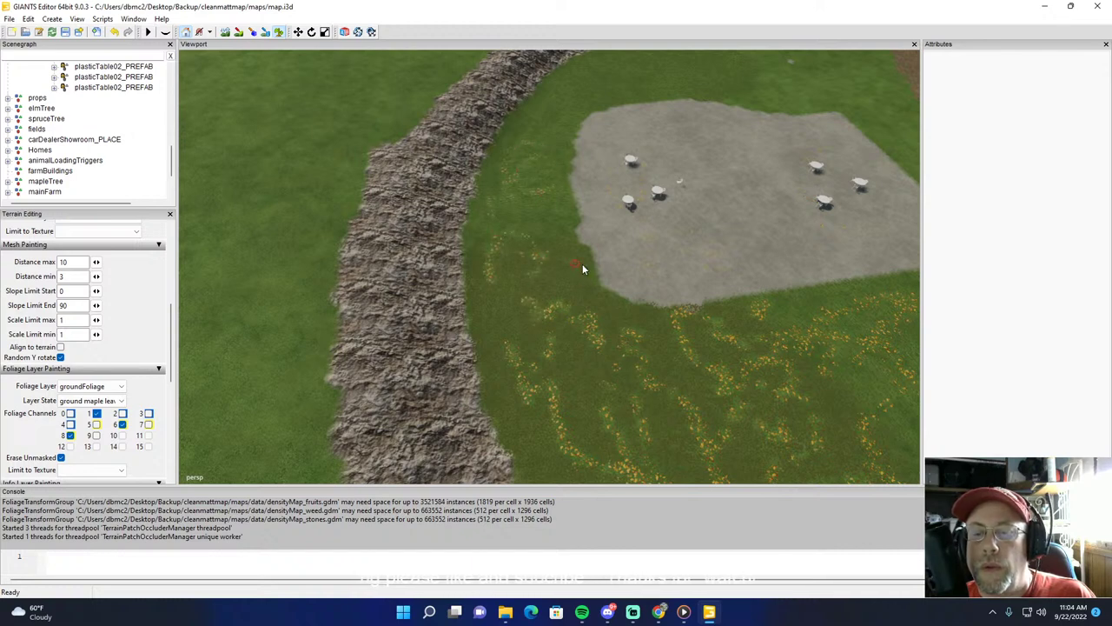
click(281, 32)
mouse_move(539, 243)
alt+mouse_down()
mouse_move(544, 150)
mouse_move(732, 219)
alt+mouse_up()
scroll(545, 150, up, 5)
scroll(733, 219, down, 4)
alt+drag(480, 167, 492, 218)
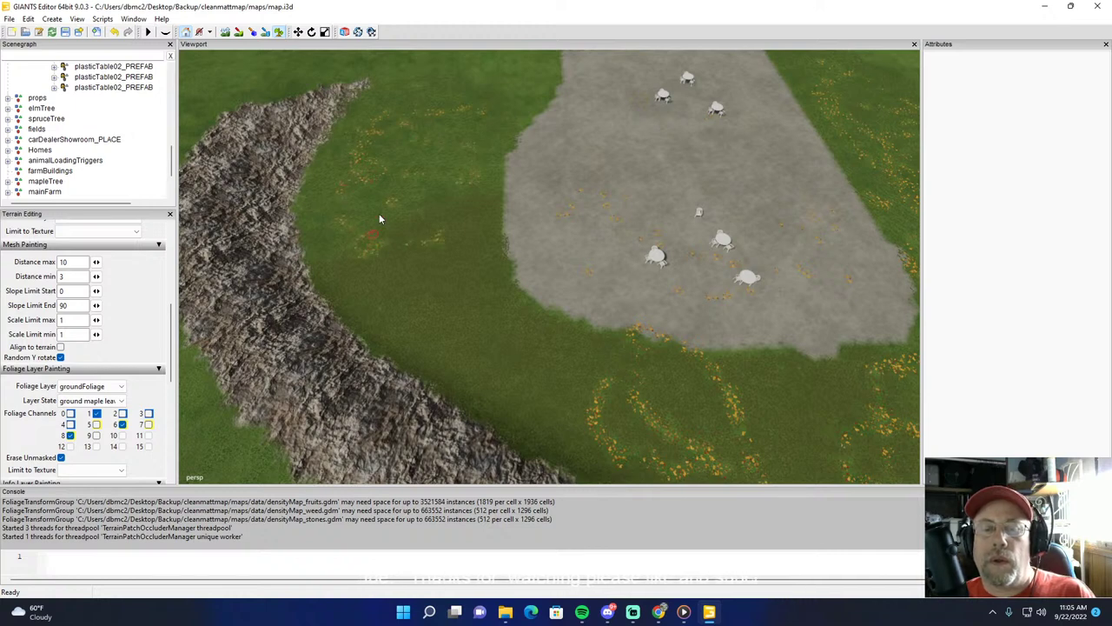
mouse_move(483, 349)
mouse_down()
mouse_move(586, 402)
mouse_move(472, 281)
mouse_move(473, 182)
mouse_up()
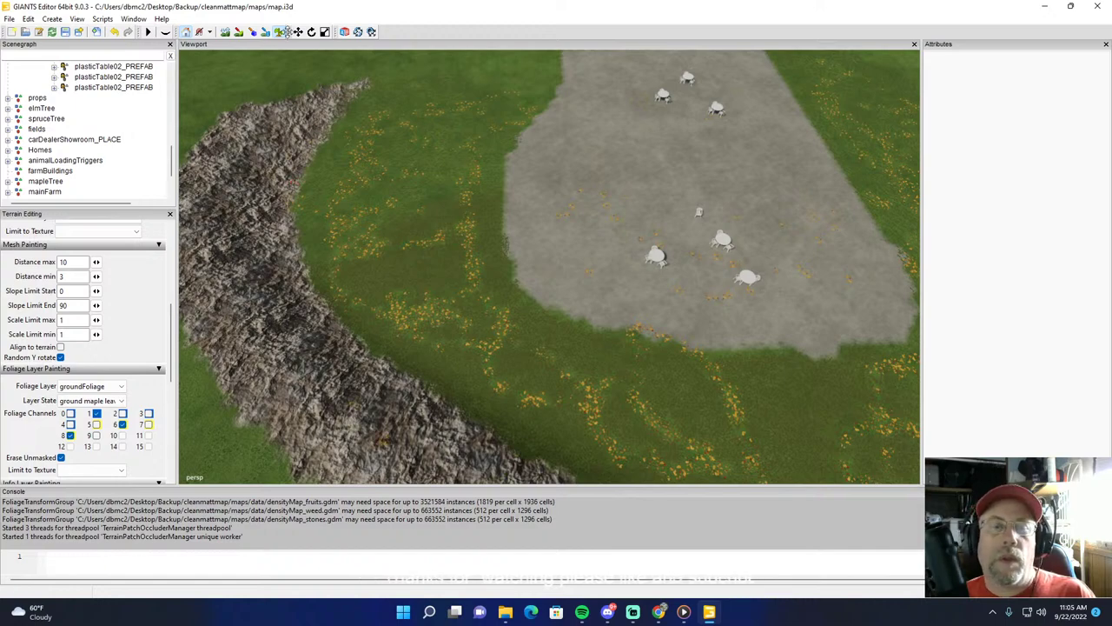
Step: Examine the coverage of the scattered maple leaves around the pad and along the rock band
click(280, 32)
mouse_move(391, 104)
alt+mouse_down()
mouse_move(316, 51)
mouse_move(209, 83)
alt+mouse_up()
right_drag(656, 114, 426, 119)
scroll(426, 120, down, 2)
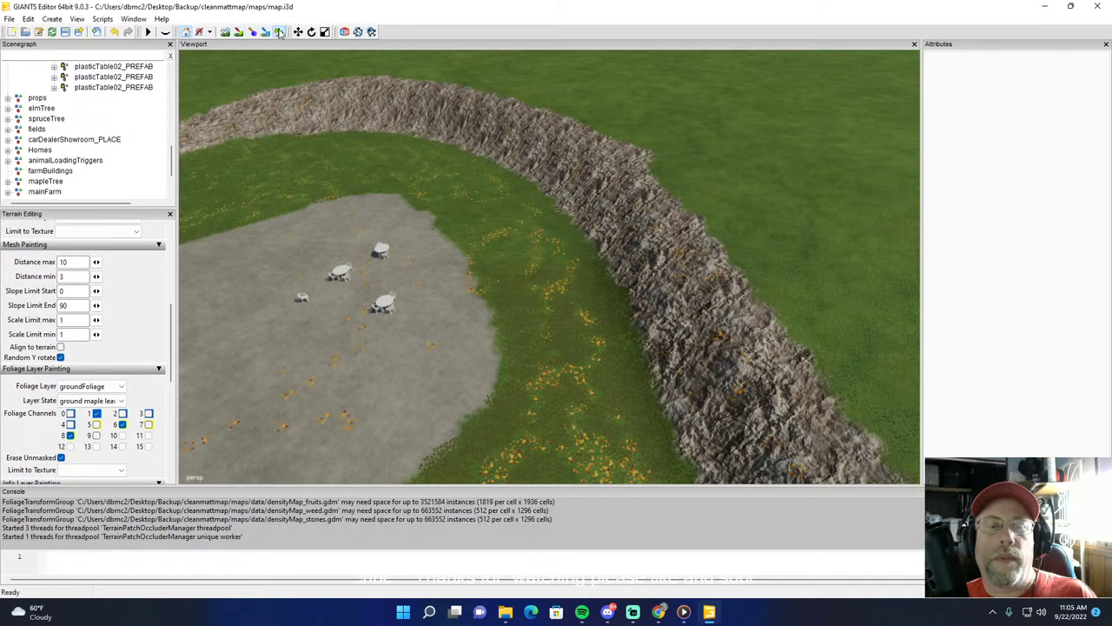
alt+drag(330, 74, 418, 233)
right_drag(417, 233, 678, 282)
scroll(664, 255, down, 6)
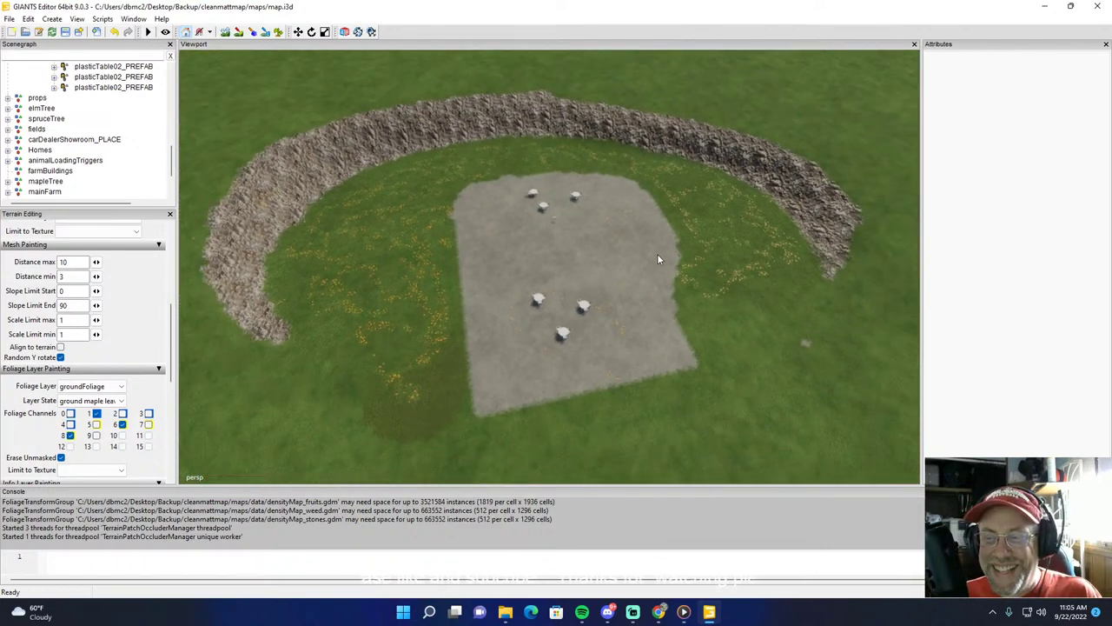
Step: Paint decoFoliage grass low over the open ground beside the pad, just beyond the rock band's far tip
alt+drag(657, 254, 736, 260)
right_drag(736, 265, 654, 236)
scroll(652, 233, down, 3)
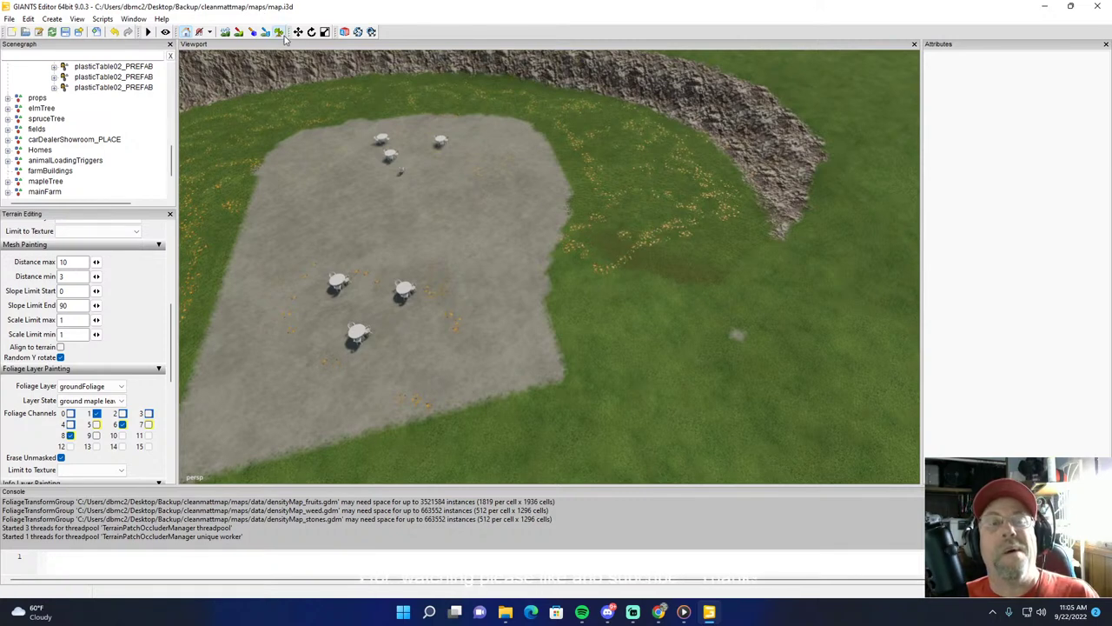
click(87, 386)
click(77, 165)
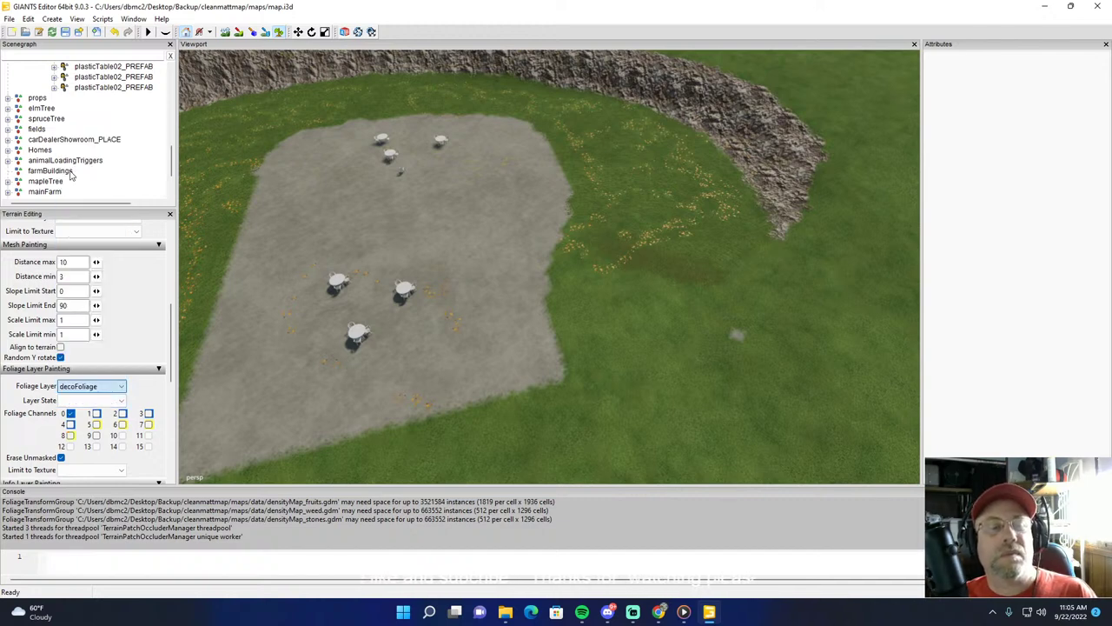
click(87, 400)
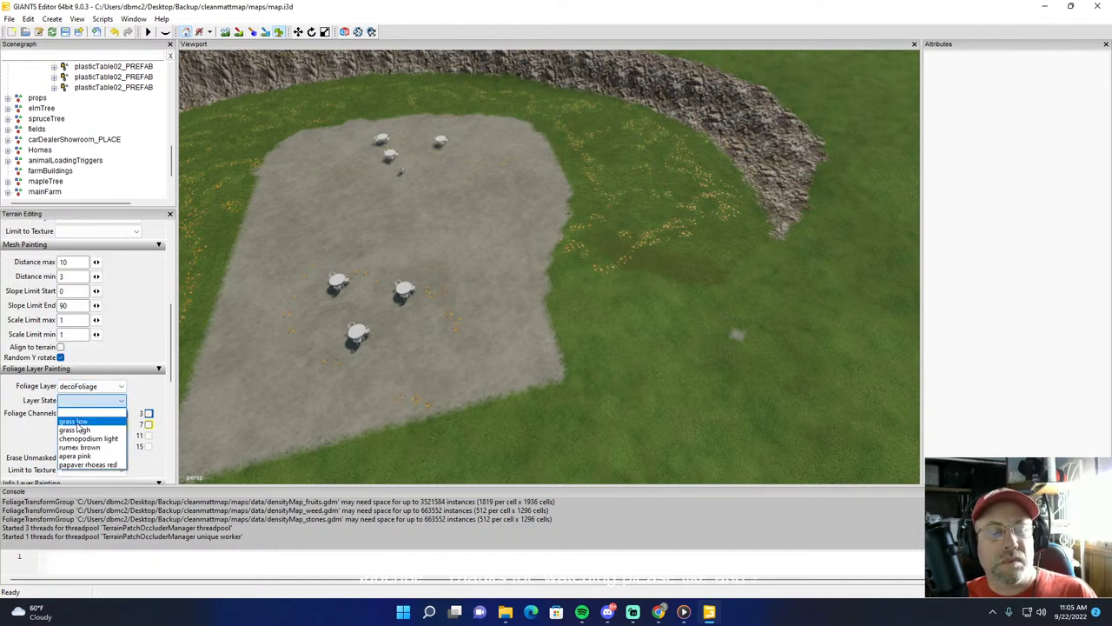
click(79, 428)
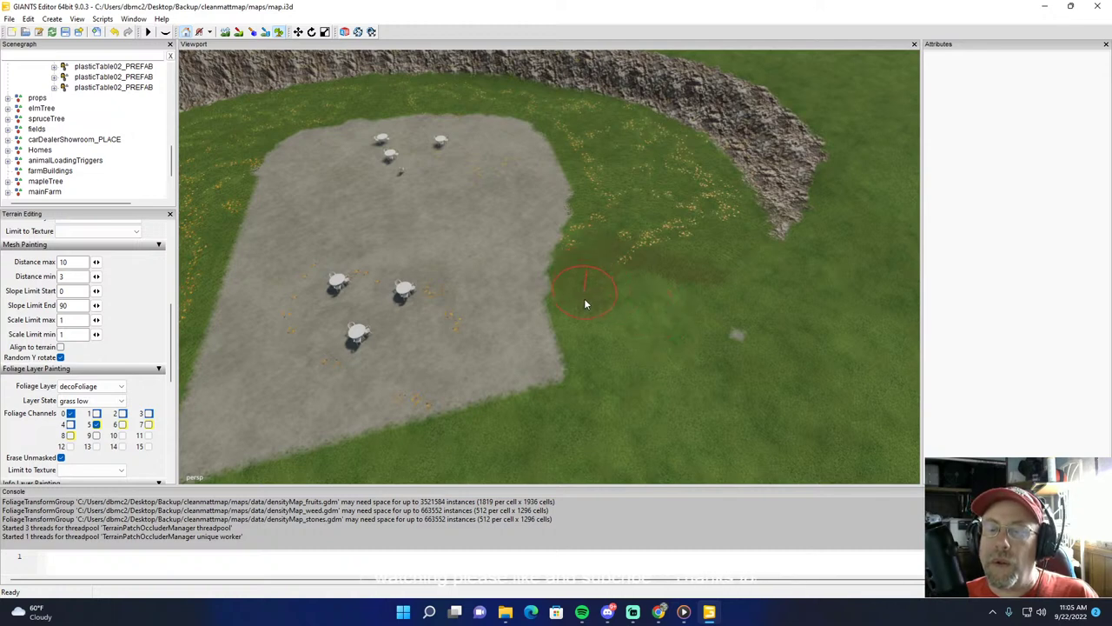
drag(595, 353, 681, 330)
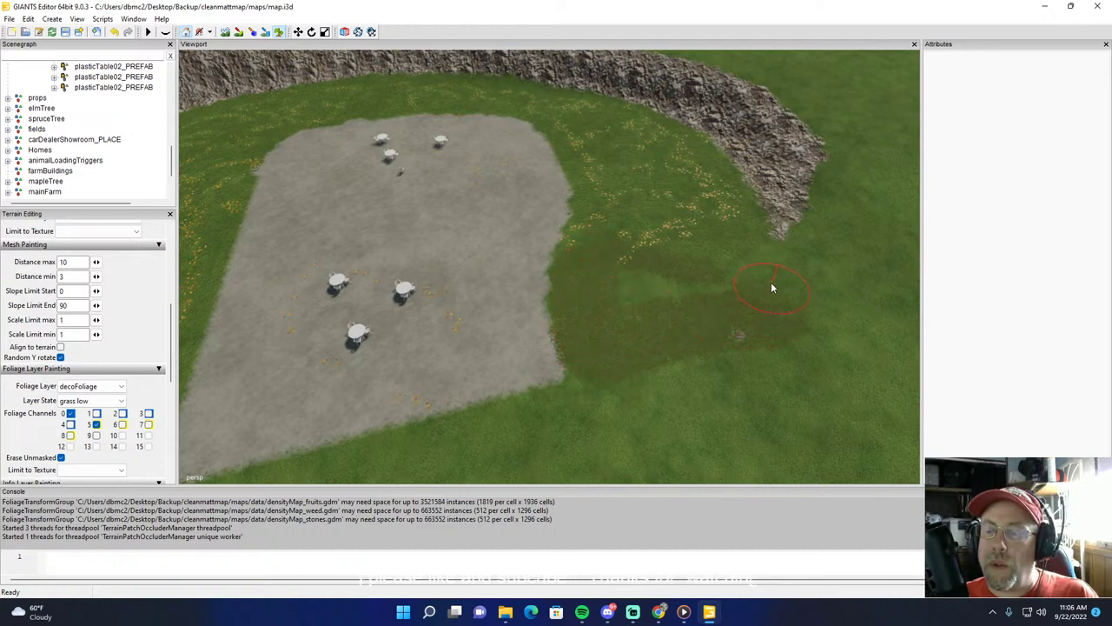
drag(693, 255, 727, 298)
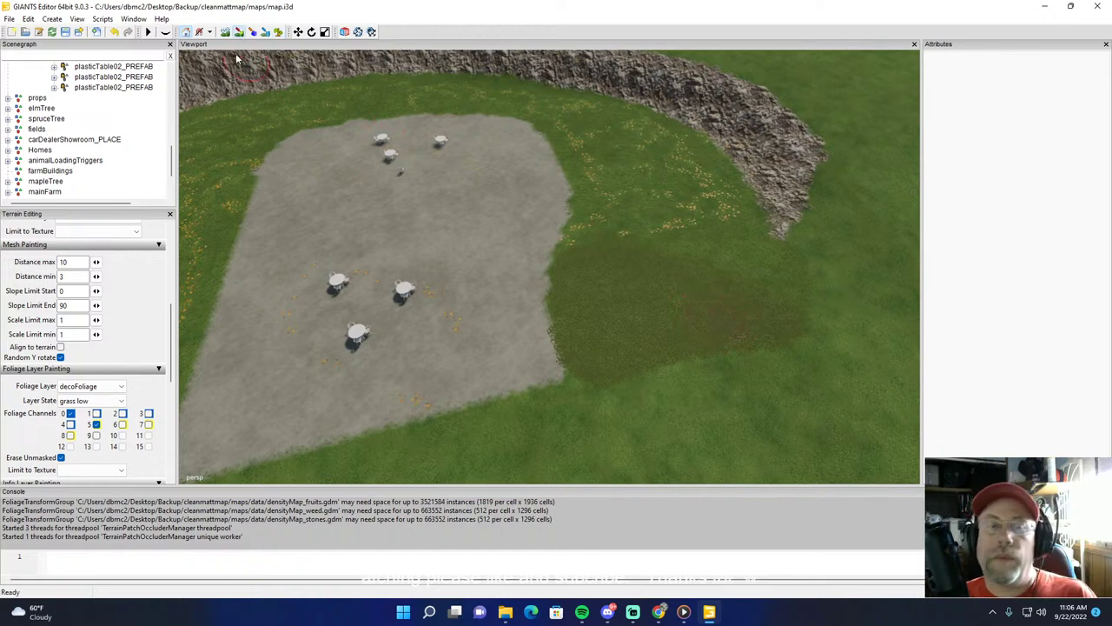
Step: Undo the stray texture stroke and paint the GRASS texture over the small pale patch in the new grass area
click(115, 33)
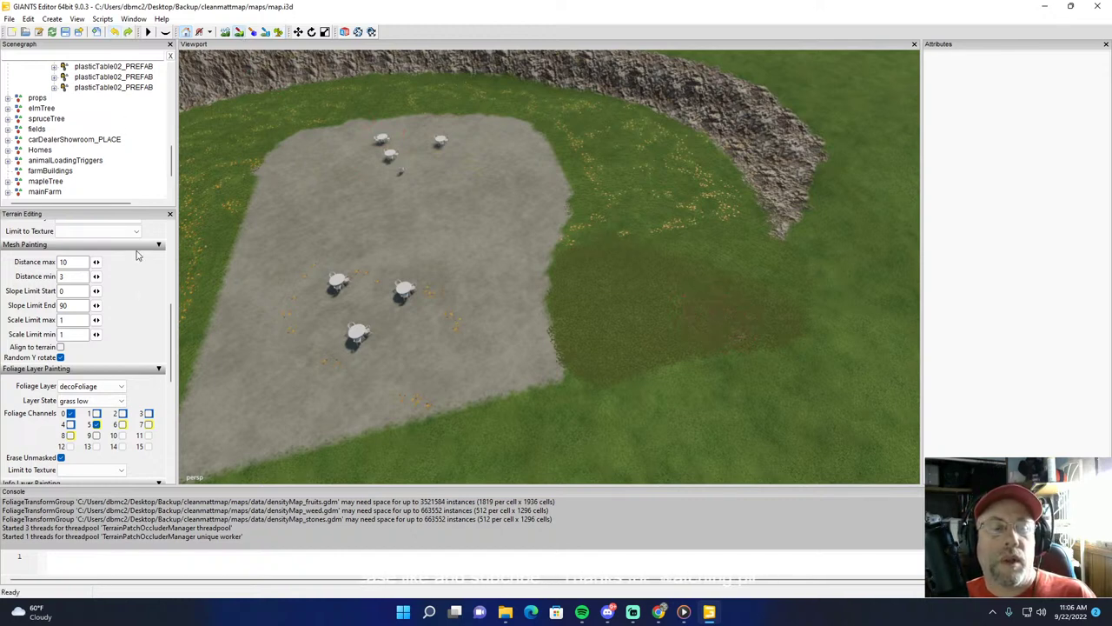
drag(171, 313, 172, 261)
click(86, 383)
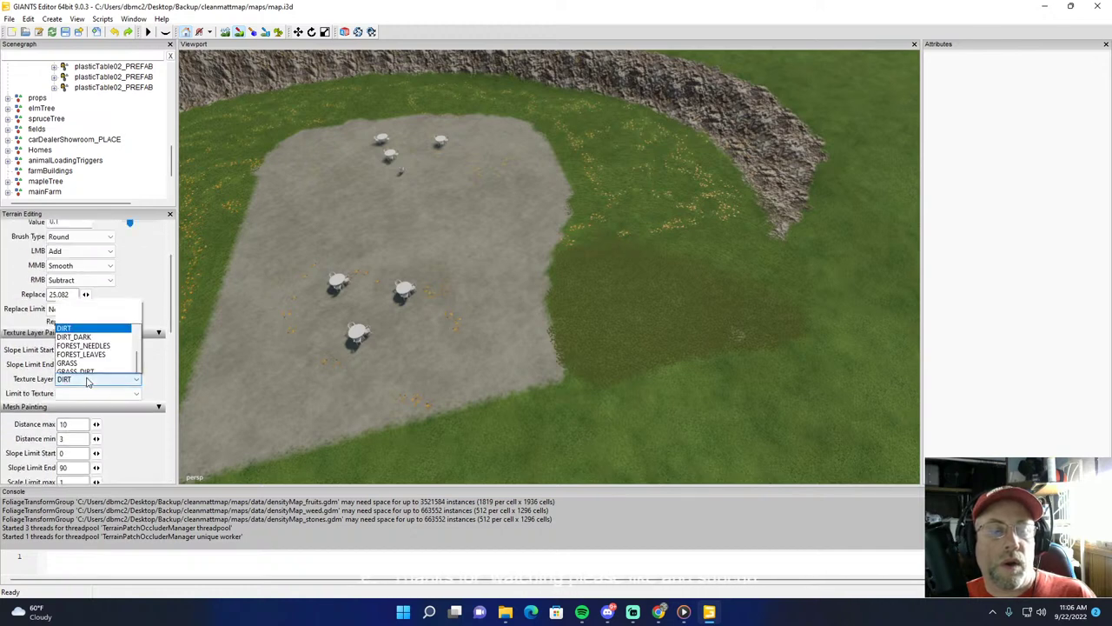
click(80, 270)
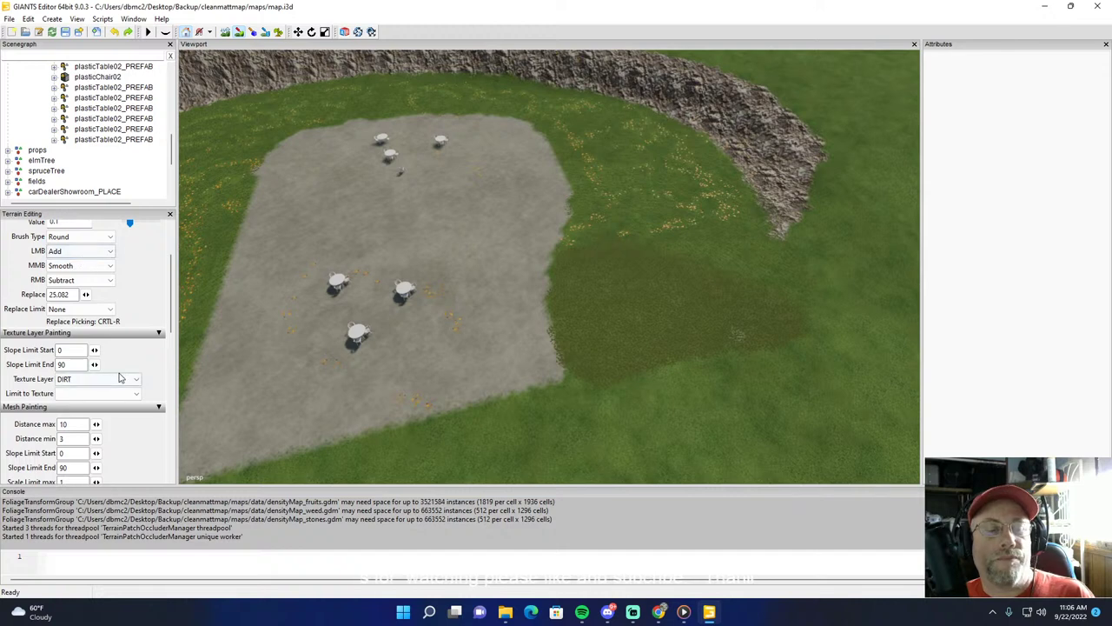
click(112, 382)
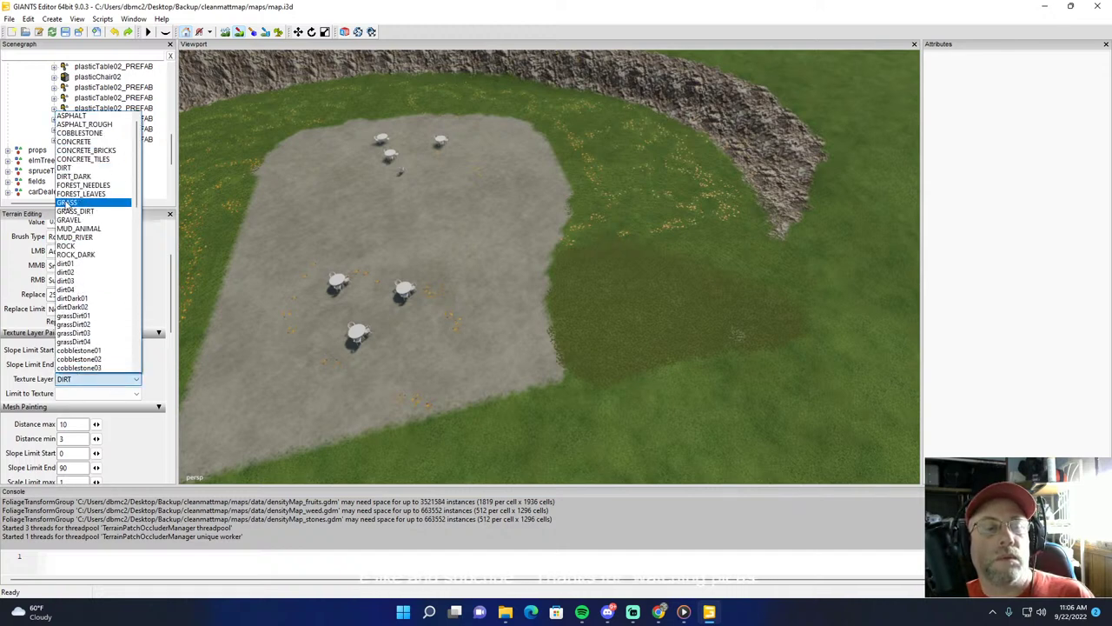
click(70, 201)
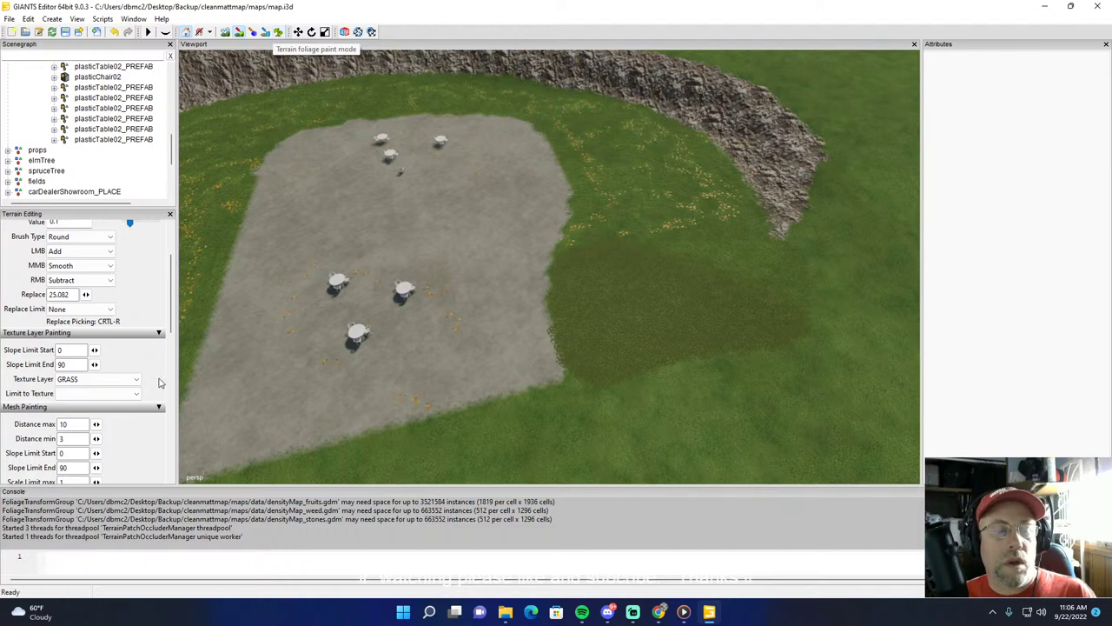
Step: Scatter groundFoliage ground maple leaves over the newly painted grass area beyond the rock band's far tip
scroll(149, 449, down, 3)
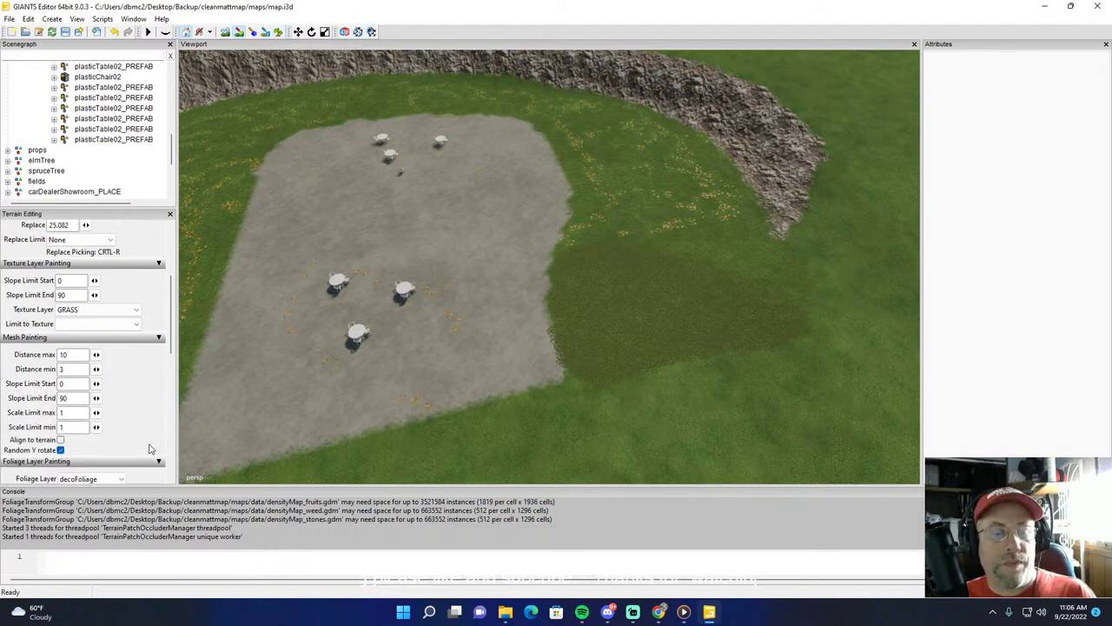
click(97, 447)
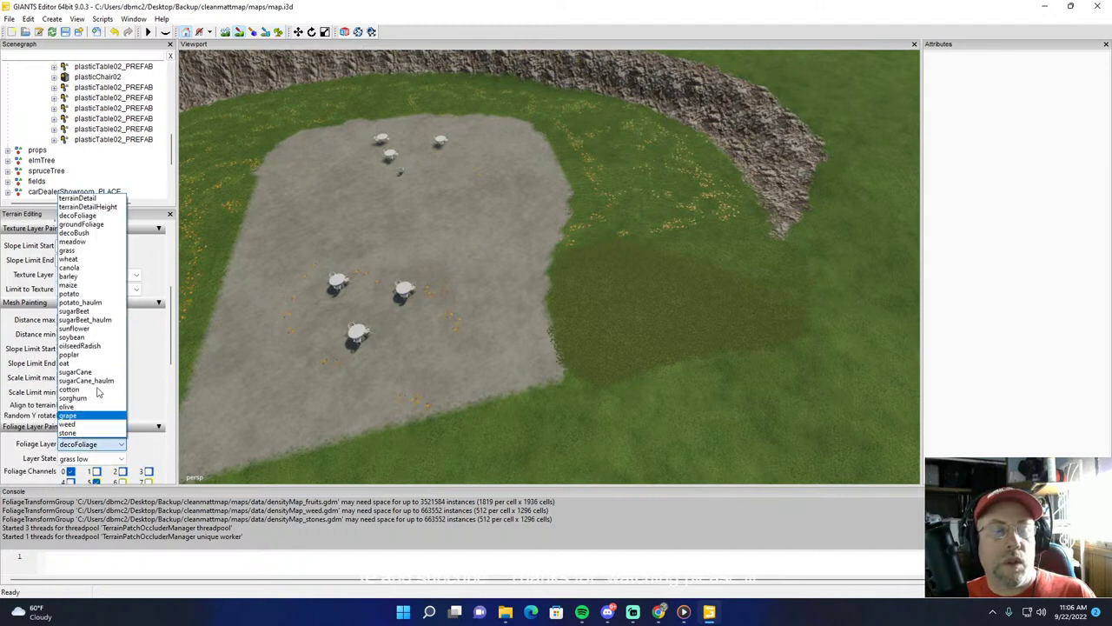
click(93, 228)
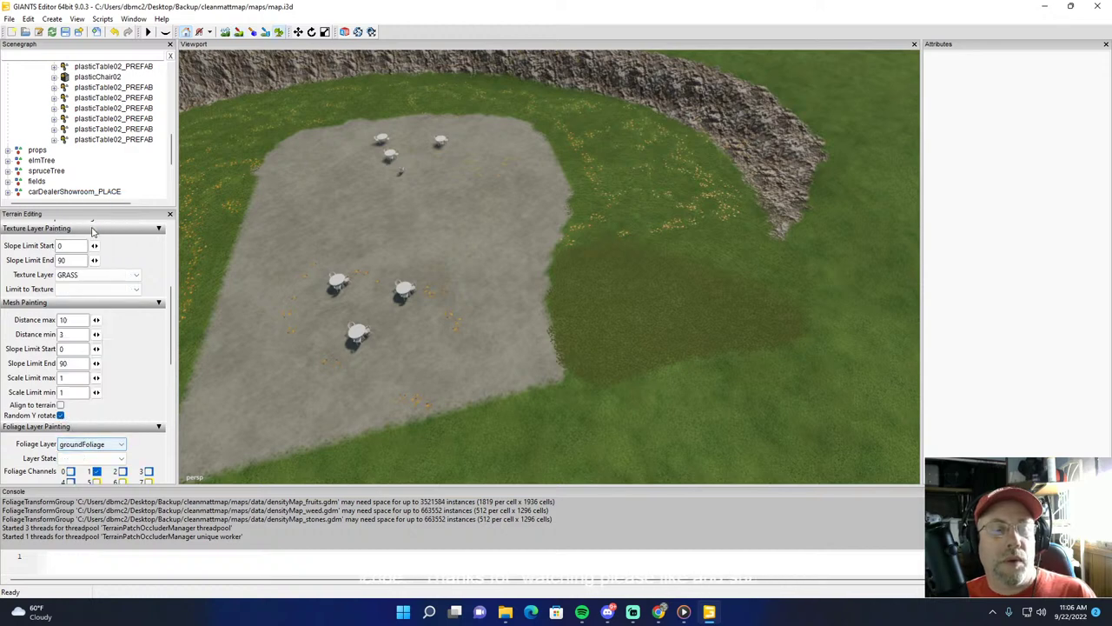
click(92, 458)
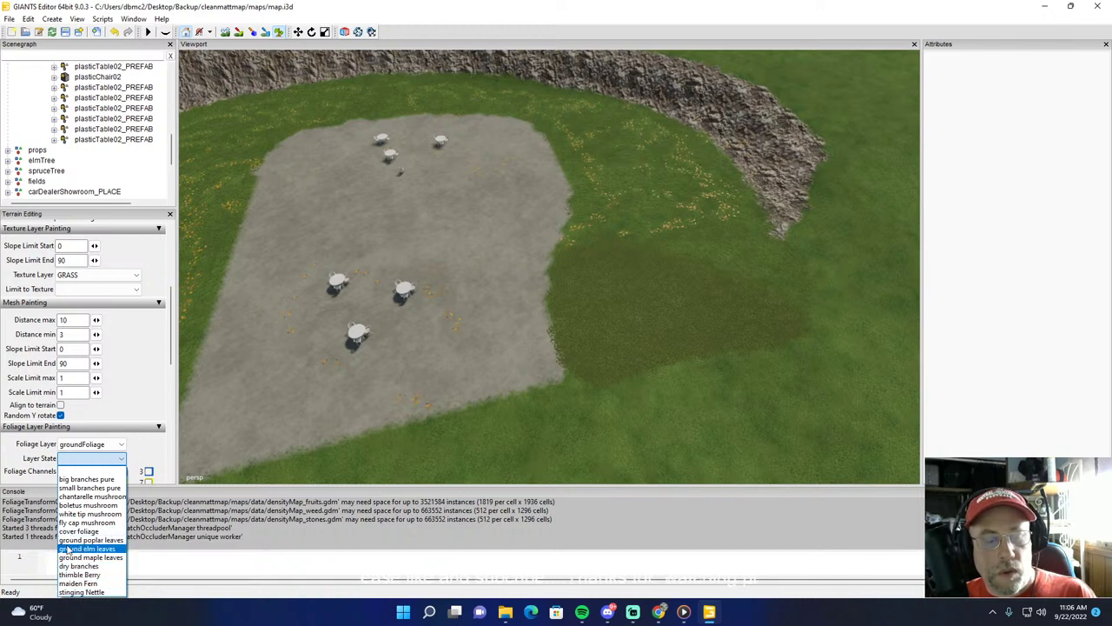
click(71, 558)
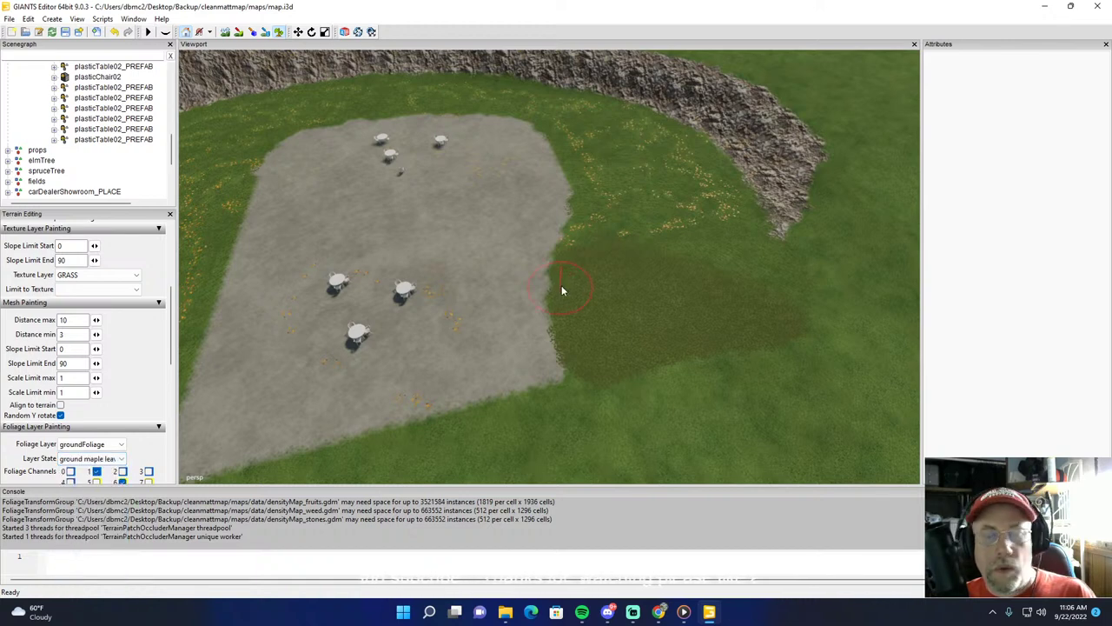
scroll(644, 285, down, 3)
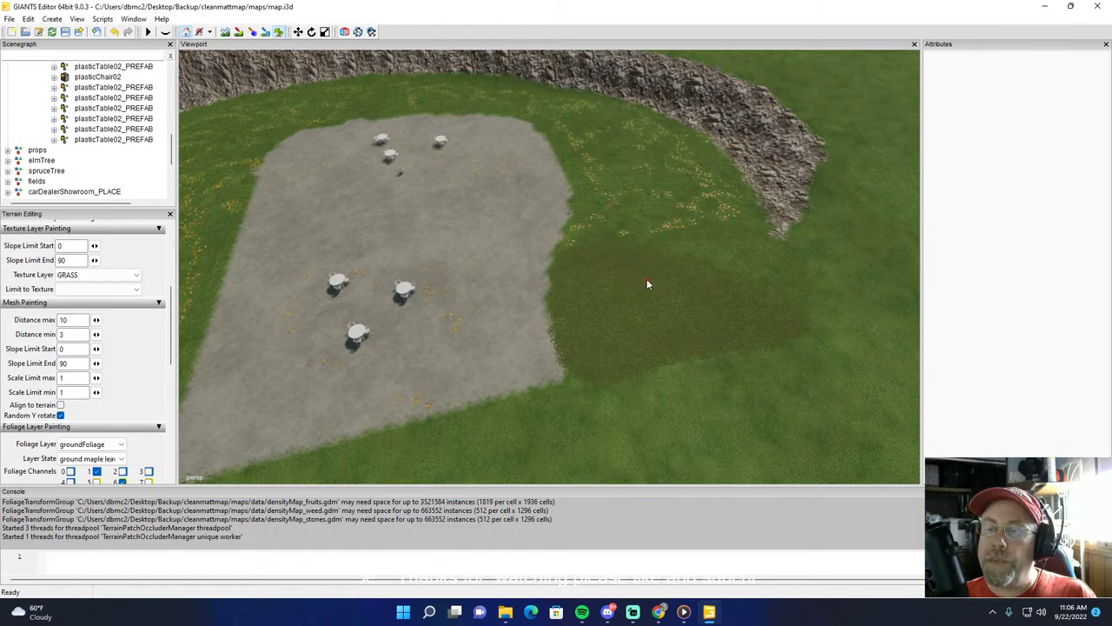
mouse_move(594, 276)
mouse_down()
mouse_move(690, 340)
mouse_move(630, 292)
mouse_move(779, 288)
mouse_up()
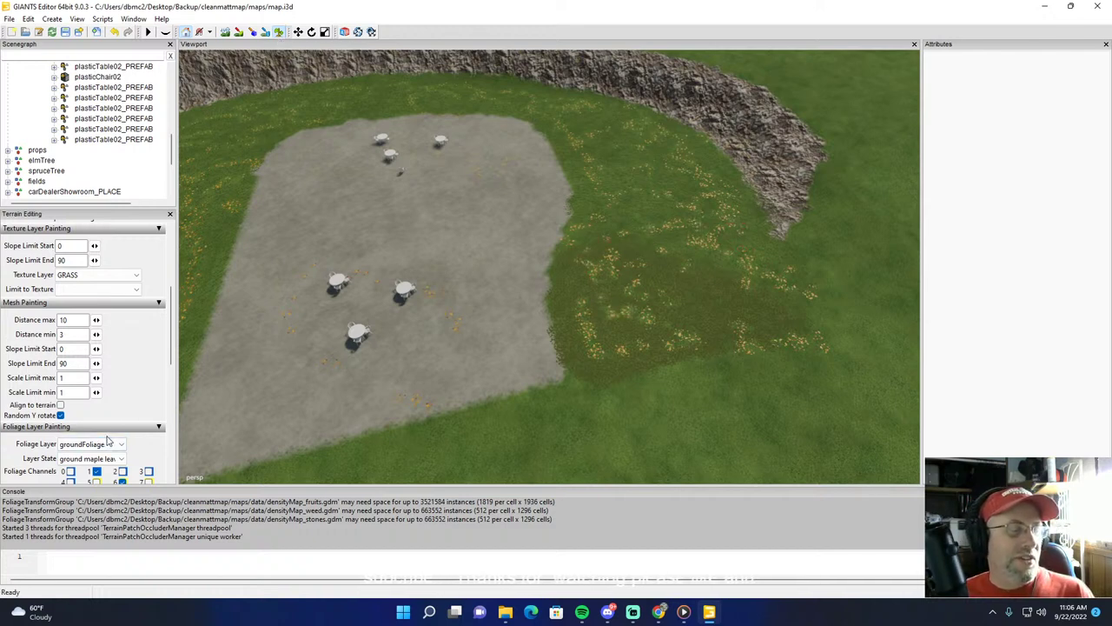
Step: Scatter decoFoliage rumex brown over the leaf-covered grass area beside the pad, near the rock band's tip
click(88, 458)
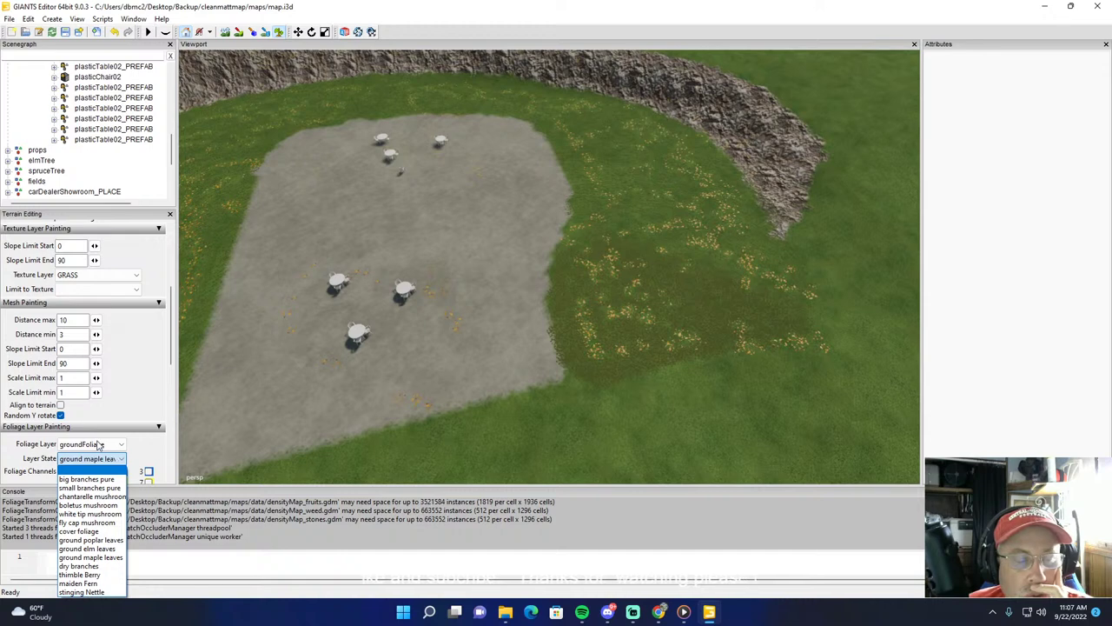
click(97, 445)
click(96, 445)
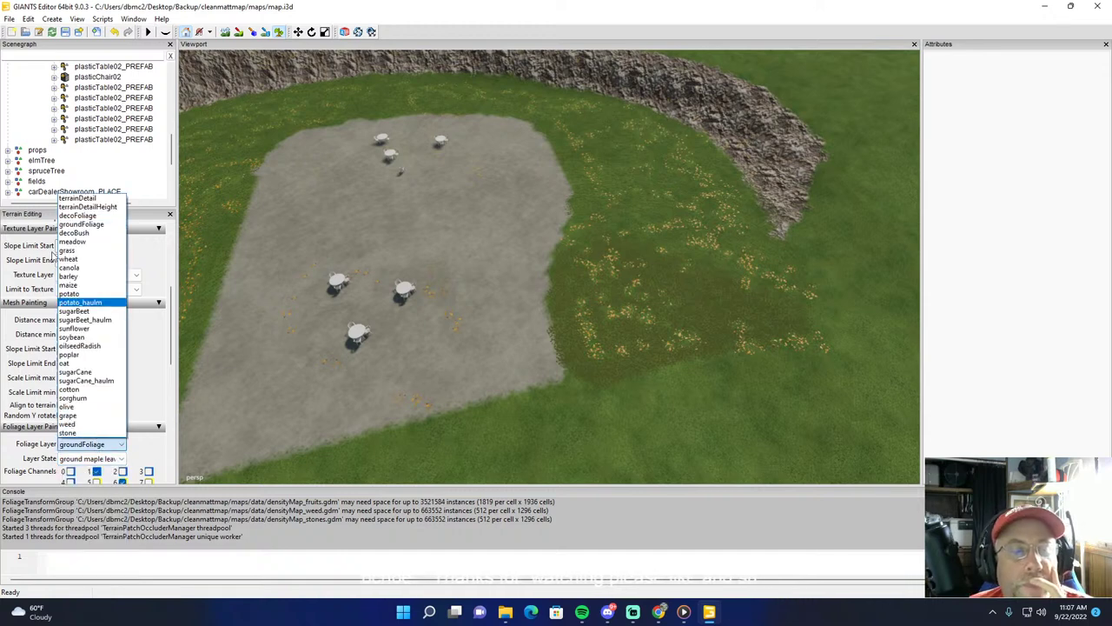
click(73, 216)
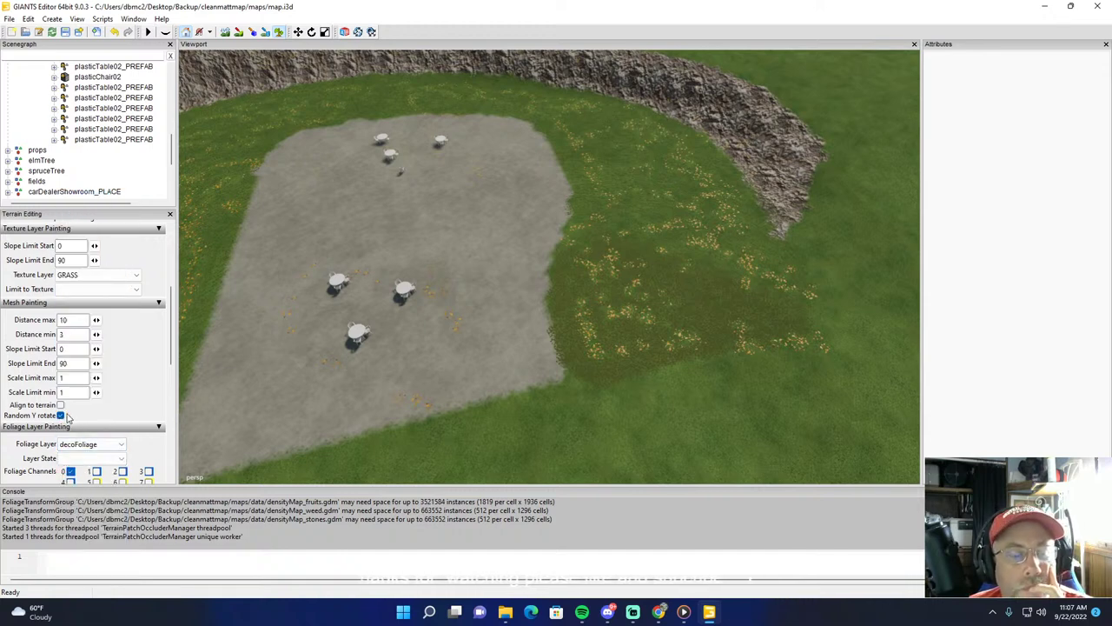
click(70, 461)
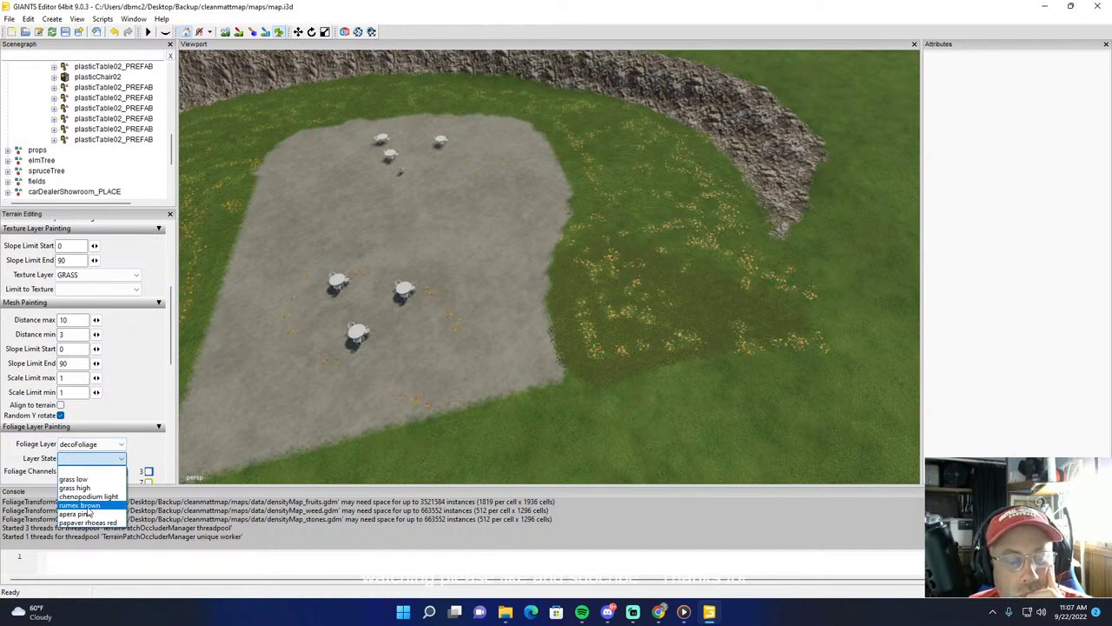
click(78, 505)
click(622, 304)
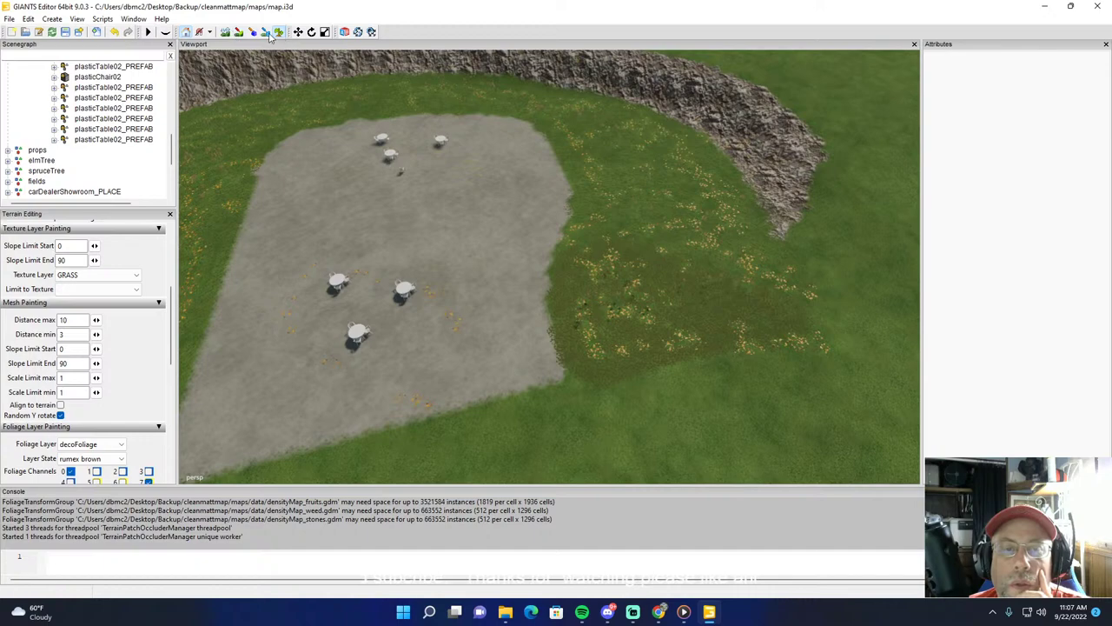
Step: Scatter decoFoliage chenopodium light plants over the leaf-covered grass beside the pad
alt+drag(306, 66, 216, 59)
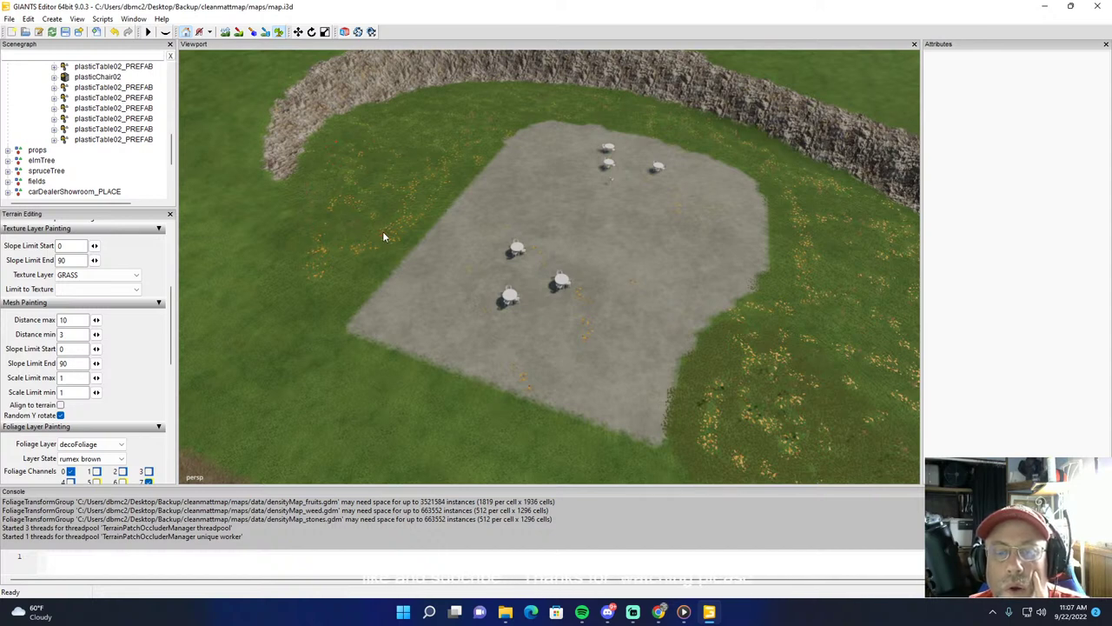
click(87, 459)
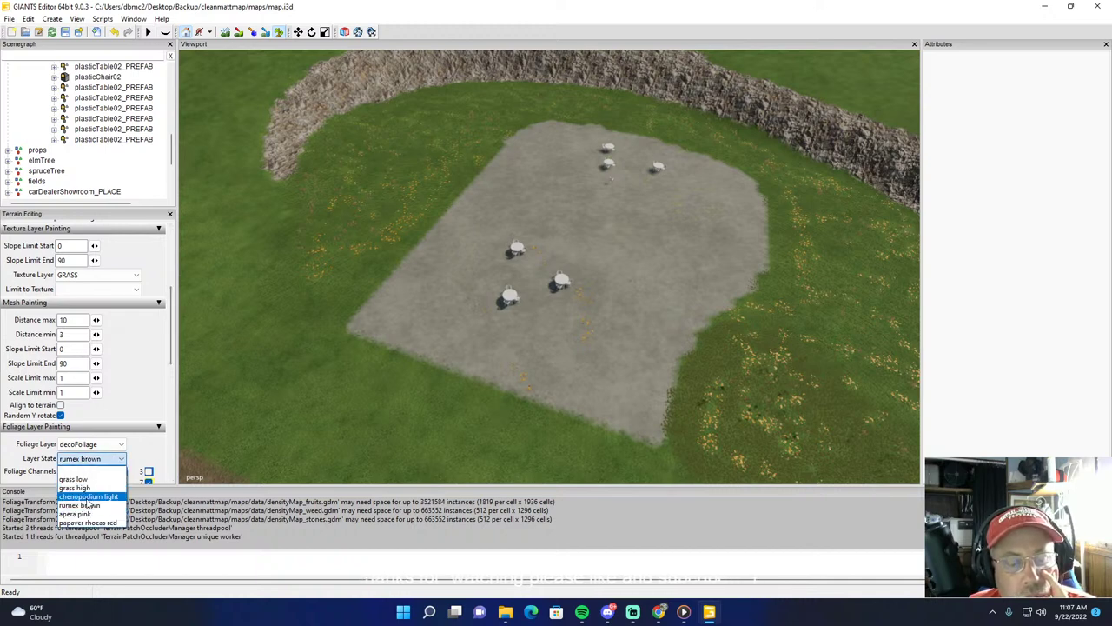
click(87, 498)
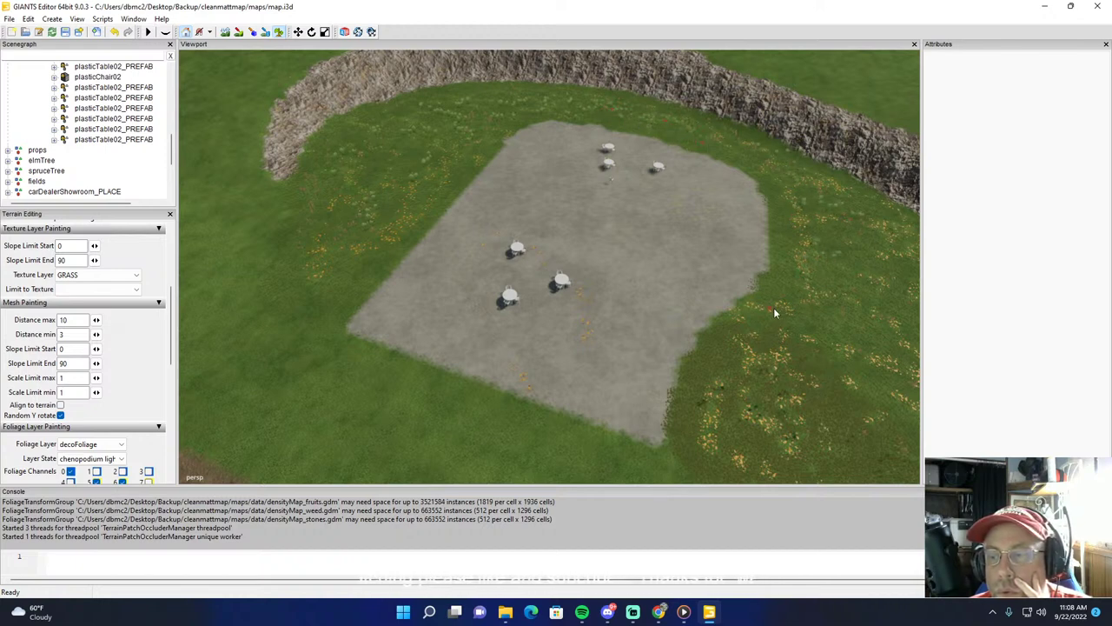
drag(776, 365, 828, 423)
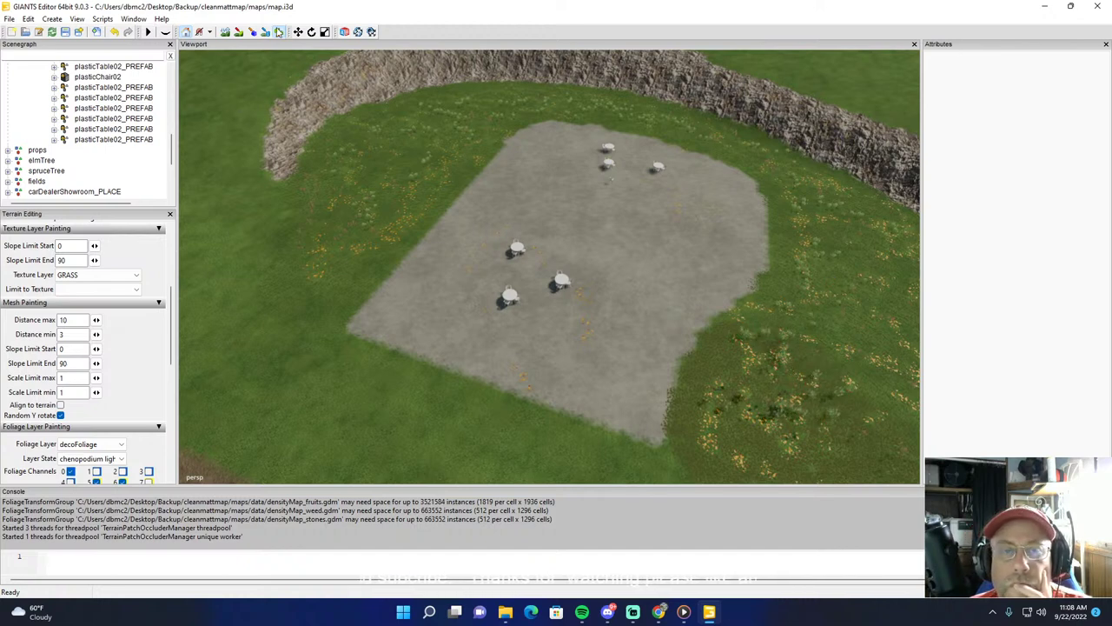
Step: Paint decoBush Small bushes over the planted grass beside the pad and up towards the curved rock band
alt+drag(356, 127, 493, 122)
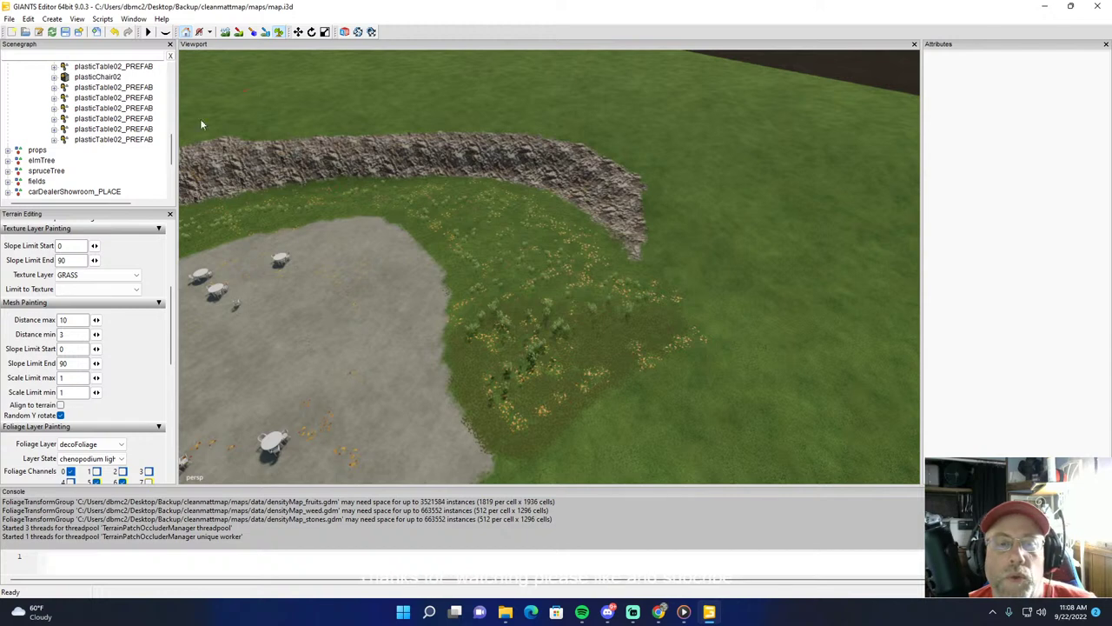
click(87, 444)
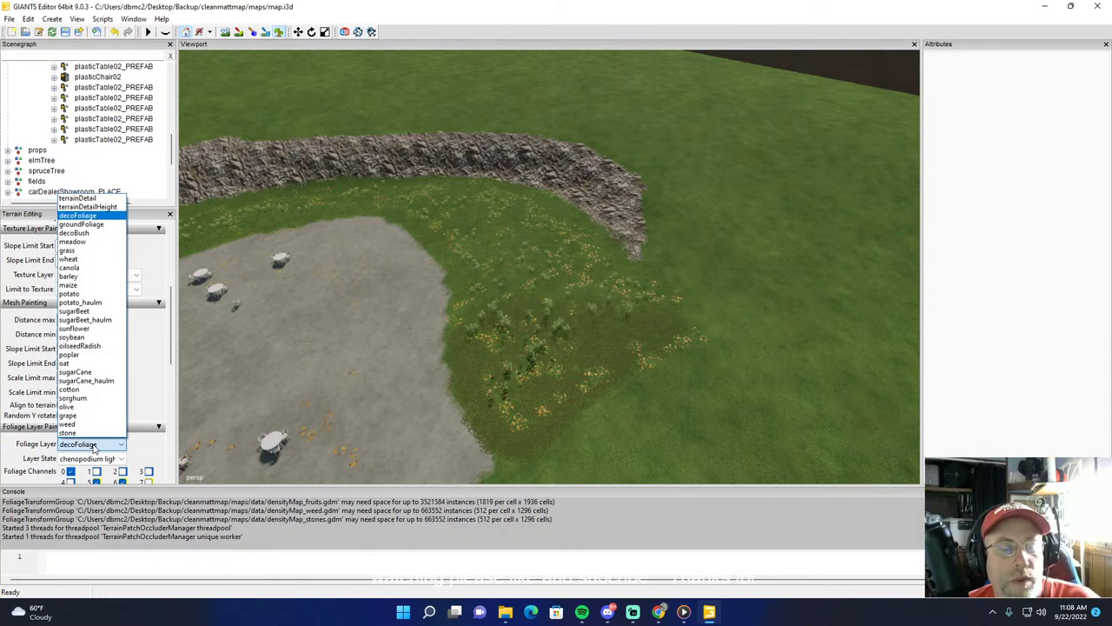
click(74, 233)
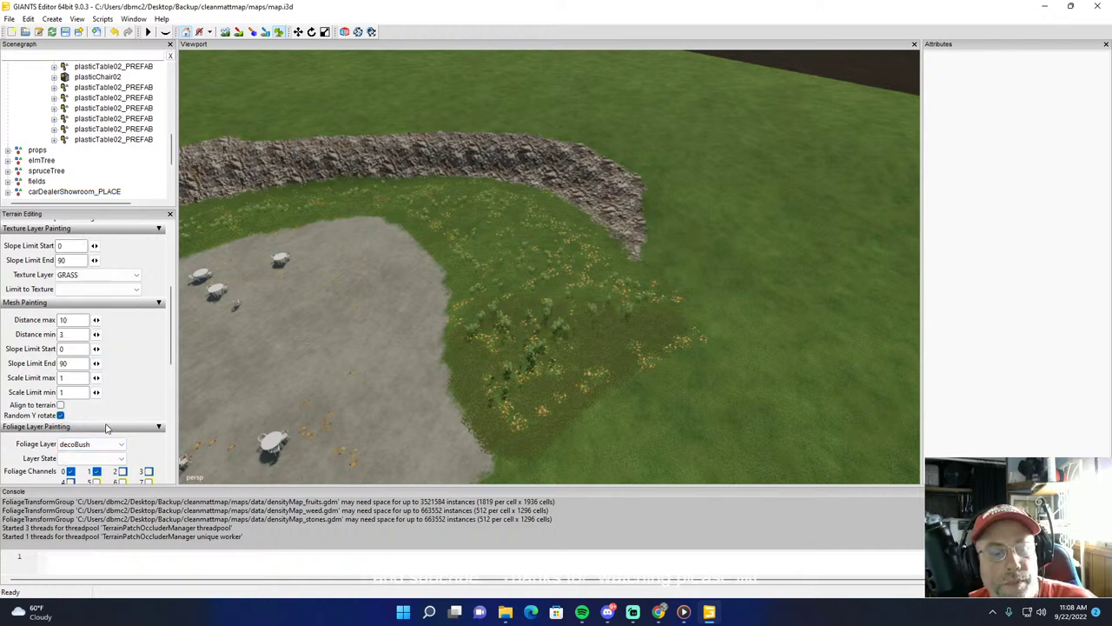
click(91, 459)
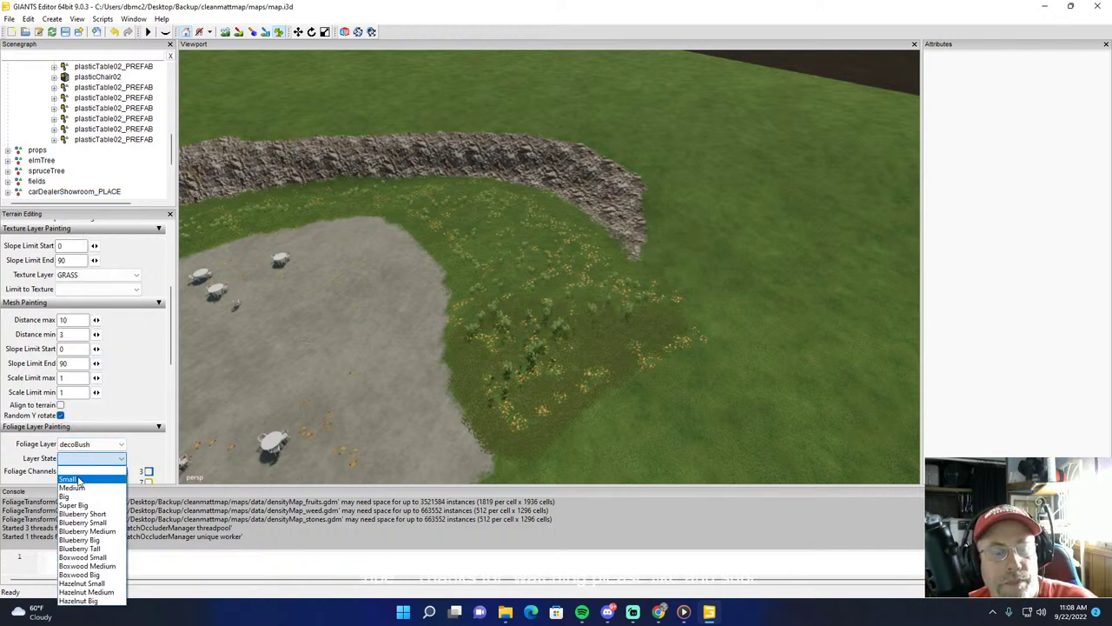
click(81, 480)
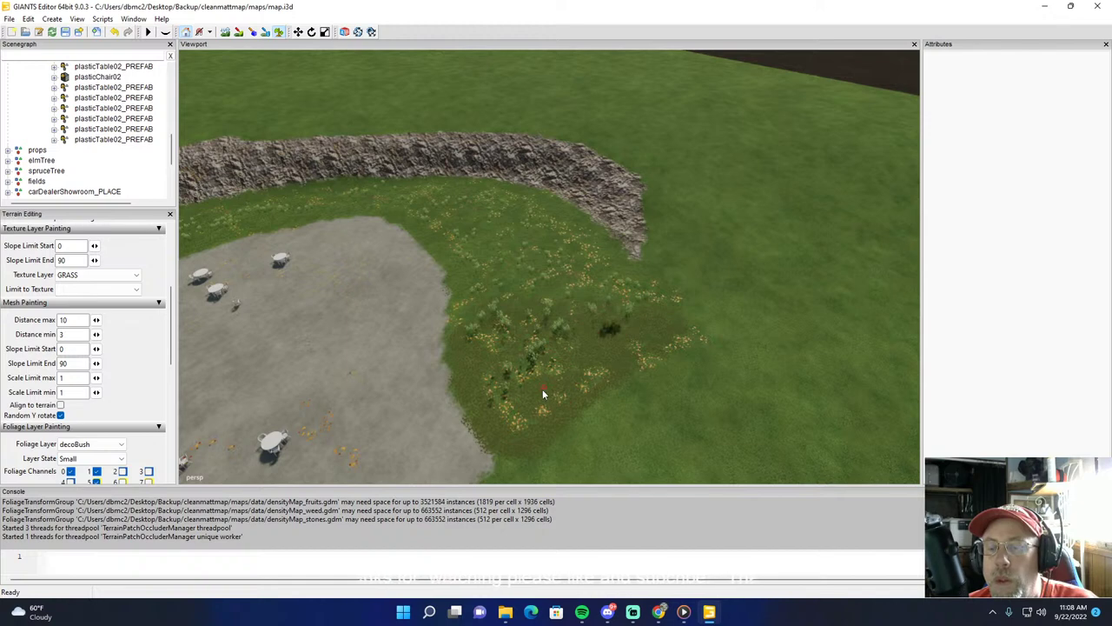
drag(543, 394, 559, 345)
drag(516, 301, 548, 264)
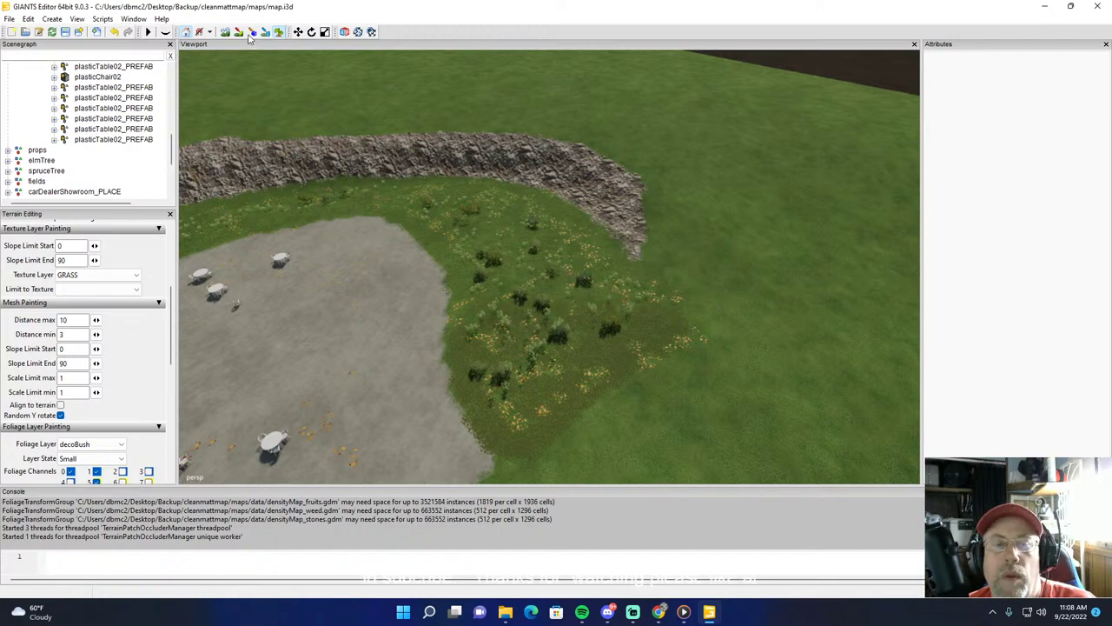
Step: Paint more Small decoBush bushes over the grass on the opposite side of the pad, inside the rock band
click(279, 34)
mouse_move(383, 165)
alt+mouse_down()
mouse_move(324, 140)
mouse_move(314, 107)
alt+mouse_up()
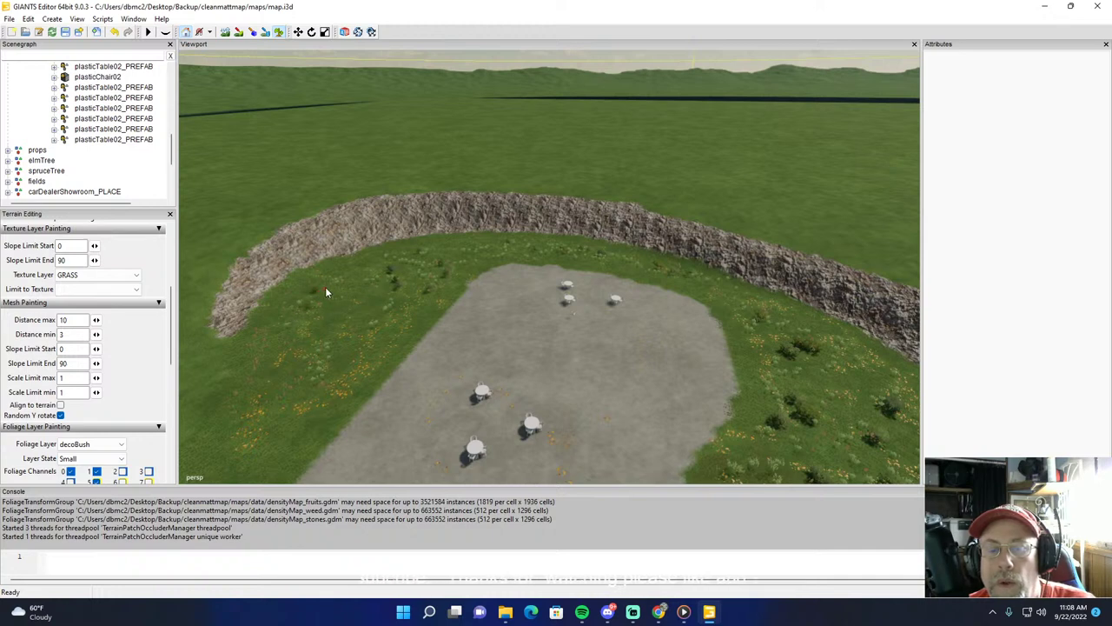
drag(399, 358, 326, 394)
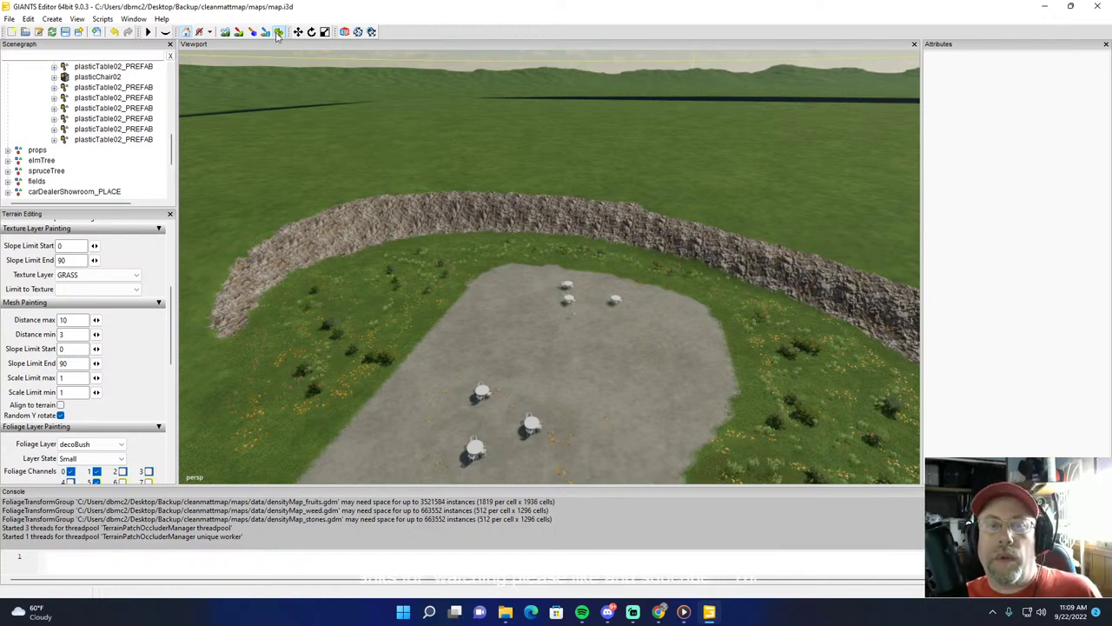
Step: Examine the bushes, leaves and grass around the pad and rock band from near and far
scroll(357, 76, down, 3)
alt+drag(354, 80, 364, 134)
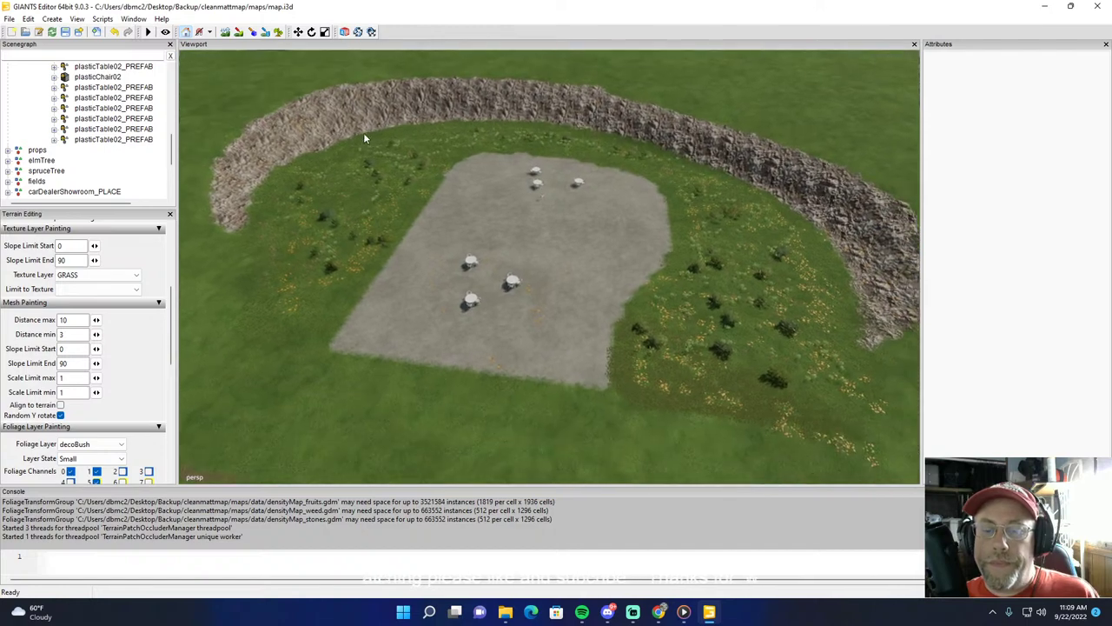
middle_drag(363, 132, 635, 246)
scroll(553, 100, up, 3)
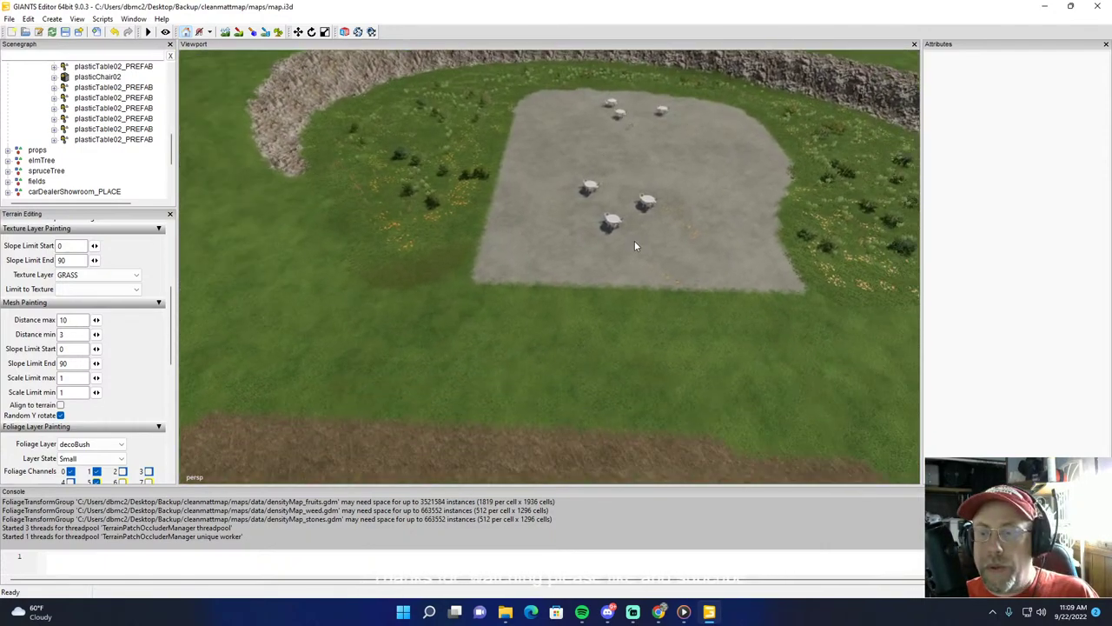
scroll(632, 237, down, 8)
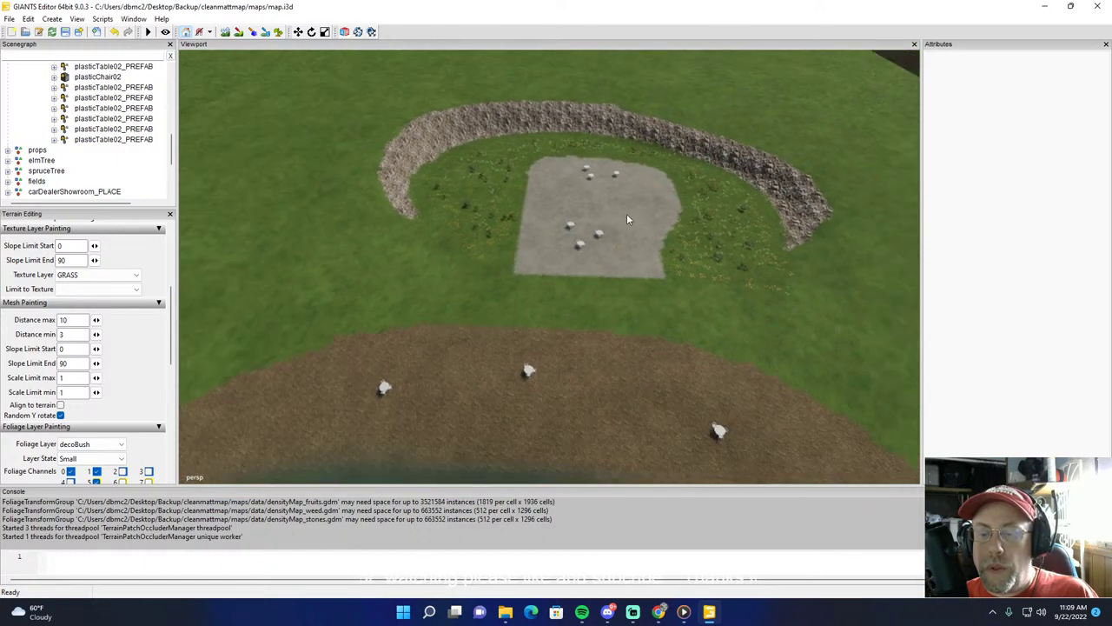
scroll(627, 213, down, 1)
alt+drag(628, 213, 648, 167)
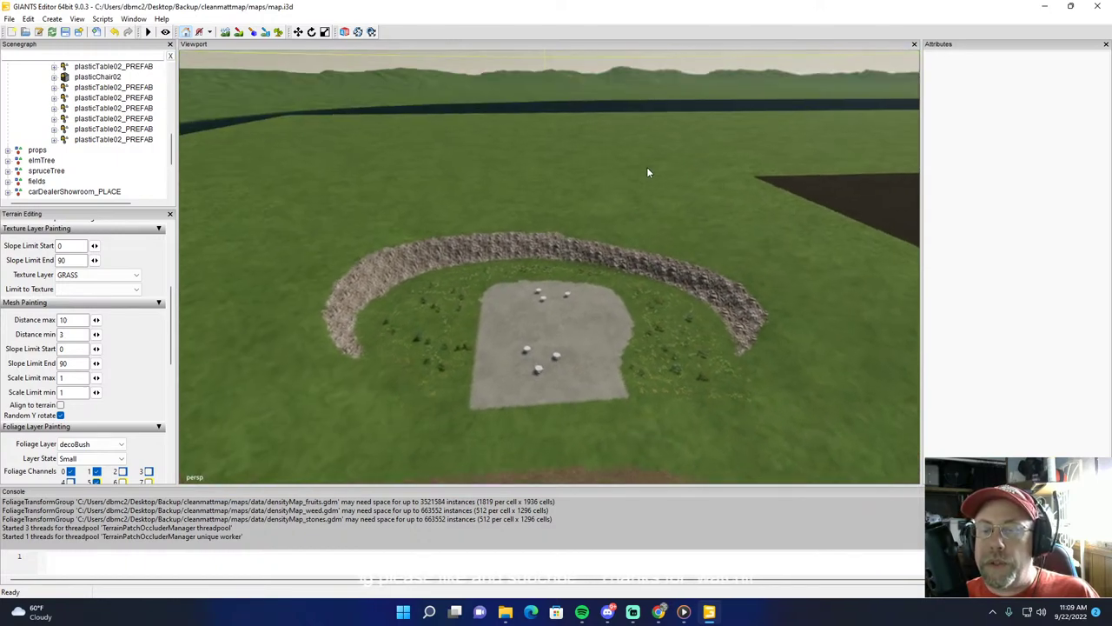
scroll(648, 168, up, 2)
scroll(647, 173, up, 3)
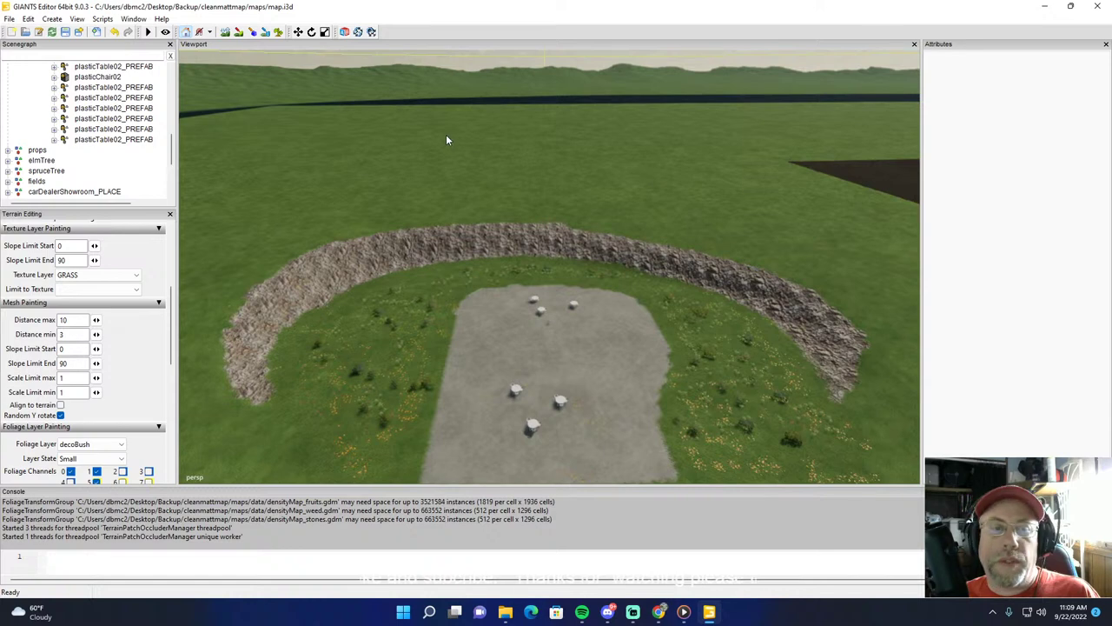
Step: Raise the waterplanePond03 water plane high above the terrain to a Y translation of 844.77
click(247, 111)
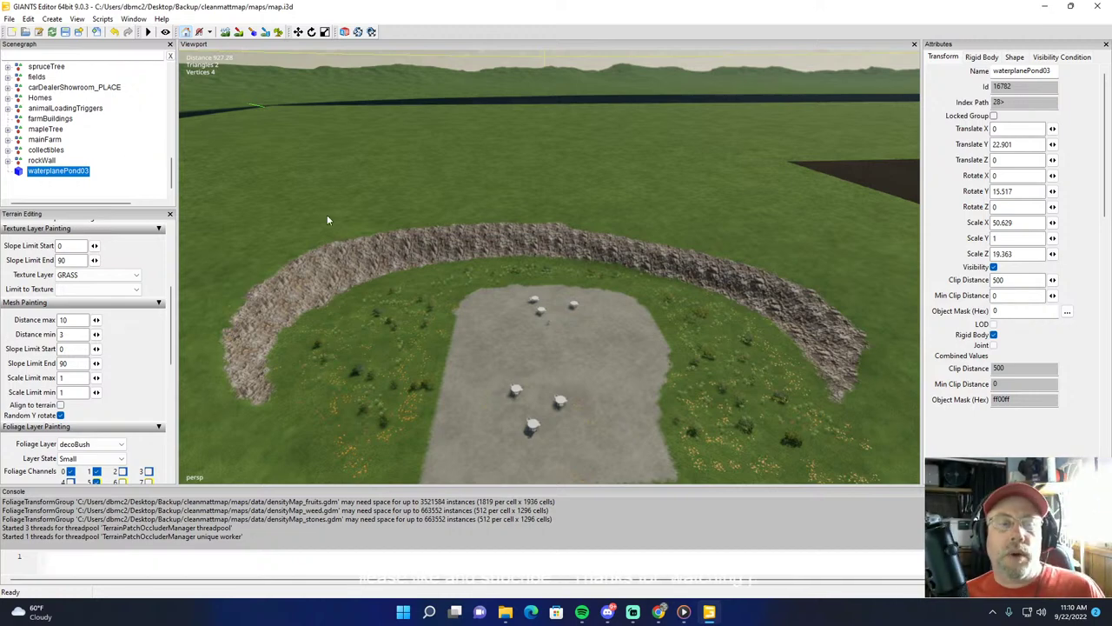
alt+drag(328, 216, 723, 141)
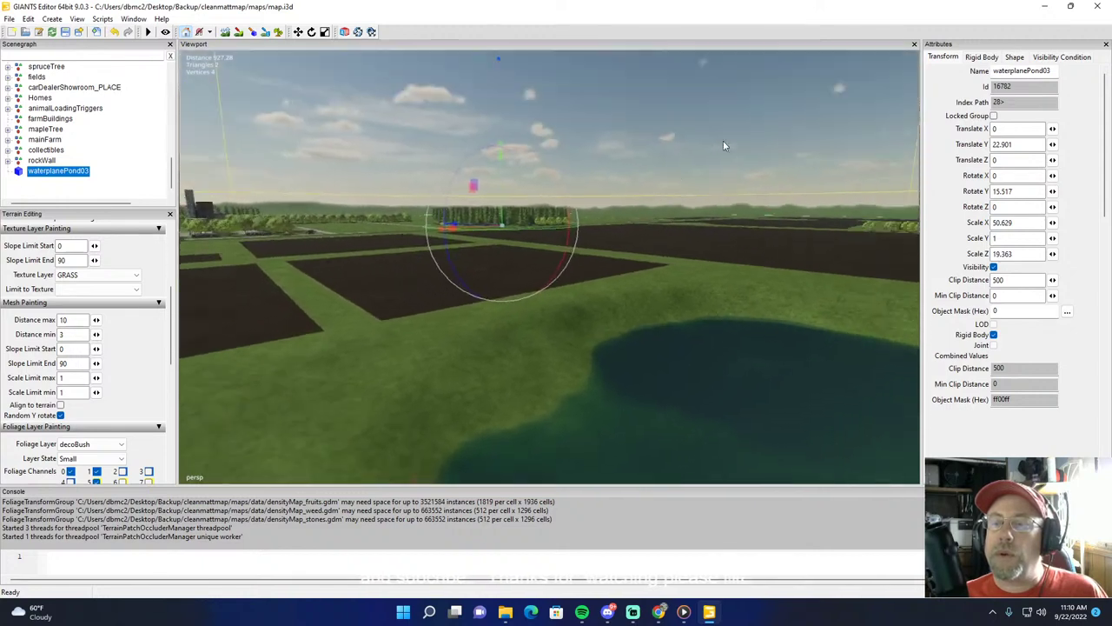
right_drag(723, 145, 569, 303)
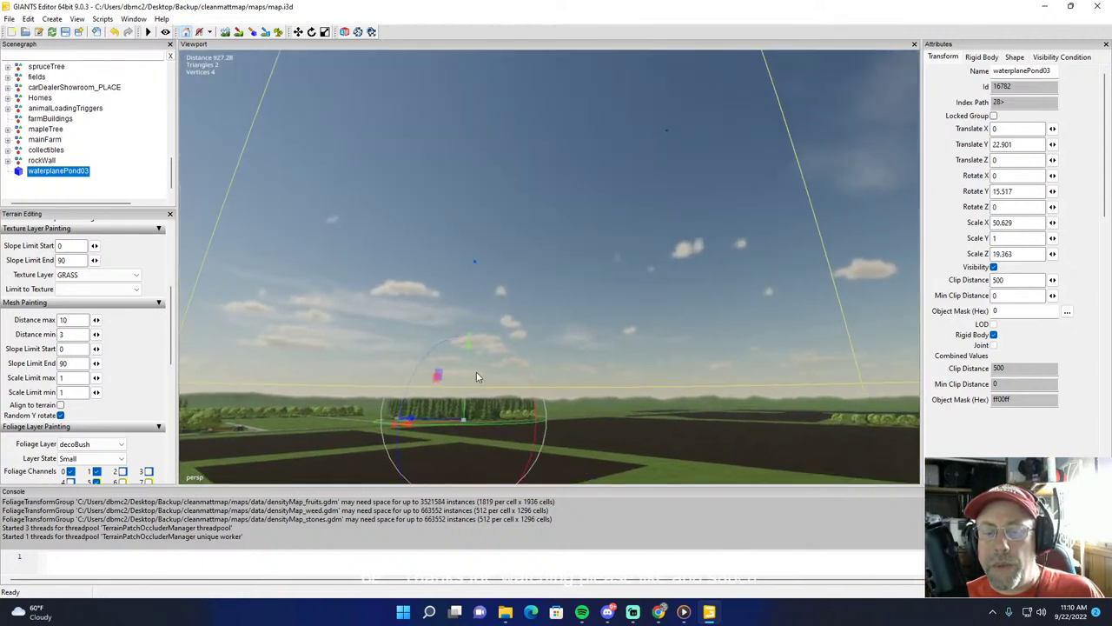
drag(467, 374, 506, 5)
right_drag(627, 224, 575, 261)
scroll(396, 281, down, 4)
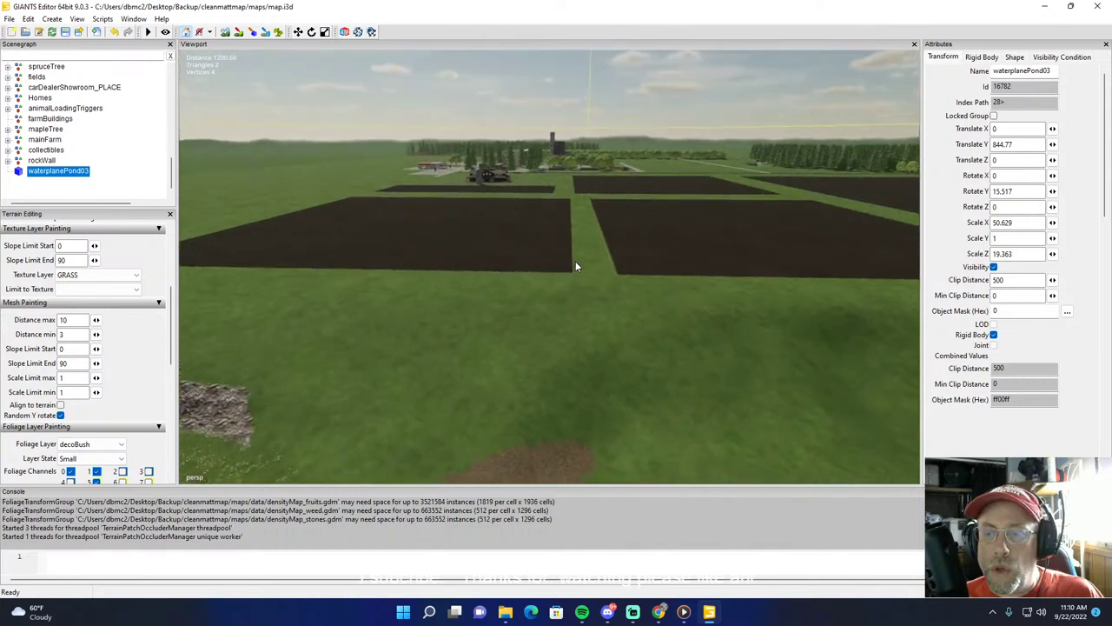
Step: Take a maple_stage2 tree from the distant tree line as the source and paint maples along one side of the pad
right_drag(662, 207, 809, 198)
click(808, 198)
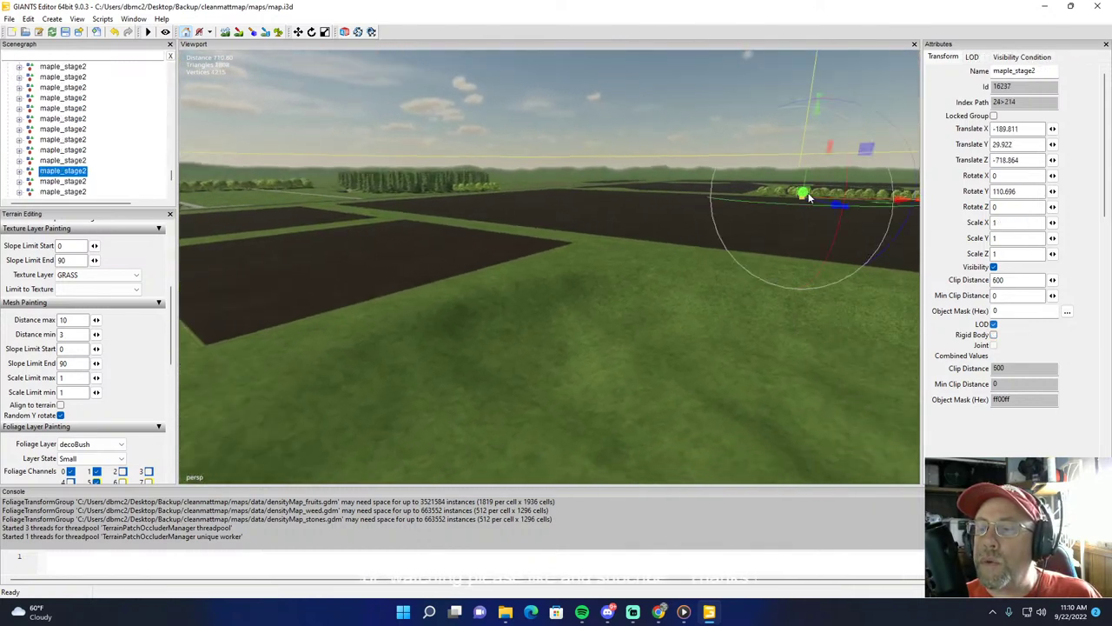
right_drag(662, 219, 388, 159)
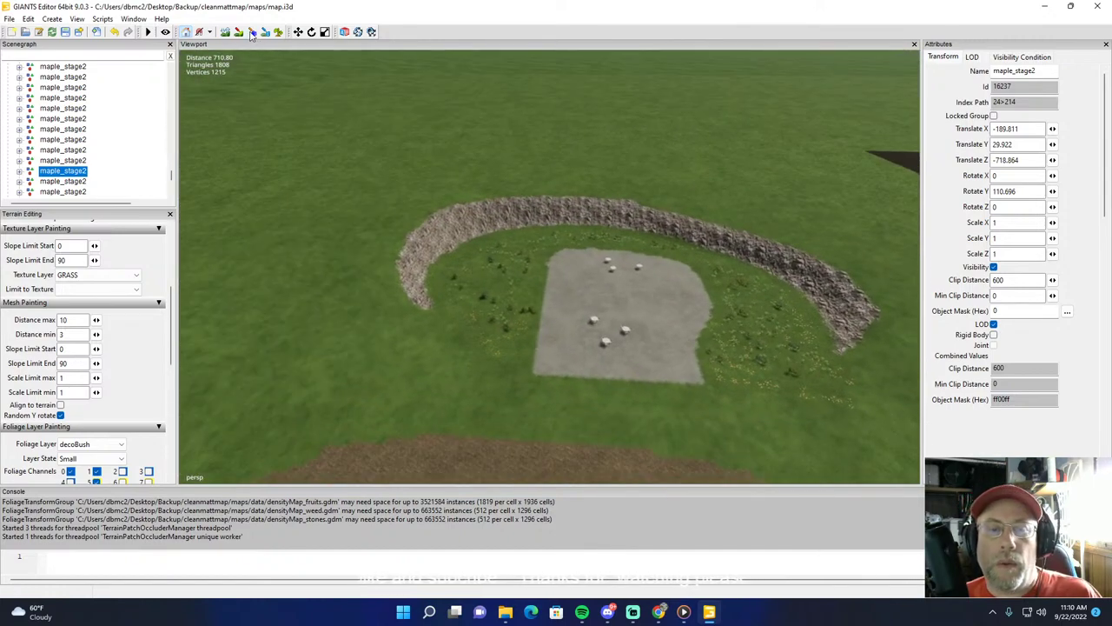
click(484, 257)
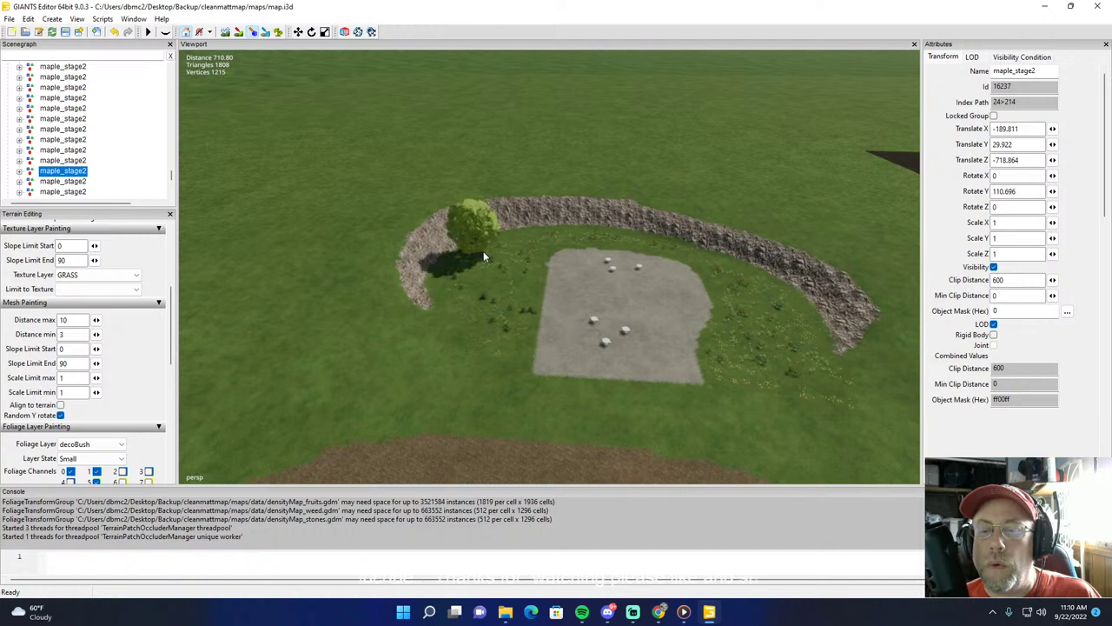
mouse_move(481, 280)
mouse_down()
mouse_move(483, 292)
mouse_move(510, 294)
mouse_move(531, 281)
mouse_move(538, 255)
mouse_up()
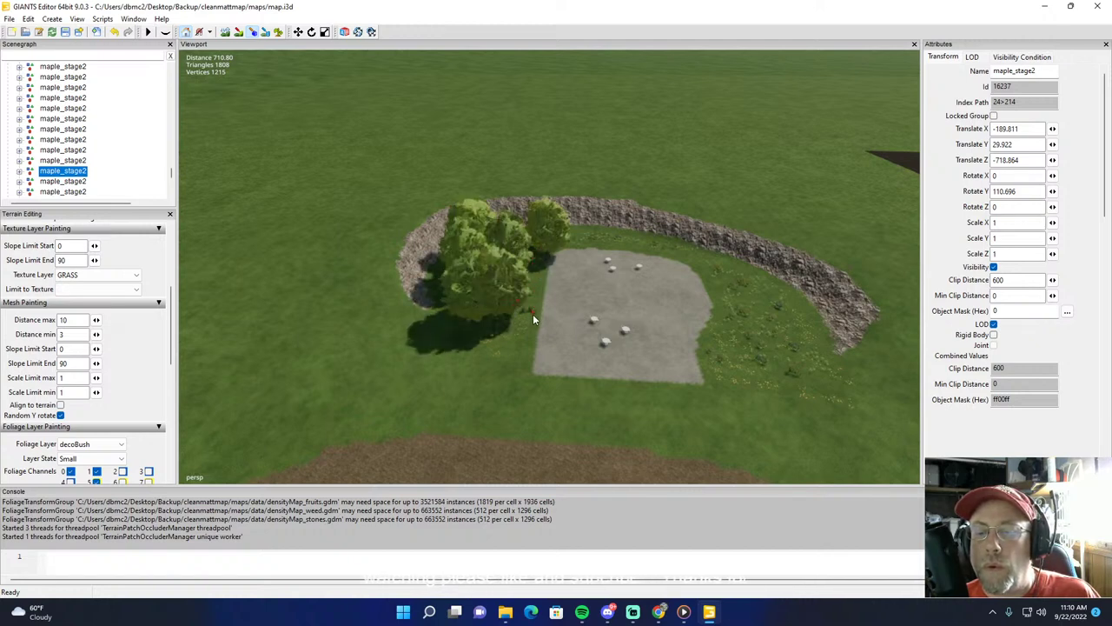
drag(532, 318, 526, 350)
Step: Paint maple trees along the back of the pad and down its opposite side, following the rock band
mouse_move(584, 236)
mouse_down()
mouse_move(698, 256)
mouse_move(743, 279)
mouse_up()
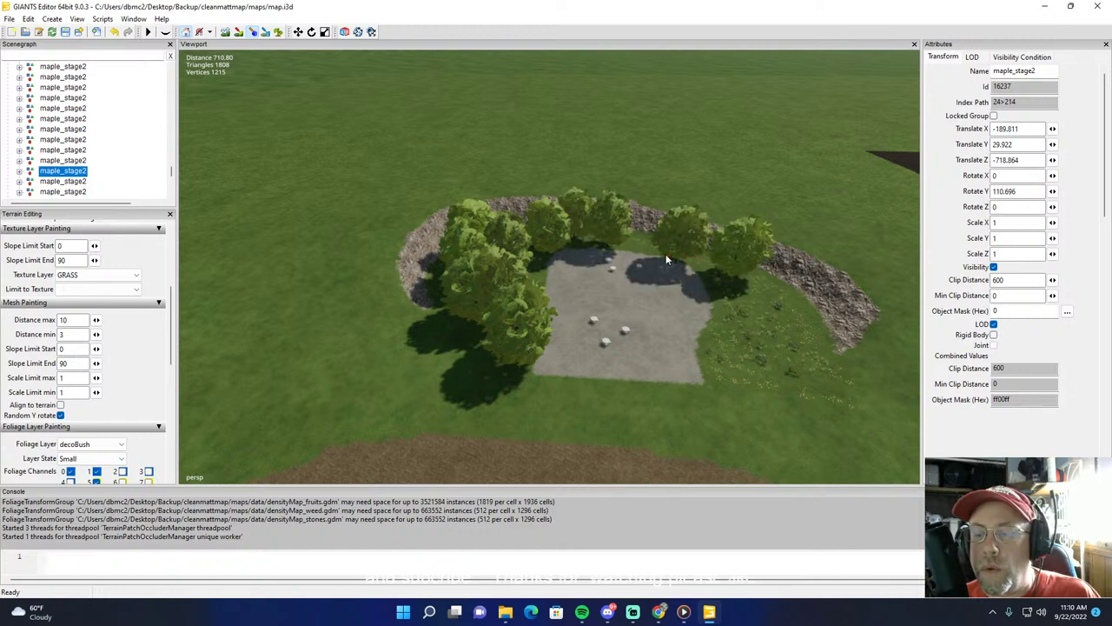
drag(639, 245, 642, 267)
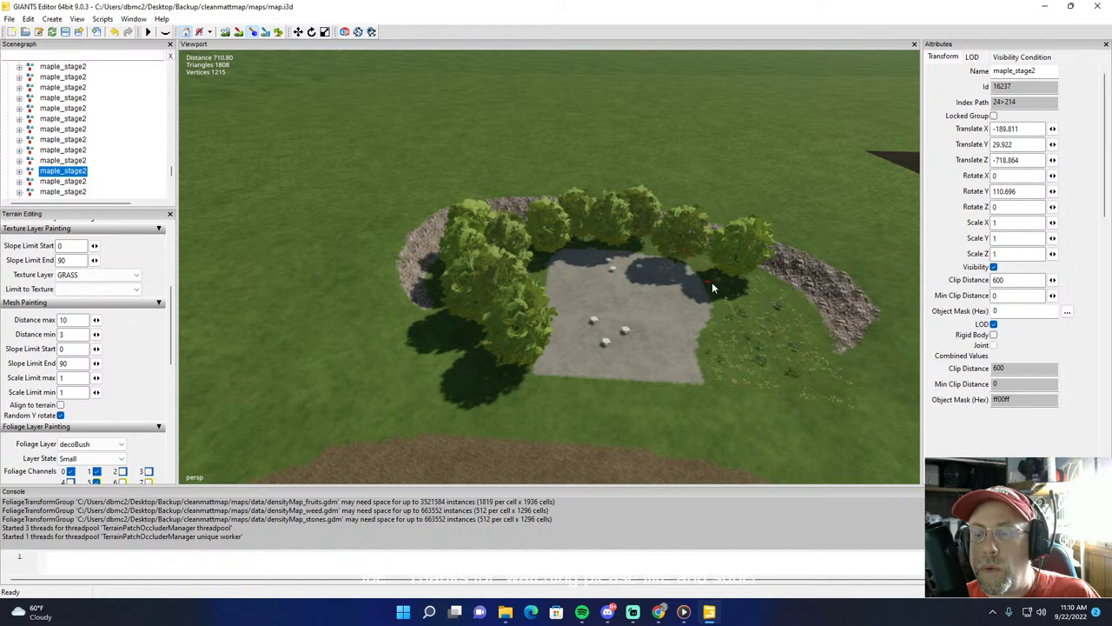
mouse_move(711, 287)
mouse_down()
mouse_move(782, 305)
mouse_move(791, 320)
mouse_move(780, 373)
mouse_move(719, 359)
mouse_up()
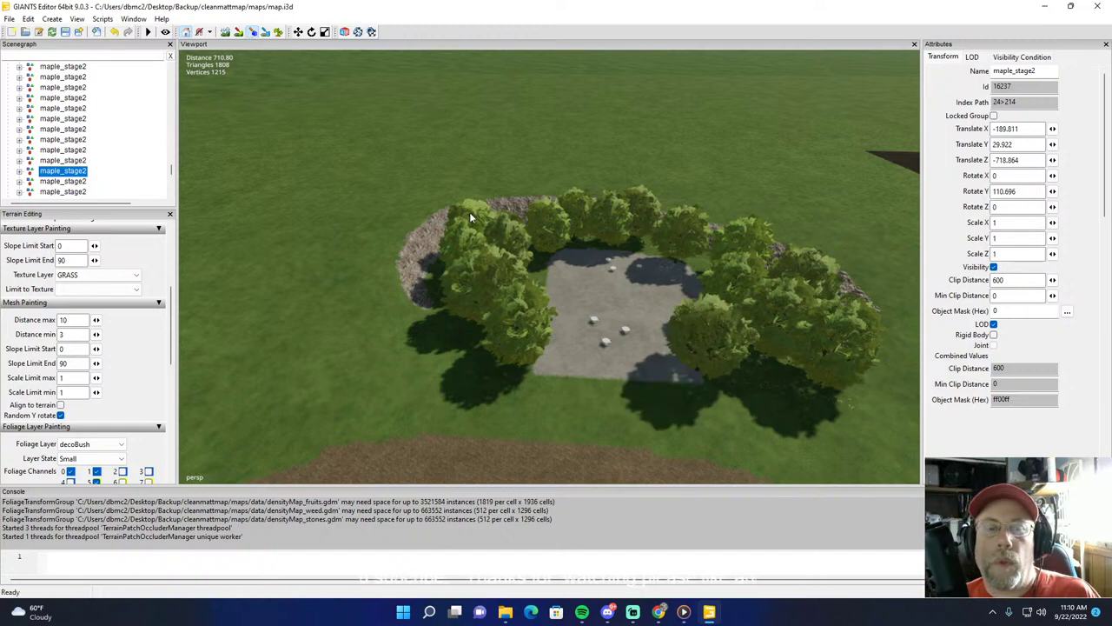
Step: Move the maple at the pad's front corner off the concrete to Translate X 568.026 and Translate Z -734.004
alt+drag(469, 212, 584, 240)
scroll(581, 239, up, 2)
scroll(537, 233, up, 5)
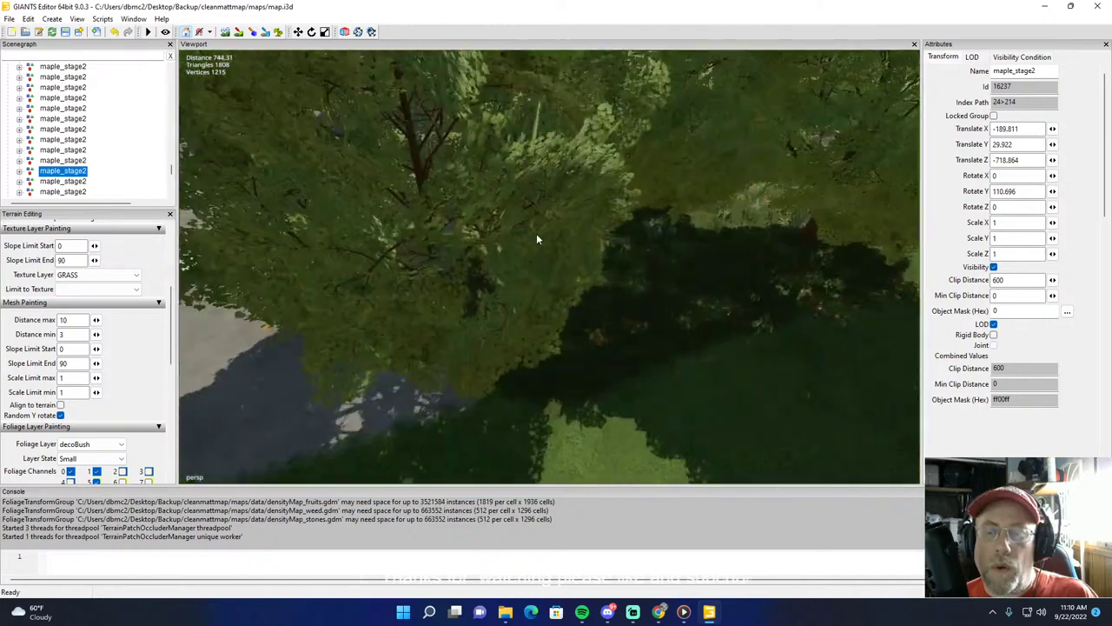
alt+drag(506, 253, 421, 186)
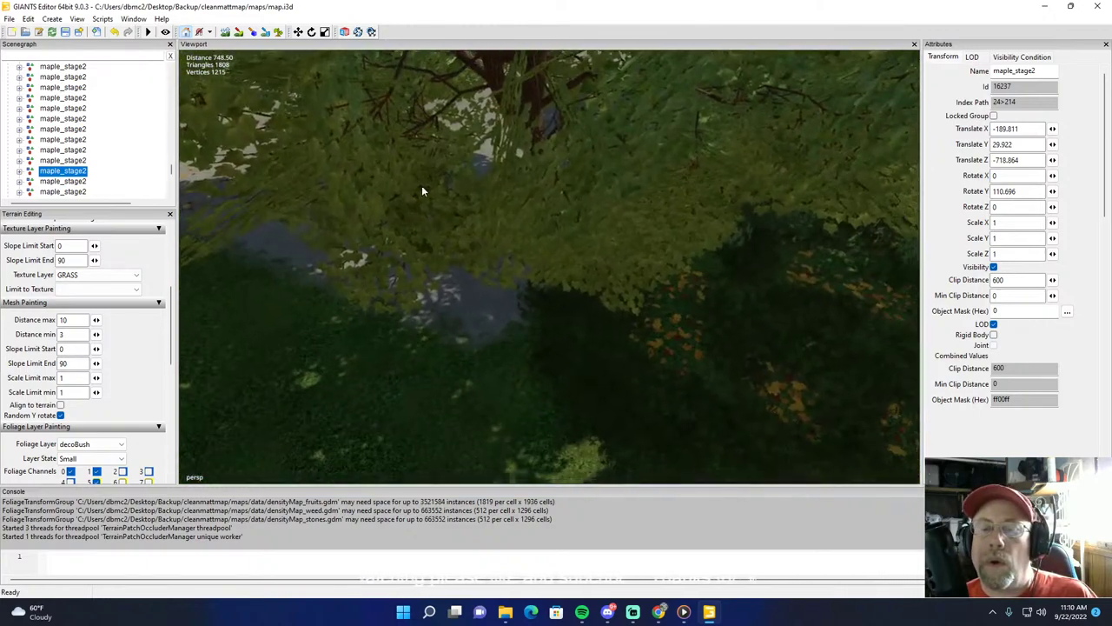
click(535, 134)
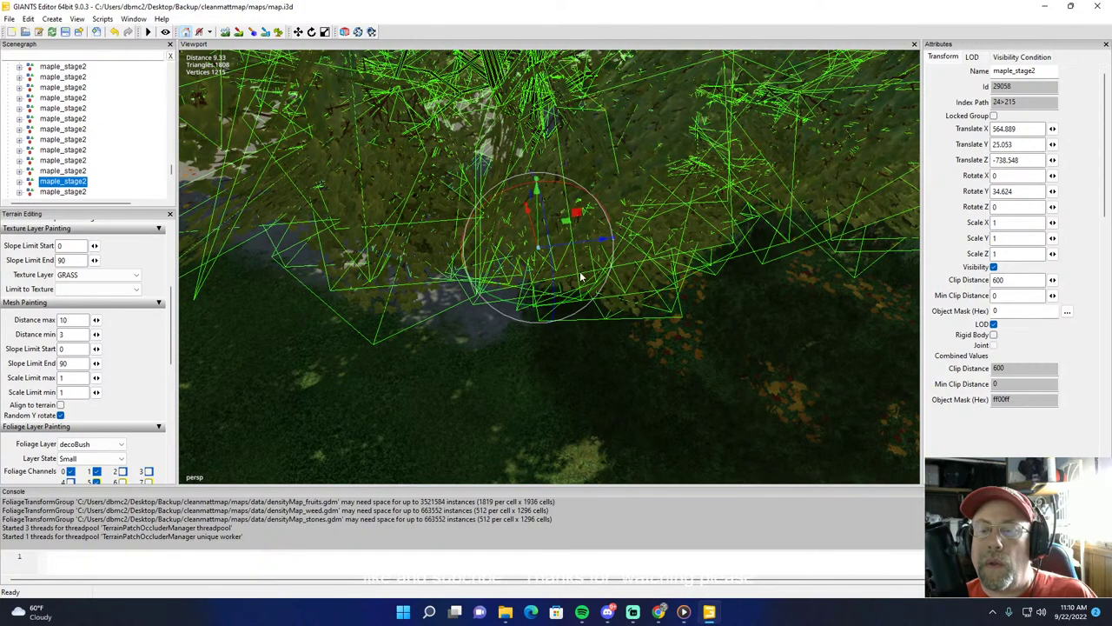
drag(572, 254, 819, 243)
scroll(567, 216, down, 5)
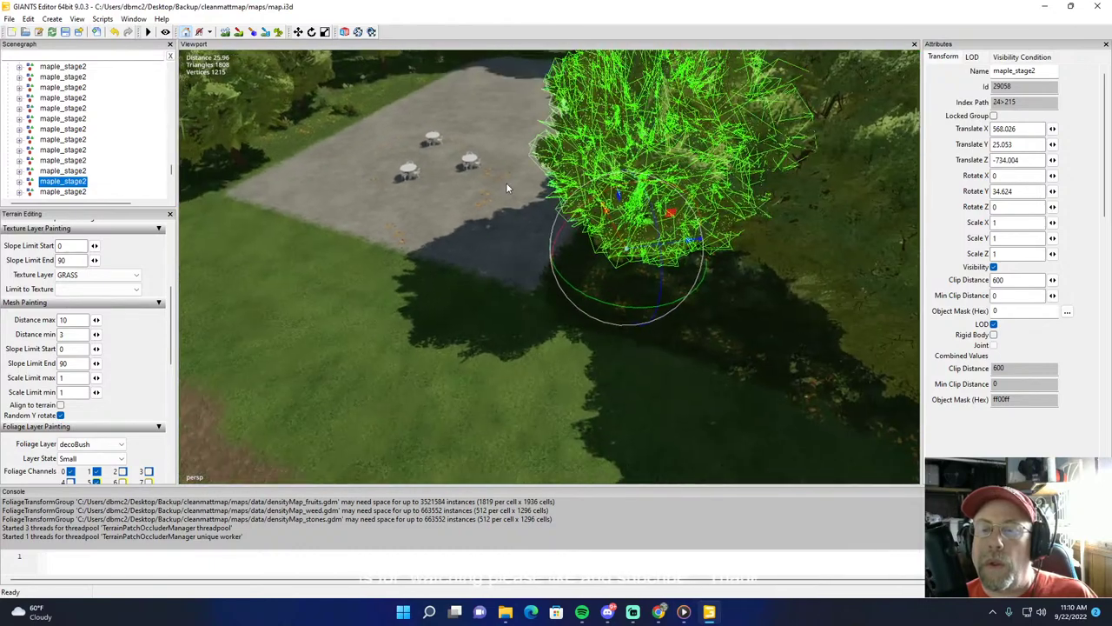
alt+drag(507, 188, 400, 102)
scroll(400, 103, up, 6)
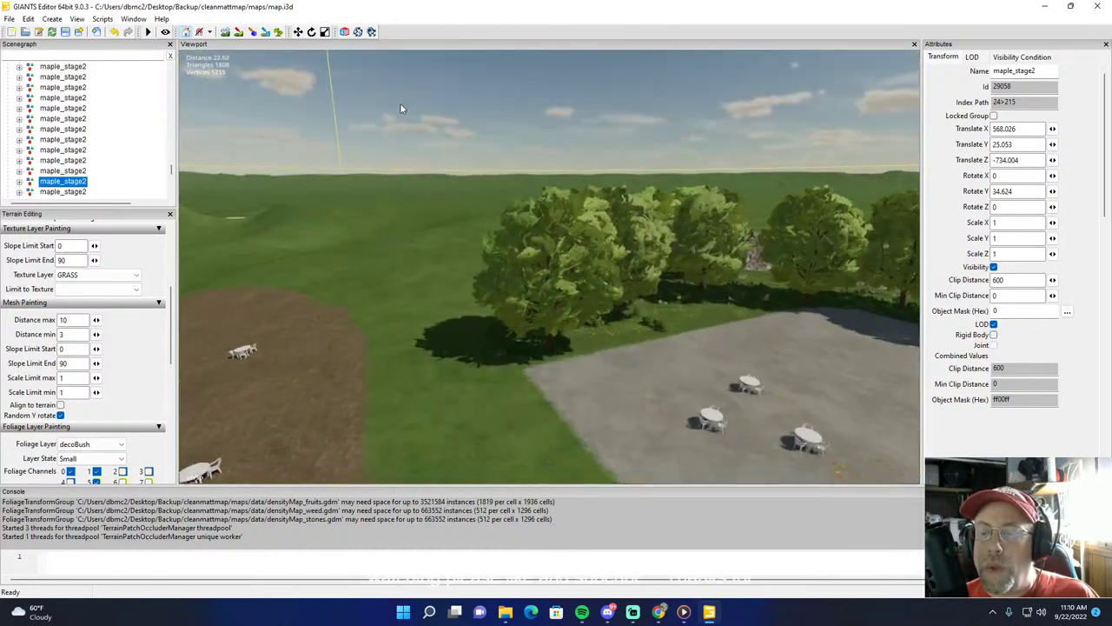
alt+drag(464, 140, 668, 208)
scroll(668, 209, down, 6)
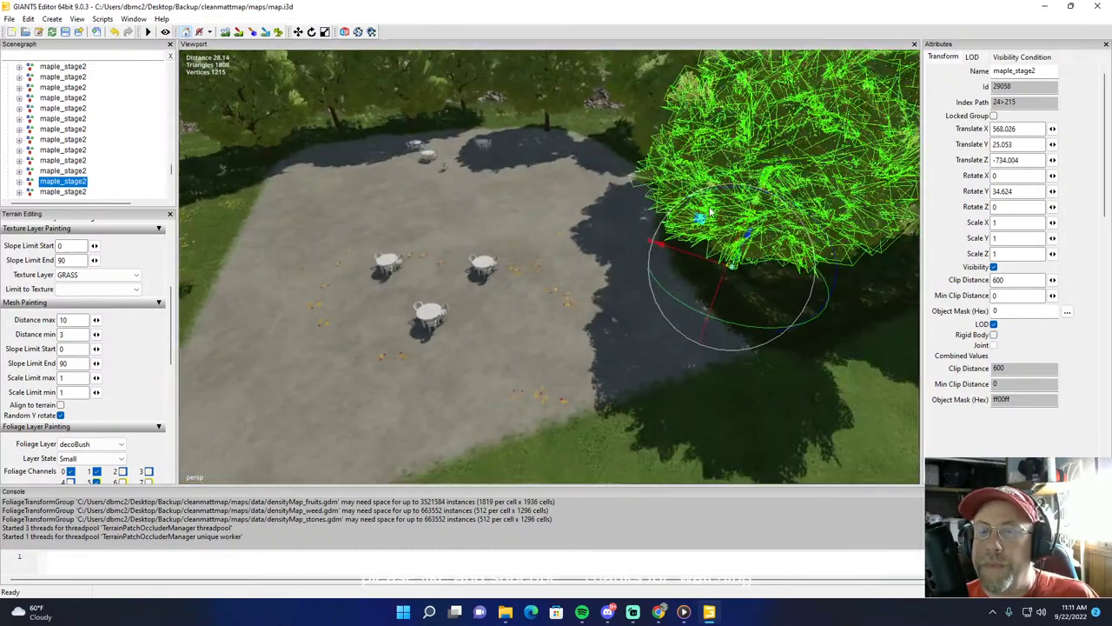
scroll(505, 173, down, 5)
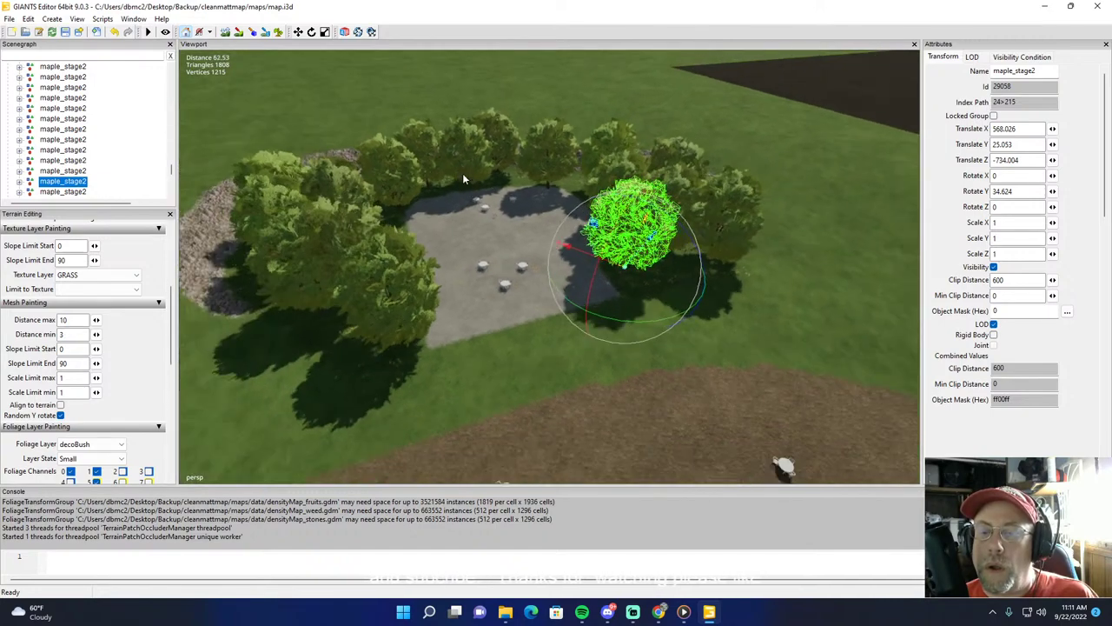
Step: Paint additional maple trees into the leaf-covered gaps between the existing maples and the inner edge of the curved rock band
alt+drag(459, 172, 471, 227)
right_drag(470, 225, 497, 264)
scroll(492, 260, down, 2)
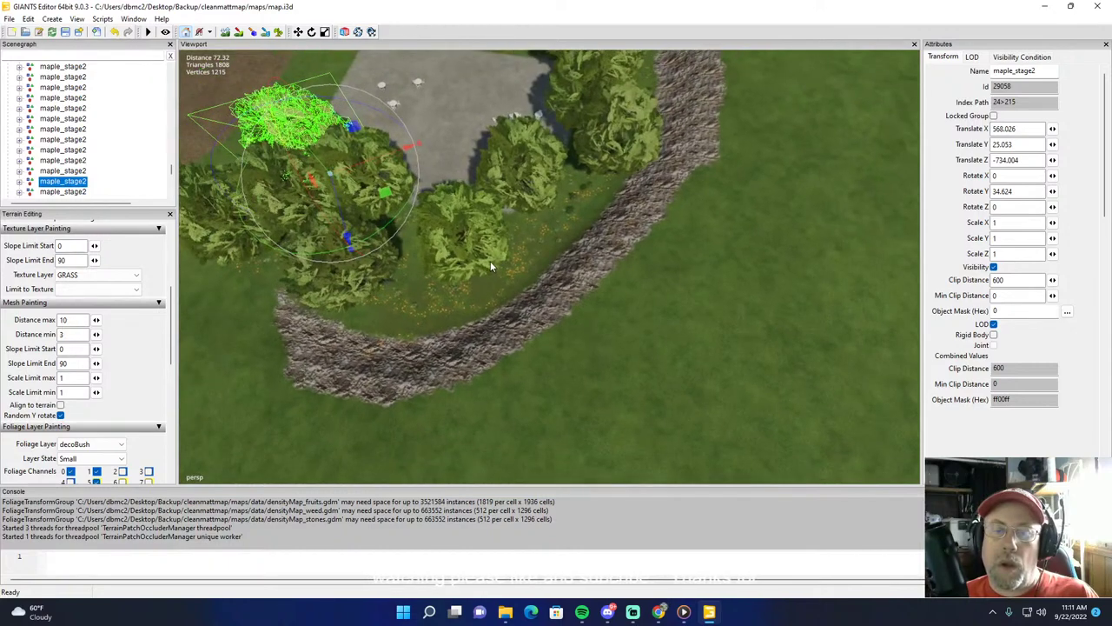
click(253, 33)
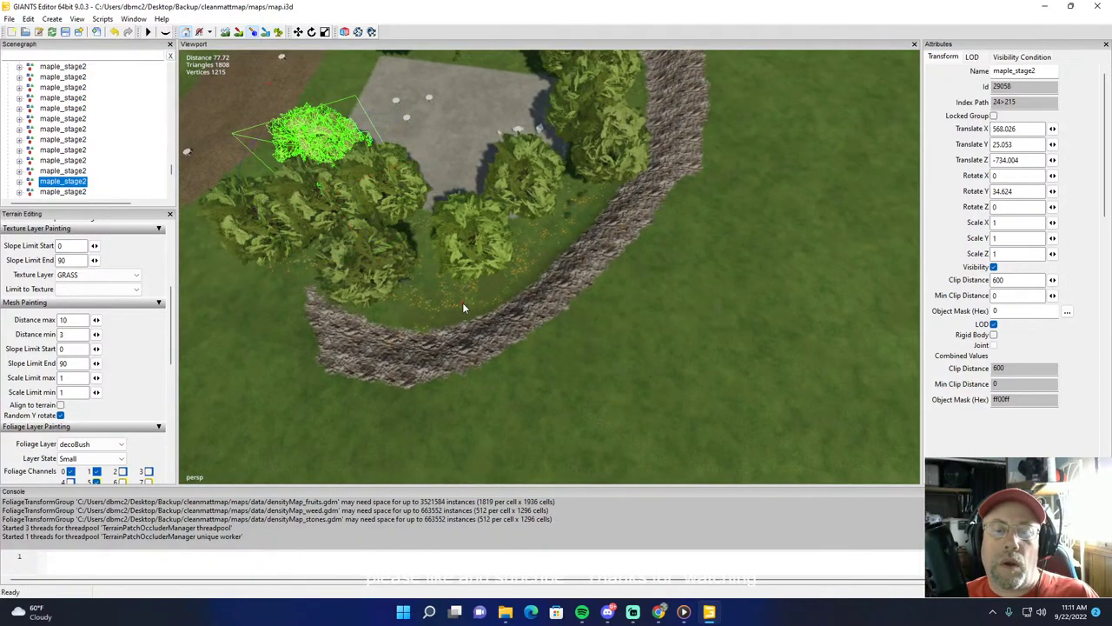
click(427, 313)
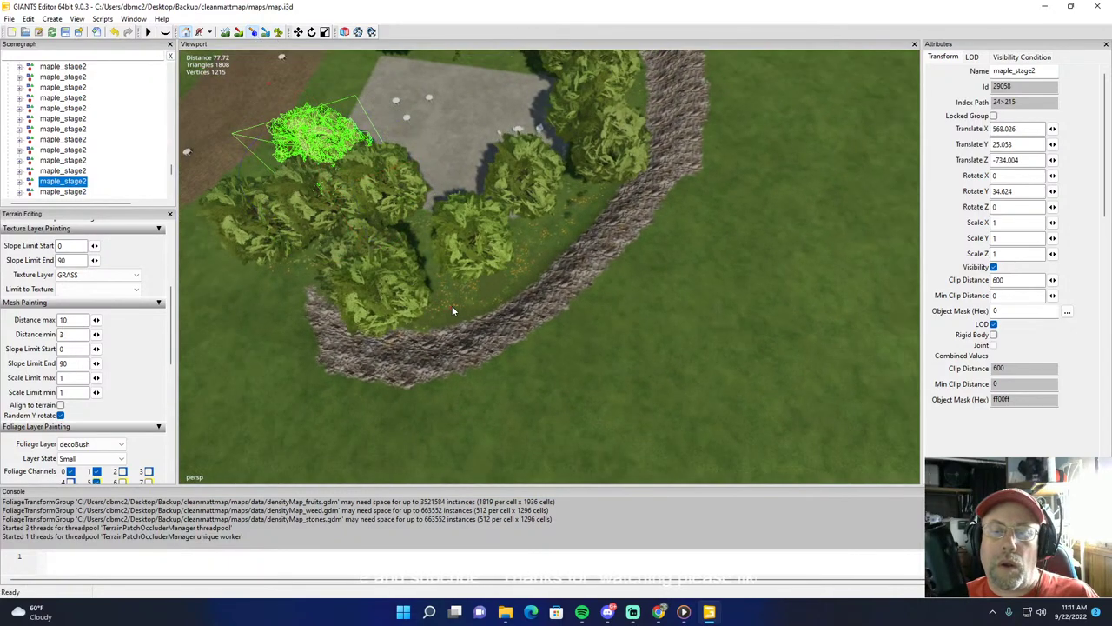
click(489, 292)
click(556, 235)
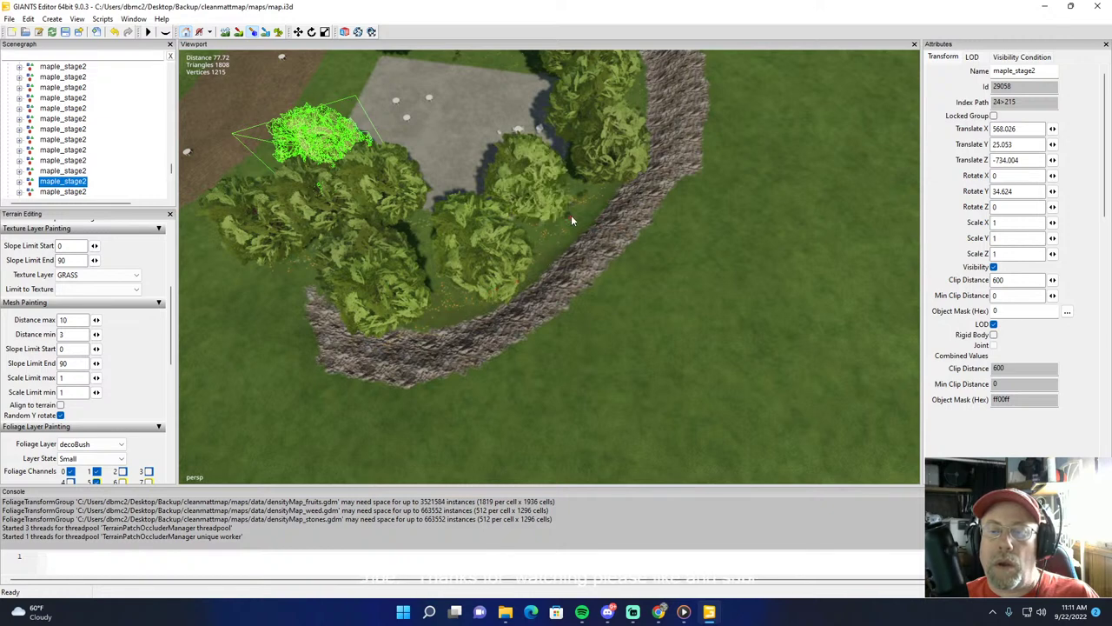
click(554, 258)
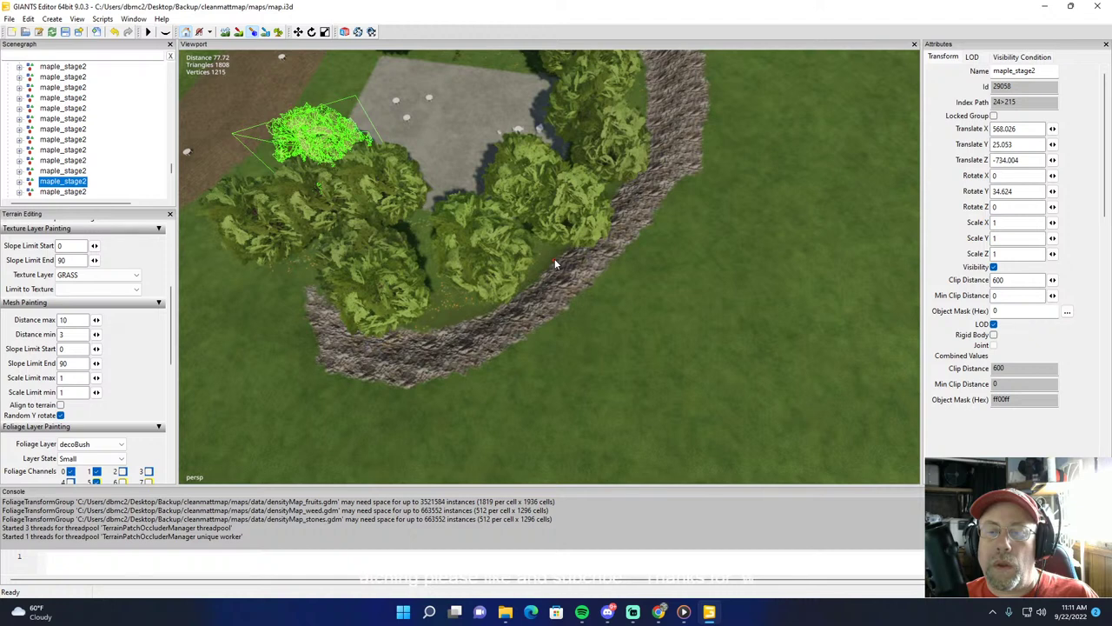
click(460, 341)
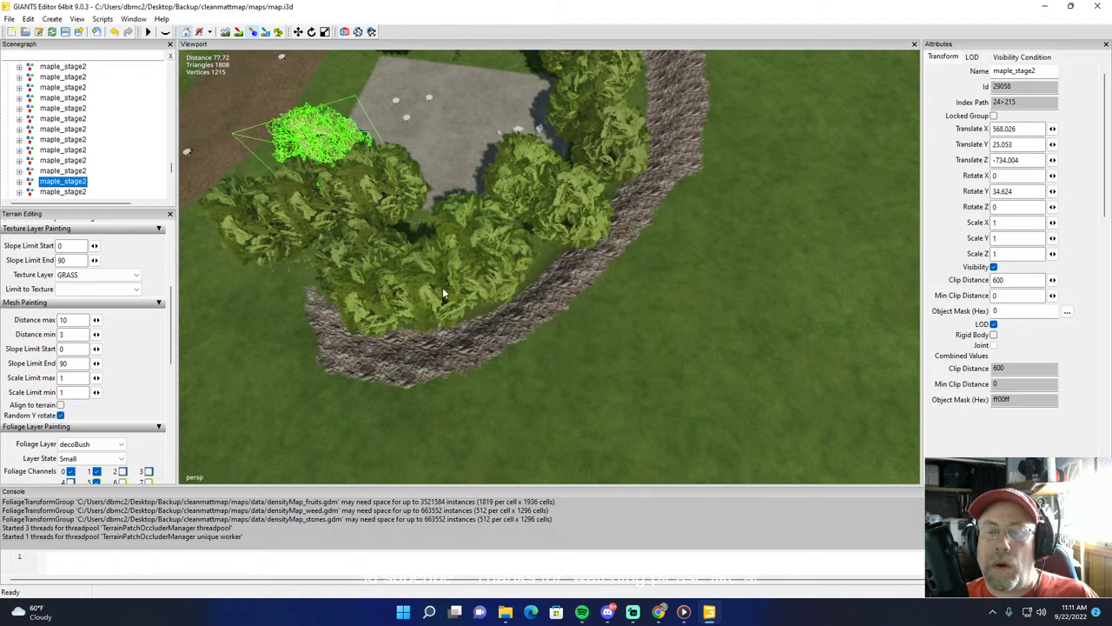
click(278, 32)
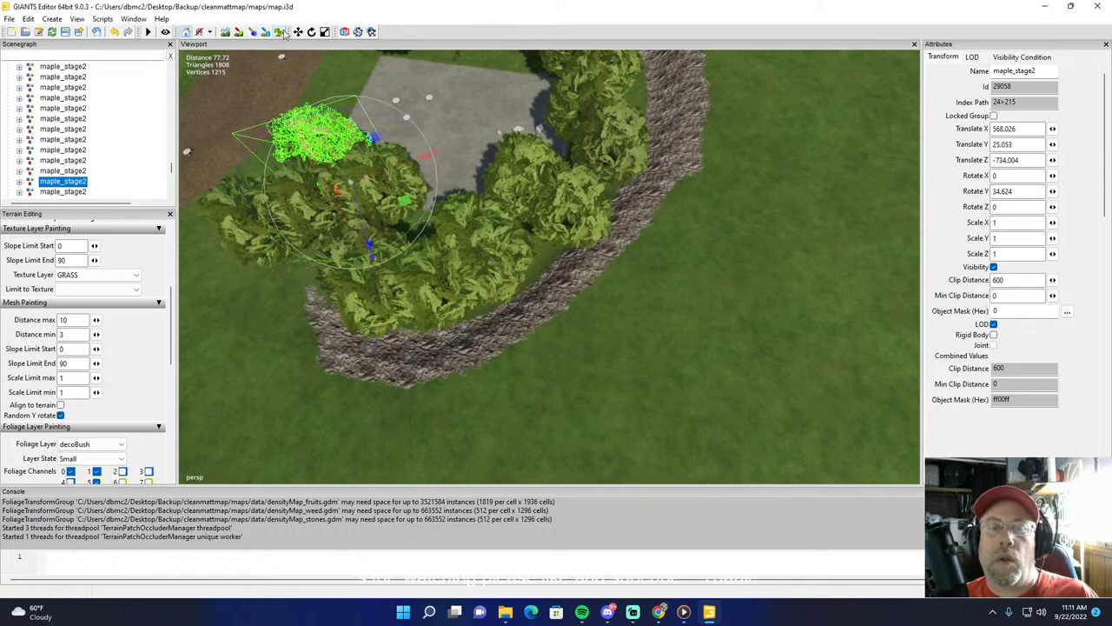
click(278, 32)
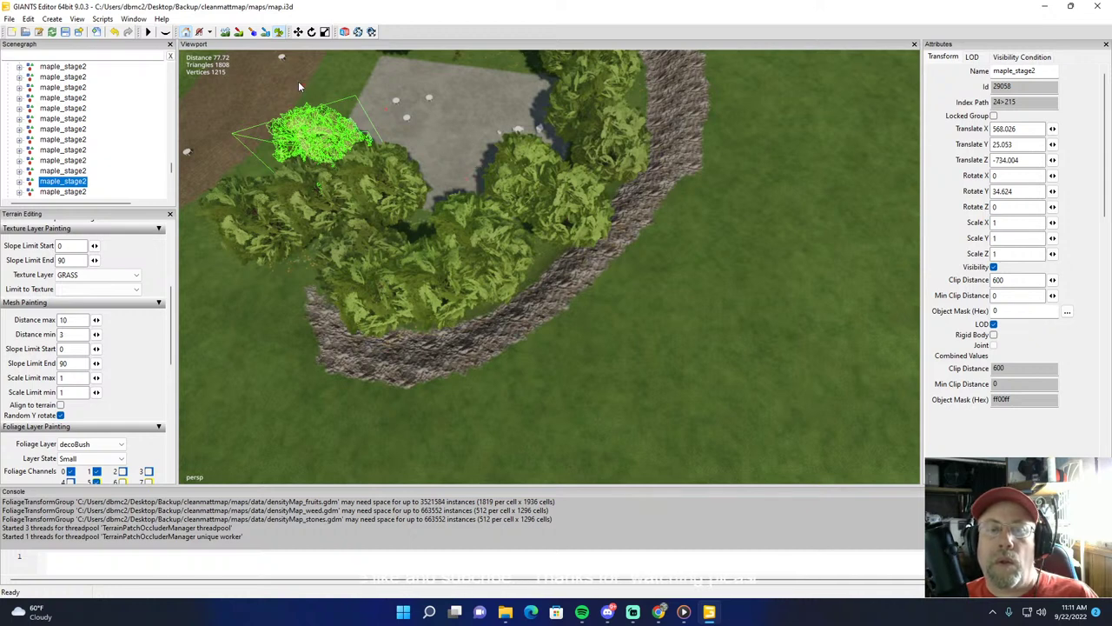
click(139, 78)
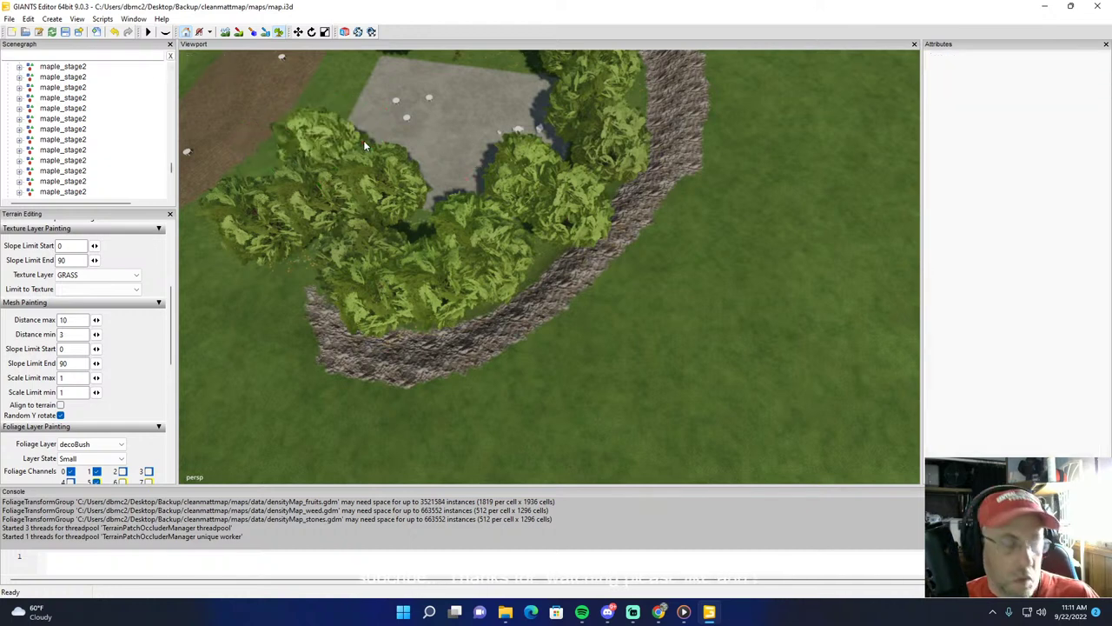
click(278, 33)
Step: Move the rear one of the two maples on the pad onto the grass, to Translate X 599.32 and Translate Z -730.839
alt+drag(487, 213, 426, 207)
scroll(426, 207, up, 3)
scroll(416, 153, up, 8)
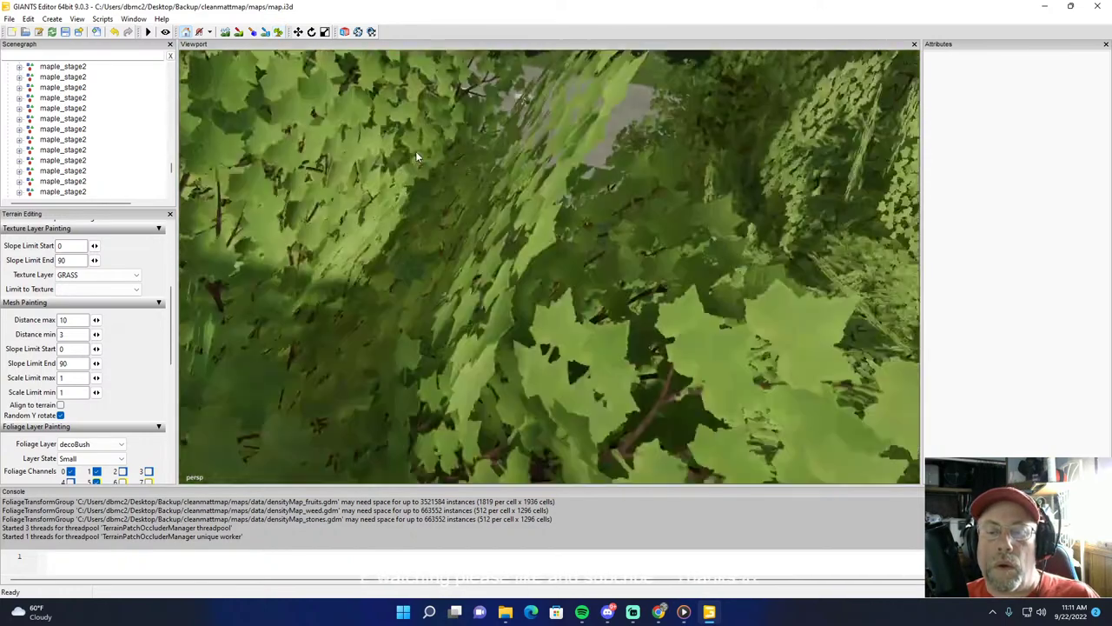
alt+drag(416, 153, 749, 138)
scroll(533, 151, up, 3)
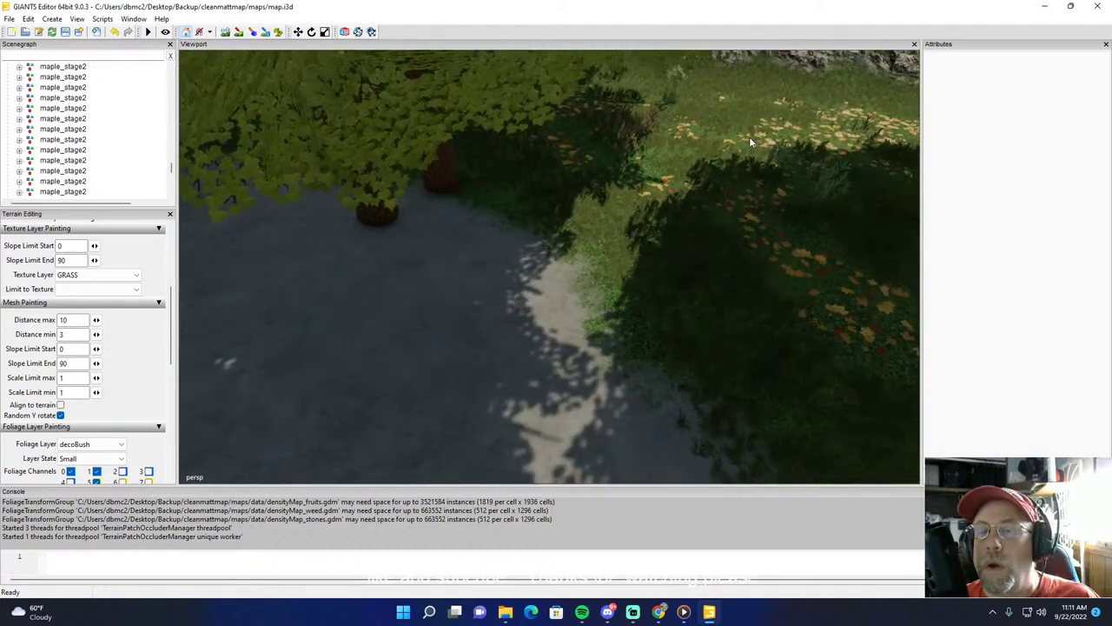
click(388, 178)
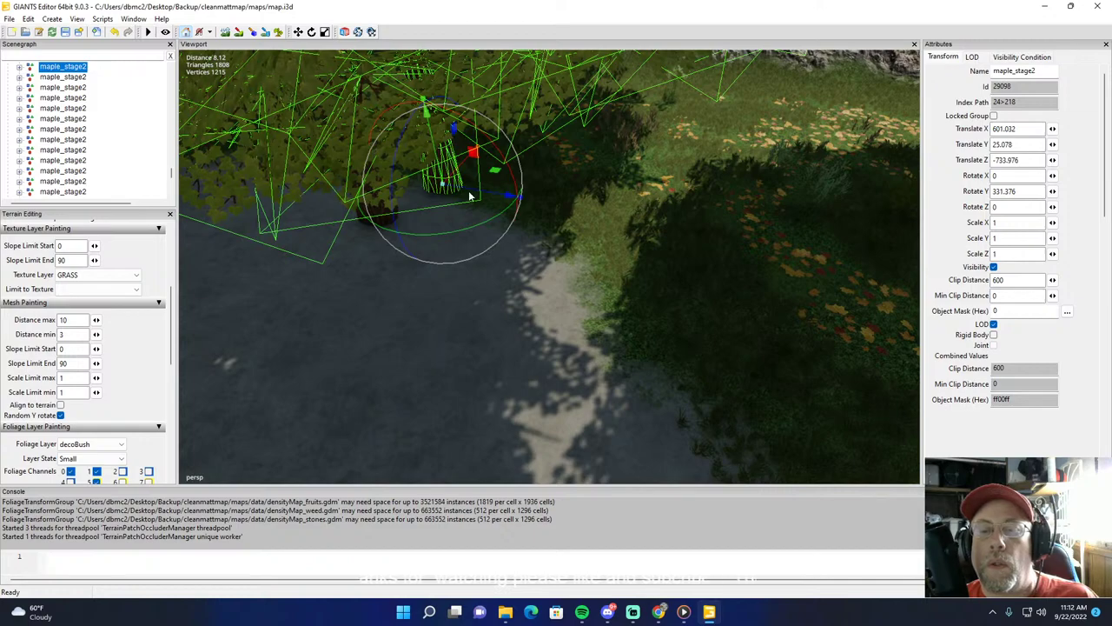
drag(472, 188, 647, 218)
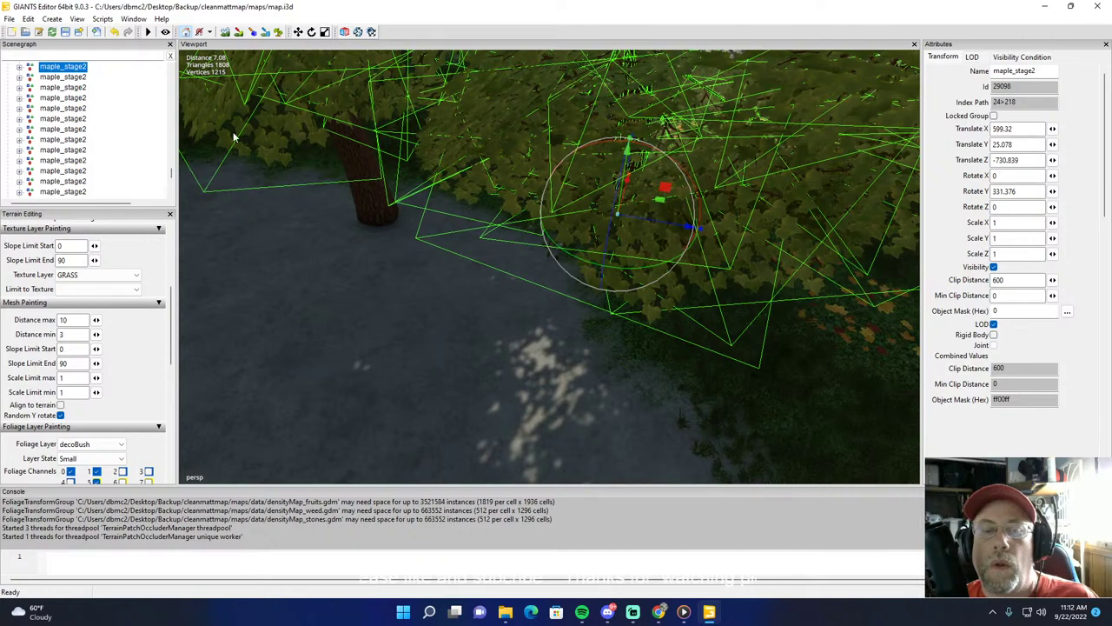
Step: Move the other maple standing on the concrete onto the grass beside the pad, and save the map scene
click(143, 137)
alt+drag(200, 141, 278, 147)
scroll(275, 140, up, 3)
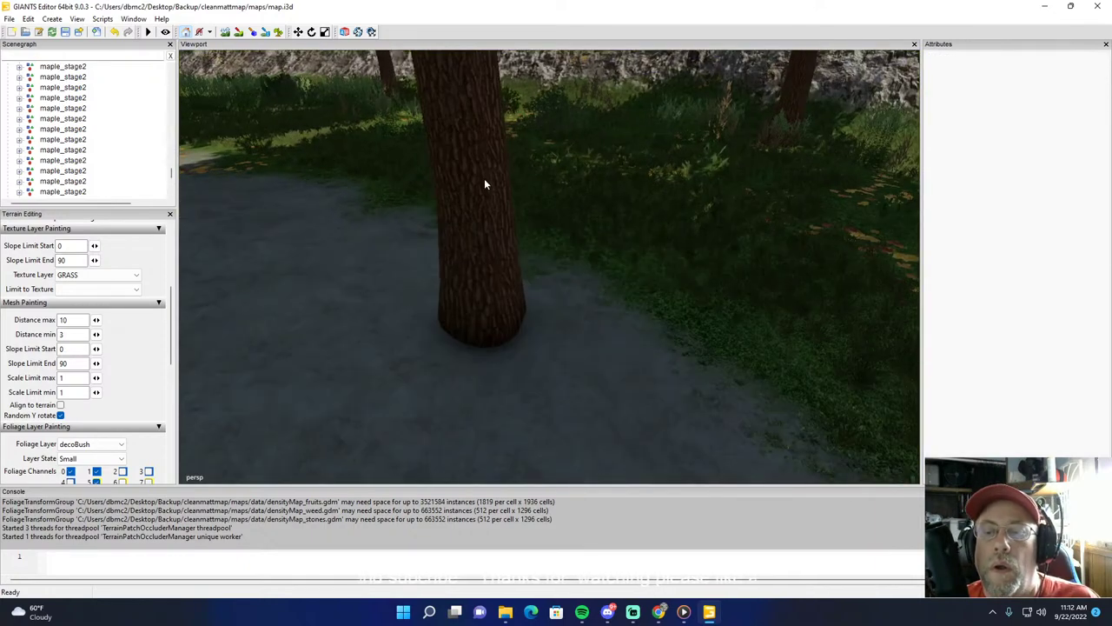
click(484, 179)
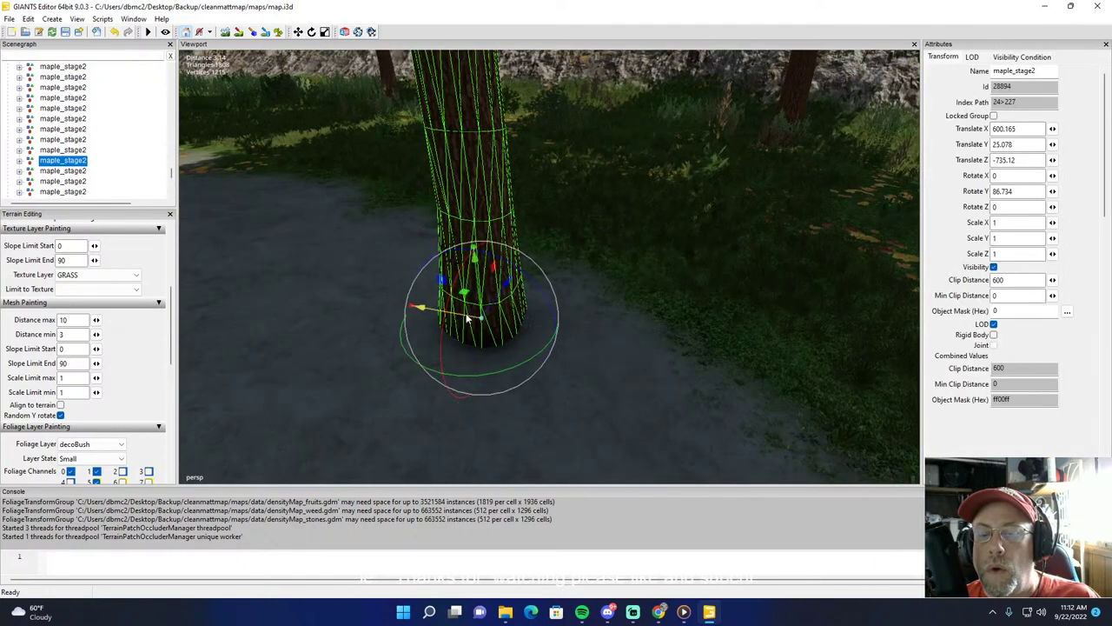
drag(467, 319, 617, 137)
click(132, 144)
scroll(313, 163, down, 10)
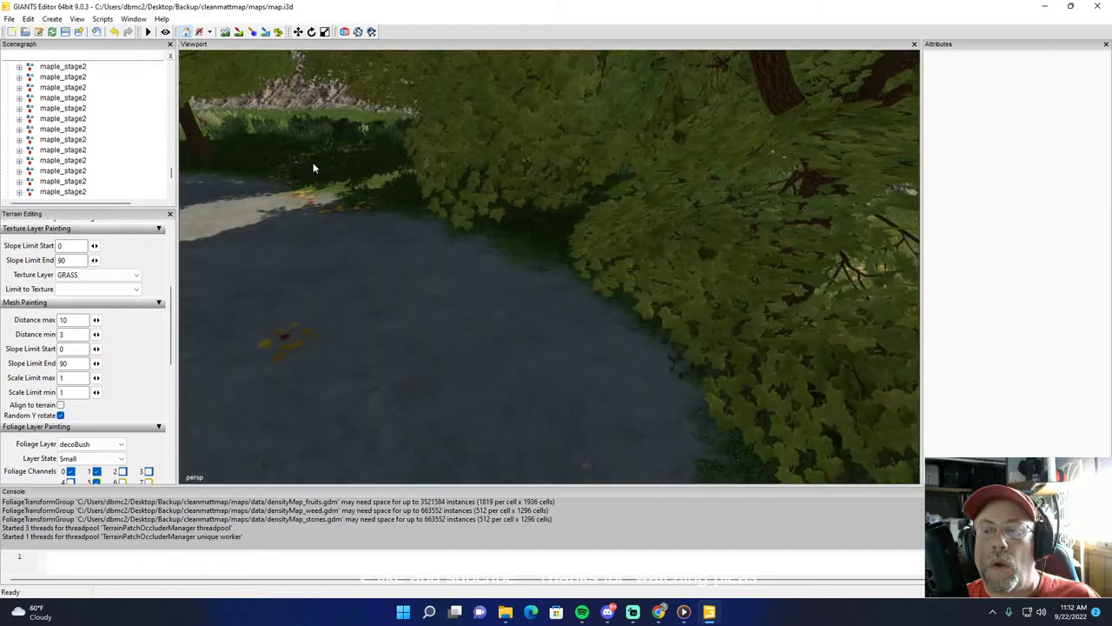
scroll(455, 364, down, 6)
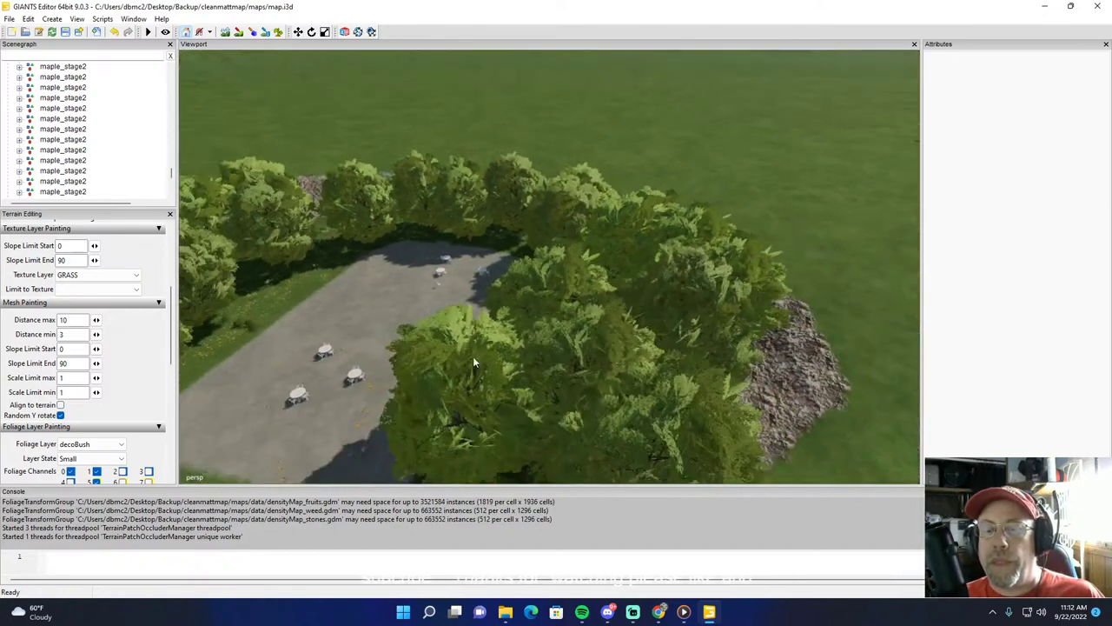
scroll(458, 338, down, 6)
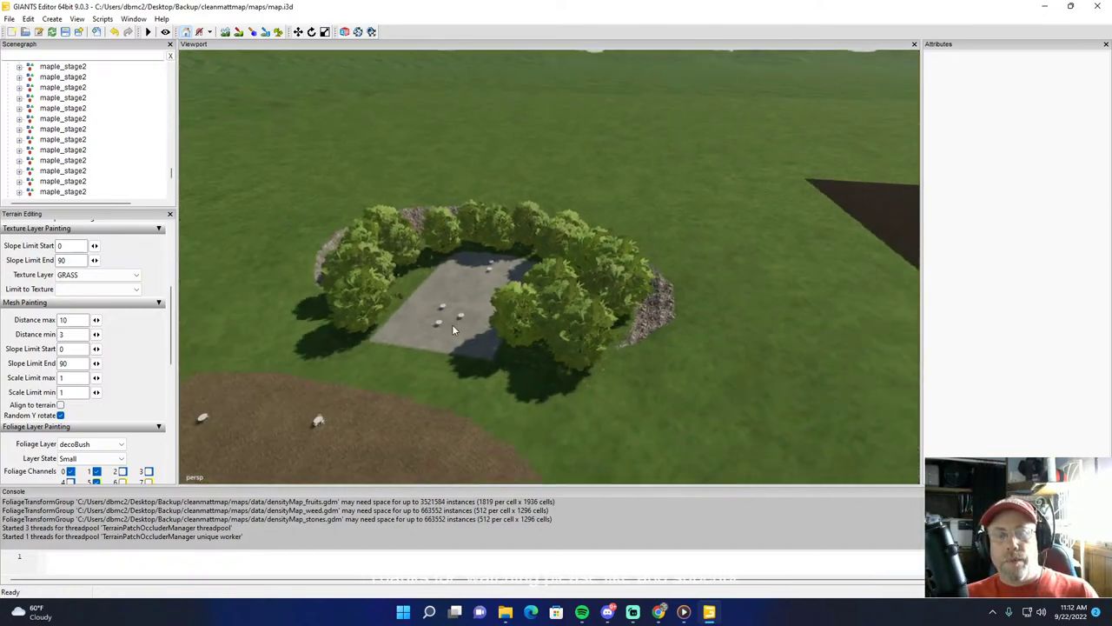
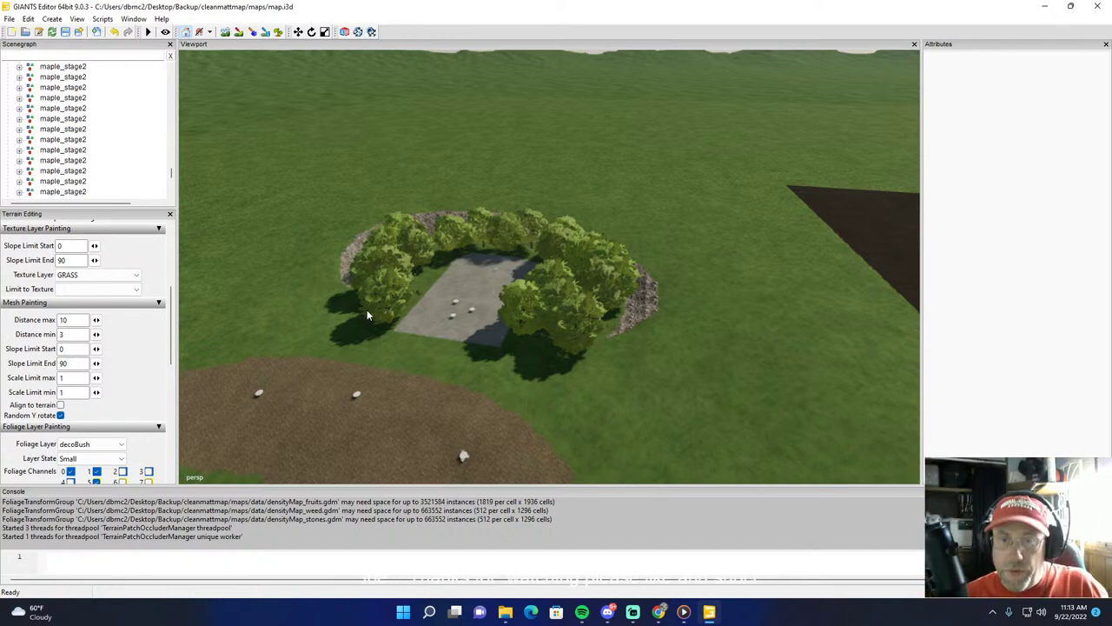
click(65, 32)
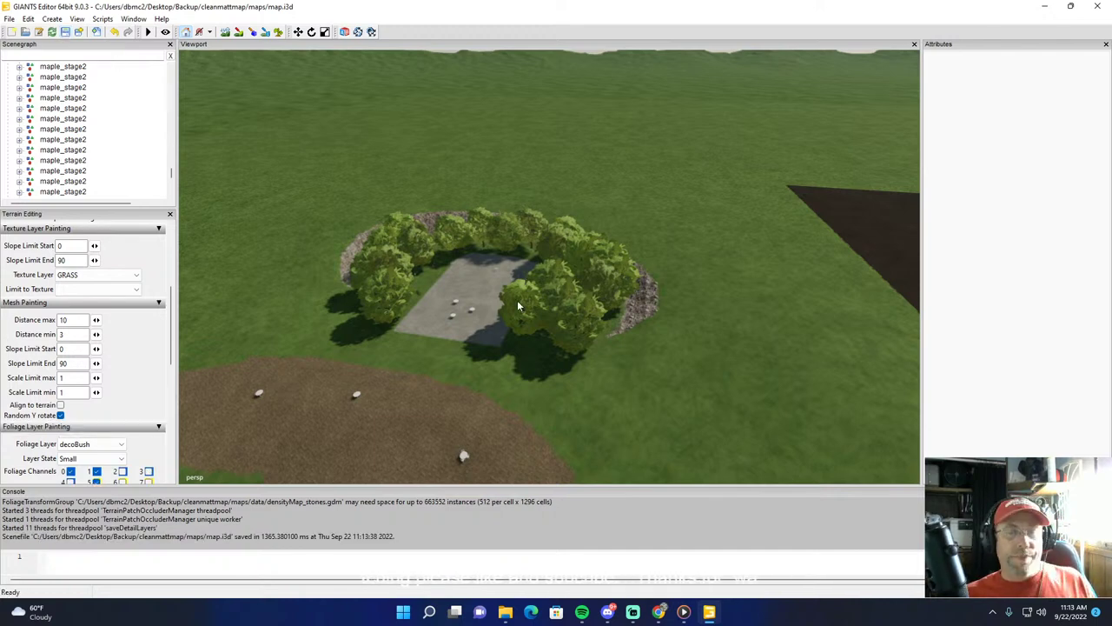
Step: Switch foliage painting to the groundFoliage layer and look through its available layer states
alt+drag(572, 395, 639, 423)
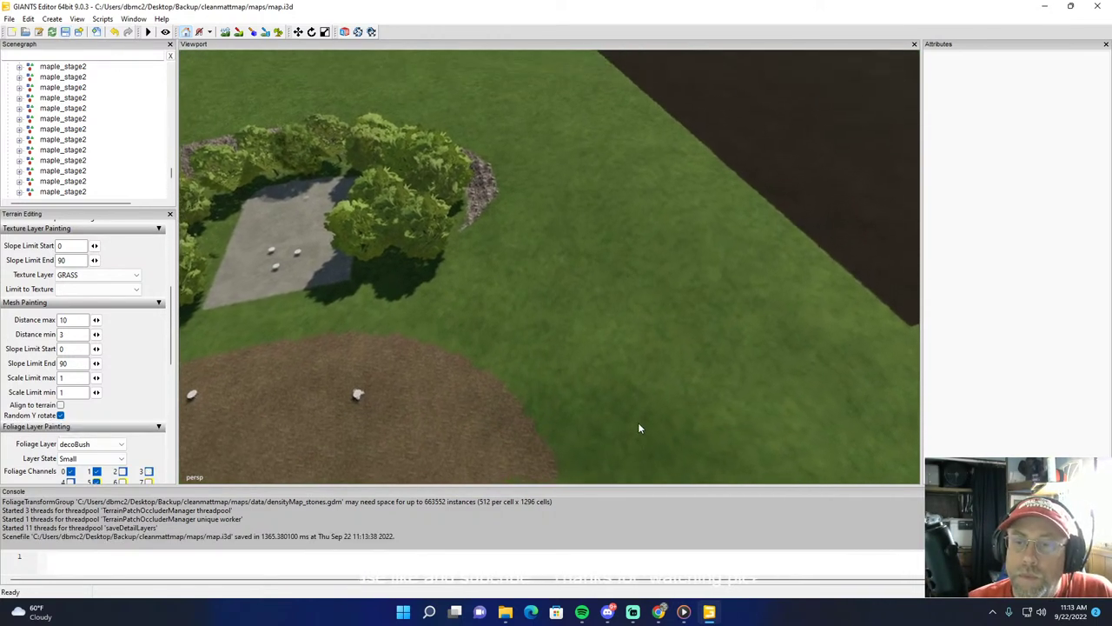
right_drag(638, 427, 540, 359)
key(w)
key(w)
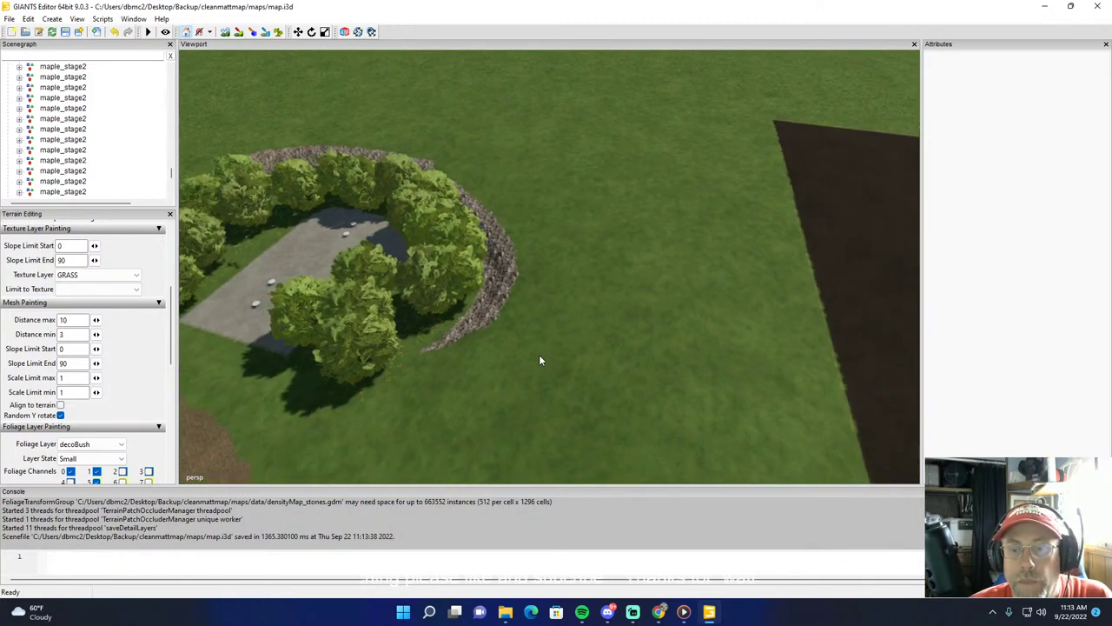
click(279, 33)
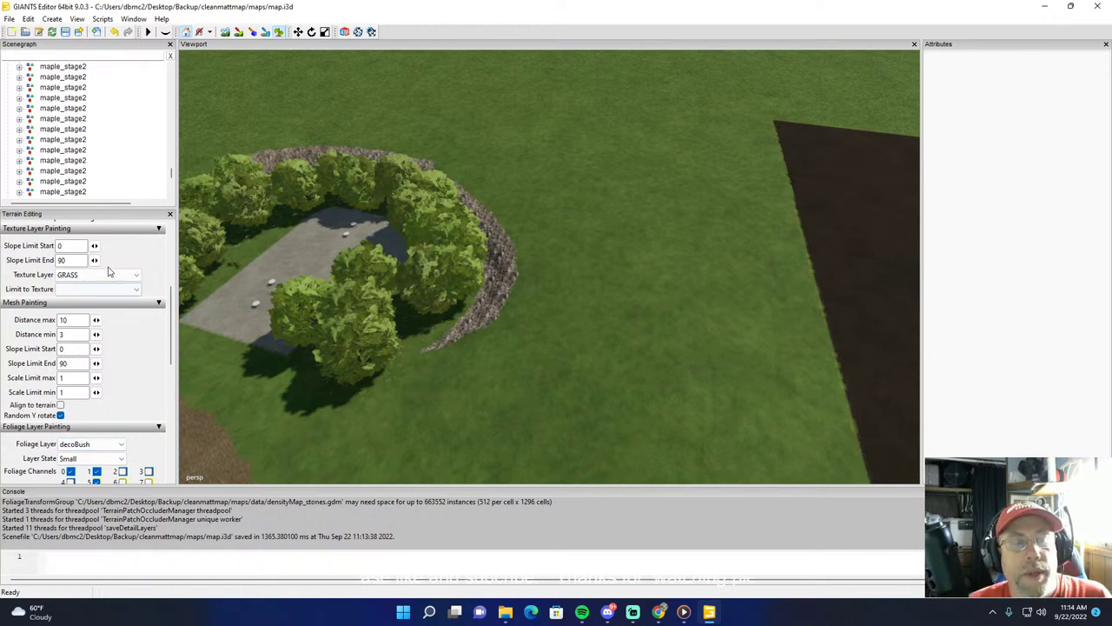
scroll(144, 345, down, 3)
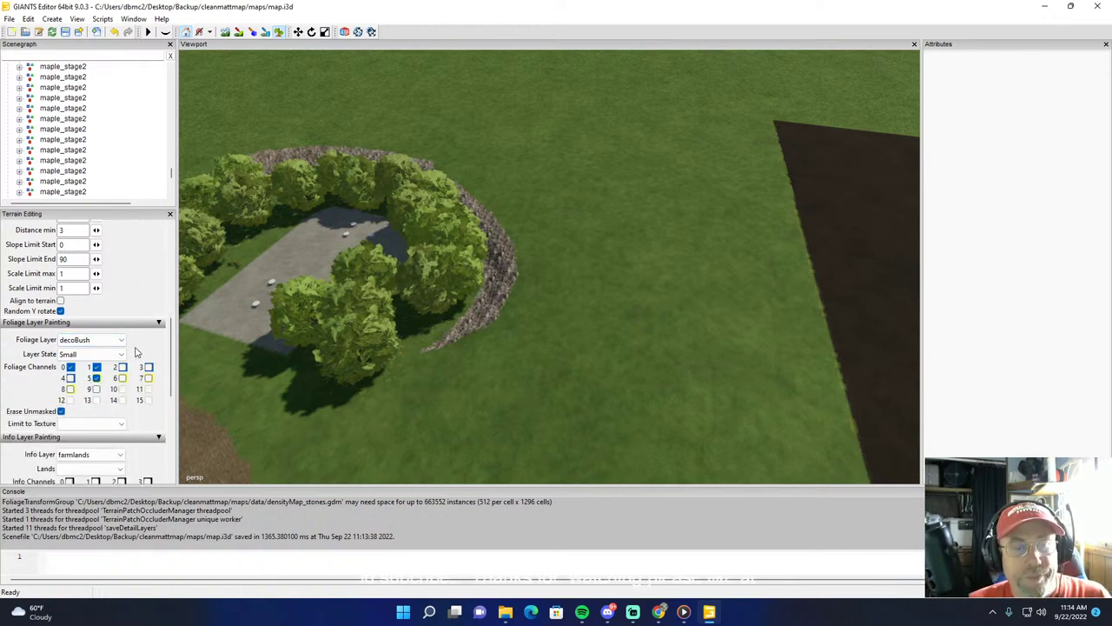
click(89, 340)
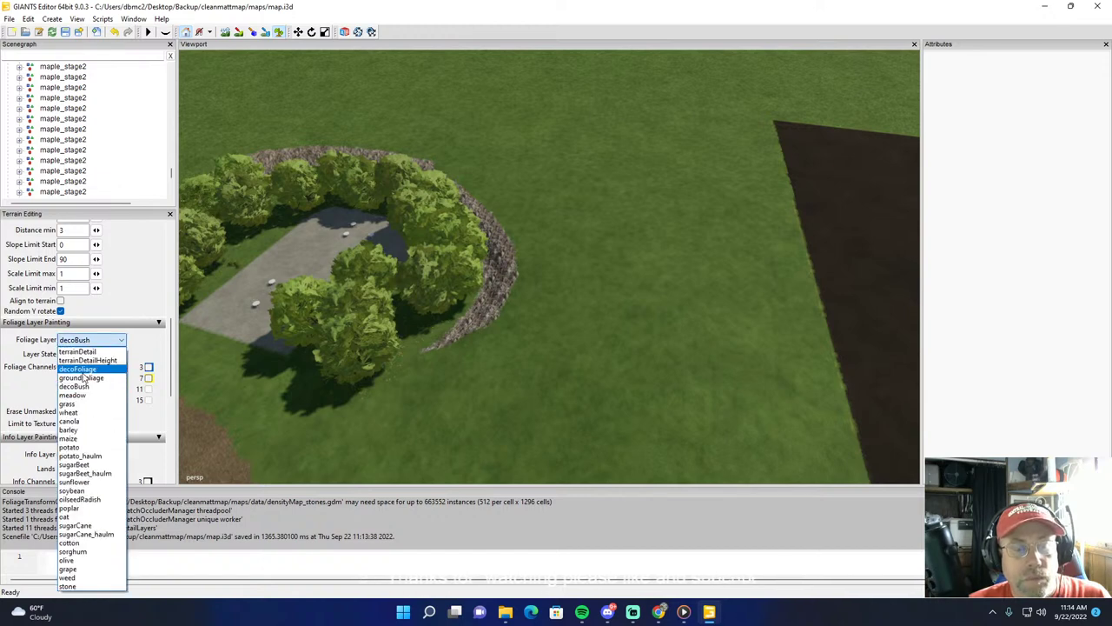
click(85, 379)
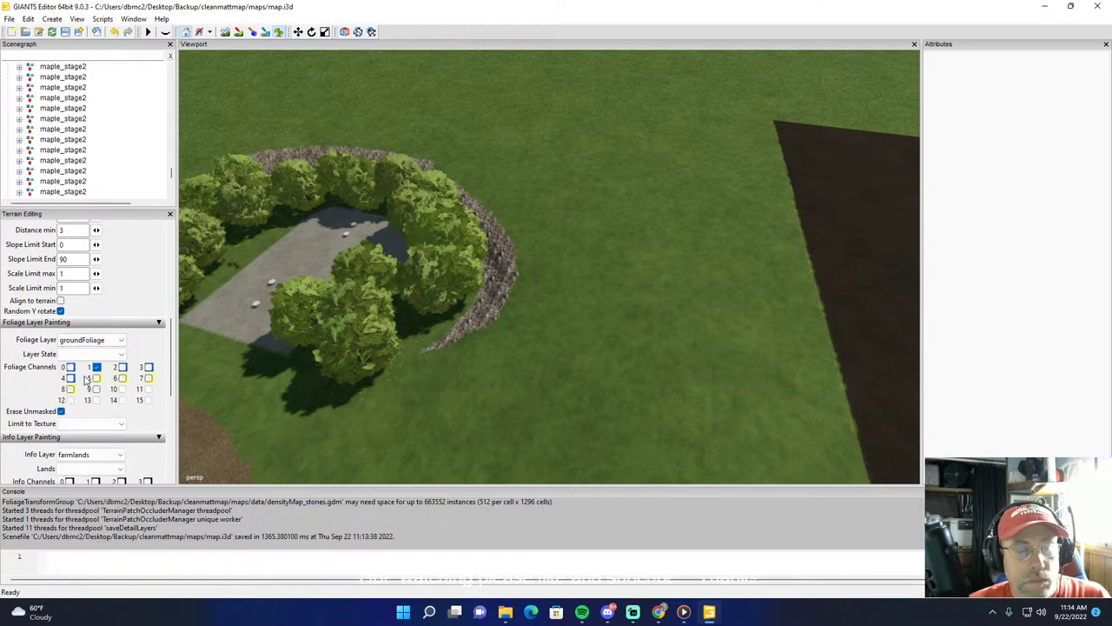
click(84, 356)
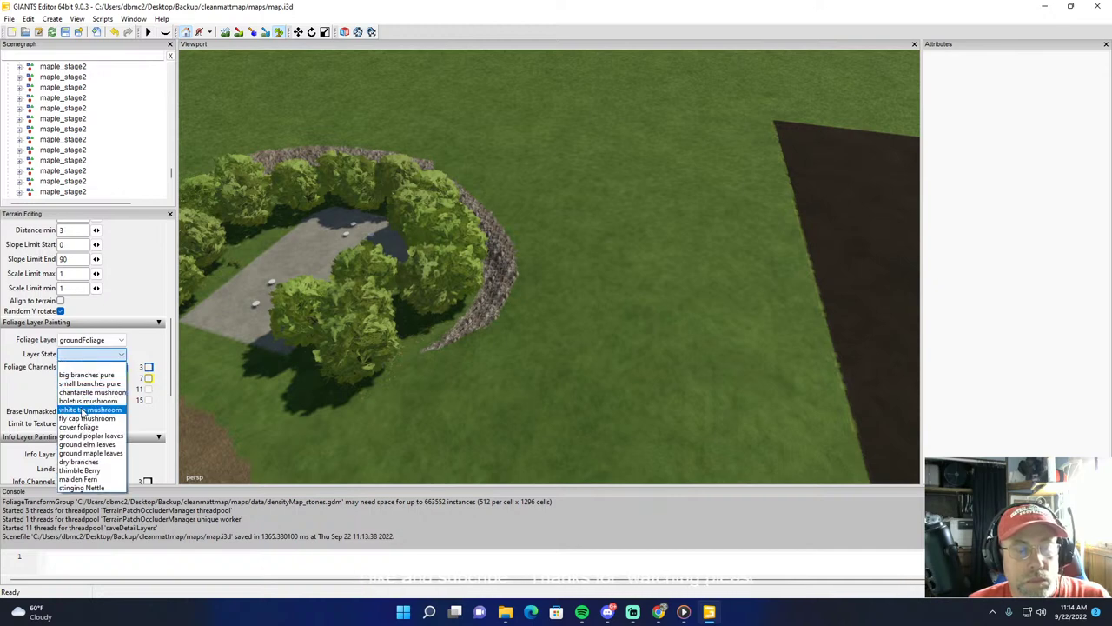
click(159, 340)
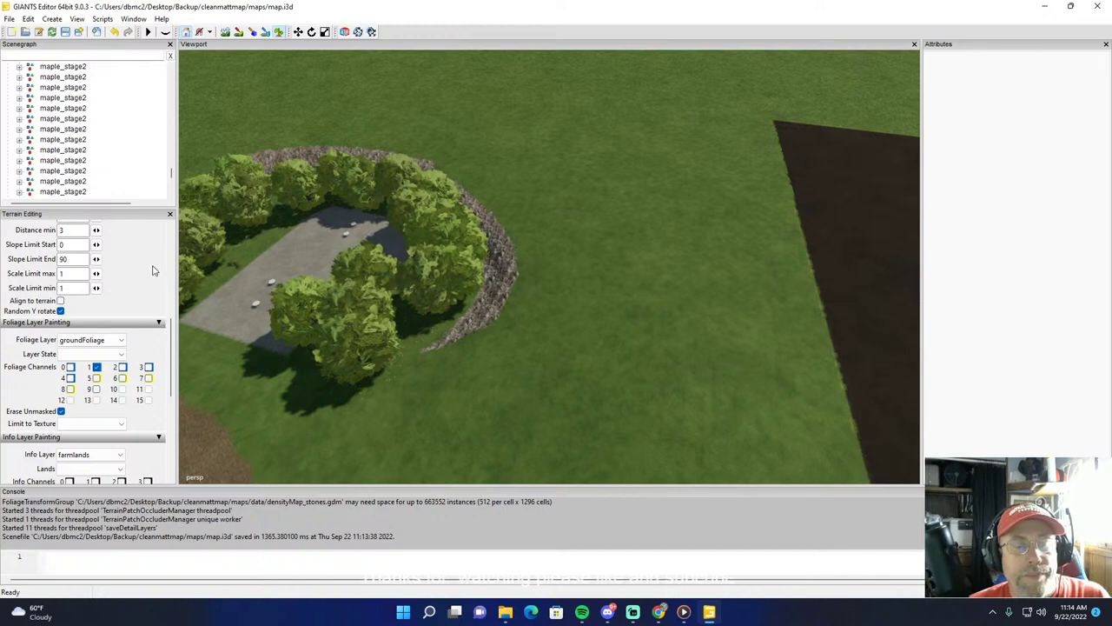
Step: Set the texture layer to FOREST_NEEDLES and paint a strip on the grass along one end of the rock band's outer edge
scroll(139, 268, up, 2)
click(96, 240)
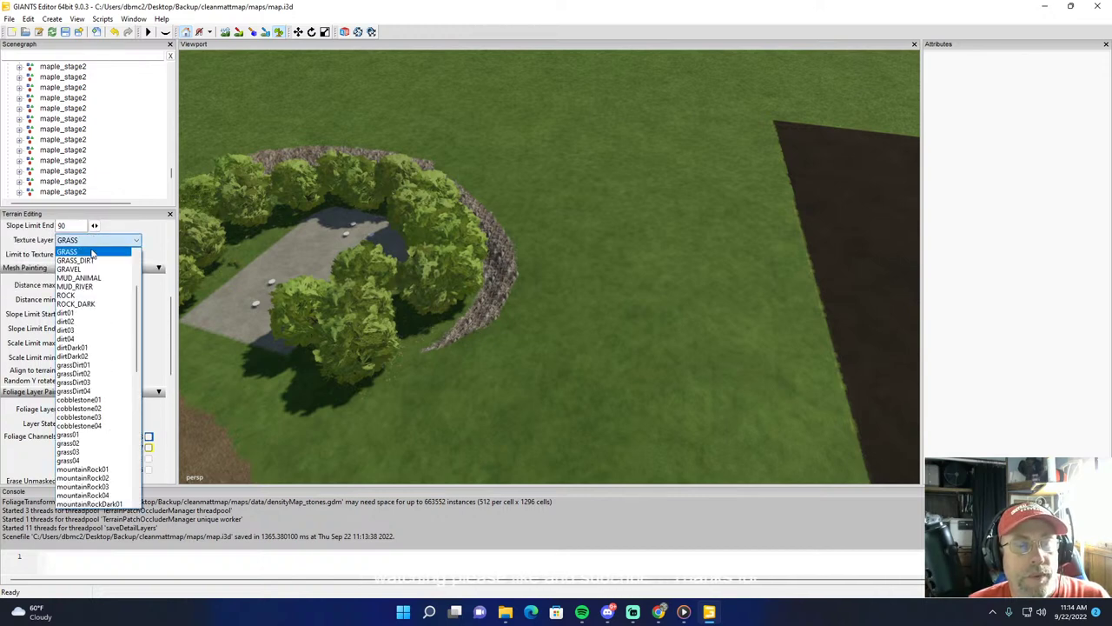
scroll(87, 325, up, 5)
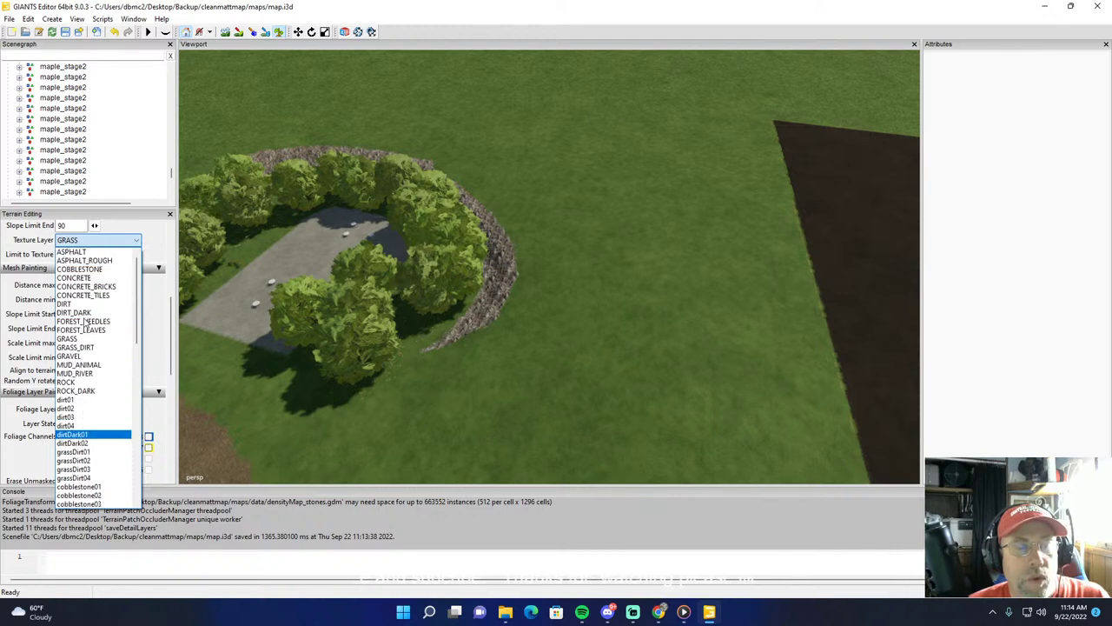
click(84, 322)
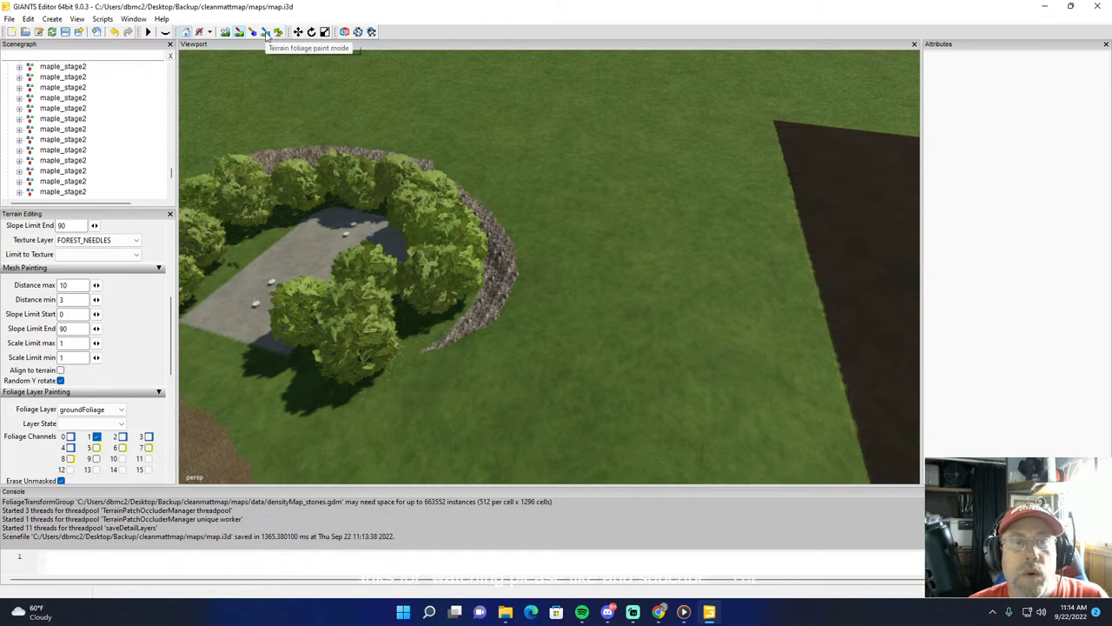
click(239, 32)
mouse_move(483, 206)
alt+mouse_down()
mouse_move(427, 206)
mouse_move(406, 183)
mouse_move(605, 246)
alt+mouse_up()
scroll(426, 201, up, 3)
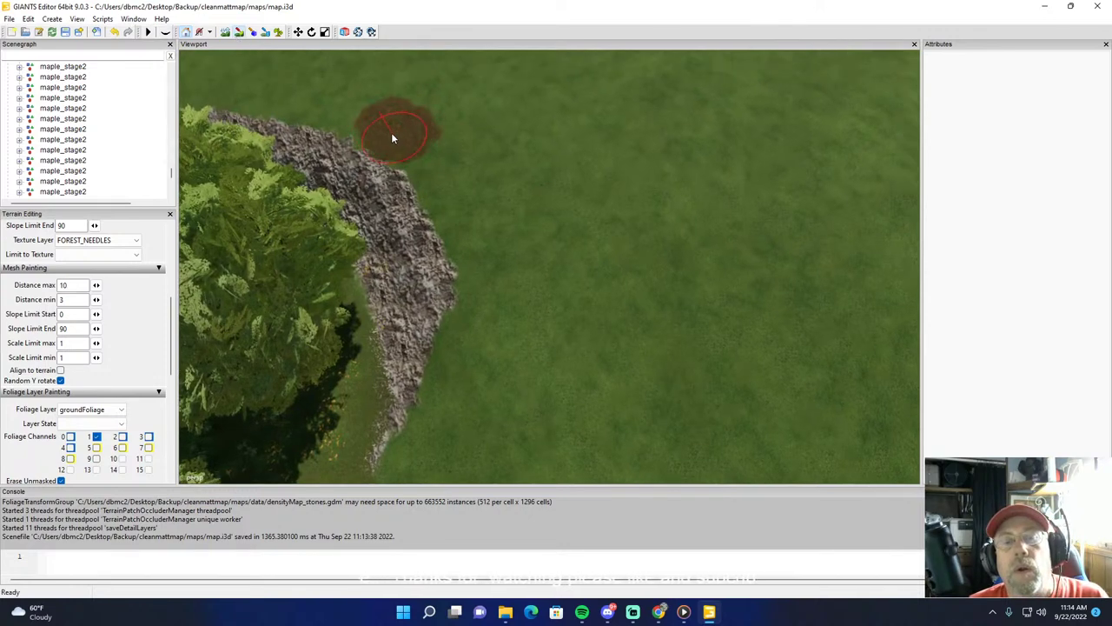
mouse_move(392, 139)
mouse_down()
mouse_move(440, 174)
mouse_move(484, 253)
mouse_move(492, 321)
mouse_up()
mouse_move(481, 333)
mouse_down()
mouse_move(445, 440)
mouse_move(424, 462)
mouse_move(448, 423)
mouse_up()
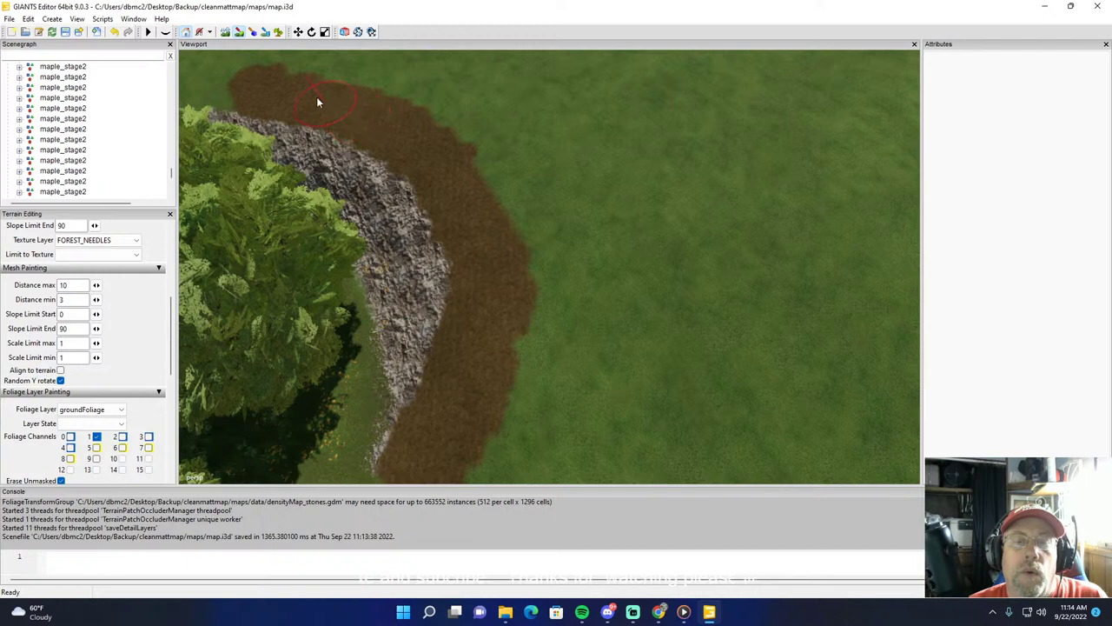
Step: Extend the FOREST_NEEDLES strip along the outer side of the rock band toward its rear curve
click(238, 32)
alt+drag(357, 100, 243, 94)
right_drag(241, 93, 454, 159)
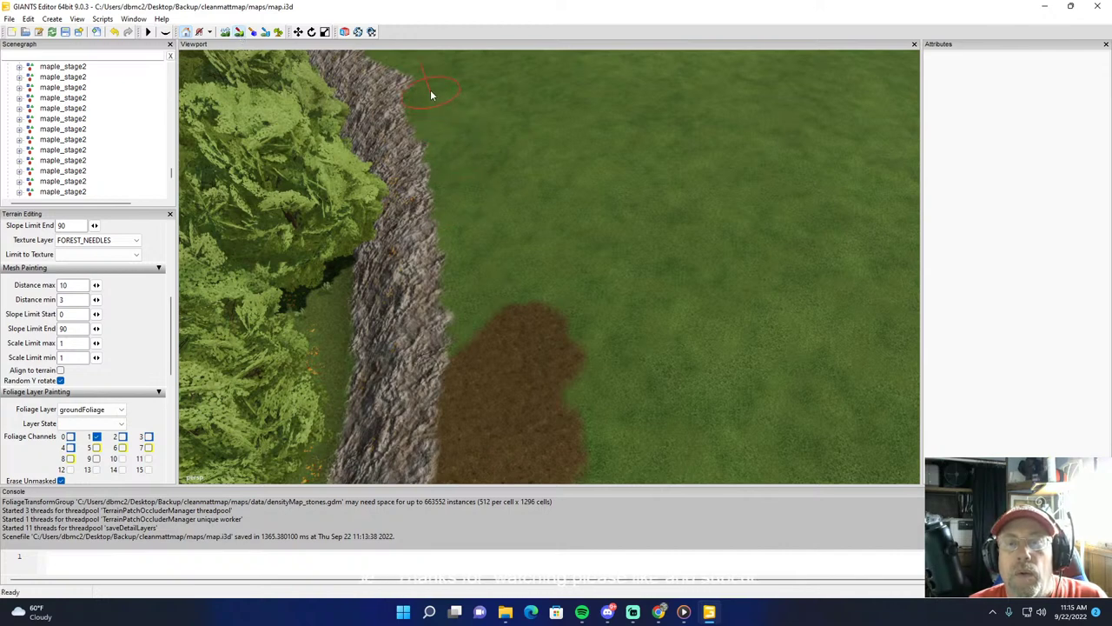
mouse_move(431, 94)
mouse_down()
mouse_move(468, 198)
mouse_move(462, 182)
mouse_move(488, 321)
mouse_up()
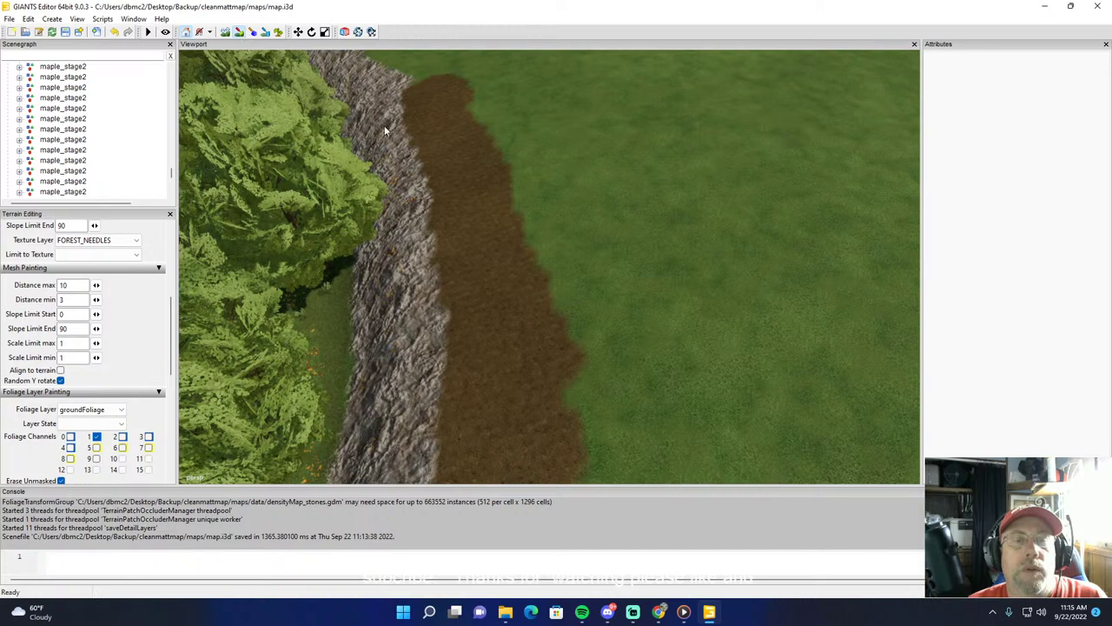
alt+drag(385, 127, 340, 146)
right_drag(339, 150, 501, 278)
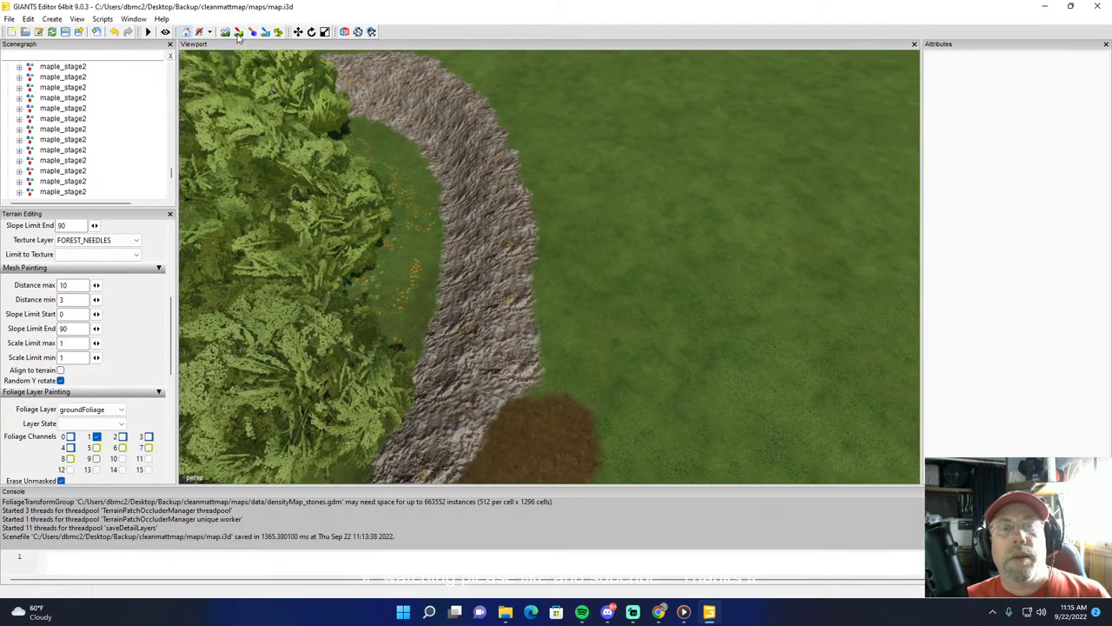
mouse_move(490, 82)
mouse_down()
mouse_move(524, 117)
mouse_move(564, 208)
mouse_move(574, 365)
mouse_move(564, 366)
mouse_up()
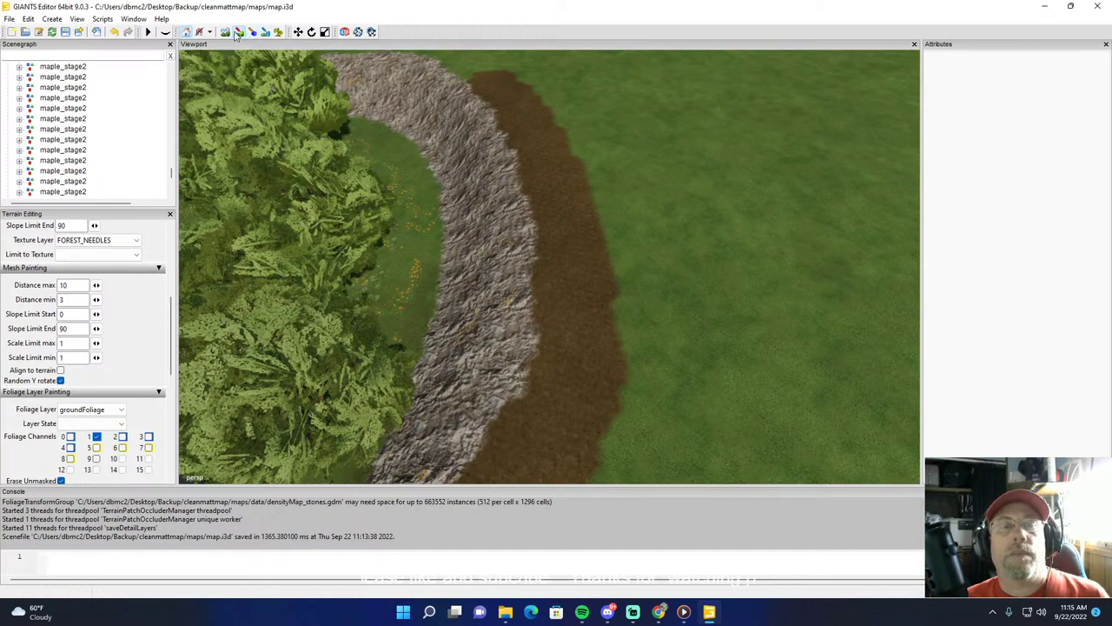
Step: Paint FOREST_NEEDLES around the rear curve of the rock band and widen the strip outward into the grass
alt+drag(526, 148, 501, 61)
scroll(501, 62, up, 5)
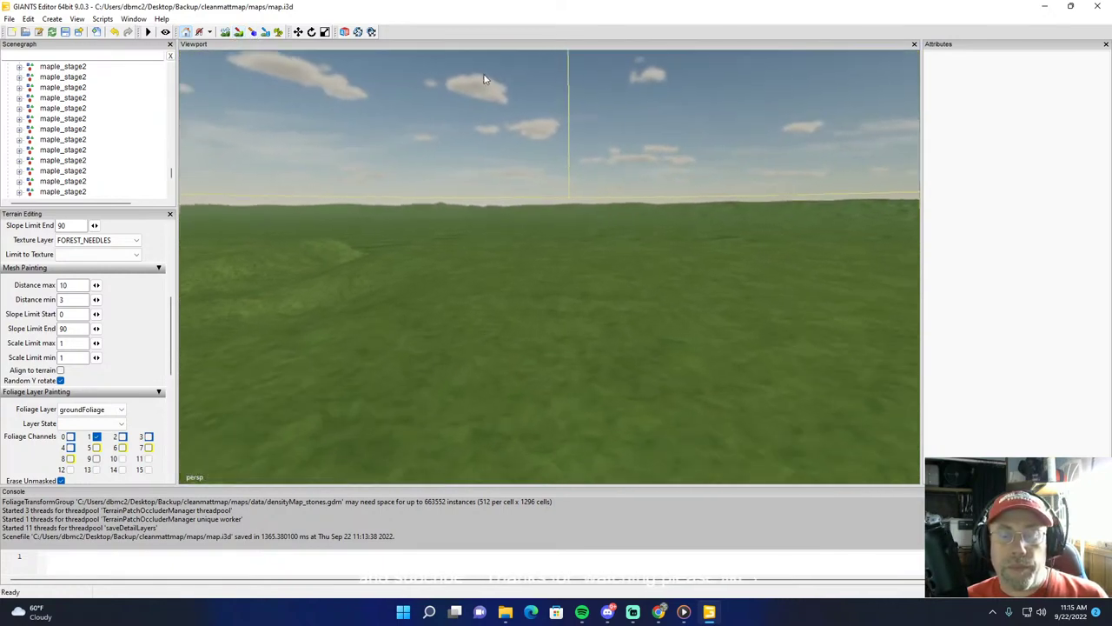
mouse_move(485, 79)
right_down()
mouse_move(473, 194)
mouse_move(498, 189)
right_up()
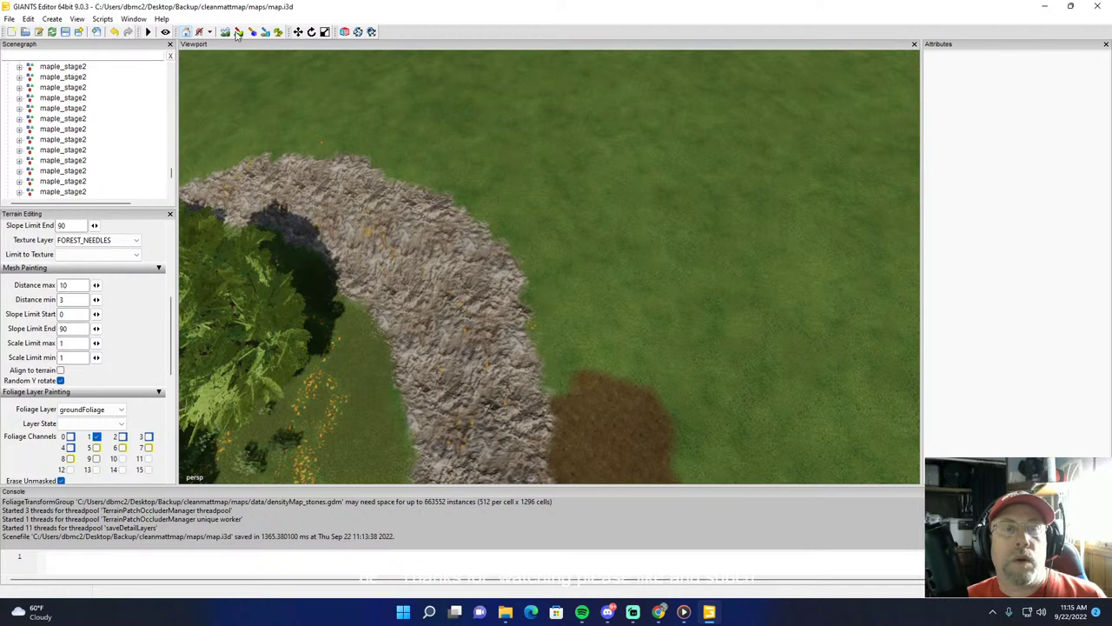
mouse_move(411, 151)
mouse_down()
mouse_move(473, 176)
mouse_move(559, 244)
mouse_move(576, 284)
mouse_move(574, 329)
mouse_move(542, 256)
mouse_up()
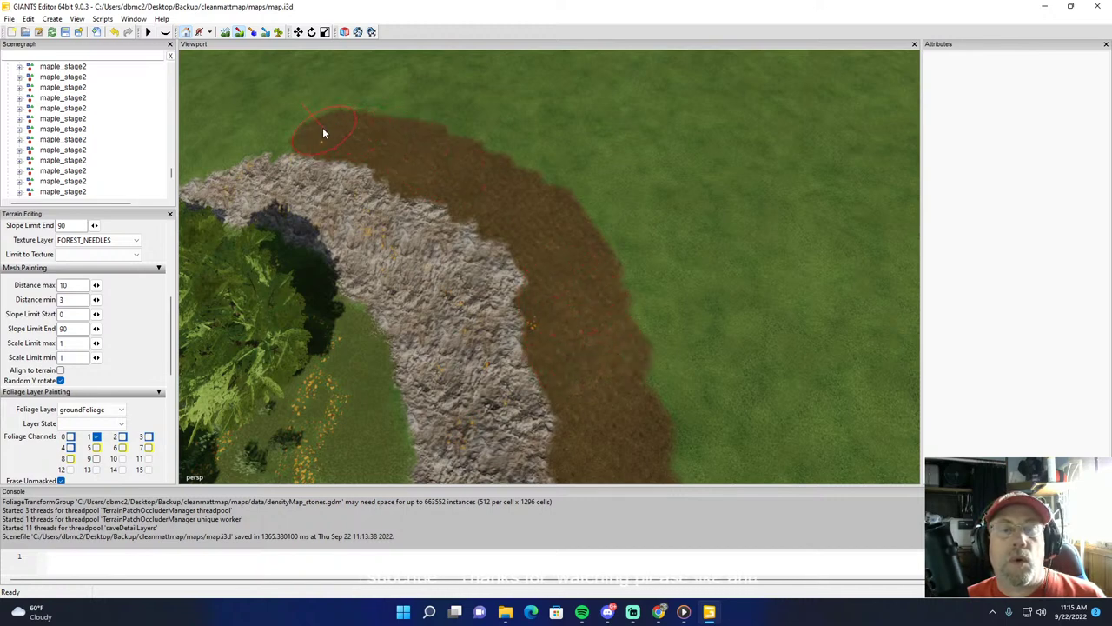
mouse_move(322, 133)
mouse_down()
mouse_move(204, 155)
mouse_move(243, 122)
mouse_move(343, 117)
mouse_up()
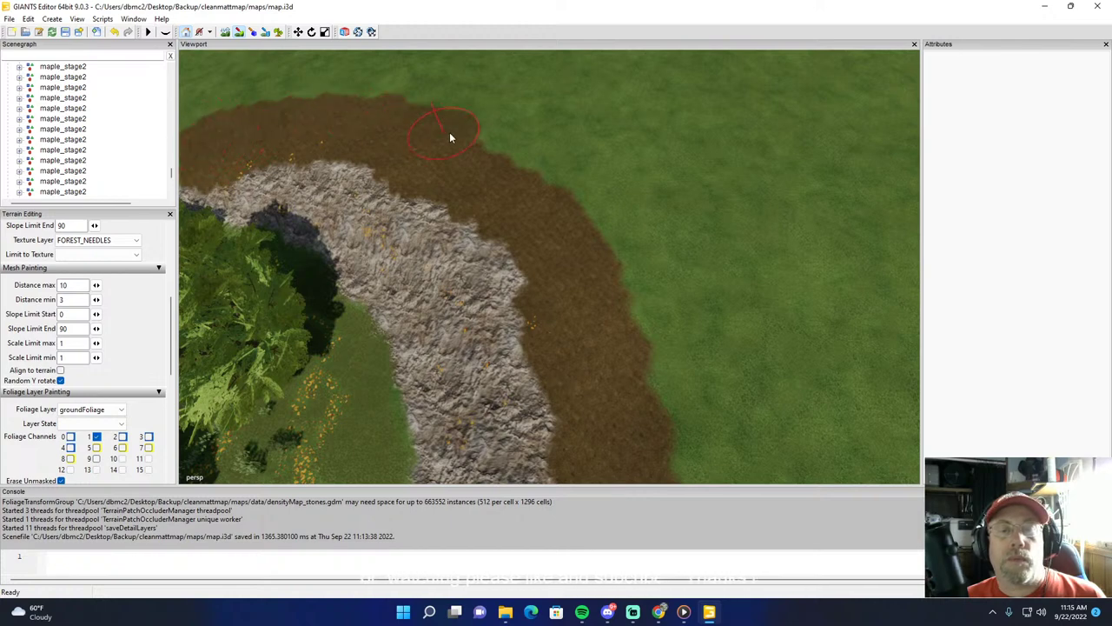
mouse_move(449, 135)
mouse_down()
mouse_move(545, 185)
mouse_move(616, 281)
mouse_move(647, 399)
mouse_up()
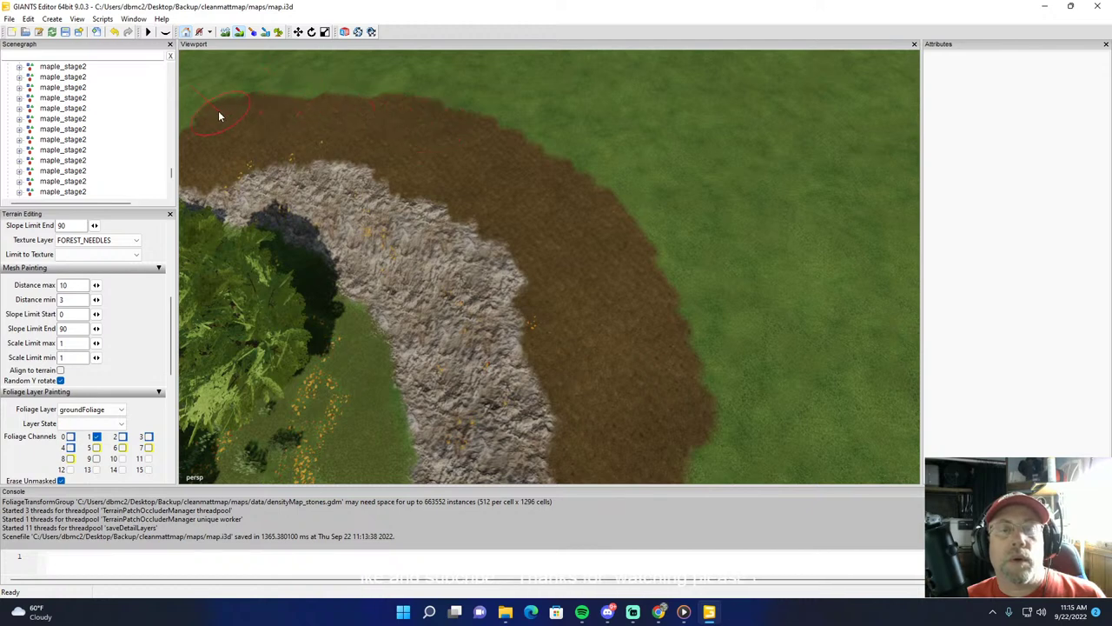
mouse_move(549, 203)
mouse_down()
mouse_move(661, 376)
mouse_move(663, 442)
mouse_up()
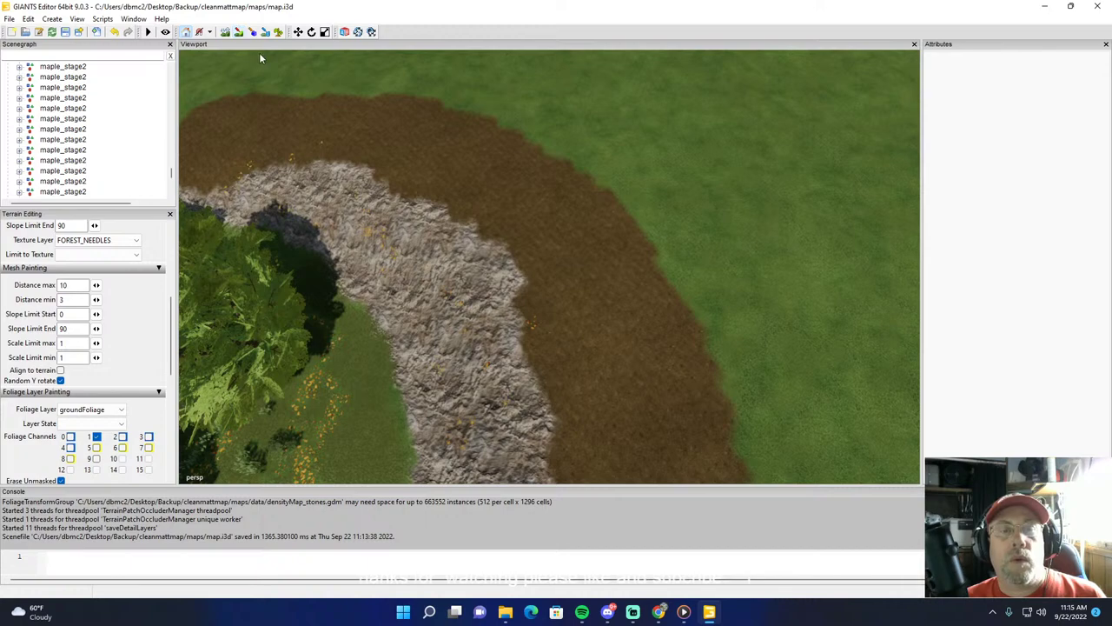
Step: Widen the narrow stretches of the FOREST_NEEDLES strip behind the rock band into an even, broad bed
scroll(405, 124, down, 2)
mouse_move(357, 109)
alt+mouse_down()
mouse_move(586, 140)
mouse_move(711, 130)
alt+mouse_up()
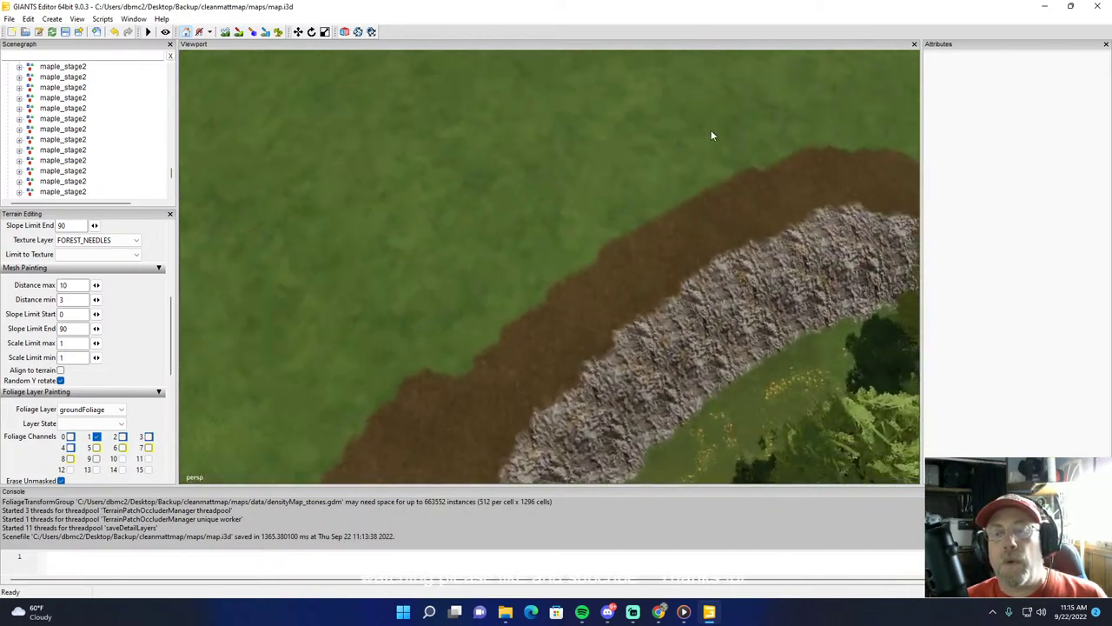
mouse_move(711, 135)
right_down()
mouse_move(581, 139)
mouse_move(554, 159)
mouse_move(557, 143)
right_up()
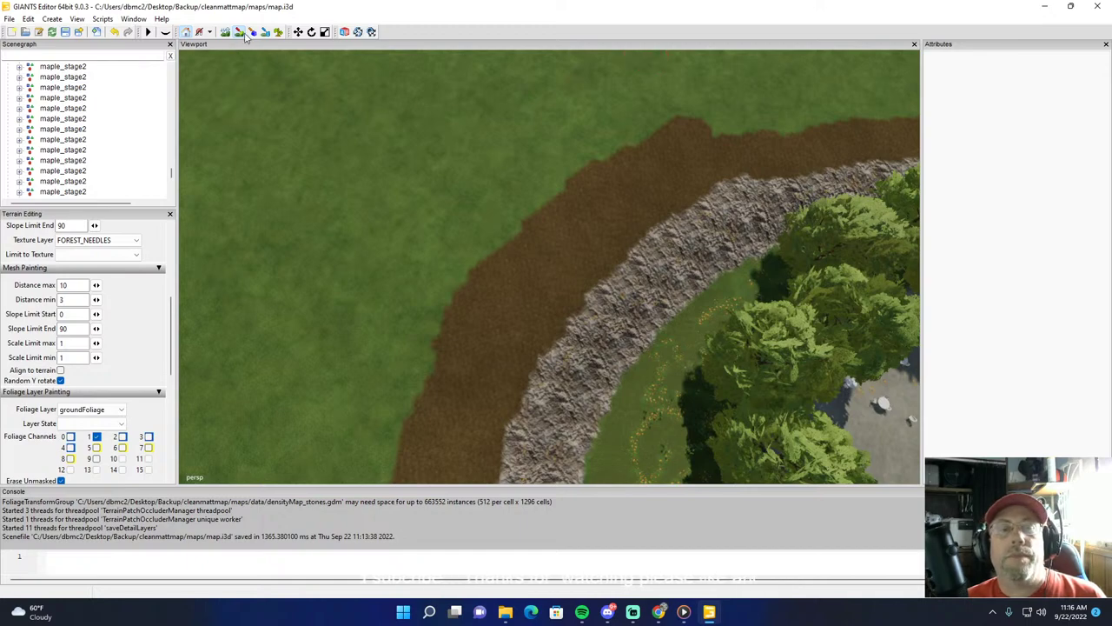
alt+drag(295, 85, 488, 78)
right_drag(487, 84, 551, 127)
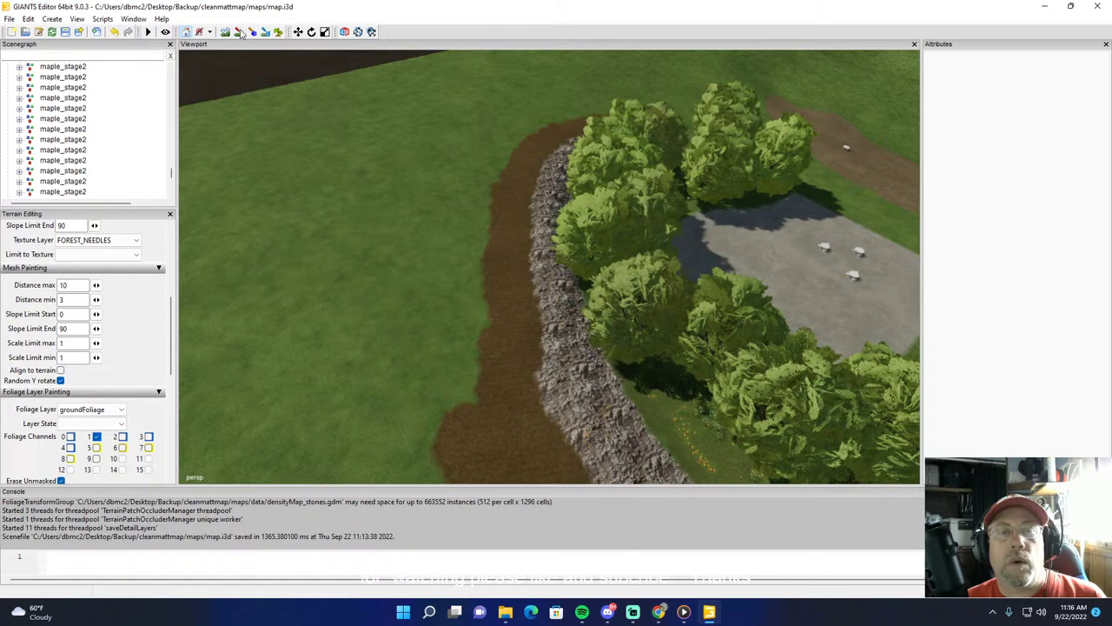
mouse_move(521, 142)
mouse_down()
mouse_move(480, 209)
mouse_move(473, 316)
mouse_up()
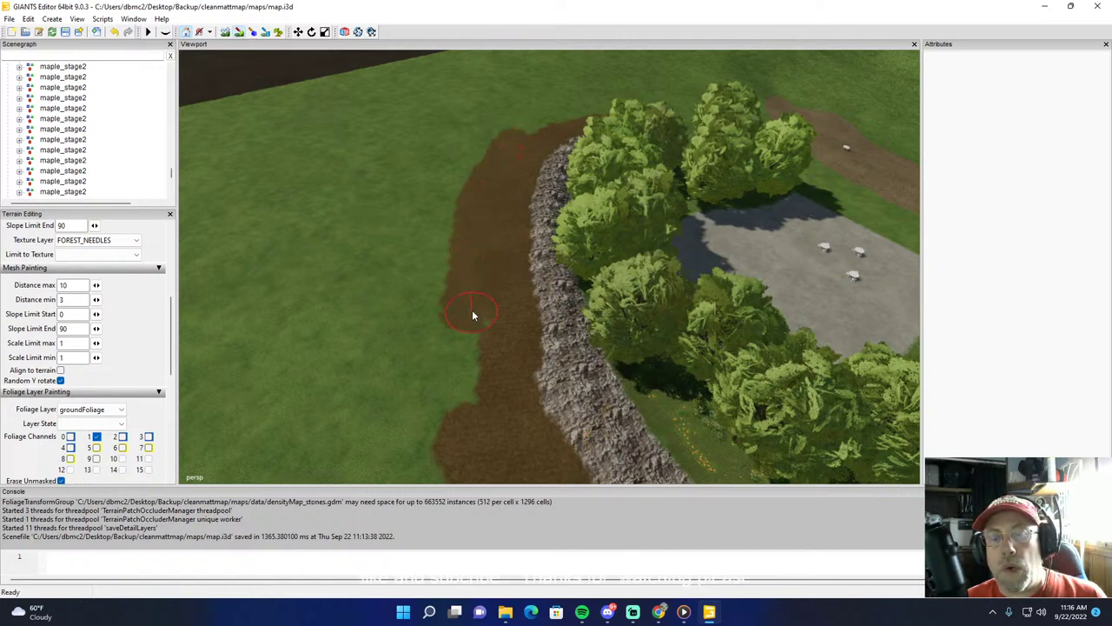
mouse_move(464, 374)
mouse_down()
mouse_move(460, 403)
mouse_move(497, 169)
mouse_move(540, 123)
mouse_move(579, 117)
mouse_up()
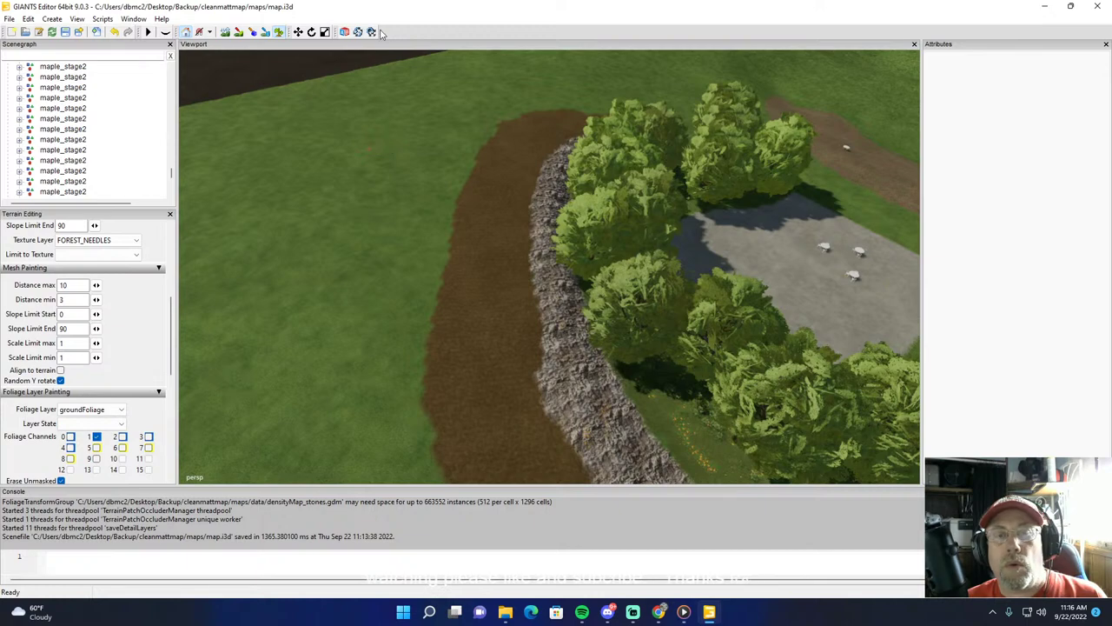
Step: Widen the FOREST_NEEDLES strip around the end tip of the rock band nearest the dirt area
alt+drag(380, 113, 500, 74)
right_drag(499, 79, 561, 158)
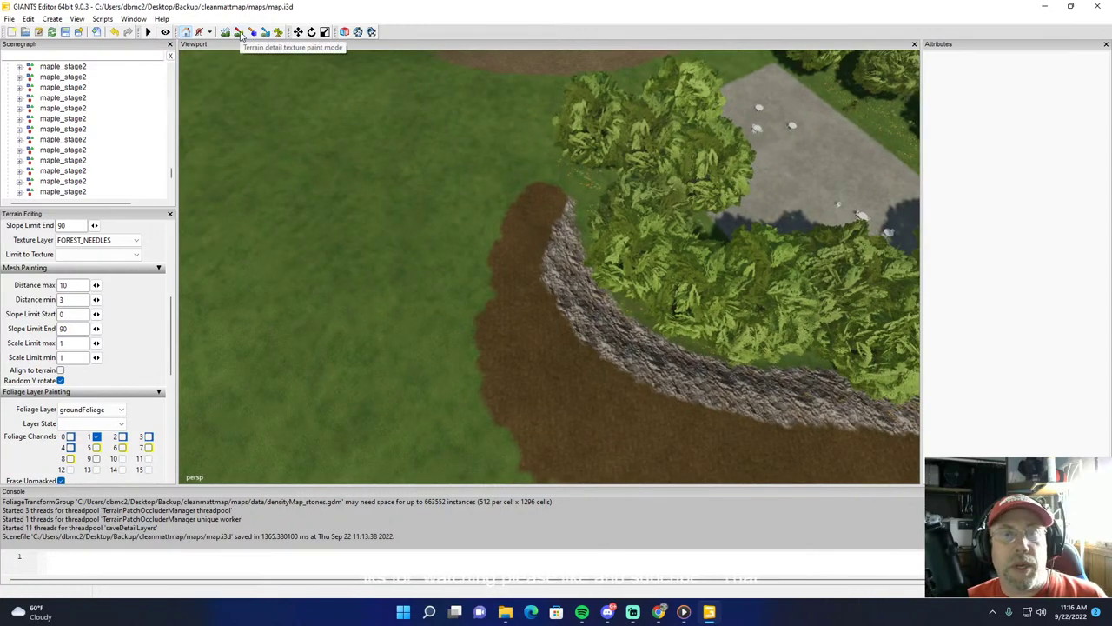
click(241, 33)
mouse_move(536, 186)
mouse_down()
mouse_move(504, 188)
mouse_move(484, 252)
mouse_move(492, 422)
mouse_move(530, 459)
mouse_up()
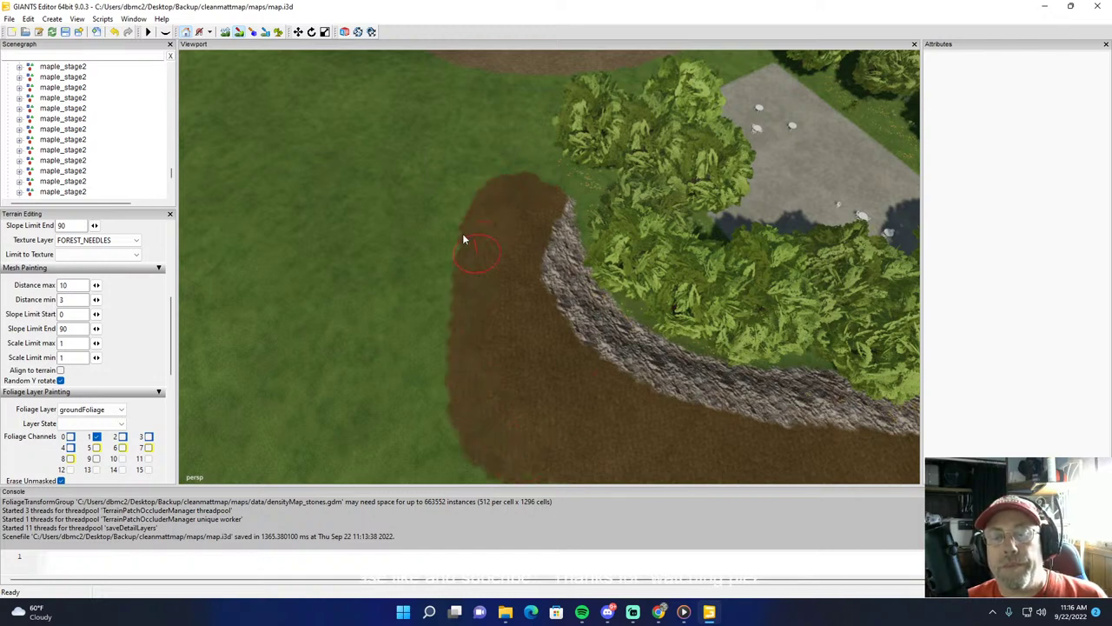
Step: Set foliage painting to the decoFoliage layer with the grass low state
click(278, 35)
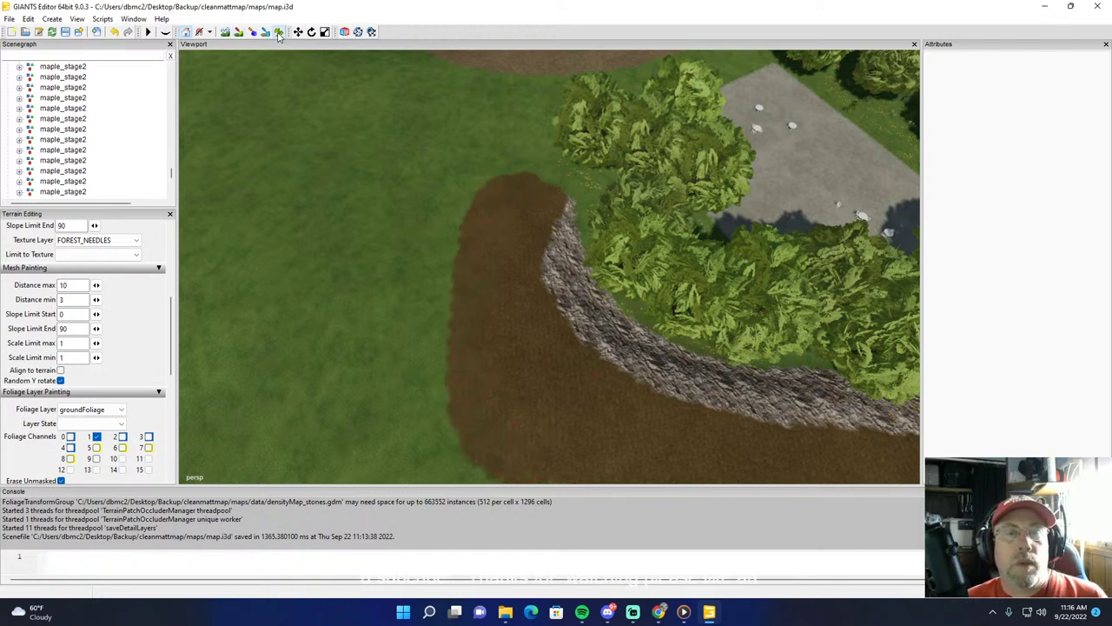
click(91, 415)
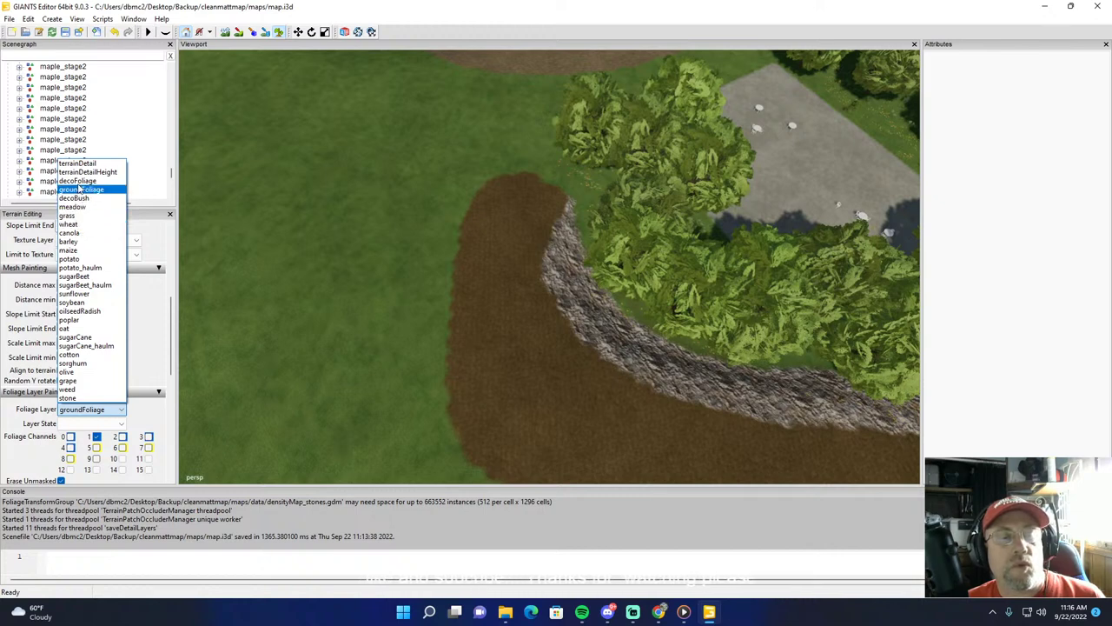
click(78, 181)
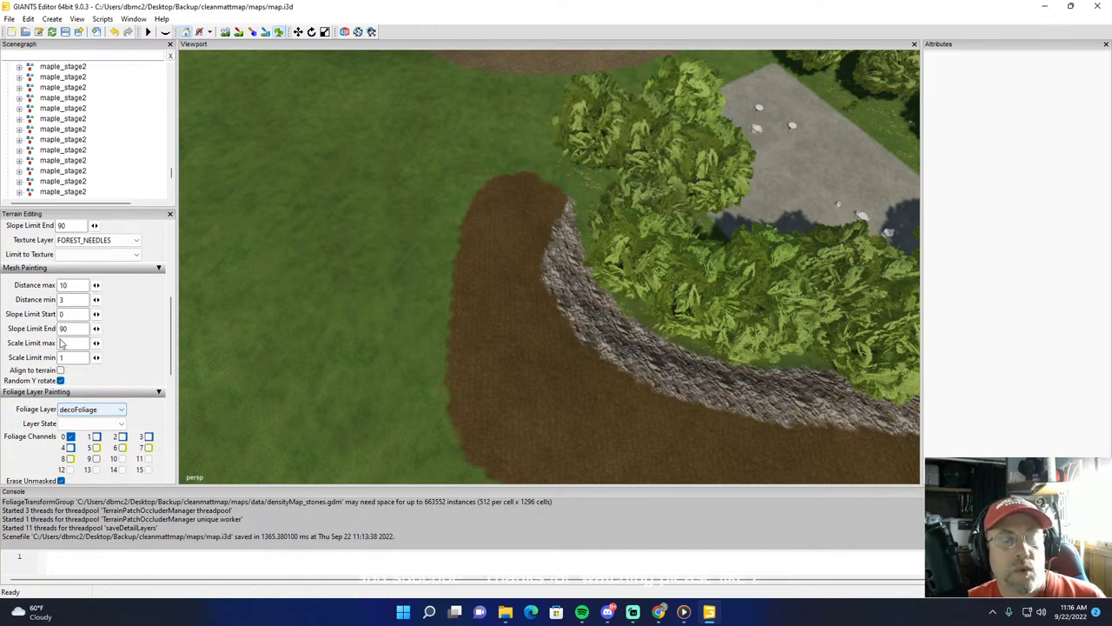
click(76, 425)
click(77, 443)
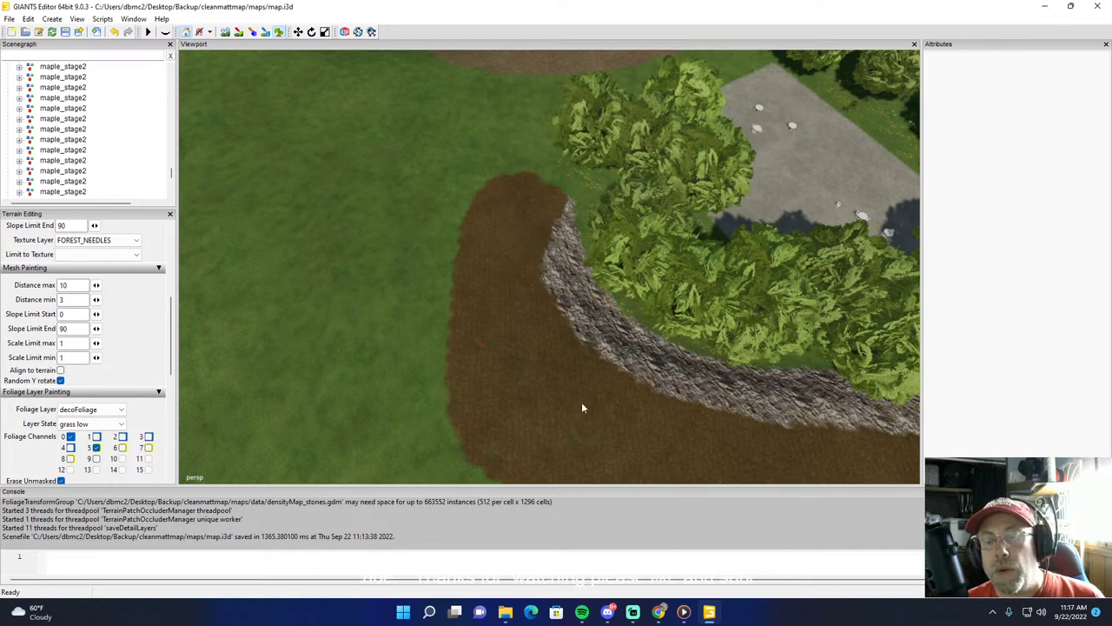
click(280, 32)
alt+drag(392, 150, 630, 176)
right_drag(631, 176, 624, 145)
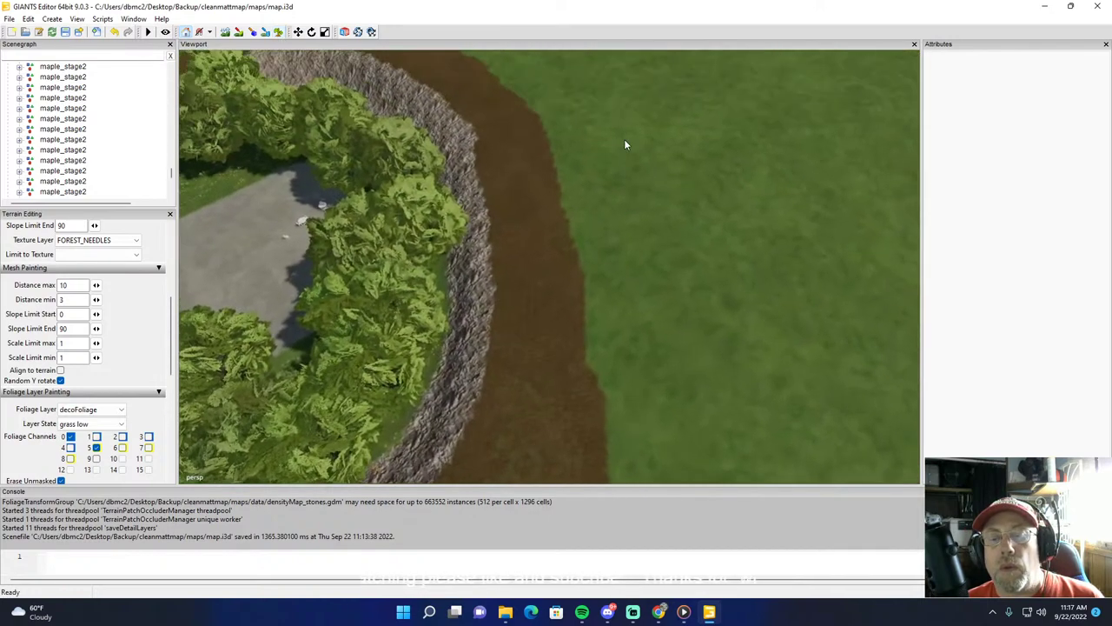
Step: Scatter patches of grass low decoFoliage along the FOREST_NEEDLES bed around the rock band to its end
click(279, 32)
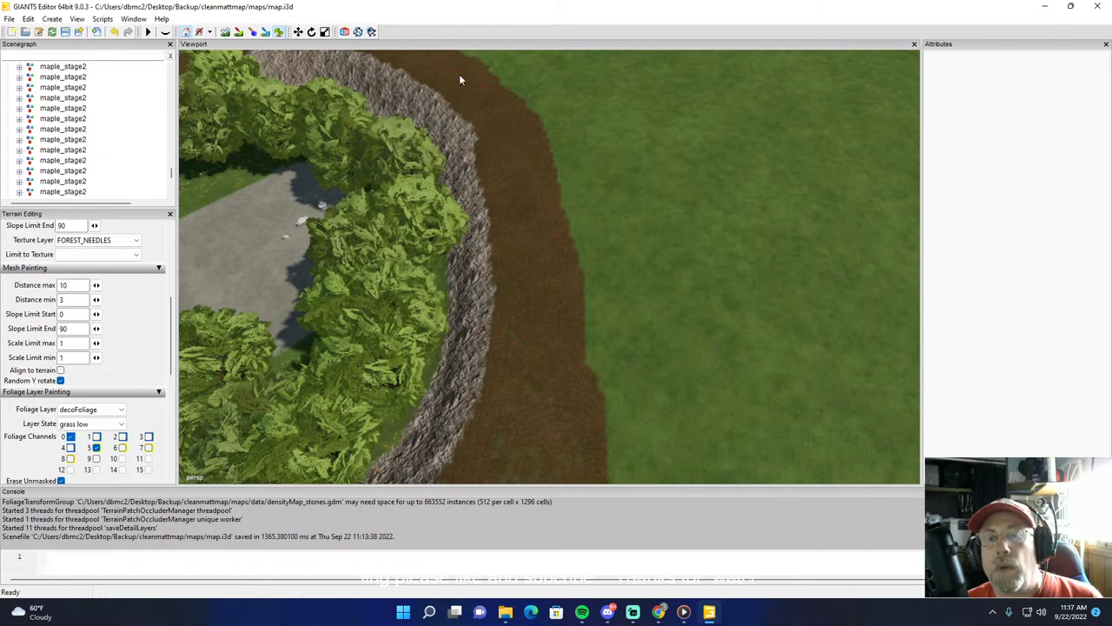
click(279, 34)
mouse_move(521, 143)
alt+mouse_down()
mouse_move(536, 106)
mouse_move(500, 34)
alt+mouse_up()
scroll(528, 105, up, 5)
middle_drag(501, 38, 421, 166)
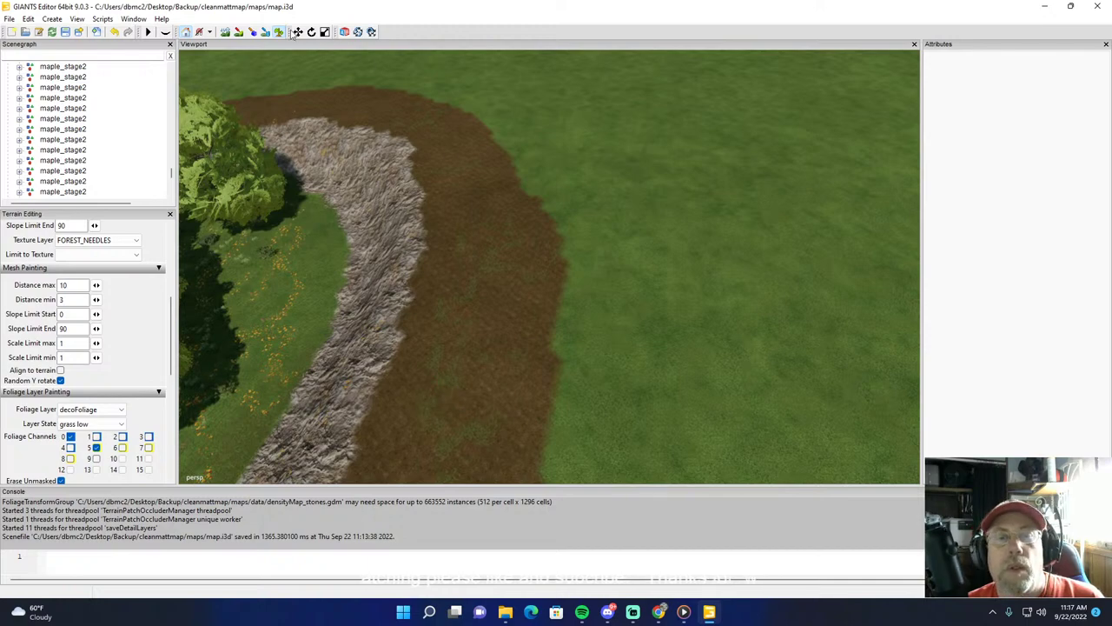
right_drag(485, 137, 342, 173)
scroll(342, 169, down, 3)
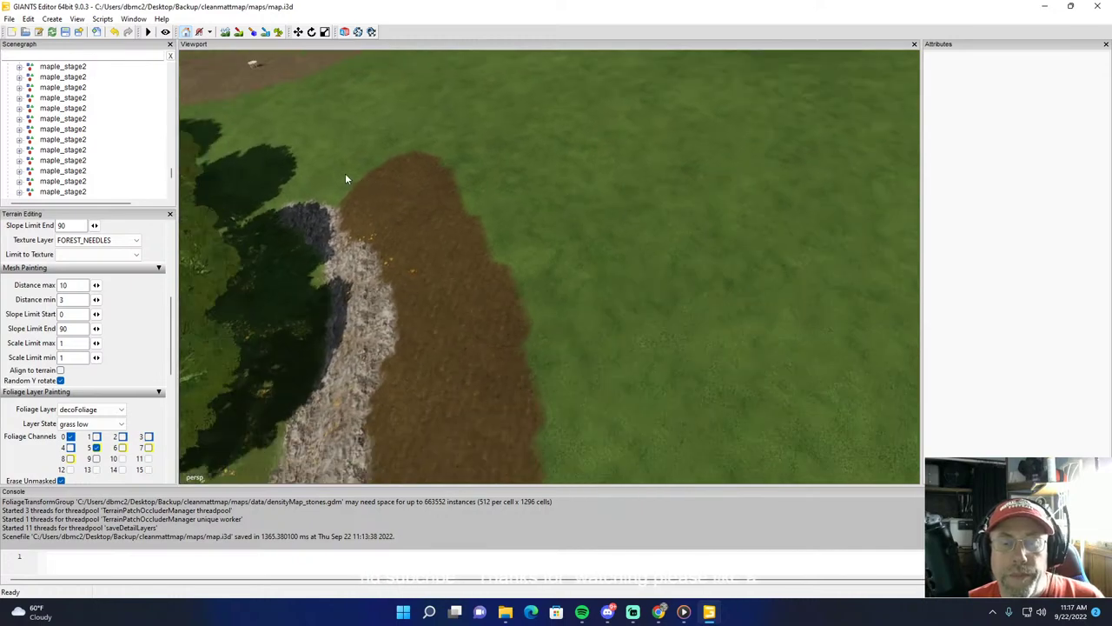
alt+drag(345, 173, 376, 191)
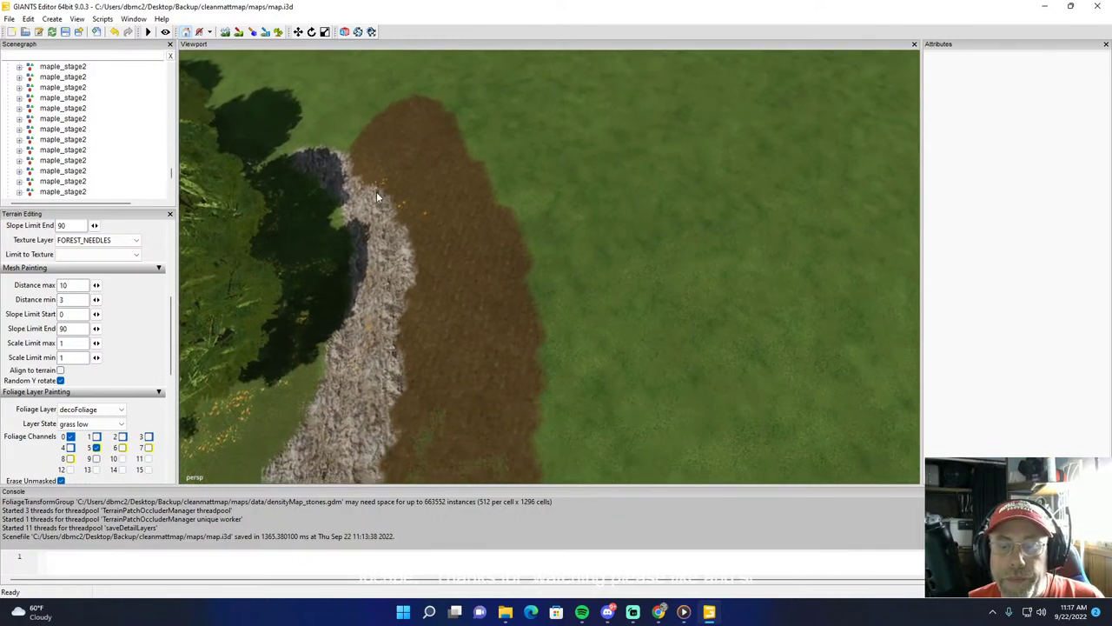
click(278, 32)
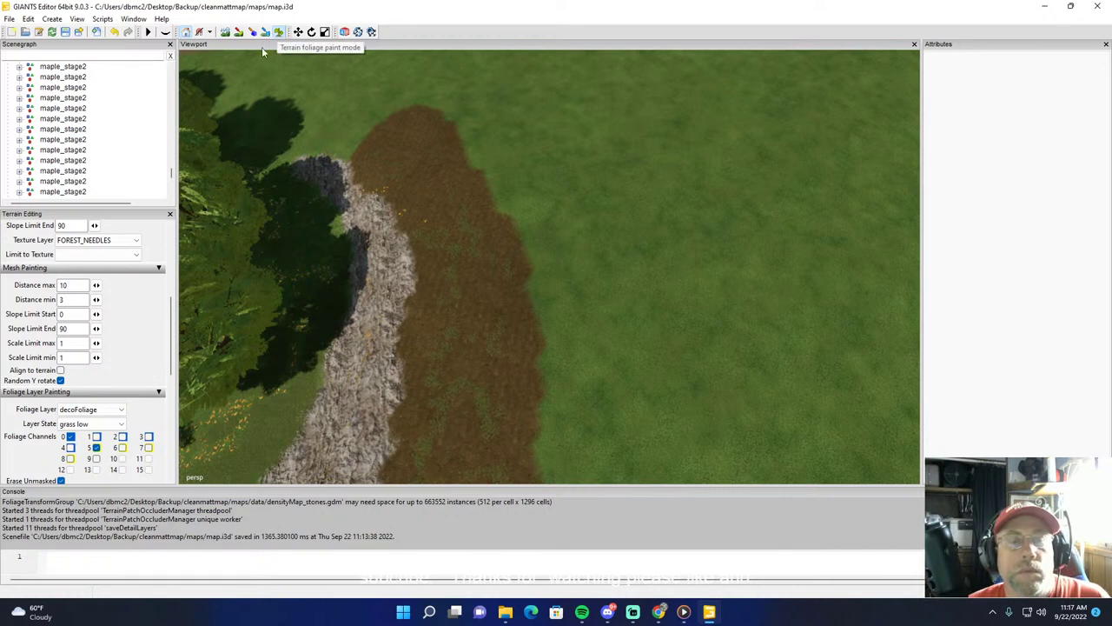
Step: Switch foliage painting to the groundFoliage layer with the small branches pure state and scatter some branches near the bed's end
click(91, 409)
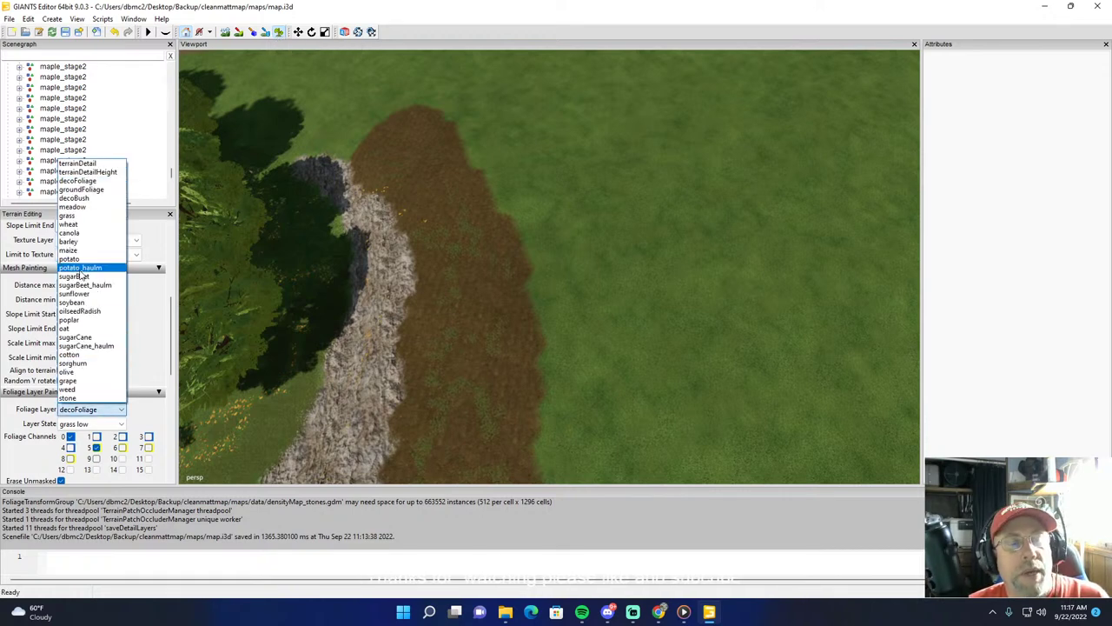
click(87, 189)
click(91, 425)
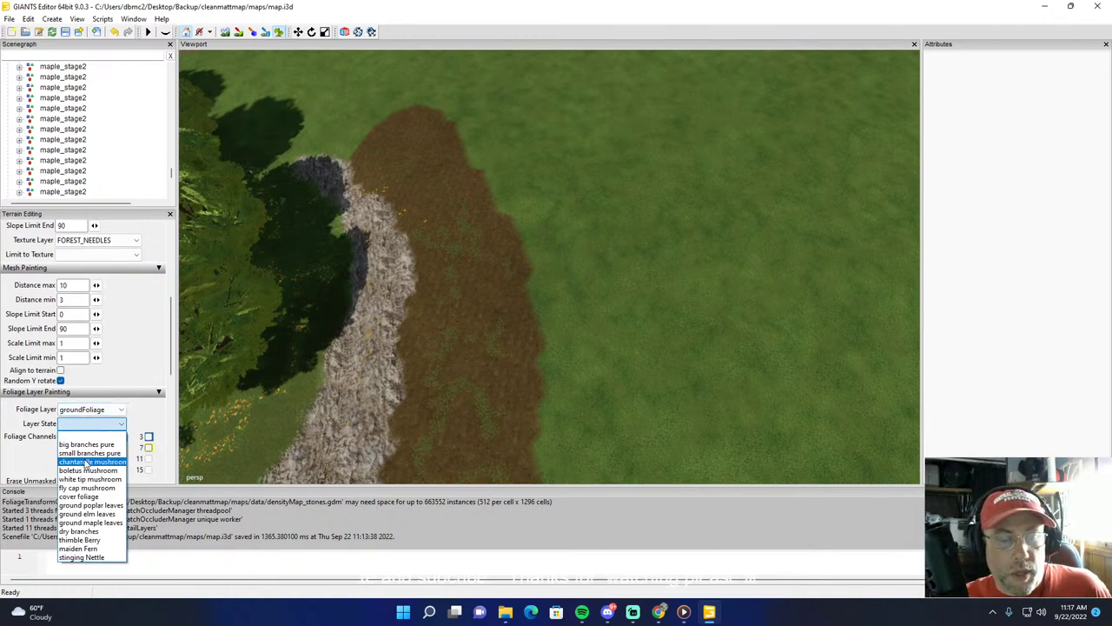
click(90, 453)
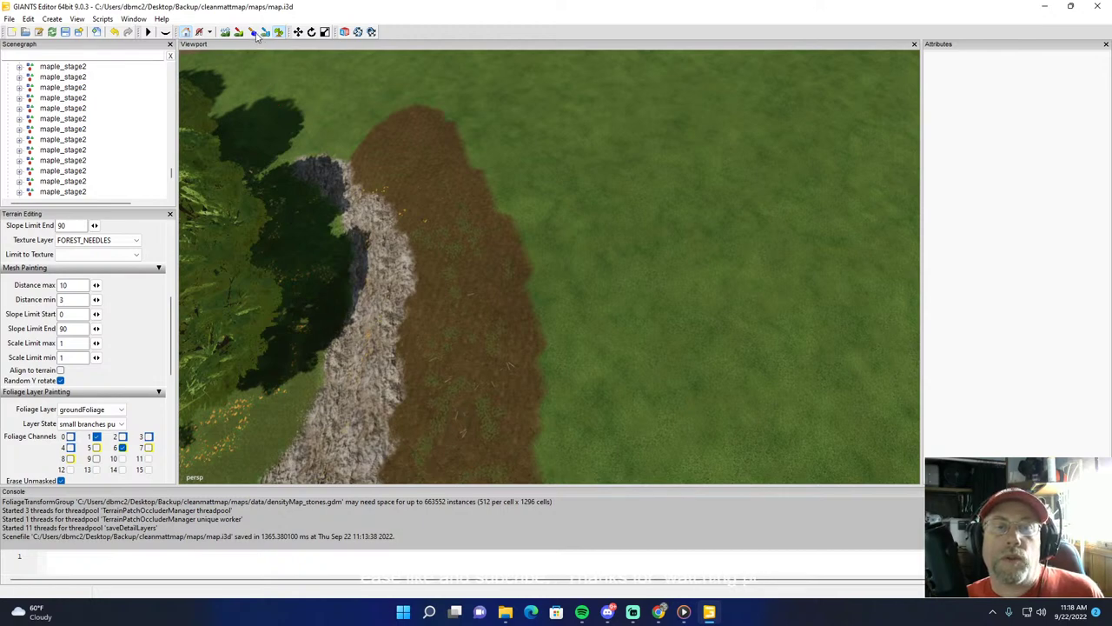
Step: Scatter small branches over the FOREST_NEEDLES bed along the outer curve of the rock band
alt+drag(407, 136, 409, 199)
scroll(409, 199, up, 3)
alt+drag(361, 149, 336, 42)
right_drag(337, 47, 533, 293)
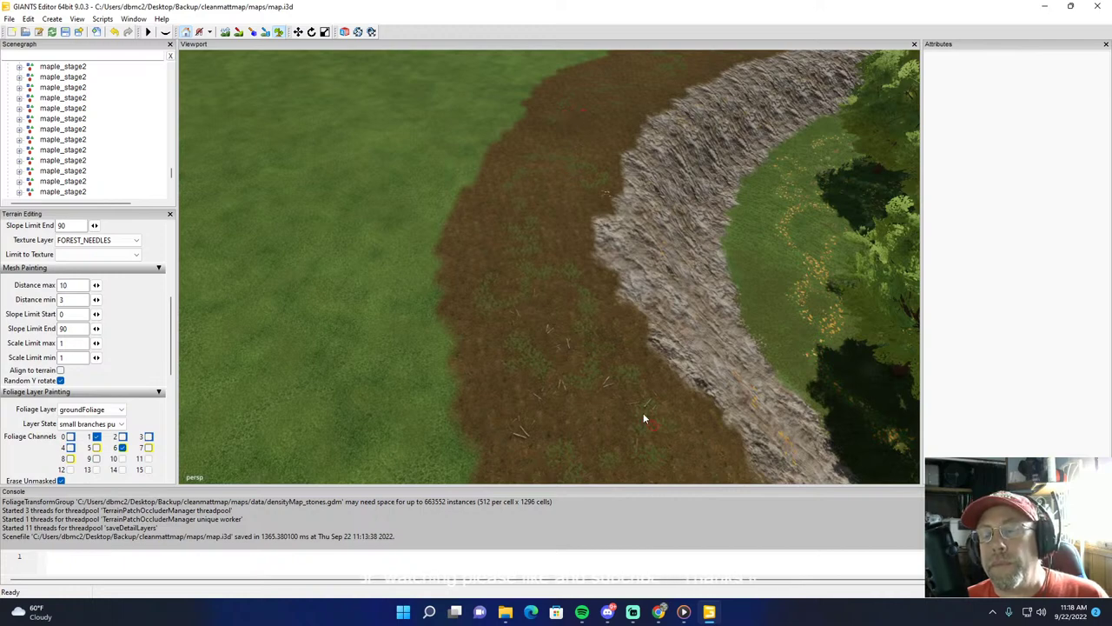
click(279, 33)
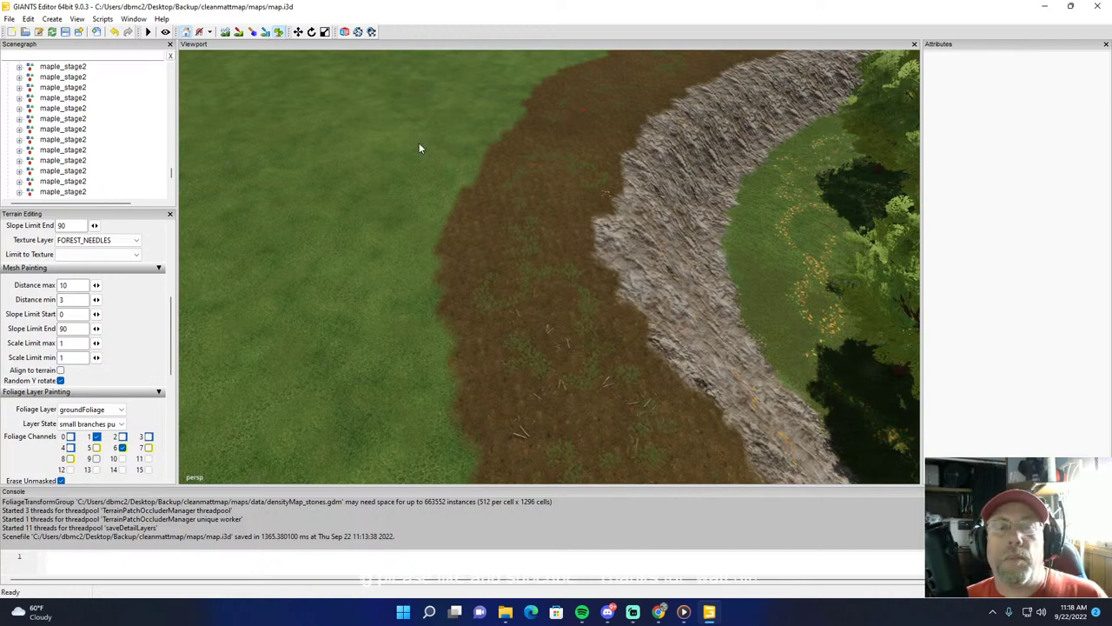
mouse_move(419, 143)
alt+mouse_down()
mouse_move(462, 111)
mouse_move(479, 68)
mouse_move(599, 179)
mouse_move(591, 211)
alt+mouse_up()
right_drag(591, 212, 556, 199)
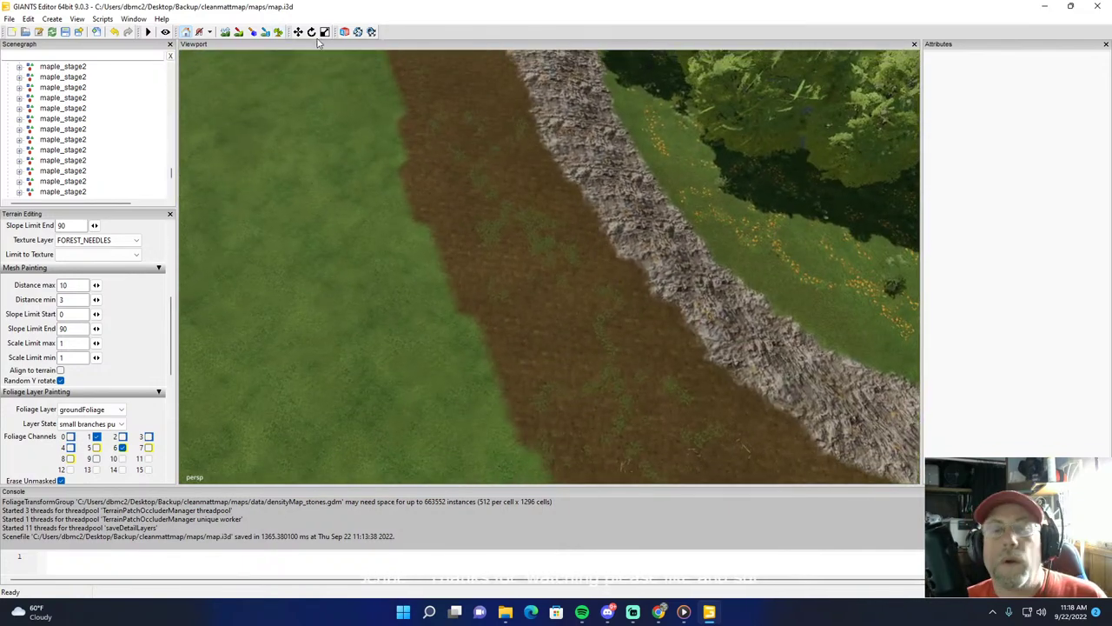
click(275, 32)
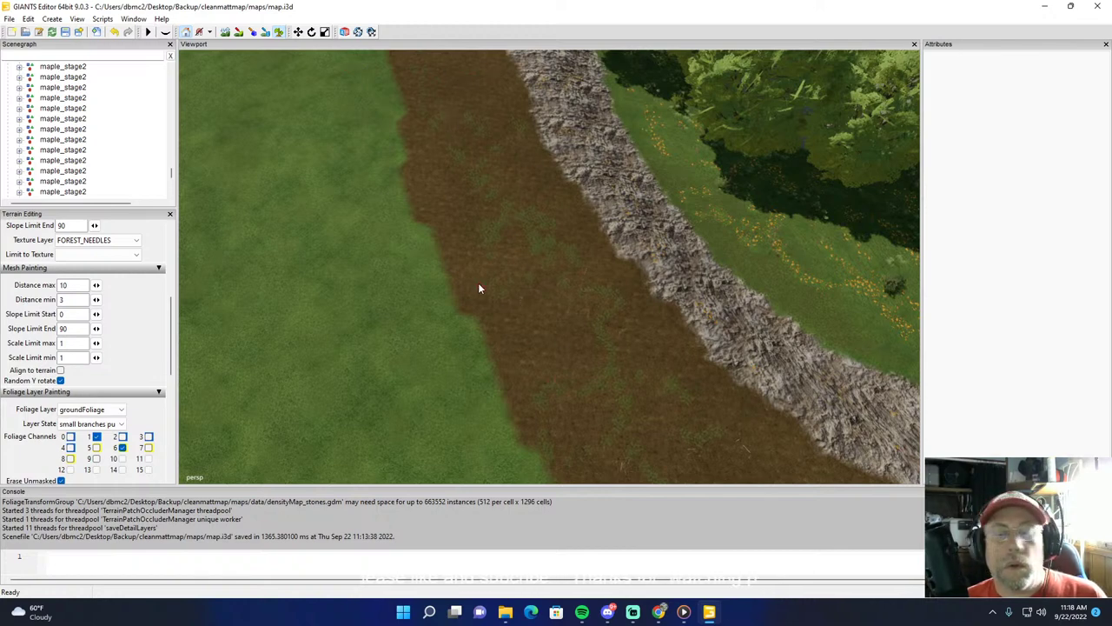
click(280, 34)
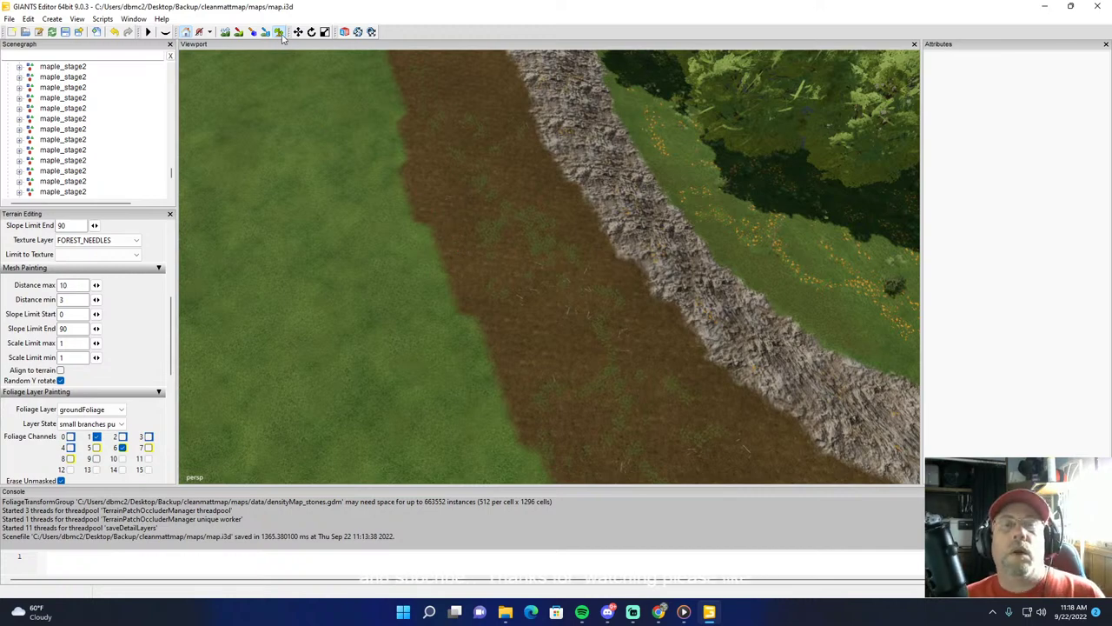
Step: Continue scattering small branches along the rest of the bed behind the rock band, up to its other end
alt+drag(547, 157, 537, 62)
right_drag(537, 61, 626, 247)
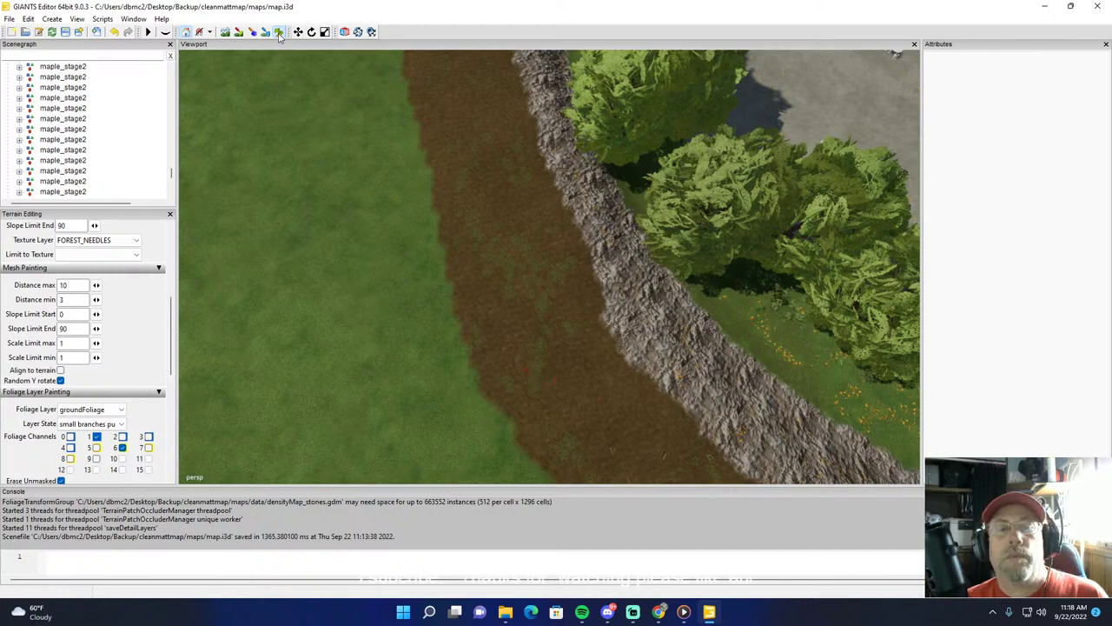
right_drag(460, 103, 437, 5)
alt+drag(436, 5, 661, 182)
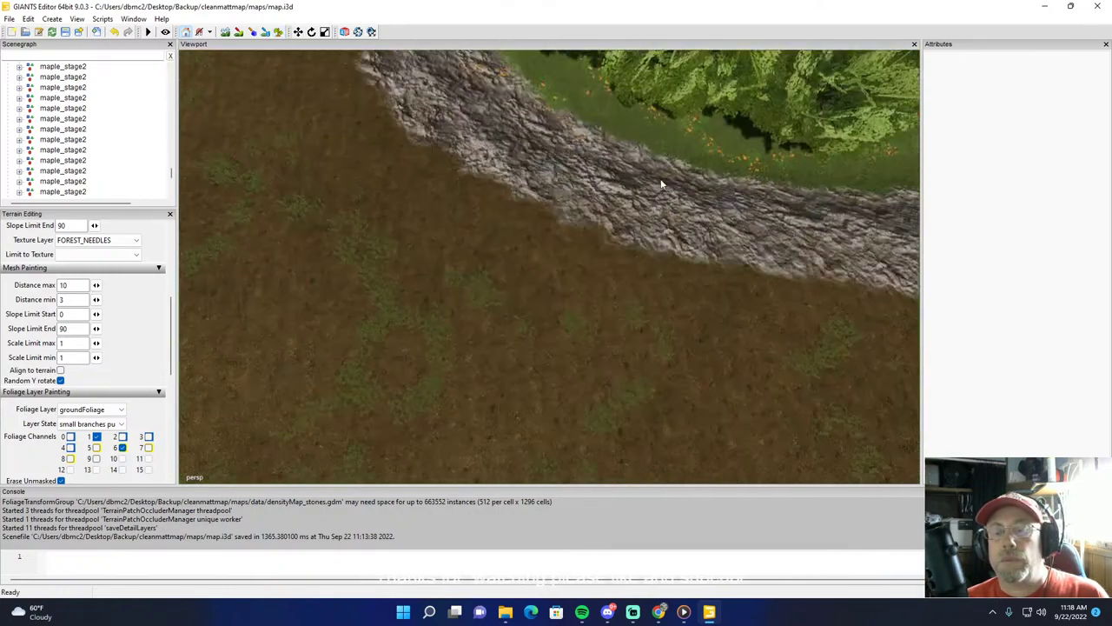
scroll(649, 179, down, 5)
right_drag(639, 209, 340, 93)
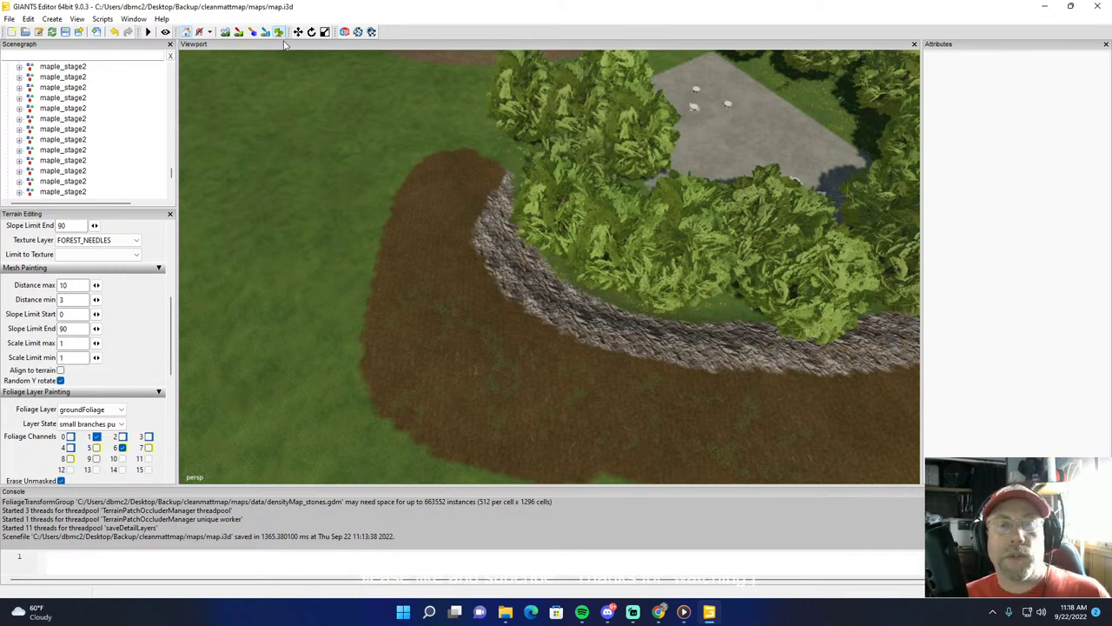
Step: Select a spruceVar01_stage03 tree in the distant town stand as the source for mesh painting
middle_drag(499, 132, 437, 64)
scroll(435, 60, up, 3)
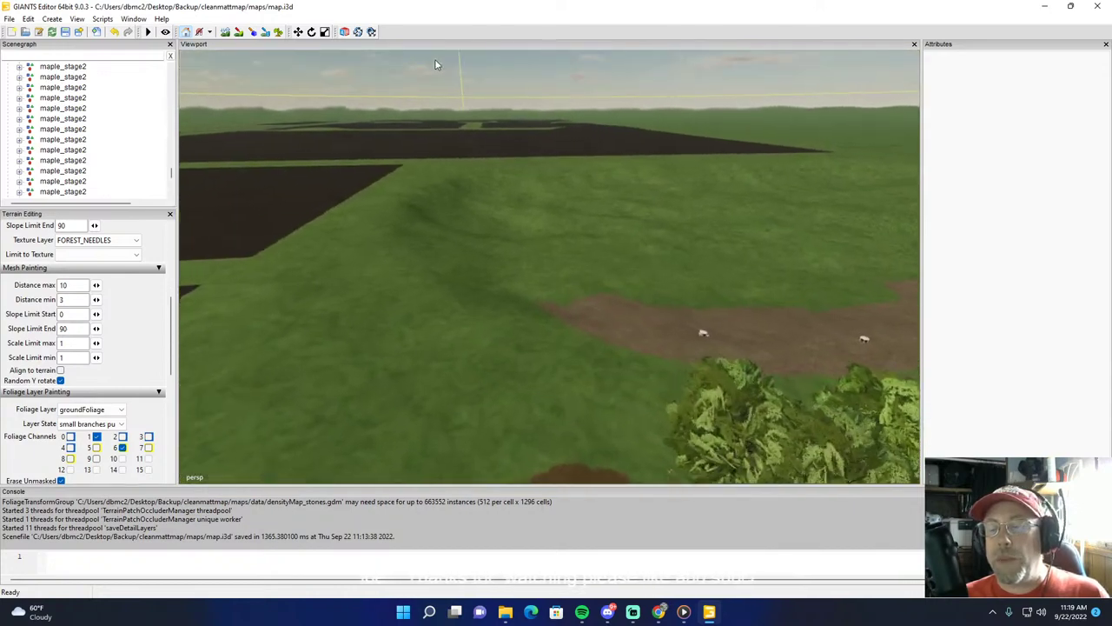
alt+drag(435, 60, 697, 147)
scroll(698, 147, down, 3)
scroll(697, 145, down, 8)
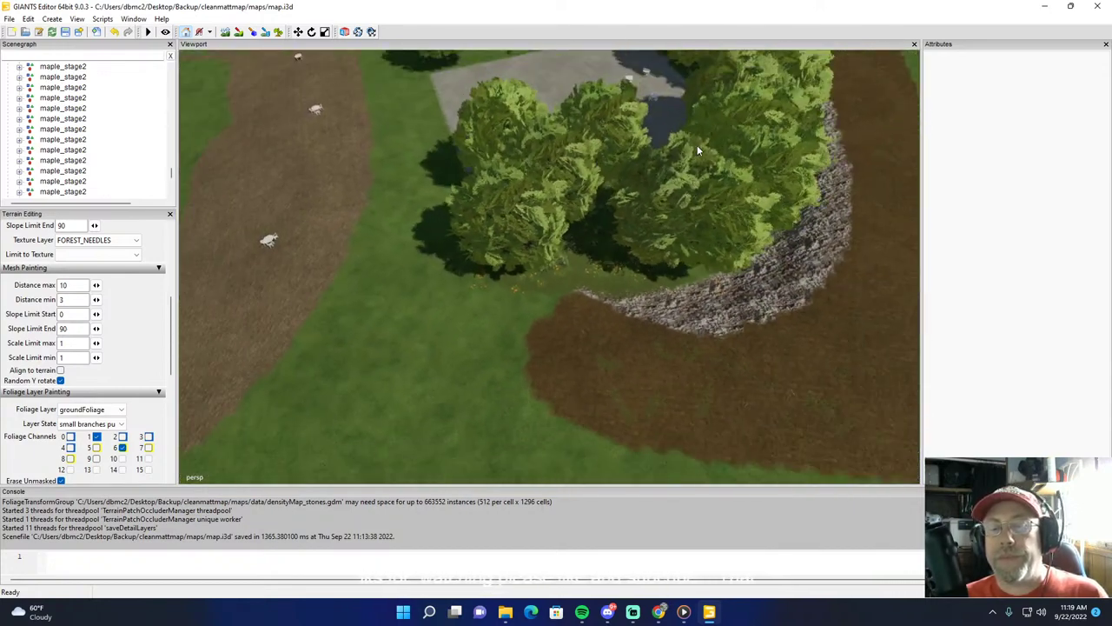
middle_drag(690, 163, 701, 140)
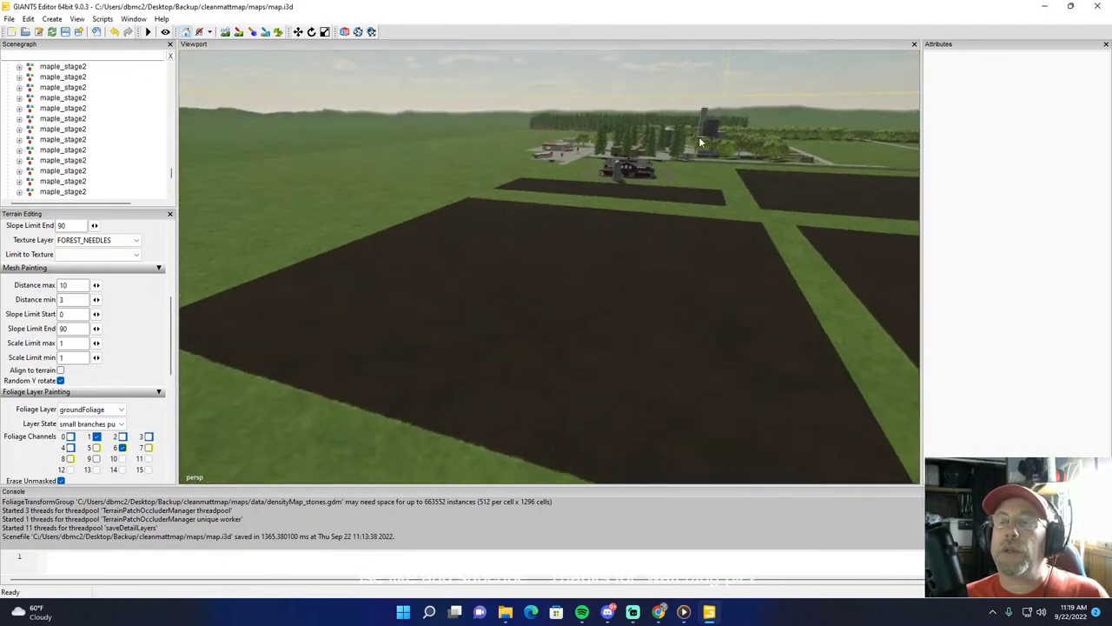
click(677, 133)
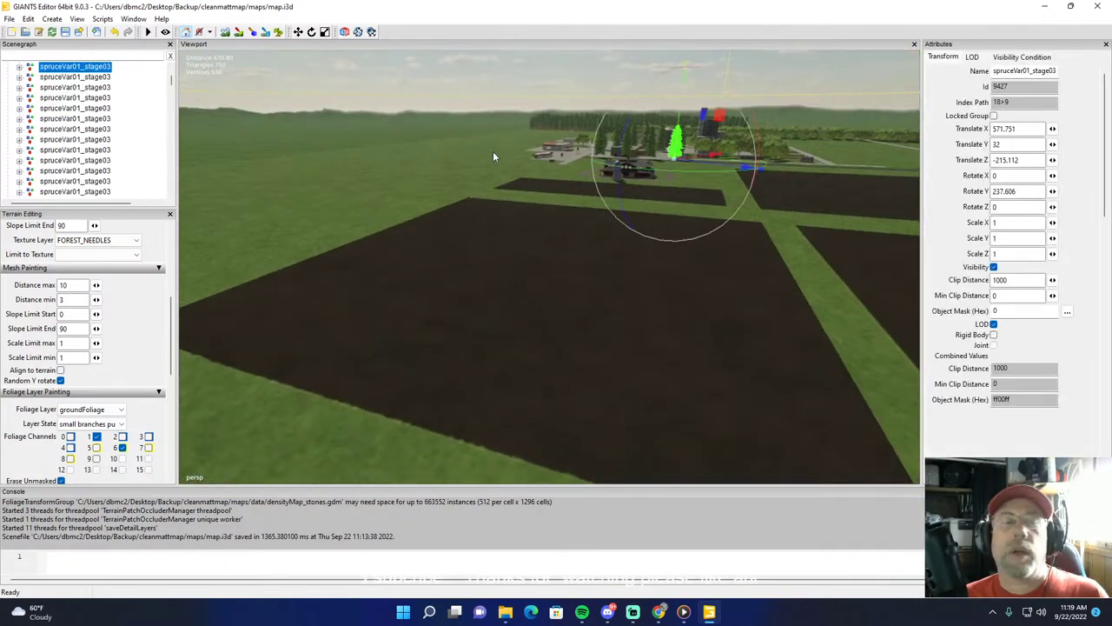
alt+drag(449, 150, 528, 230)
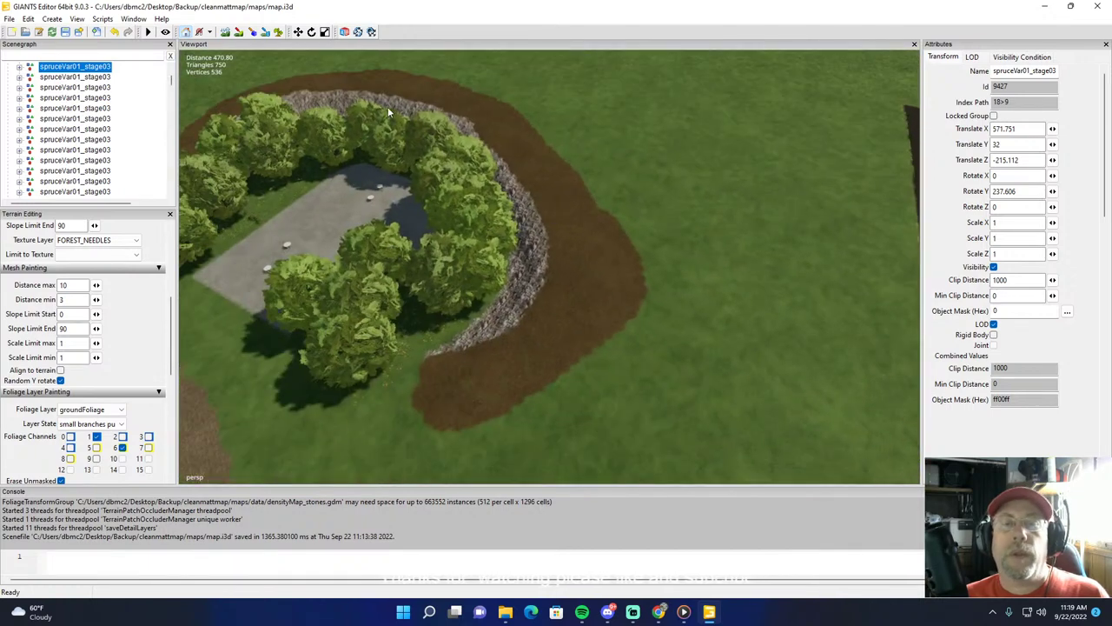
Step: Mesh-paint spruce trees along the first side of the needle bed, down to its rounded end
click(252, 32)
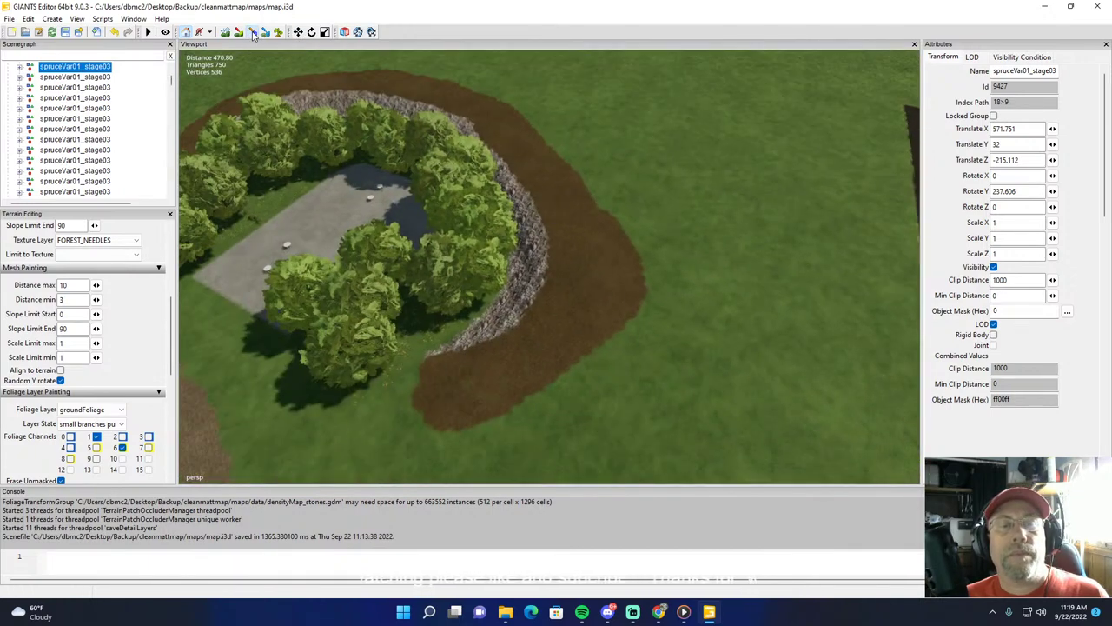
click(501, 124)
mouse_move(512, 135)
mouse_down()
mouse_move(569, 184)
mouse_move(596, 256)
mouse_move(621, 264)
mouse_move(572, 259)
mouse_up()
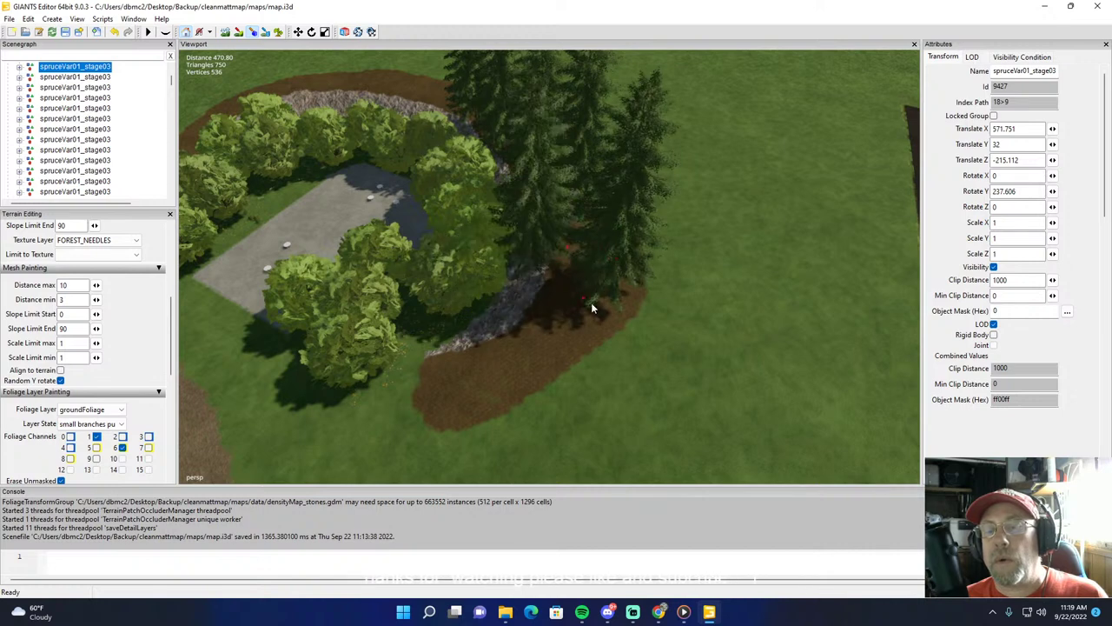
drag(582, 343, 461, 389)
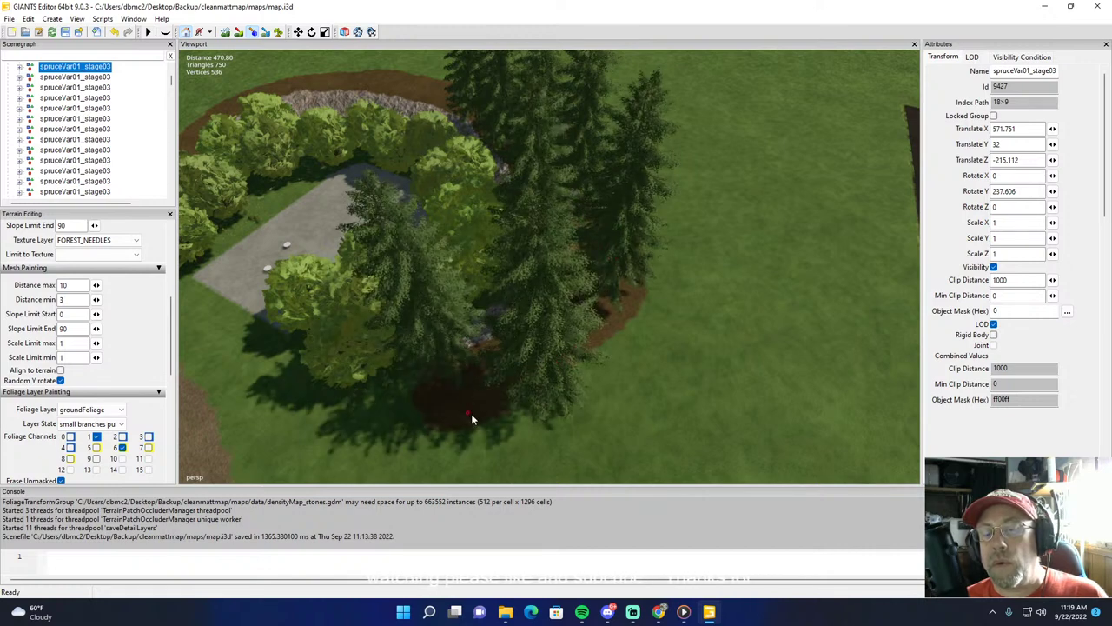
drag(478, 428, 484, 421)
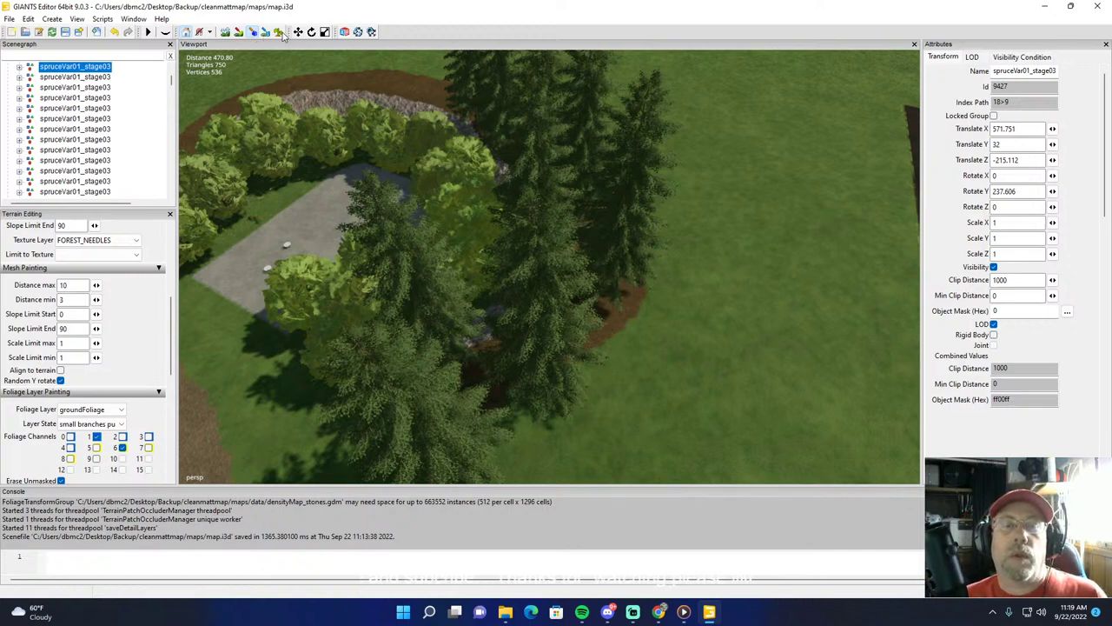
Step: Mesh-paint more spruces along the rear stretch of the needle bed, filling the gaps behind the rock band
click(252, 34)
alt+drag(361, 113, 953, 182)
scroll(954, 182, down, 5)
scroll(713, 308, down, 5)
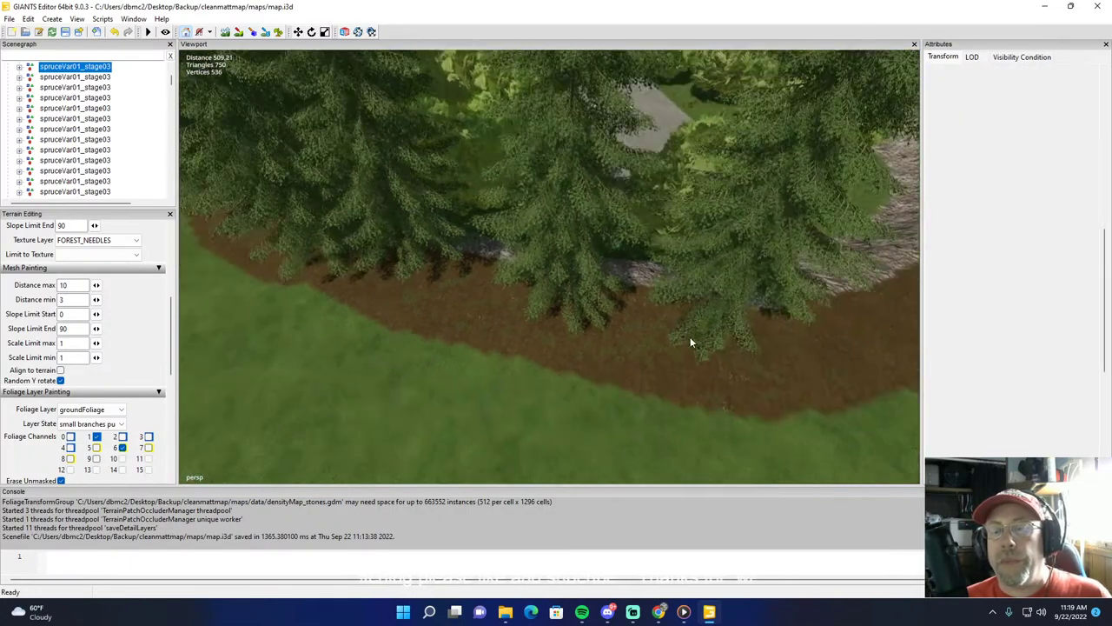
right_drag(685, 366, 626, 304)
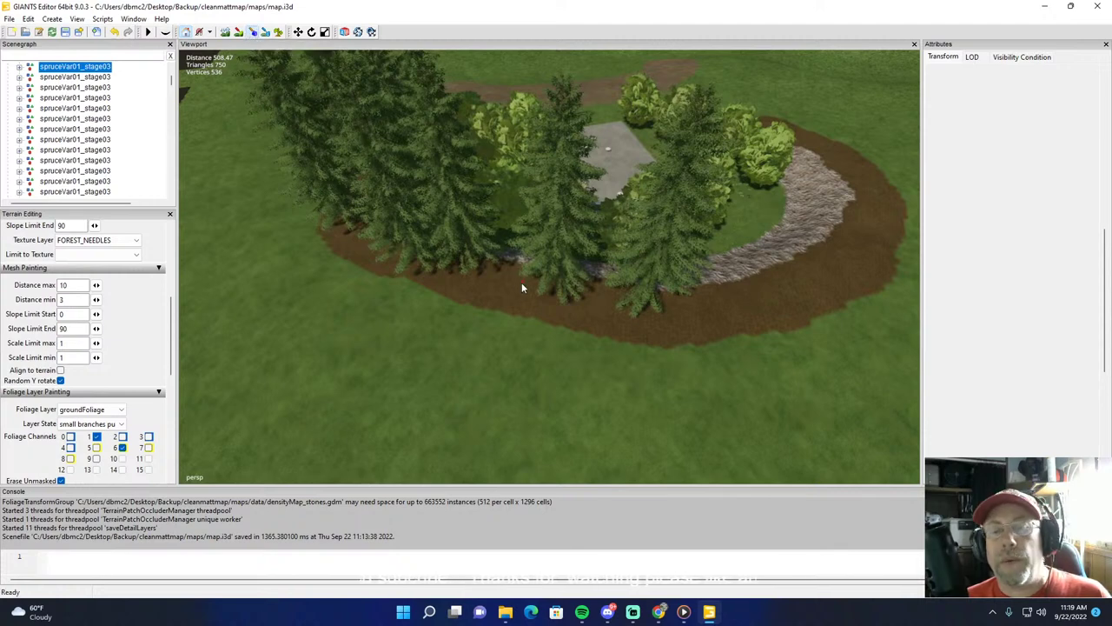
click(504, 306)
mouse_move(595, 333)
mouse_down()
mouse_move(730, 328)
mouse_move(794, 293)
mouse_move(880, 272)
mouse_up()
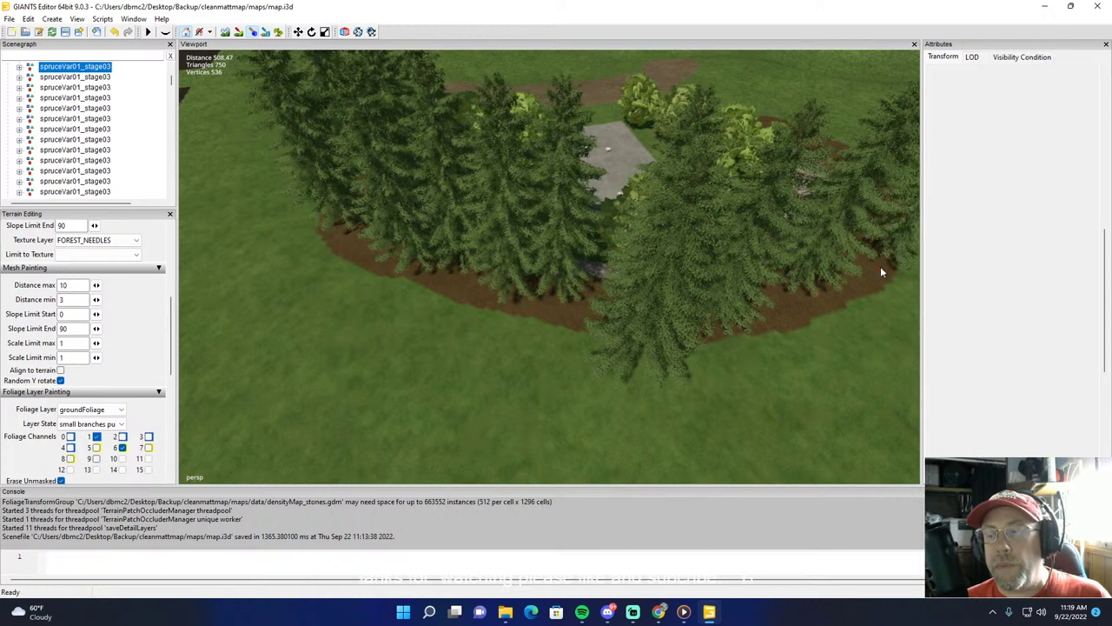
click(805, 325)
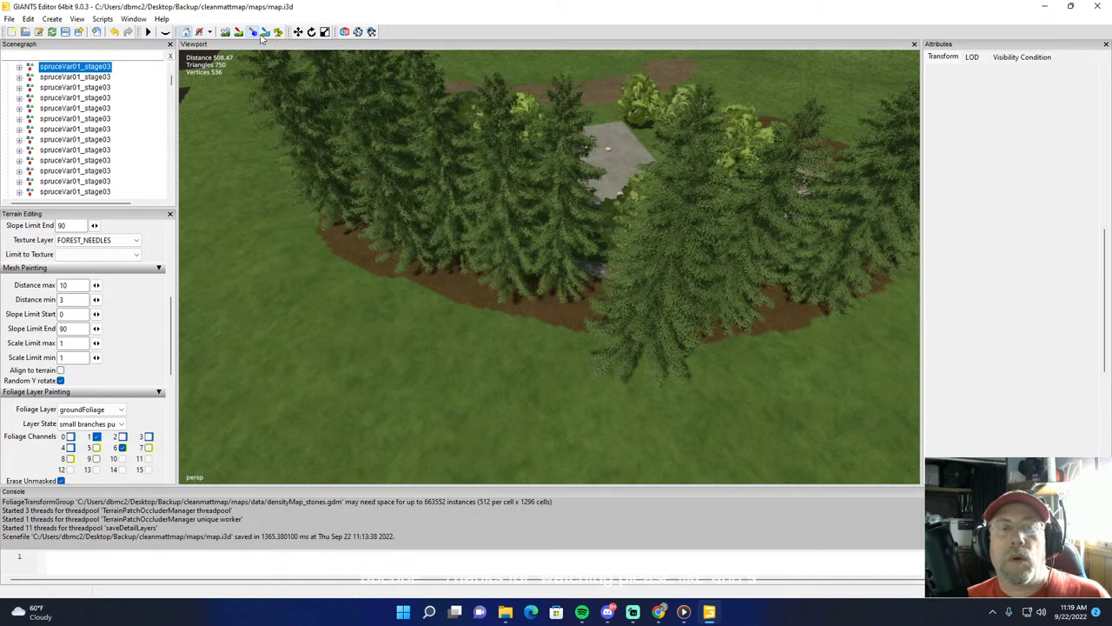
Step: Mesh-paint spruces along the remaining bare stretch of the needle bed to its far end
alt+drag(415, 137, 834, 125)
scroll(499, 61, up, 3)
scroll(441, 72, up, 3)
right_drag(834, 130, 632, 230)
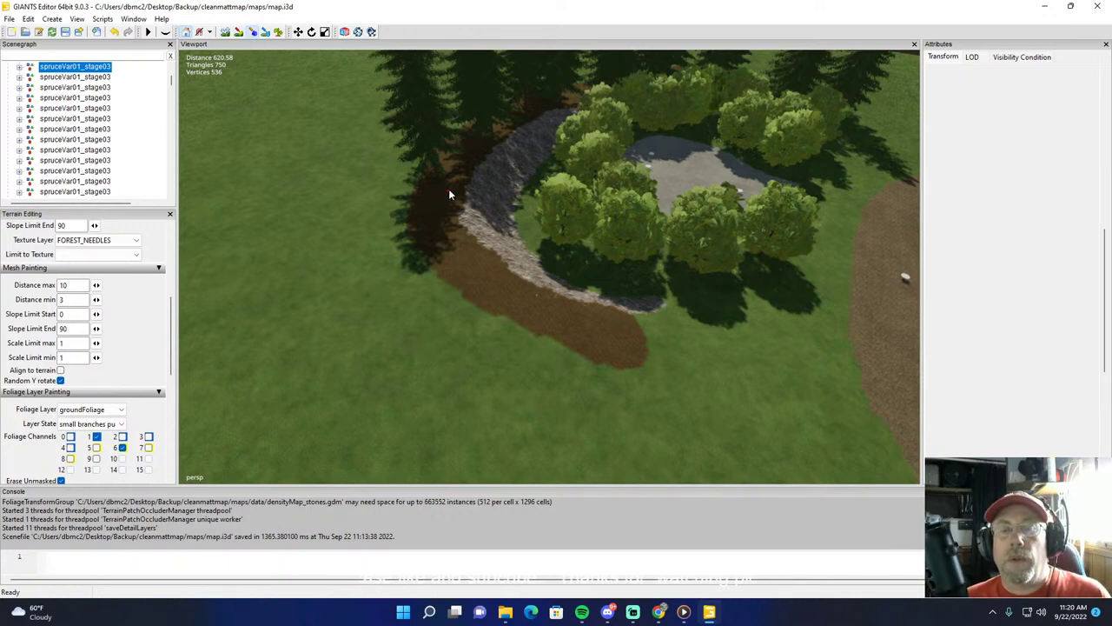
mouse_move(450, 195)
mouse_down()
mouse_move(427, 236)
mouse_move(599, 325)
mouse_up()
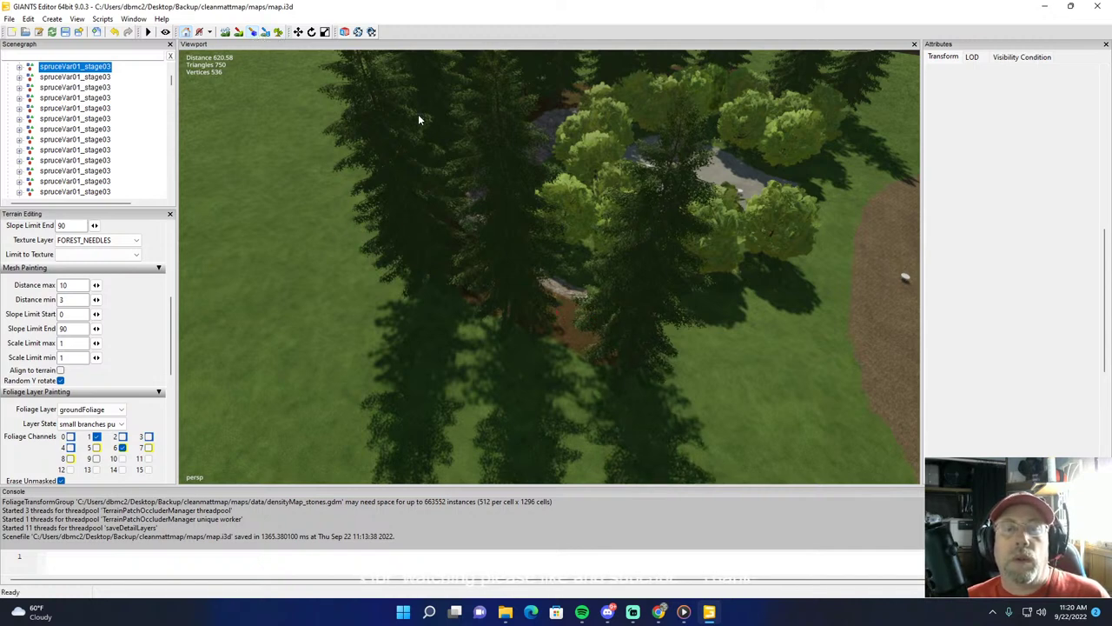
Step: Move the stray spruce standing in the grass sideways toward the needle bed
scroll(417, 173, up, 5)
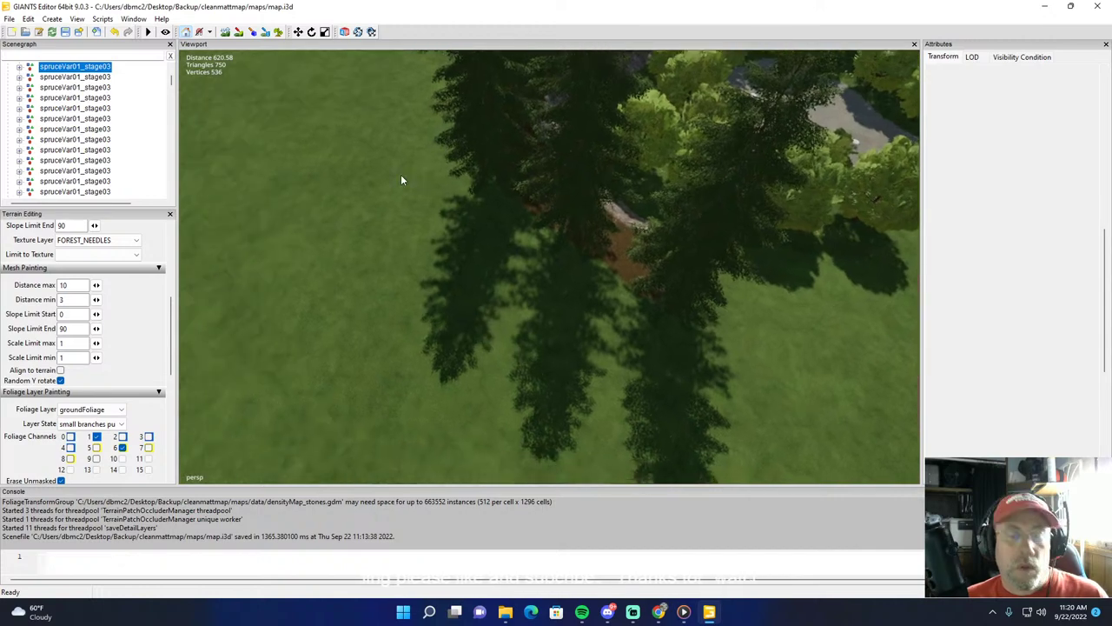
scroll(405, 186, up, 5)
alt+drag(406, 186, 524, 126)
right_drag(523, 132, 404, 134)
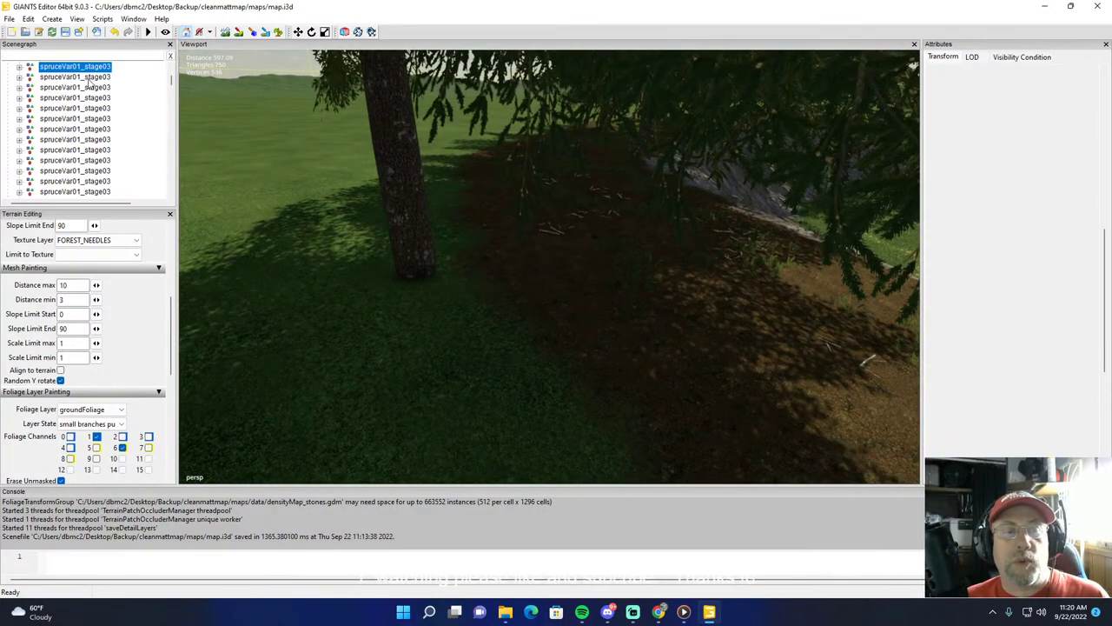
click(379, 209)
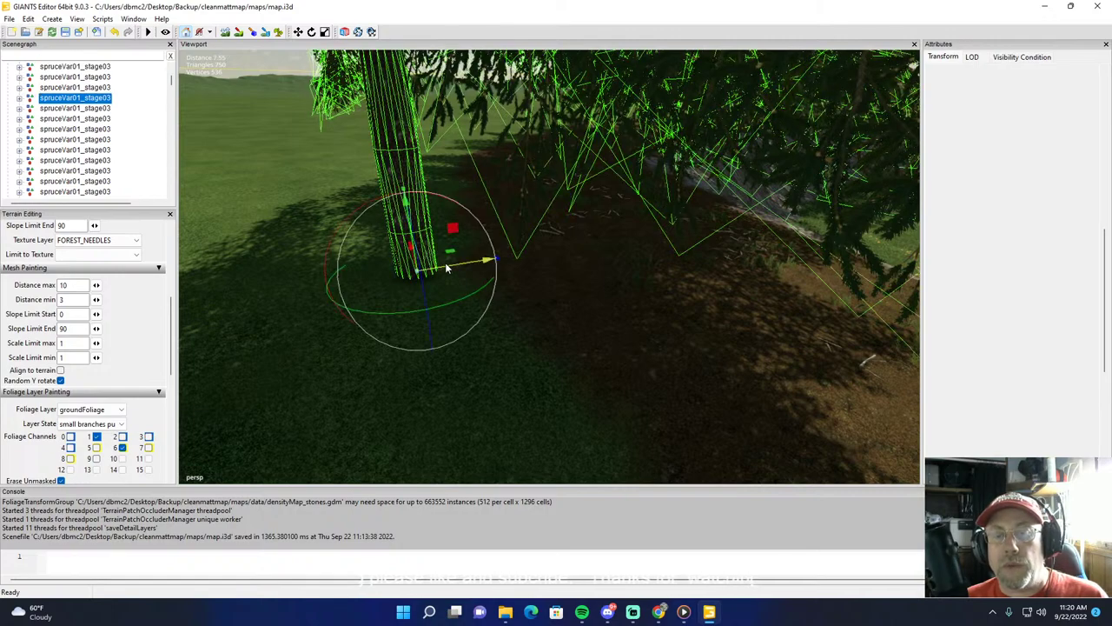
drag(550, 271, 622, 269)
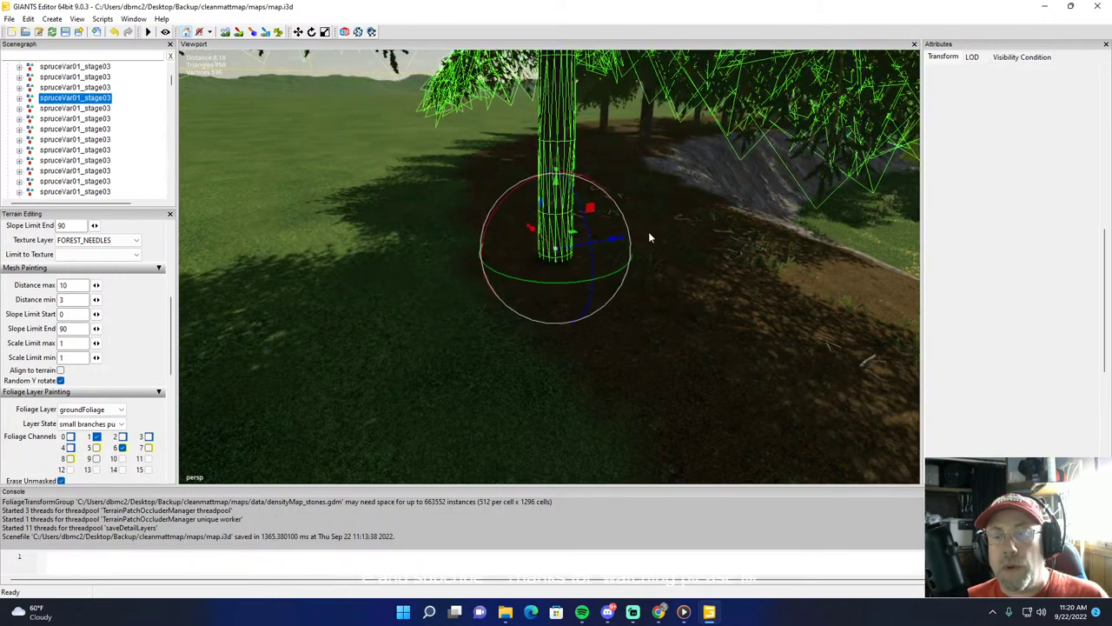
Step: Move the next spruce standing in the grass sideways onto the needle bed and adjust its height to the ground
right_drag(649, 231, 527, 320)
scroll(642, 171, up, 6)
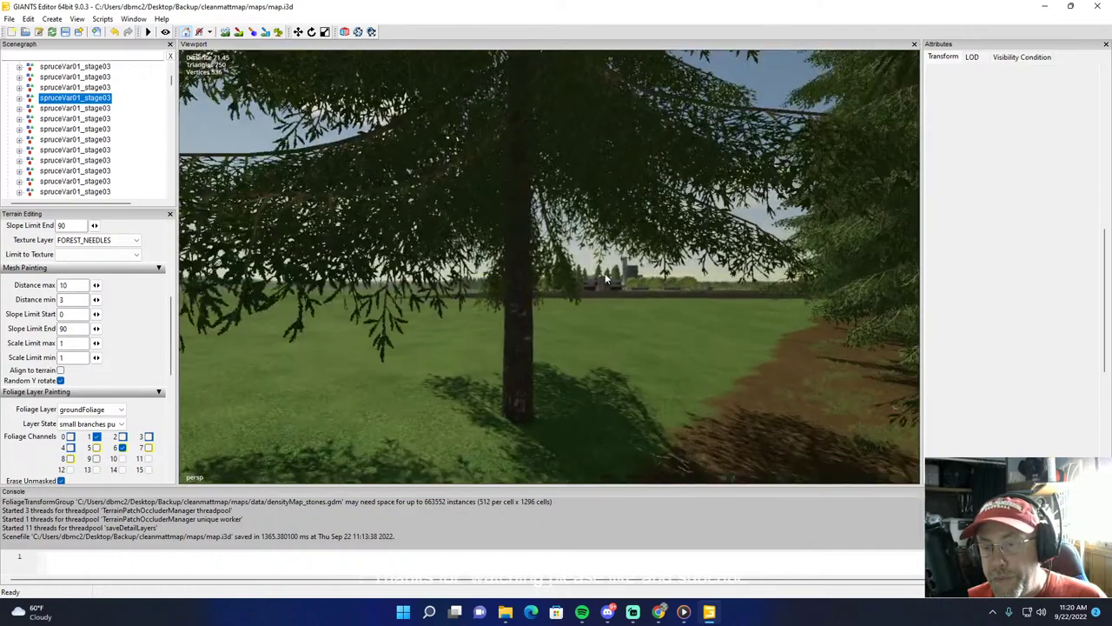
click(516, 309)
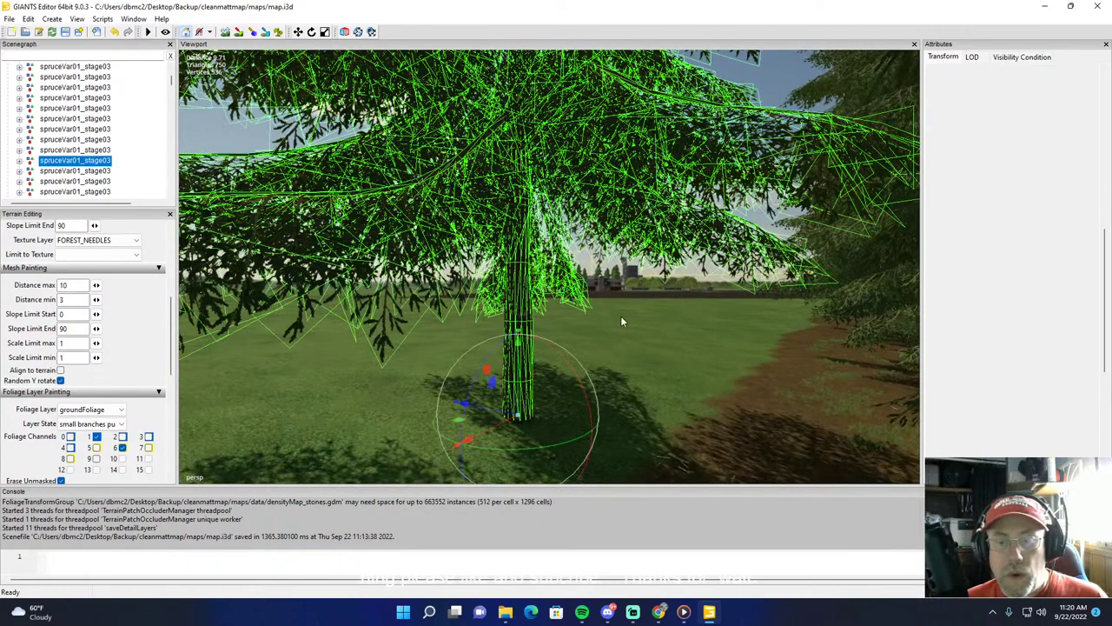
mouse_move(620, 315)
right_down()
mouse_move(707, 354)
mouse_move(494, 305)
mouse_move(612, 333)
right_up()
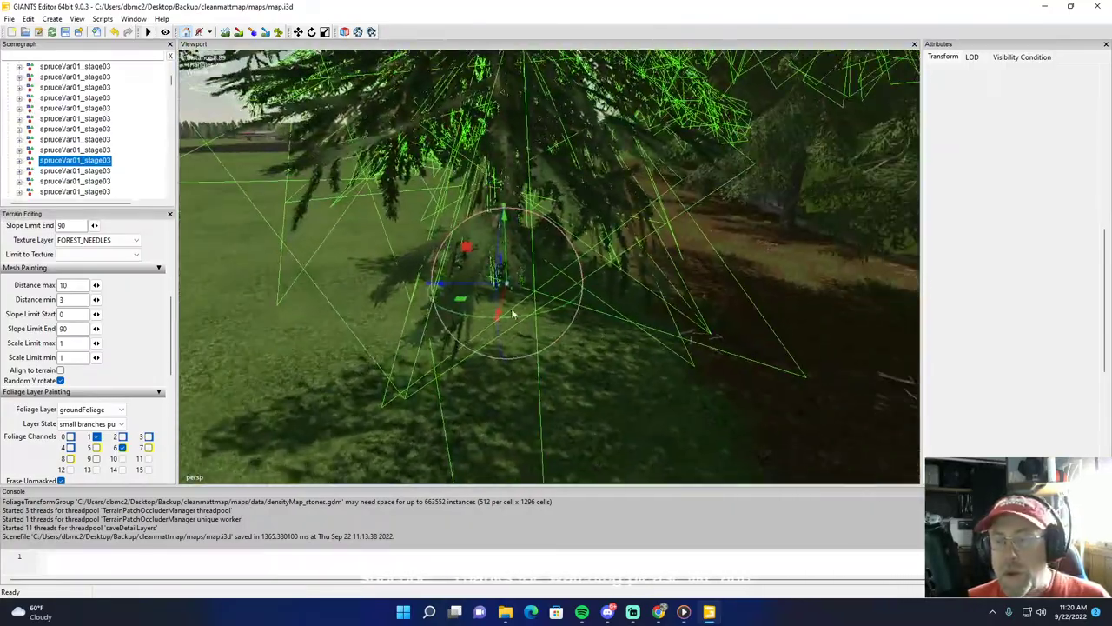
right_drag(469, 285, 765, 310)
mouse_move(765, 310)
mouse_down()
mouse_move(794, 314)
mouse_move(779, 312)
mouse_up()
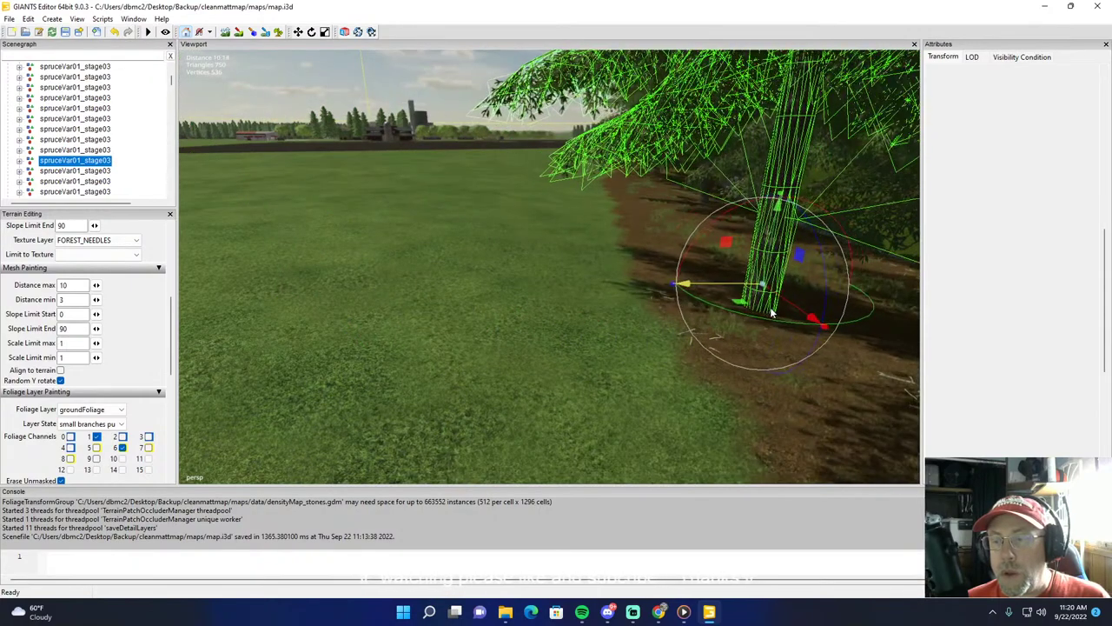
drag(770, 247, 769, 252)
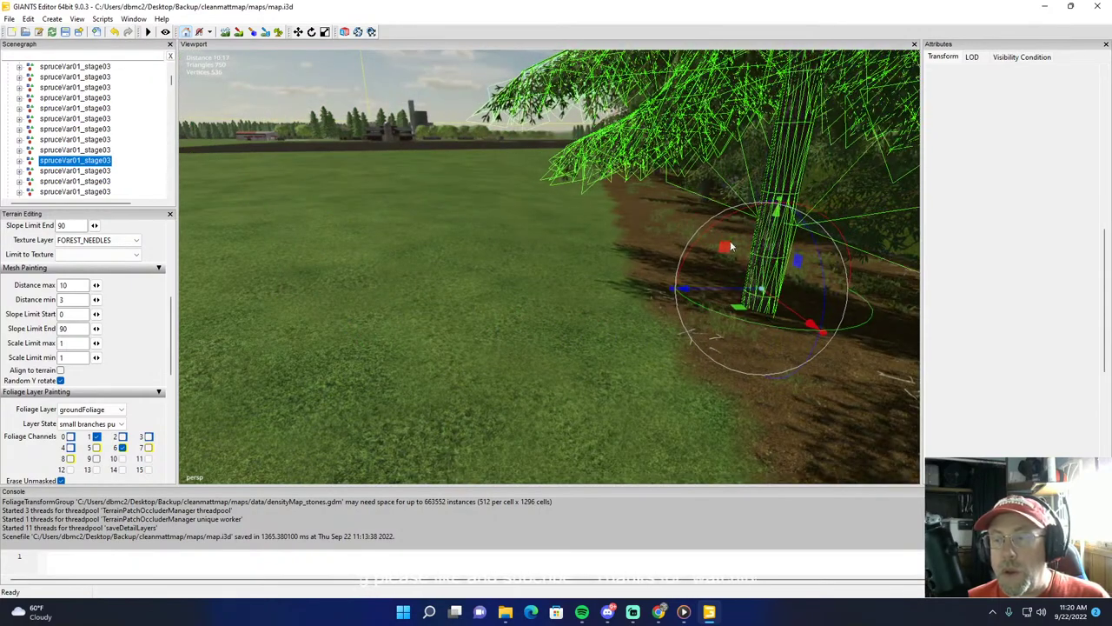
Step: Adjust the position of the spruce standing on the rock band
click(405, 207)
mouse_move(405, 208)
alt+mouse_down()
mouse_move(551, 197)
mouse_move(398, 204)
alt+mouse_up()
scroll(501, 182, up, 5)
scroll(500, 183, down, 4)
scroll(491, 183, up, 3)
scroll(395, 202, up, 3)
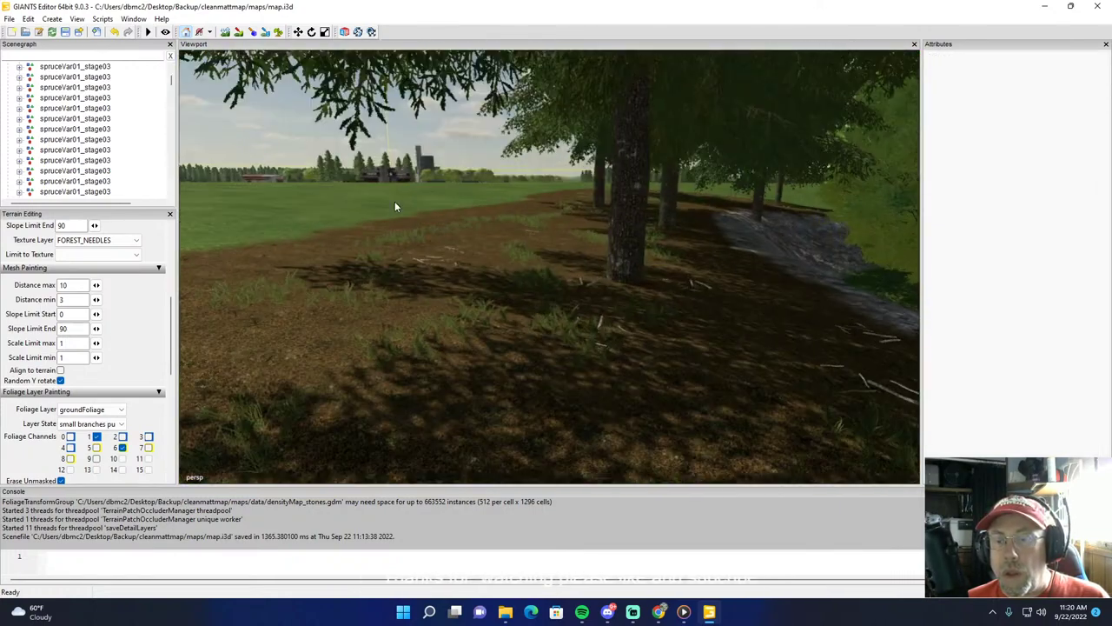
right_drag(395, 206, 449, 249)
click(450, 249)
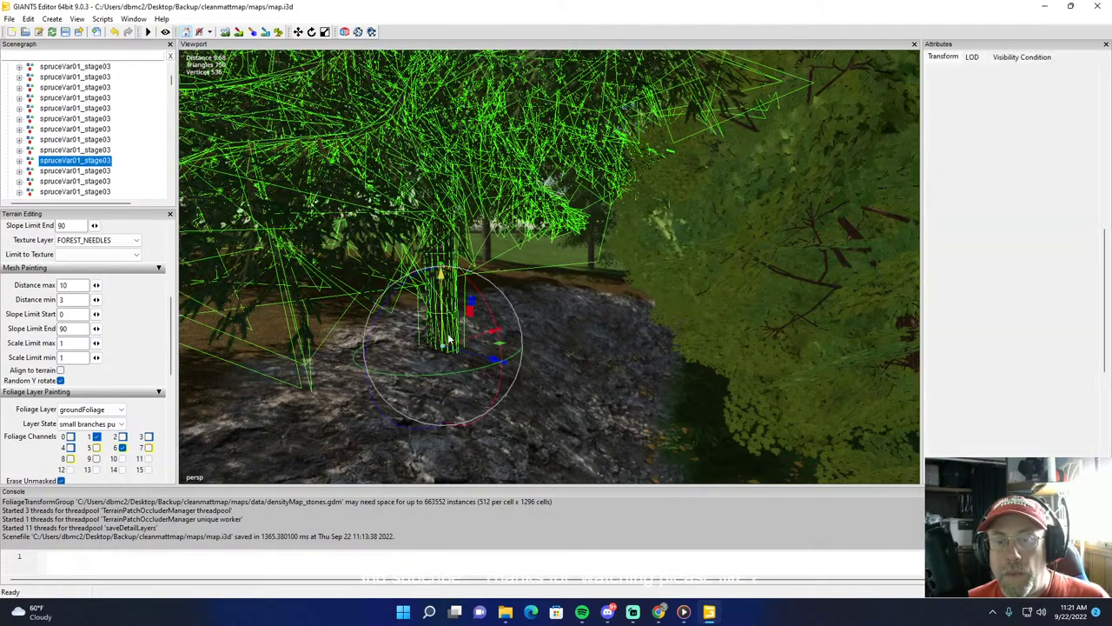
right_drag(447, 333, 235, 287)
click(337, 233)
right_drag(337, 233, 369, 217)
scroll(361, 218, up, 3)
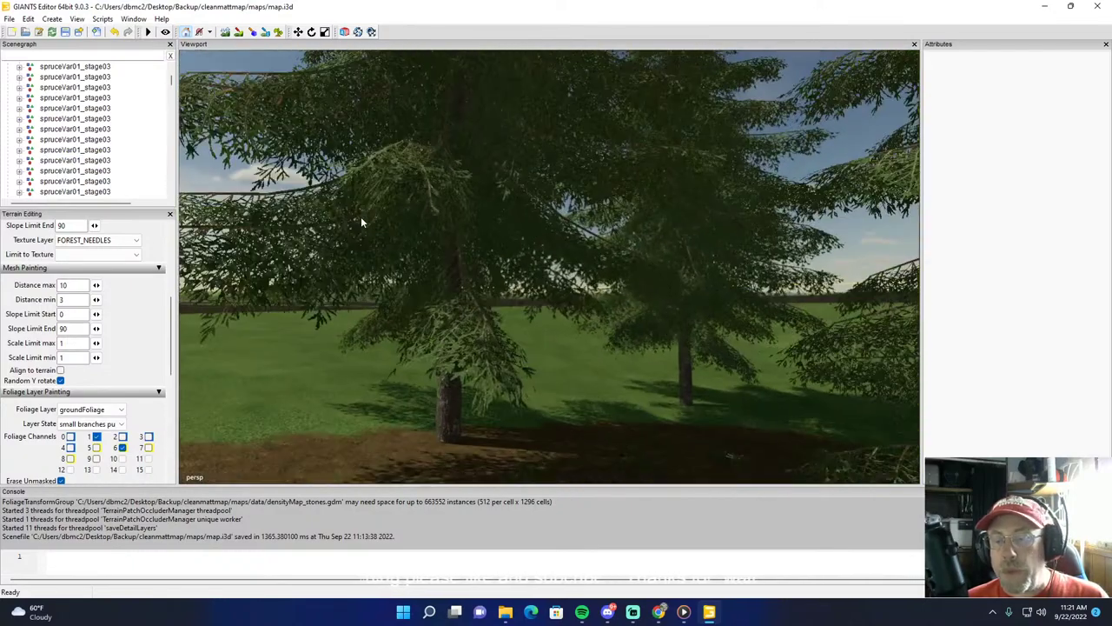
Step: Move the spruce at the grass edge inward onto the needle bed
alt+drag(361, 217, 455, 287)
right_drag(454, 292, 472, 261)
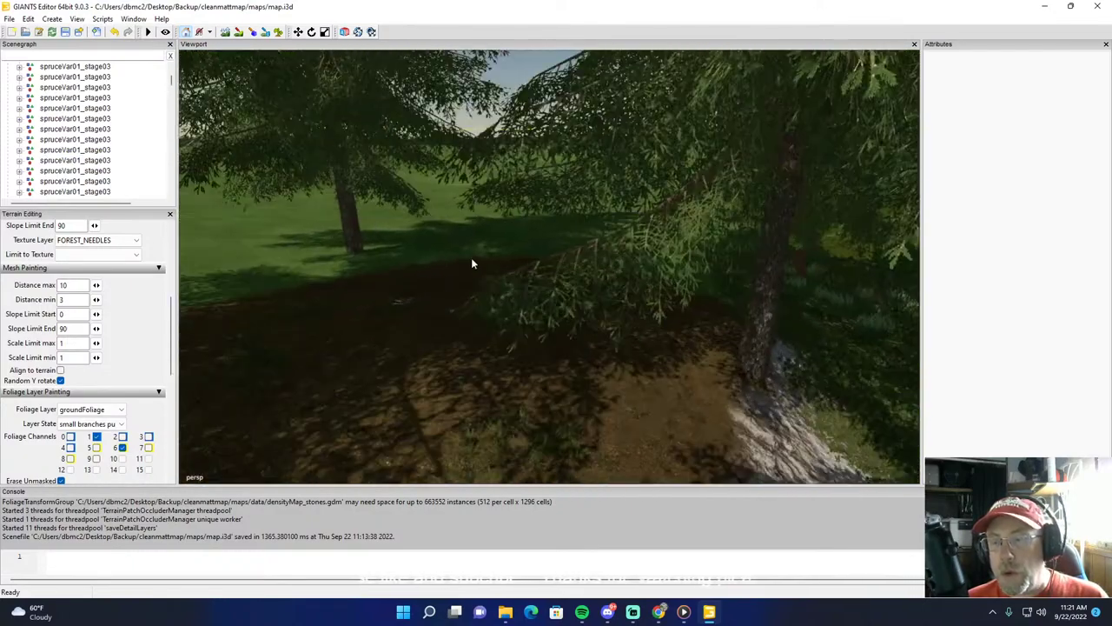
click(350, 233)
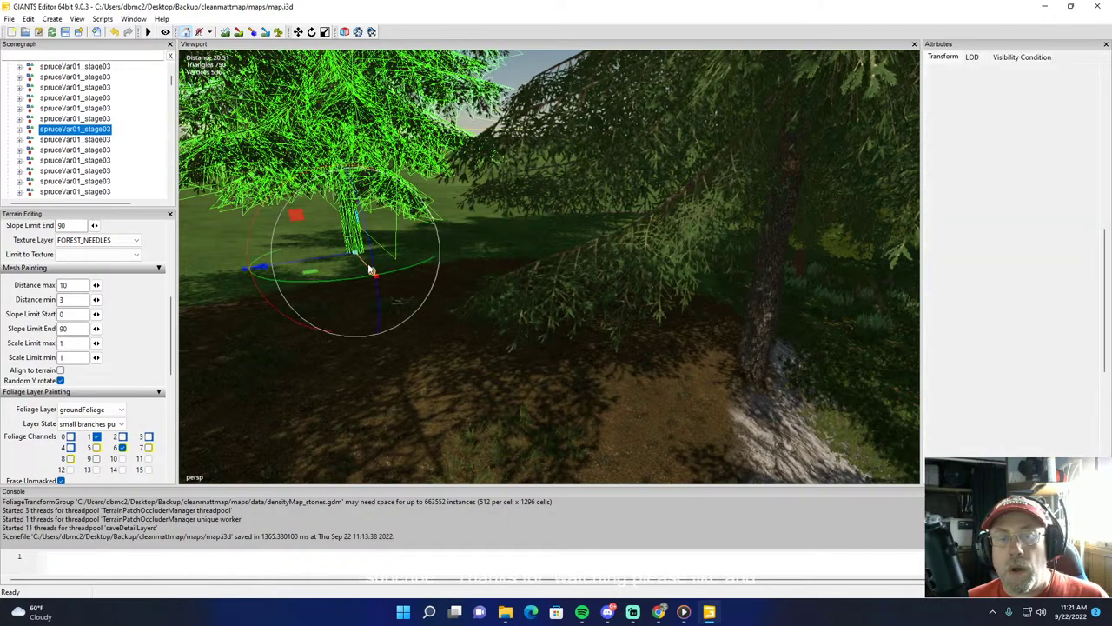
drag(363, 266, 499, 376)
Step: Move the spruce at the rock band's edge back onto the needle bed and deselect it
click(753, 354)
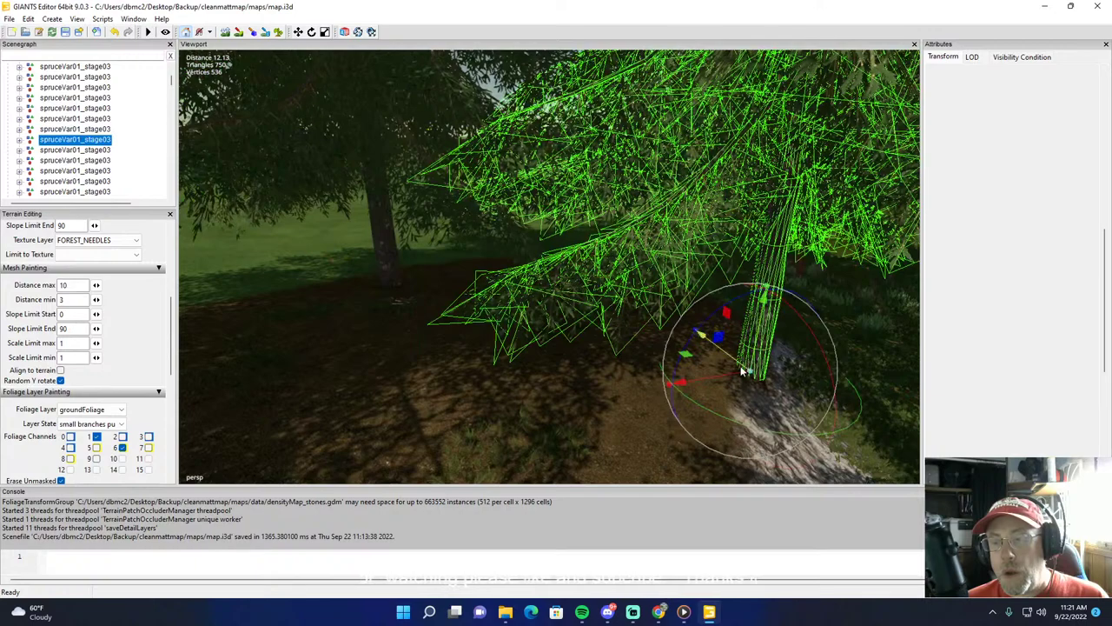
right_drag(738, 363, 679, 333)
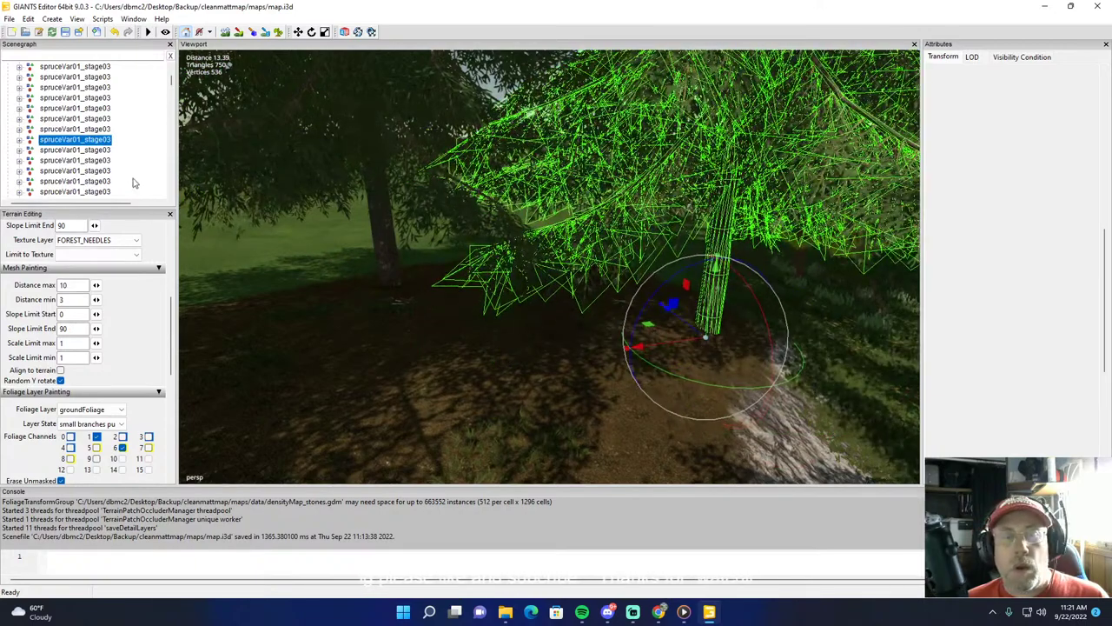
click(133, 179)
scroll(342, 206, down, 3)
Step: Inspect the landscaped pad from above, along with the bare dirt patch in the grass beyond it
right_drag(343, 208, 661, 368)
alt+drag(786, 398, 856, 460)
alt+drag(586, 351, 705, 410)
scroll(706, 408, down, 8)
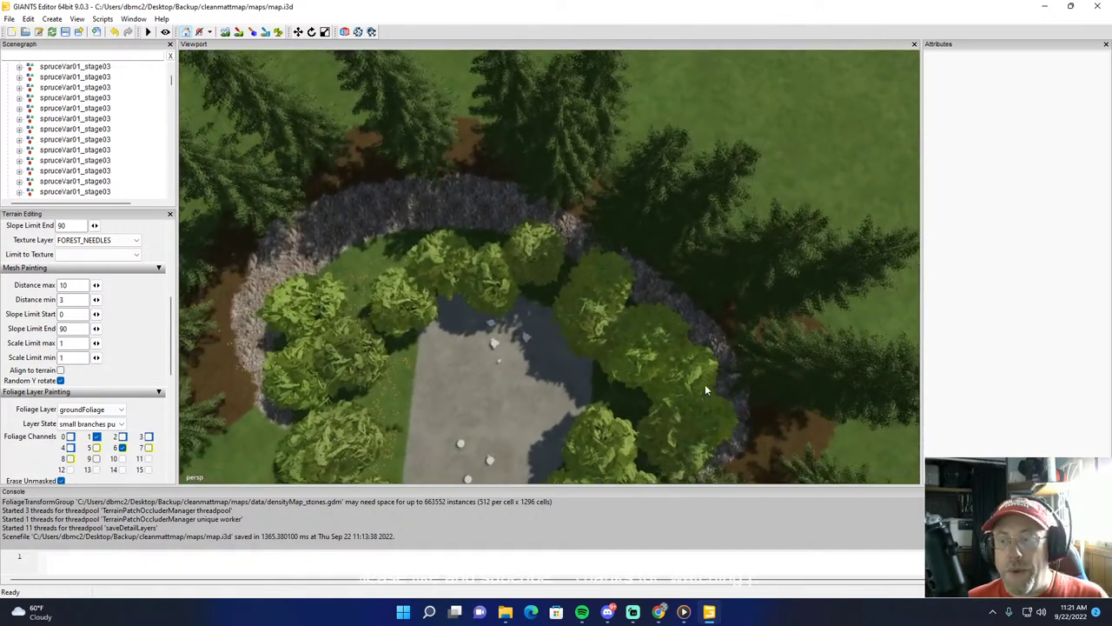
right_drag(685, 344, 550, 298)
scroll(541, 275, up, 8)
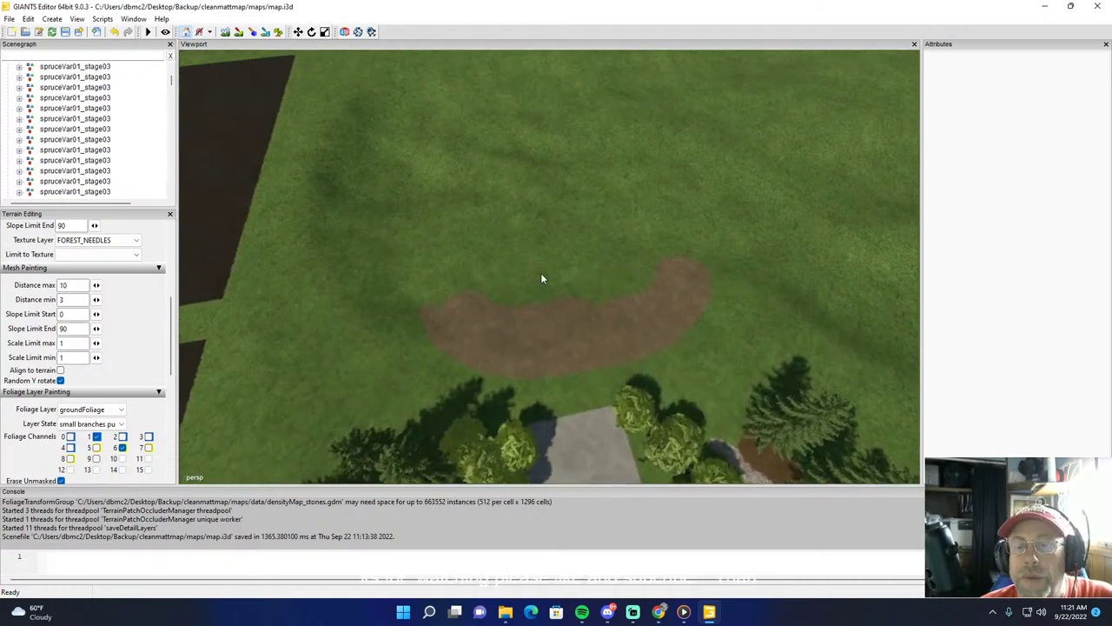
right_drag(559, 336, 374, 266)
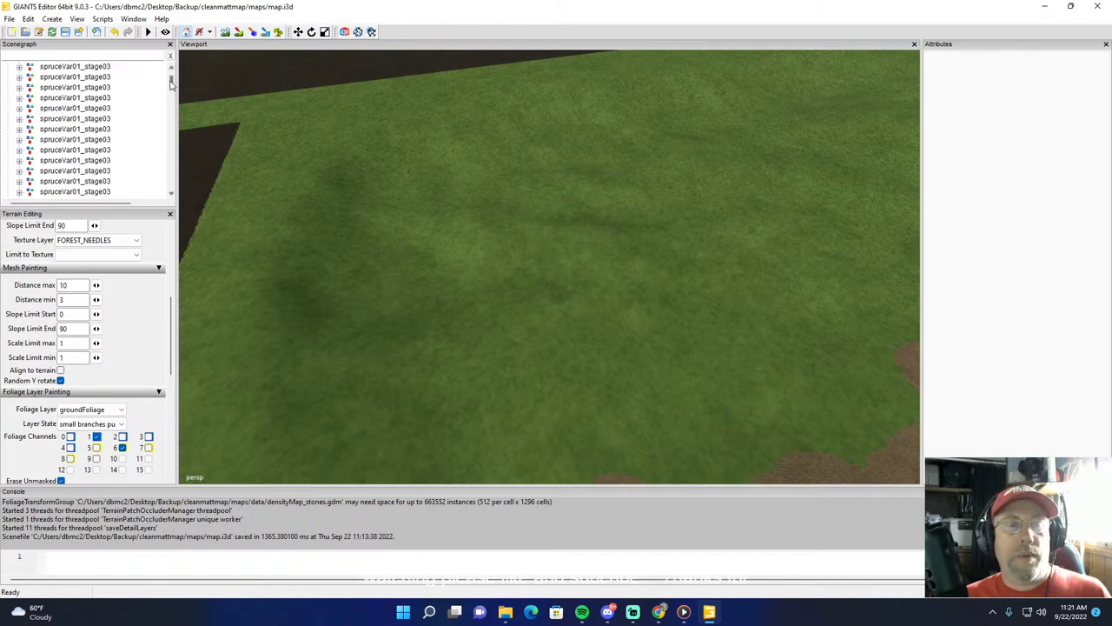
Step: Select the waterplanePond03 object in the scenegraph and locate it above the map
drag(170, 81, 171, 187)
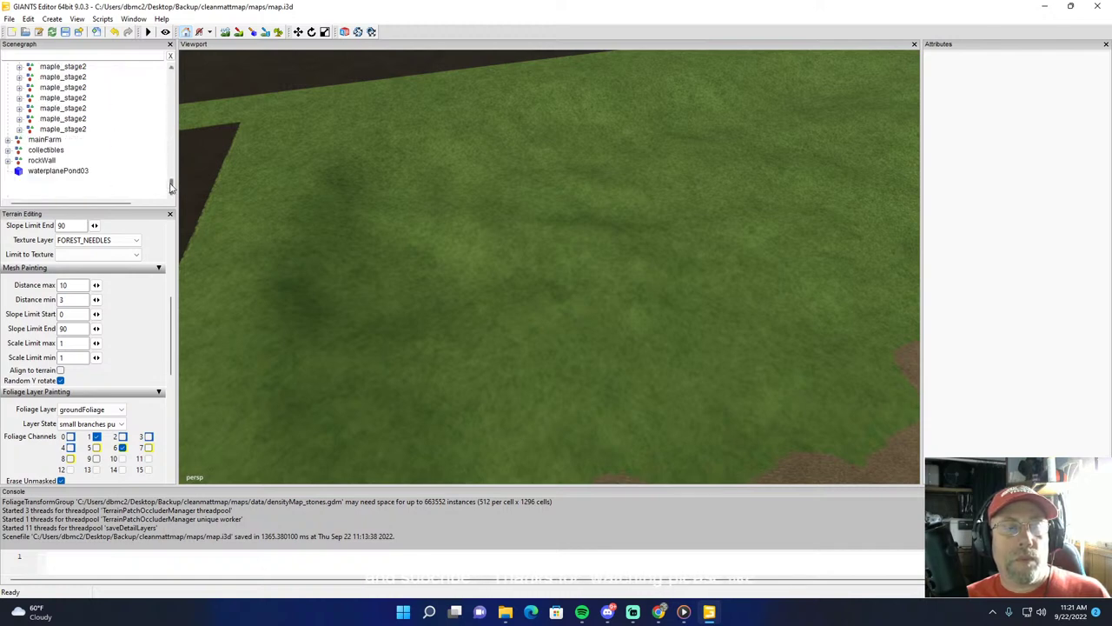
click(76, 172)
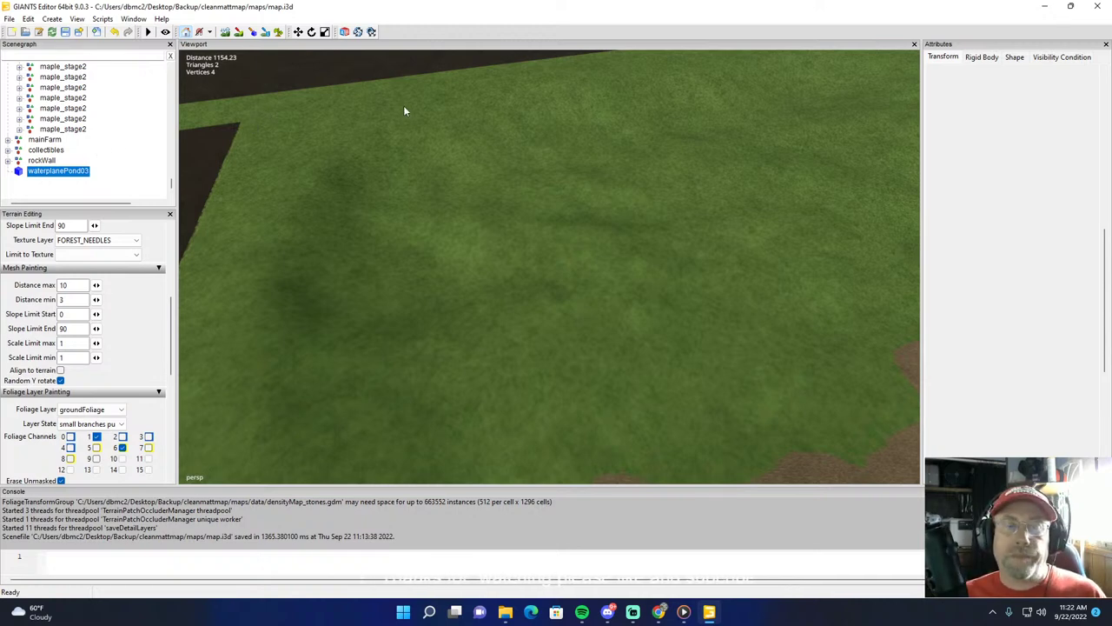
scroll(413, 132, down, 4)
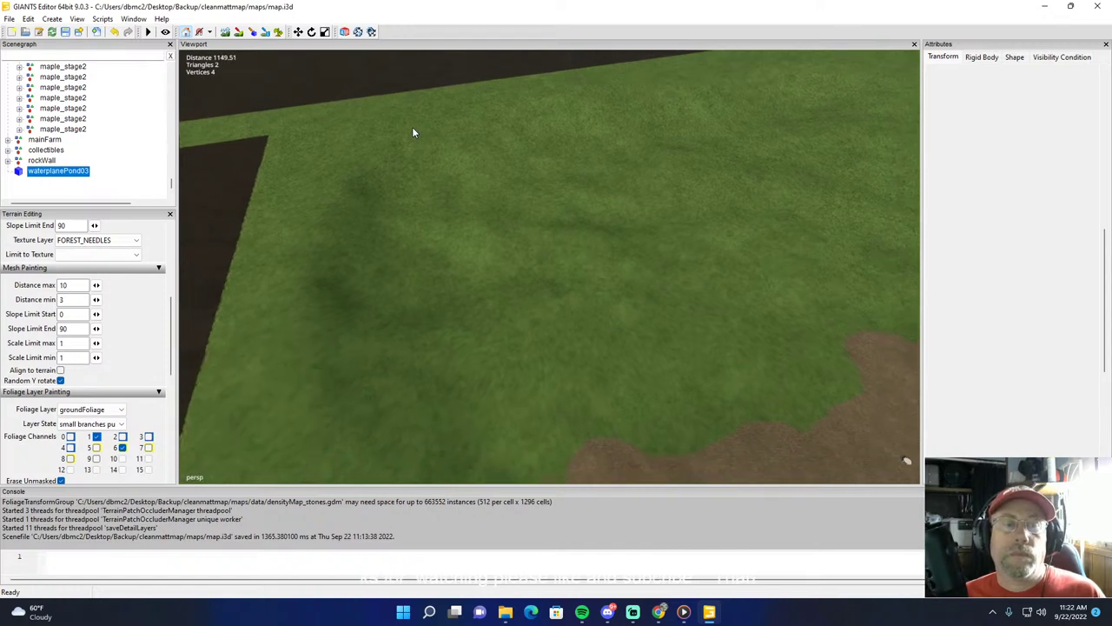
scroll(413, 132, down, 1)
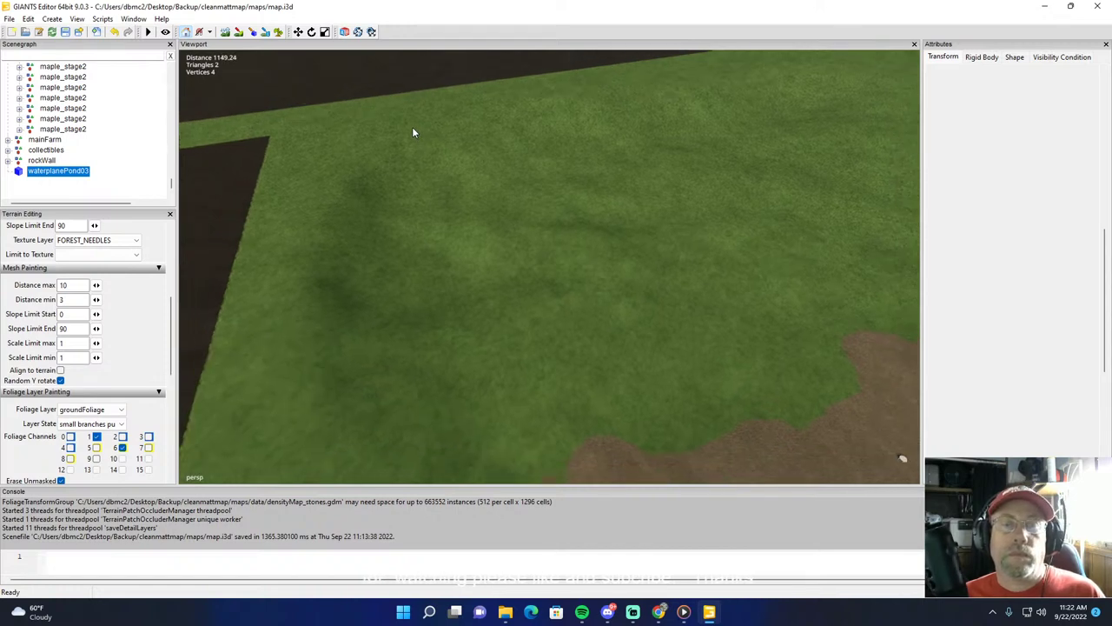
ctrl+click(68, 171)
click(68, 171)
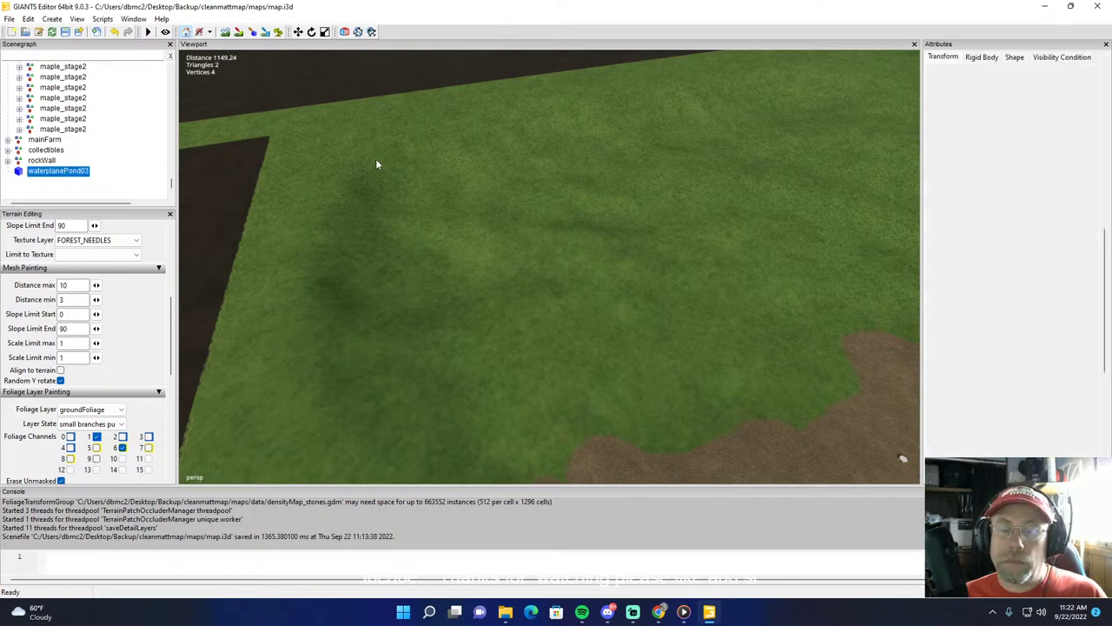
alt+drag(376, 159, 243, 56)
middle_drag(244, 59, 808, 131)
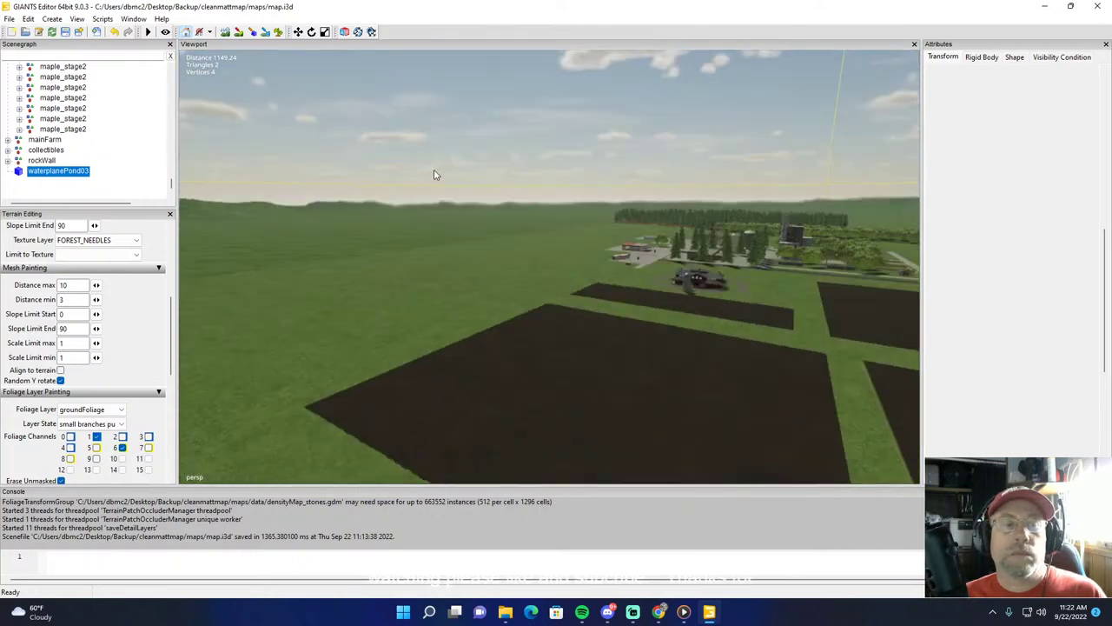
middle_drag(434, 171, 613, 106)
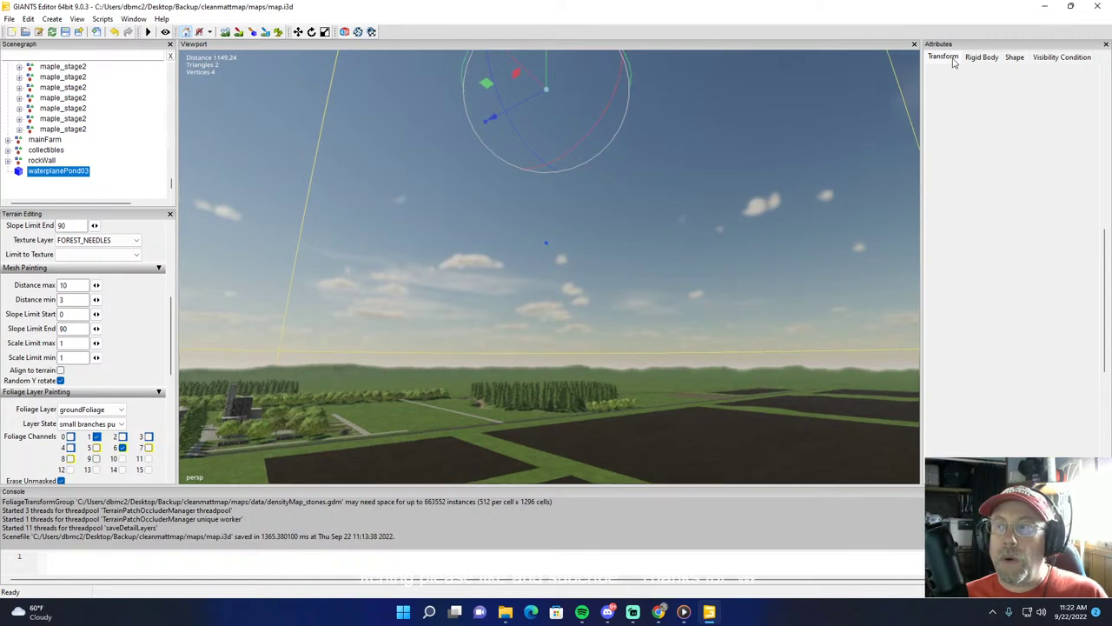
Step: Check the rigid body, visibility condition and transform attributes of waterplanePond03 and compare with the rockWall group
click(982, 58)
click(1013, 58)
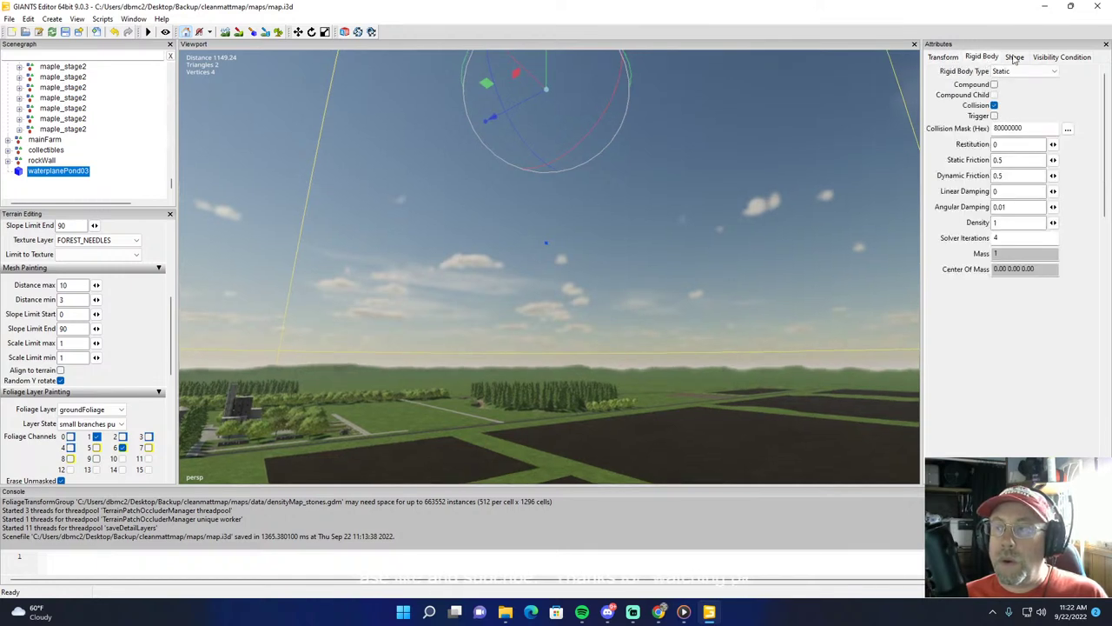
click(1035, 58)
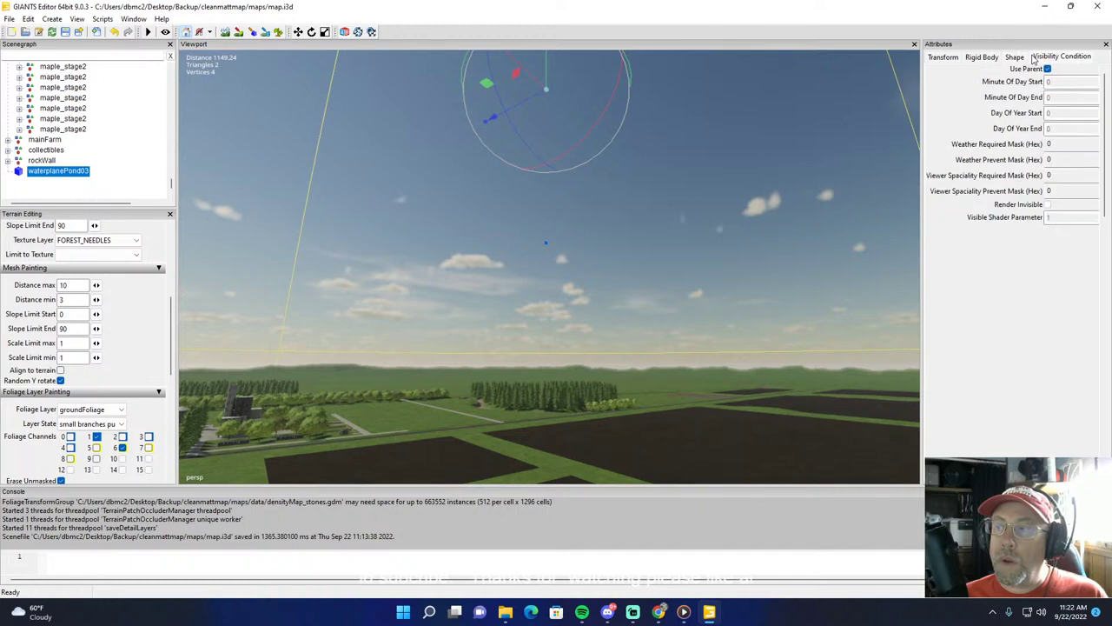
click(941, 58)
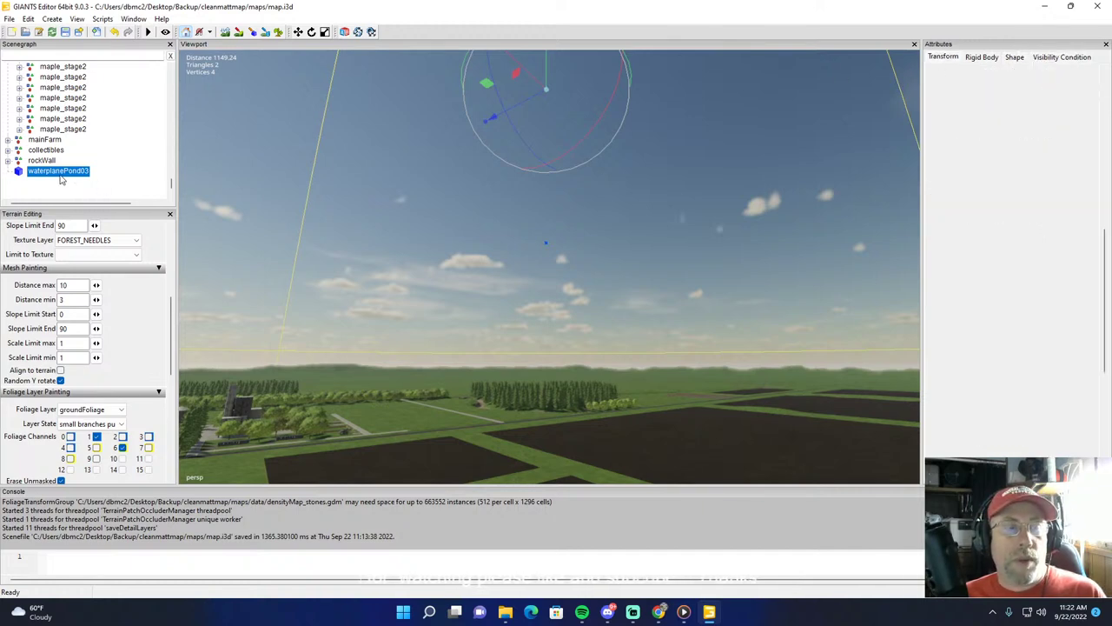
click(113, 162)
click(50, 165)
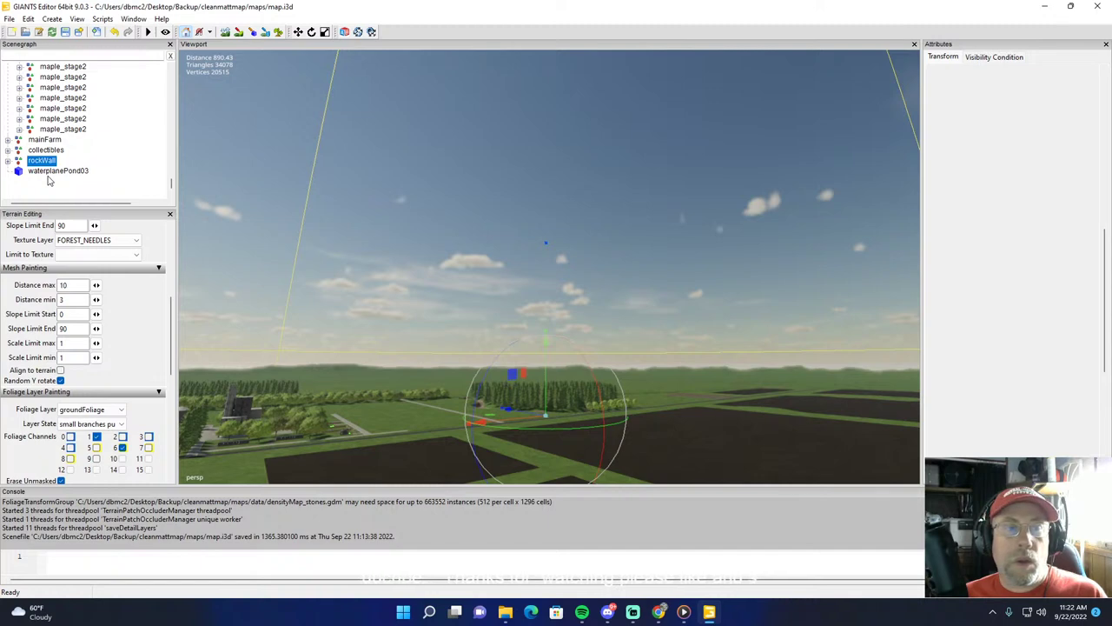
click(52, 171)
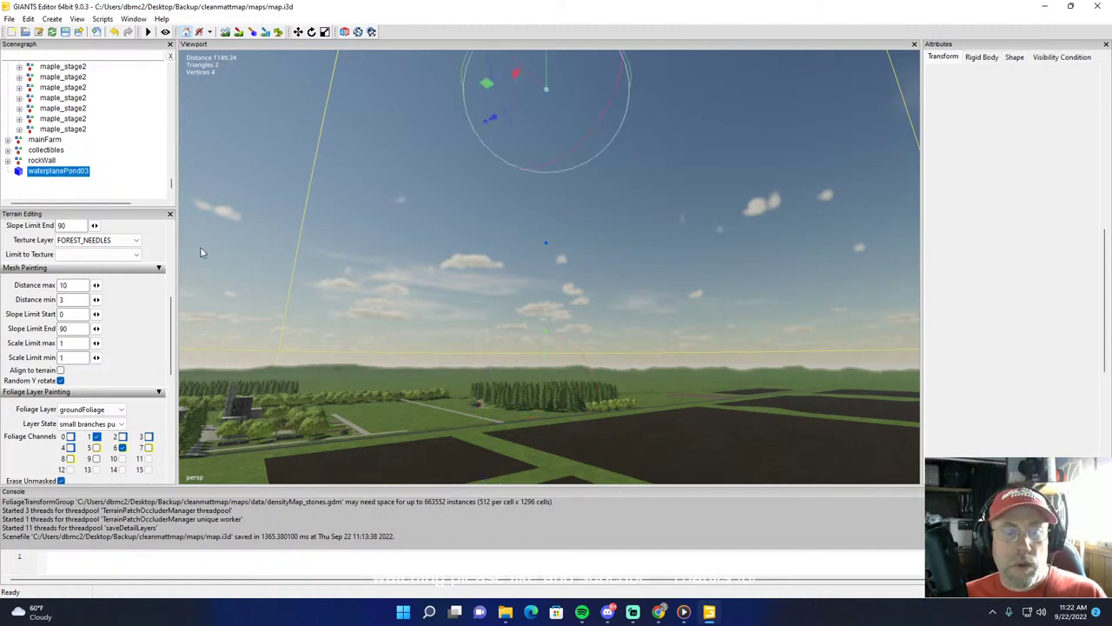
click(141, 188)
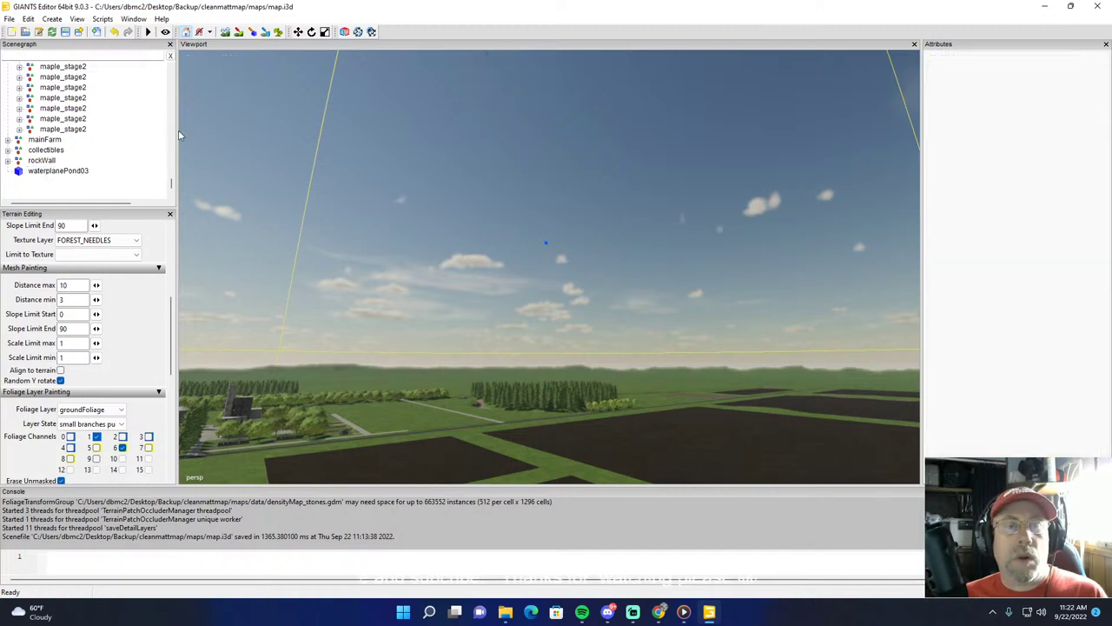
Step: Save the map scene and close the editor
alt+drag(401, 231, 299, 310)
right_drag(299, 315, 190, 171)
click(66, 109)
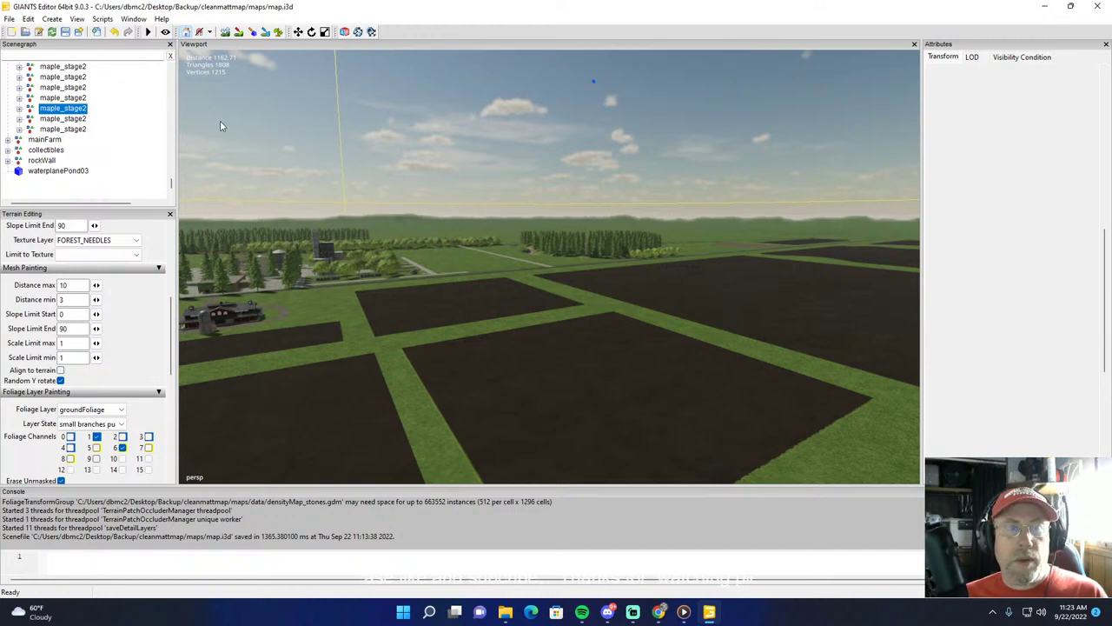
click(65, 32)
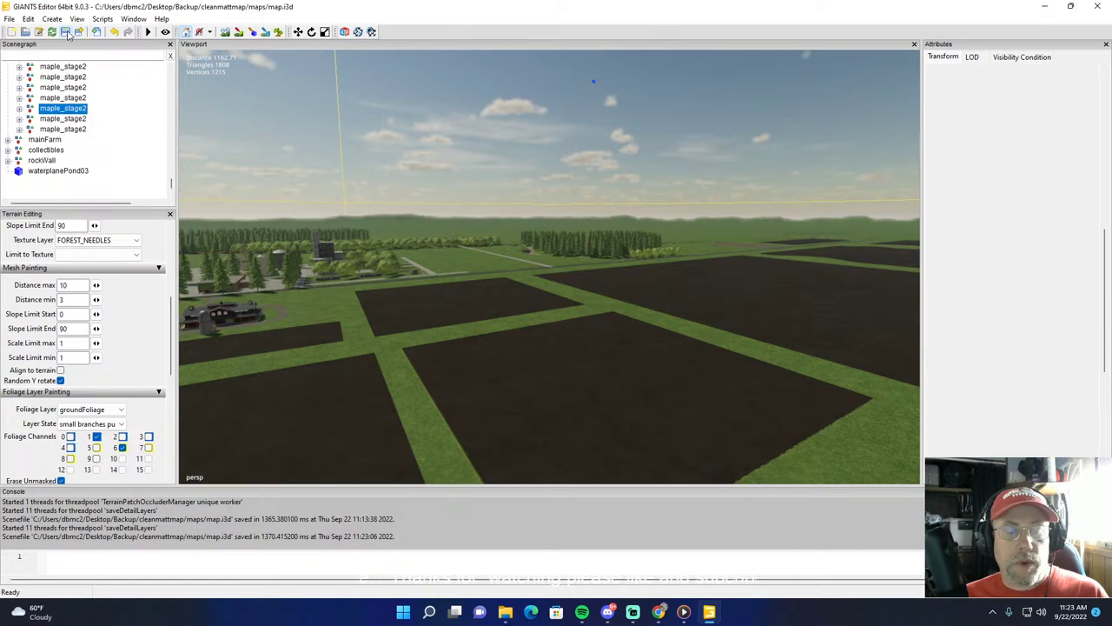
click(1098, 7)
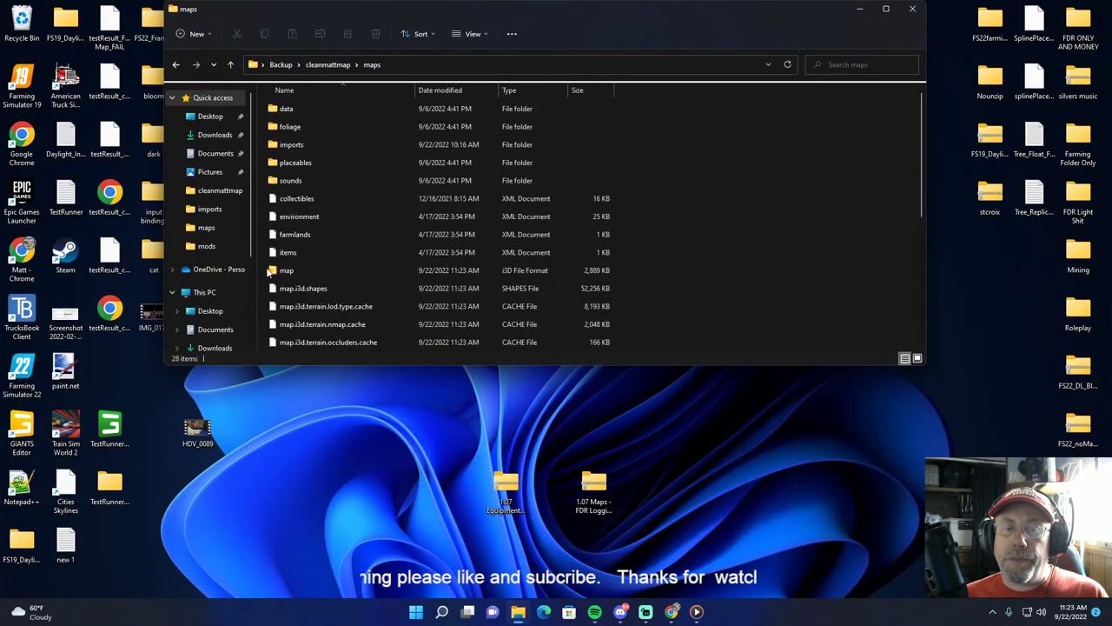
Step: Reopen the map file from the maps folder with GIANTS Editor version 9.0.3 and dismiss the welcome window
double_click(271, 272)
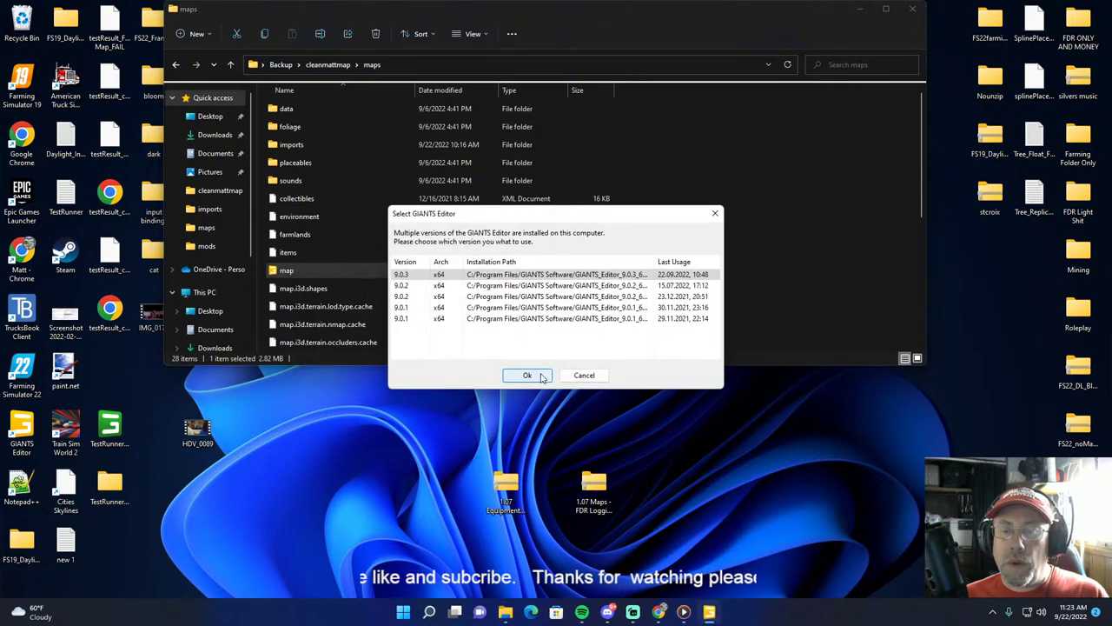
click(527, 375)
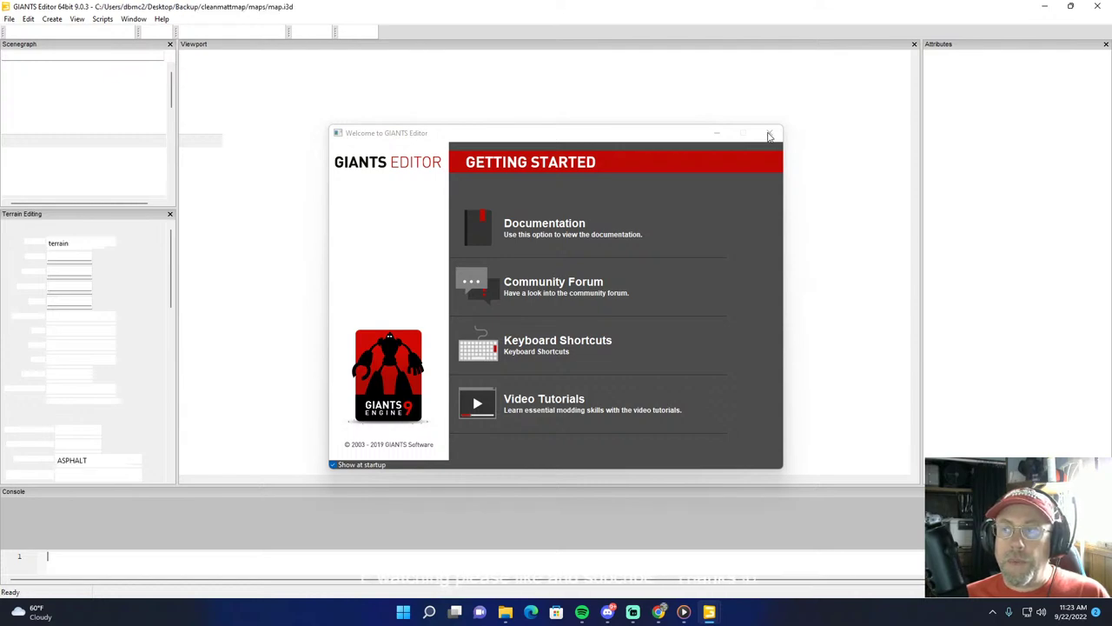
click(768, 134)
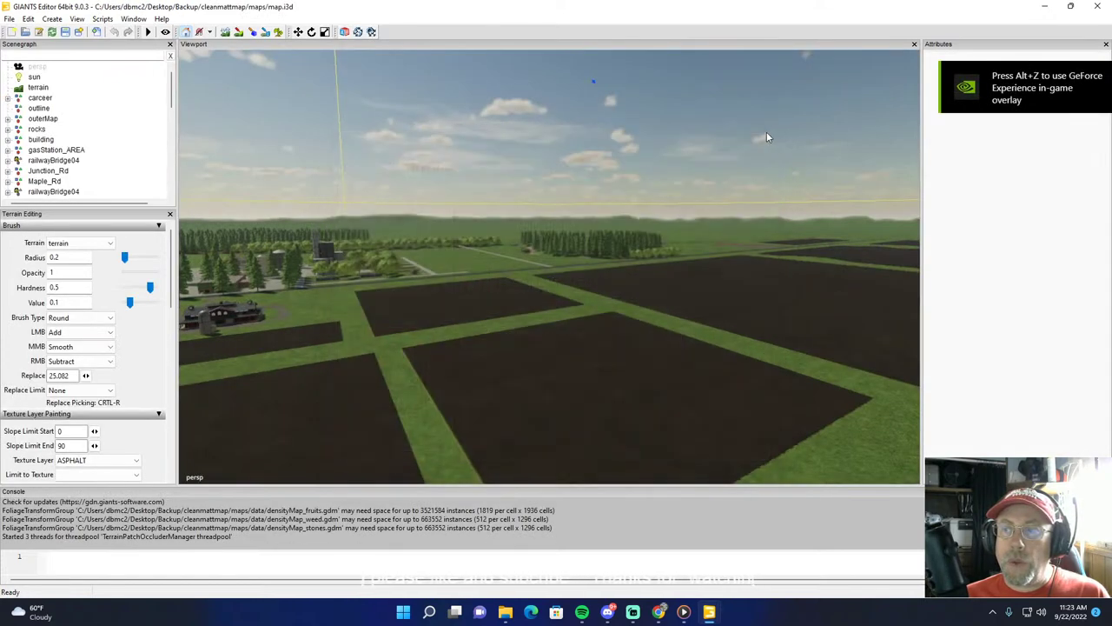
Step: Select waterplanePond03 in the scenegraph and open its Translate Y value for editing
click(44, 181)
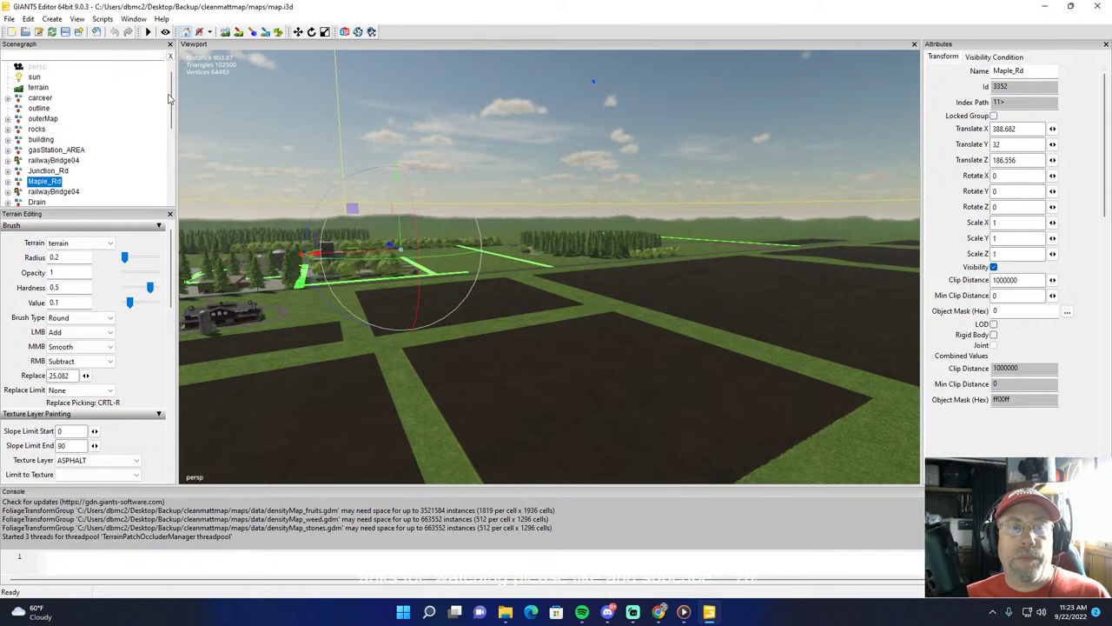
drag(173, 104, 174, 174)
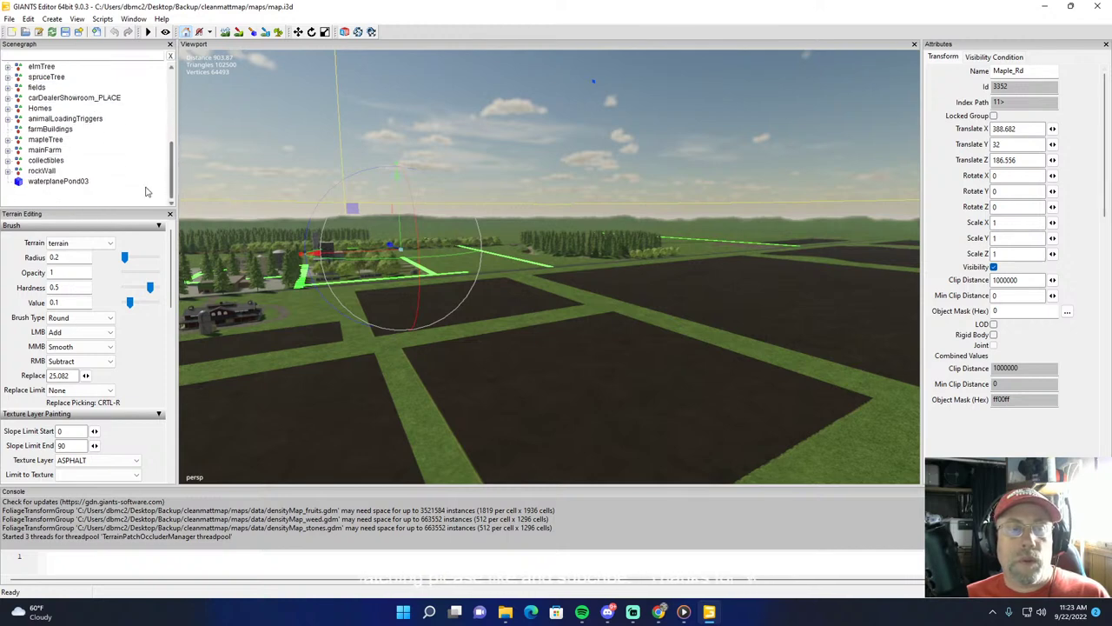
click(83, 182)
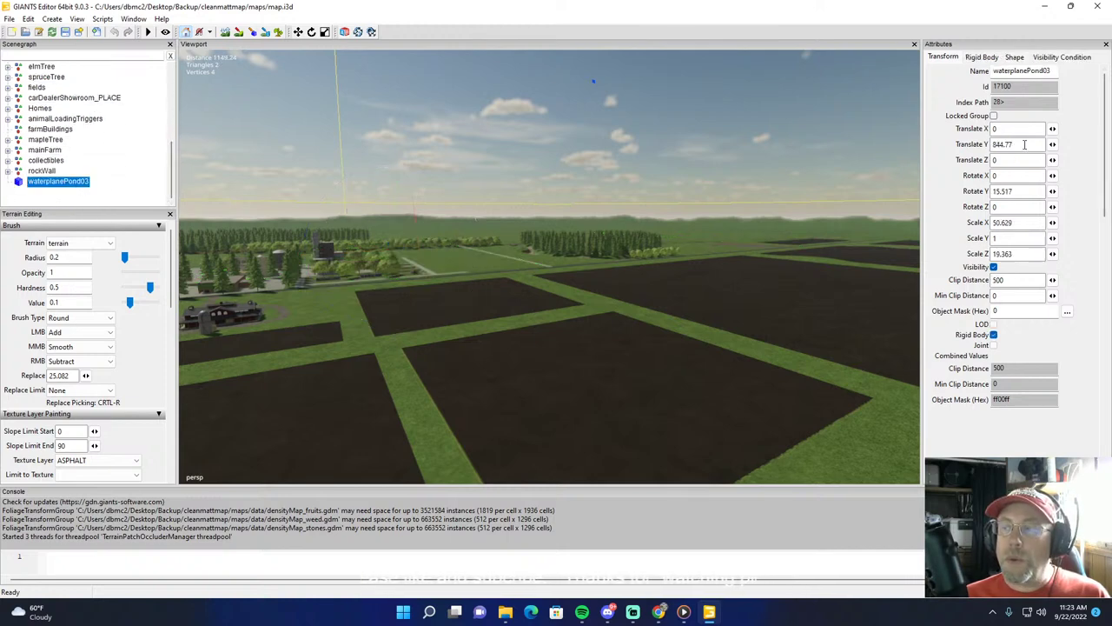
drag(1024, 144, 941, 145)
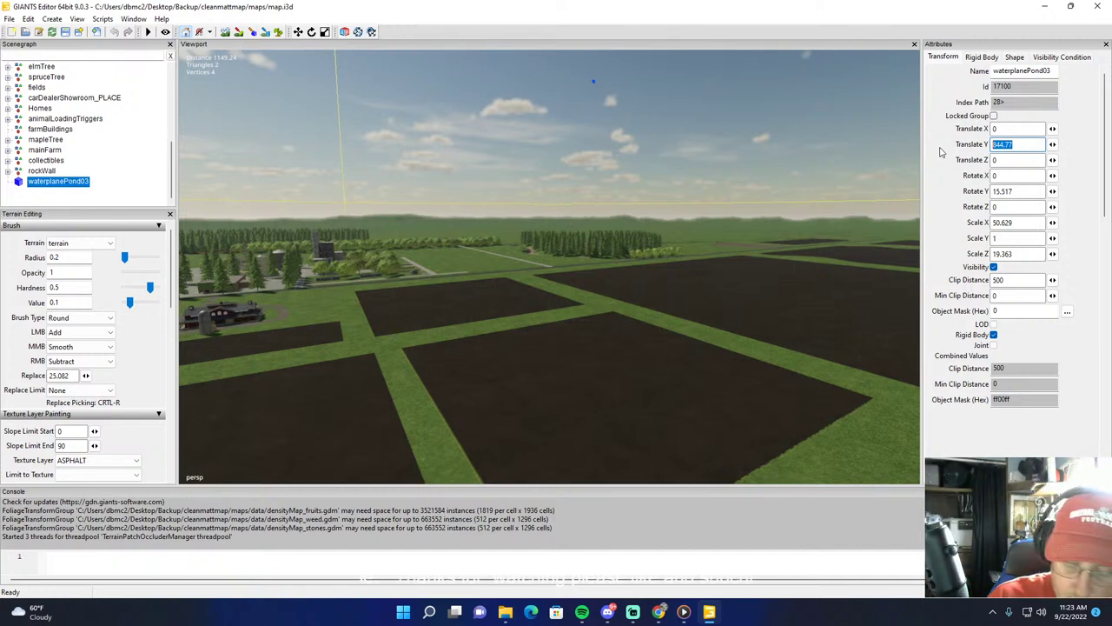
Step: Set the Translate Y of waterplanePond03 to 22.901 and deselect the object
text(22.901)
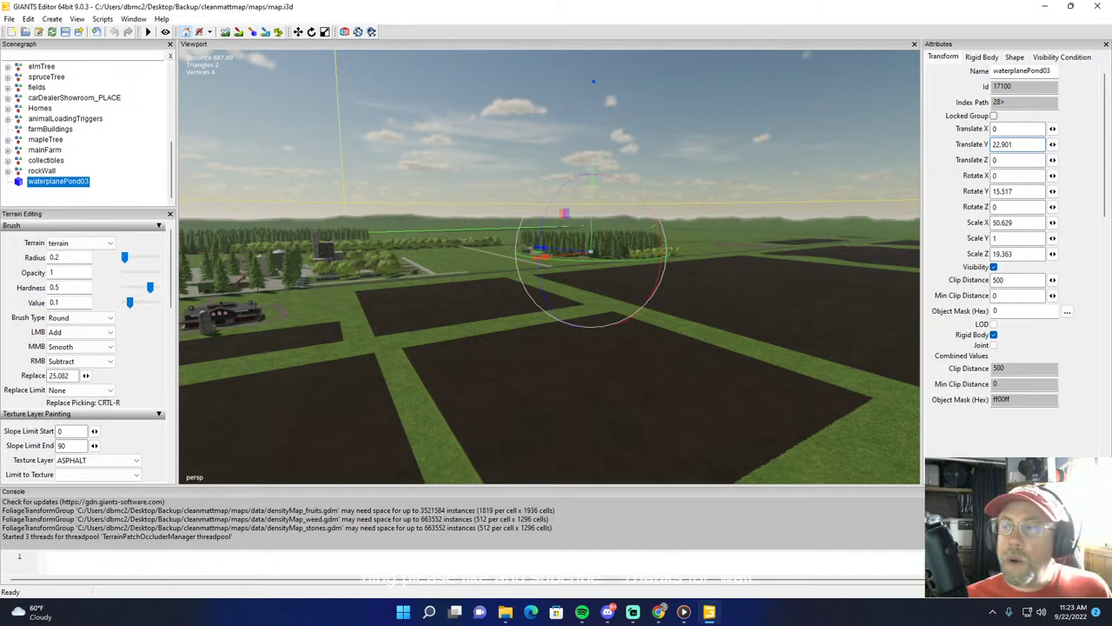
click(110, 141)
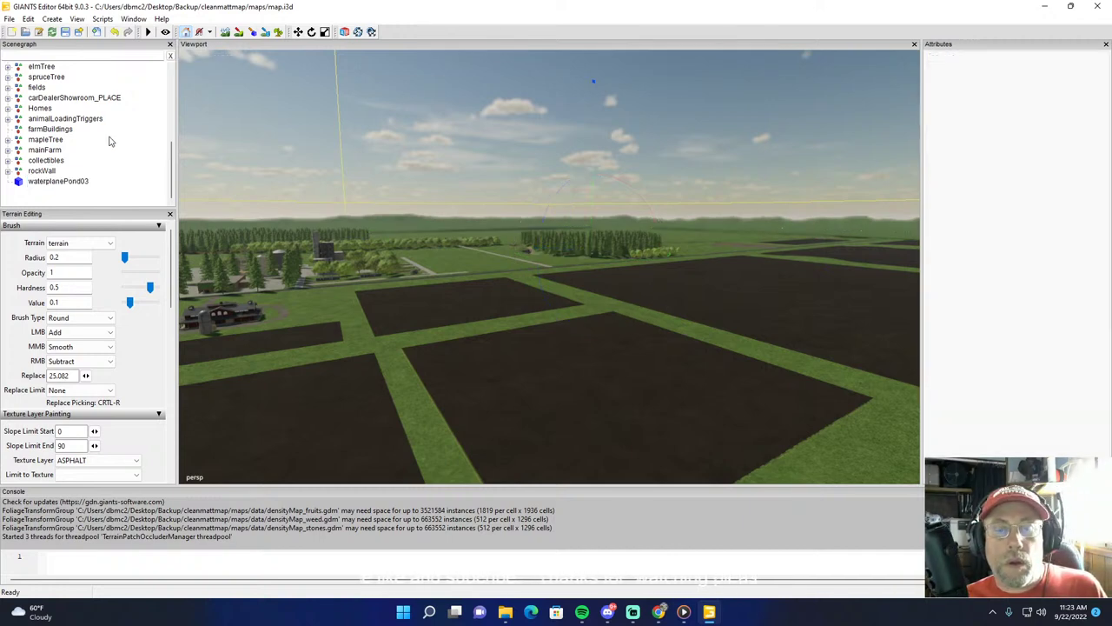
Step: Enlarge the terrain brush radius to 3.7 and turn foliage painting mode off
alt+drag(258, 189, 633, 332)
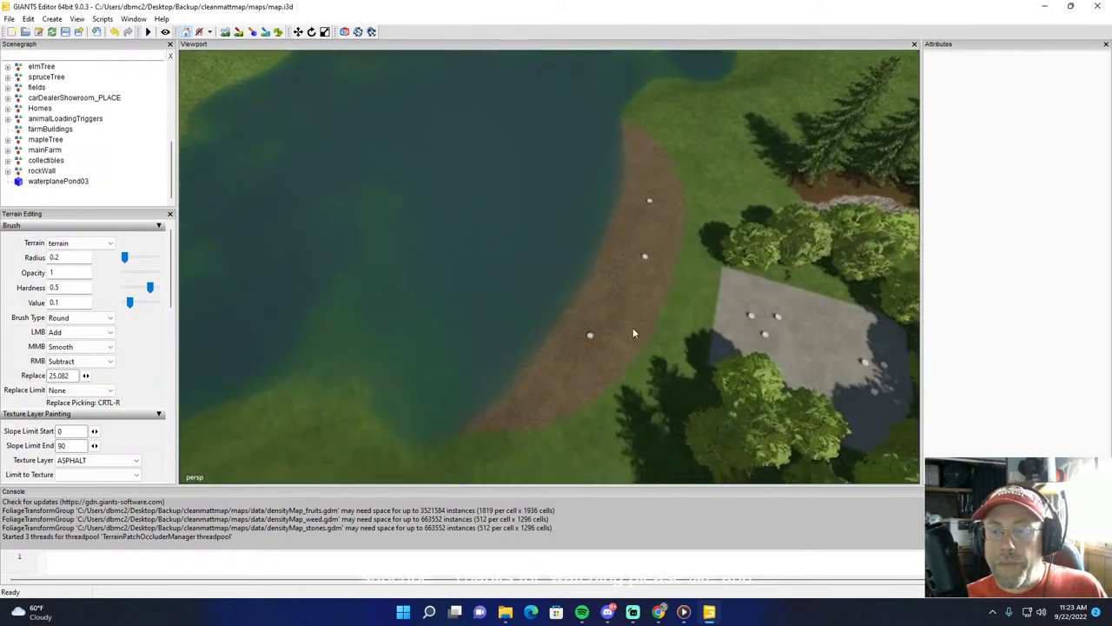
right_drag(634, 333, 440, 264)
scroll(395, 276, up, 5)
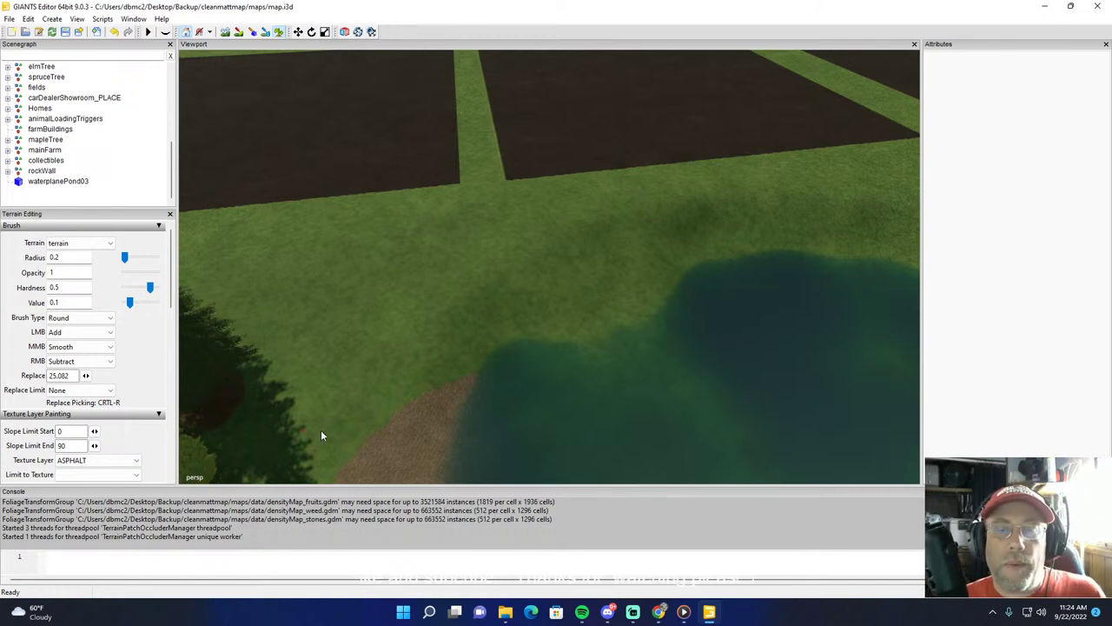
scroll(444, 248, up, 3)
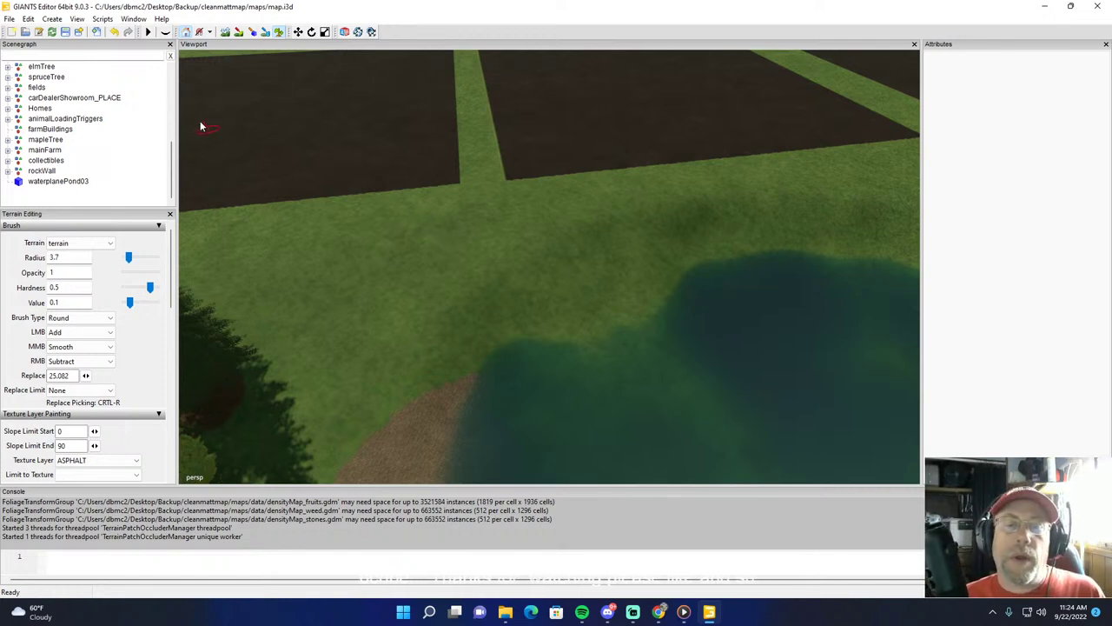
click(277, 33)
scroll(374, 252, down, 6)
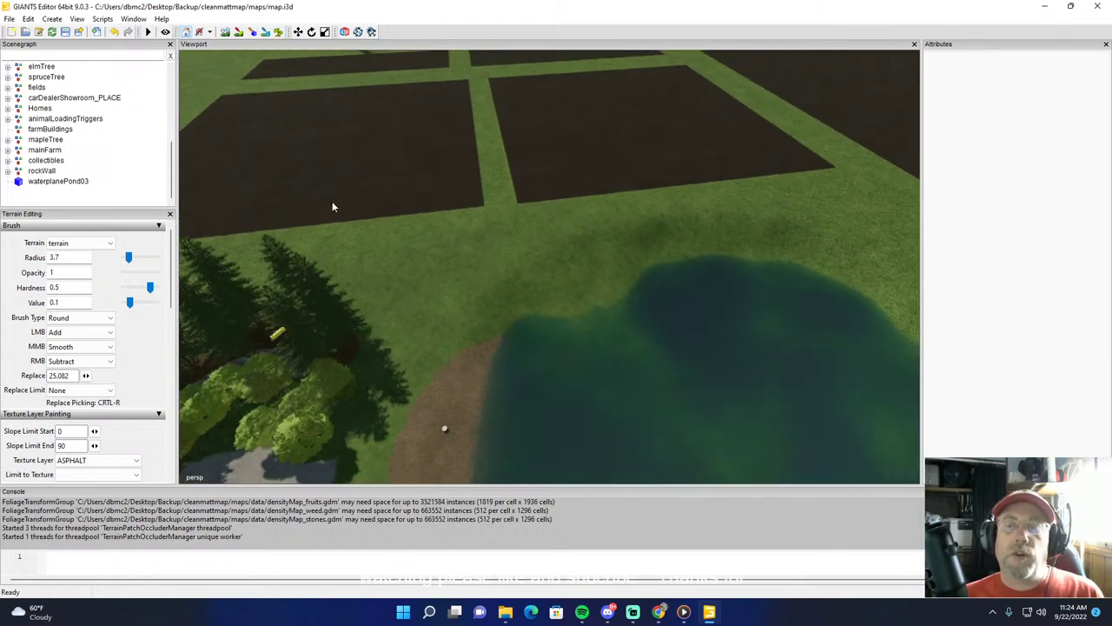
alt+drag(360, 212, 490, 197)
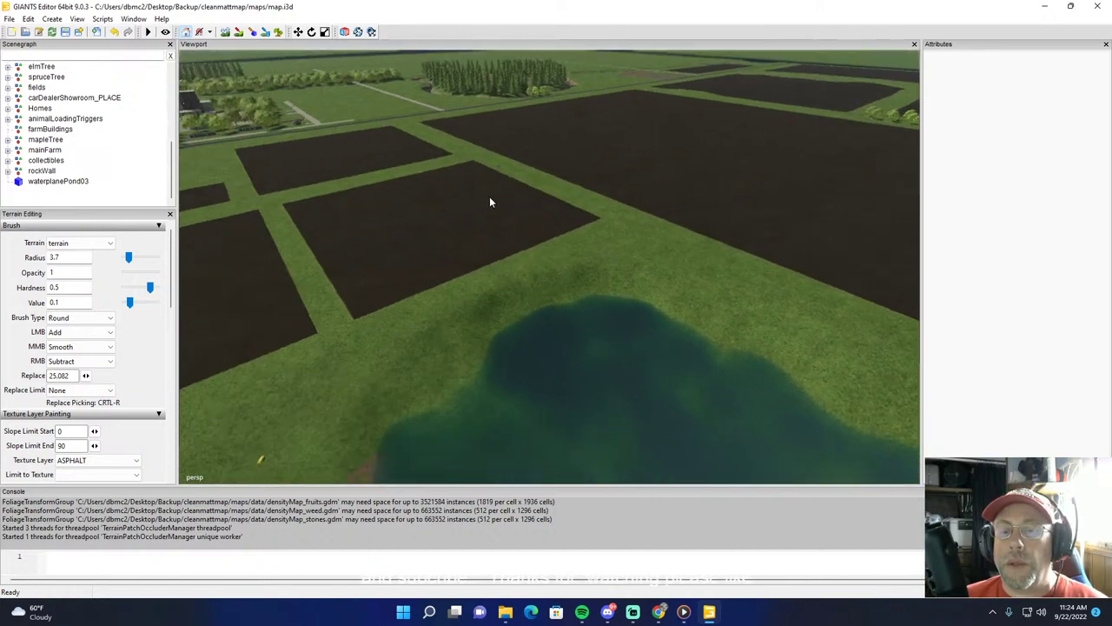
right_drag(490, 201, 371, 223)
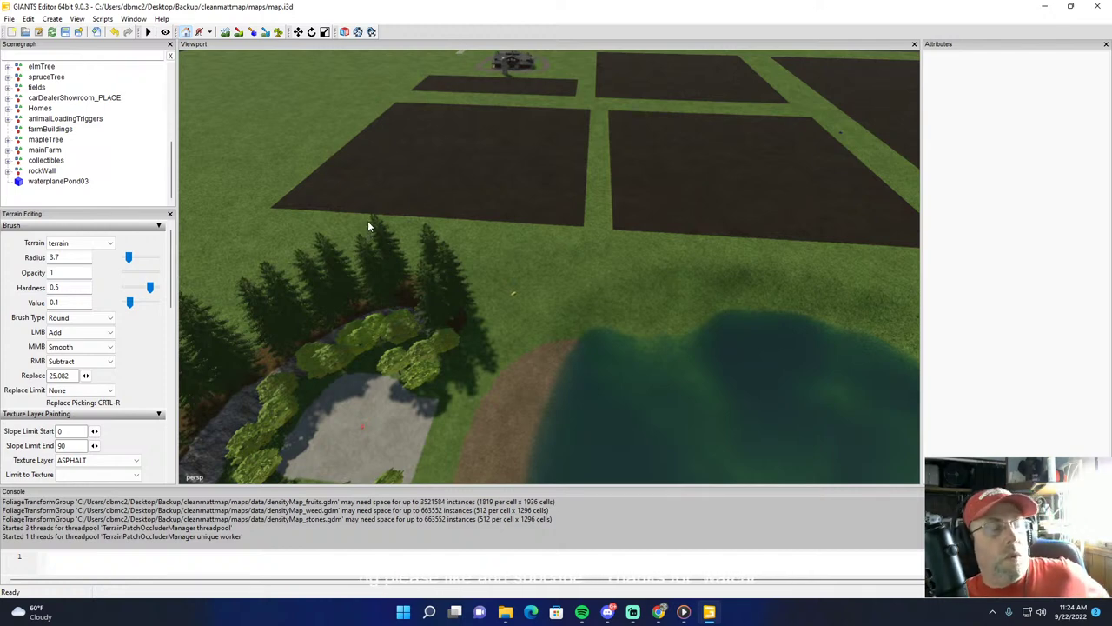
Step: Minimize the editor, switch to Google Chrome with the personal profile, and open YouTube
click(1047, 9)
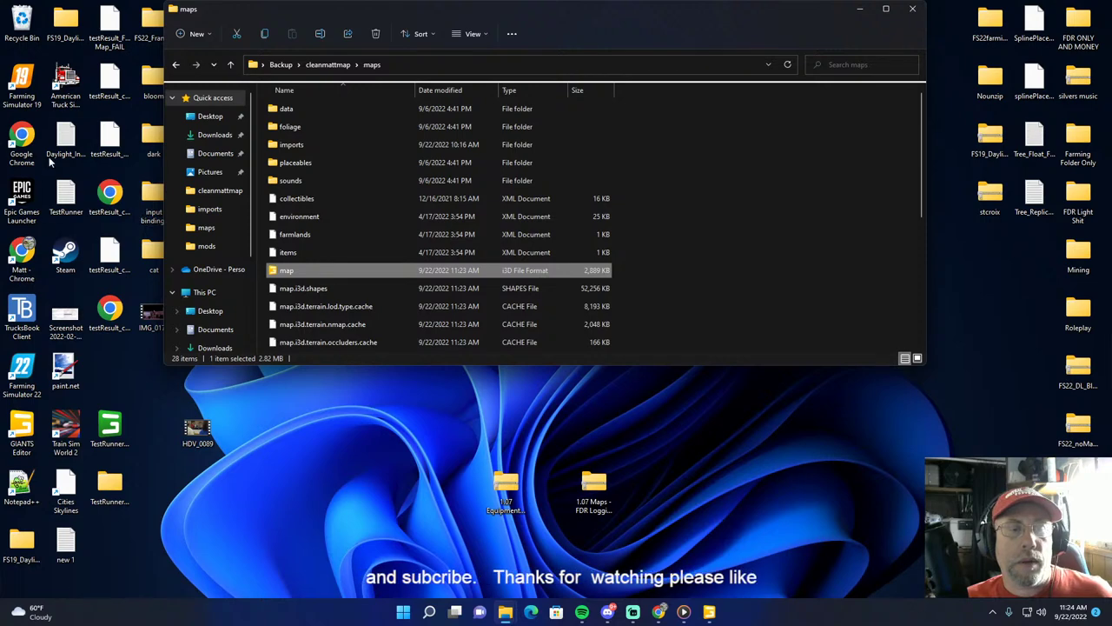
double_click(30, 144)
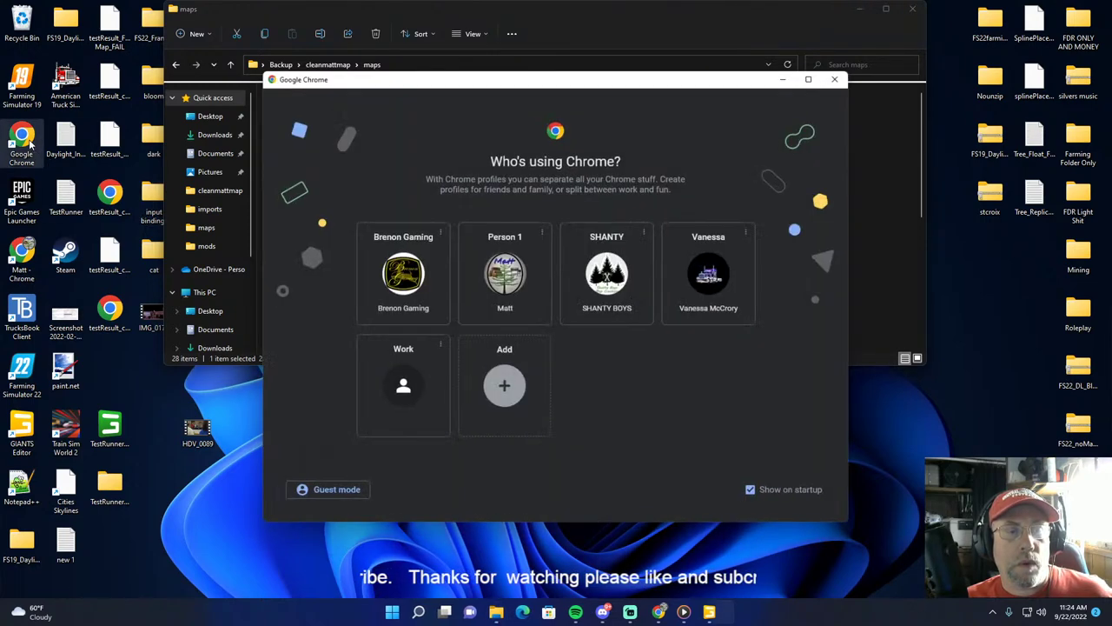
click(502, 277)
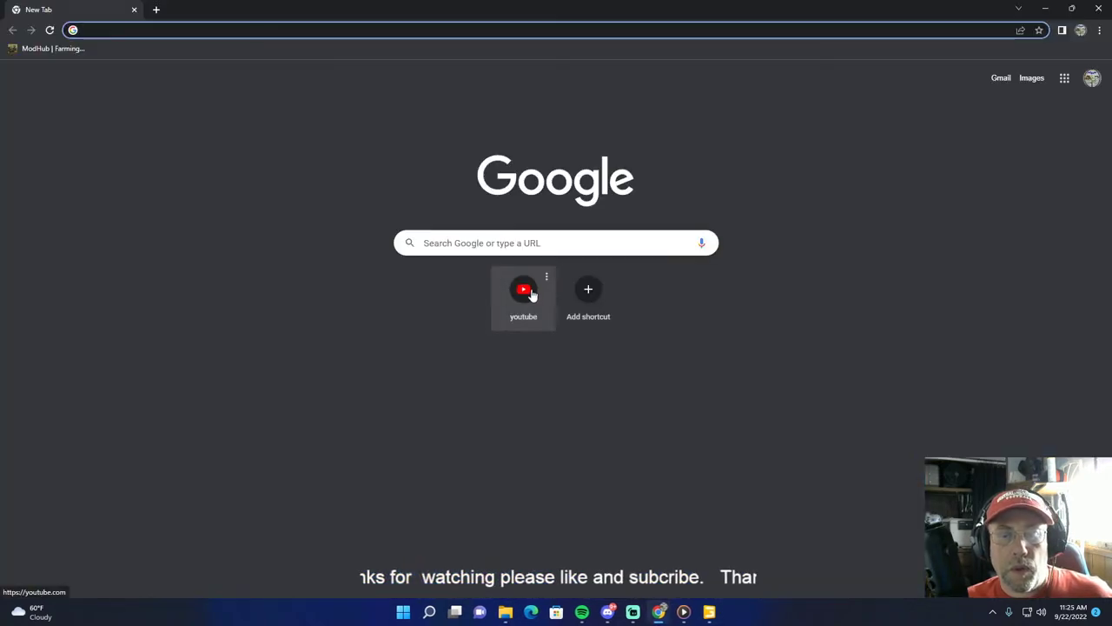
click(529, 292)
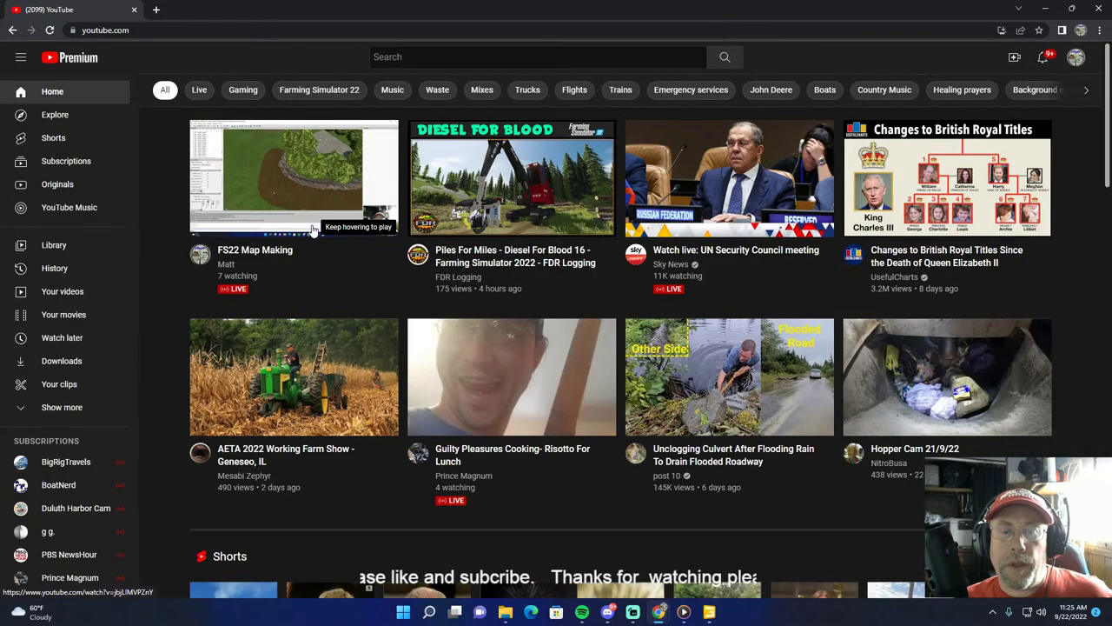
Step: Search YouTube for "rusty money gaming" and close the results tab after viewing them
click(416, 57)
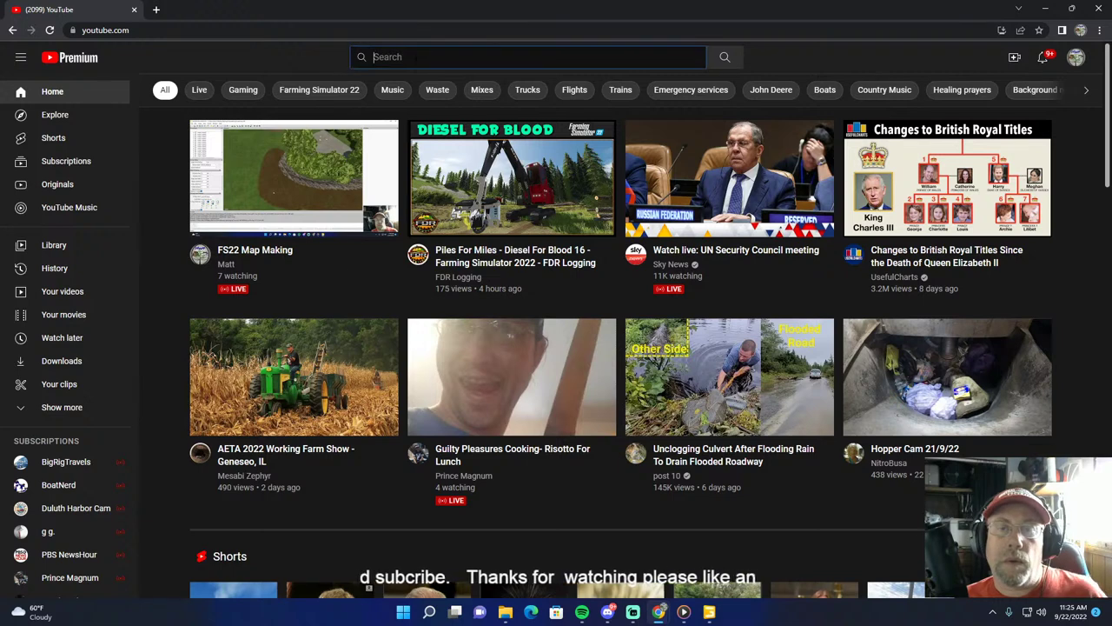
text(ru)
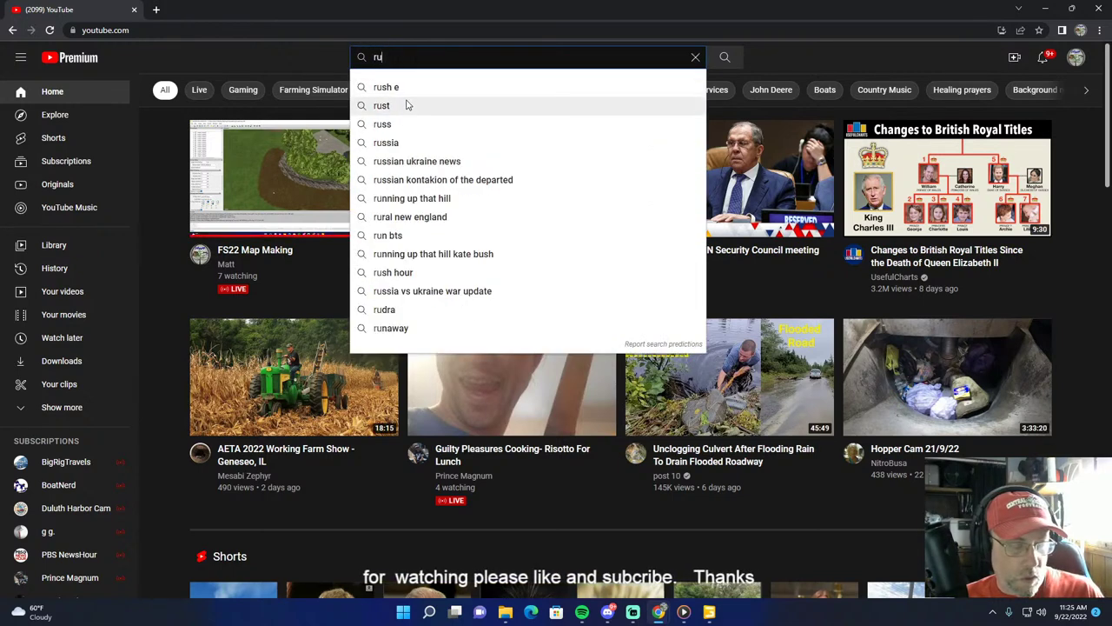
text(sty)
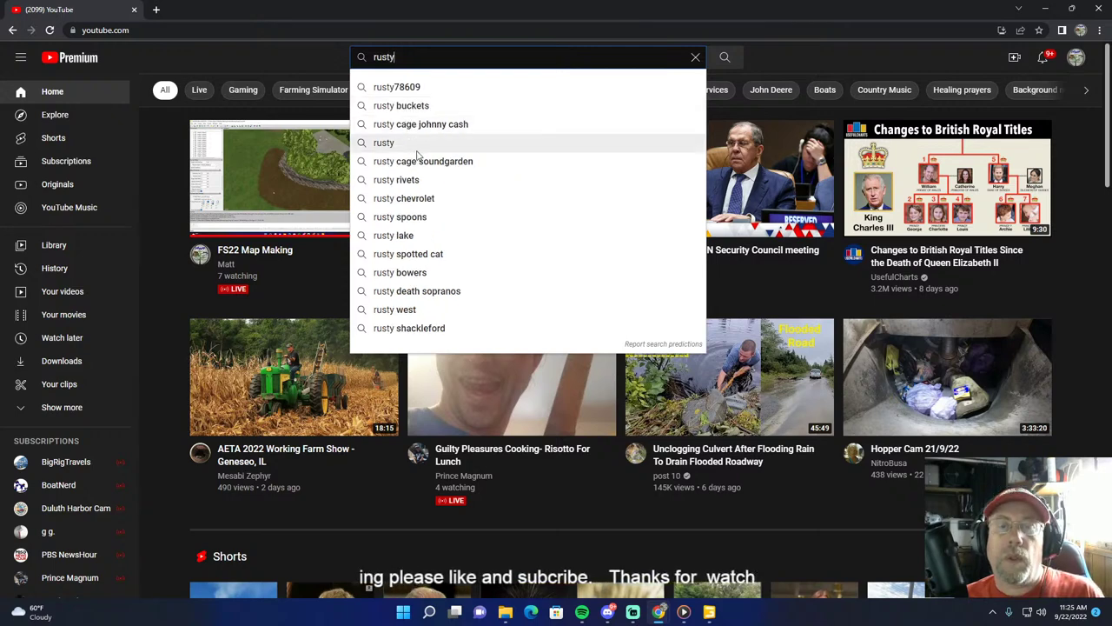
text( m)
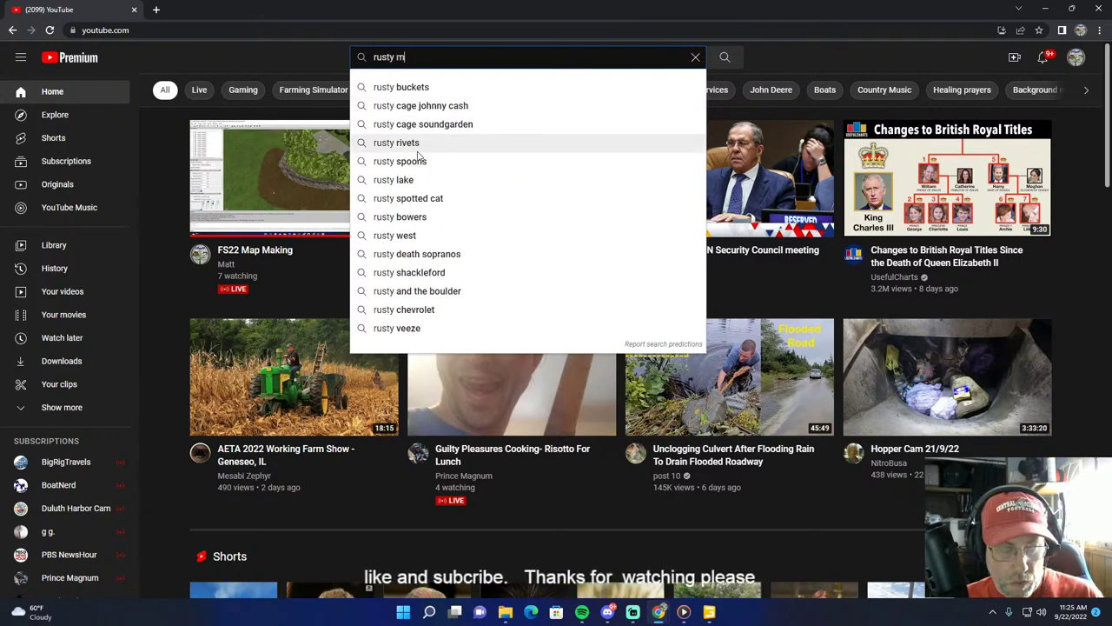
text(oney)
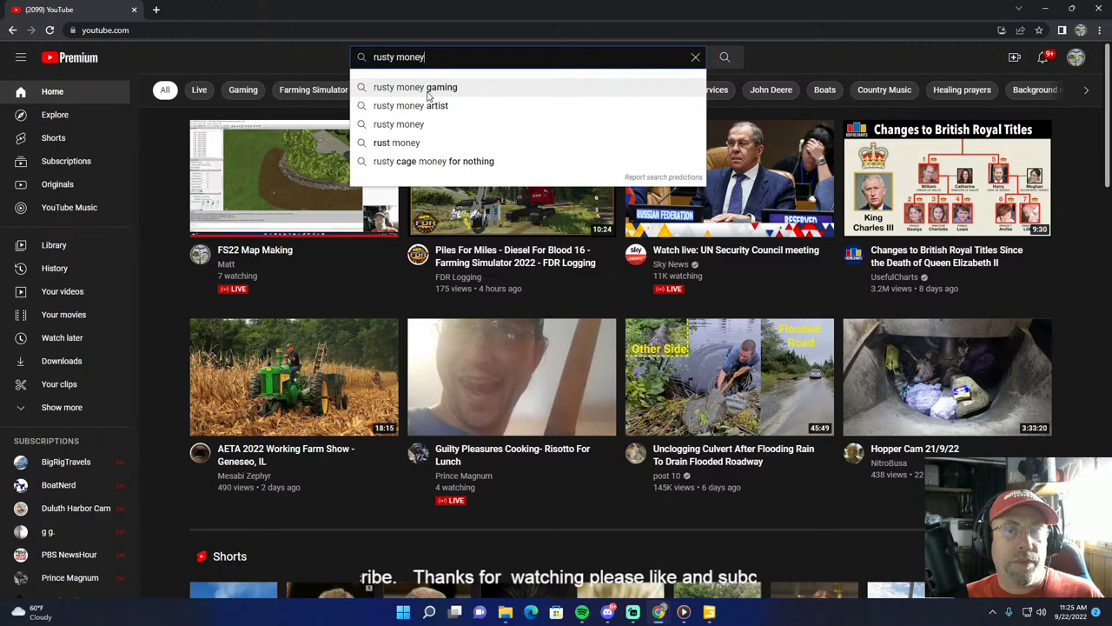
click(427, 91)
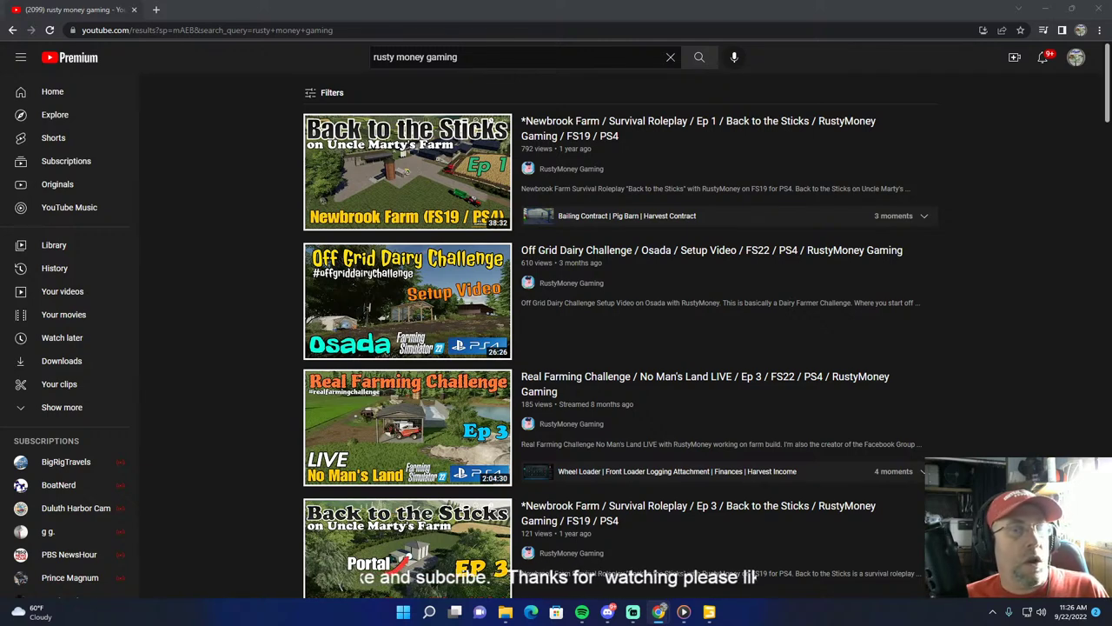
click(135, 9)
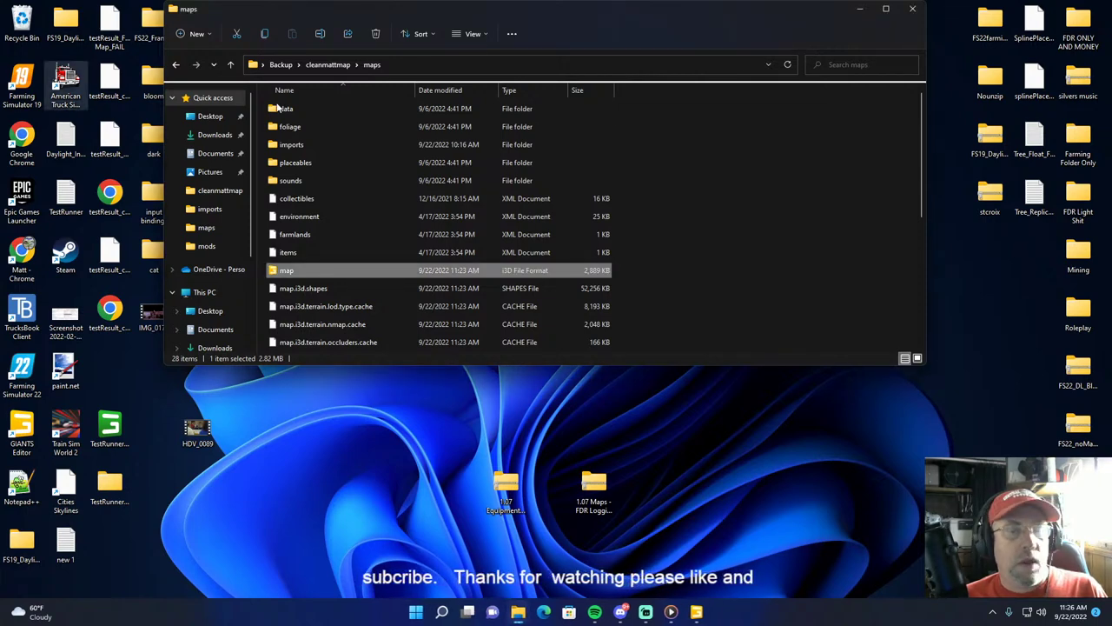
Step: Reopen Chrome with the same personal profile and open the "FS22 Map Making" live stream on YouTube
double_click(26, 148)
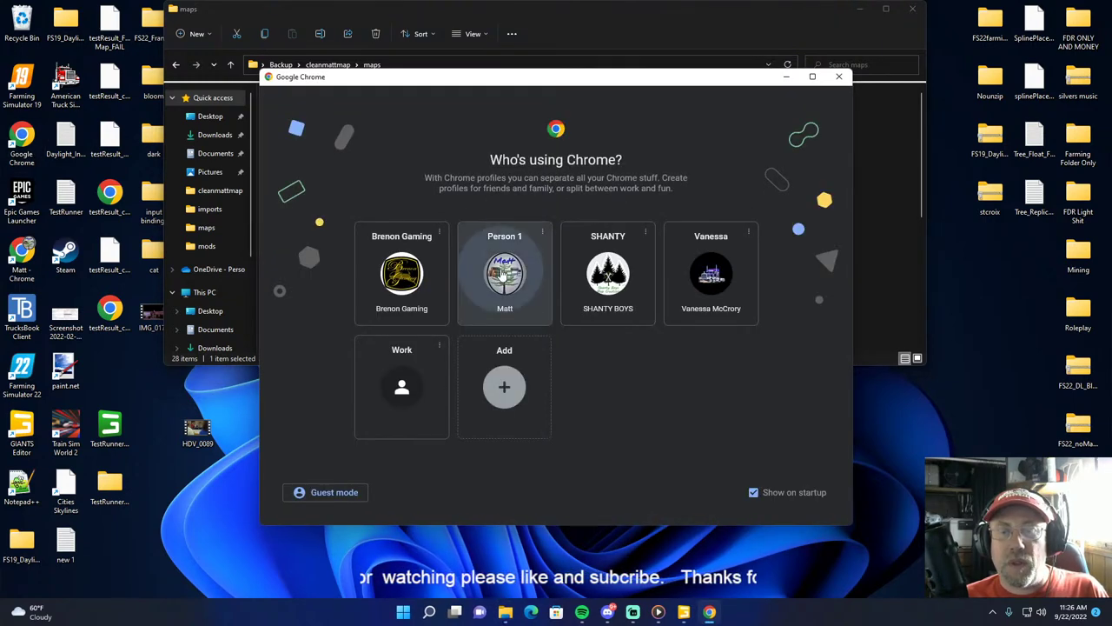
click(503, 275)
click(524, 292)
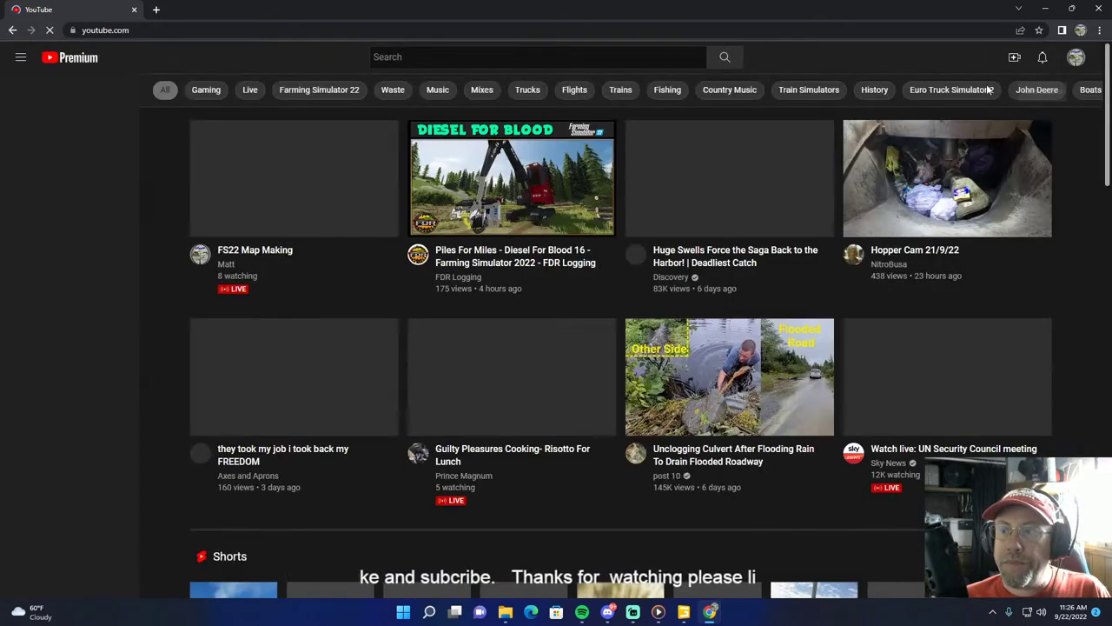
click(238, 200)
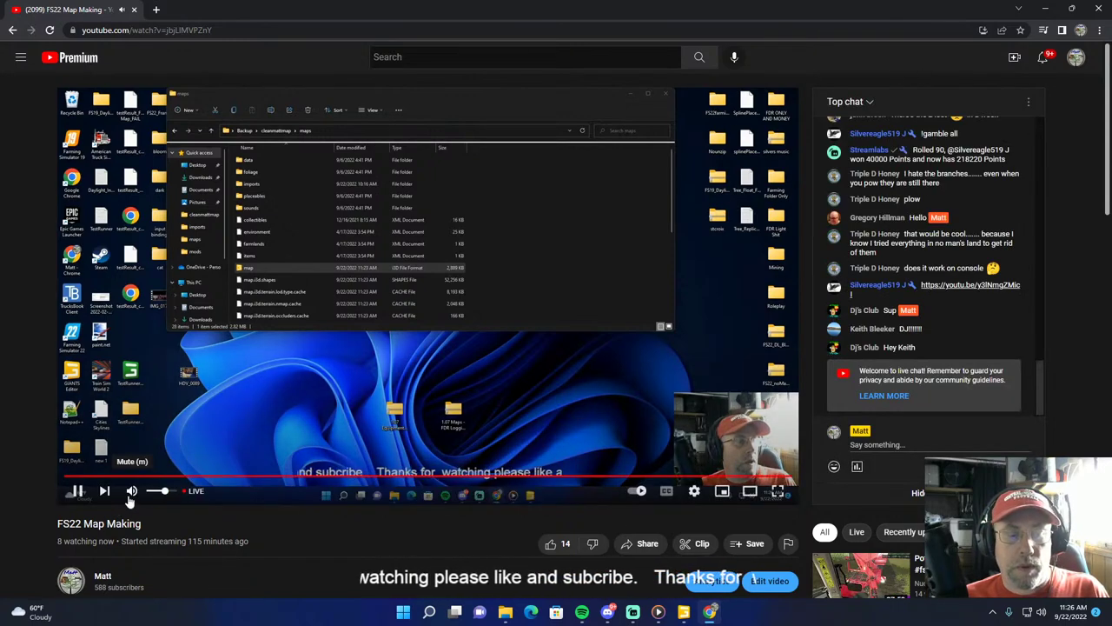
Step: Pop out the stream's live chat, move it off the main screen, close the stream window, and return to GIANTS Editor
click(1028, 103)
click(969, 167)
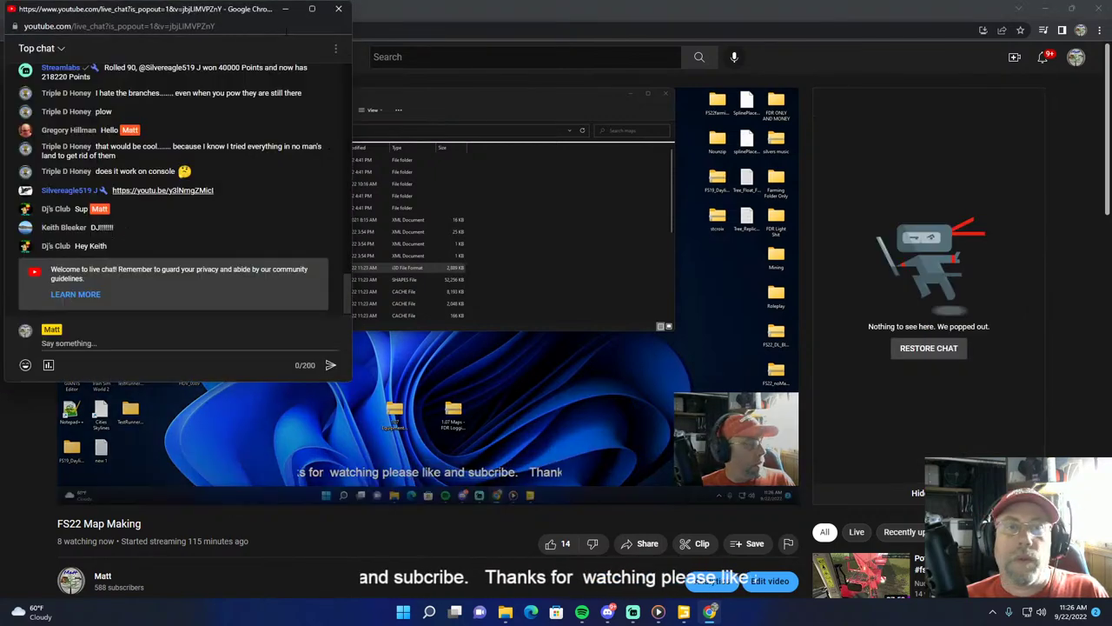
drag(250, 12, 0, 101)
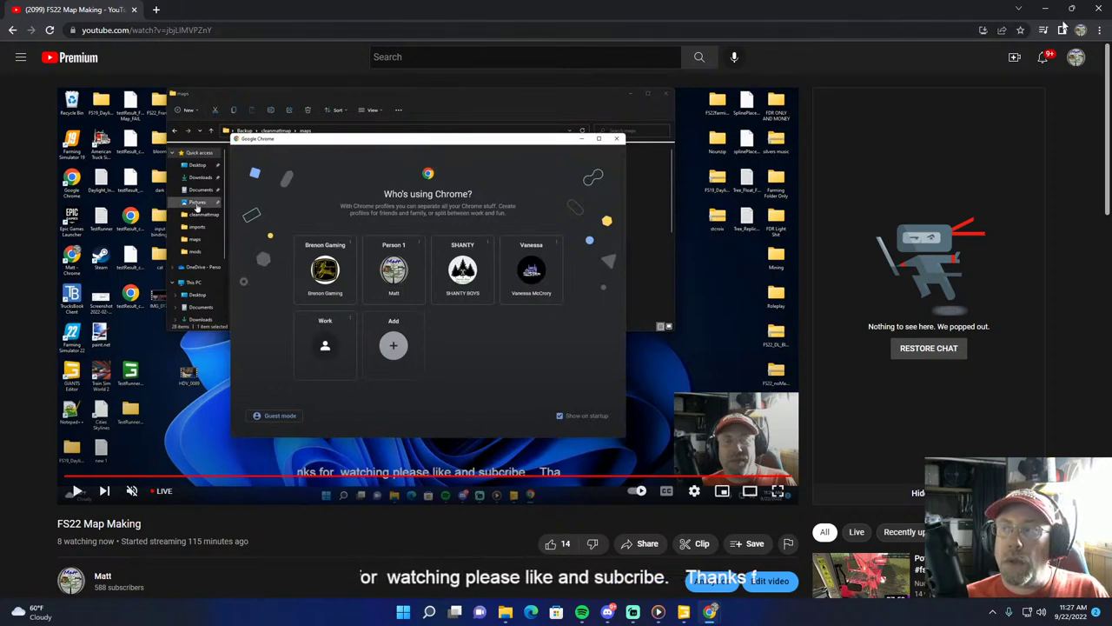
click(1099, 9)
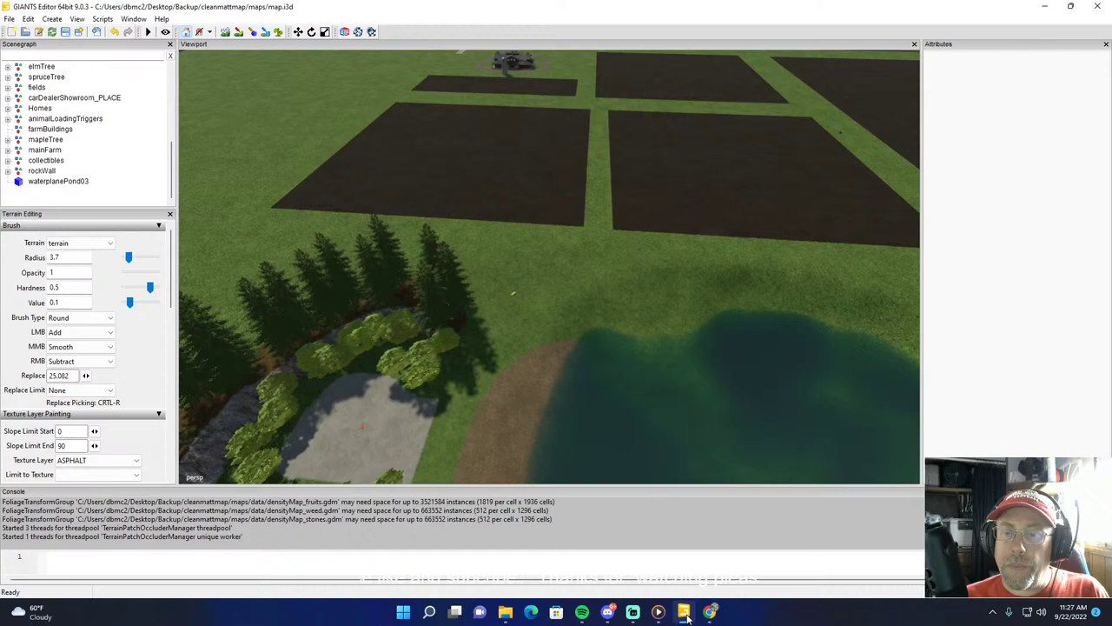
click(684, 612)
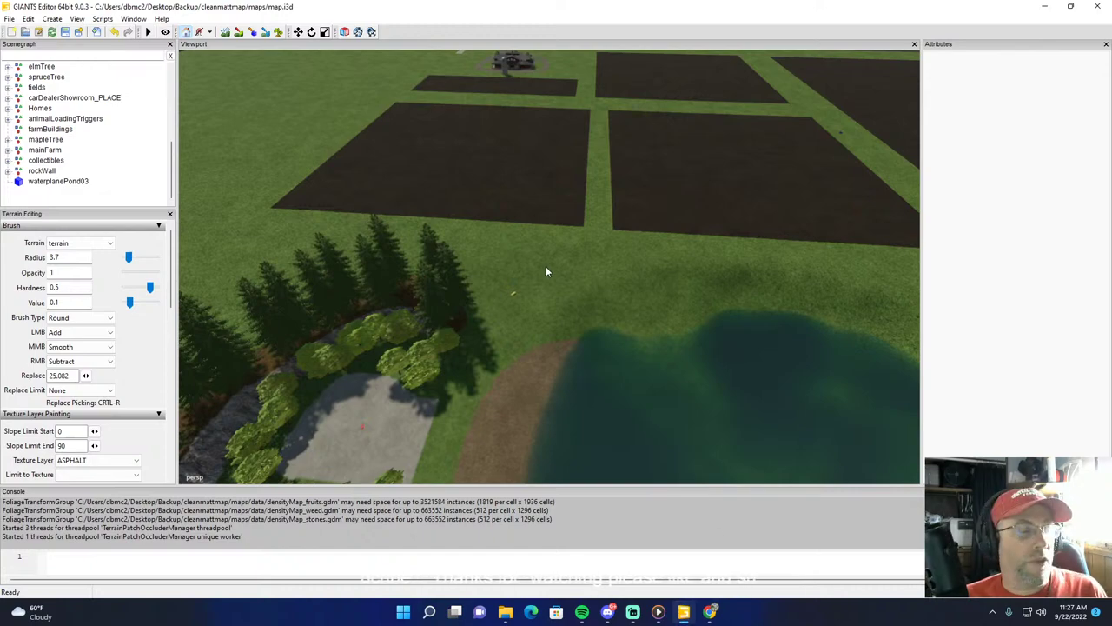
Step: Turn on foliage painting beside the pond with the decoFoliage layer and the grass low layer state
alt+drag(546, 267, 680, 286)
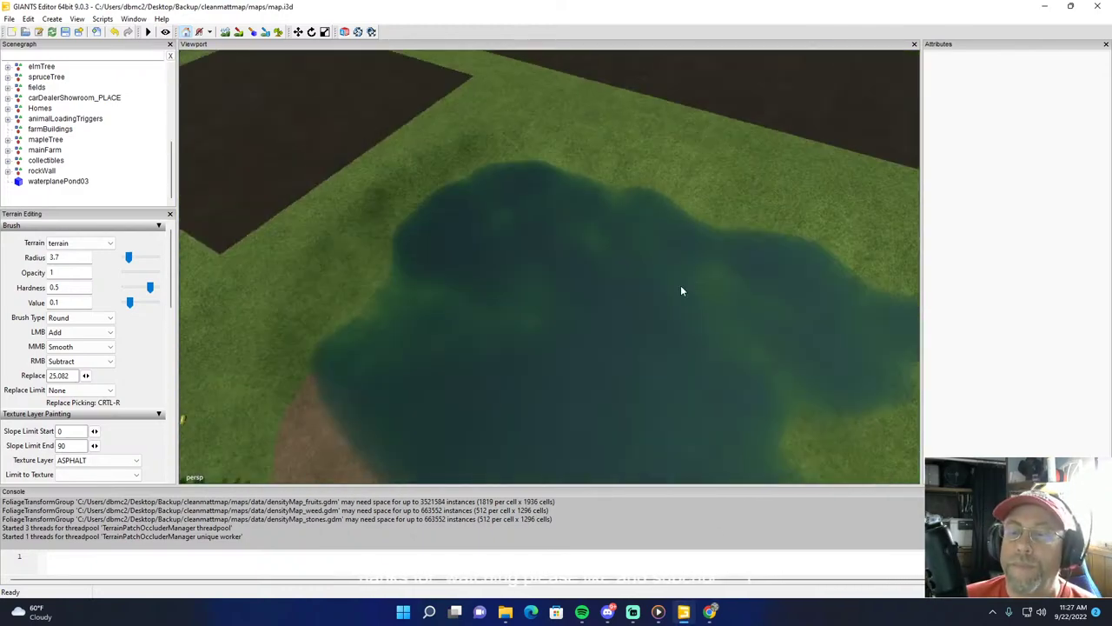
right_drag(682, 291, 722, 254)
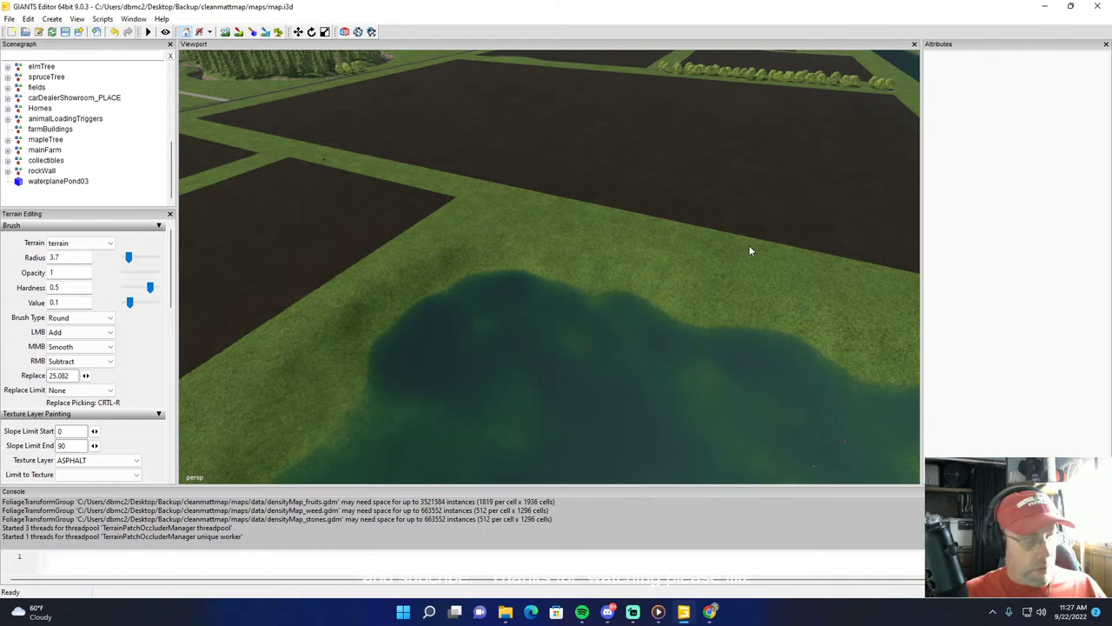
right_drag(499, 328, 634, 371)
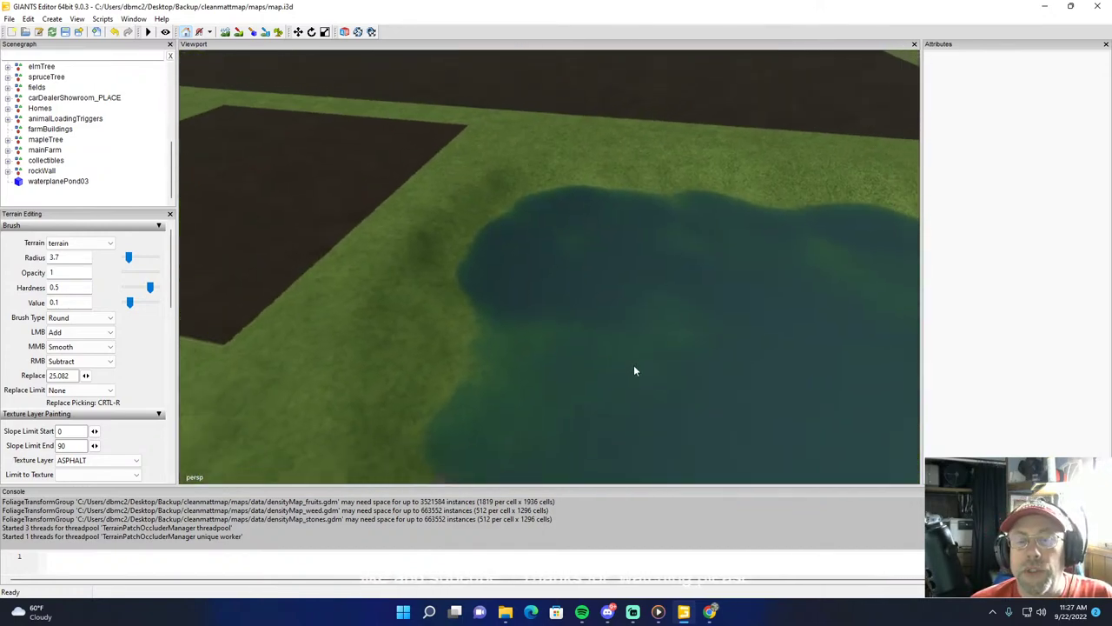
click(278, 32)
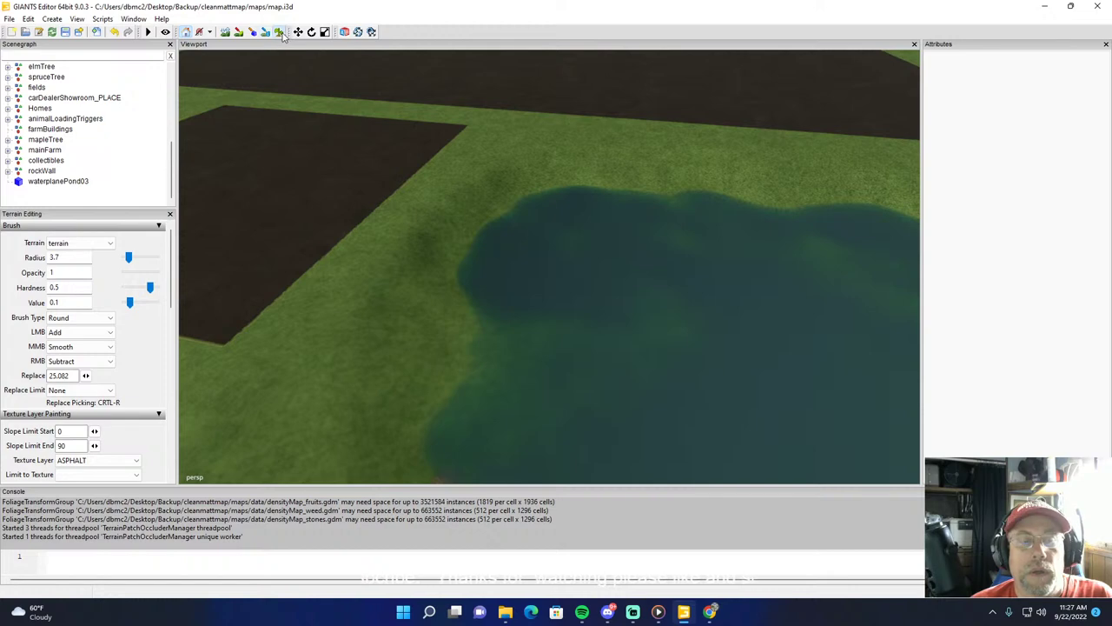
scroll(157, 439, down, 5)
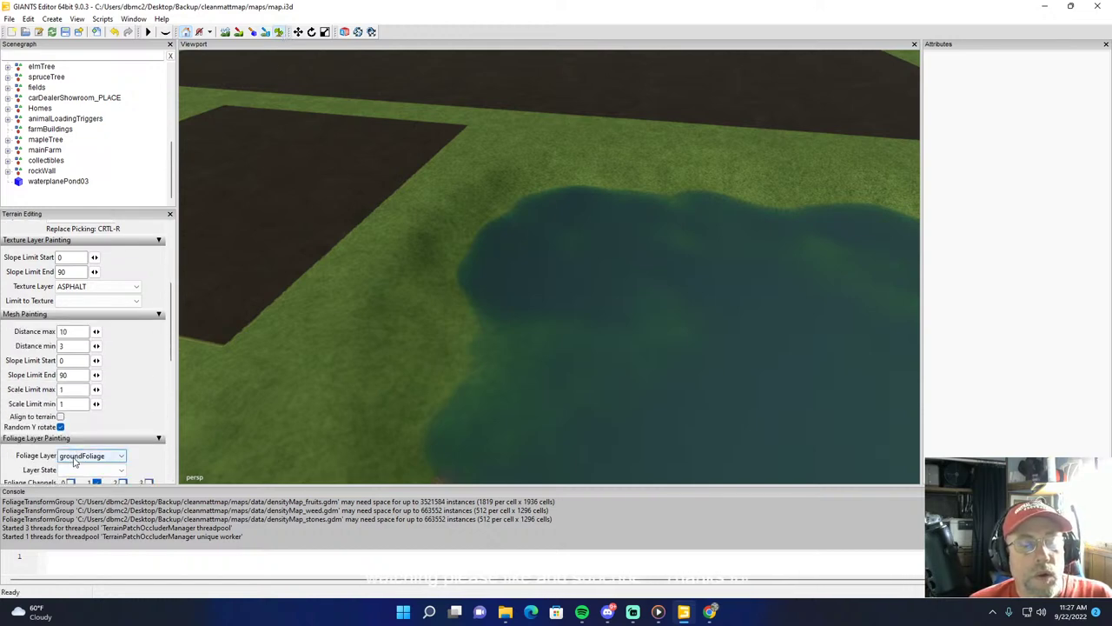
click(82, 456)
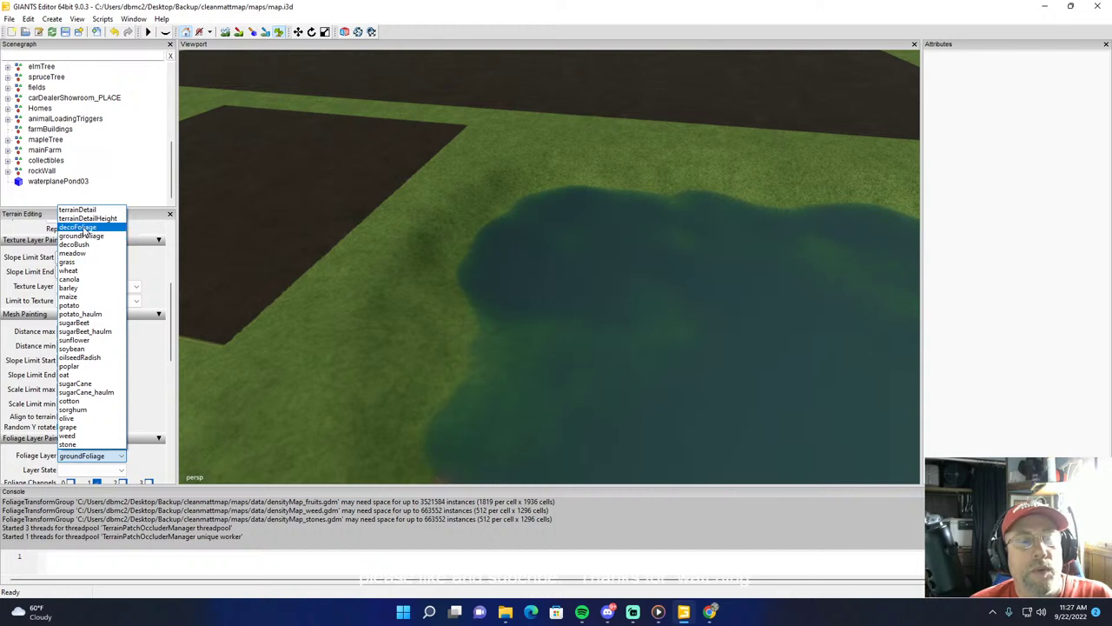
click(79, 227)
click(83, 469)
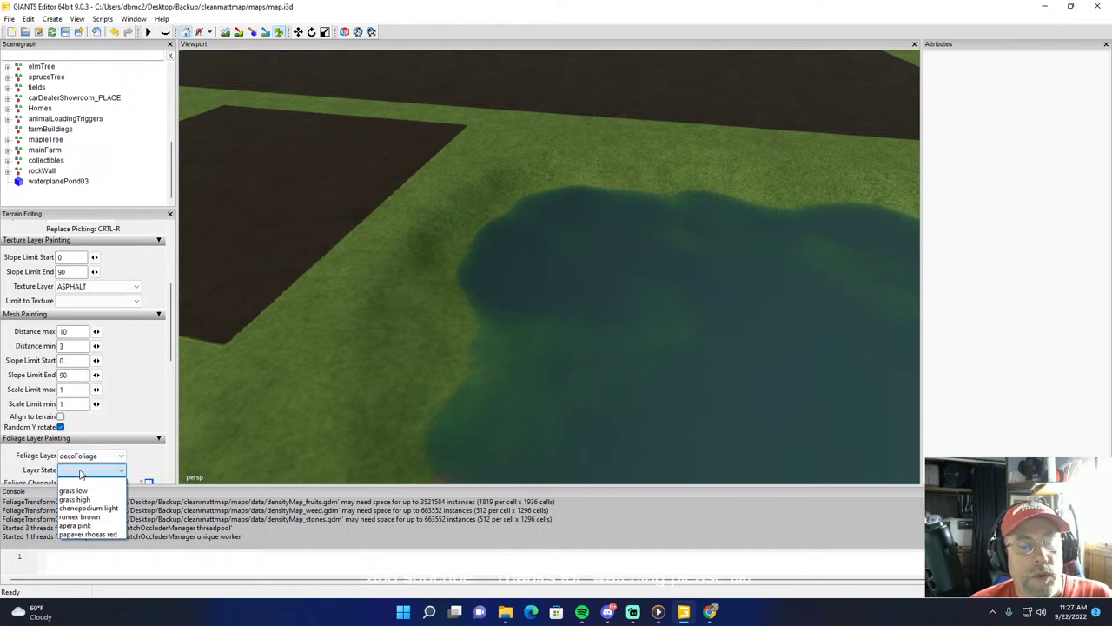
click(73, 490)
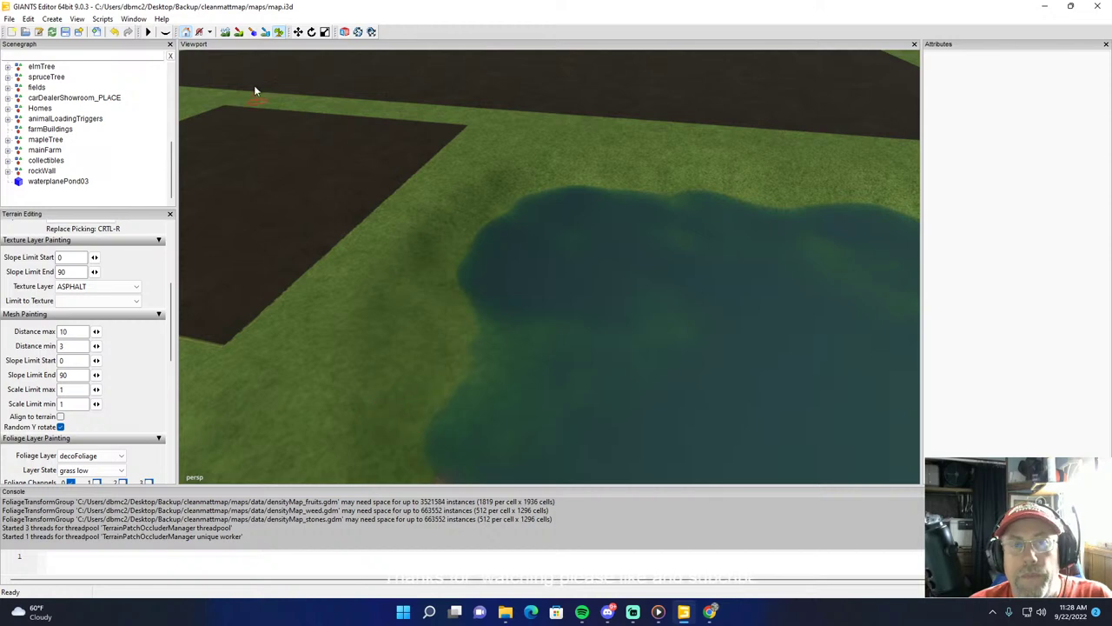
mouse_move(383, 130)
alt+mouse_down()
mouse_move(480, 217)
mouse_move(471, 226)
mouse_move(438, 120)
mouse_move(395, 136)
alt+mouse_up()
scroll(471, 224, up, 3)
right_drag(396, 140, 415, 112)
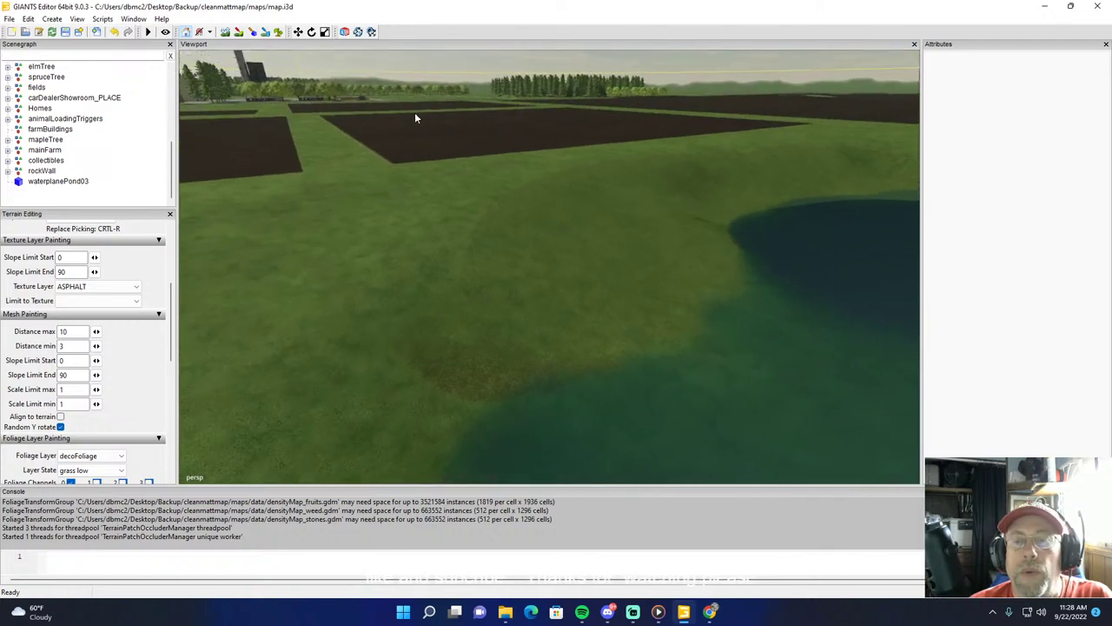
Step: Paint grass low foliage on the pond bank beside the brown dirt shore and along the slope below the fields
click(278, 32)
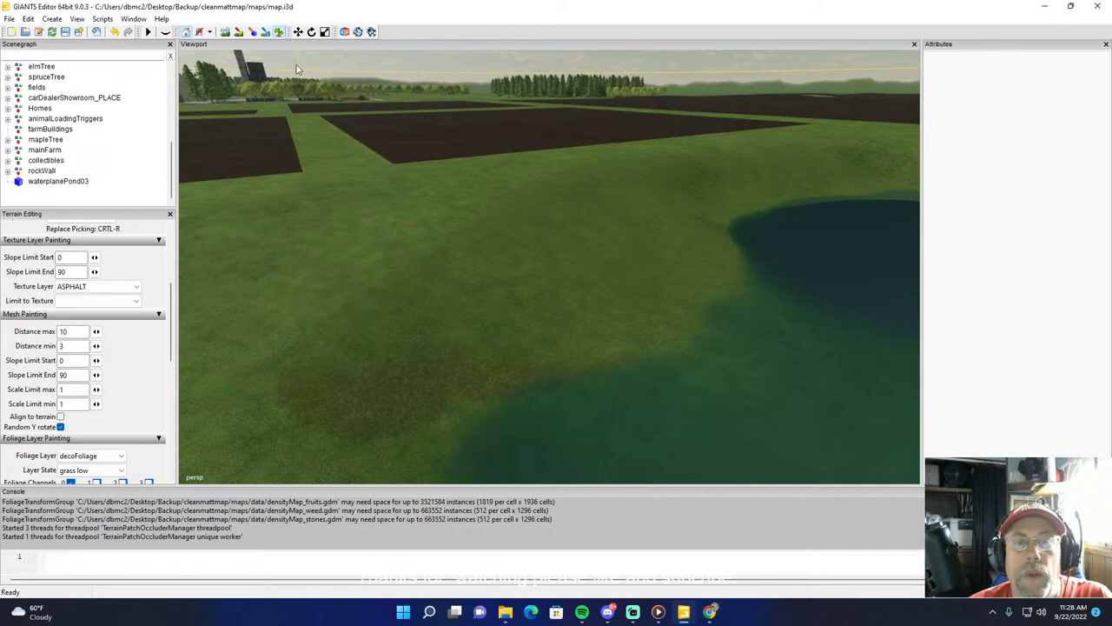
click(278, 32)
scroll(385, 168, down, 3)
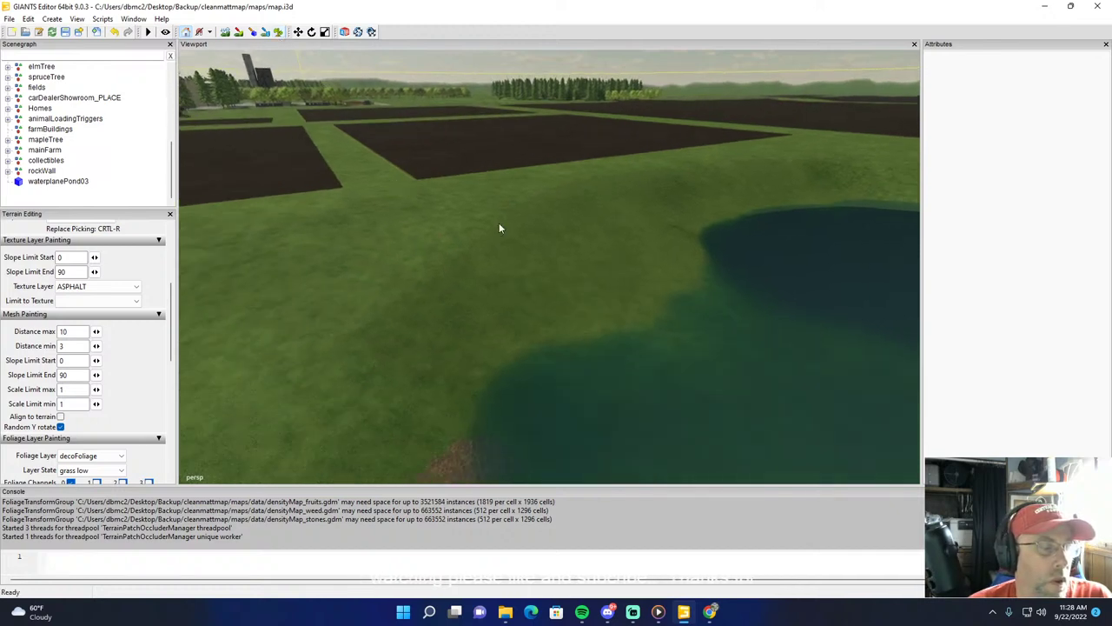
alt+drag(499, 223, 442, 229)
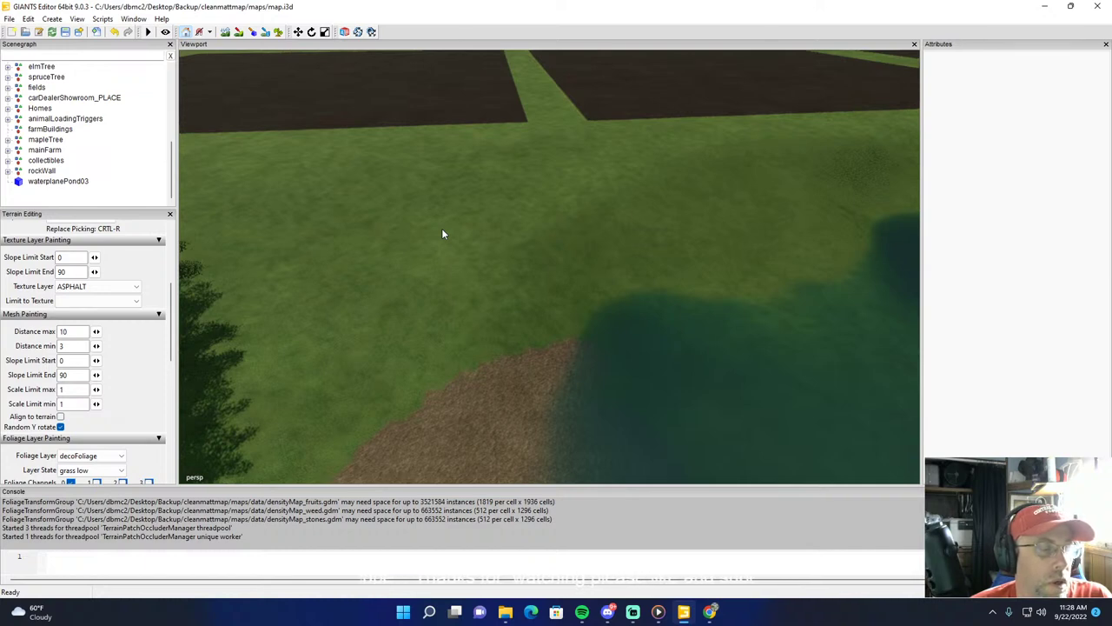
scroll(442, 228, down, 3)
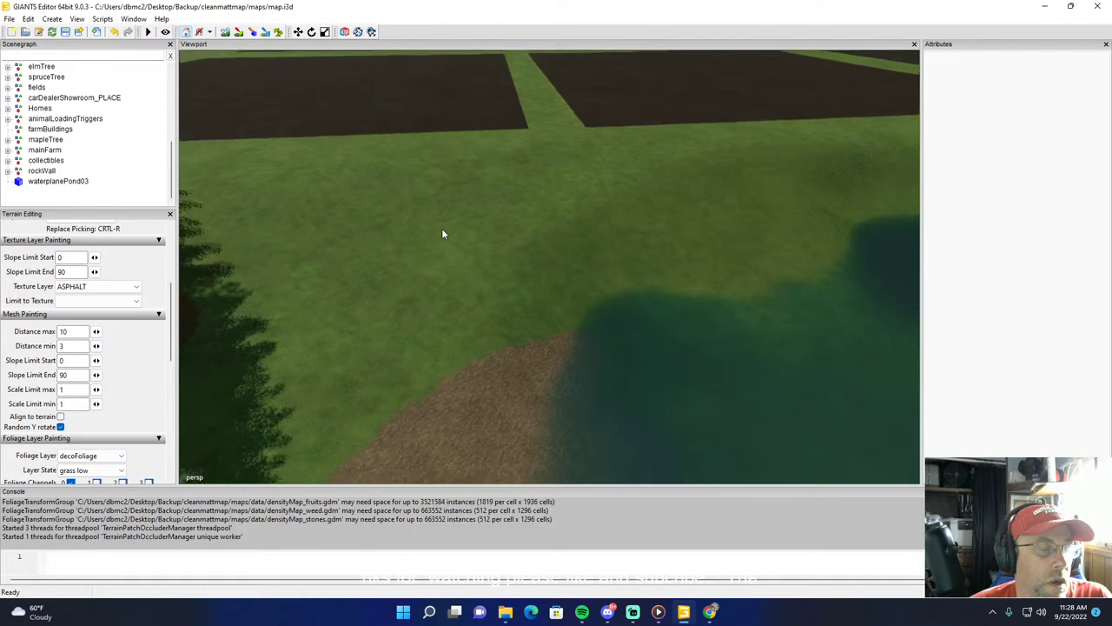
alt+drag(441, 228, 507, 245)
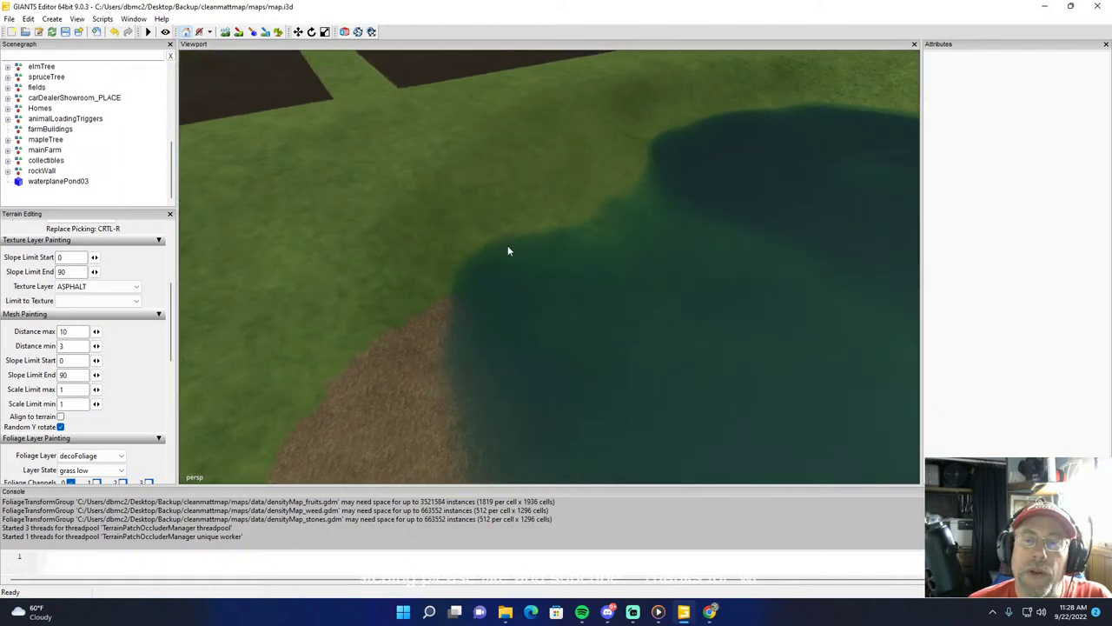
middle_drag(510, 249, 403, 164)
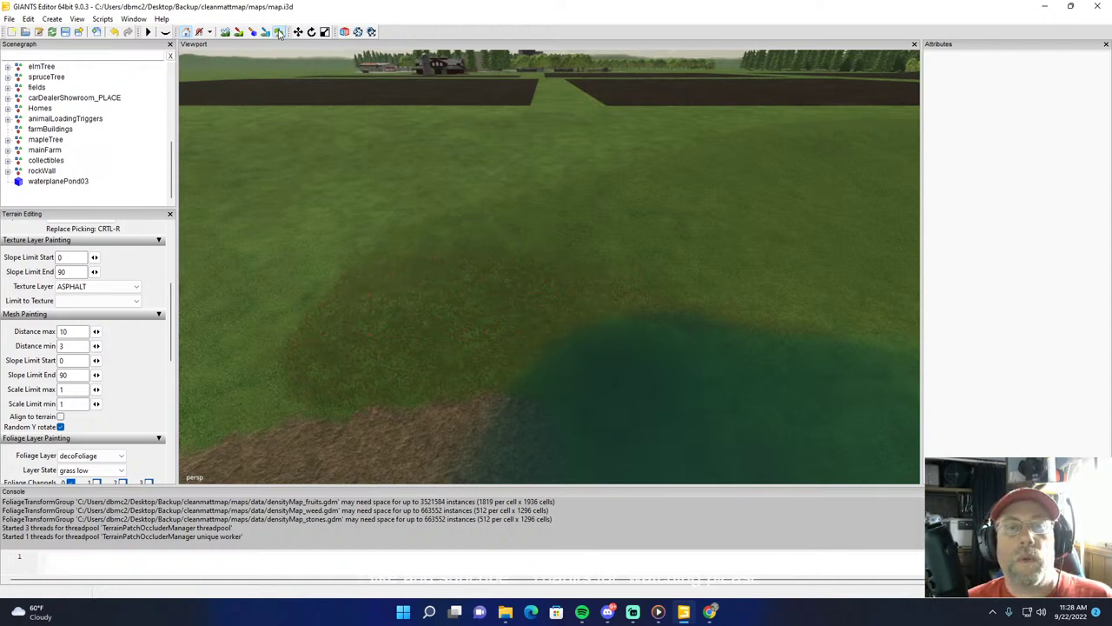
mouse_move(524, 178)
middle_down()
mouse_move(661, 73)
mouse_move(638, 116)
mouse_move(677, 94)
mouse_move(750, 191)
mouse_move(770, 152)
middle_up()
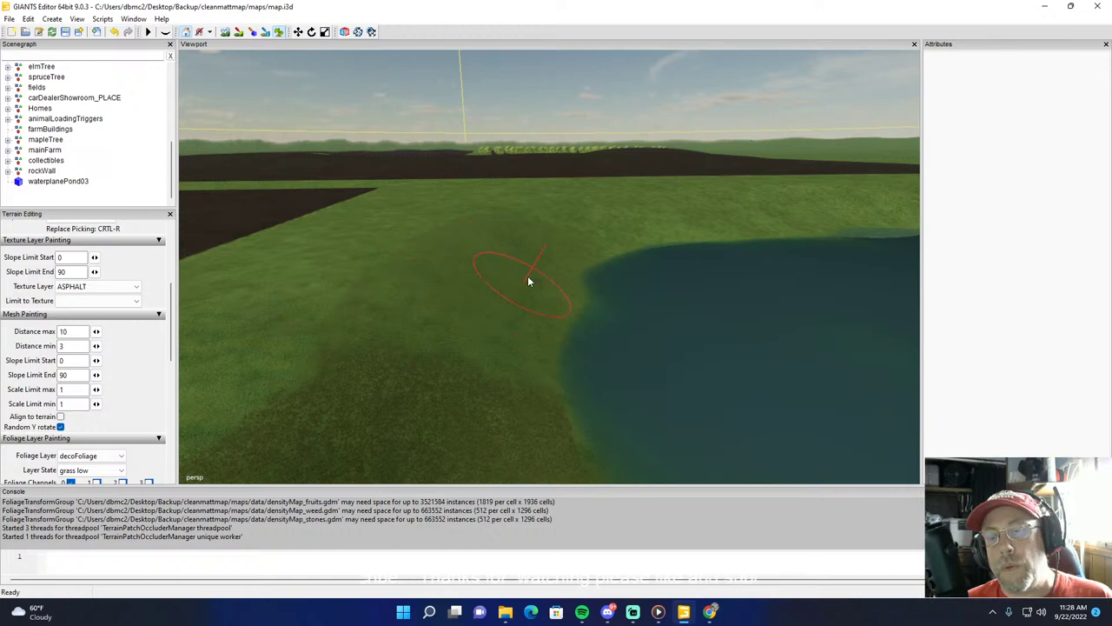
Step: Continue the grass low foliage farther along the pond's curved bank, from the water's edge up the slope
click(280, 33)
alt+drag(293, 54, 379, 101)
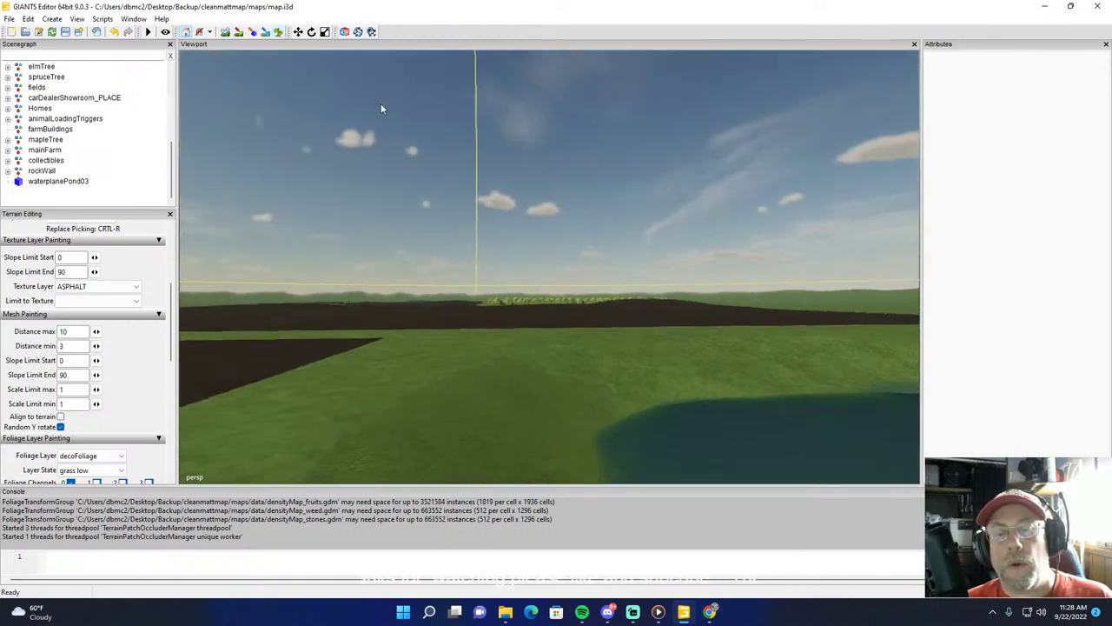
scroll(379, 102, up, 3)
right_drag(379, 102, 461, 200)
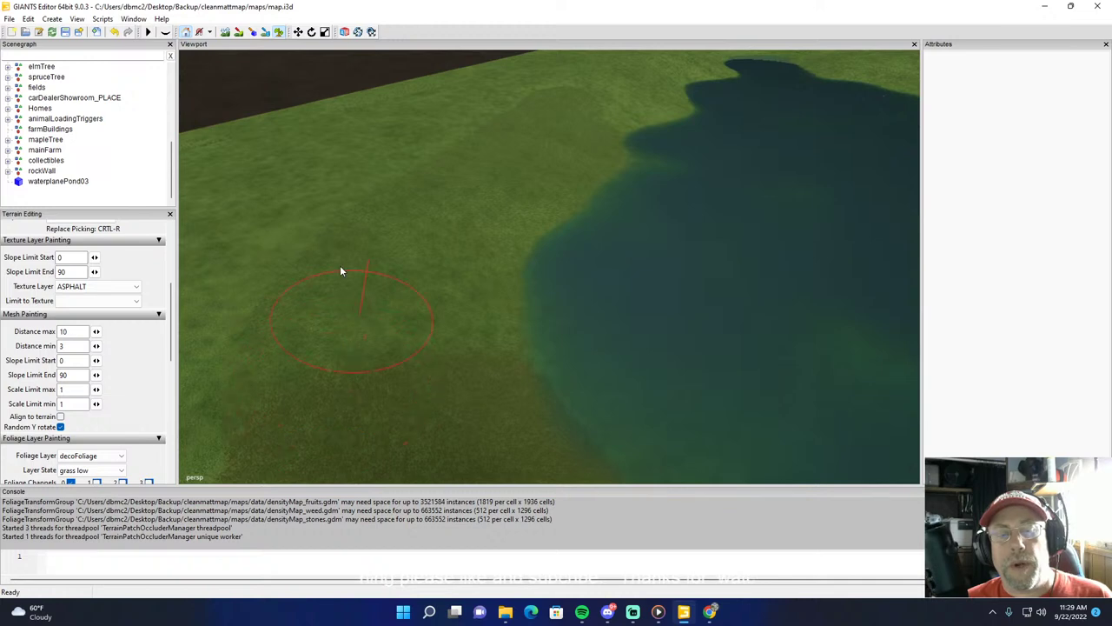
Step: Cover the next stretch of bank, between the dark field corner and the pond's narrow inlet, with grass low foliage
click(279, 32)
mouse_move(331, 146)
alt+mouse_down()
mouse_move(315, 49)
mouse_move(352, 52)
alt+mouse_up()
right_drag(352, 55, 420, 146)
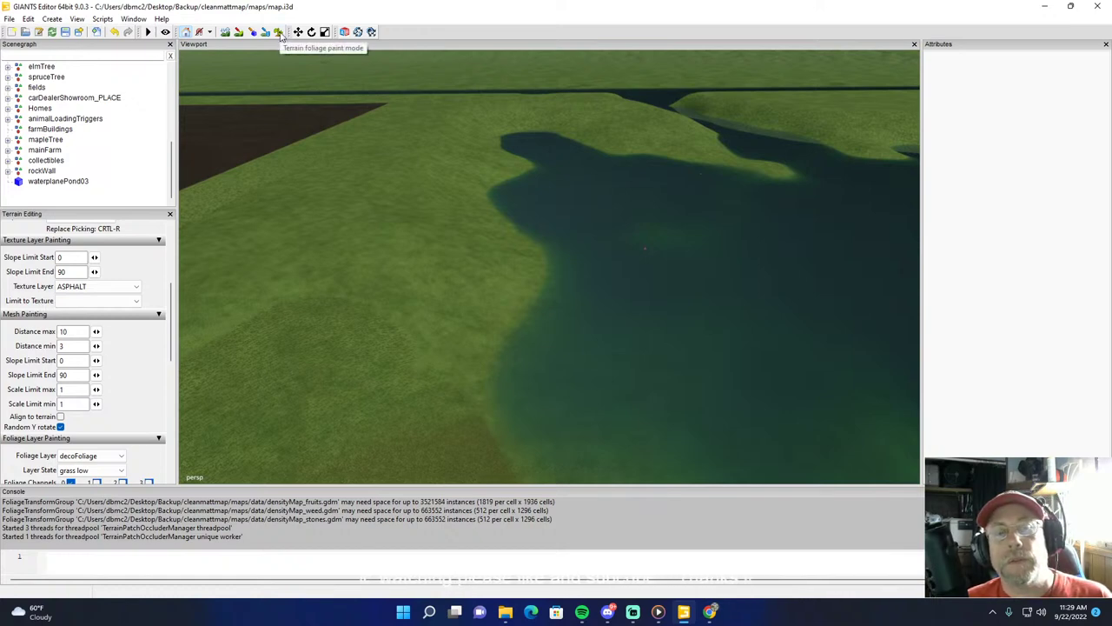
click(279, 32)
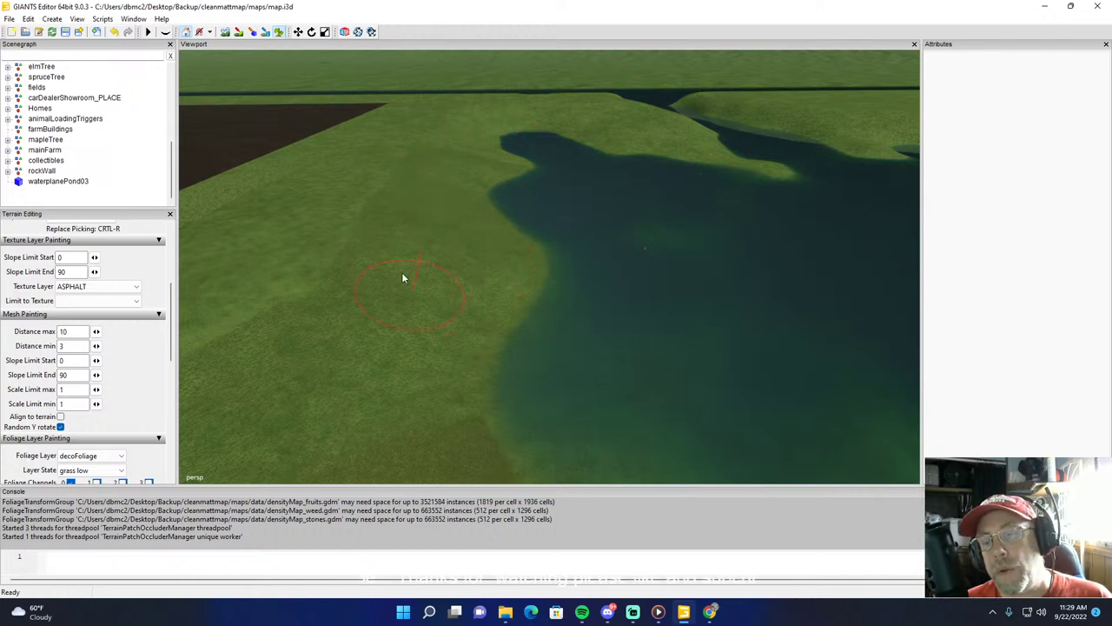
Step: Paint grass low foliage around the rounded far end of the pond inlet and the ground toward the field
click(278, 33)
scroll(400, 132, up, 2)
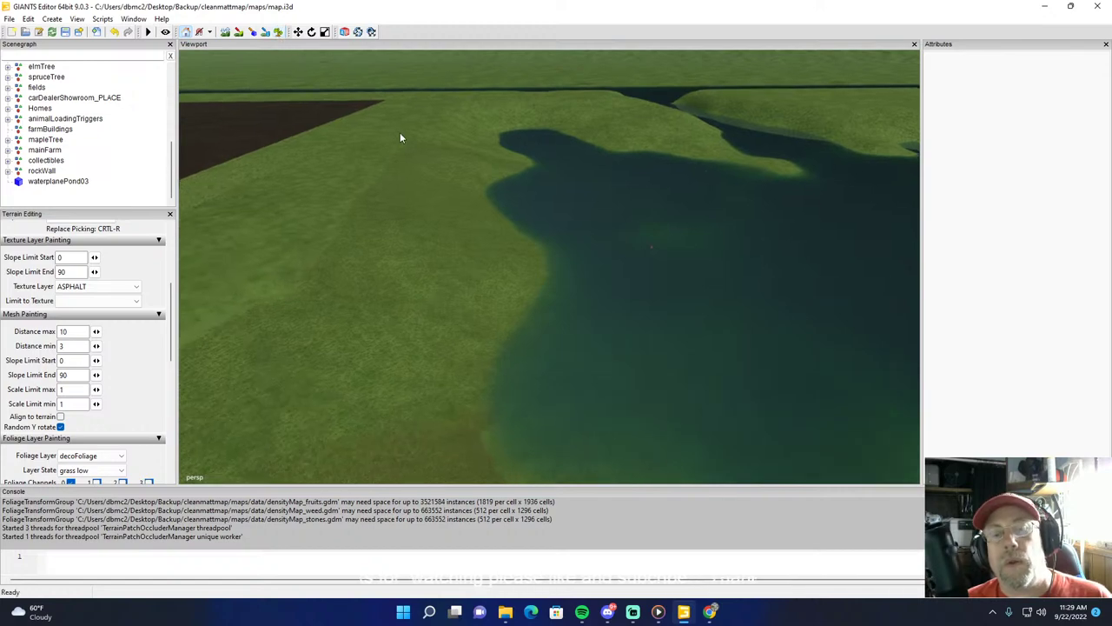
scroll(406, 143, up, 2)
scroll(411, 152, up, 5)
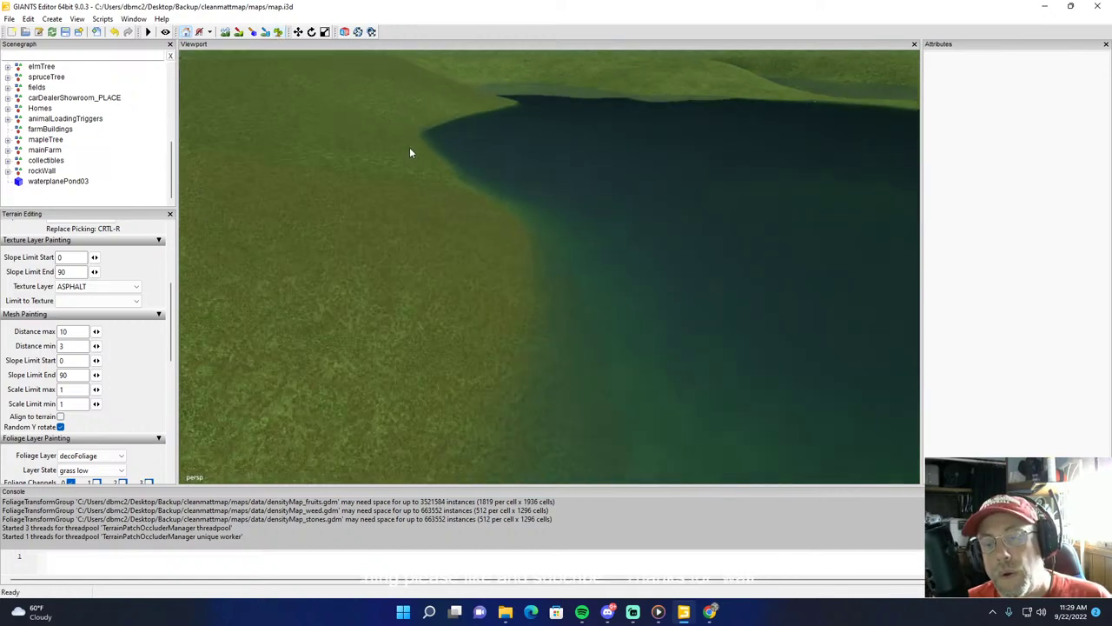
scroll(410, 146, down, 5)
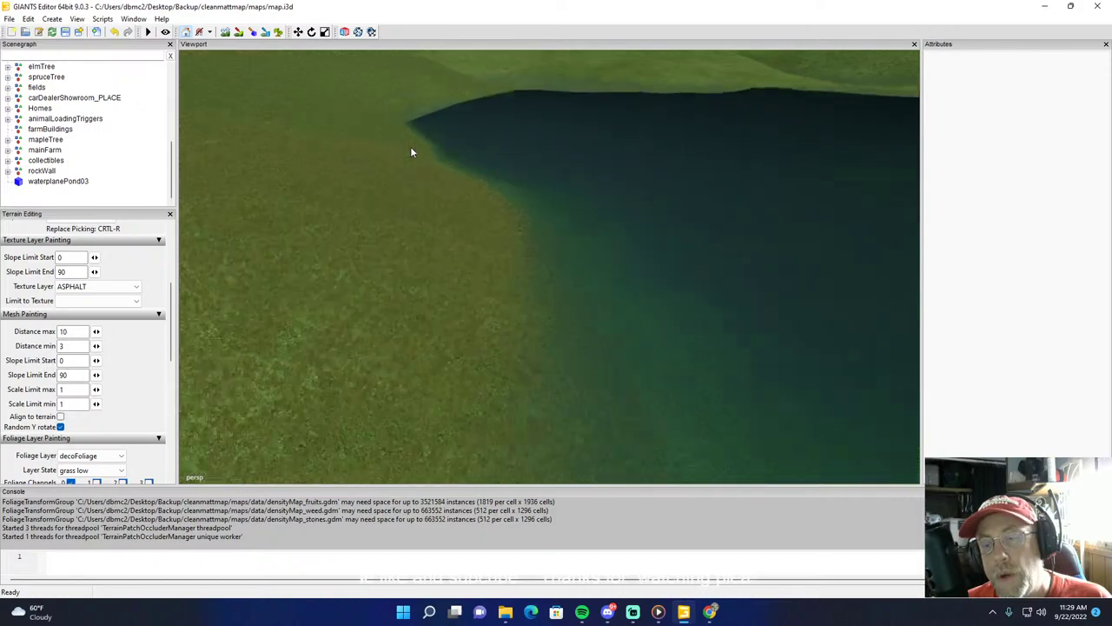
alt+drag(447, 225, 429, 200)
right_drag(428, 205, 423, 207)
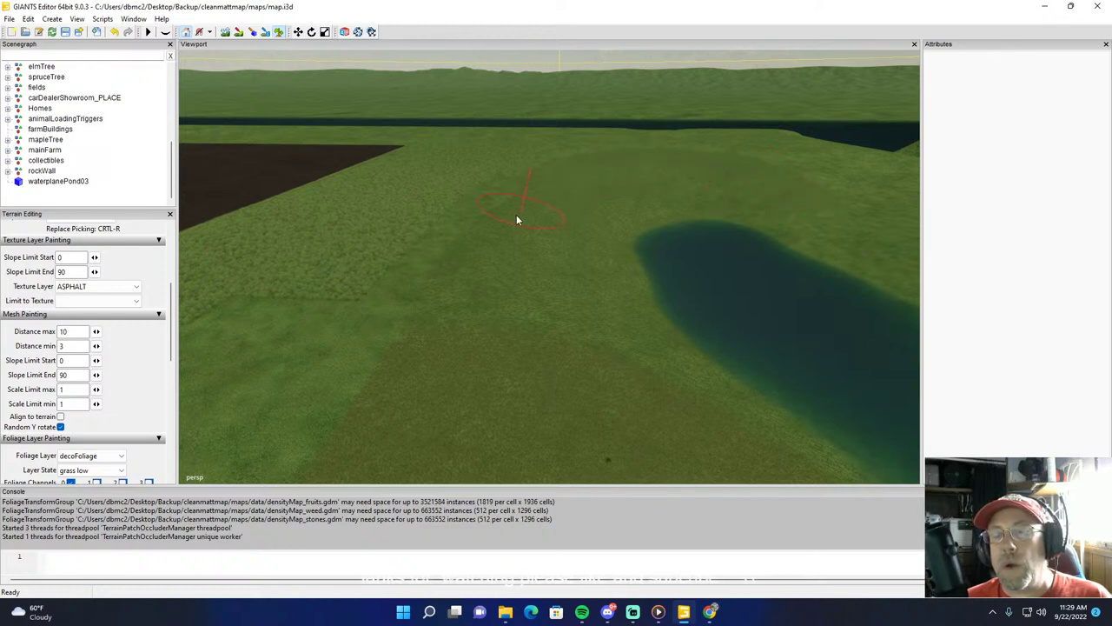
Step: Paint grass low foliage over the land between the pond's two water arms
click(276, 33)
alt+drag(500, 248, 545, 202)
scroll(497, 167, up, 5)
right_drag(546, 207, 736, 258)
scroll(735, 259, down, 5)
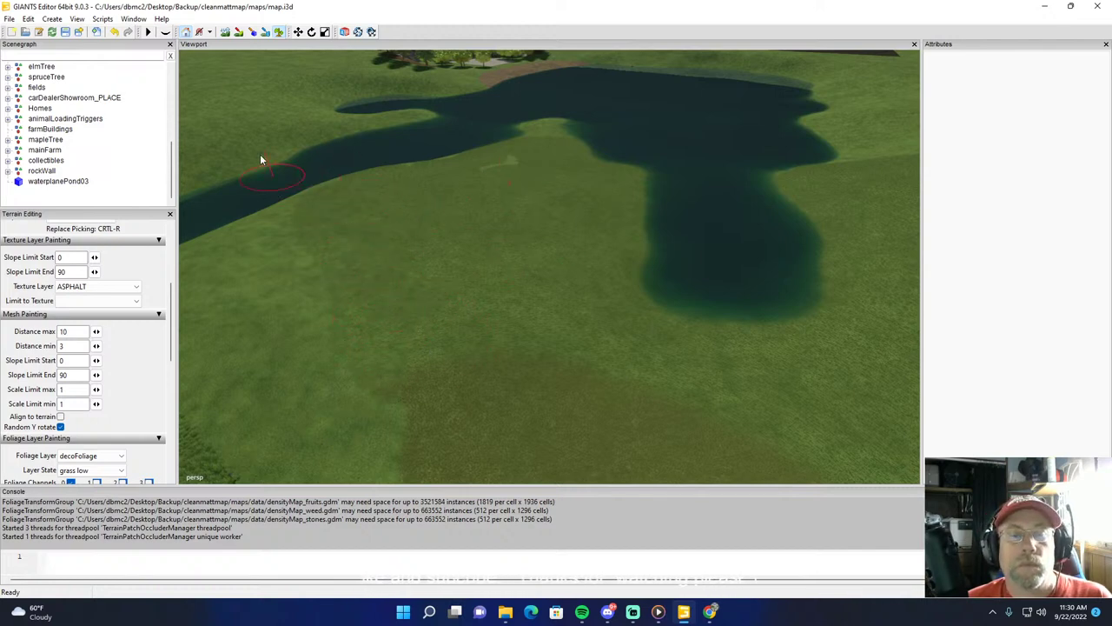
Step: Fill the bare strip left near the tip of the land between the water arms with grass low foliage
click(278, 33)
mouse_move(358, 113)
alt+mouse_down()
mouse_move(397, 147)
mouse_move(322, 86)
mouse_move(331, 130)
mouse_move(223, 208)
mouse_move(741, 215)
alt+mouse_up()
right_drag(742, 214, 368, 84)
scroll(517, 207, up, 8)
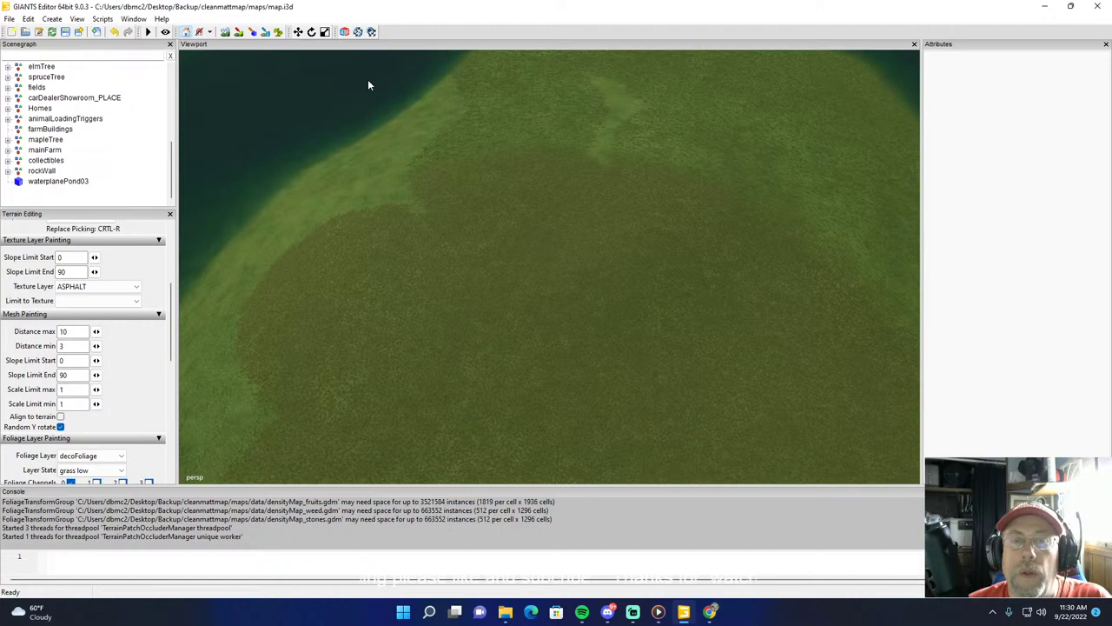
click(279, 32)
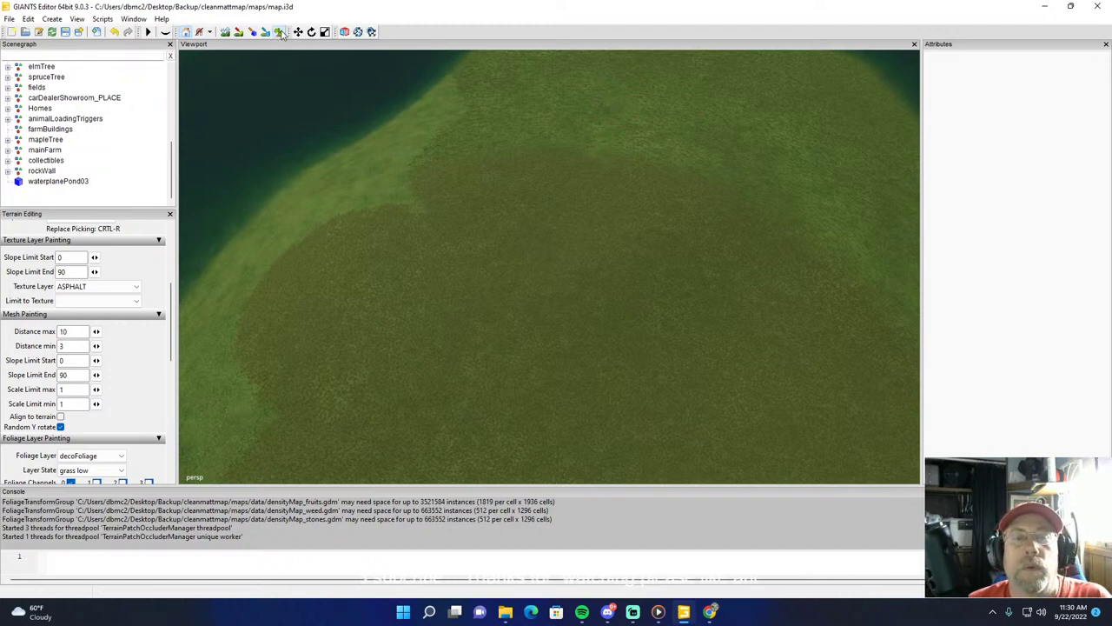
Step: Paint grass low foliage all around the small rounded inlet near the spruce trees, then stop foliage painting
mouse_move(365, 174)
alt+mouse_down()
mouse_move(417, 38)
mouse_move(475, 108)
alt+mouse_up()
right_drag(474, 109, 478, 162)
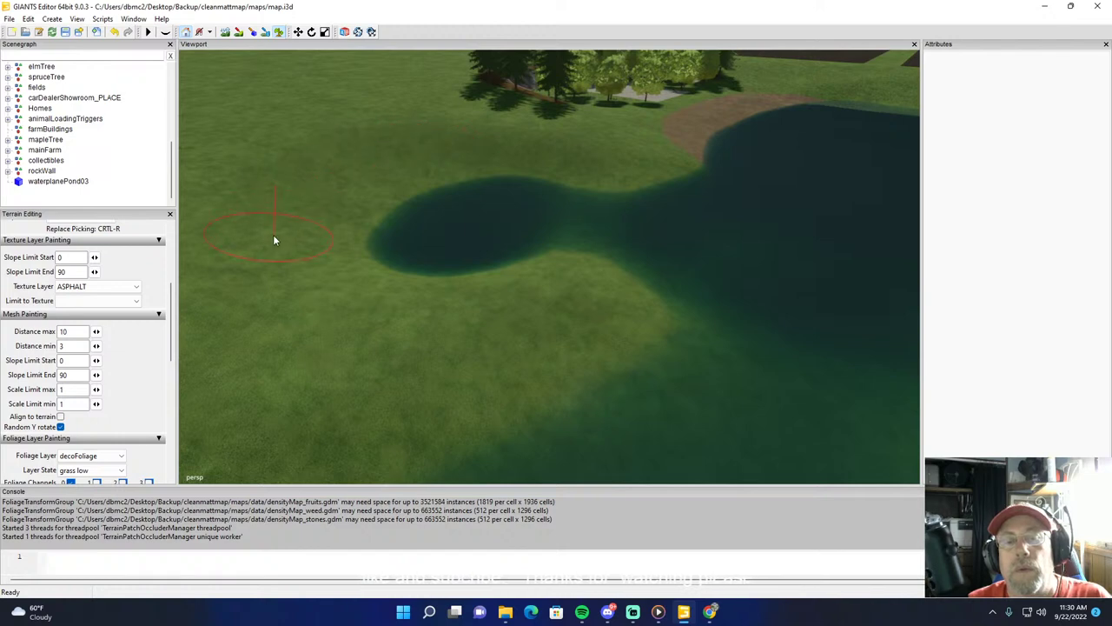
mouse_move(569, 292)
mouse_down()
mouse_move(638, 307)
mouse_move(502, 361)
mouse_move(479, 313)
mouse_move(540, 261)
mouse_up()
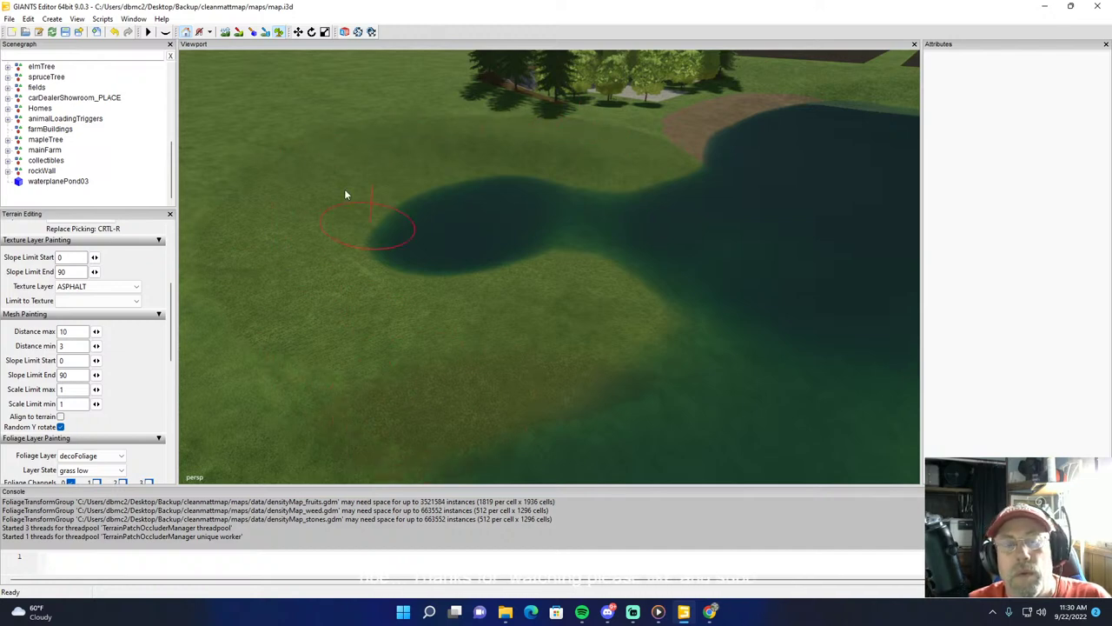
click(278, 33)
Step: Paint the MUD_RIVER texture in a wide band along the sloping grassy bank at the water's edge
mouse_move(372, 116)
alt+mouse_down()
mouse_move(496, 169)
mouse_move(332, 126)
mouse_move(474, 118)
mouse_move(561, 130)
mouse_move(624, 91)
alt+mouse_up()
scroll(546, 233, up, 4)
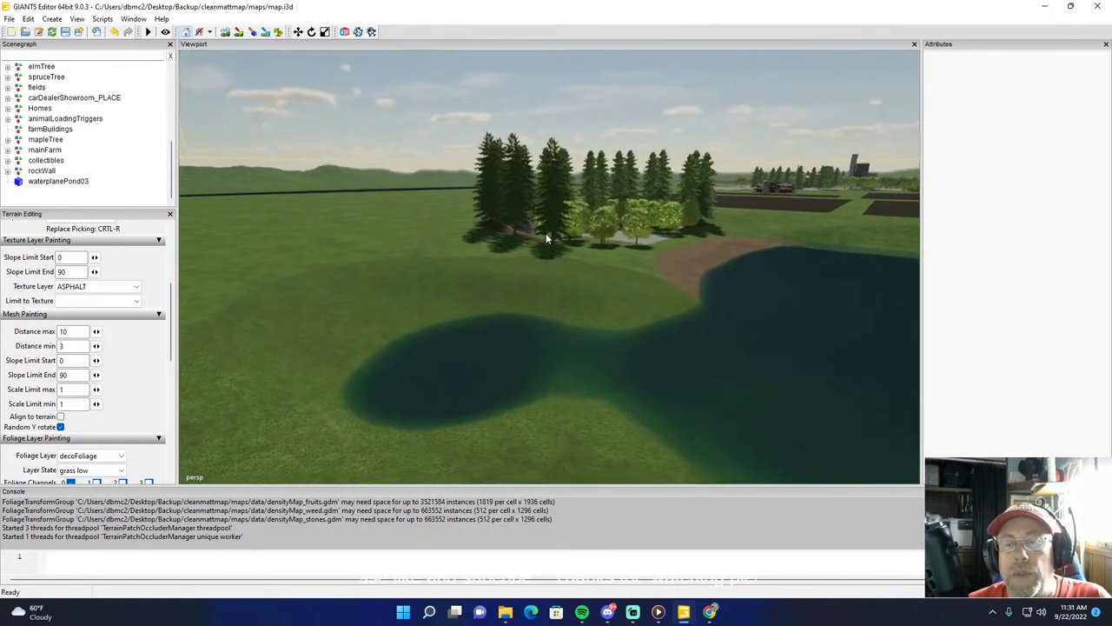
alt+drag(545, 233, 584, 199)
right_drag(583, 201, 605, 233)
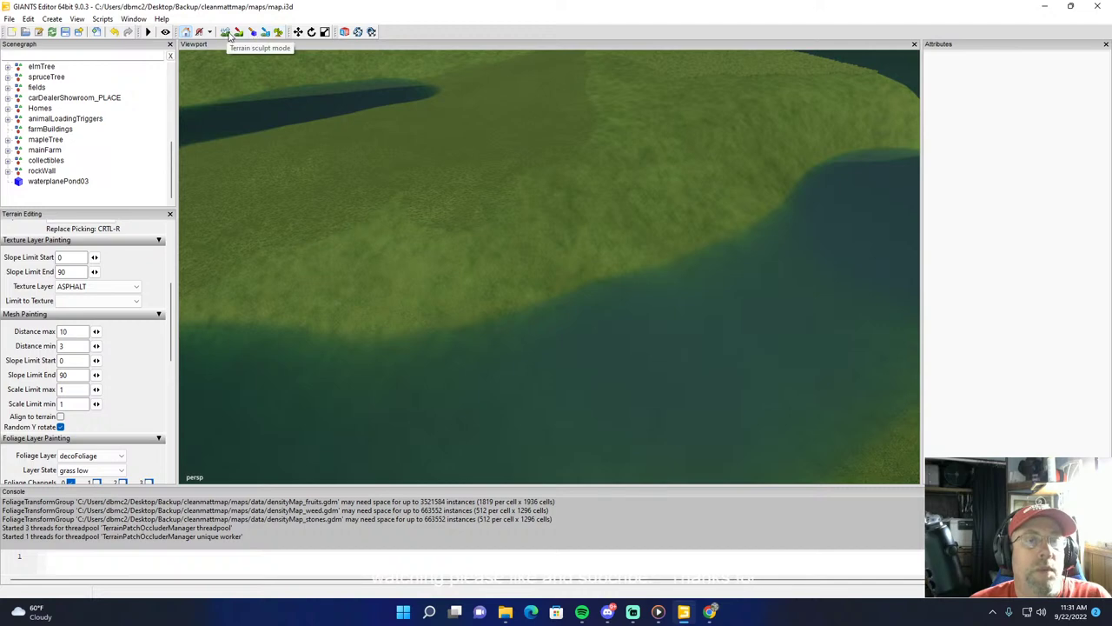
click(278, 32)
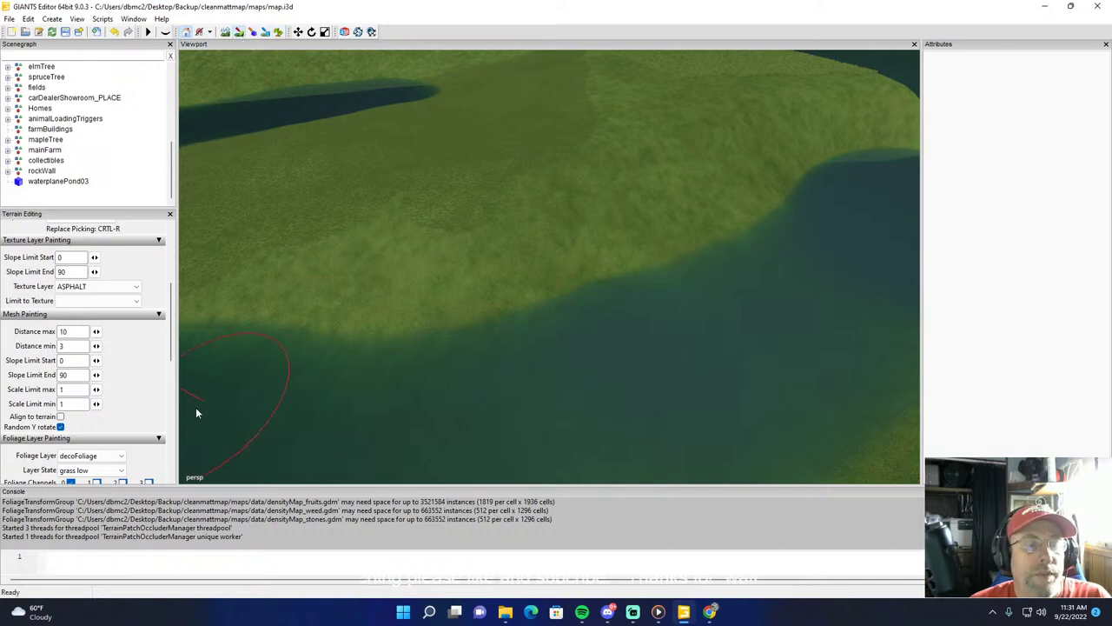
click(119, 290)
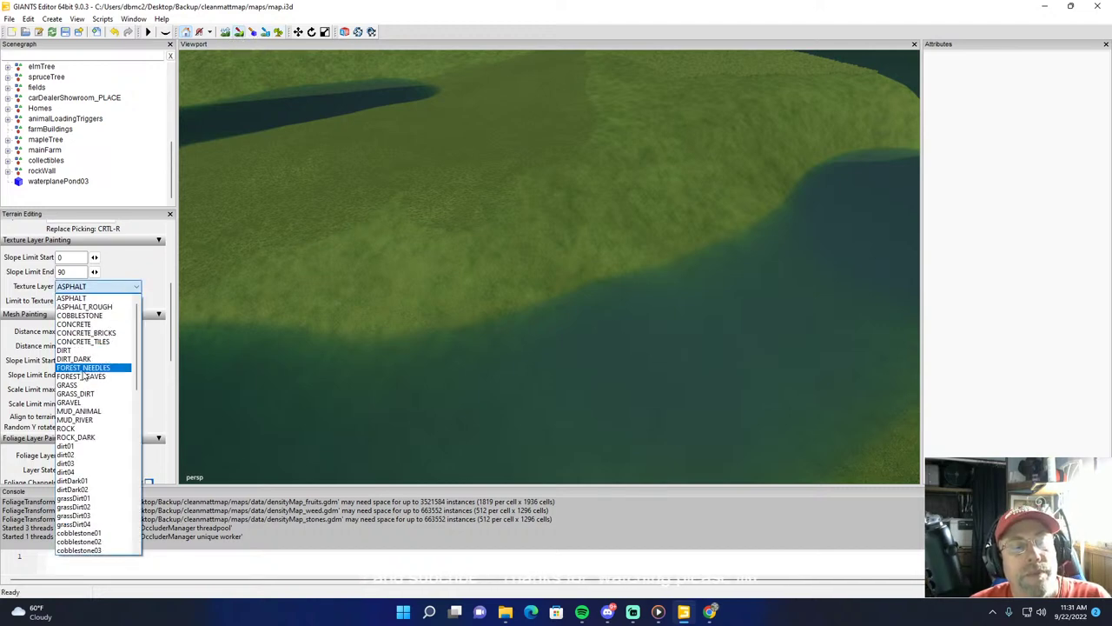
click(76, 420)
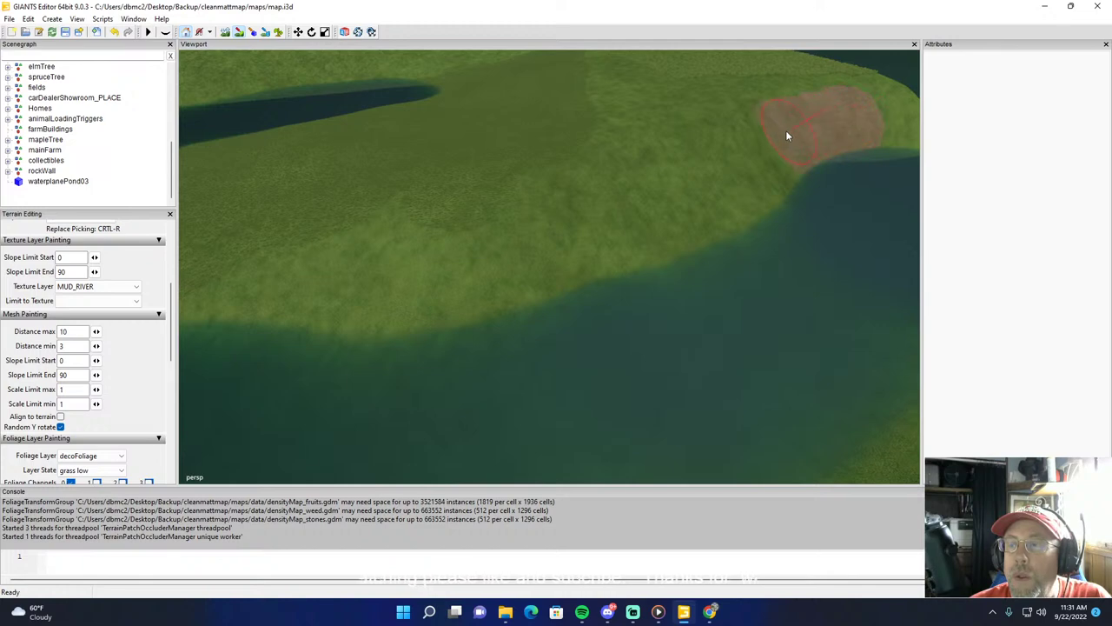
mouse_move(733, 168)
mouse_down()
mouse_move(710, 188)
mouse_move(757, 172)
mouse_move(621, 238)
mouse_move(240, 323)
mouse_move(259, 307)
mouse_move(358, 288)
mouse_up()
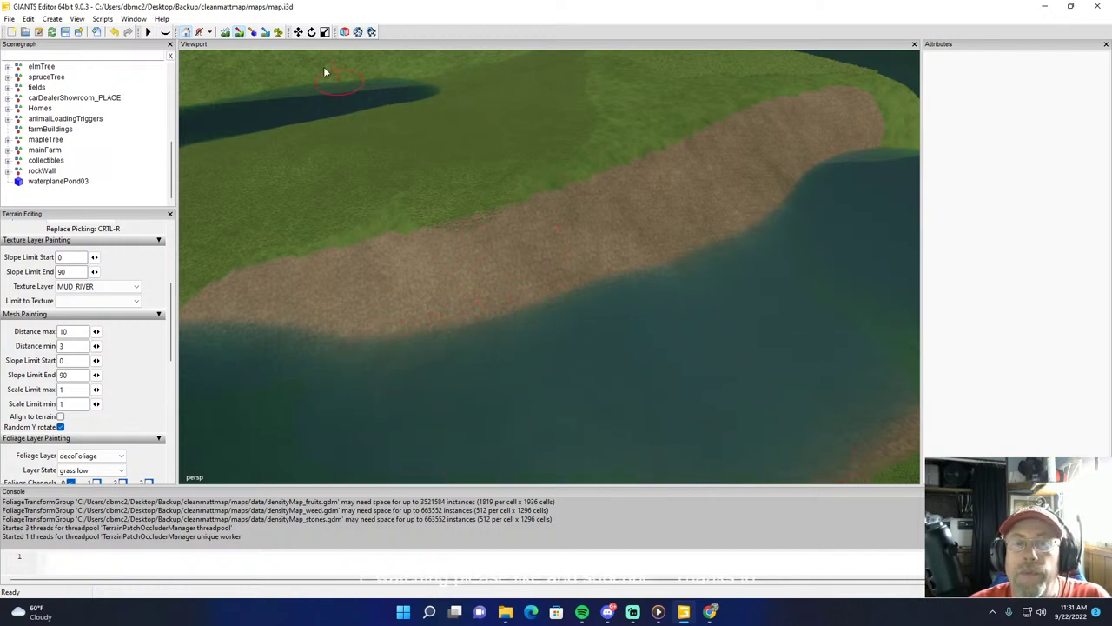
Step: Extend the MUD_RIVER texture around the pond's rounded end, covering the grassy strips on both sides next to the river
click(278, 31)
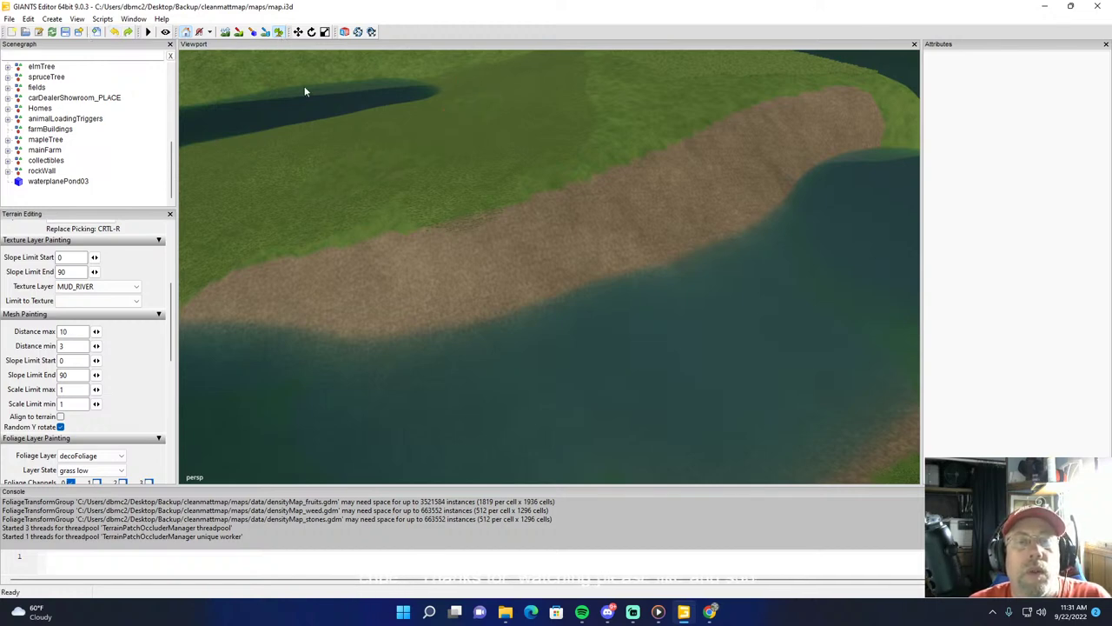
scroll(351, 163, down, 5)
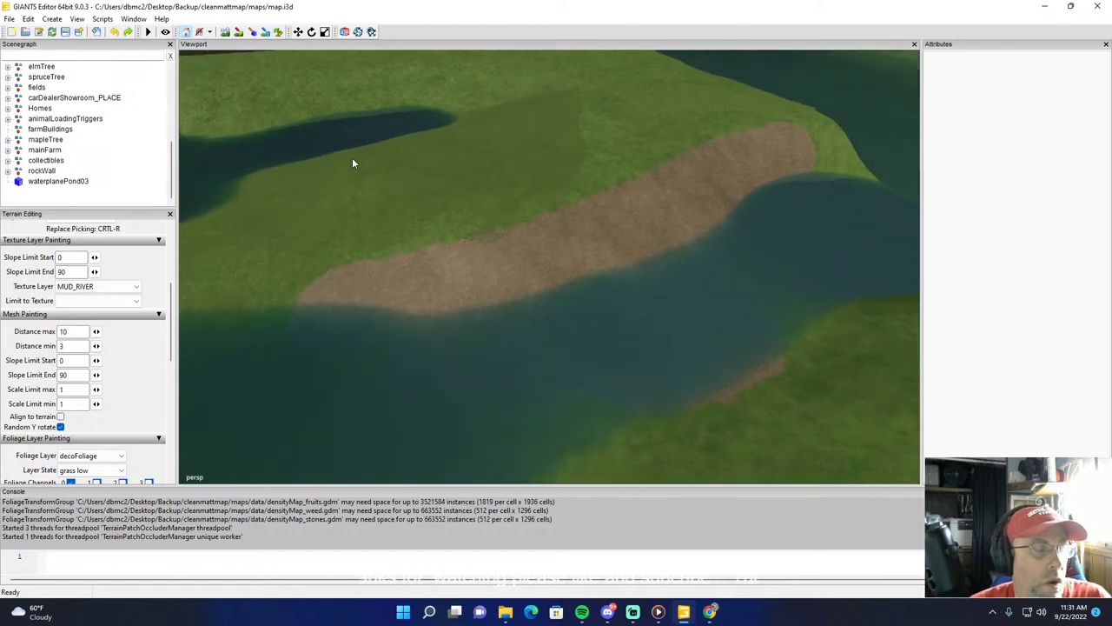
alt+drag(351, 222, 434, 133)
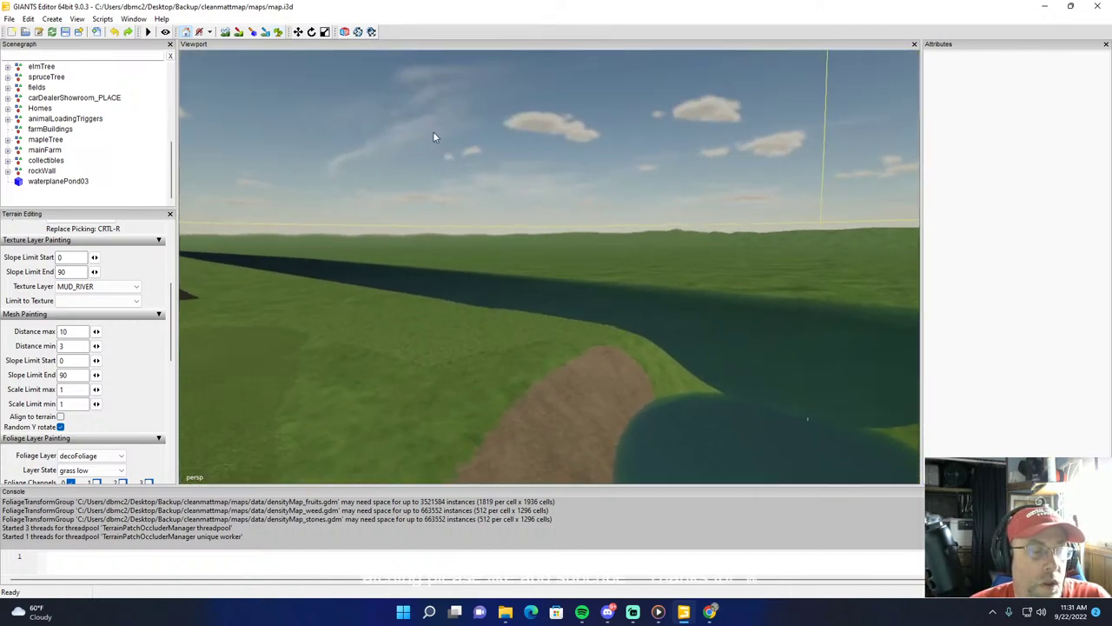
mouse_move(433, 131)
right_down()
mouse_move(429, 231)
mouse_move(533, 124)
mouse_move(455, 244)
mouse_move(430, 195)
right_up()
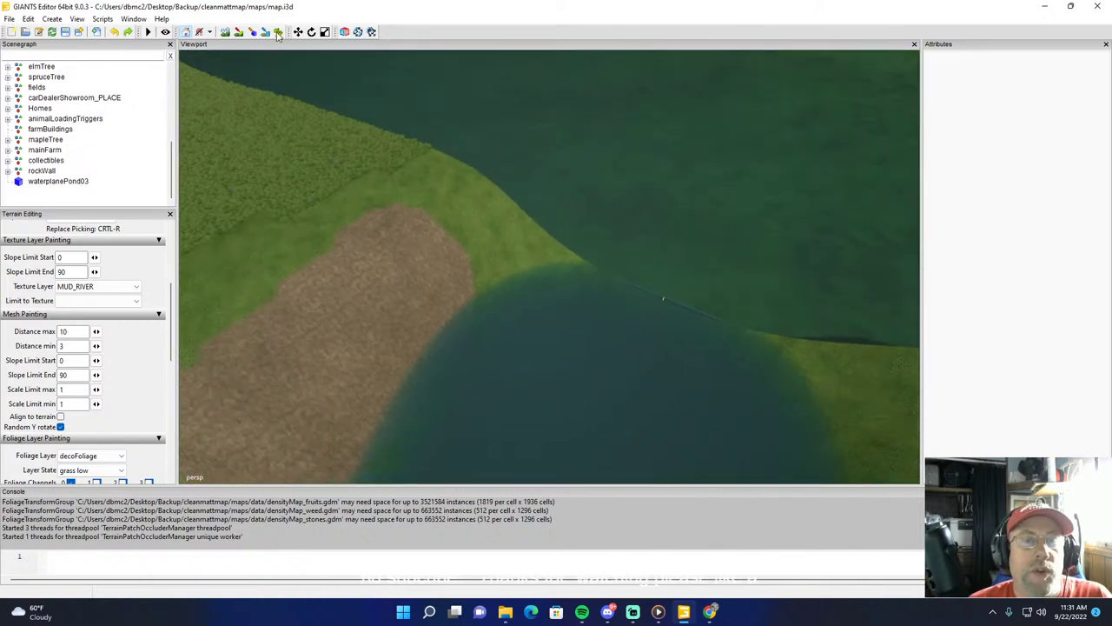
click(240, 33)
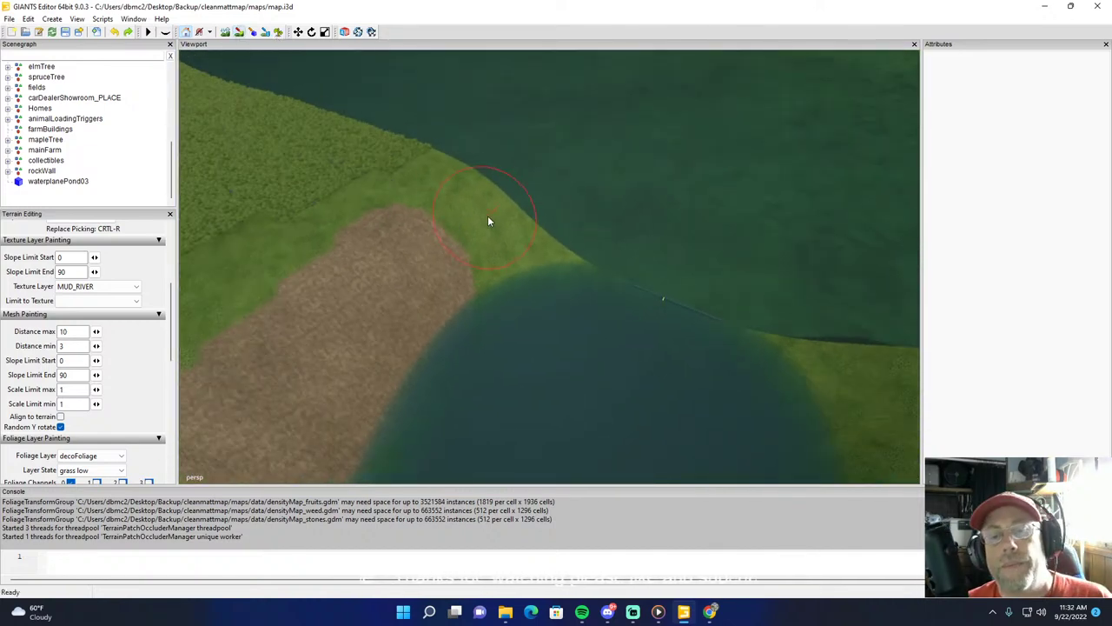
mouse_move(487, 216)
mouse_down()
mouse_move(451, 217)
mouse_move(824, 385)
mouse_up()
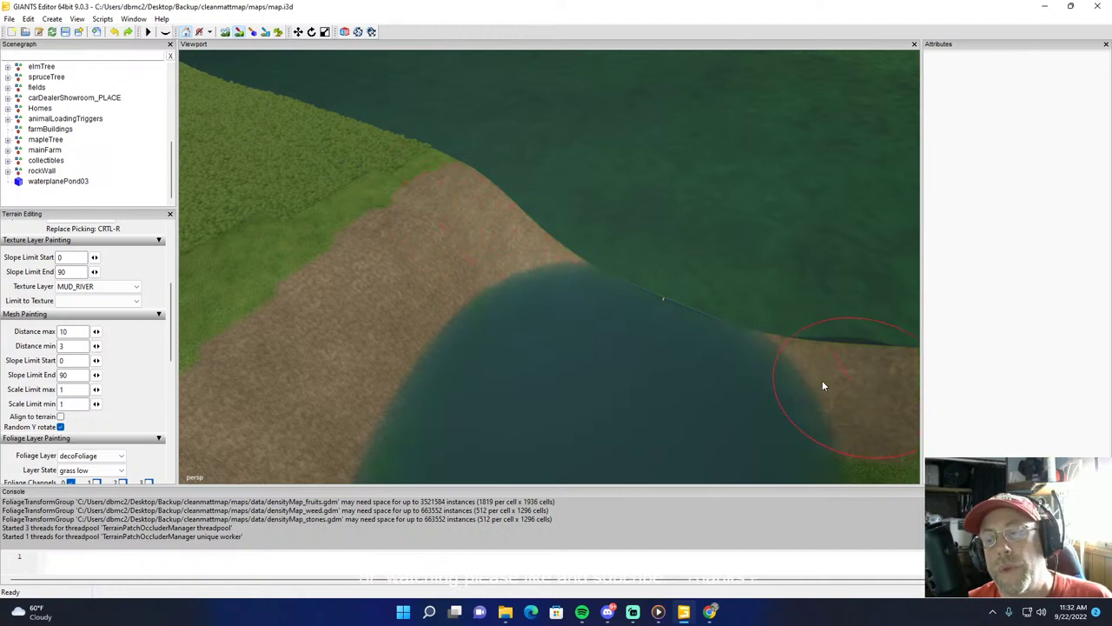
Step: Paint the MUD_RIVER texture in a wide band over the grassy bank beside the pond's rounded end next to the river
click(278, 33)
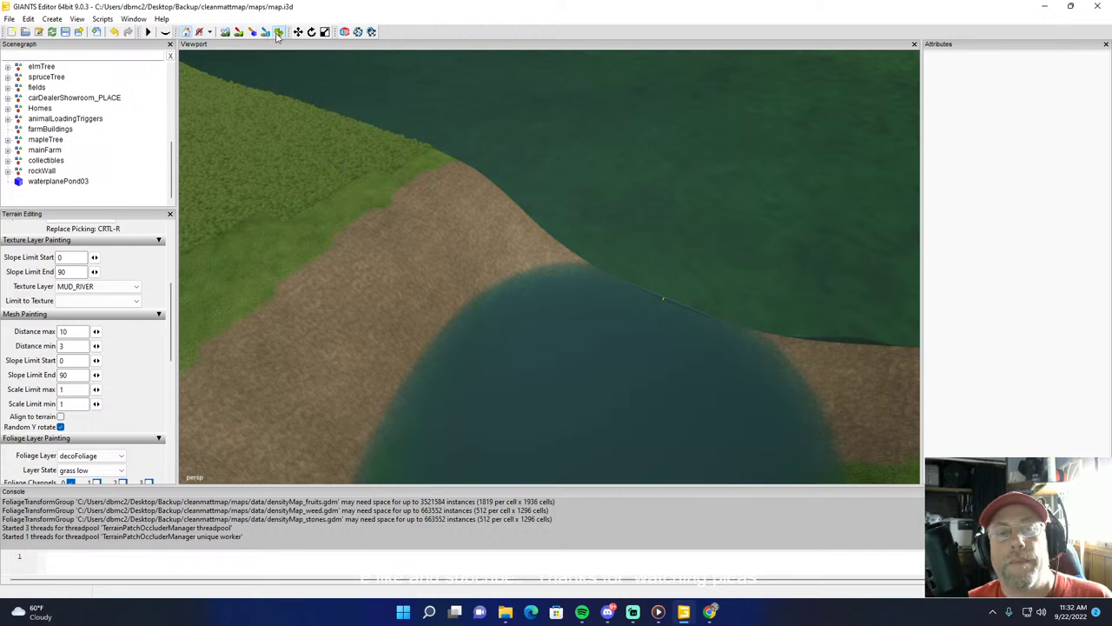
alt+drag(470, 100, 577, 160)
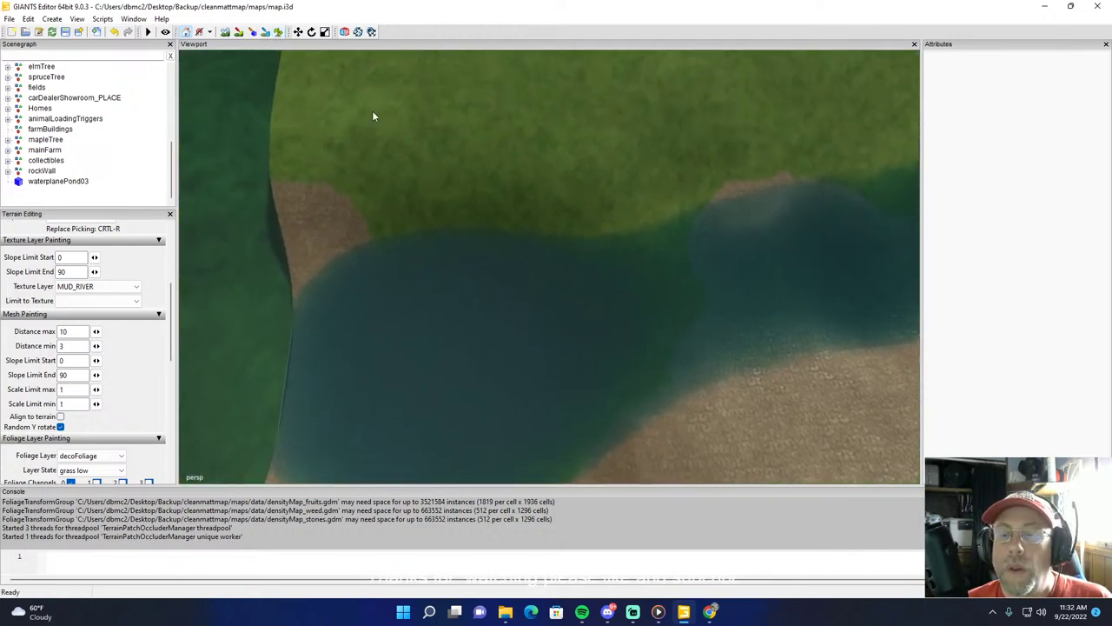
click(240, 34)
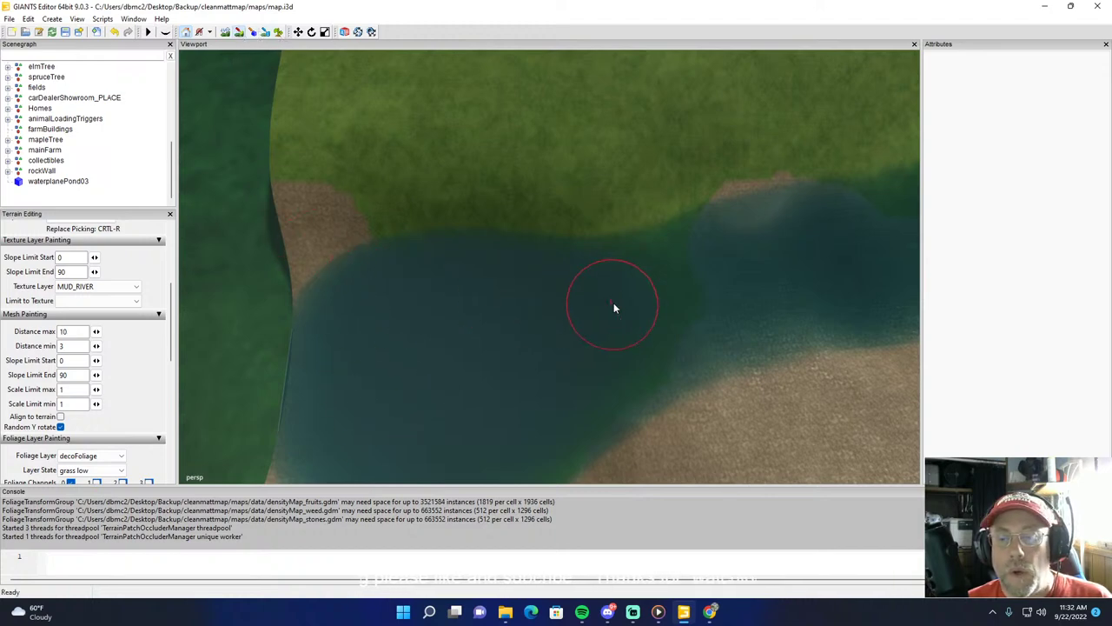
drag(702, 269, 727, 241)
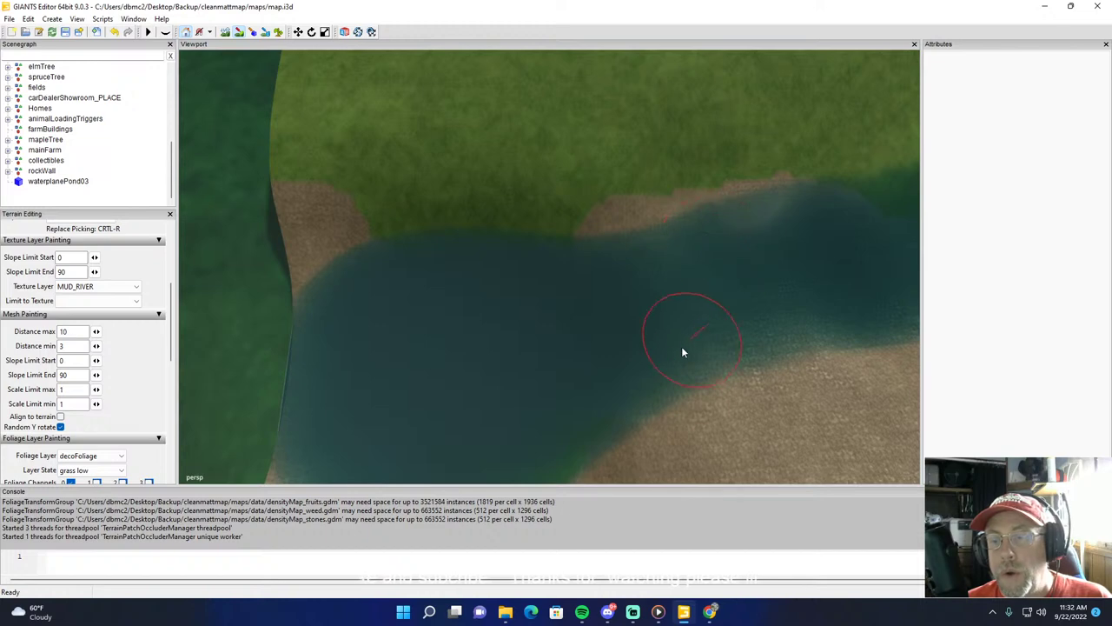
mouse_move(467, 298)
mouse_down()
mouse_move(607, 220)
mouse_move(325, 207)
mouse_move(446, 154)
mouse_move(701, 172)
mouse_up()
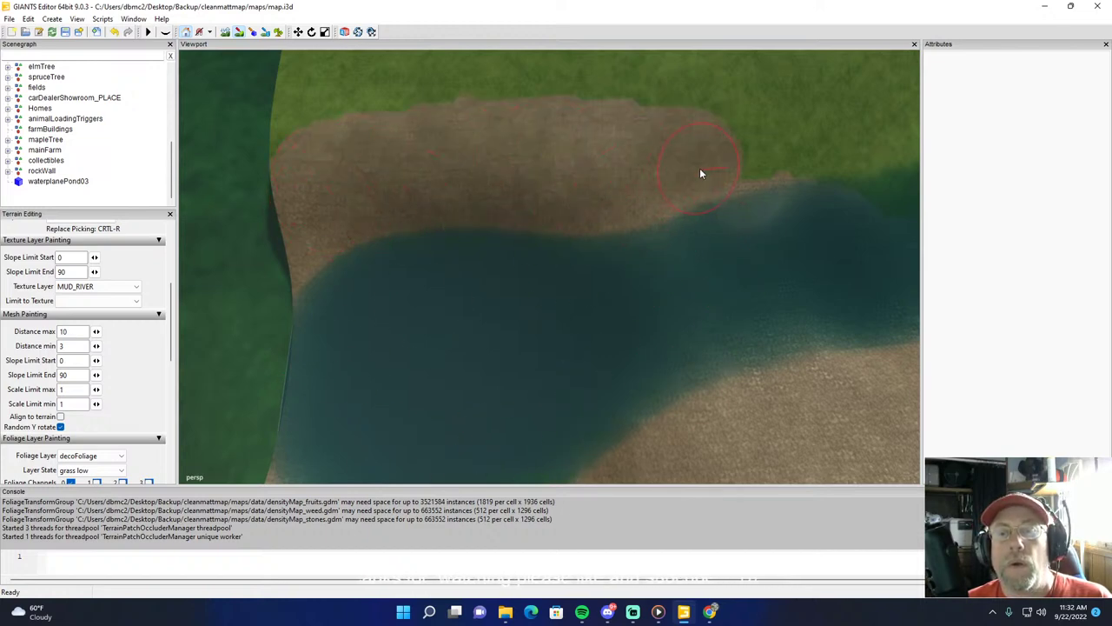
mouse_move(318, 169)
mouse_down()
mouse_move(425, 179)
mouse_move(800, 166)
mouse_move(601, 219)
mouse_move(421, 234)
mouse_up()
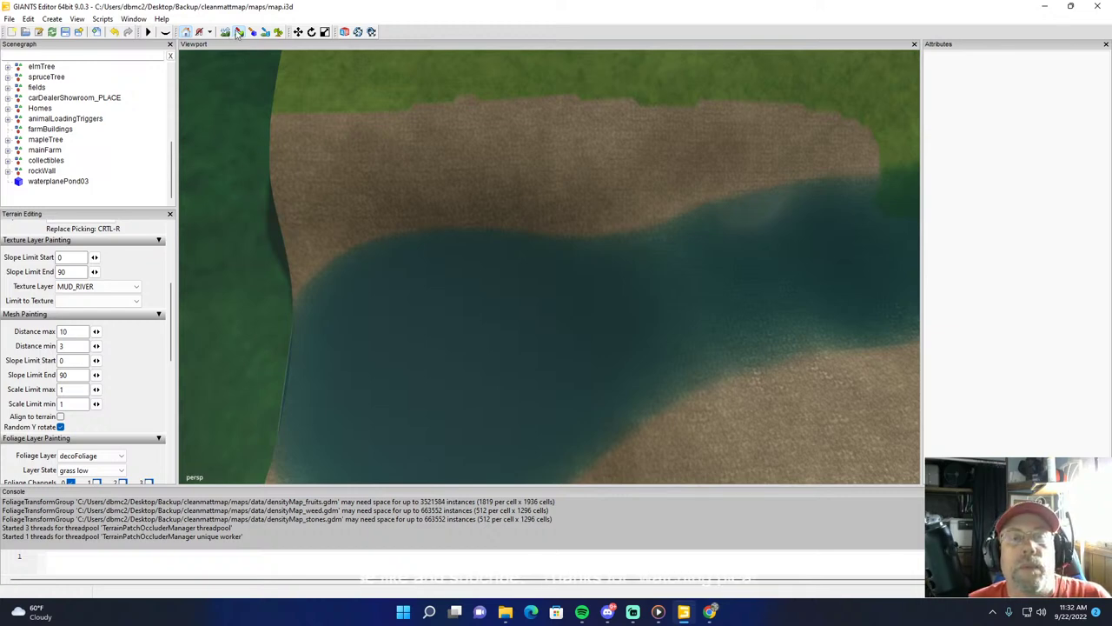
Step: Continue the MUD_RIVER band along the pond's grassy shoreline toward the small rounded inlet, then stop painting
alt+drag(391, 104, 342, 116)
scroll(601, 66, up, 3)
scroll(335, 116, down, 2)
right_drag(335, 116, 305, 91)
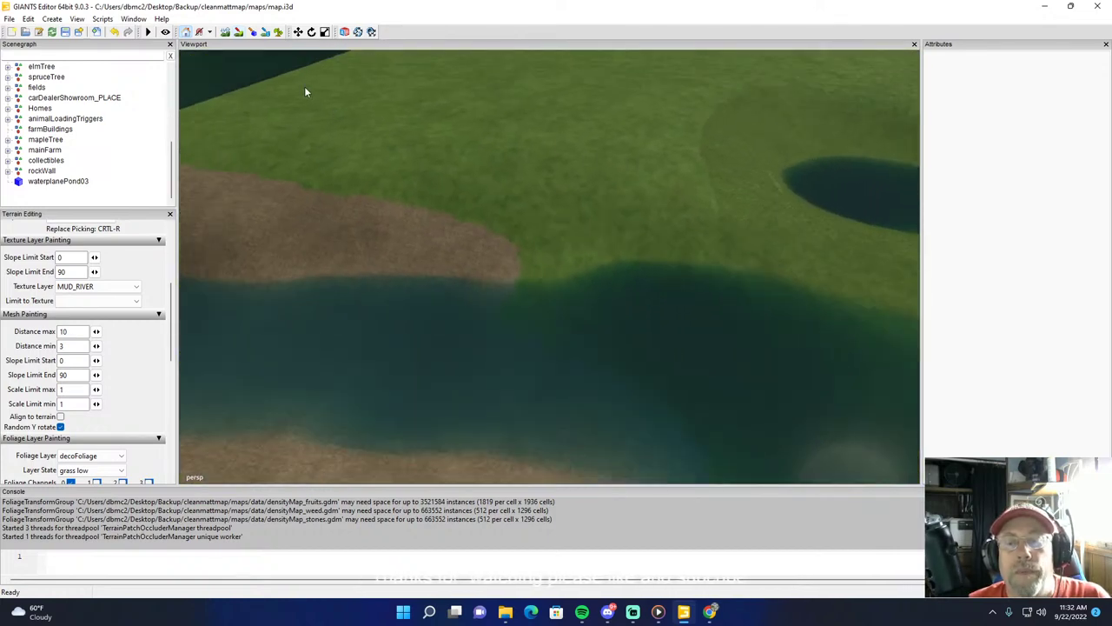
click(240, 33)
mouse_move(458, 301)
mouse_down()
mouse_move(496, 301)
mouse_move(460, 261)
mouse_move(626, 249)
mouse_move(840, 348)
mouse_up()
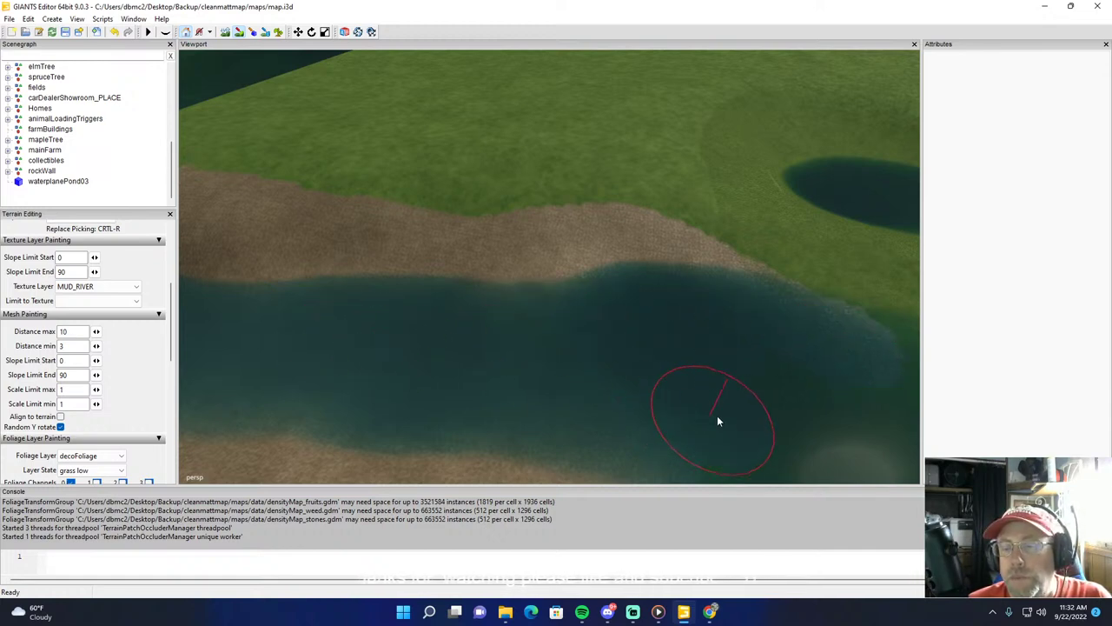
click(276, 32)
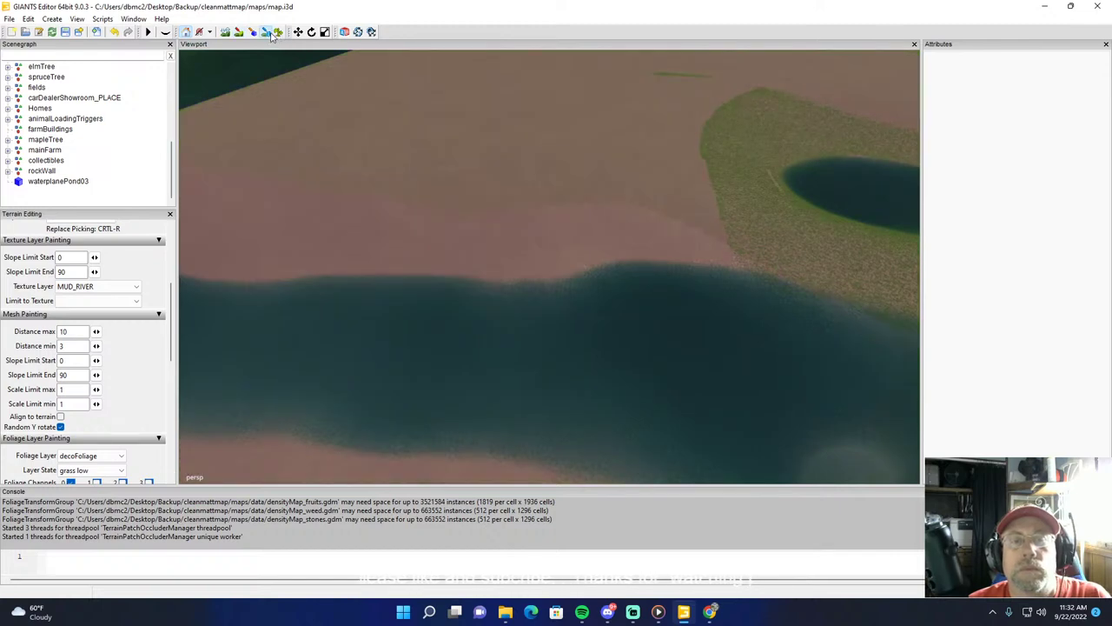
click(273, 33)
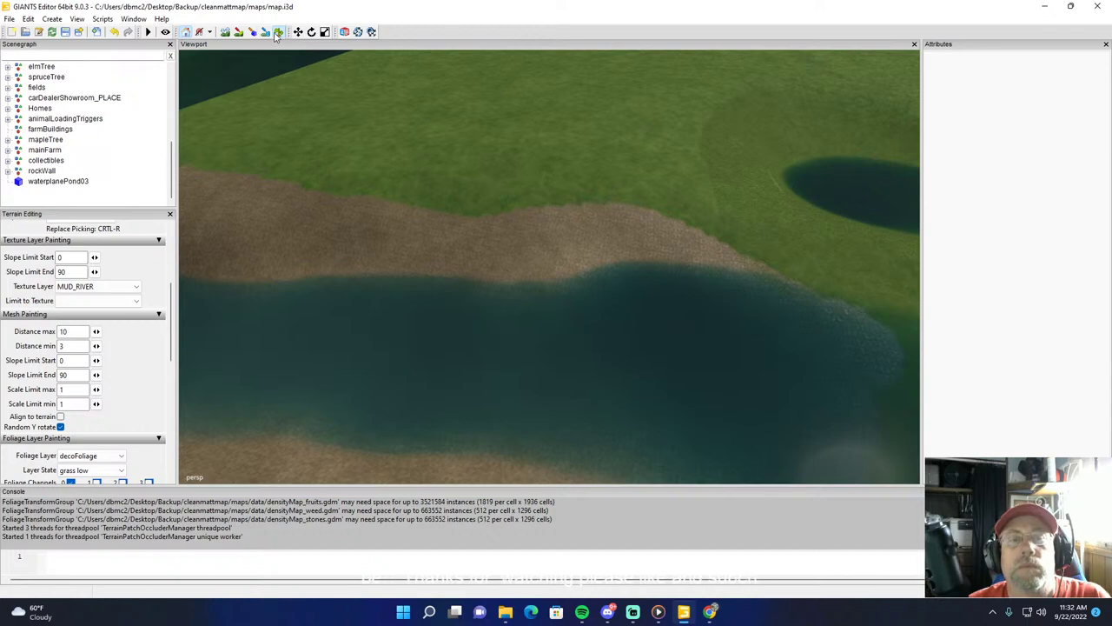
Step: Examine the pond's shoreline, water arms and submerged ground from the small rounded inlet to the narrow arm near the field
alt+right_drag(531, 290, 474, 287)
alt+drag(474, 287, 592, 233)
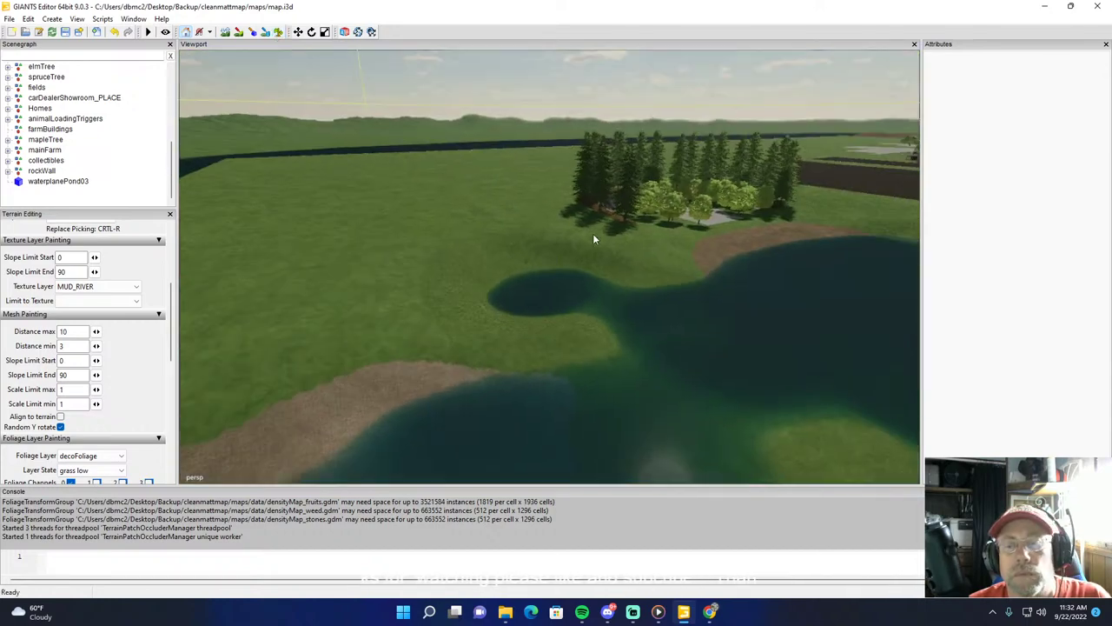
right_drag(593, 236, 502, 225)
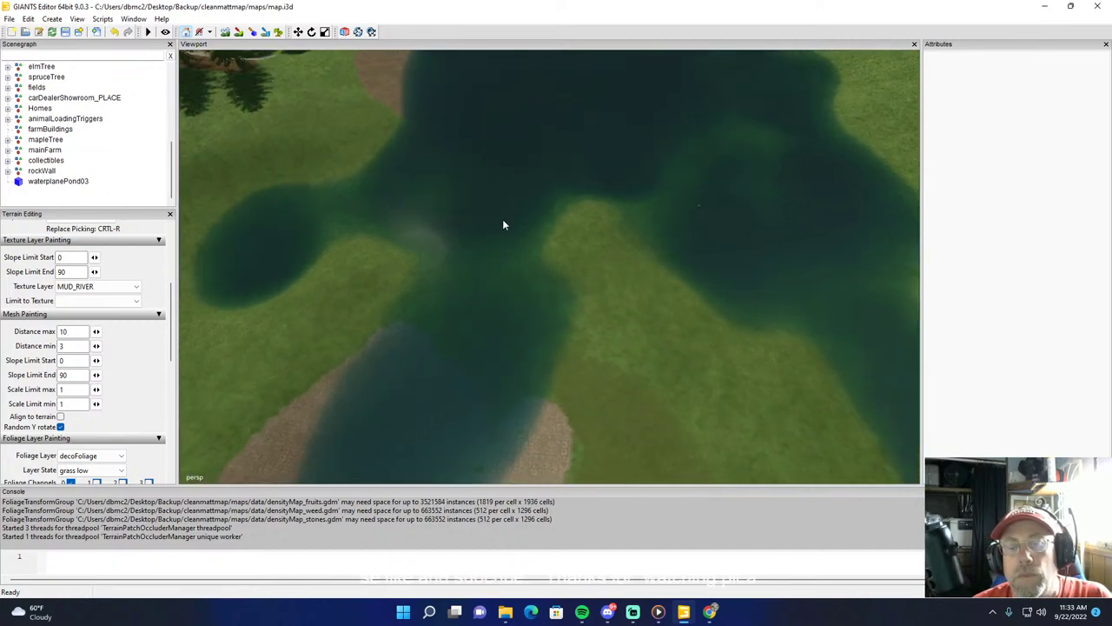
scroll(501, 224, down, 2)
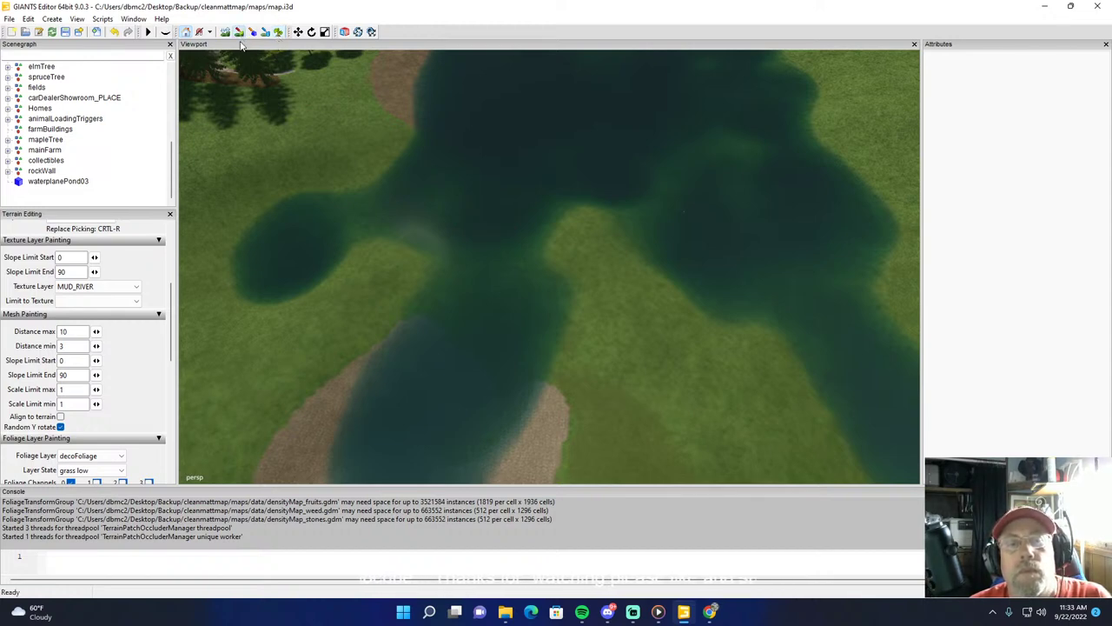
scroll(404, 194, up, 1)
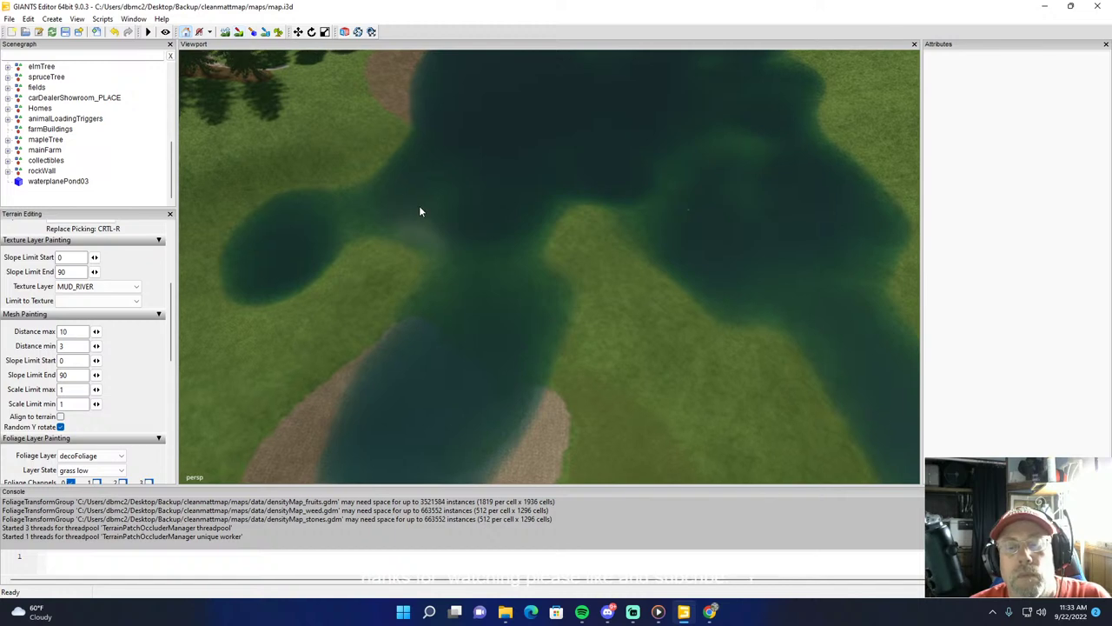
scroll(419, 205, up, 3)
scroll(385, 214, up, 6)
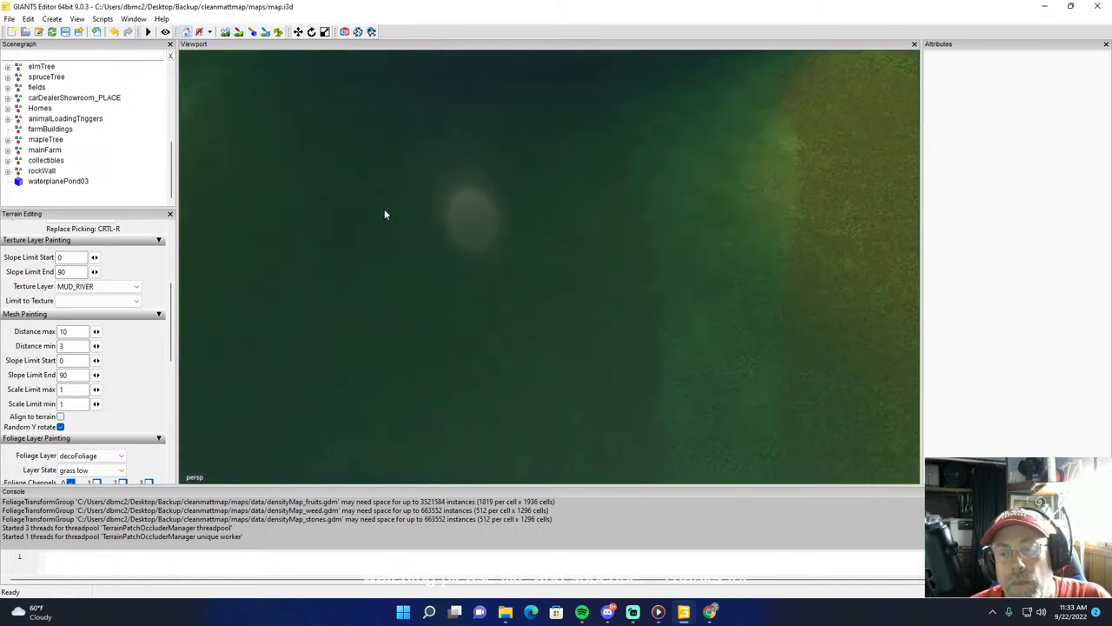
scroll(384, 208, down, 5)
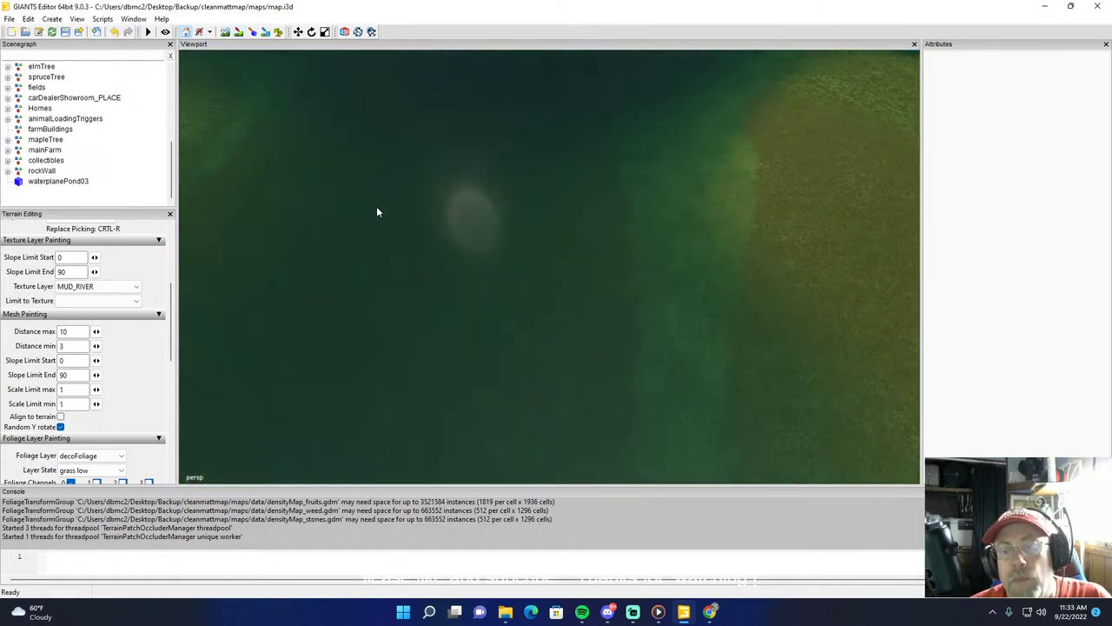
scroll(385, 180, down, 6)
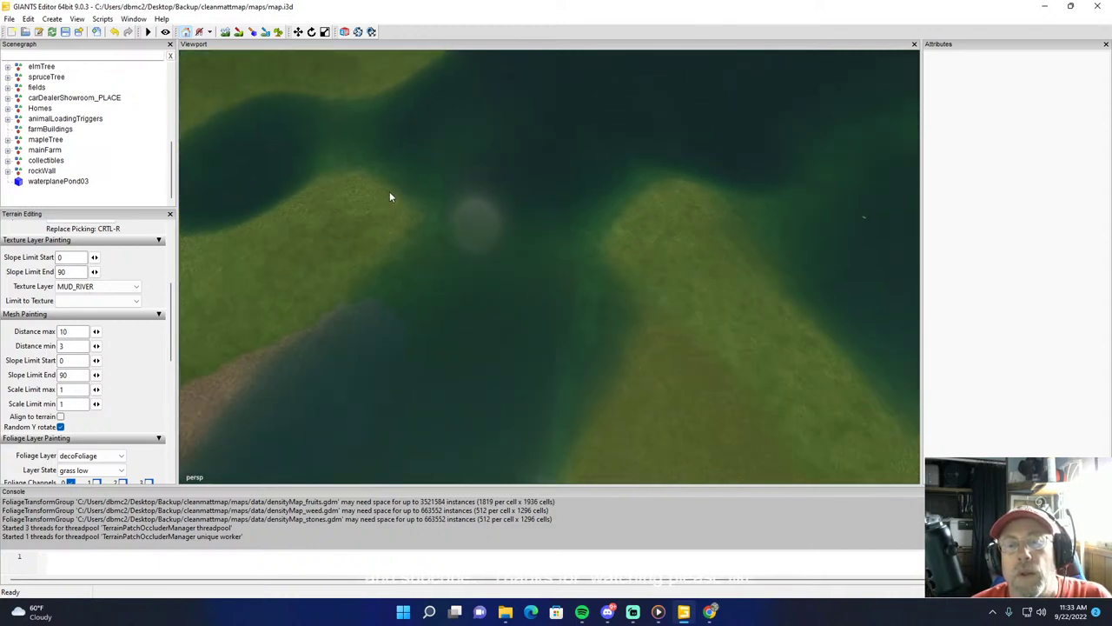
scroll(393, 186, down, 6)
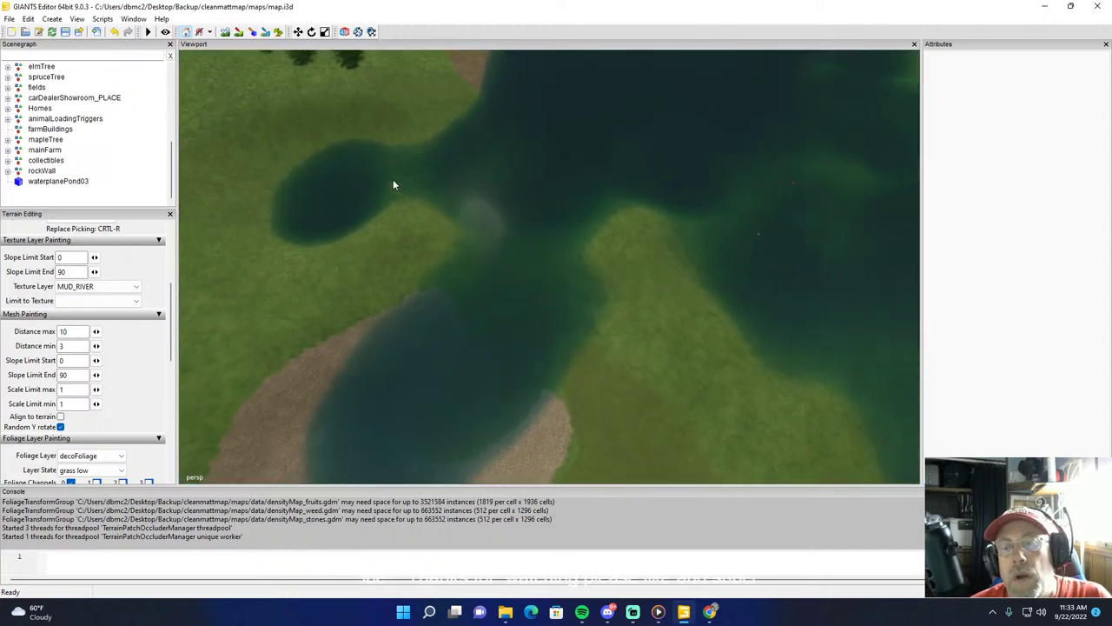
alt+drag(527, 222, 570, 165)
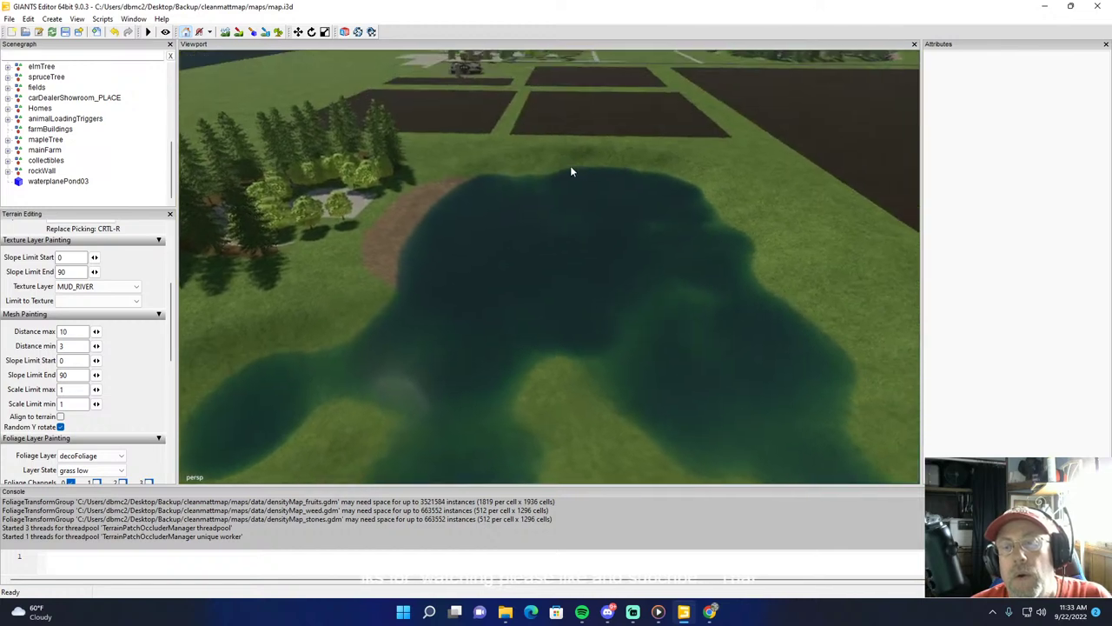
alt+drag(494, 151, 475, 179)
right_drag(475, 180, 653, 222)
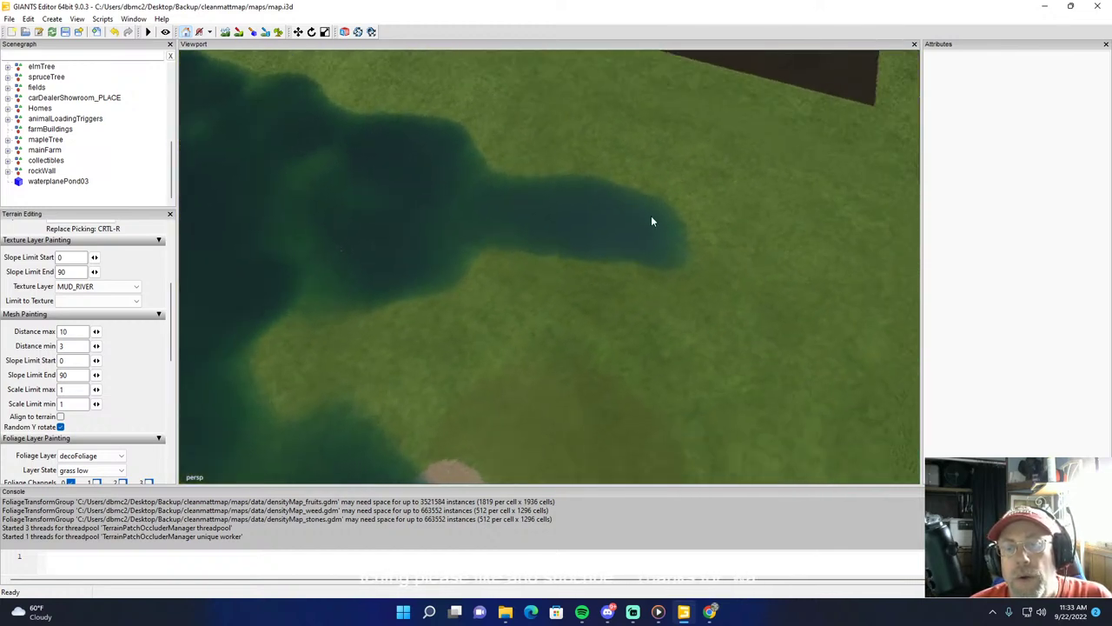
alt+drag(652, 221, 628, 214)
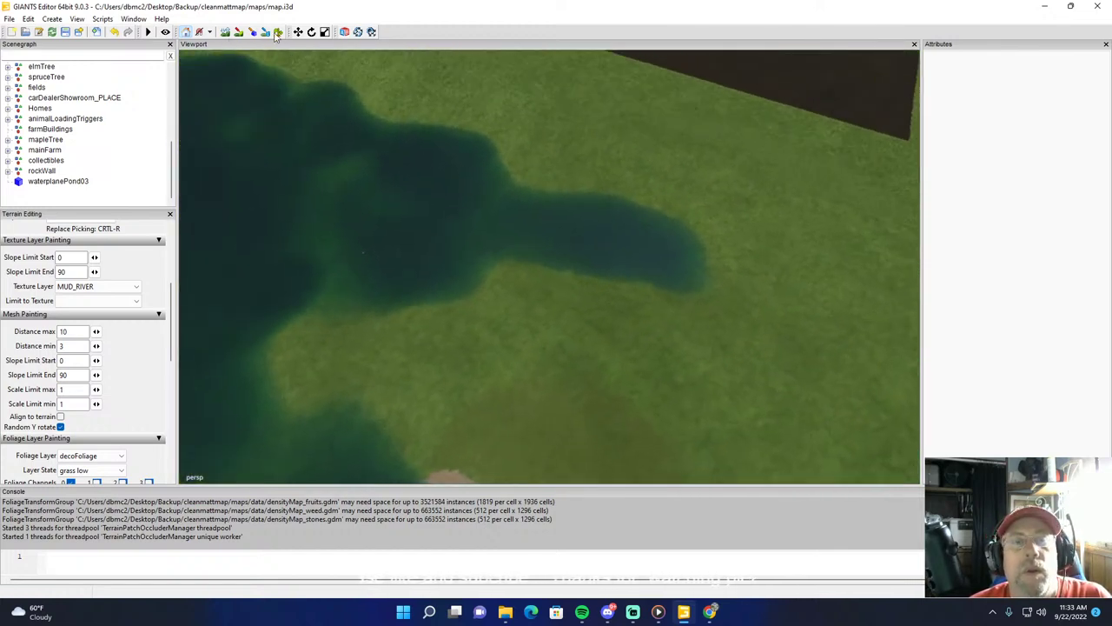
Step: Set the decoFoliage layer state to grass high, paint it on the pond bed and check the plants up close
click(100, 470)
click(70, 500)
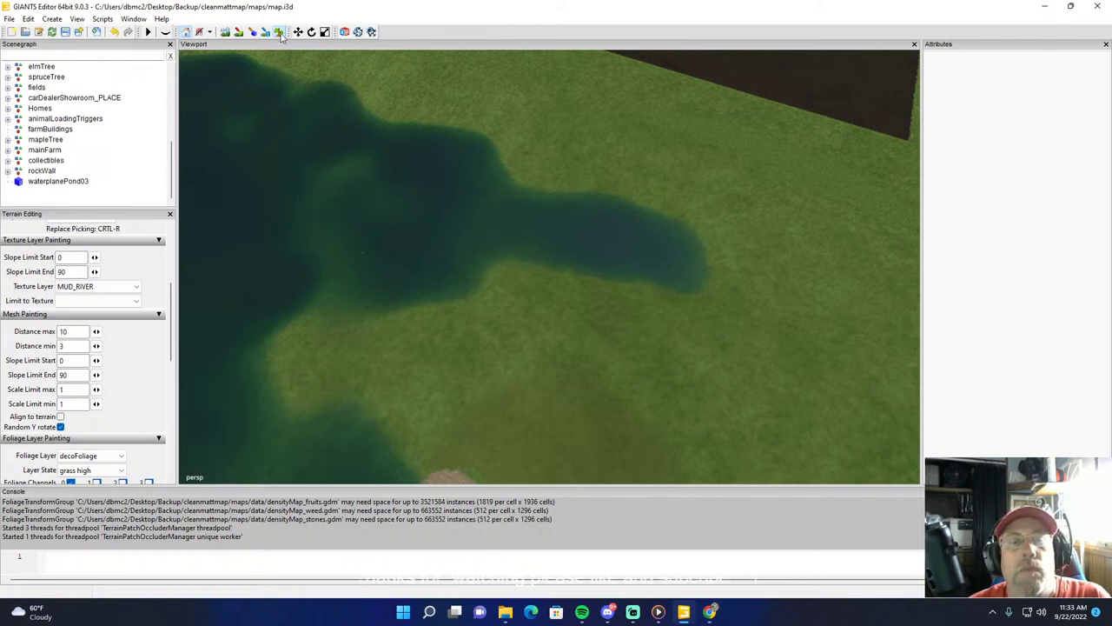
alt+drag(382, 136, 284, 94)
scroll(285, 94, up, 5)
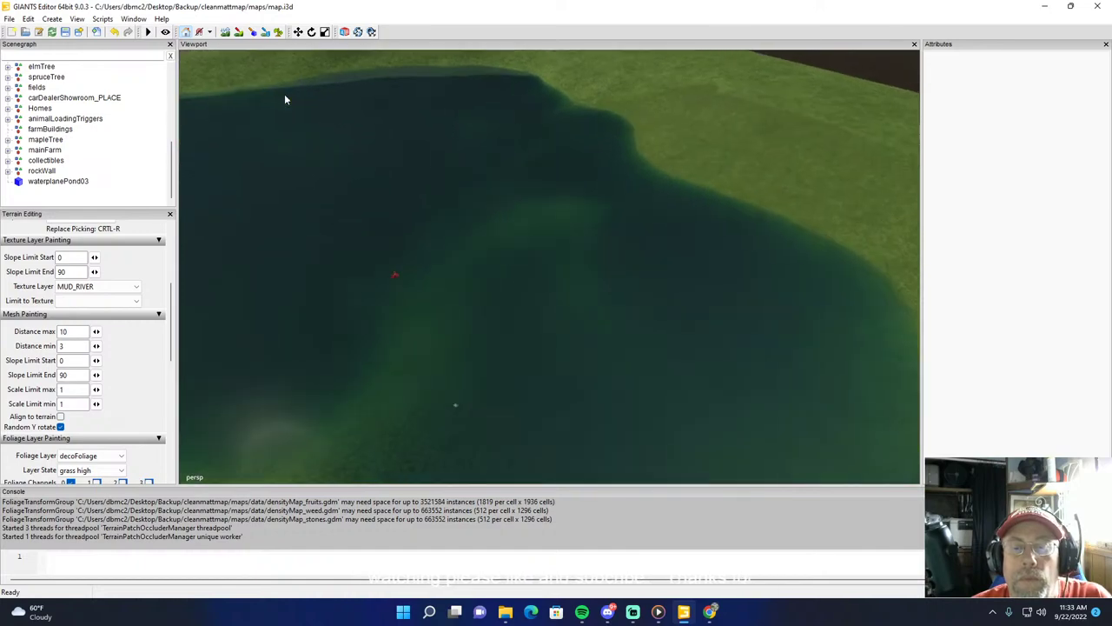
scroll(284, 99, up, 5)
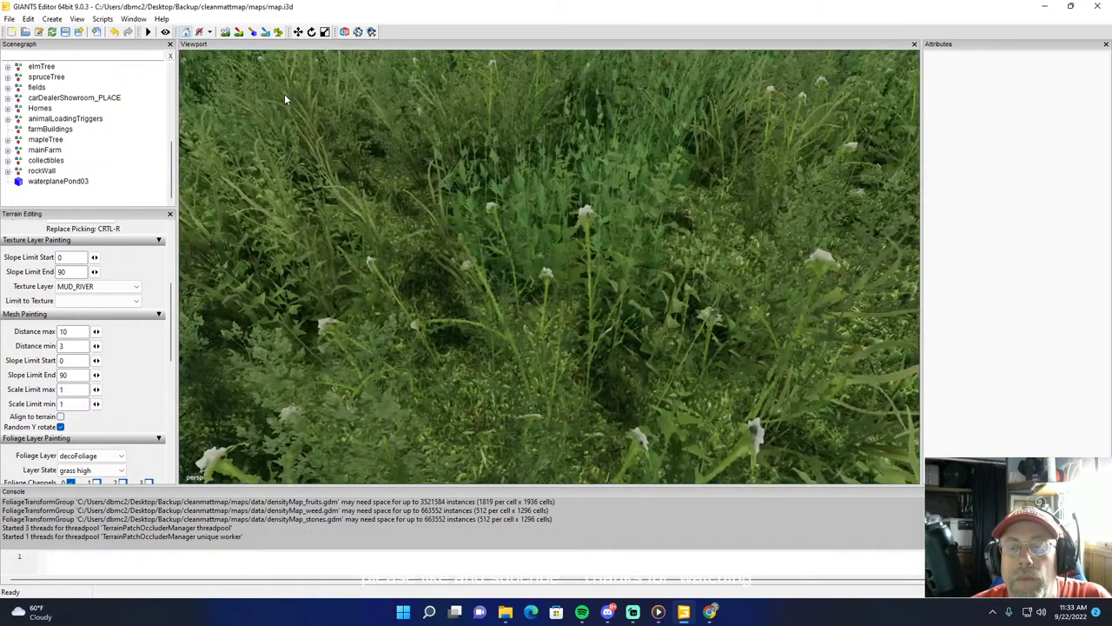
scroll(284, 94, down, 6)
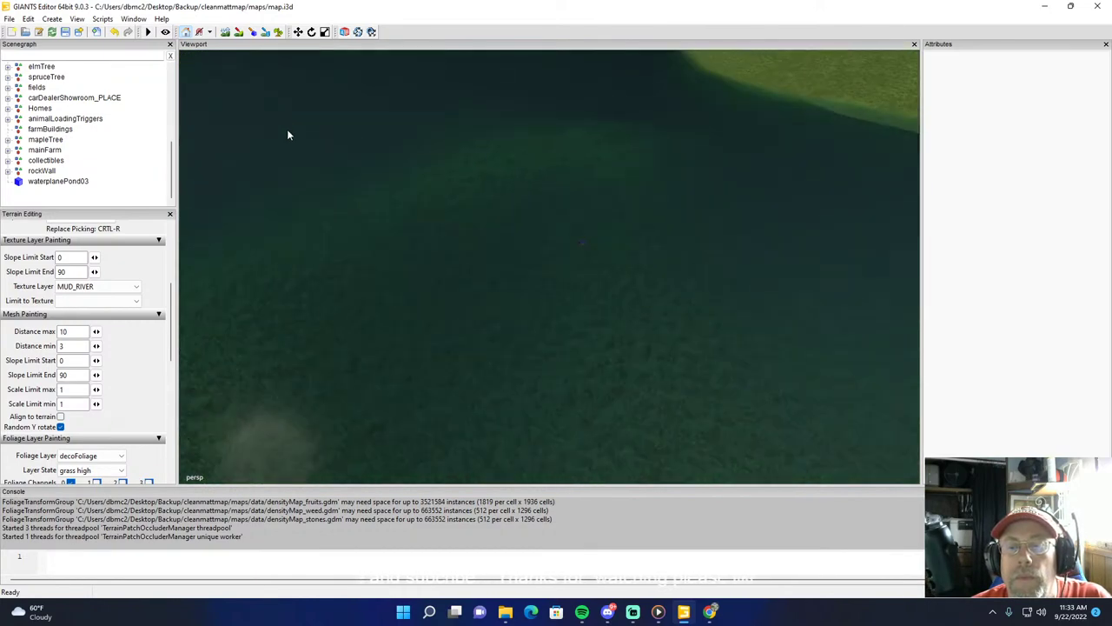
scroll(356, 181, down, 8)
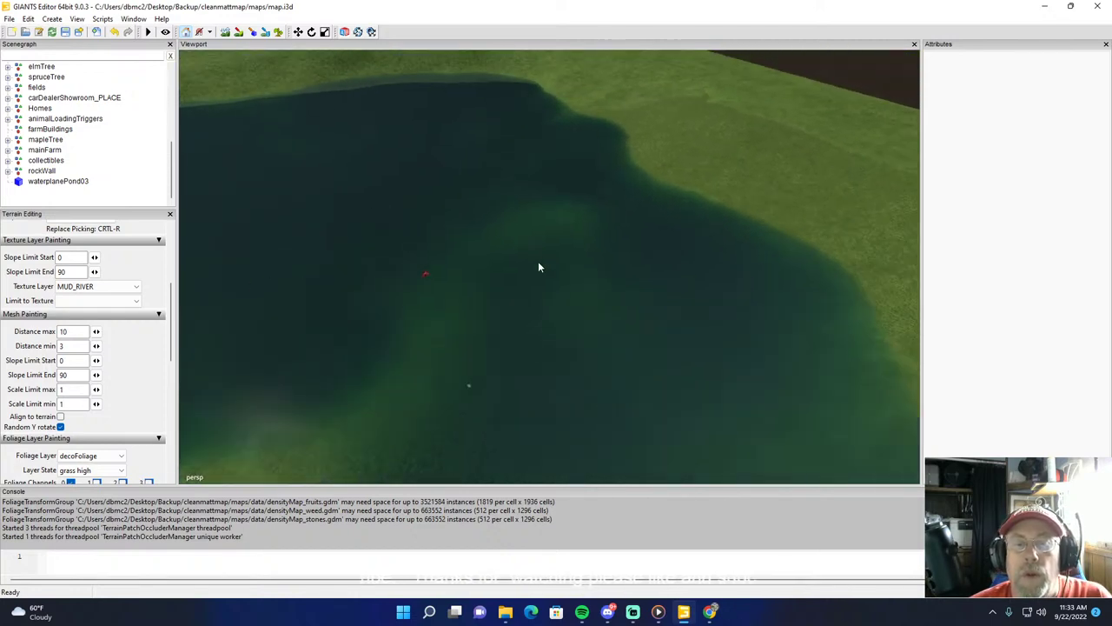
Step: Paint more grass high foliage on the pond bed in the wide basin nearest the fields
right_drag(534, 235, 492, 154)
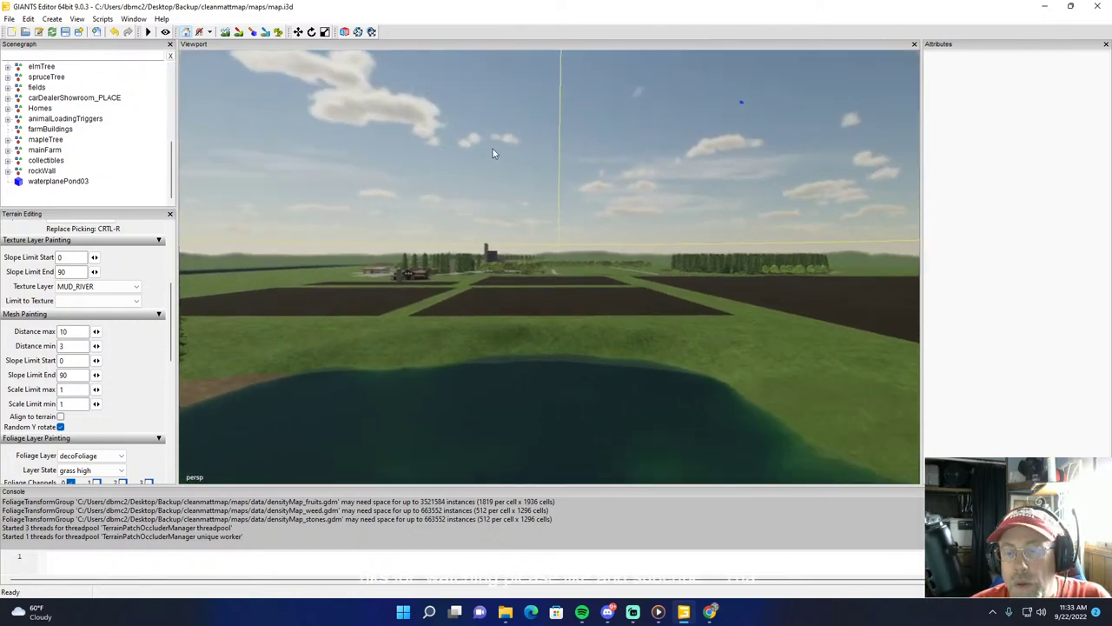
scroll(493, 153, up, 2)
alt+drag(492, 153, 519, 296)
scroll(519, 291, down, 5)
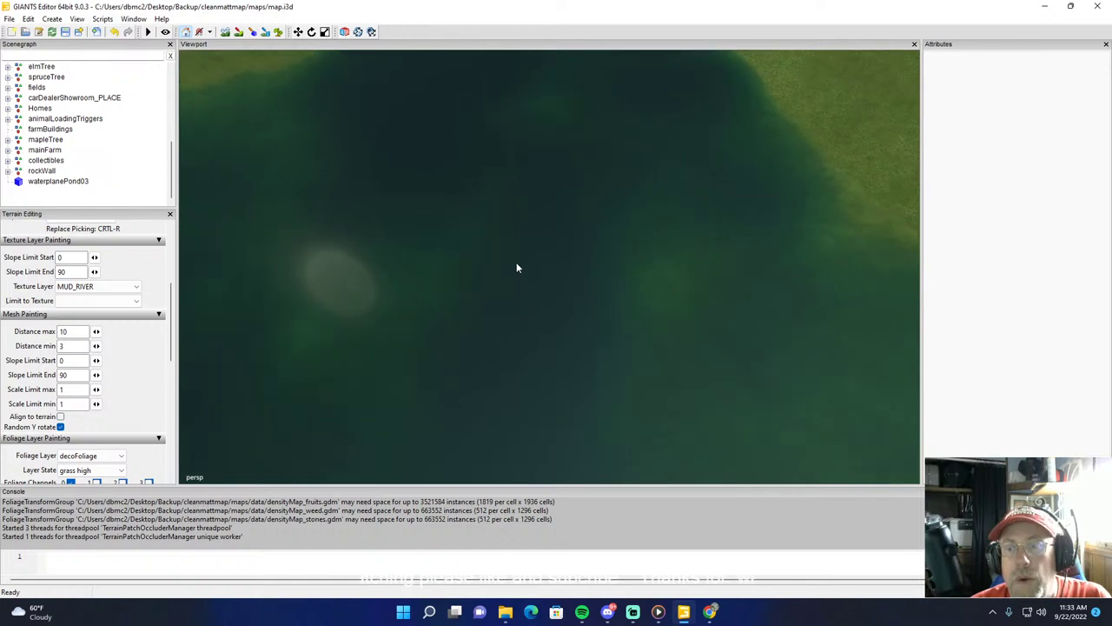
scroll(519, 232, down, 2)
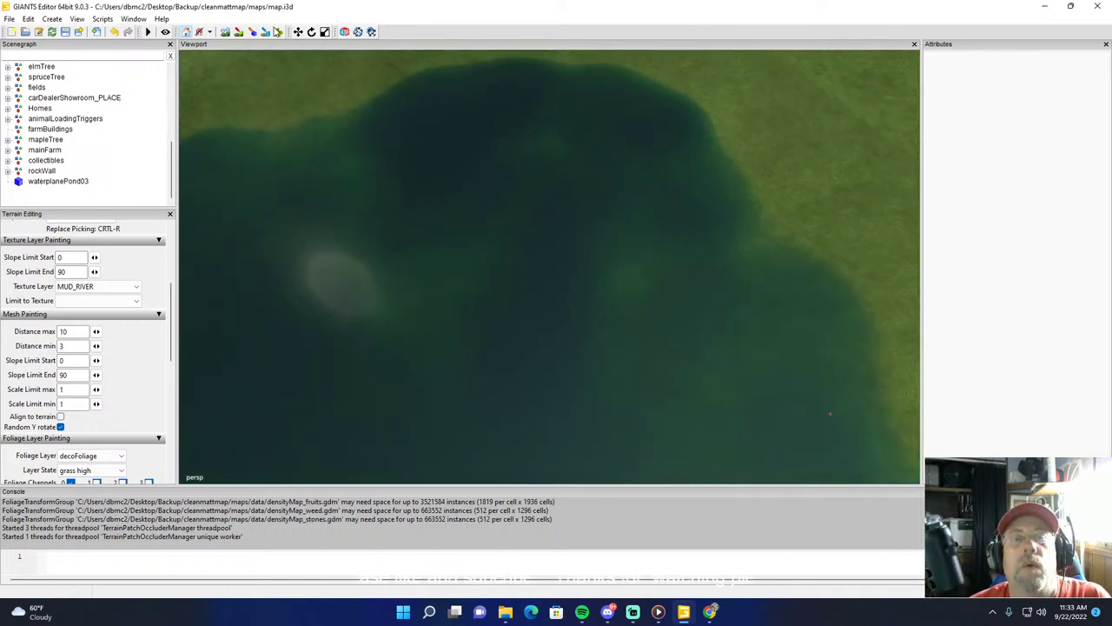
click(277, 31)
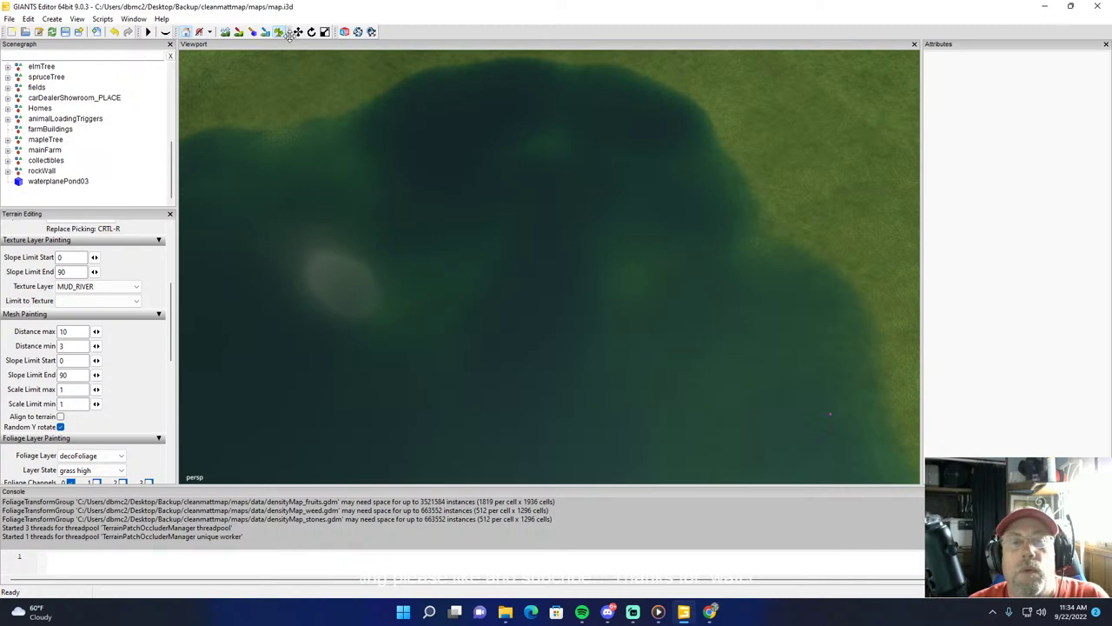
Step: Set the decoFoliage layer state to rumex brown and paint scattered plants along the shore of the small rounded inlet
scroll(403, 227, down, 5)
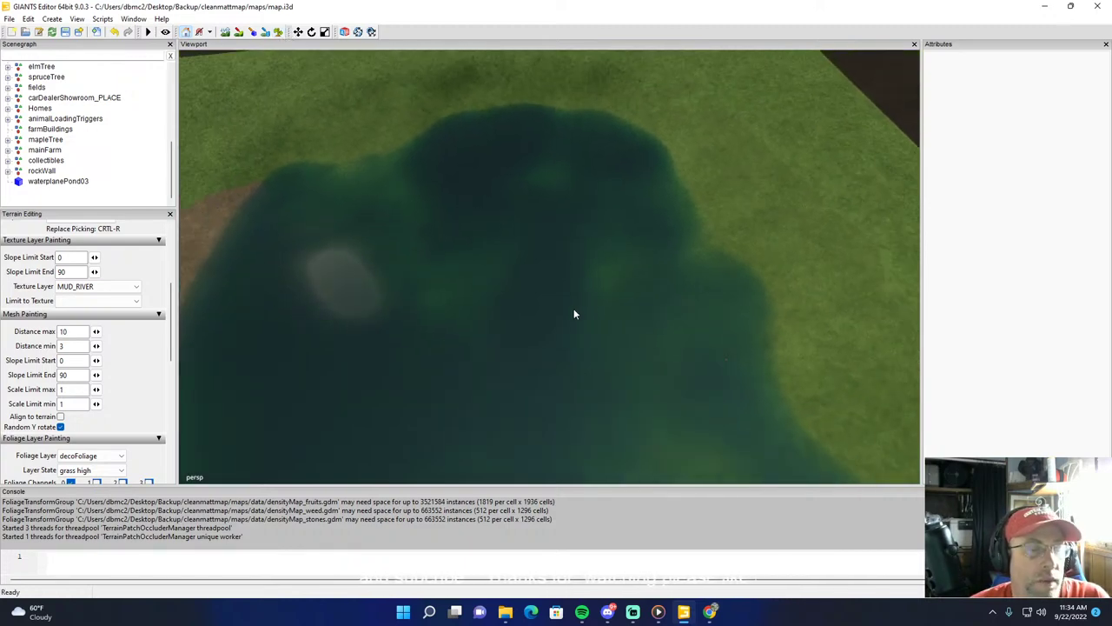
alt+drag(573, 309, 618, 241)
scroll(586, 220, up, 3)
scroll(618, 242, up, 1)
middle_drag(618, 247, 290, 98)
click(277, 31)
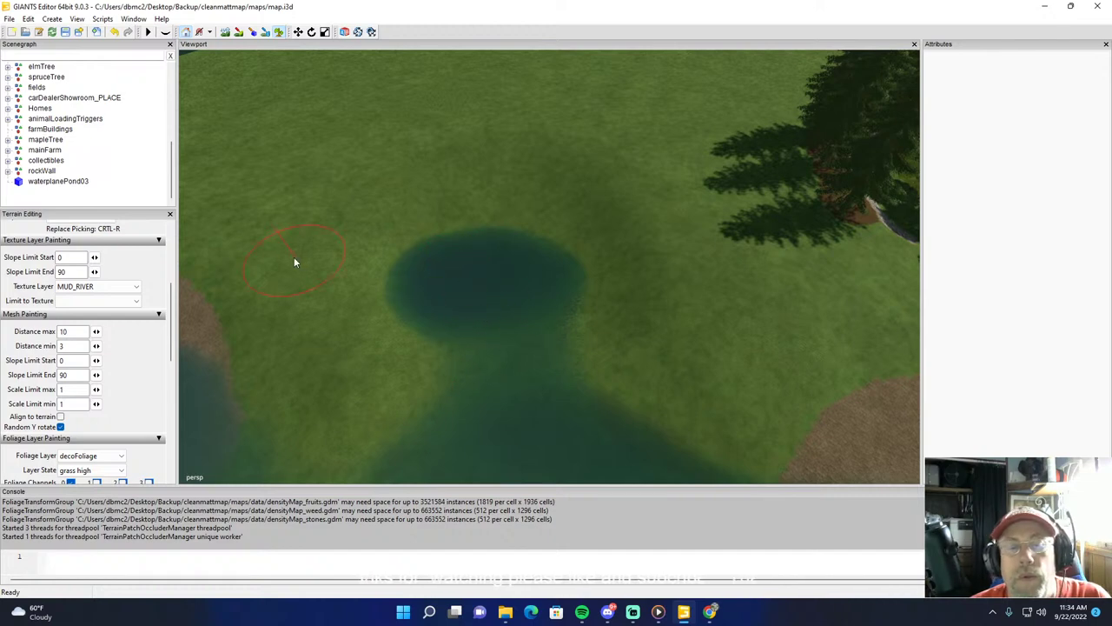
click(278, 32)
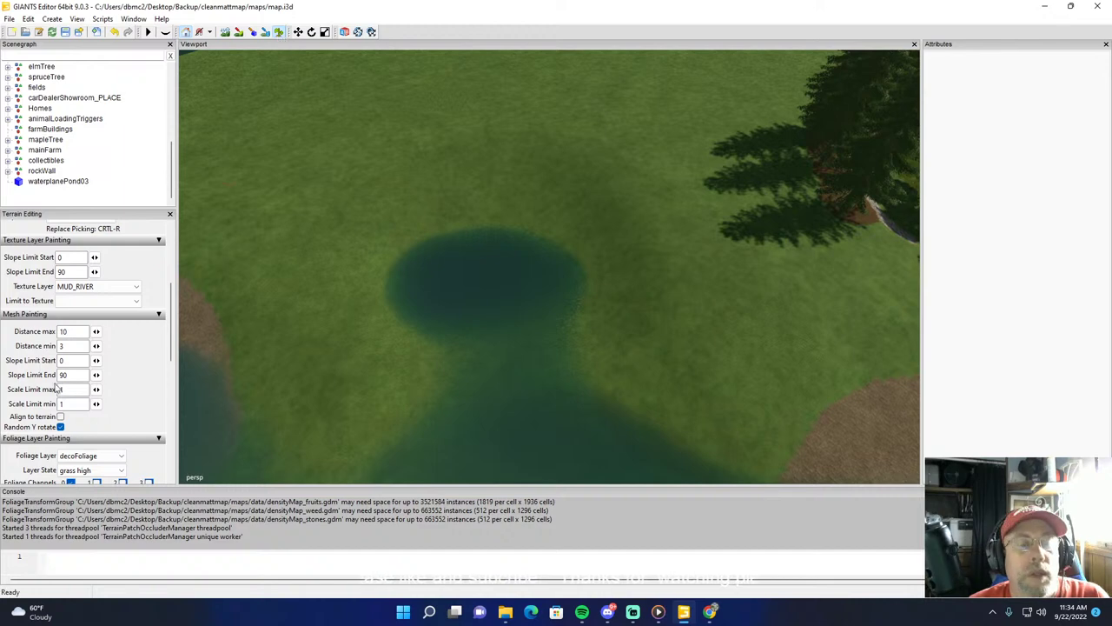
click(92, 470)
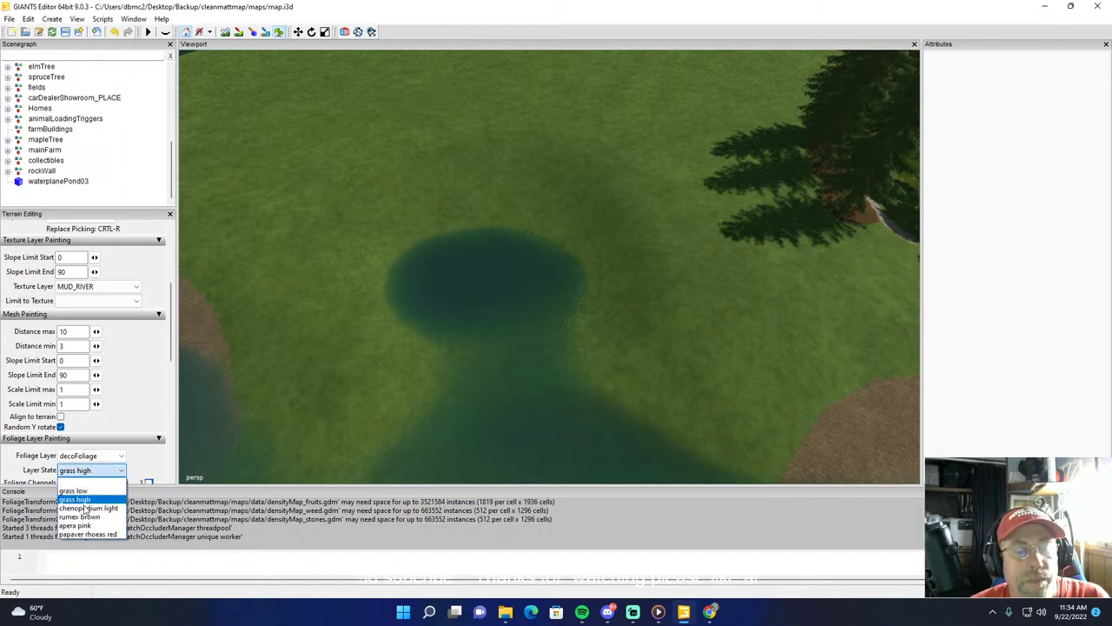
click(80, 517)
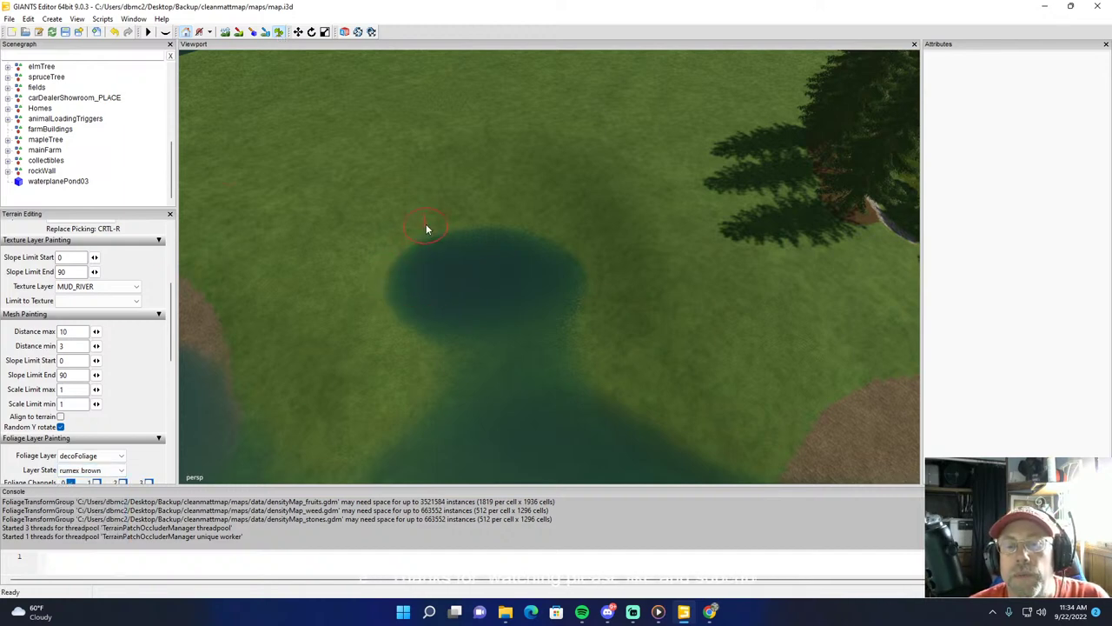
scroll(427, 230, down, 3)
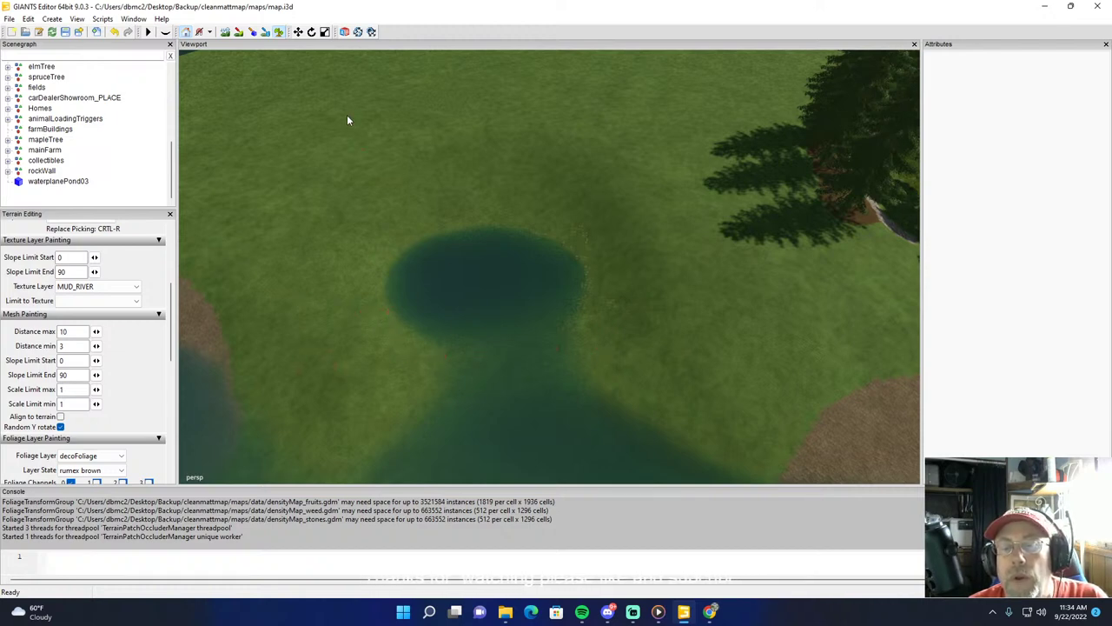
Step: Inspect the rumex brown plants up close among the underwater grass and along the inlet's shoreline
scroll(455, 209, up, 5)
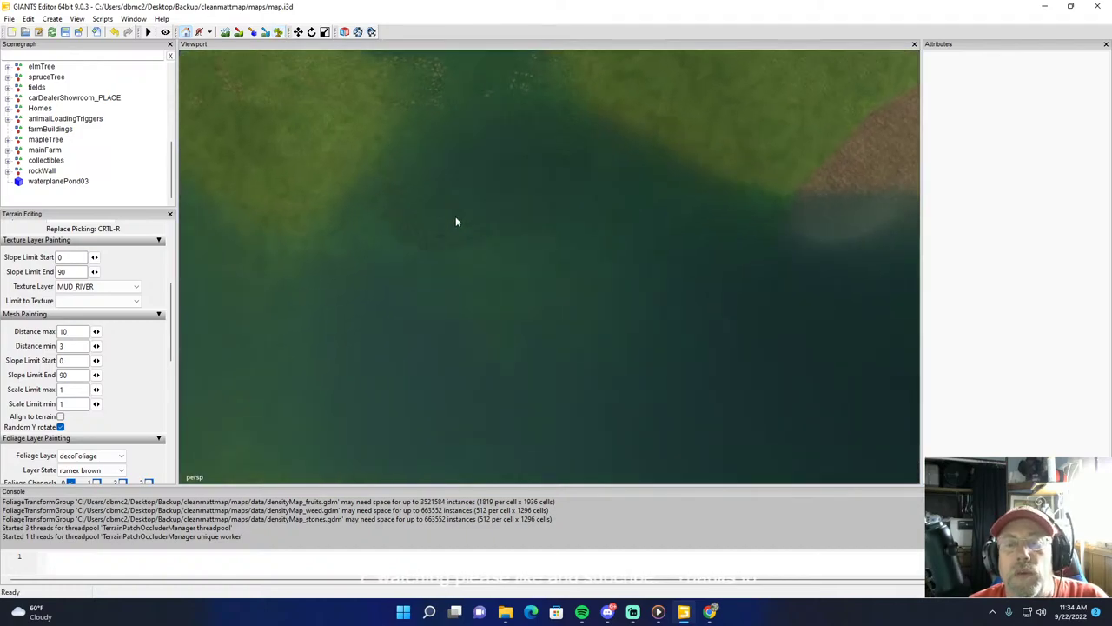
scroll(441, 122, up, 5)
alt+drag(441, 122, 588, 35)
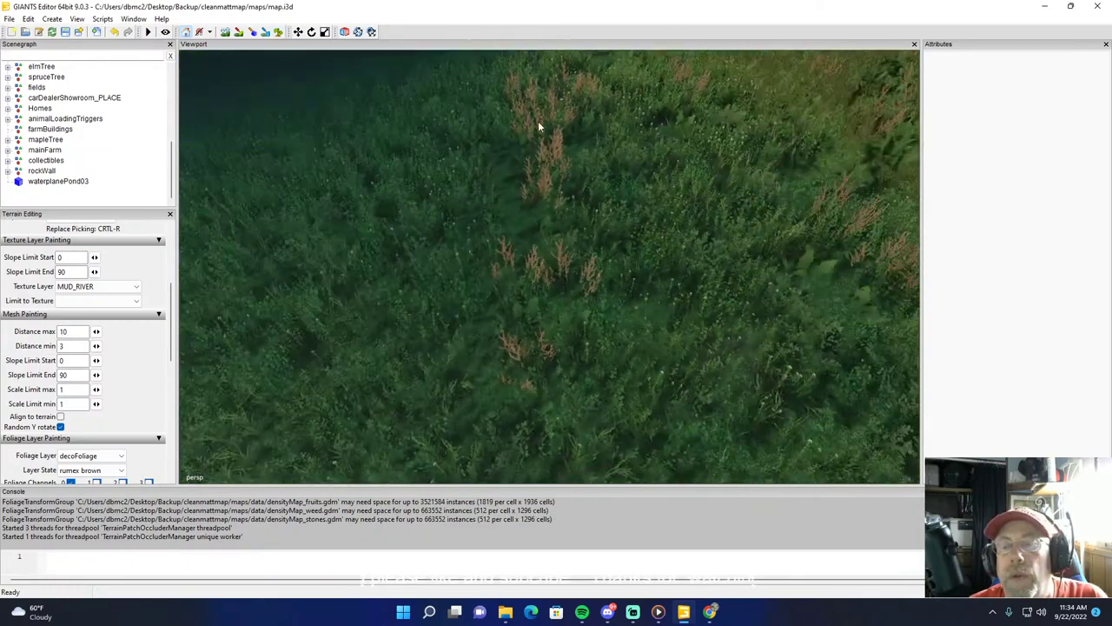
scroll(586, 46, down, 3)
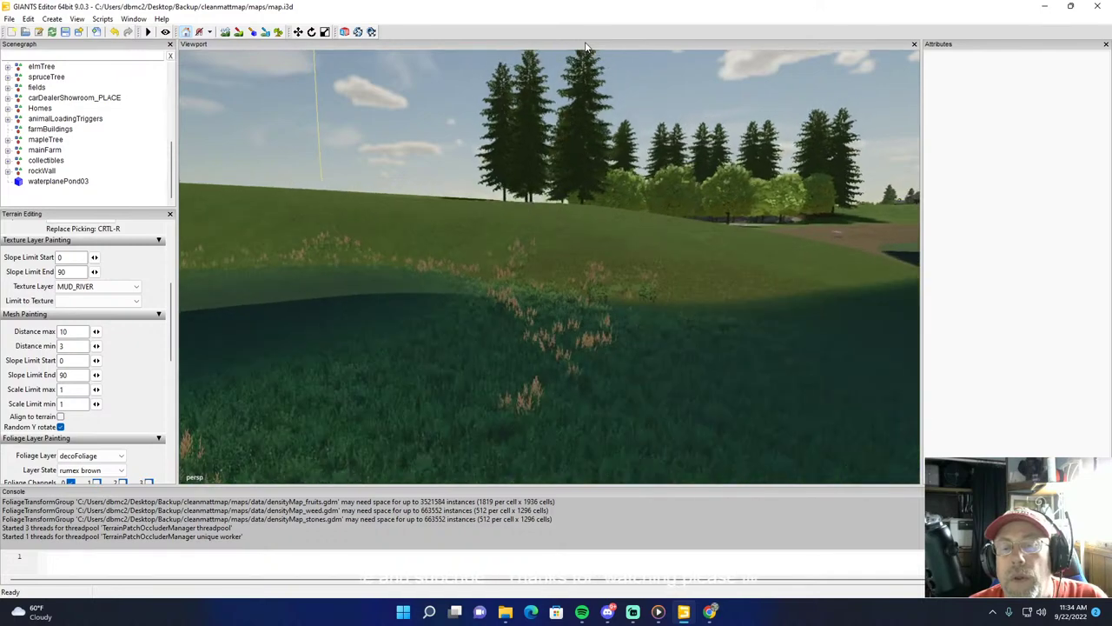
alt+drag(573, 61, 551, 156)
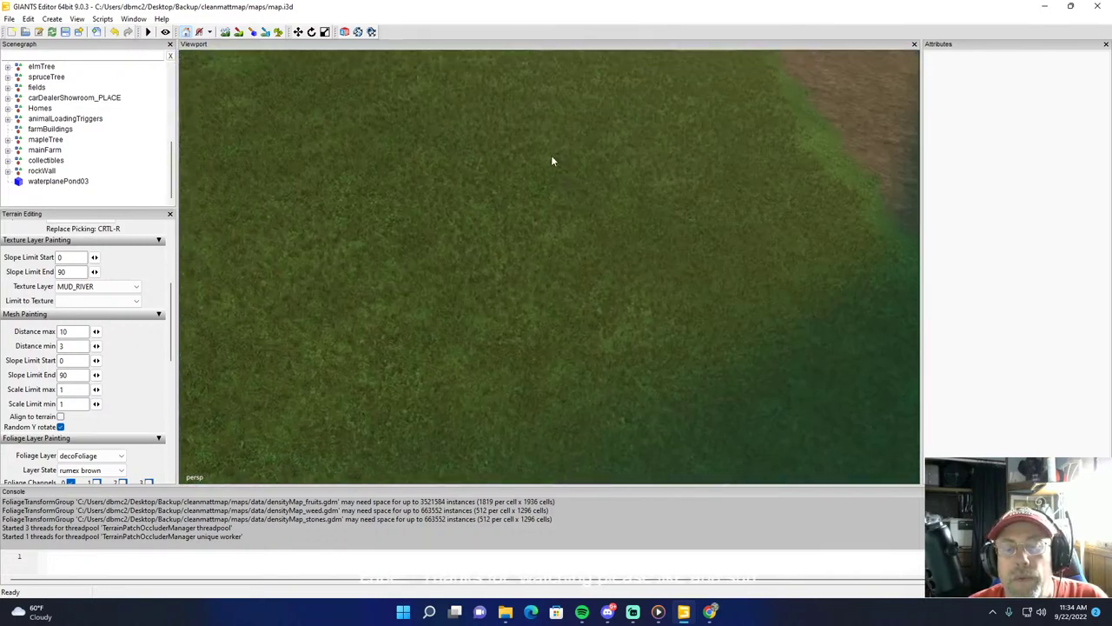
Step: Paint rumex brown along the waterline and up the grassy bank between the rounded inlet and the brown mud shore
scroll(551, 156, down, 5)
right_drag(560, 197, 361, 114)
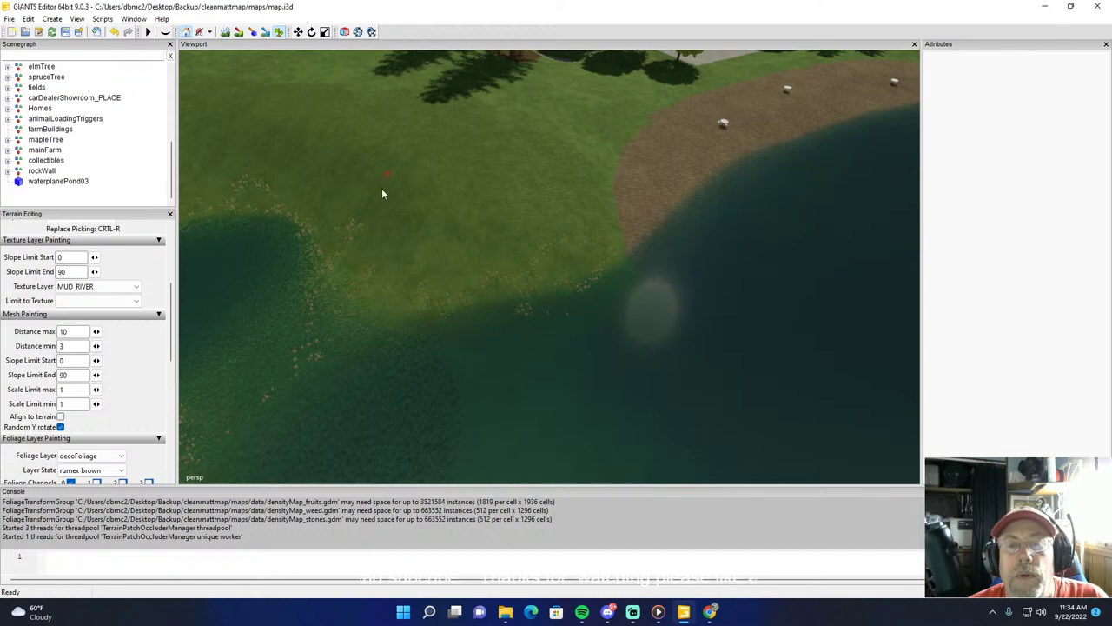
click(278, 31)
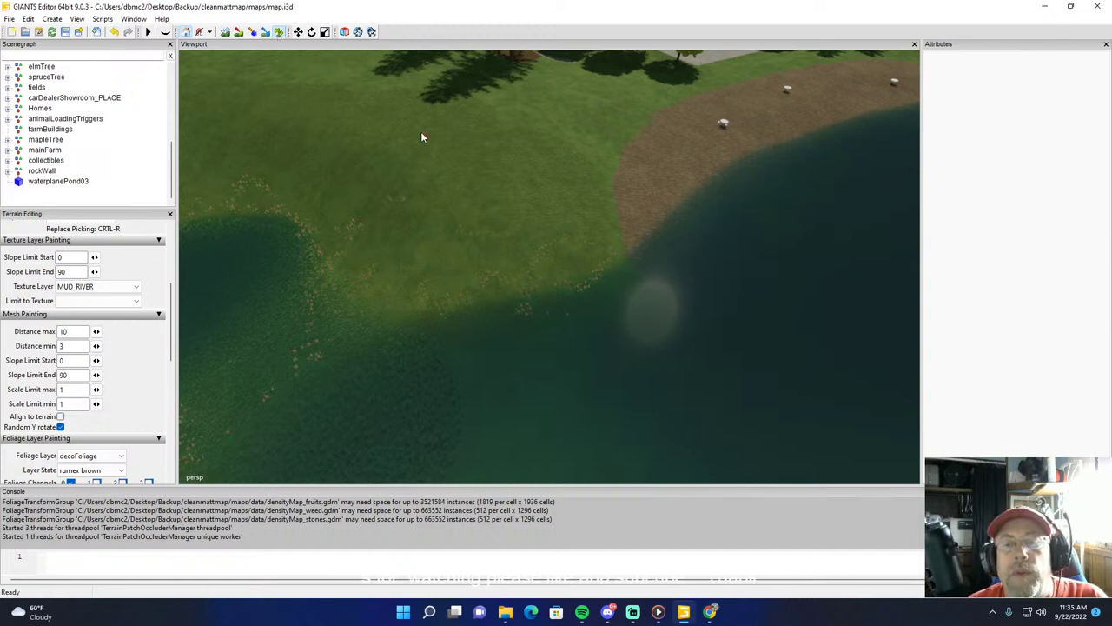
click(277, 33)
mouse_move(260, 95)
alt+mouse_down()
mouse_move(302, 87)
mouse_move(348, 50)
alt+mouse_up()
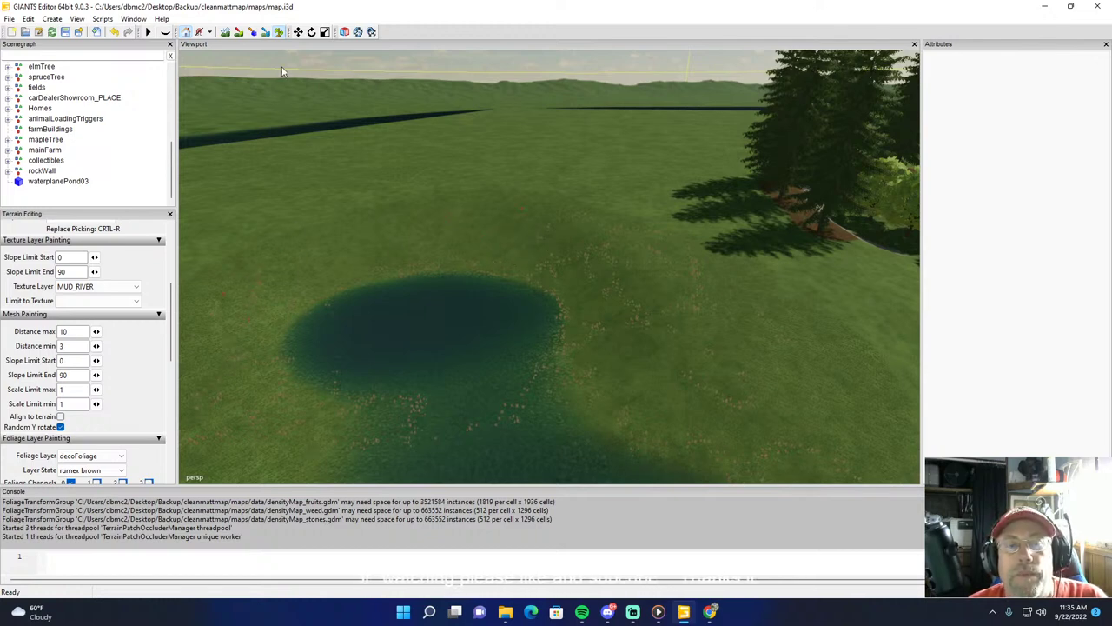
Step: Paint rumex brown on the grassy point across the rounded inlet and check the plants up close
alt+drag(413, 177, 253, 252)
right_drag(252, 257, 470, 226)
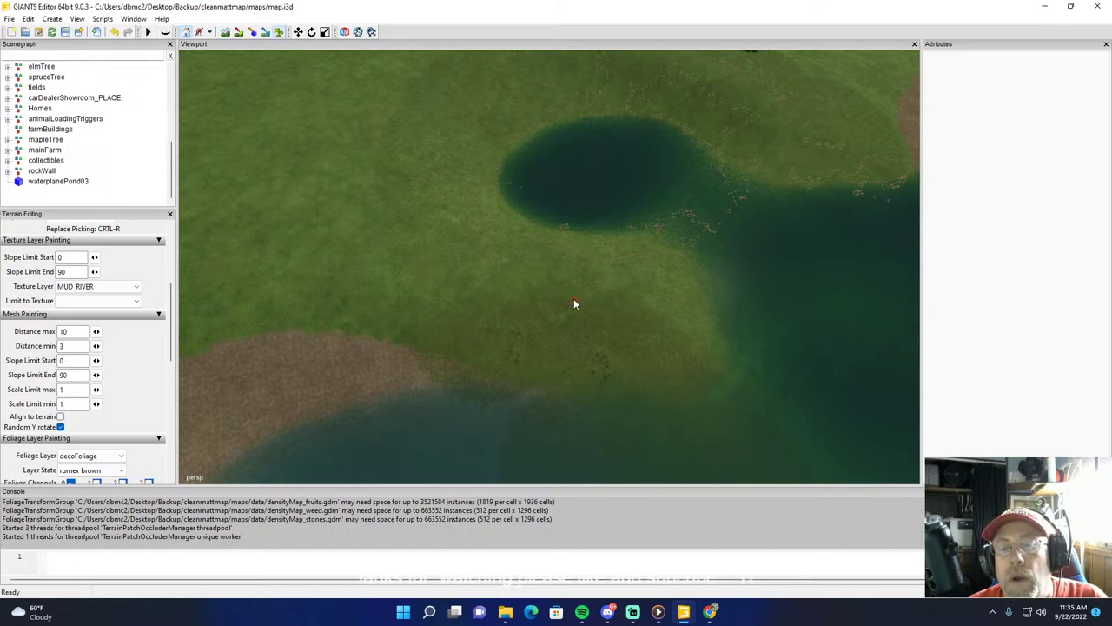
alt+drag(339, 114, 501, 162)
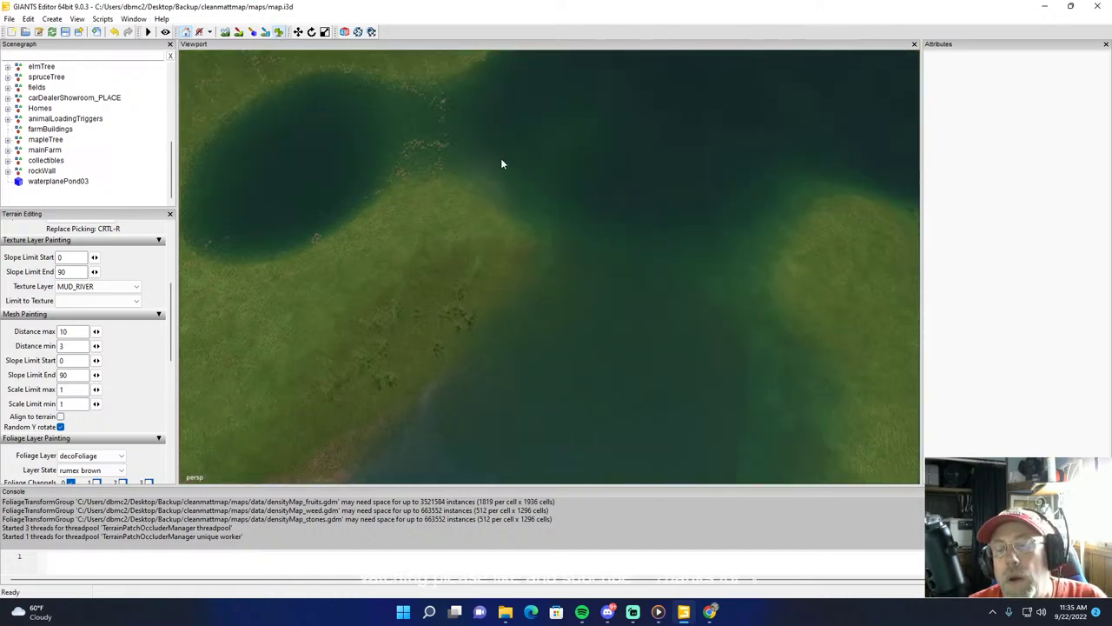
scroll(497, 173, up, 4)
scroll(498, 177, down, 5)
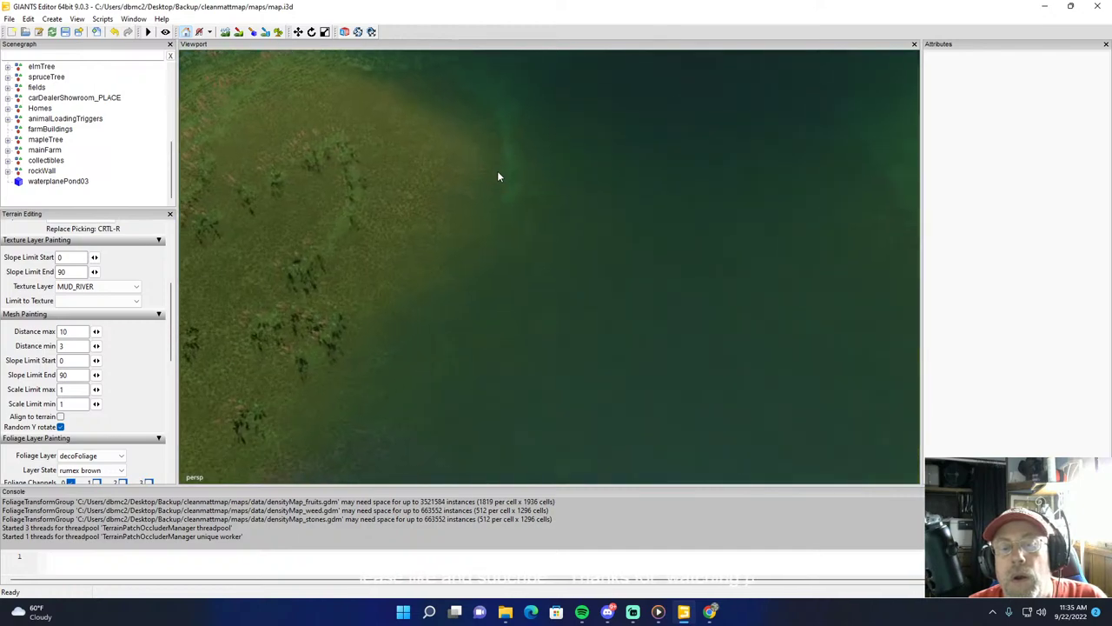
Step: Paint scattered rumex brown on the grassy bank between the mud patch and the narrow water arm near the fields
alt+drag(498, 176, 313, 81)
scroll(309, 80, down, 5)
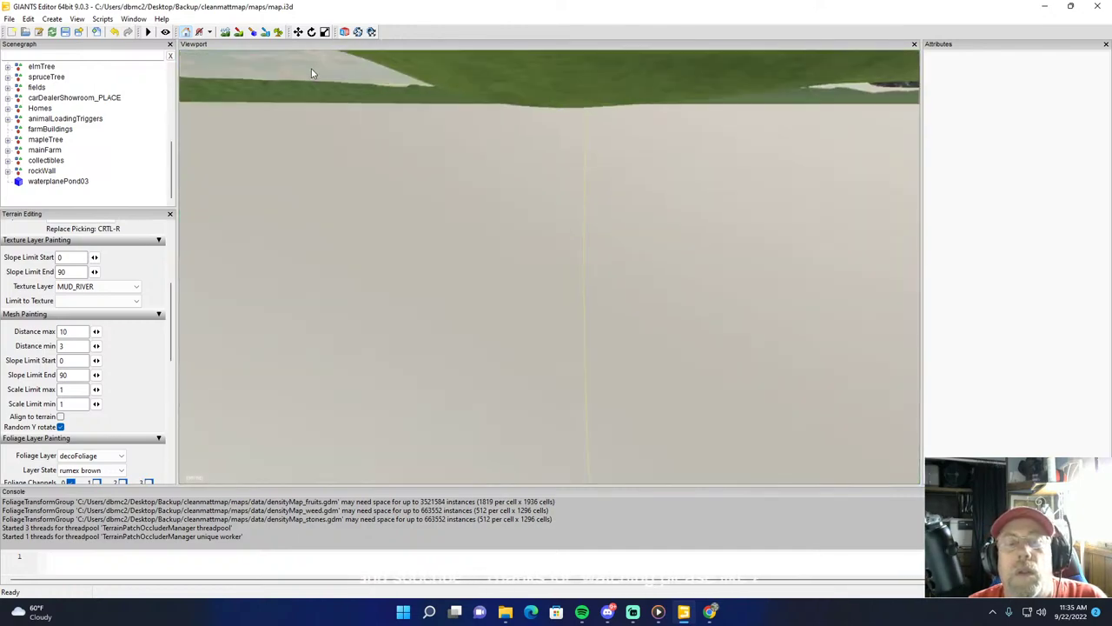
alt+drag(393, 174, 370, 114)
scroll(377, 103, up, 4)
right_drag(369, 119, 298, 85)
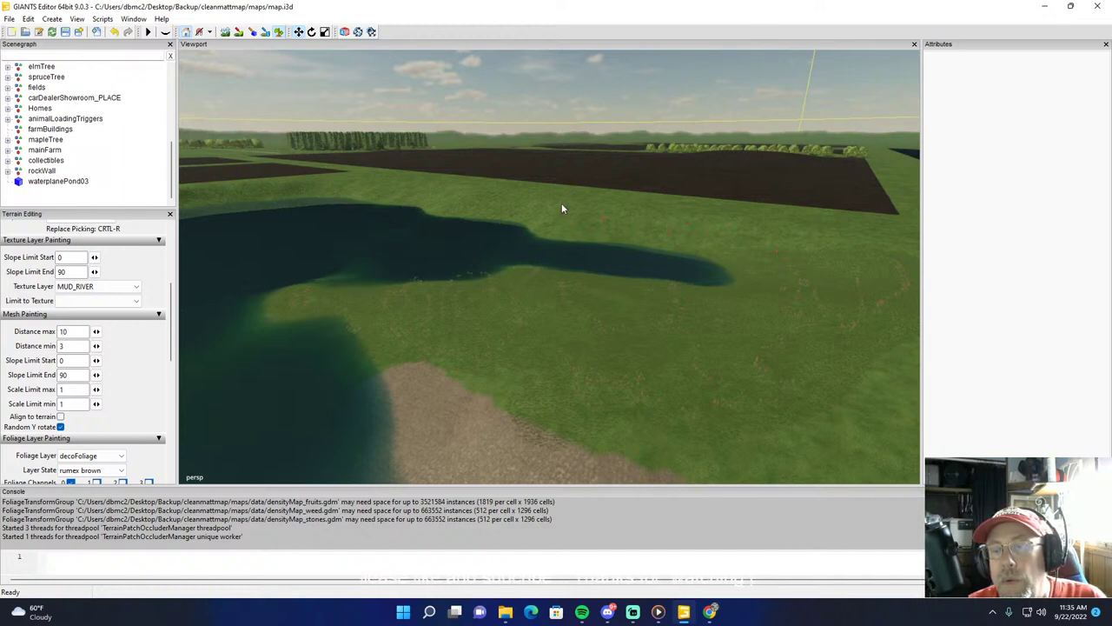
Step: Continue the scattered rumex brown along the pond's curved grassy shore beside the dark fields
alt+drag(348, 154, 447, 150)
right_drag(446, 155, 304, 131)
click(278, 32)
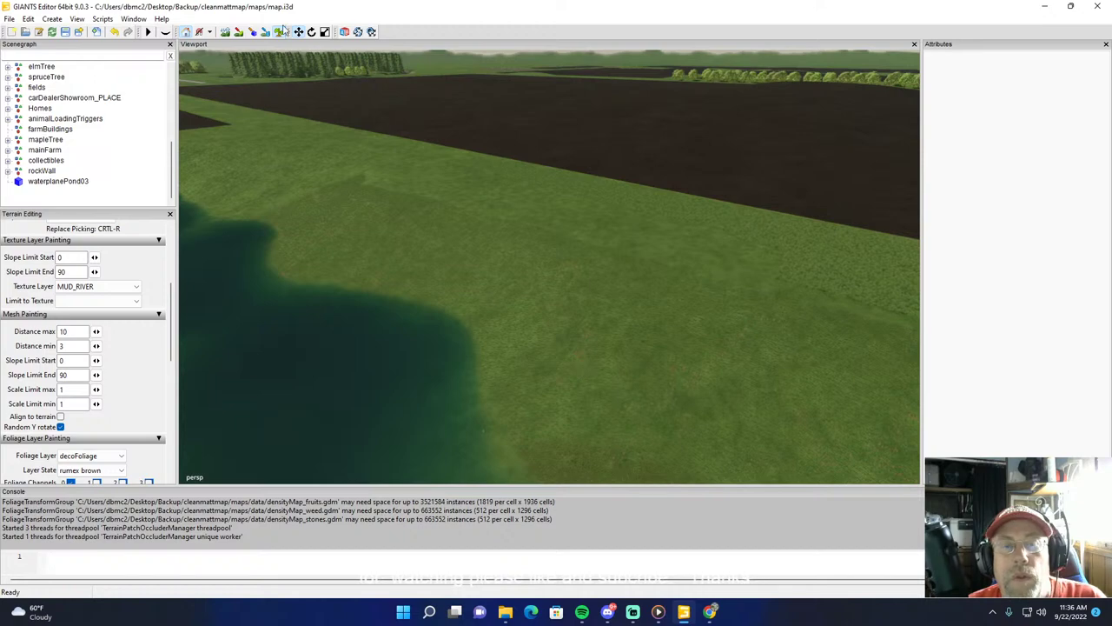
alt+drag(434, 170, 384, 176)
right_drag(382, 178, 466, 184)
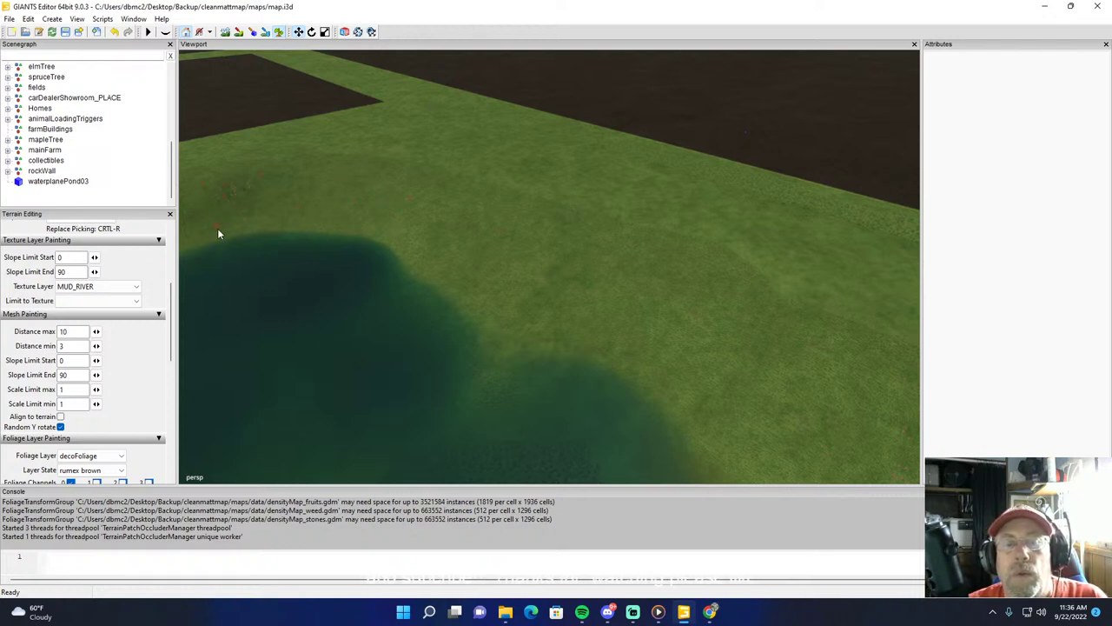
click(277, 34)
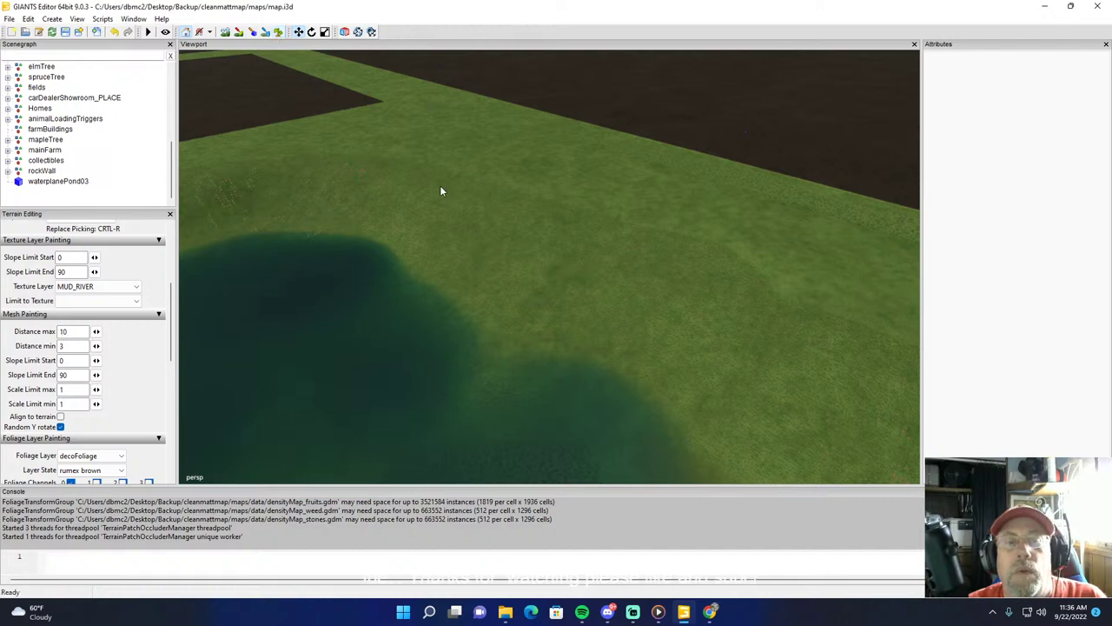
Step: Paint rumex brown across the grassy slope between the pond and the fields facing the farm, reaching the mud shore
alt+drag(440, 186, 285, 122)
scroll(281, 114, up, 2)
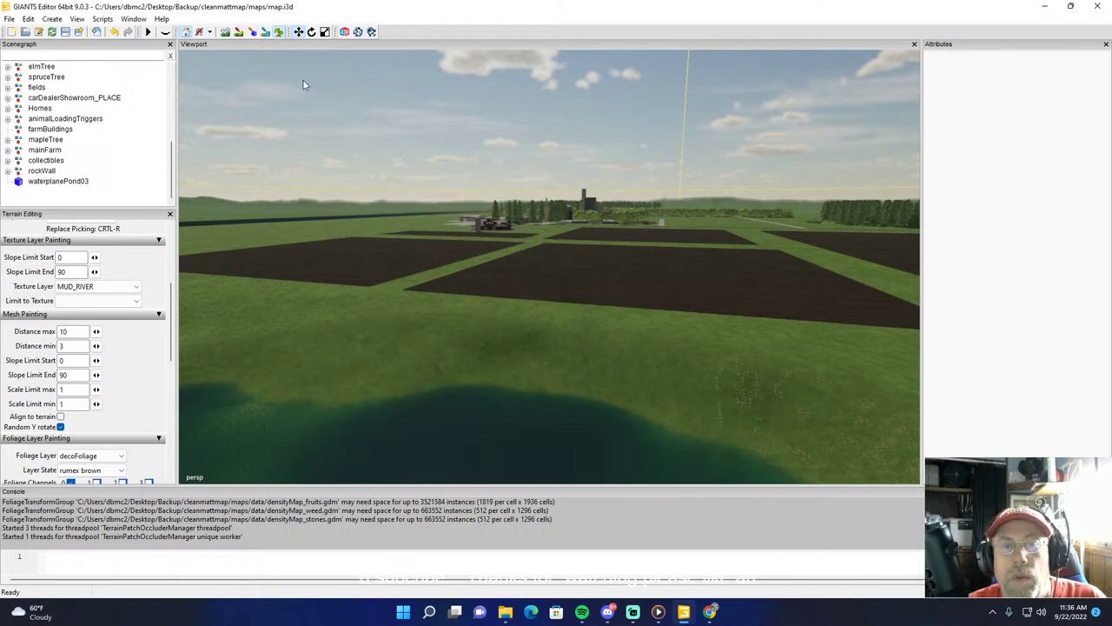
right_drag(345, 108, 226, 201)
alt+drag(227, 200, 438, 223)
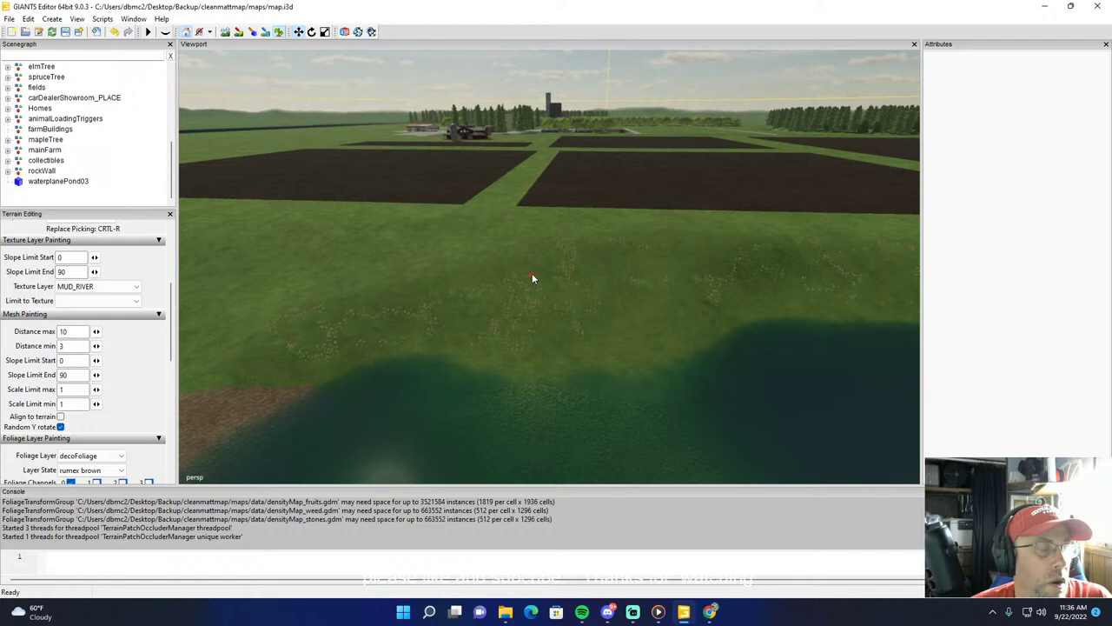
click(280, 29)
Step: Set the decoFoliage layer state to chenopodium light and paint it among the rumex brown on the slope facing the fields
scroll(380, 169, down, 1)
alt+drag(456, 244, 664, 244)
right_drag(664, 249, 606, 215)
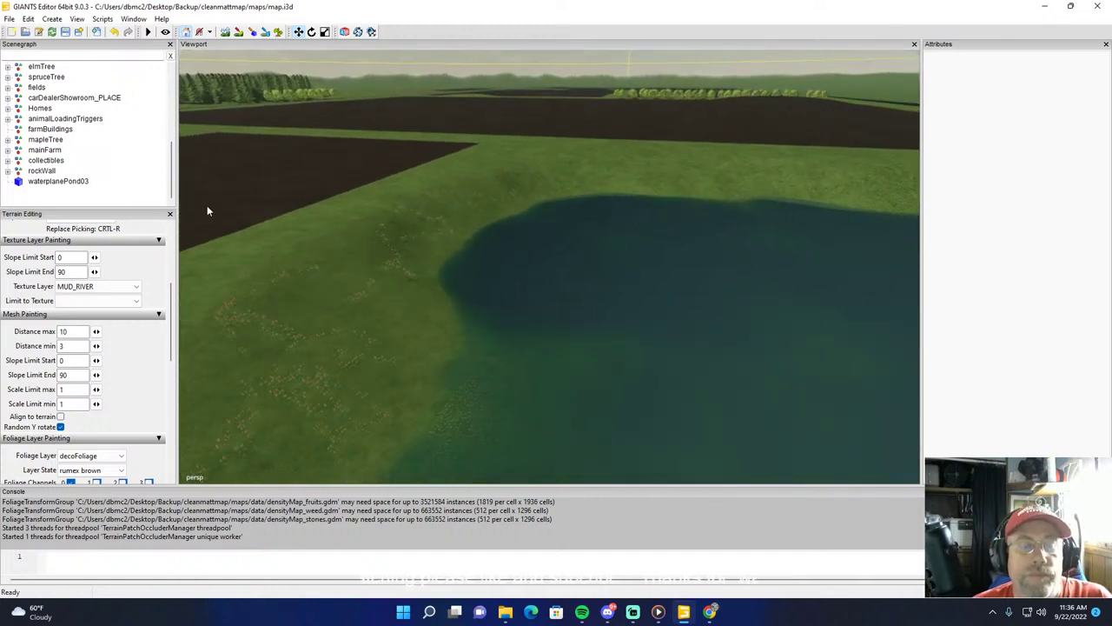
click(76, 470)
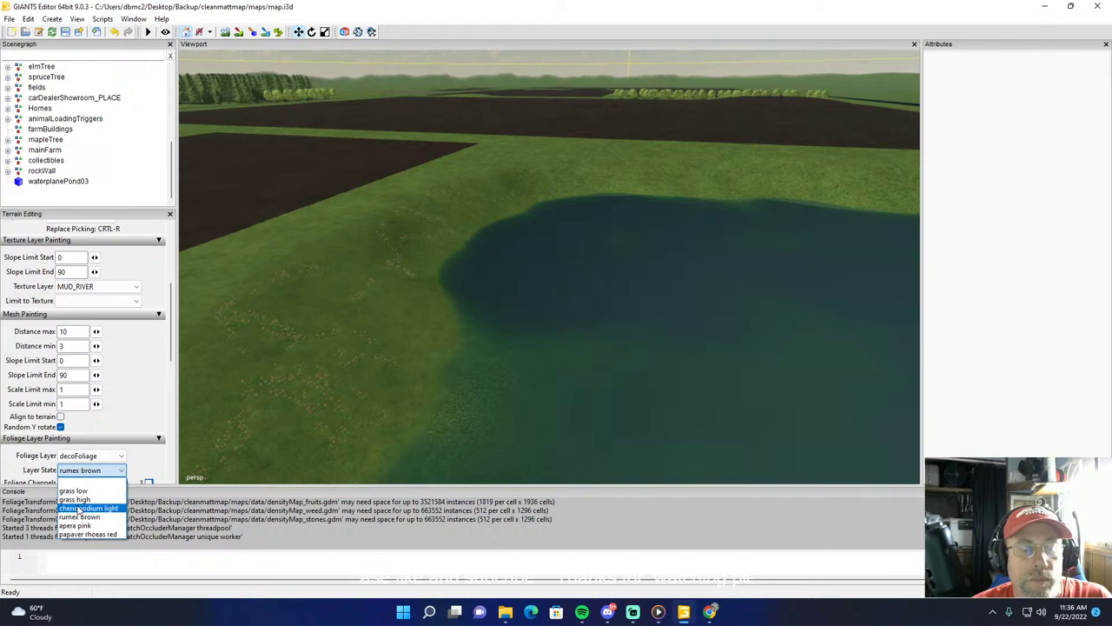
click(87, 509)
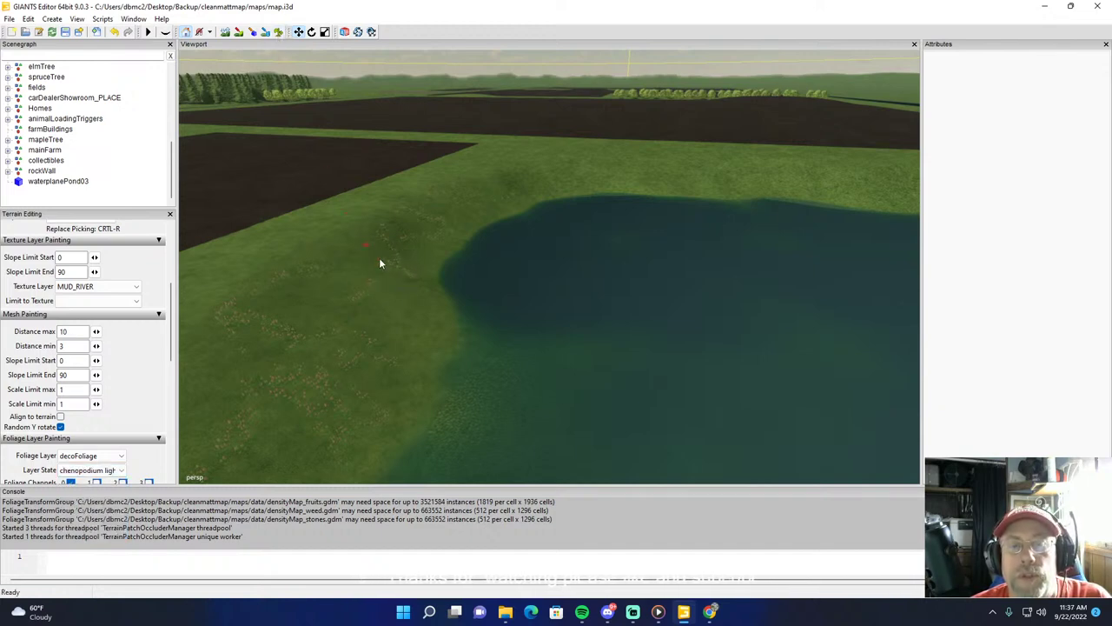
mouse_move(380, 263)
mouse_down()
mouse_move(347, 312)
mouse_move(380, 371)
mouse_move(314, 406)
mouse_up()
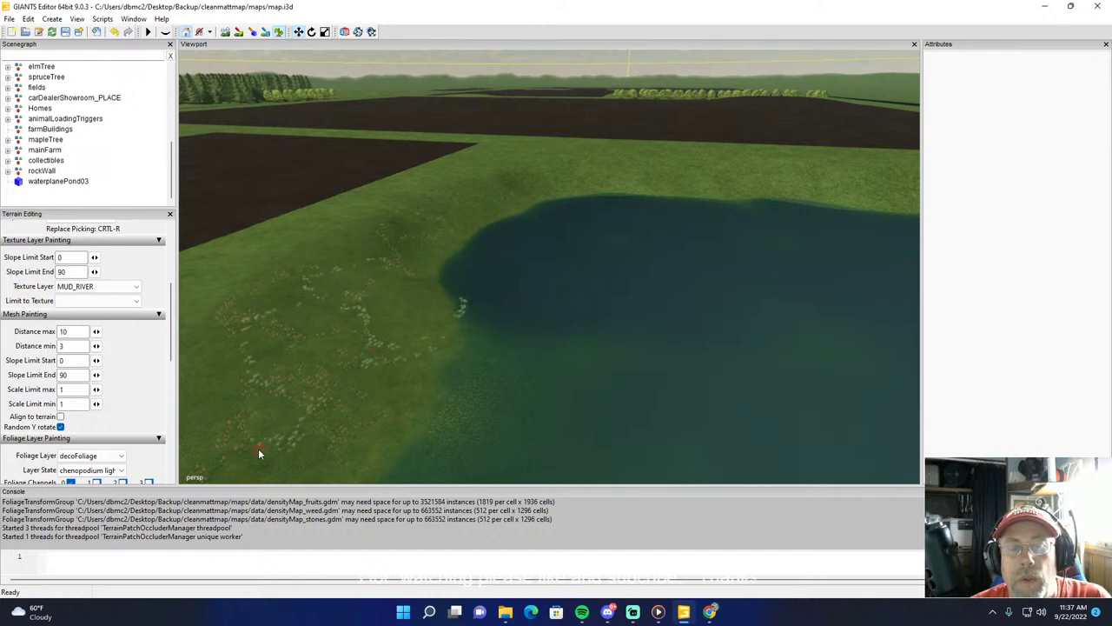
alt+drag(313, 122, 391, 228)
click(278, 32)
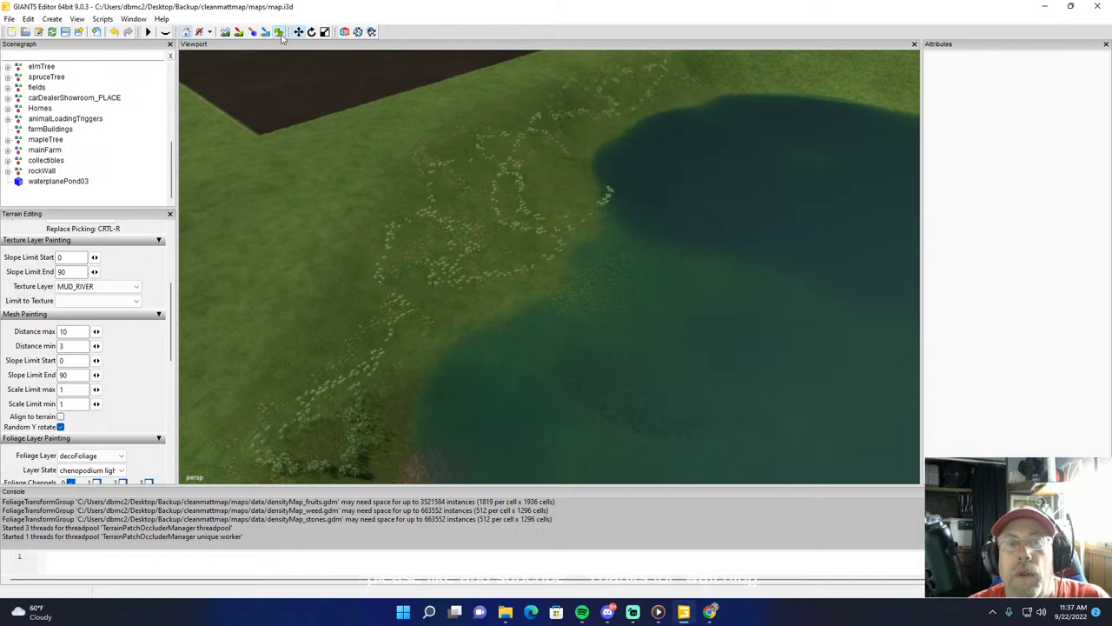
Step: Continue painting chenopodium light around the pond's corner and along the grassy bank beside the large field
mouse_move(342, 146)
right_down()
mouse_move(588, 21)
mouse_move(433, 57)
mouse_move(468, 73)
right_up()
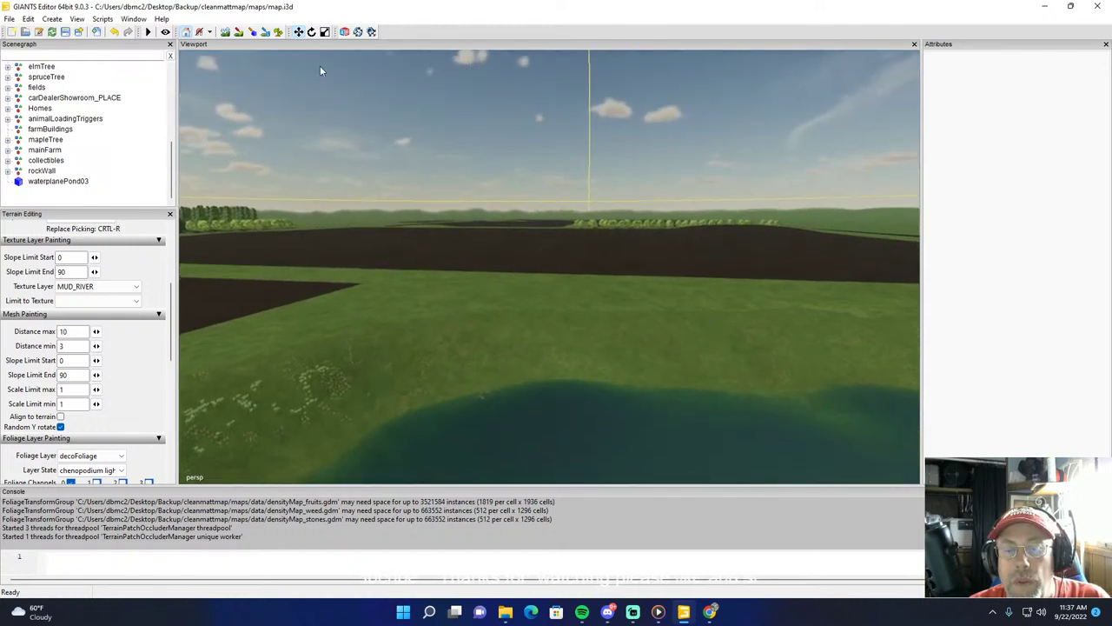
click(281, 33)
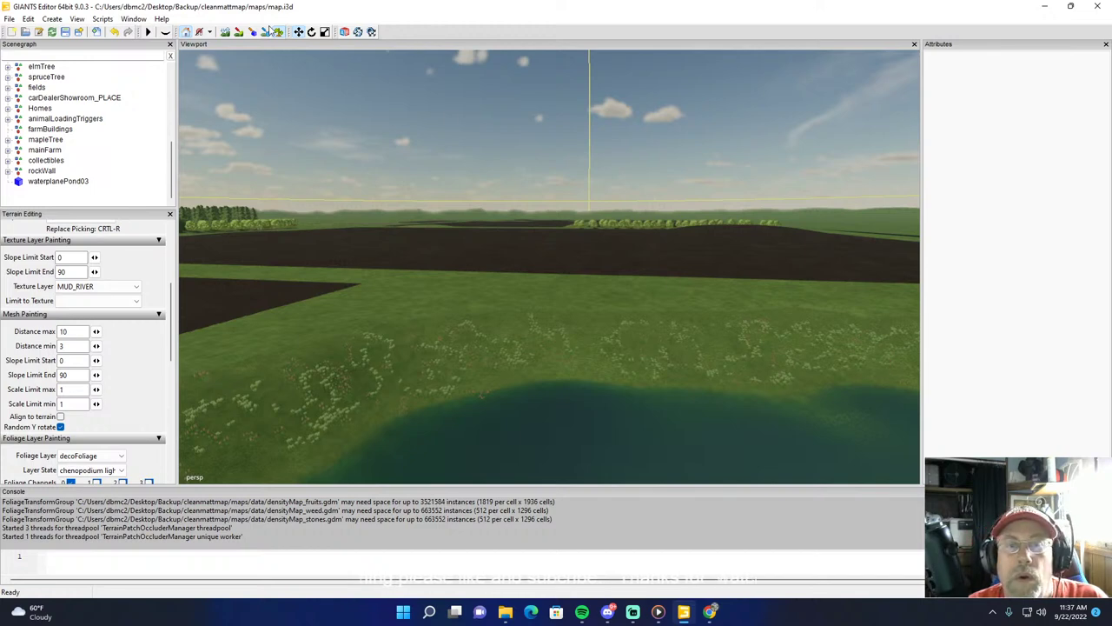
alt+drag(399, 224, 533, 185)
right_drag(534, 188, 362, 138)
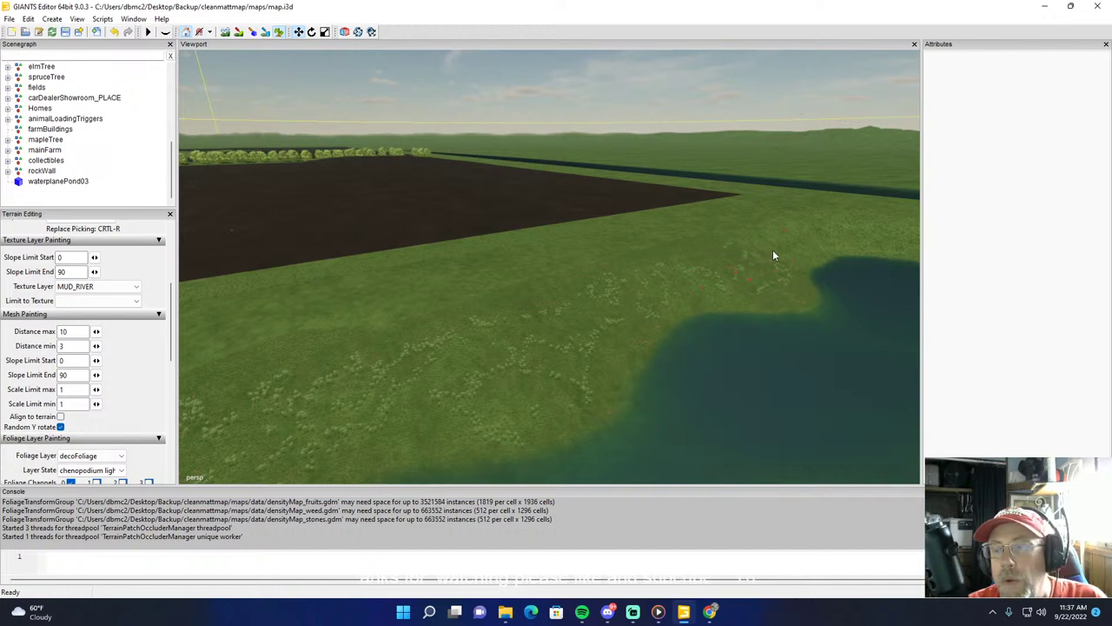
click(278, 34)
Step: Paint chenopodium light on the grass around the end of the narrow water arm
mouse_move(509, 356)
alt+mouse_down()
mouse_move(602, 298)
mouse_move(573, 318)
mouse_move(581, 344)
mouse_move(611, 323)
alt+mouse_up()
scroll(599, 298, up, 5)
scroll(574, 318, up, 2)
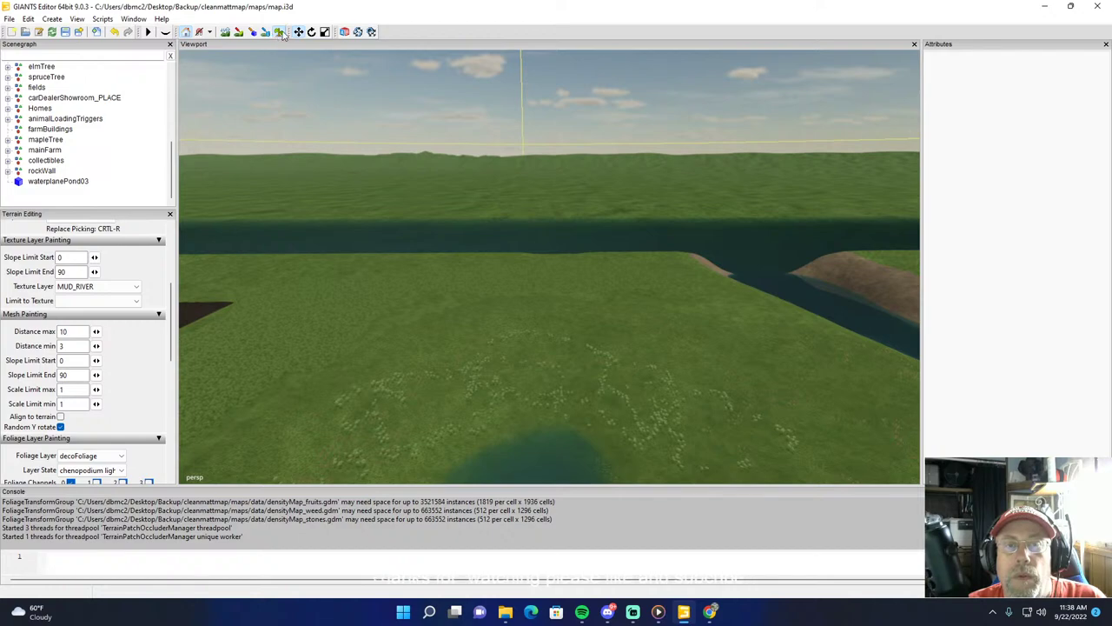
Step: Add winding bands of chenopodium light on the darker grassy bank near the strip of tall grass
scroll(507, 305, up, 3)
alt+drag(510, 335, 536, 355)
right_drag(536, 359, 436, 375)
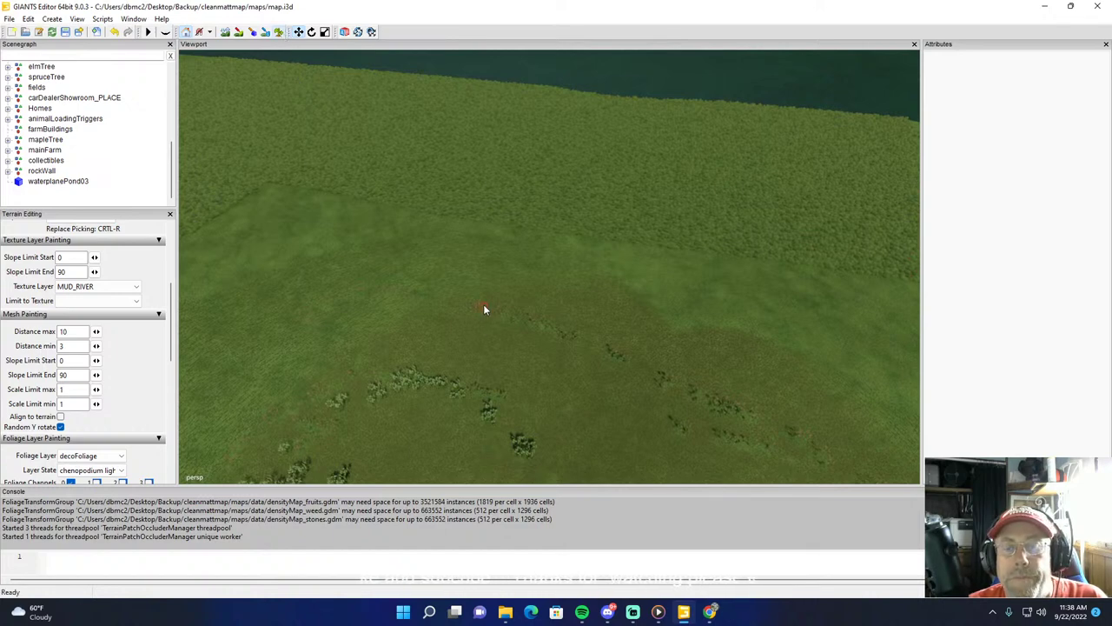
mouse_move(485, 309)
mouse_down()
mouse_move(218, 317)
mouse_move(267, 424)
mouse_up()
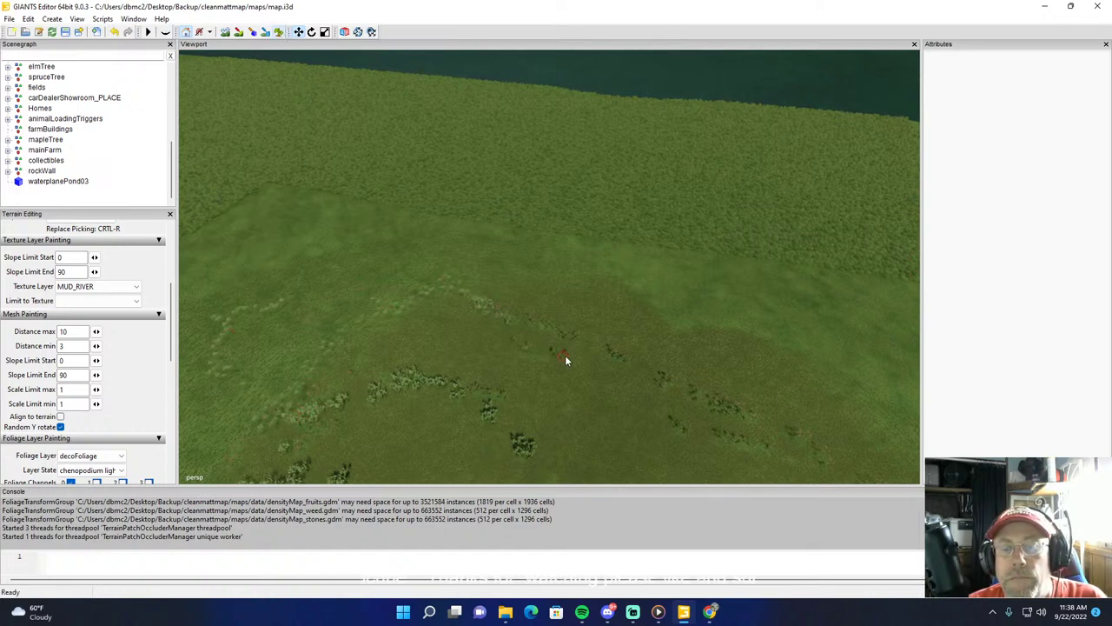
mouse_move(565, 360)
mouse_down()
mouse_move(588, 369)
mouse_move(661, 347)
mouse_move(721, 447)
mouse_move(652, 409)
mouse_up()
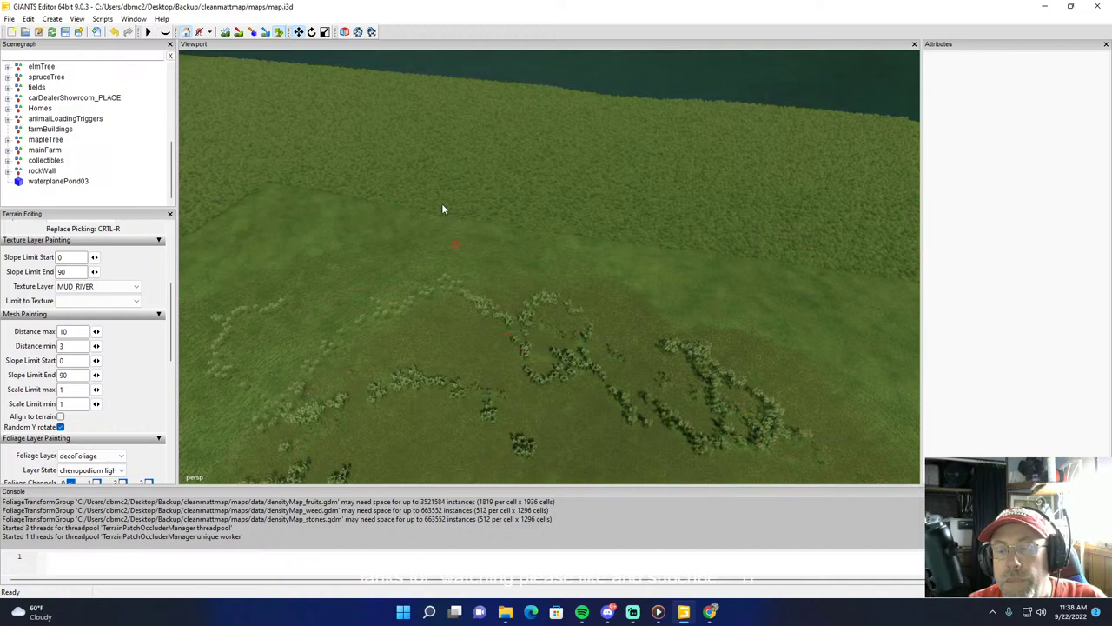
Step: Paint scattered chenopodium light across the grassy point between the dark bank and the water's edge
click(280, 32)
alt+drag(417, 208, 539, 214)
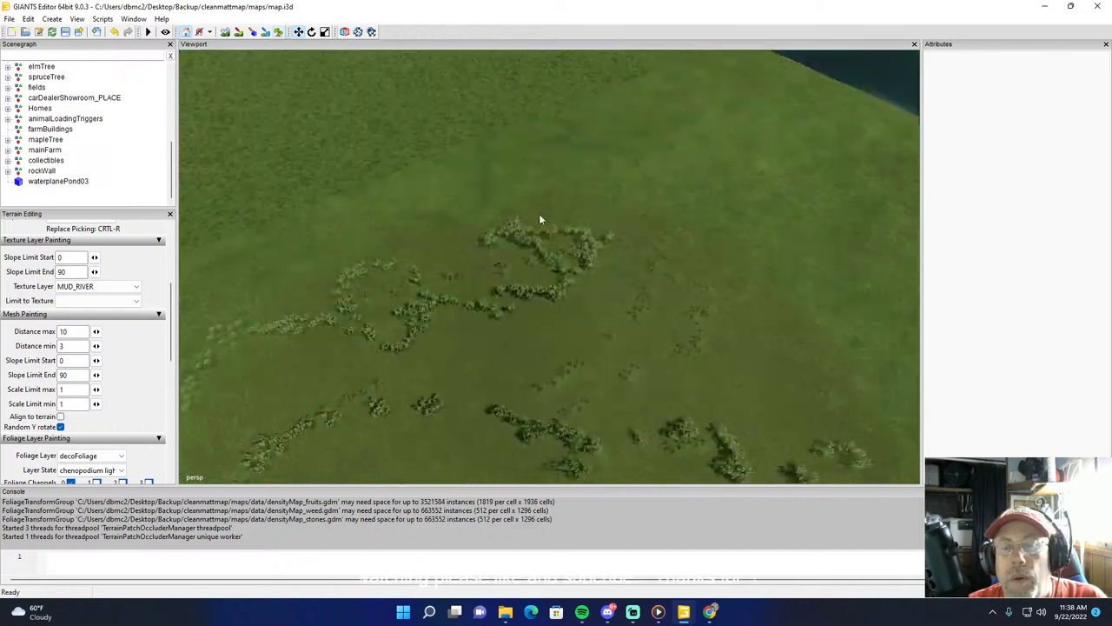
scroll(672, 183, down, 3)
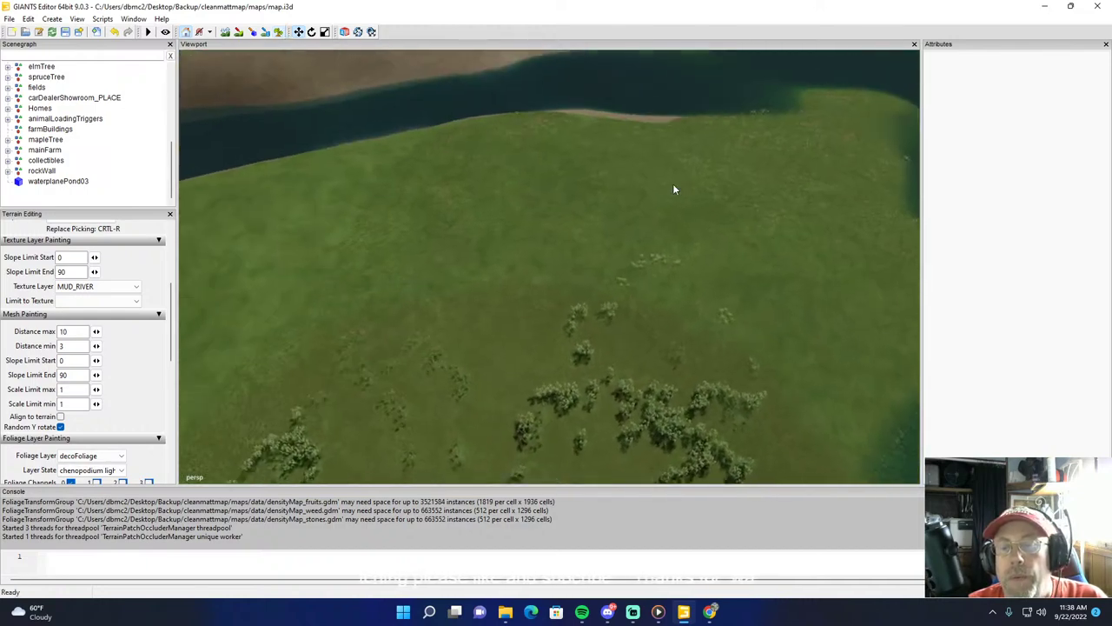
click(278, 32)
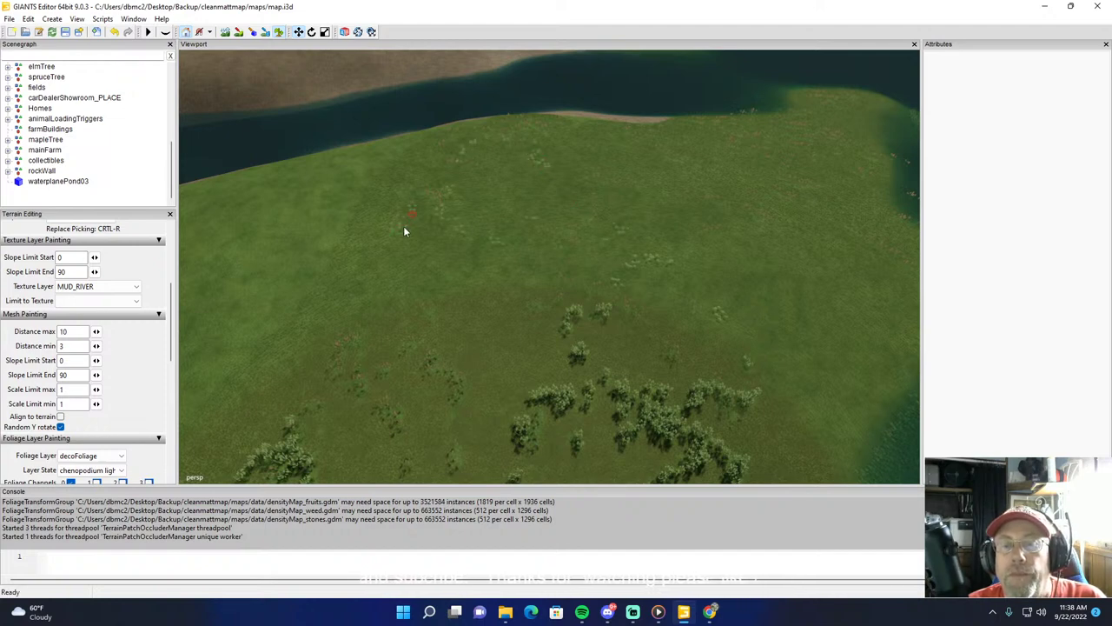
mouse_move(492, 303)
mouse_down()
mouse_move(545, 341)
mouse_move(752, 384)
mouse_up()
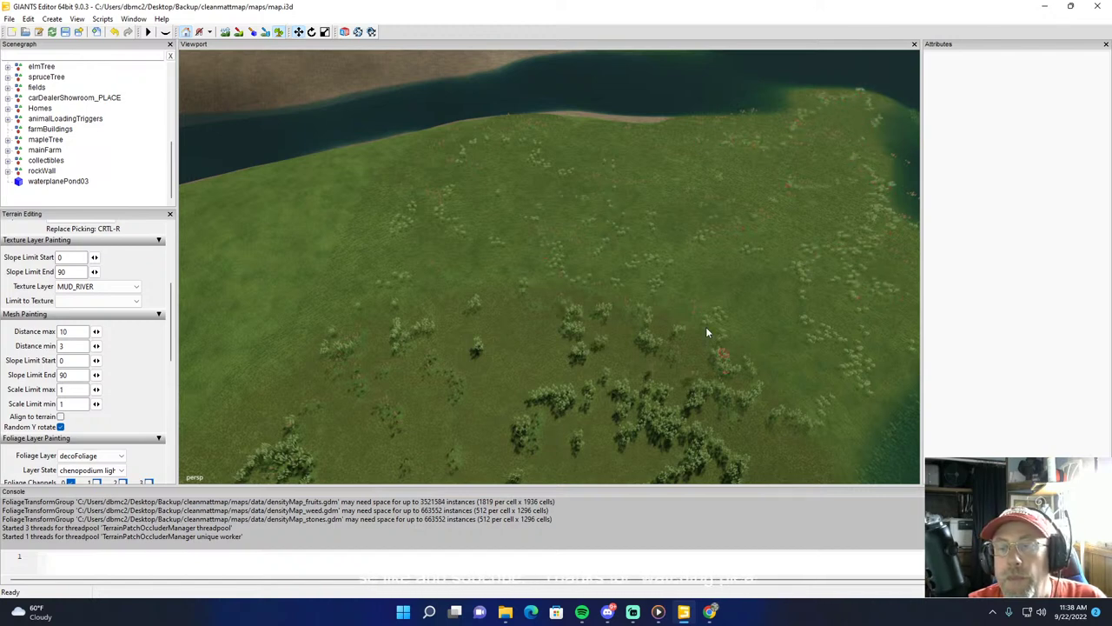
Step: Paint chenopodium light around the pond's rounded cove and over the darker grass mound beside it
scroll(557, 189, up, 5)
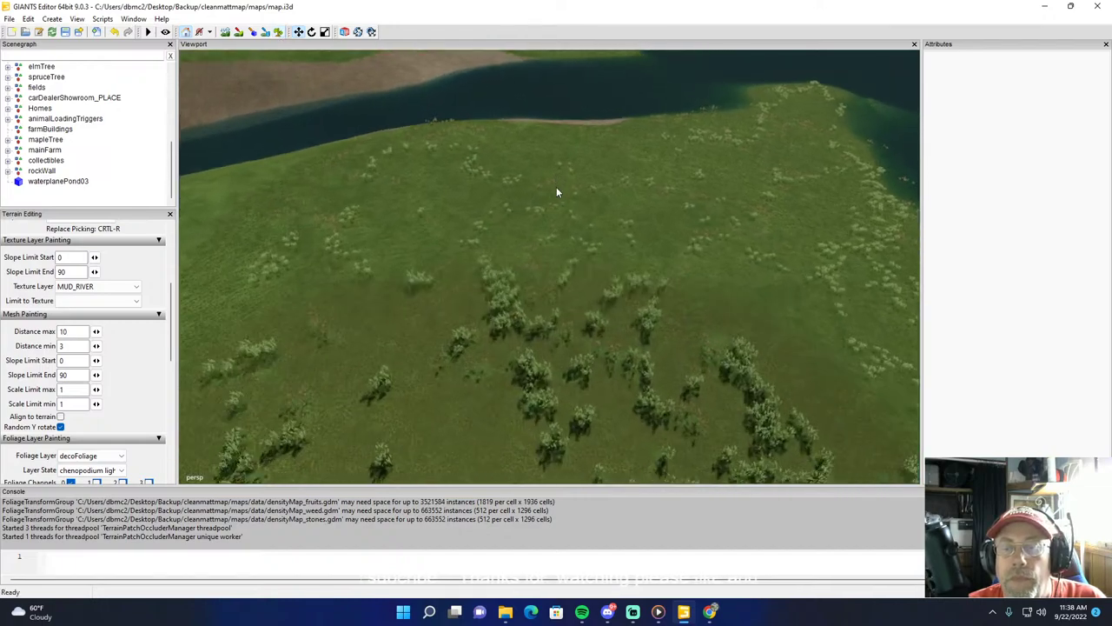
scroll(556, 187, up, 3)
alt+drag(574, 164, 599, 131)
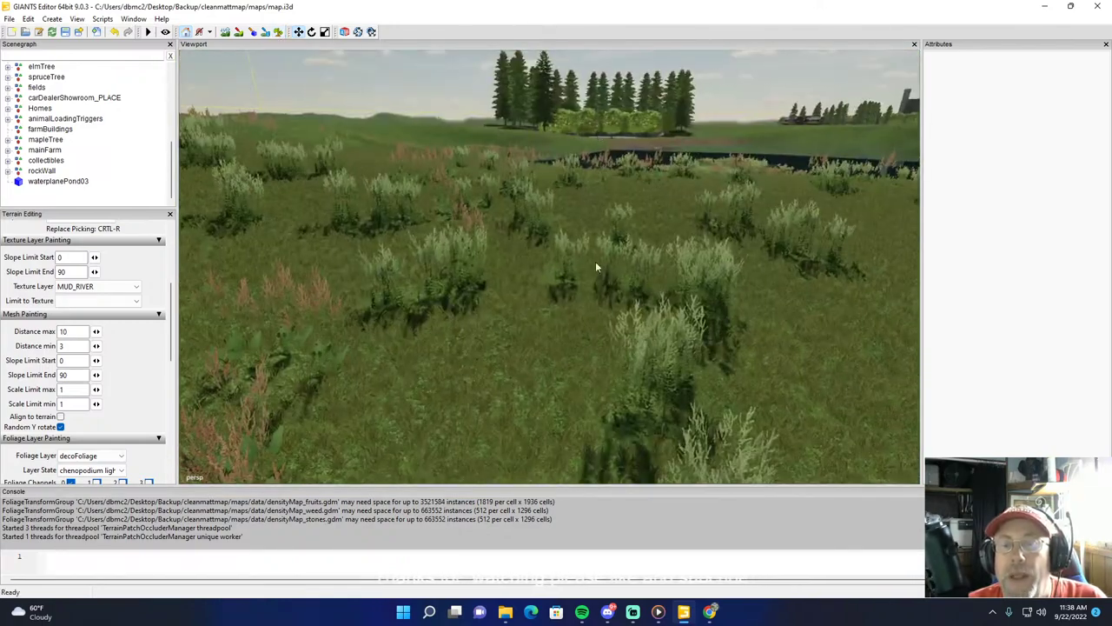
alt+drag(596, 261, 506, 236)
scroll(556, 220, up, 3)
scroll(507, 235, up, 4)
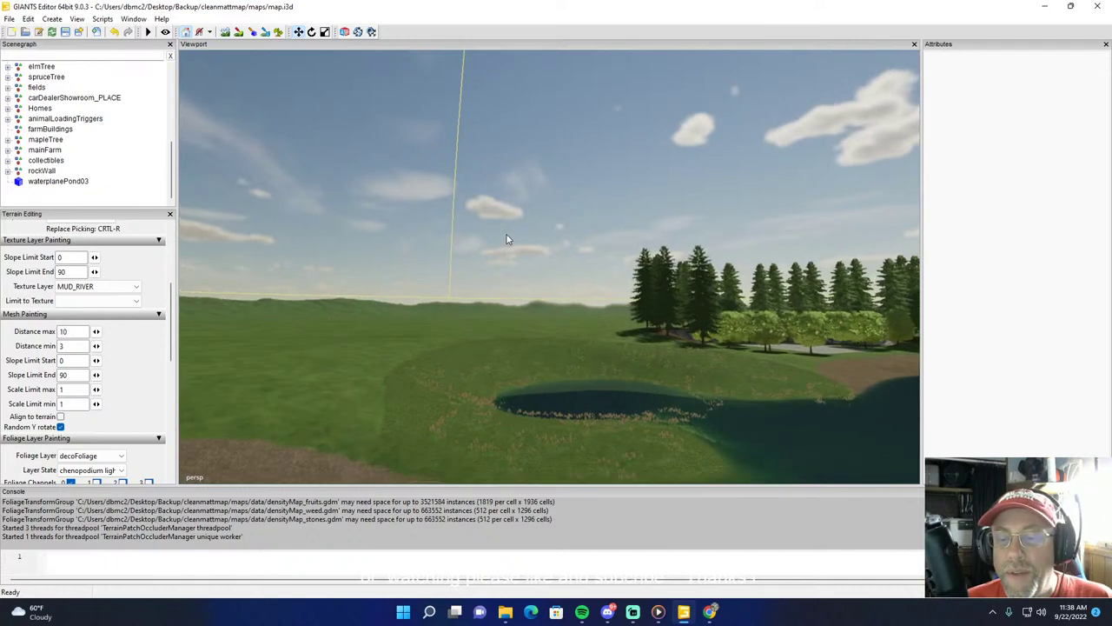
right_drag(508, 239, 589, 203)
alt+drag(434, 165, 460, 92)
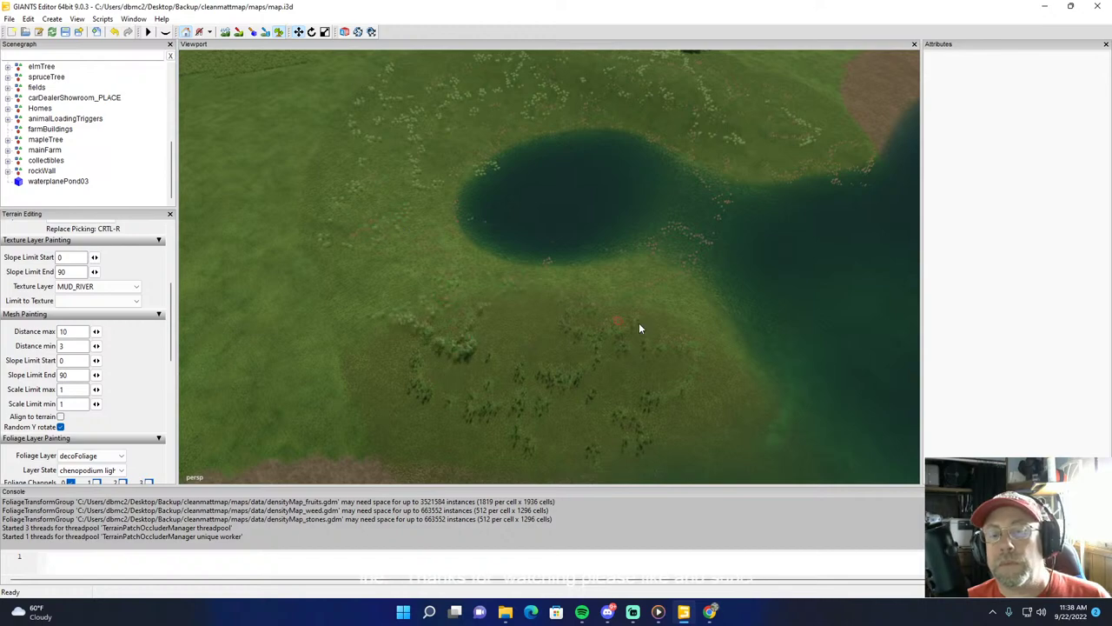
drag(639, 328, 451, 304)
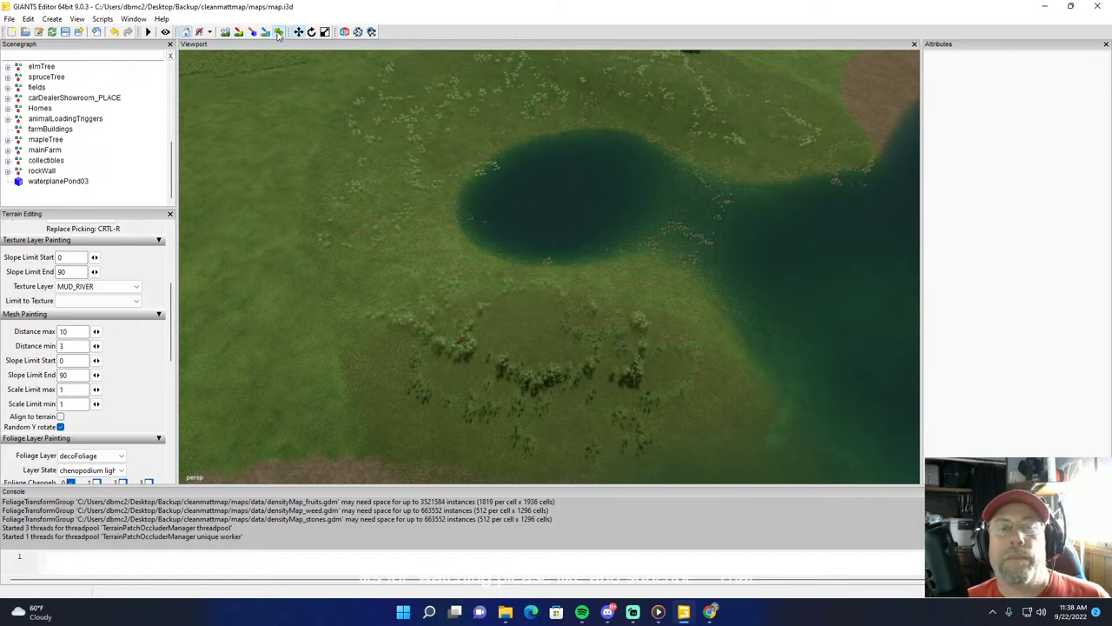
Step: Set the foliage layer to decoBush with layer state Small and paint bushes on the banks around the rounded cove
alt+drag(584, 127, 607, 92)
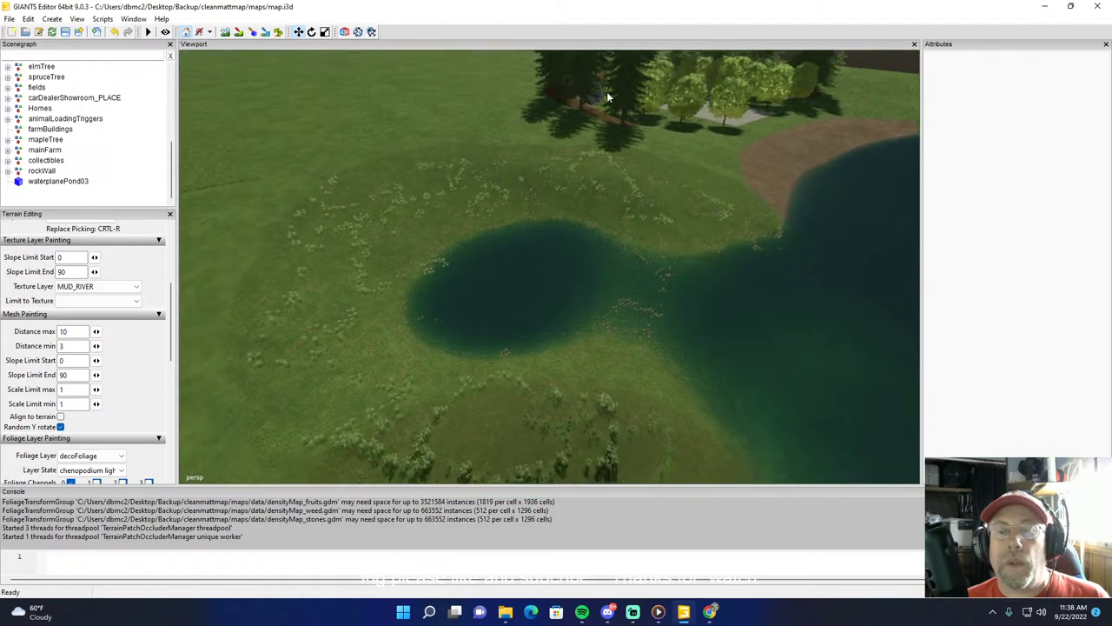
click(73, 459)
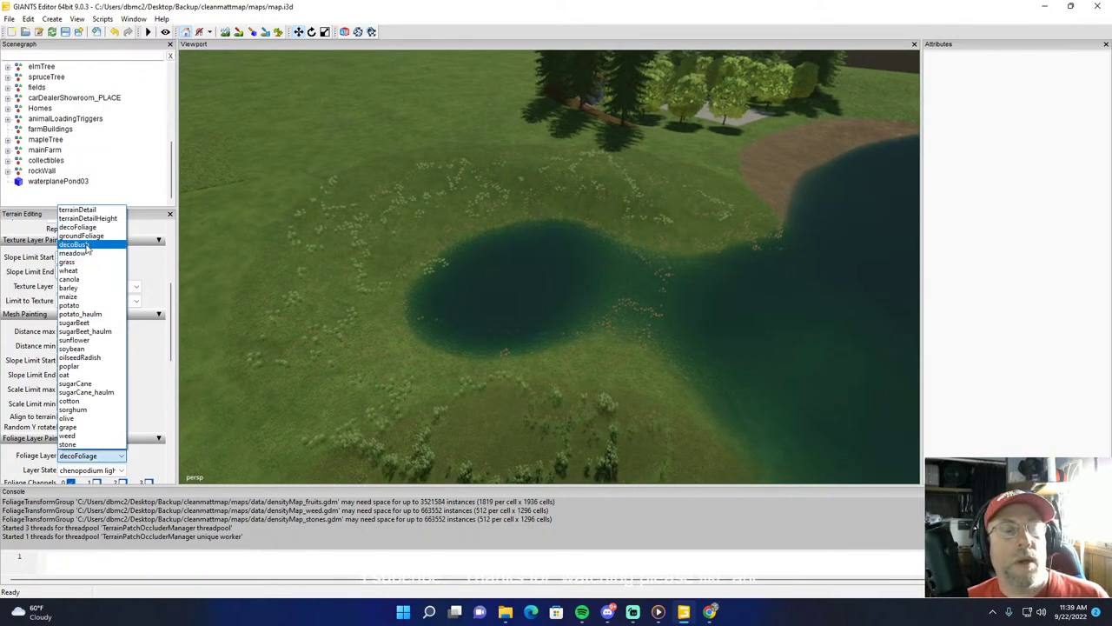
click(74, 244)
click(73, 456)
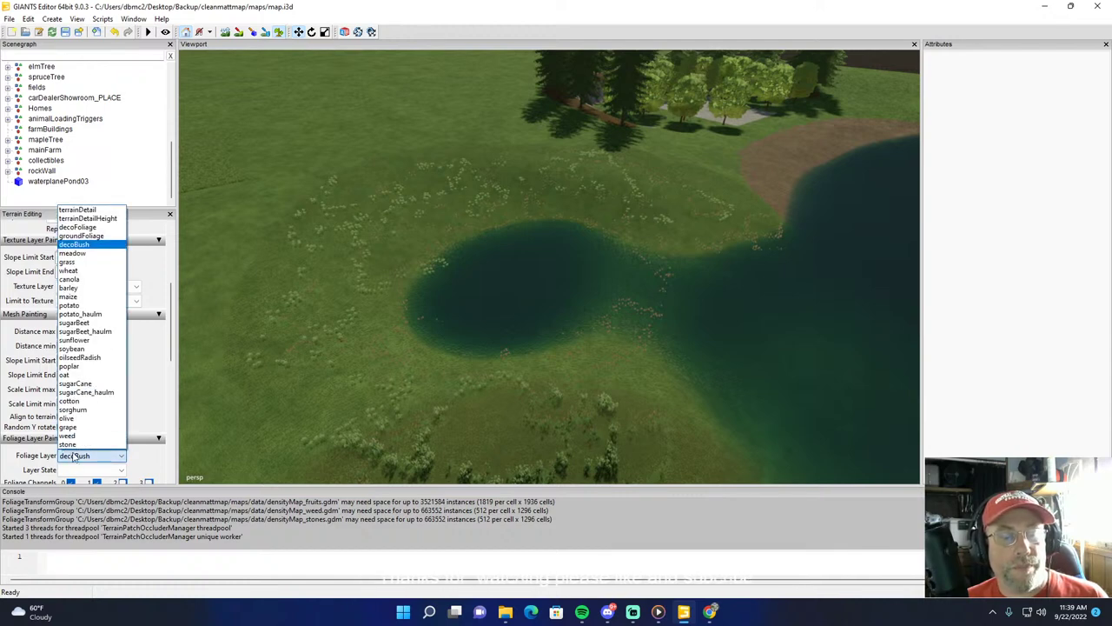
click(74, 244)
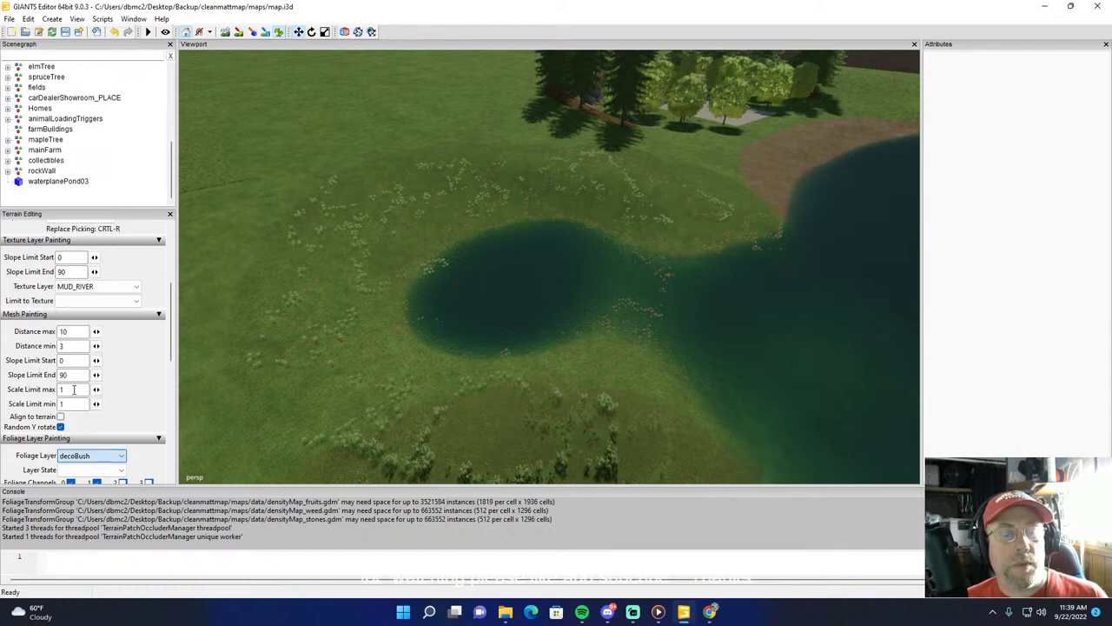
click(75, 469)
click(73, 490)
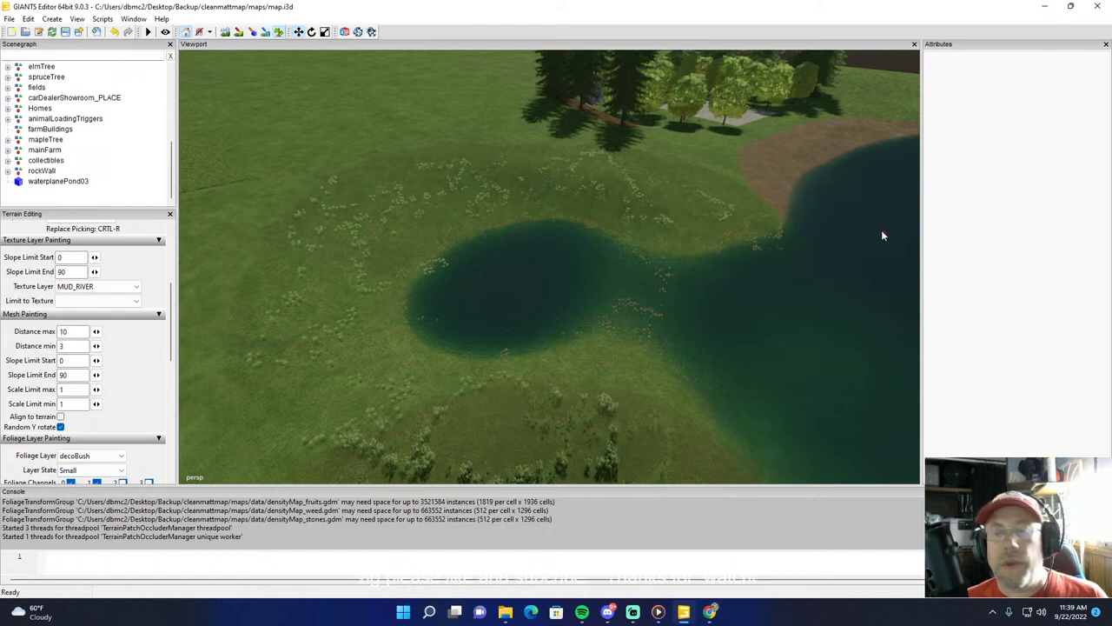
mouse_move(691, 187)
mouse_down()
mouse_move(606, 182)
mouse_move(606, 199)
mouse_move(450, 190)
mouse_up()
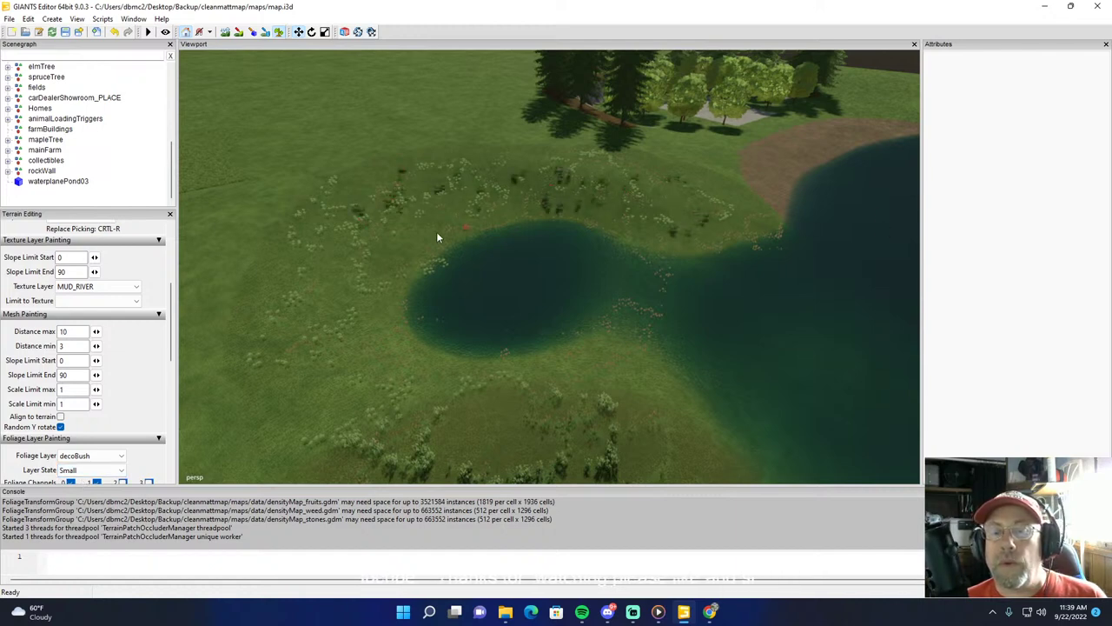
mouse_move(310, 307)
mouse_down()
mouse_move(400, 424)
mouse_move(495, 398)
mouse_move(541, 449)
mouse_move(418, 393)
mouse_up()
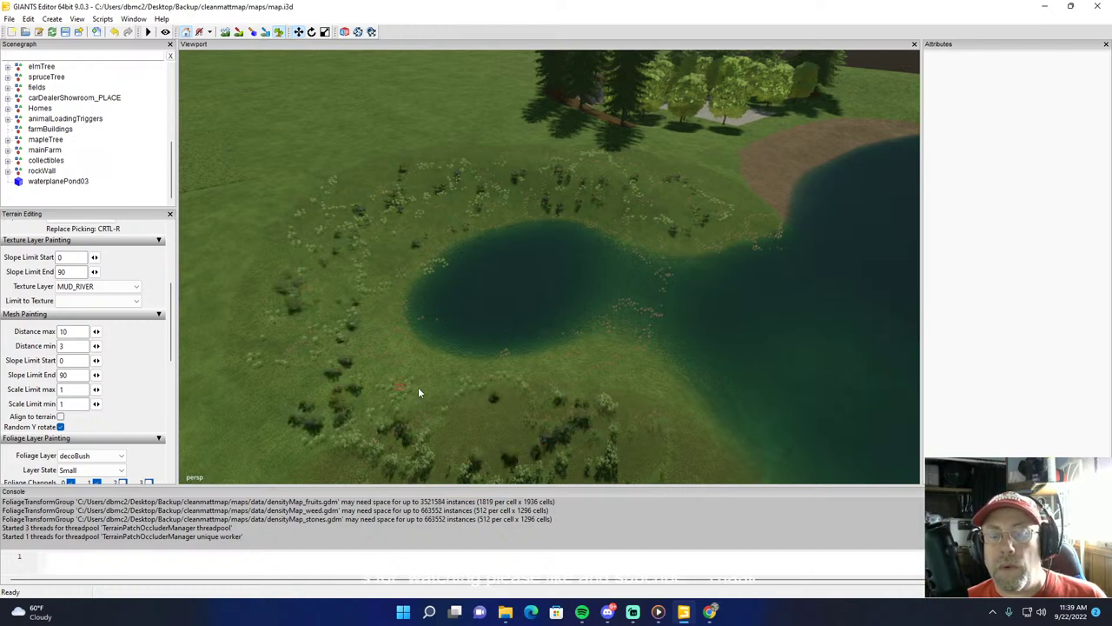
Step: Scatter small decoBush plants over the grassy peninsula between the narrow water arm and the bare soil beach
click(280, 33)
mouse_move(347, 122)
alt+mouse_down()
mouse_move(404, 179)
mouse_move(213, 189)
alt+mouse_up()
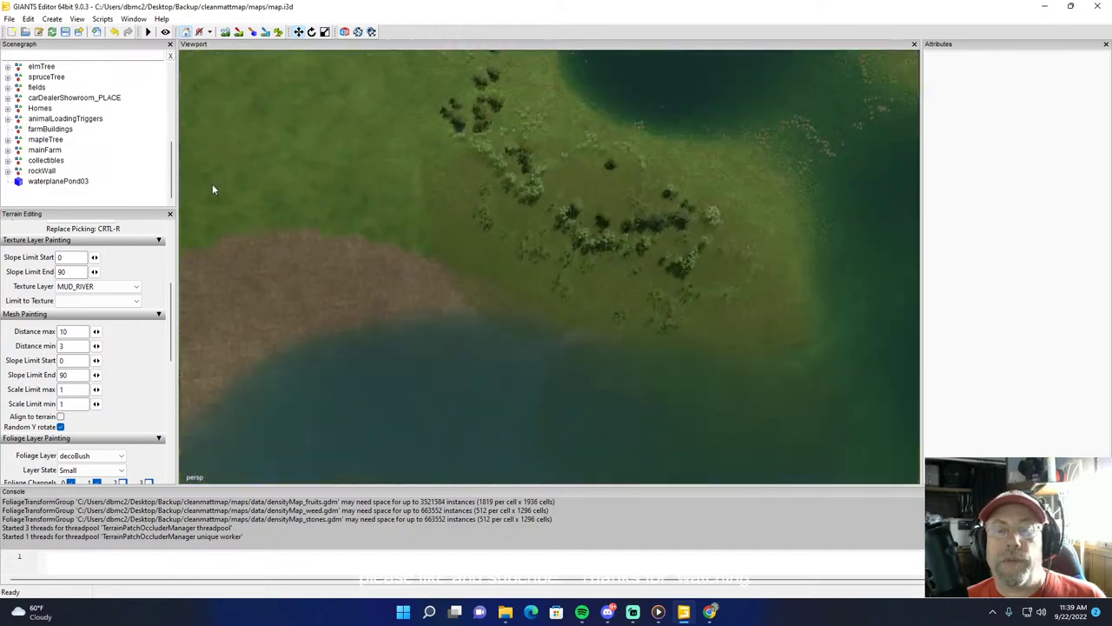
right_drag(213, 190, 377, 79)
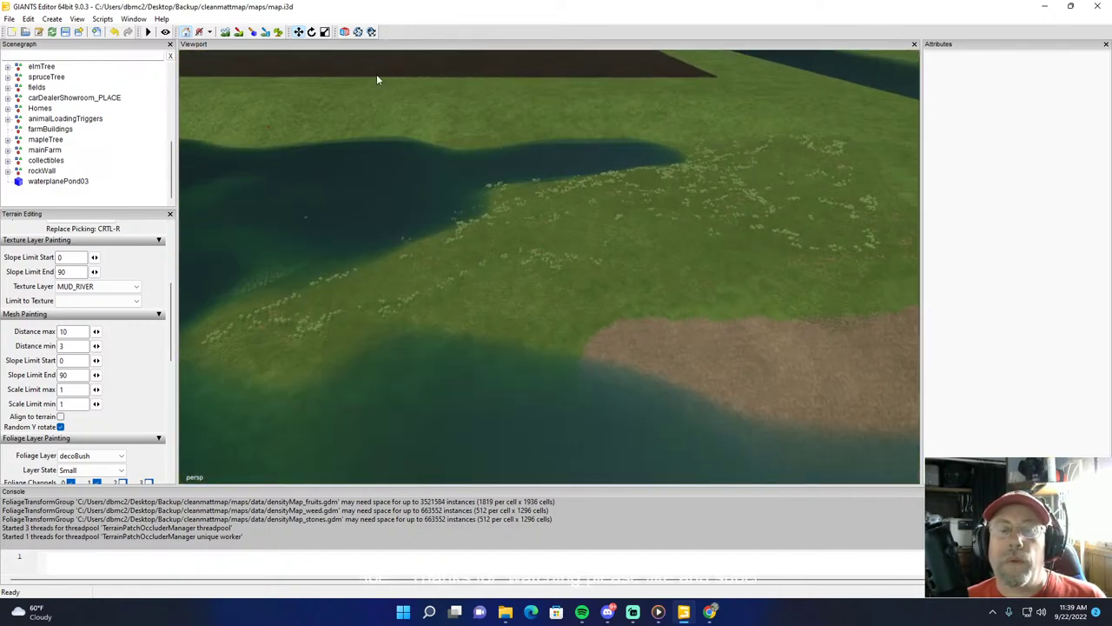
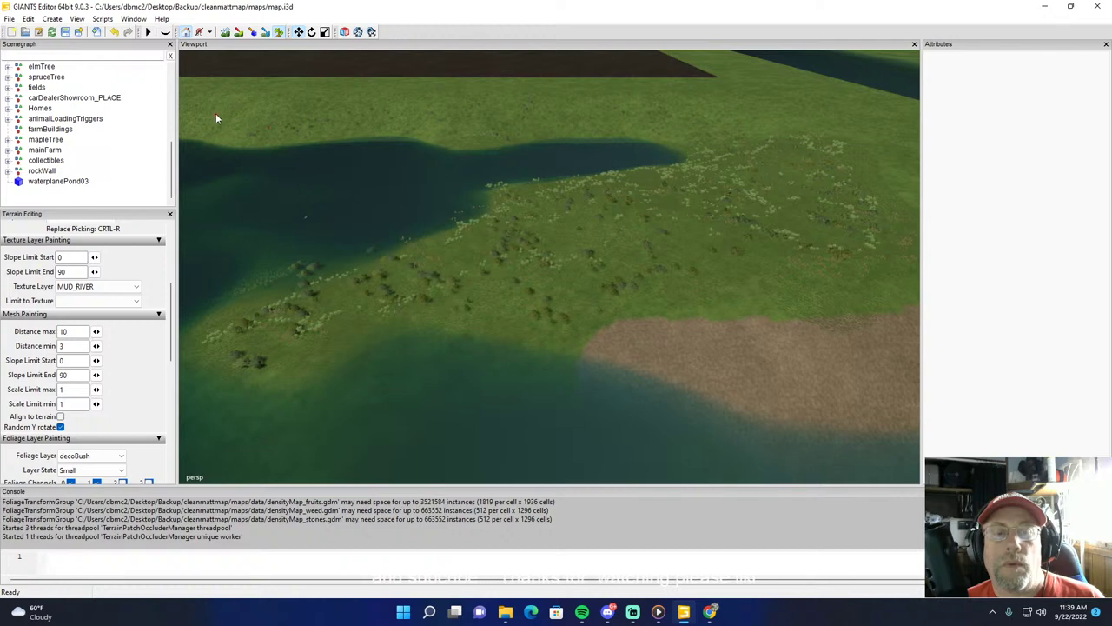
click(278, 31)
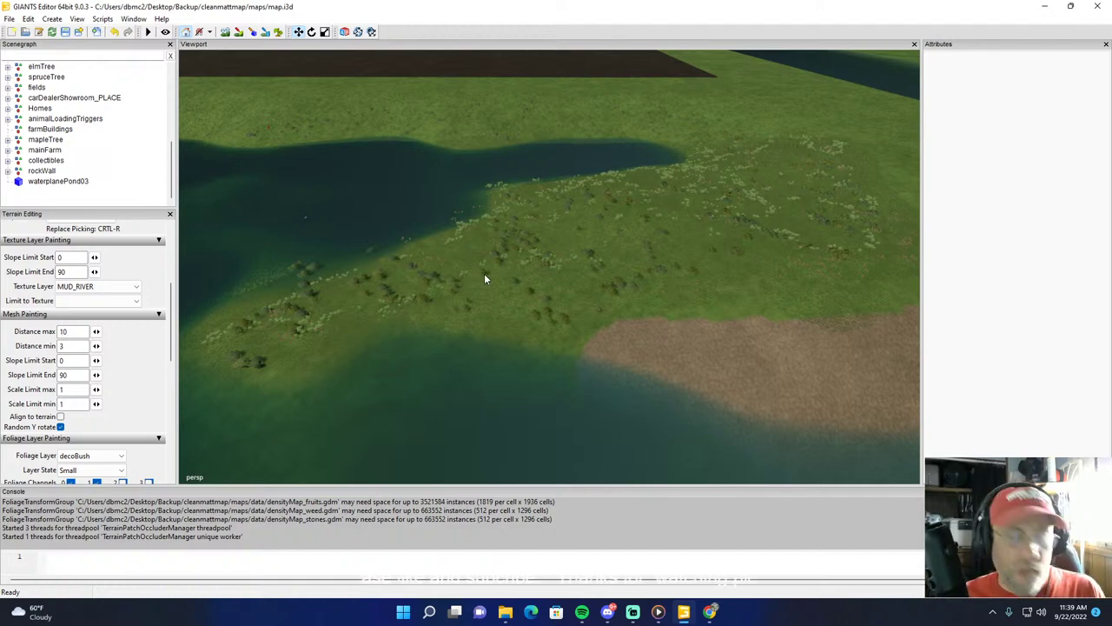
Step: Paint small decoBush plants among the chenopodium on the bank along the pond's side next to the large field
alt+drag(489, 275, 562, 205)
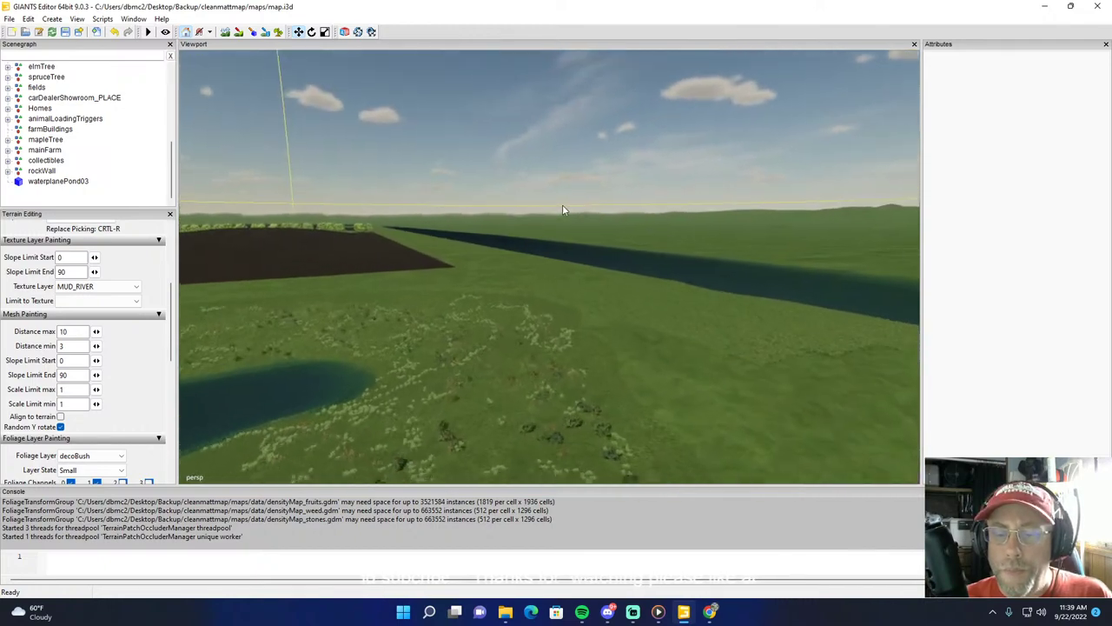
right_drag(562, 209, 283, 189)
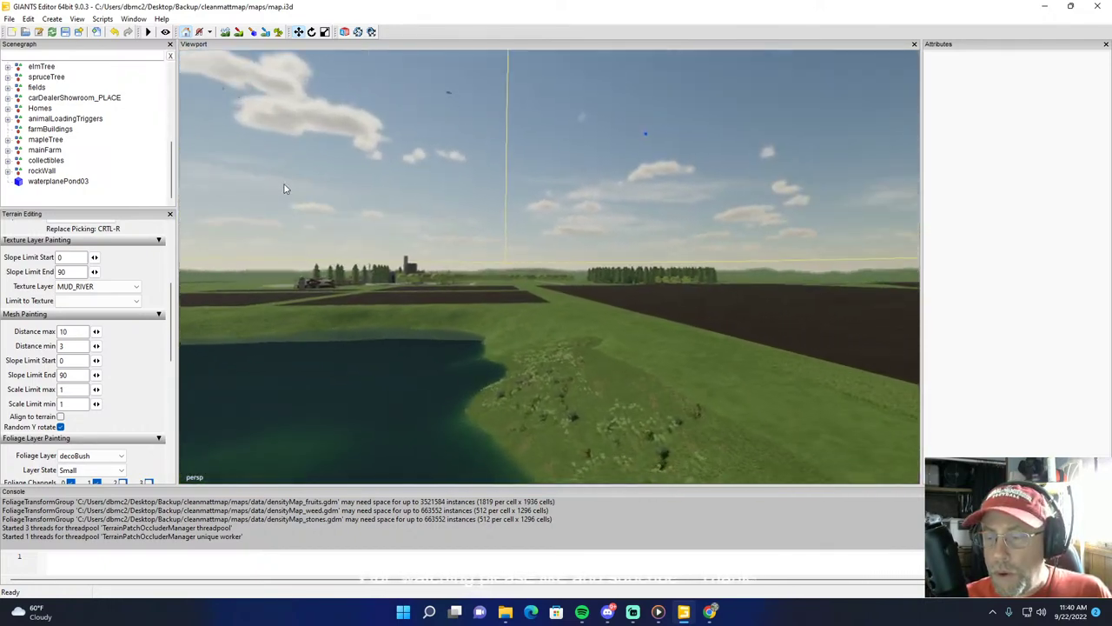
scroll(285, 188, up, 6)
alt+drag(285, 188, 246, 202)
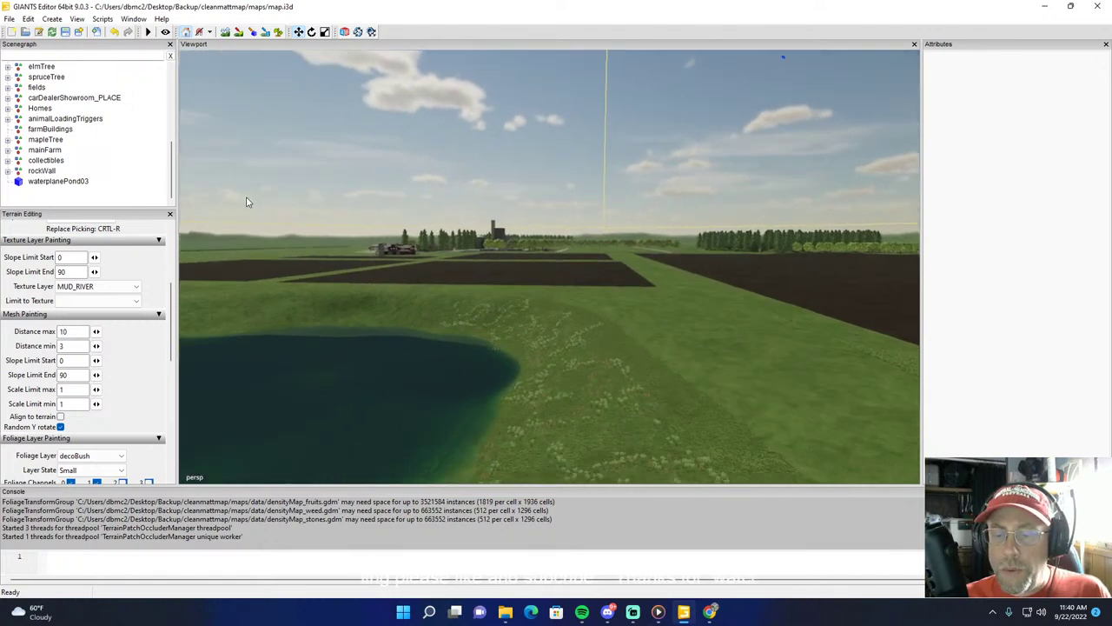
right_drag(246, 202, 199, 154)
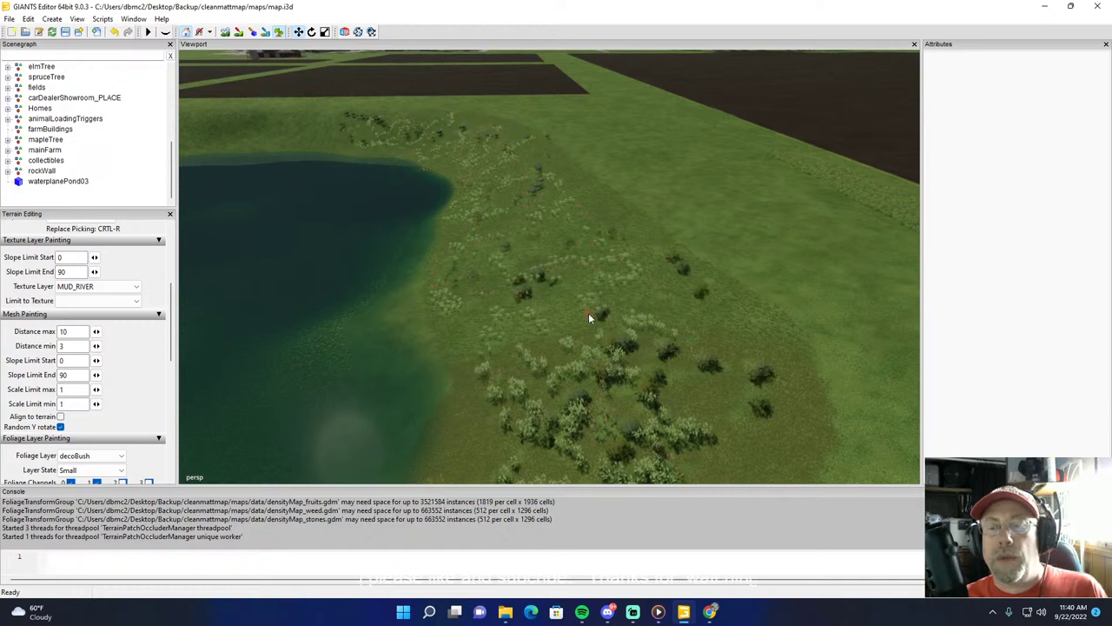
drag(588, 317, 488, 300)
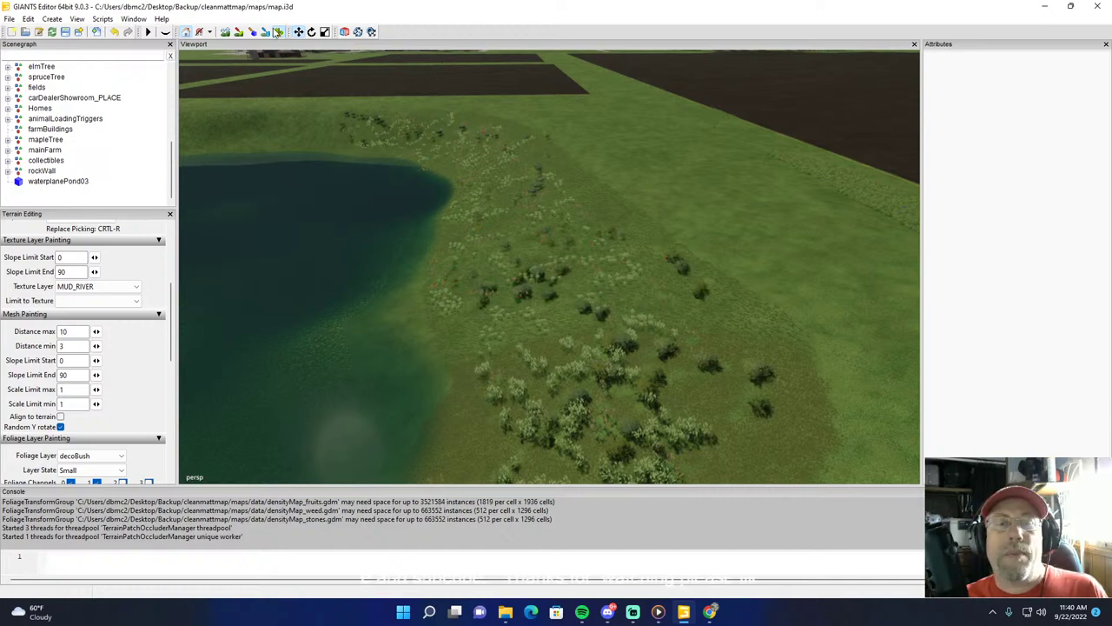
Step: Paint small decoBush plants along the pond's slope facing the fields, including the wider grassy area at its end
alt+drag(557, 174, 518, 133)
right_drag(517, 136, 527, 211)
alt+drag(527, 211, 506, 204)
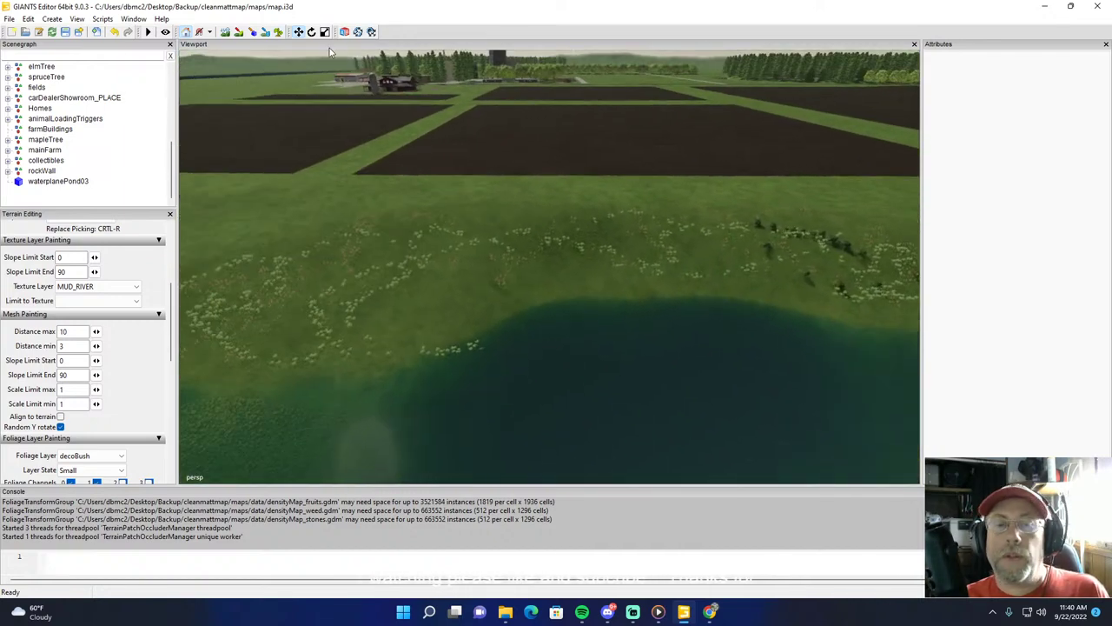
click(278, 32)
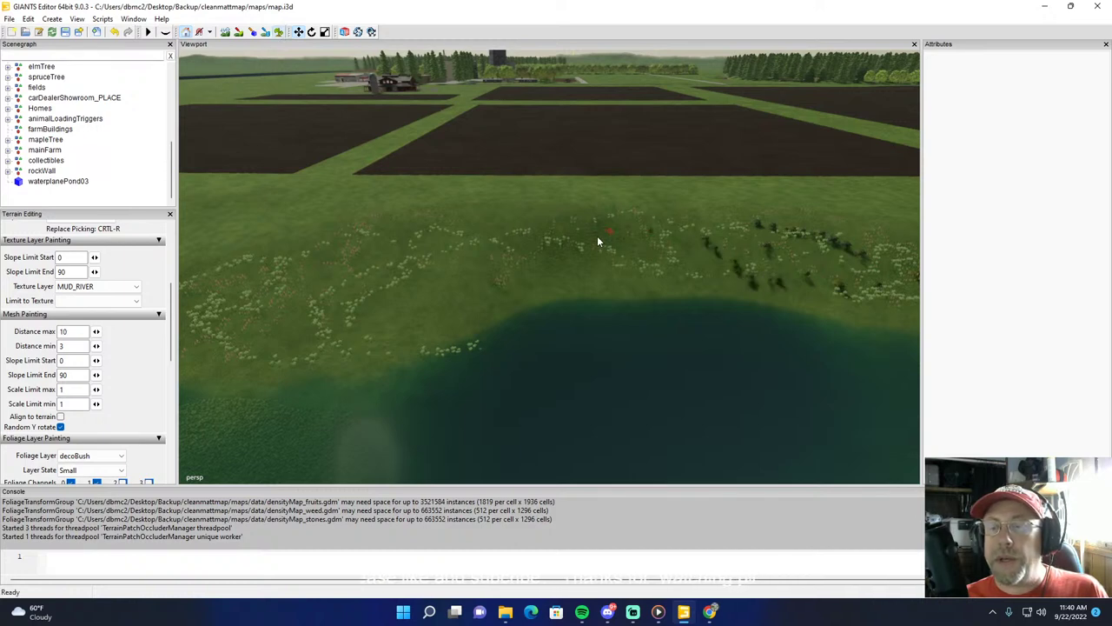
drag(440, 304, 410, 254)
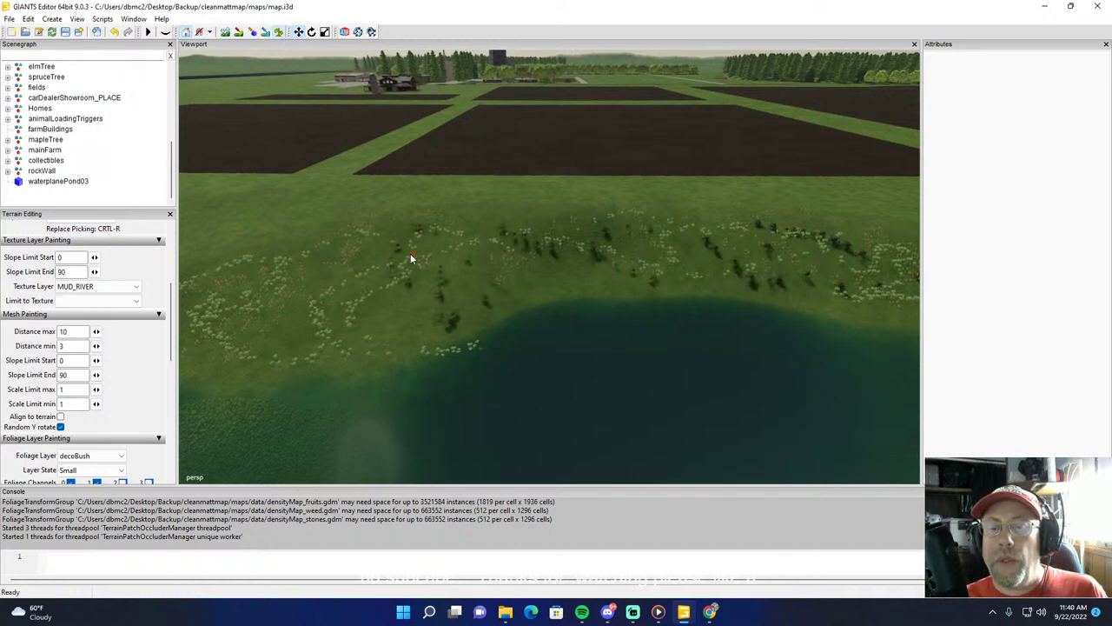
drag(219, 315, 367, 349)
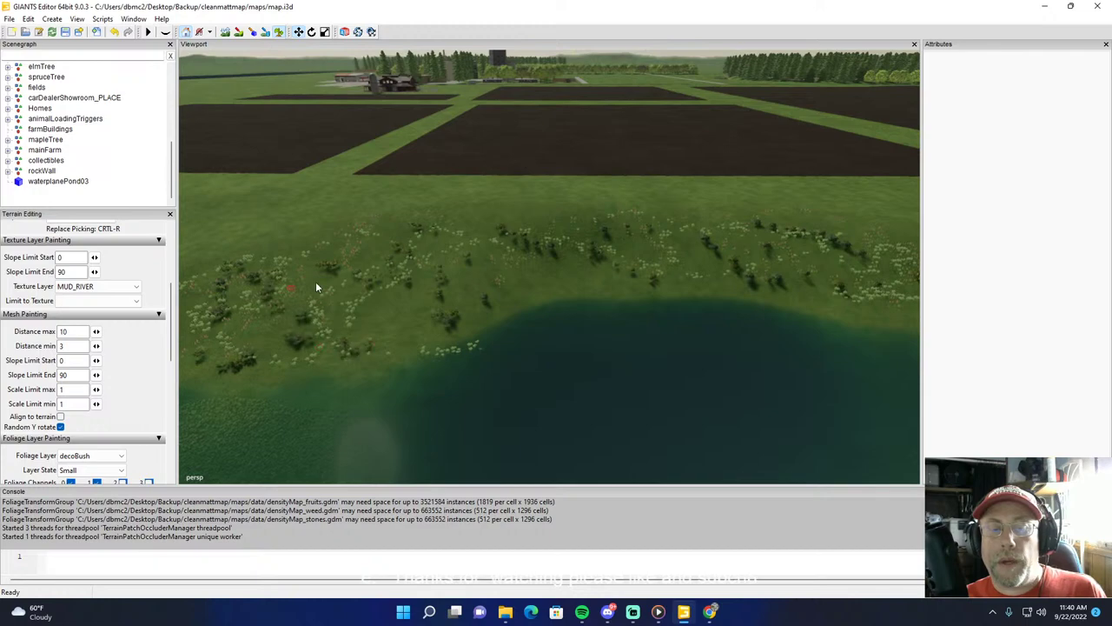
Step: Select waterplanePond03 and raise it high above the terrain, to a Translate Y of about 934
click(279, 32)
mouse_move(509, 184)
alt+mouse_down()
mouse_move(536, 257)
mouse_move(449, 204)
alt+mouse_up()
right_drag(449, 199, 458, 259)
scroll(470, 248, down, 10)
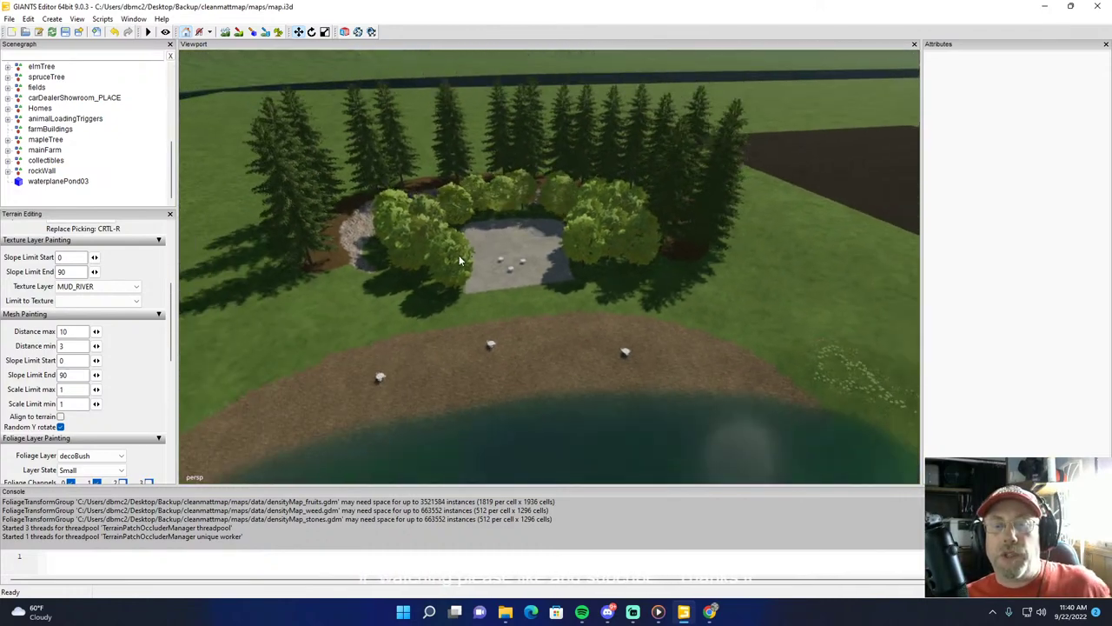
click(459, 260)
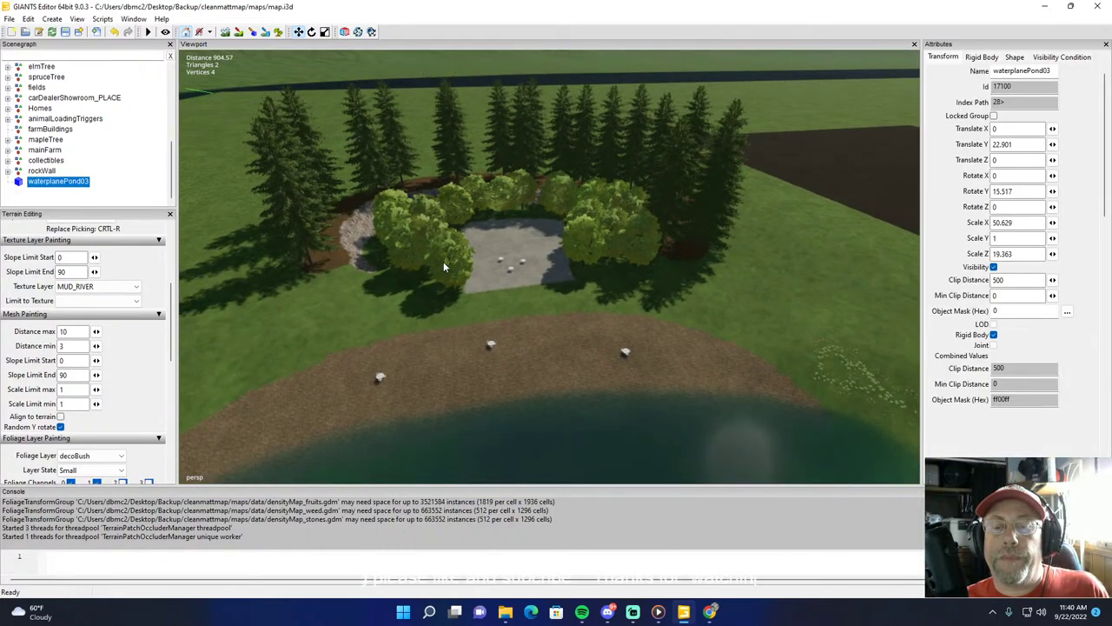
click(132, 150)
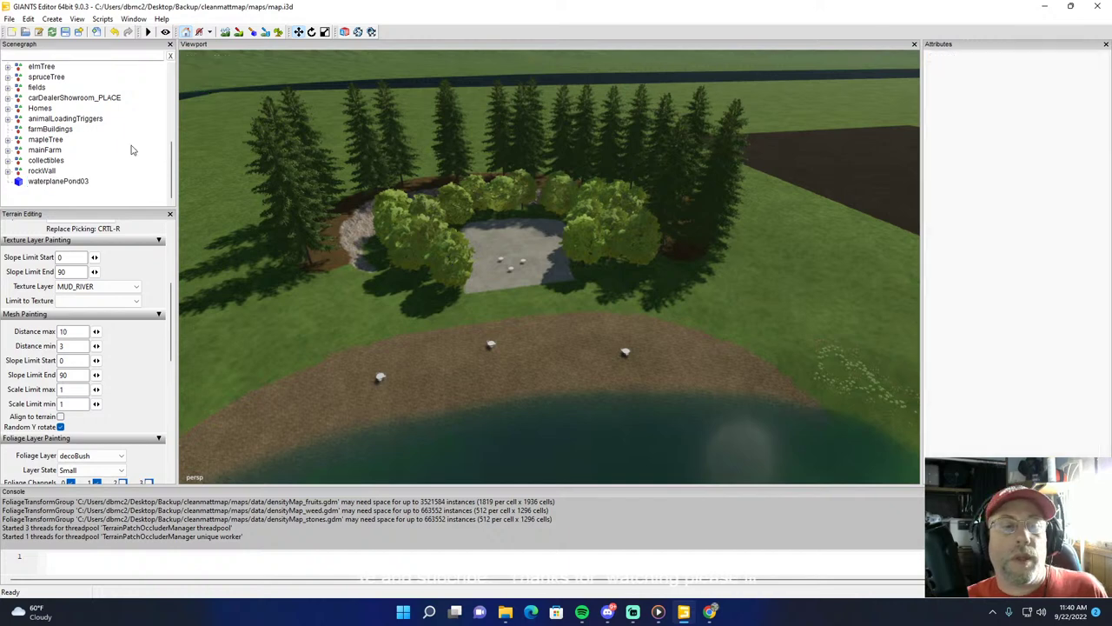
click(69, 183)
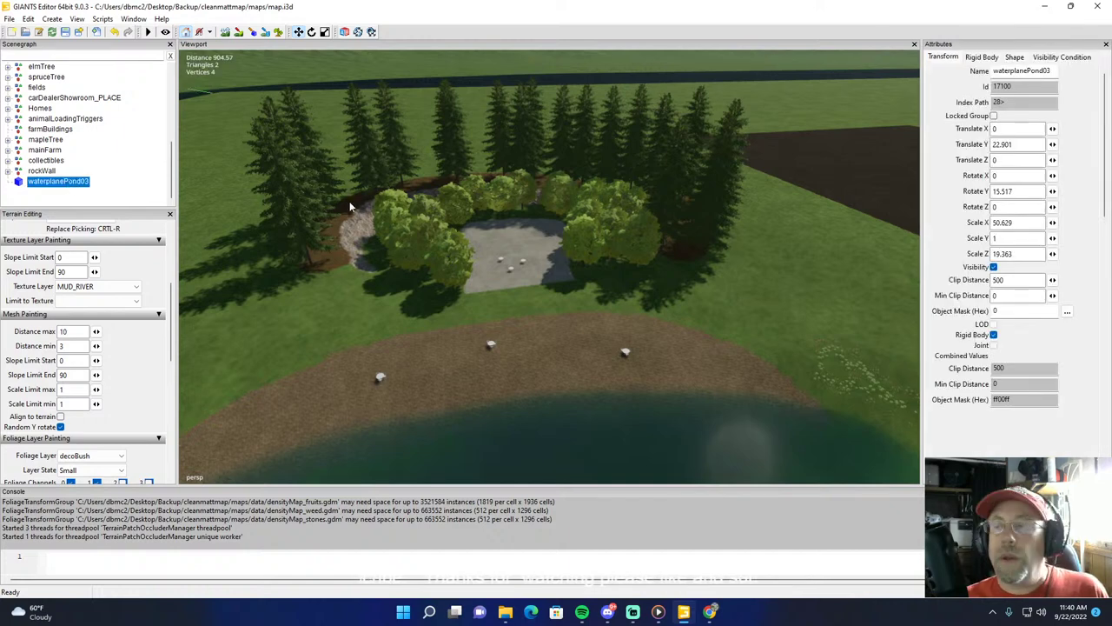
right_drag(617, 239, 881, 206)
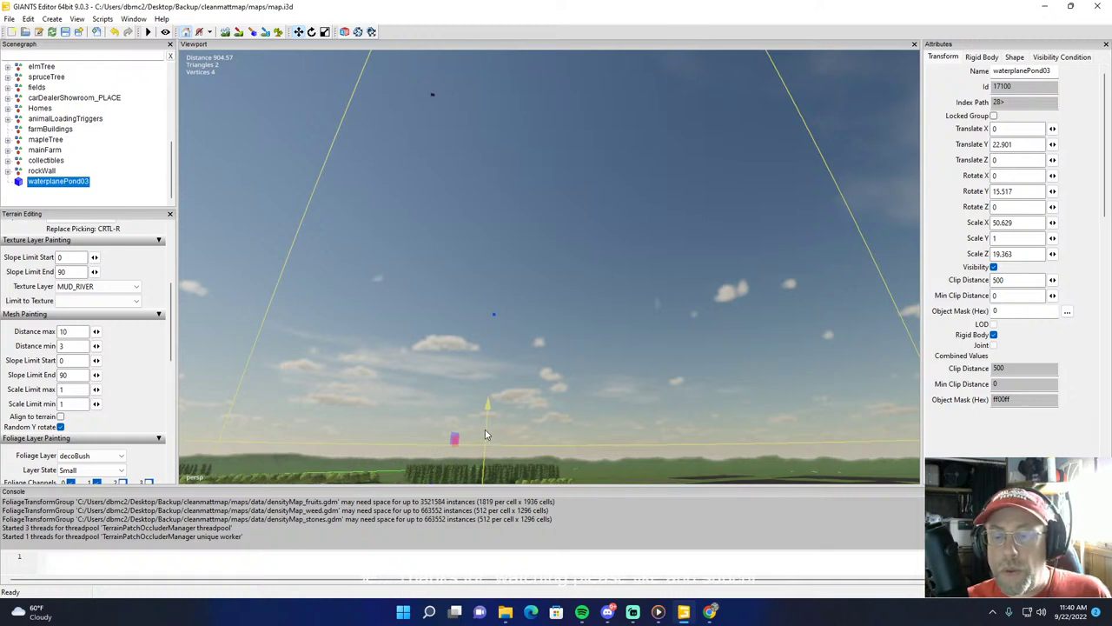
drag(485, 429, 523, 15)
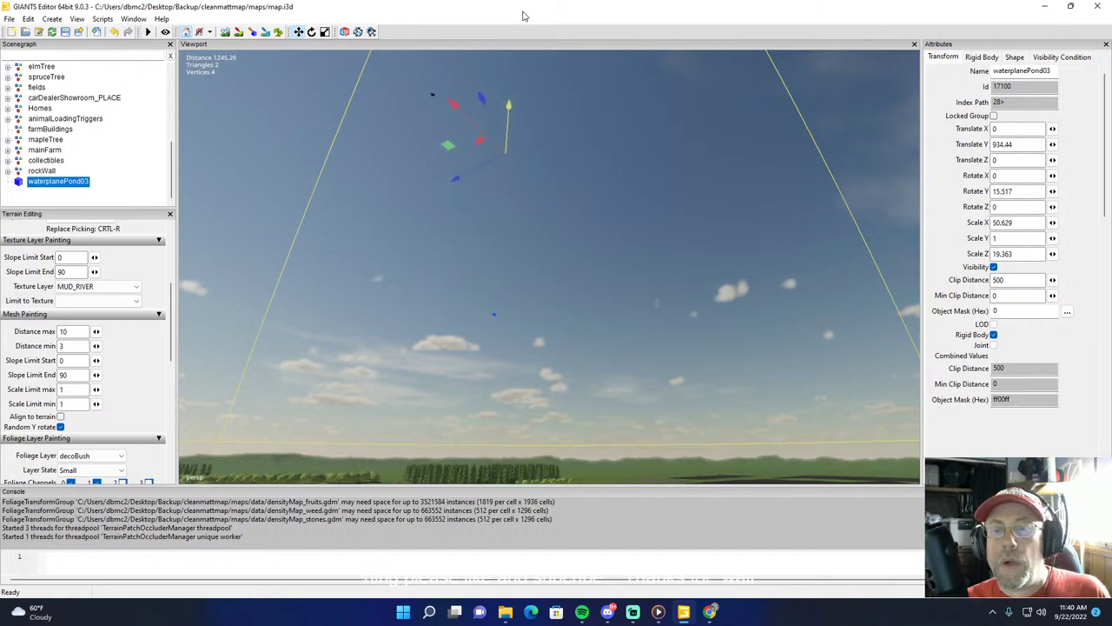
Step: Select the maple_stage2 tree inside the mapleTree group as the source for mesh painting around the pond
alt+drag(526, 226, 558, 399)
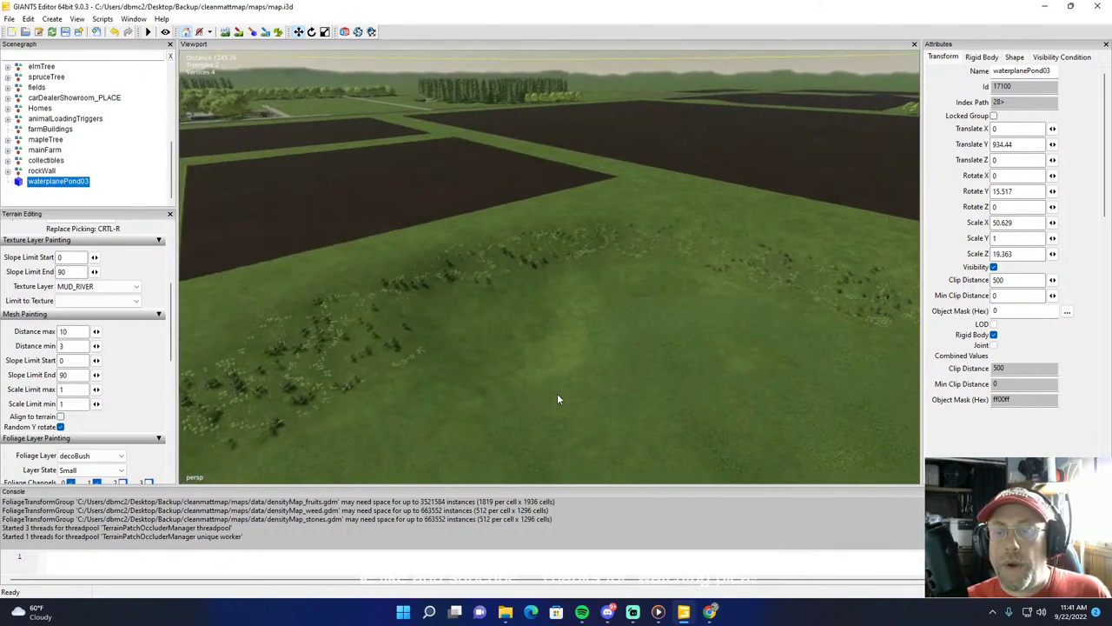
right_drag(558, 400, 412, 398)
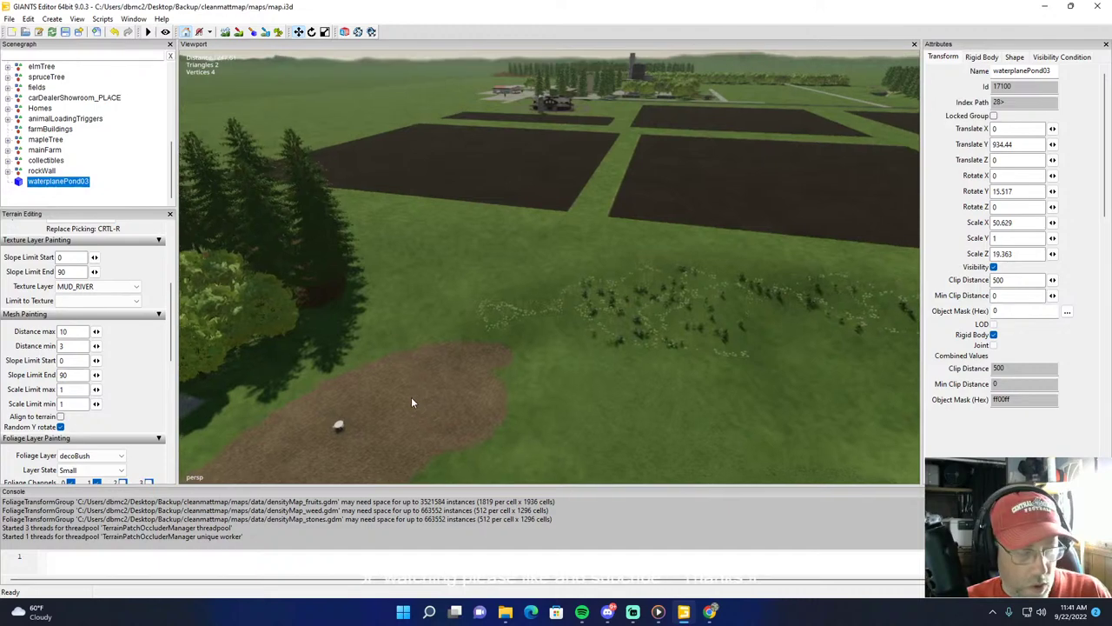
scroll(374, 379, up, 3)
alt+drag(374, 380, 562, 421)
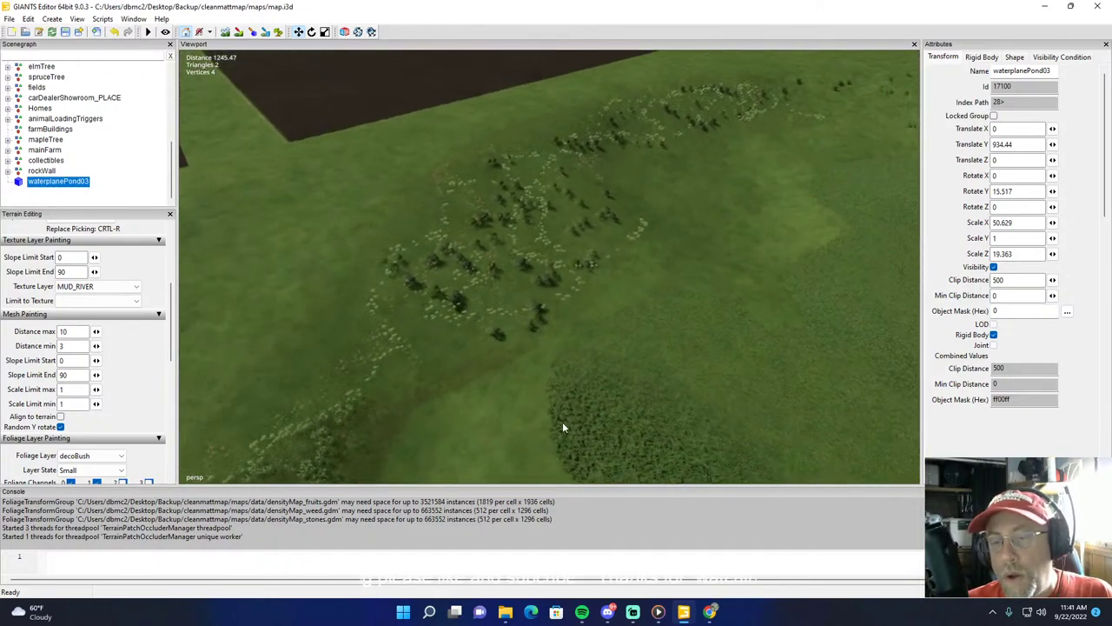
scroll(562, 419, down, 5)
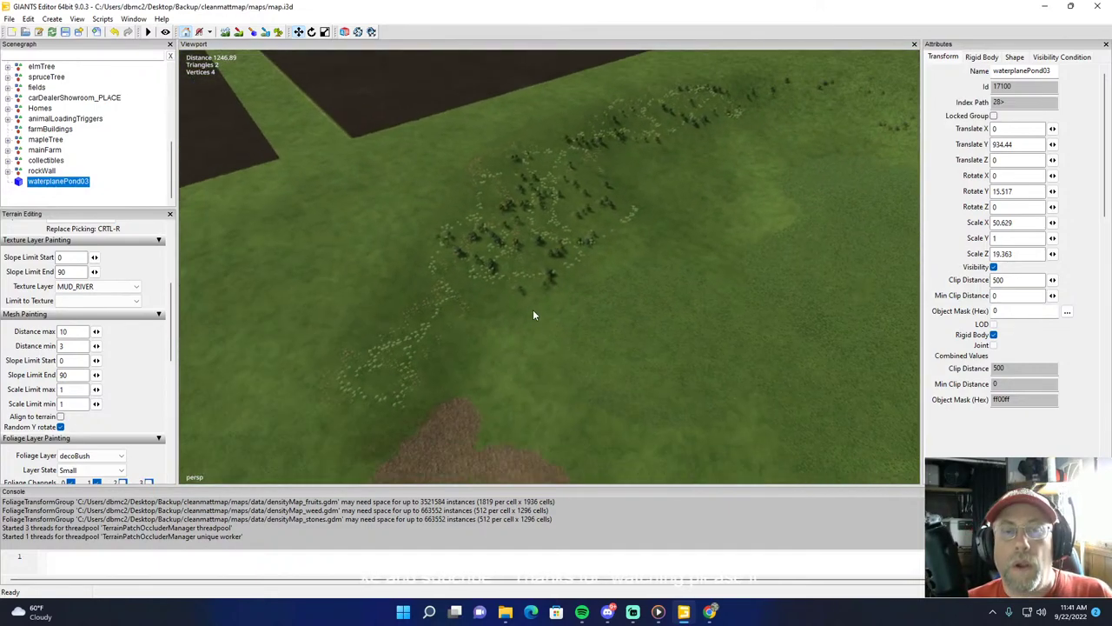
scroll(505, 247, up, 8)
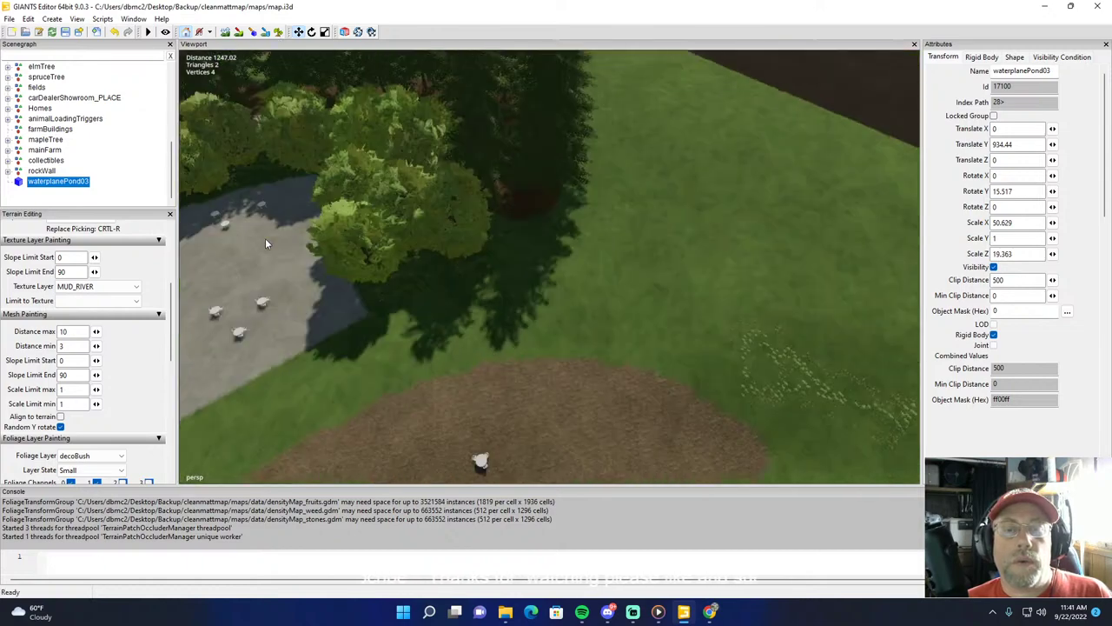
click(448, 209)
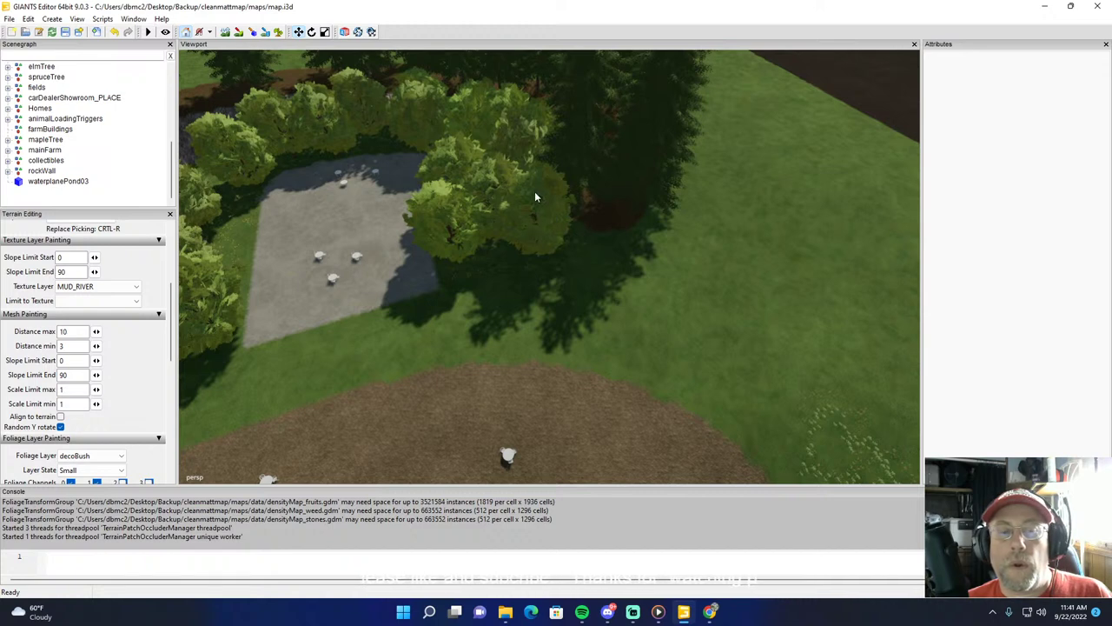
scroll(127, 144, up, 2)
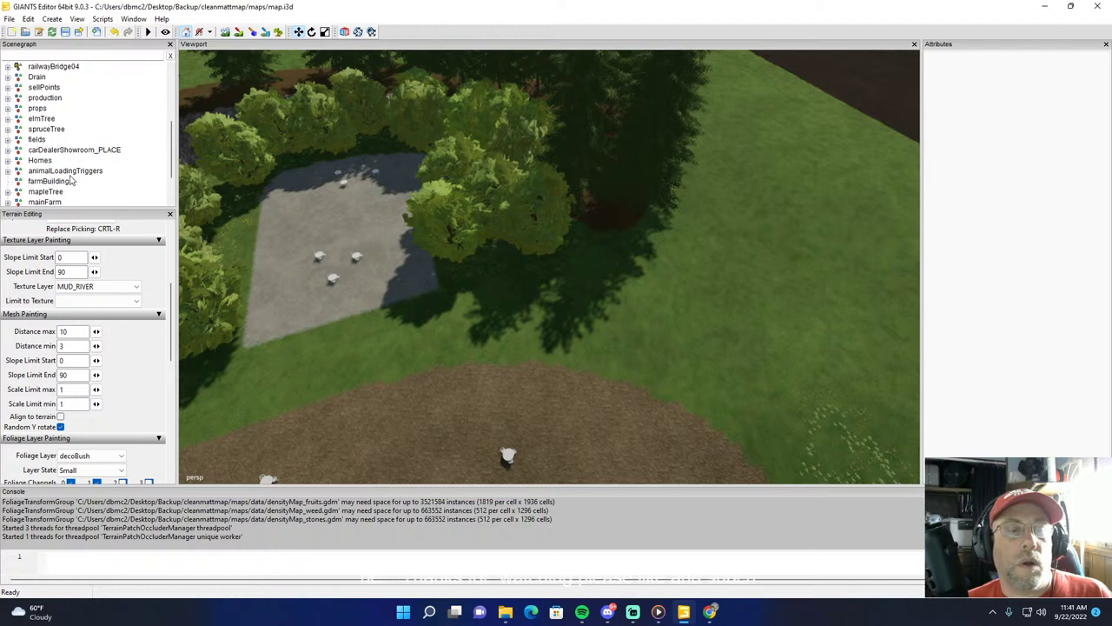
click(8, 192)
click(54, 203)
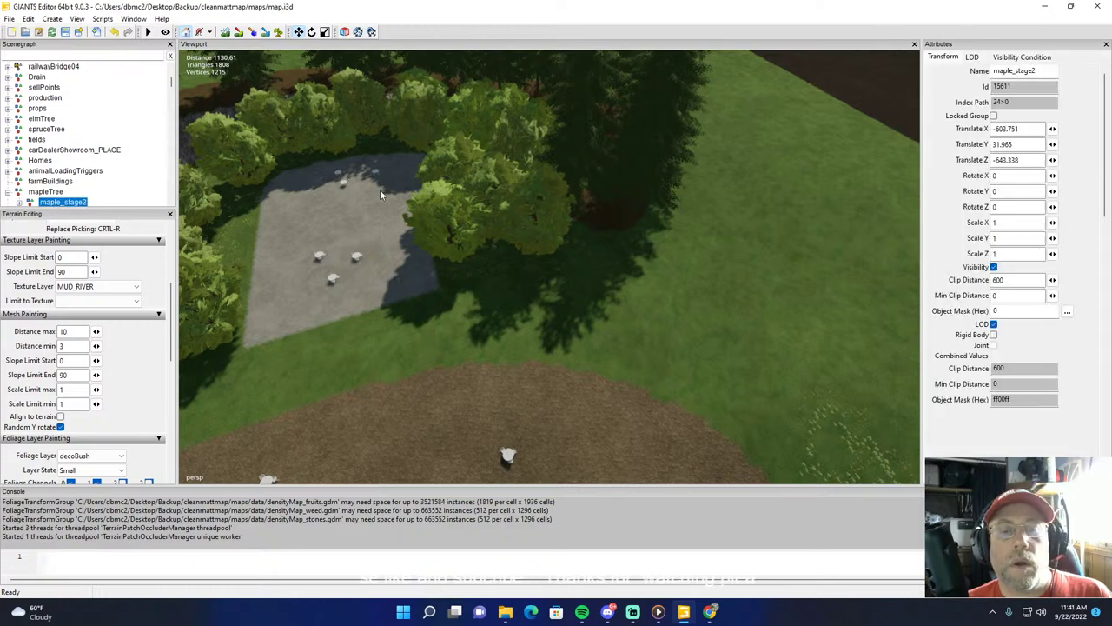
Step: Paint a few more small decoBush plants on the narrow foliage strip leading to the bare soil patch
alt+drag(379, 190, 663, 176)
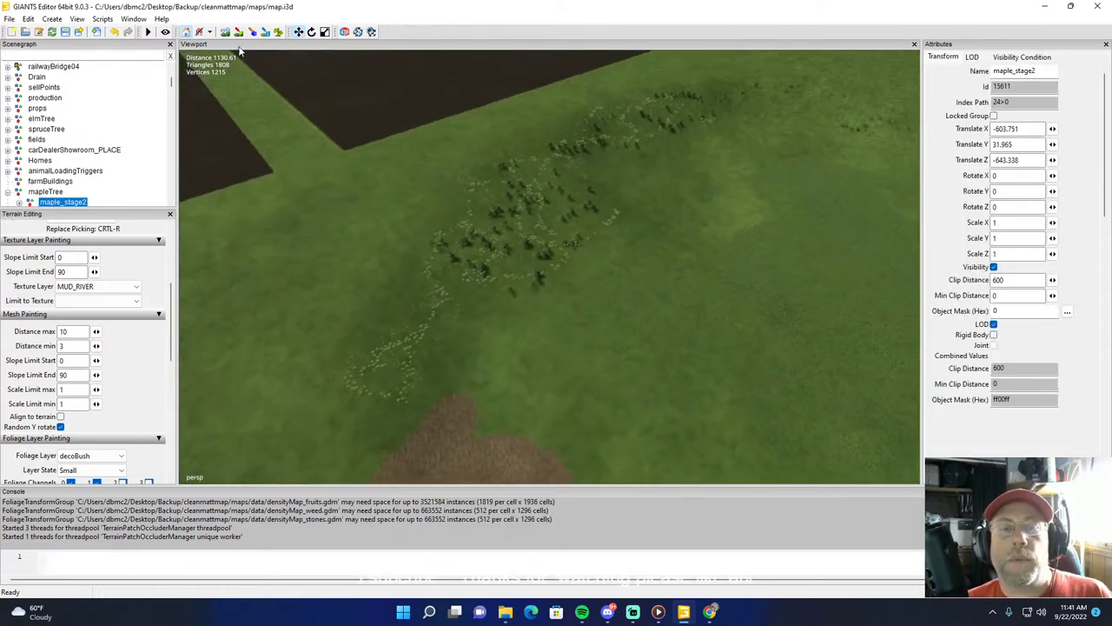
click(278, 32)
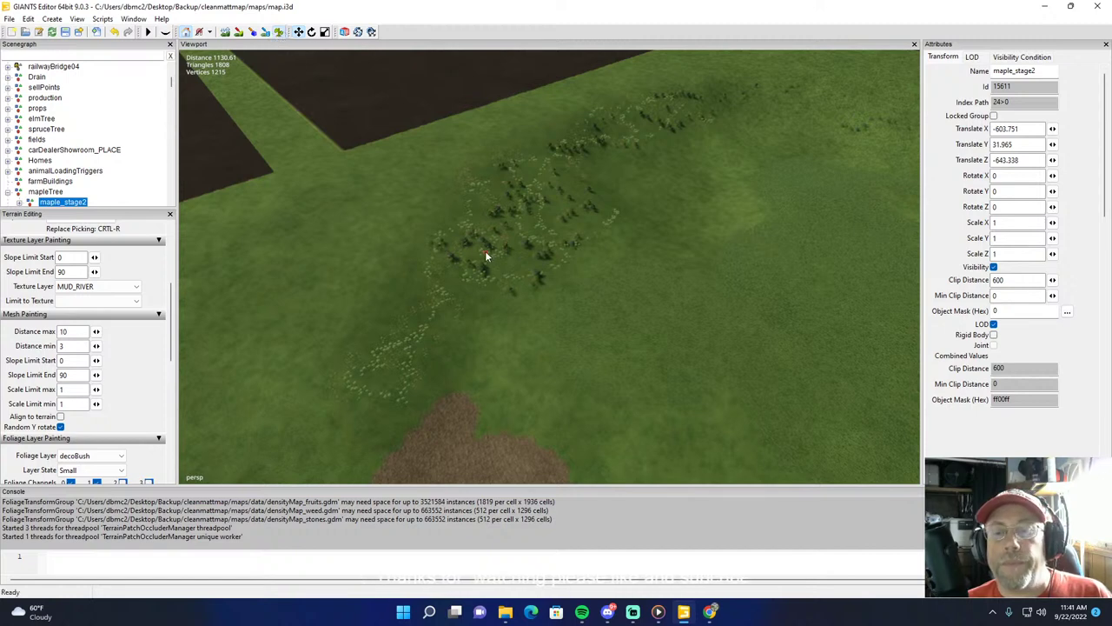
drag(416, 318, 402, 355)
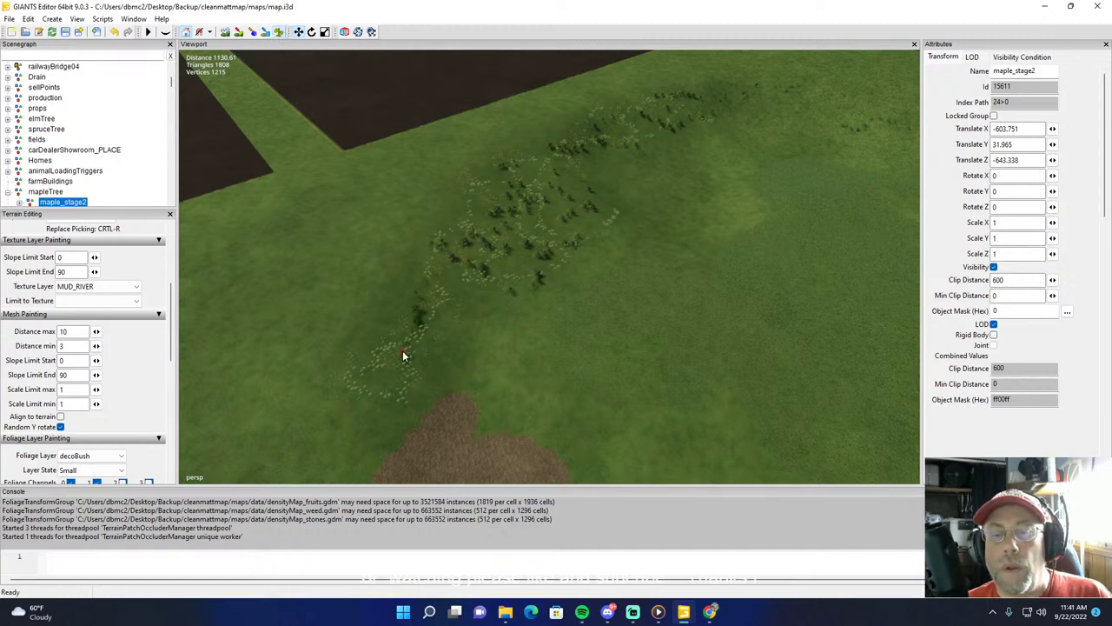
Step: Mesh-paint maple_stage2 trees along the pond's slope facing the fields, from the bare soil patch to the strip's far end
click(255, 33)
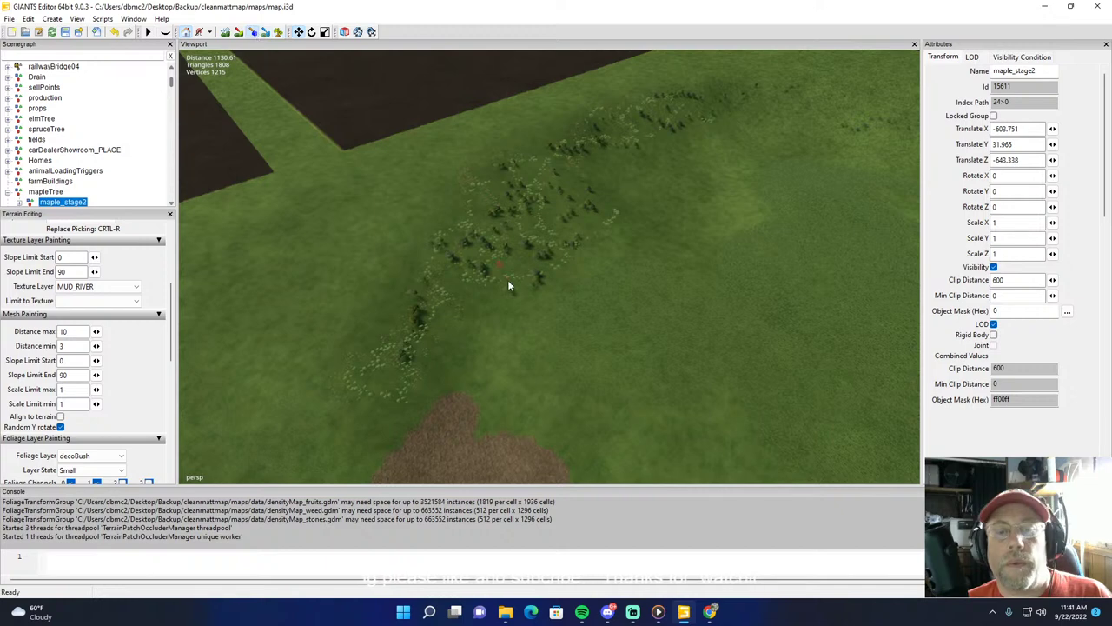
drag(452, 241, 455, 282)
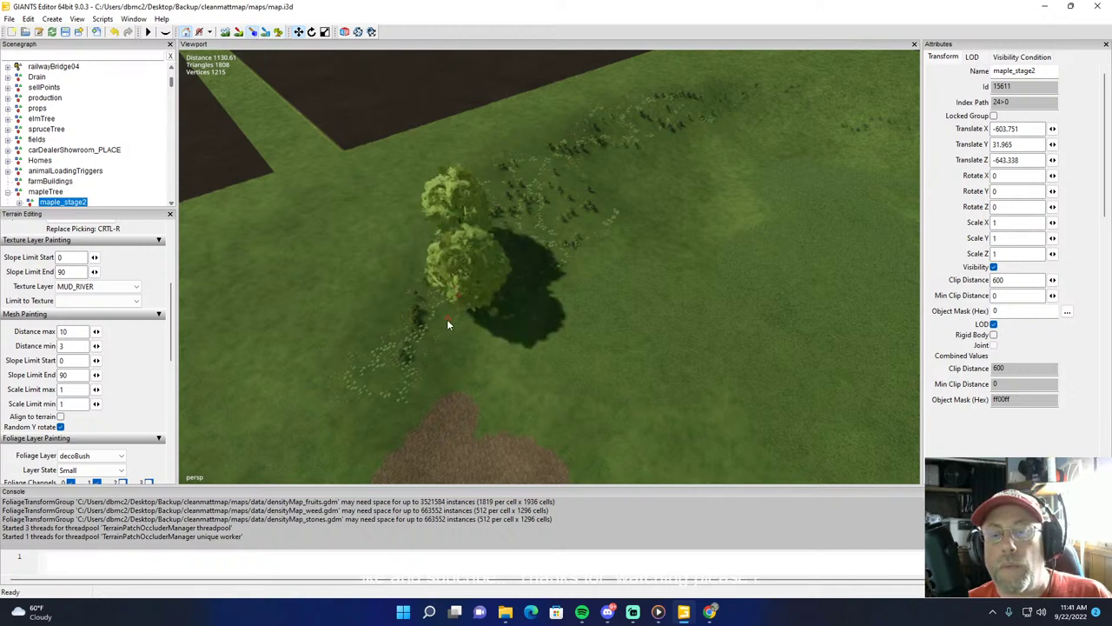
drag(447, 325, 403, 366)
drag(588, 223, 557, 180)
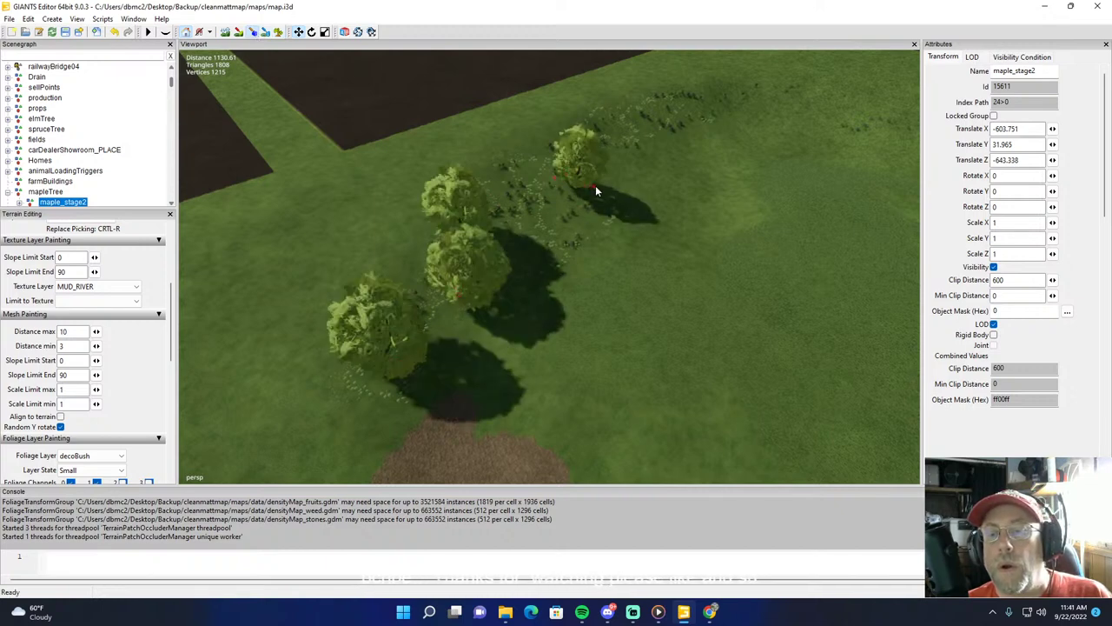
mouse_move(637, 146)
mouse_down()
mouse_move(742, 117)
mouse_move(602, 146)
mouse_up()
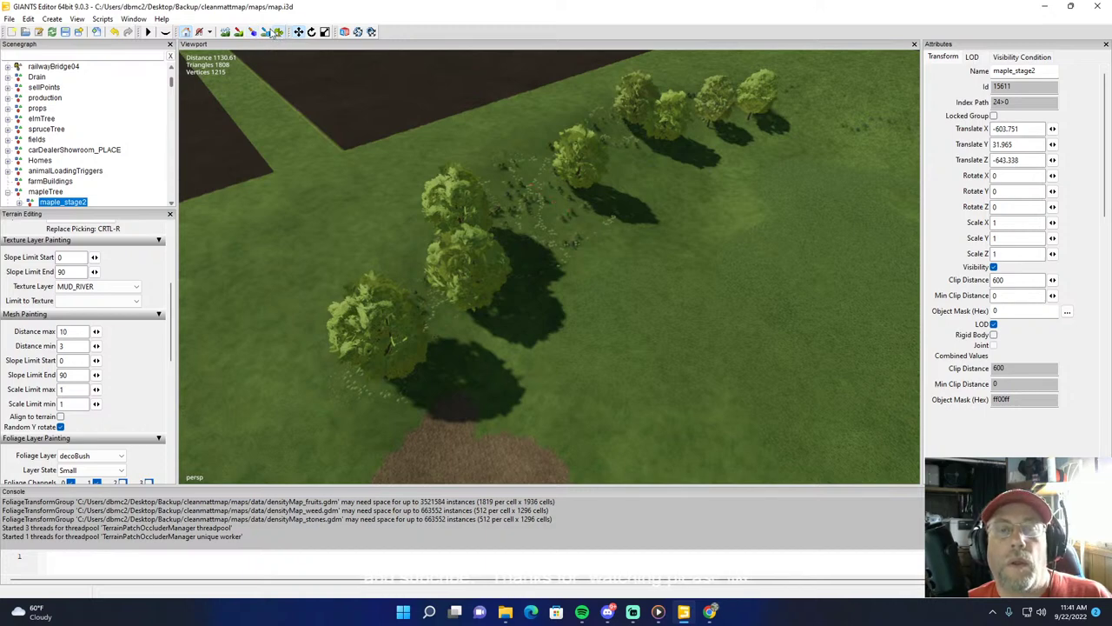
Step: Mesh-paint a cluster of maple_stage2 trees farther along the bank, beyond the two maples at the bend
alt+drag(548, 199, 794, 280)
scroll(667, 143, up, 3)
right_drag(793, 285, 718, 226)
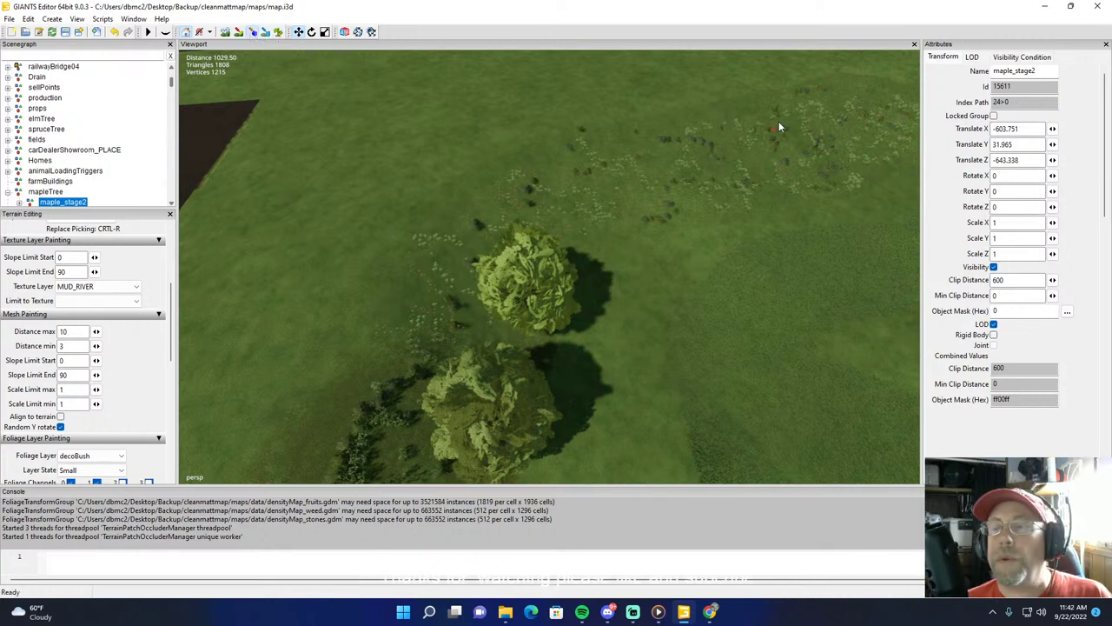
mouse_move(779, 120)
mouse_down()
mouse_move(706, 129)
mouse_move(717, 185)
mouse_move(607, 196)
mouse_move(555, 175)
mouse_up()
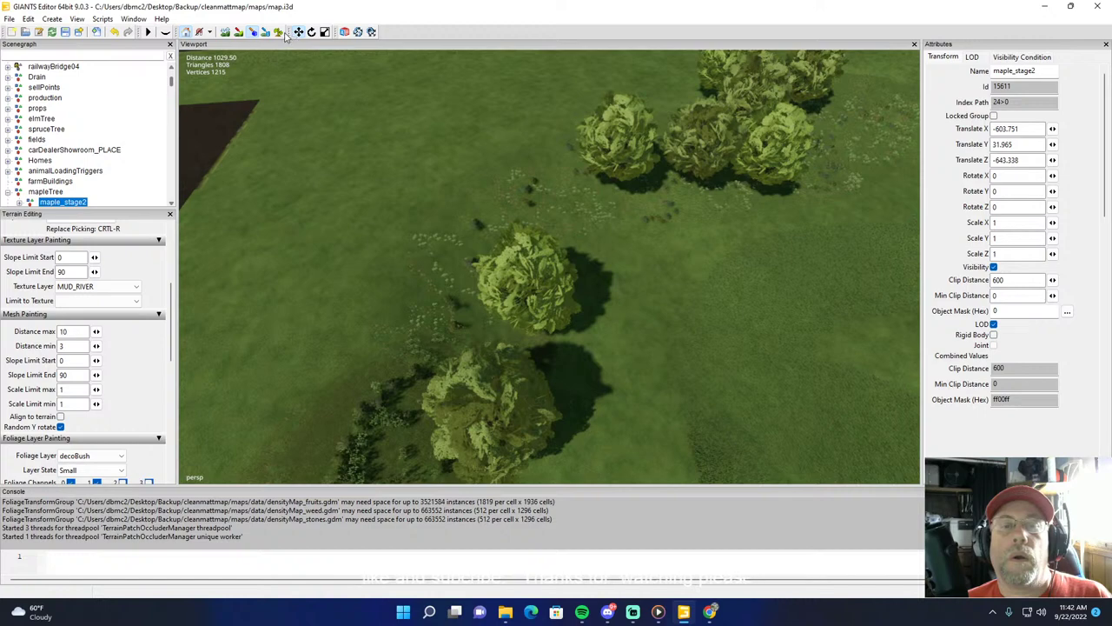
click(249, 32)
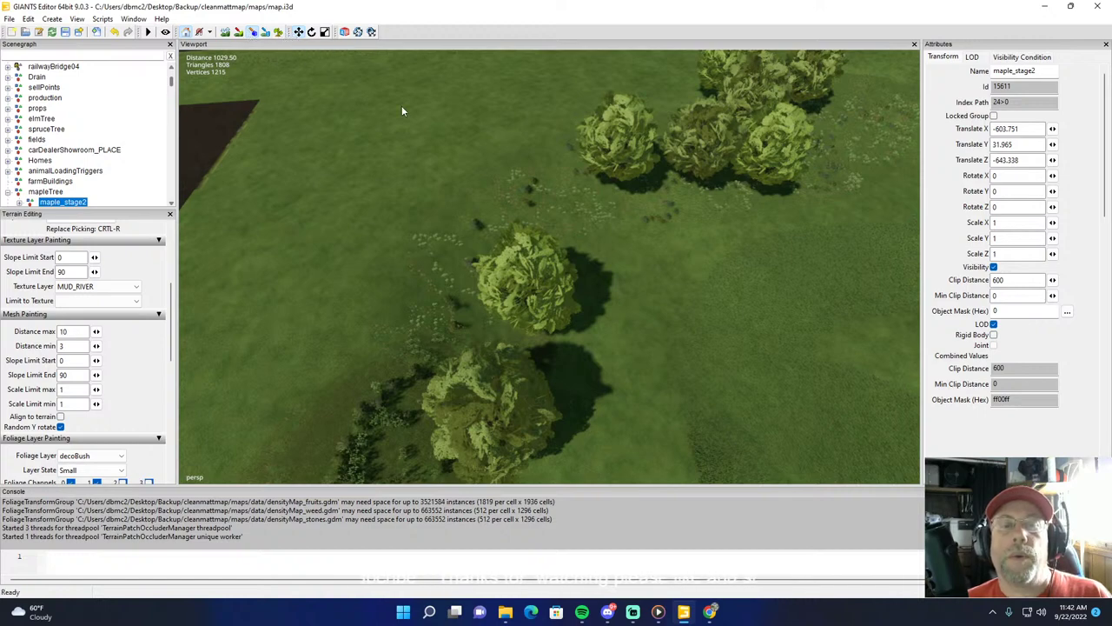
Step: Mesh-paint a row of maple_stage2 trees on the foliage-covered bank running parallel to the large field's edge
mouse_move(402, 105)
alt+mouse_down()
mouse_move(544, 39)
mouse_move(553, 19)
mouse_move(625, 22)
mouse_move(448, 86)
alt+mouse_up()
right_drag(447, 87, 397, 70)
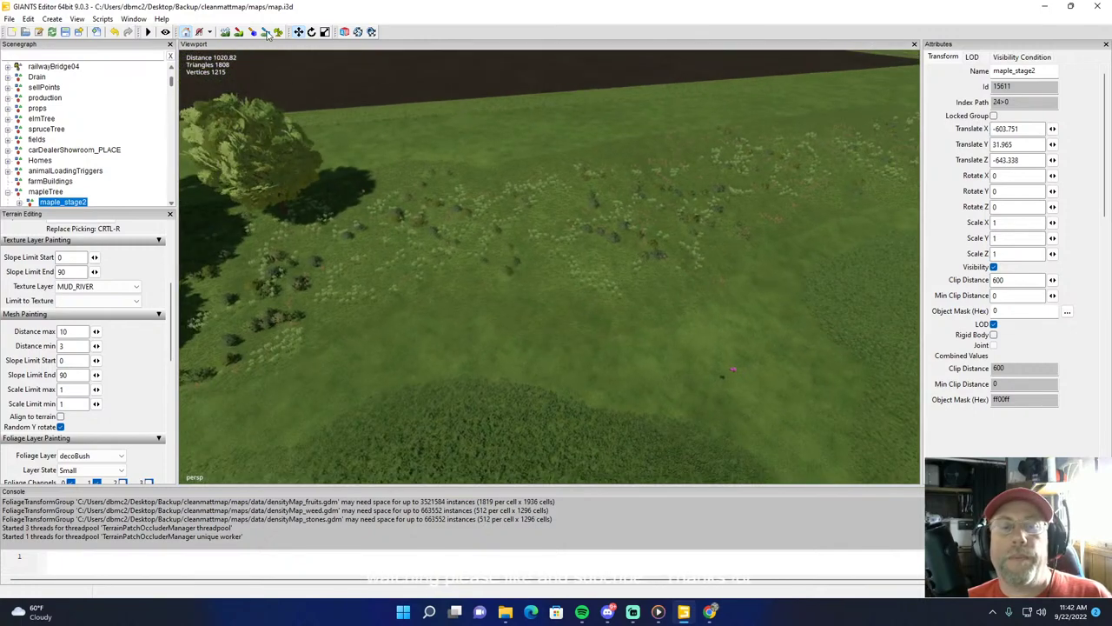
click(422, 204)
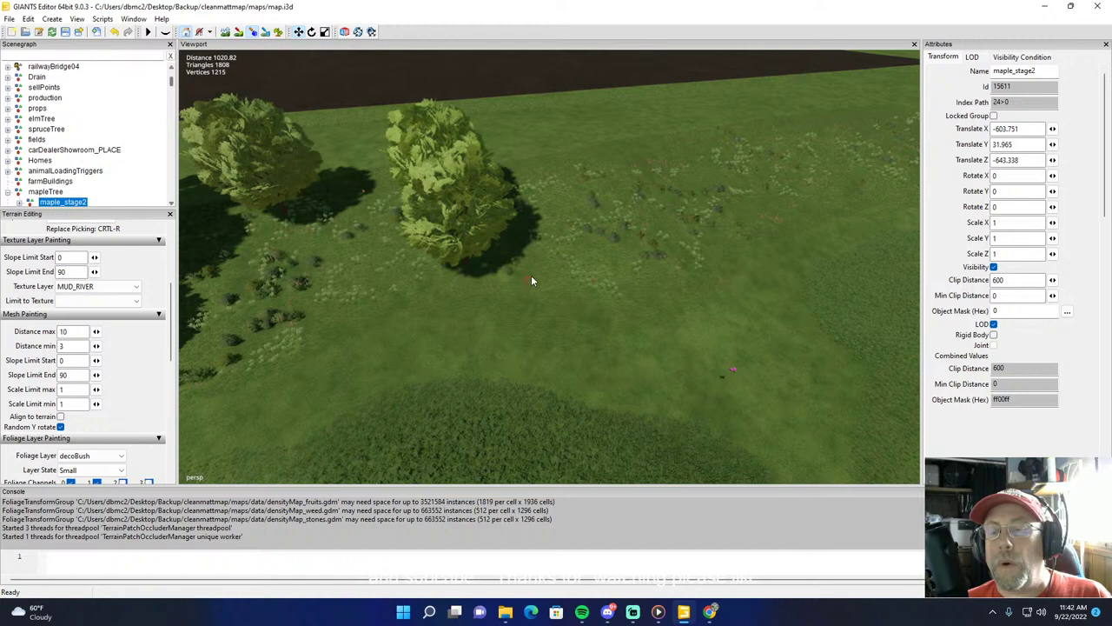
drag(531, 280, 714, 209)
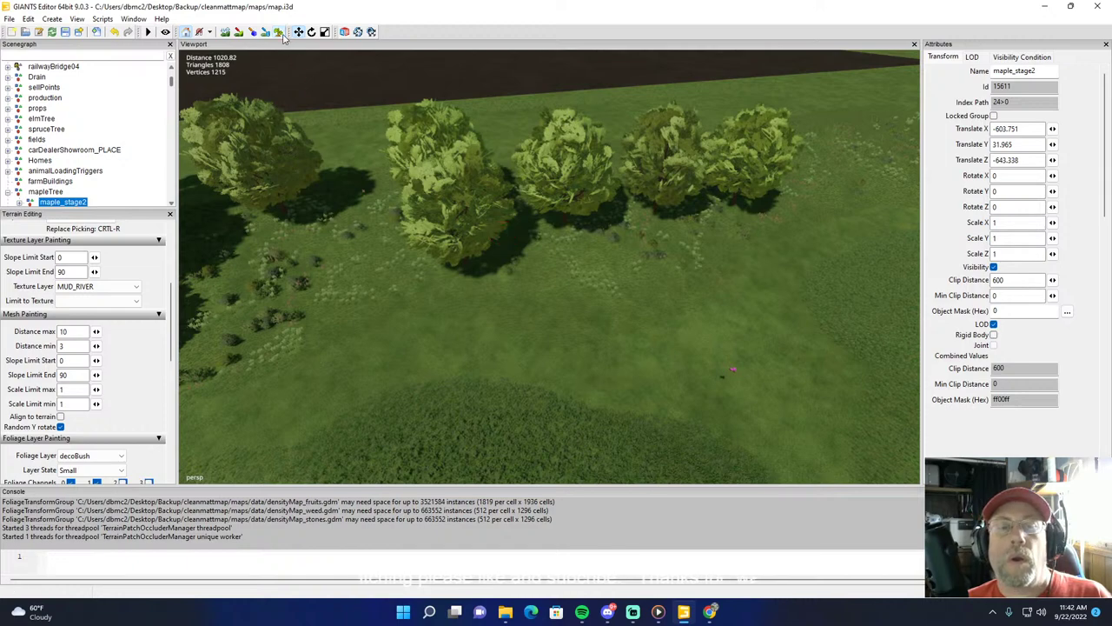
Step: Mesh-paint maple_stage2 trees along the bank near the large field's corner, continuing to the far end of the foliage
alt+drag(392, 133, 775, 137)
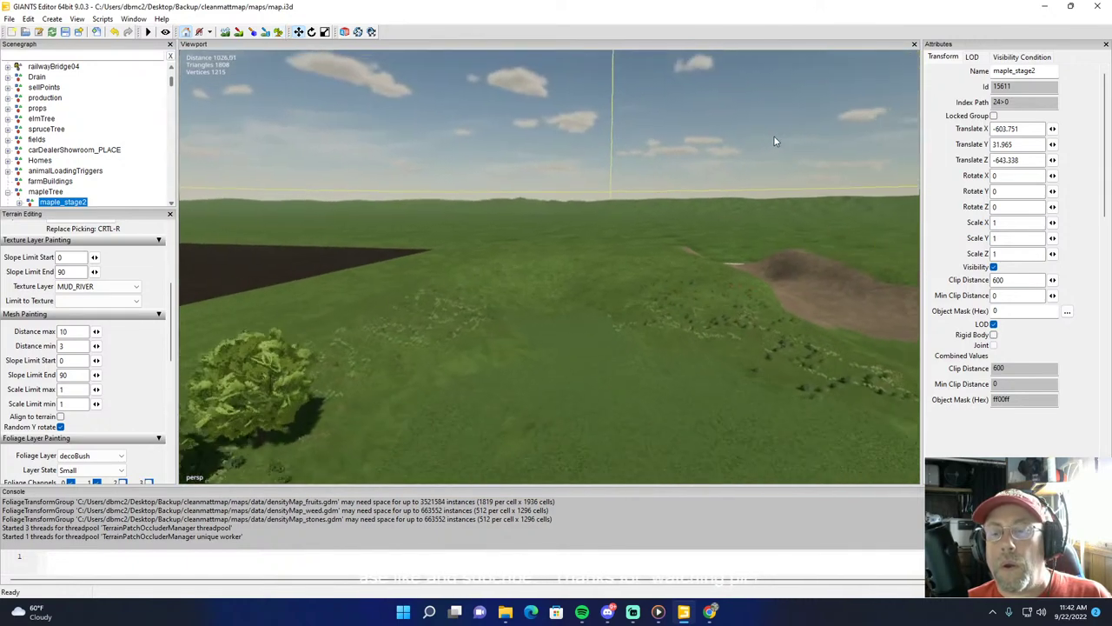
middle_drag(776, 122, 607, 165)
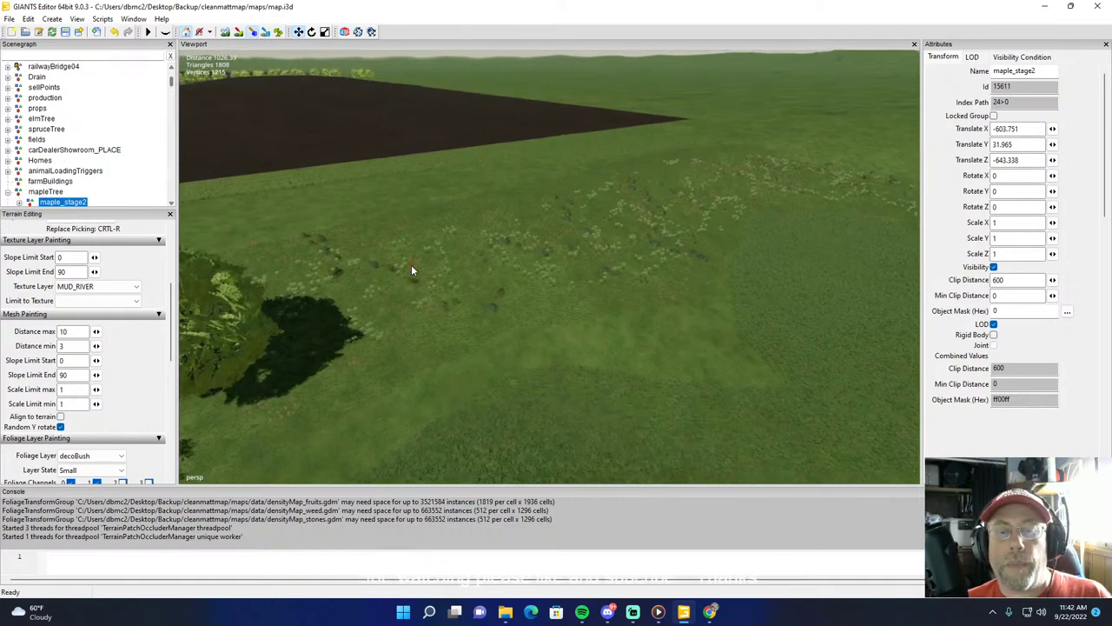
click(363, 273)
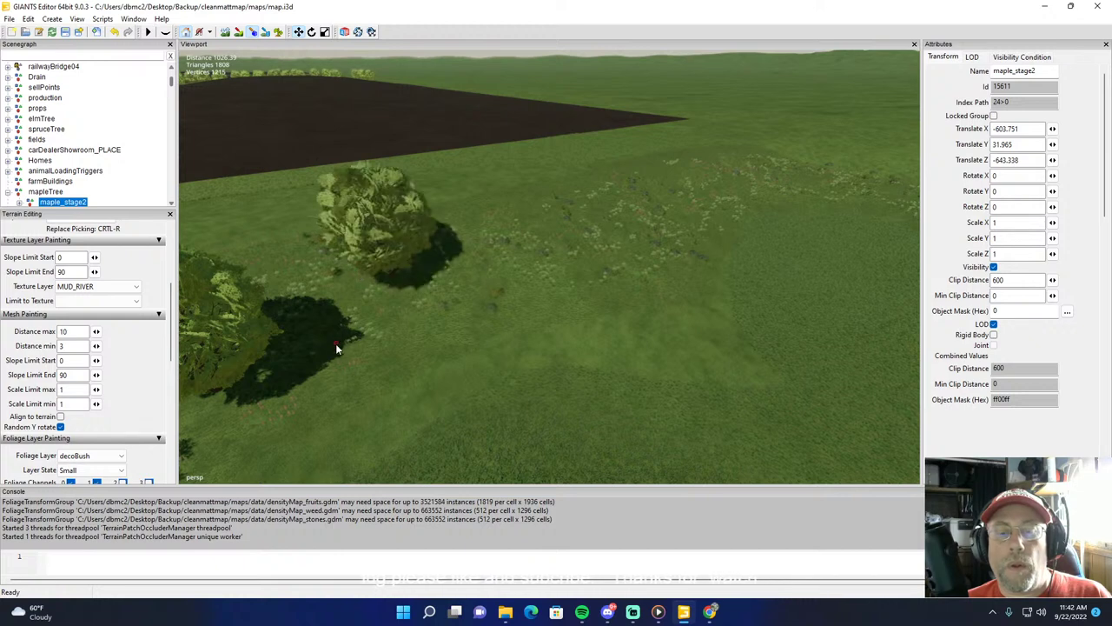
mouse_move(337, 349)
mouse_down()
mouse_move(505, 328)
mouse_move(577, 263)
mouse_move(681, 206)
mouse_up()
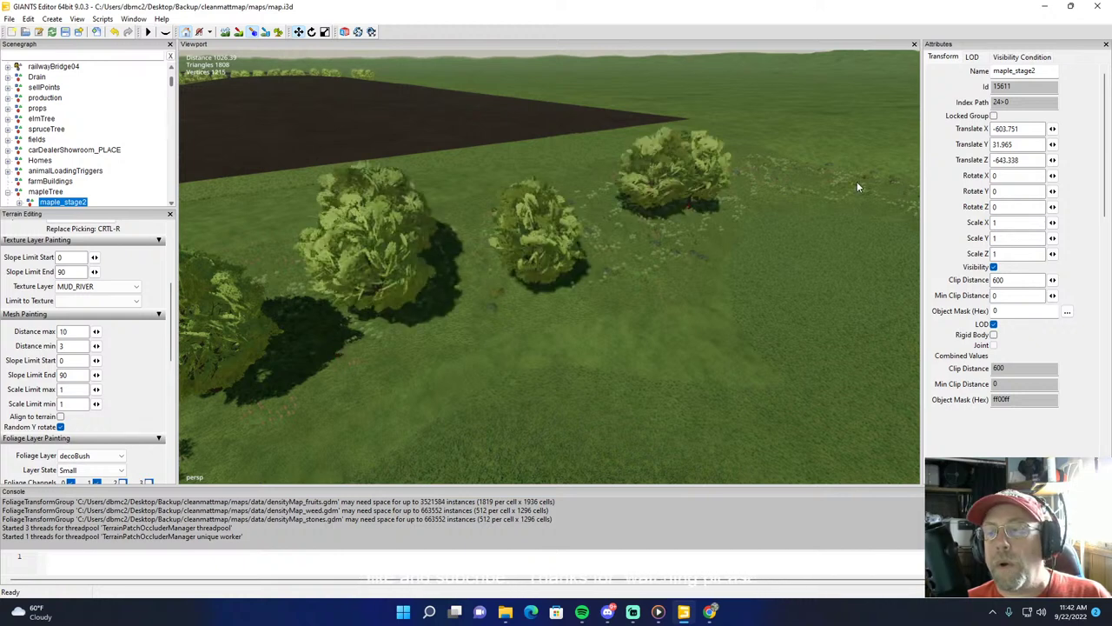
mouse_move(857, 183)
mouse_down()
mouse_move(800, 182)
mouse_move(780, 207)
mouse_up()
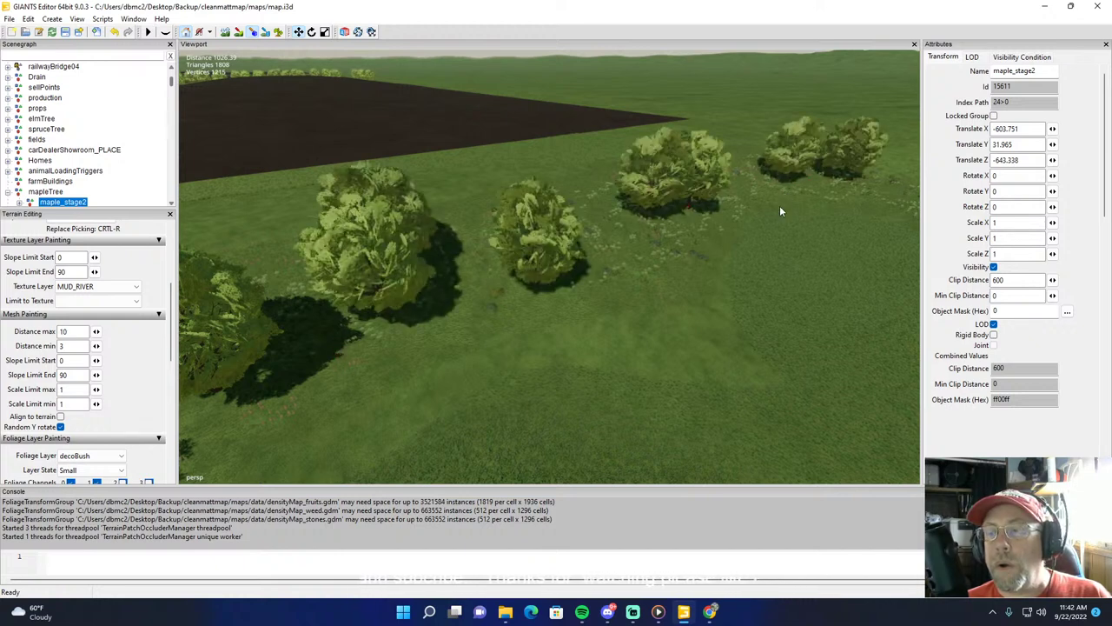
click(278, 32)
Step: Mesh-paint maple_stage2 trees around the pond's end and scattered over the bushy peninsula beside the bare soil beach
alt+drag(460, 186, 608, 107)
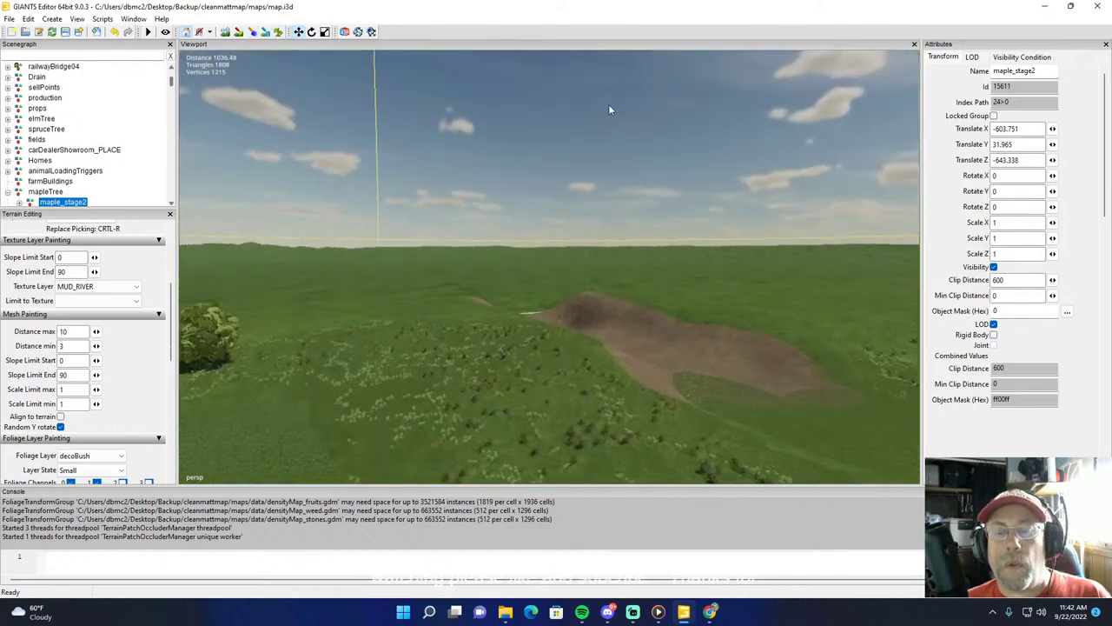
right_drag(608, 109, 305, 102)
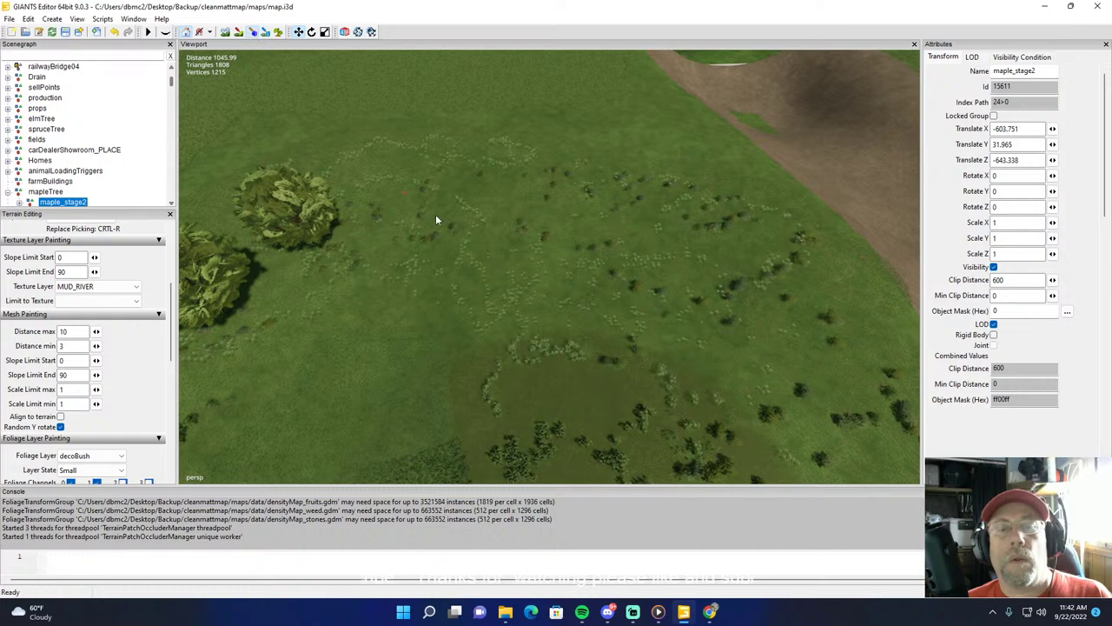
mouse_move(419, 154)
mouse_down()
mouse_move(391, 221)
mouse_move(612, 254)
mouse_move(751, 333)
mouse_move(572, 382)
mouse_move(657, 319)
mouse_up()
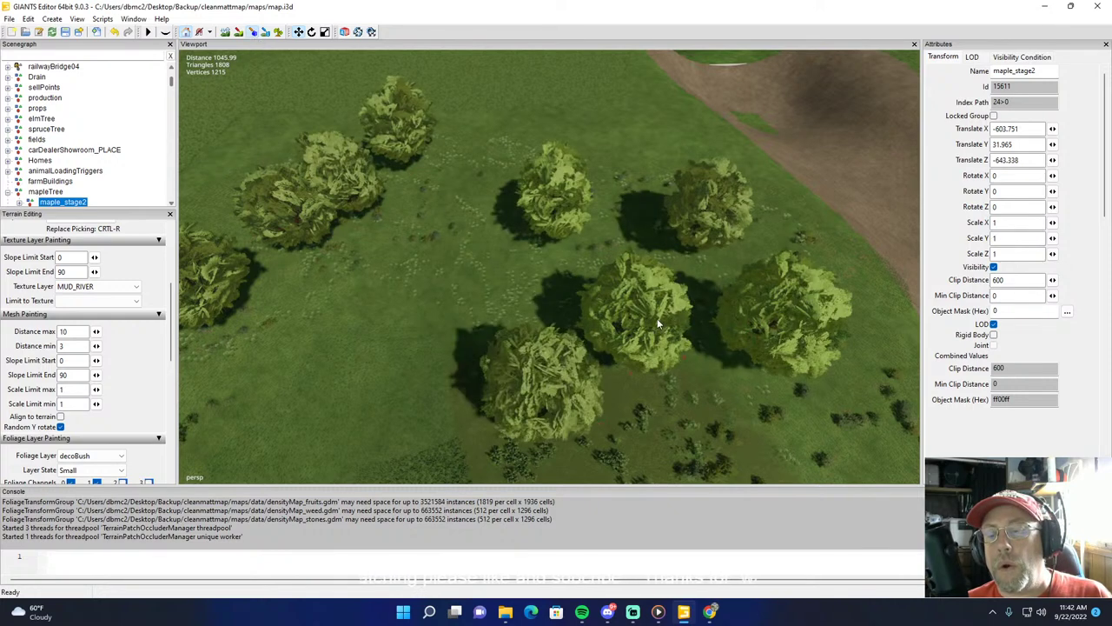
click(279, 32)
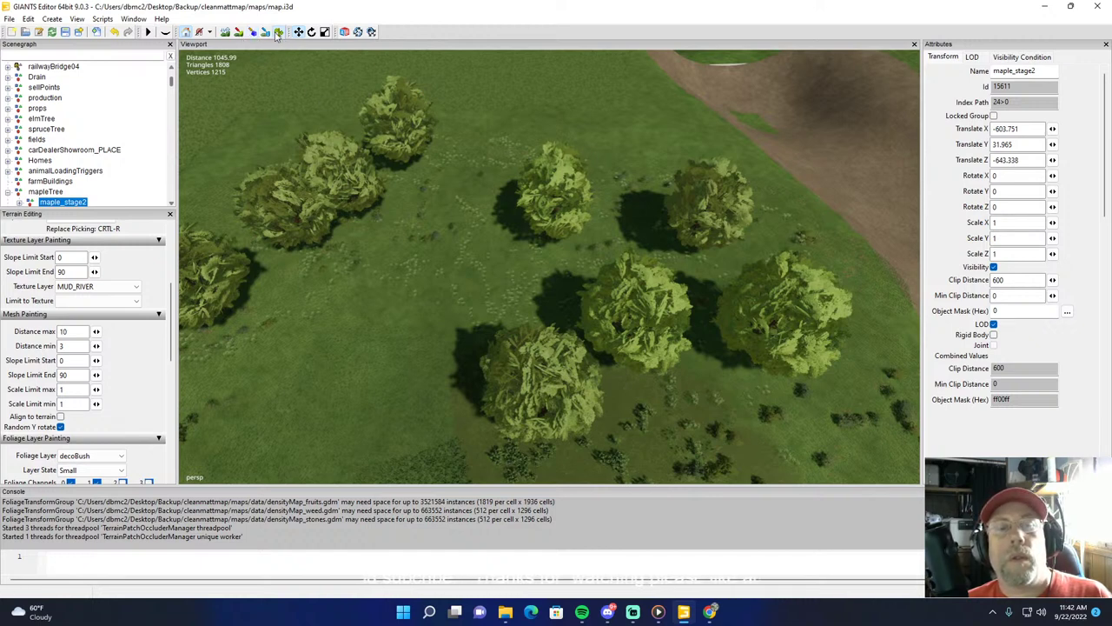
Step: Mesh-paint a few maple_stage2 trees through the decoBush strip along the pond side of the bare soil beach
mouse_move(348, 74)
alt+mouse_down()
mouse_move(453, 109)
mouse_move(630, 132)
mouse_move(615, 148)
mouse_move(661, 122)
alt+mouse_up()
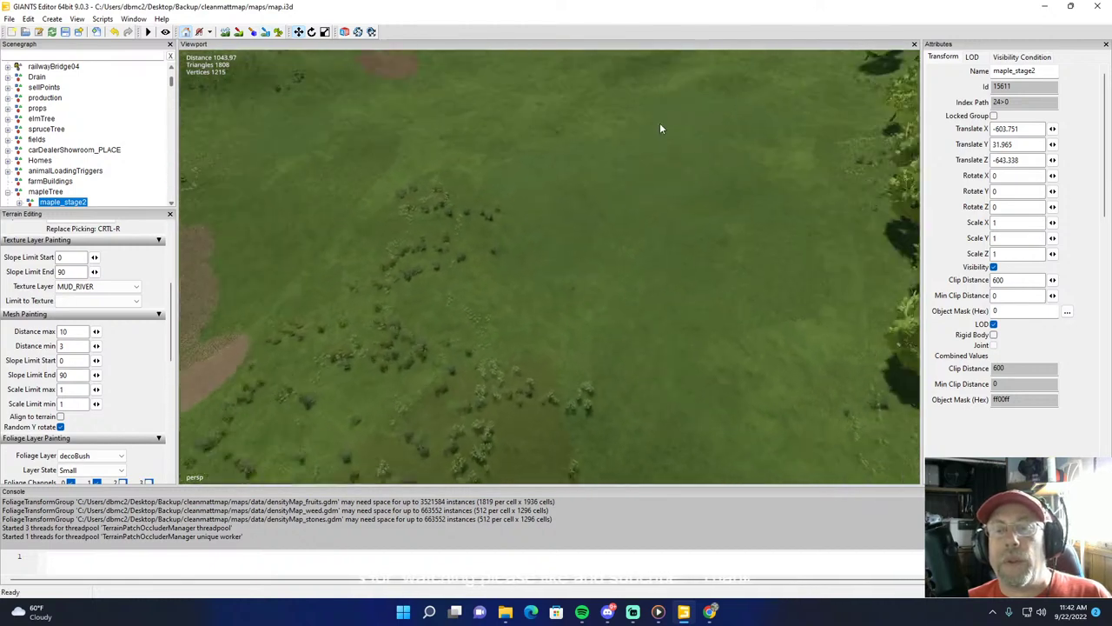
right_drag(660, 128, 600, 158)
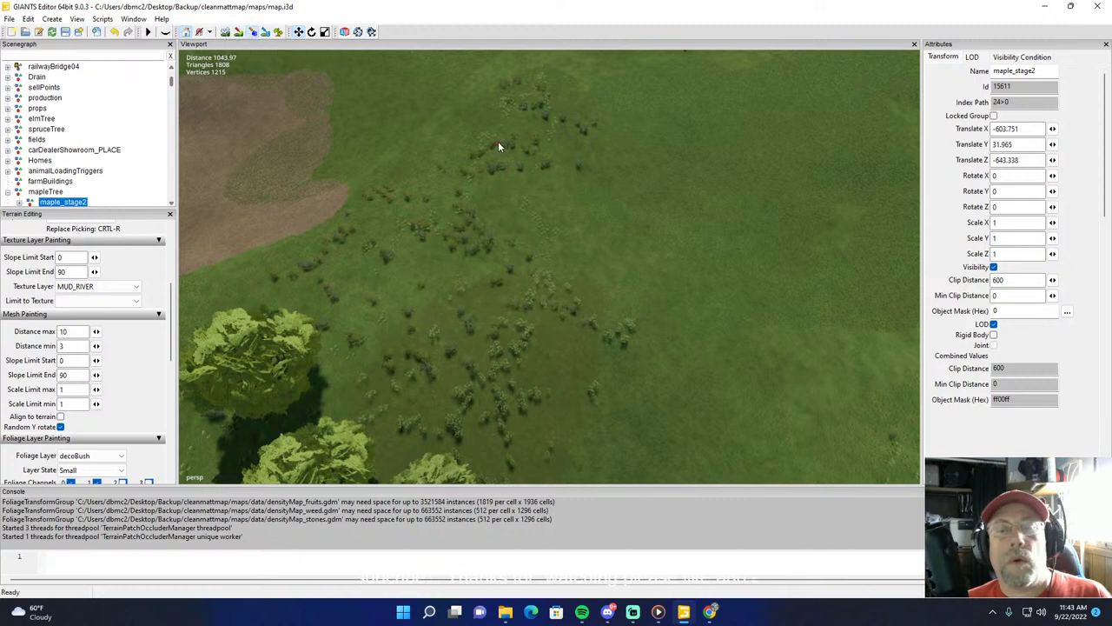
click(480, 168)
click(508, 300)
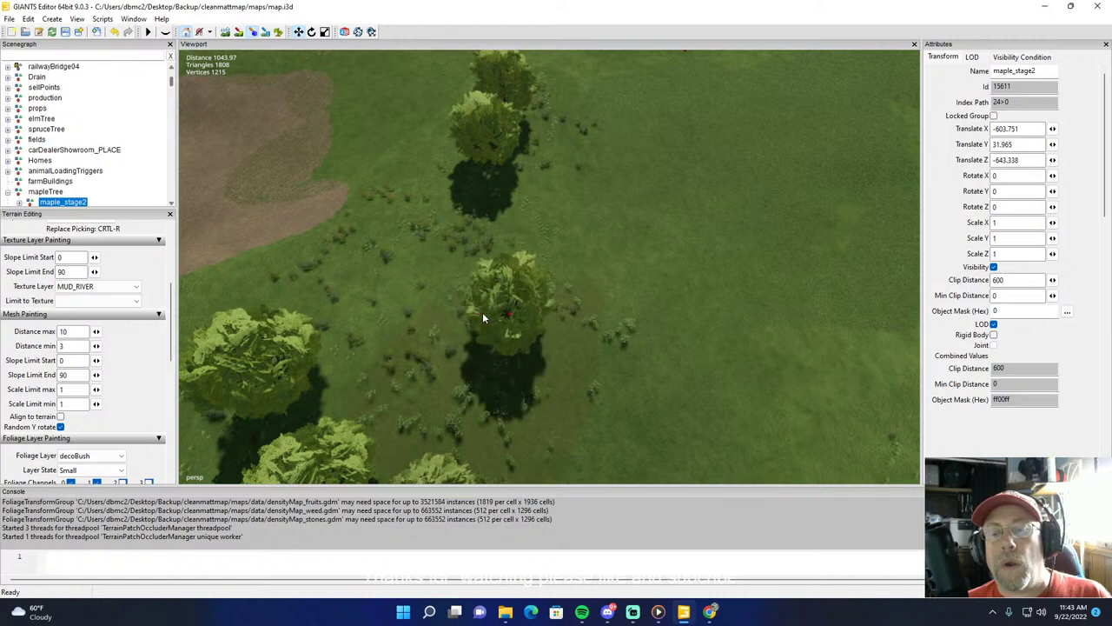
click(334, 302)
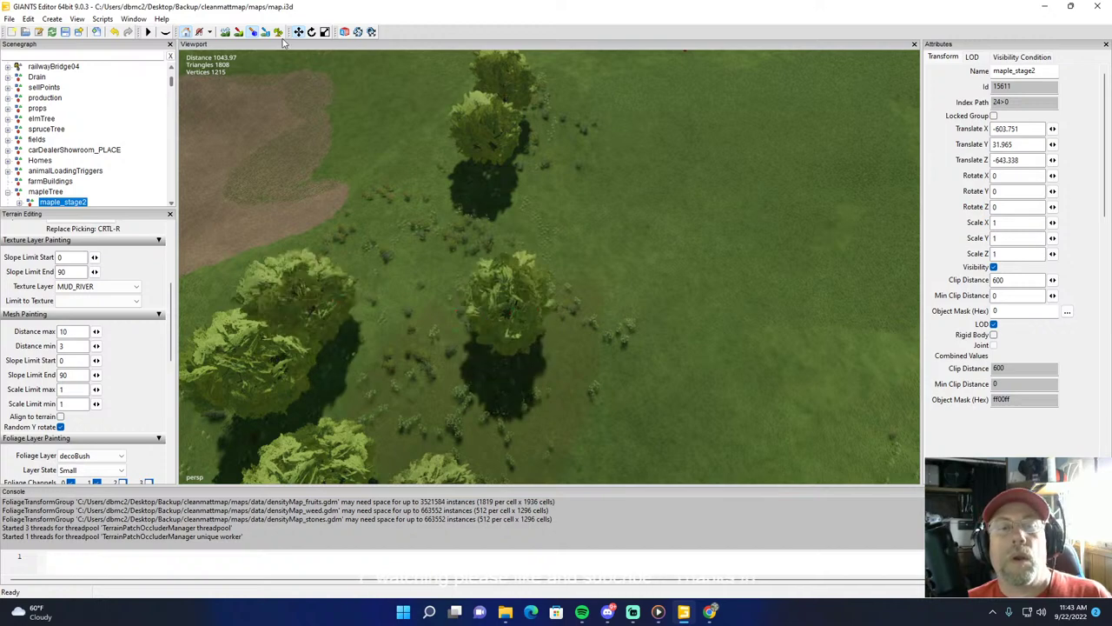
click(252, 33)
Step: Mesh-paint maple_stage2 trees around the curved ring of bushes and foliage beyond the end of the bare soil beach
alt+drag(321, 61, 405, 83)
middle_drag(405, 83, 450, 183)
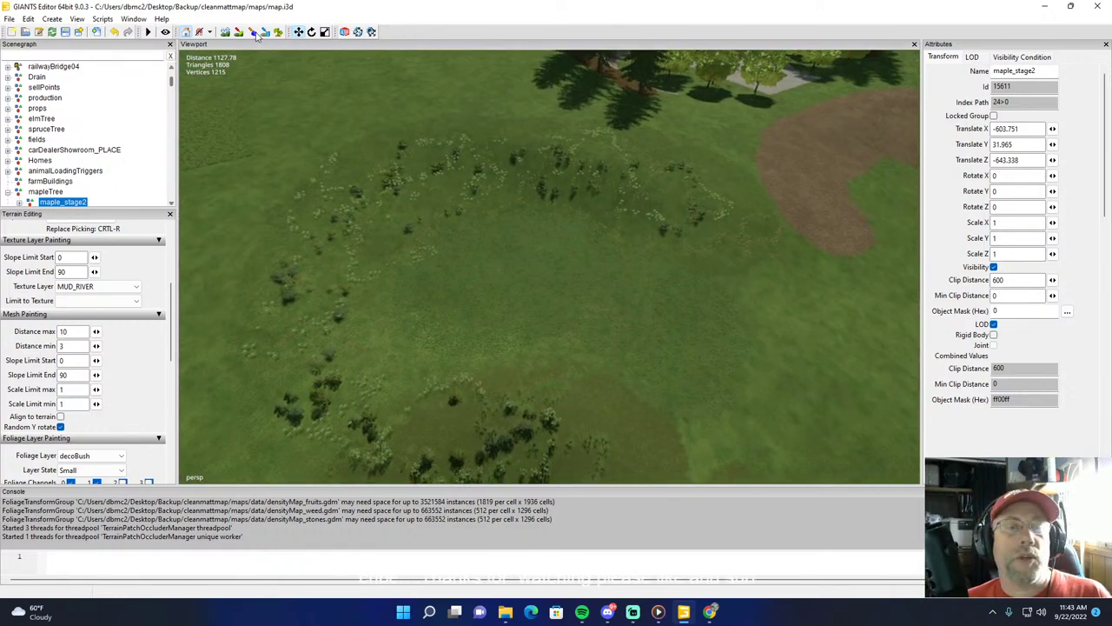
mouse_move(711, 220)
mouse_down()
mouse_move(697, 187)
mouse_move(396, 174)
mouse_up()
click(396, 178)
click(293, 245)
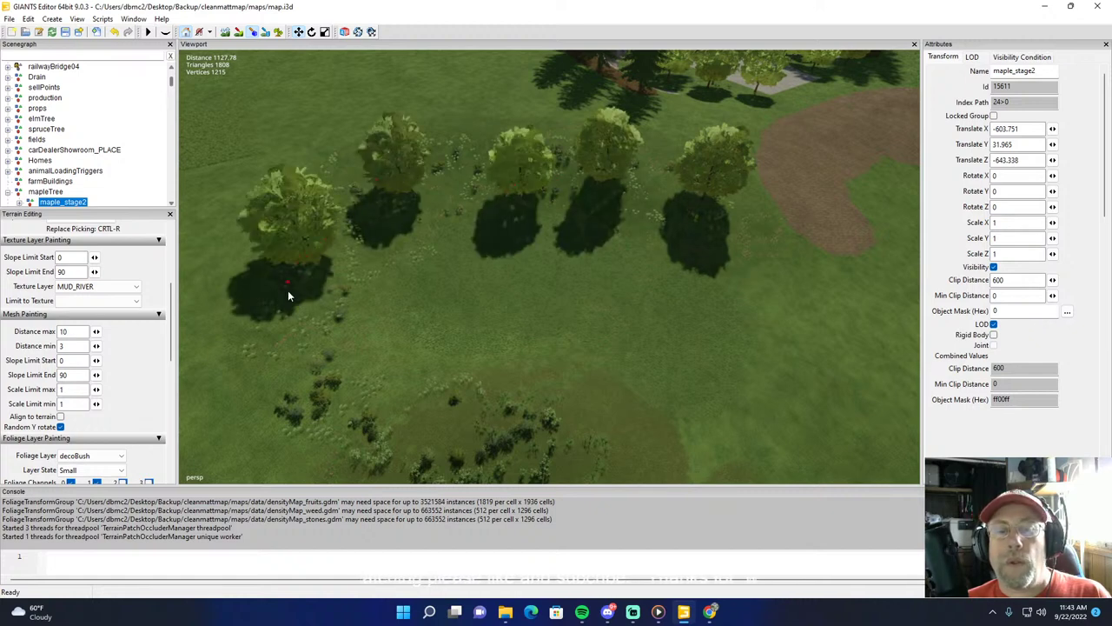
click(233, 329)
click(395, 465)
click(621, 452)
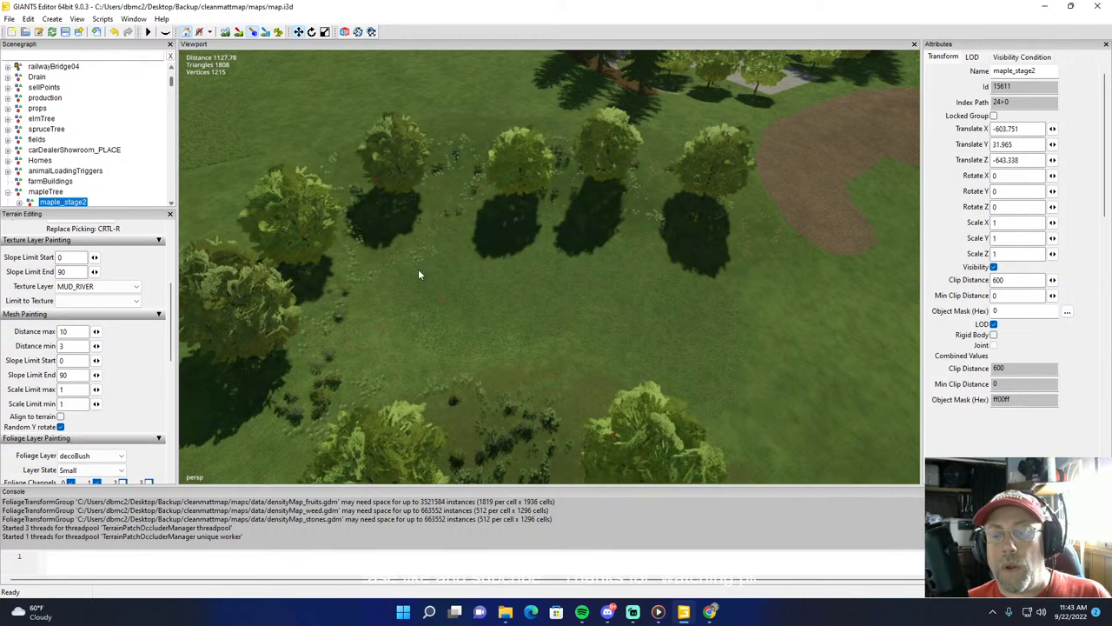
click(256, 34)
Step: Select a spruceVar01_stage03 tree from the existing stand and mesh-paint spruces between the maples along the curved foliage ring
alt+drag(317, 96, 422, 55)
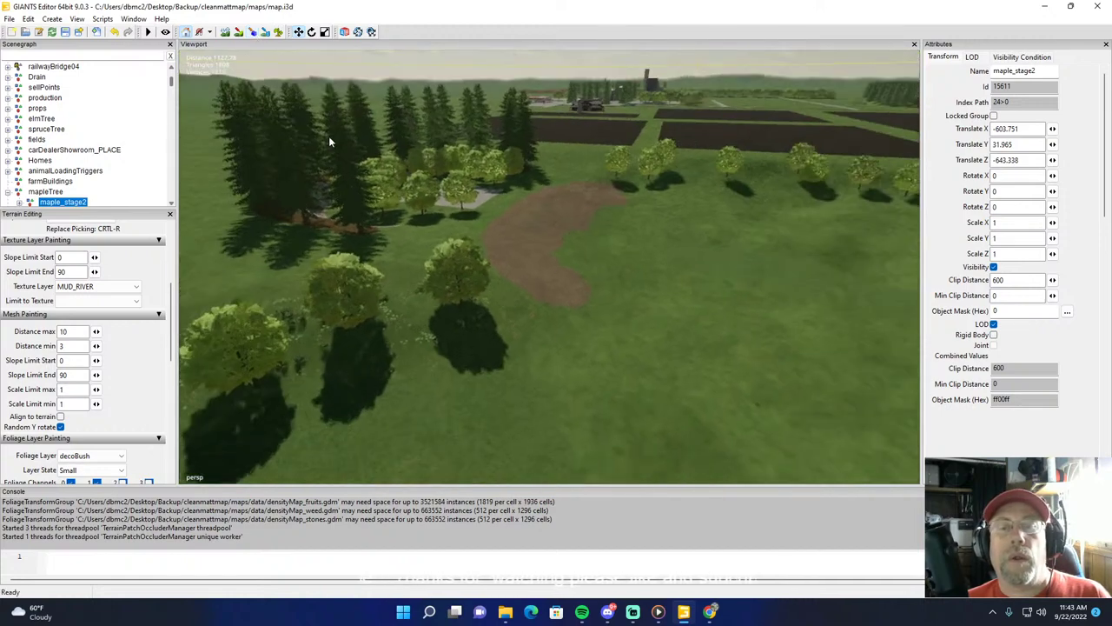
click(343, 159)
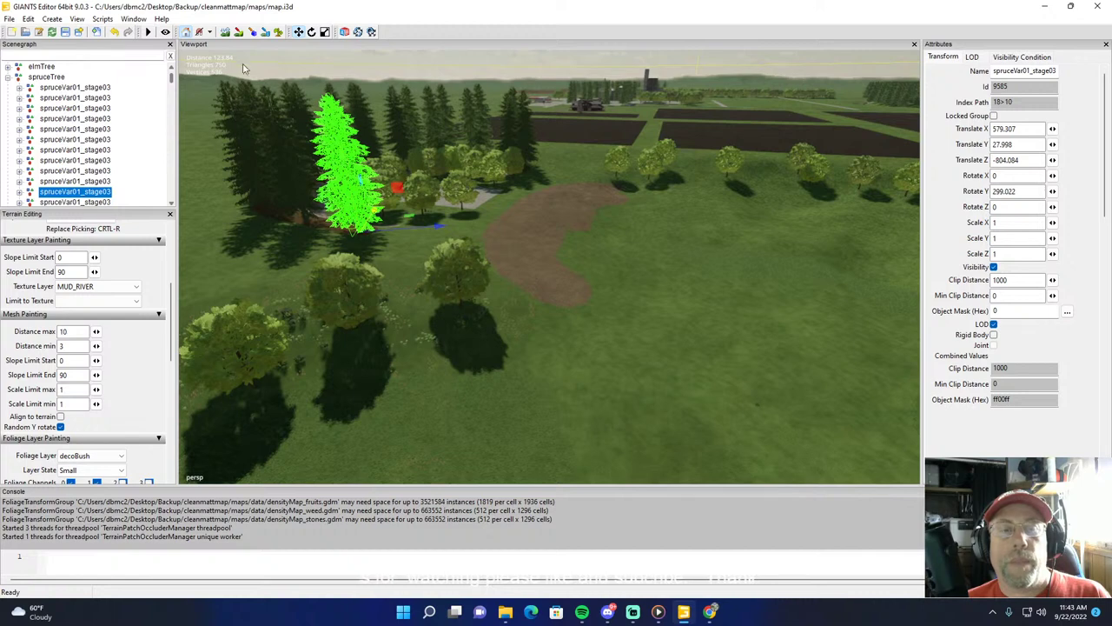
click(252, 33)
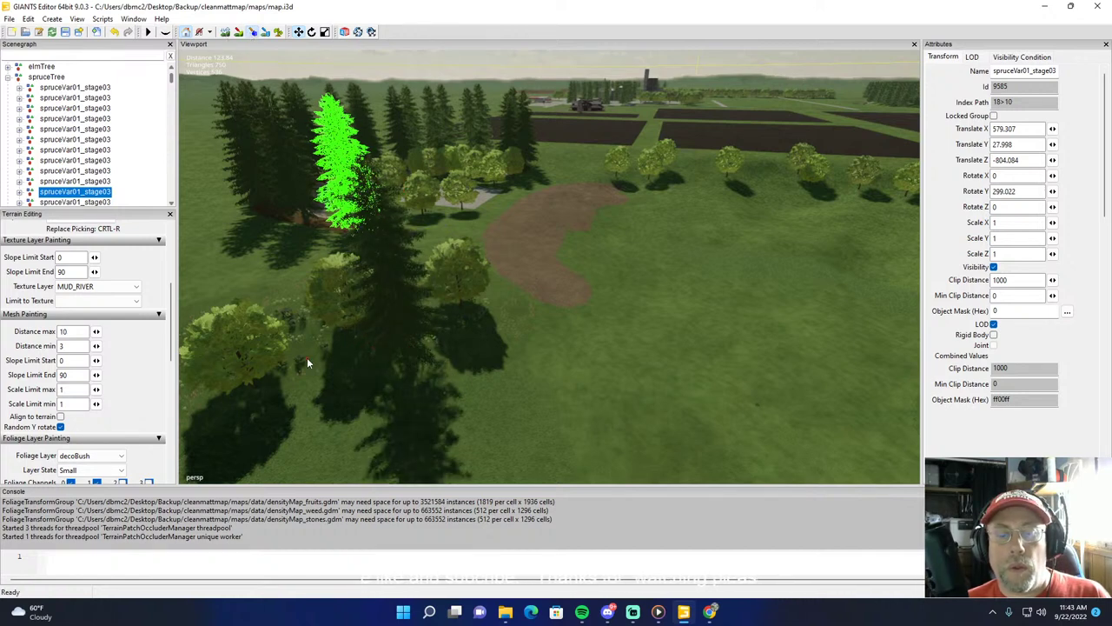
click(252, 33)
alt+drag(586, 196, 467, 210)
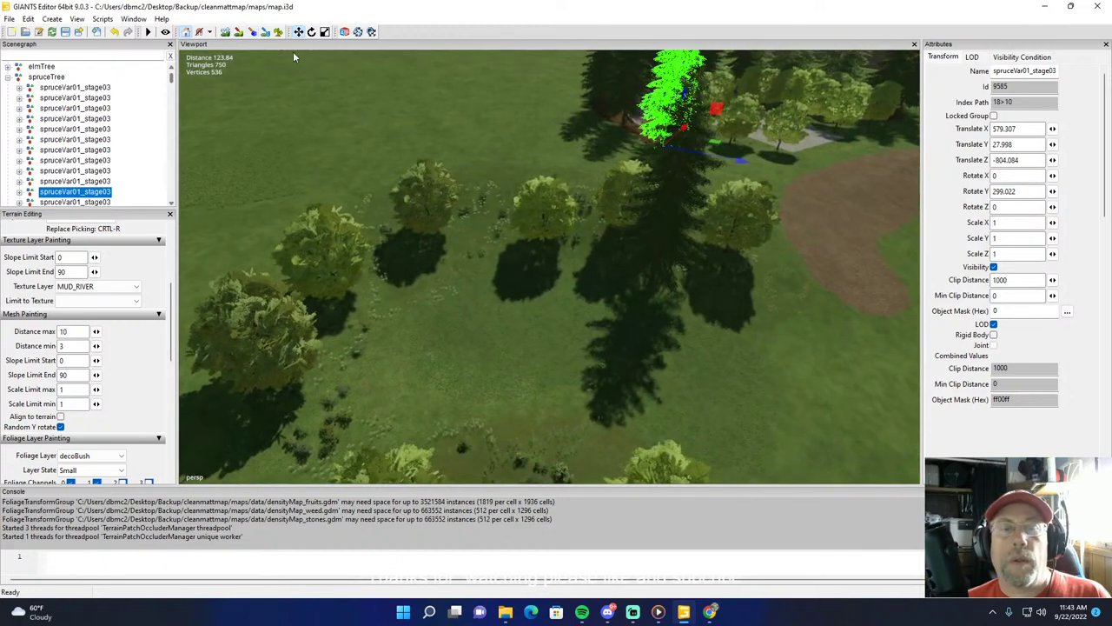
click(246, 32)
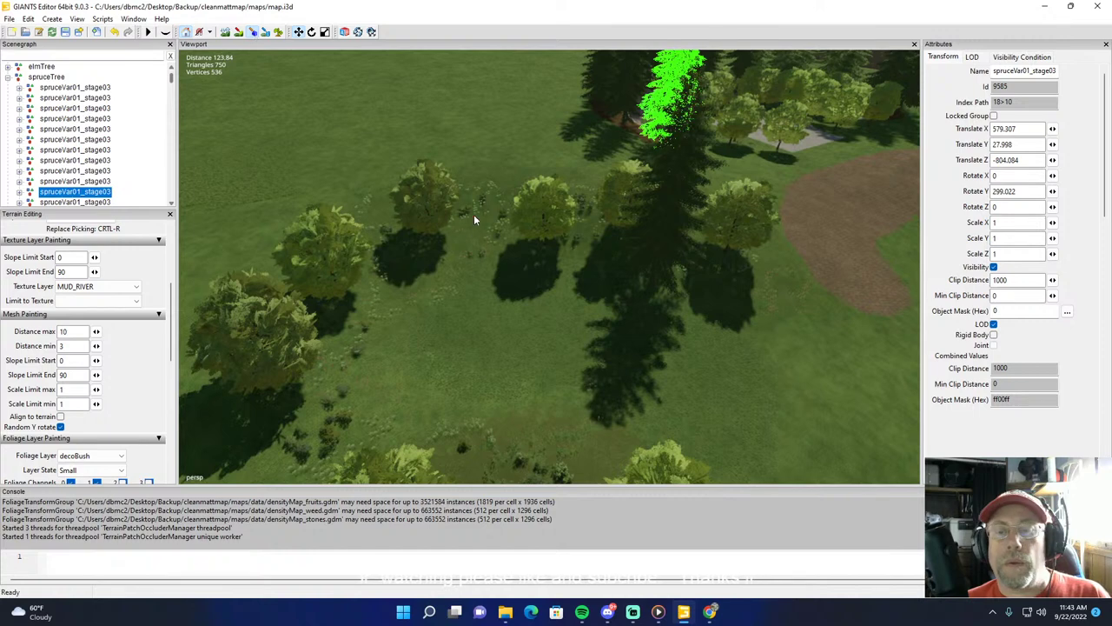
drag(472, 198, 485, 245)
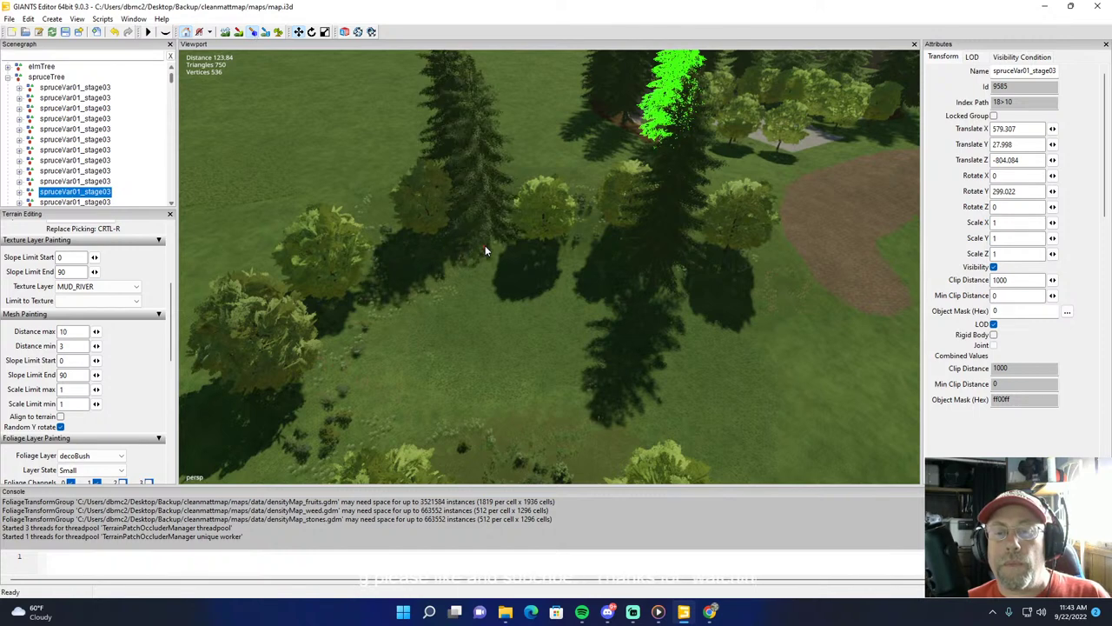
drag(379, 237, 306, 430)
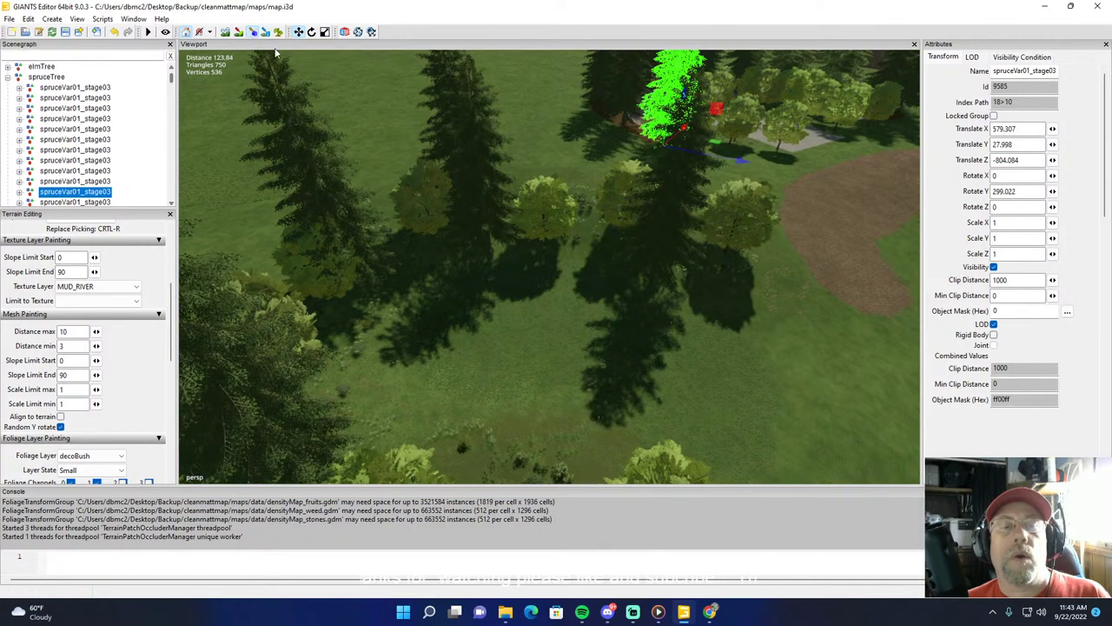
Step: Mesh-paint spruceVar01_stage03 trees between and beside the two maples on the muddy bush patch near the bare soil
alt+drag(466, 139, 612, 266)
click(251, 32)
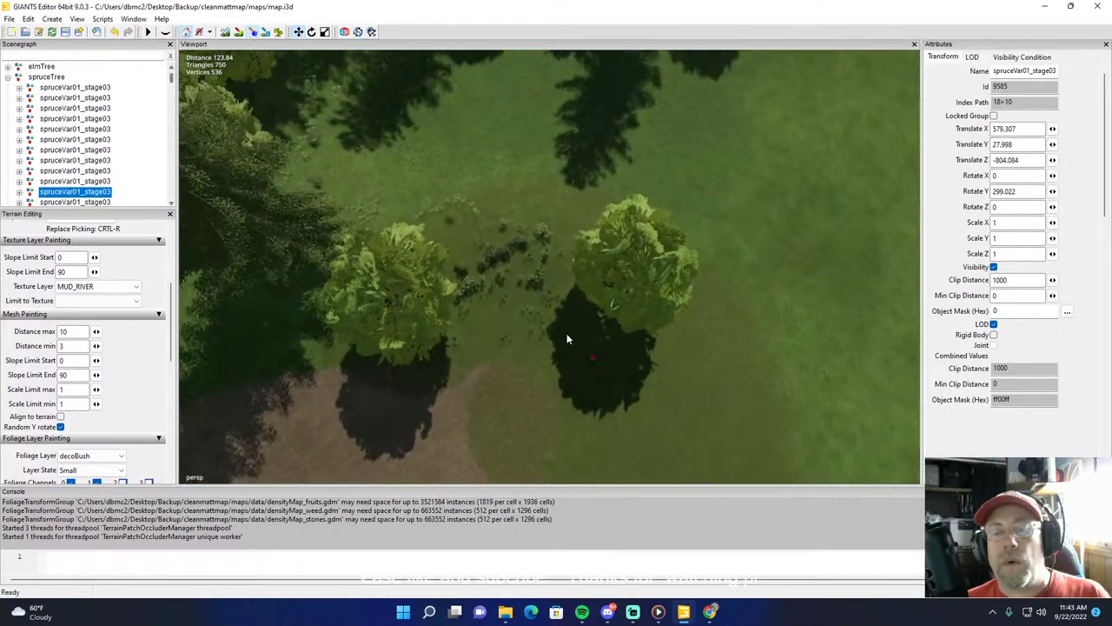
mouse_move(509, 259)
mouse_down()
mouse_move(539, 307)
mouse_move(651, 362)
mouse_up()
click(710, 318)
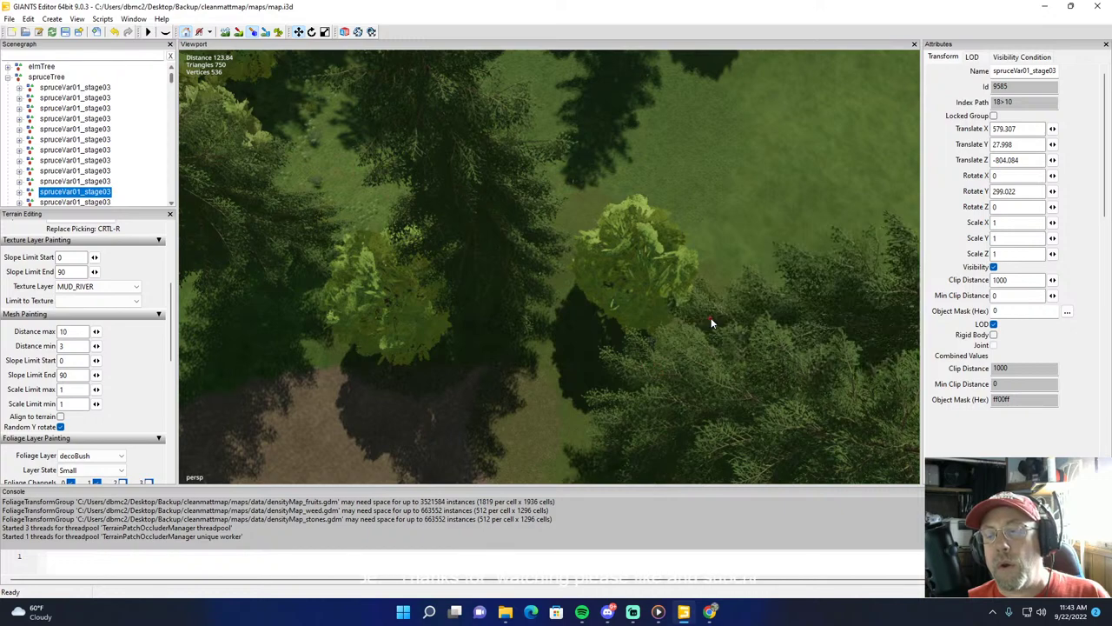
click(253, 32)
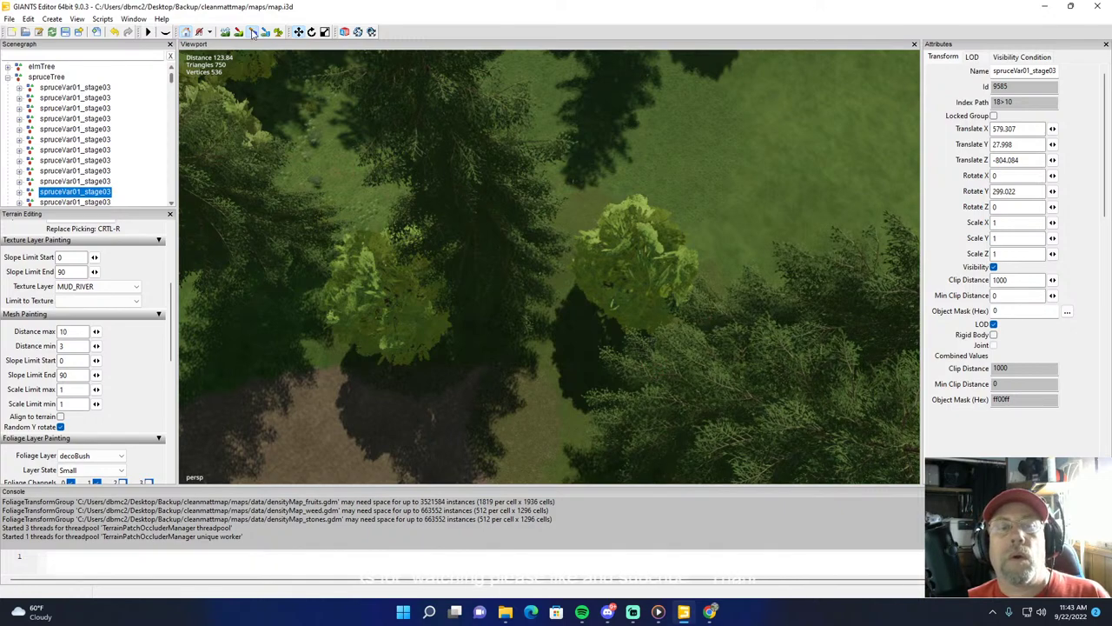
Step: Mesh-paint a row of spruceVar01_stage03 trees through the maples and bushes bordering the bare soil beach
mouse_move(286, 71)
alt+mouse_down()
mouse_move(591, 78)
mouse_move(681, 39)
mouse_move(612, 63)
alt+mouse_up()
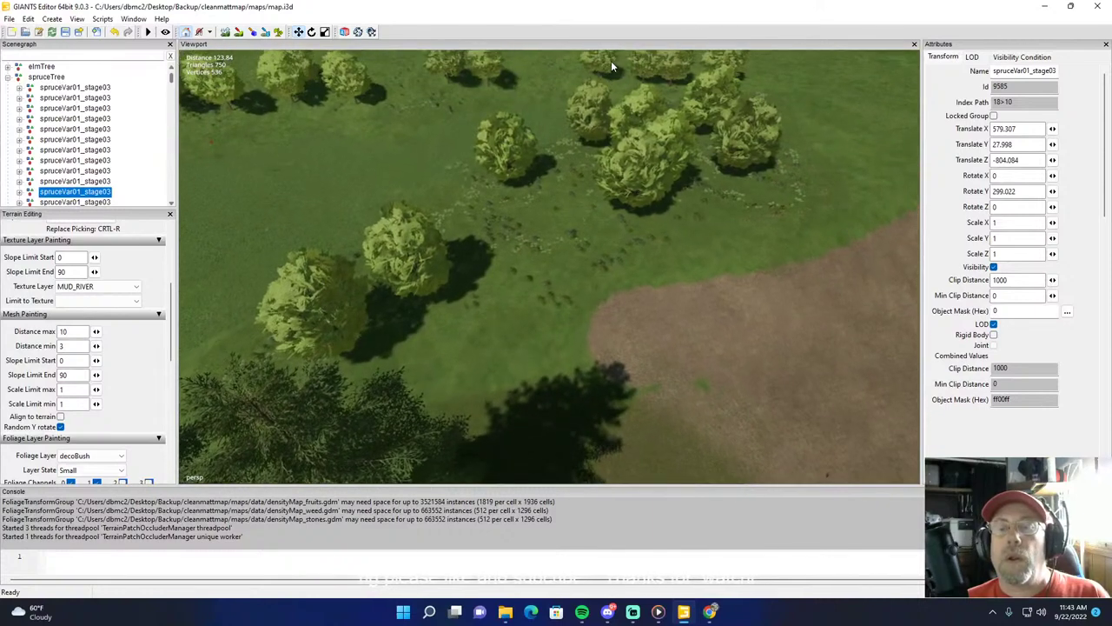
click(254, 32)
mouse_move(415, 356)
mouse_down()
mouse_move(520, 345)
mouse_move(564, 281)
mouse_move(724, 214)
mouse_move(571, 164)
mouse_move(547, 116)
mouse_up()
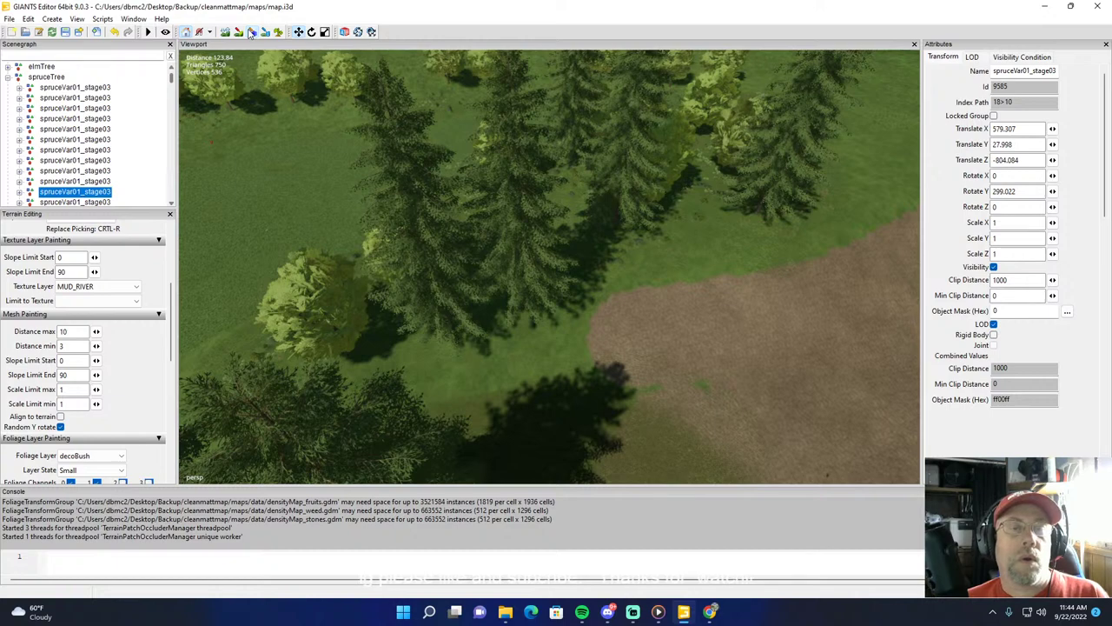
Step: Mesh-paint spruceVar01_stage03 trees between the maples around the curved foliage band at the pond's end
alt+drag(585, 287, 568, 193)
right_drag(567, 197, 741, 240)
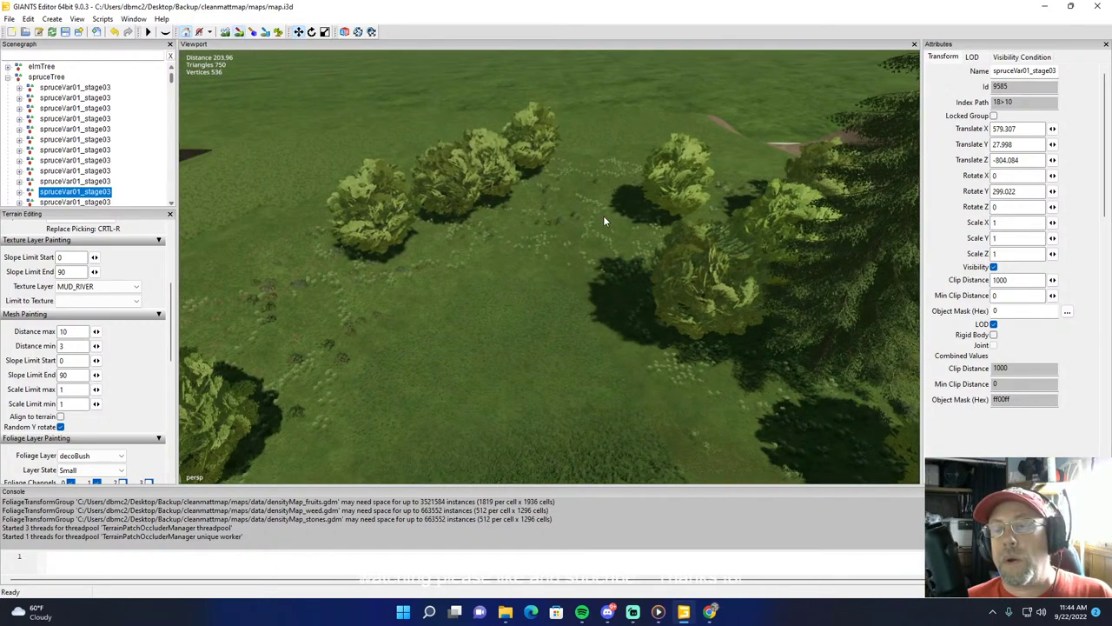
click(253, 31)
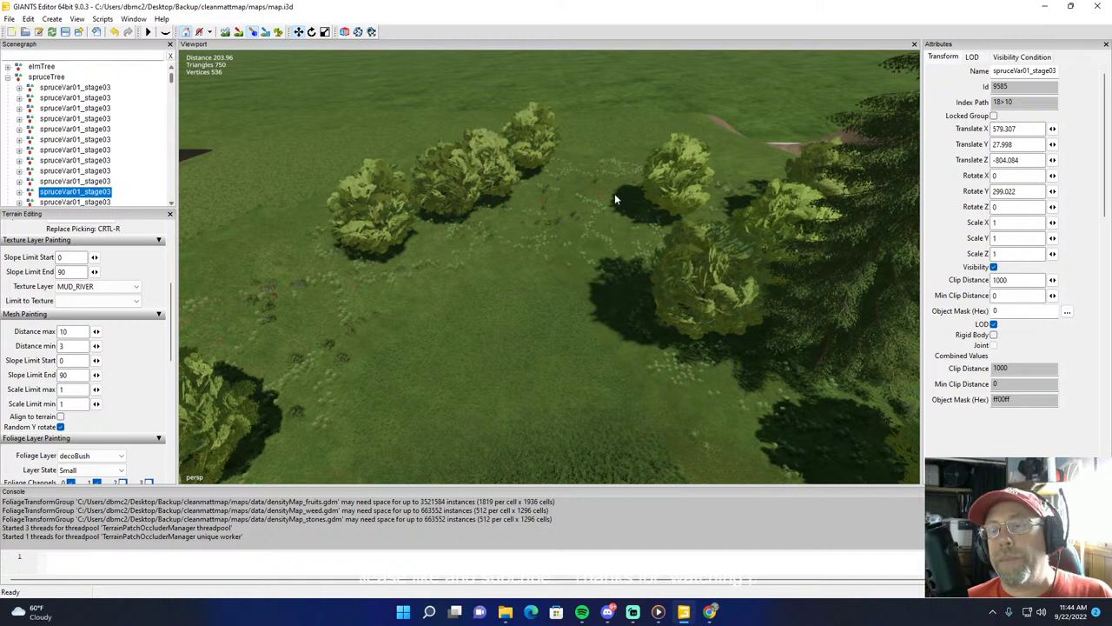
mouse_move(581, 174)
mouse_down()
mouse_move(586, 243)
mouse_move(487, 243)
mouse_move(403, 276)
mouse_up()
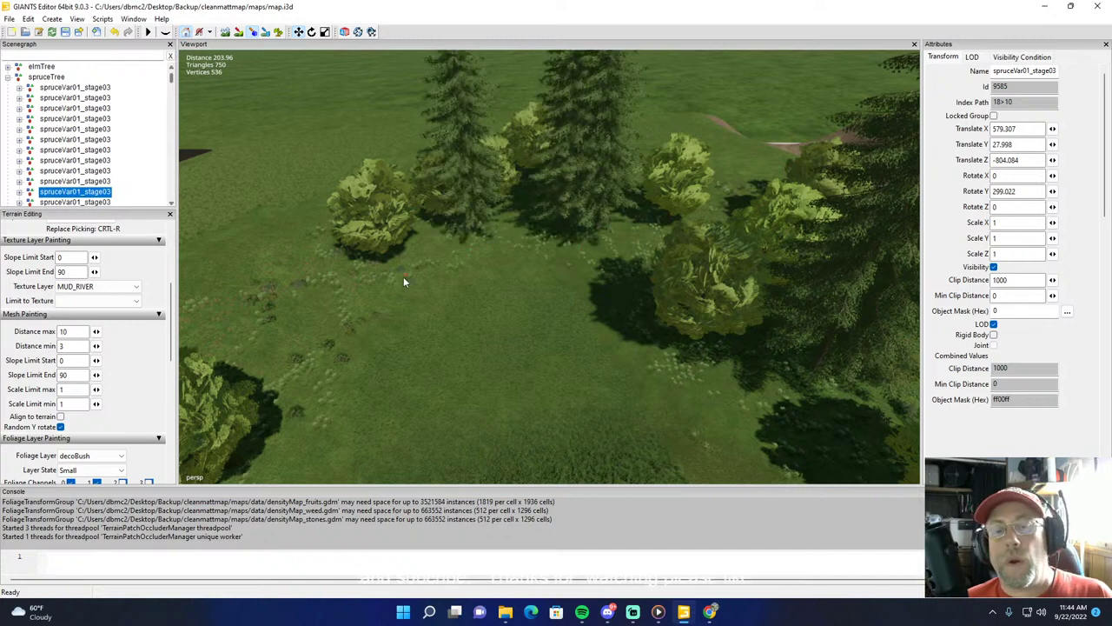
click(382, 278)
click(287, 314)
click(285, 372)
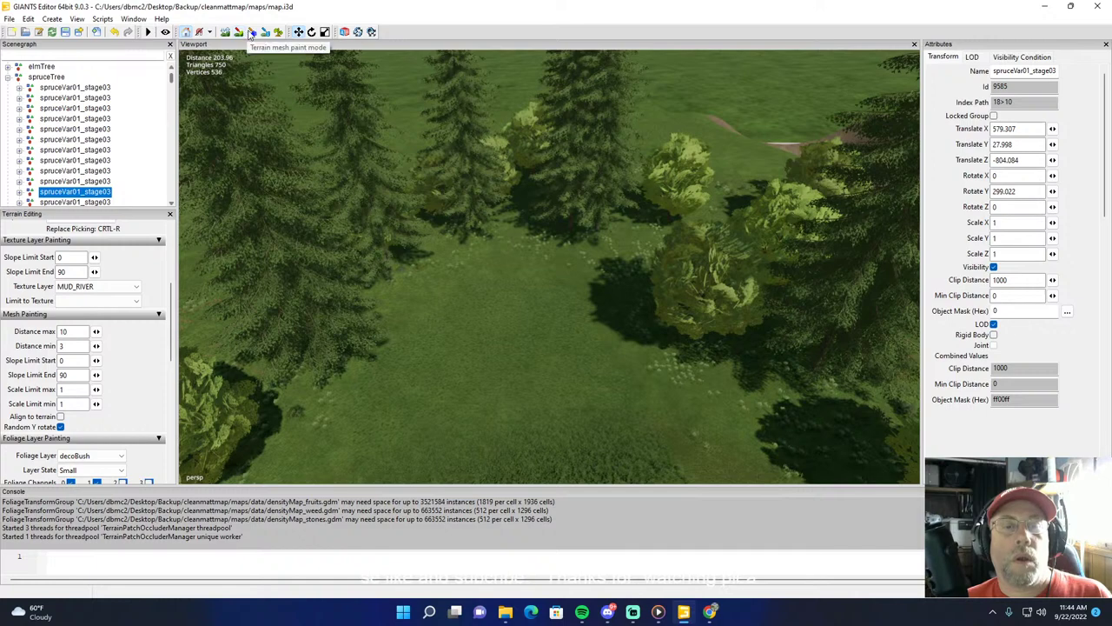
Step: Mesh-paint spruceVar01_stage03 trees over the dense bush clump between the maples on the river-mud patch
alt+drag(351, 80, 171, 114)
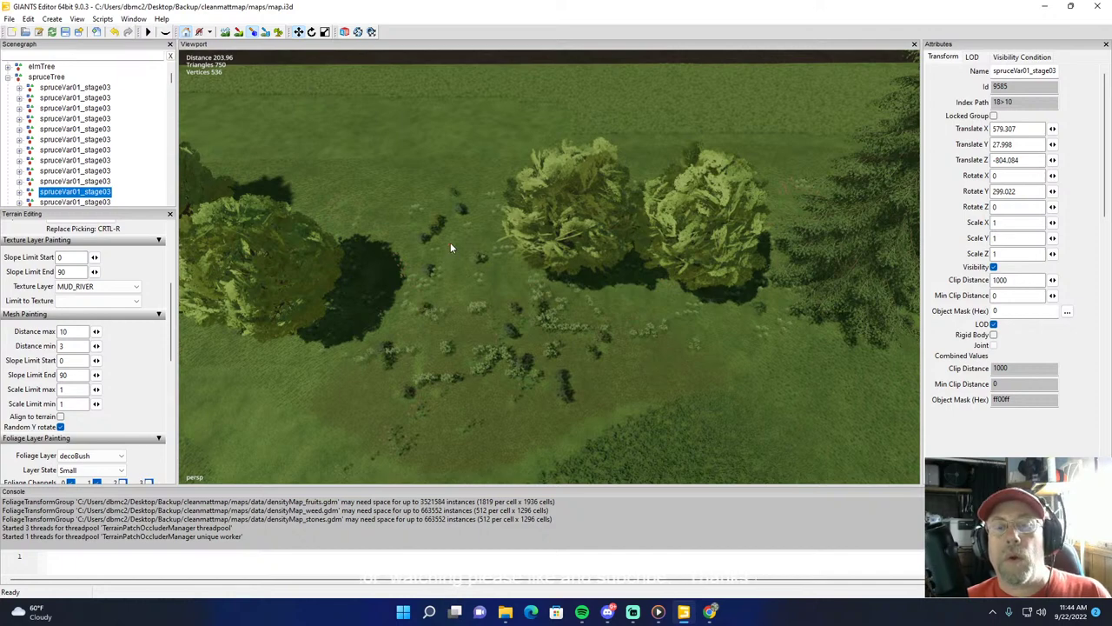
mouse_move(456, 224)
mouse_down()
mouse_move(425, 251)
mouse_move(518, 318)
mouse_up()
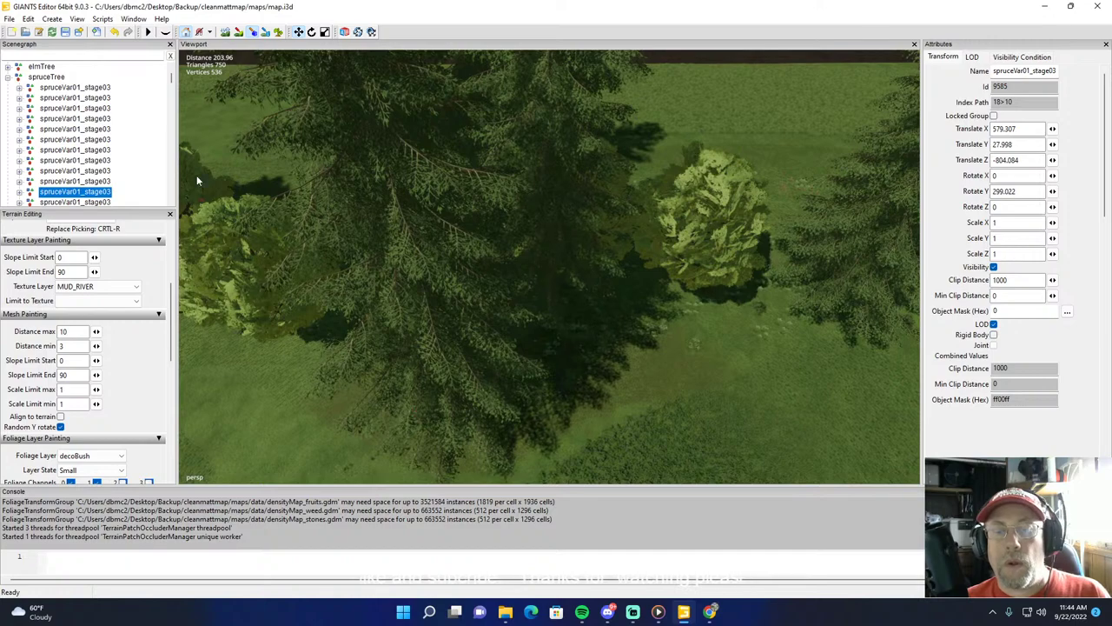
click(254, 32)
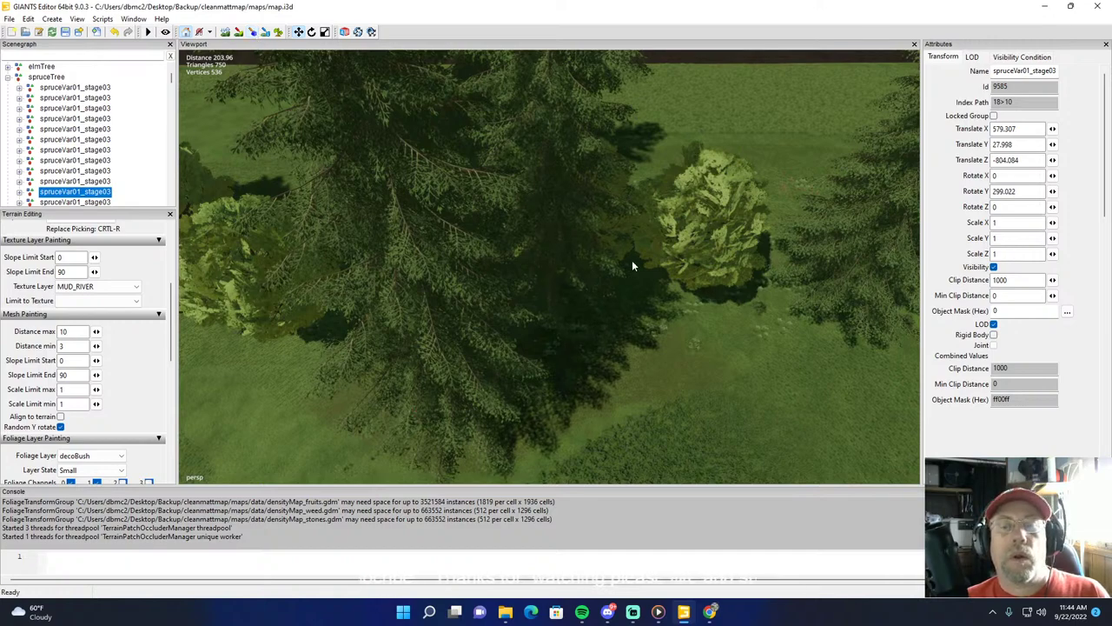
Step: Mesh-paint spruceVar01_stage03 trees in the gaps between the maples on the bank beside the dark plowed field
alt+middle_drag(632, 259, 720, 269)
right_drag(719, 276, 460, 189)
alt+drag(533, 249, 319, 231)
right_drag(319, 231, 519, 243)
alt+drag(694, 324, 418, 210)
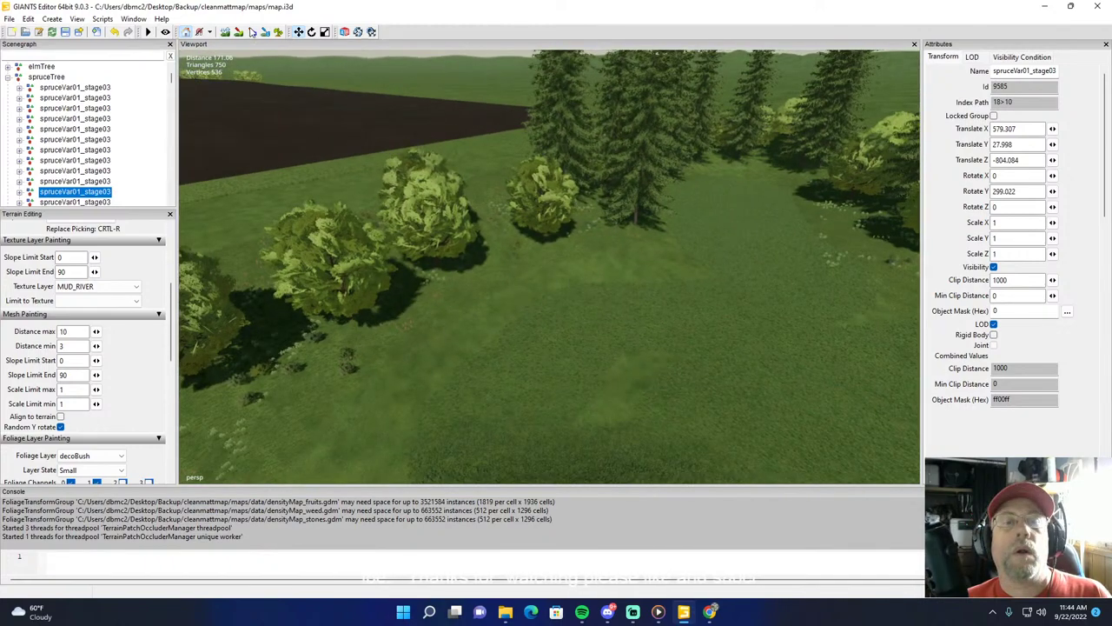
click(503, 233)
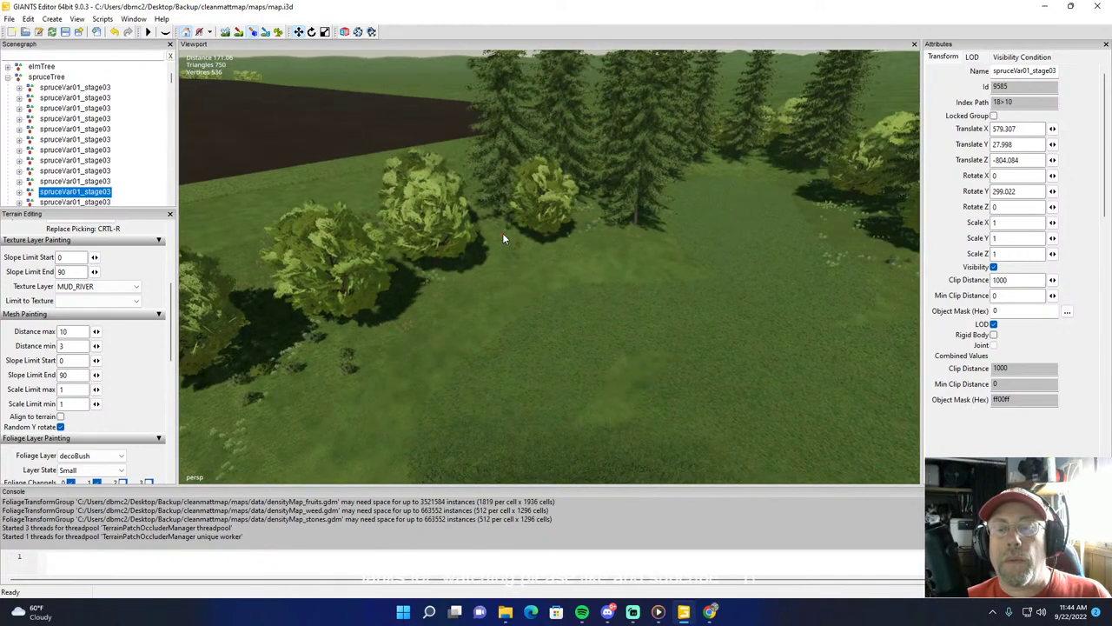
click(432, 295)
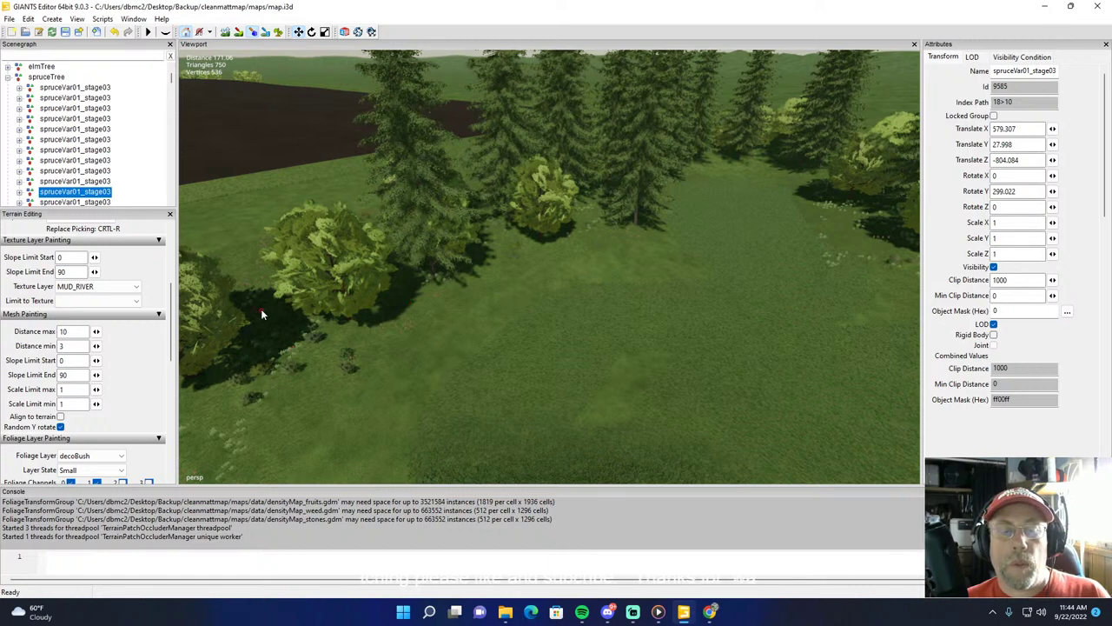
key(ctrl+r)
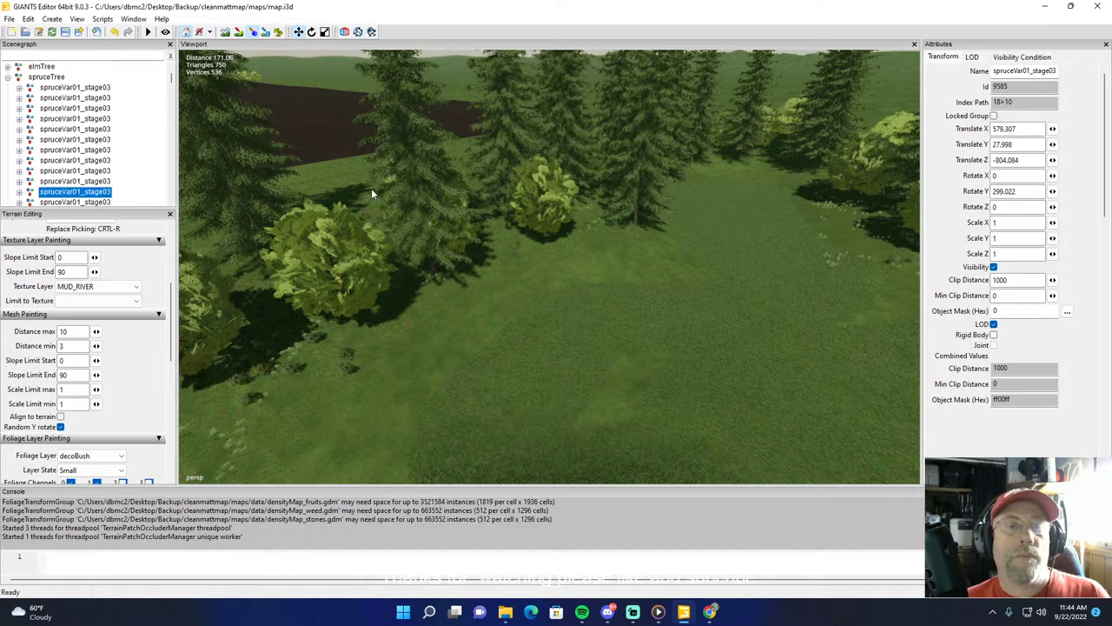
Step: Mesh-paint more spruceVar01_stage03 trees farther along the maple row parallel to the plowed field's edge
alt+drag(371, 187, 257, 200)
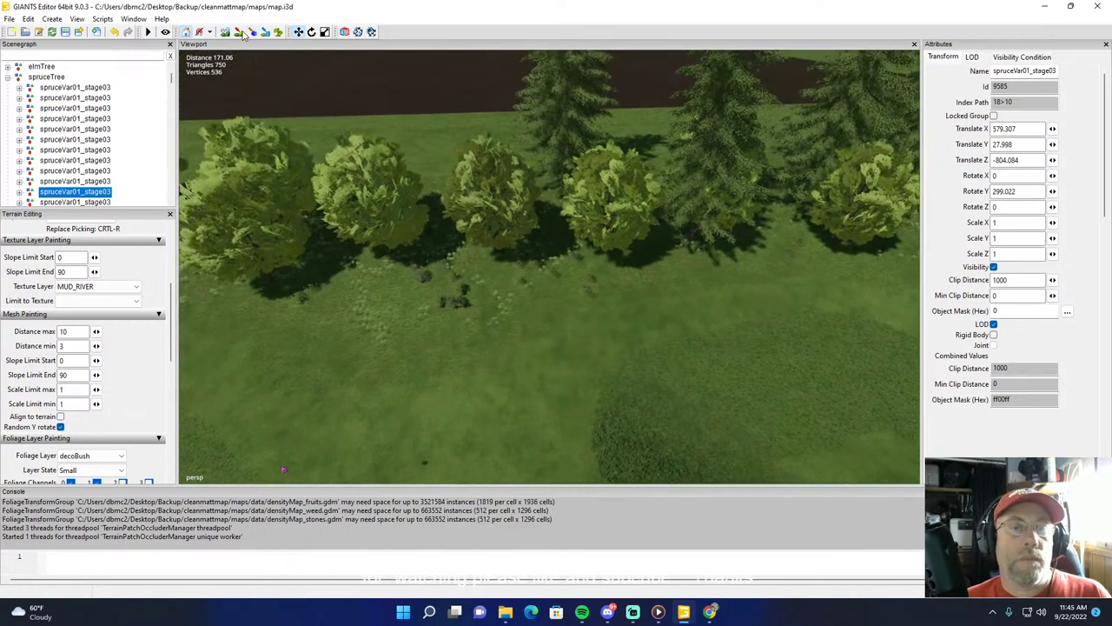
key(ctrl+r)
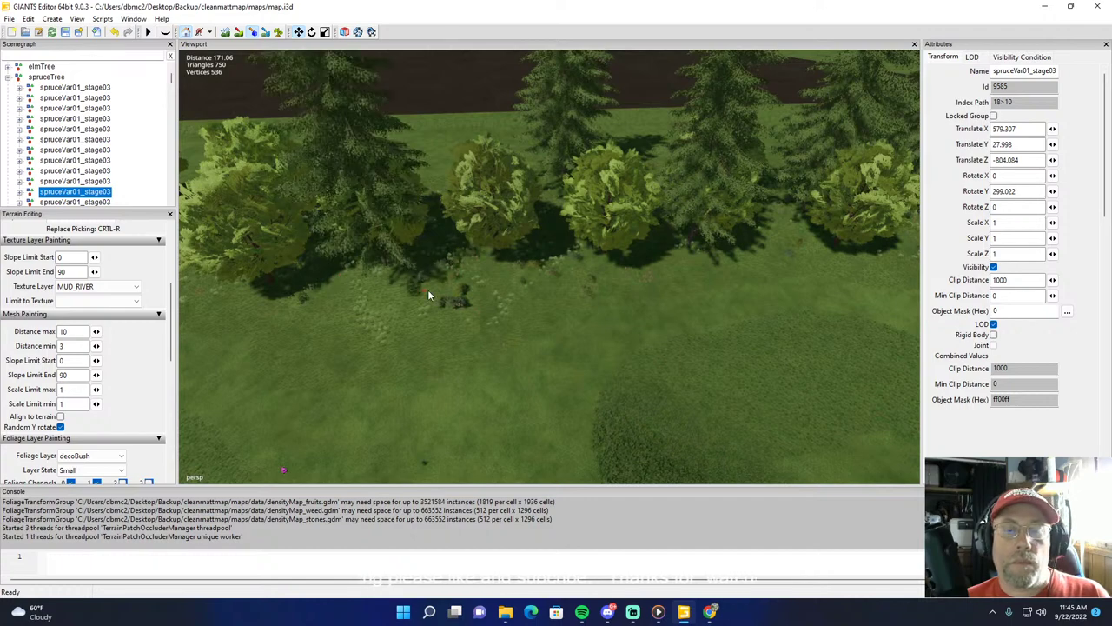
key(ctrl+r)
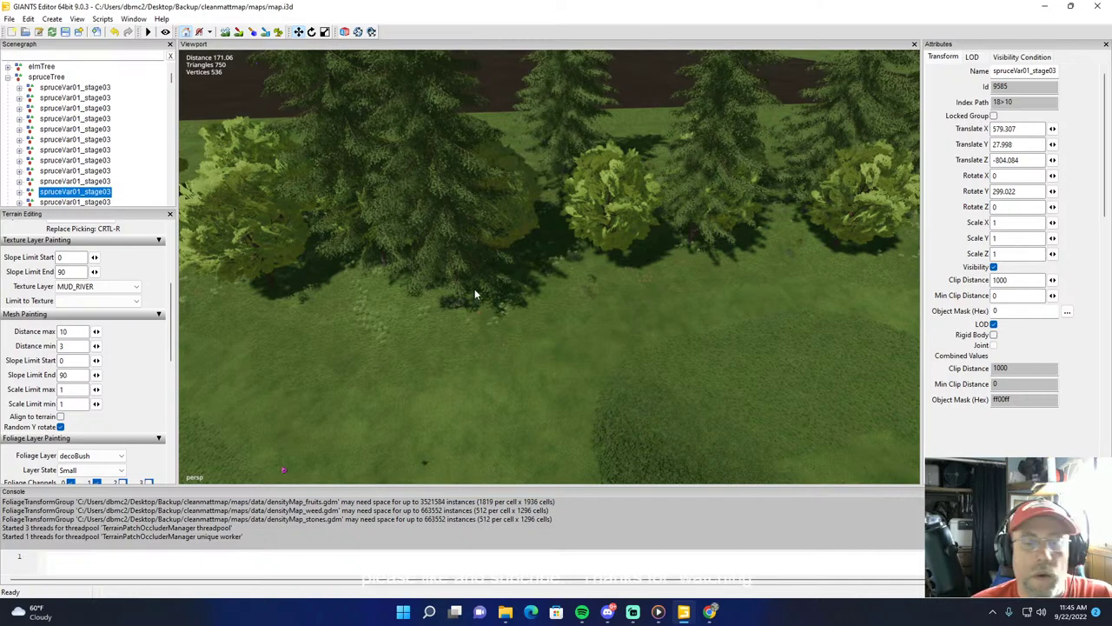
Step: Mesh-paint a cluster of spruceVar01_stage03 trees over the bushes where the maple-lined bank curves
alt+drag(474, 288, 333, 273)
right_drag(332, 272, 260, 136)
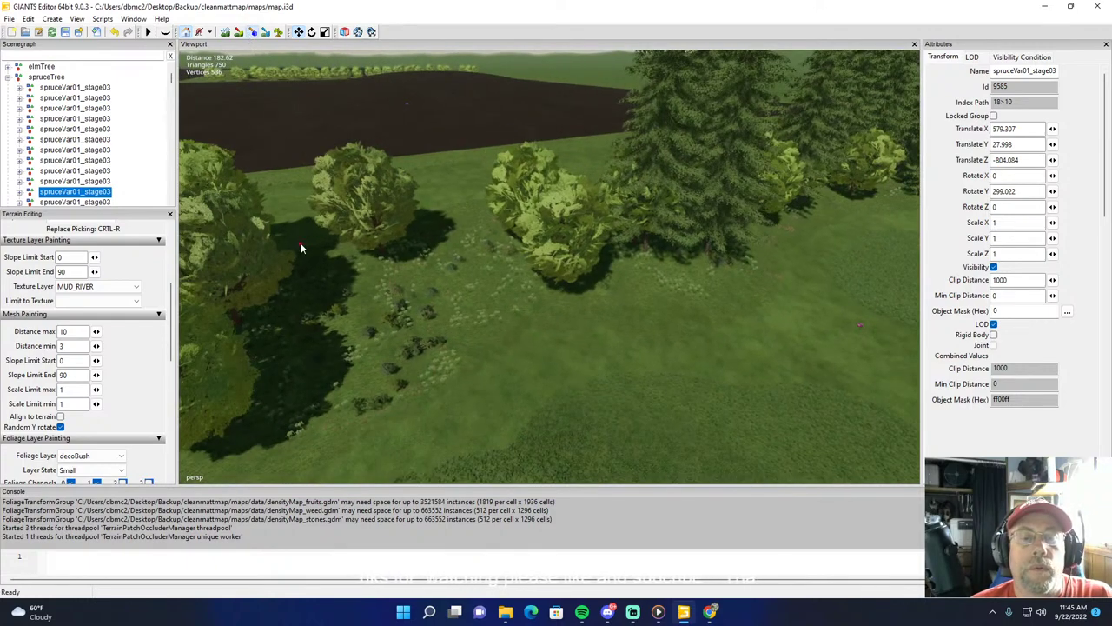
click(370, 292)
click(452, 311)
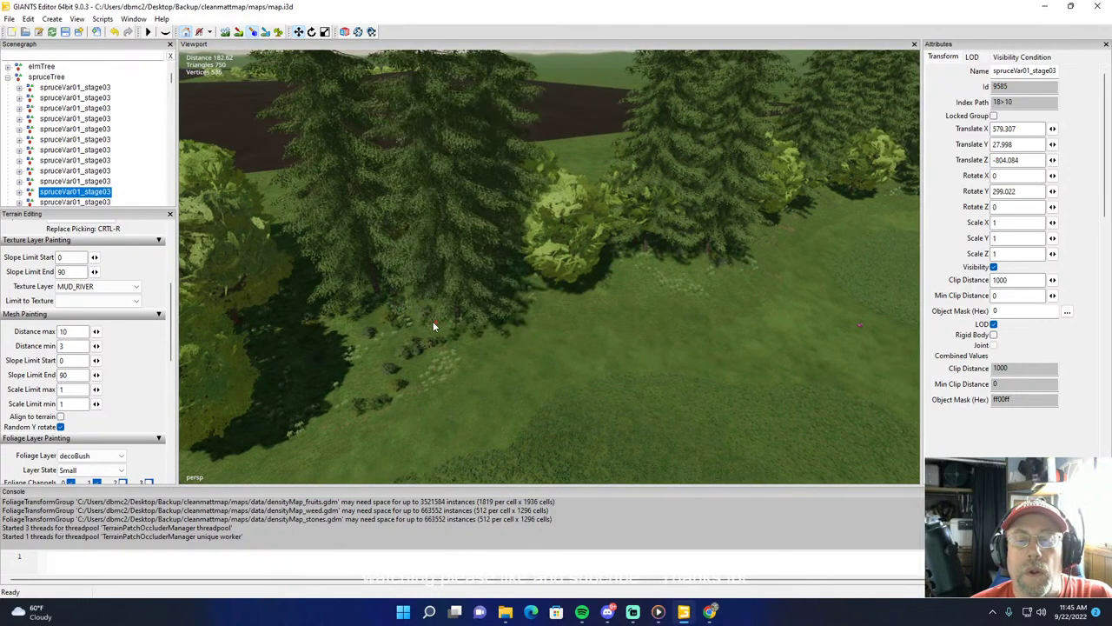
click(327, 391)
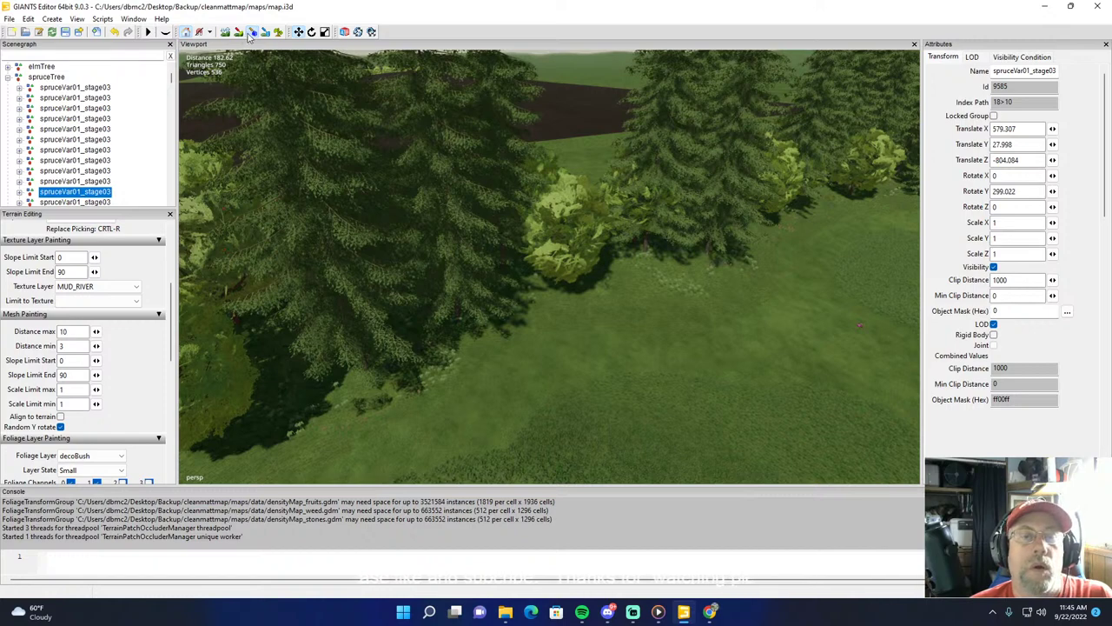
Step: Mesh-paint spruceVar01_stage03 trees among the maples and bushes near the grassy corner between the plowed fields
scroll(365, 201, down, 5)
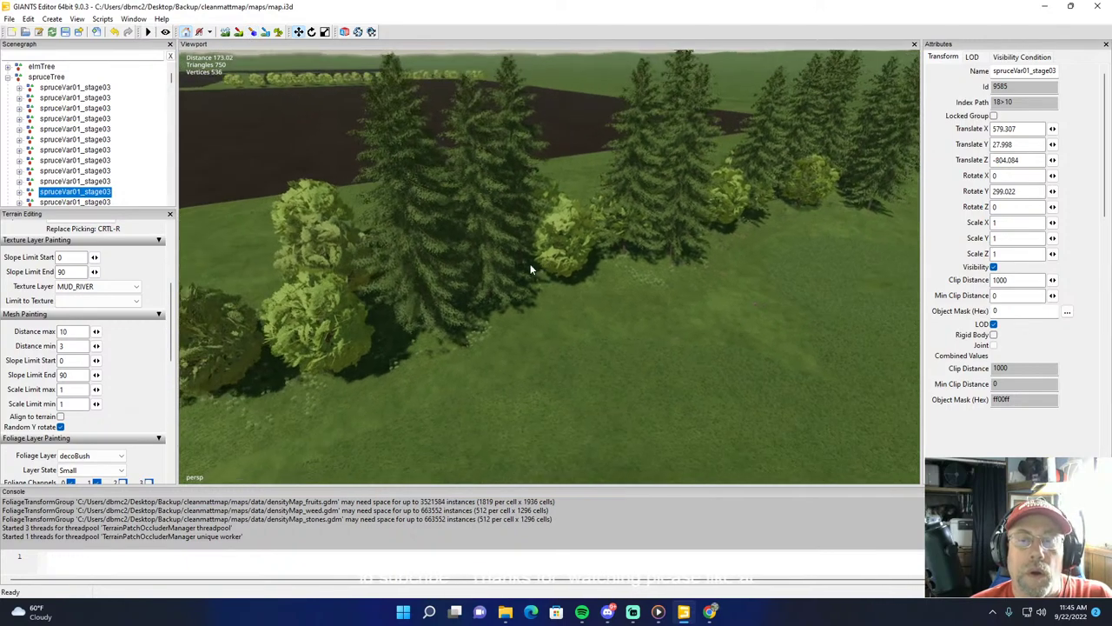
alt+drag(530, 269, 328, 167)
scroll(365, 237, up, 3)
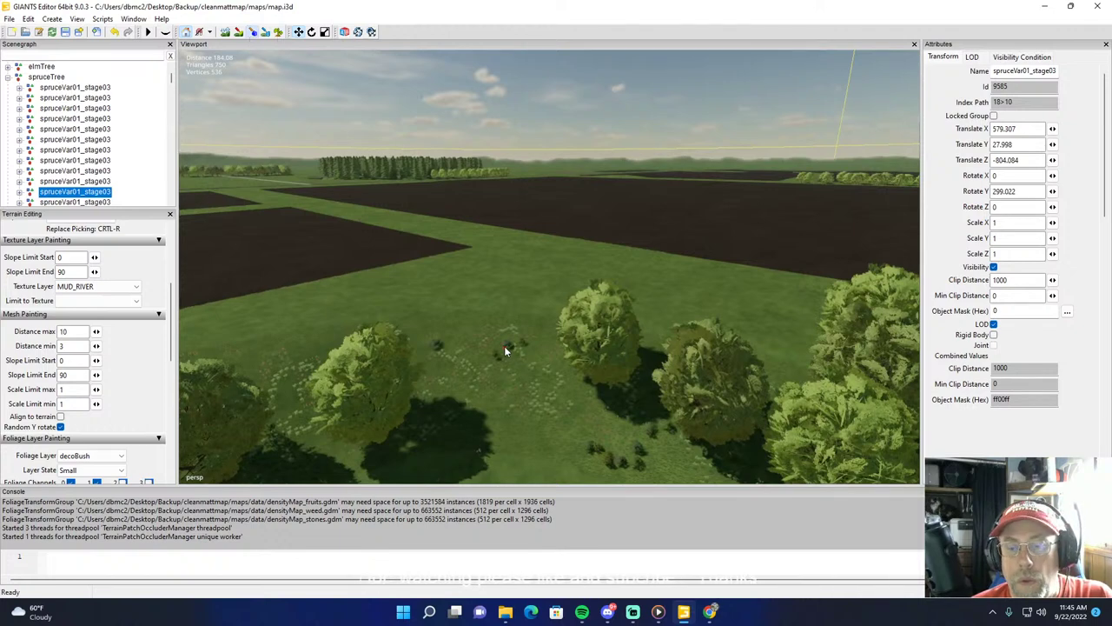
mouse_move(504, 351)
mouse_down()
mouse_move(489, 413)
mouse_move(549, 434)
mouse_up()
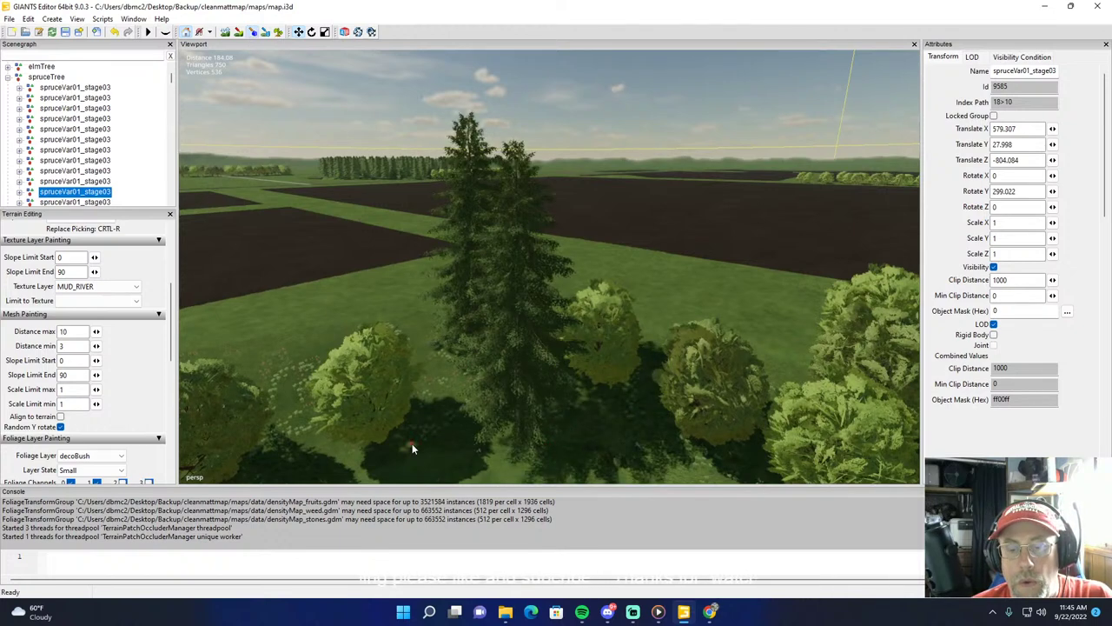
drag(291, 447, 296, 436)
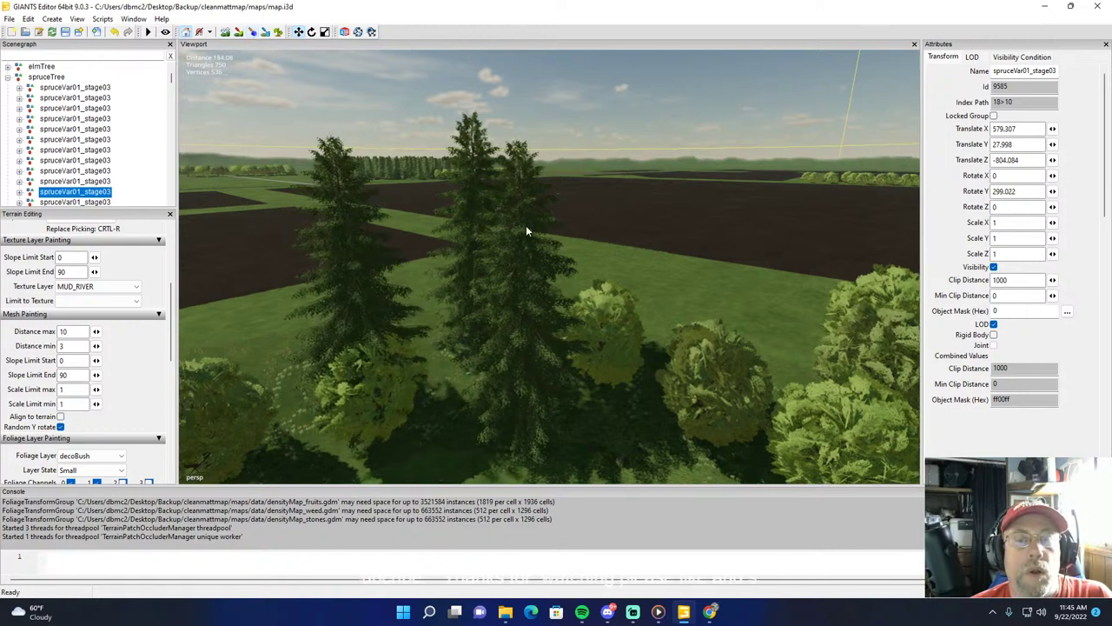
Step: Mesh-paint spruceVar01_stage03 trees through the bushes along the maple row facing the distant farm buildings, and end mesh painting
alt+drag(525, 226, 402, 245)
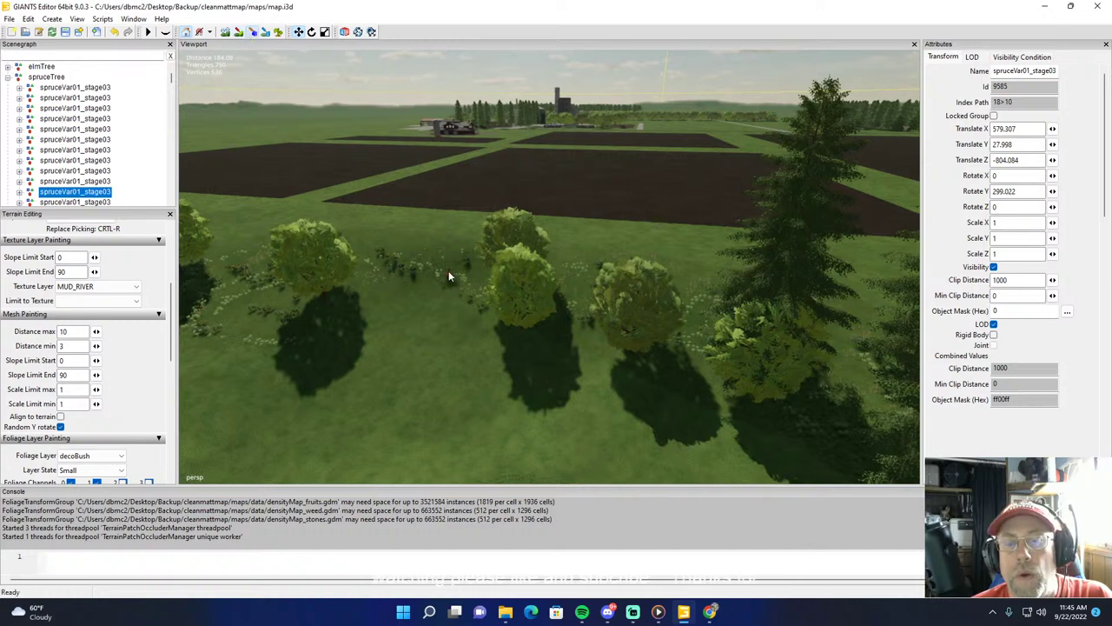
drag(448, 271, 371, 287)
drag(270, 292, 208, 311)
click(257, 32)
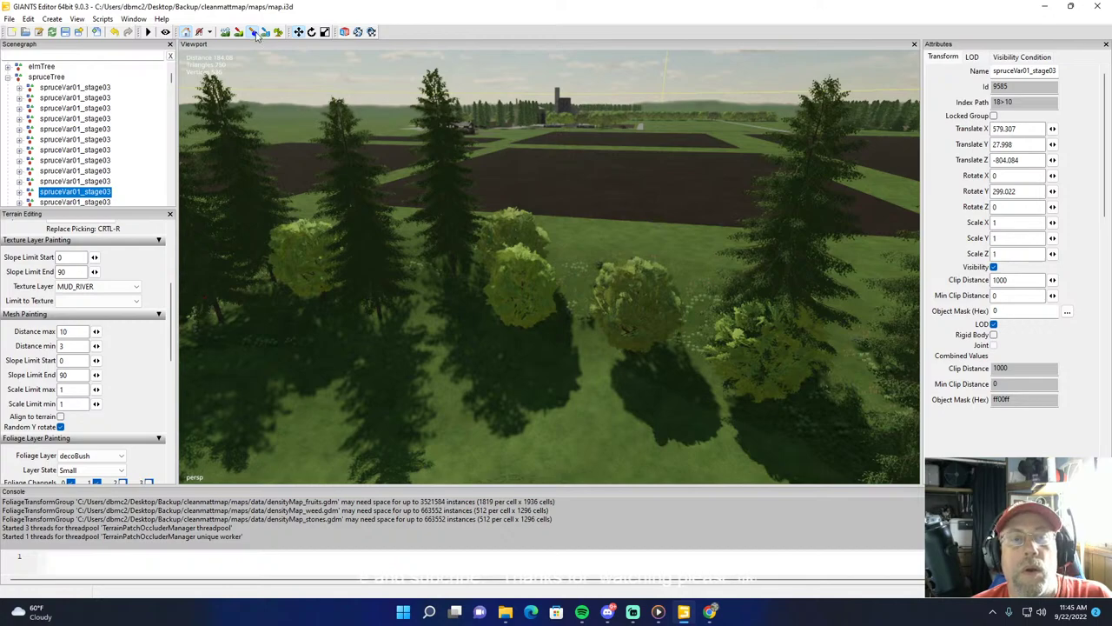
Step: Set the Translate Y of waterplanePond03 to 22.901 and clear the selection
mouse_move(372, 235)
alt+mouse_down()
mouse_move(345, 250)
mouse_move(293, 189)
mouse_move(664, 173)
mouse_move(824, 197)
mouse_move(923, 239)
alt+mouse_up()
scroll(293, 189, up, 3)
scroll(681, 322, down, 5)
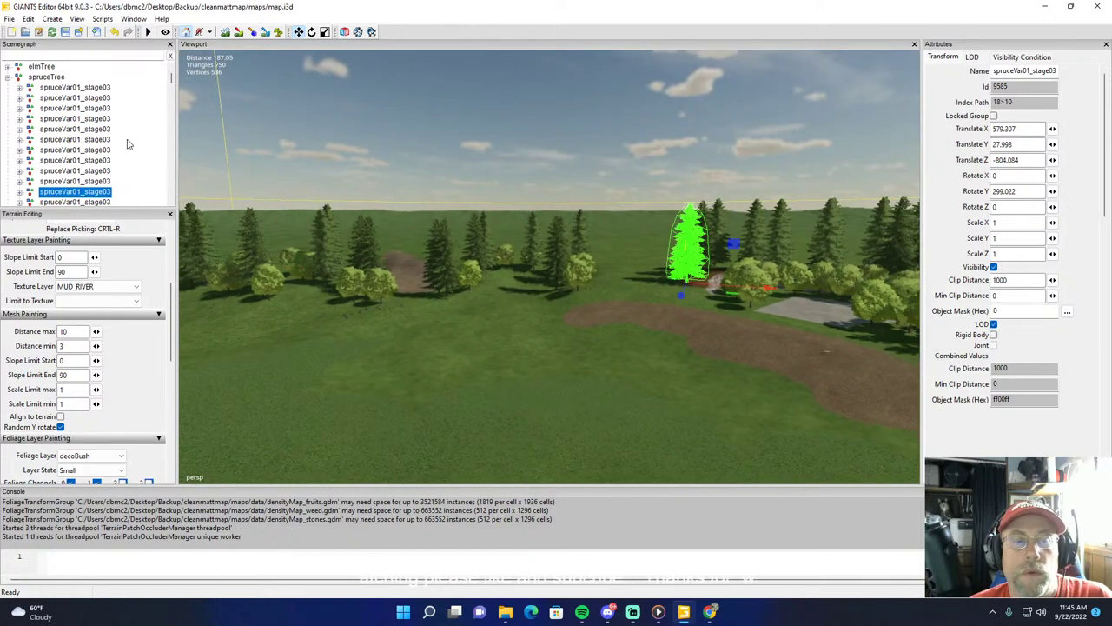
click(157, 143)
alt+drag(477, 231, 532, 201)
scroll(531, 200, up, 4)
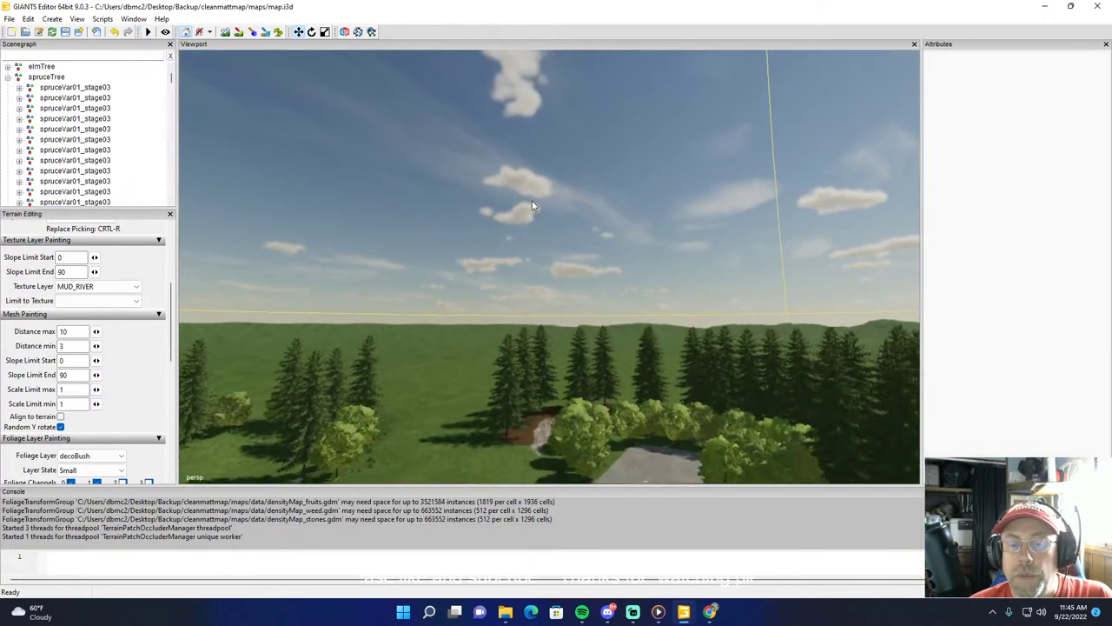
middle_drag(531, 205, 469, 291)
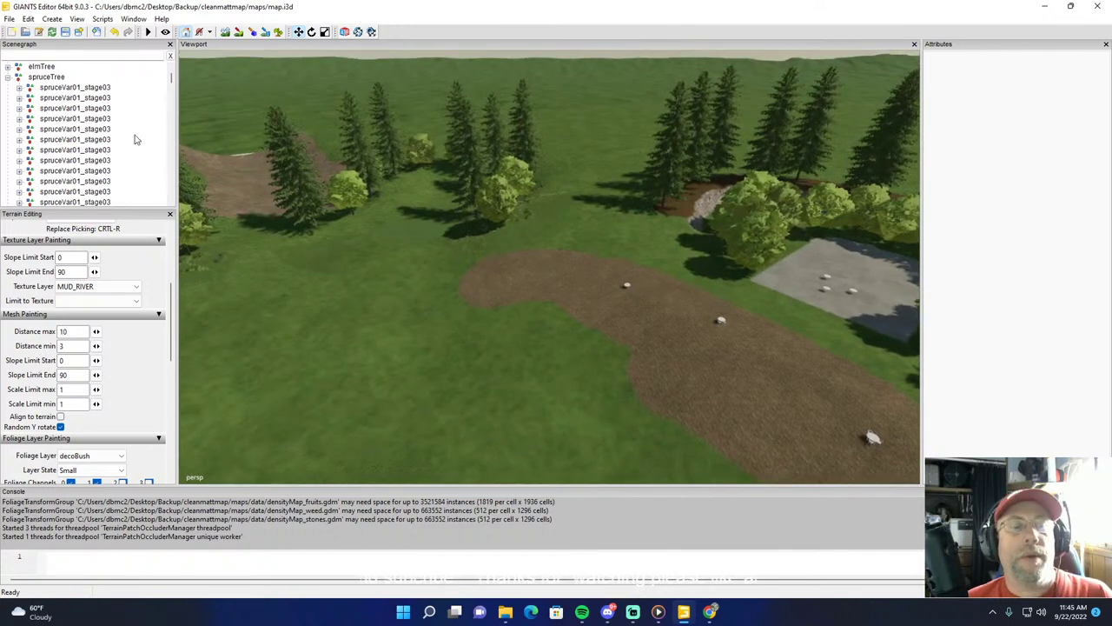
scroll(134, 141, down, 1)
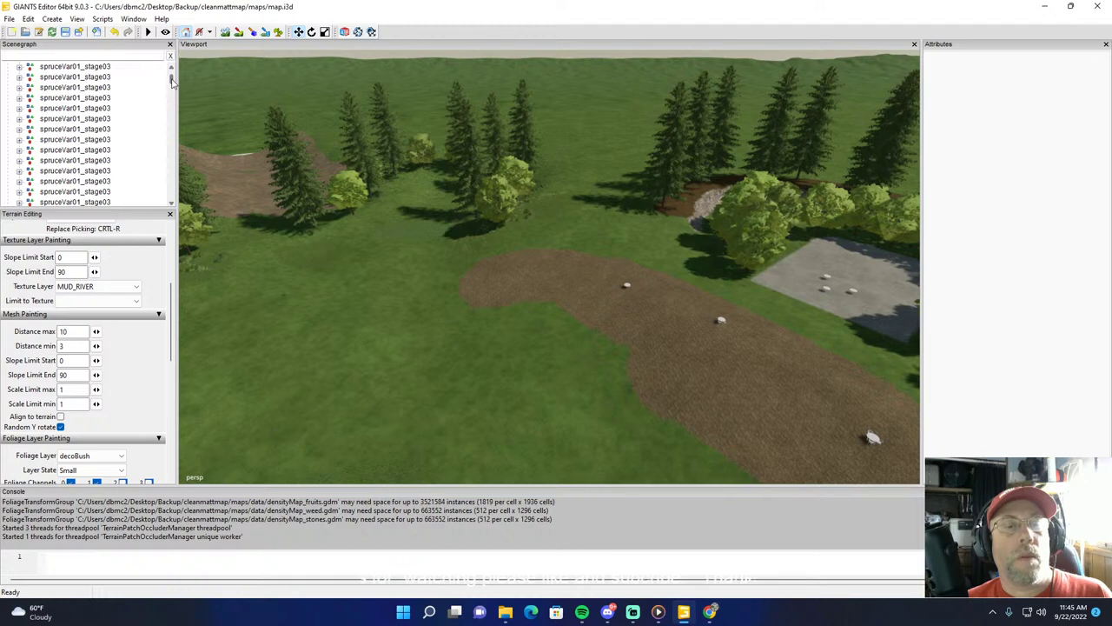
drag(171, 139, 171, 210)
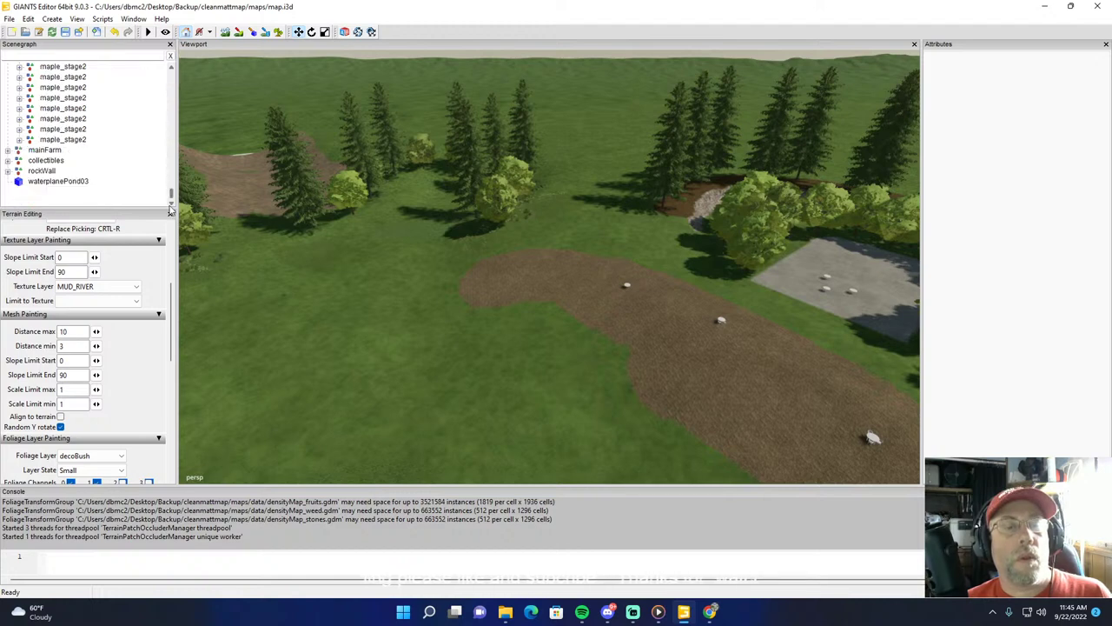
click(61, 180)
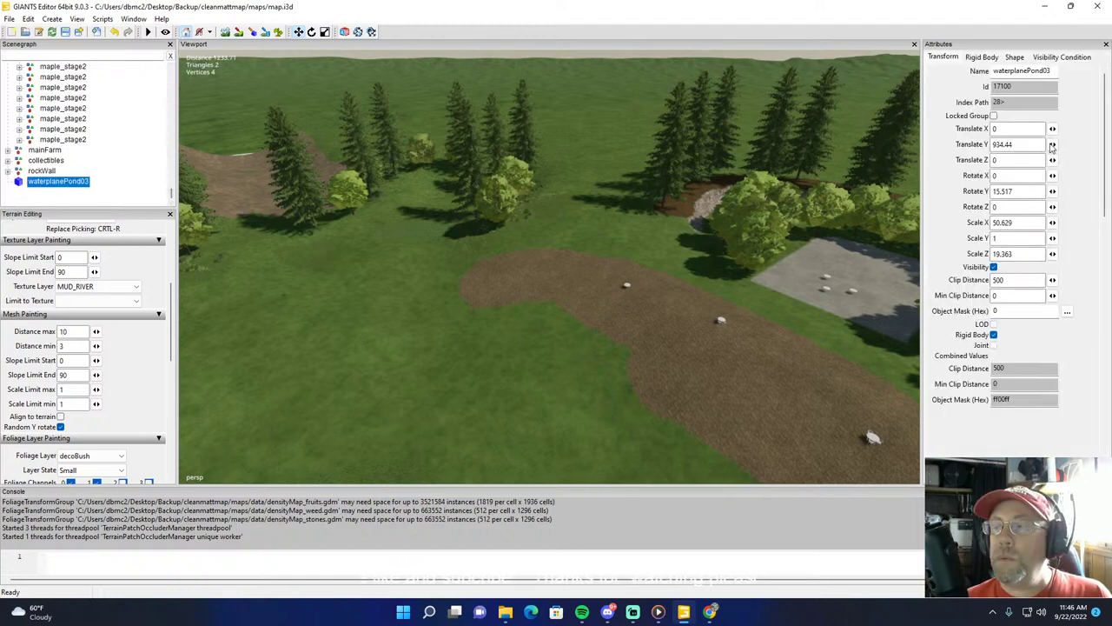
double_click(1016, 145)
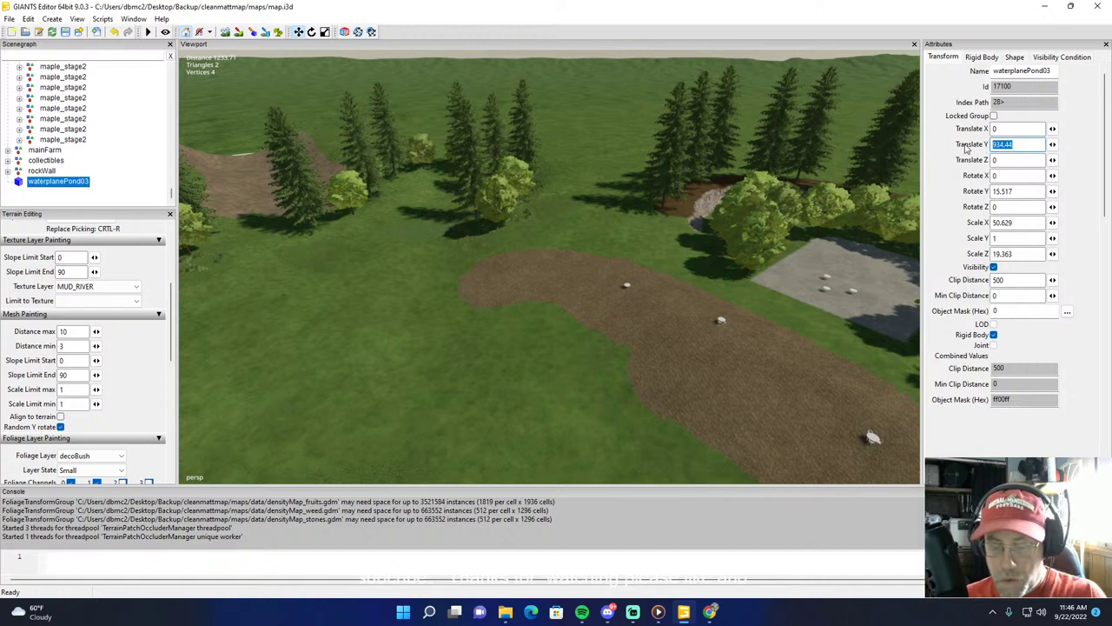
text(22.901)
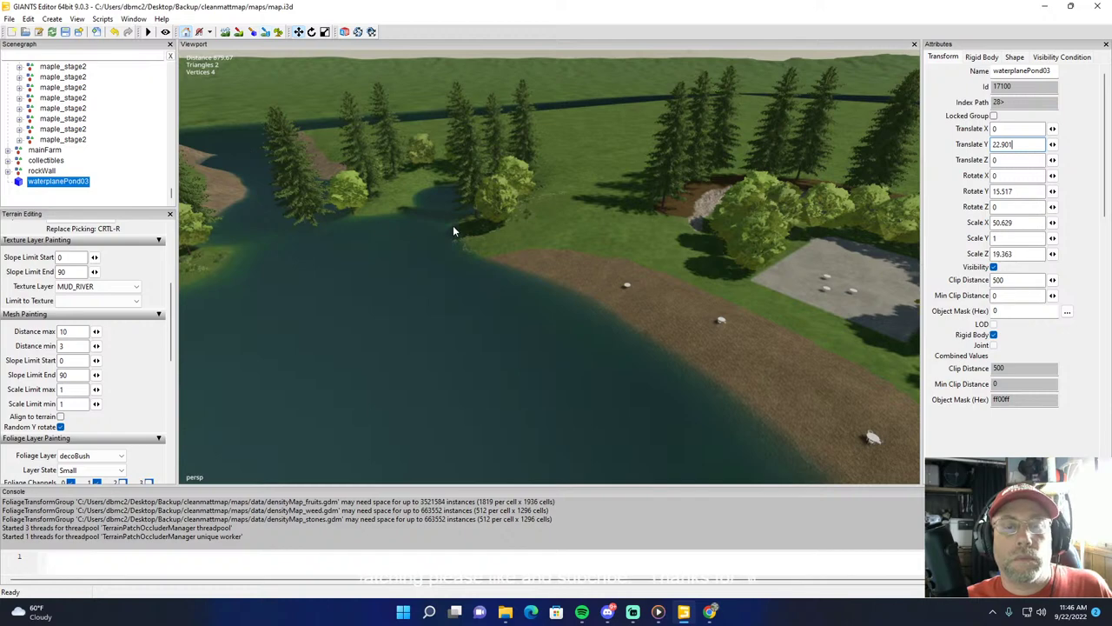
click(129, 157)
Step: Delete the two spruceVar01_stage03 trees standing in the water of the pond's inlet
alt+drag(769, 243, 659, 239)
right_drag(659, 244, 621, 199)
scroll(622, 196, up, 8)
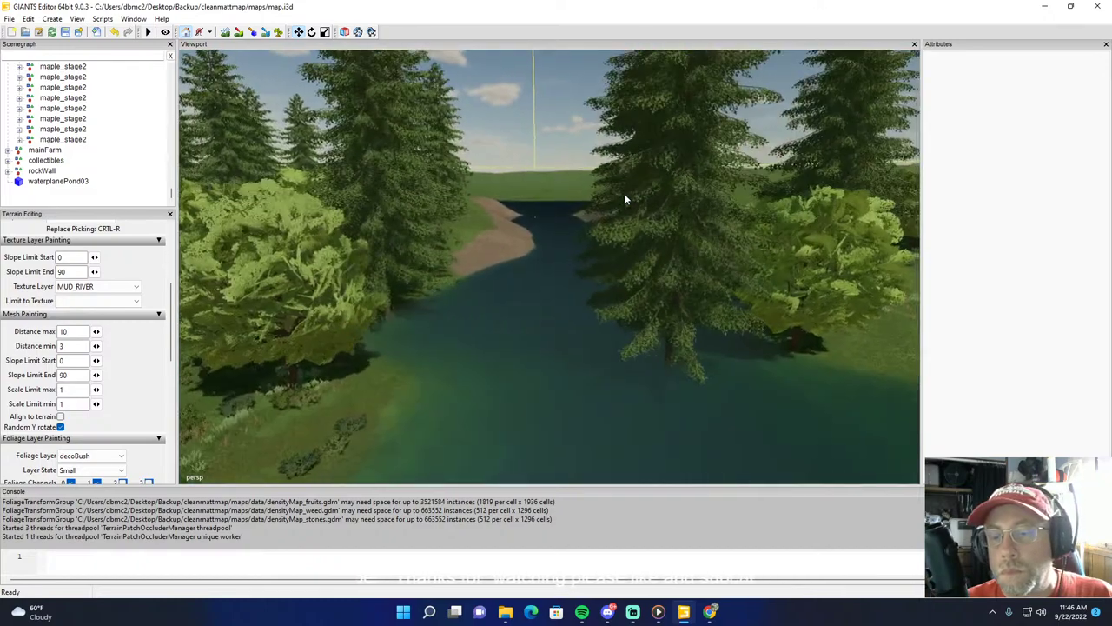
scroll(624, 199, up, 5)
right_drag(624, 199, 715, 227)
click(641, 221)
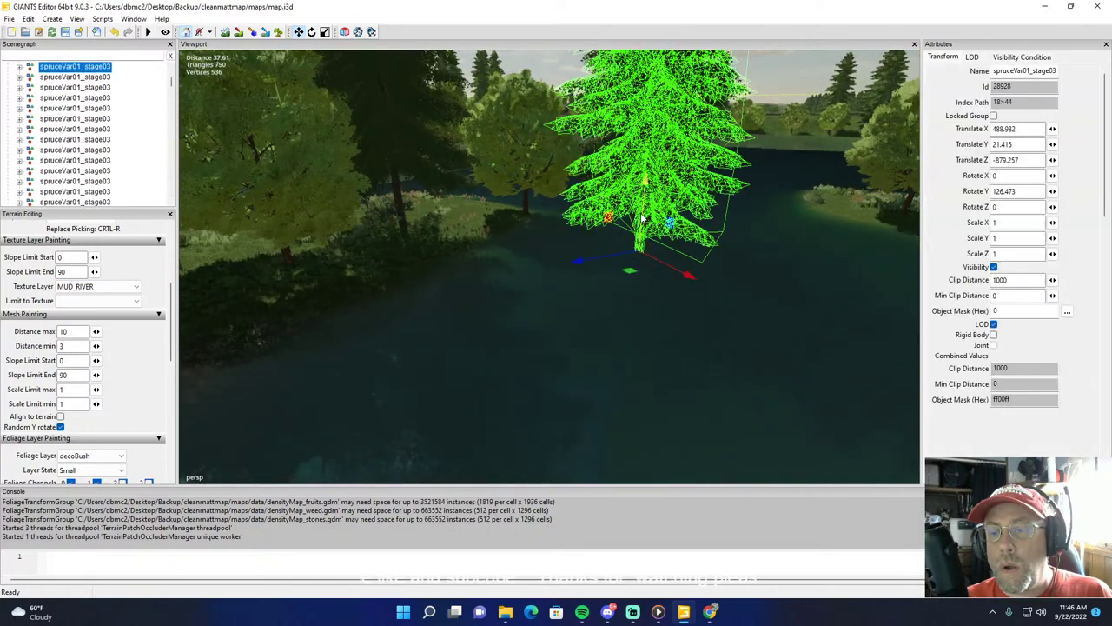
key(Delete)
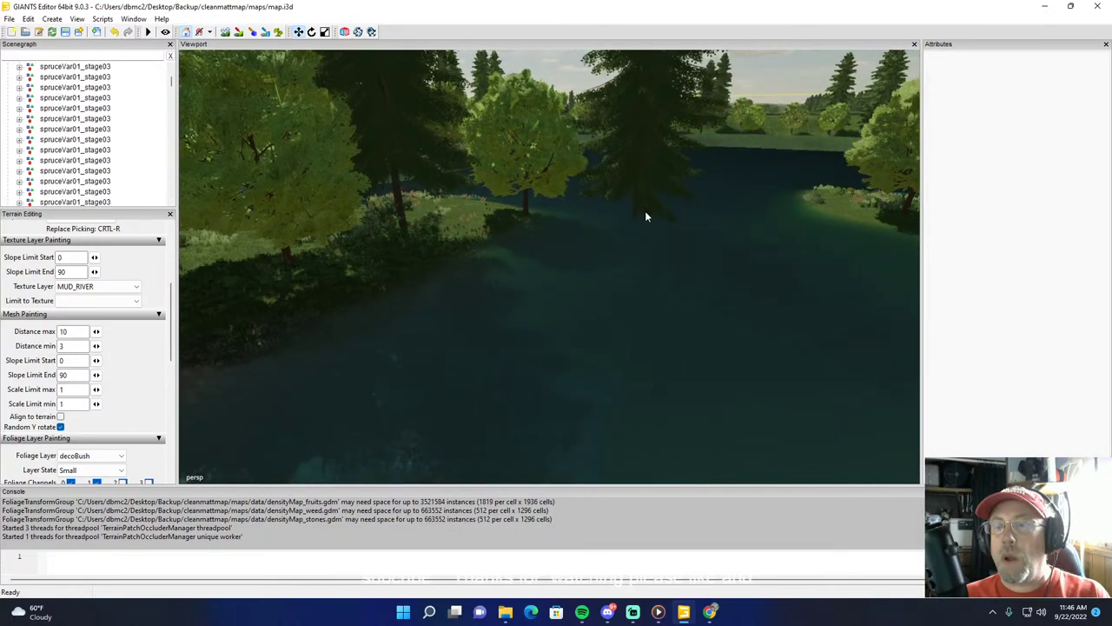
click(635, 192)
key(Delete)
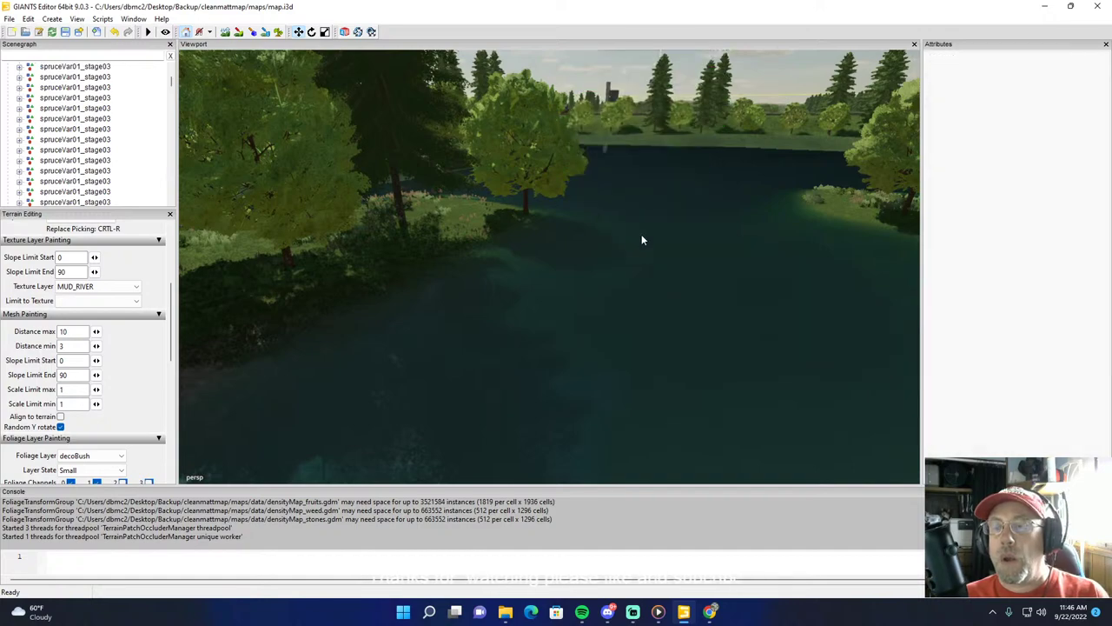
Step: Move the spruce at the inlet's waterline back onto the grassy bank and clear the selection
right_drag(642, 234, 706, 219)
alt+drag(706, 218, 763, 203)
scroll(762, 201, up, 6)
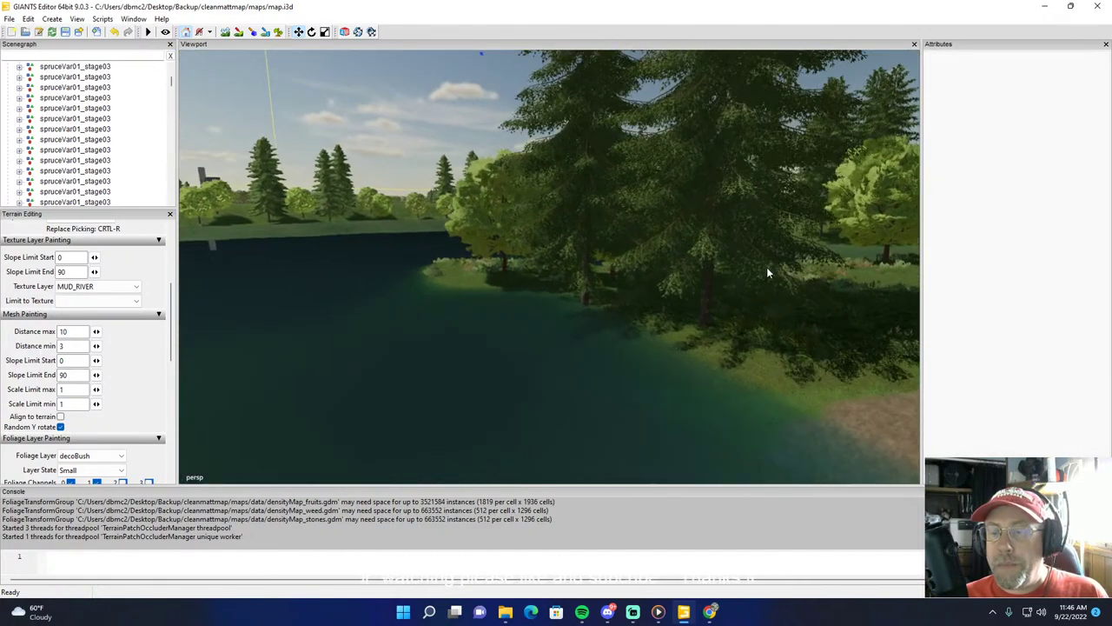
right_drag(750, 279, 639, 325)
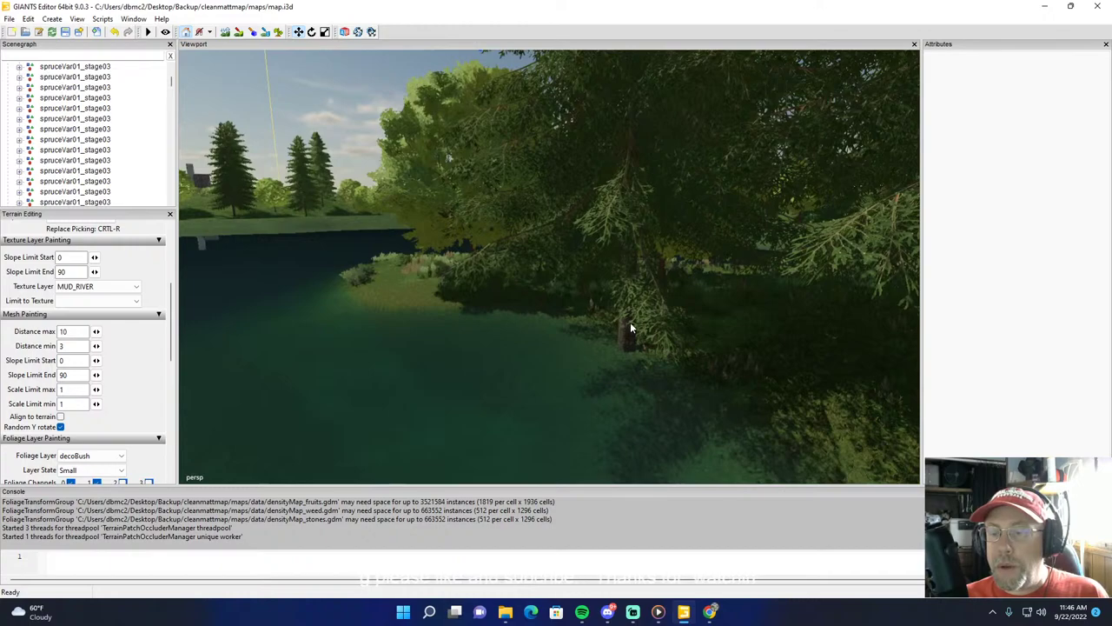
click(631, 277)
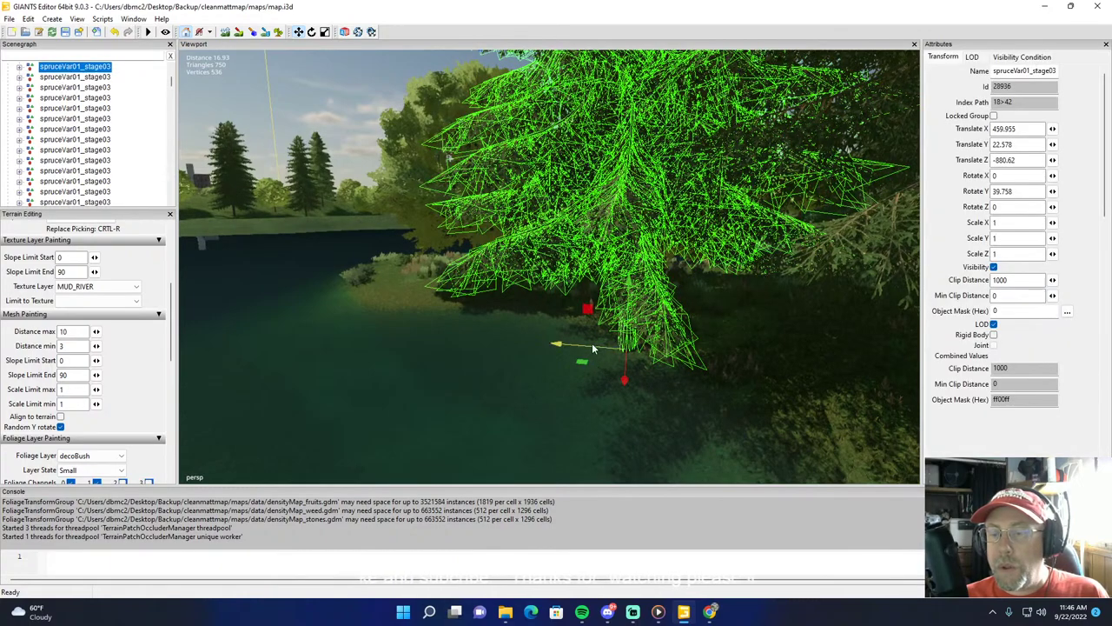
drag(593, 347, 662, 351)
click(149, 164)
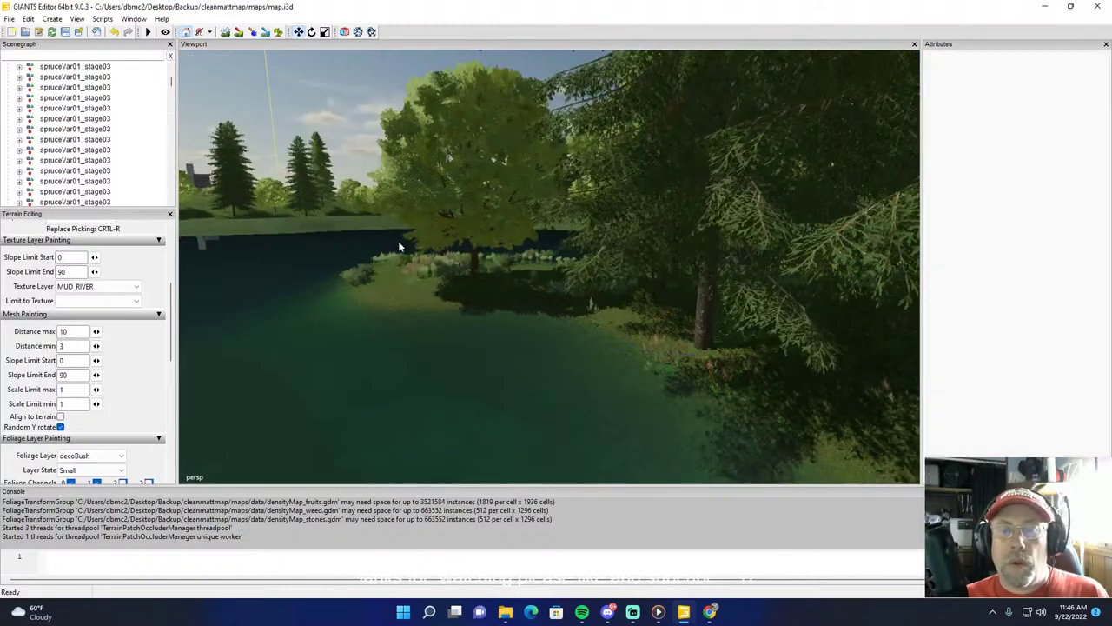
Step: Move the maple_stage2 tree at the pond's edge back from the water onto the bank
right_drag(398, 242, 395, 224)
scroll(396, 221, up, 5)
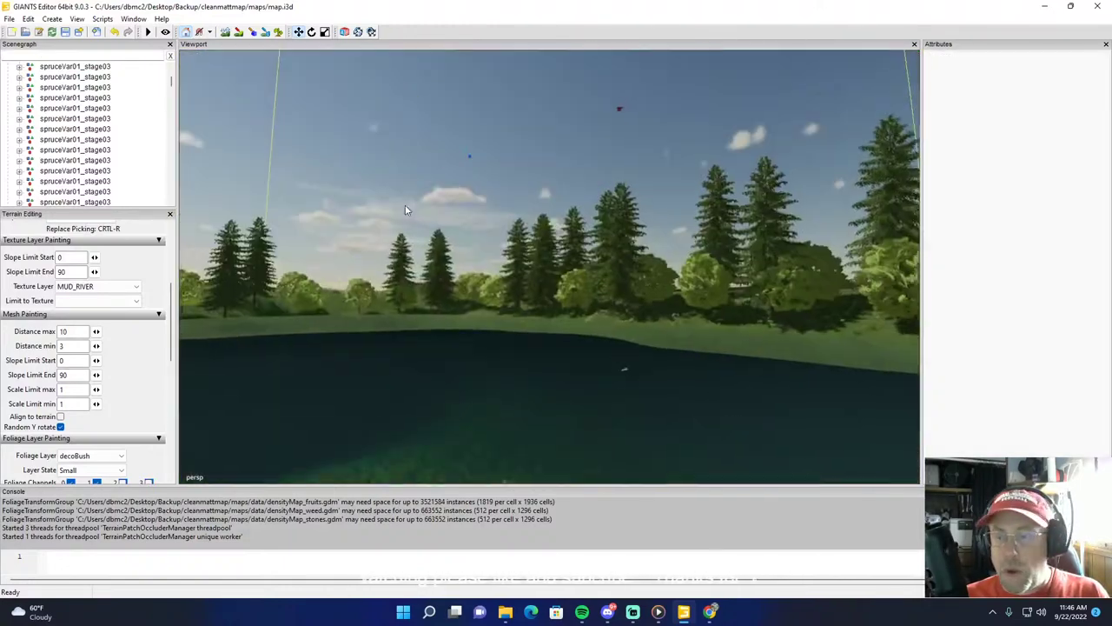
alt+drag(405, 208, 578, 233)
right_drag(578, 235, 513, 278)
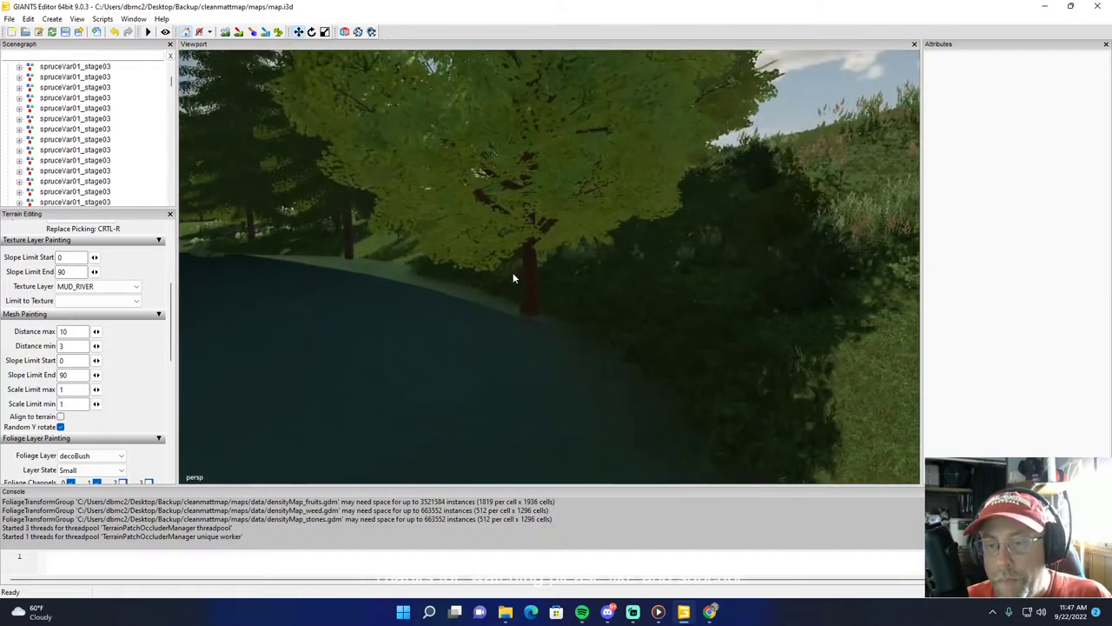
click(526, 277)
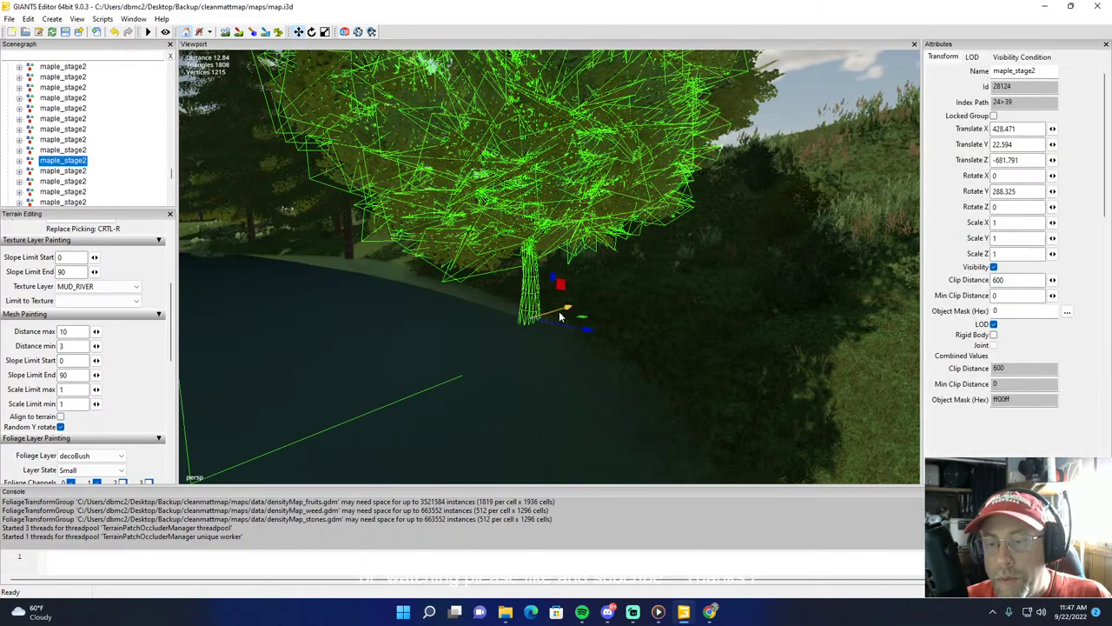
drag(565, 309, 618, 267)
Step: Move the spruceVar01_stage03 tree standing at the pond's waterline farther up onto the grass
right_drag(599, 273, 353, 275)
scroll(353, 271, up, 3)
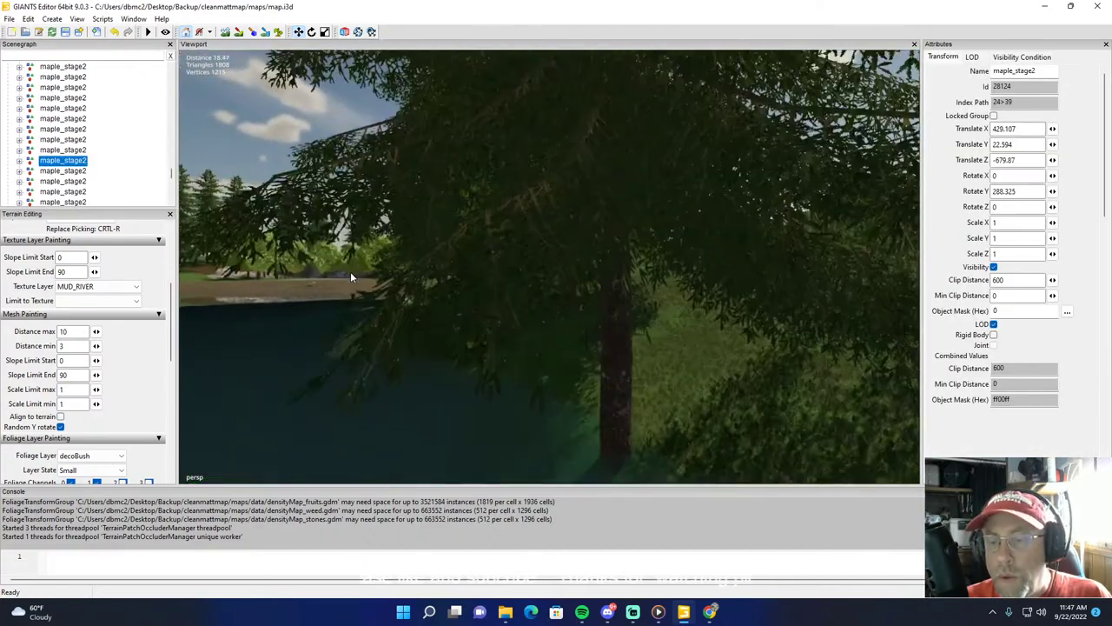
click(621, 348)
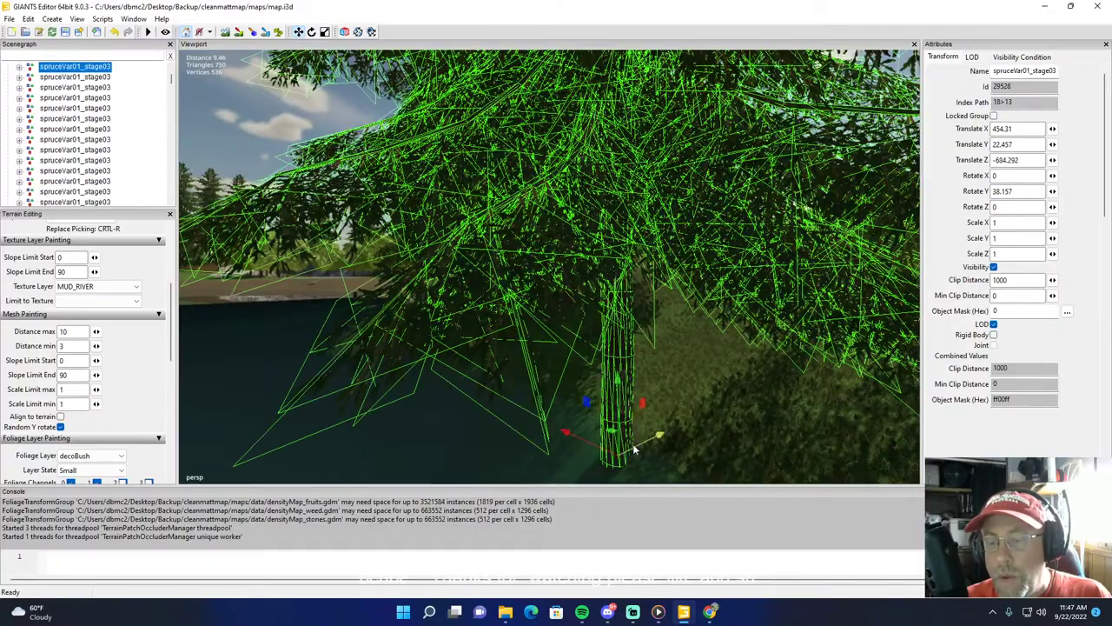
drag(657, 436, 735, 392)
Step: Paint patches of the mountainRock01 texture along the brown mud bank beside the pond's outer channel
alt+drag(461, 339, 555, 370)
scroll(554, 370, up, 4)
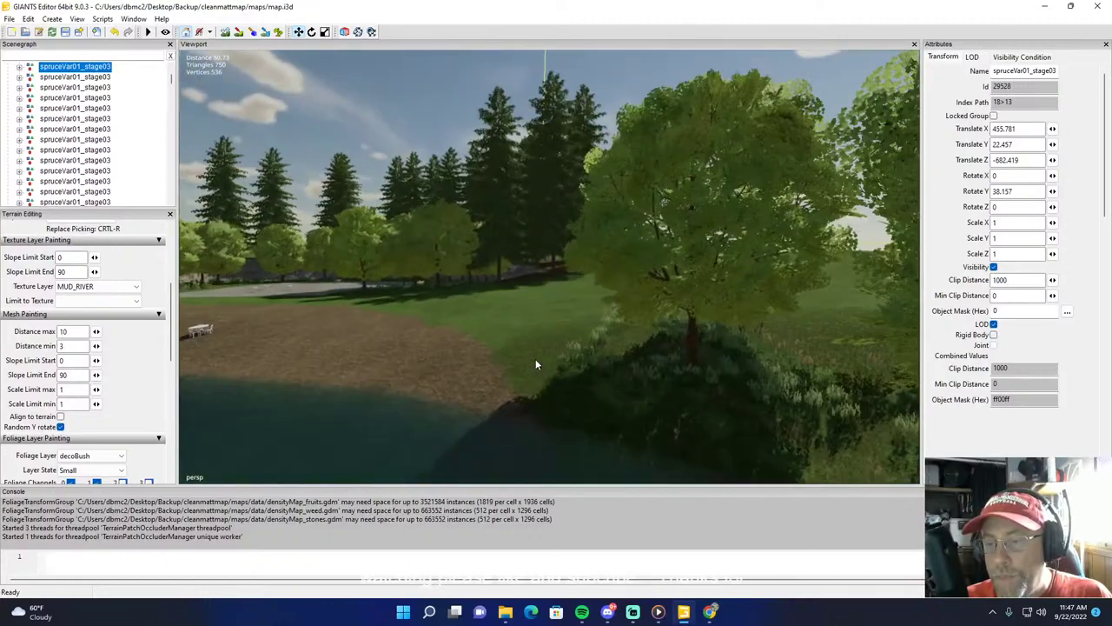
right_drag(535, 364, 554, 270)
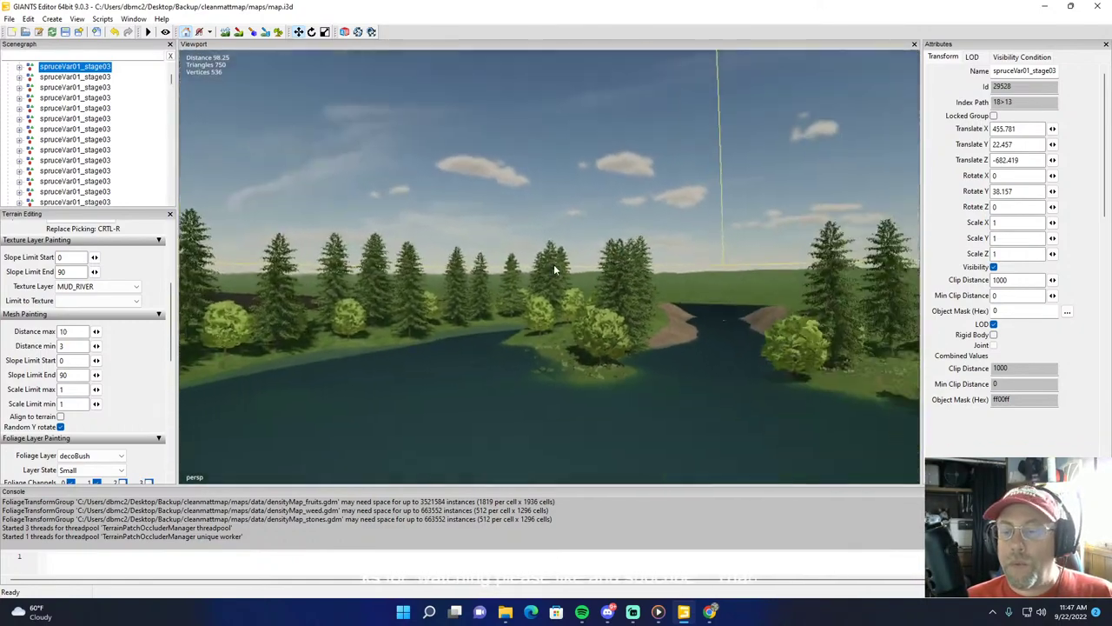
scroll(580, 269, up, 6)
alt+drag(554, 269, 587, 273)
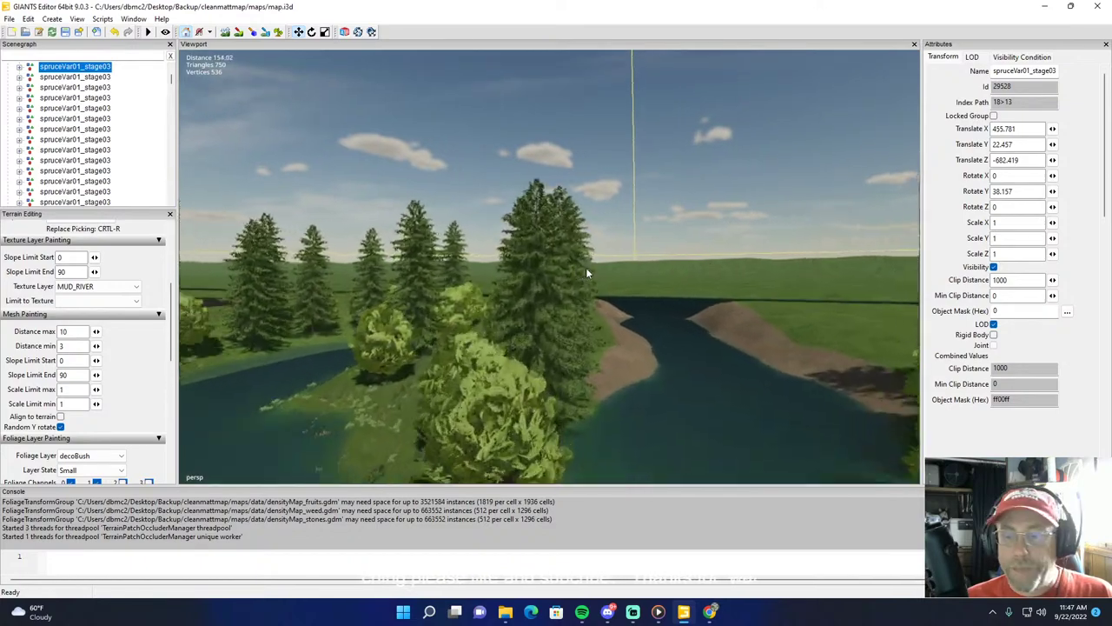
right_drag(587, 272, 285, 276)
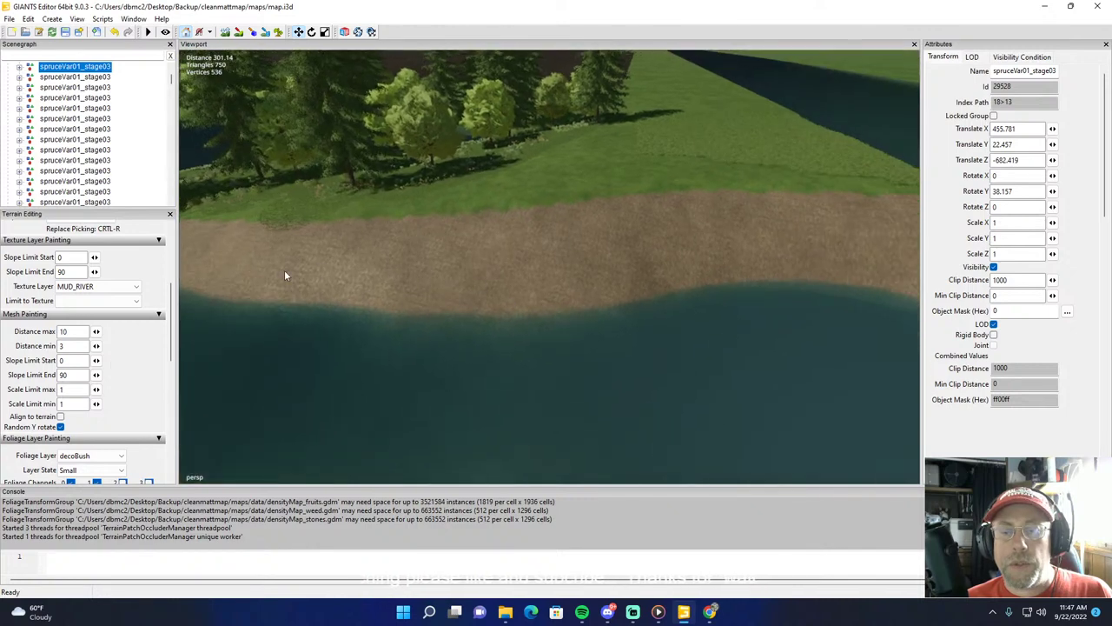
click(60, 426)
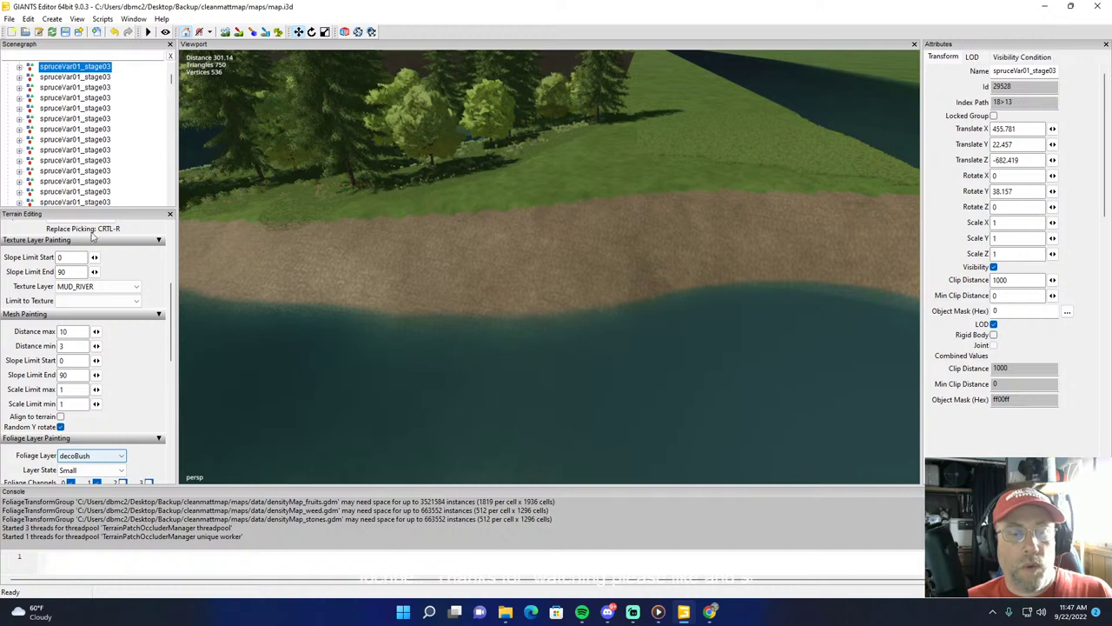
click(89, 286)
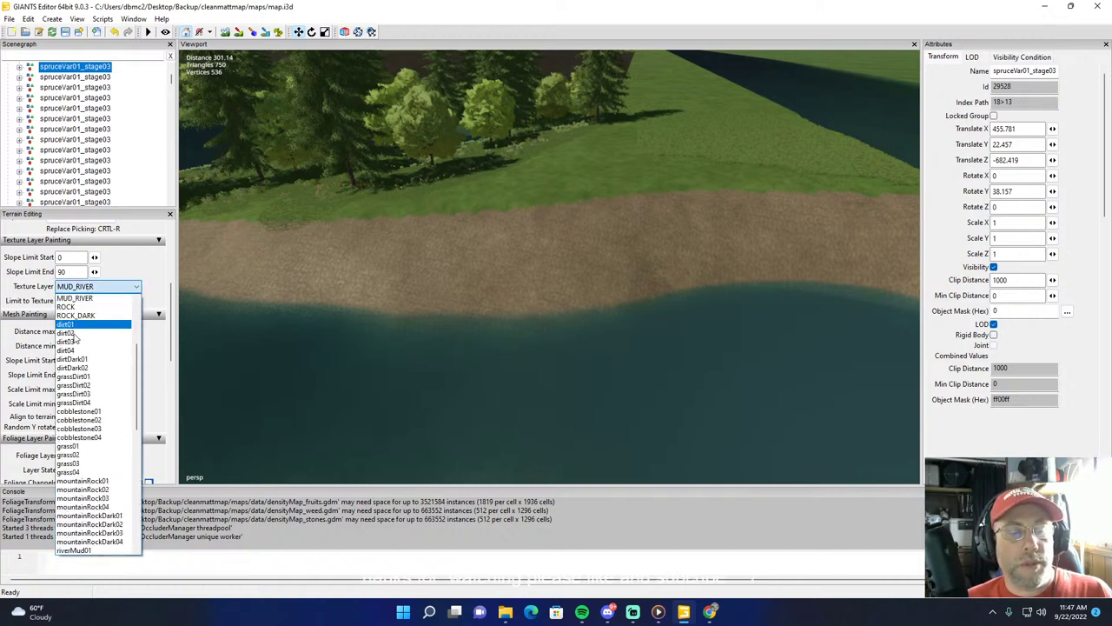
click(82, 481)
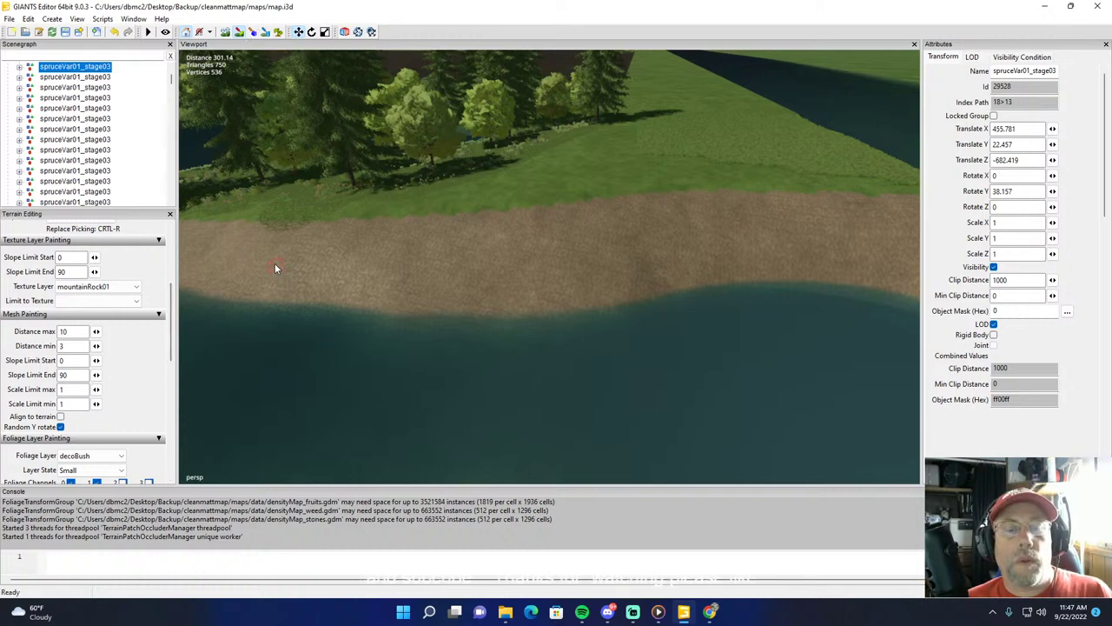
mouse_move(202, 253)
mouse_down()
mouse_move(224, 277)
mouse_move(300, 272)
mouse_up()
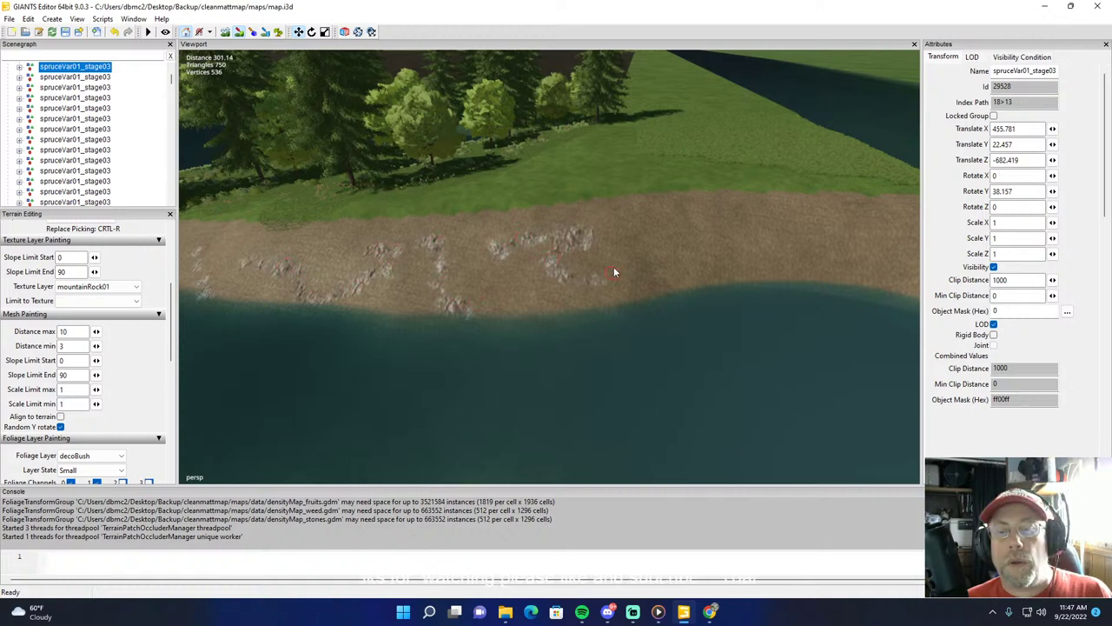
drag(701, 224, 742, 245)
drag(822, 229, 758, 267)
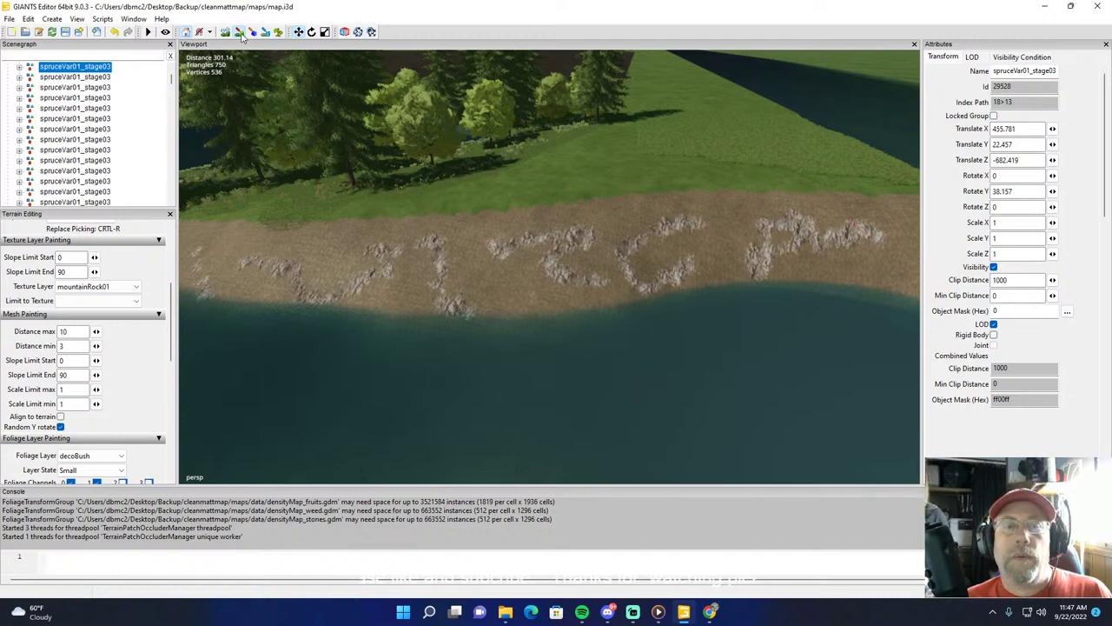
Step: Paint more mountainRock01 patches along the mud bank on the opposite side of the channel
alt+drag(304, 150, 435, 114)
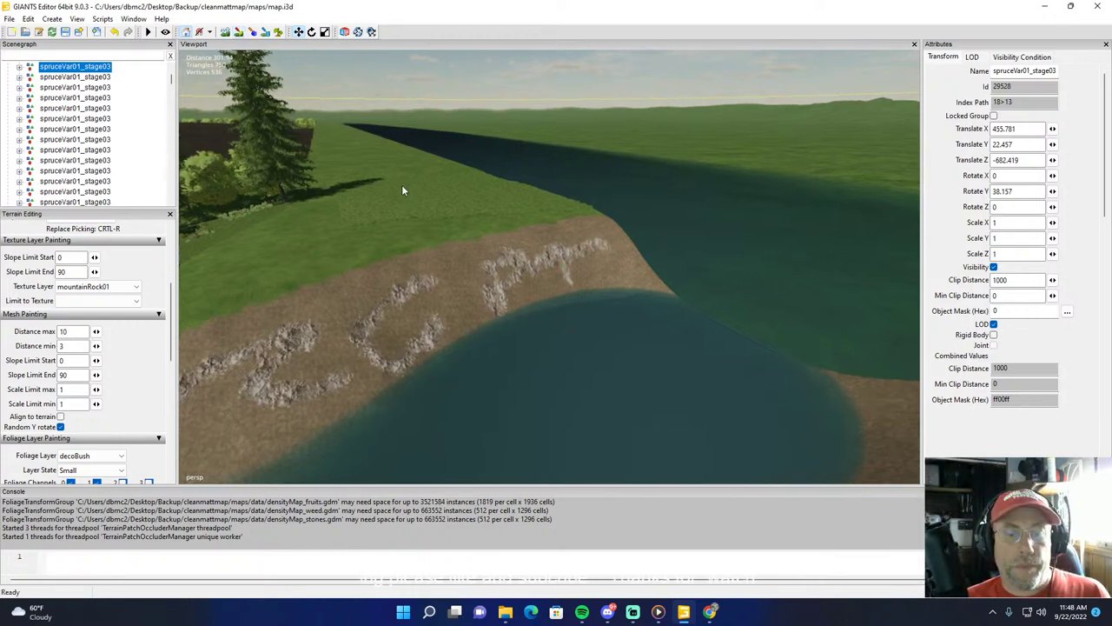
right_drag(429, 243, 403, 201)
alt+drag(403, 205, 860, 276)
right_drag(769, 267, 314, 72)
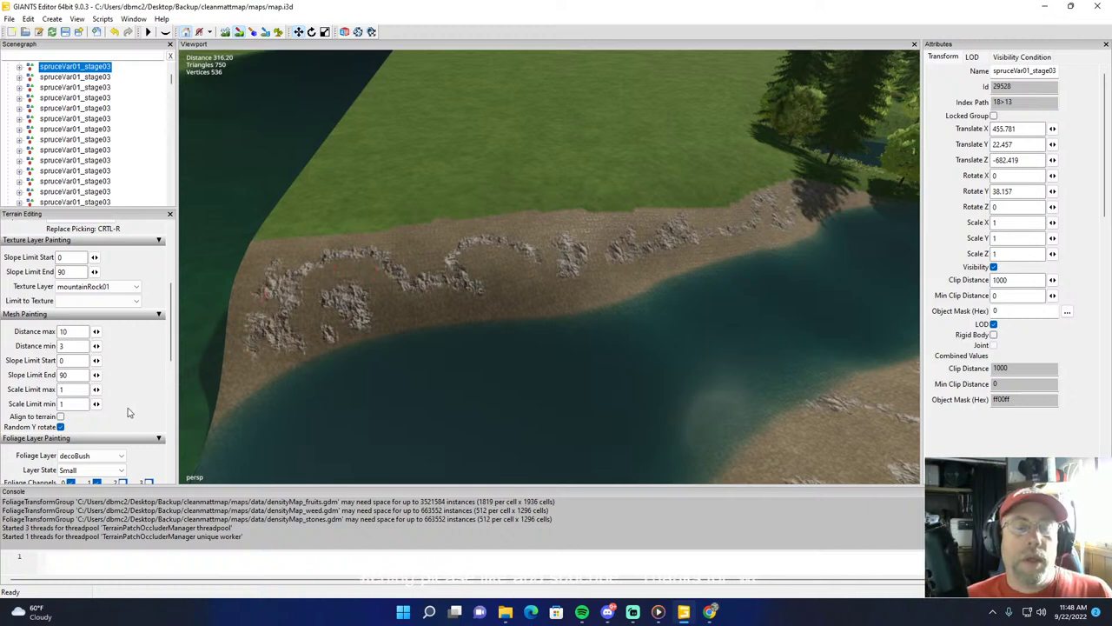
Step: Scatter groundFoliage in the small branches pure state among the rocks on that mud bank
click(82, 458)
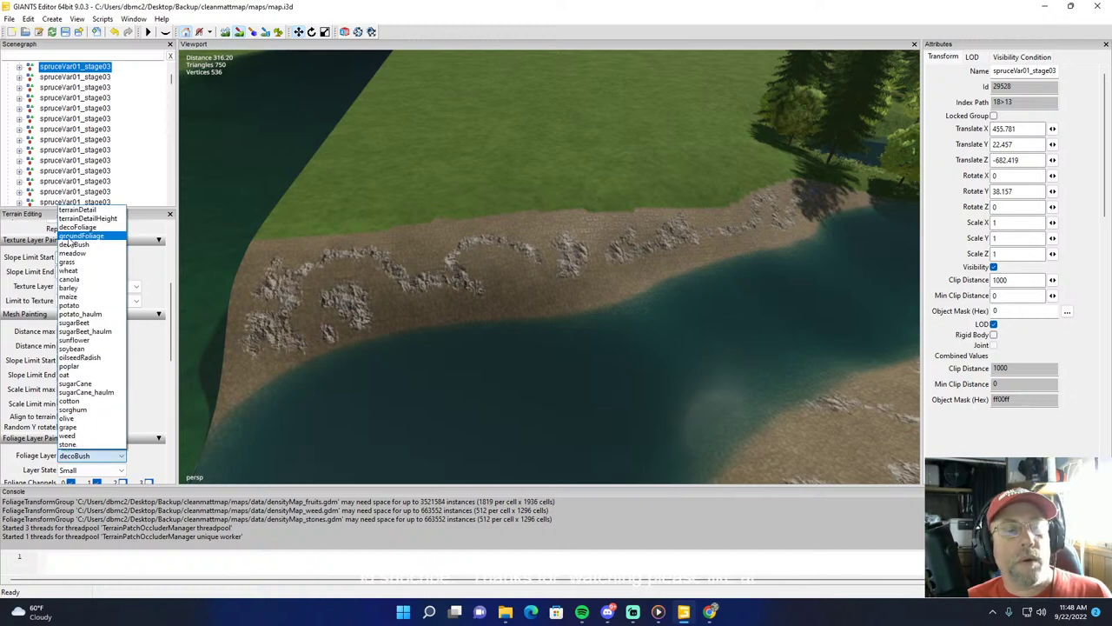
click(78, 236)
click(104, 470)
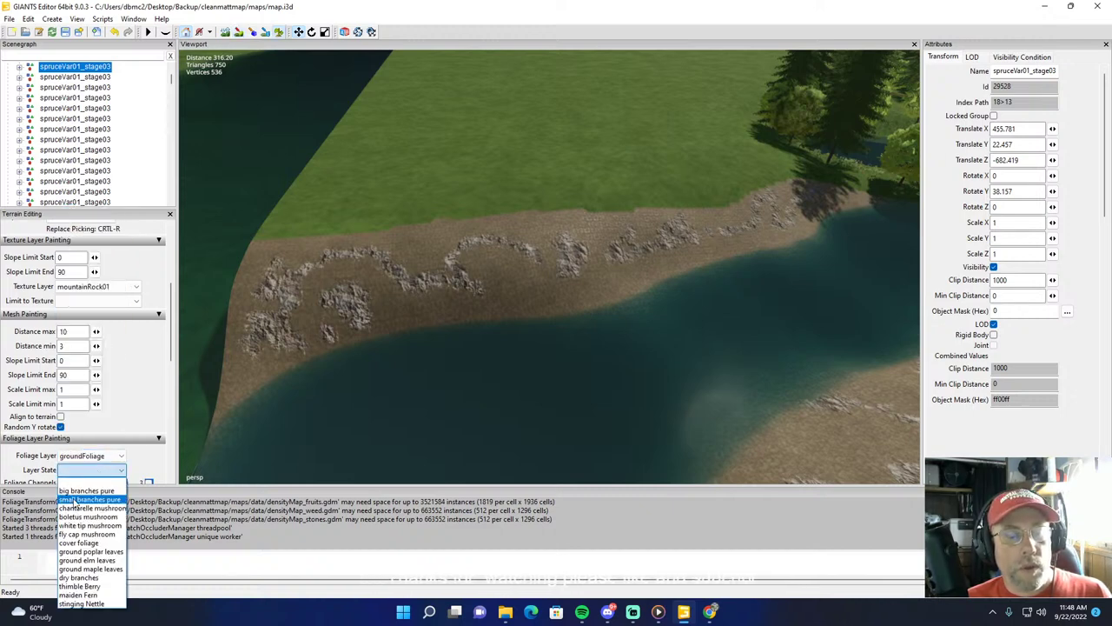
click(87, 499)
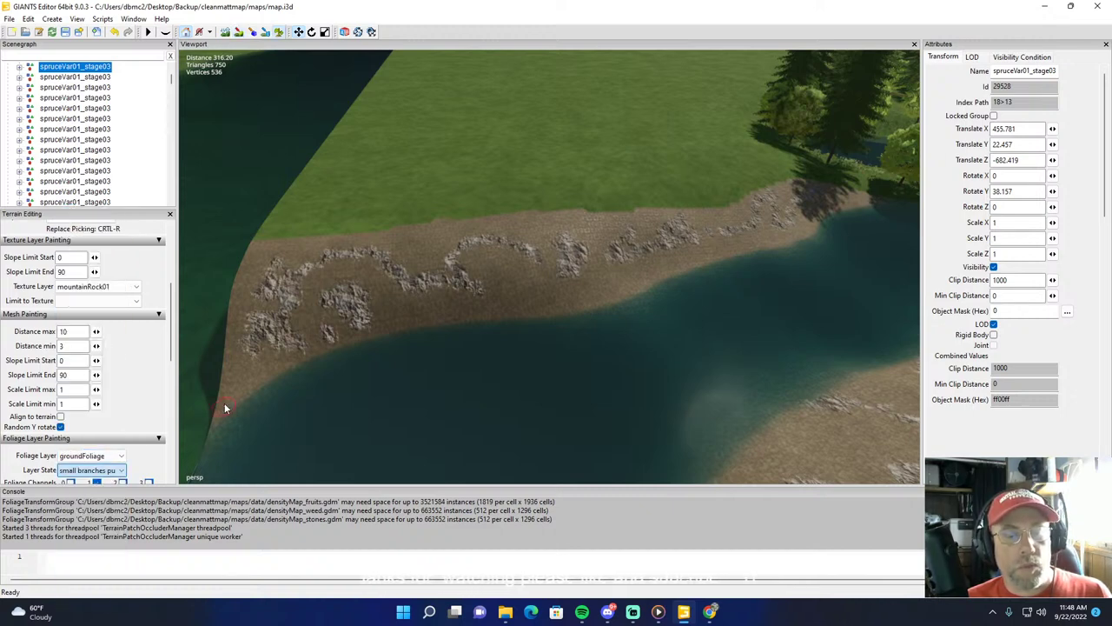
click(290, 292)
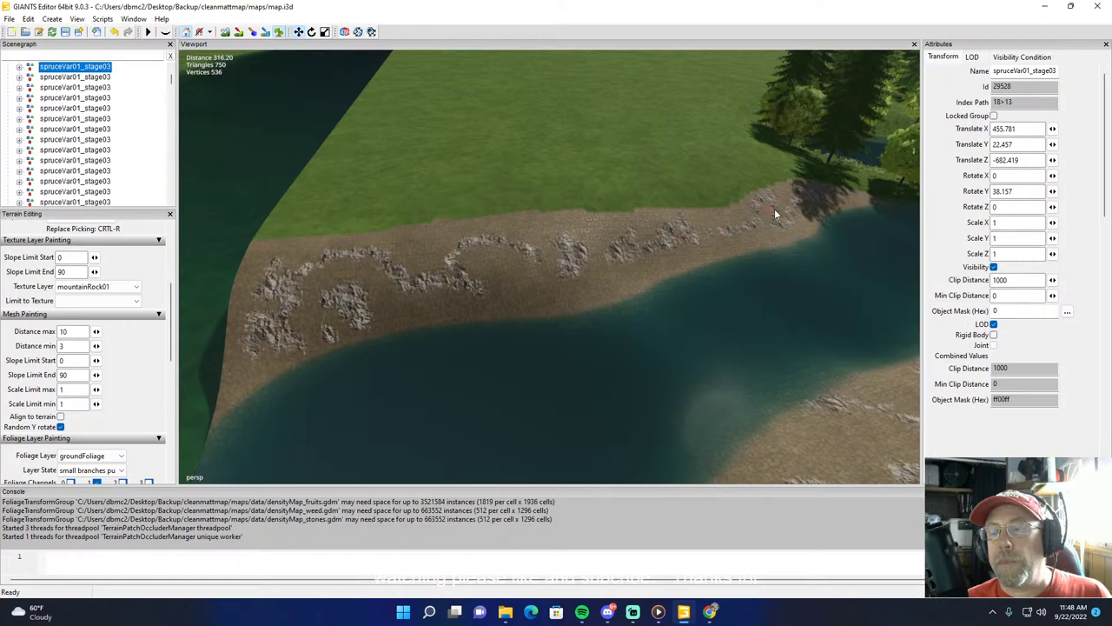
scroll(344, 214, up, 3)
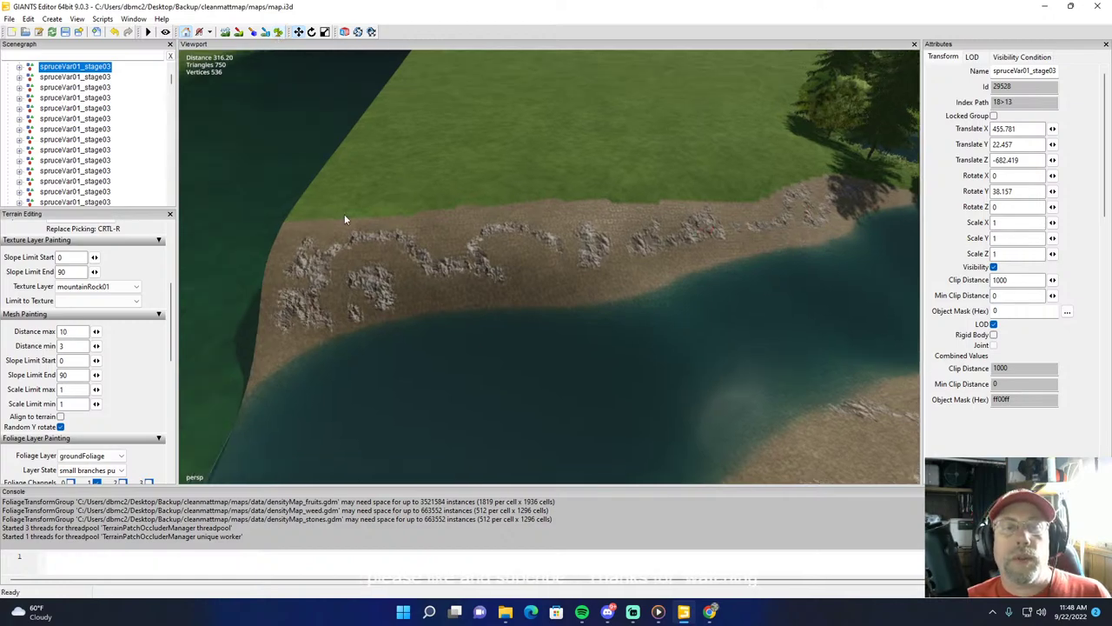
scroll(359, 161, up, 3)
alt+drag(344, 186, 442, 246)
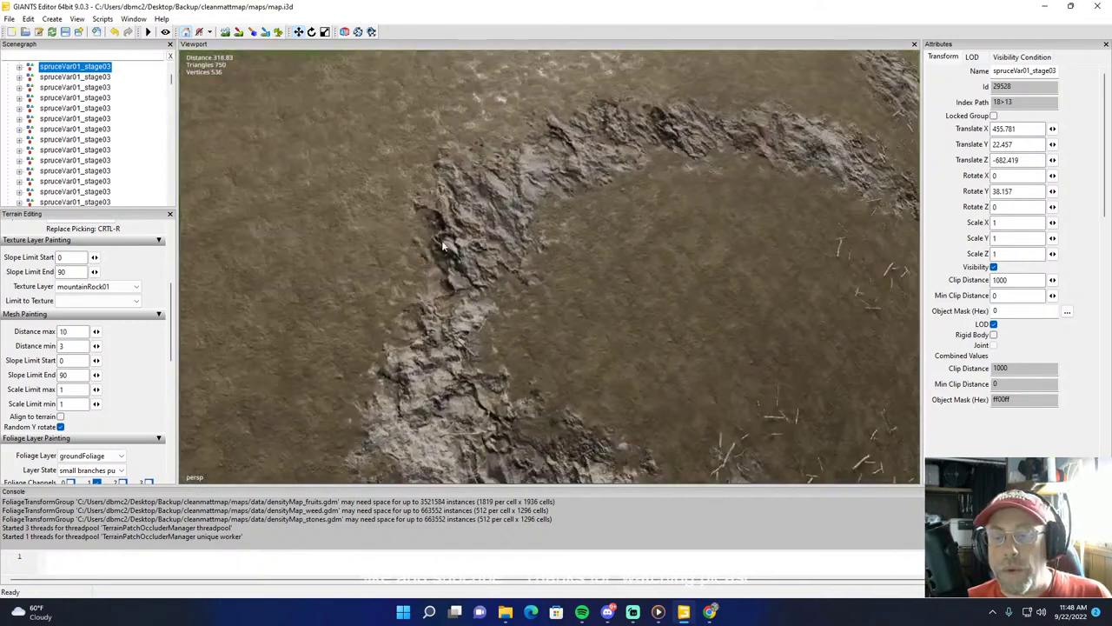
Step: Scatter the same small branches among the rock patches on the facing bank, and leave foliage painting
right_drag(444, 246, 381, 224)
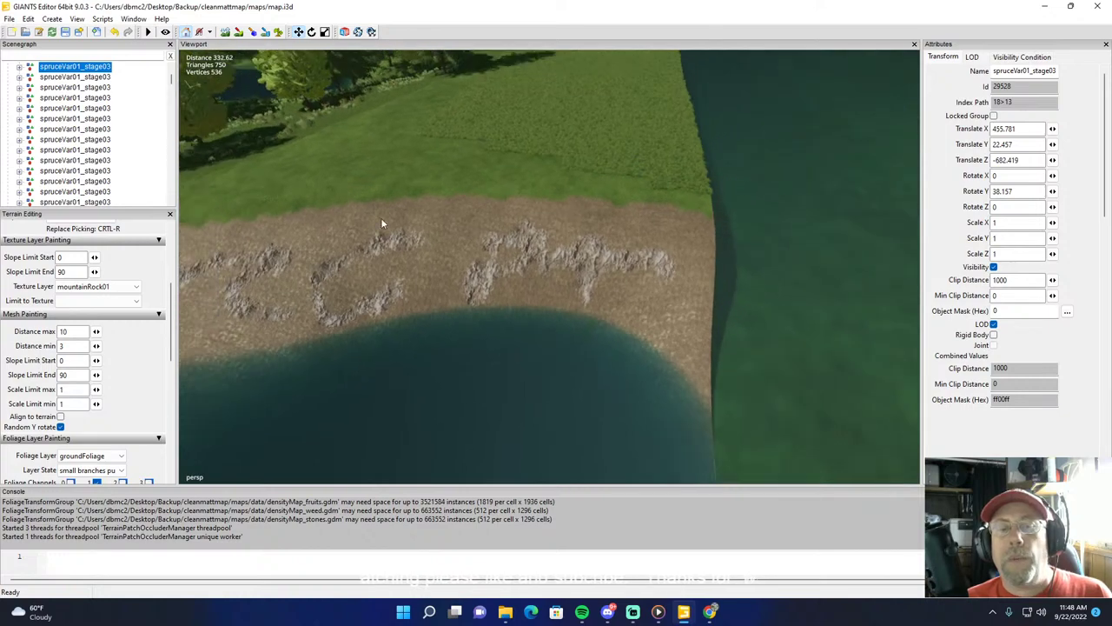
right_drag(561, 175, 403, 145)
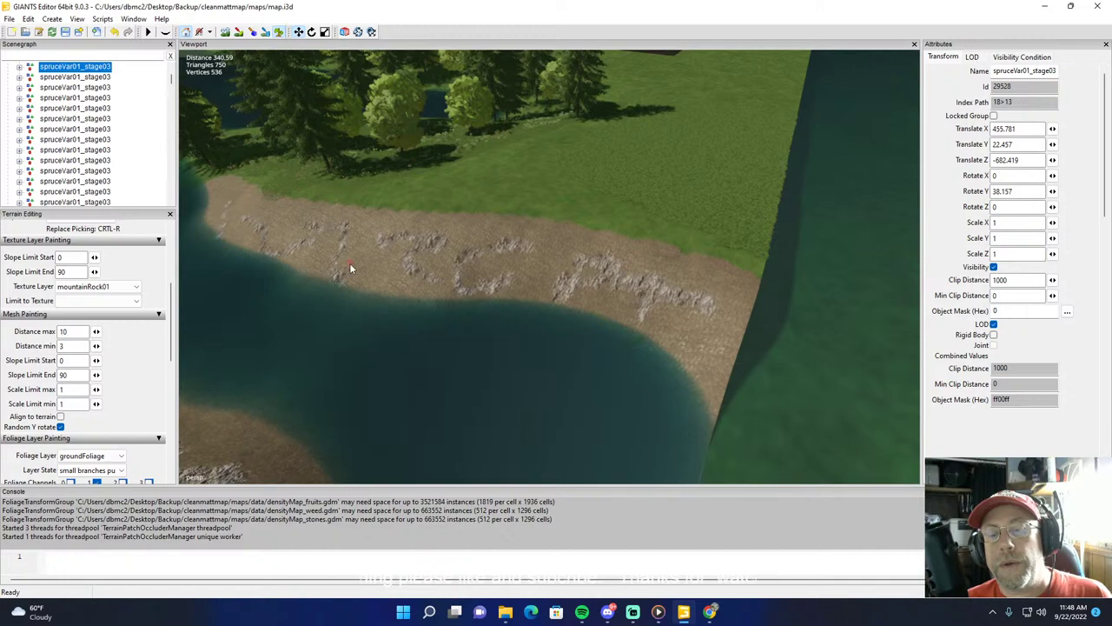
click(225, 33)
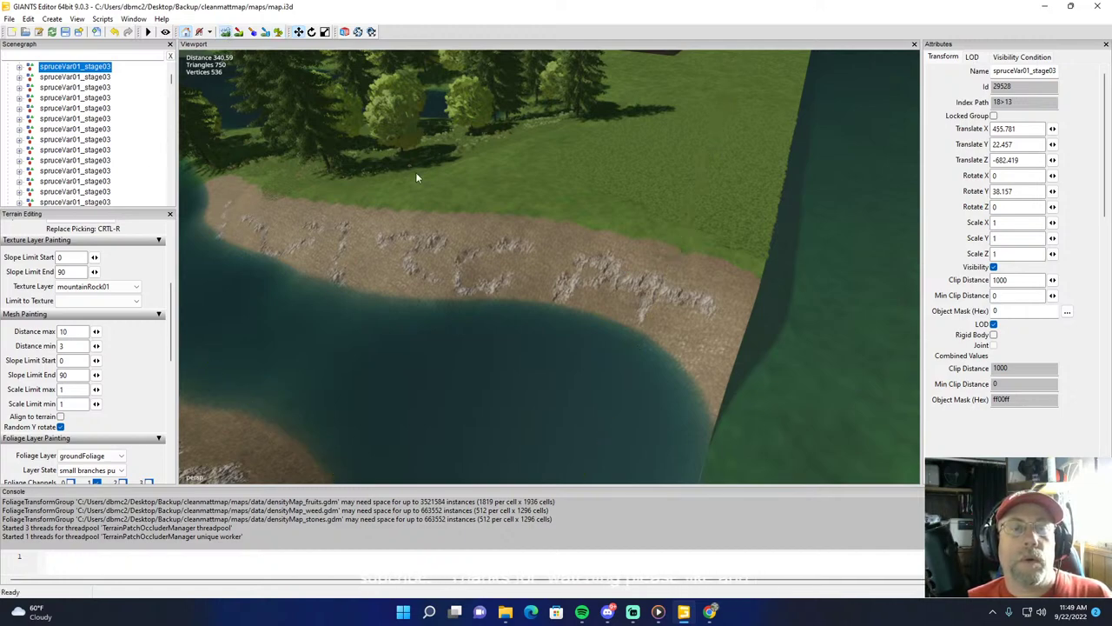
Step: Move the maple_stage2 tree out of the pond onto the bank at about X 509, Z -872, and clear the selection
alt+drag(417, 177, 278, 164)
scroll(302, 115, up, 6)
scroll(298, 144, up, 5)
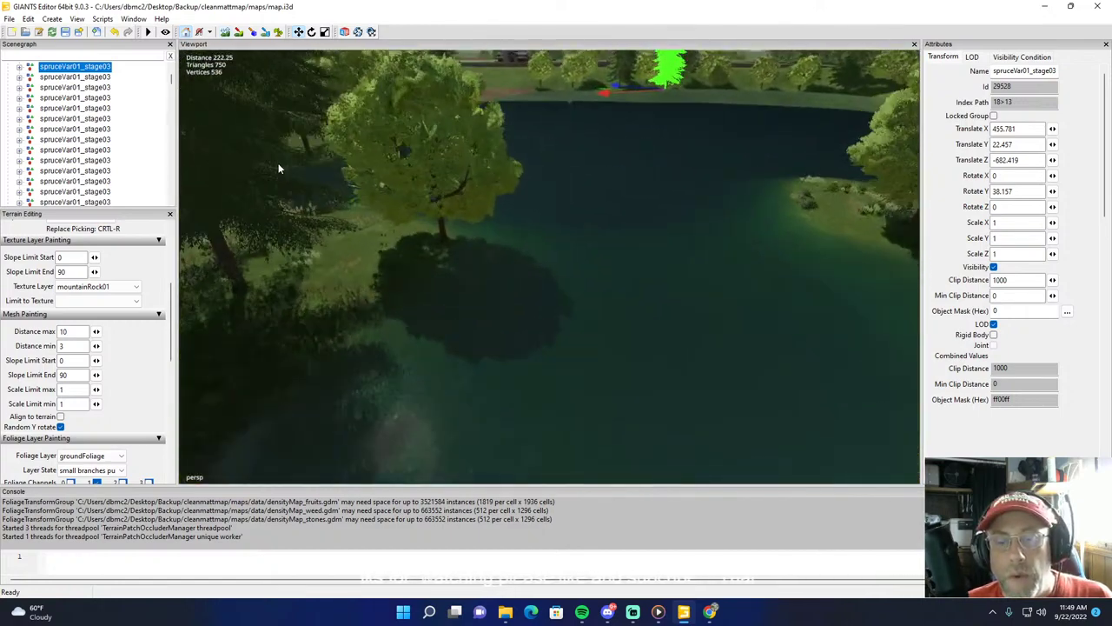
click(442, 226)
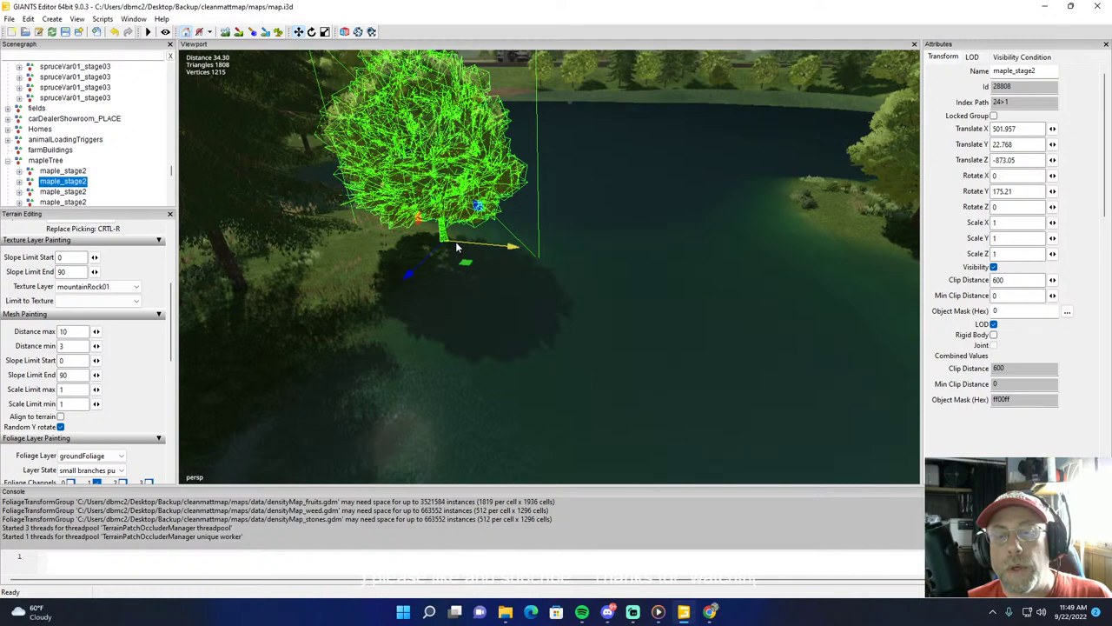
drag(456, 241, 361, 228)
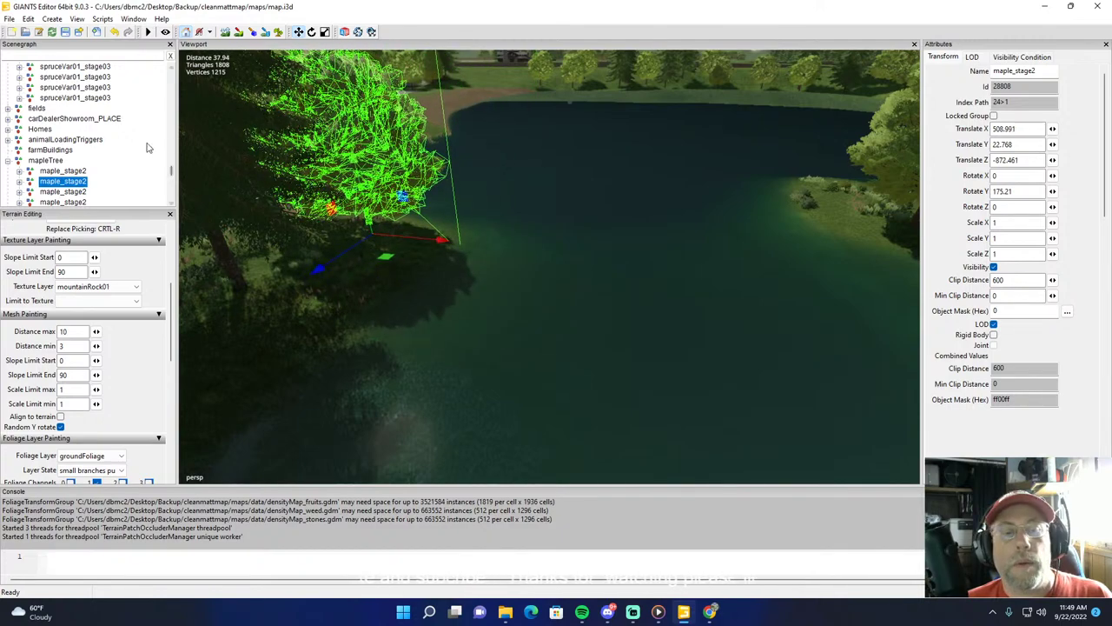
click(432, 184)
Step: Move the spruceVar01_stage03 tree at the shaded waterline back onto the grassy bank and clear the selection
scroll(431, 184, down, 6)
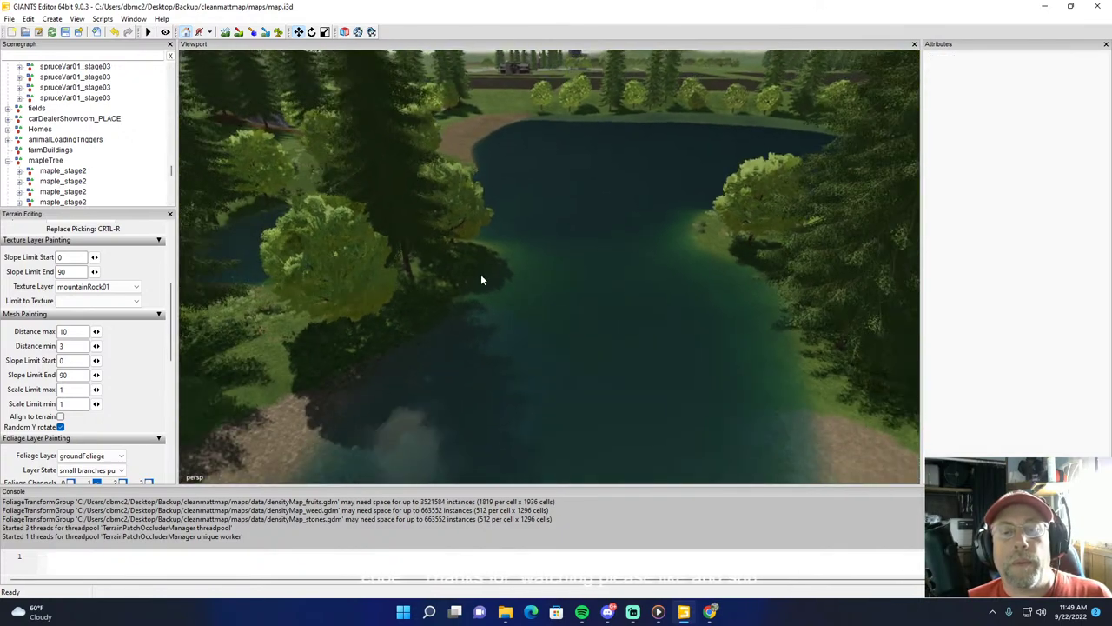
right_drag(480, 280, 439, 253)
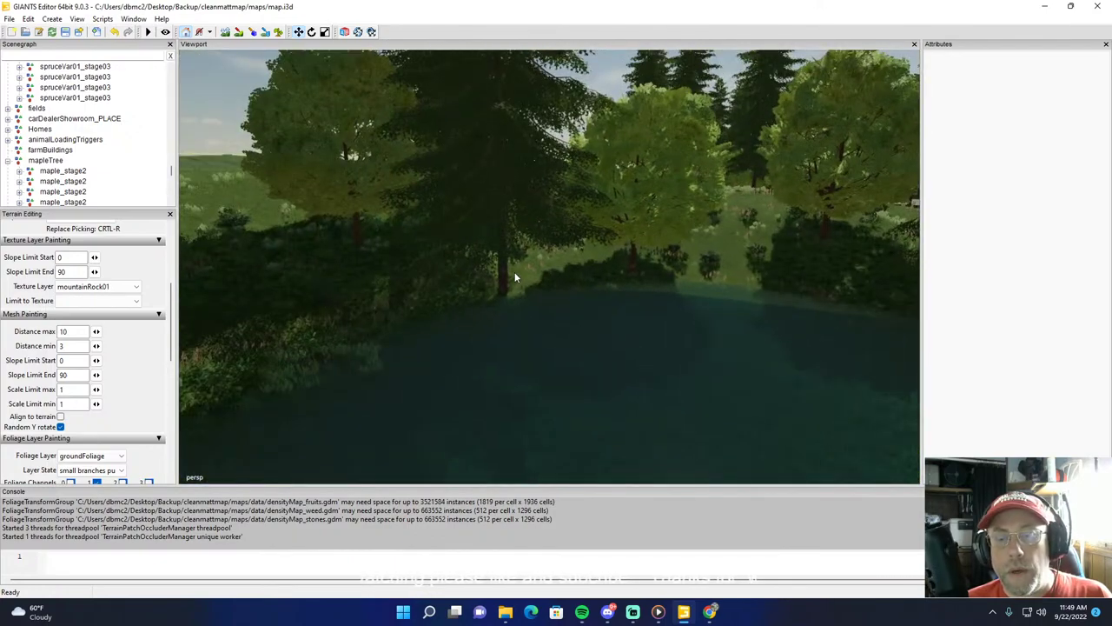
click(504, 291)
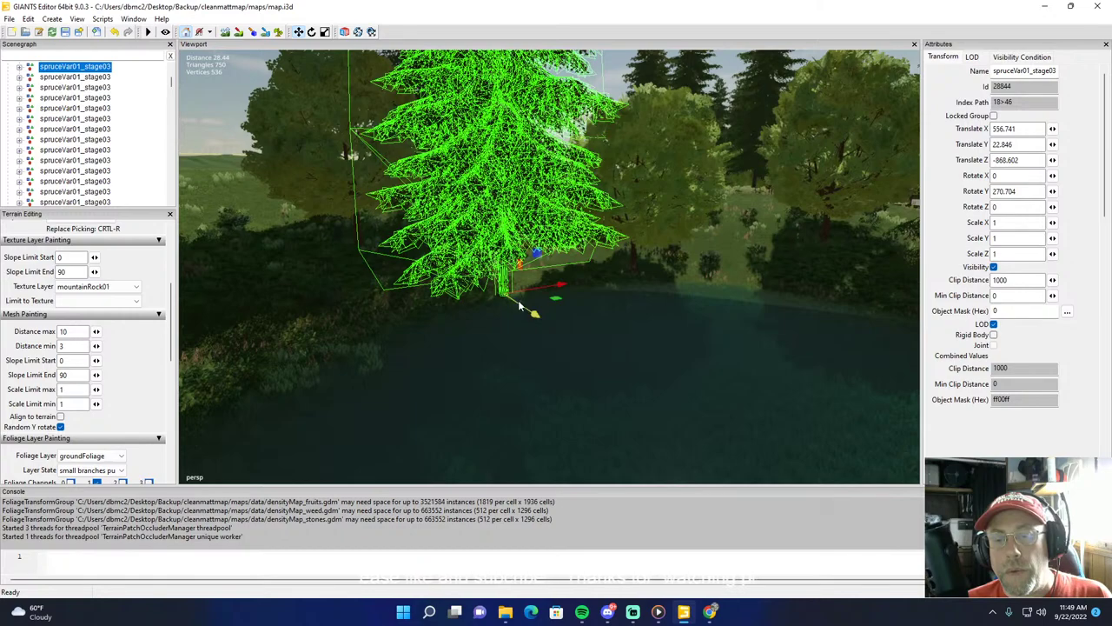
drag(520, 306, 418, 301)
click(137, 163)
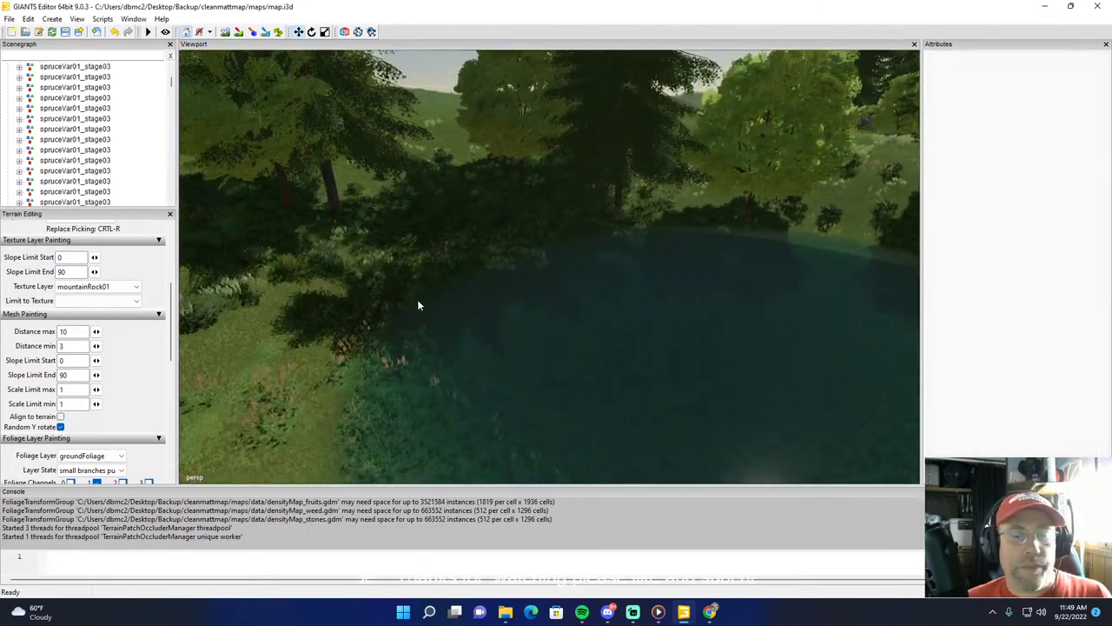
Step: Check the remaining trees around the pond, save the map.i3d scene, and close GIANTS Editor
right_drag(418, 299, 603, 287)
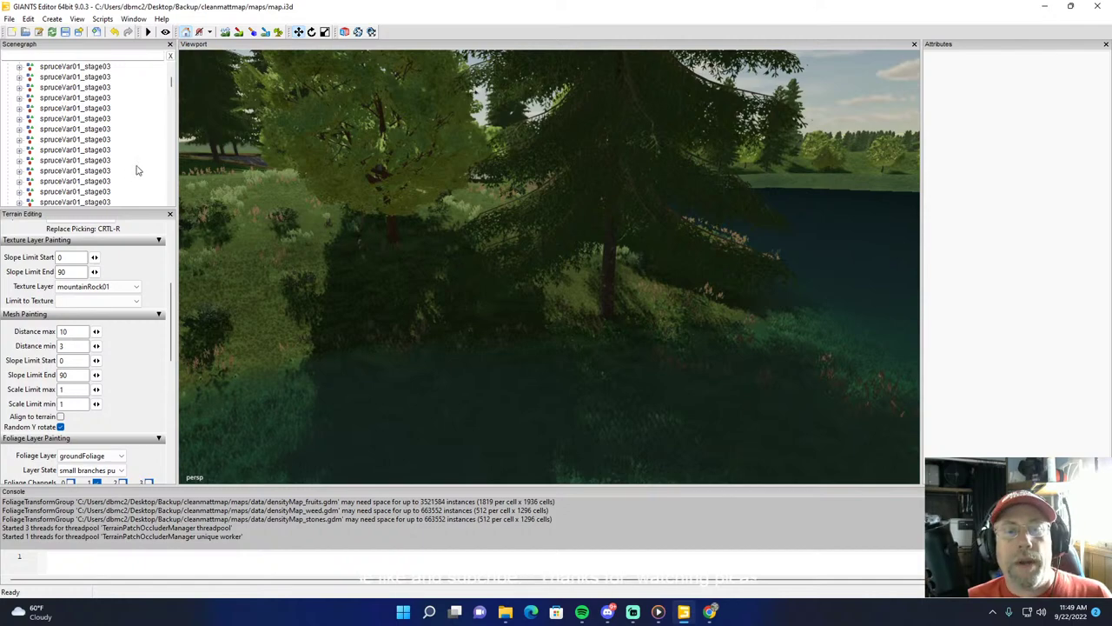
right_drag(497, 230, 654, 195)
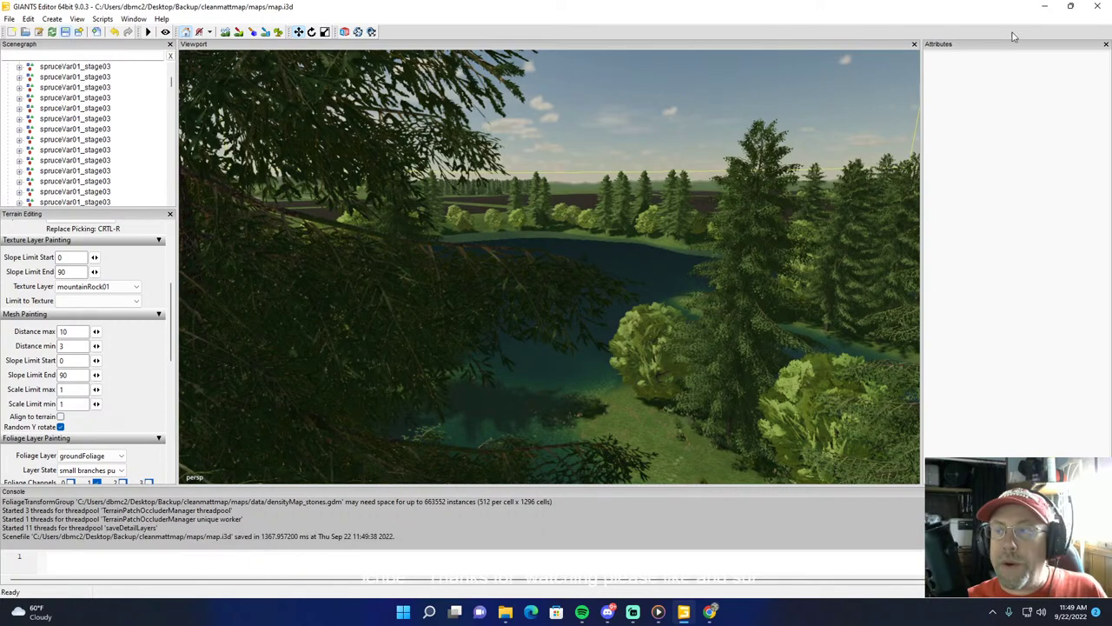
click(1106, 6)
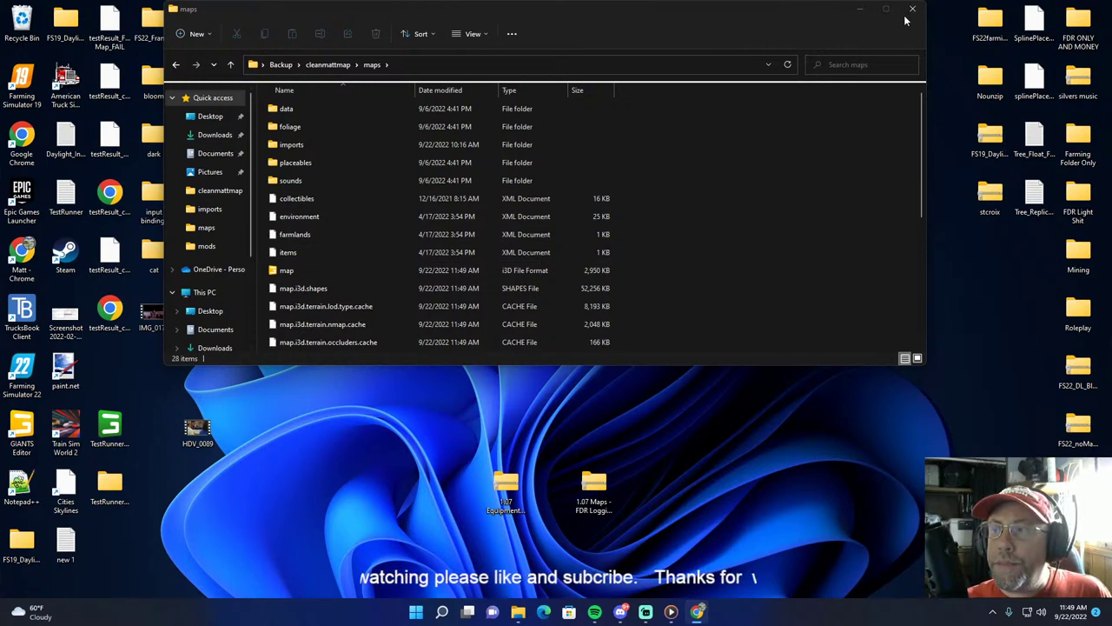
Step: Compress the cleanmattmap folder's maps, icon, modDesc and preview items into modDesc.zip, and move the folder window clear of the desktop icons
click(175, 65)
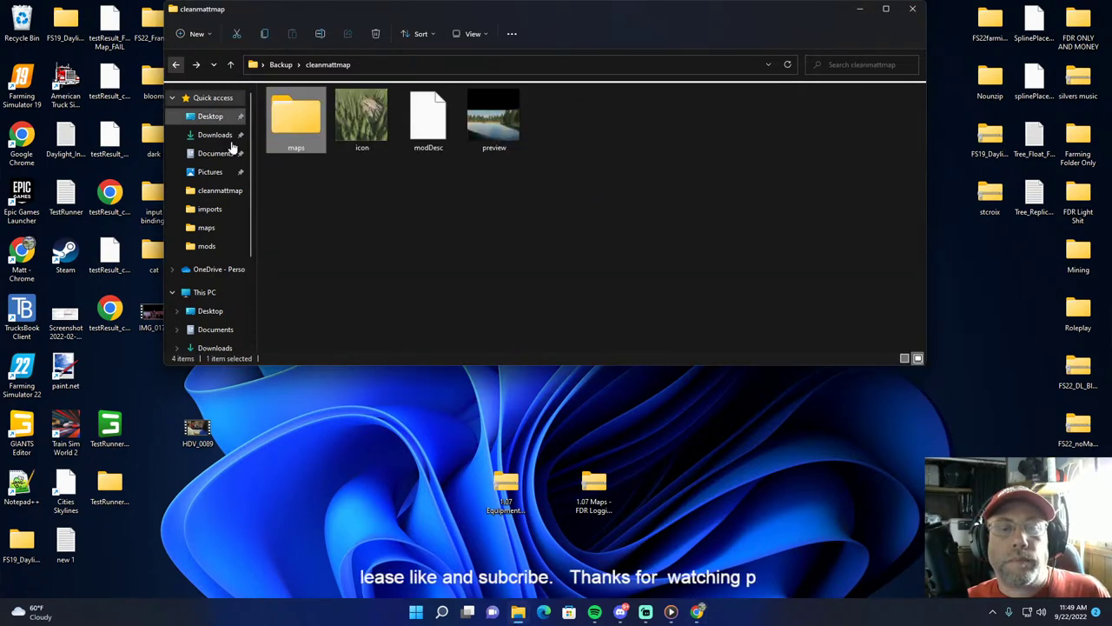
drag(285, 167, 570, 108)
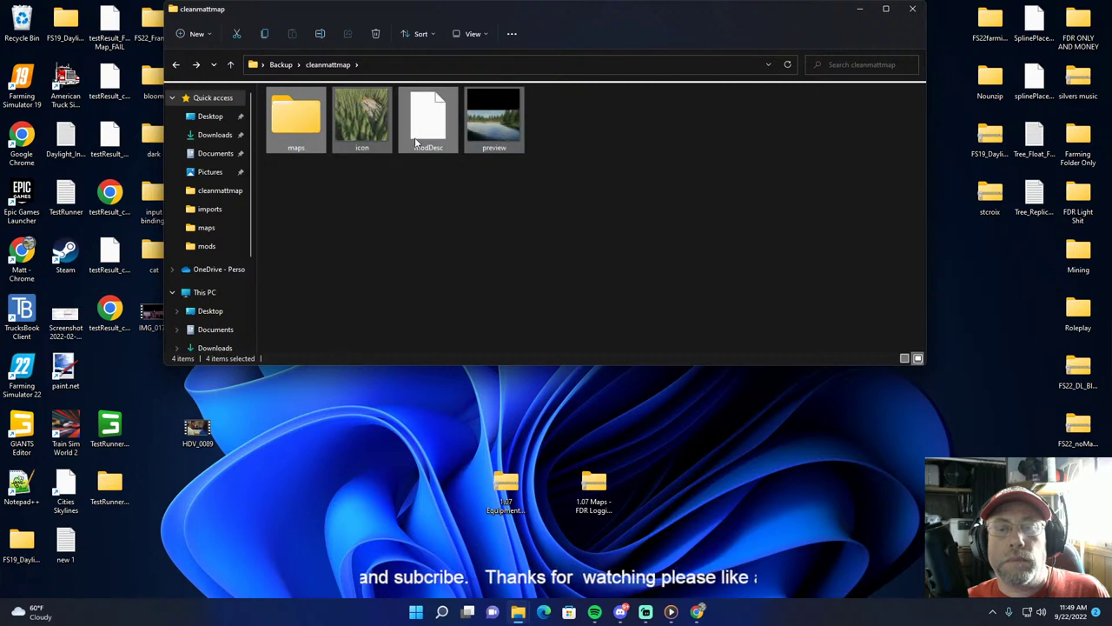
right_click(416, 142)
click(470, 195)
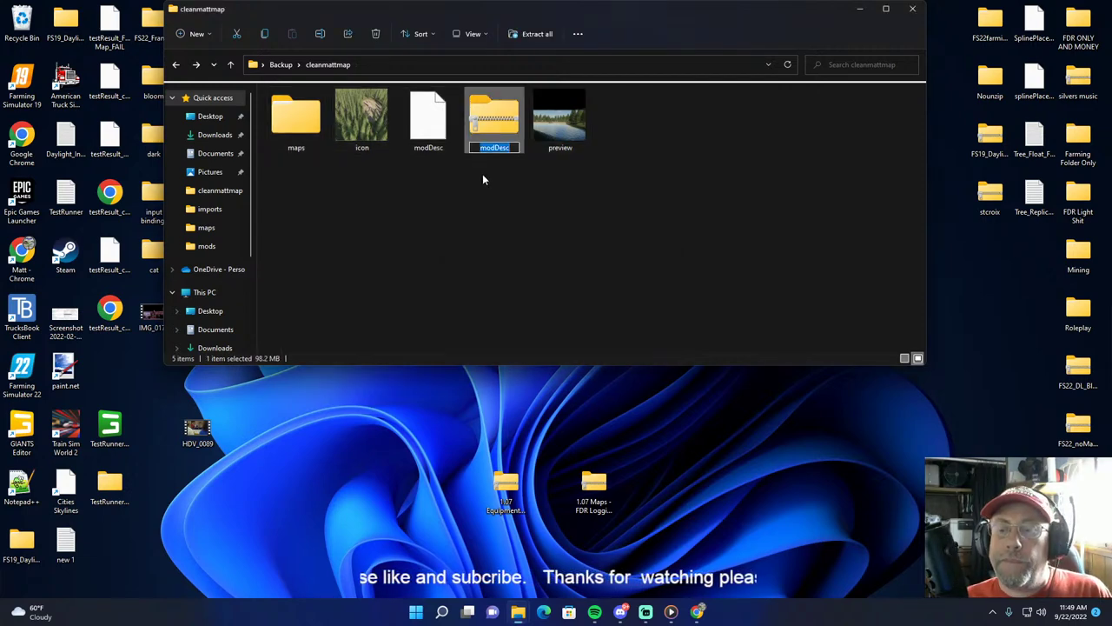
key(Return)
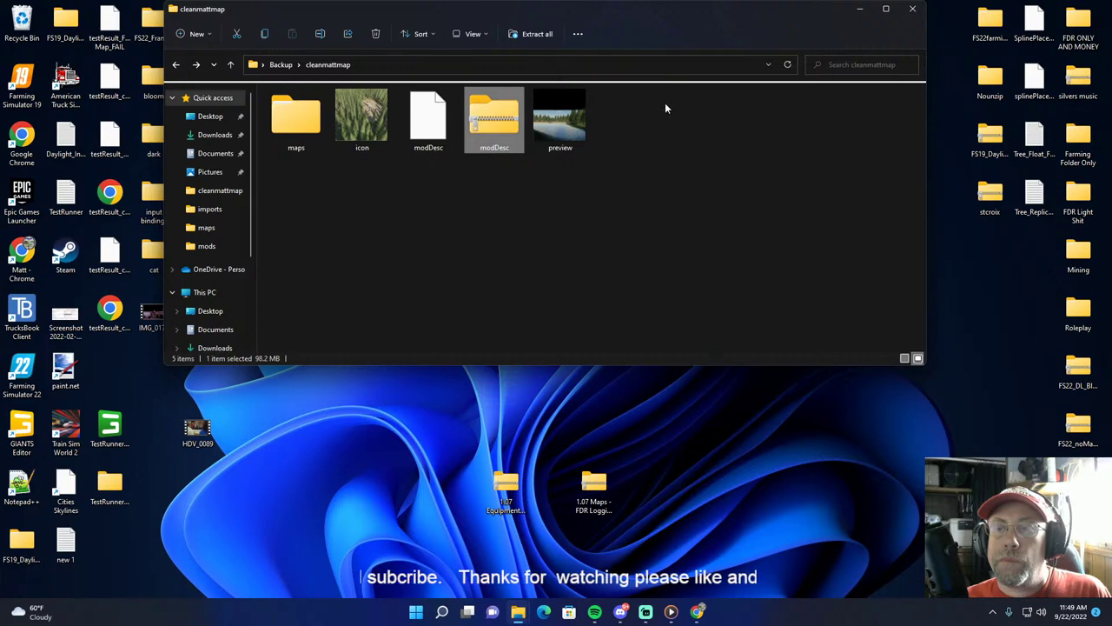
drag(613, 15, 630, 220)
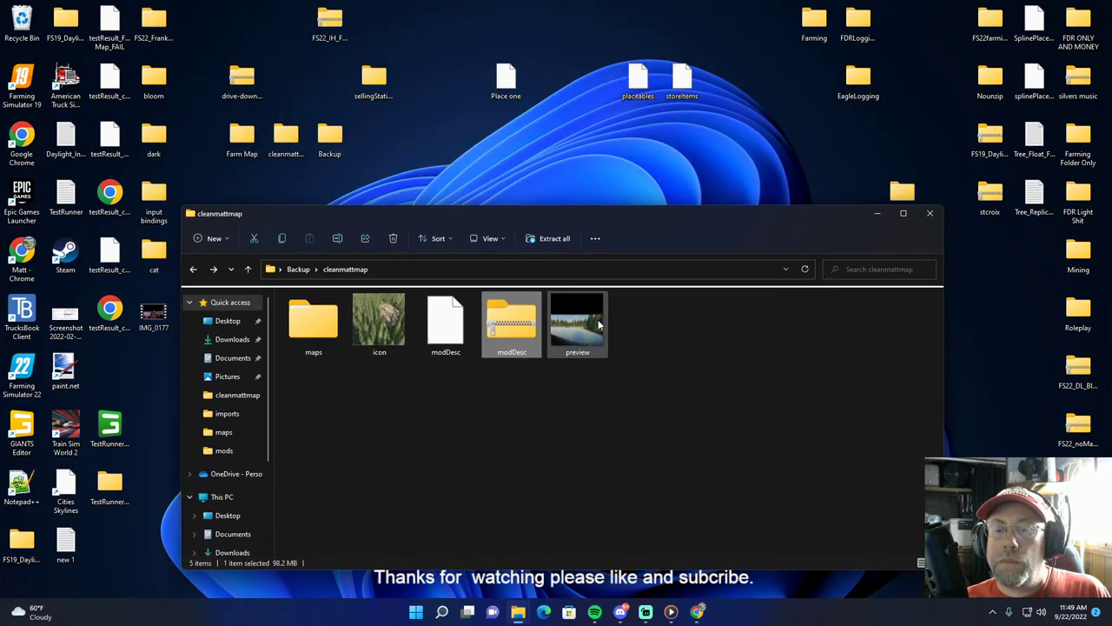
Step: Move modDesc.zip from the cleanmattmap folder to the desktop and close the cleanmattmap and Silver Eagle Music folder windows
drag(508, 335, 561, 52)
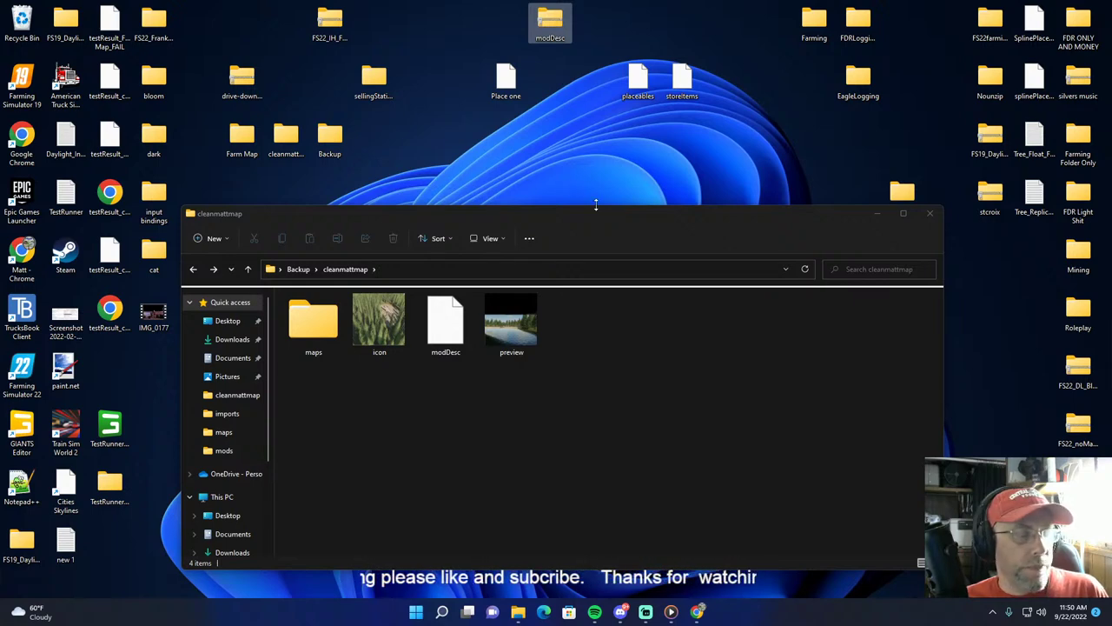
click(930, 213)
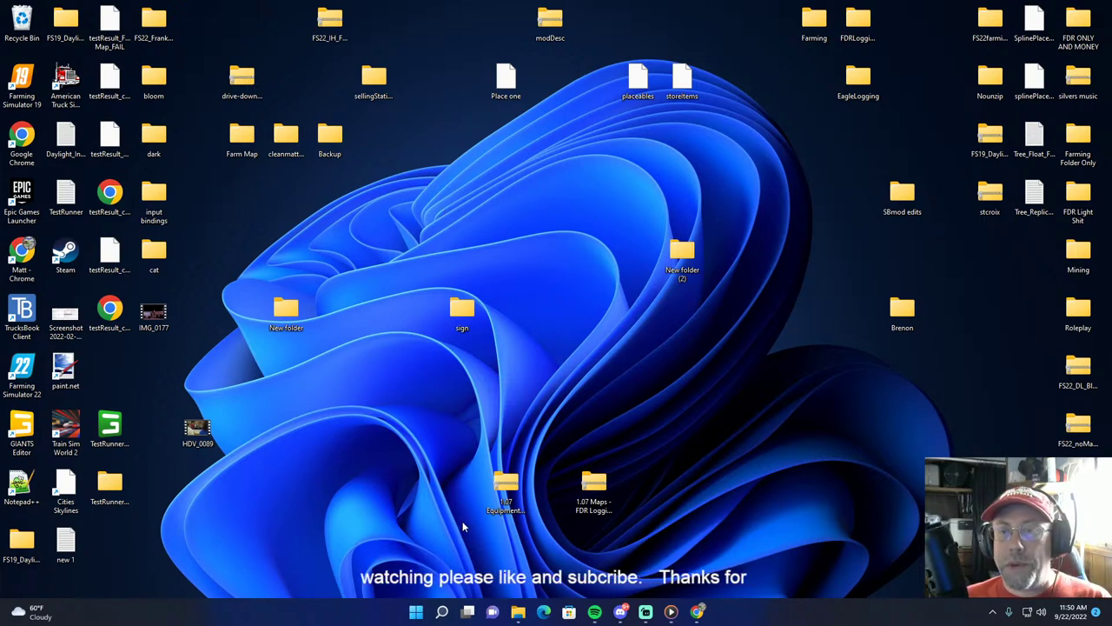
click(519, 612)
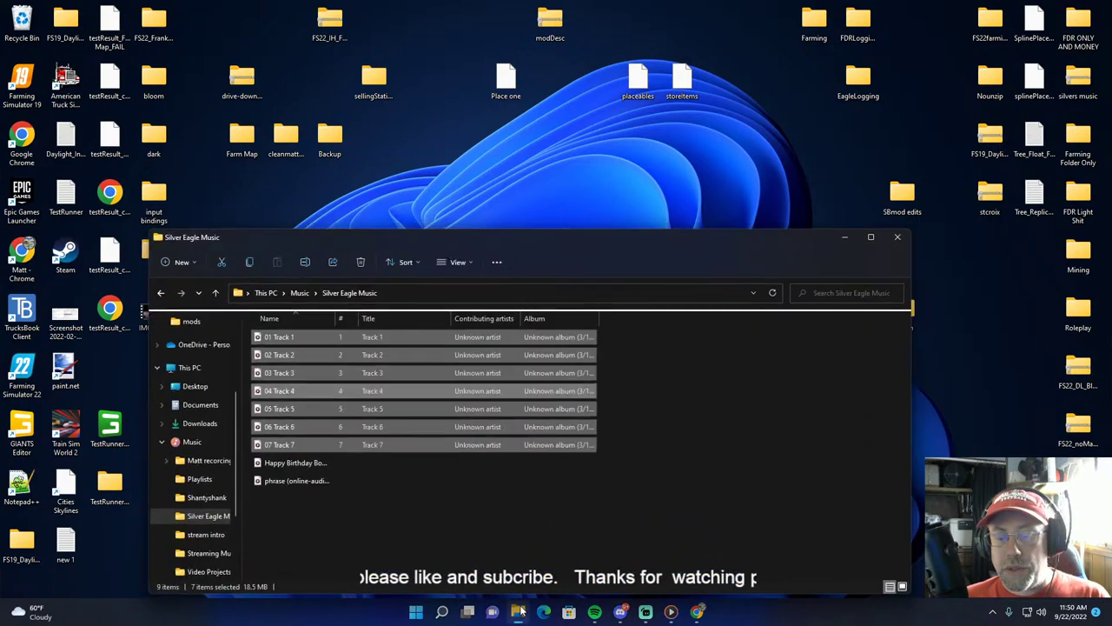
click(898, 237)
Step: Open the mods folder inside Documents, My Games, FarmingSimulator2022 in a new folder window
click(519, 612)
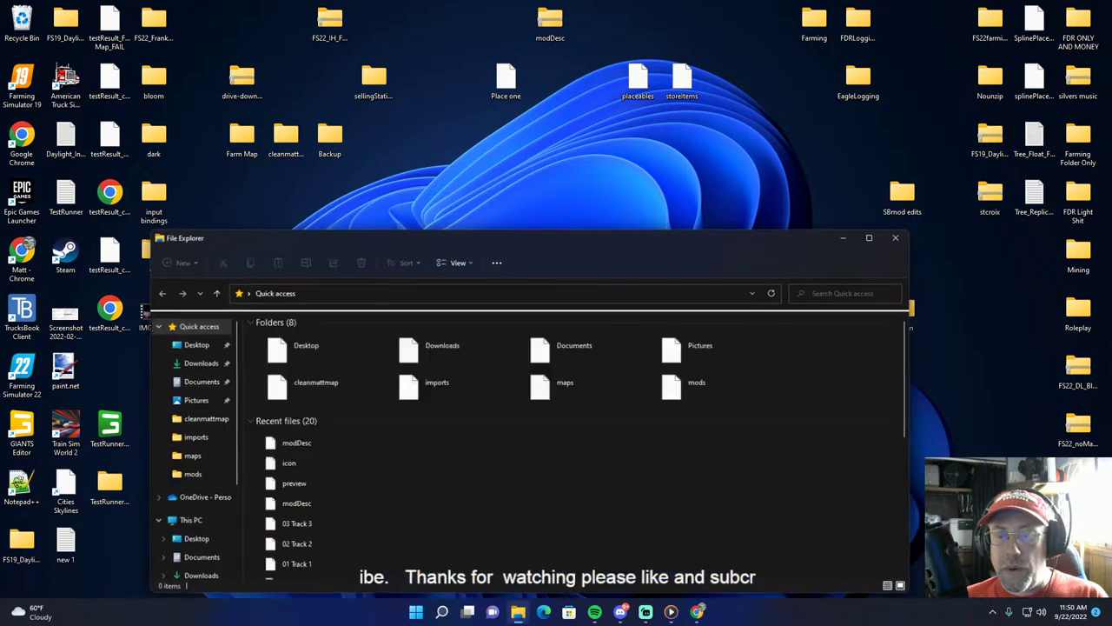
double_click(563, 352)
click(563, 355)
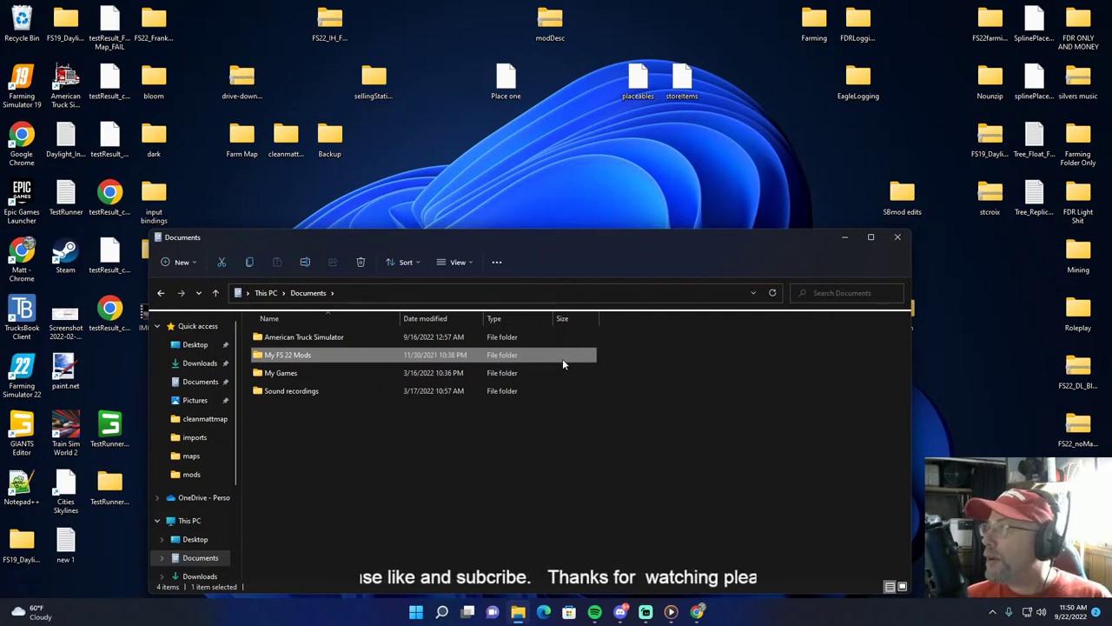
click(277, 380)
double_click(276, 379)
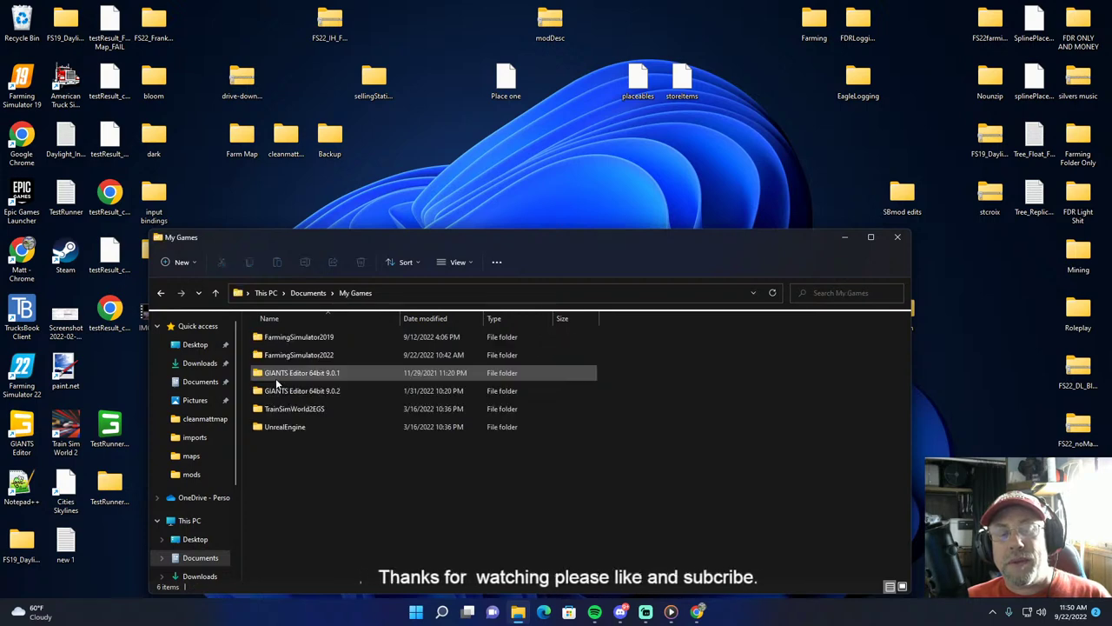
double_click(279, 357)
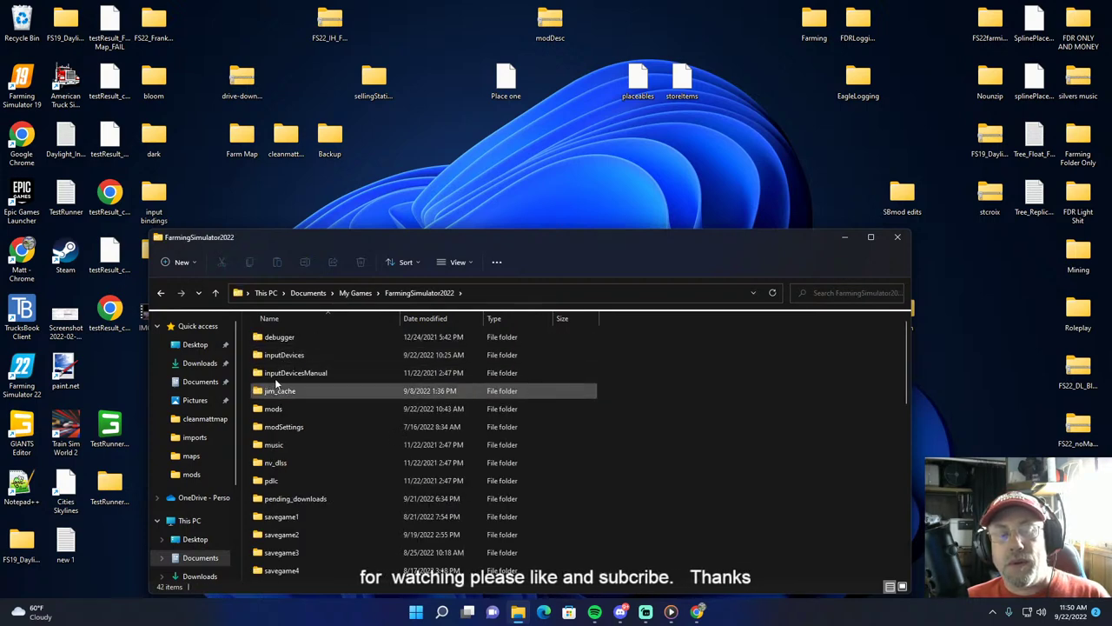
double_click(272, 409)
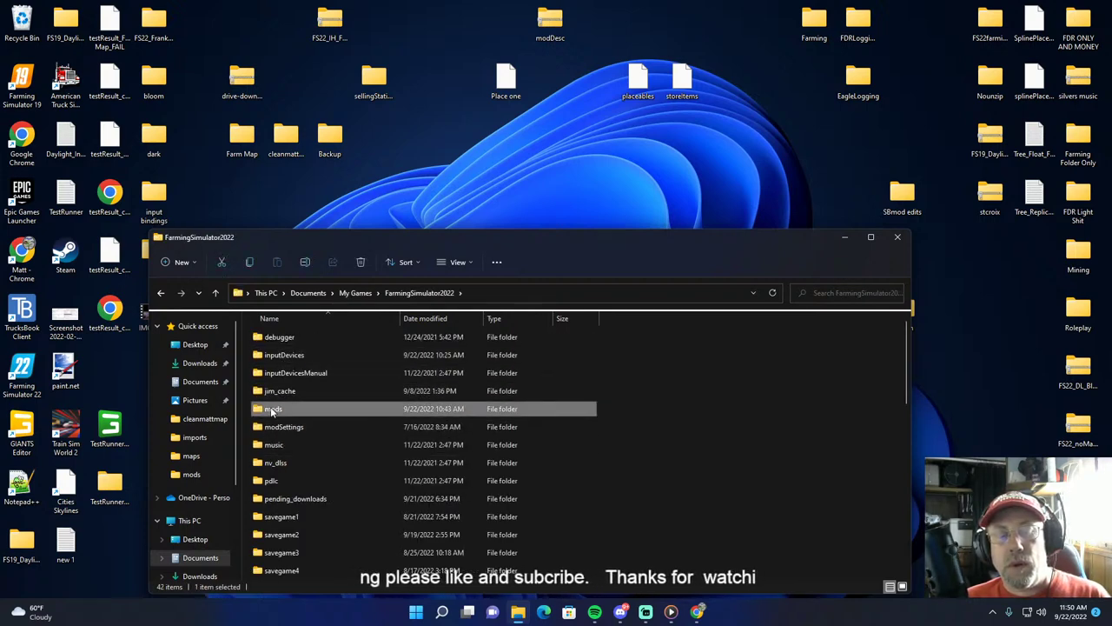
Step: Delete the old modDesc zip from the mods folder, move the new modDesc zip in from the desktop, and close the folder
scroll(637, 427, down, 12)
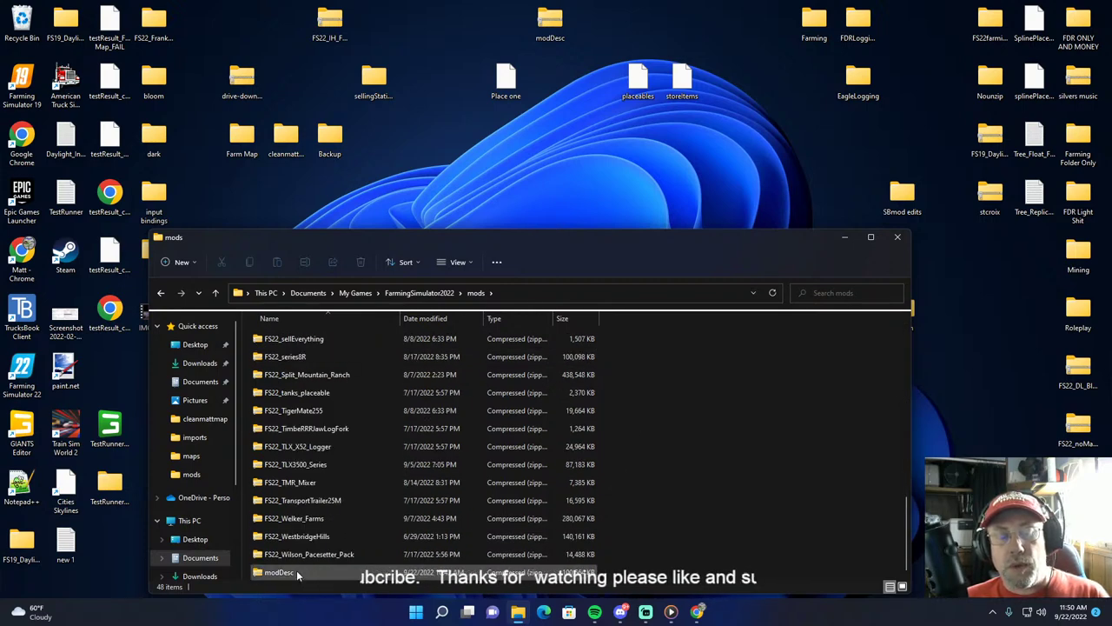
right_click(297, 570)
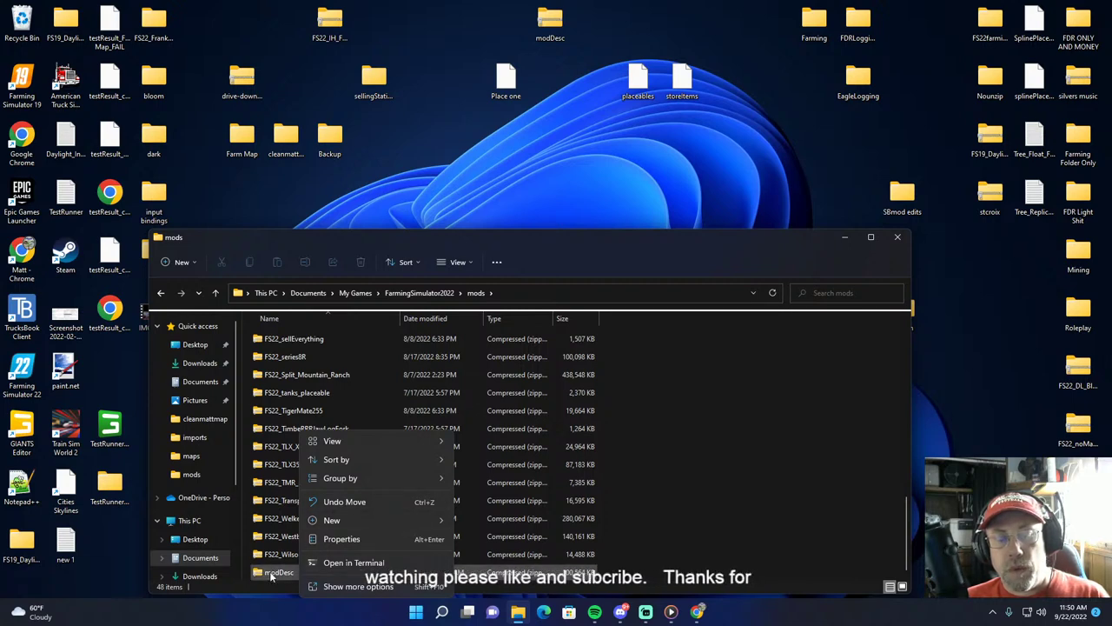
right_click(269, 572)
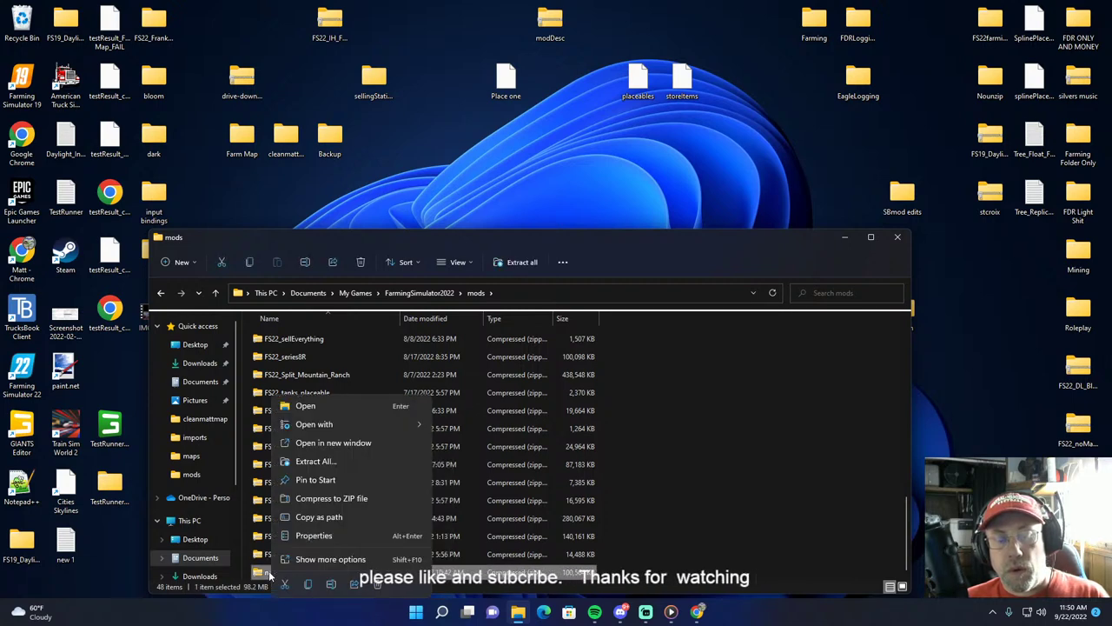
click(377, 584)
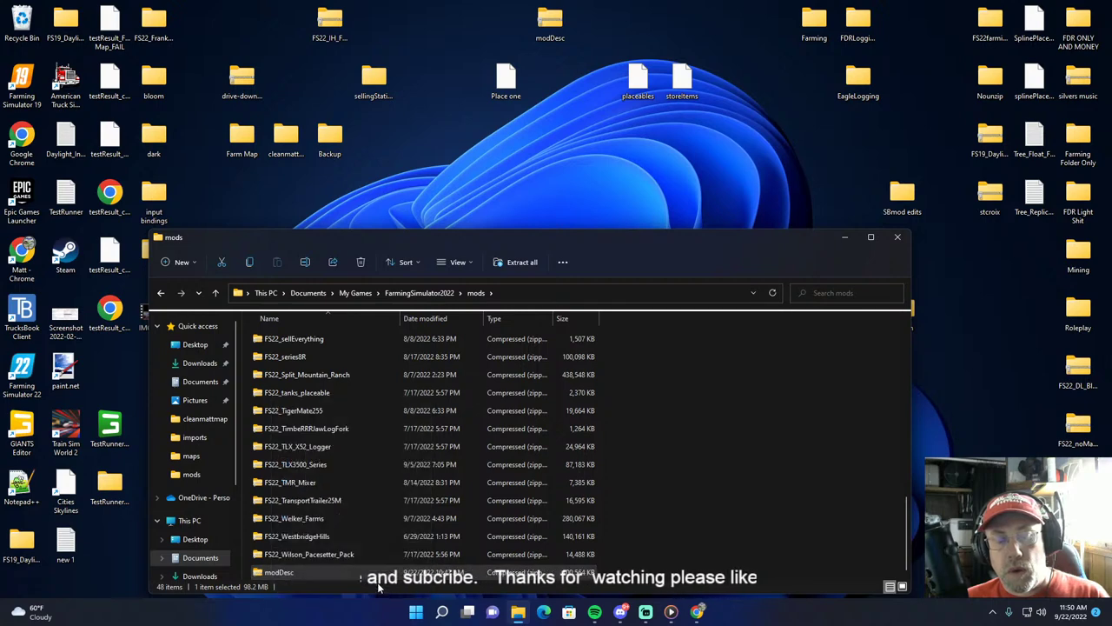
drag(554, 22, 661, 351)
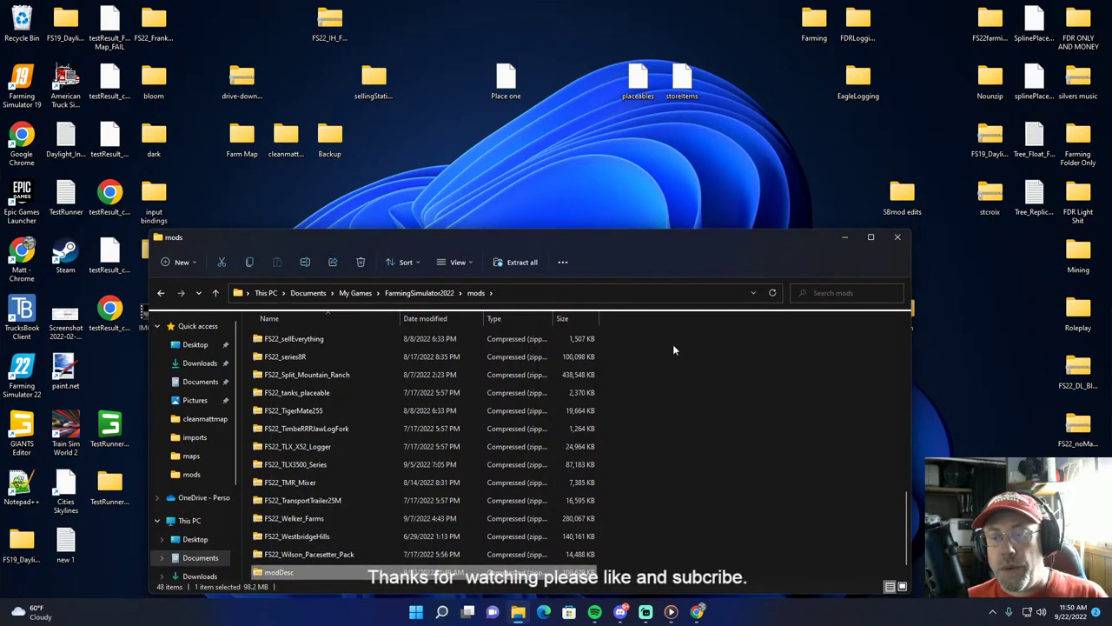
click(898, 246)
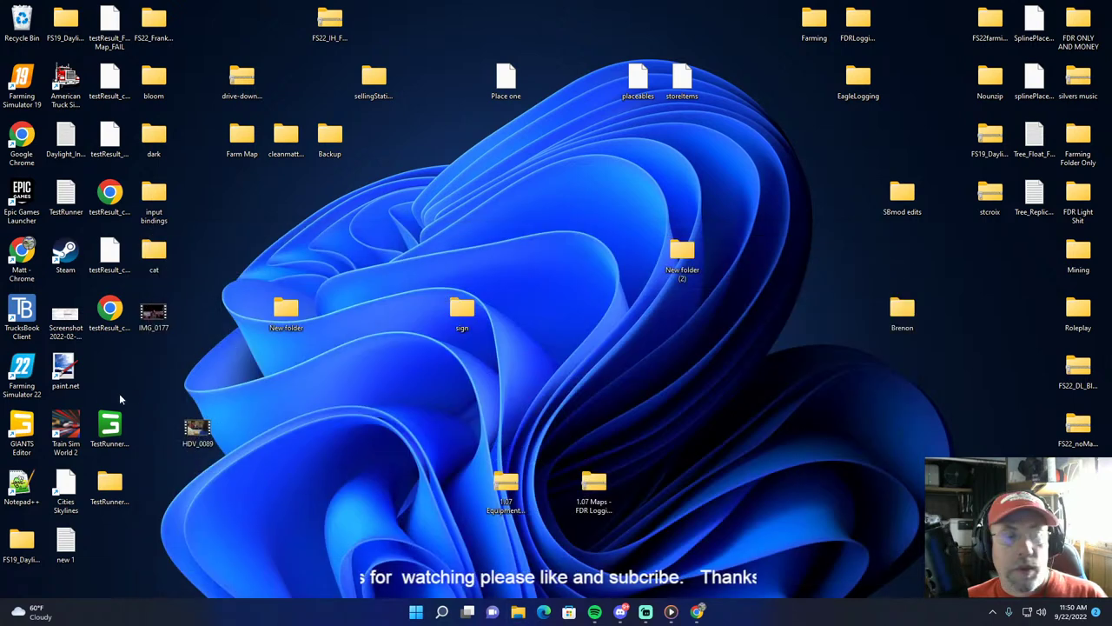
Step: Launch Farming Simulator 22 and begin a new career in the empty save slot after Game save 5
double_click(23, 375)
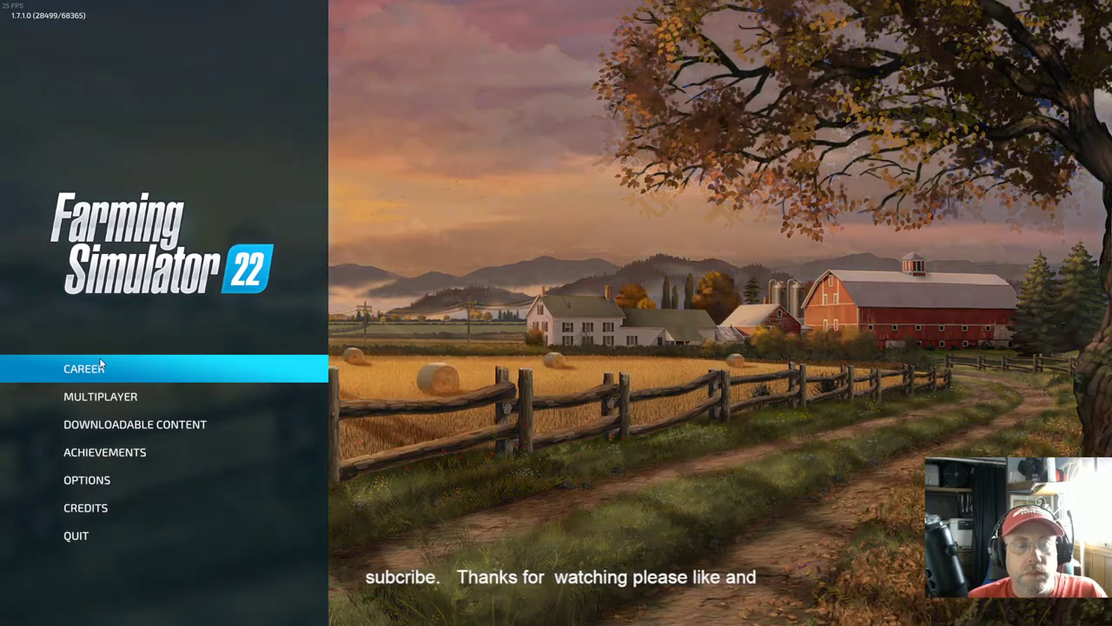
click(102, 367)
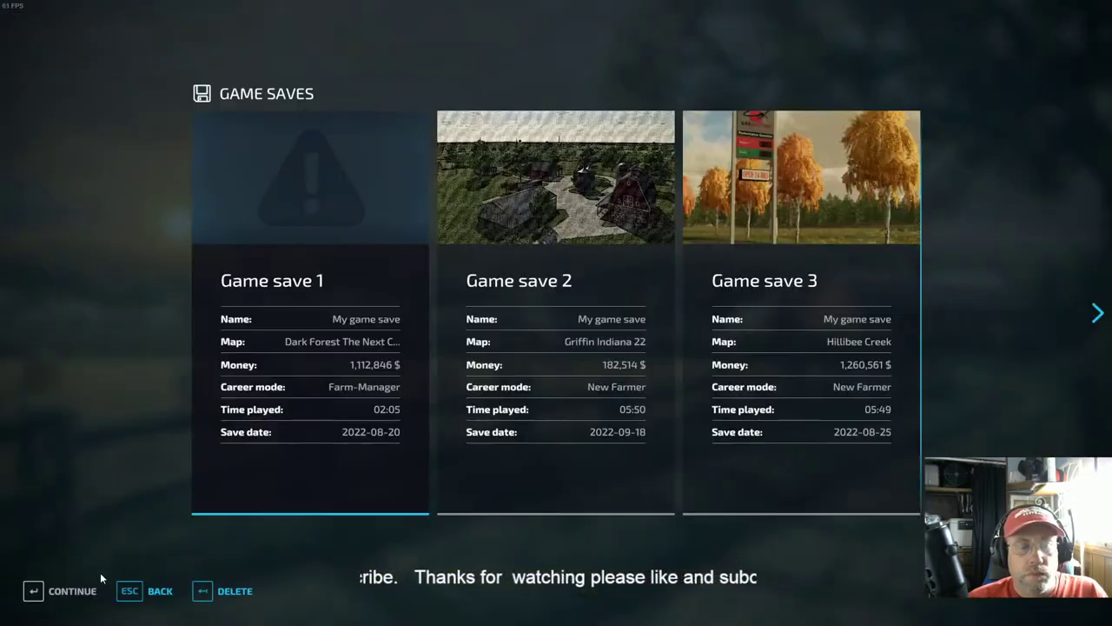
scroll(287, 498, down, 4)
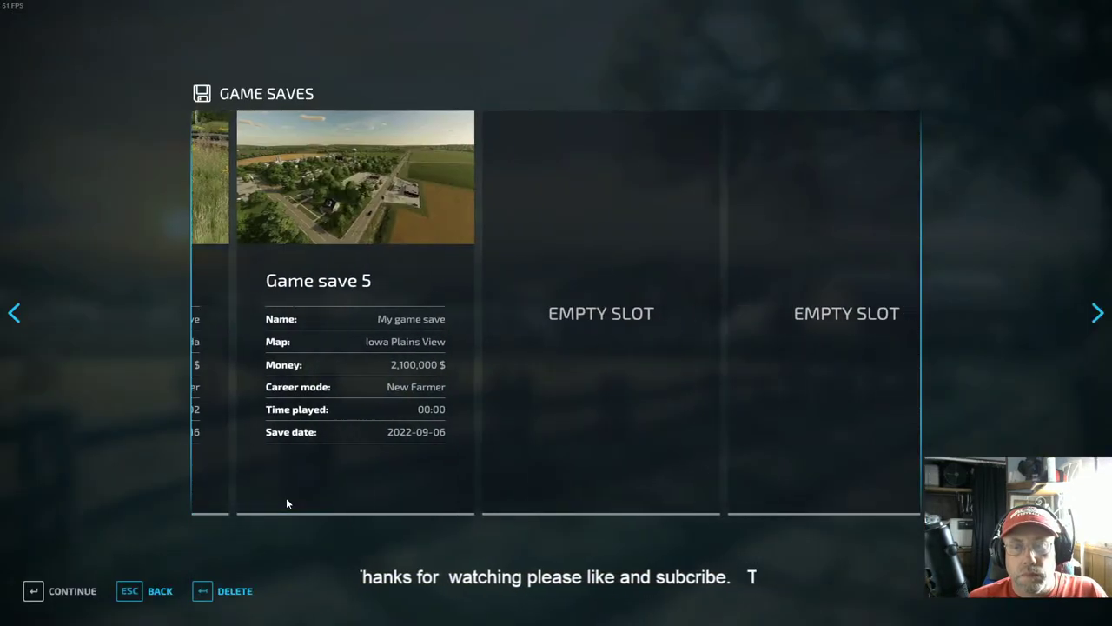
click(510, 420)
click(42, 595)
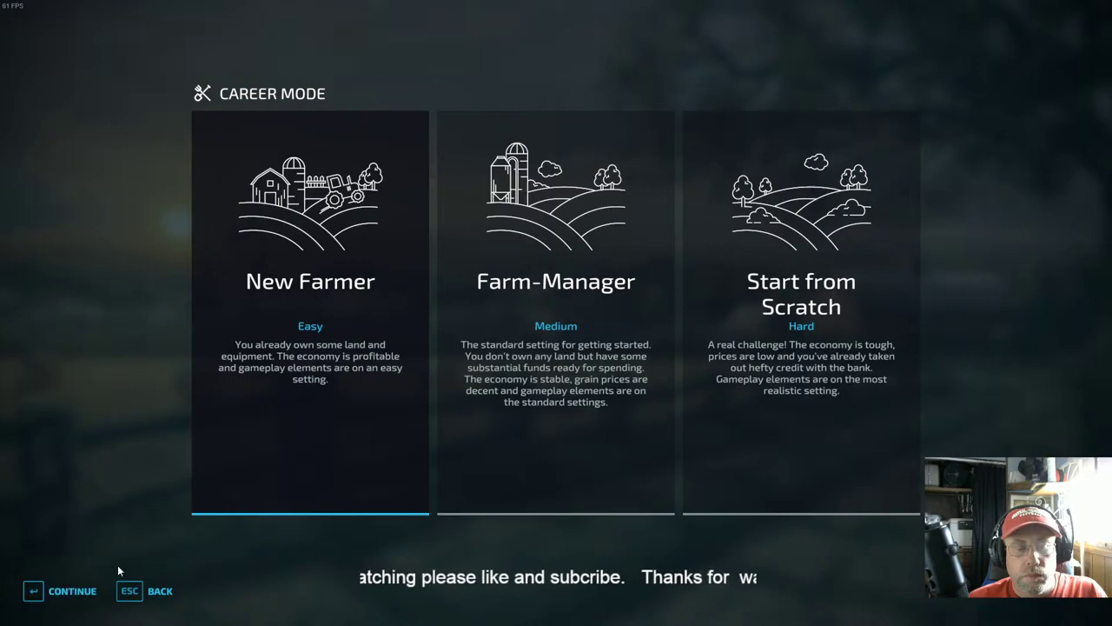
Step: Choose New Farmer mode and the Dark Forest The Next Chapter map, start the game, and accept the default character
click(64, 589)
scroll(121, 514, down, 13)
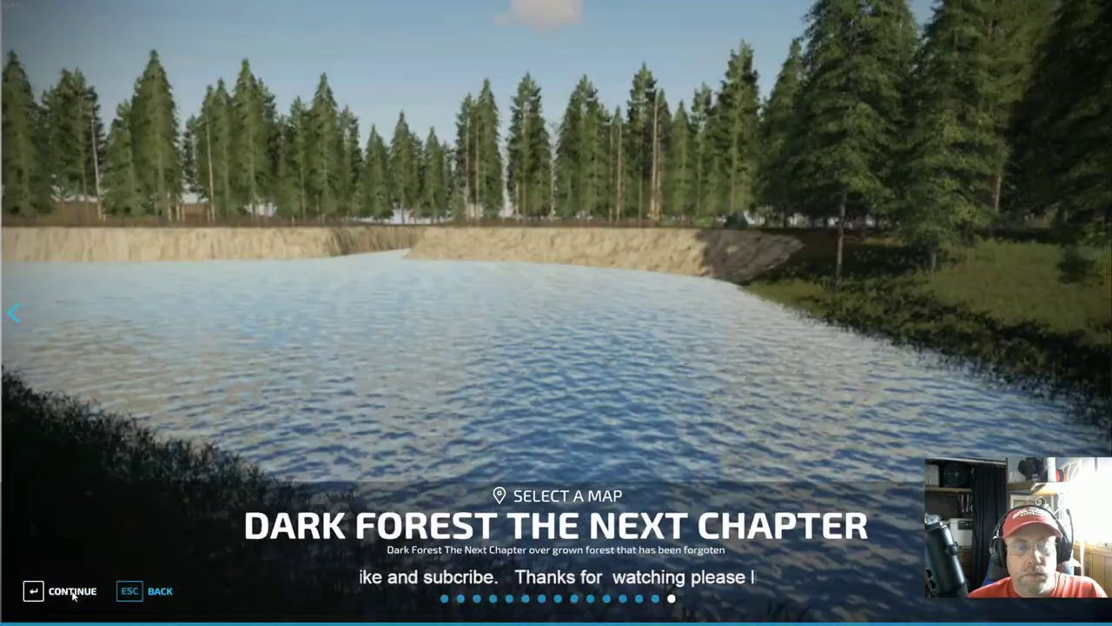
click(73, 596)
click(70, 594)
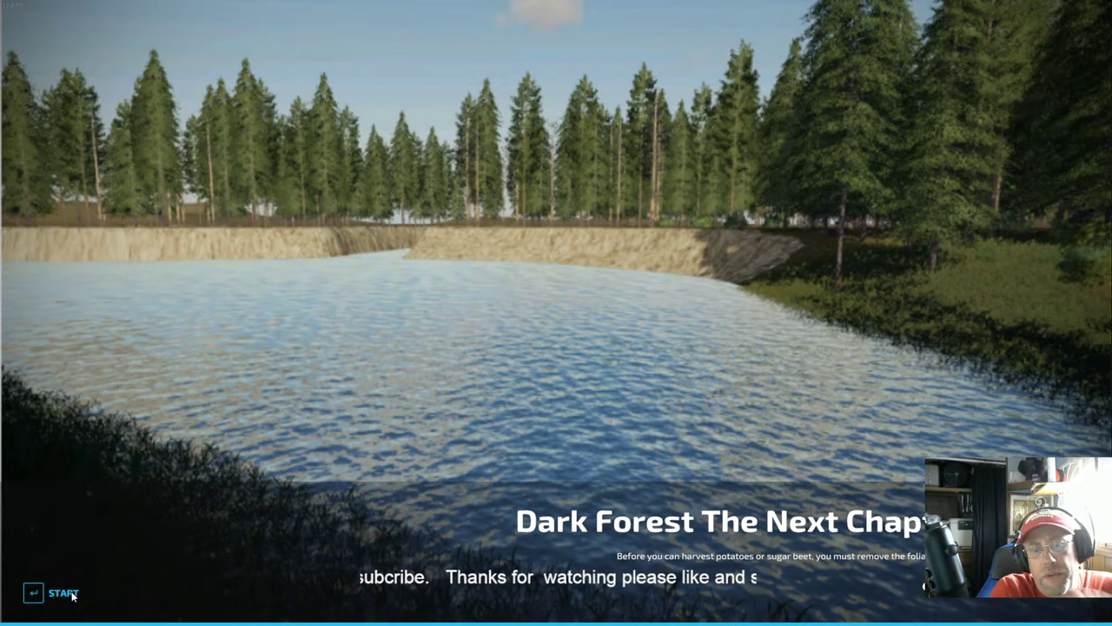
click(64, 592)
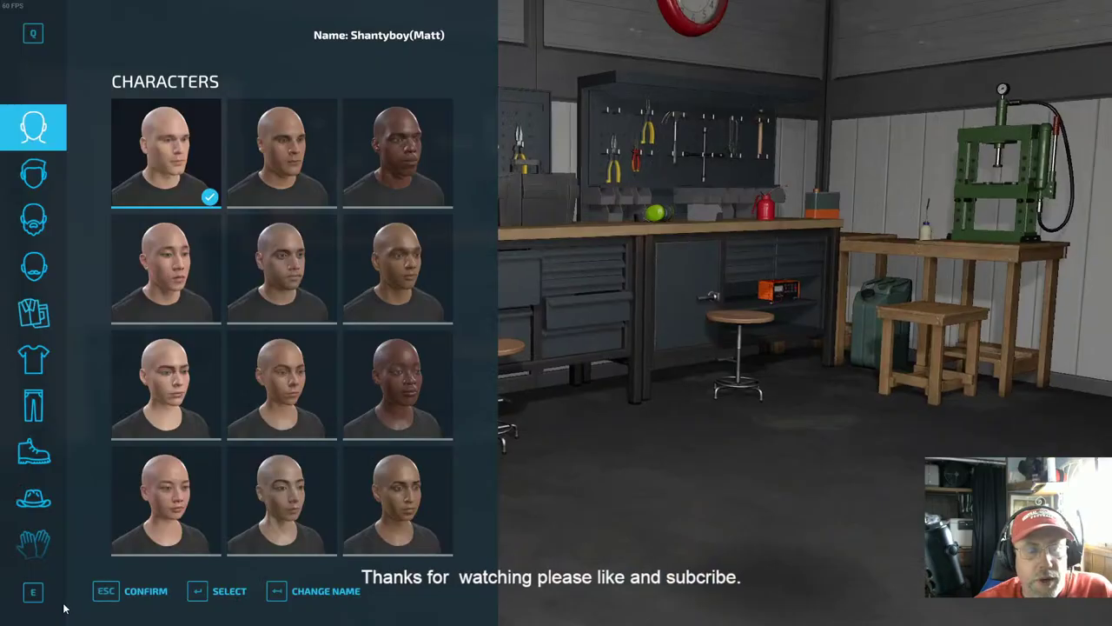
key(Escape)
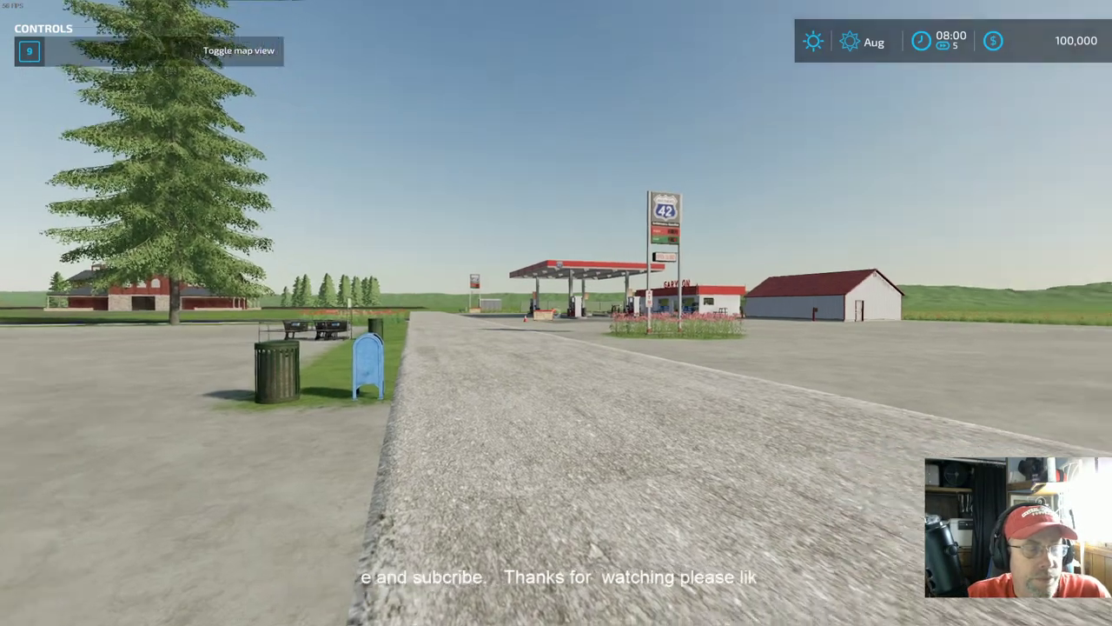
Step: Walk toward the gas station sign and buy the John Deere XUV865M from the shop's Cars category with Standard attachers
key(w)
key(w)
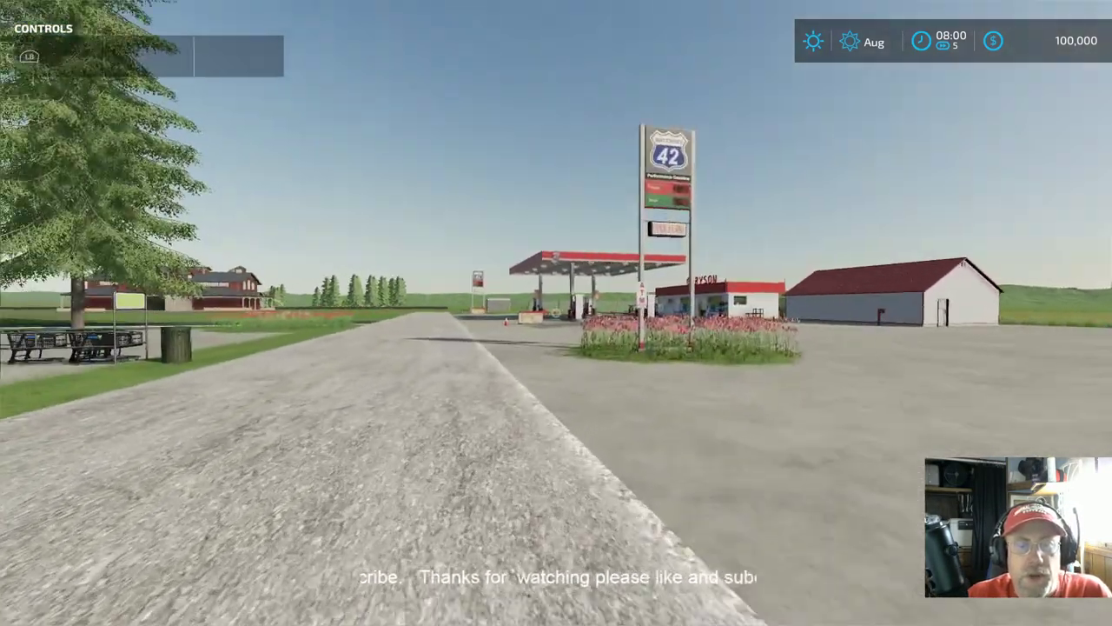
key(p)
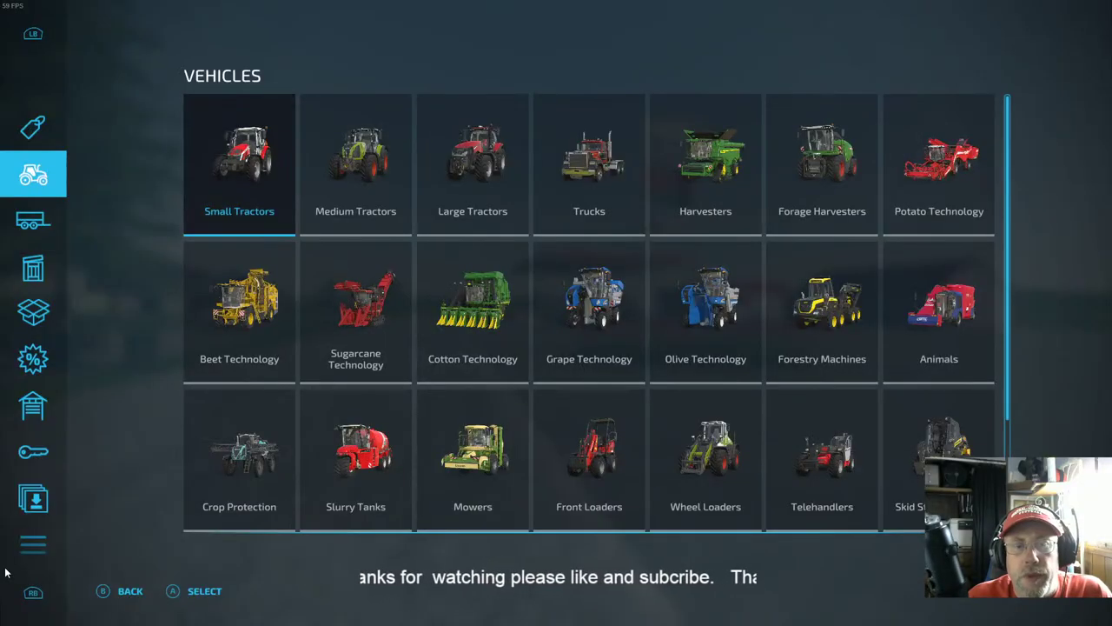
key(Down)
key(Down)
key(Down)
key(Right)
key(Return)
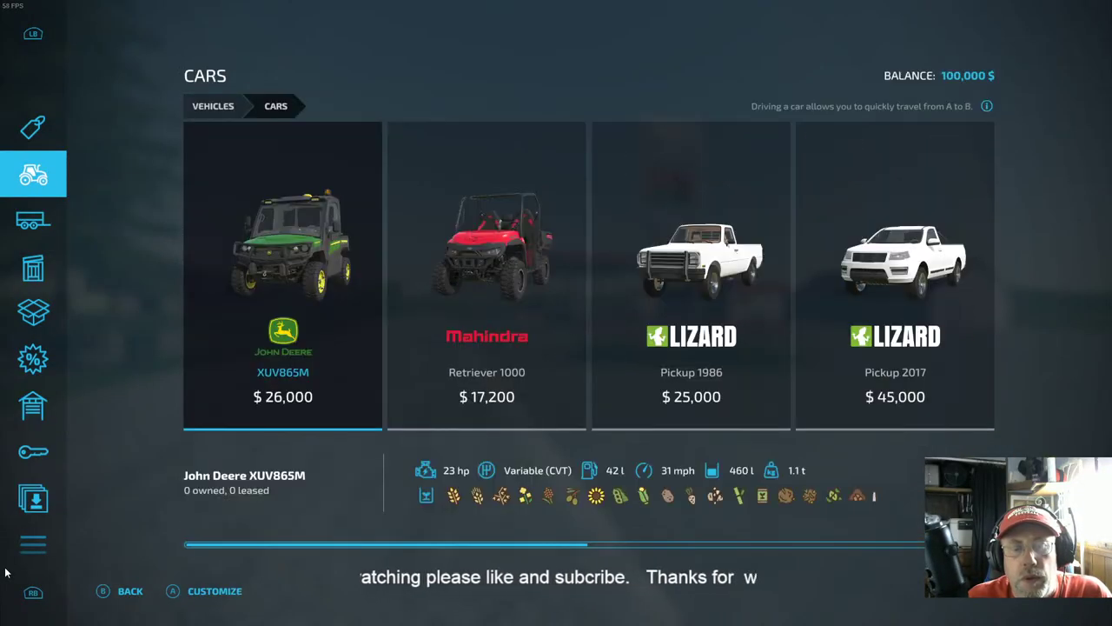
key(Return)
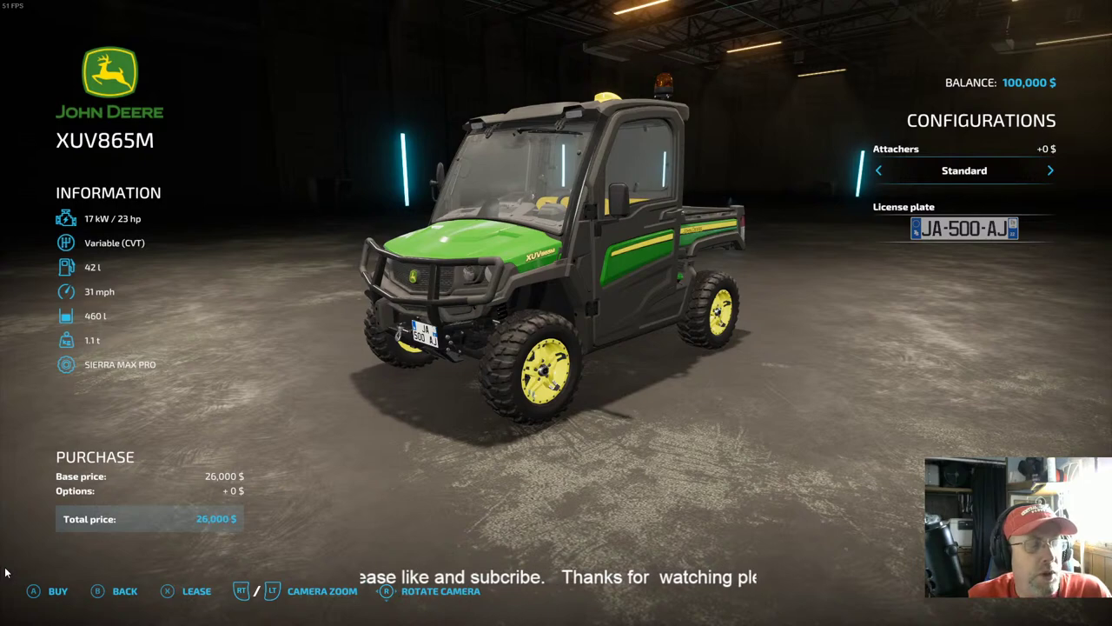
key(Return)
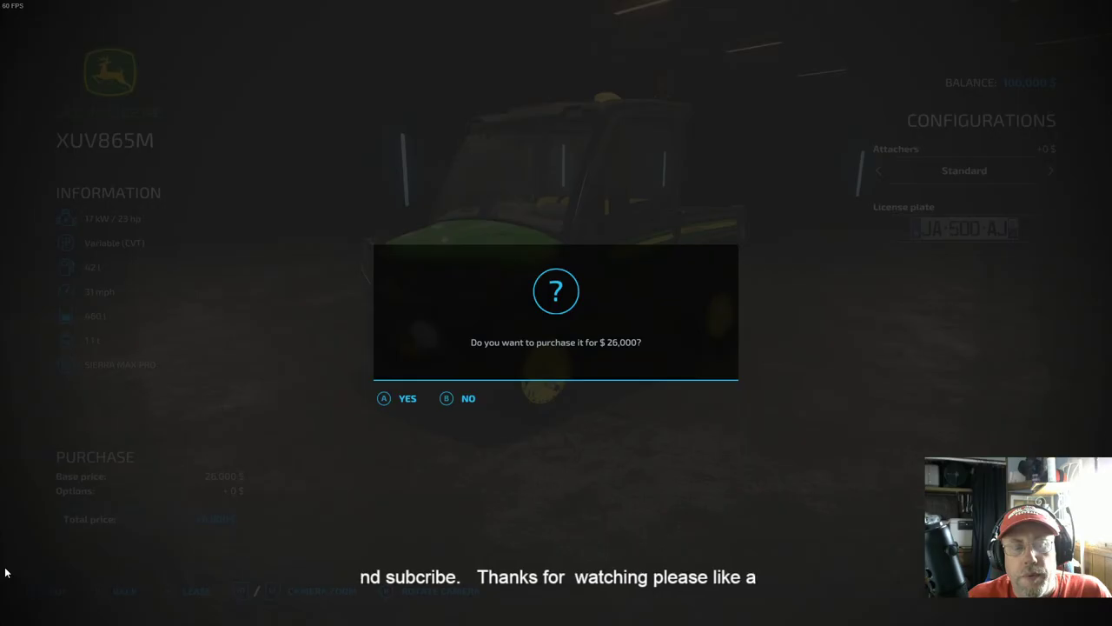
key(Return)
key(Escape)
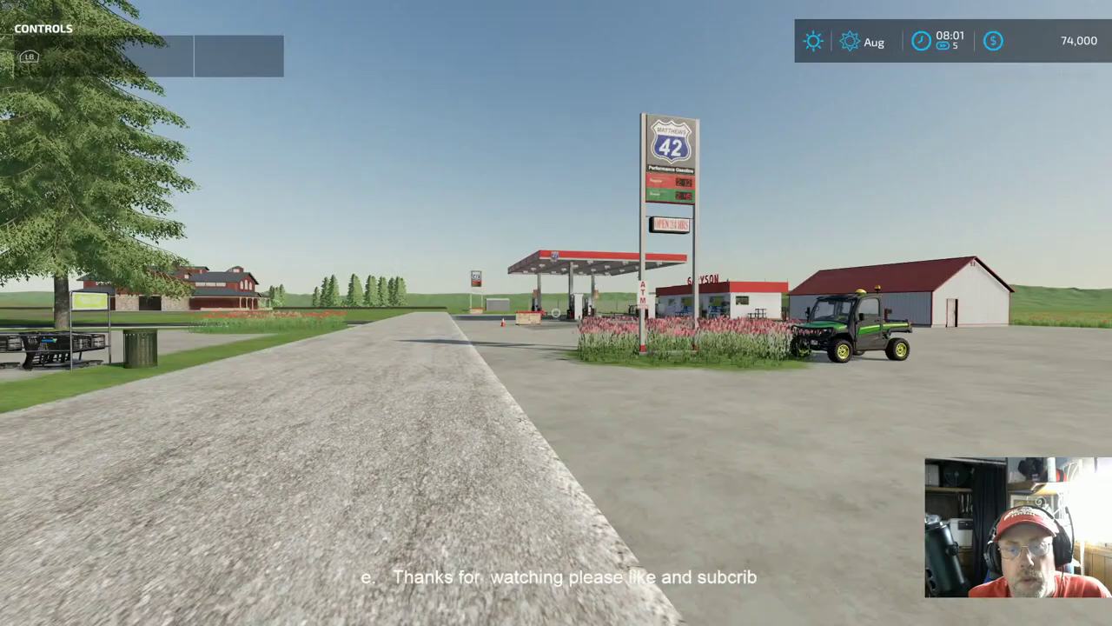
Step: Enter the John Deere XUV865M and drive it around the sign's flower bed and along the gravel road past the gas station
key(Tab)
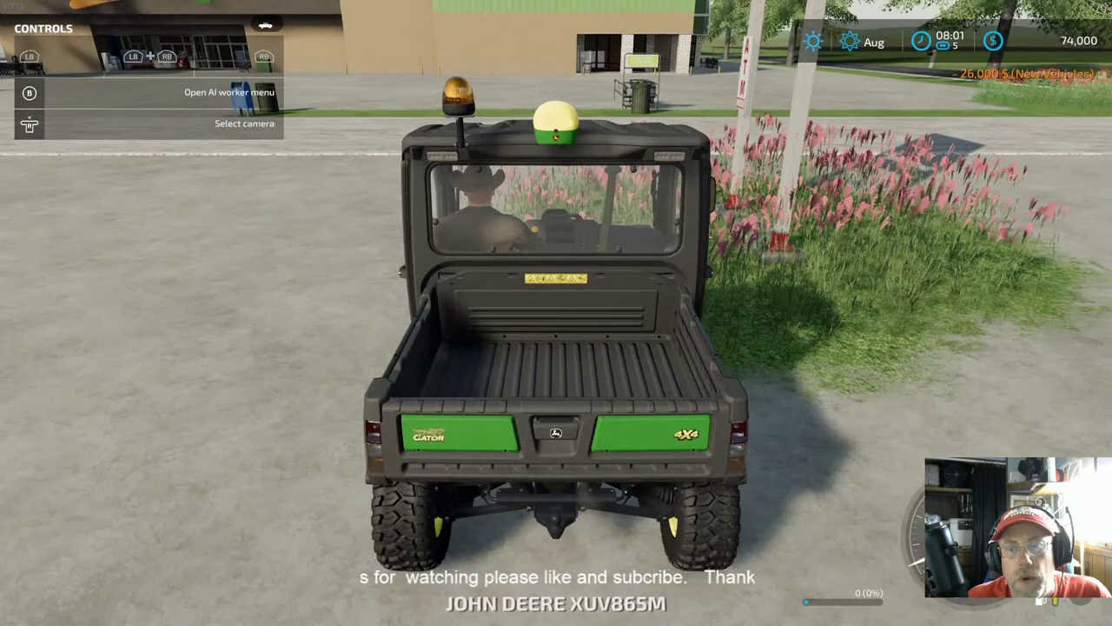
scroll(557, 313, down, 5)
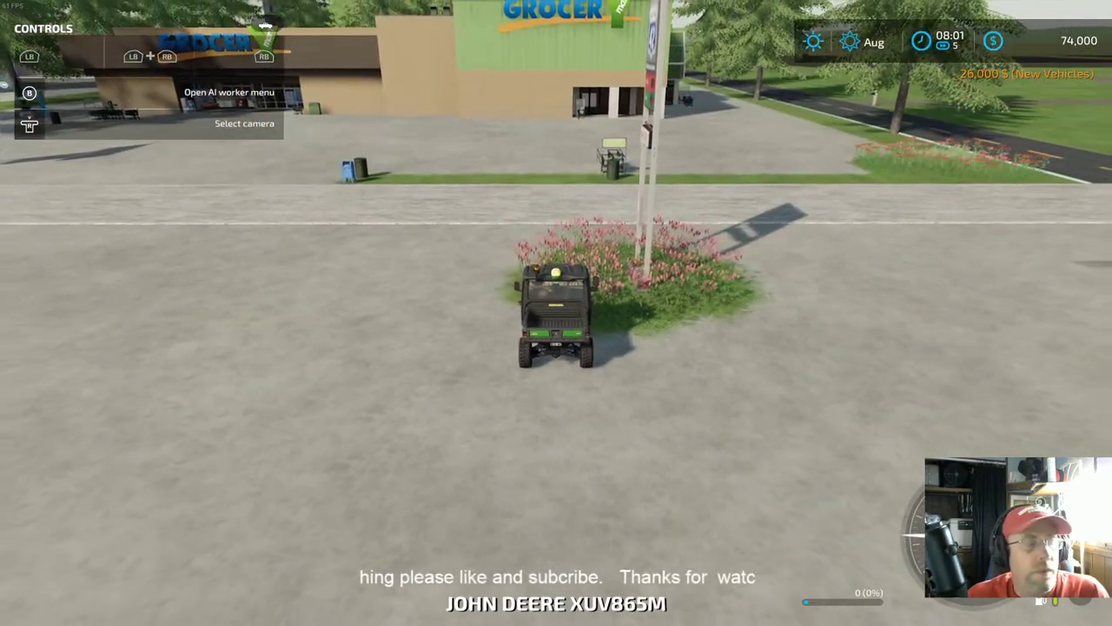
key(w)
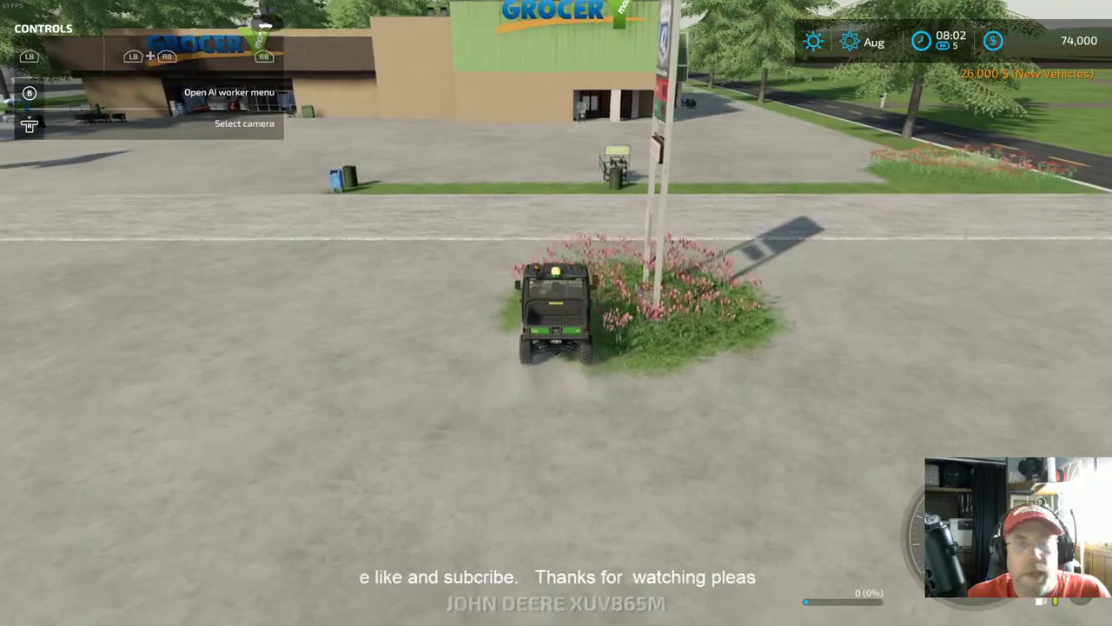
key(w)
key(d)
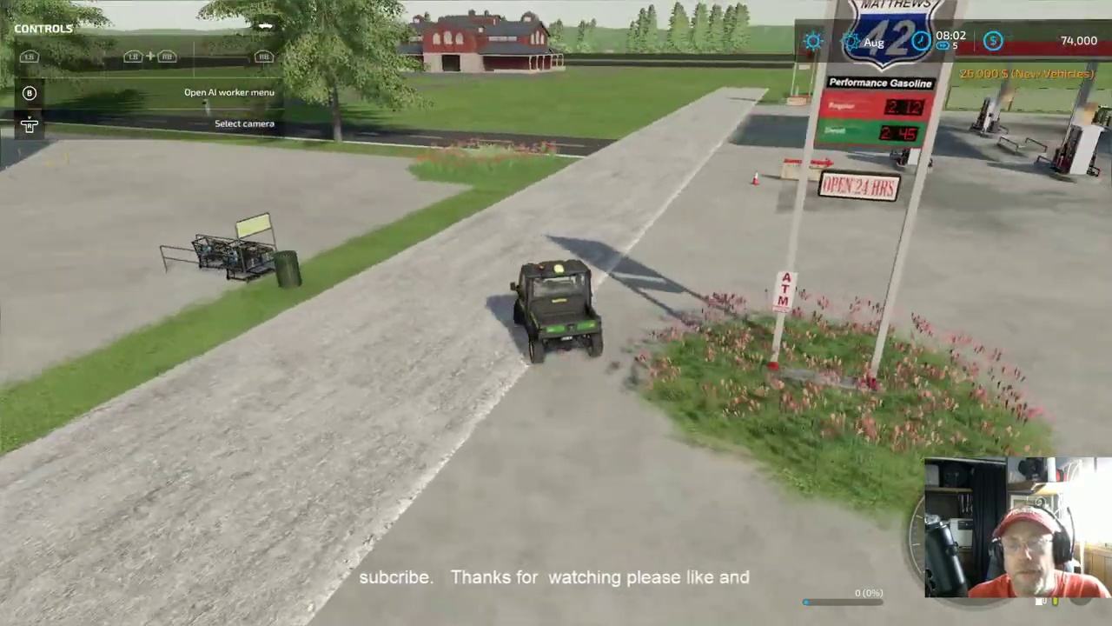
key(w)
key(d)
key(a)
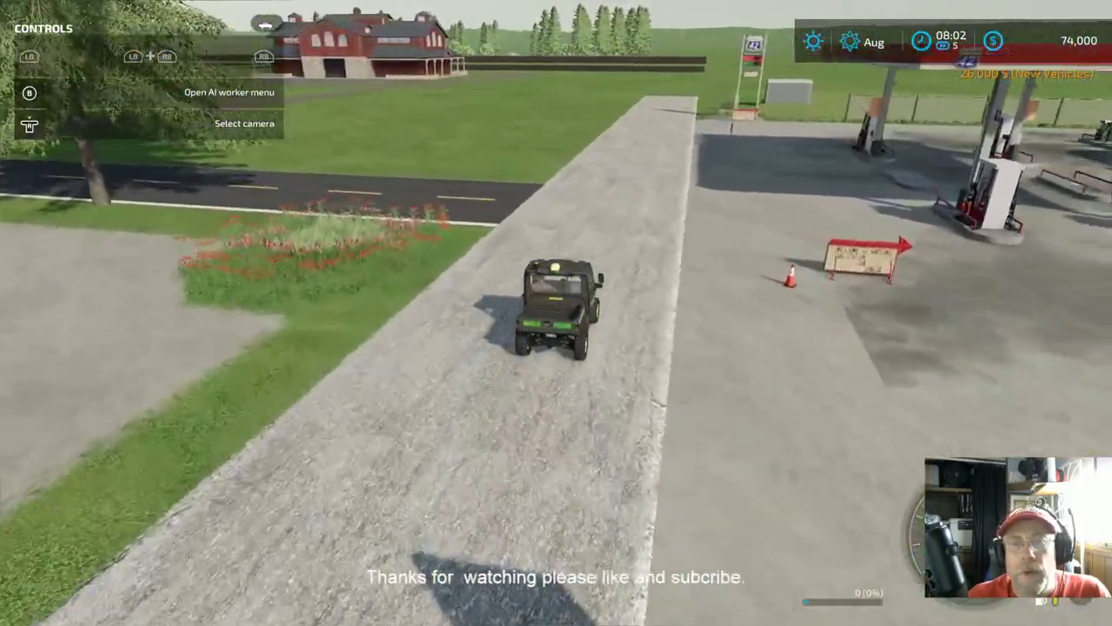
key(w)
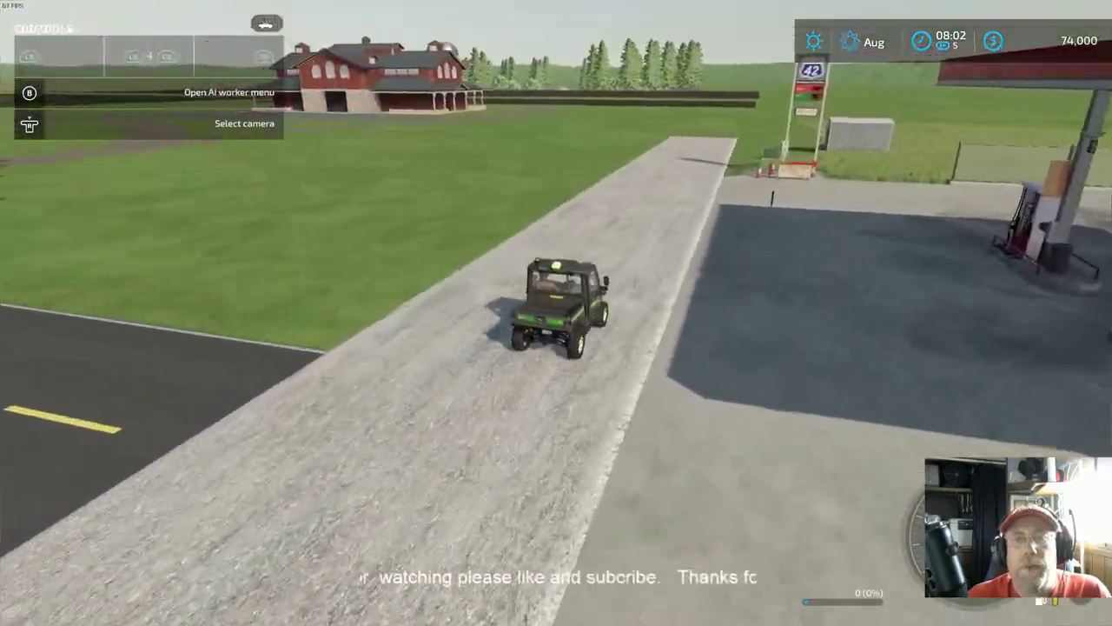
key(w)
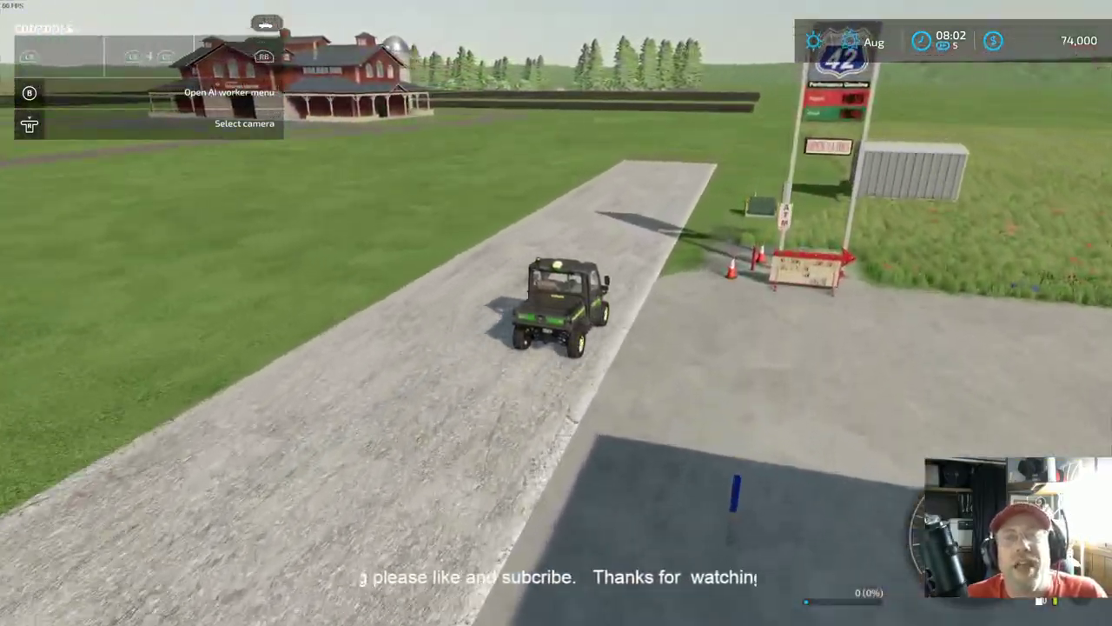